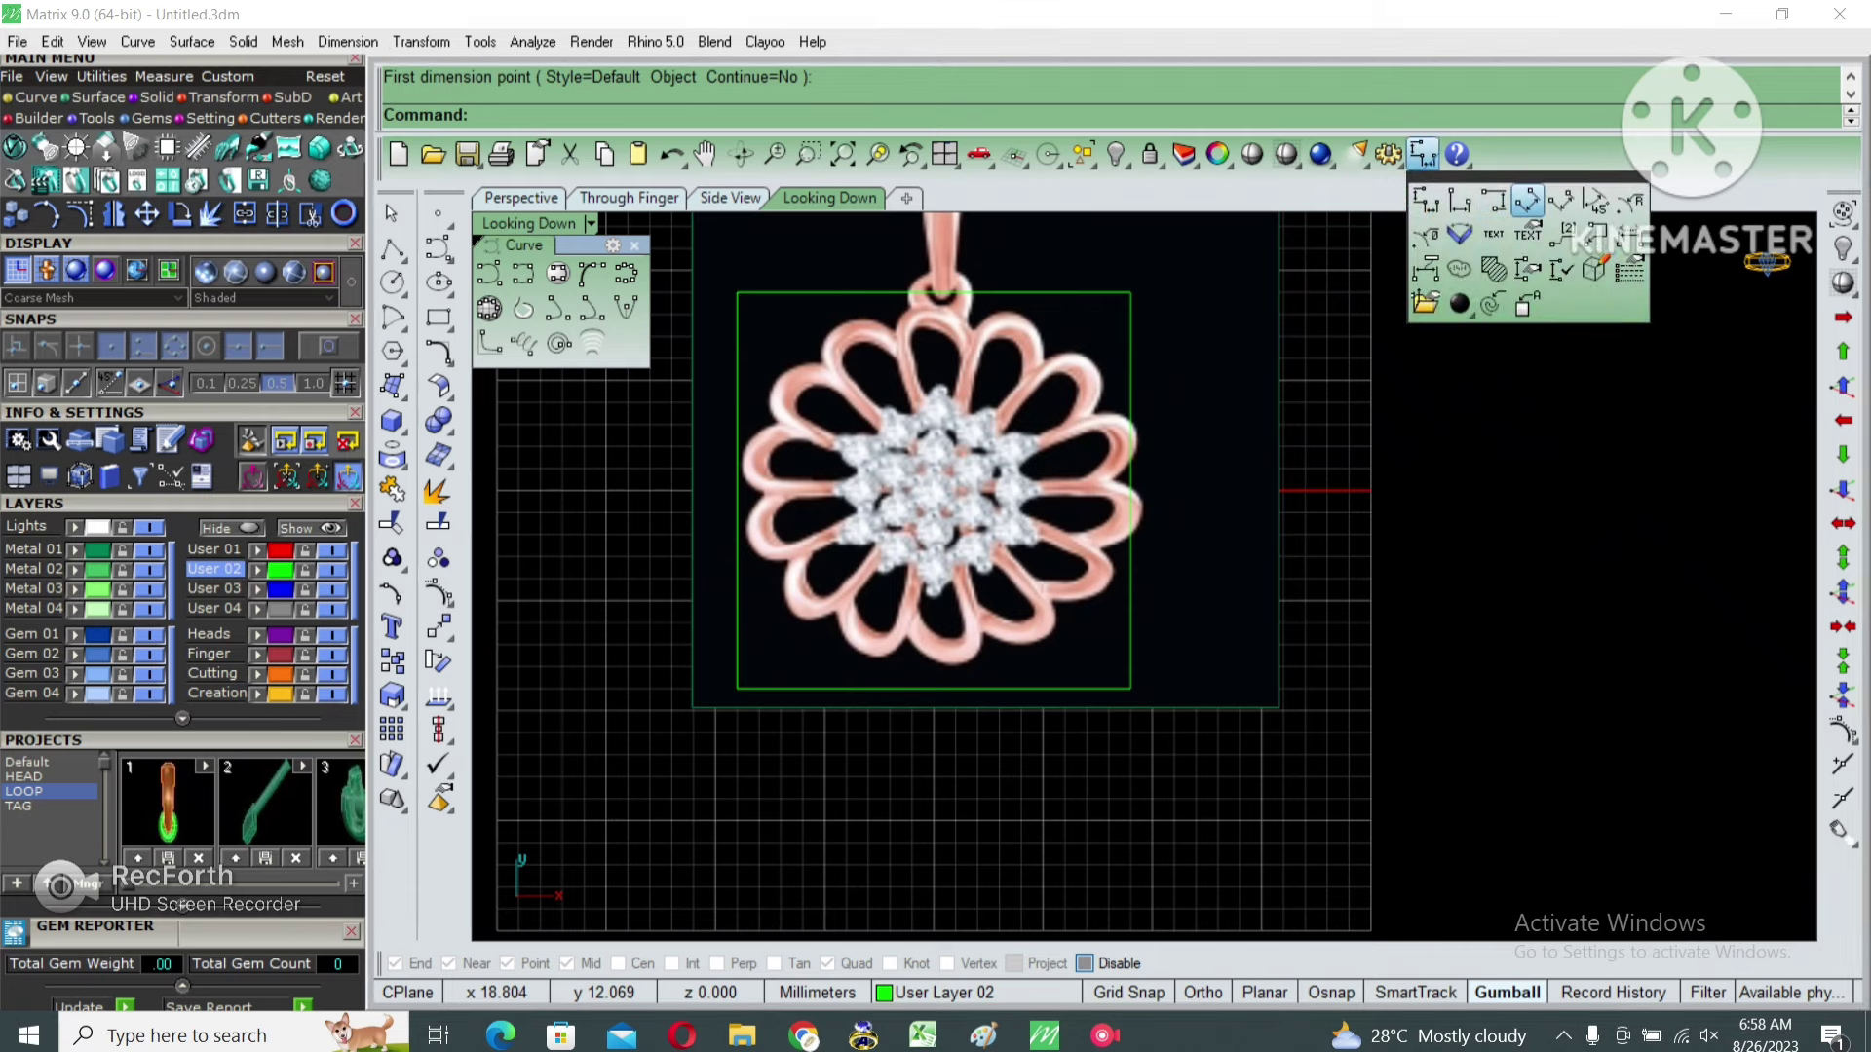
Add an aligned 1.800 mm dimension across the cluster's top stone, then select the reference image.
{"action": "scroll", "coordinate": [1072, 482], "scroll_direction": "up", "scroll_amount": 2}
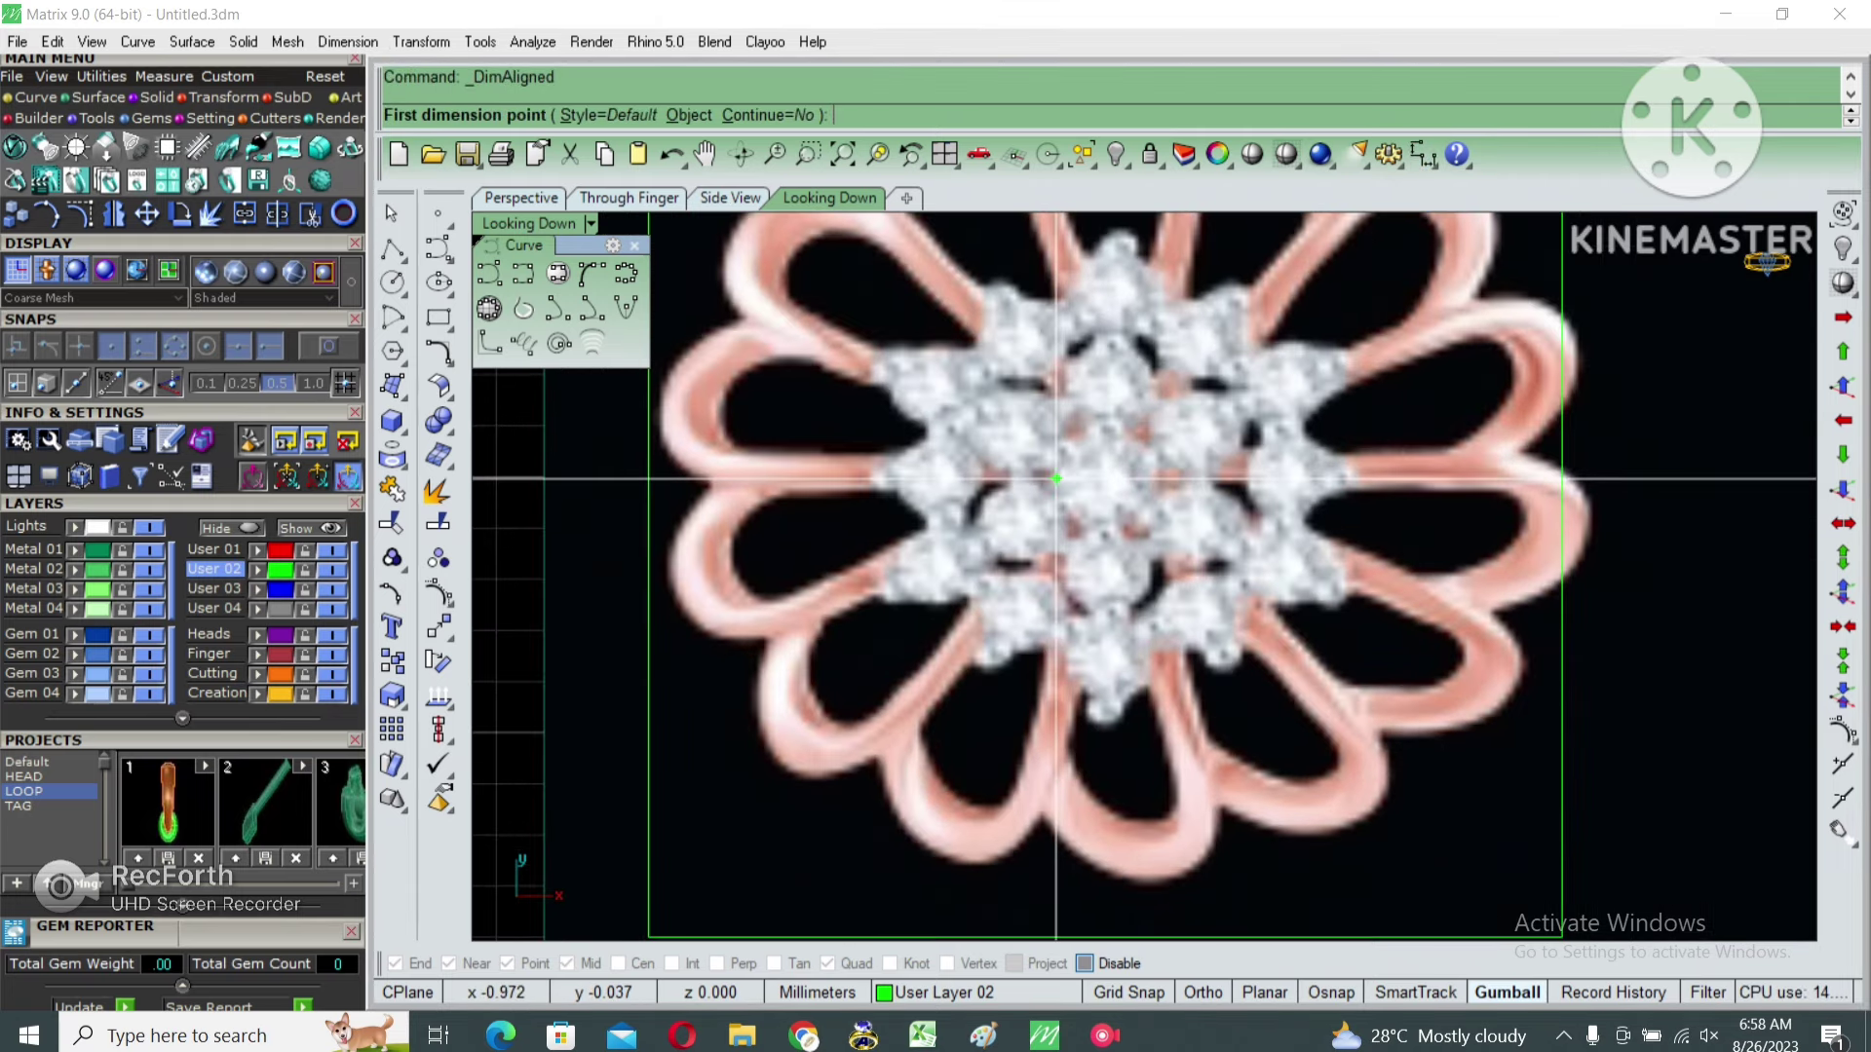
{"action": "left_click", "coordinate": [1056, 479]}
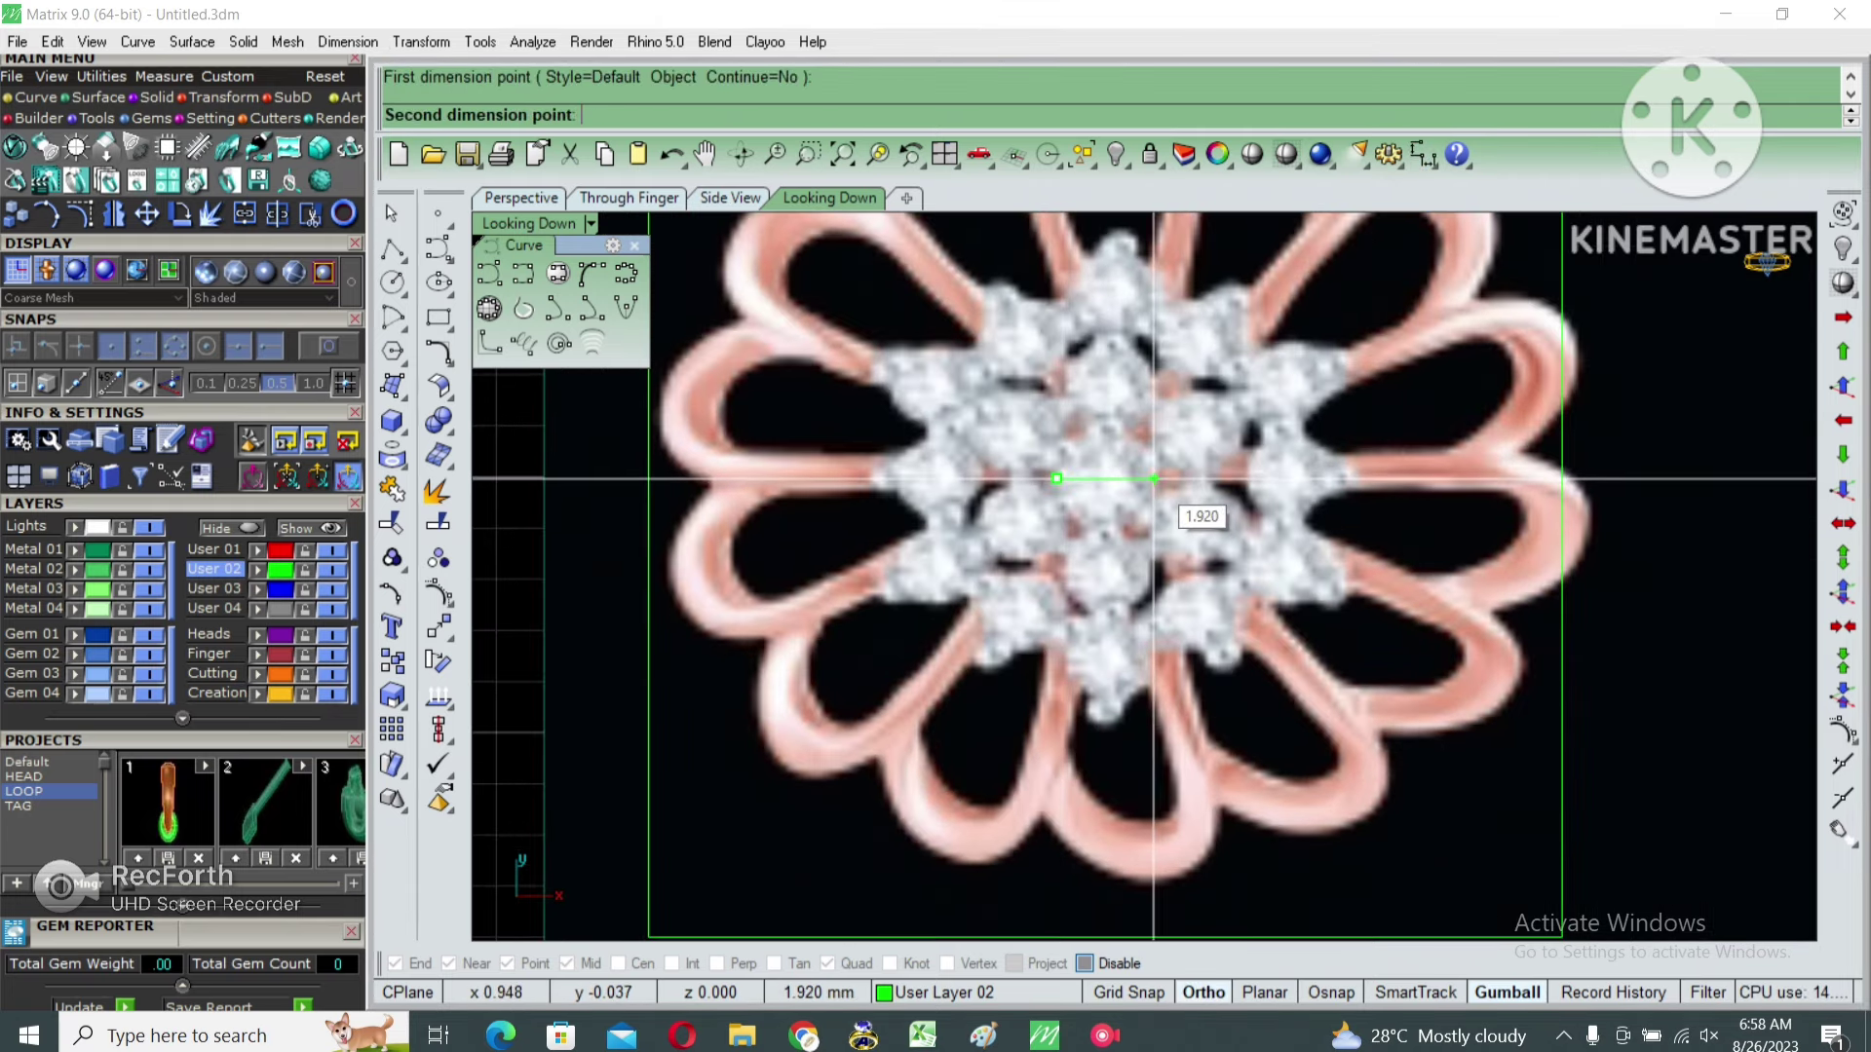
{"action": "key", "text": "Escape"}
{"action": "key", "text": "Return"}
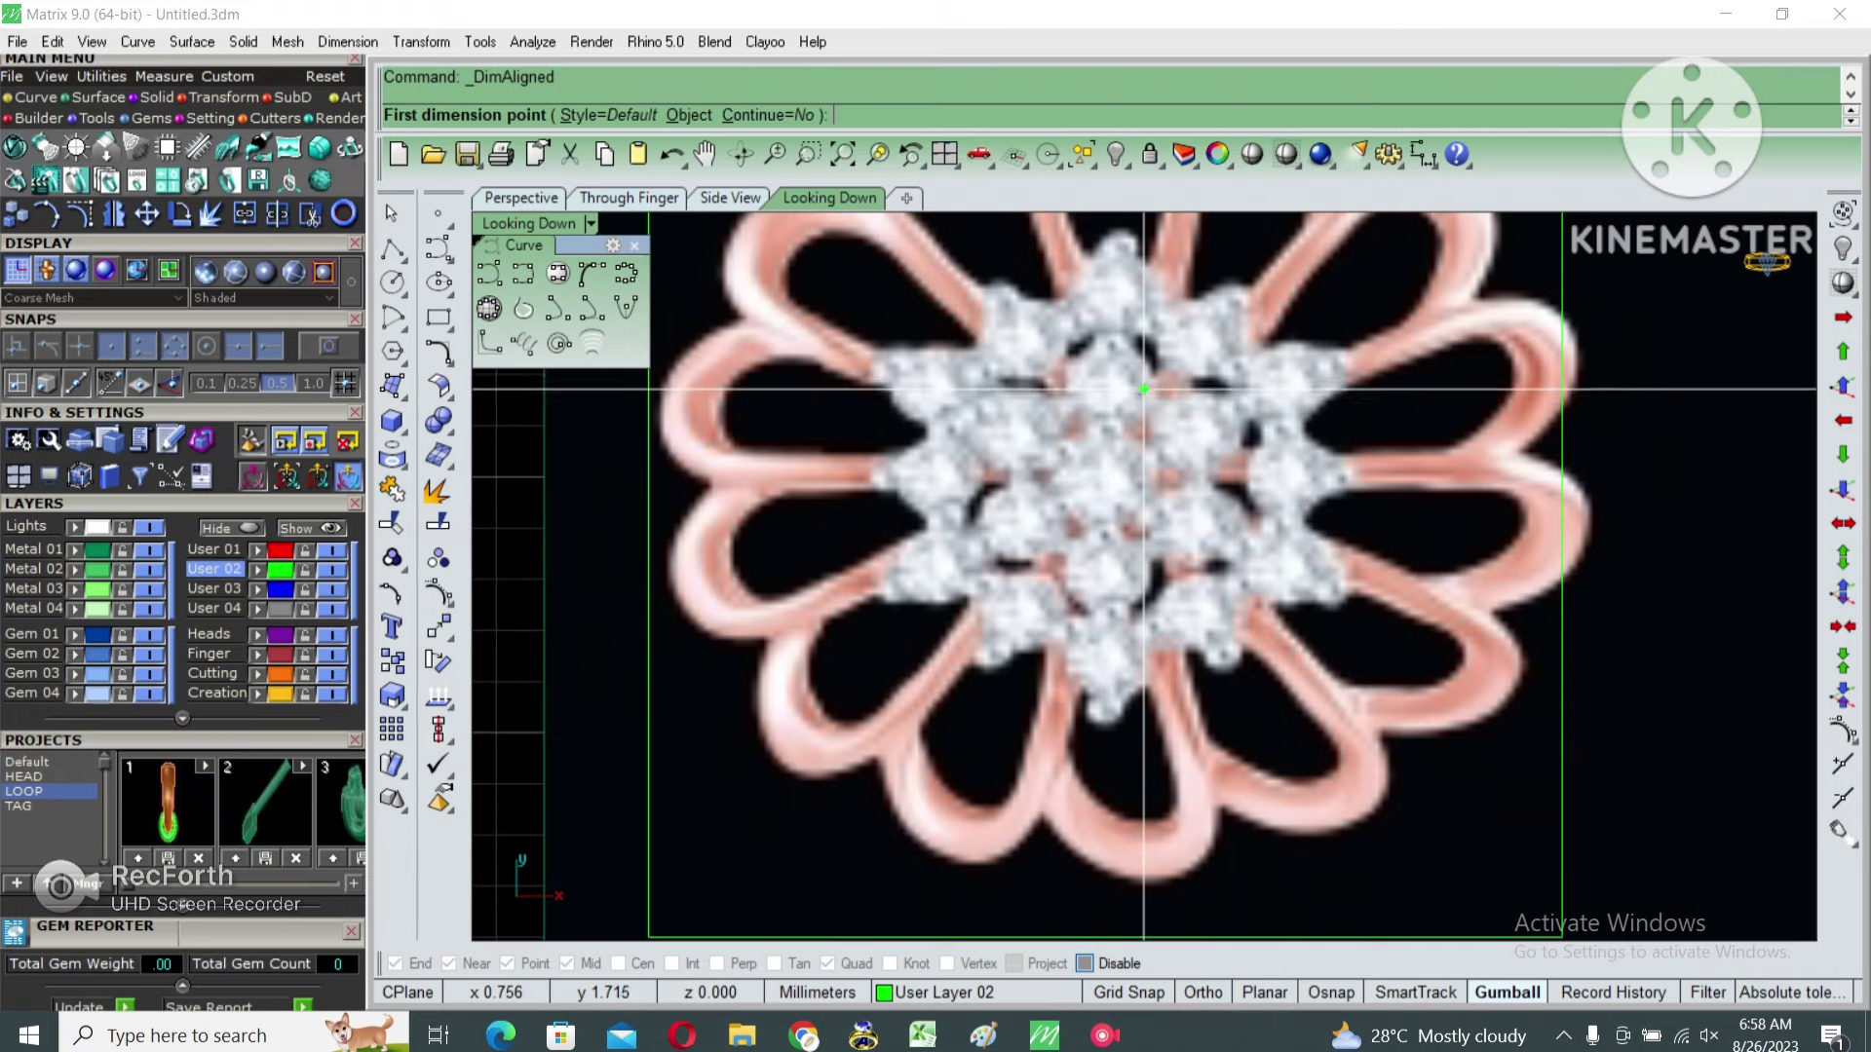
{"action": "left_click", "coordinate": [1147, 340]}
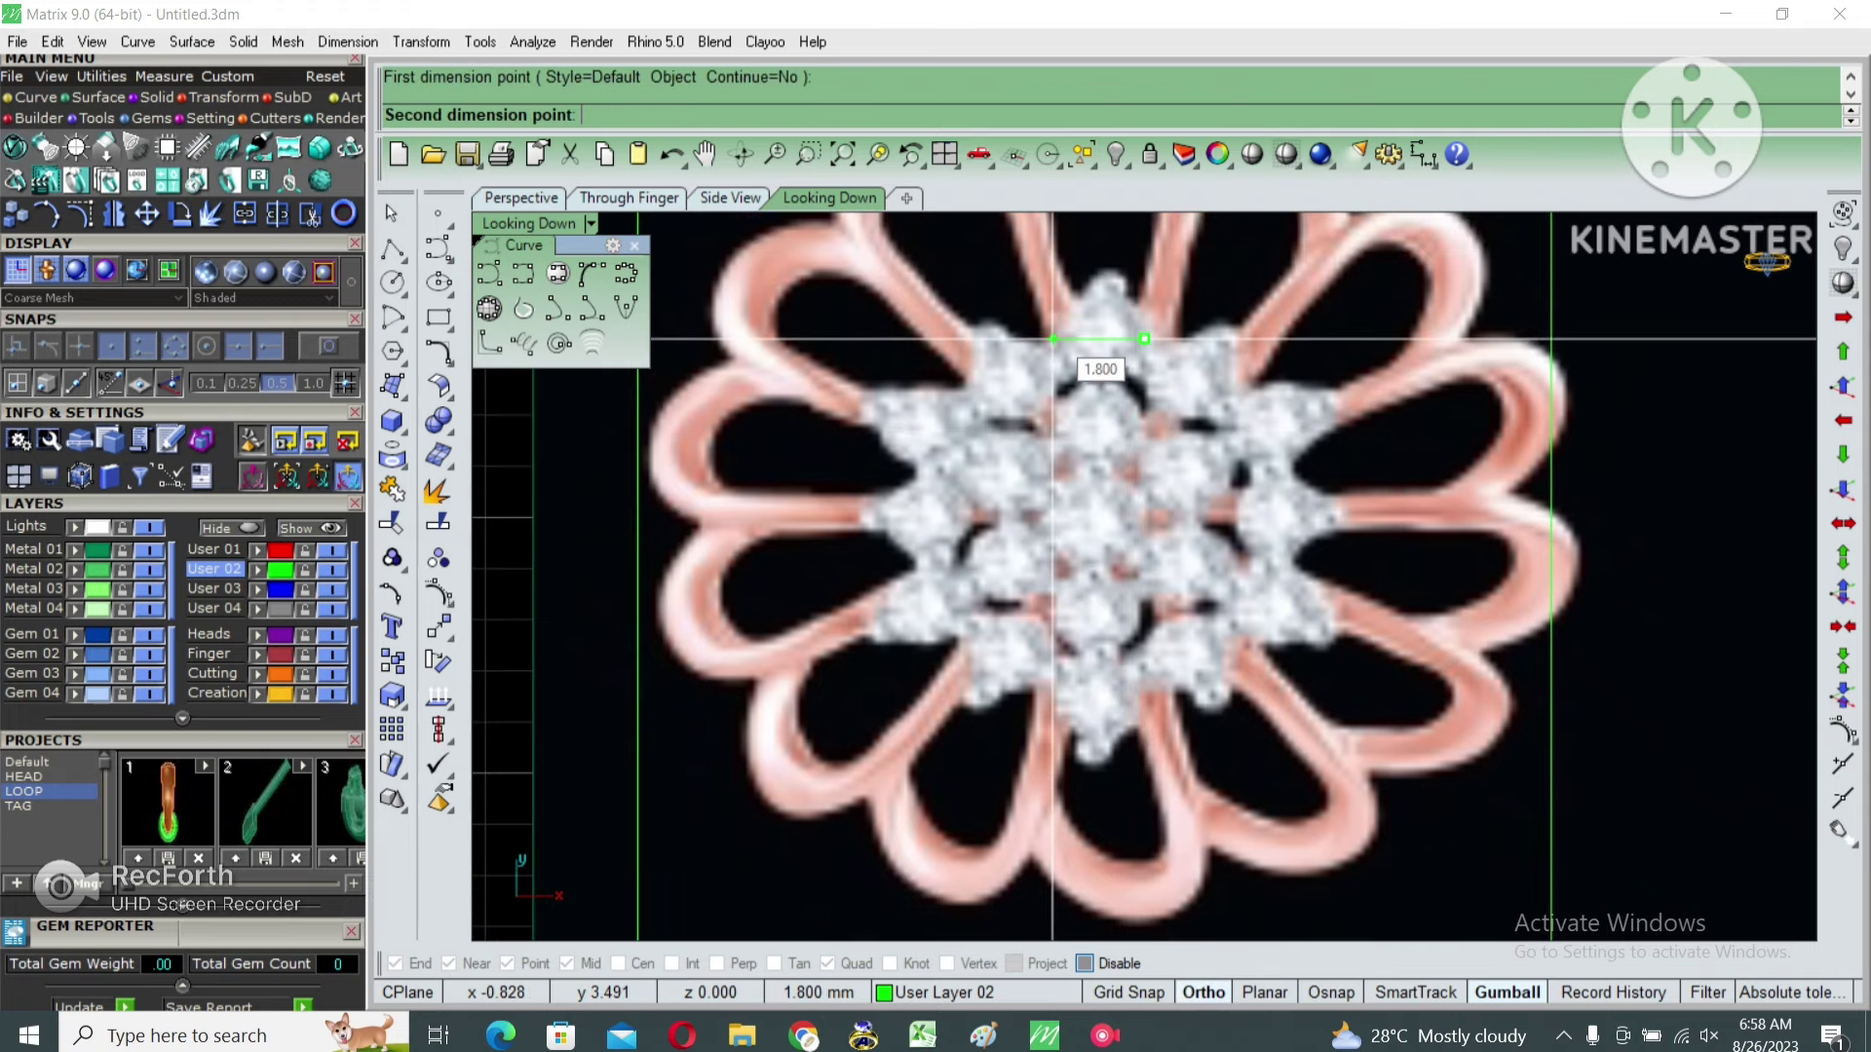
{"action": "left_click", "coordinate": [1057, 339]}
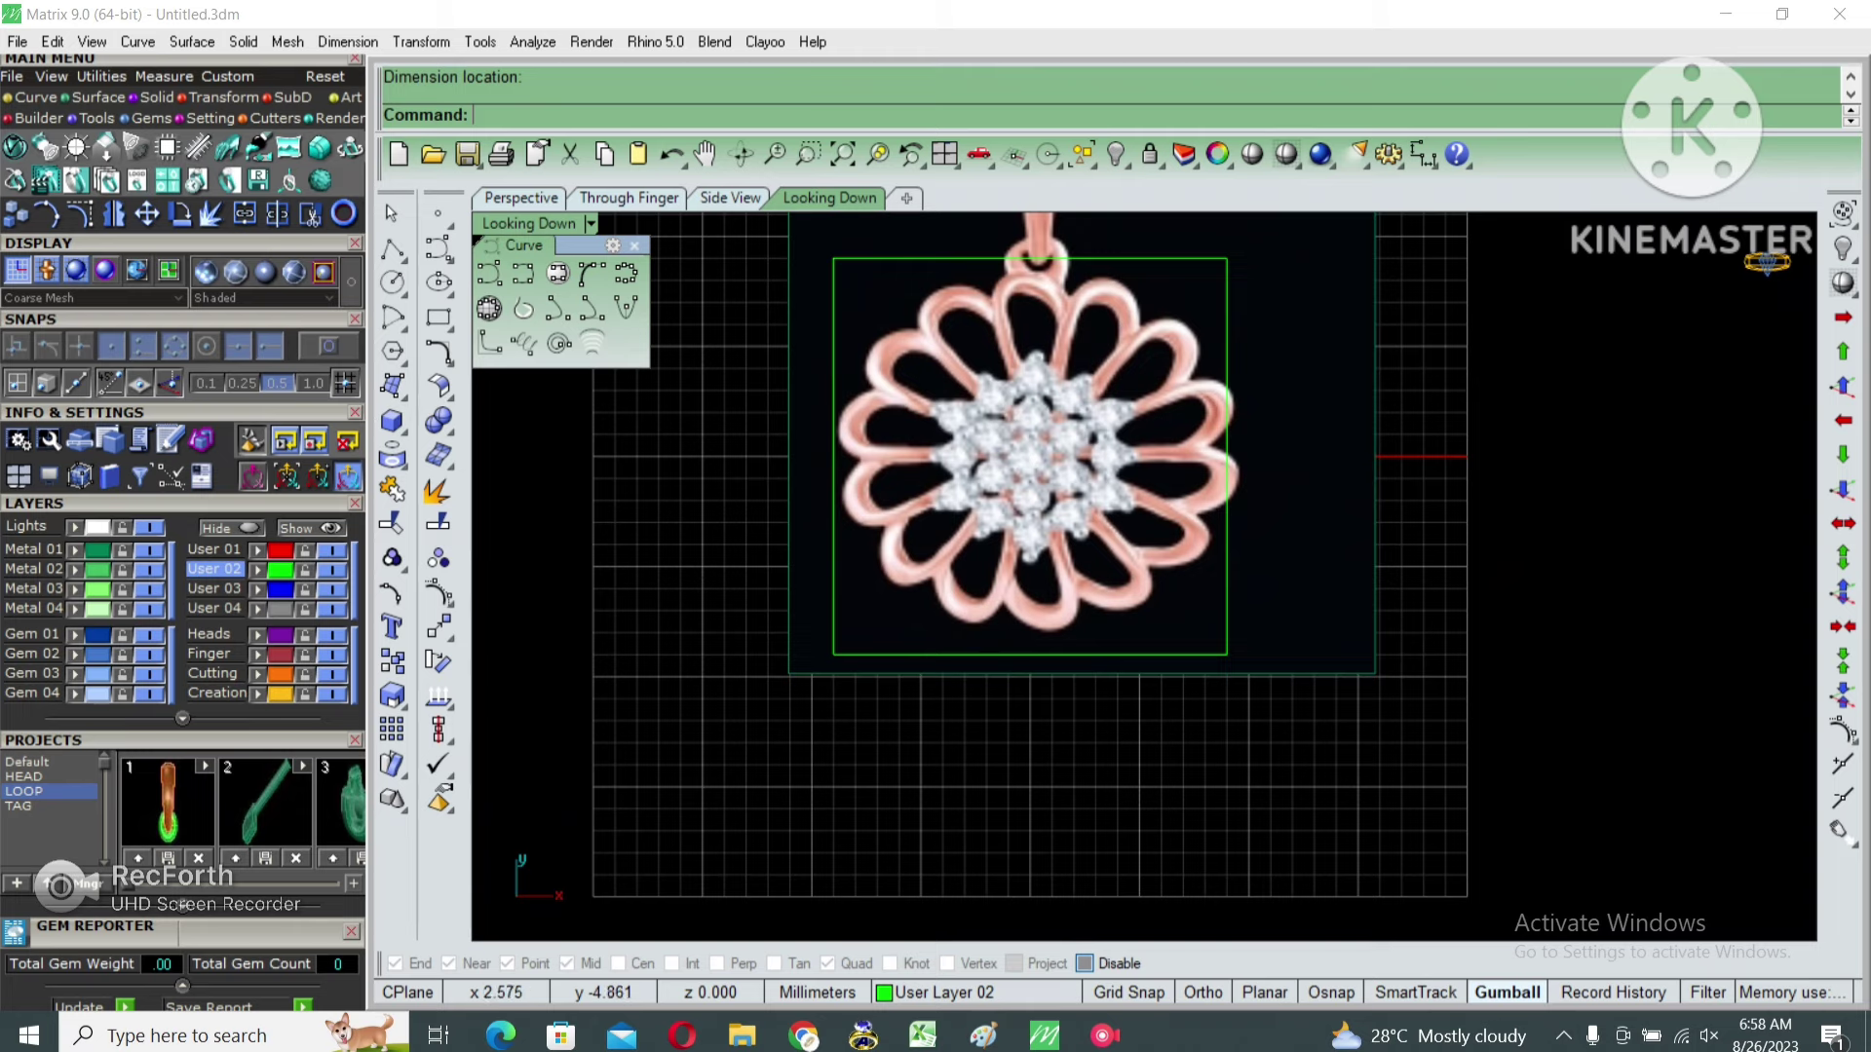
{"action": "left_click", "coordinate": [1142, 314]}
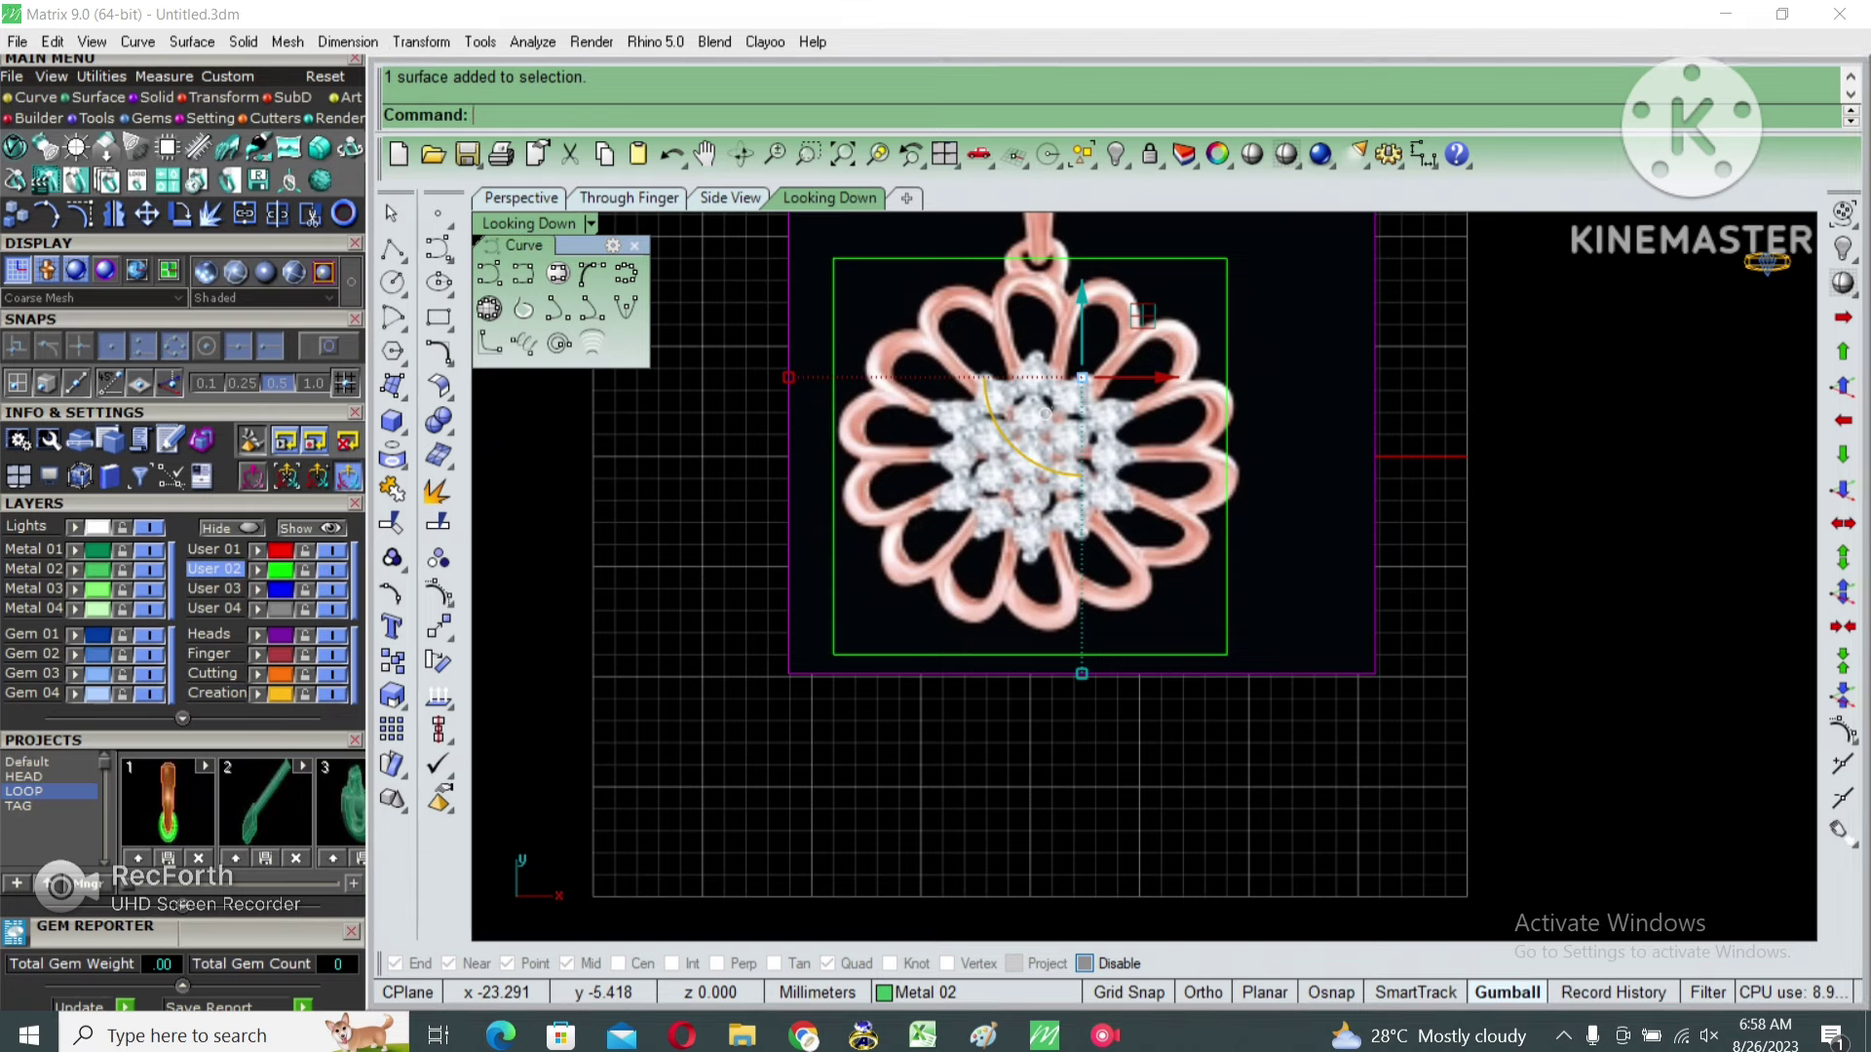
Delete the reference image and green rectangle, and draw a 2 mm circle at the origin.
{"action": "key", "text": "Delete"}
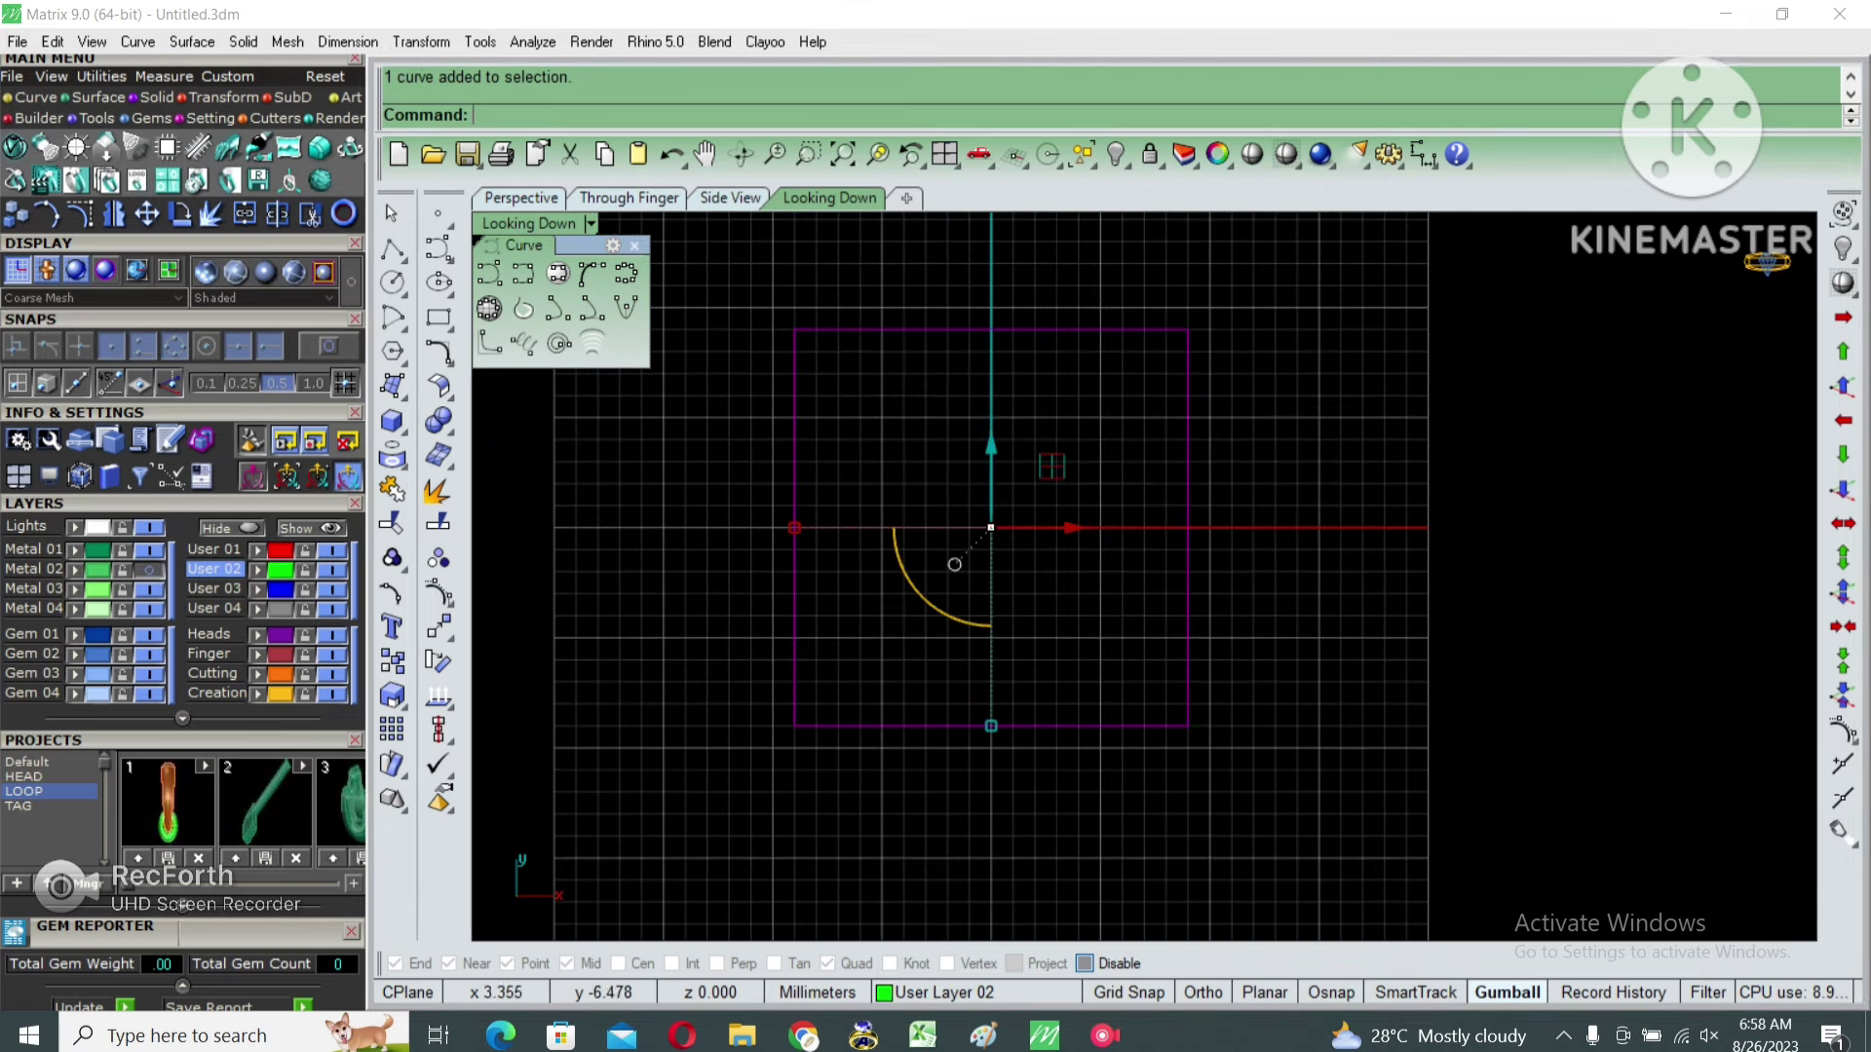
{"action": "key", "text": "Delete"}
{"action": "left_click", "coordinate": [391, 283]}
{"action": "type", "text": "0"}
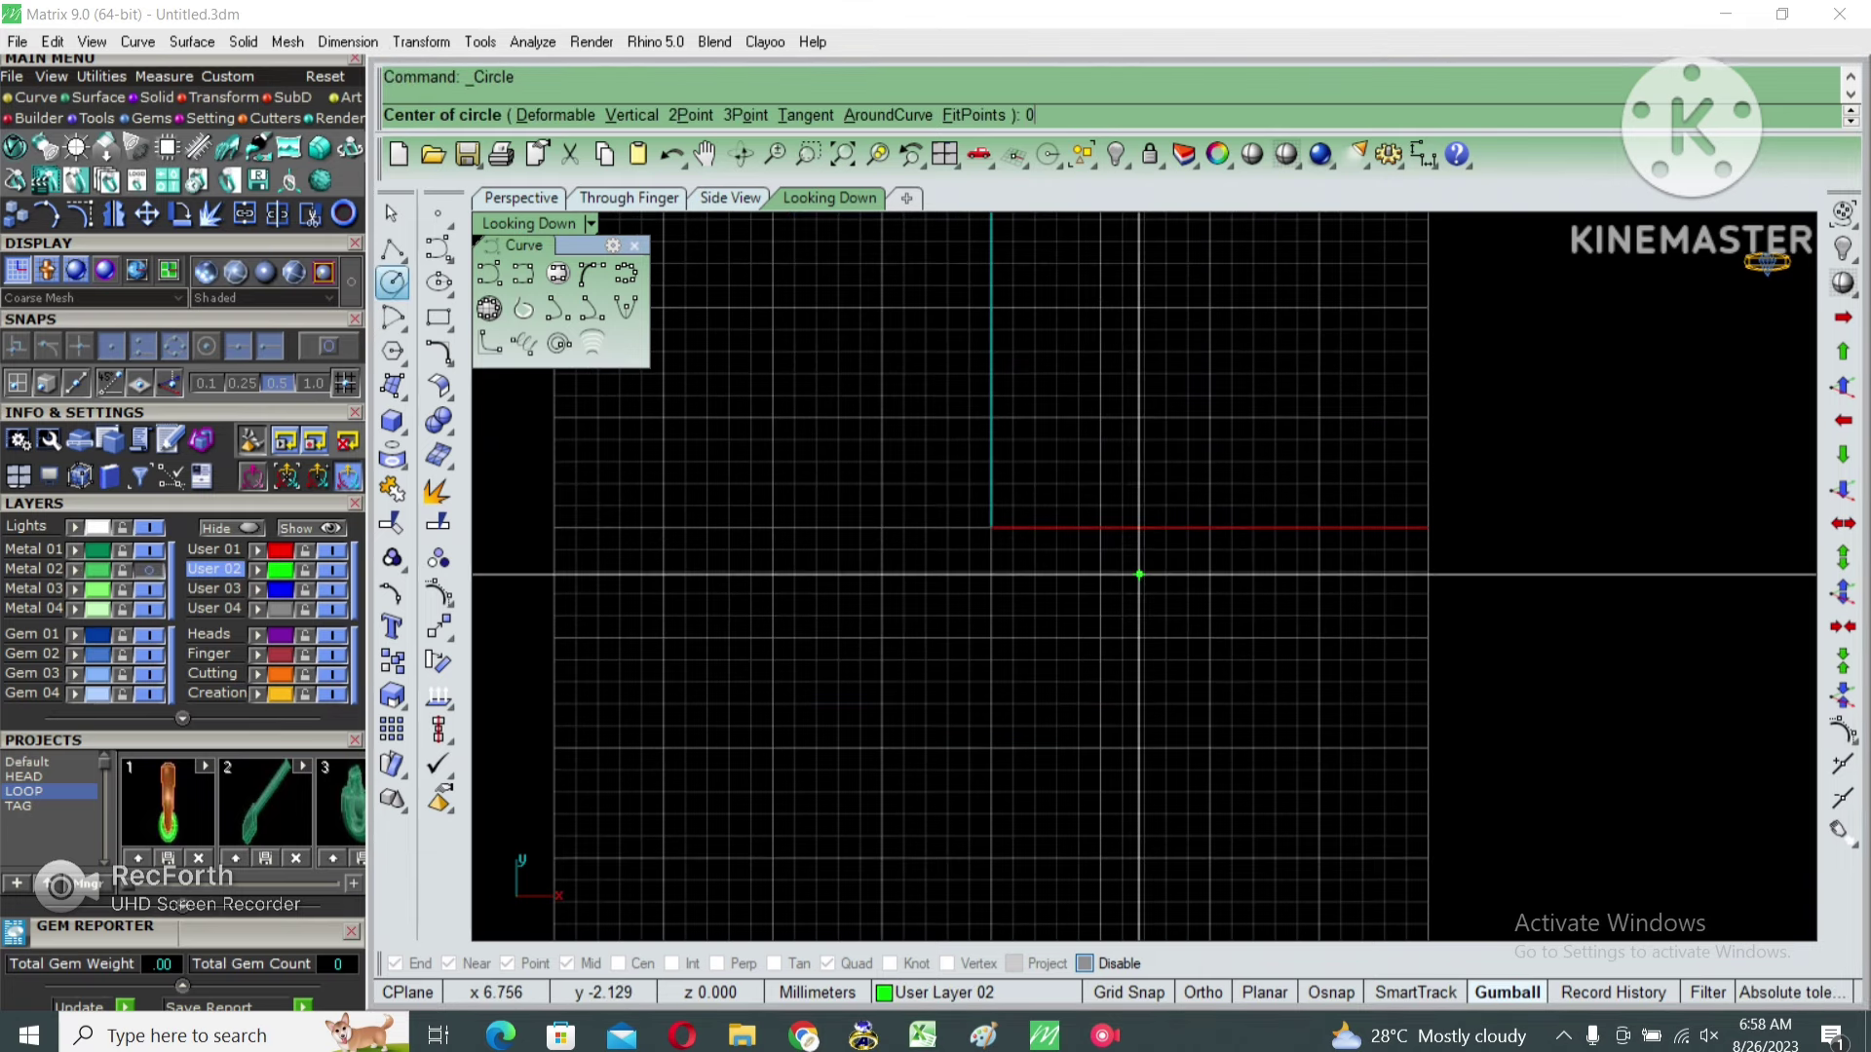
{"action": "key", "text": "Return"}
{"action": "type", "text": "2"}
{"action": "key", "text": "Return"}
Place an area-centroid point at the circle's centre and recentre the top view.
{"action": "scroll", "coordinate": [1120, 566], "scroll_direction": "up", "scroll_amount": 6}
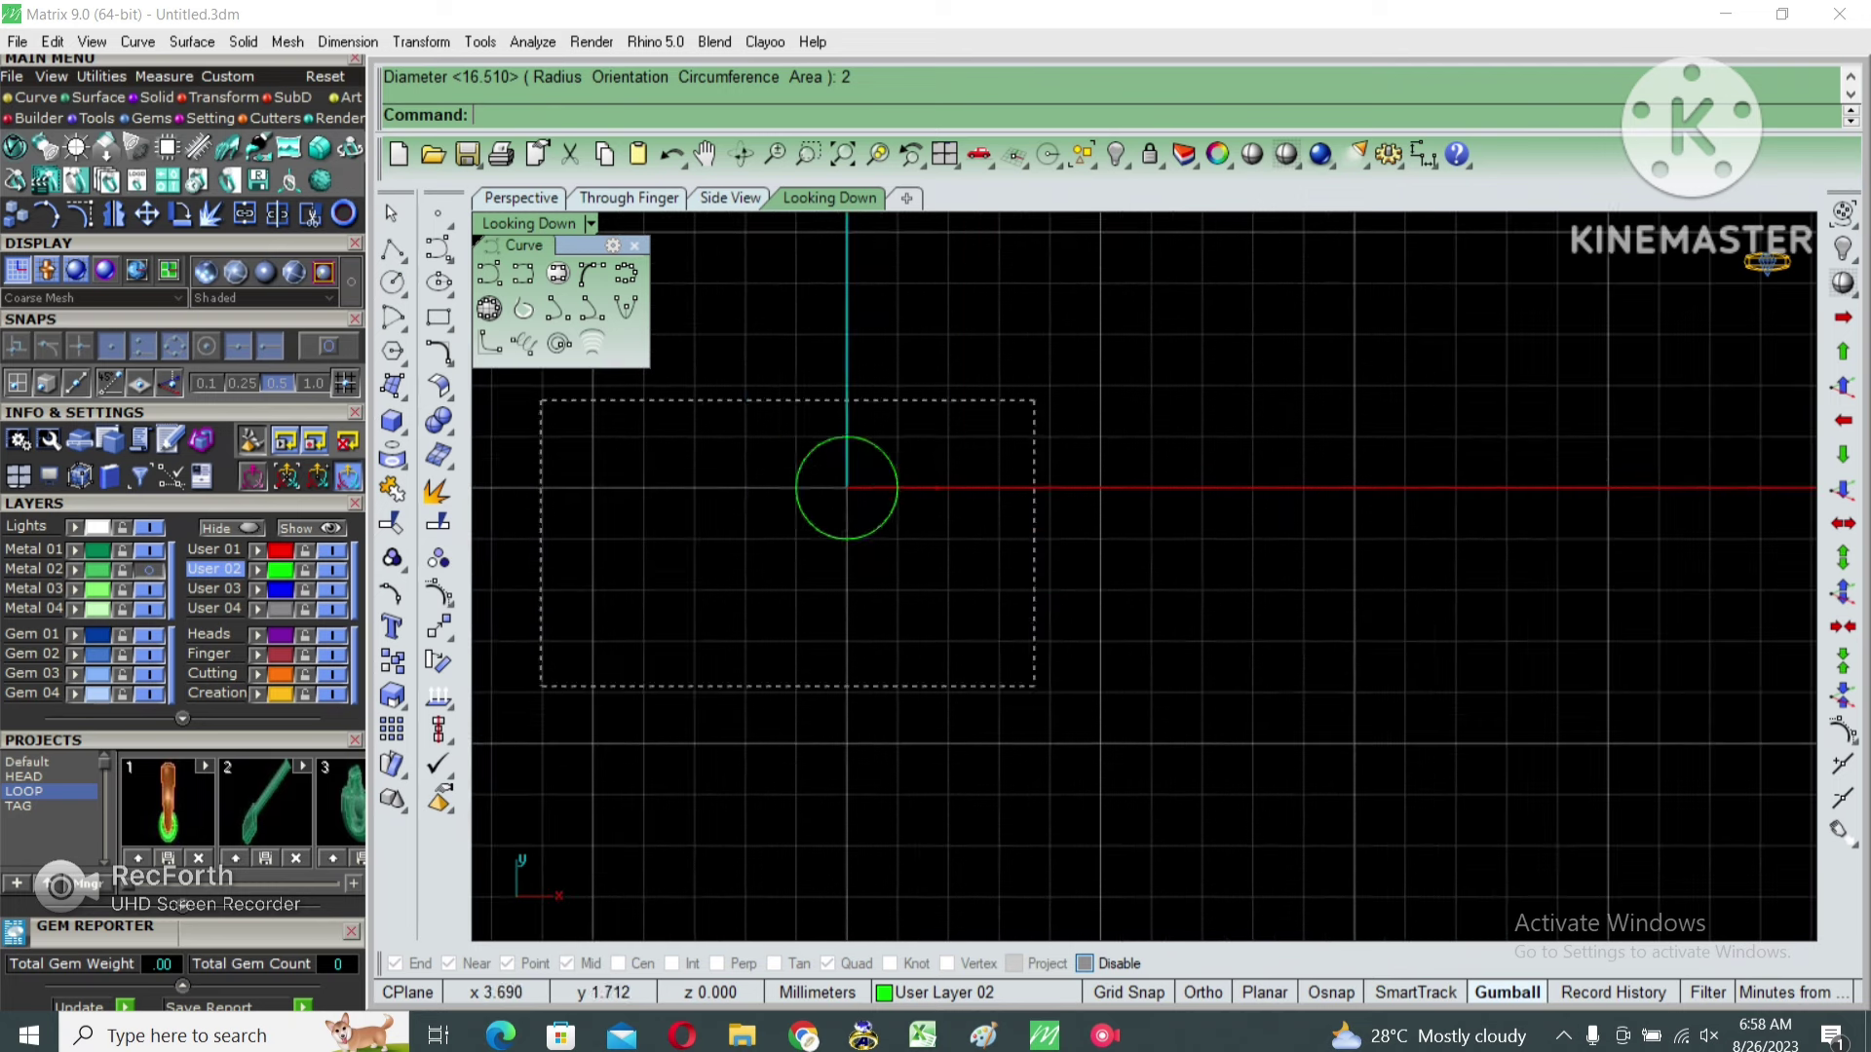
{"action": "left_click_drag", "start_coordinate": [802, 397], "coordinate": [543, 793]}
{"action": "right_click_drag", "start_coordinate": [815, 510], "coordinate": [927, 551]}
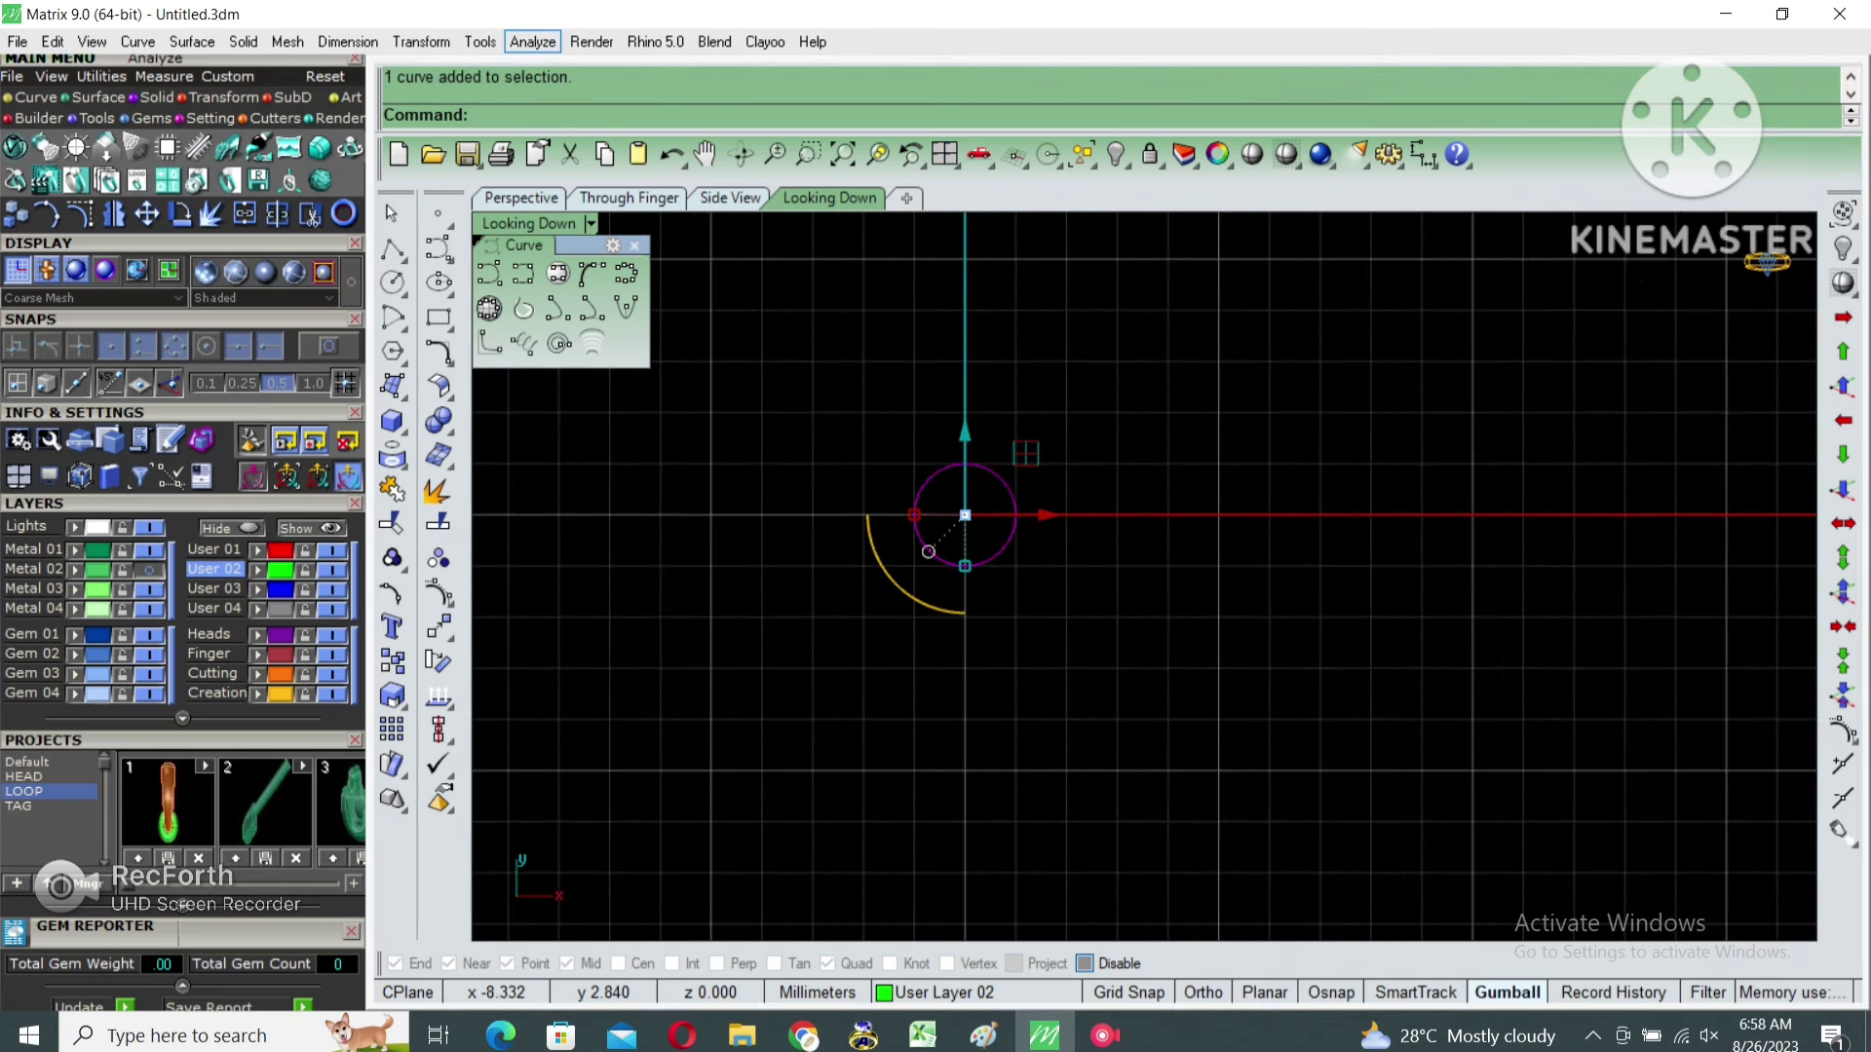
{"action": "left_click", "coordinate": [532, 41]}
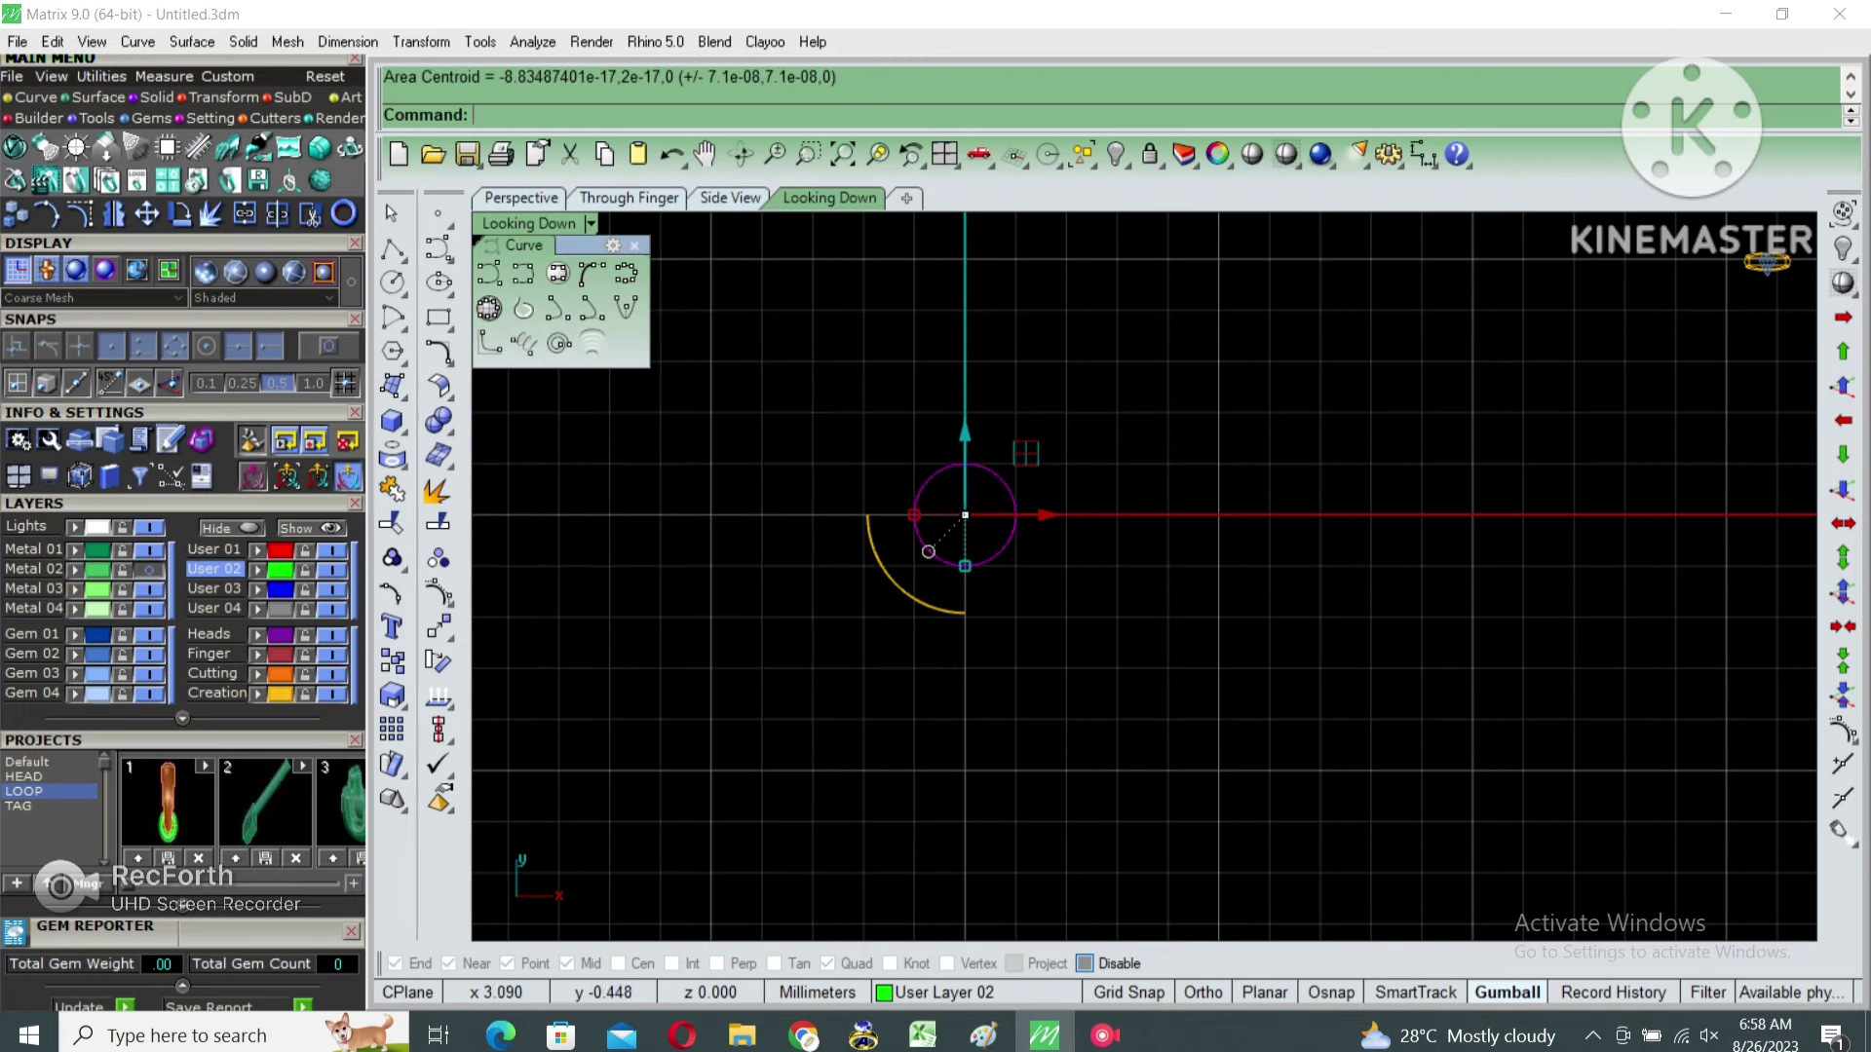
{"action": "left_click", "coordinate": [965, 515]}
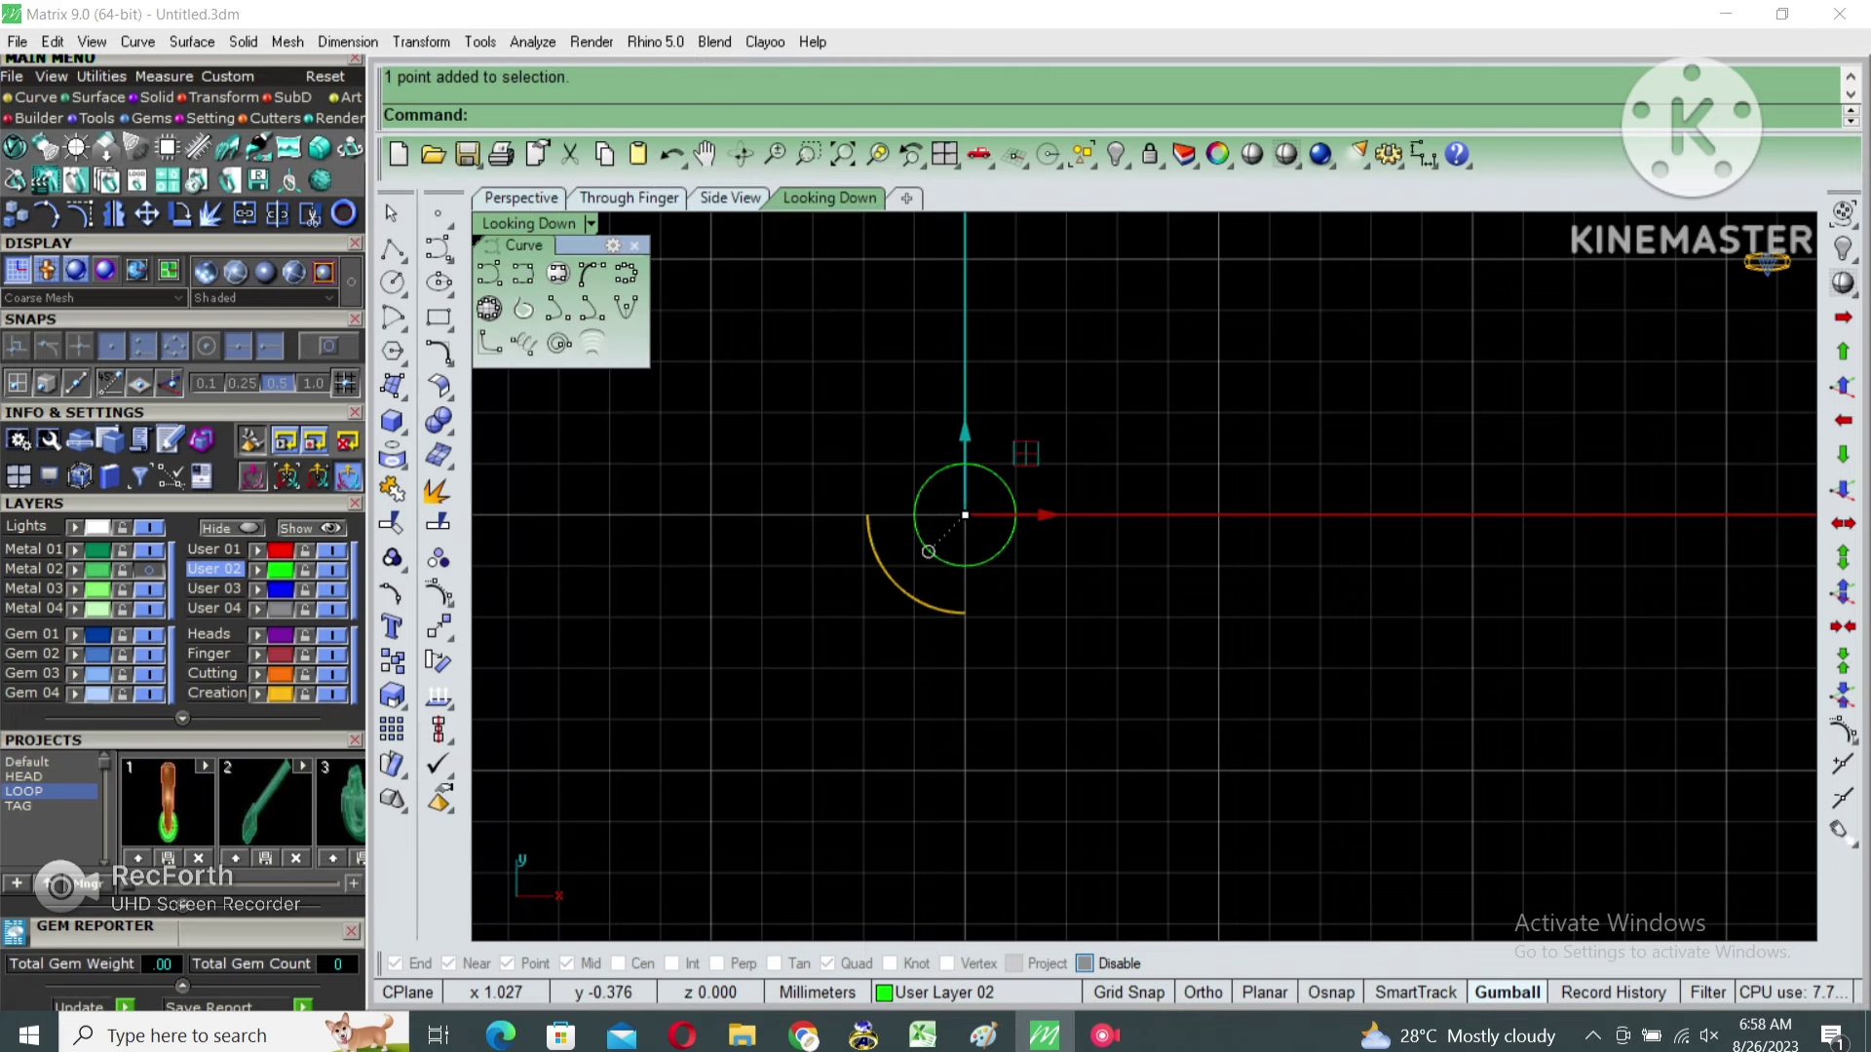
{"action": "right_click_drag", "start_coordinate": [1016, 534], "coordinate": [986, 508]}
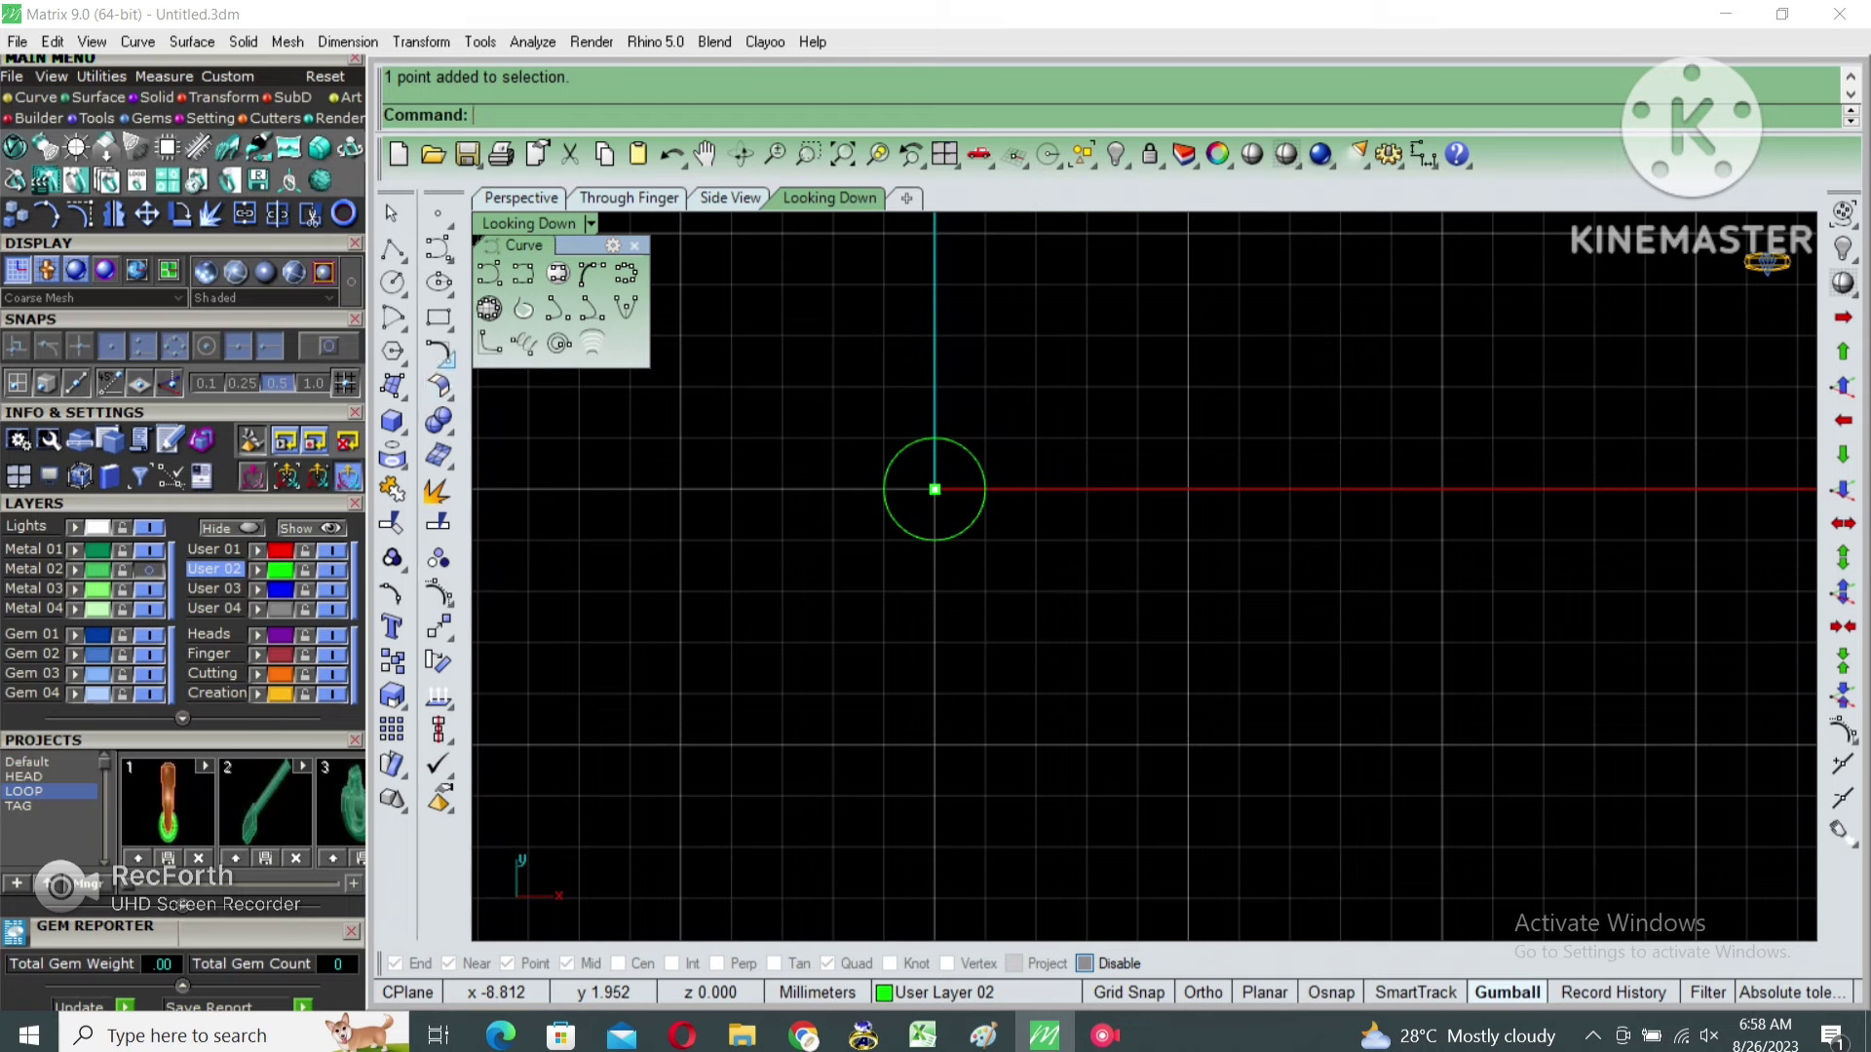
{"action": "left_click", "coordinate": [440, 355]}
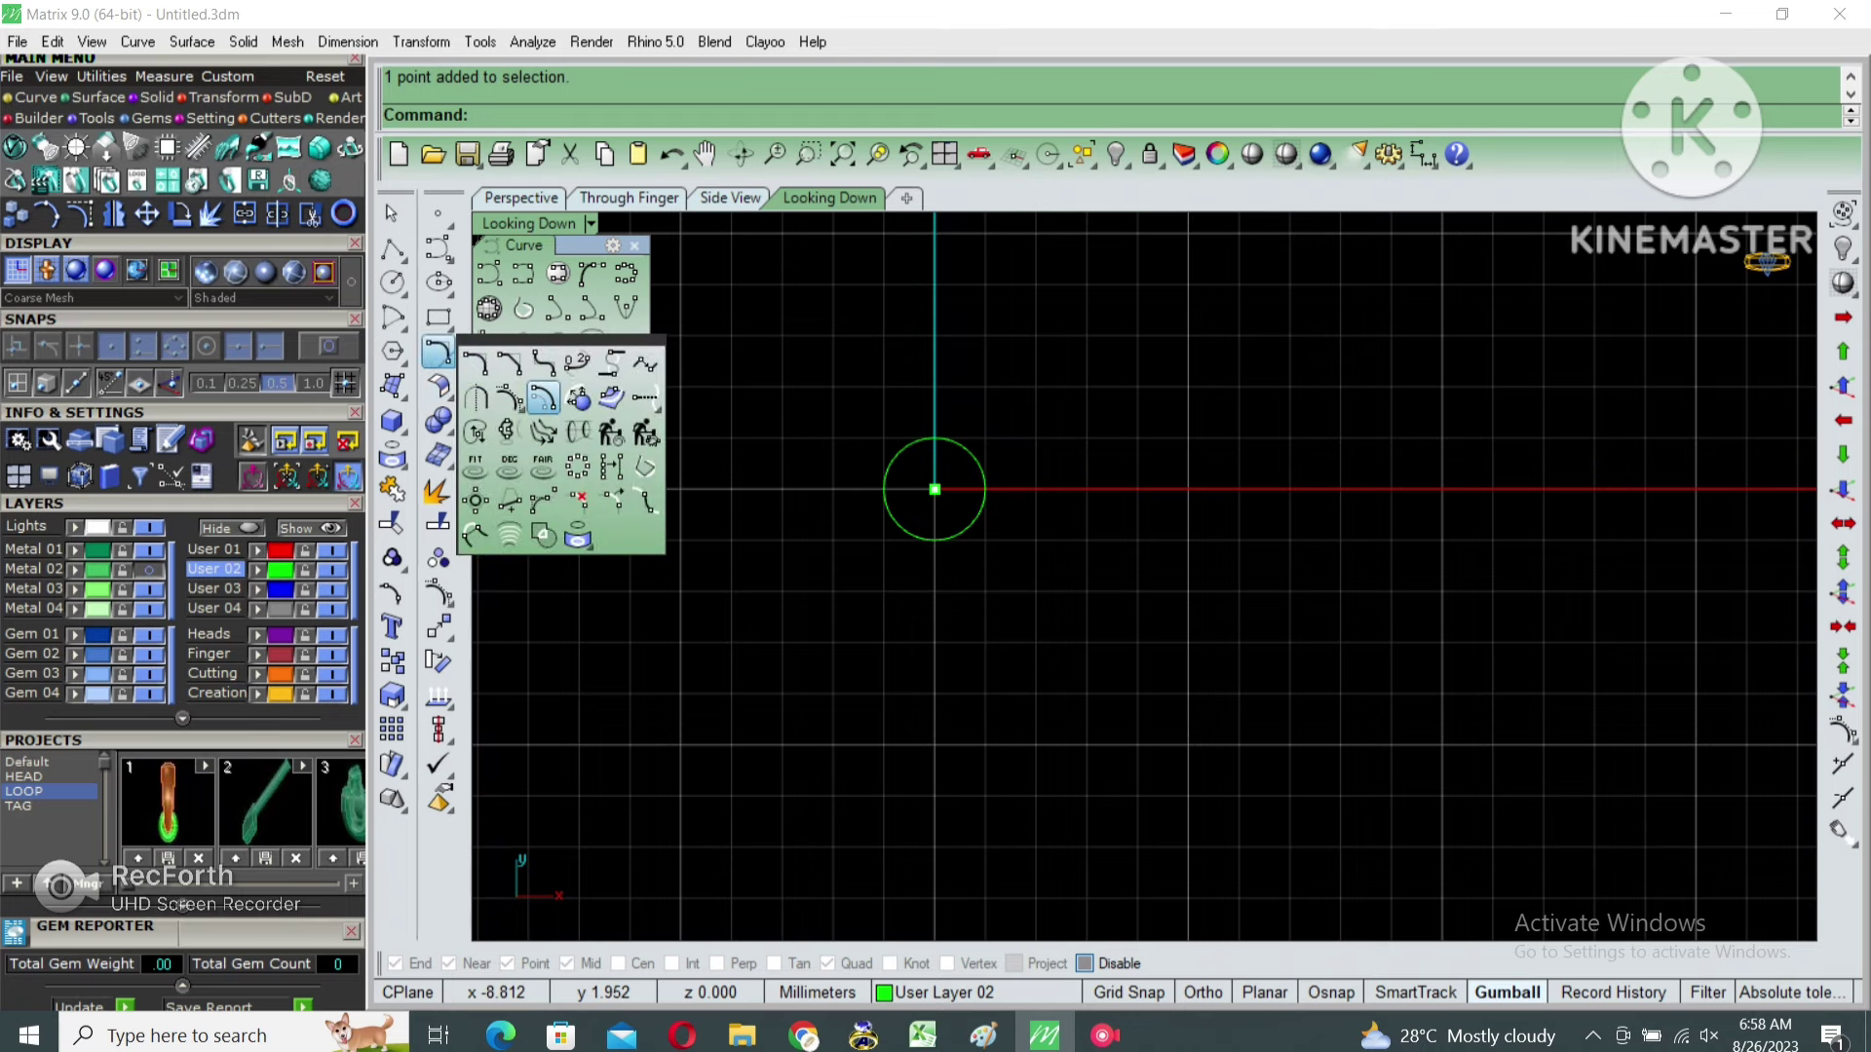
Offset the 2 mm circle outward by 0.1 mm.
{"action": "left_click", "coordinate": [543, 398]}
{"action": "left_click", "coordinate": [937, 540]}
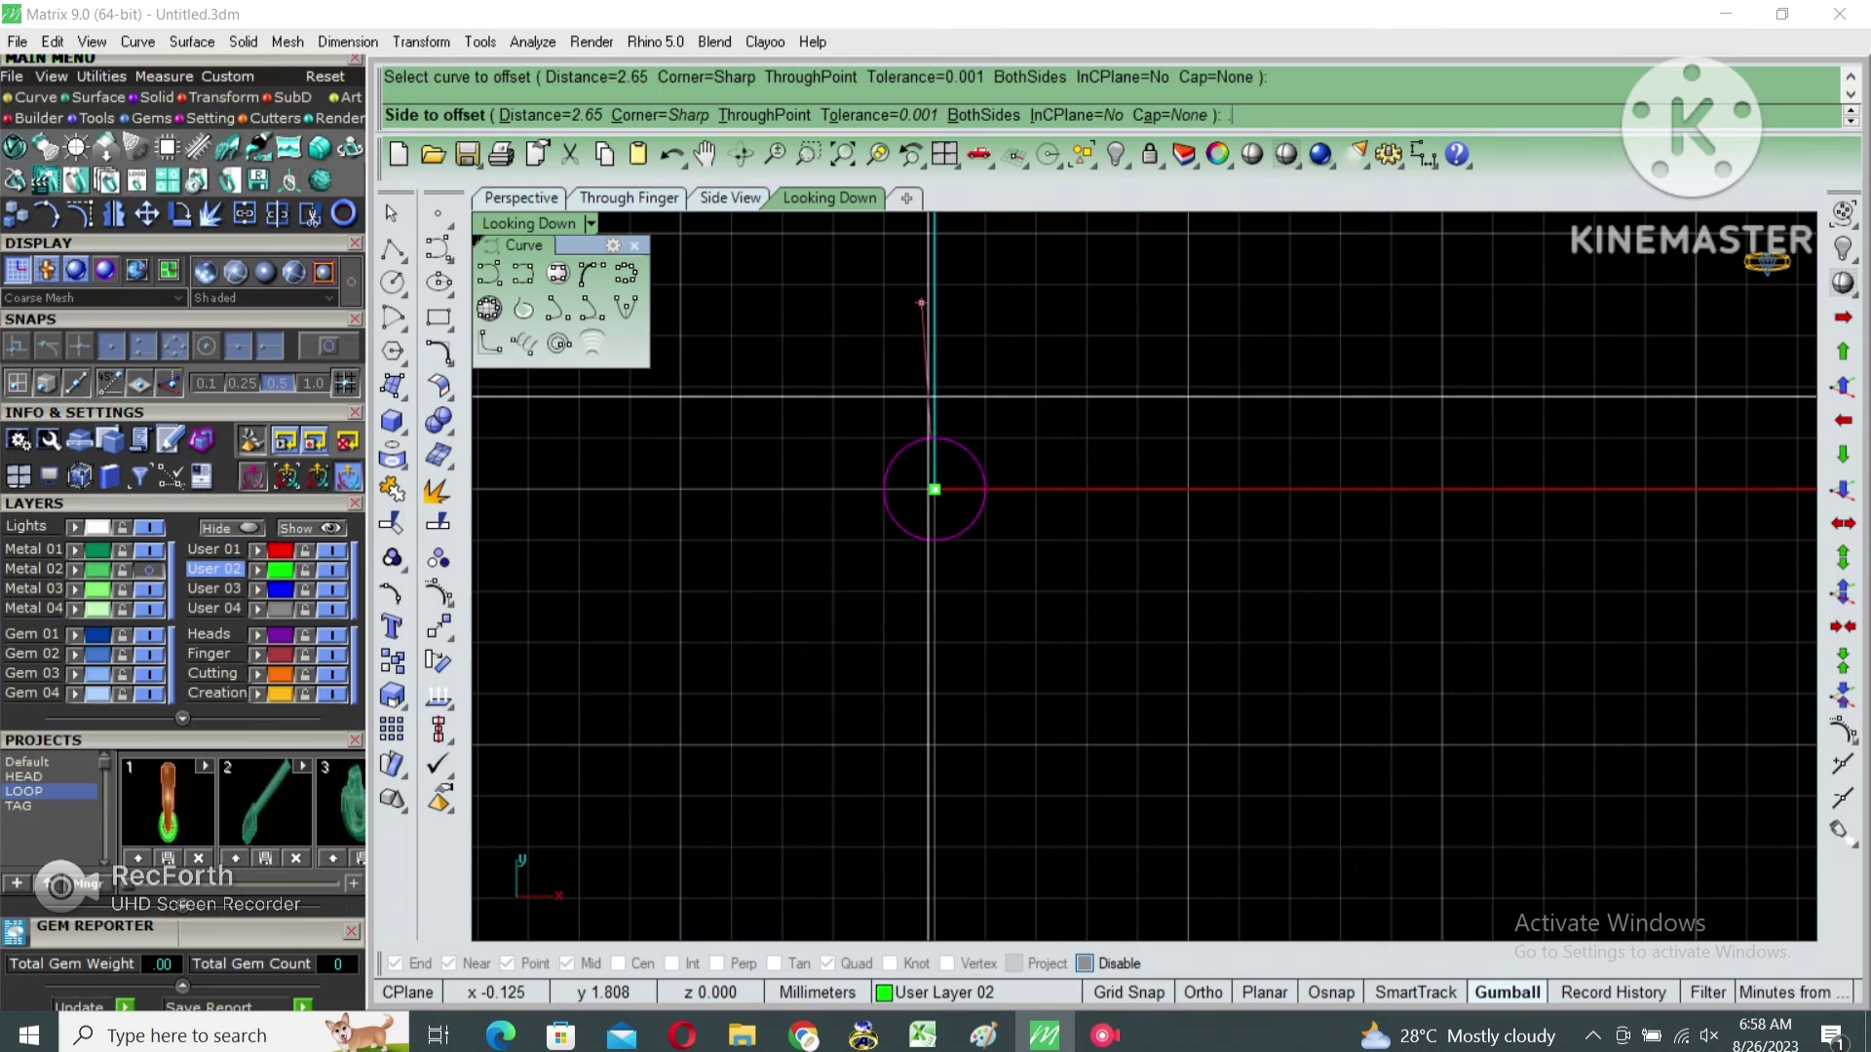
{"action": "type", "text": "0.1"}
{"action": "key", "text": "Return"}
{"action": "left_click", "coordinate": [904, 495]}
{"action": "scroll", "coordinate": [904, 495], "scroll_direction": "up", "scroll_amount": 3}
Offset again to add a smaller concentric circle inside.
{"action": "key", "text": "Return"}
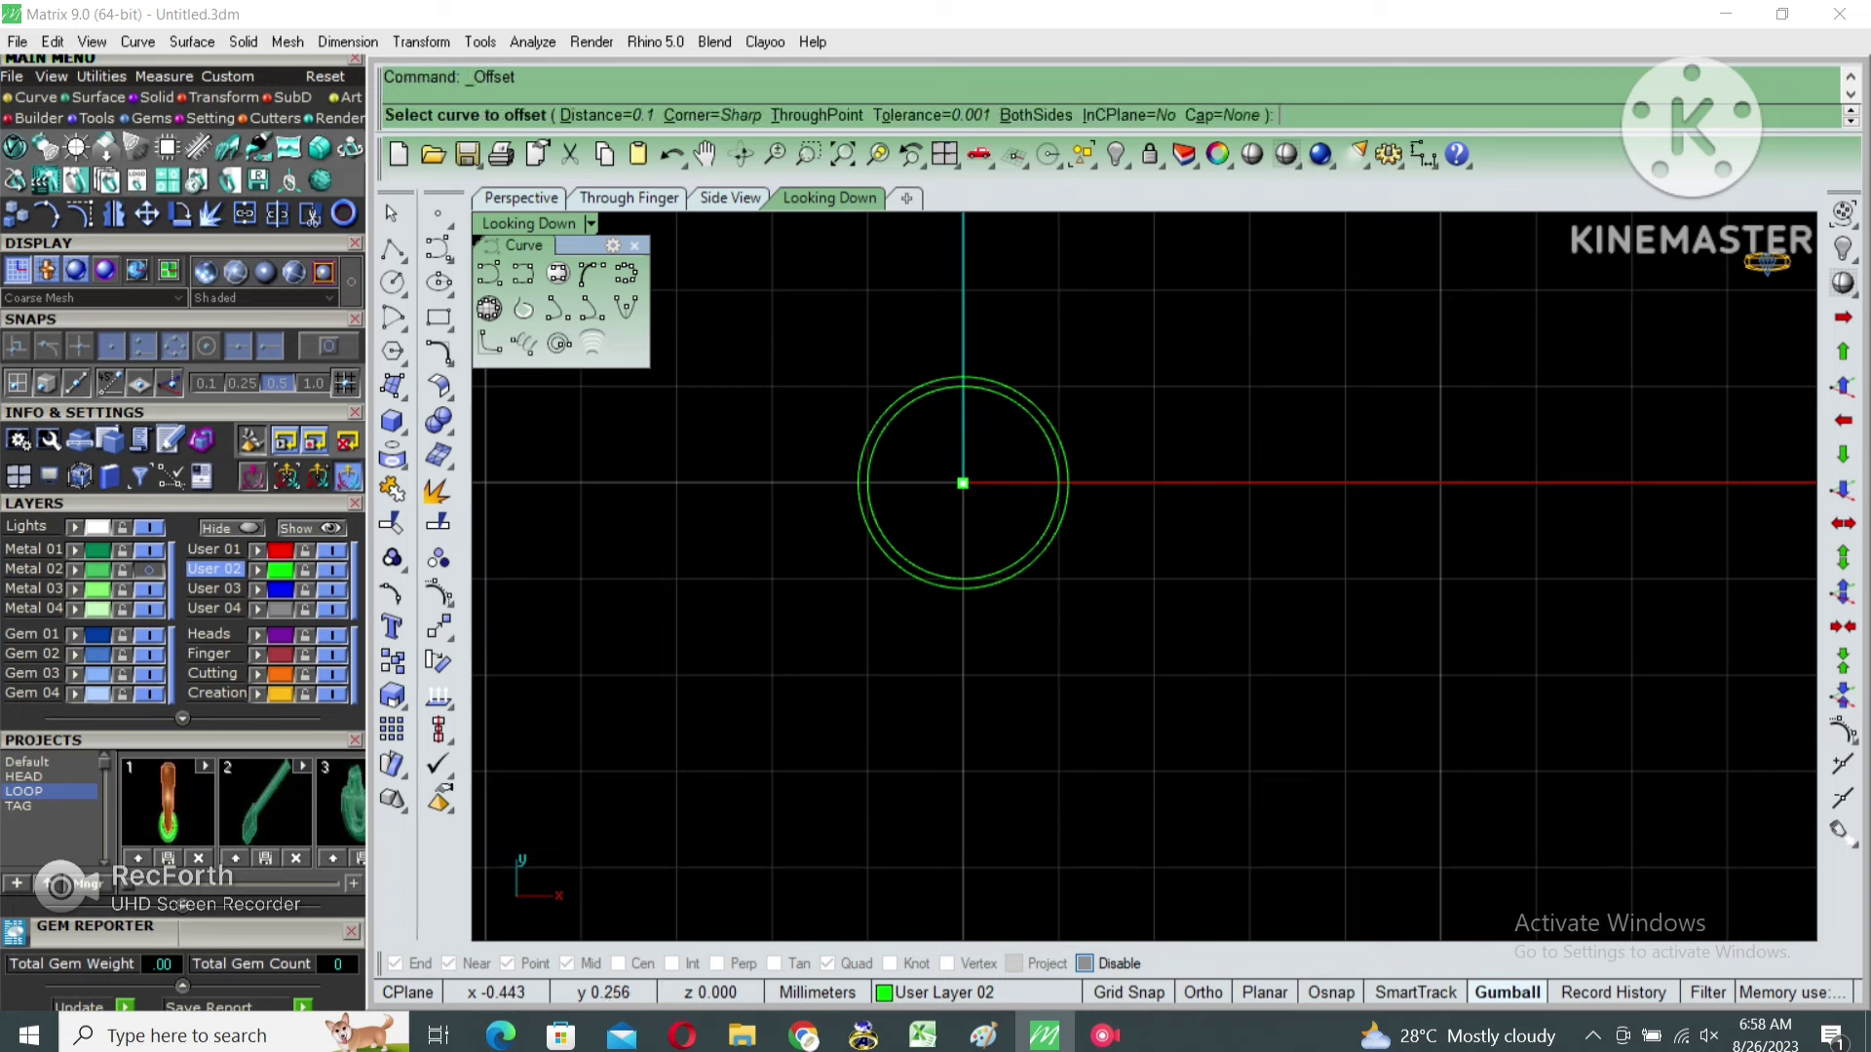
{"action": "left_click", "coordinate": [889, 558]}
{"action": "left_click", "coordinate": [927, 519]}
{"action": "left_click", "coordinate": [889, 559]}
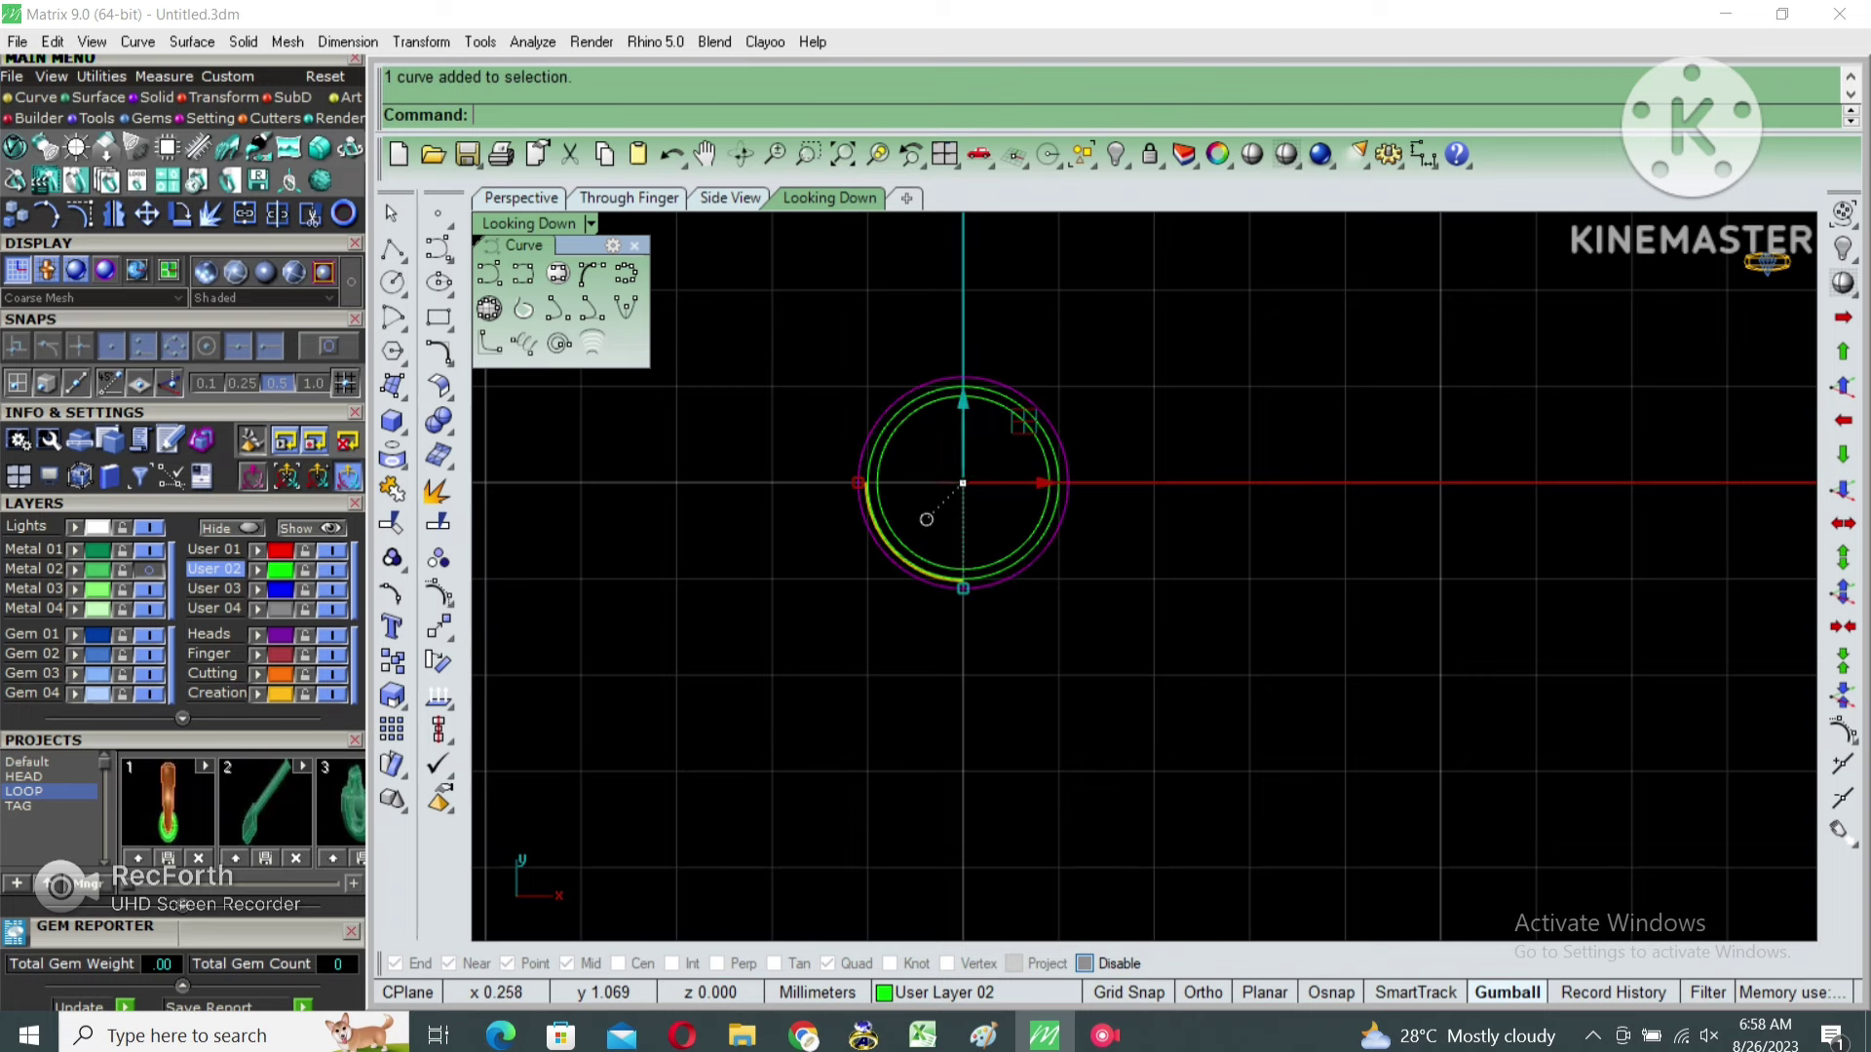
{"action": "key", "text": "Return"}
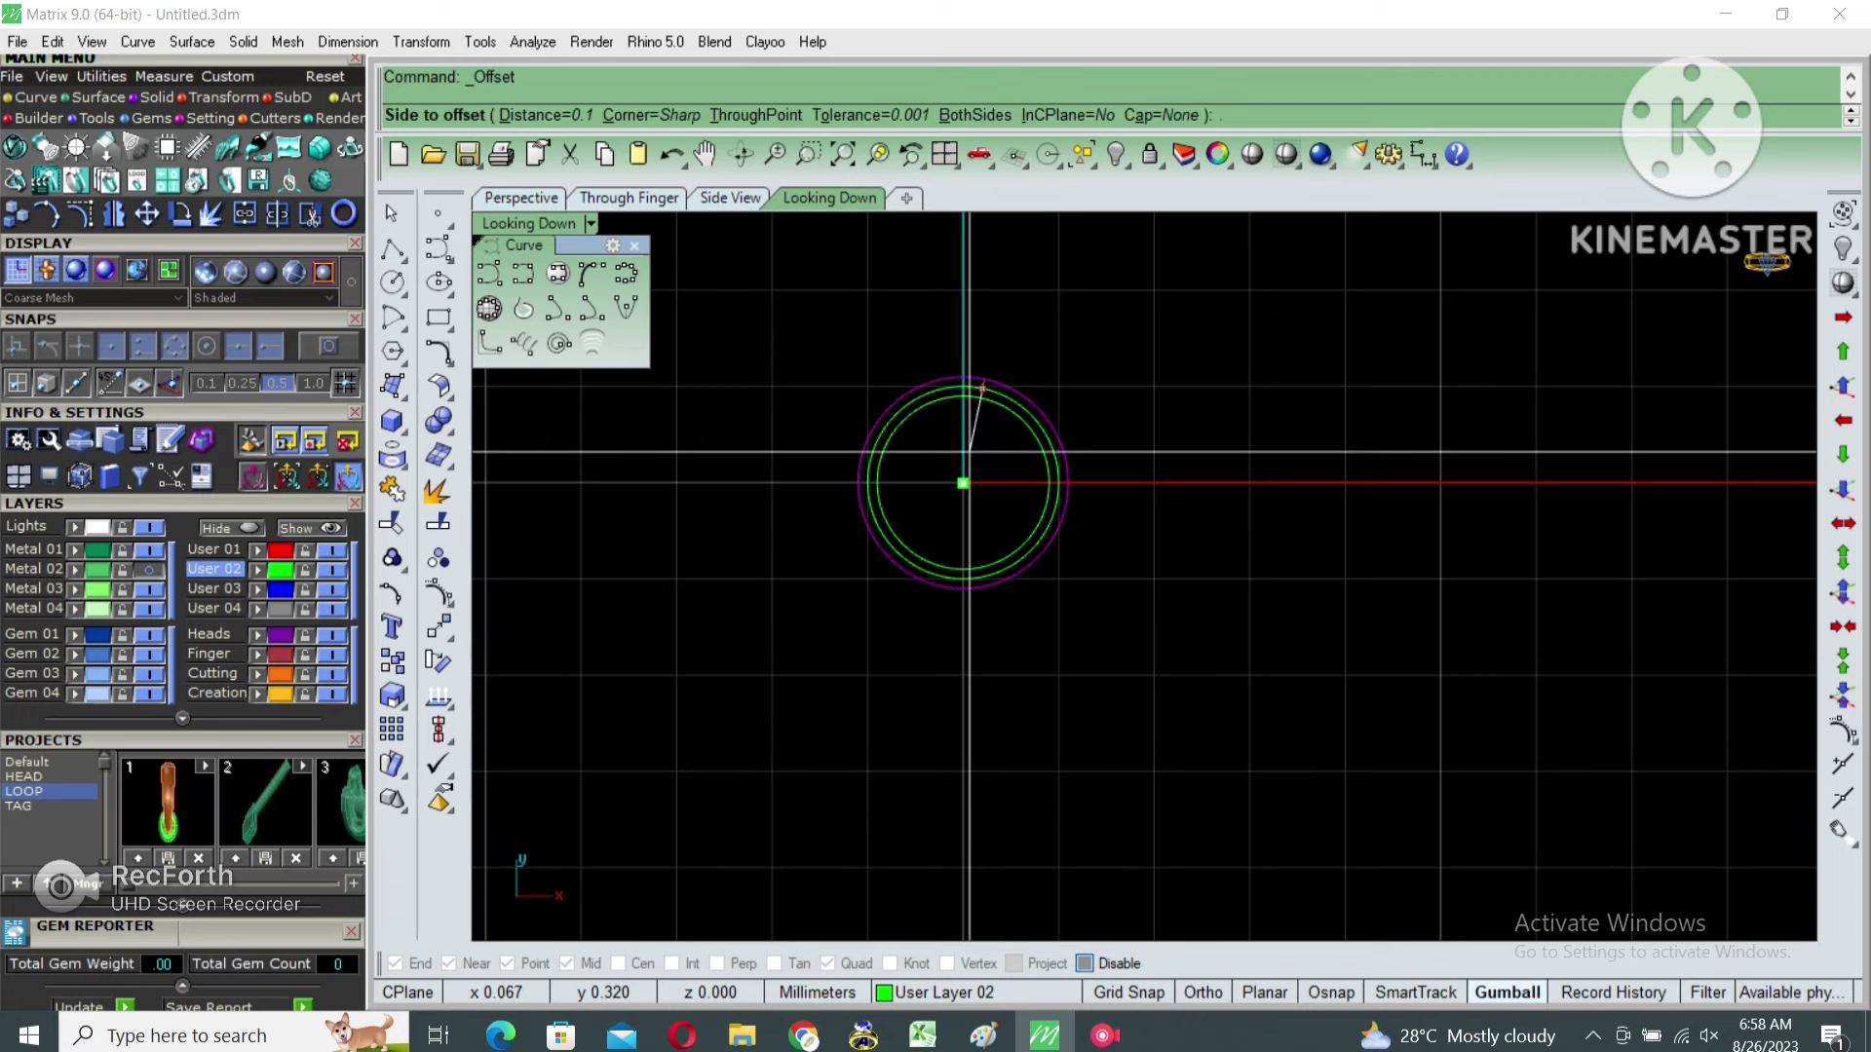
{"action": "type", "text": ".6"}
{"action": "left_click", "coordinate": [927, 519]}
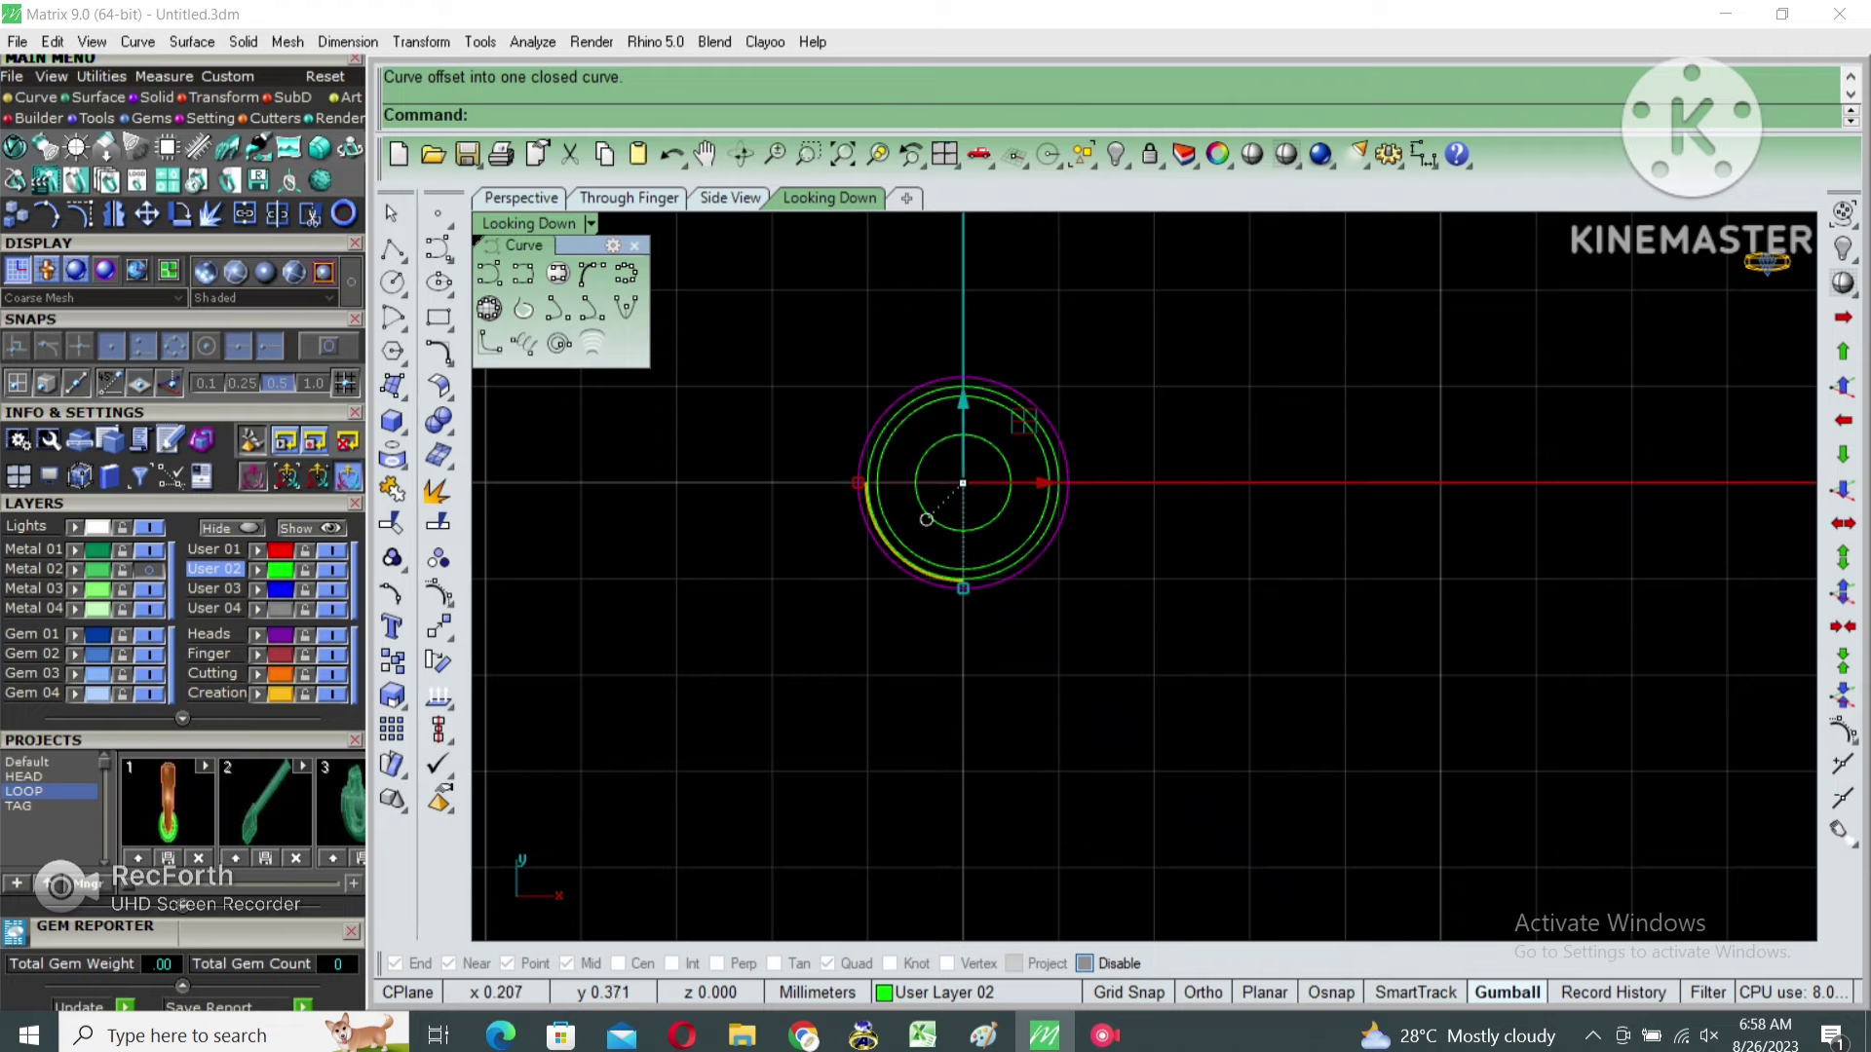
{"action": "left_click", "coordinate": [926, 519]}
Extrude the concentric circles 1 mm downward into a solid ring.
{"action": "left_click", "coordinate": [392, 421]}
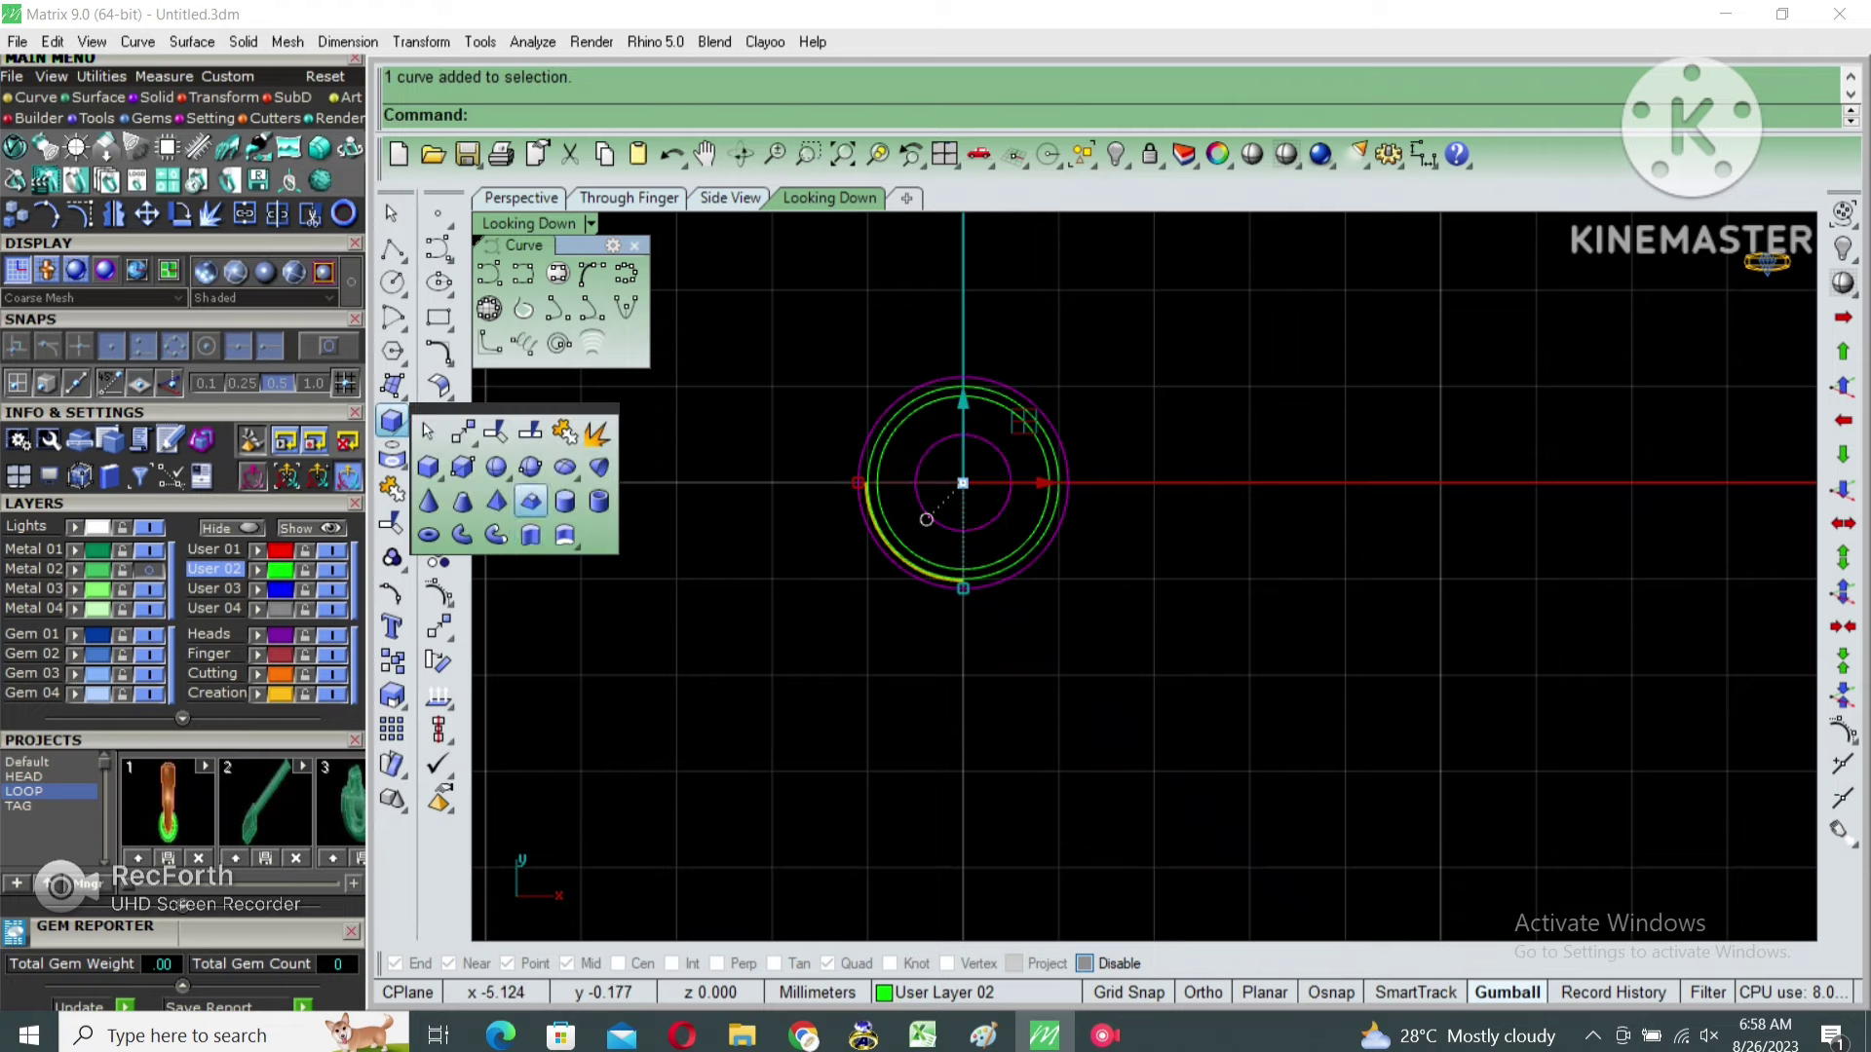
{"action": "left_click", "coordinate": [530, 535]}
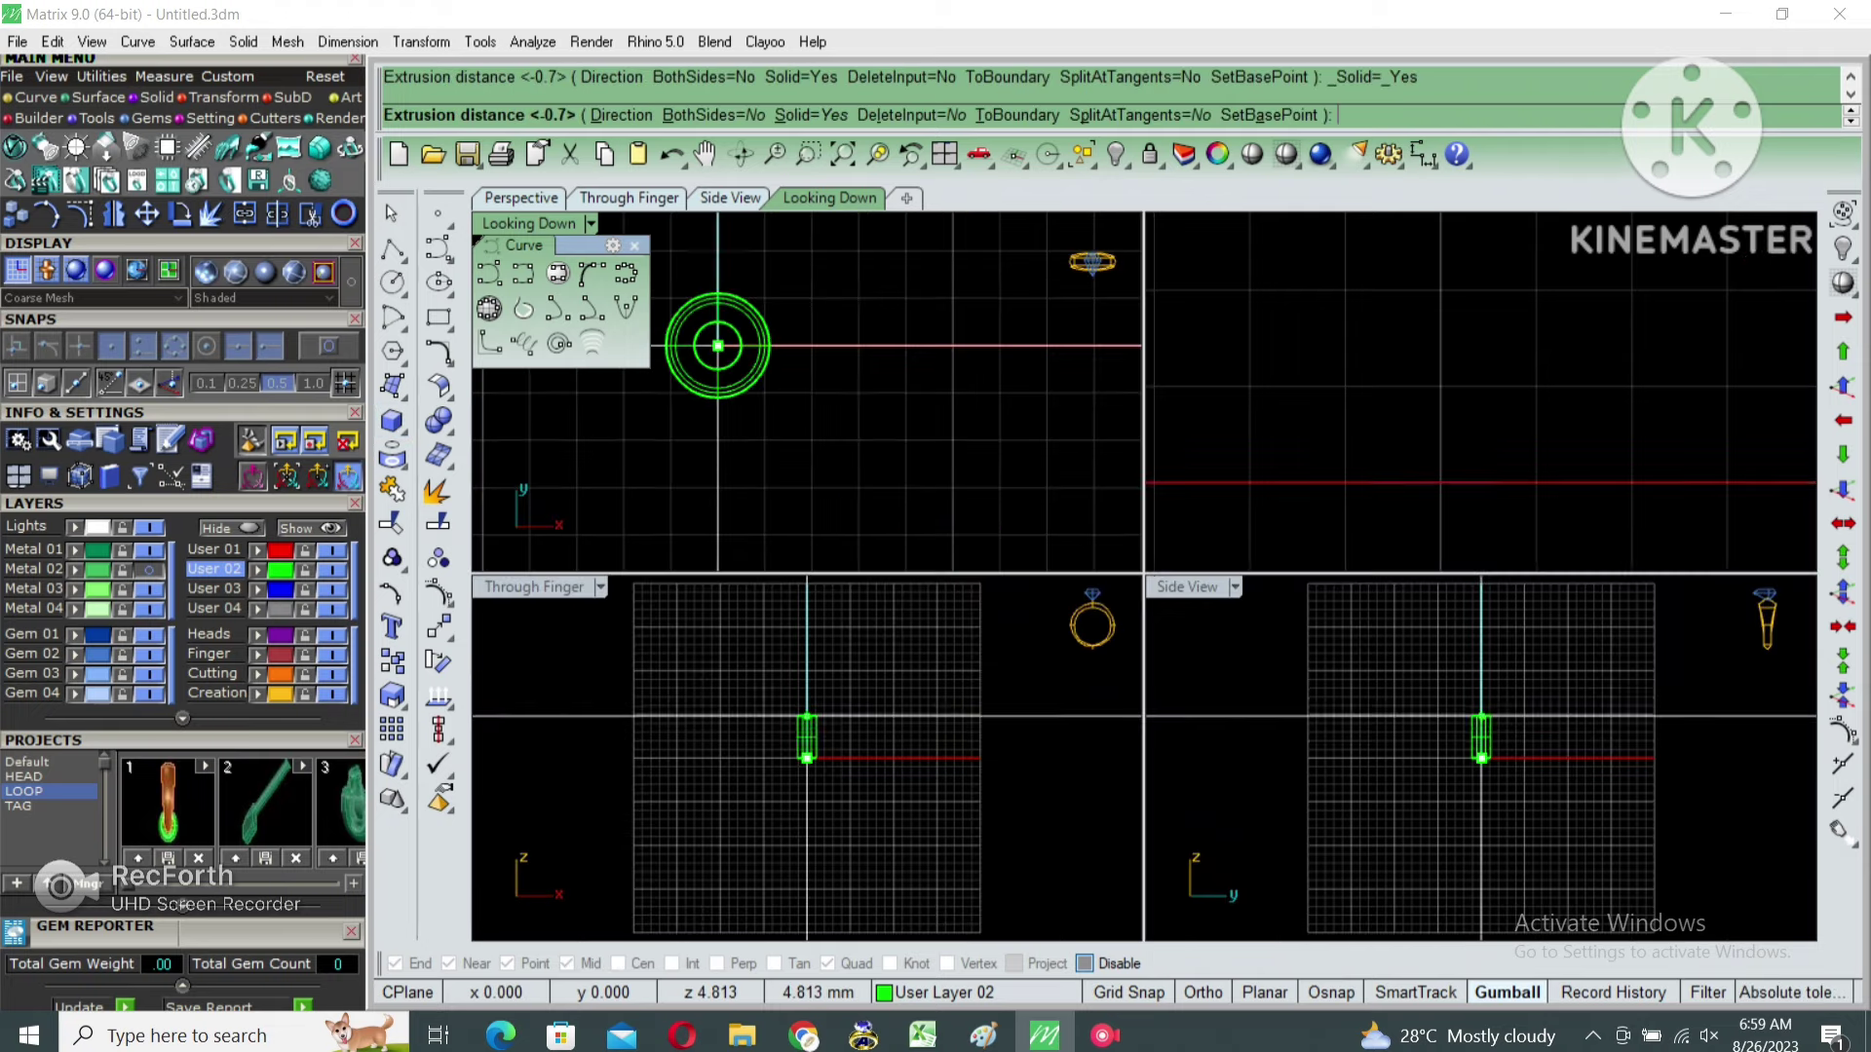
{"action": "left_click", "coordinate": [521, 198]}
{"action": "type", "text": "-1."}
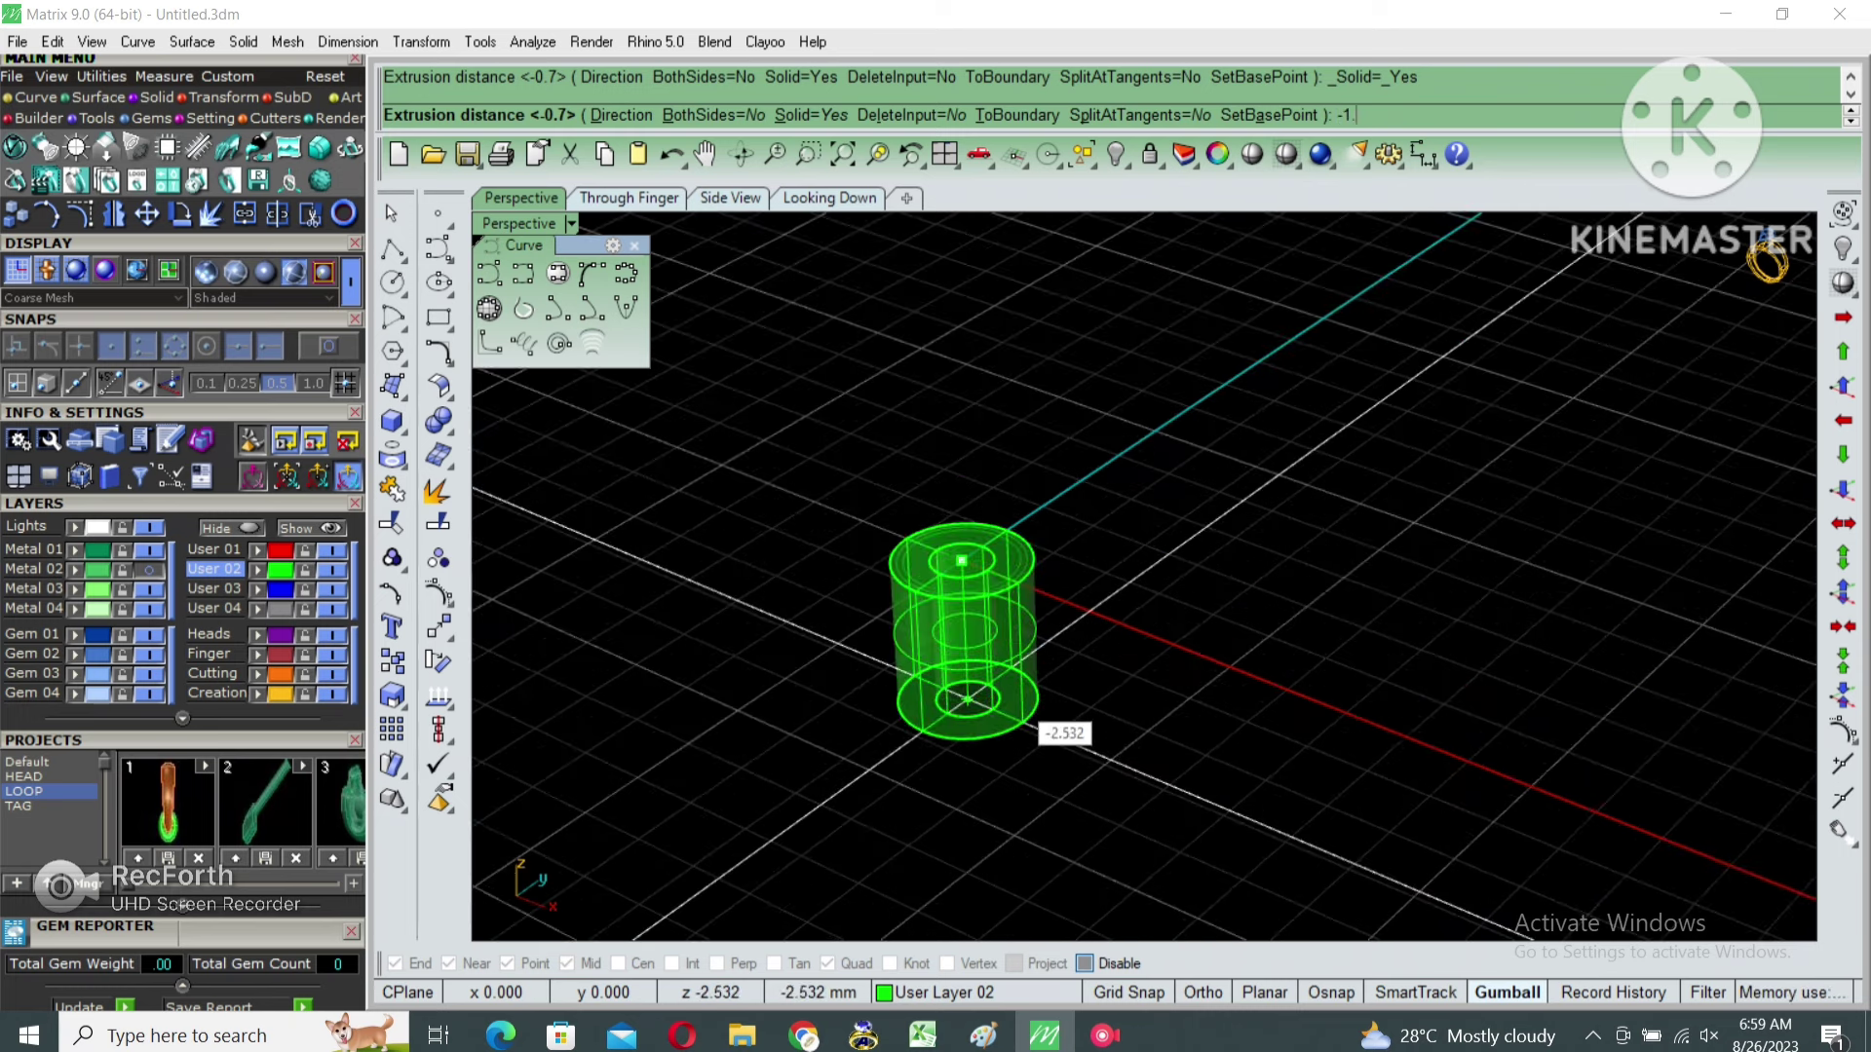
{"action": "key", "text": "Return"}
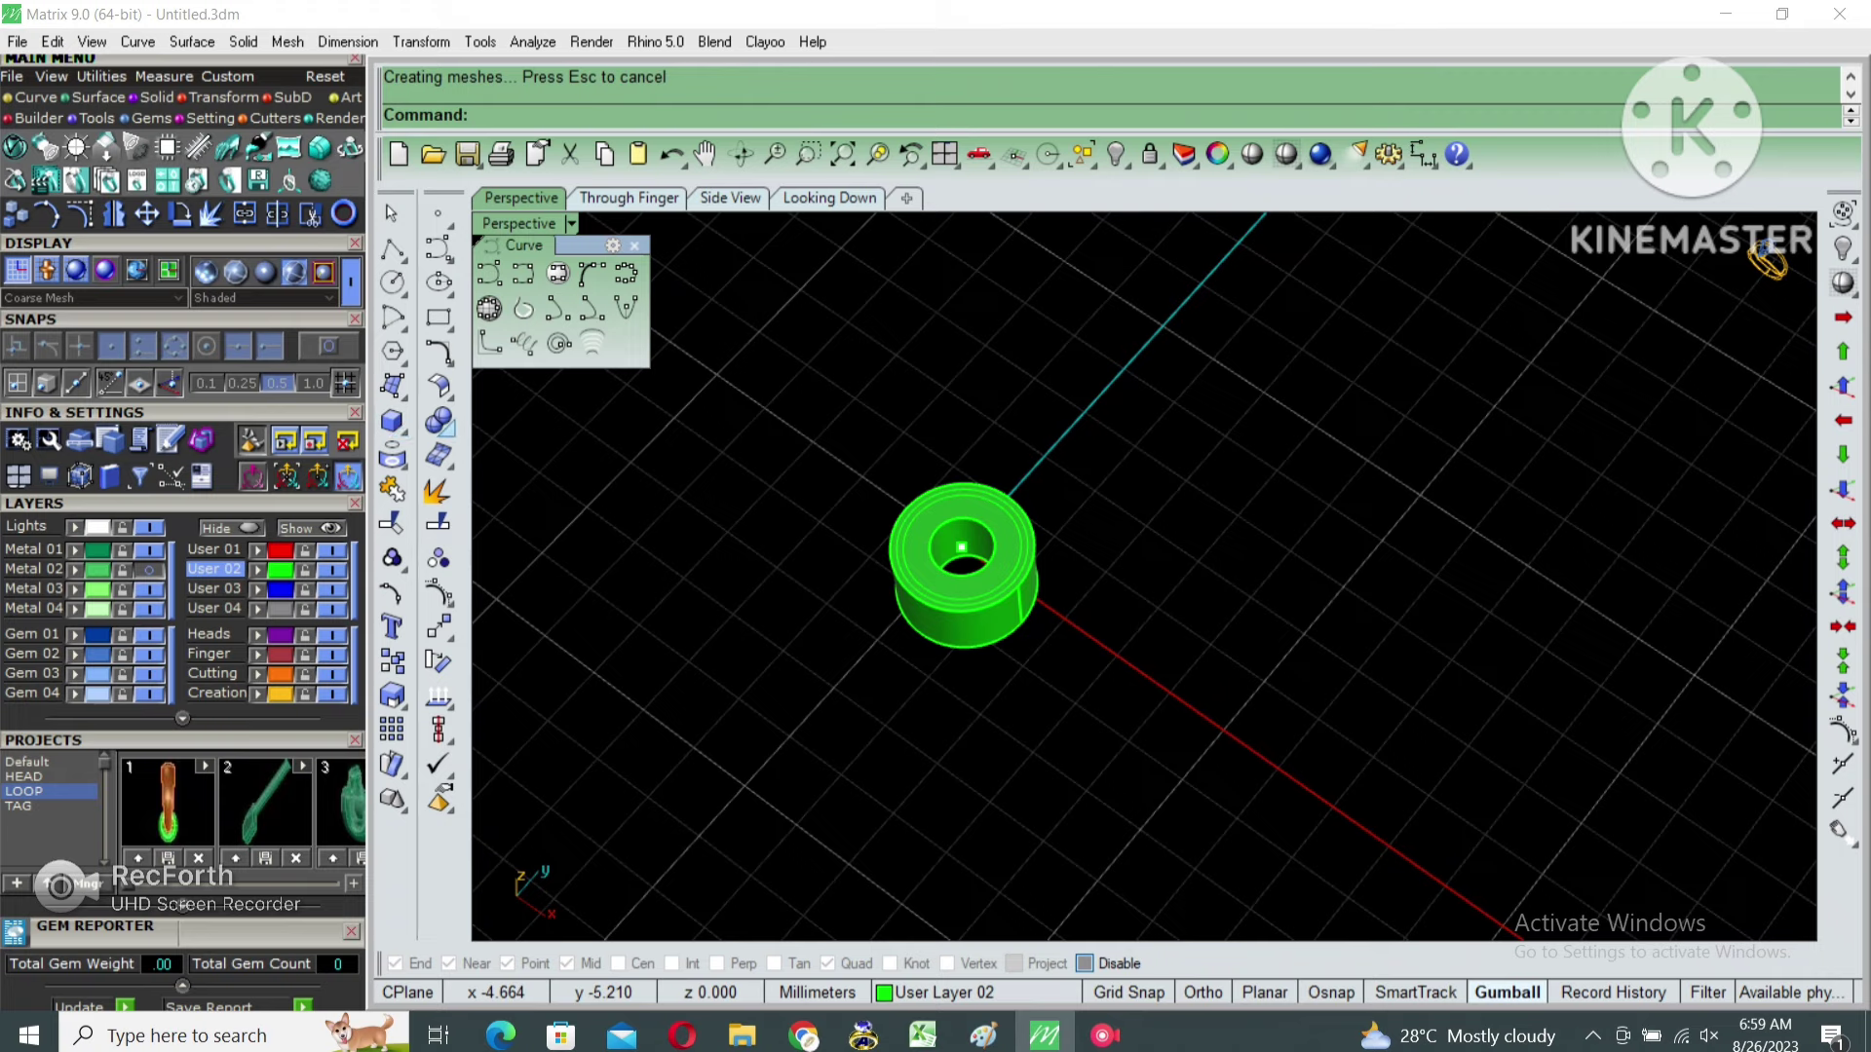
Chamfer the ring's inner top edge at 0.4 and orbit to inspect the seat.
{"action": "left_click", "coordinate": [438, 421]}
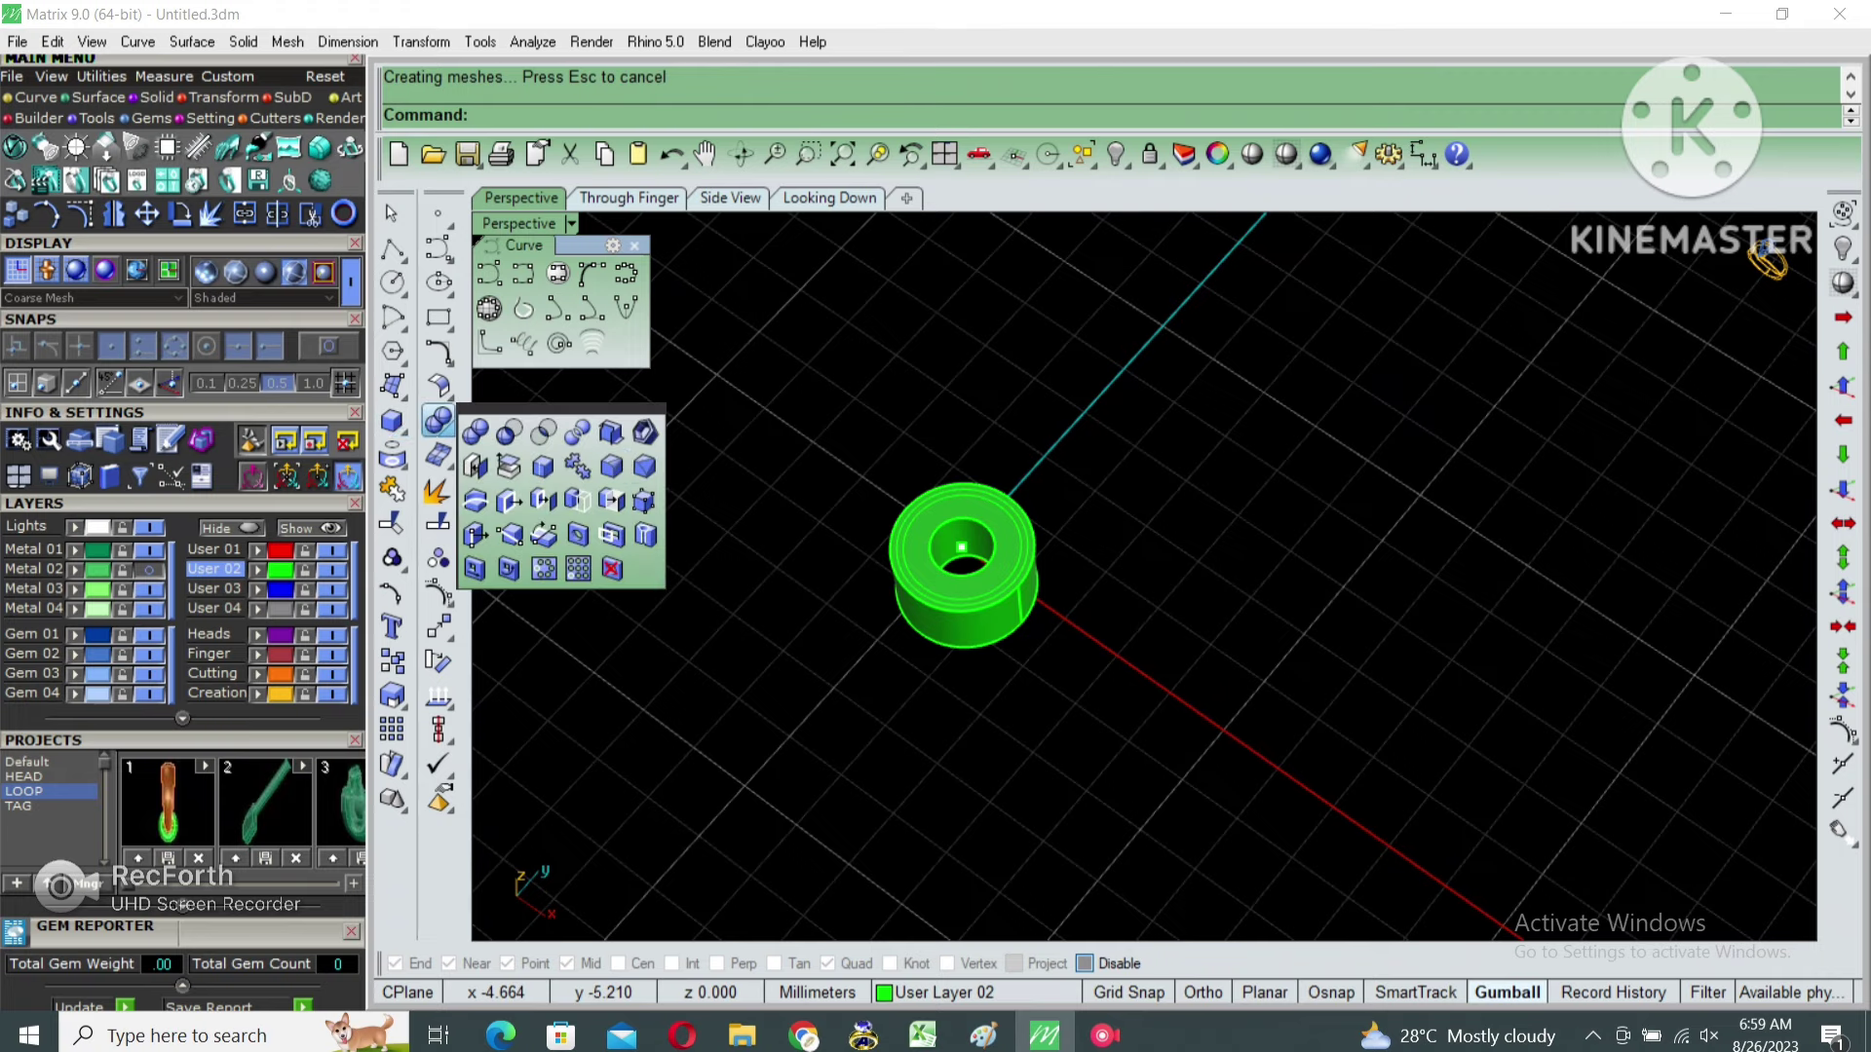
{"action": "left_click", "coordinate": [644, 467]}
{"action": "scroll", "coordinate": [961, 570], "scroll_direction": "up", "scroll_amount": 2}
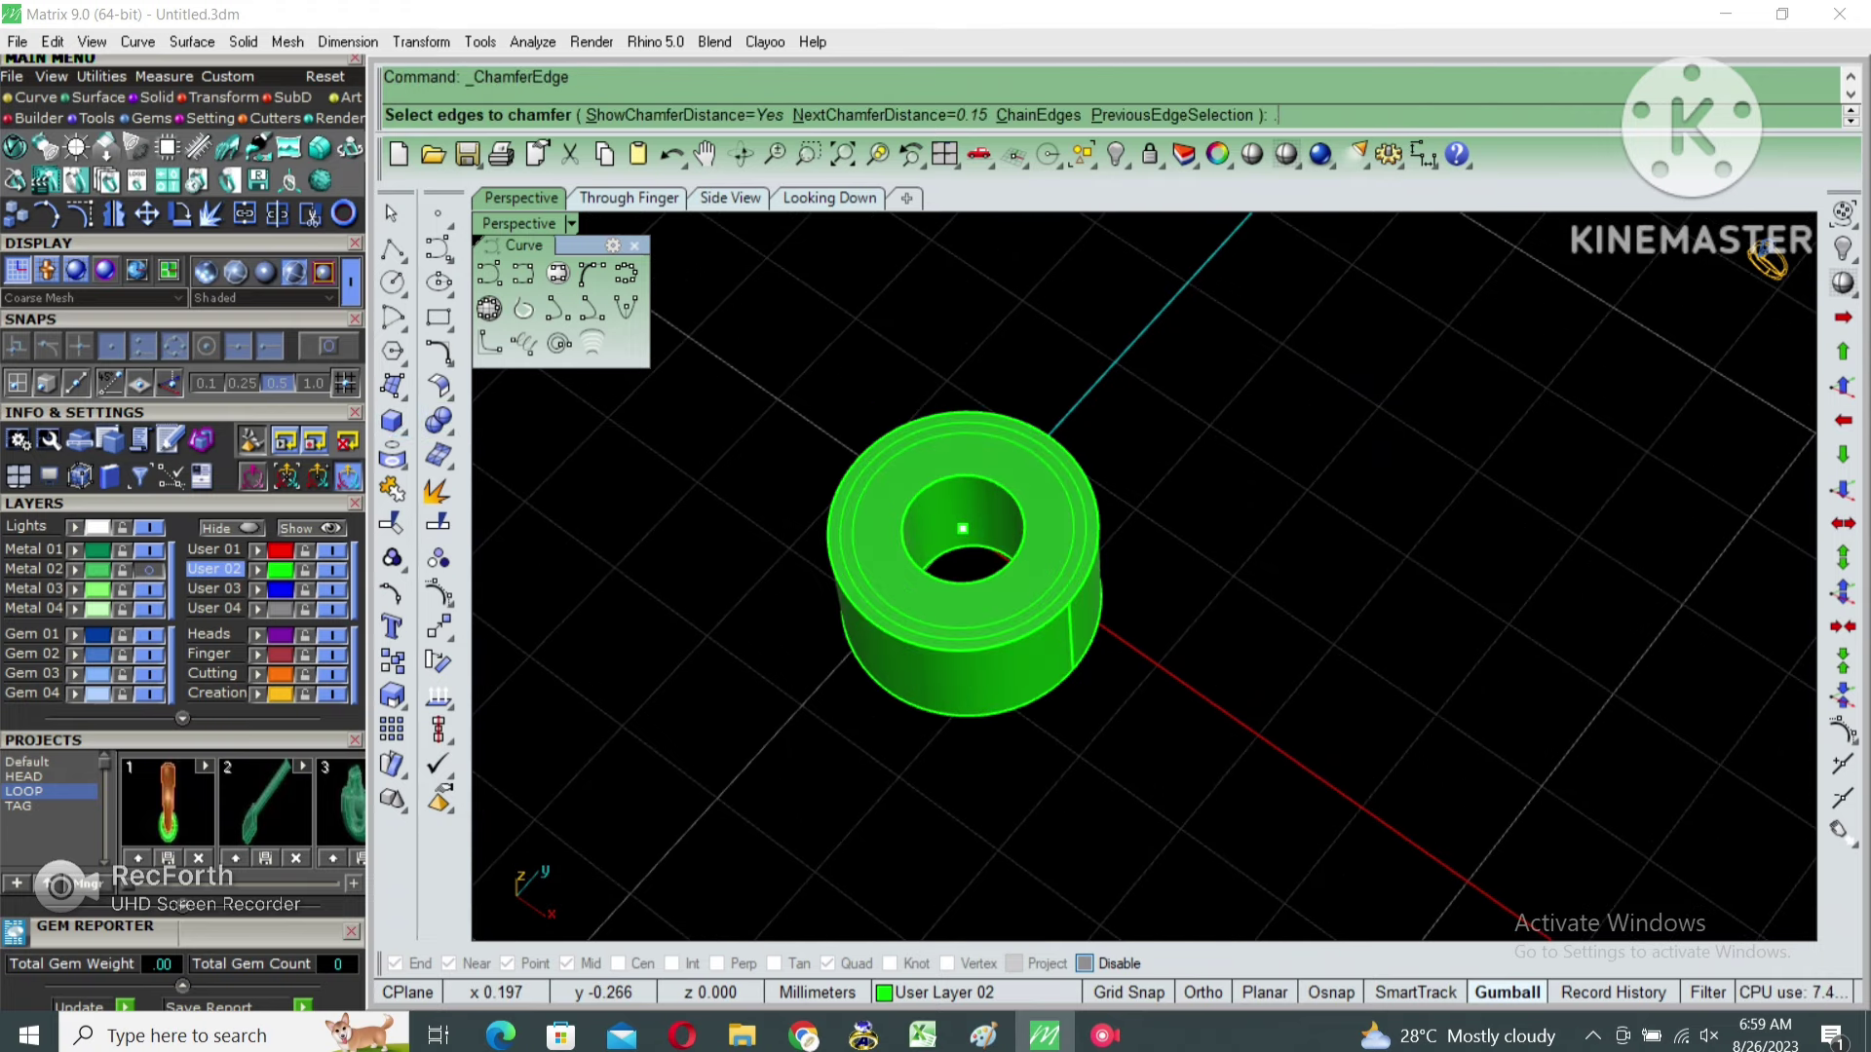
{"action": "type", "text": ".4"}
{"action": "key", "text": "Return"}
{"action": "left_click", "coordinate": [1052, 458]}
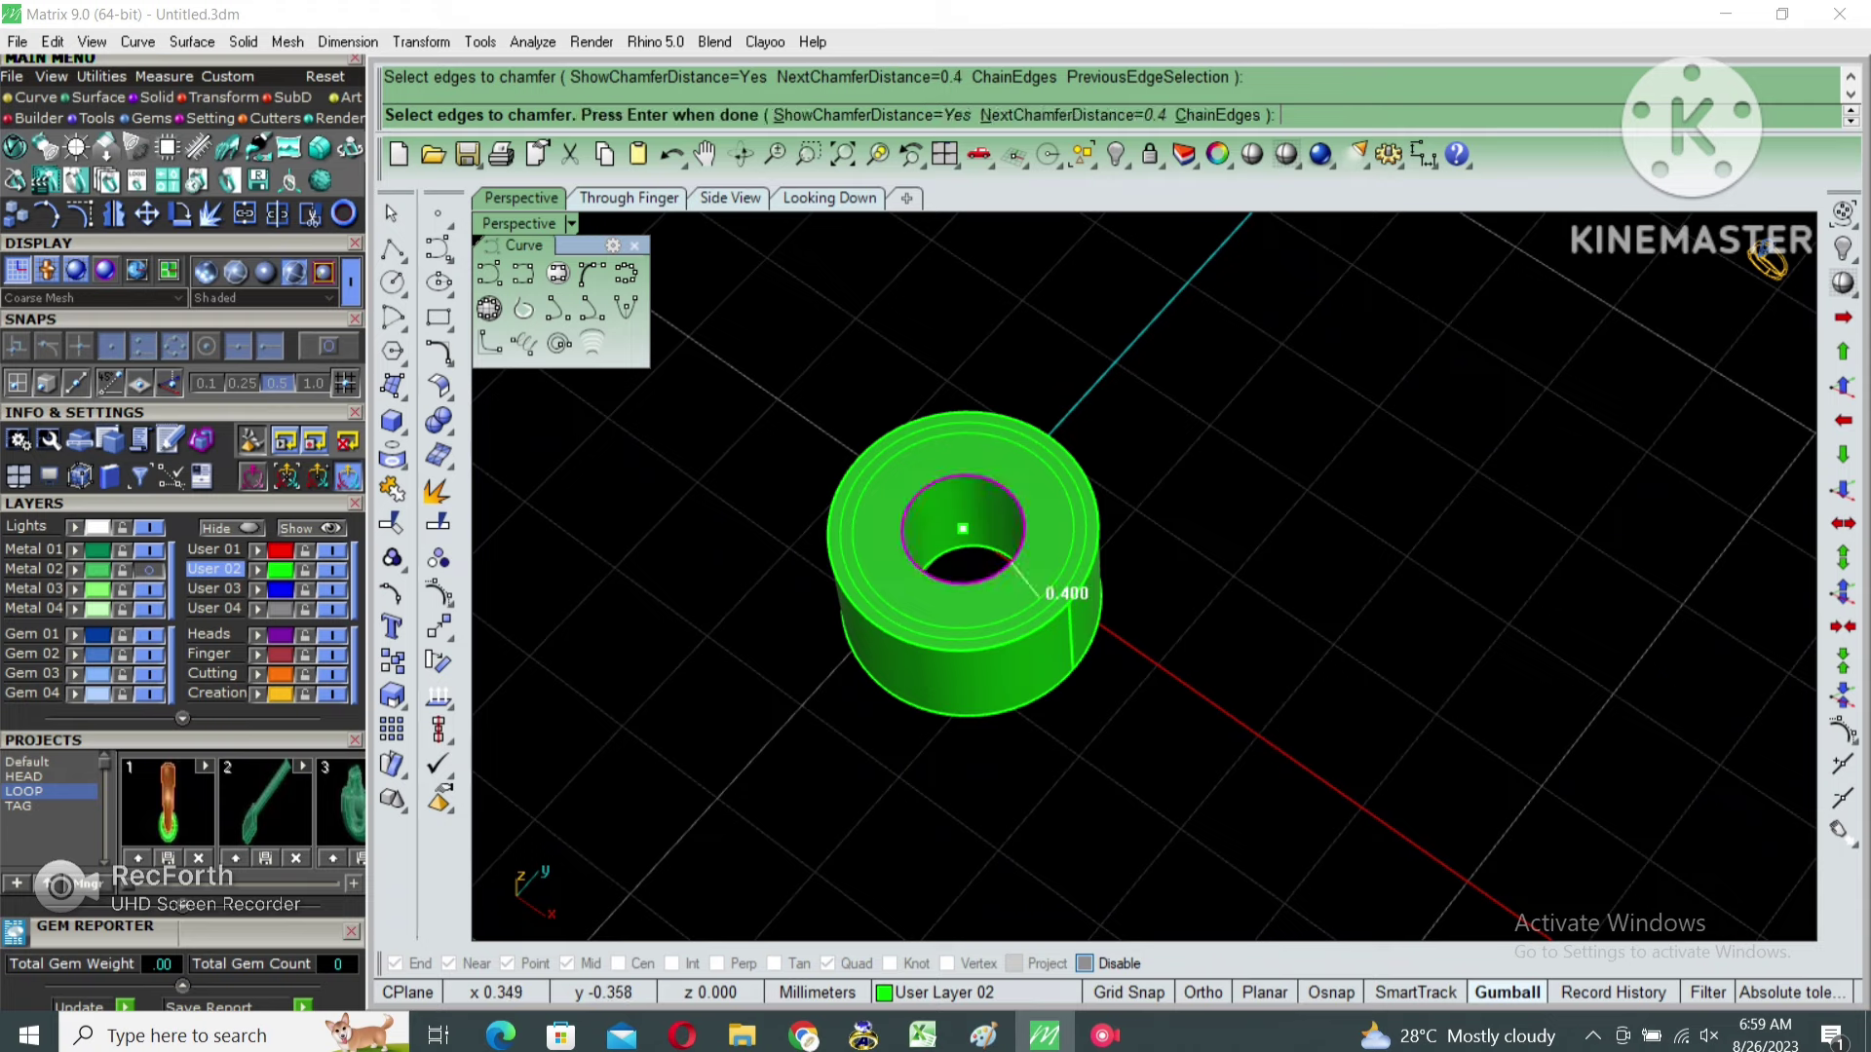
{"action": "key", "text": "Return"}
{"action": "key", "text": "Return"}
{"action": "right_click_drag", "start_coordinate": [1053, 458], "coordinate": [957, 560]}
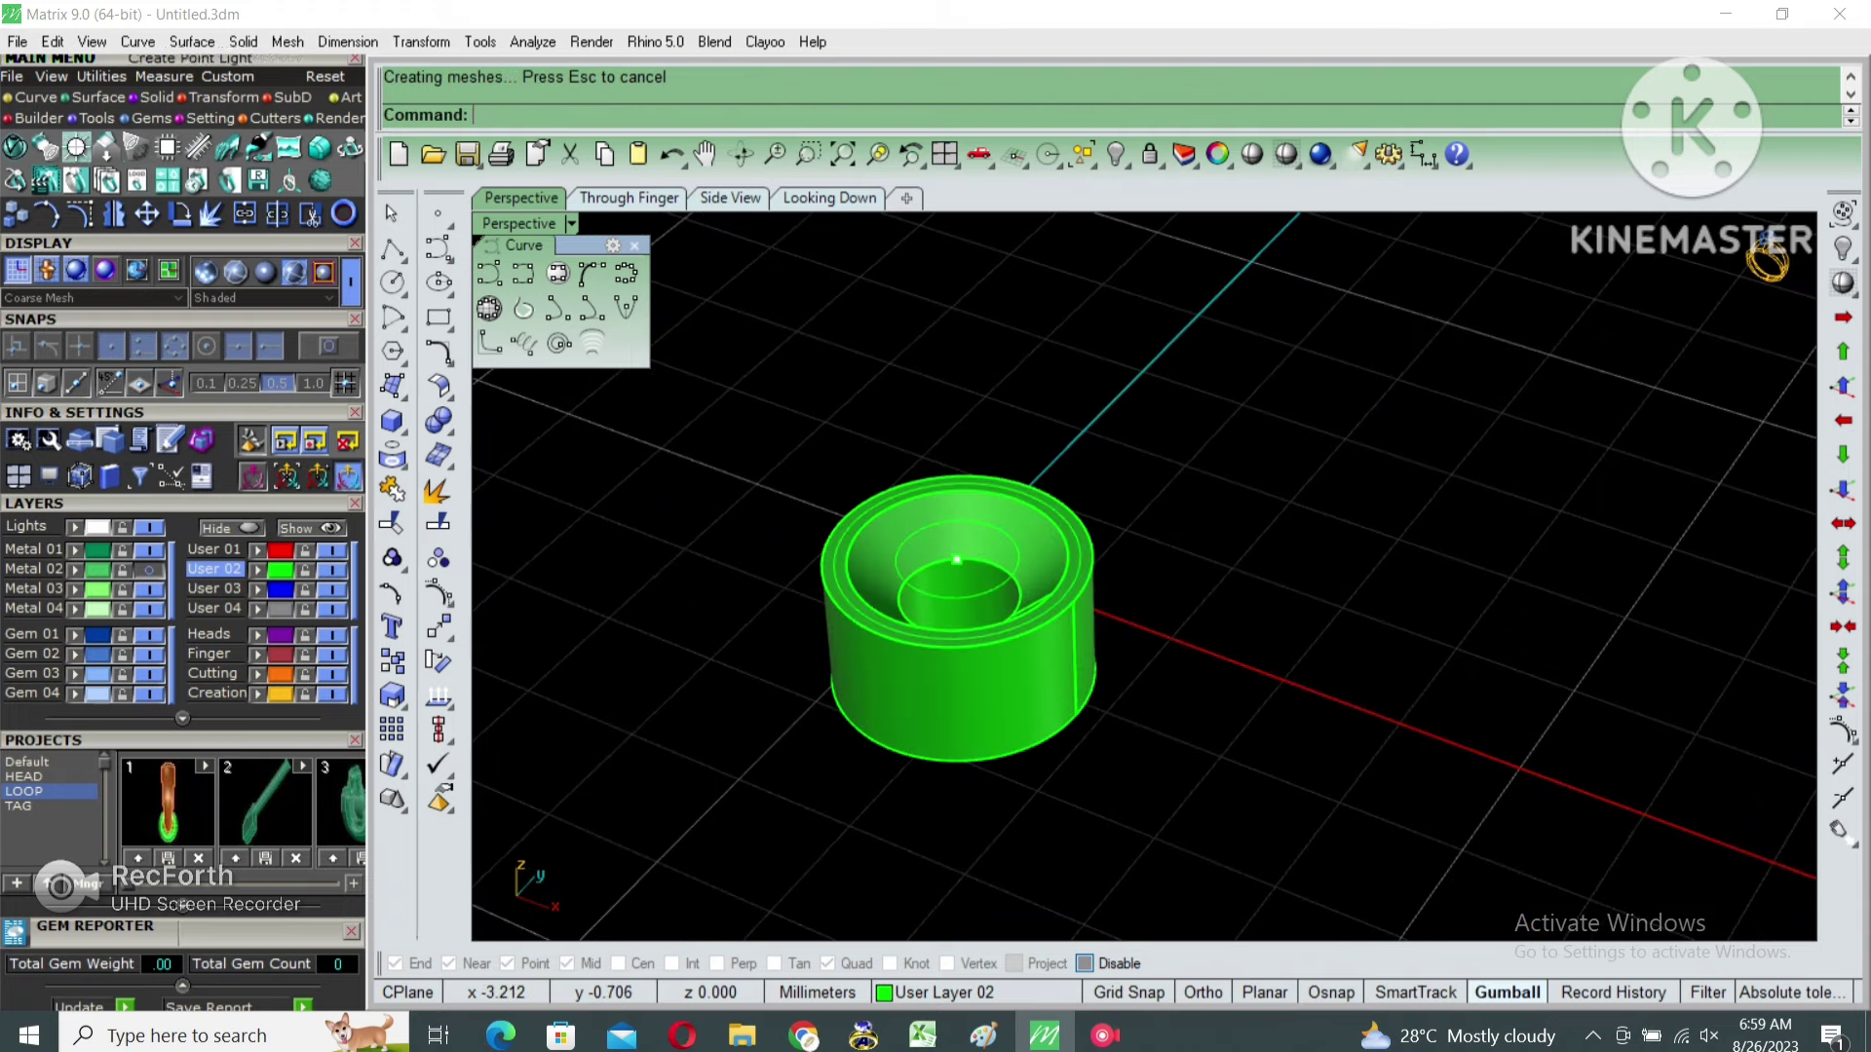
Load a 2.00 mm round diamond (.030 ct) into the seat and group it with the bezel.
{"action": "left_click", "coordinate": [14, 148]}
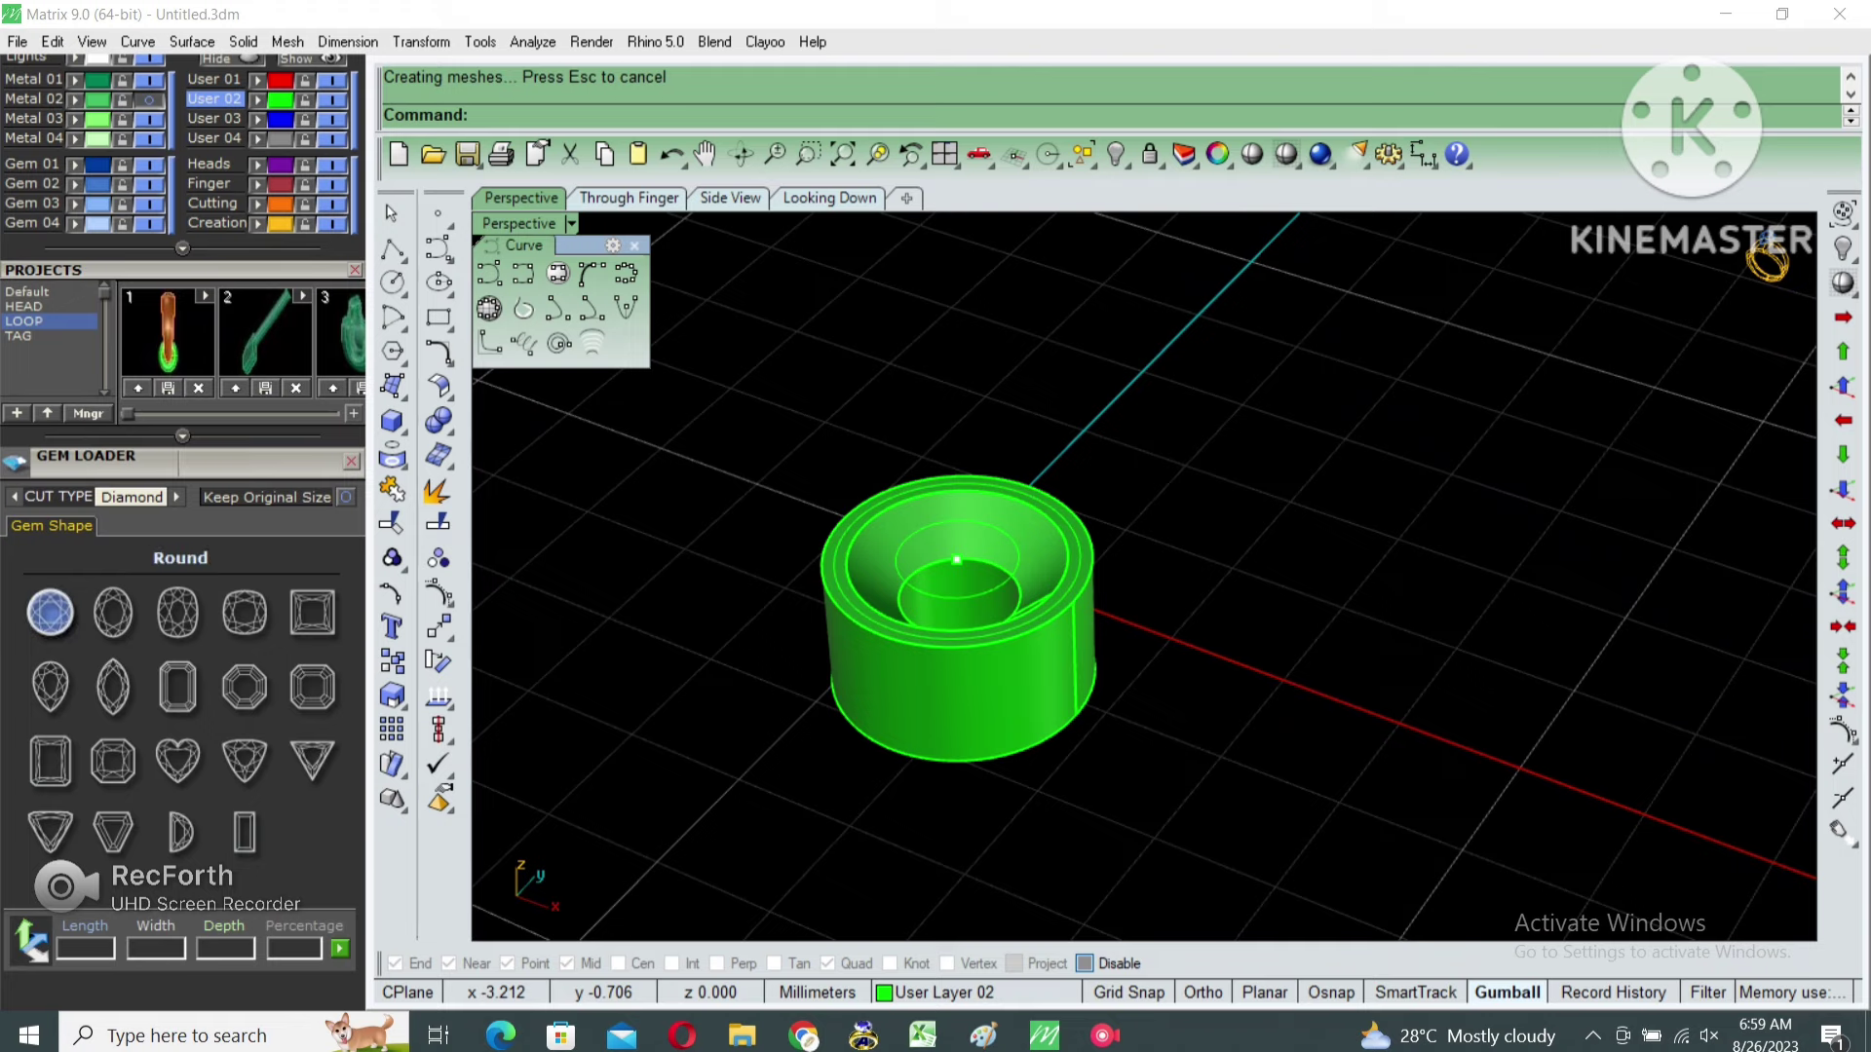
{"action": "left_click", "coordinate": [50, 612]}
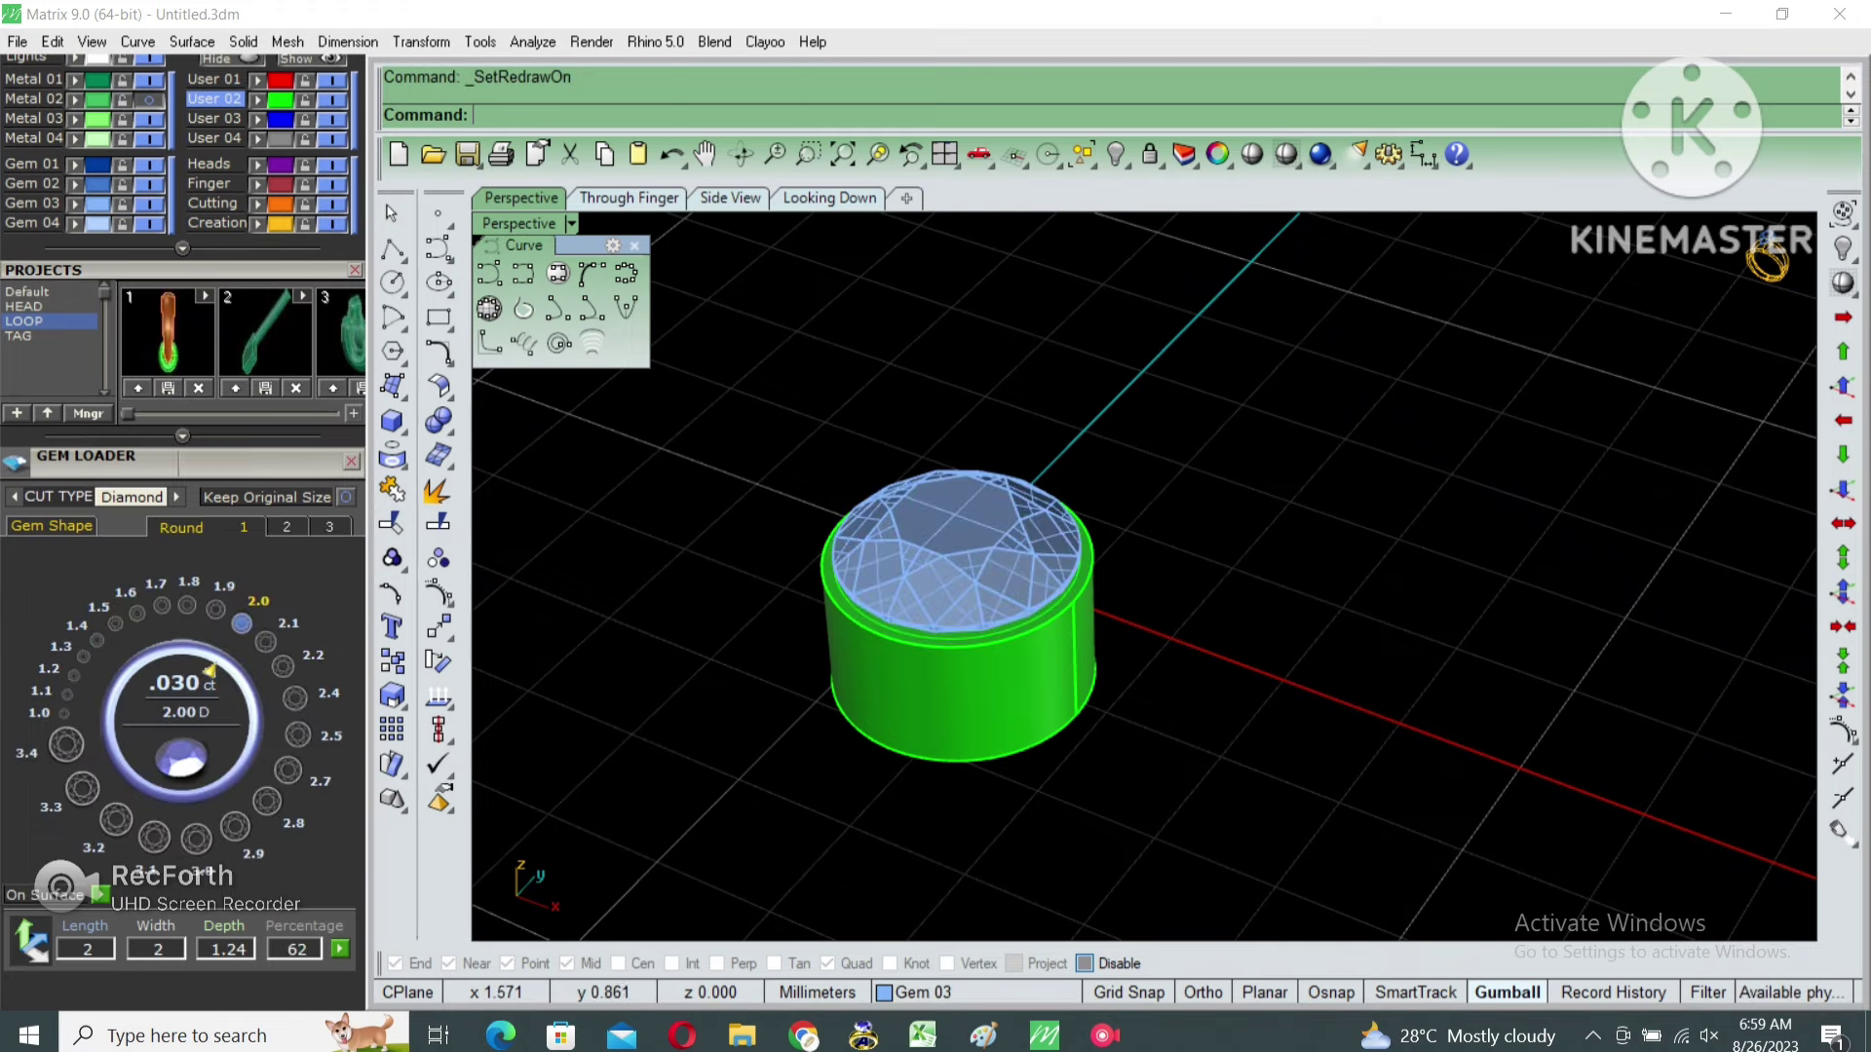
{"action": "left_click_drag", "start_coordinate": [1224, 409], "coordinate": [889, 647]}
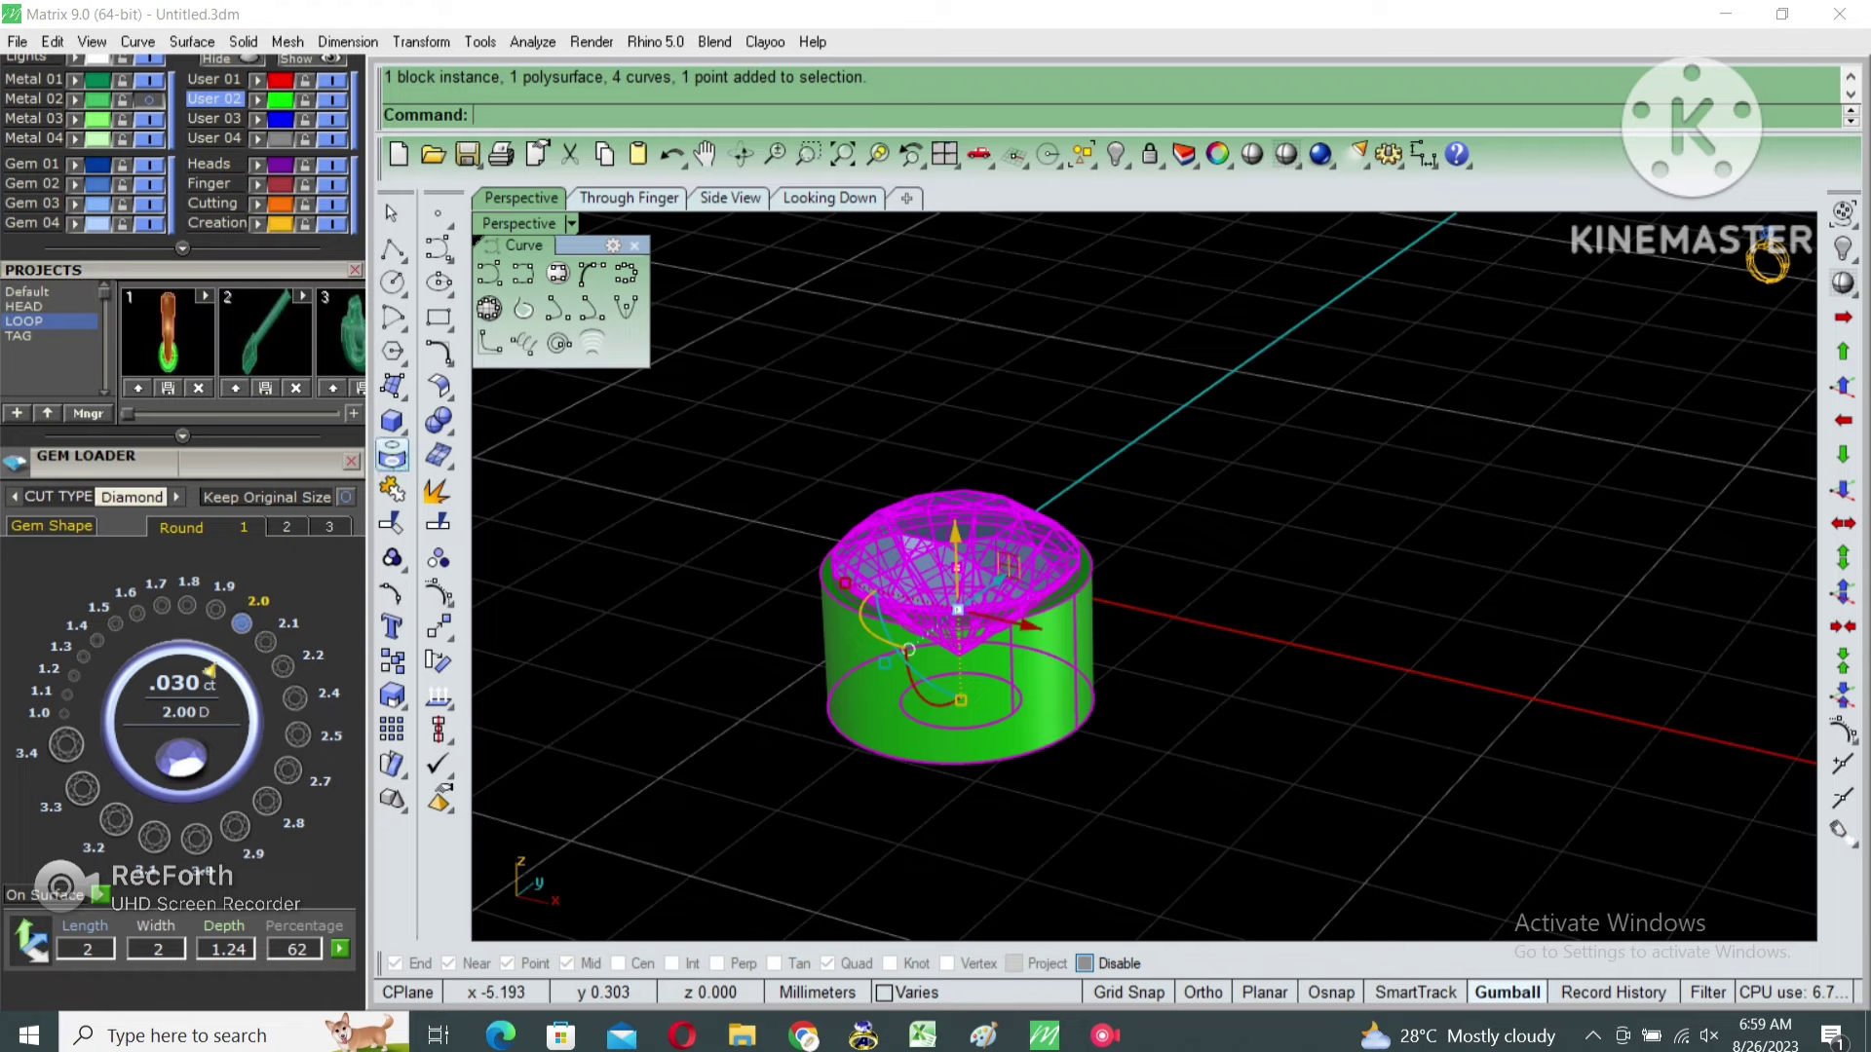
{"action": "left_click", "coordinate": [391, 557]}
Maximize the Through Finger side view in shaded display.
{"action": "double_click", "coordinate": [522, 223]}
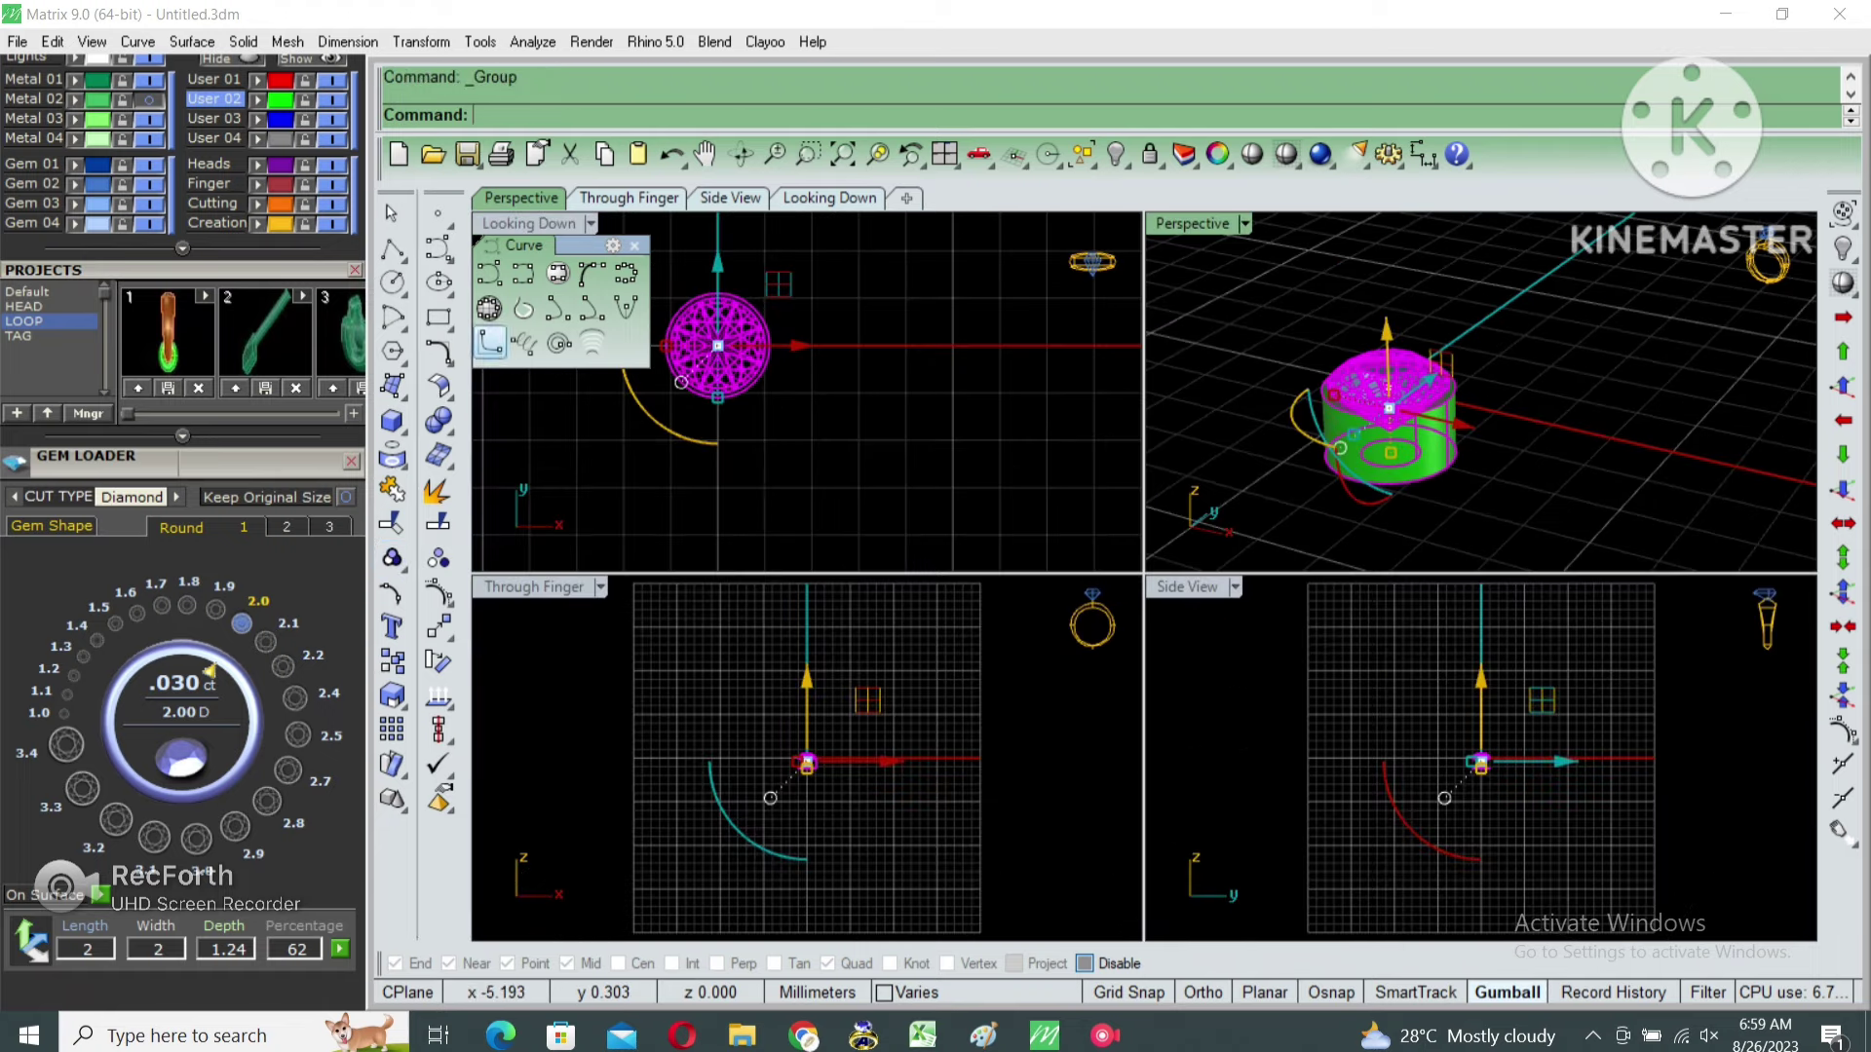
{"action": "double_click", "coordinate": [534, 586]}
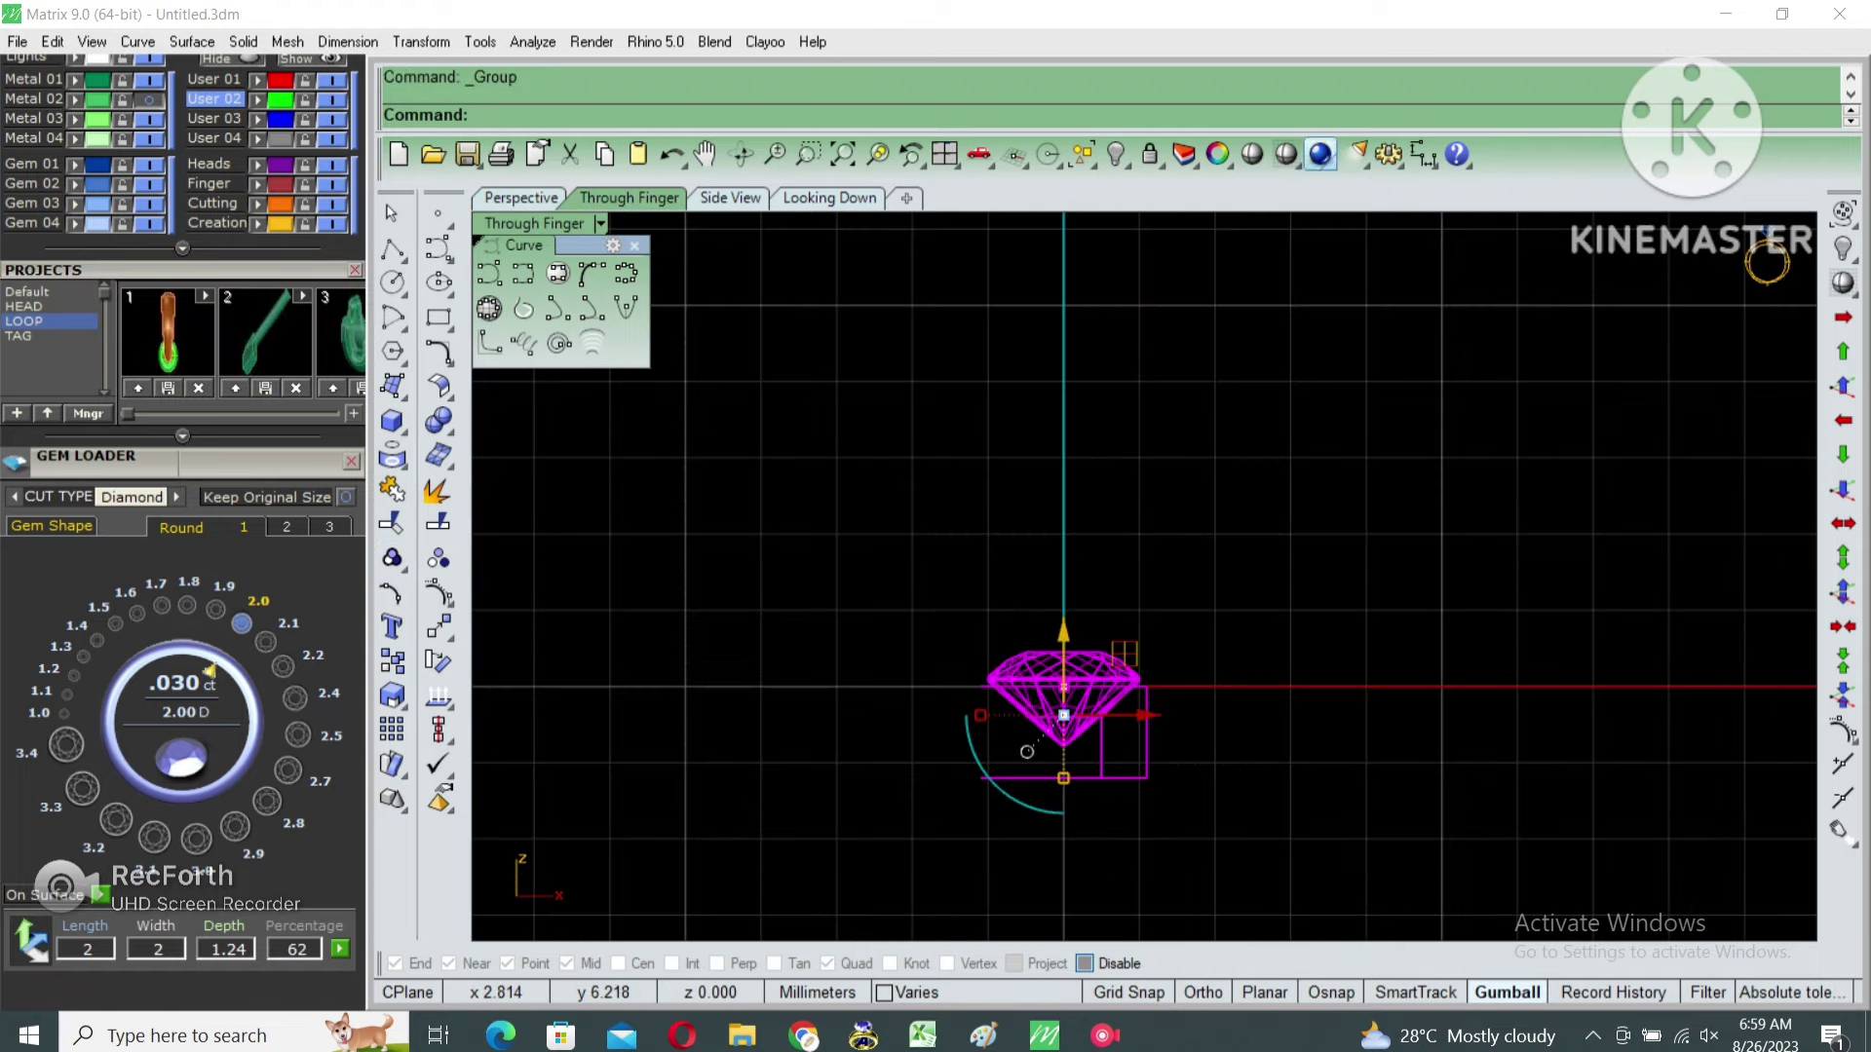
{"action": "left_click", "coordinate": [1286, 154]}
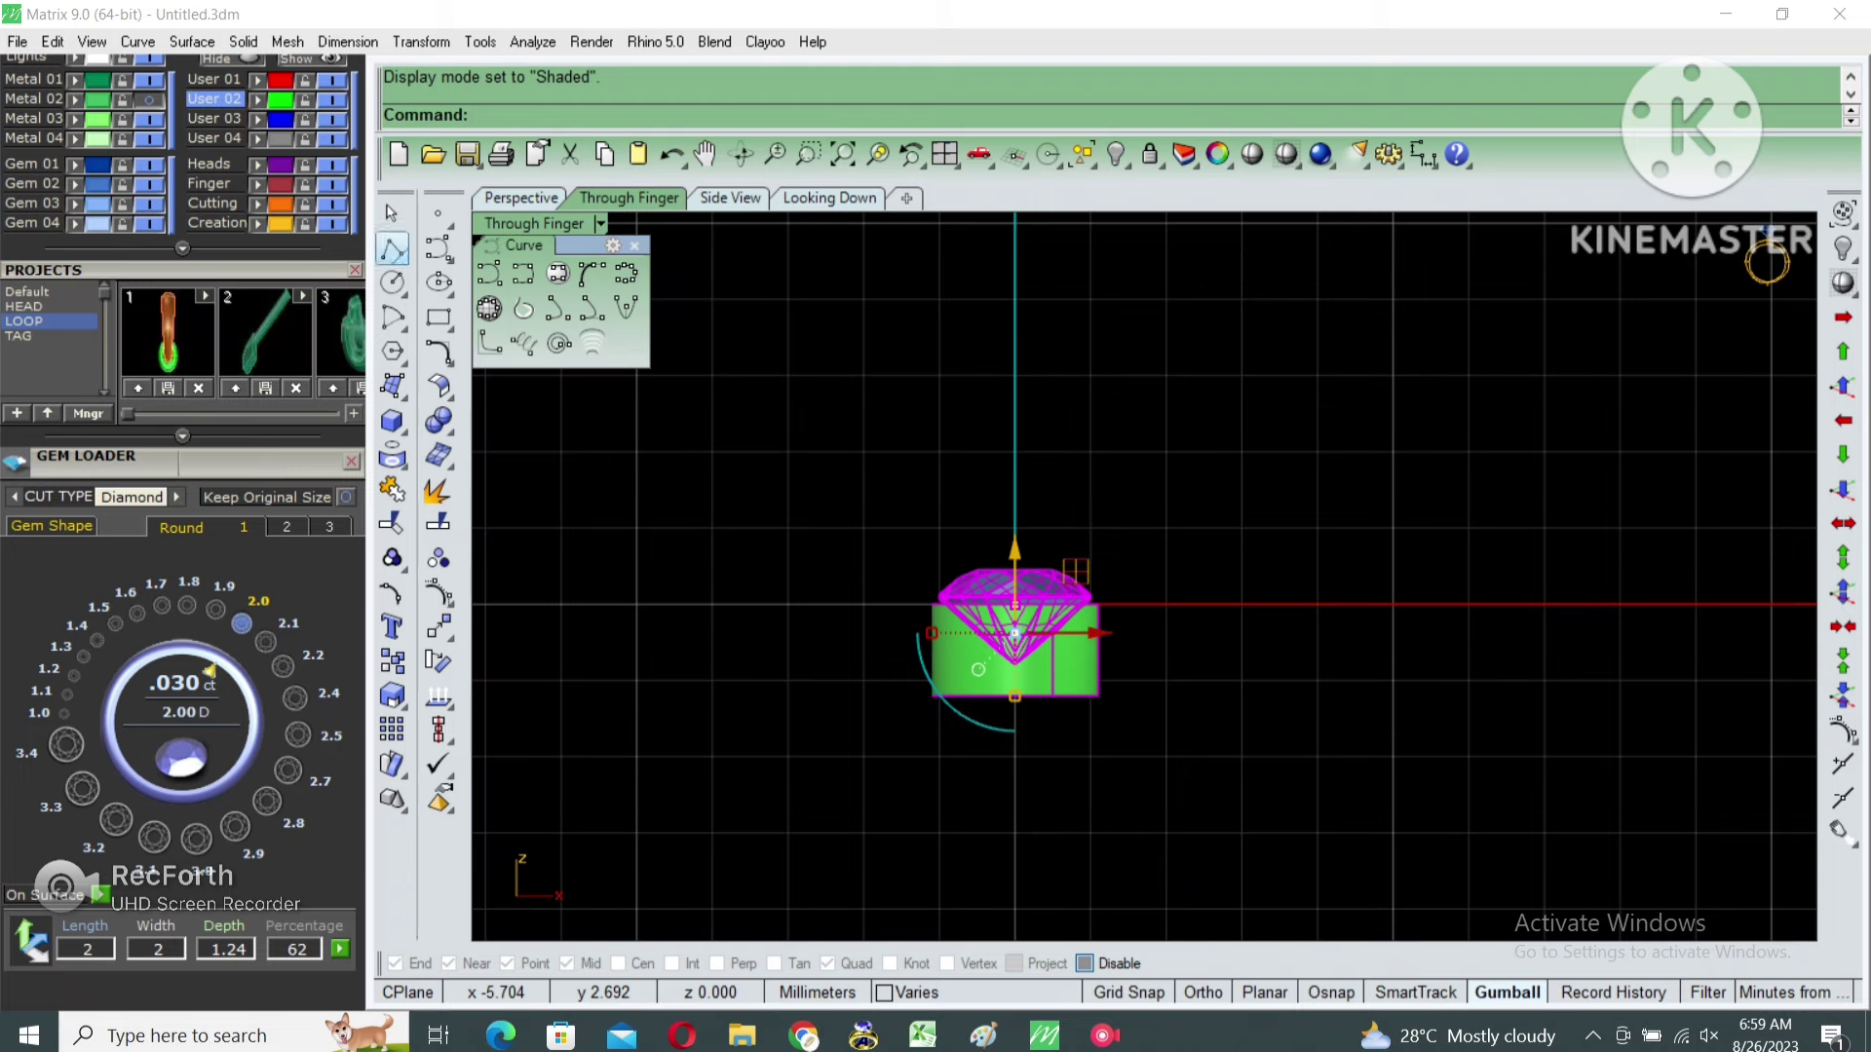
Draw a vertical guide line up the bezel's right edge.
{"action": "left_click", "coordinate": [392, 250]}
{"action": "left_click", "coordinate": [1098, 695]}
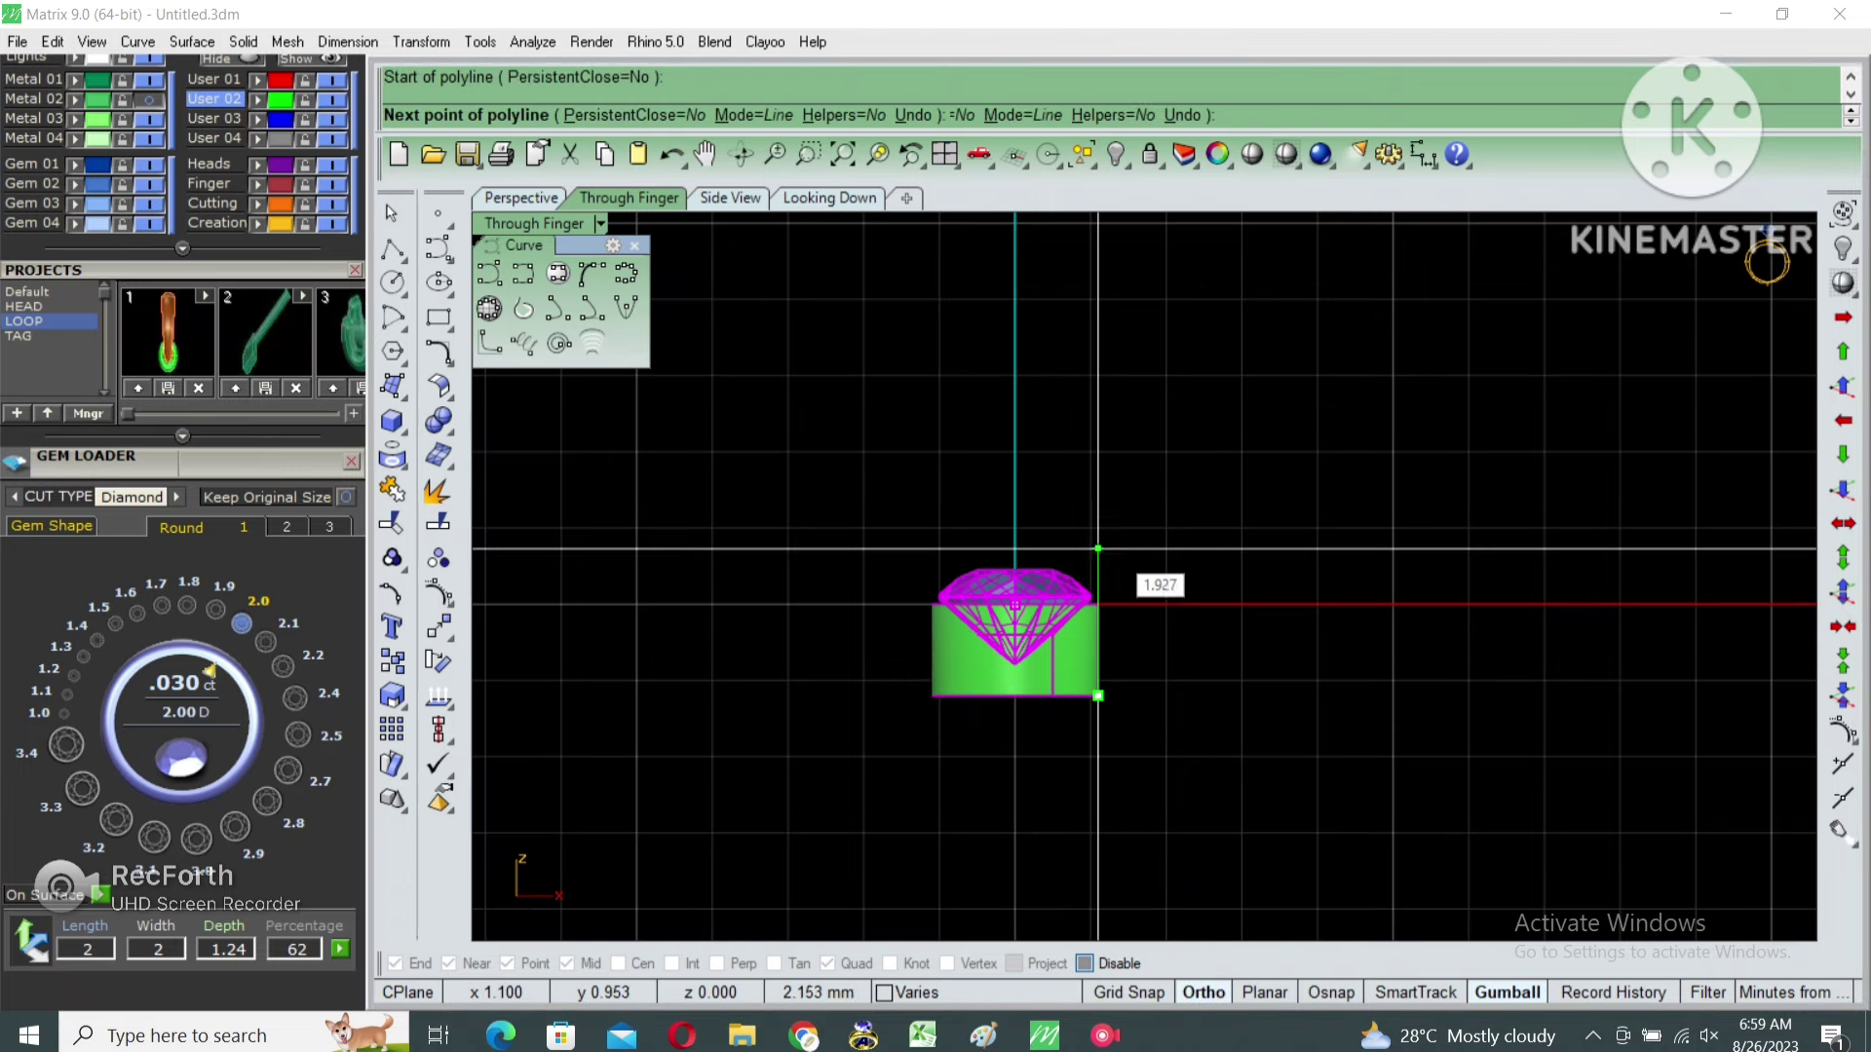
{"action": "left_click", "coordinate": [1098, 606]}
{"action": "key", "text": "Return"}
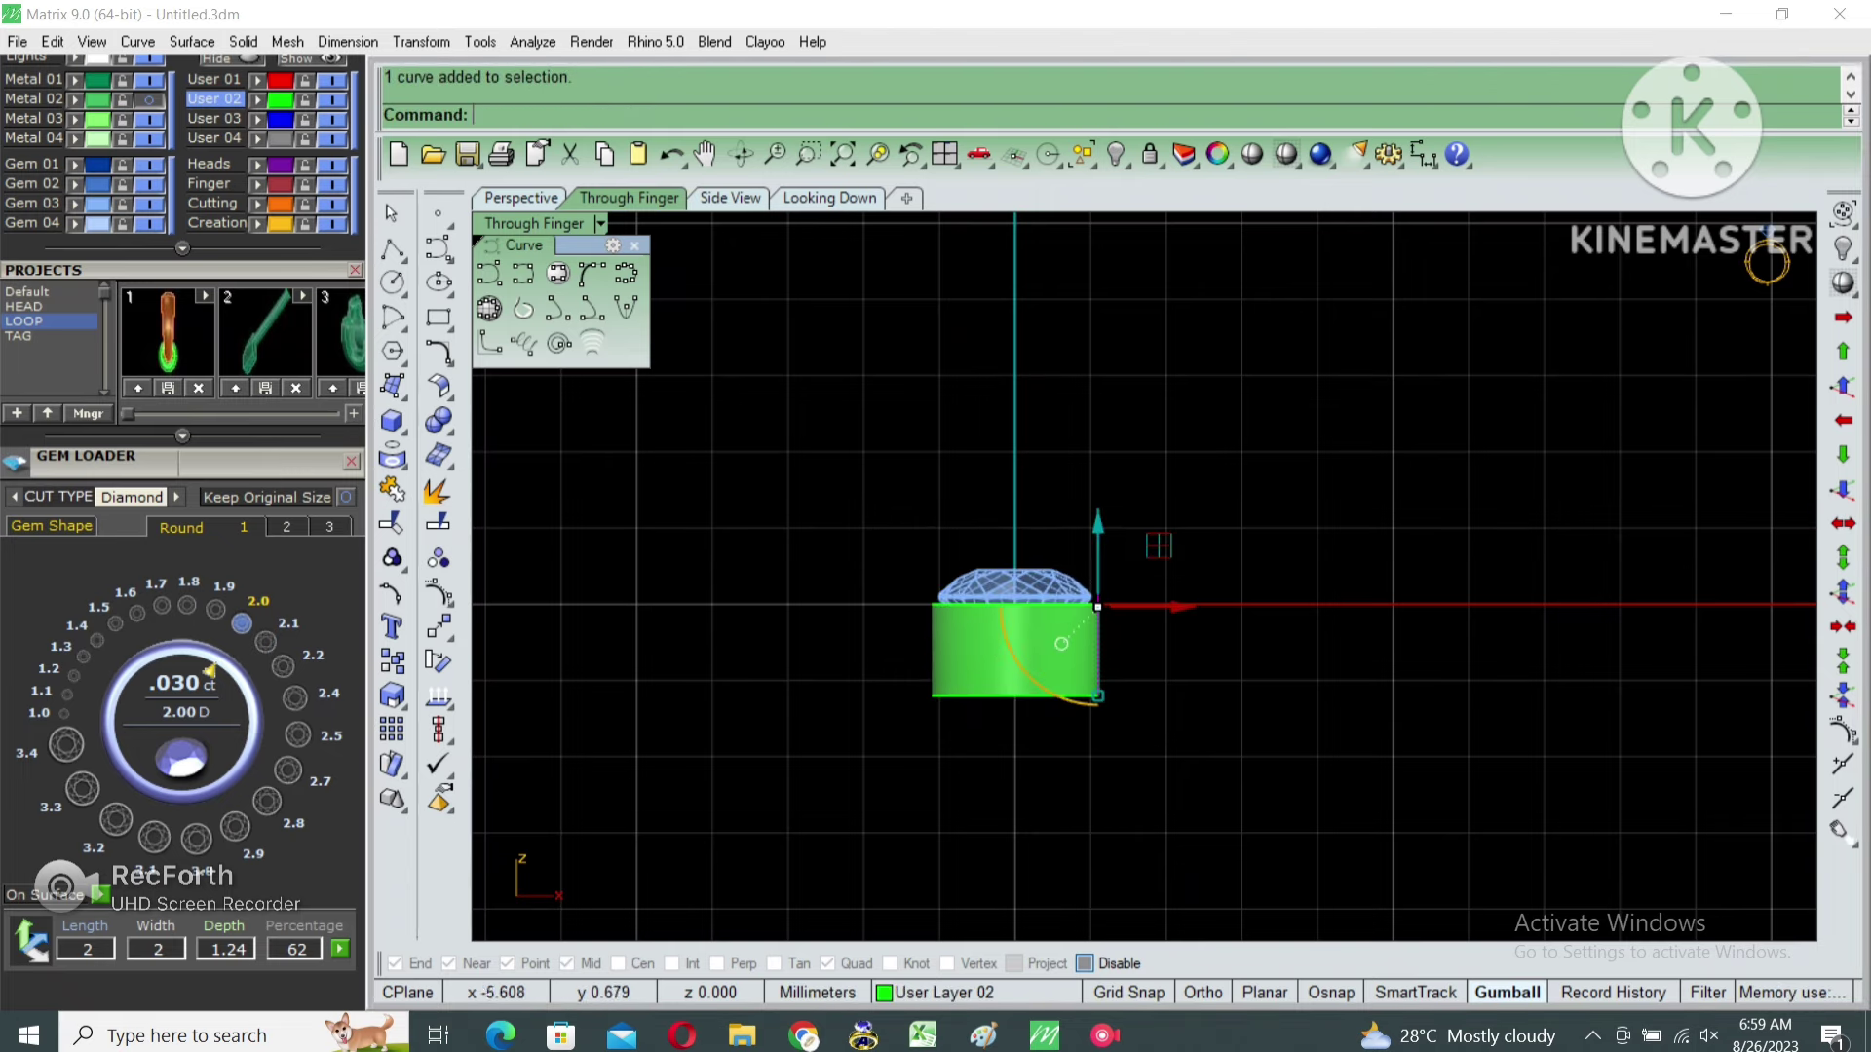
{"action": "type", "text": "Pip"}
Pipe a tube along the line with default radii and group it with the line.
{"action": "key", "text": "Return"}
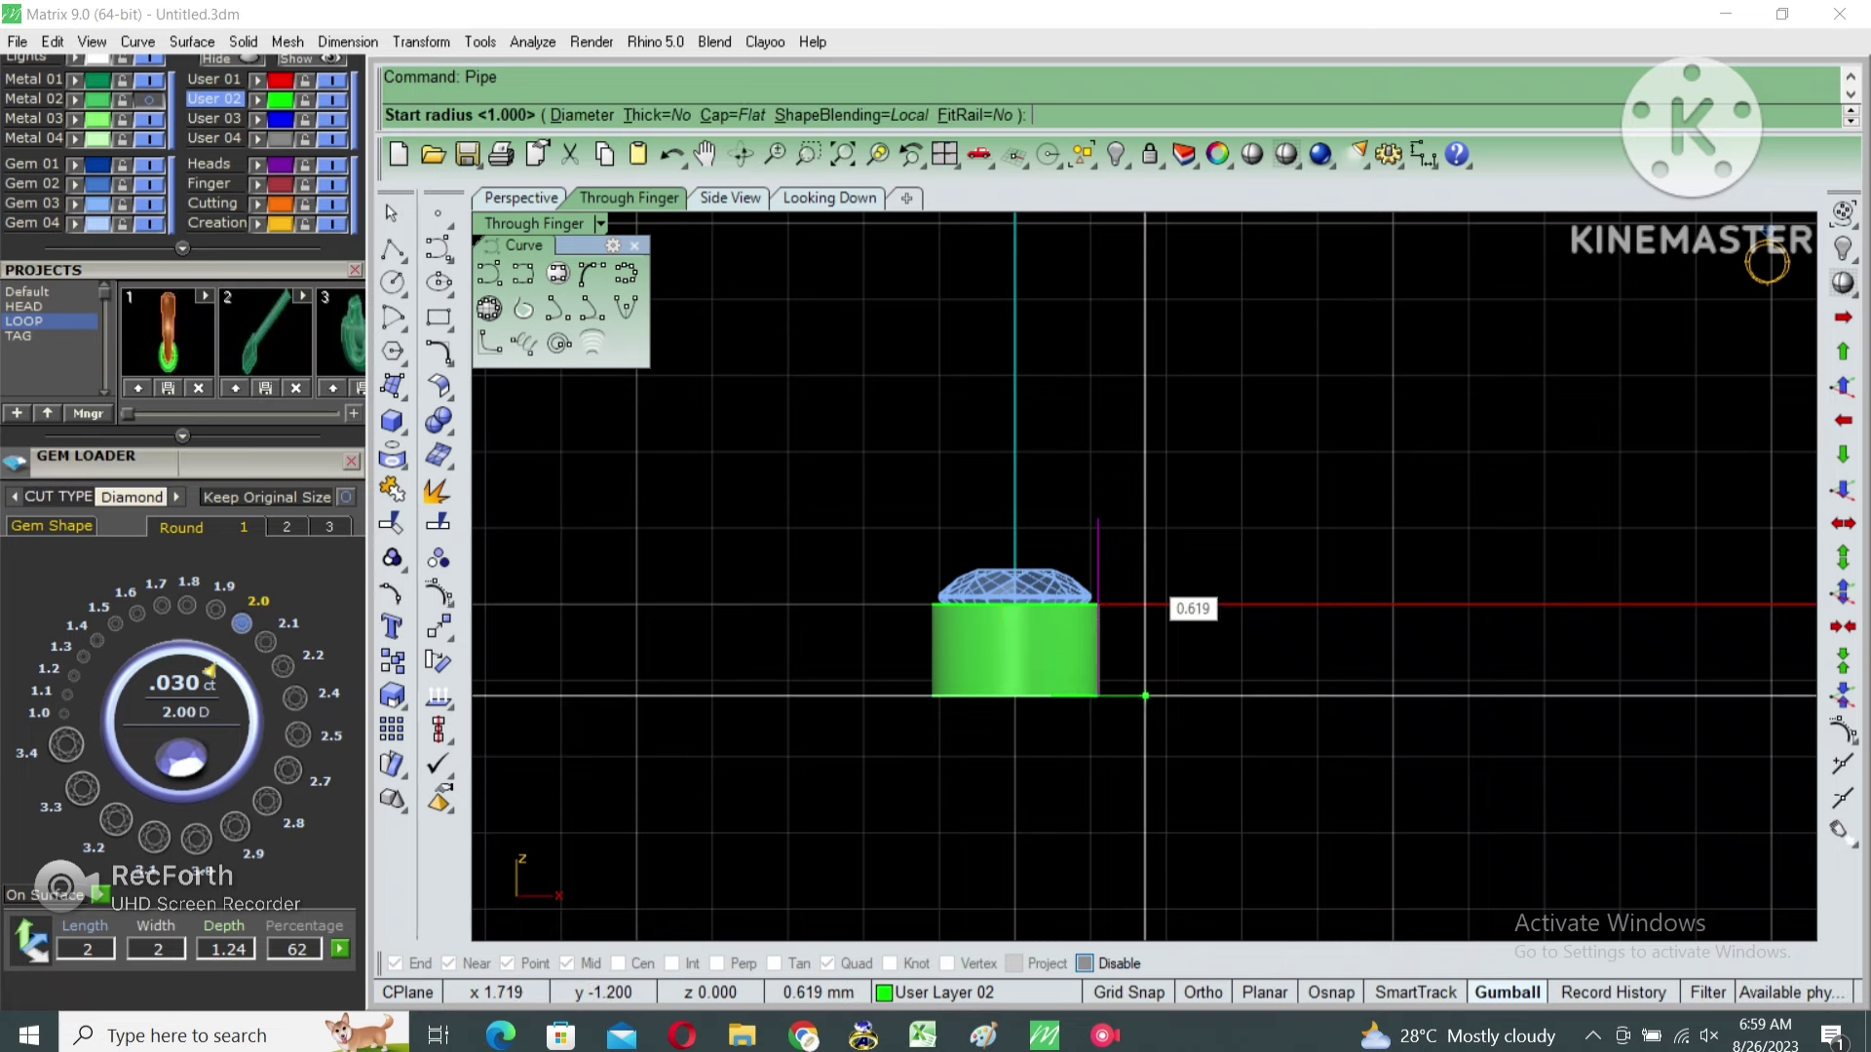
{"action": "type", "text": "35"}
{"action": "key", "text": "Return"}
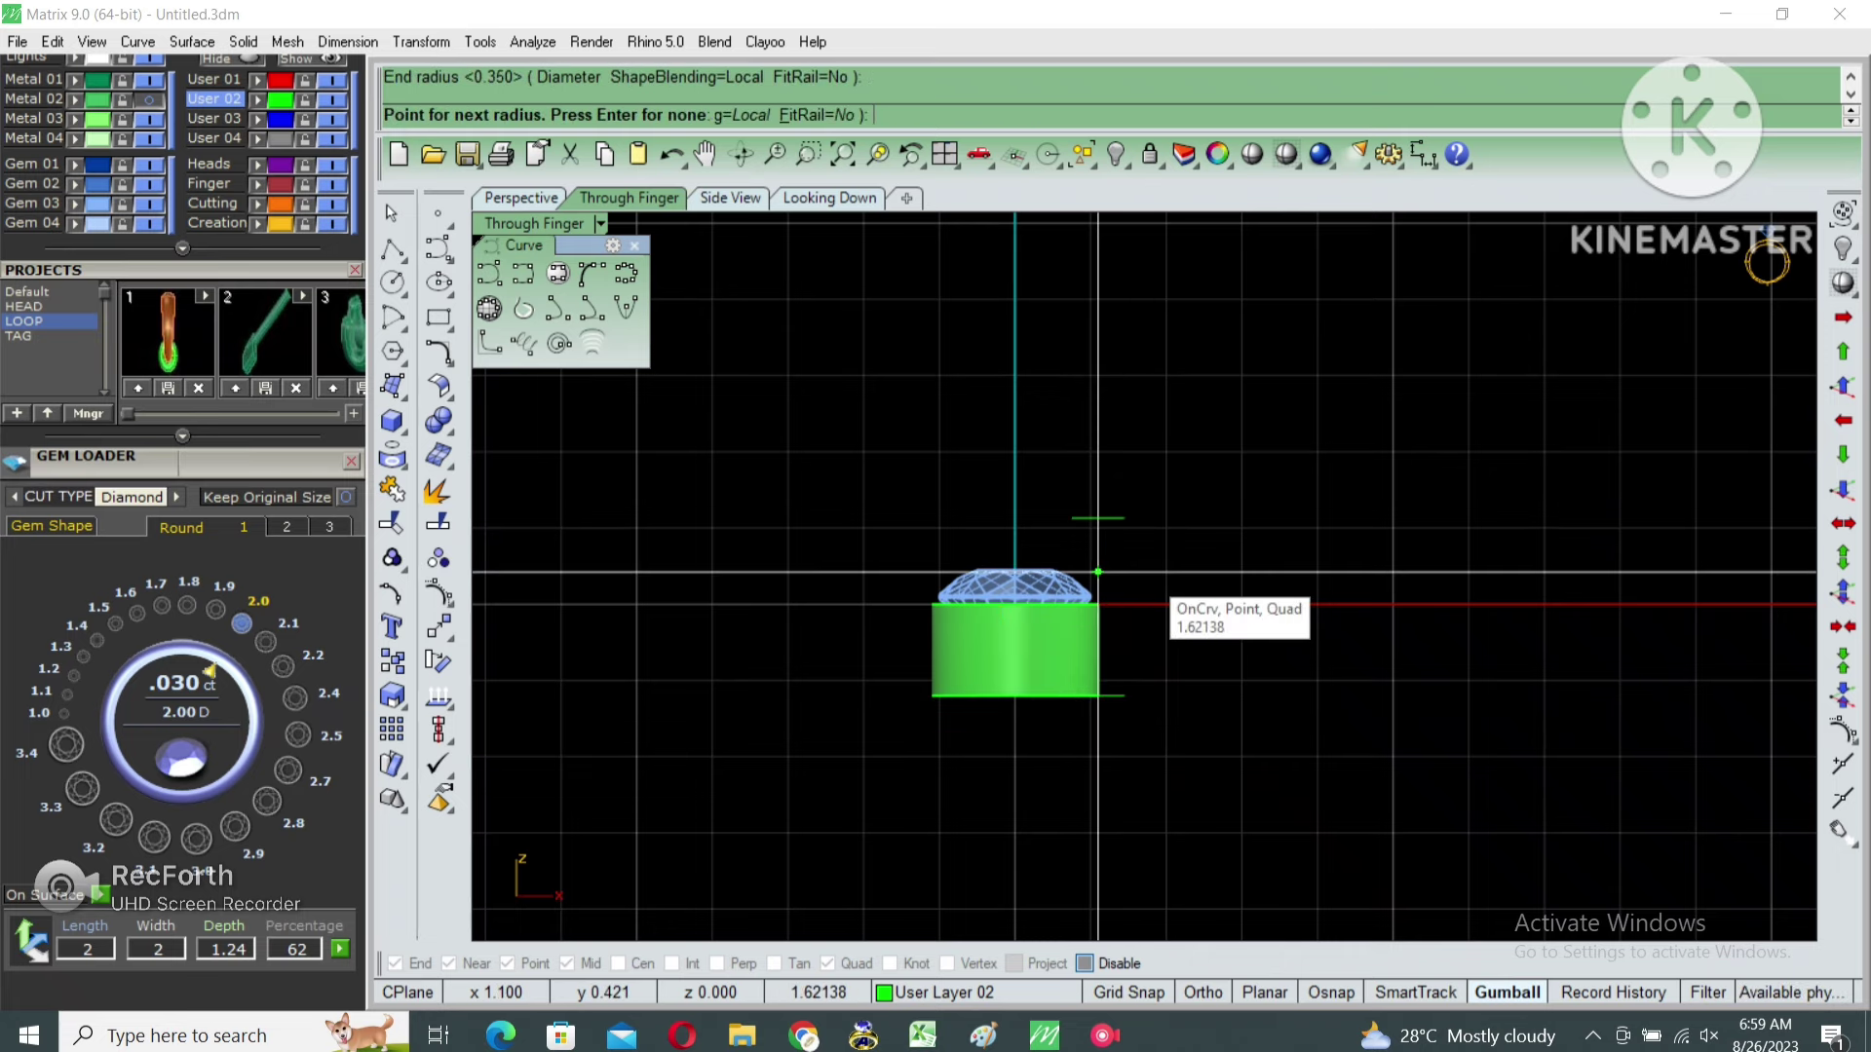
{"action": "key", "text": "Return"}
{"action": "key", "text": "Return"}
{"action": "scroll", "coordinate": [1163, 557], "scroll_direction": "up", "scroll_amount": 1}
{"action": "scroll", "coordinate": [1162, 557], "scroll_direction": "up", "scroll_amount": 1}
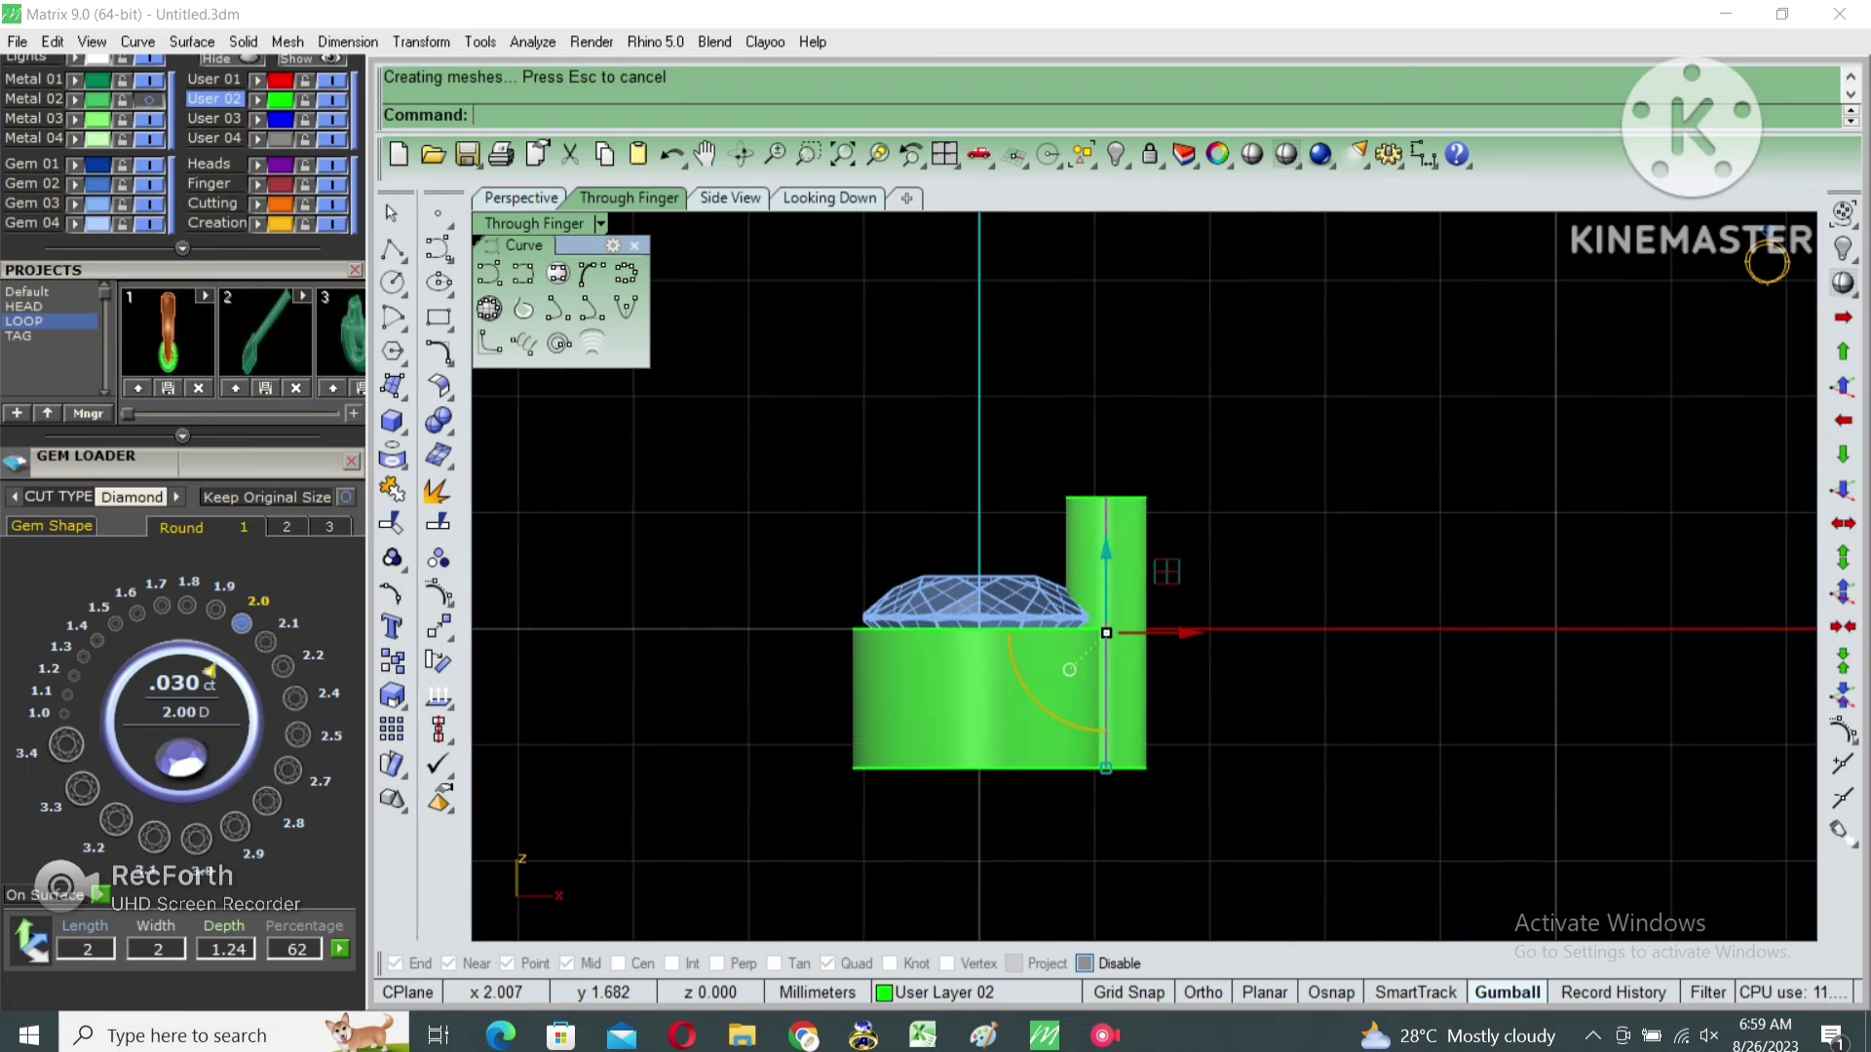
{"action": "left_click_drag", "start_coordinate": [1211, 434], "coordinate": [1024, 538]}
{"action": "key", "text": "ctrl+g"}
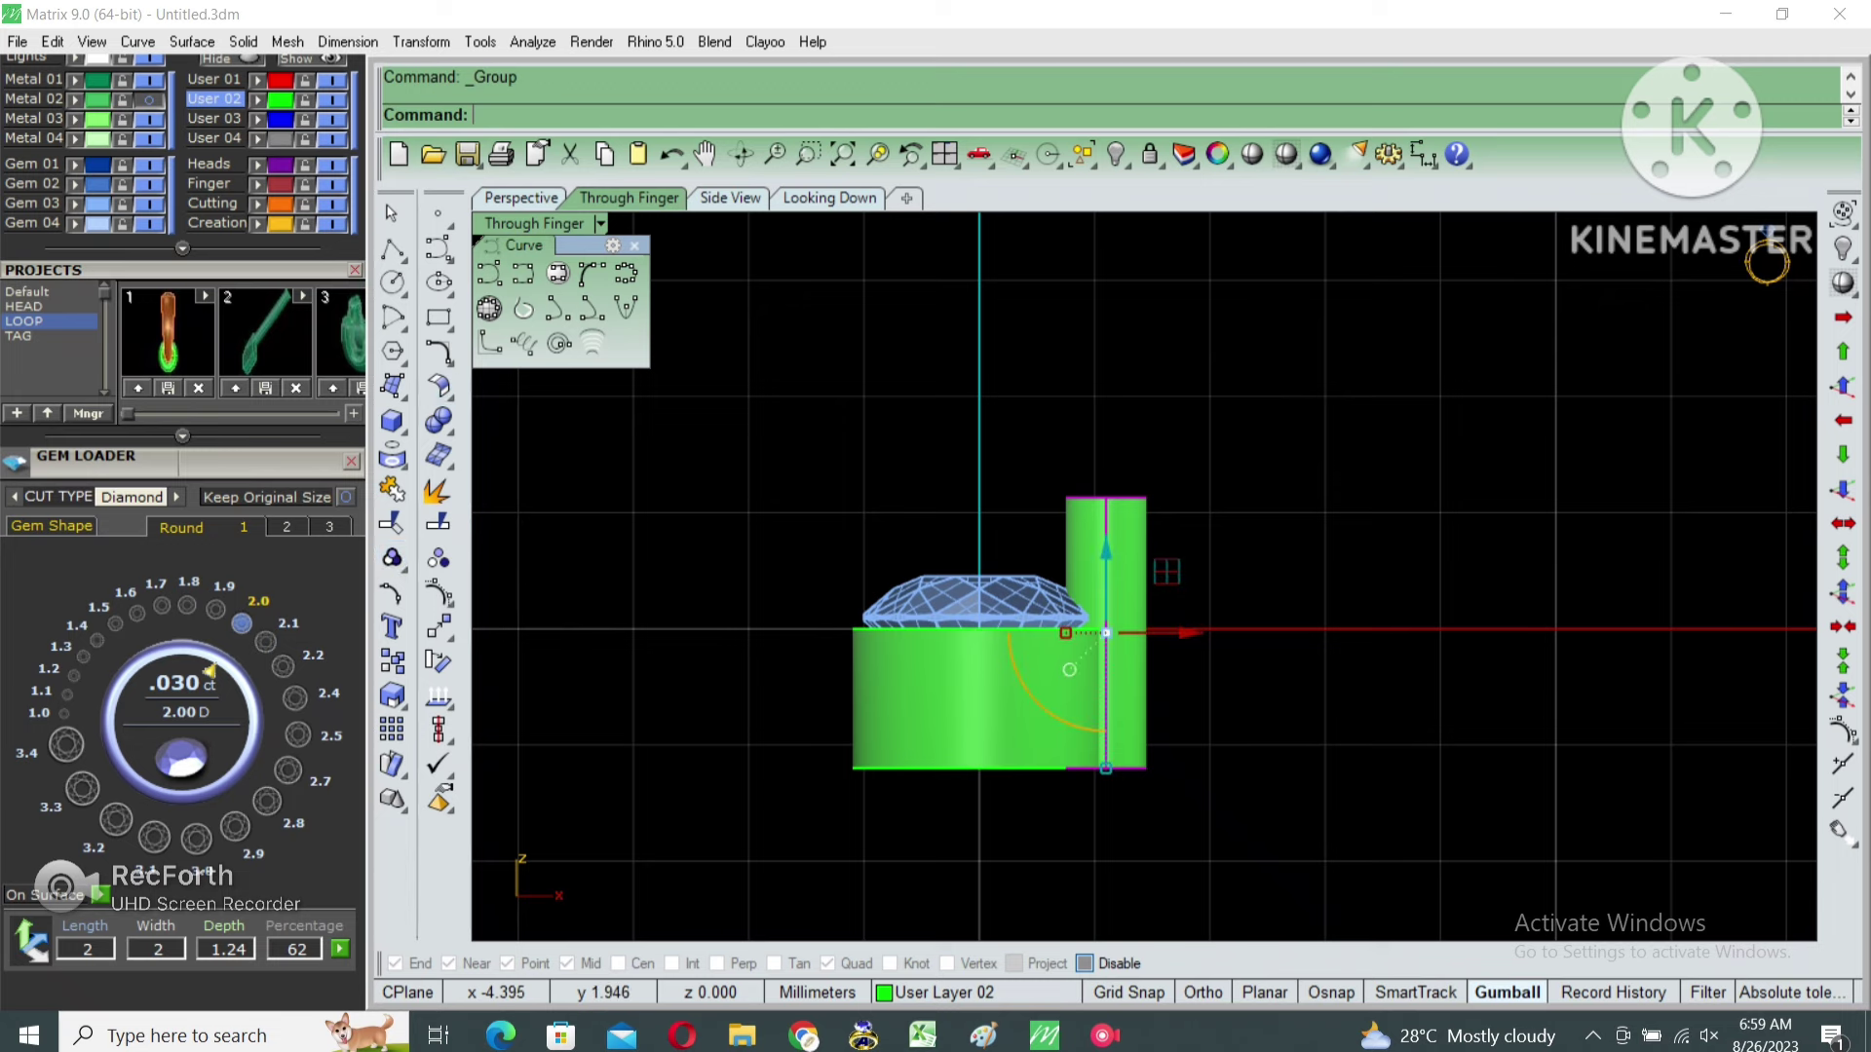
{"action": "left_click", "coordinate": [439, 420]}
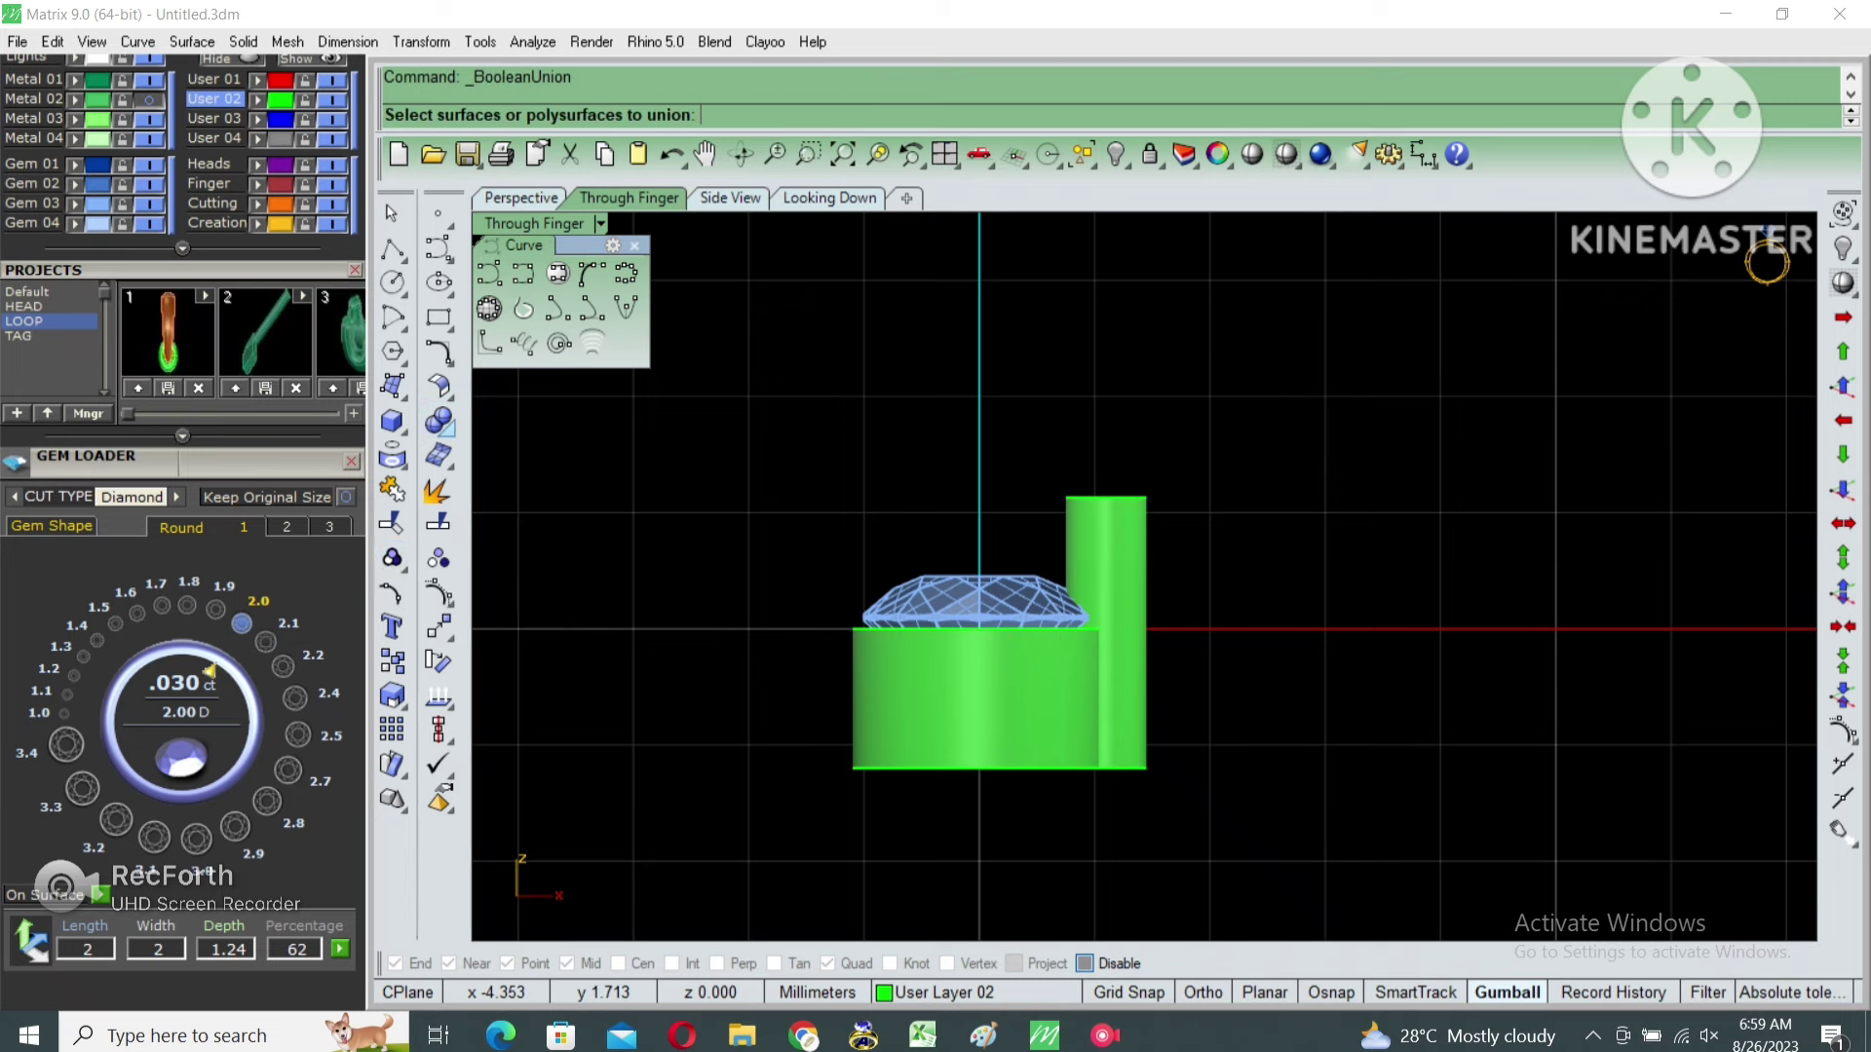
Round the tube's top edge with a radius-2 fillet.
{"action": "left_click", "coordinate": [439, 420]}
{"action": "left_click", "coordinate": [611, 467]}
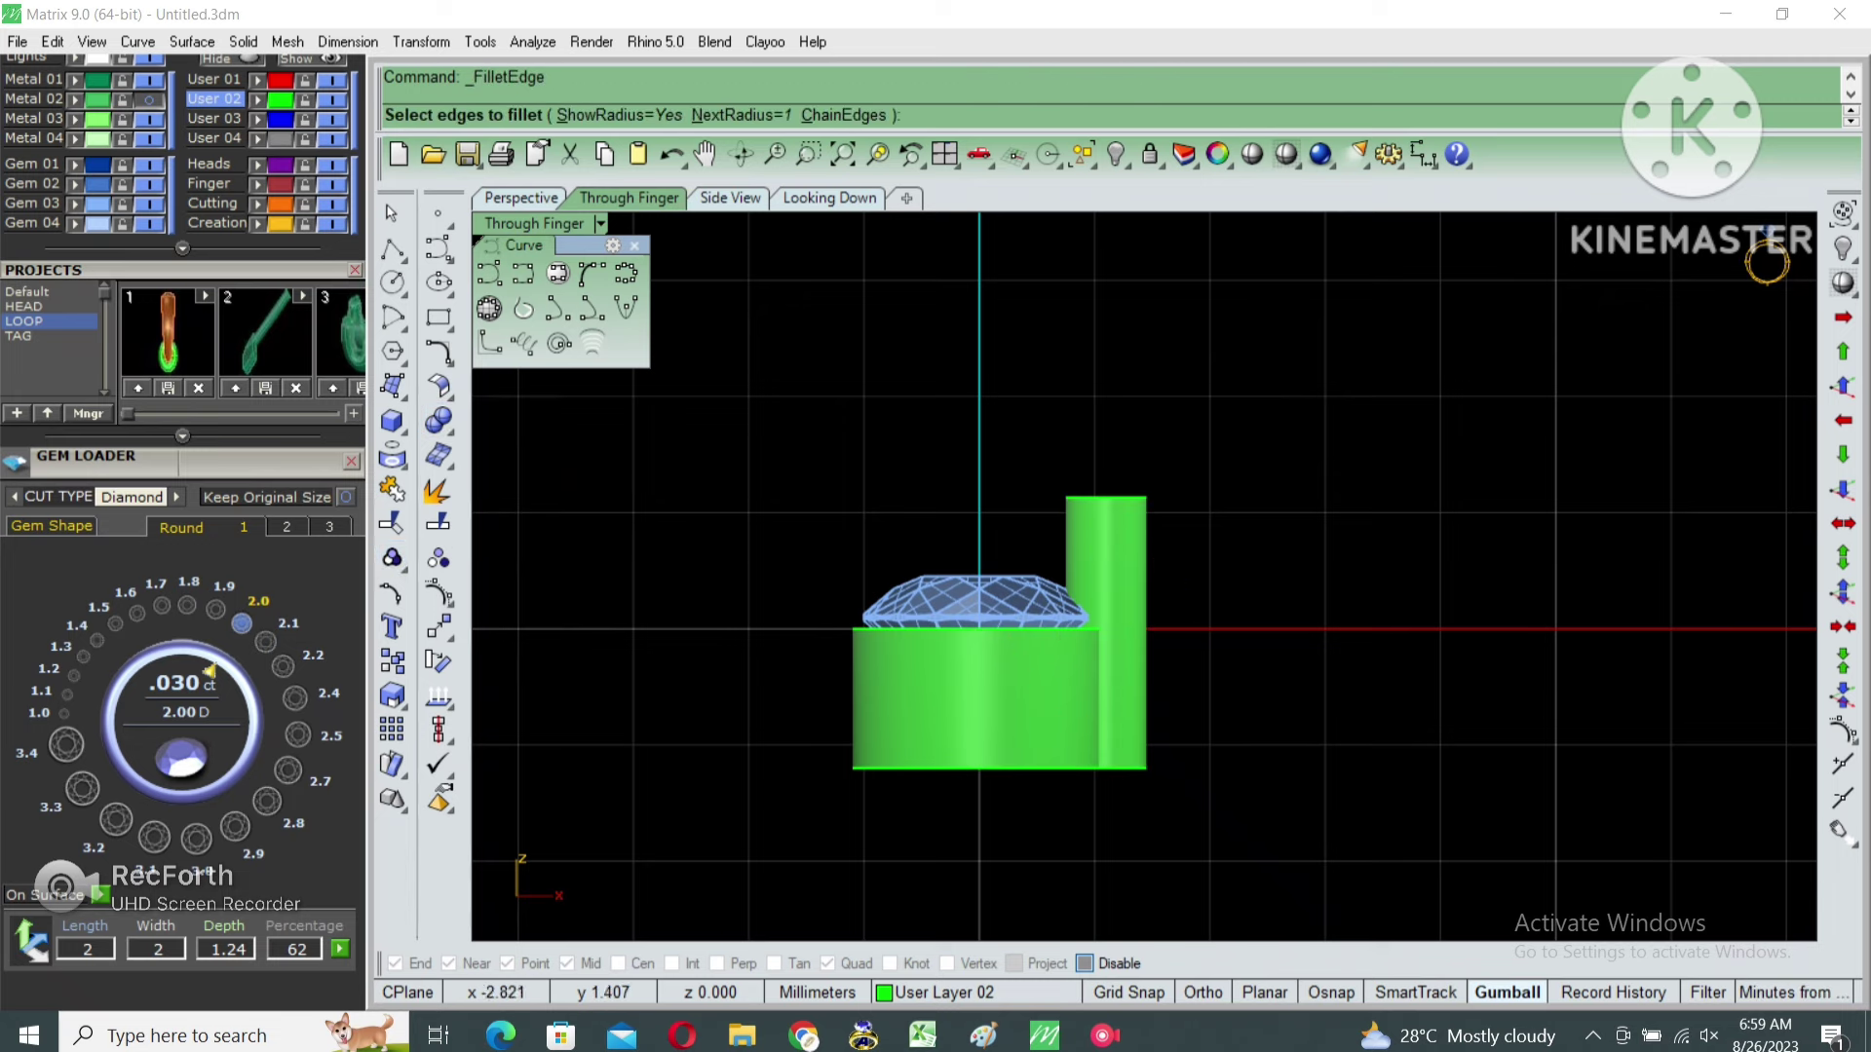
{"action": "scroll", "coordinate": [1230, 511], "scroll_direction": "up", "scroll_amount": 1}
{"action": "type", "text": "2"}
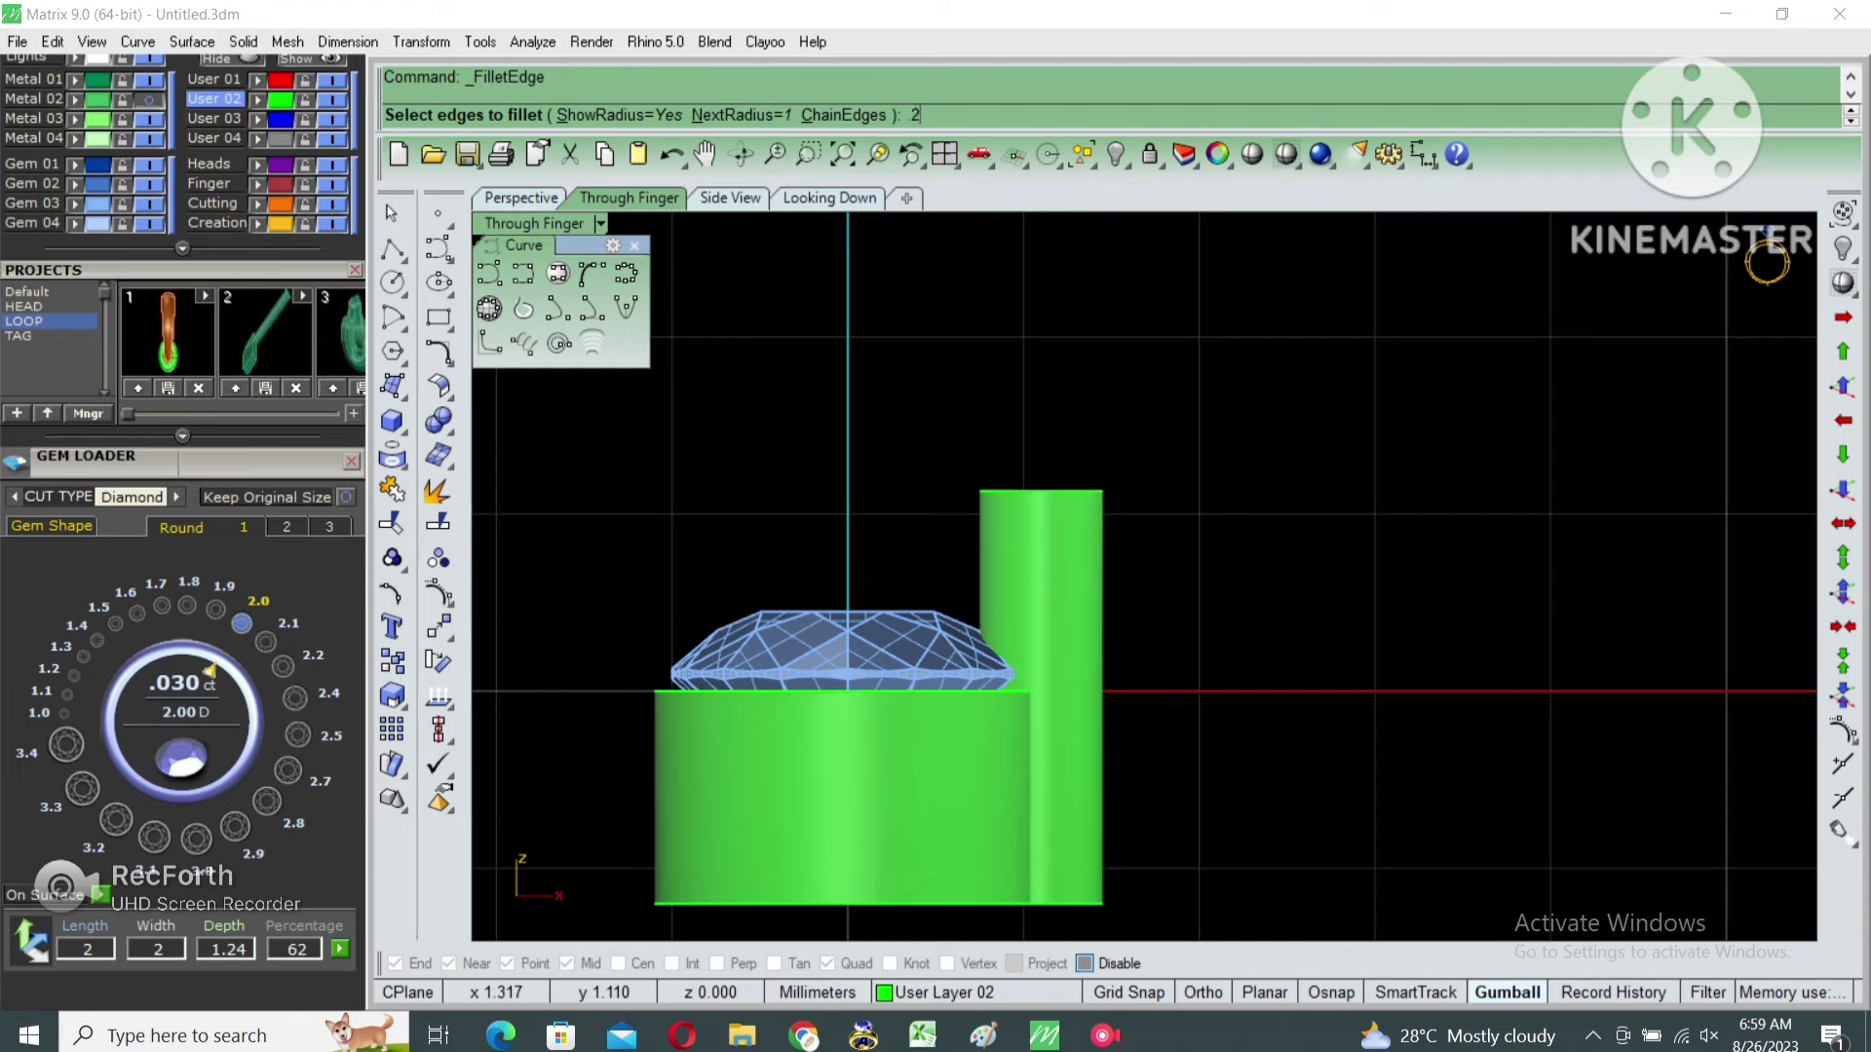
{"action": "key", "text": "Return"}
{"action": "left_click", "coordinate": [1041, 492]}
{"action": "key", "text": "Return"}
{"action": "key", "text": "Return"}
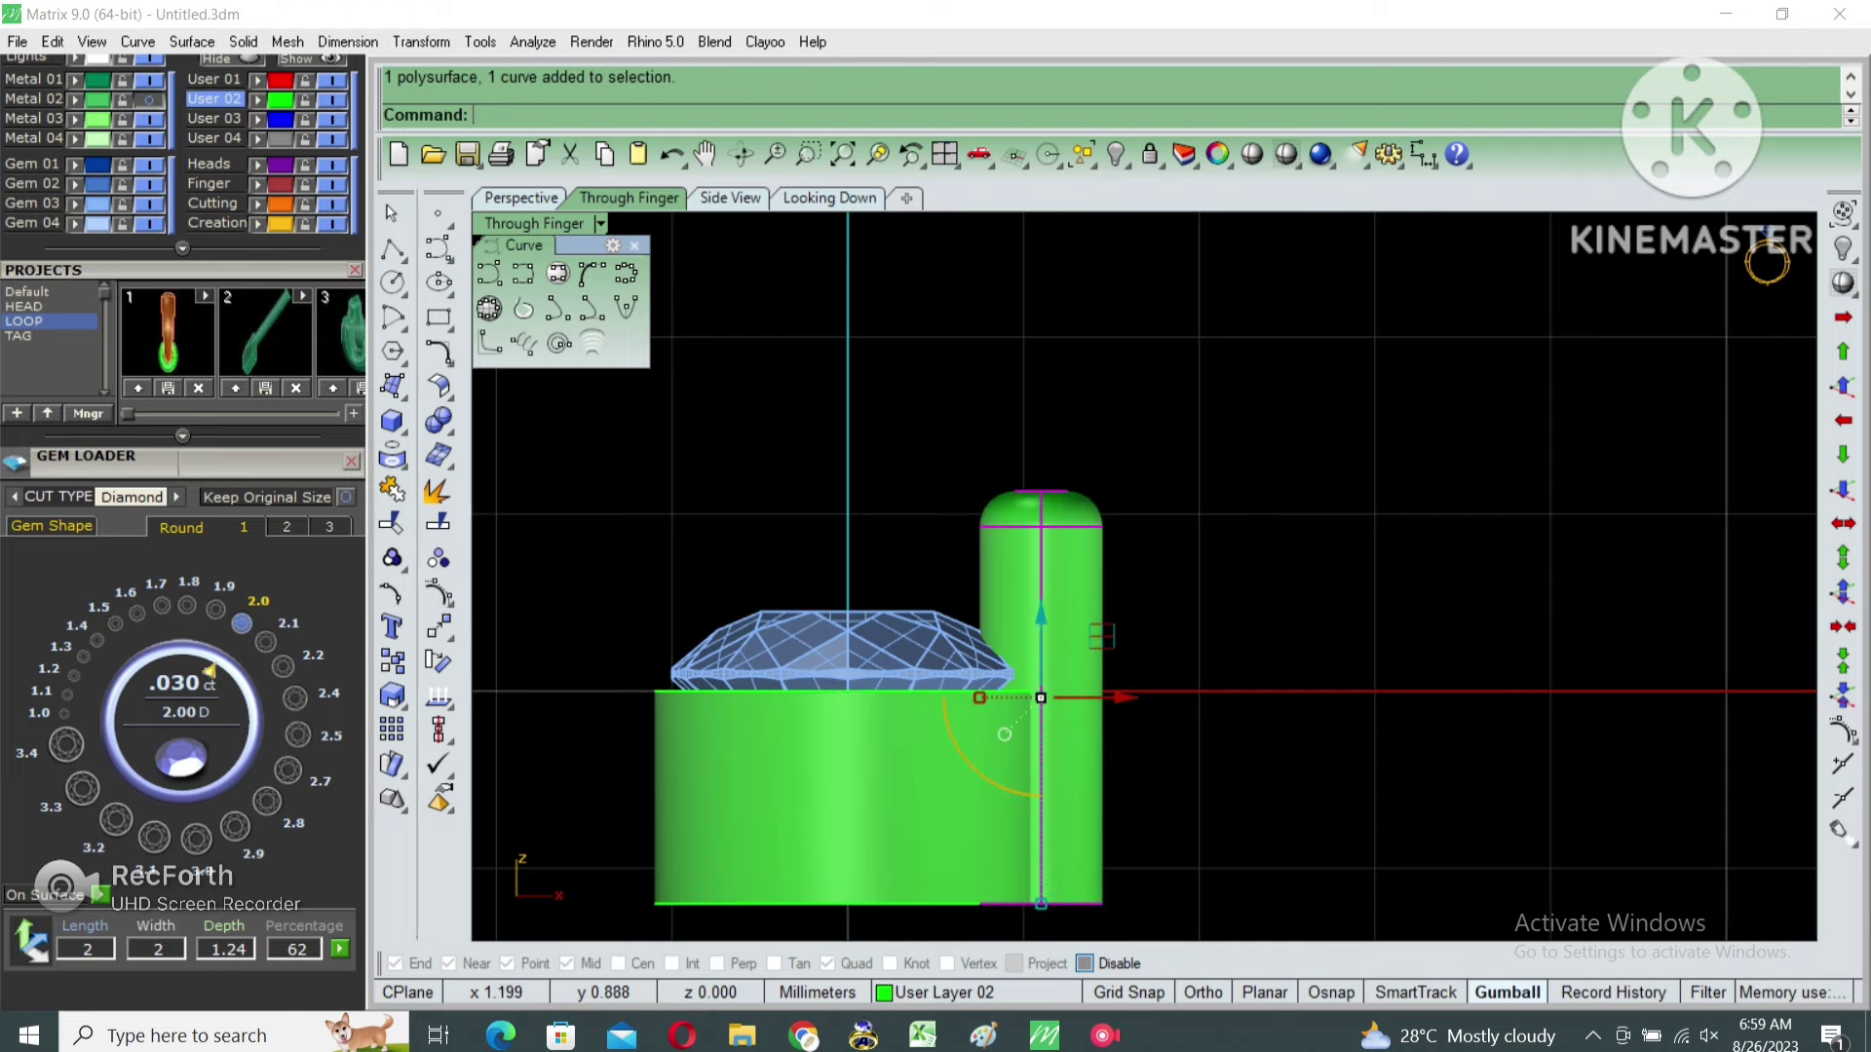
In shaded Looking Down view, nudge the prong outward and polar-array six prongs around the gem.
{"action": "double_click", "coordinate": [534, 223]}
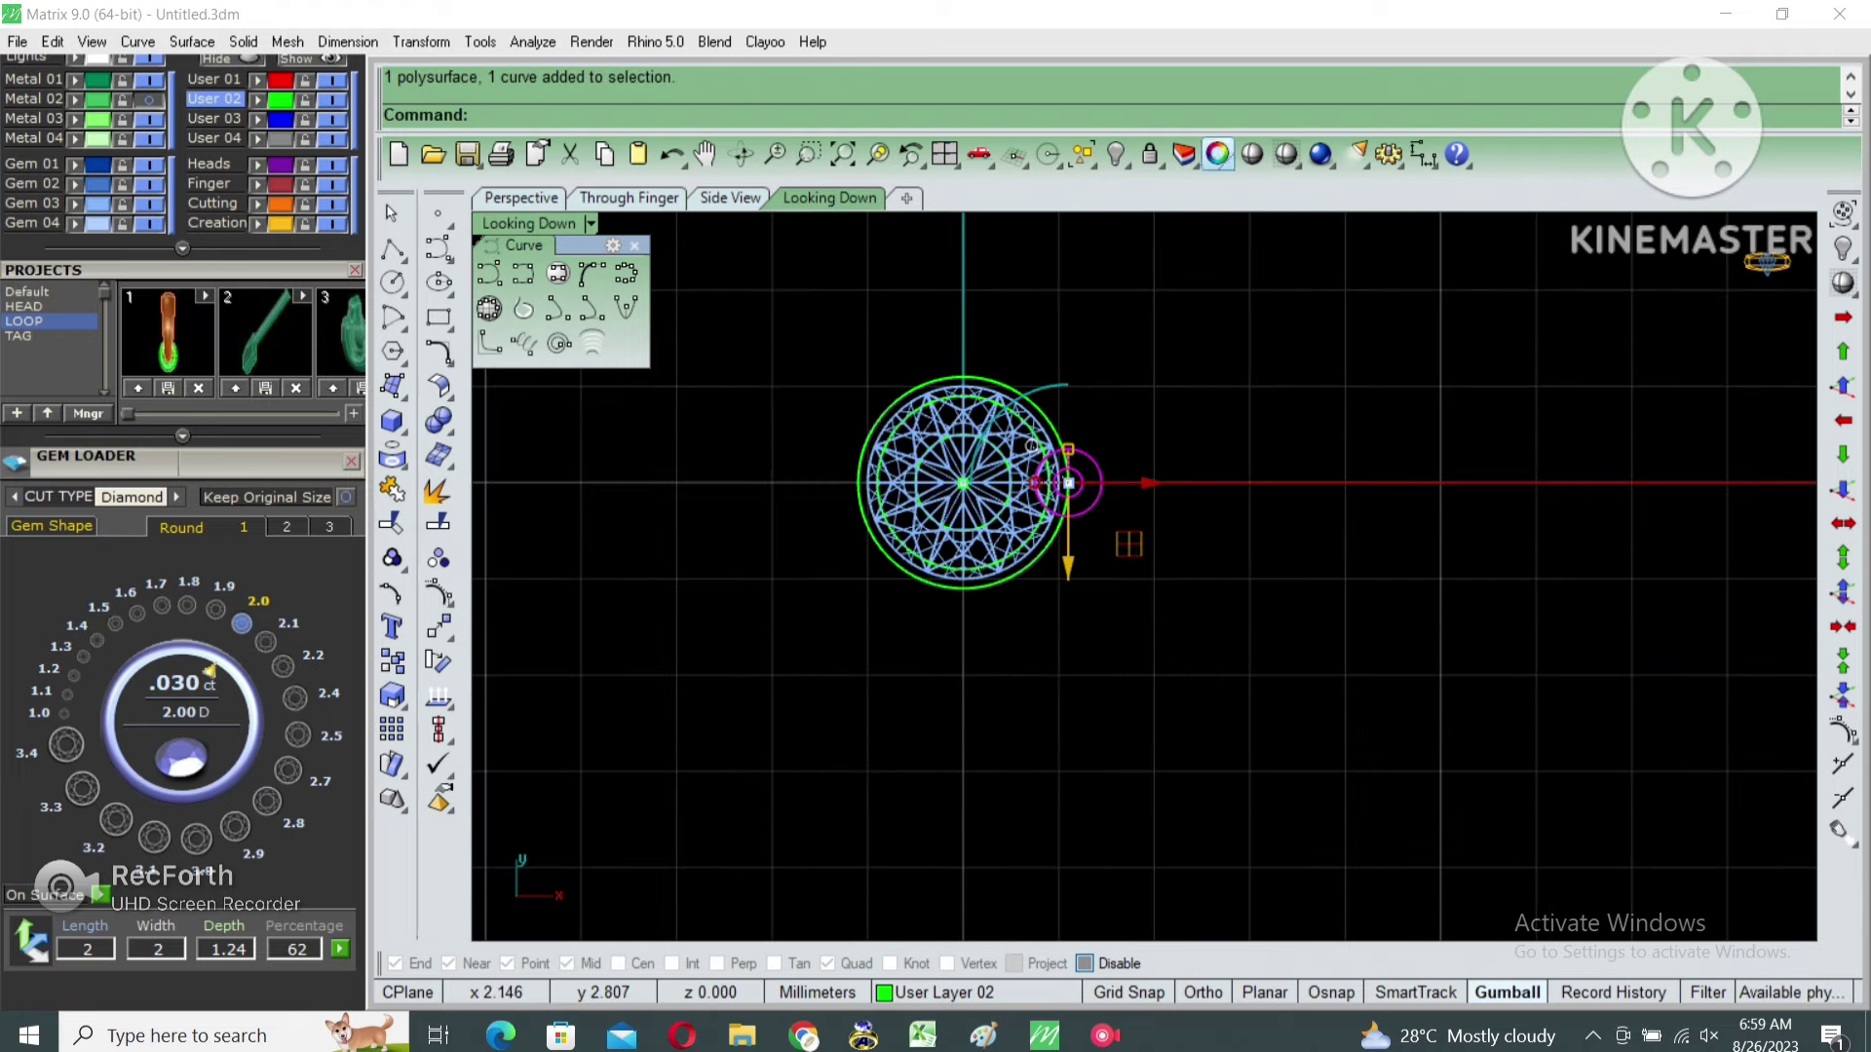
{"action": "key", "text": "ctrl+alt+s"}
{"action": "scroll", "coordinate": [1134, 508], "scroll_direction": "up", "scroll_amount": 2}
{"action": "left_click_drag", "start_coordinate": [1080, 463], "coordinate": [1102, 462]}
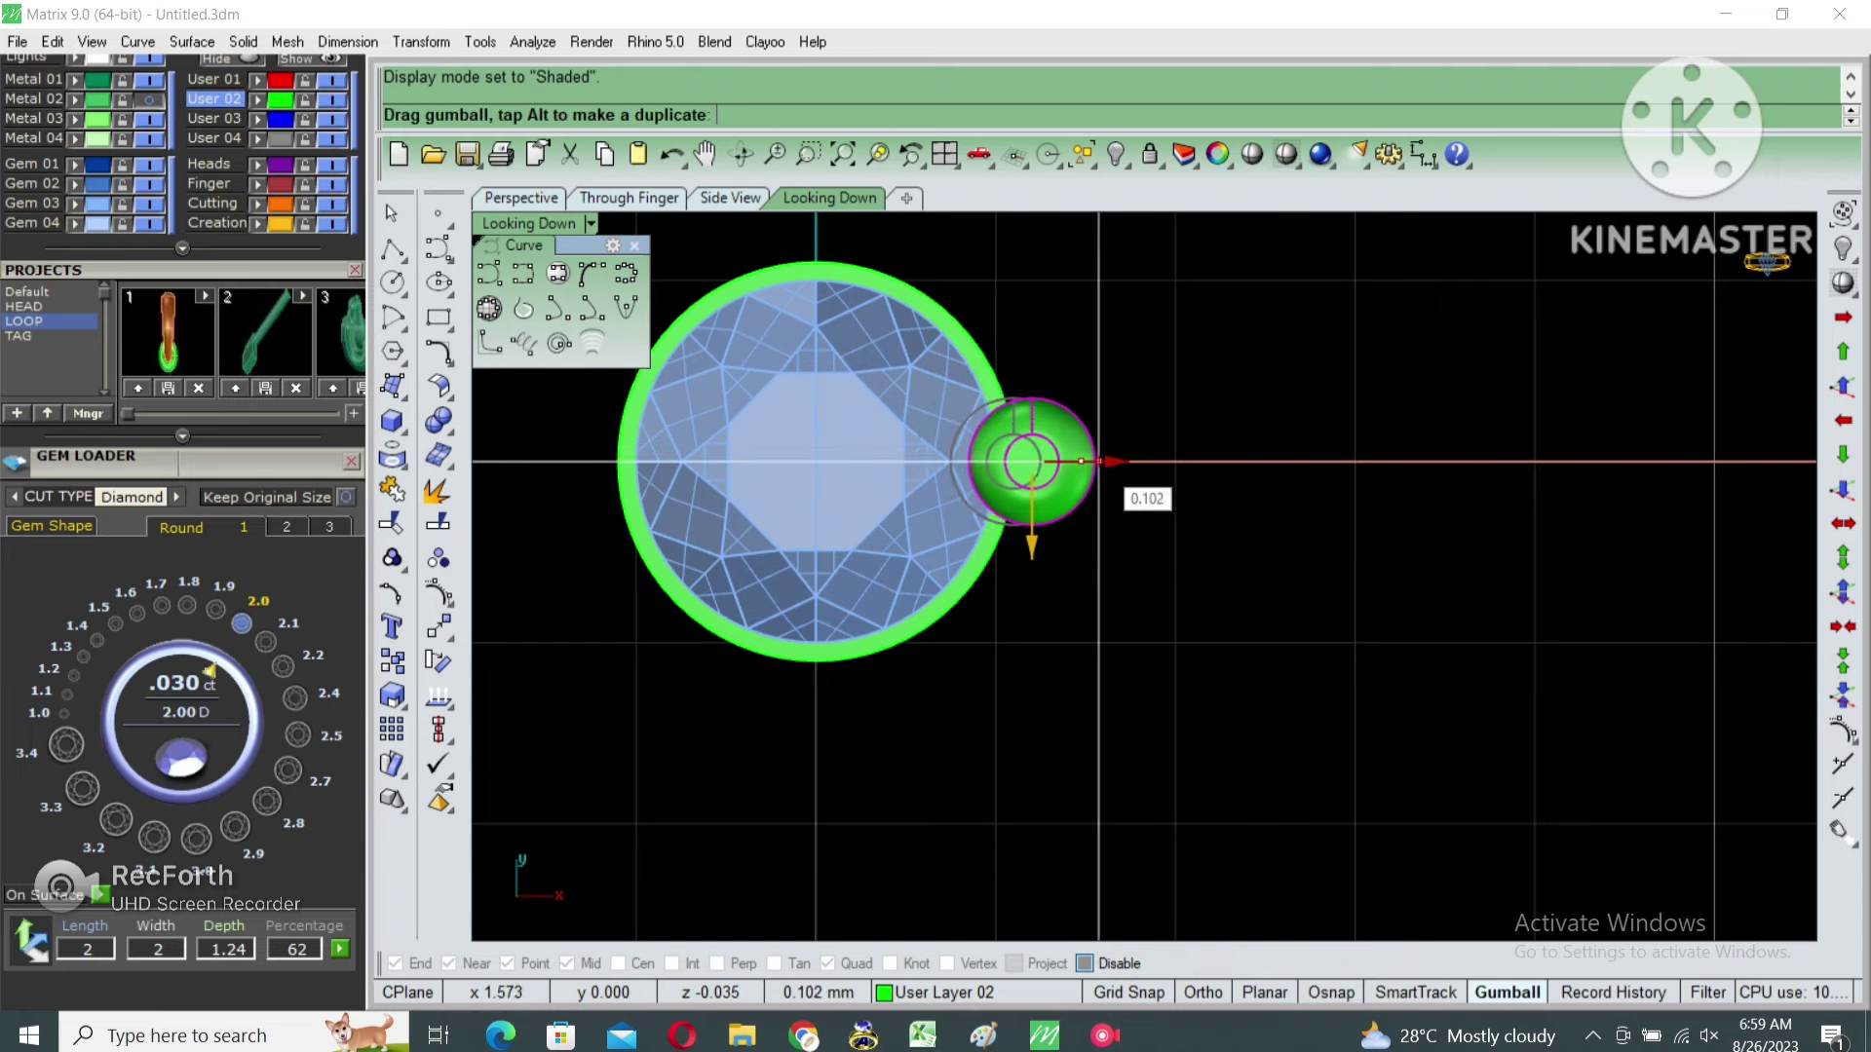
{"action": "scroll", "coordinate": [1102, 462], "scroll_direction": "down", "scroll_amount": 3}
{"action": "type", "text": "pp"}
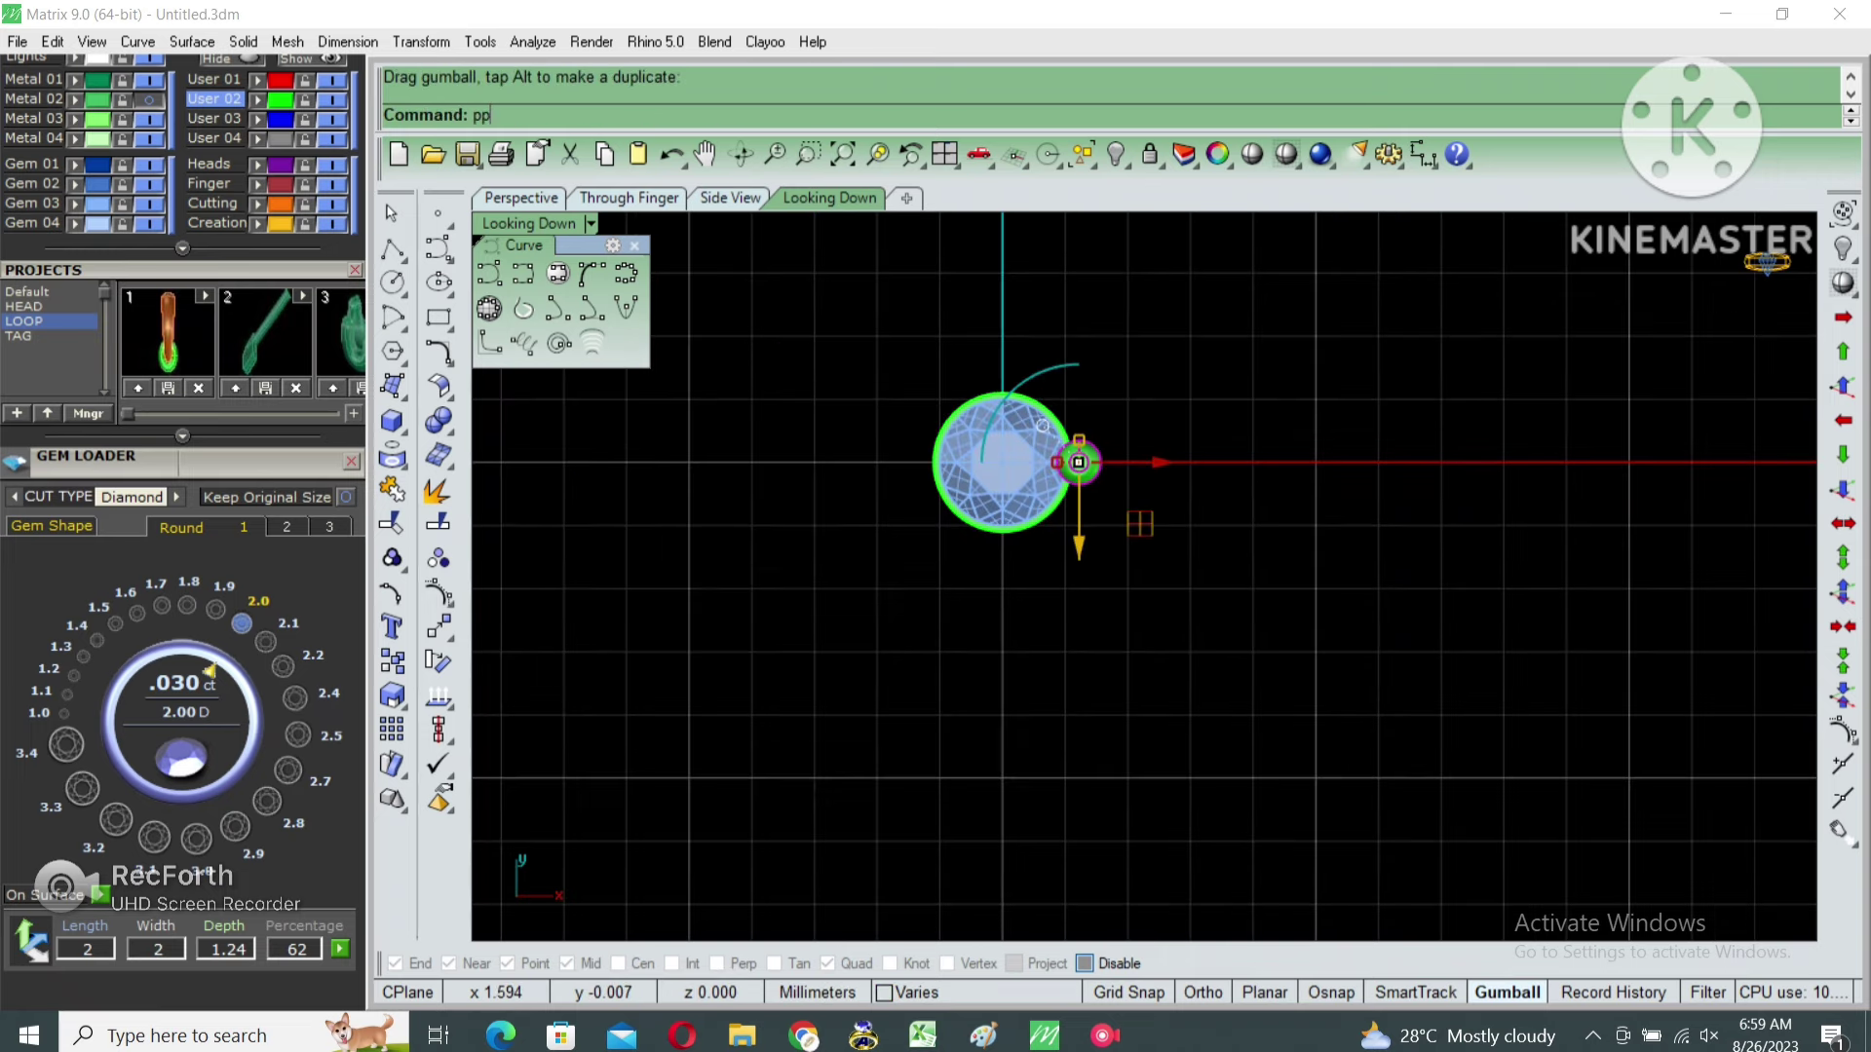
{"action": "key", "text": "Return"}
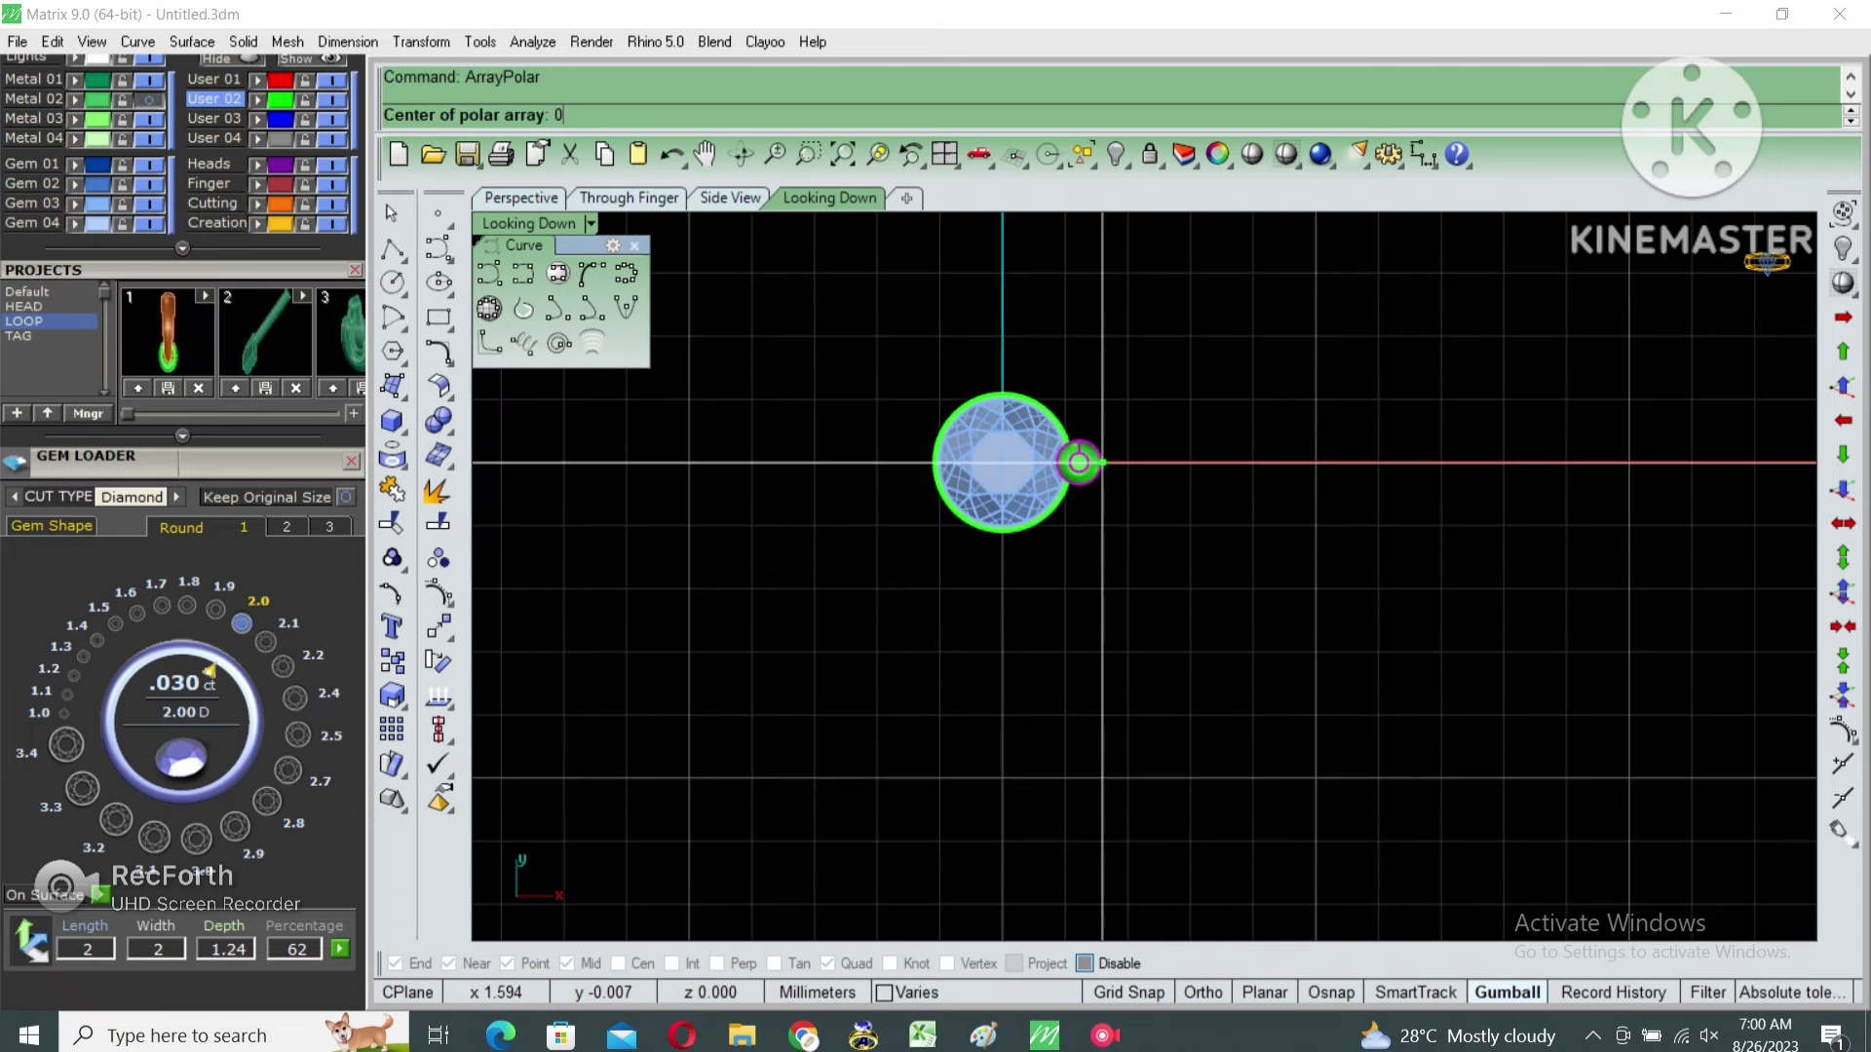
{"action": "key", "text": "Return"}
{"action": "key", "text": "Return"}
{"action": "key", "text": "Return"}
{"action": "key", "text": "Return"}
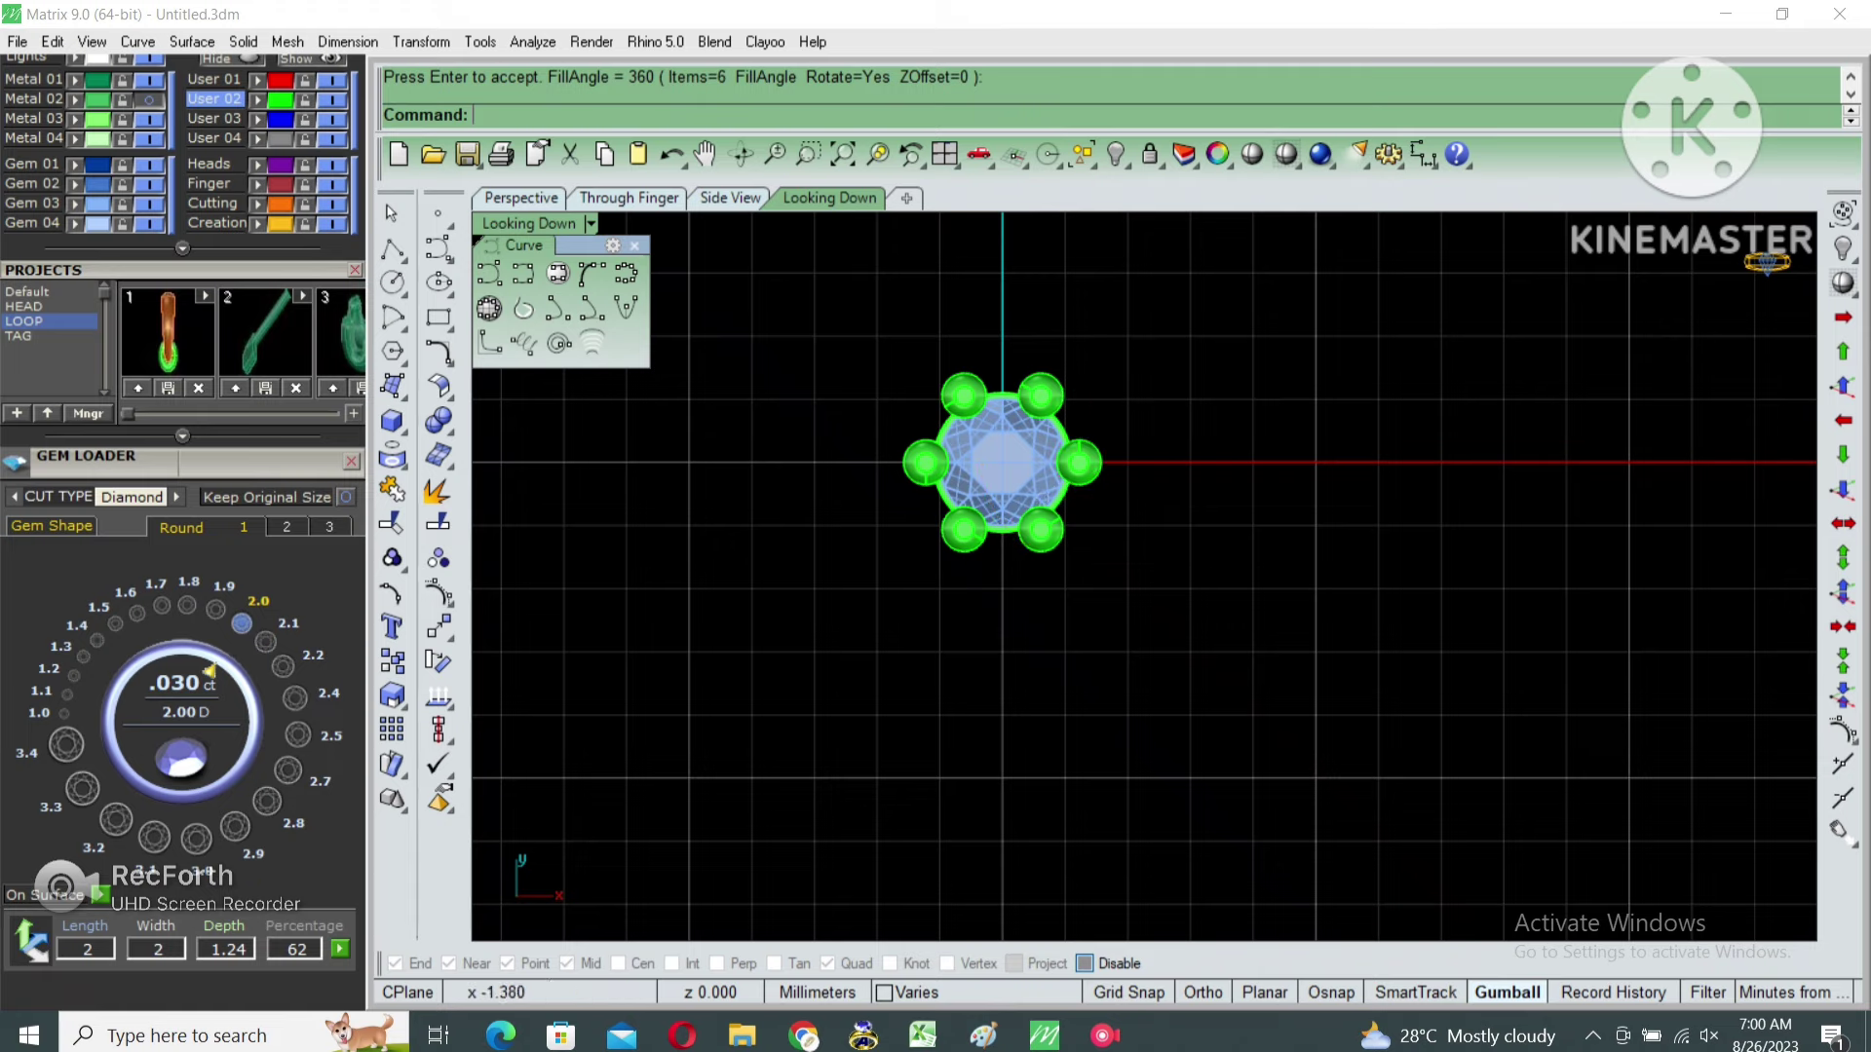
Group the whole setting and copy it straight to the right of the original.
{"action": "key", "text": "ctrl+a"}
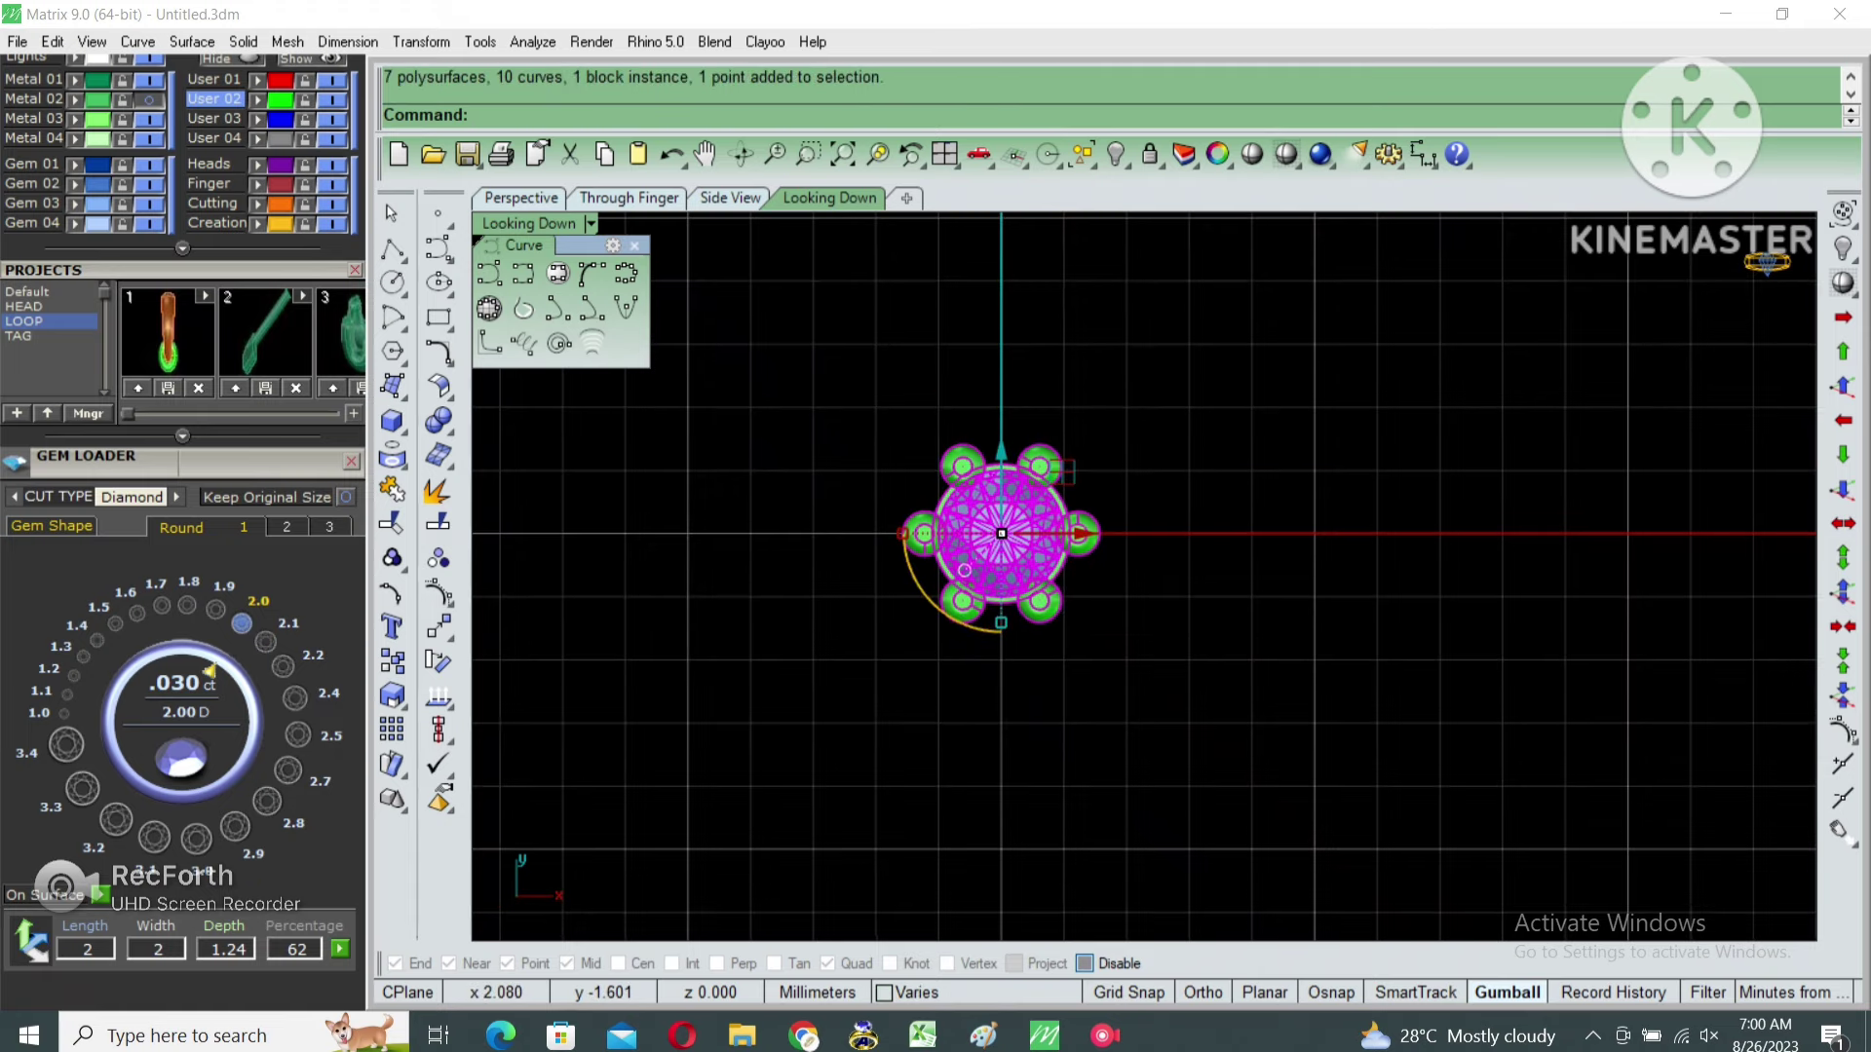
{"action": "key", "text": "ctrl+x"}
{"action": "key", "text": "ctrl+v"}
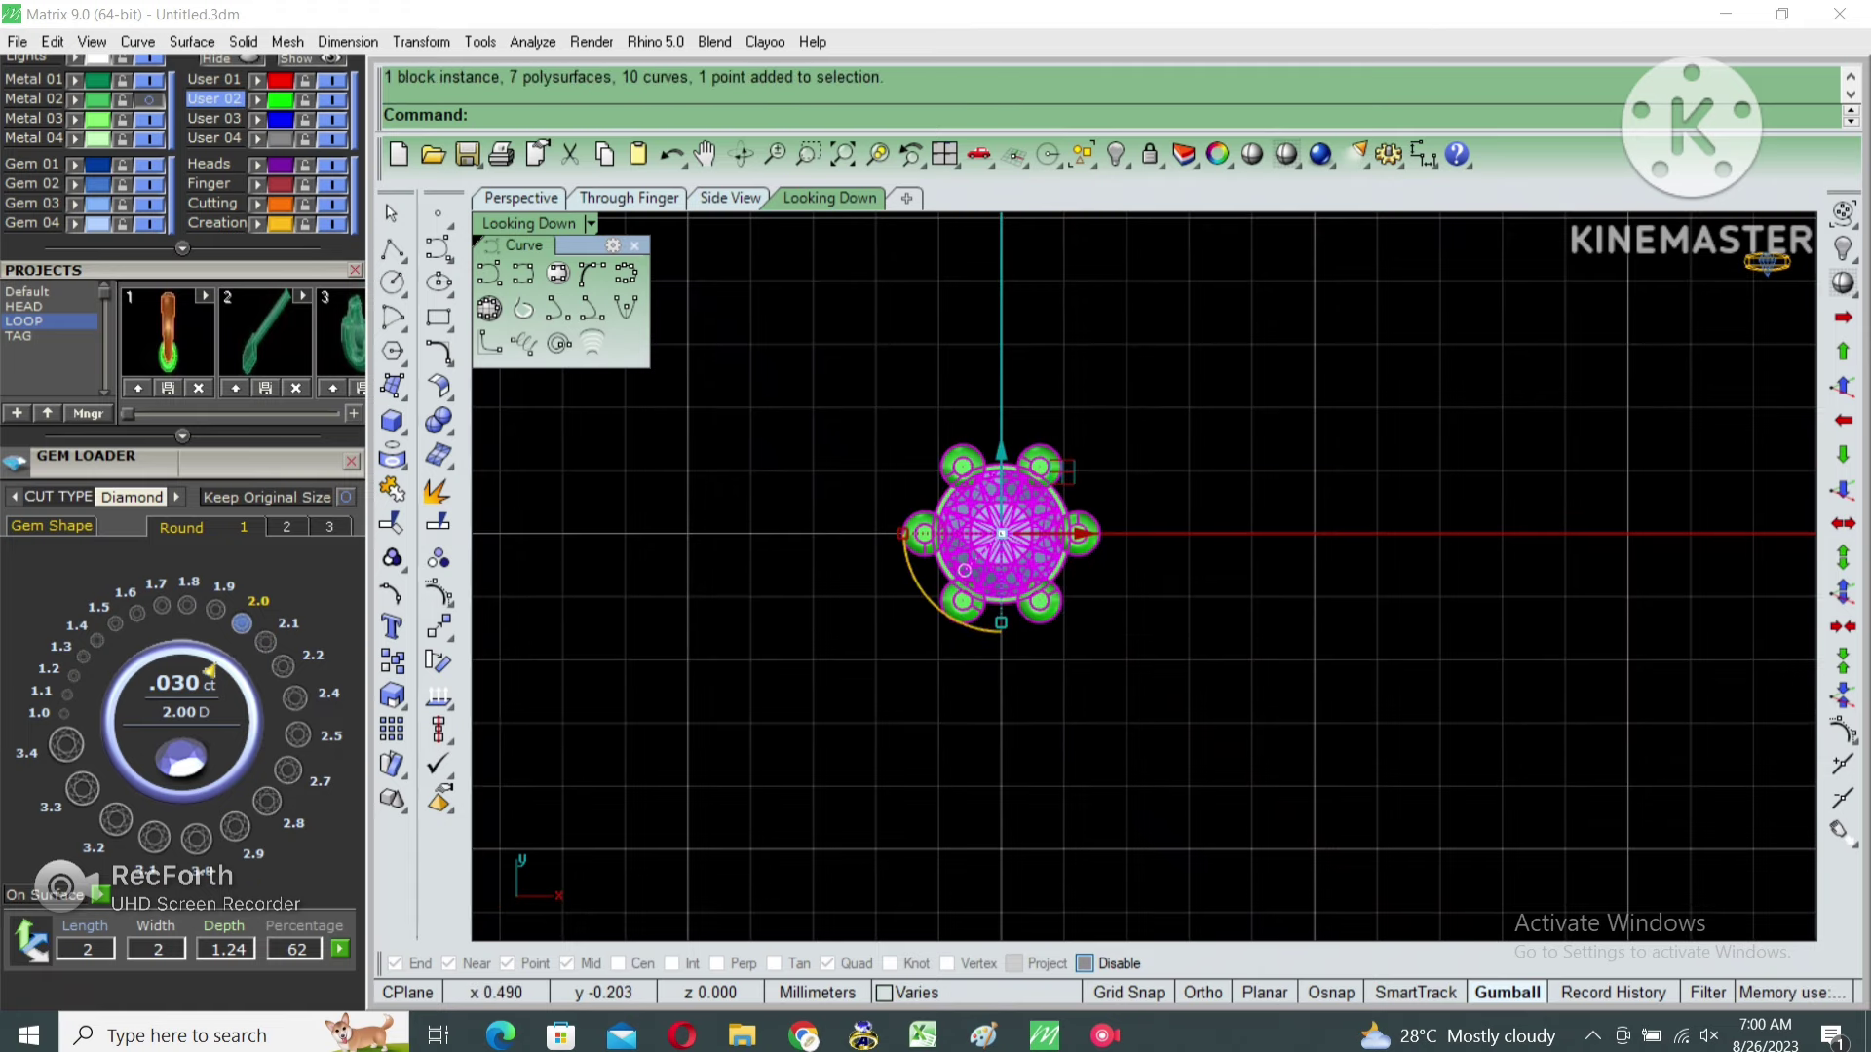
{"action": "type", "text": "copy"}
{"action": "key", "text": "Return"}
{"action": "scroll", "coordinate": [1002, 533], "scroll_direction": "up", "scroll_amount": 2}
{"action": "left_click", "coordinate": [1003, 534]}
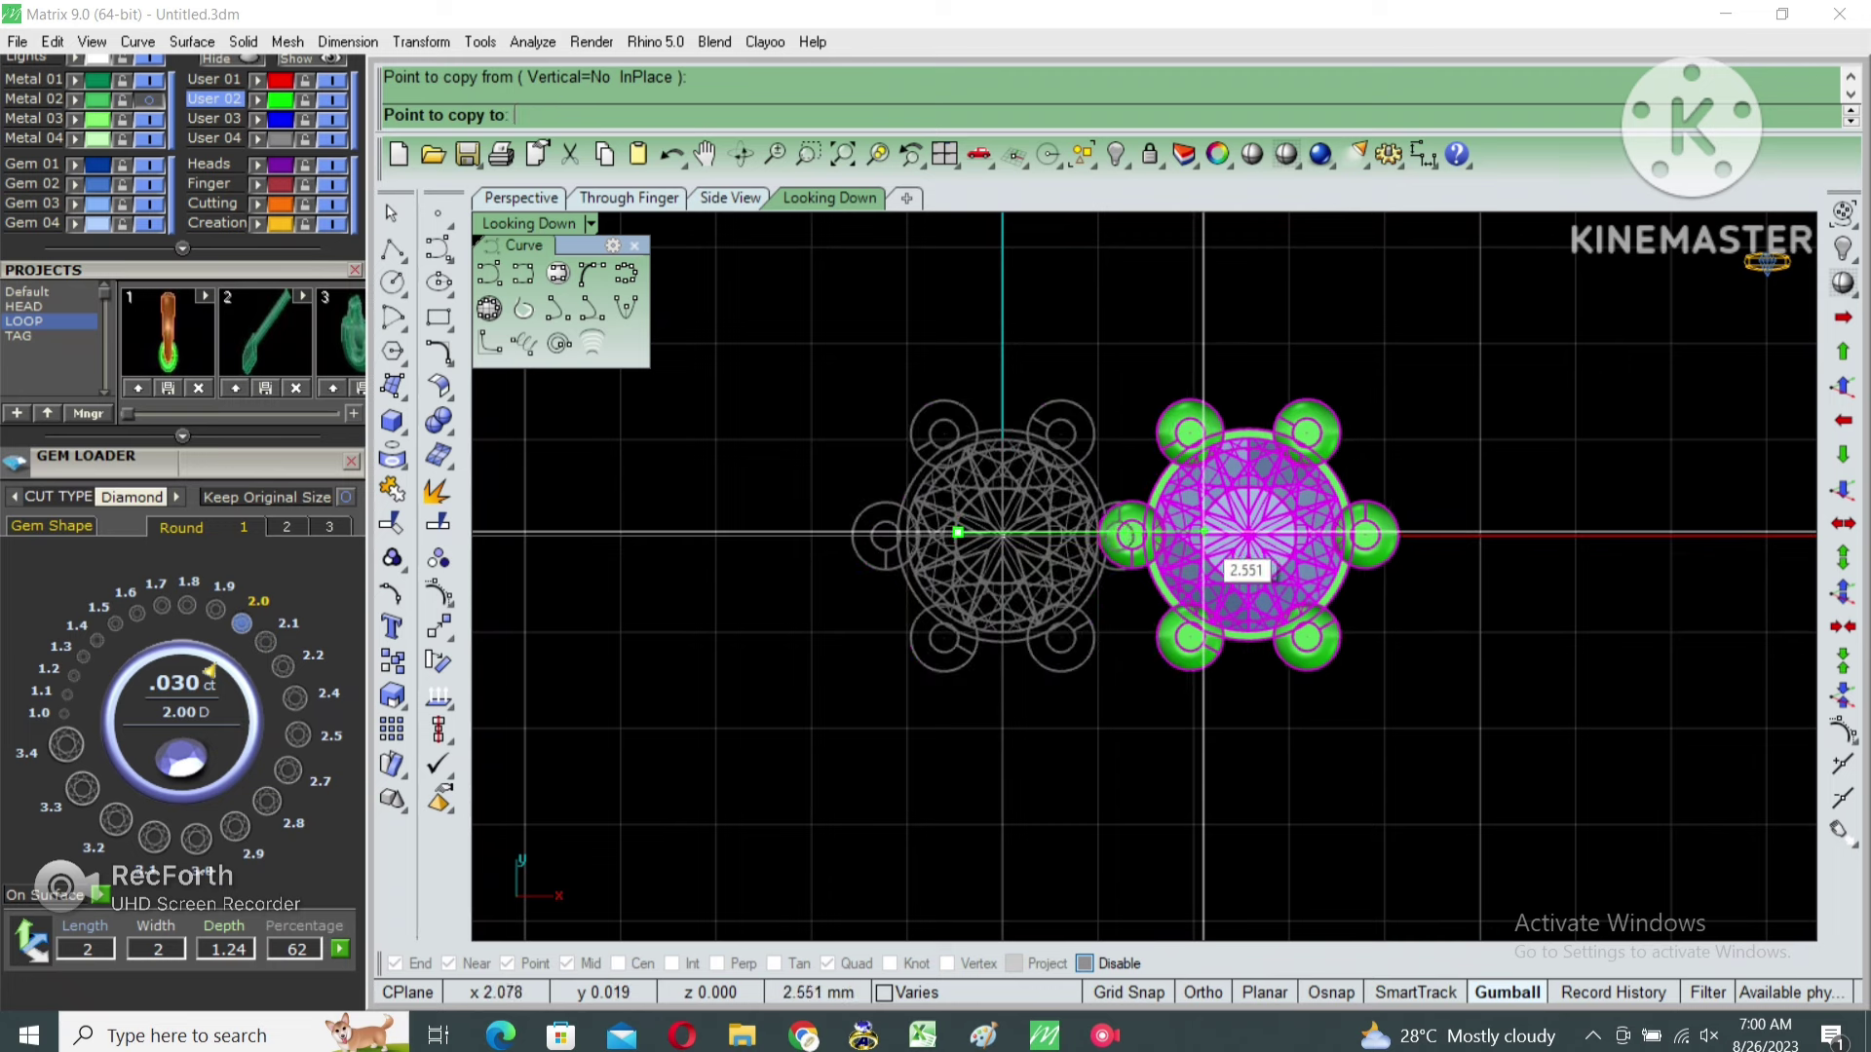
{"action": "scroll", "coordinate": [1229, 534], "scroll_direction": "up", "scroll_amount": 2}
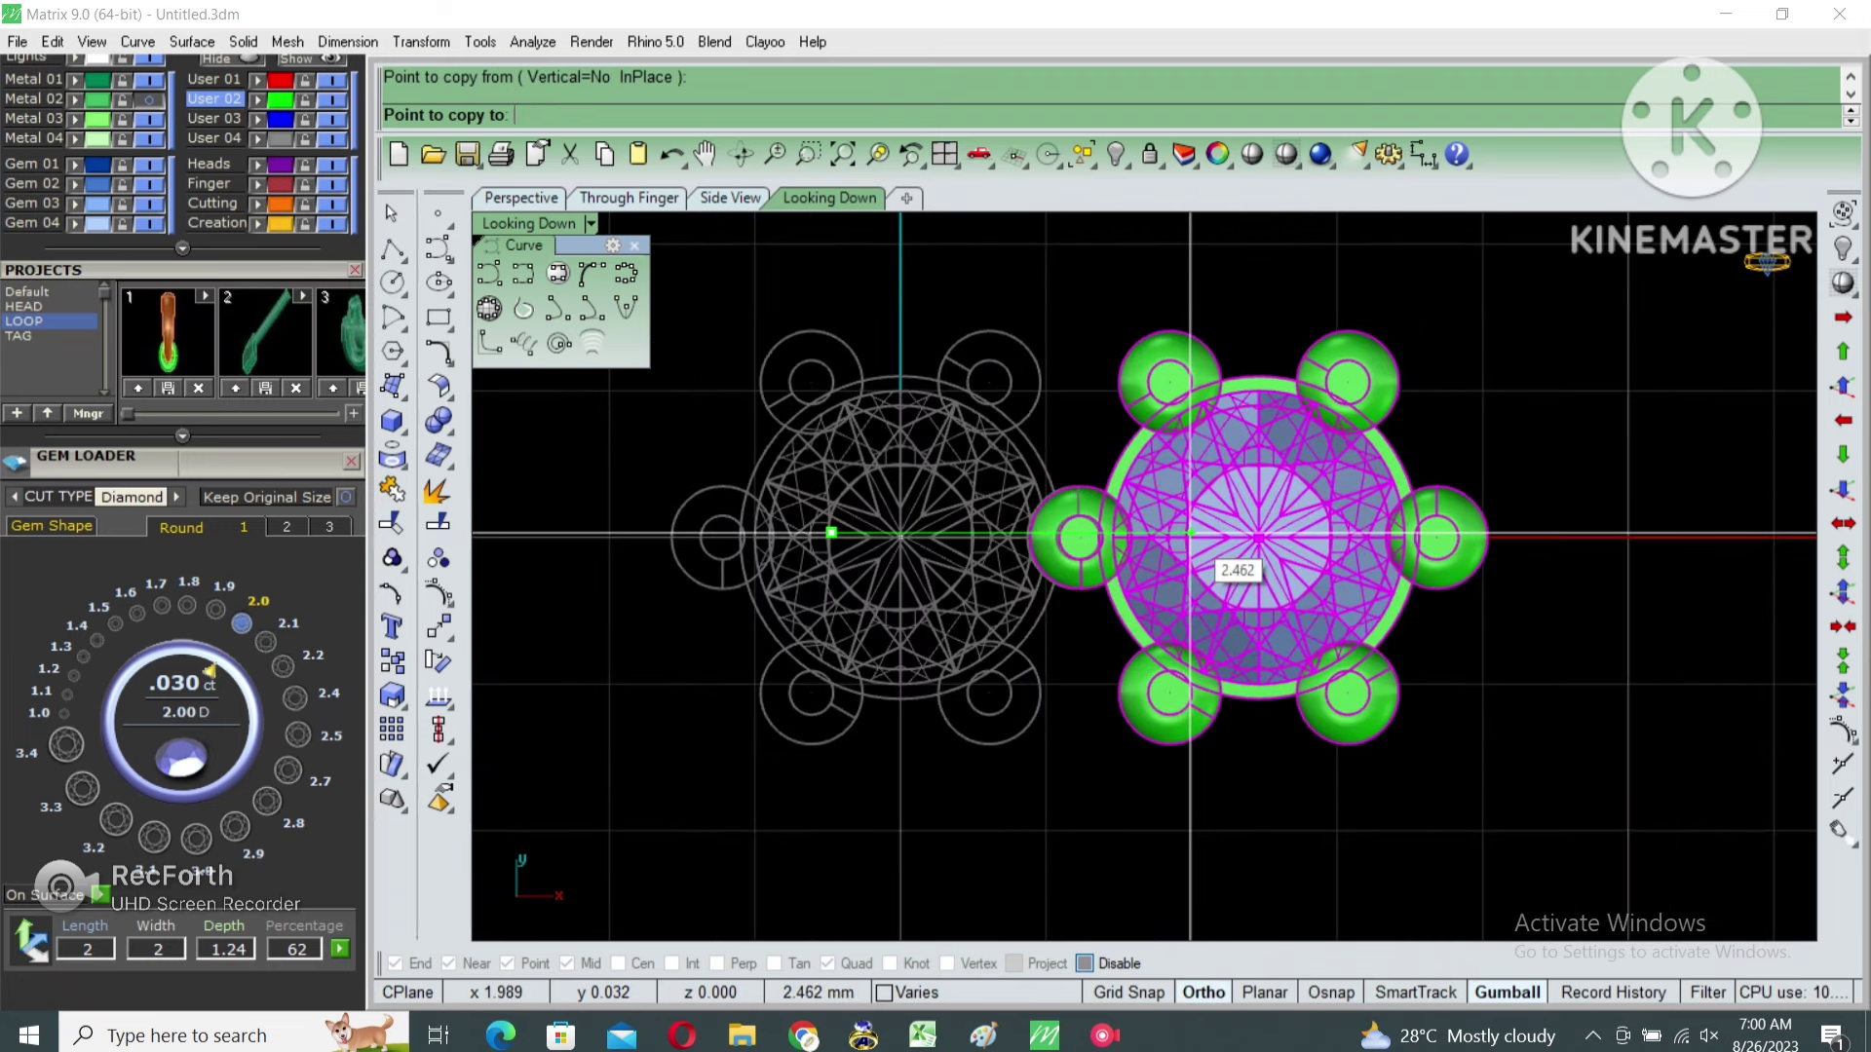
{"action": "key", "text": "F8"}
{"action": "left_click", "coordinate": [1186, 534]}
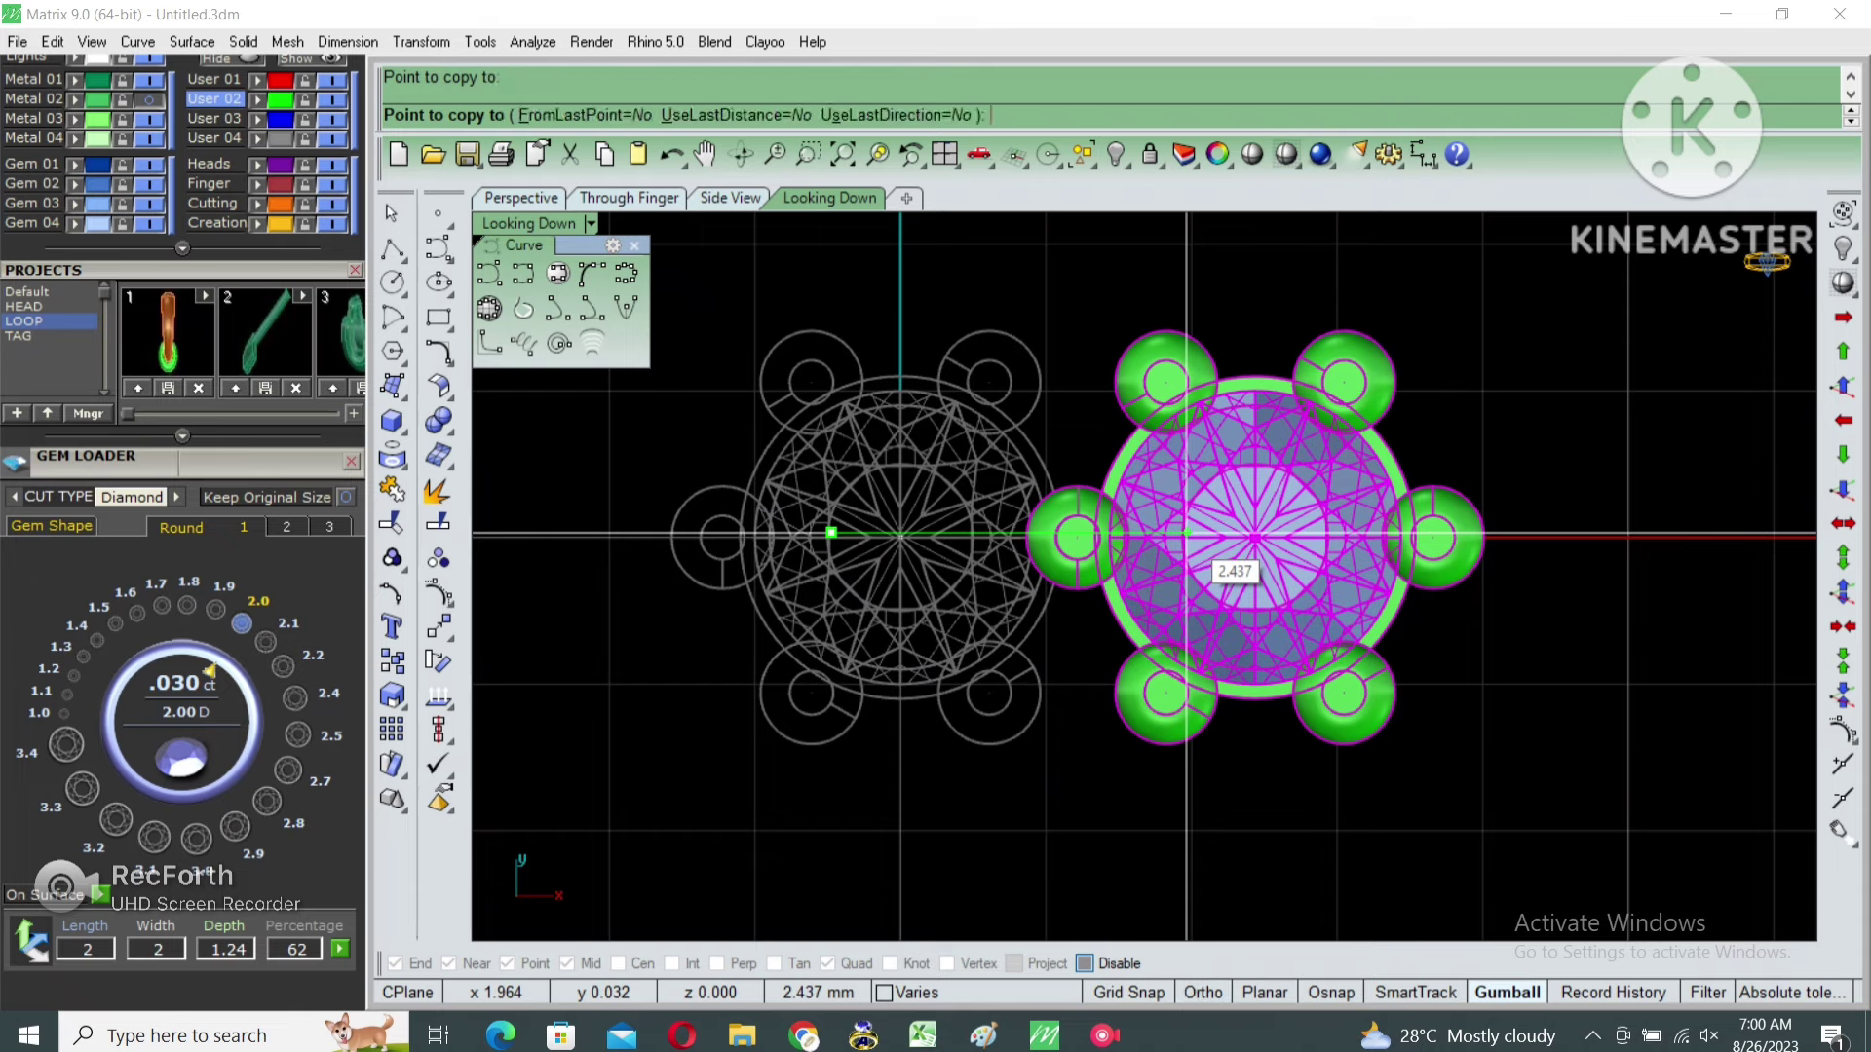
{"action": "key", "text": "Return"}
Delete the copied setting's two top and two bottom prongs.
{"action": "left_click", "coordinate": [1181, 581]}
{"action": "type", "text": "gg"}
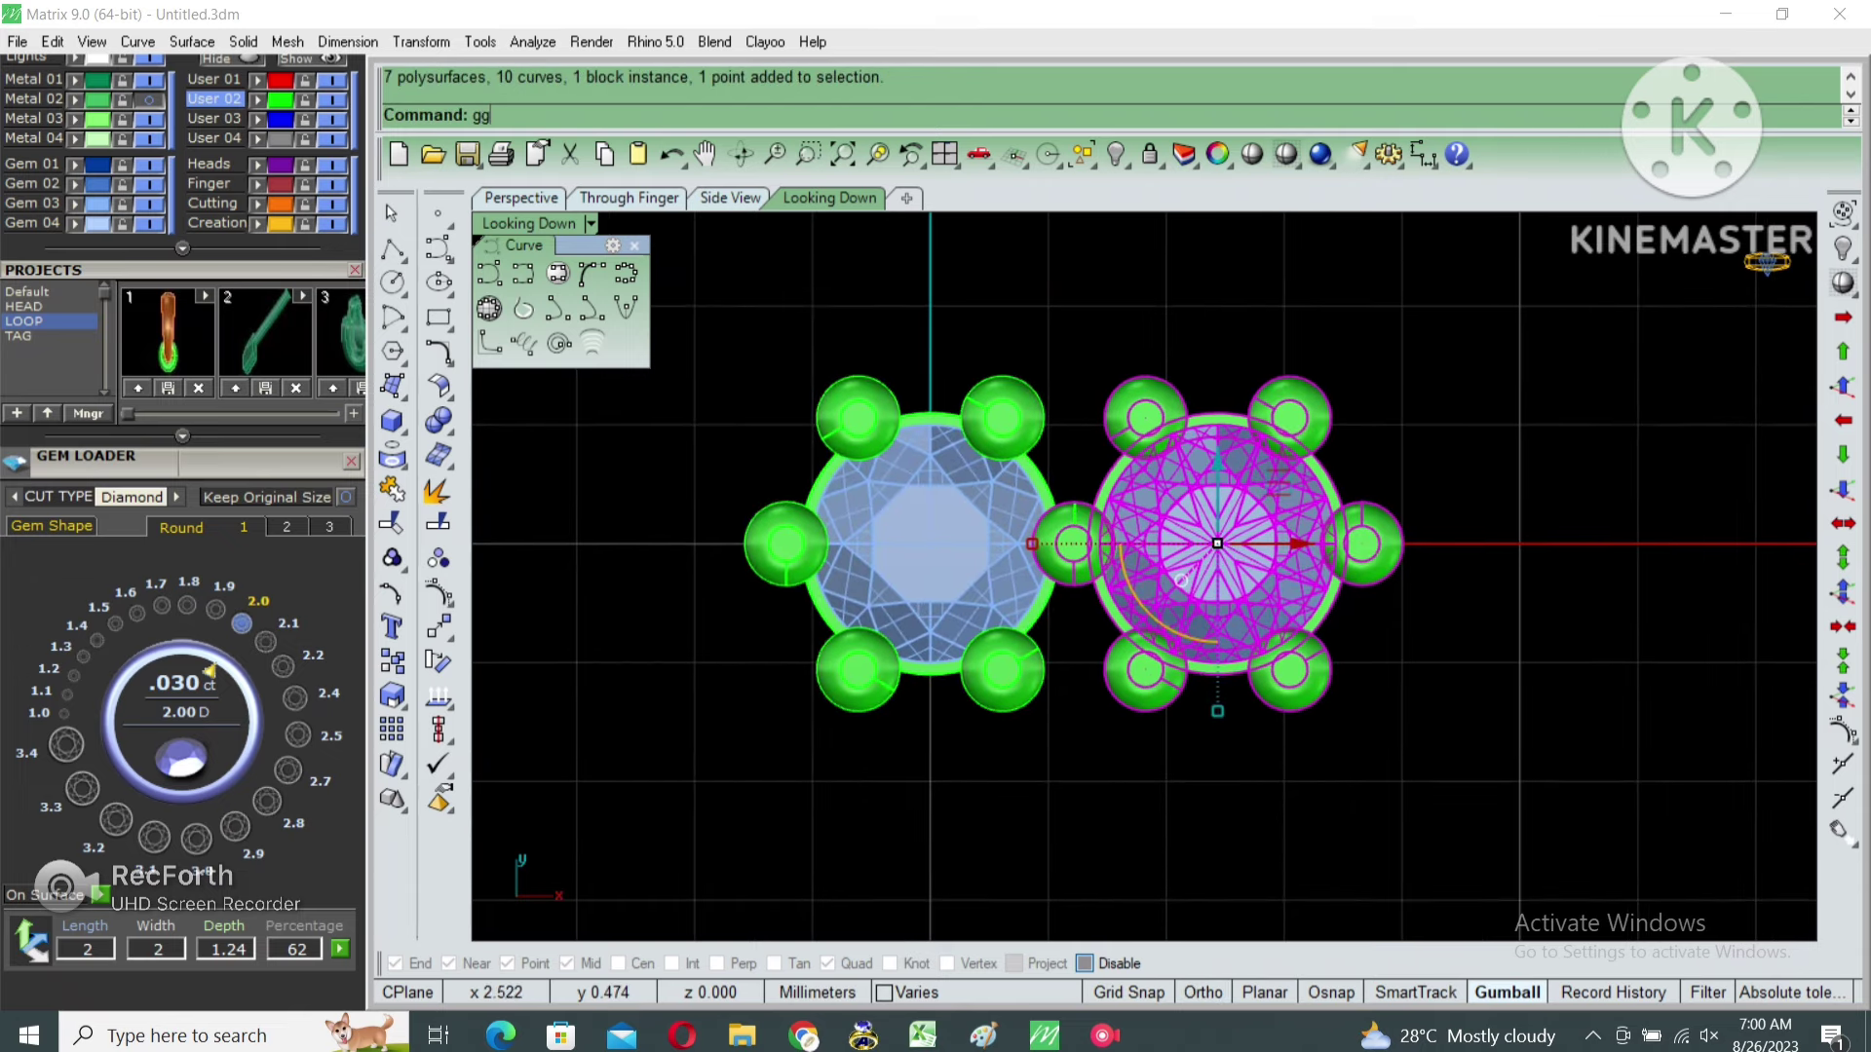
{"action": "key", "text": "Return"}
{"action": "left_click", "coordinate": [1150, 409]}
{"action": "left_click", "coordinate": [1295, 415], "text": "shift"}
{"action": "key", "text": "Delete"}
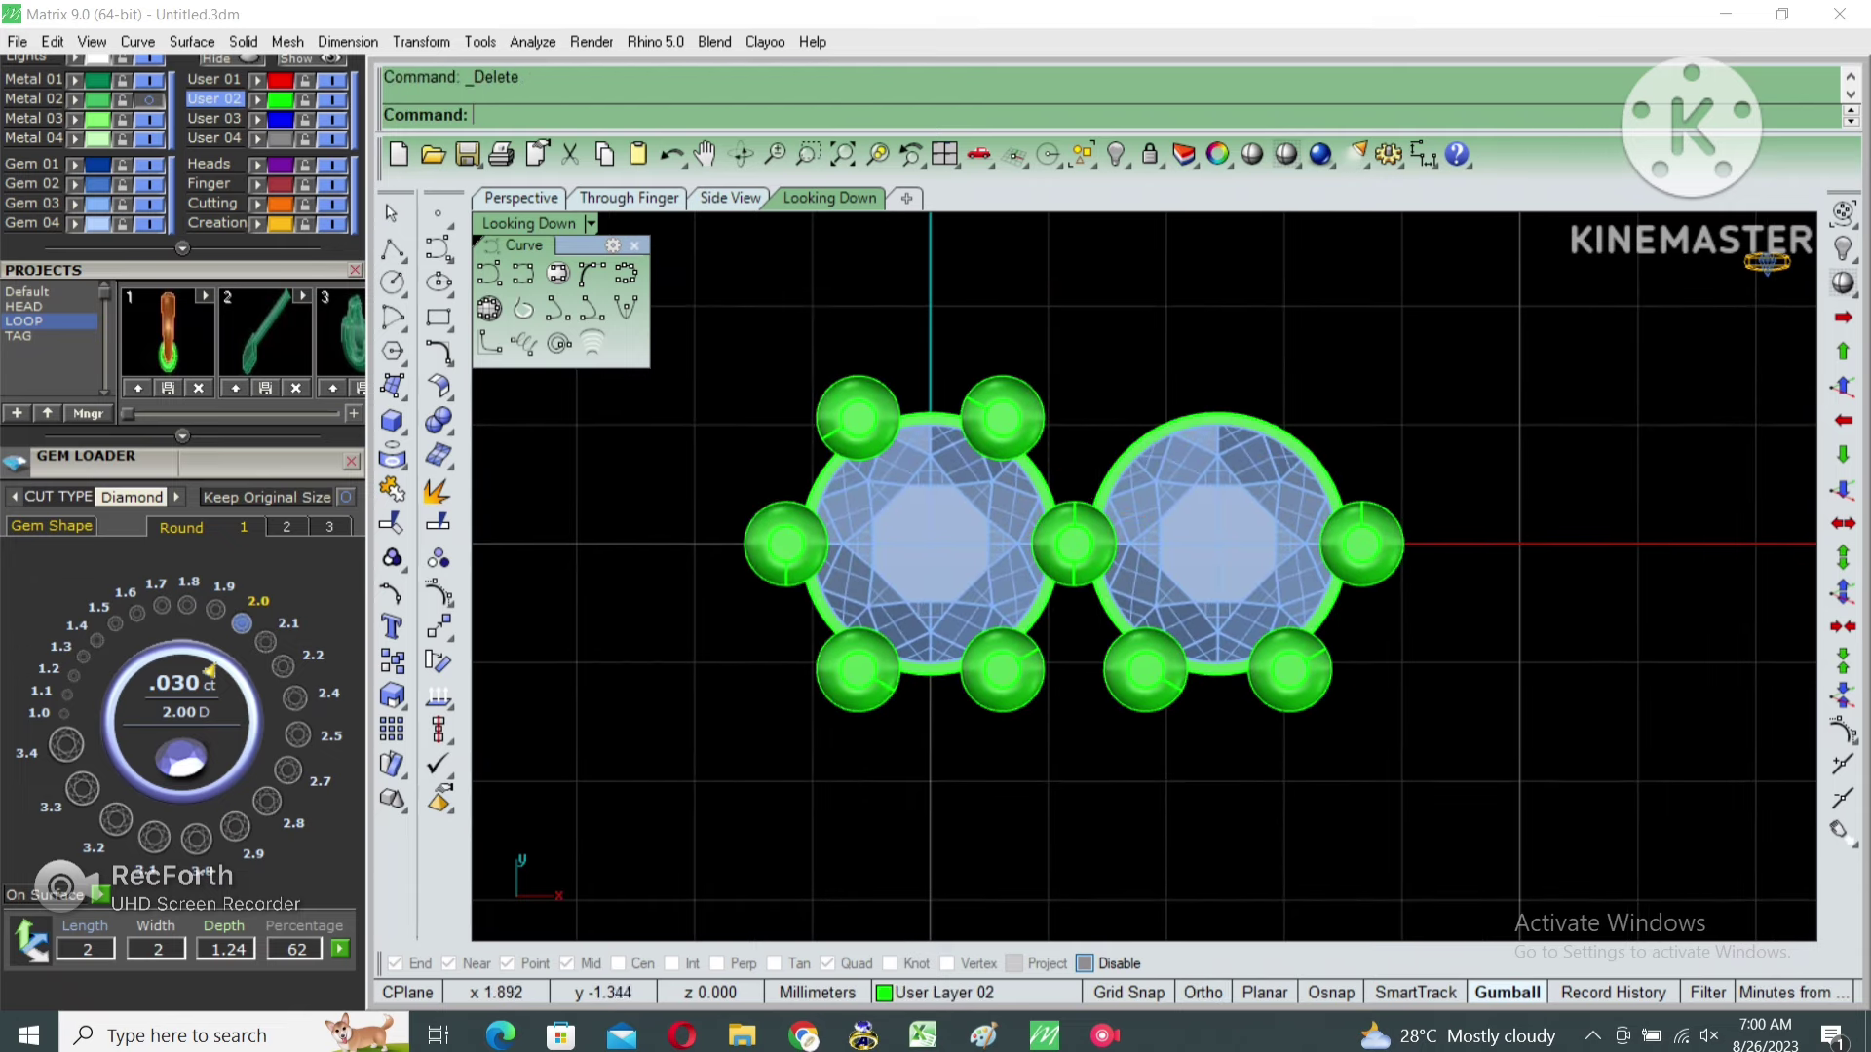
{"action": "left_click", "coordinate": [1145, 669]}
{"action": "left_click", "coordinate": [1289, 669], "text": "shift"}
{"action": "key", "text": "Delete"}
{"action": "scroll", "coordinate": [1068, 684], "scroll_direction": "down", "scroll_amount": 3}
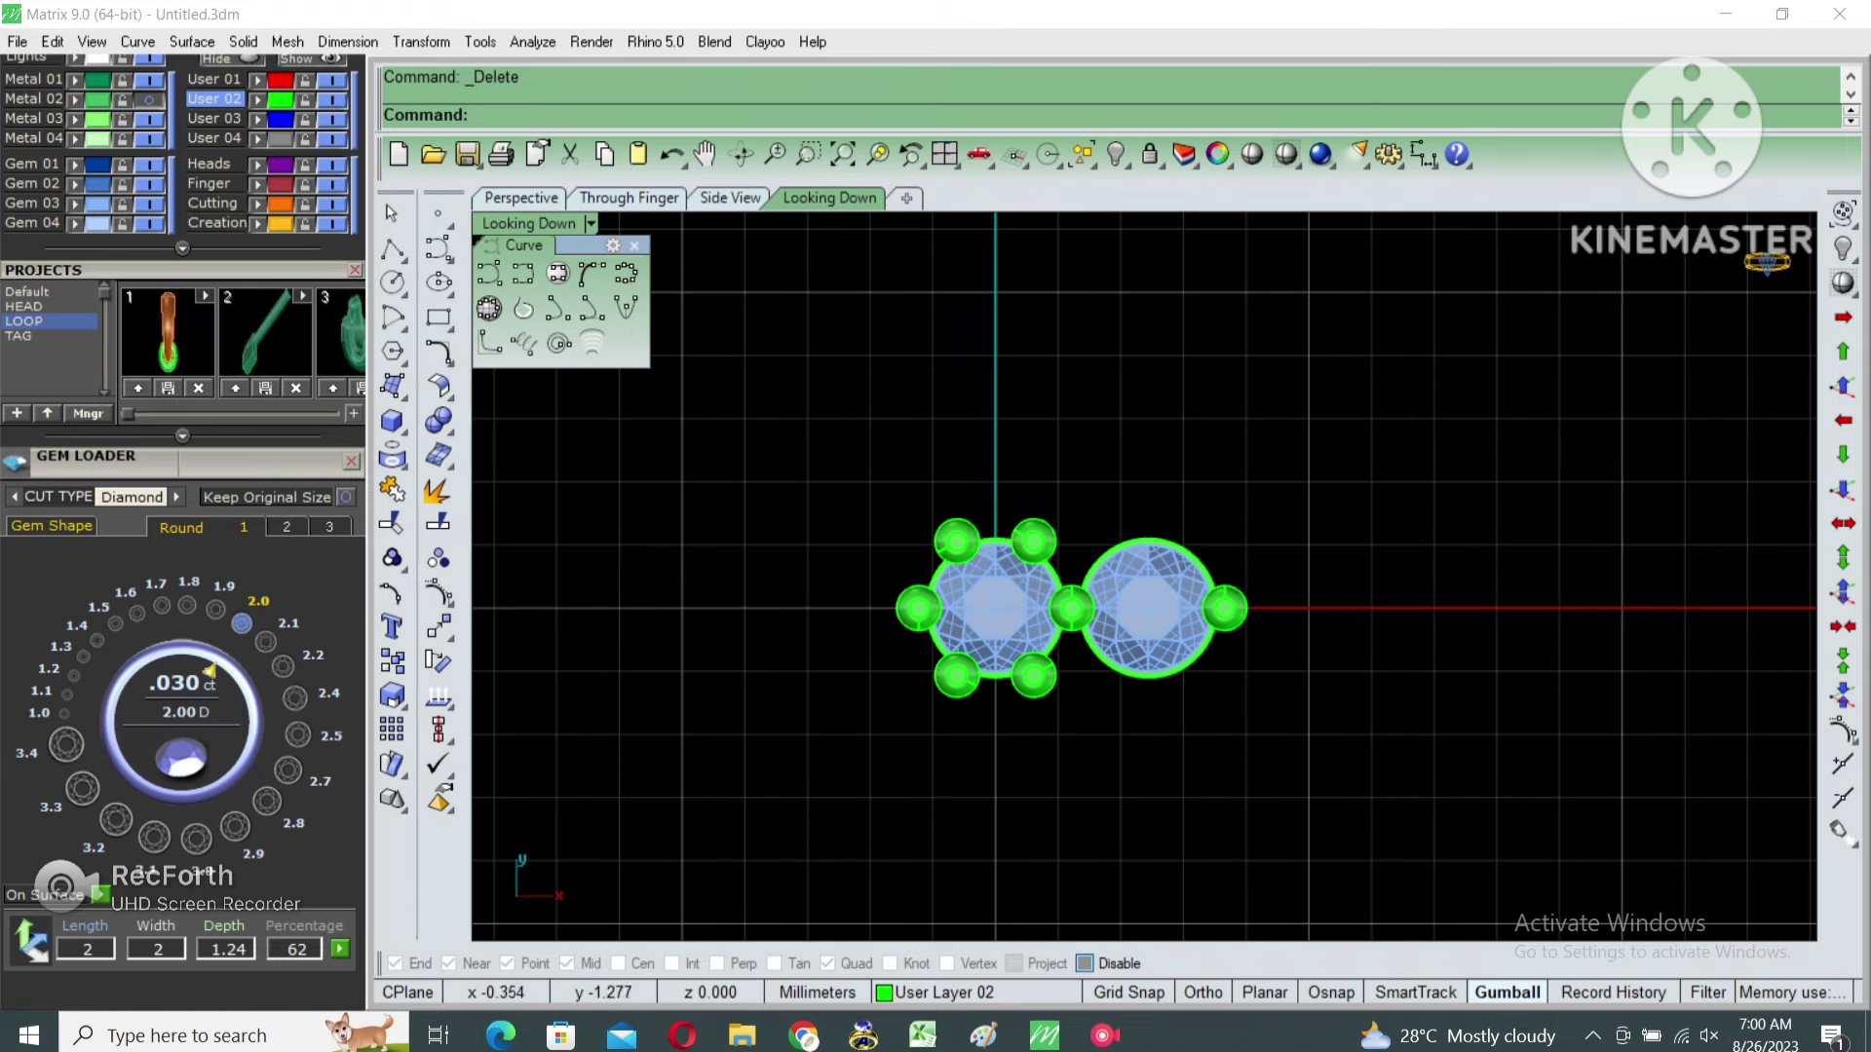
Delete the left setting's extra prongs, restoring it after an accidental deletion.
{"action": "left_click", "coordinate": [972, 694]}
{"action": "key", "text": "Delete"}
{"action": "key", "text": "ctrl+z"}
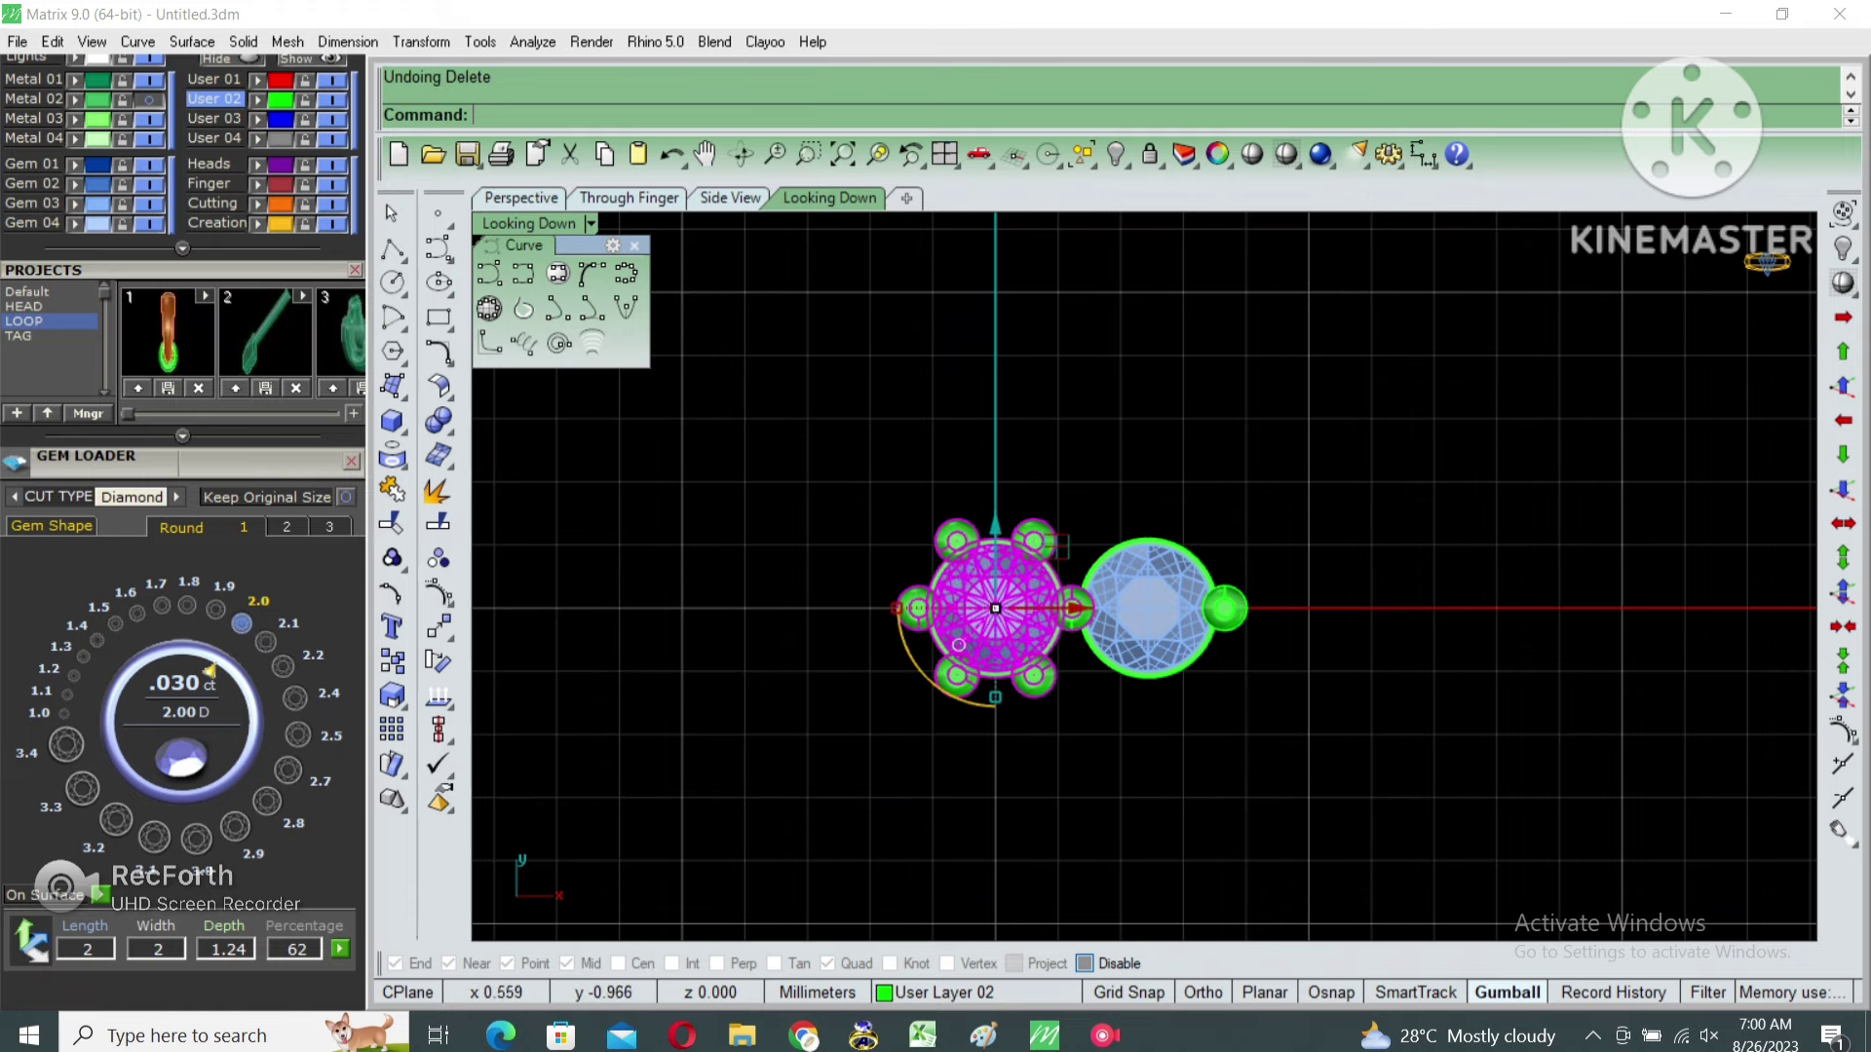
{"action": "type", "text": "g"}
{"action": "key", "text": "Return"}
{"action": "scroll", "coordinate": [976, 596], "scroll_direction": "up", "scroll_amount": 2}
{"action": "left_click", "coordinate": [1053, 626]}
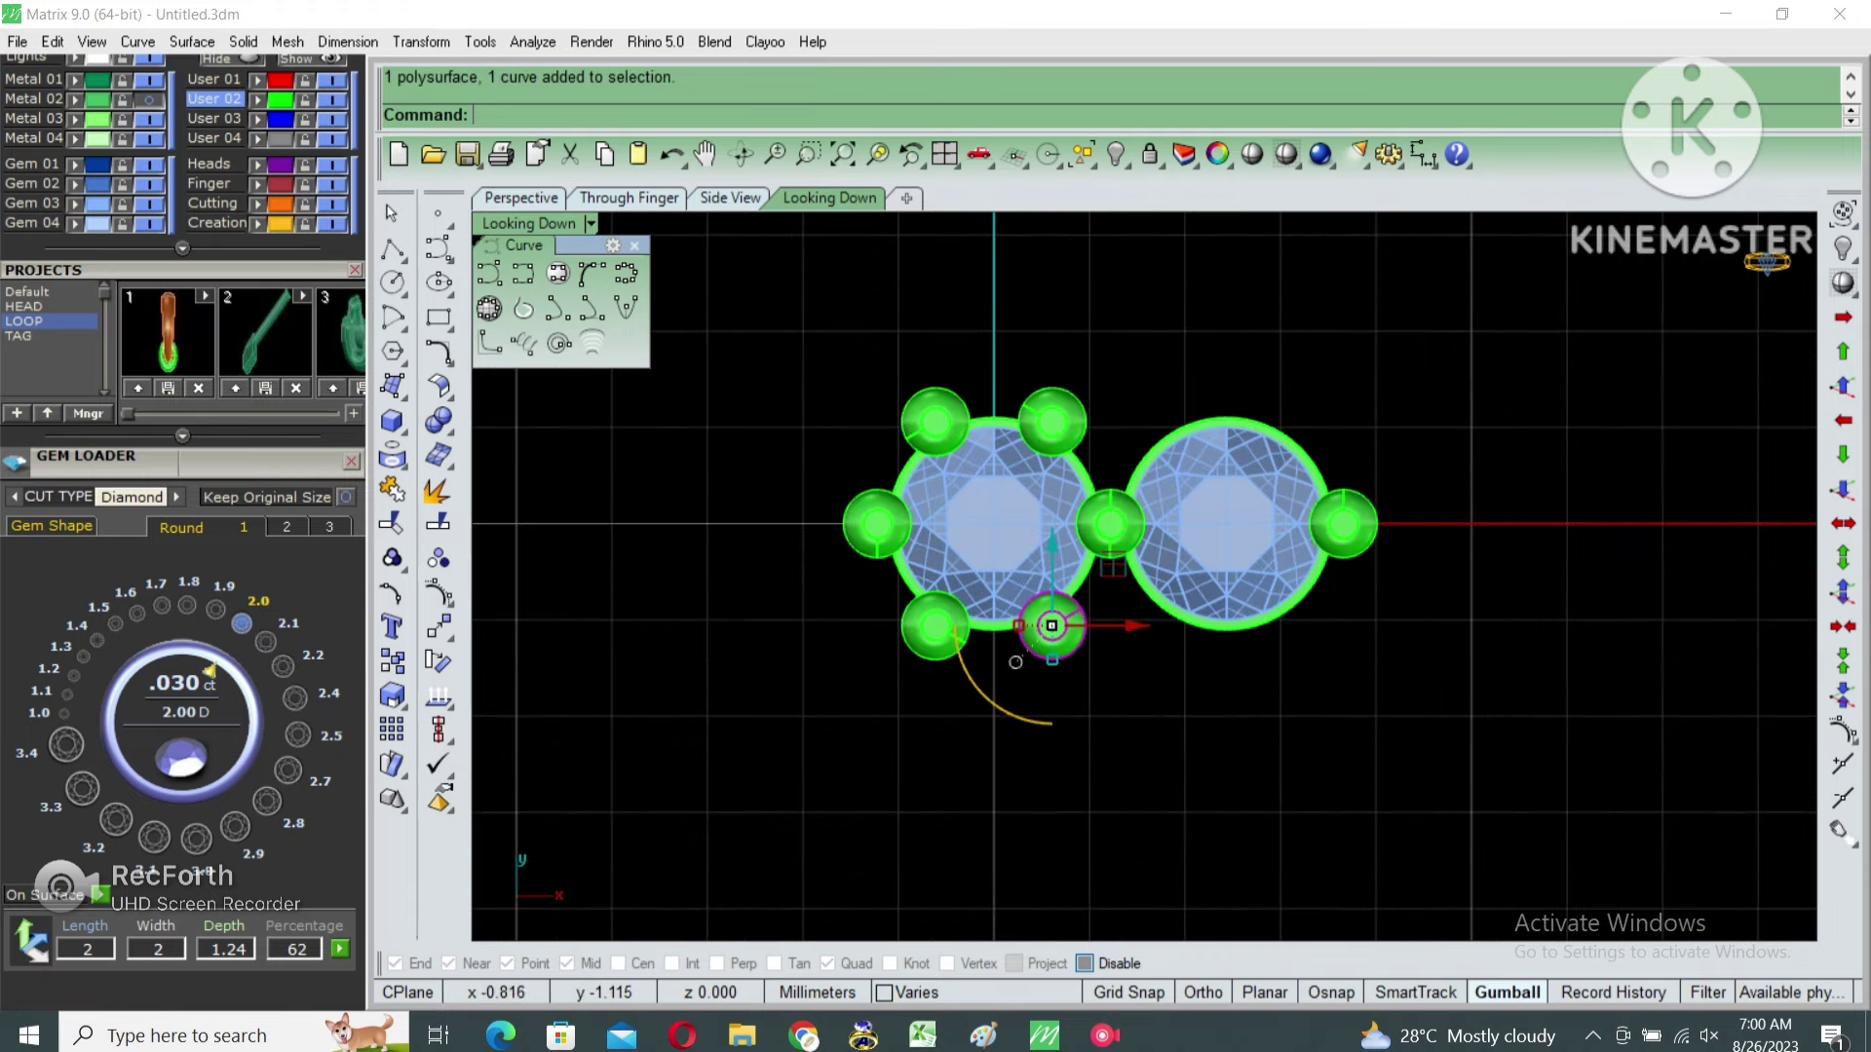
{"action": "key", "text": "Delete"}
{"action": "left_click", "coordinate": [877, 523]}
{"action": "key", "text": "Delete"}
{"action": "left_click", "coordinate": [936, 421]}
{"action": "key", "text": "Delete"}
{"action": "left_click", "coordinate": [1052, 421]}
{"action": "key", "text": "Delete"}
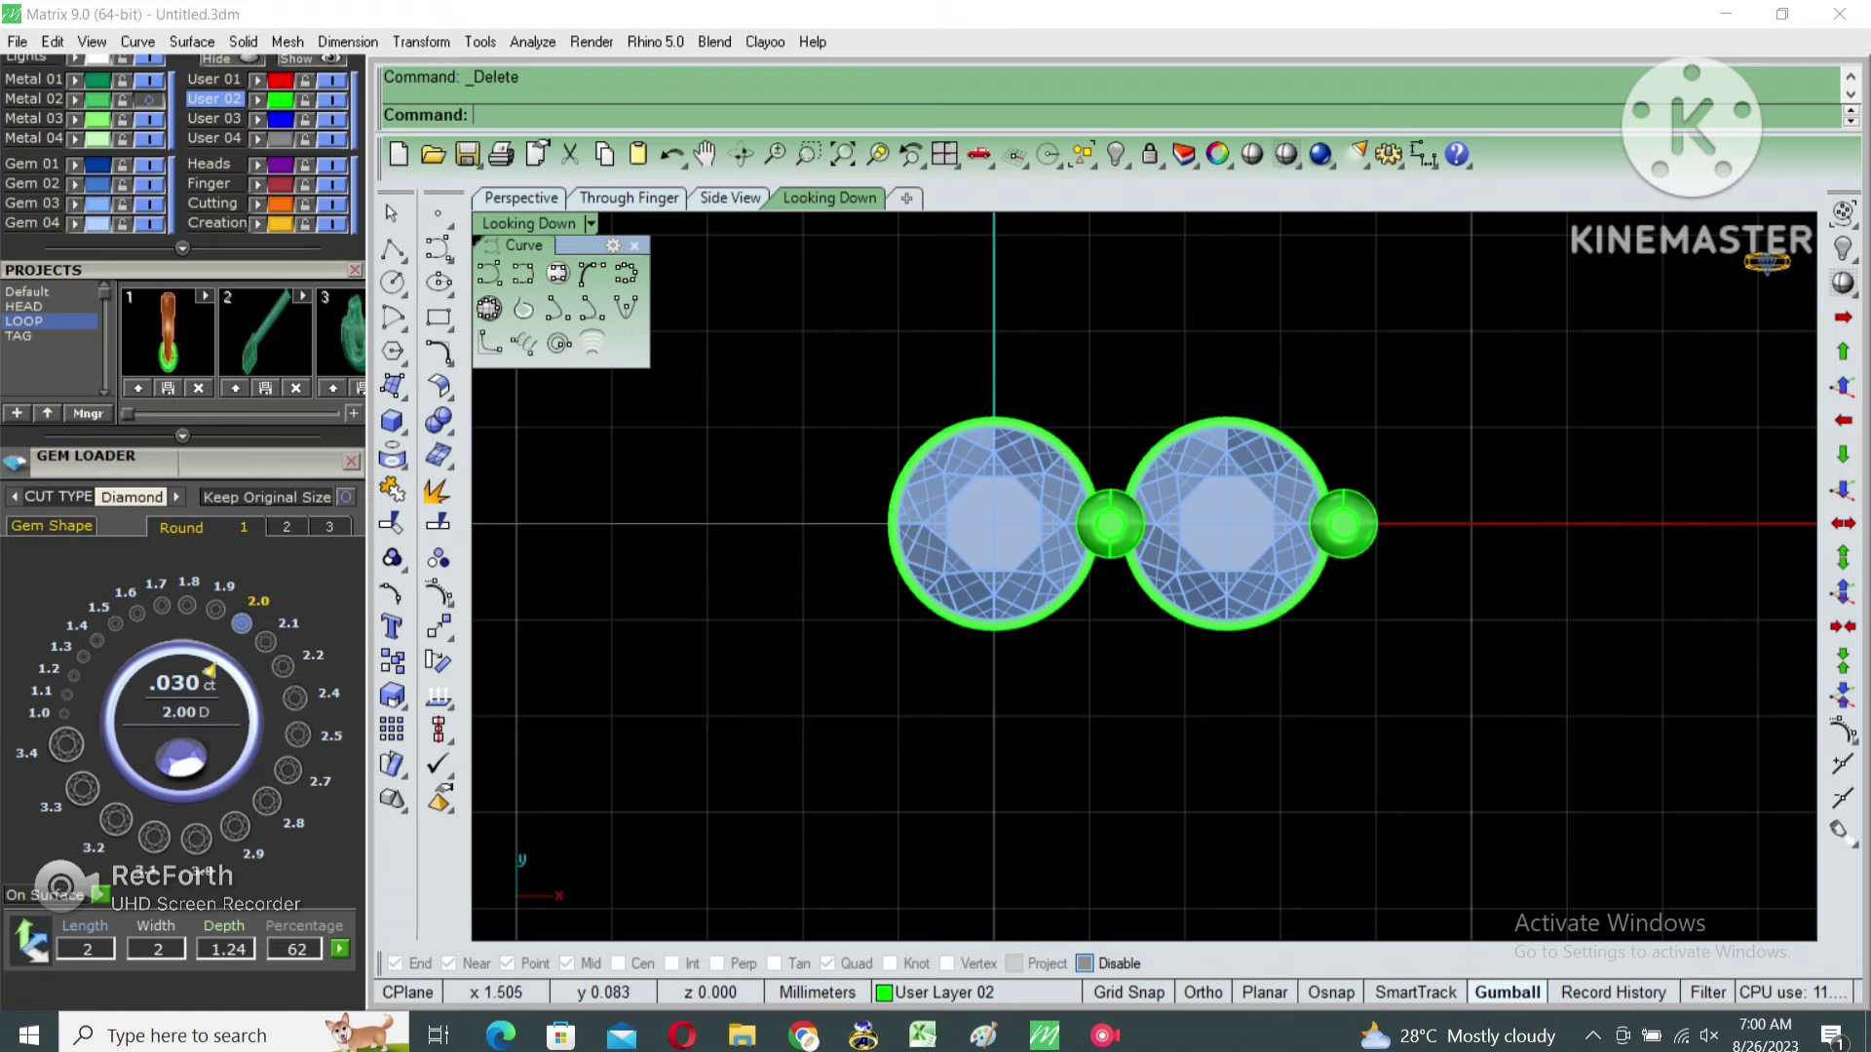
Rotate the right gem setting 90° about the left gem to sit above it.
{"action": "left_click", "coordinate": [1190, 559]}
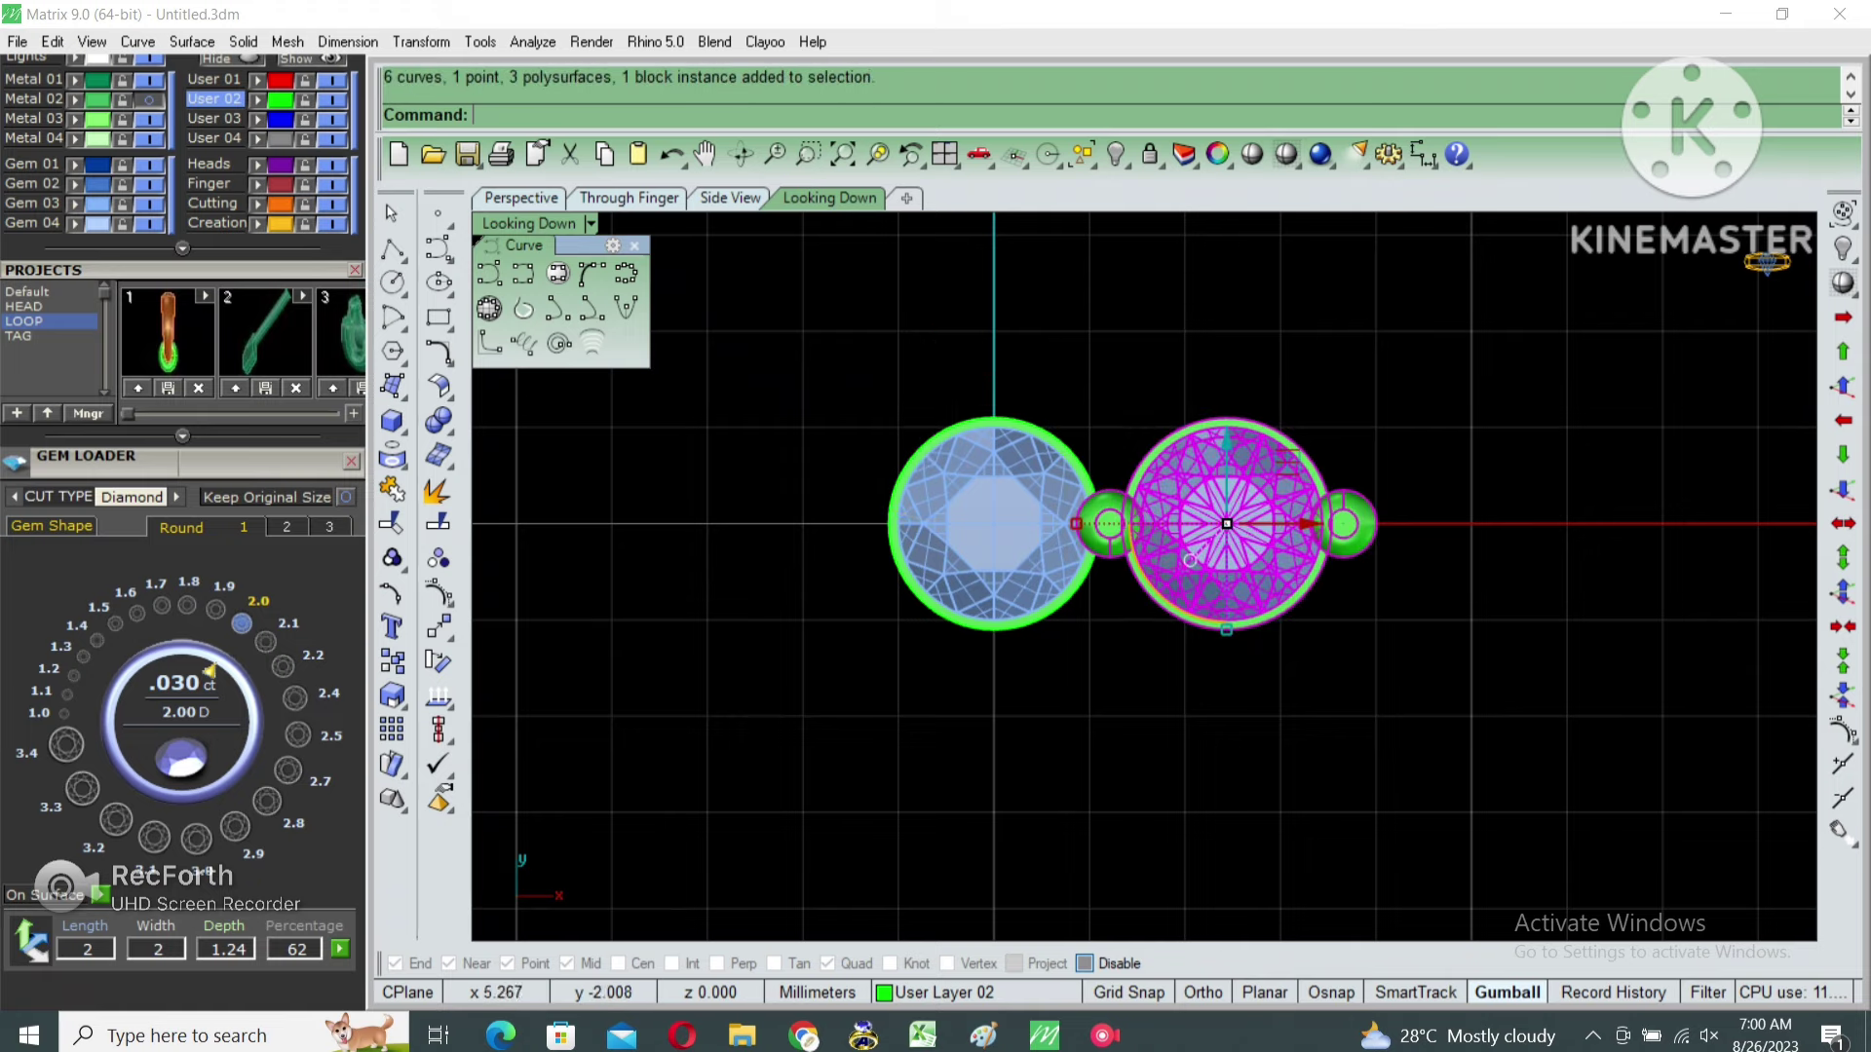
{"action": "type", "text": "rotate"}
{"action": "key", "text": "Return"}
{"action": "left_click", "coordinate": [994, 524]}
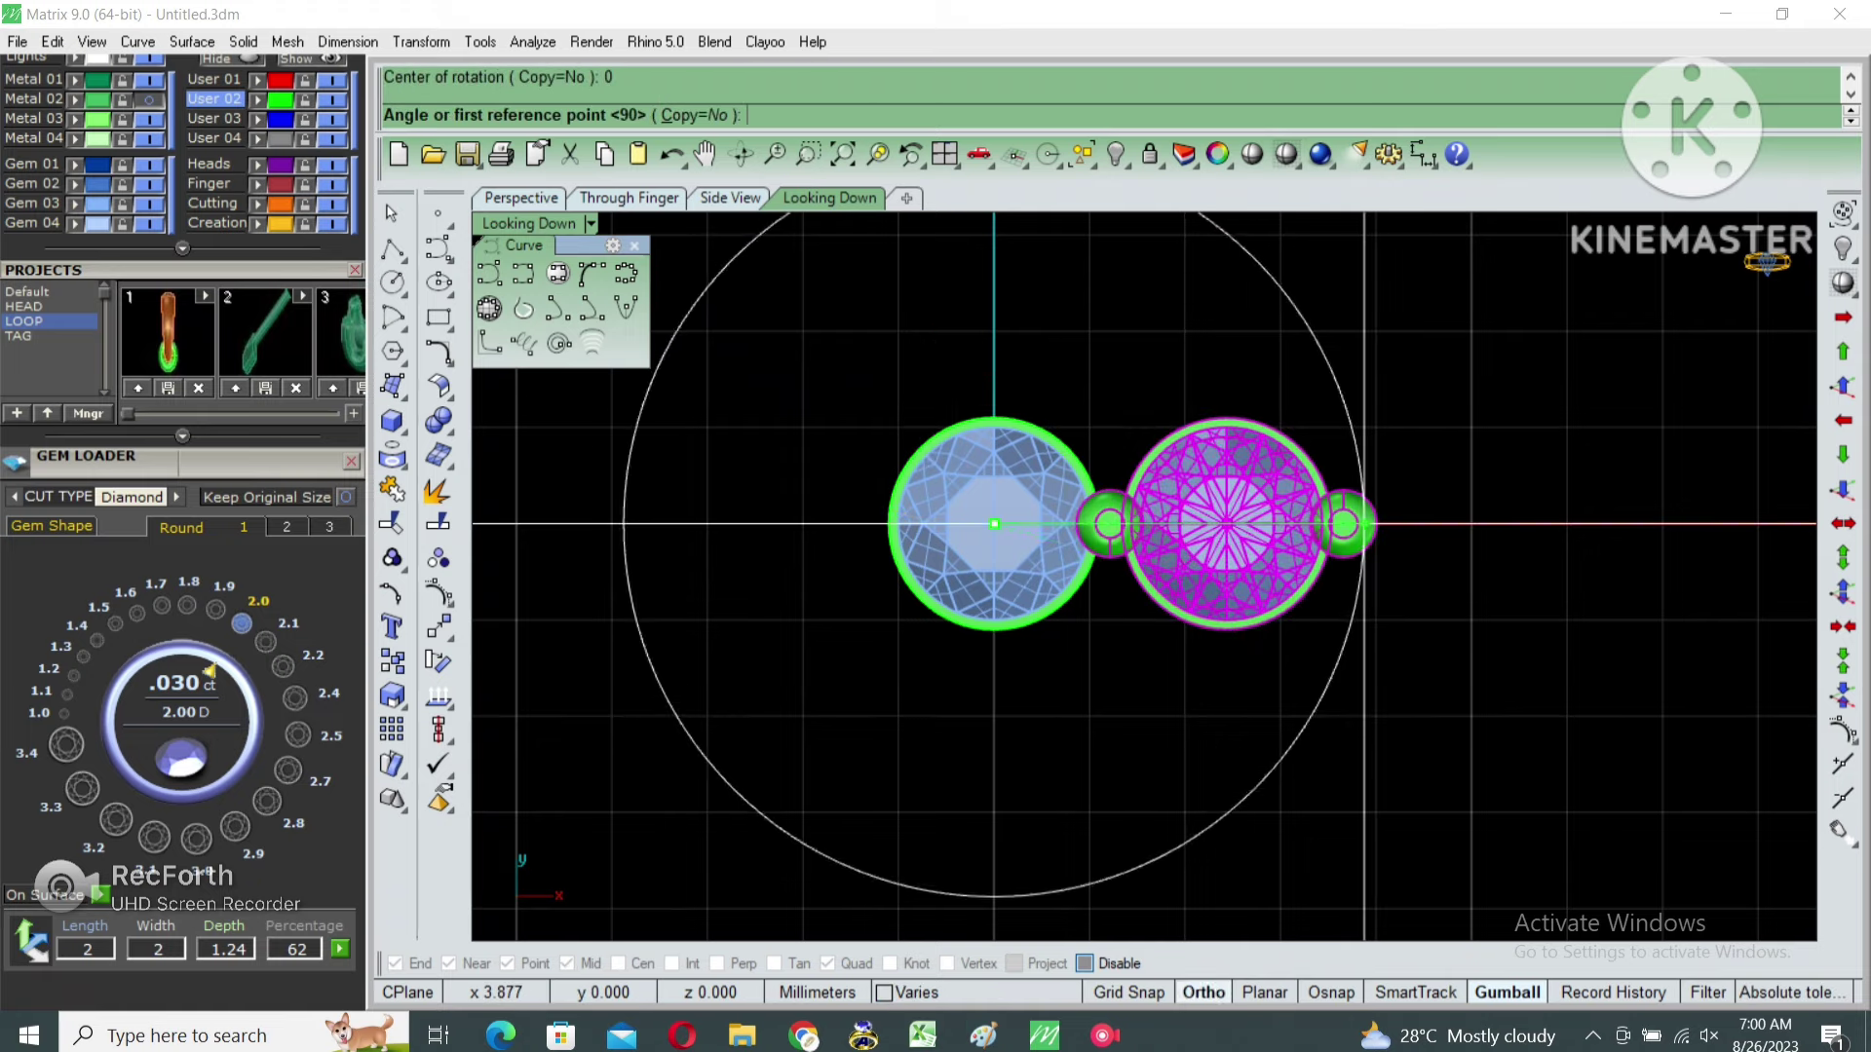
{"action": "left_click", "coordinate": [1364, 523]}
{"action": "left_click", "coordinate": [993, 407]}
{"action": "scroll", "coordinate": [1010, 491], "scroll_direction": "down", "scroll_amount": 3}
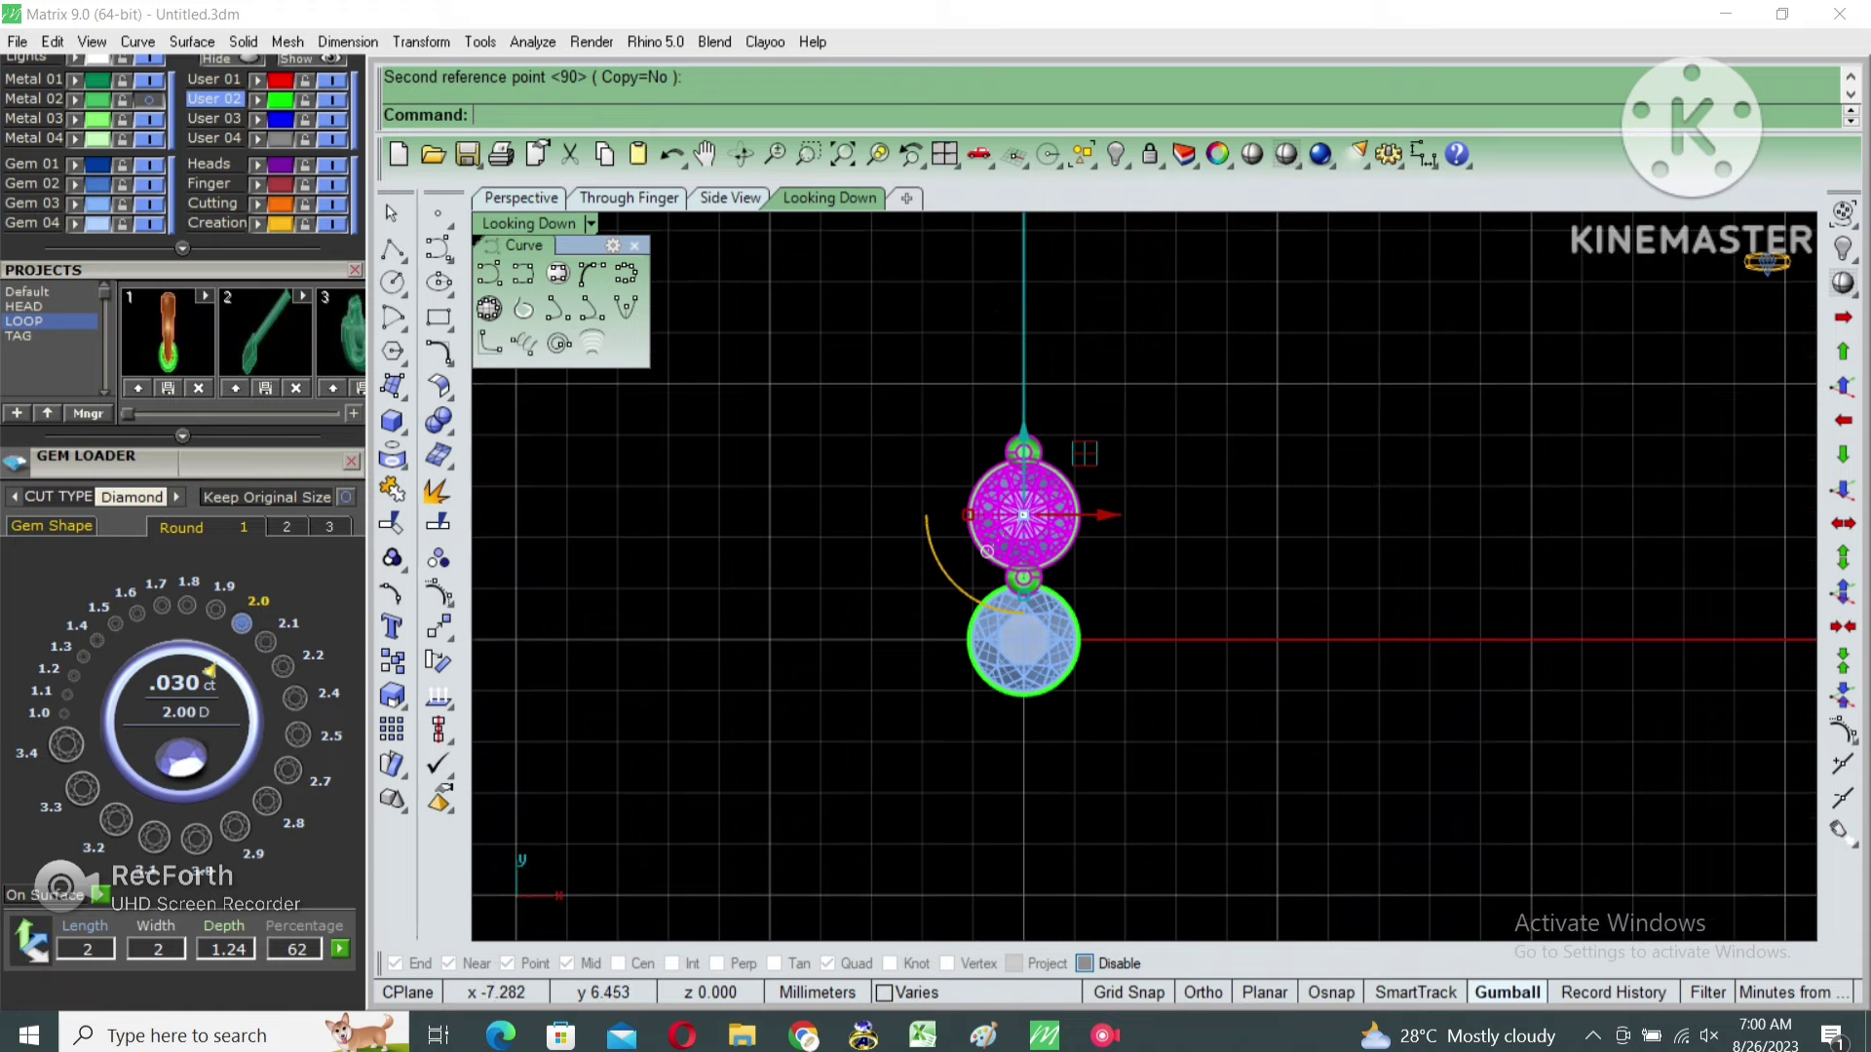
In the maximized shaded side view, lower the rotated gem and its prongs.
{"action": "double_click", "coordinate": [1186, 587]}
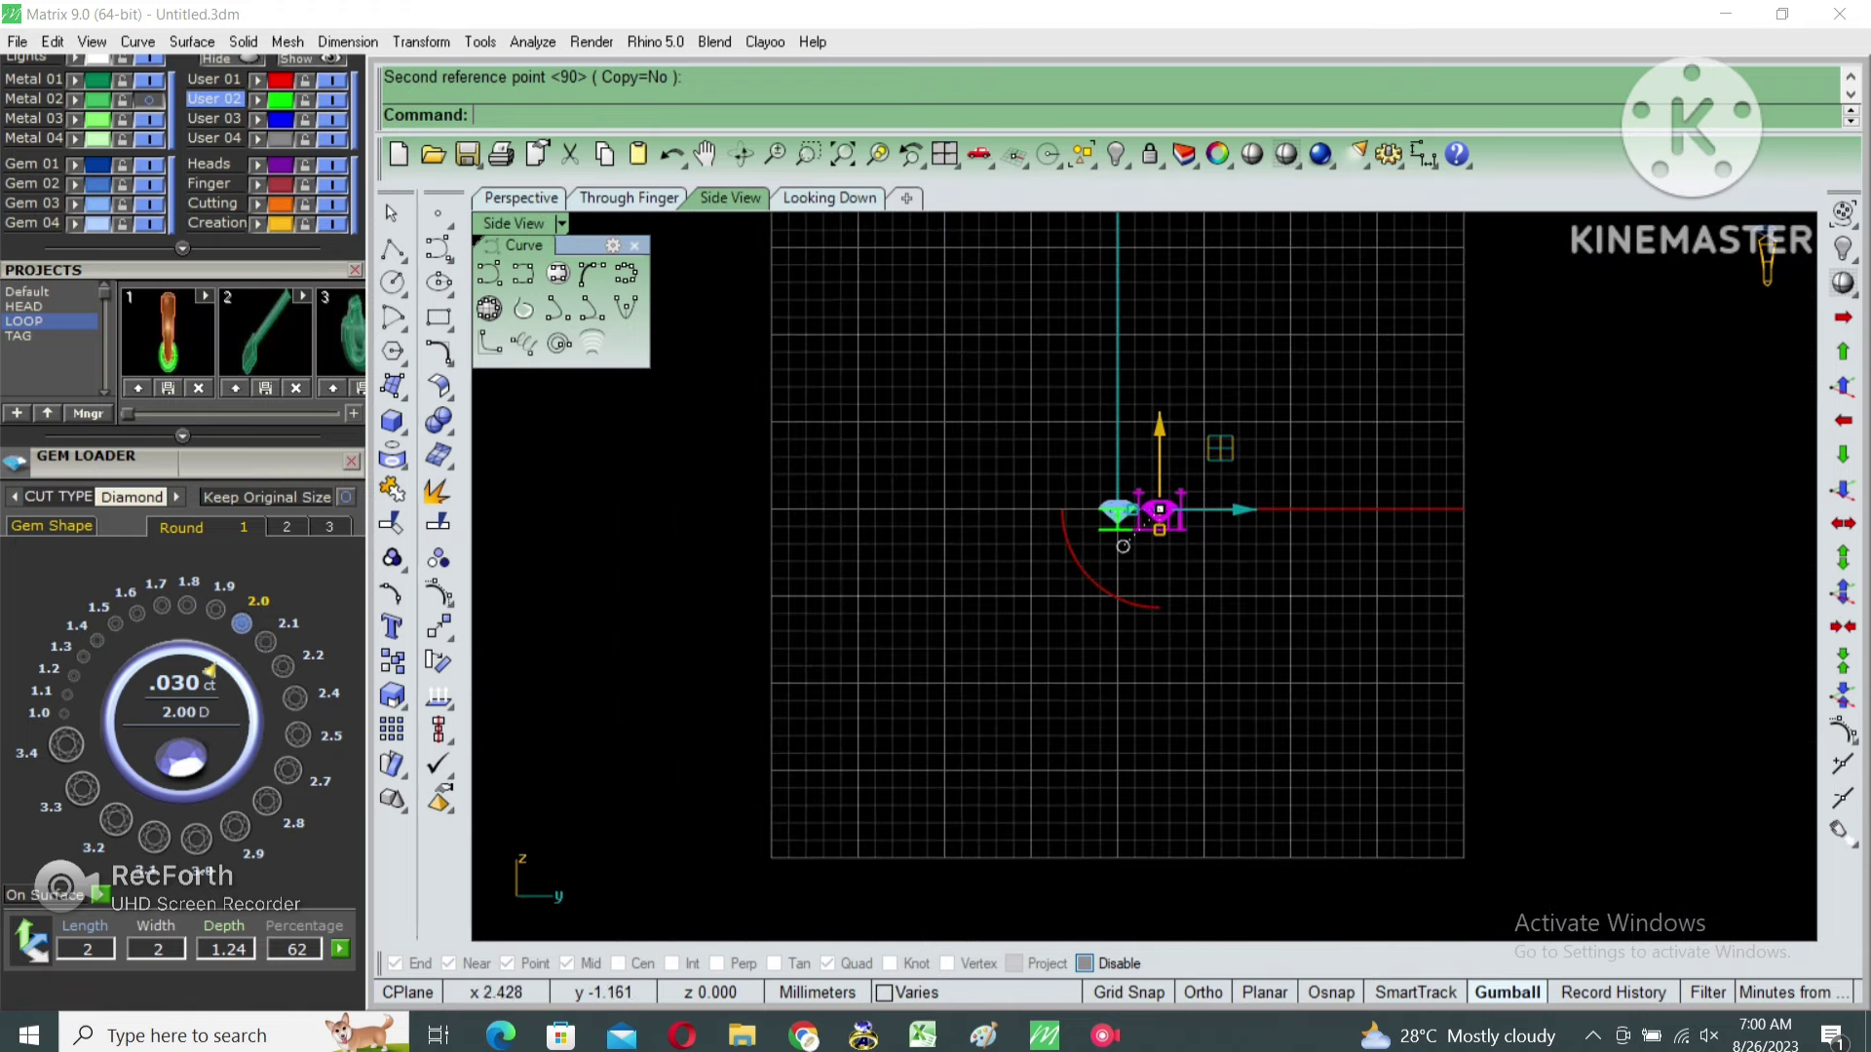
{"action": "left_click", "coordinate": [1286, 154]}
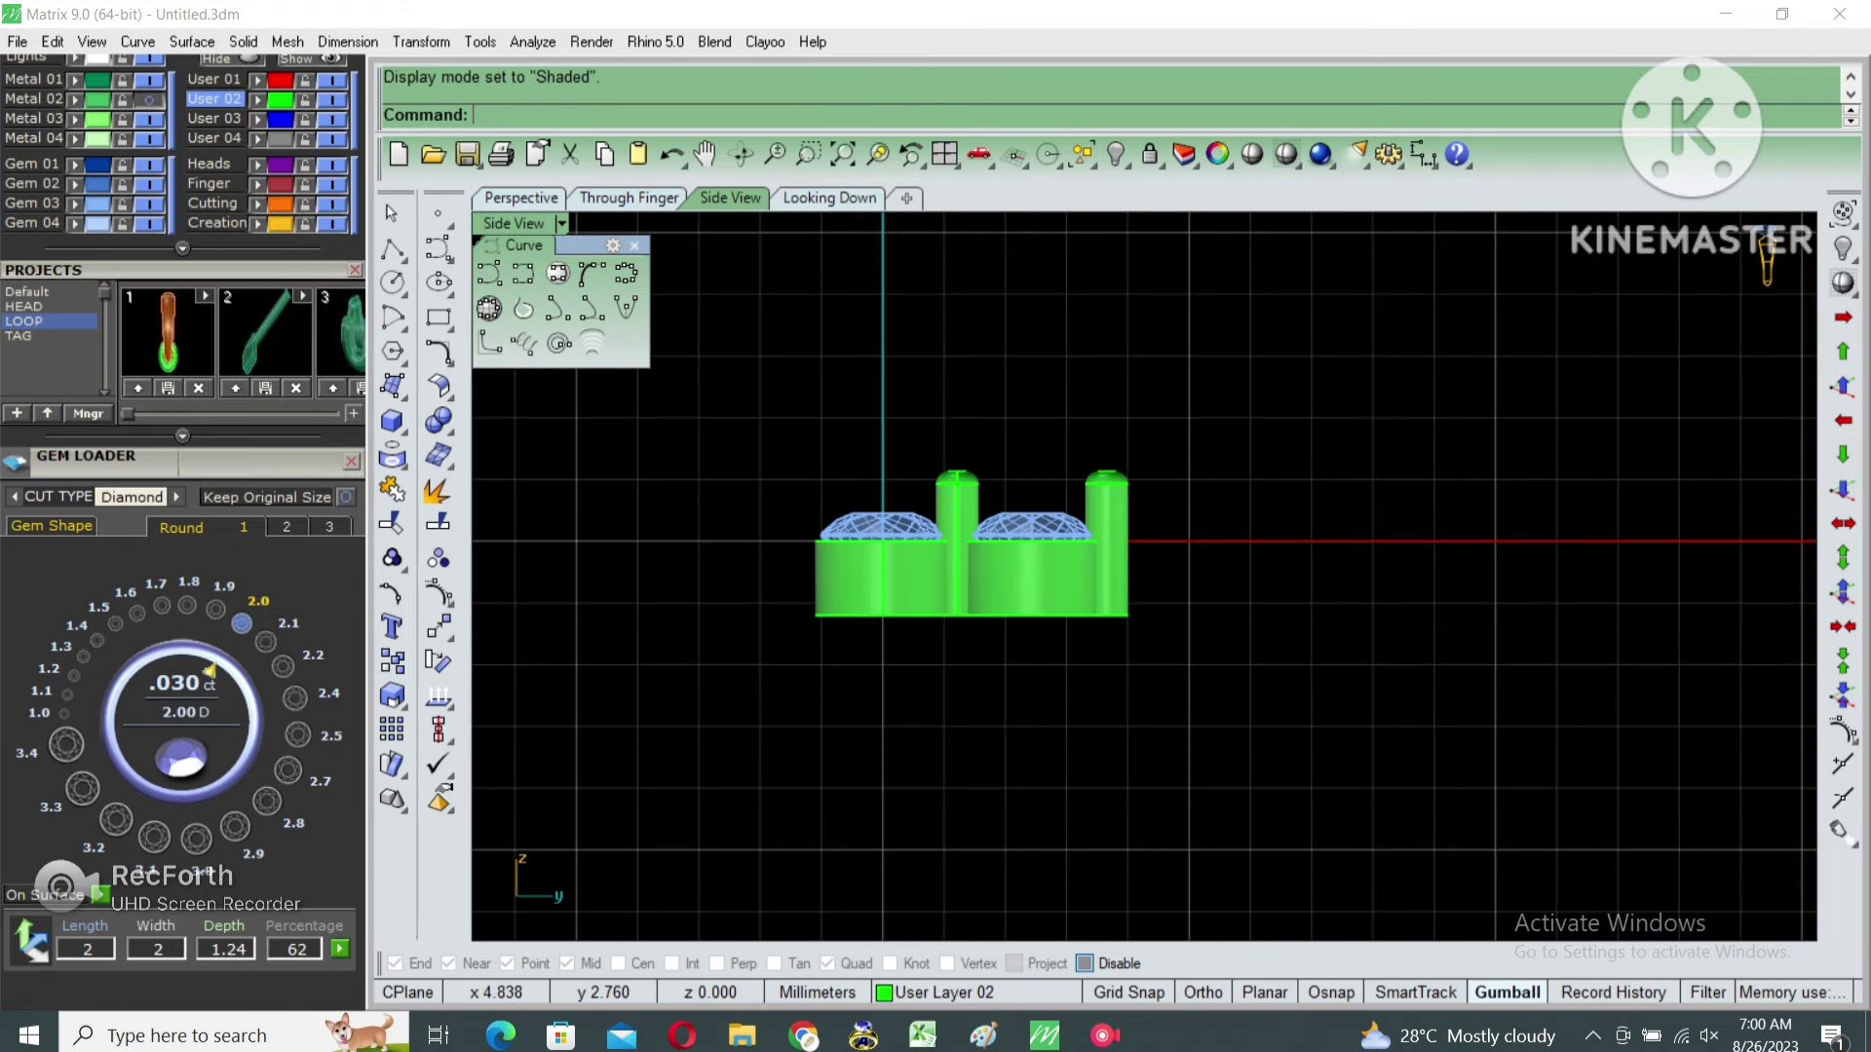
{"action": "left_click_drag", "start_coordinate": [1179, 645], "coordinate": [1032, 370]}
{"action": "scroll", "coordinate": [966, 618], "scroll_direction": "up", "scroll_amount": 2}
{"action": "left_click_drag", "start_coordinate": [1088, 428], "coordinate": [1088, 485]}
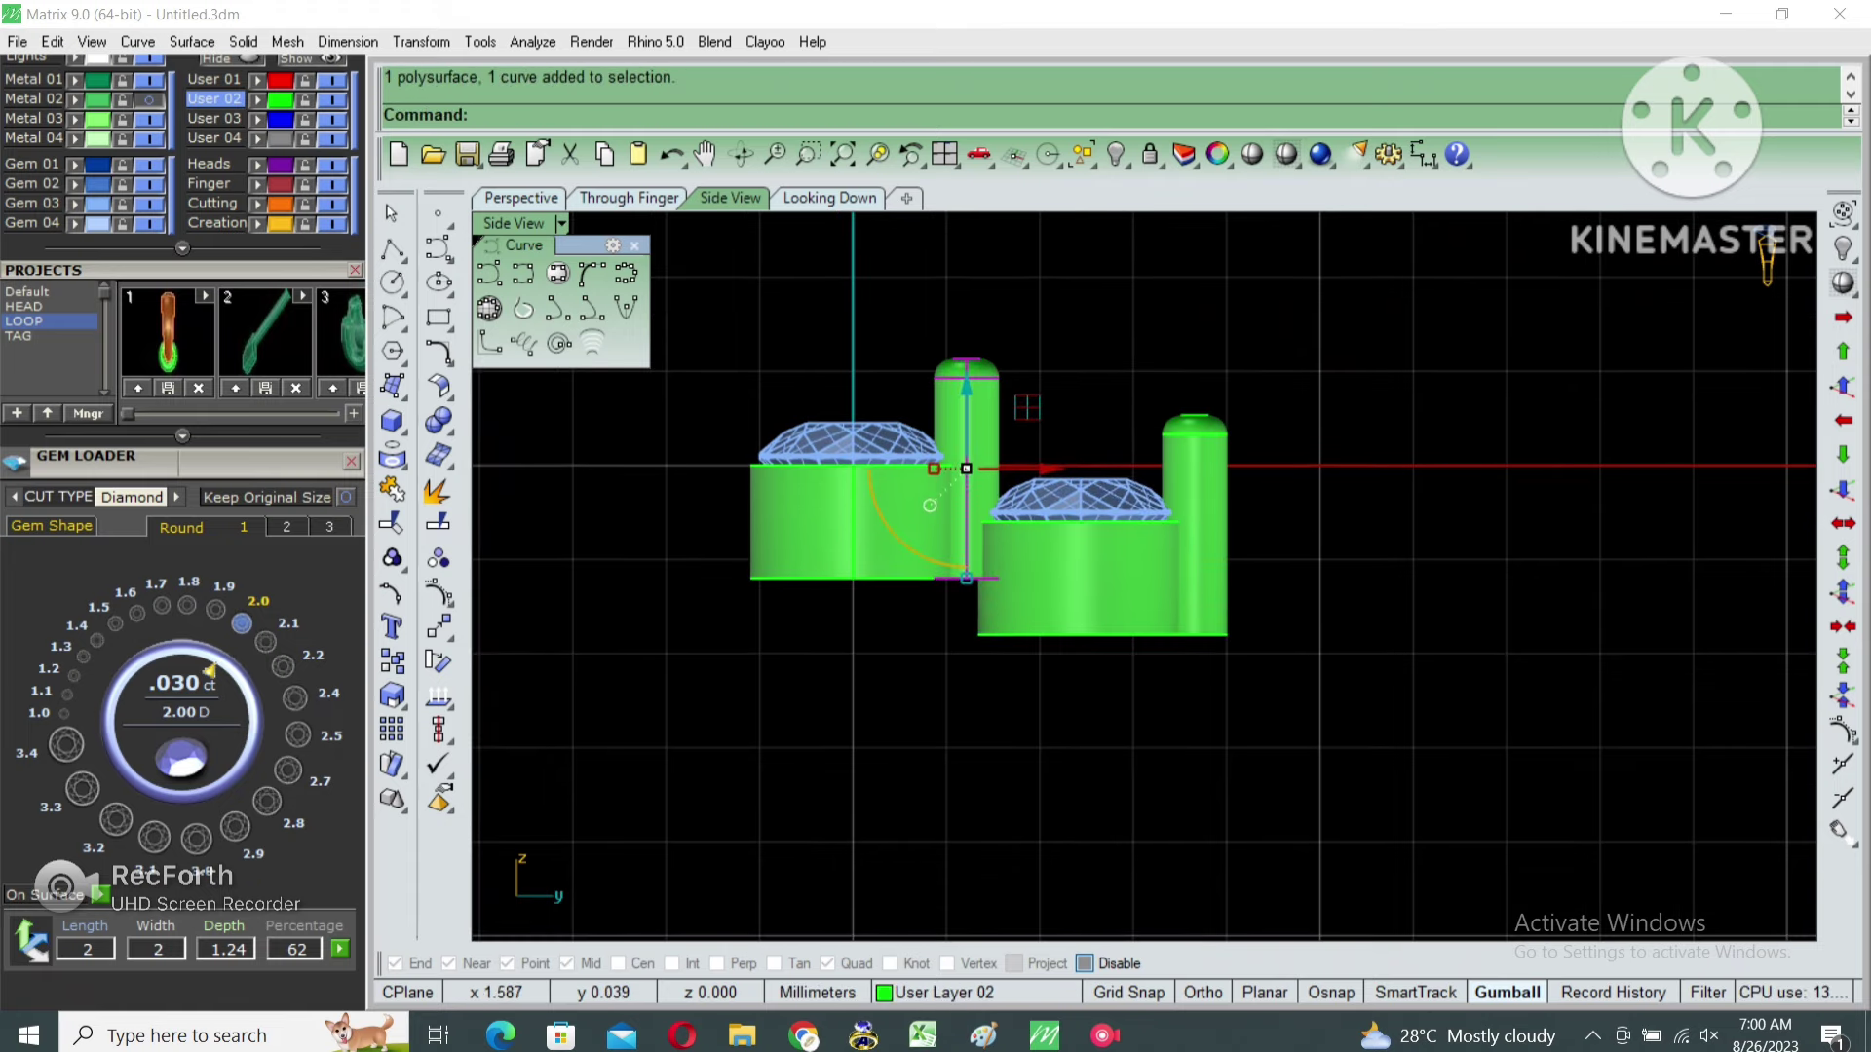
Stretch the shared prong down to reach the lowered setting.
{"action": "type", "text": "stretch"}
{"action": "key", "text": "Return"}
{"action": "scroll", "coordinate": [950, 555], "scroll_direction": "up", "scroll_amount": 3}
{"action": "left_click", "coordinate": [975, 484]}
{"action": "left_click", "coordinate": [975, 588]}
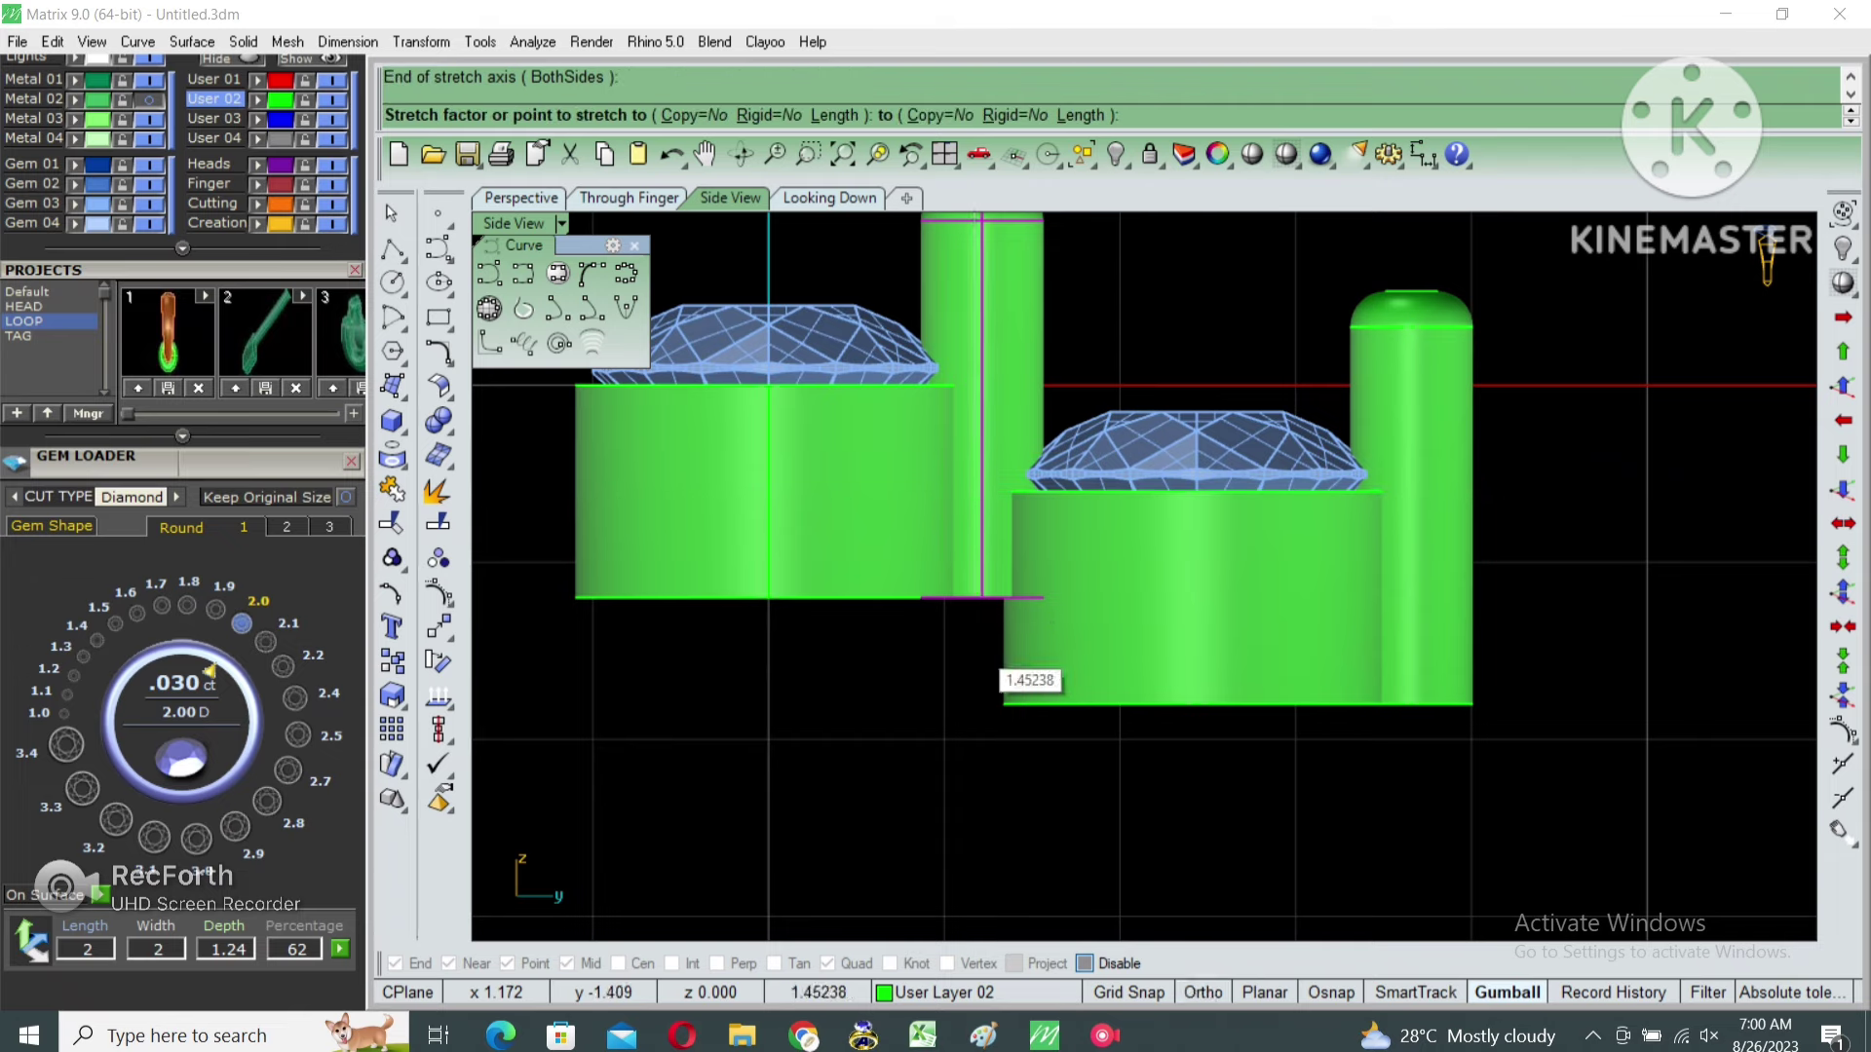
{"action": "left_click", "coordinate": [976, 703]}
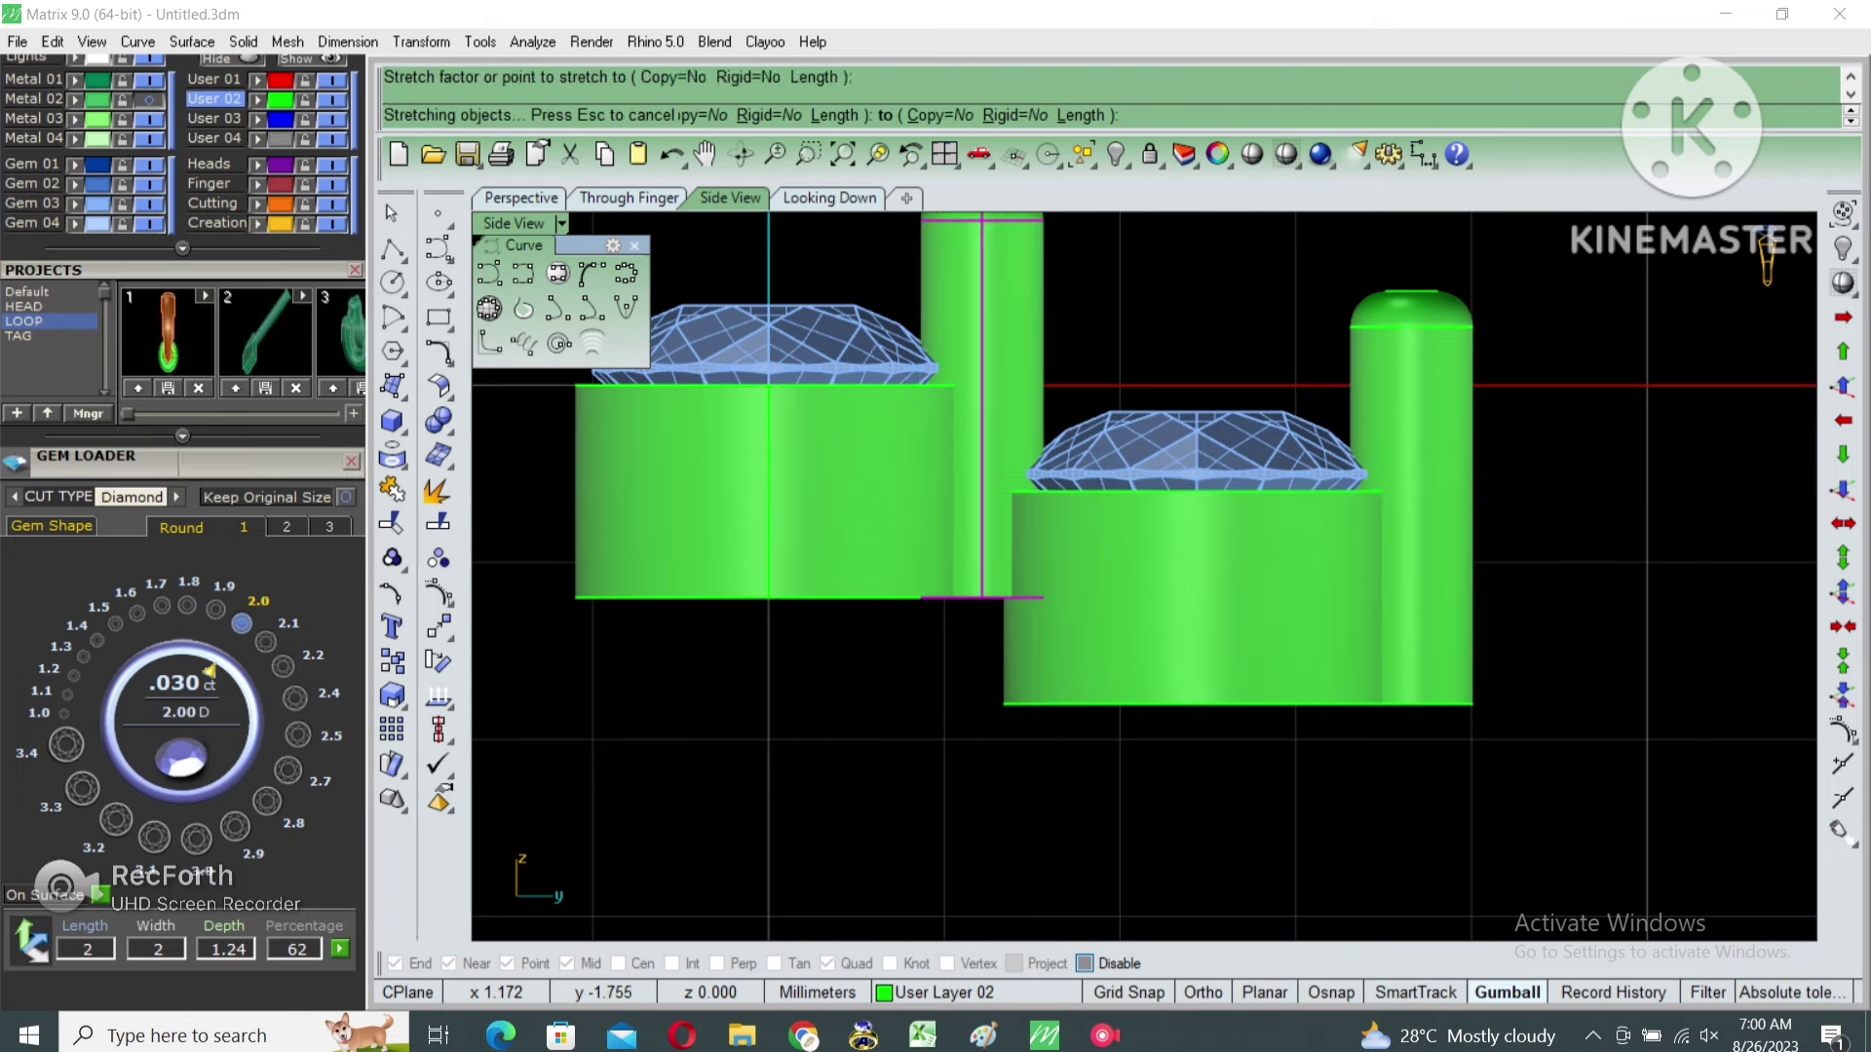
{"action": "scroll", "coordinate": [1173, 587], "scroll_direction": "down", "scroll_amount": 5}
Rotate the diamond and its right prong to tilt them outward.
{"action": "left_click", "coordinate": [1182, 546]}
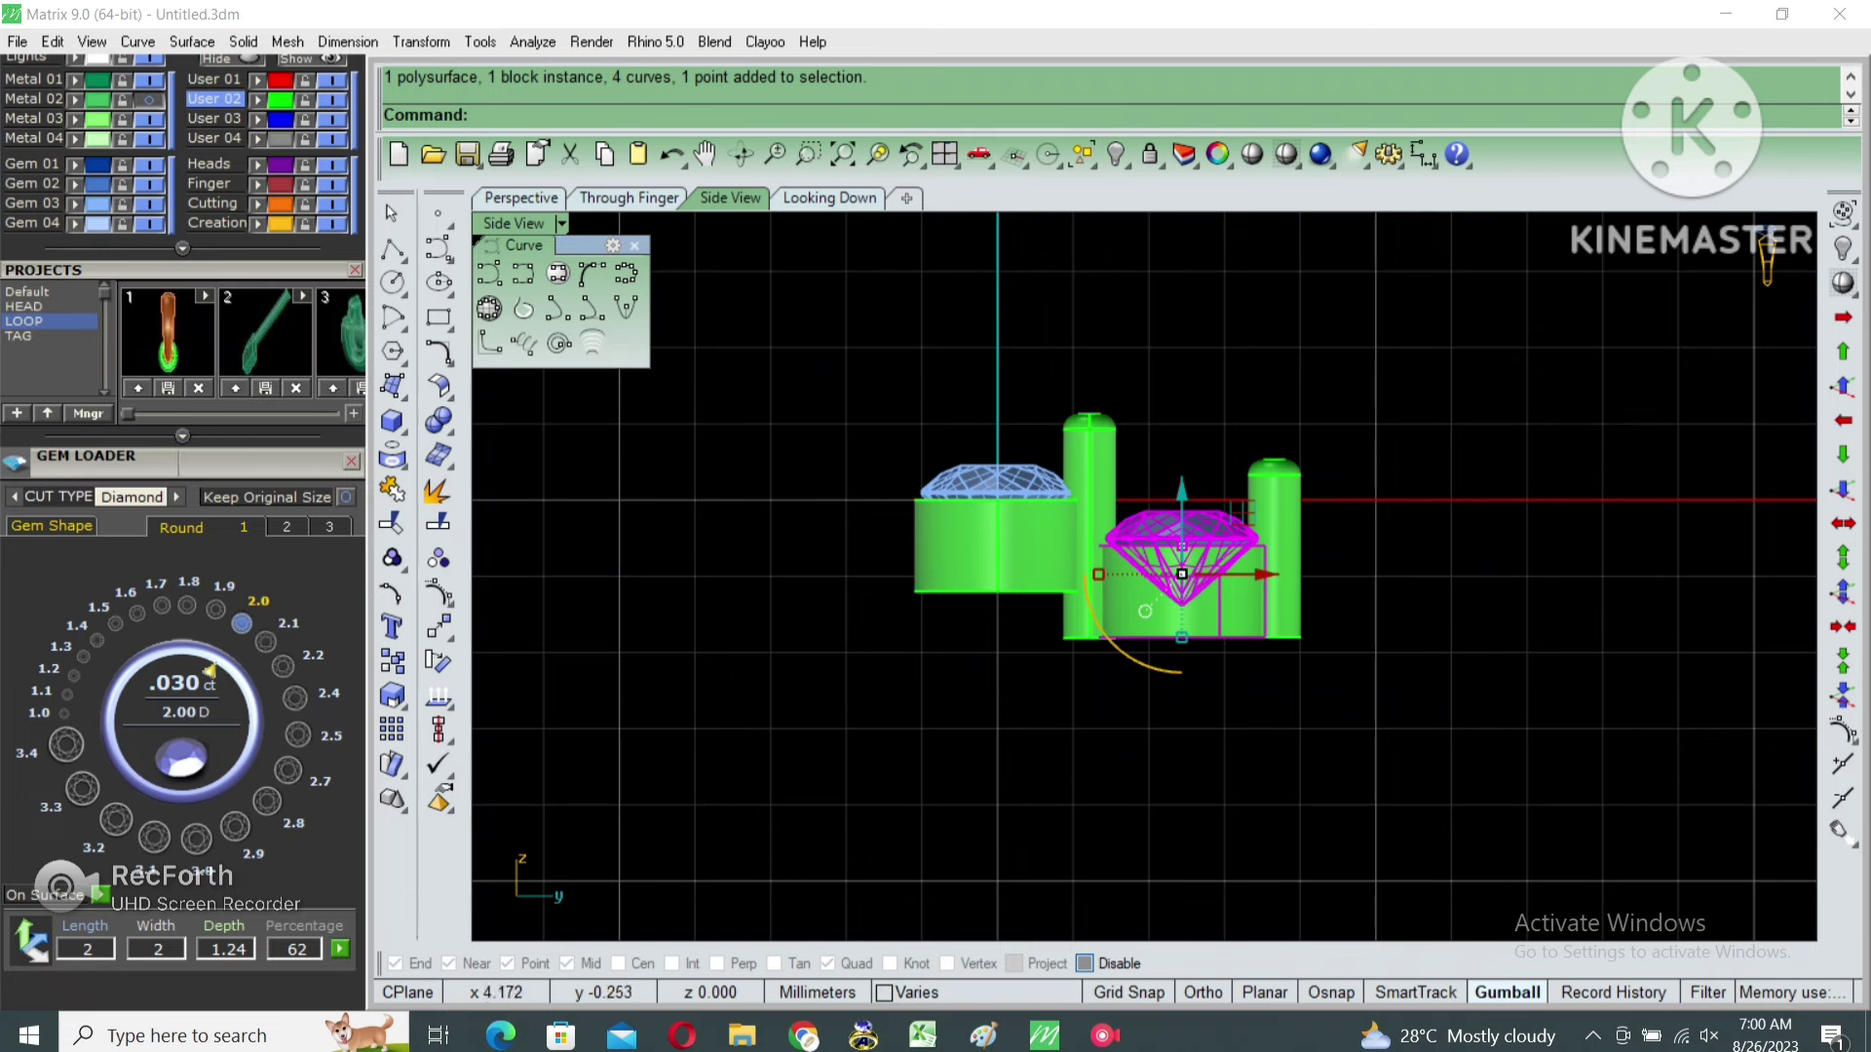
{"action": "left_click_drag", "start_coordinate": [1378, 397], "coordinate": [1190, 542]}
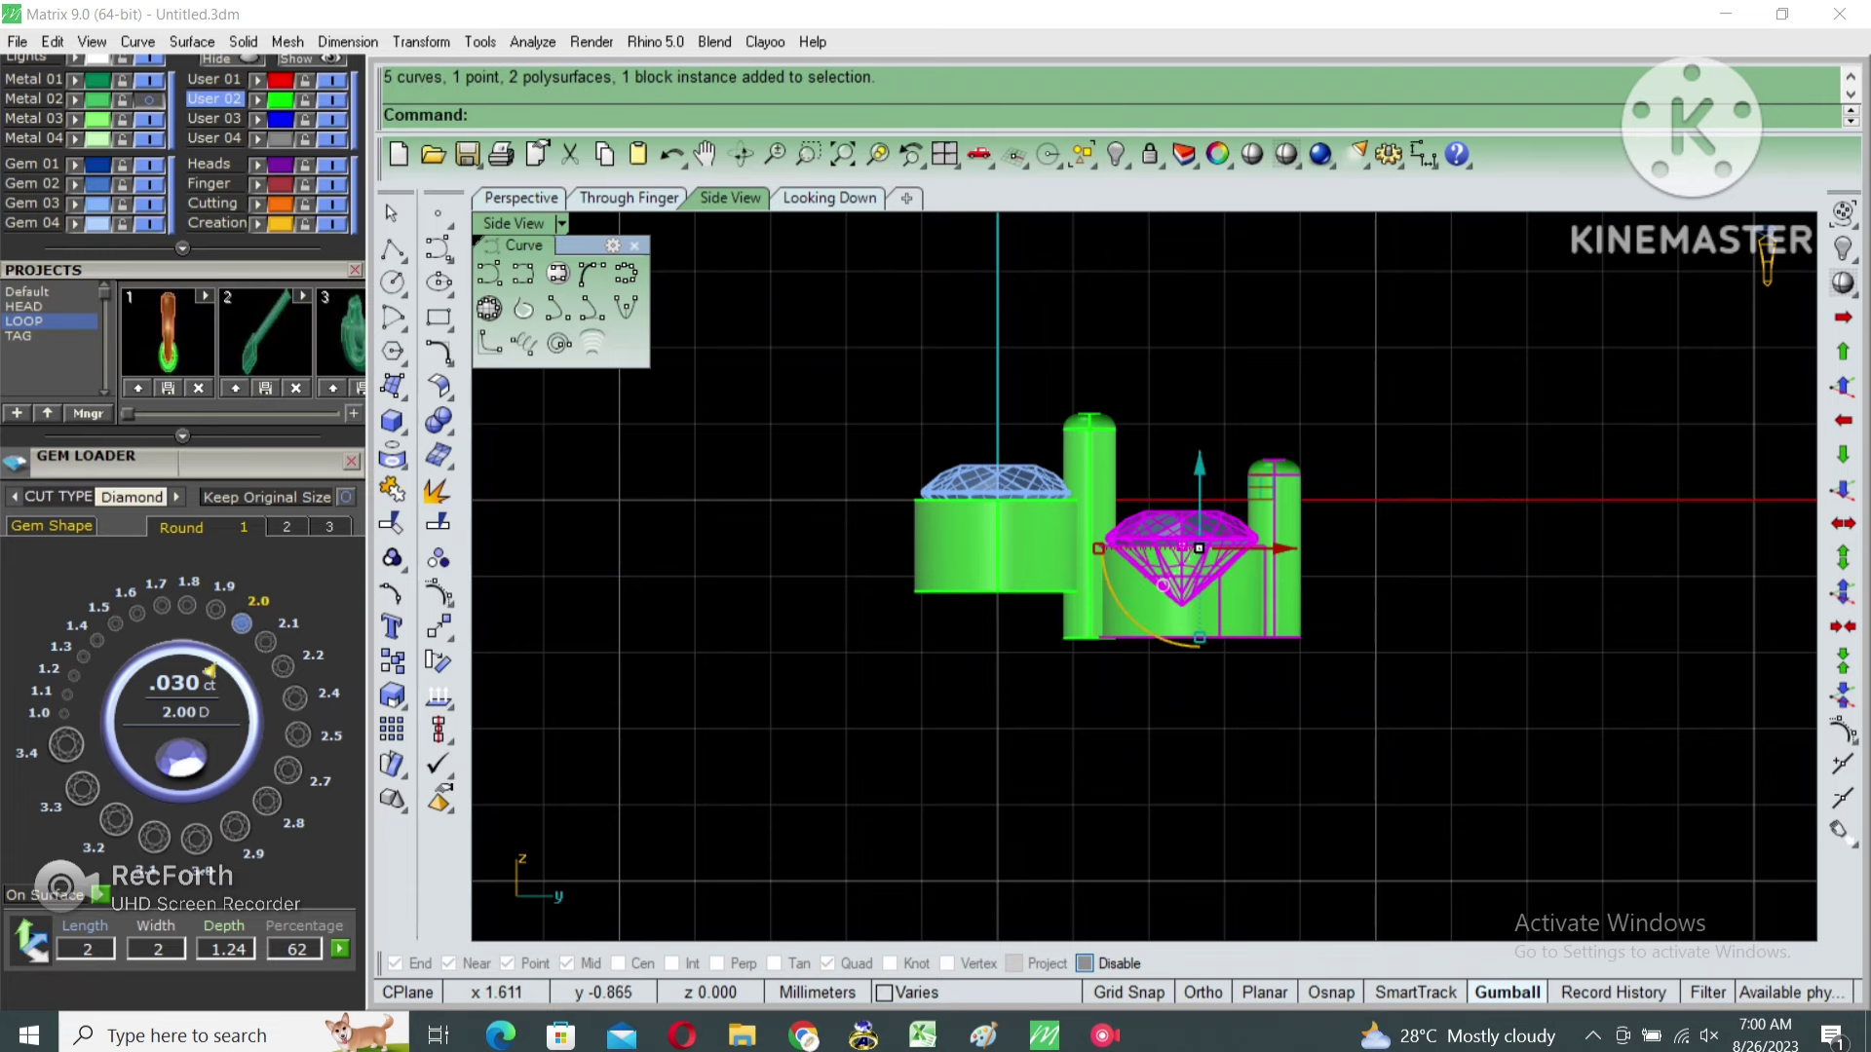
{"action": "right_click_drag", "start_coordinate": [1190, 543], "coordinate": [1192, 501]}
{"action": "type", "text": "rotate"}
{"action": "key", "text": "Return"}
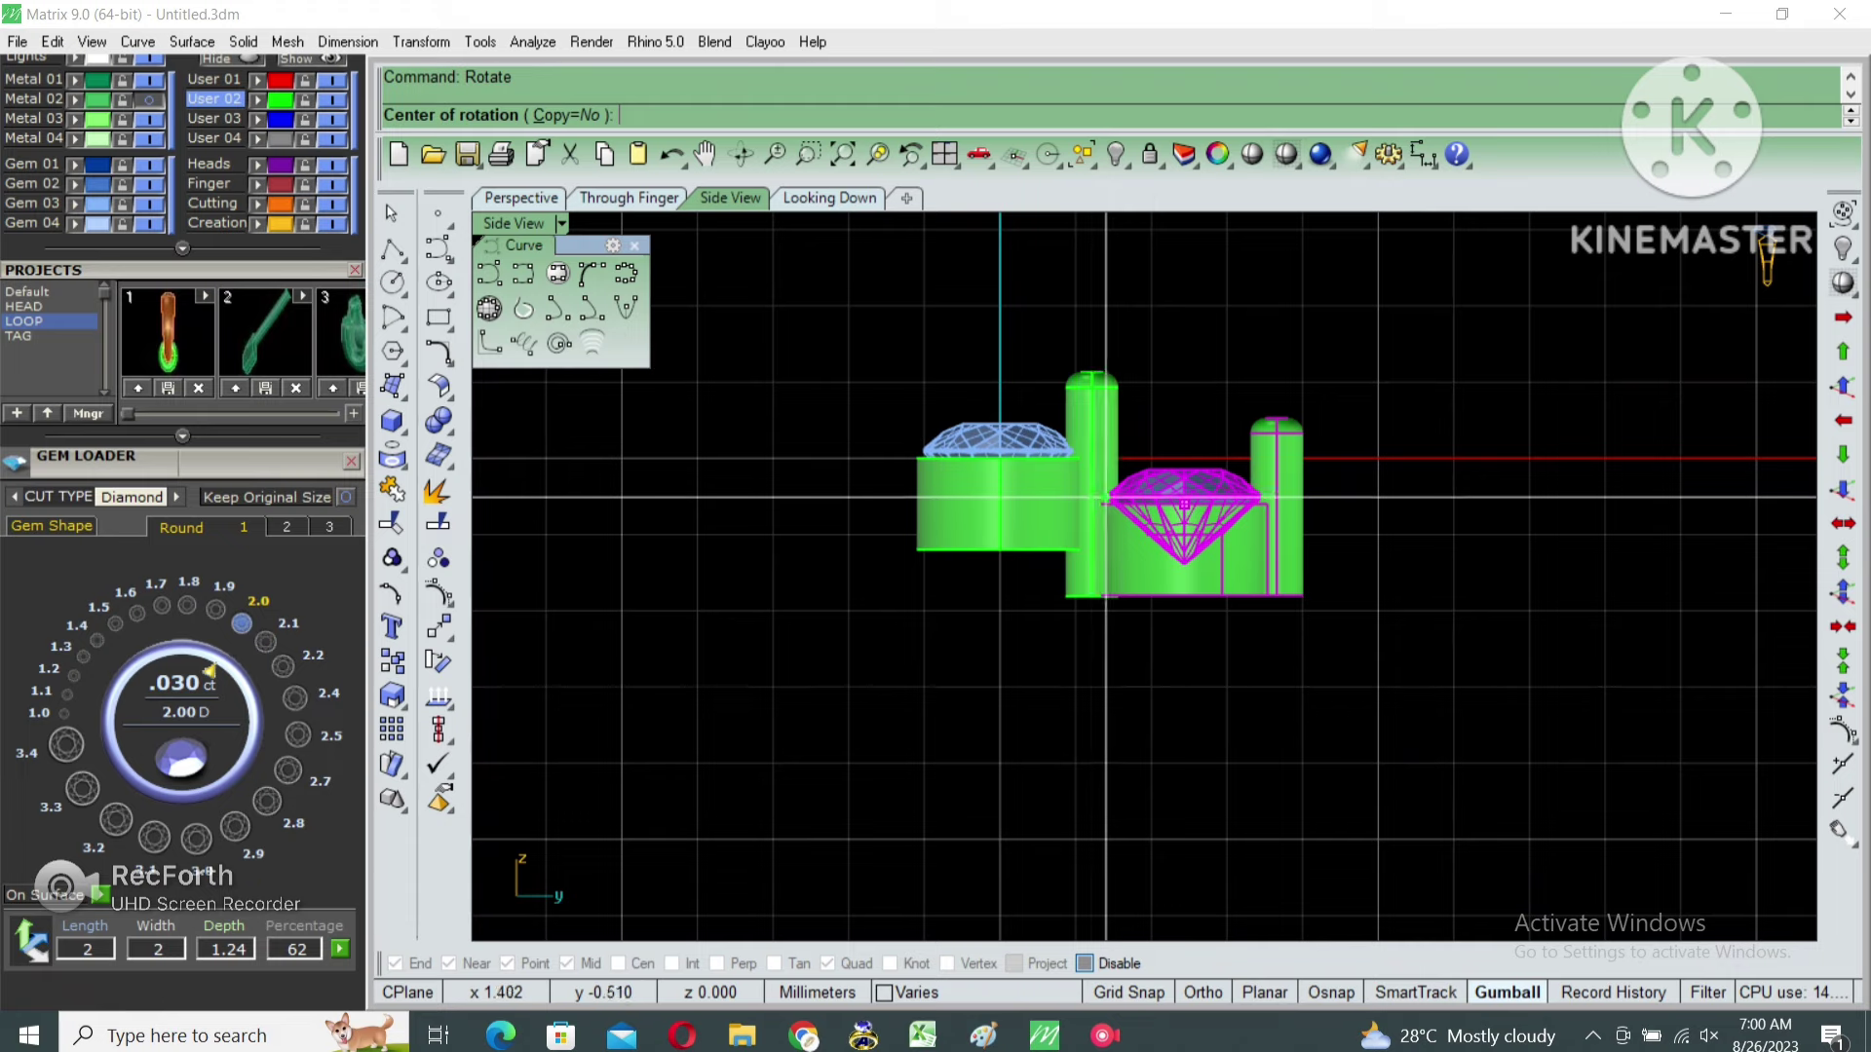
{"action": "left_click", "coordinate": [1105, 497]}
{"action": "left_click", "coordinate": [1481, 523]}
{"action": "left_click", "coordinate": [1476, 560]}
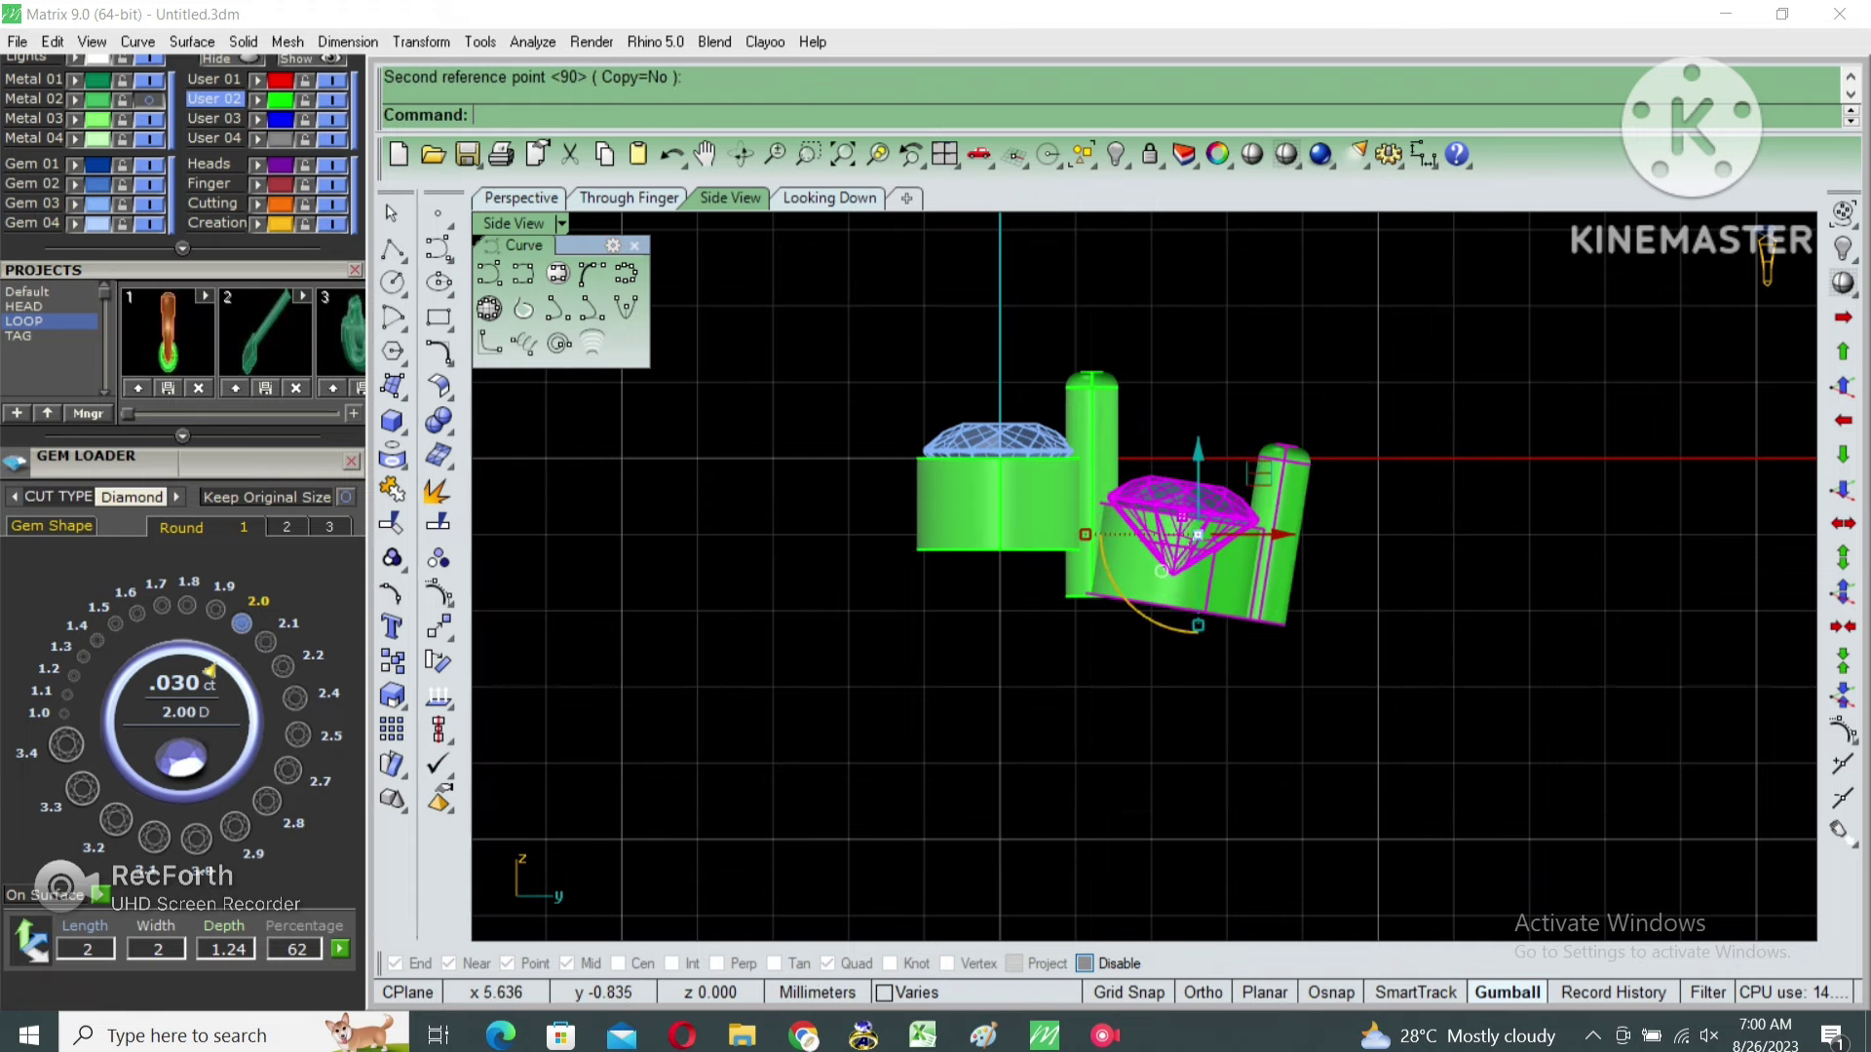
{"action": "key", "text": "ctrl+F1"}
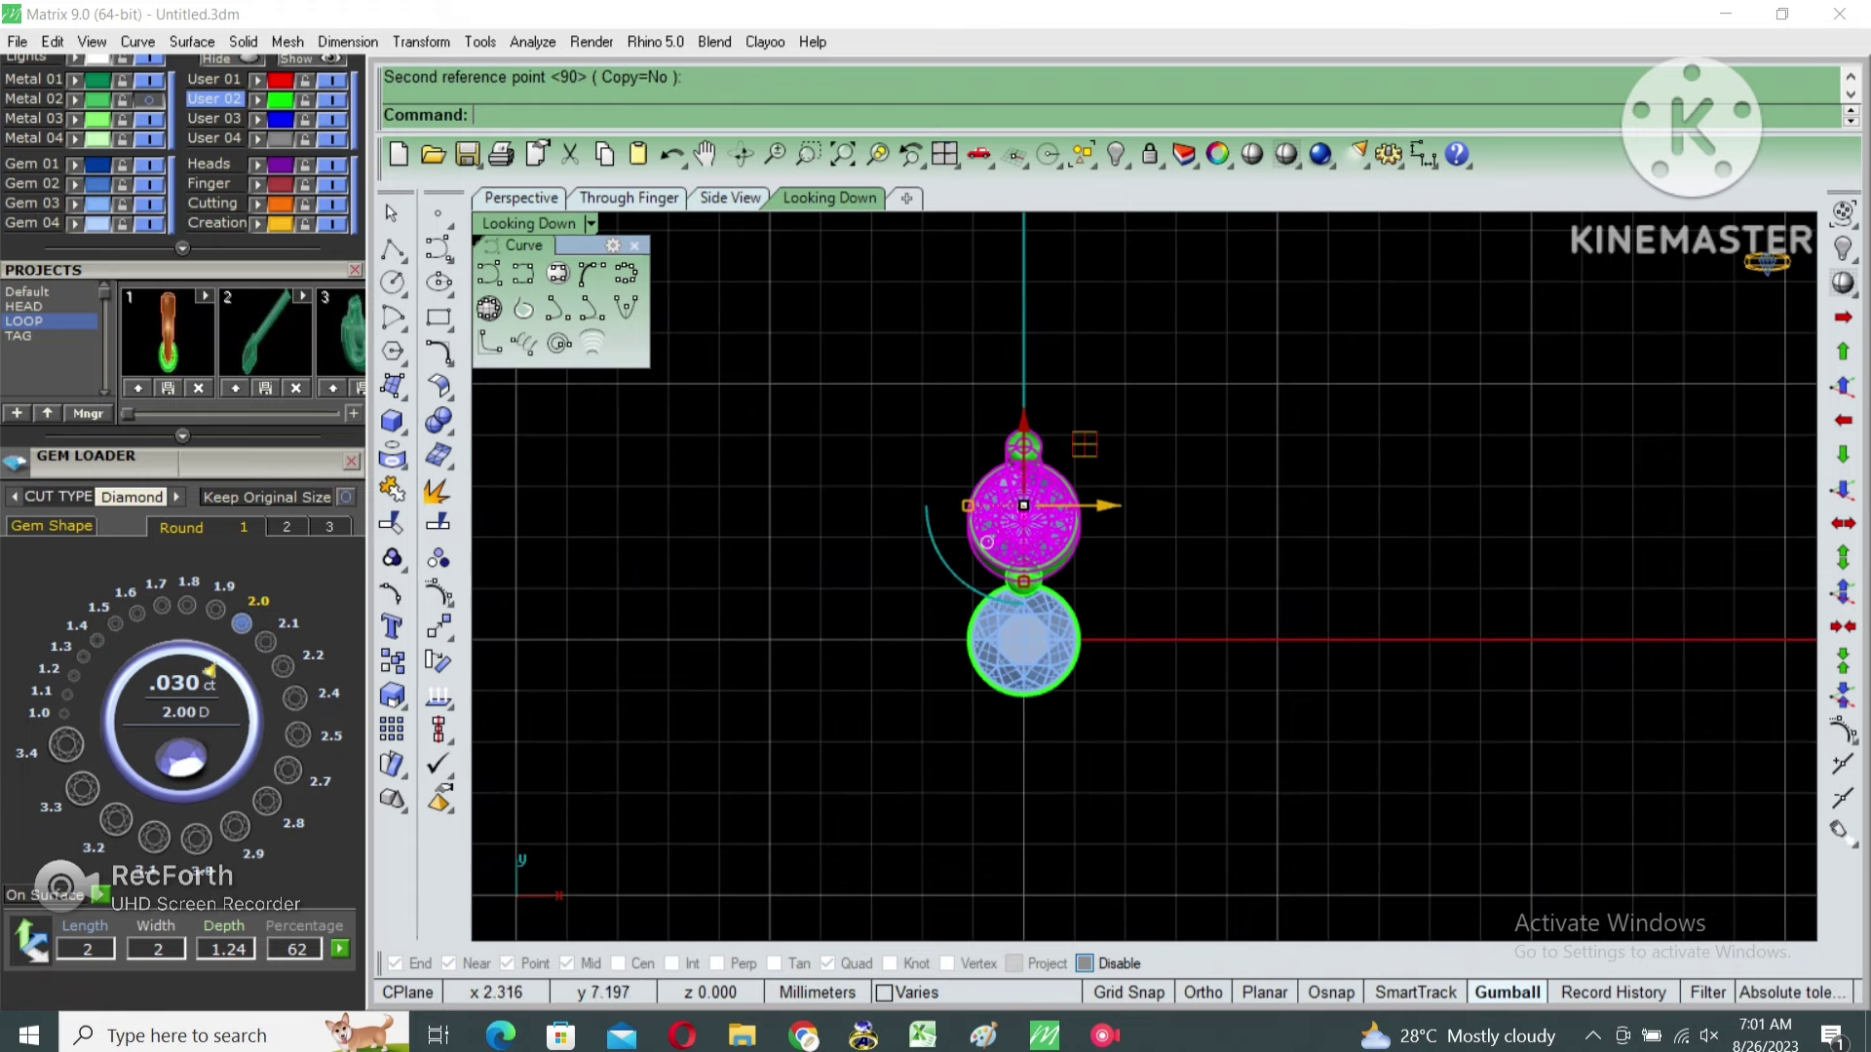
Polar-array the gem setting into six copies over 360° around the origin.
{"action": "left_click", "coordinate": [1287, 154]}
{"action": "key", "text": "Escape"}
{"action": "type", "text": "p"}
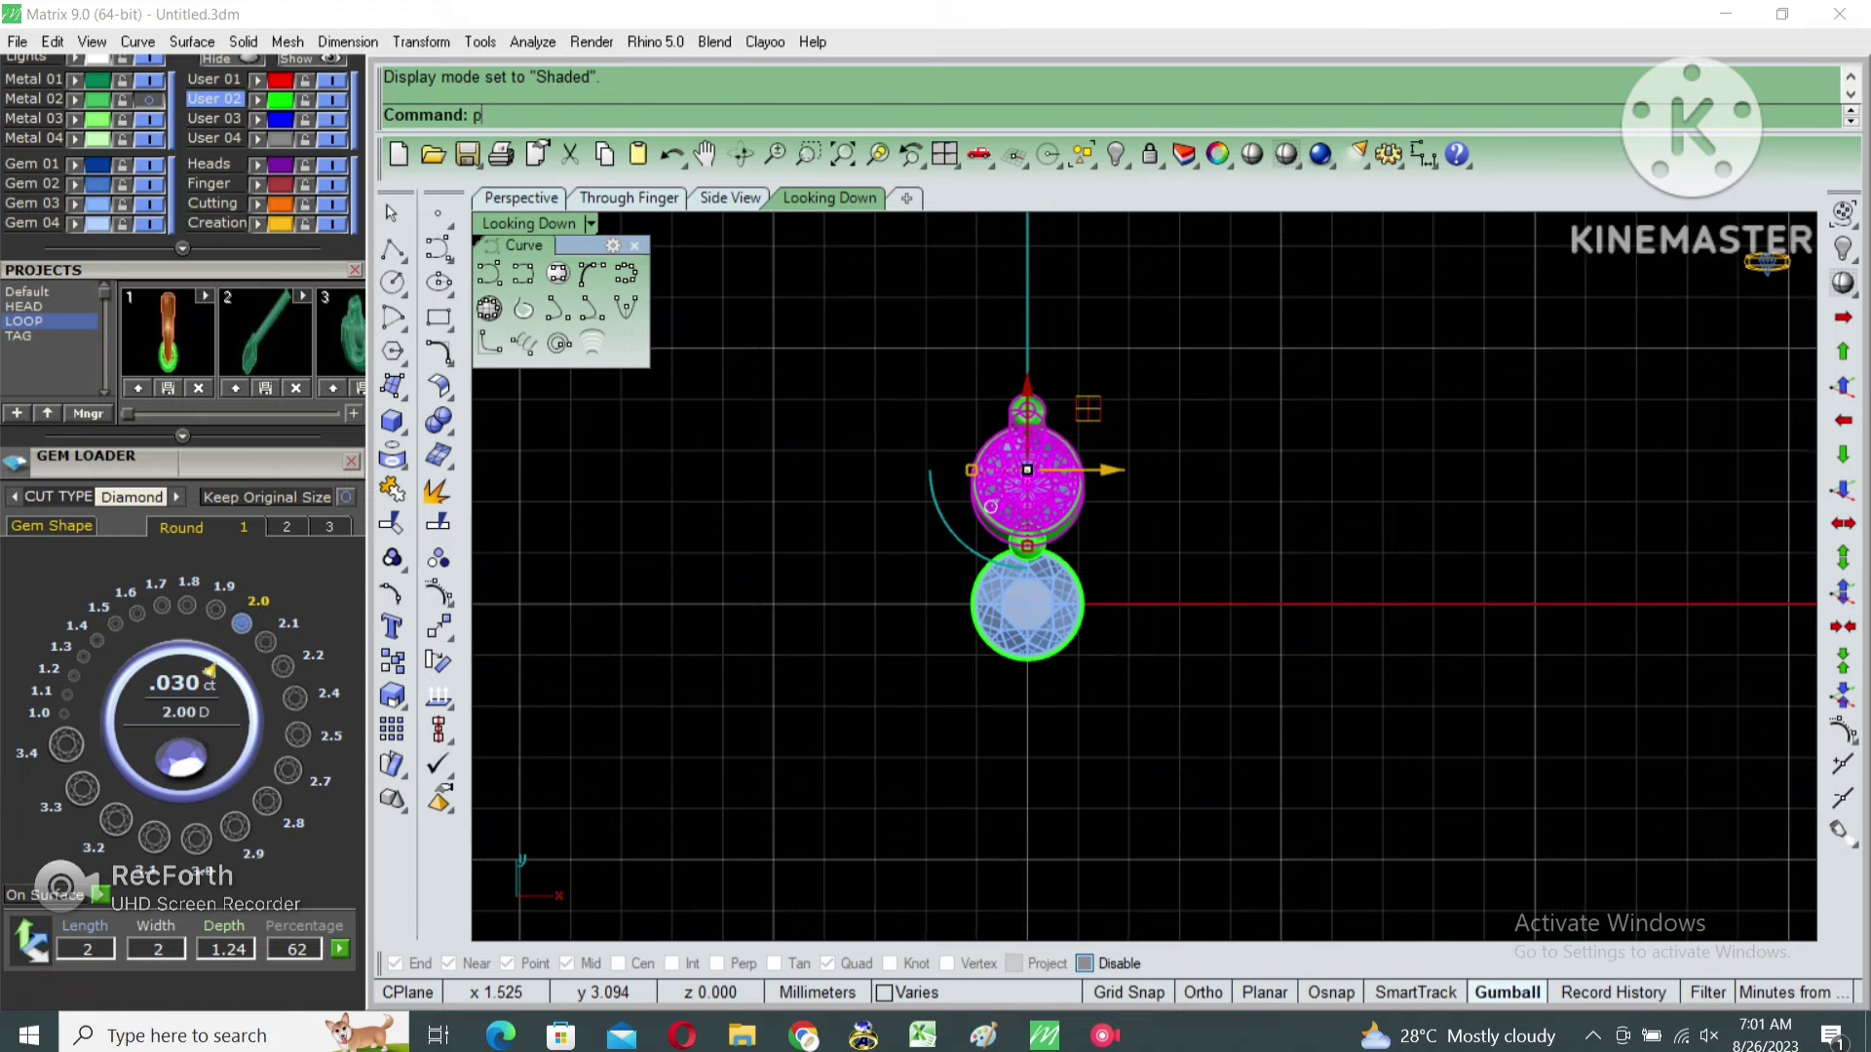
{"action": "type", "text": "arraypolar"}
{"action": "key", "text": "Return"}
{"action": "type", "text": "0"}
{"action": "key", "text": "Return"}
{"action": "key", "text": "Return"}
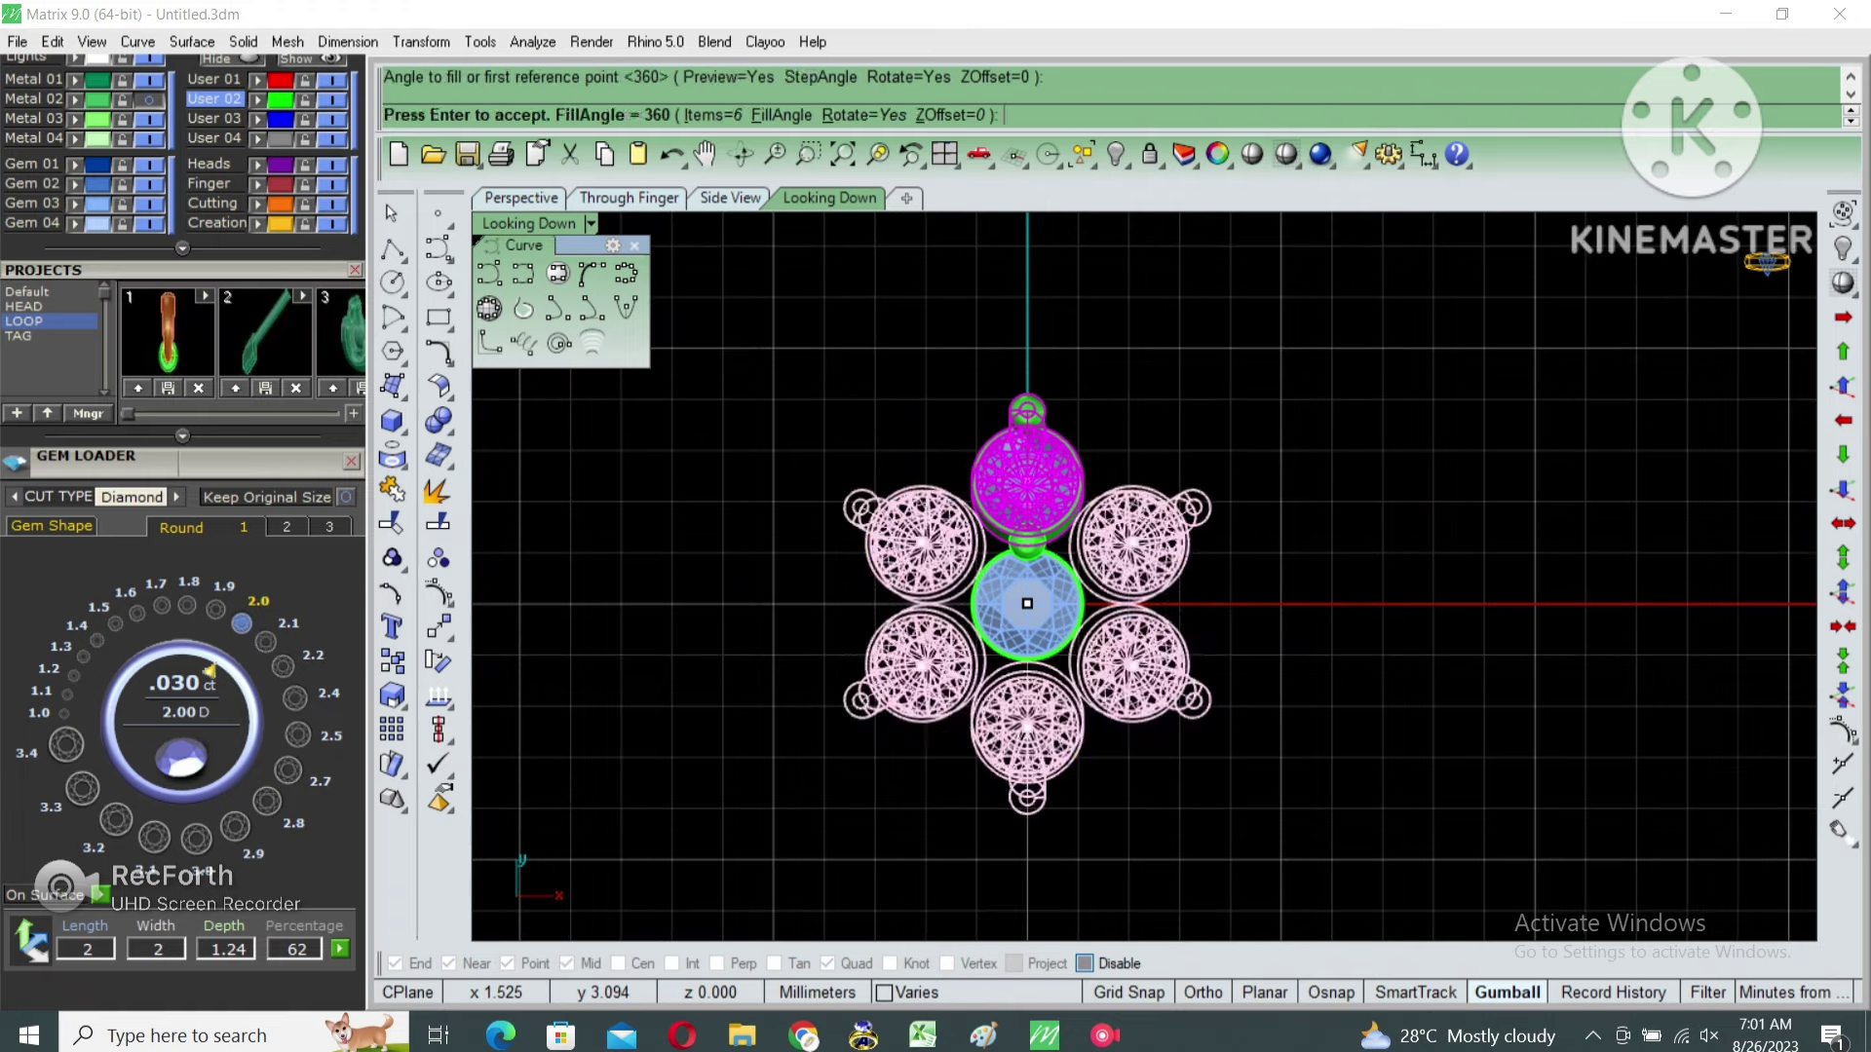
{"action": "key", "text": "Return"}
{"action": "scroll", "coordinate": [1027, 542], "scroll_direction": "up", "scroll_amount": 2}
{"action": "scroll", "coordinate": [1027, 542], "scroll_direction": "up", "scroll_amount": 2}
Repeat the six-copy polar array around the origin for the prongs.
{"action": "key", "text": "Return"}
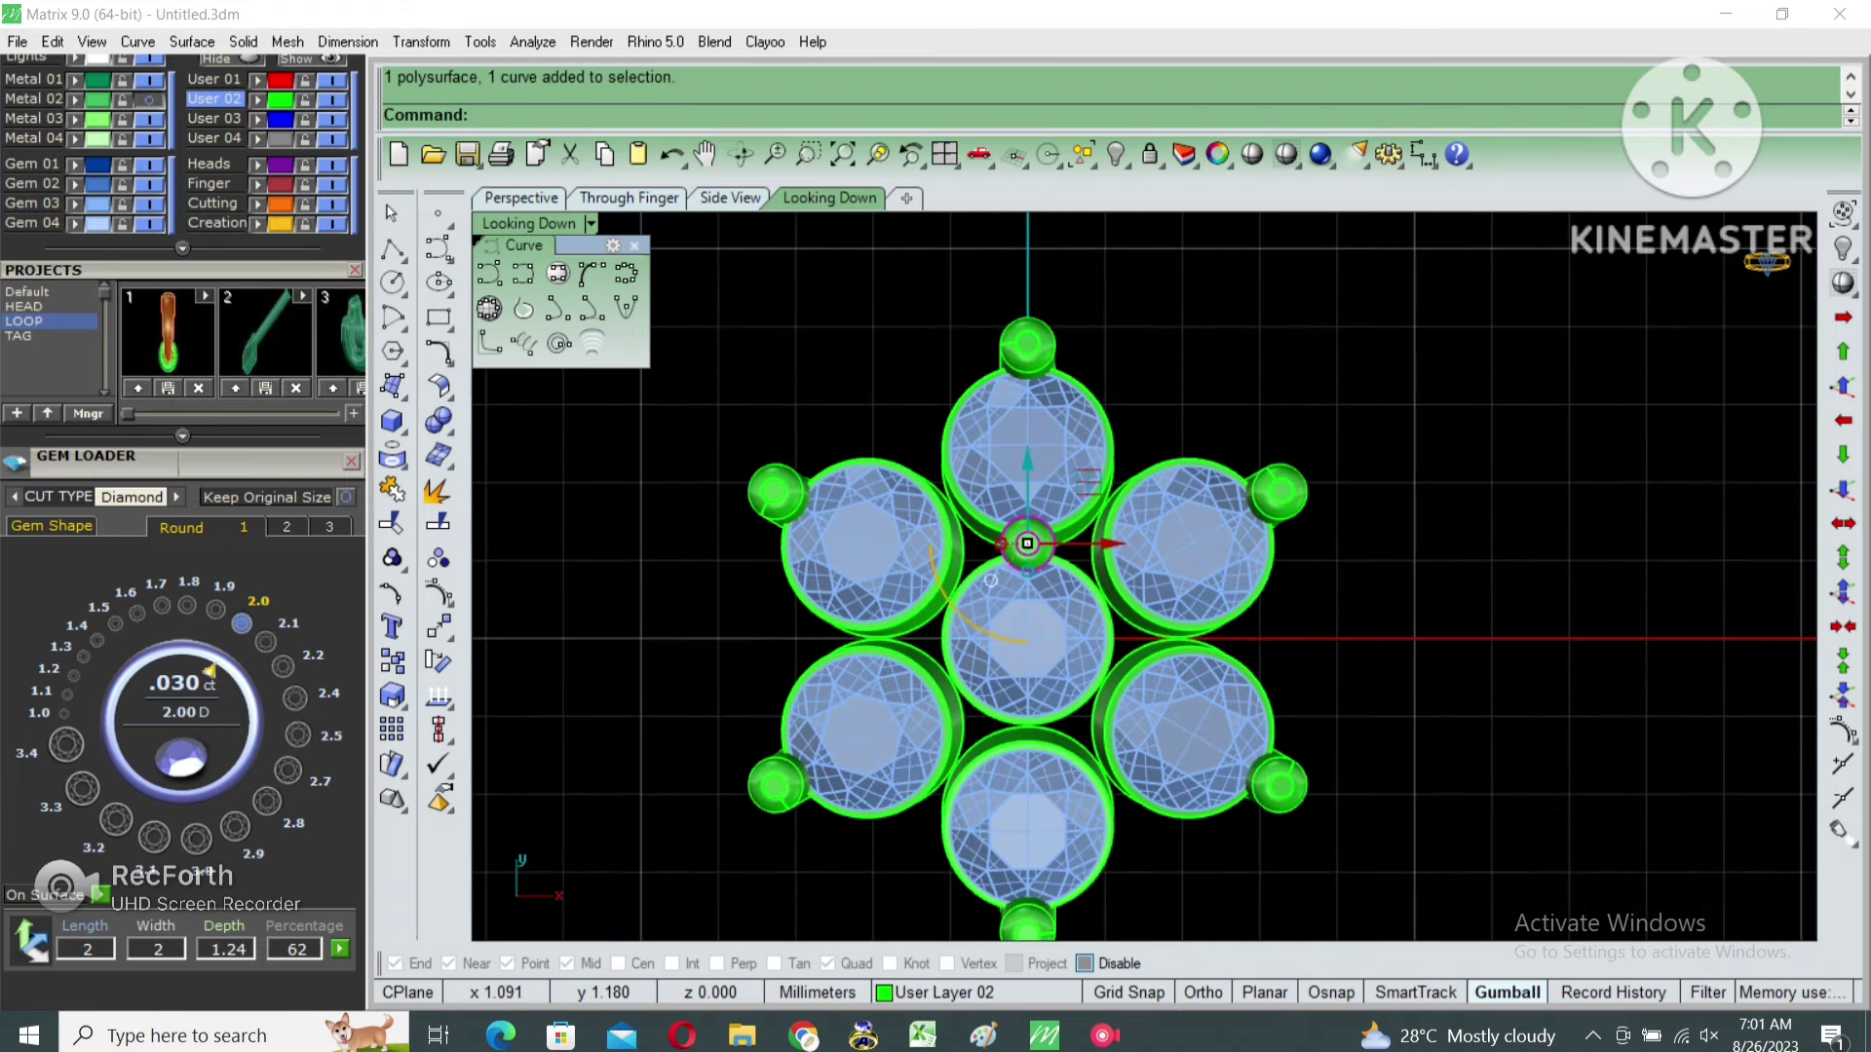
{"action": "type", "text": "pp"}
{"action": "key", "text": "Return"}
{"action": "type", "text": "0"}
{"action": "key", "text": "Return"}
{"action": "key", "text": "Return"}
{"action": "key", "text": "Return"}
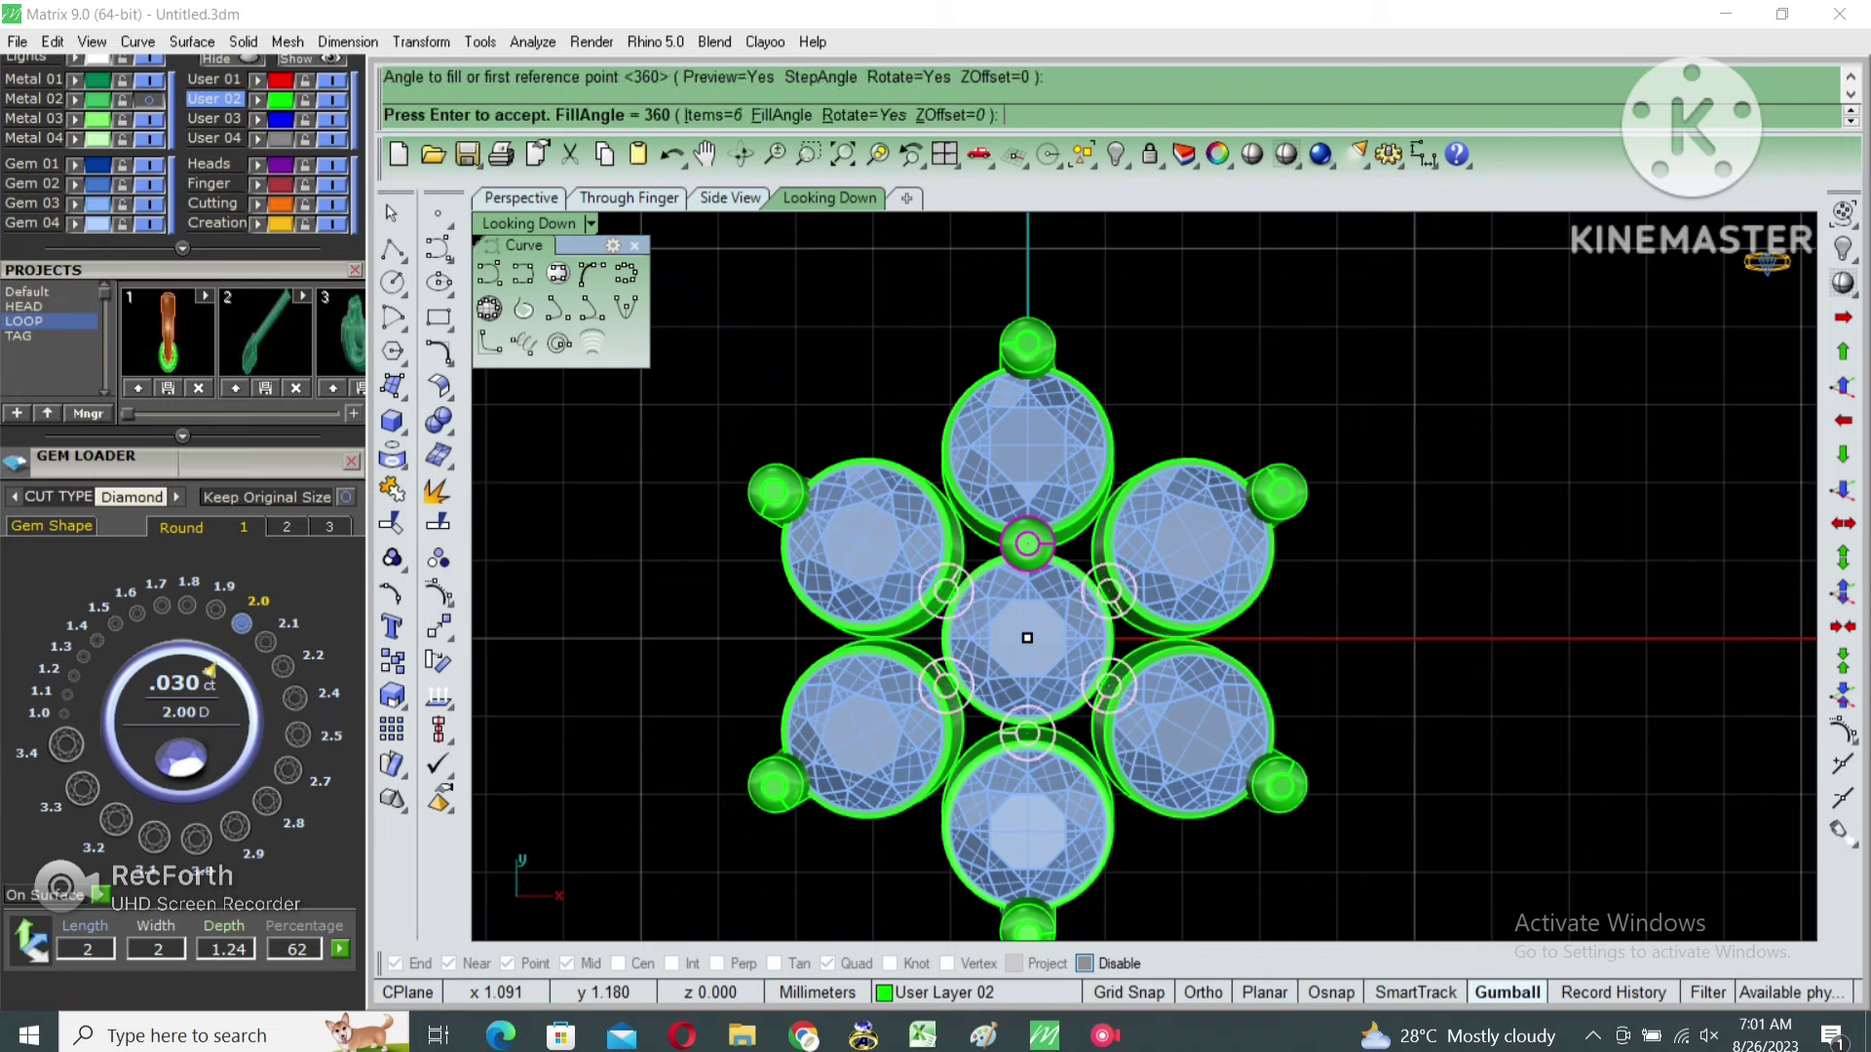
{"action": "key", "text": "Return"}
{"action": "scroll", "coordinate": [1119, 538], "scroll_direction": "down", "scroll_amount": 3}
{"action": "key", "text": "Return"}
Group every cluster object, delete and undo to restore it, then reselect all.
{"action": "key", "text": "ctrl+a"}
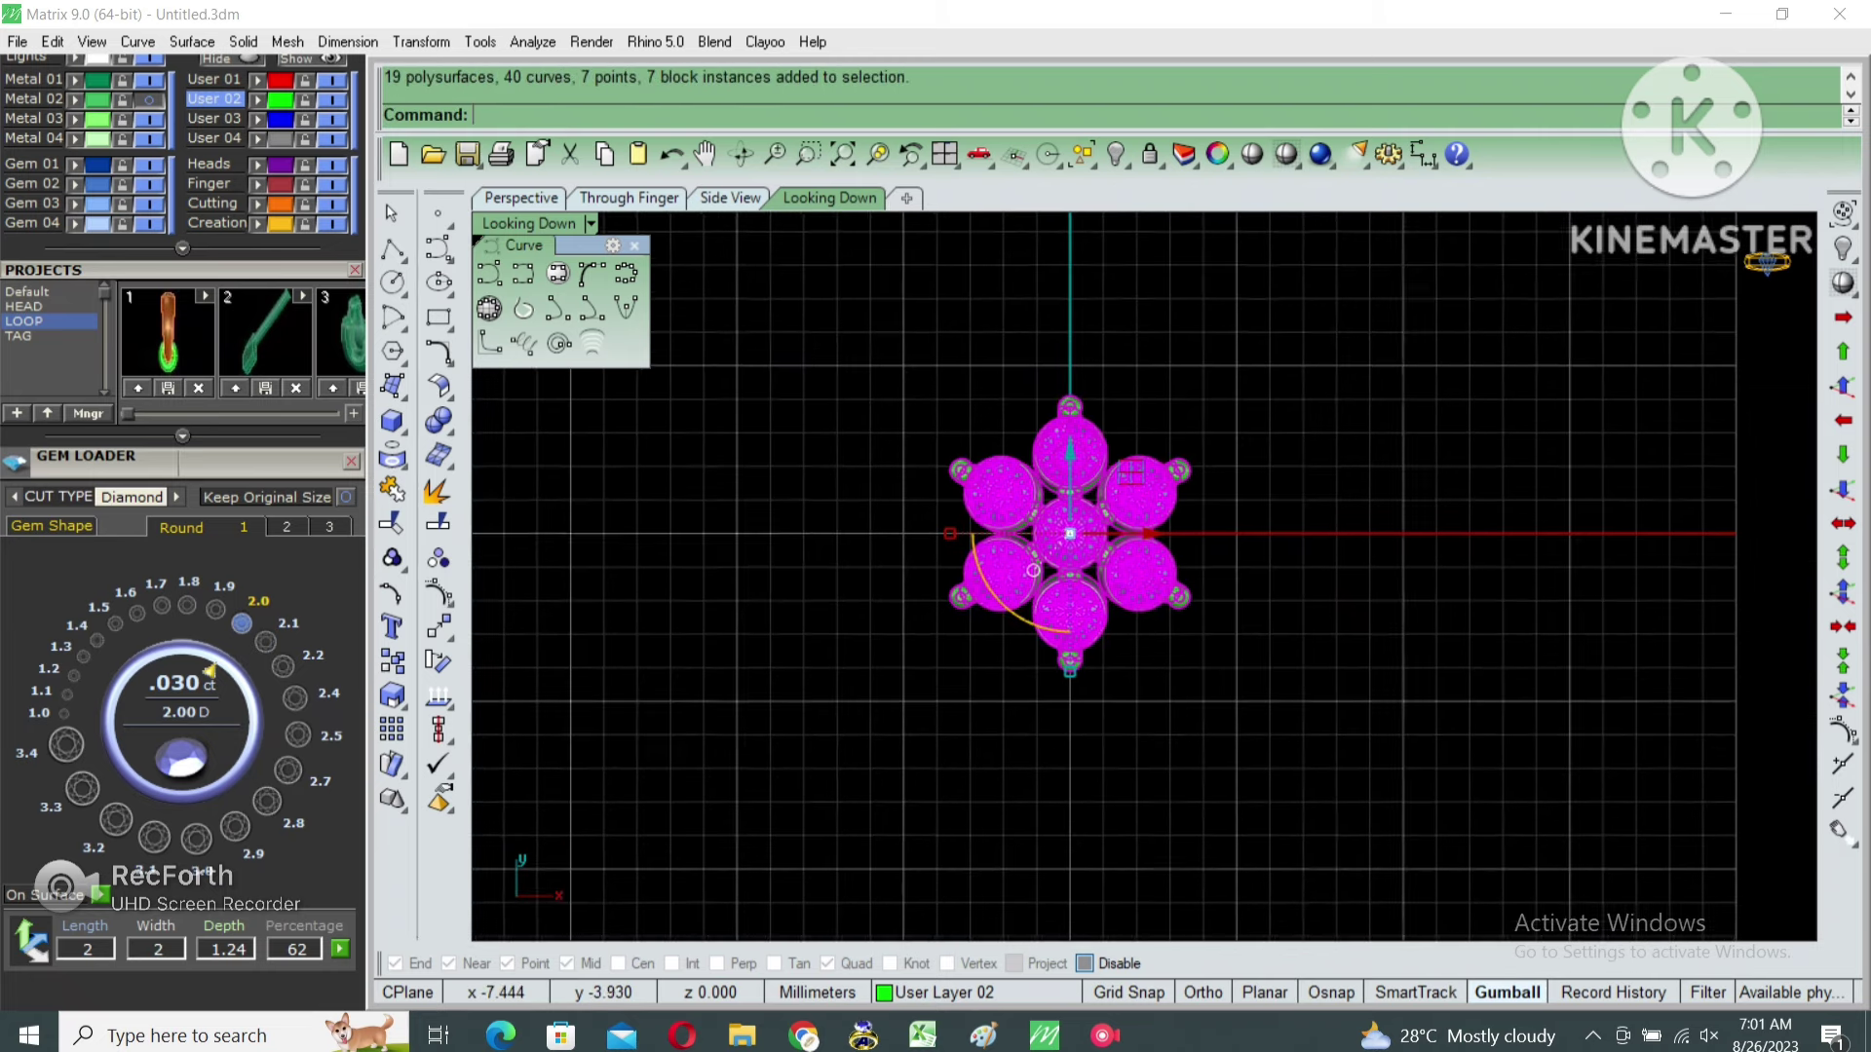
{"action": "key", "text": "ctrl+g"}
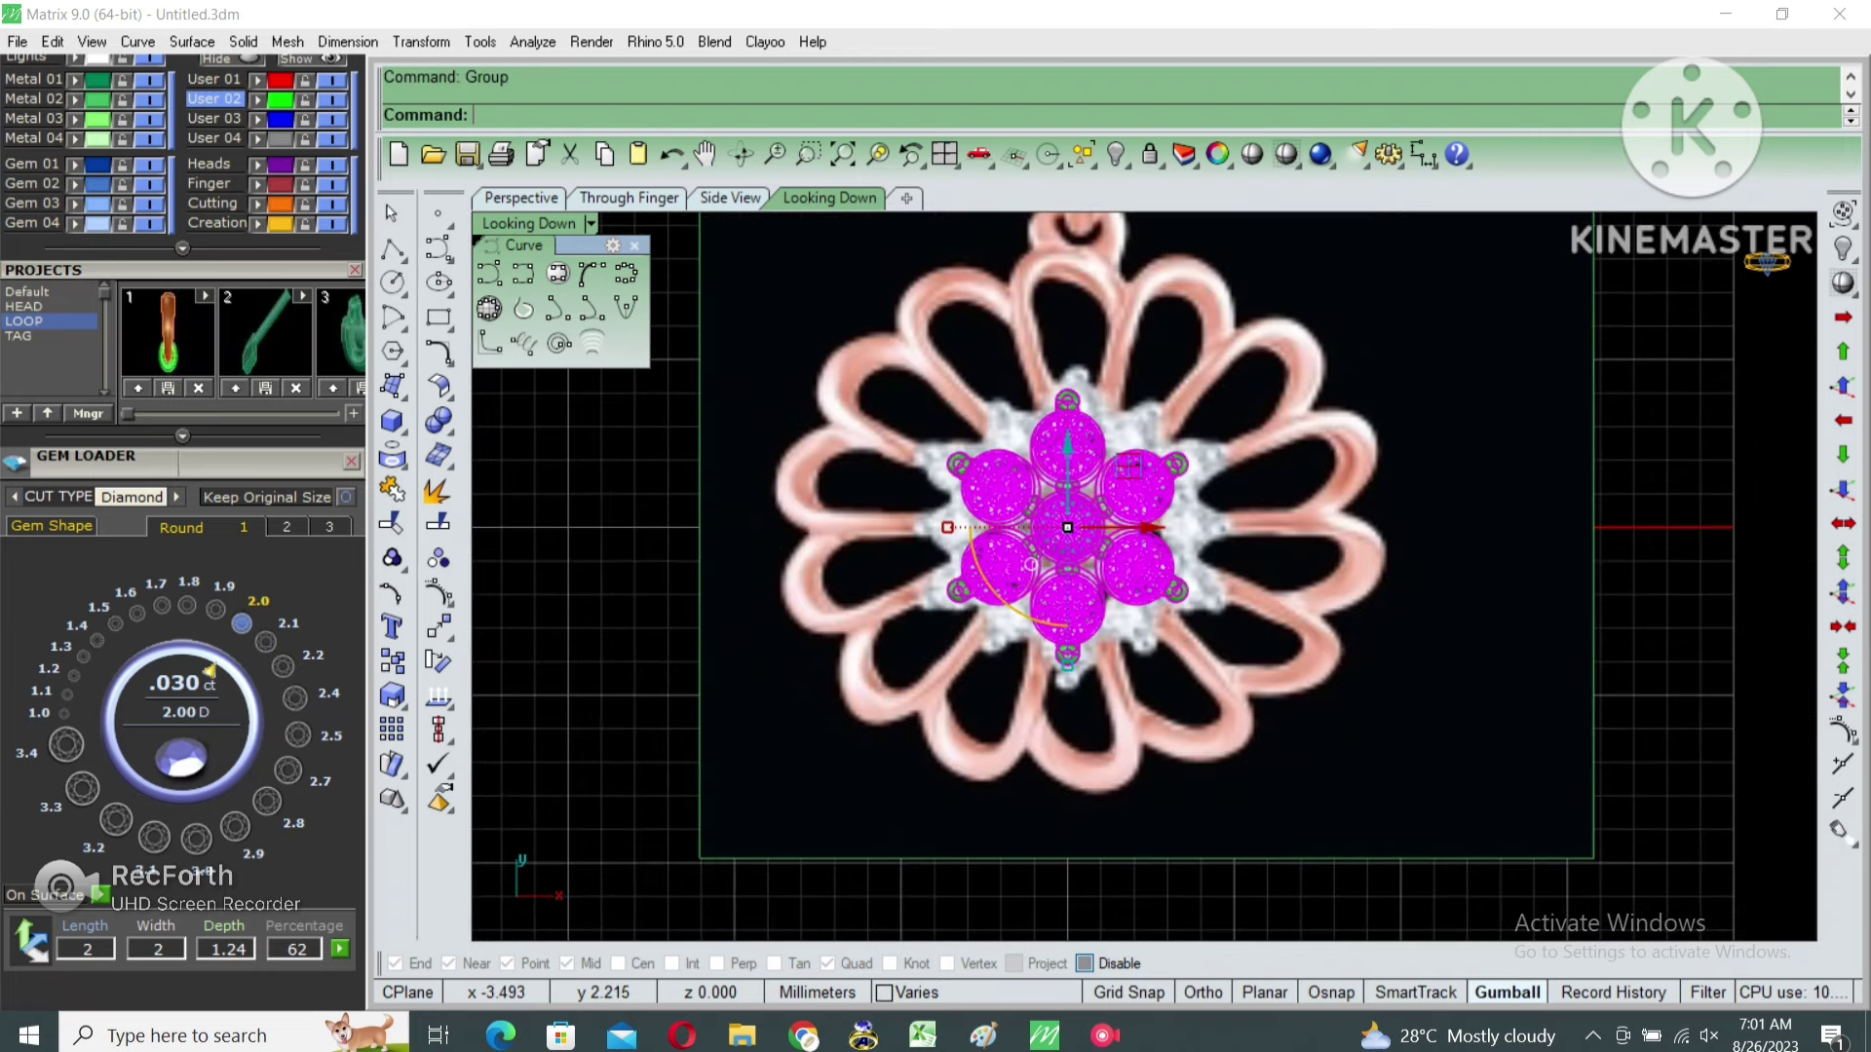
{"action": "key", "text": "Delete"}
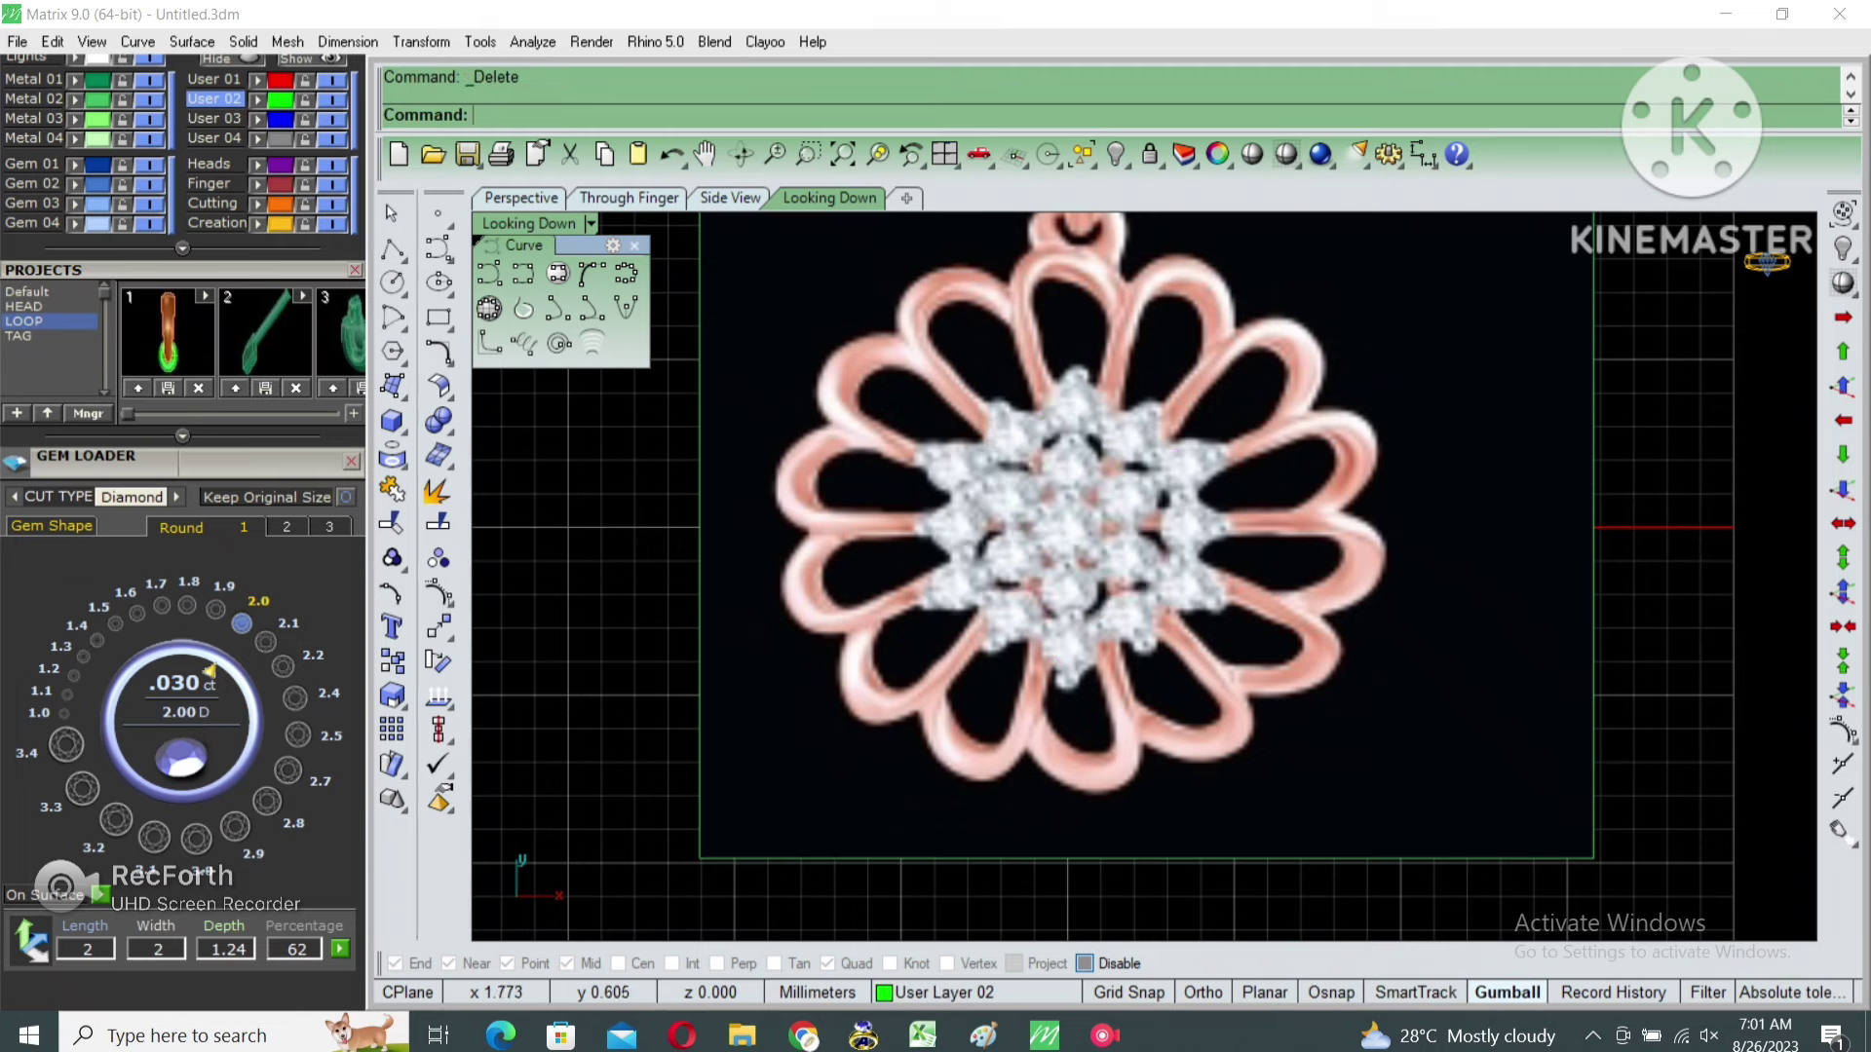
{"action": "scroll", "coordinate": [1107, 526], "scroll_direction": "up", "scroll_amount": 3}
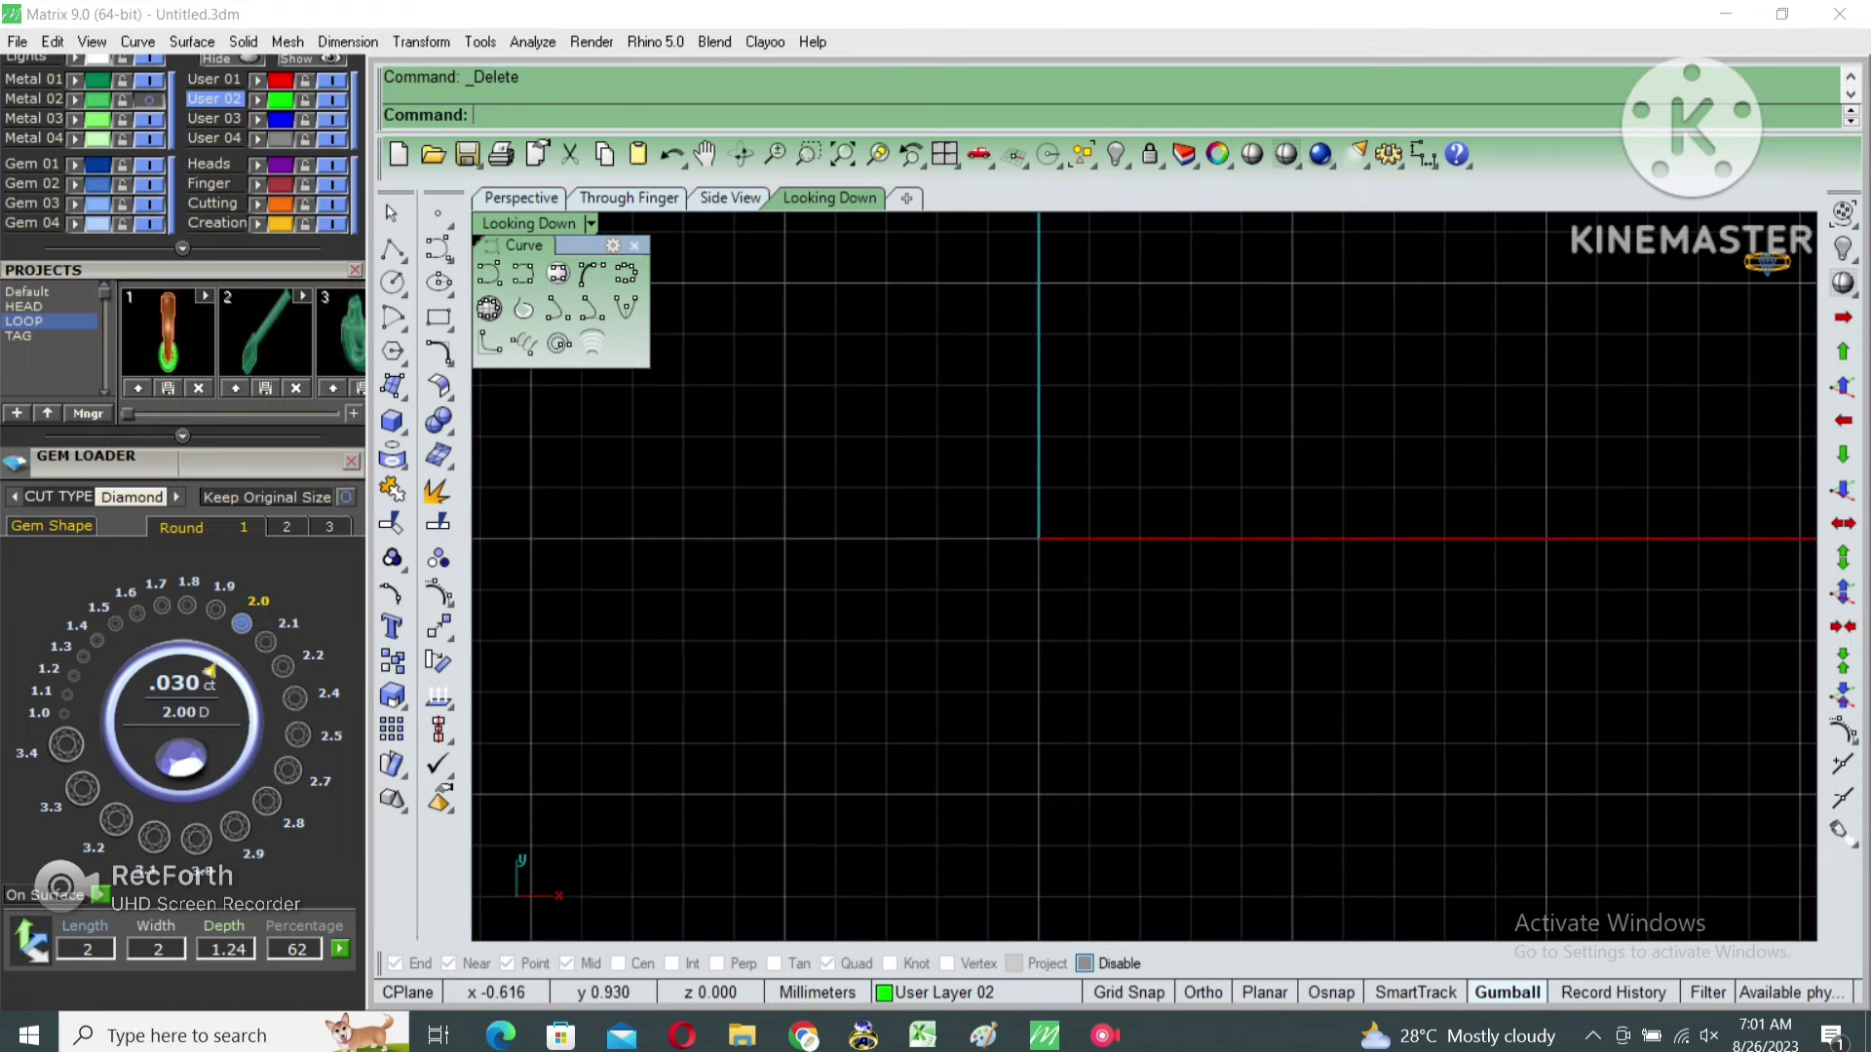
{"action": "key", "text": "ctrl+z"}
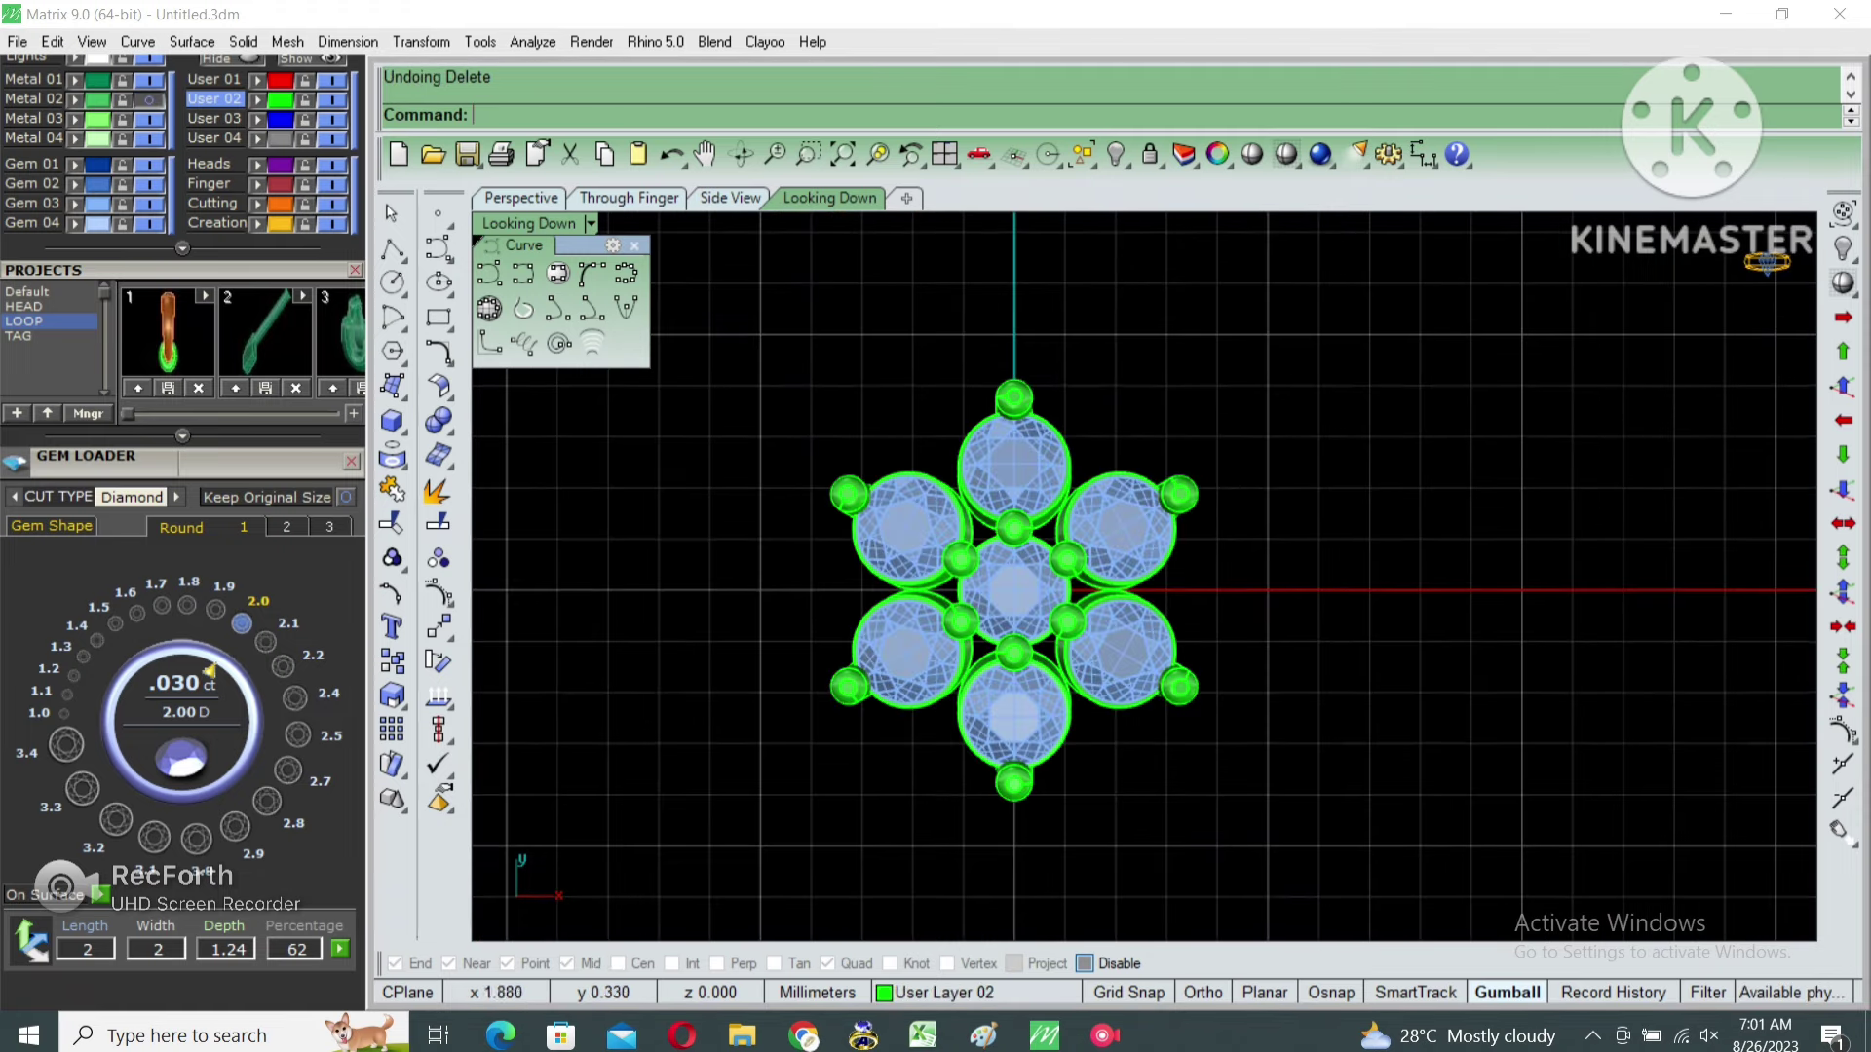
{"action": "key", "text": "ctrl+a"}
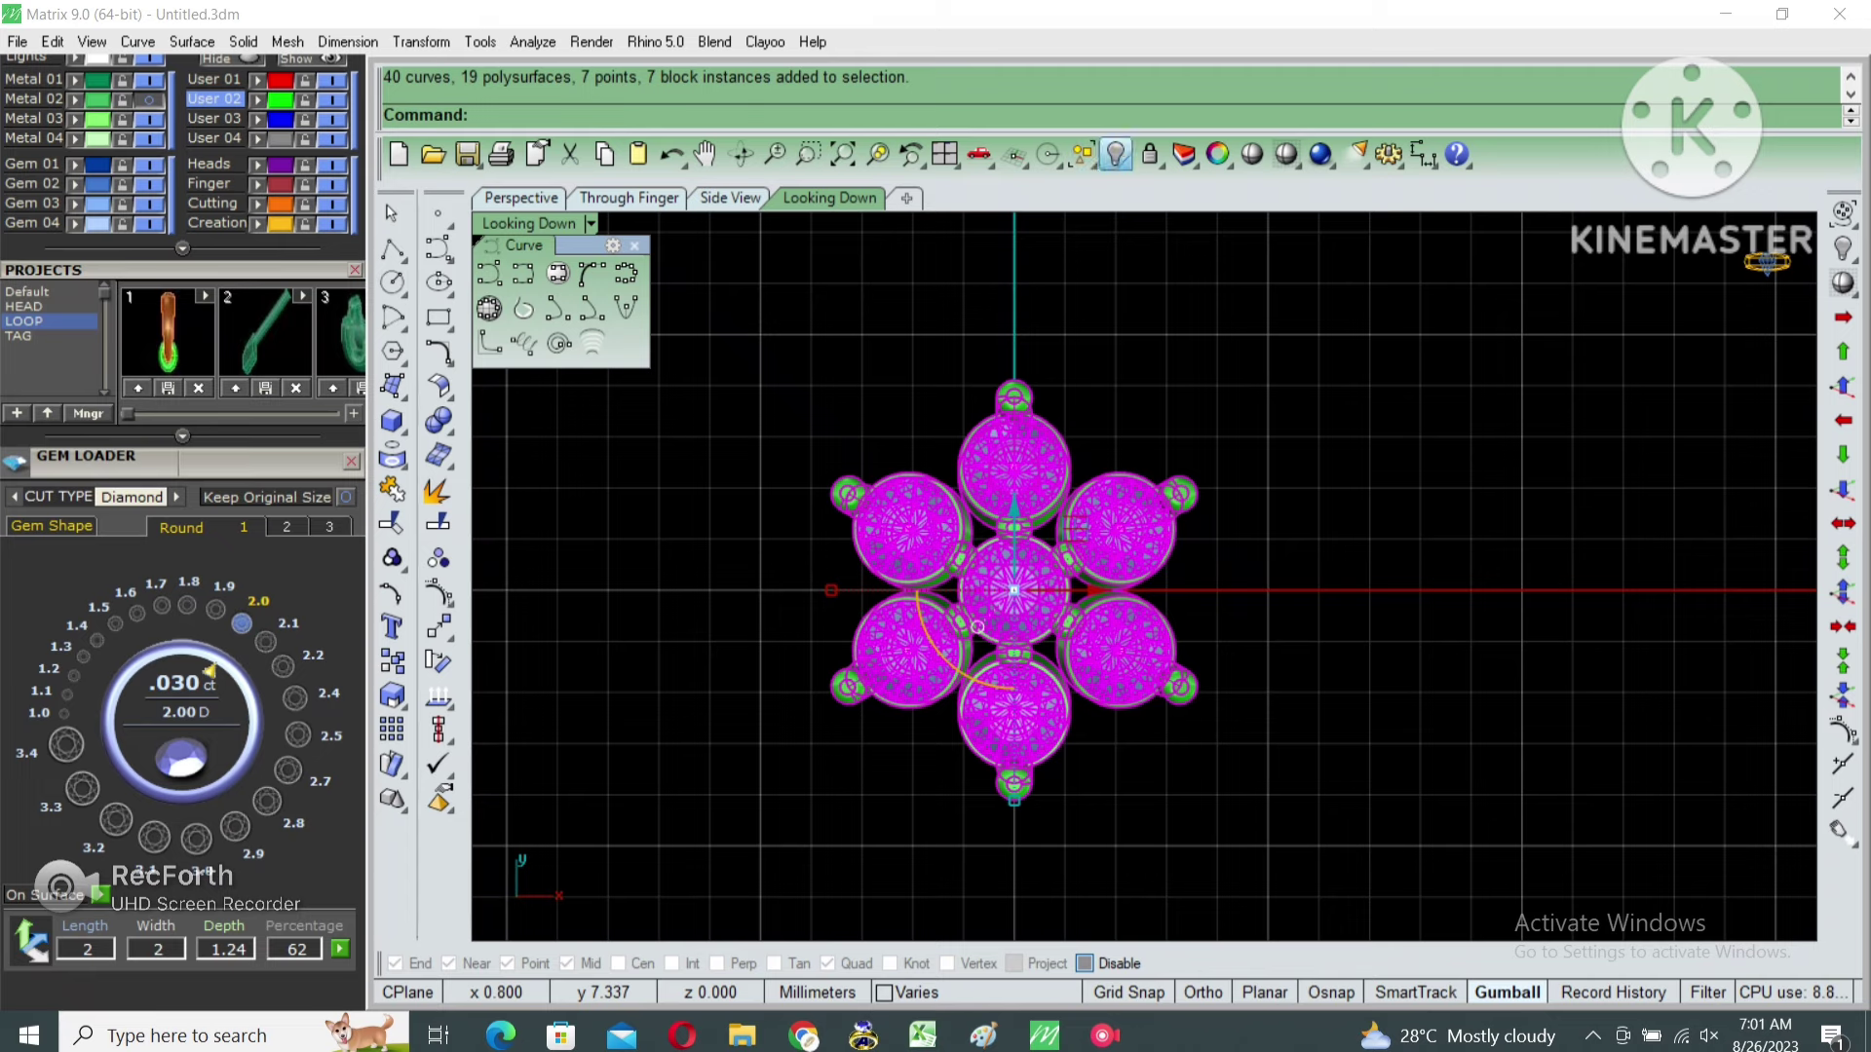
Hide the gem cluster, draw a 1.7 circle at the origin and offset an outer circle.
{"action": "left_click", "coordinate": [1115, 153]}
{"action": "left_click", "coordinate": [391, 281]}
{"action": "type", "text": "0"}
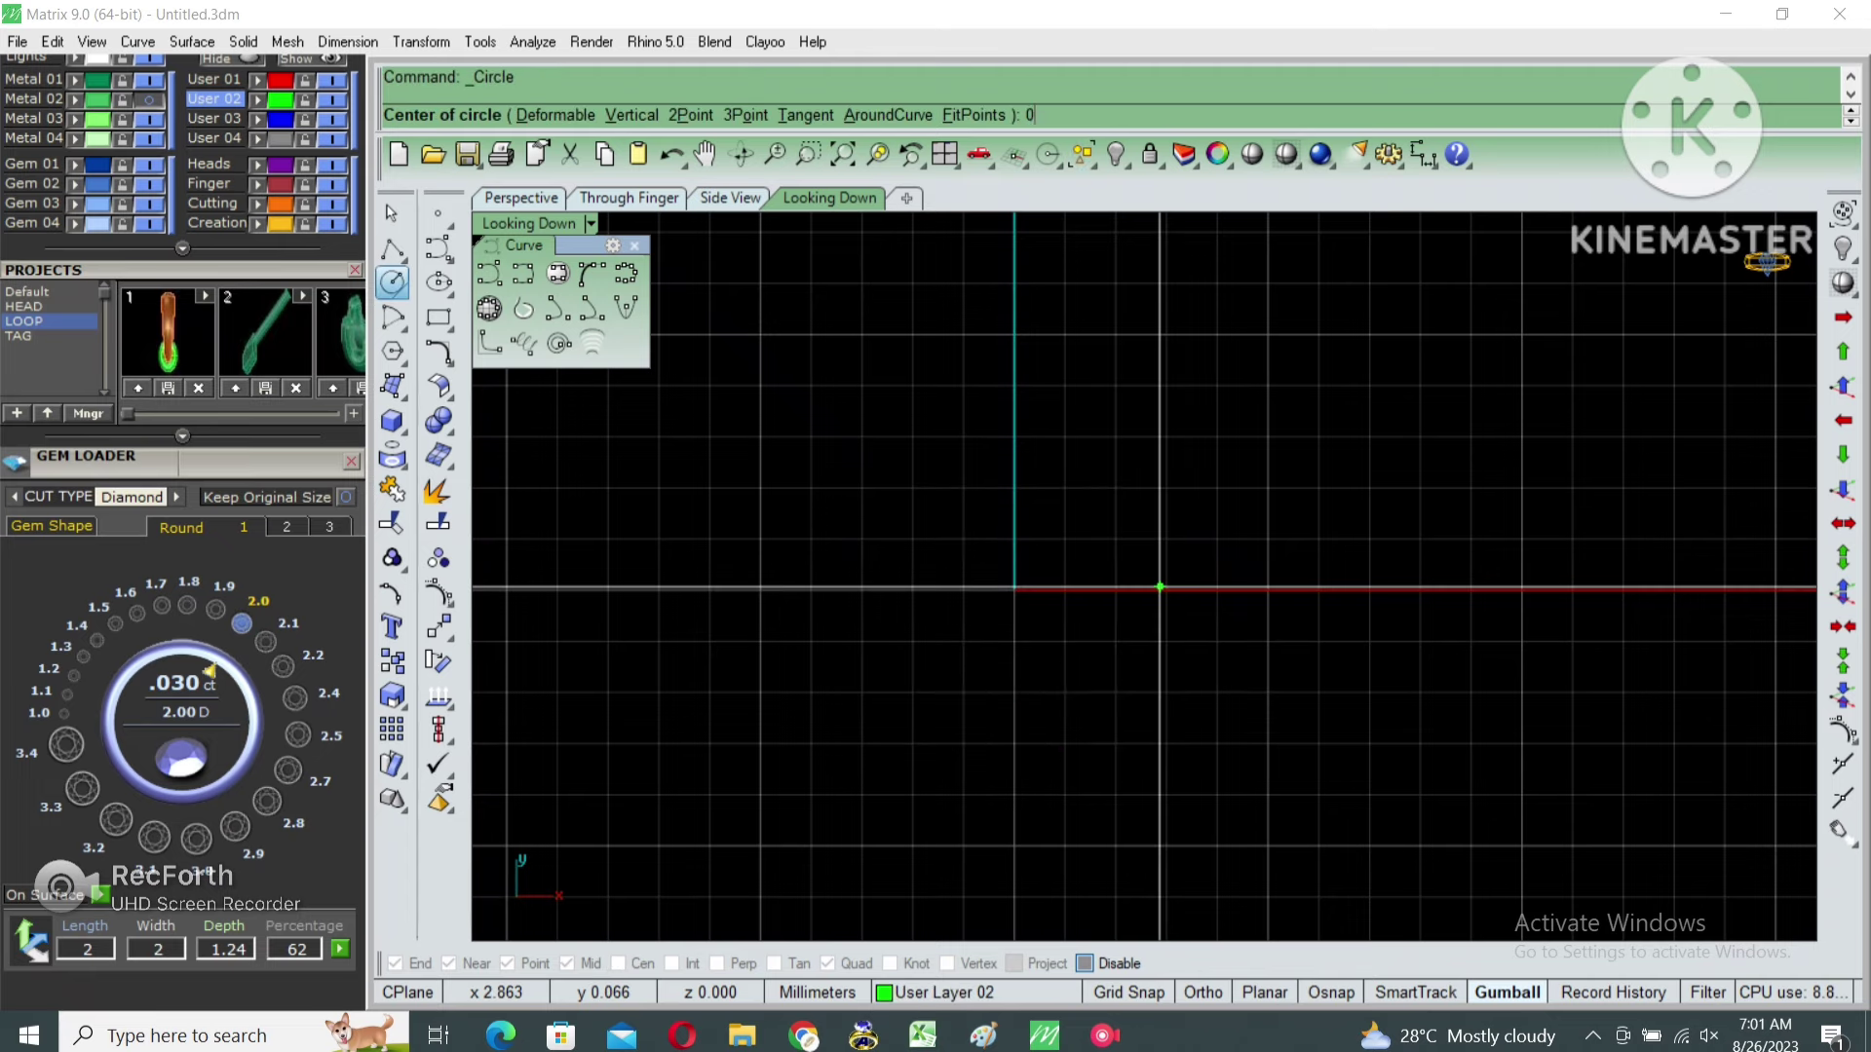
{"action": "key", "text": "Return"}
{"action": "type", "text": "1.7"}
{"action": "key", "text": "Return"}
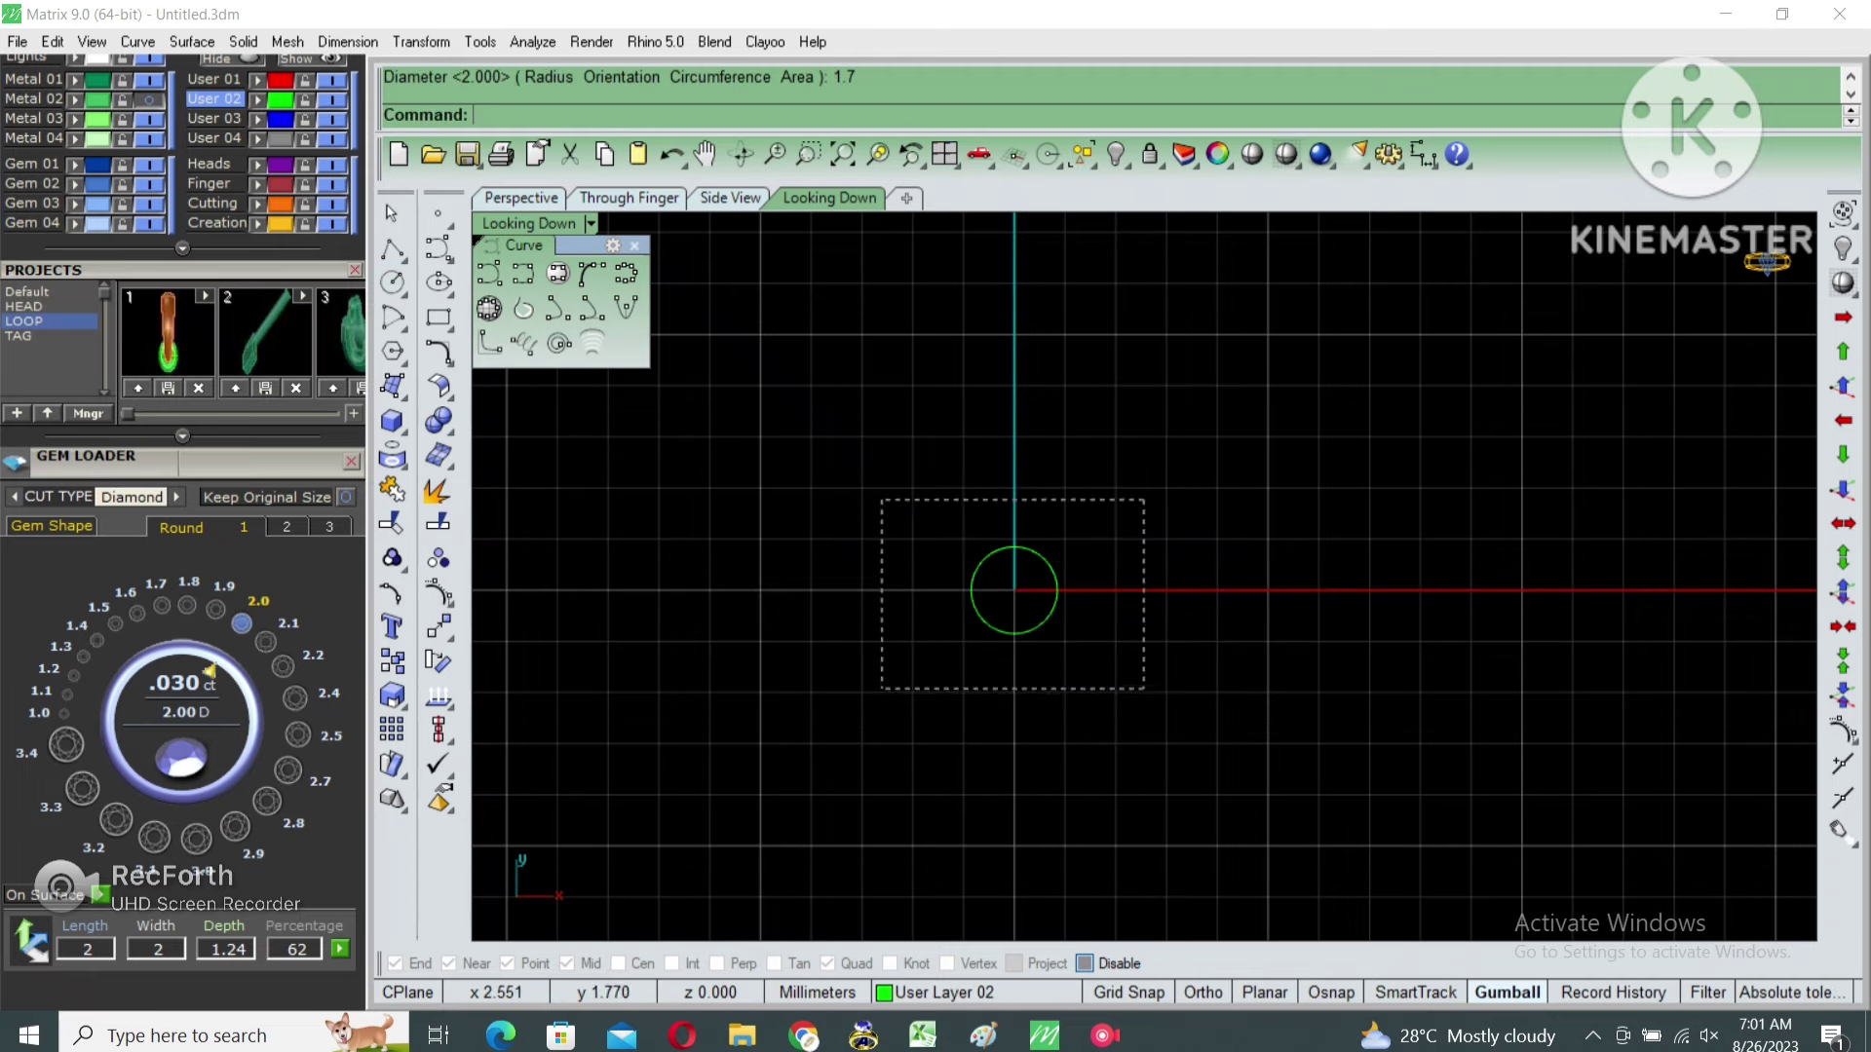
{"action": "left_click_drag", "start_coordinate": [882, 500], "coordinate": [882, 500]}
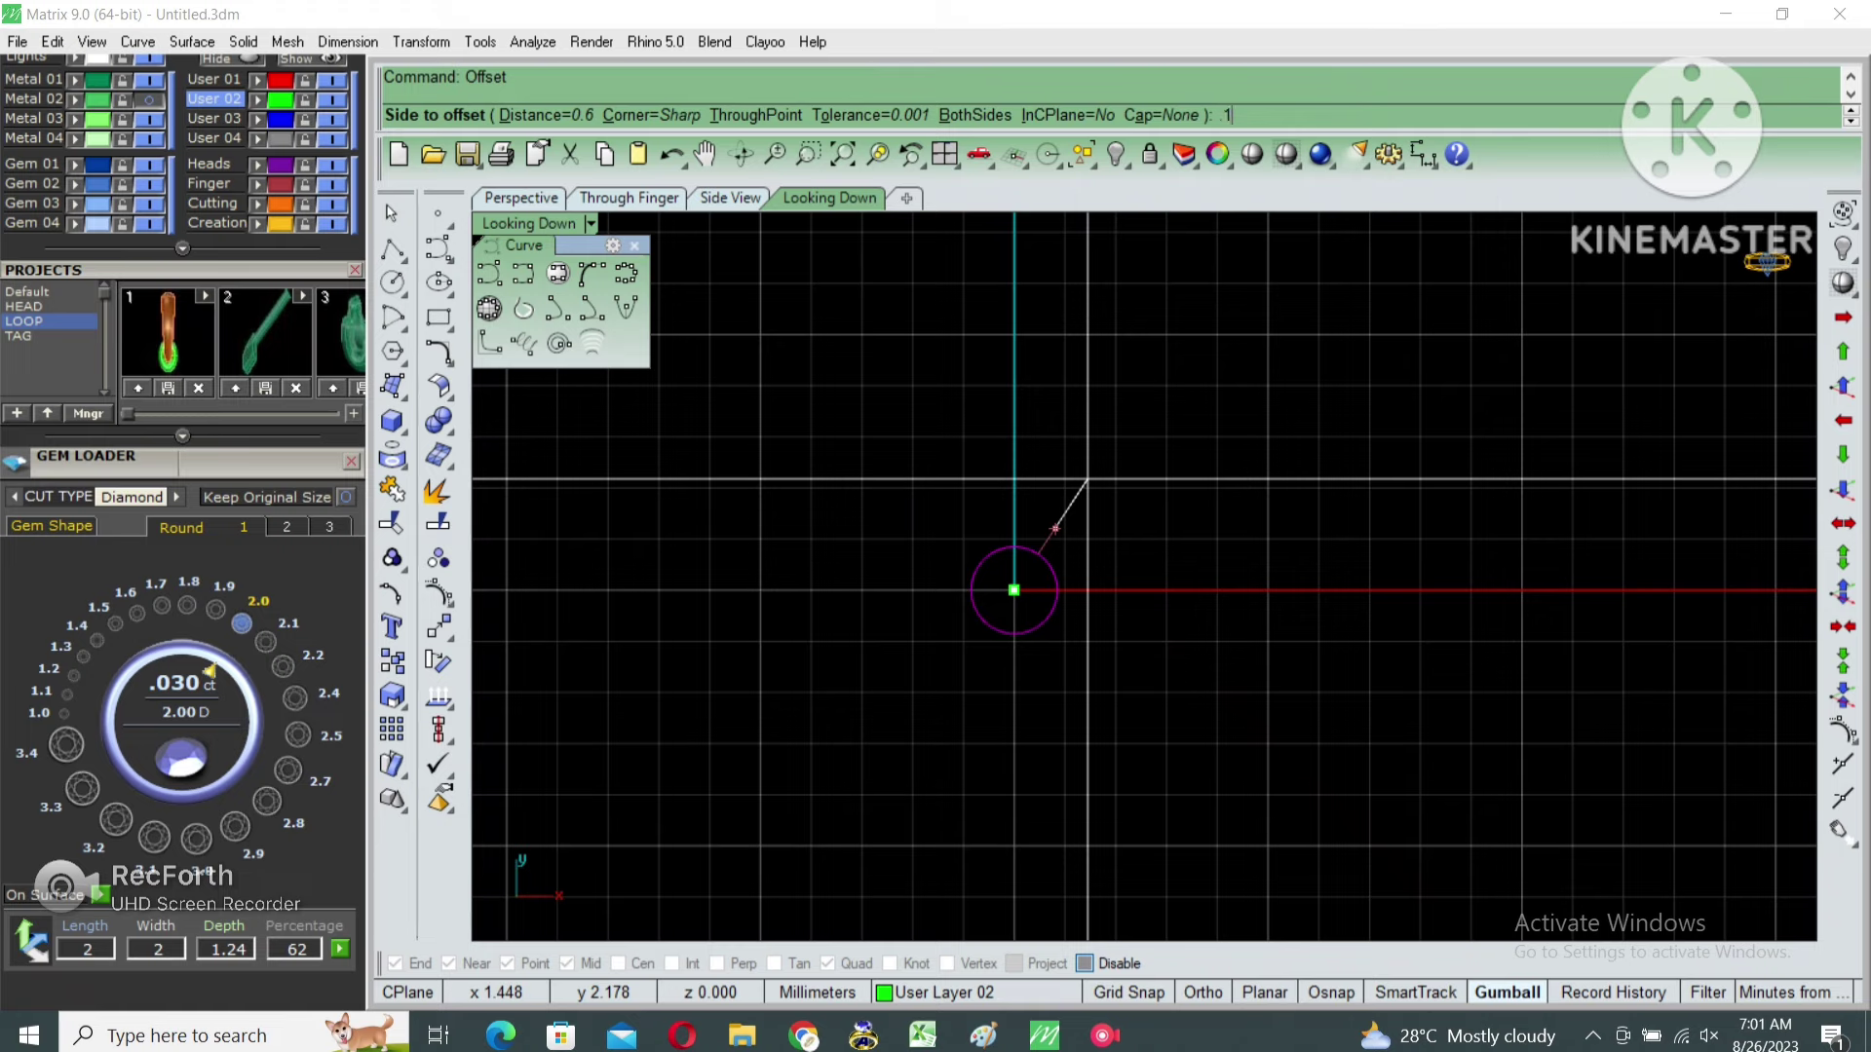
{"action": "key", "text": "Return"}
{"action": "left_click", "coordinate": [1055, 529]}
{"action": "scroll", "coordinate": [1055, 529], "scroll_direction": "up", "scroll_amount": 3}
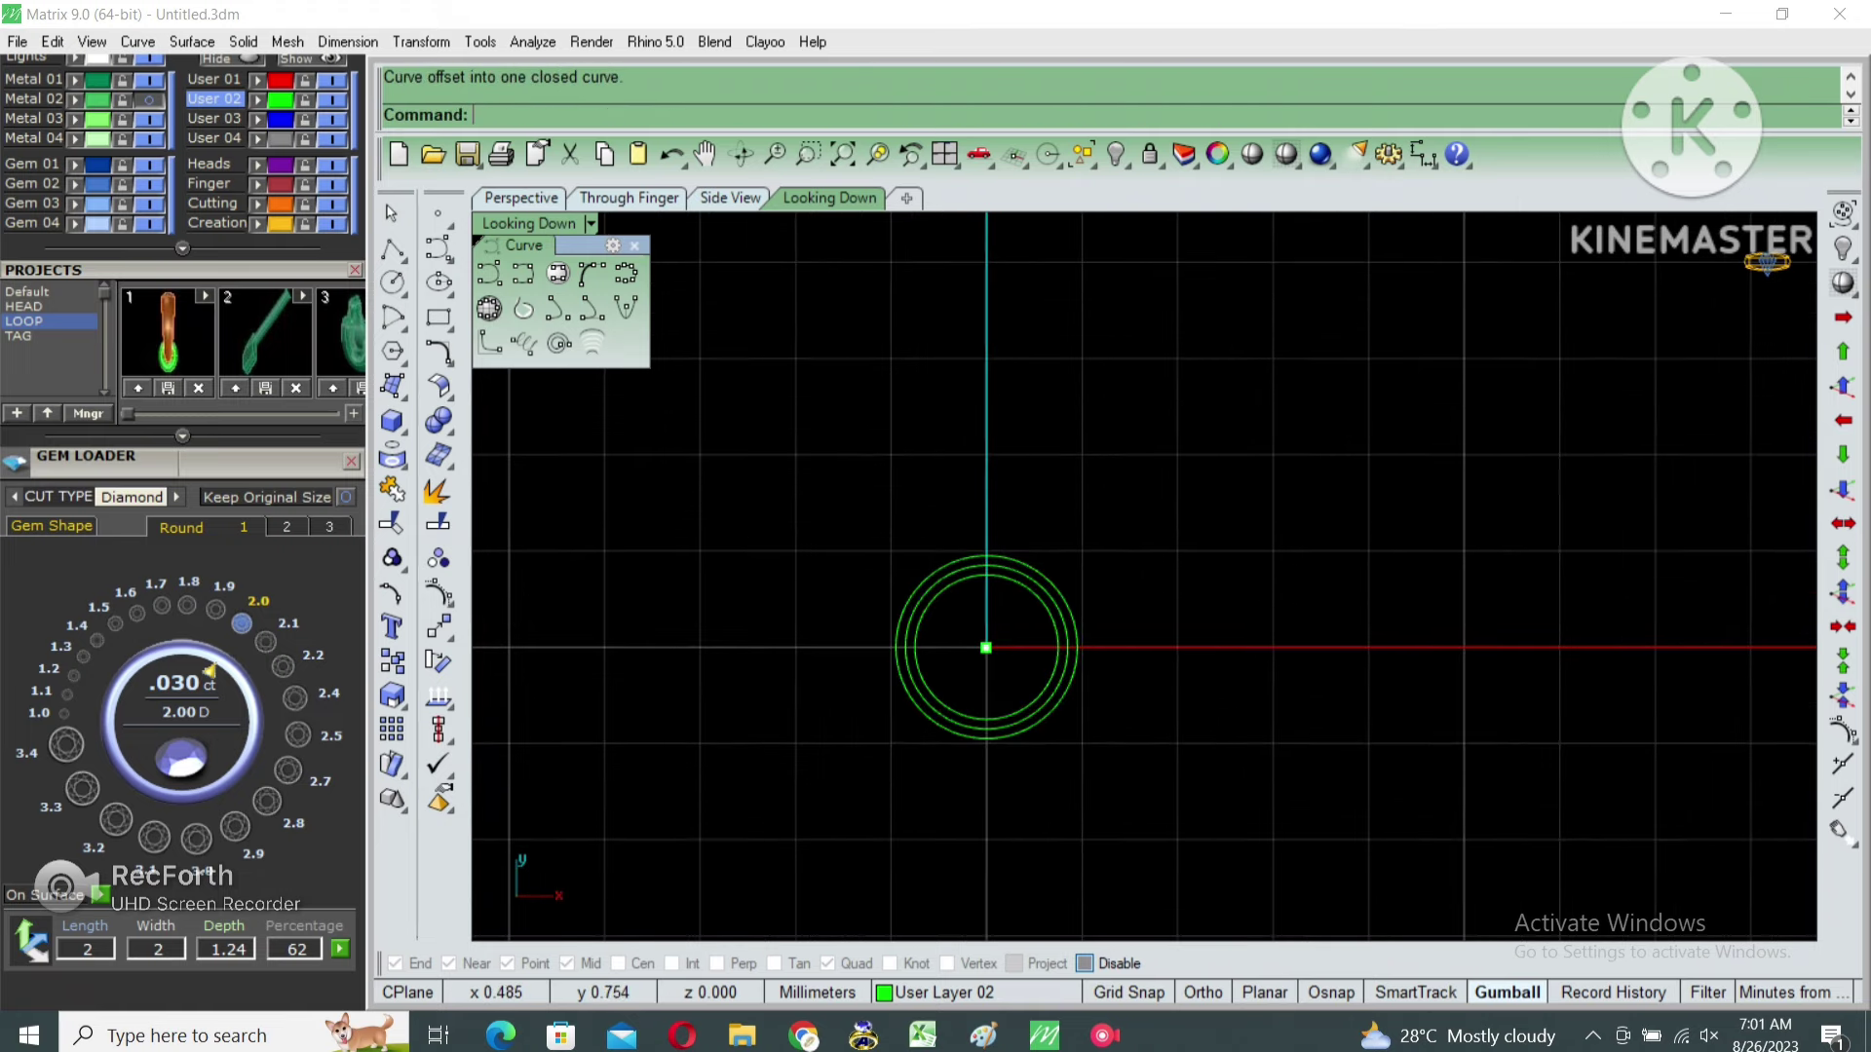
{"action": "left_click", "coordinate": [1065, 604]}
{"action": "left_click", "coordinate": [1090, 634]}
Add a 0.5 offset circle inside the rings and turn the curves into a solid cylinder.
{"action": "key", "text": "Return"}
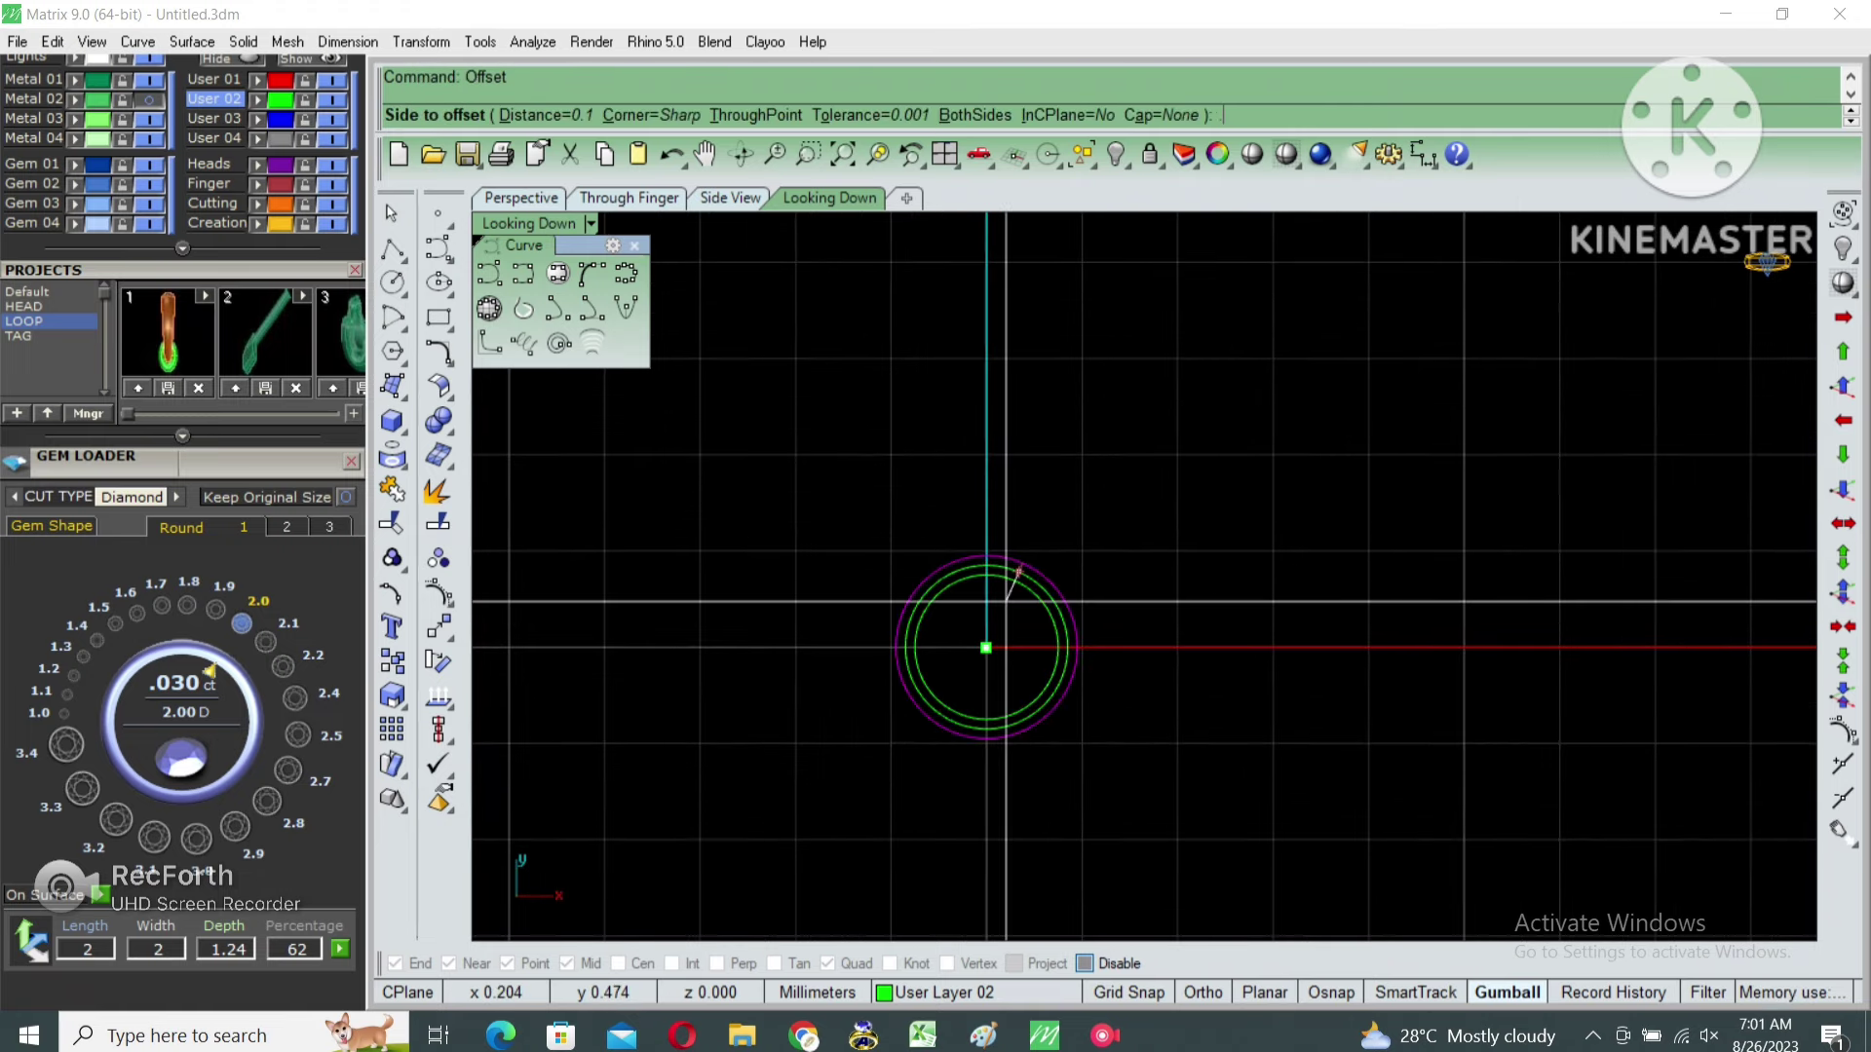
{"action": "type", "text": ".5"}
{"action": "key", "text": "Return"}
{"action": "left_click", "coordinate": [1004, 605]}
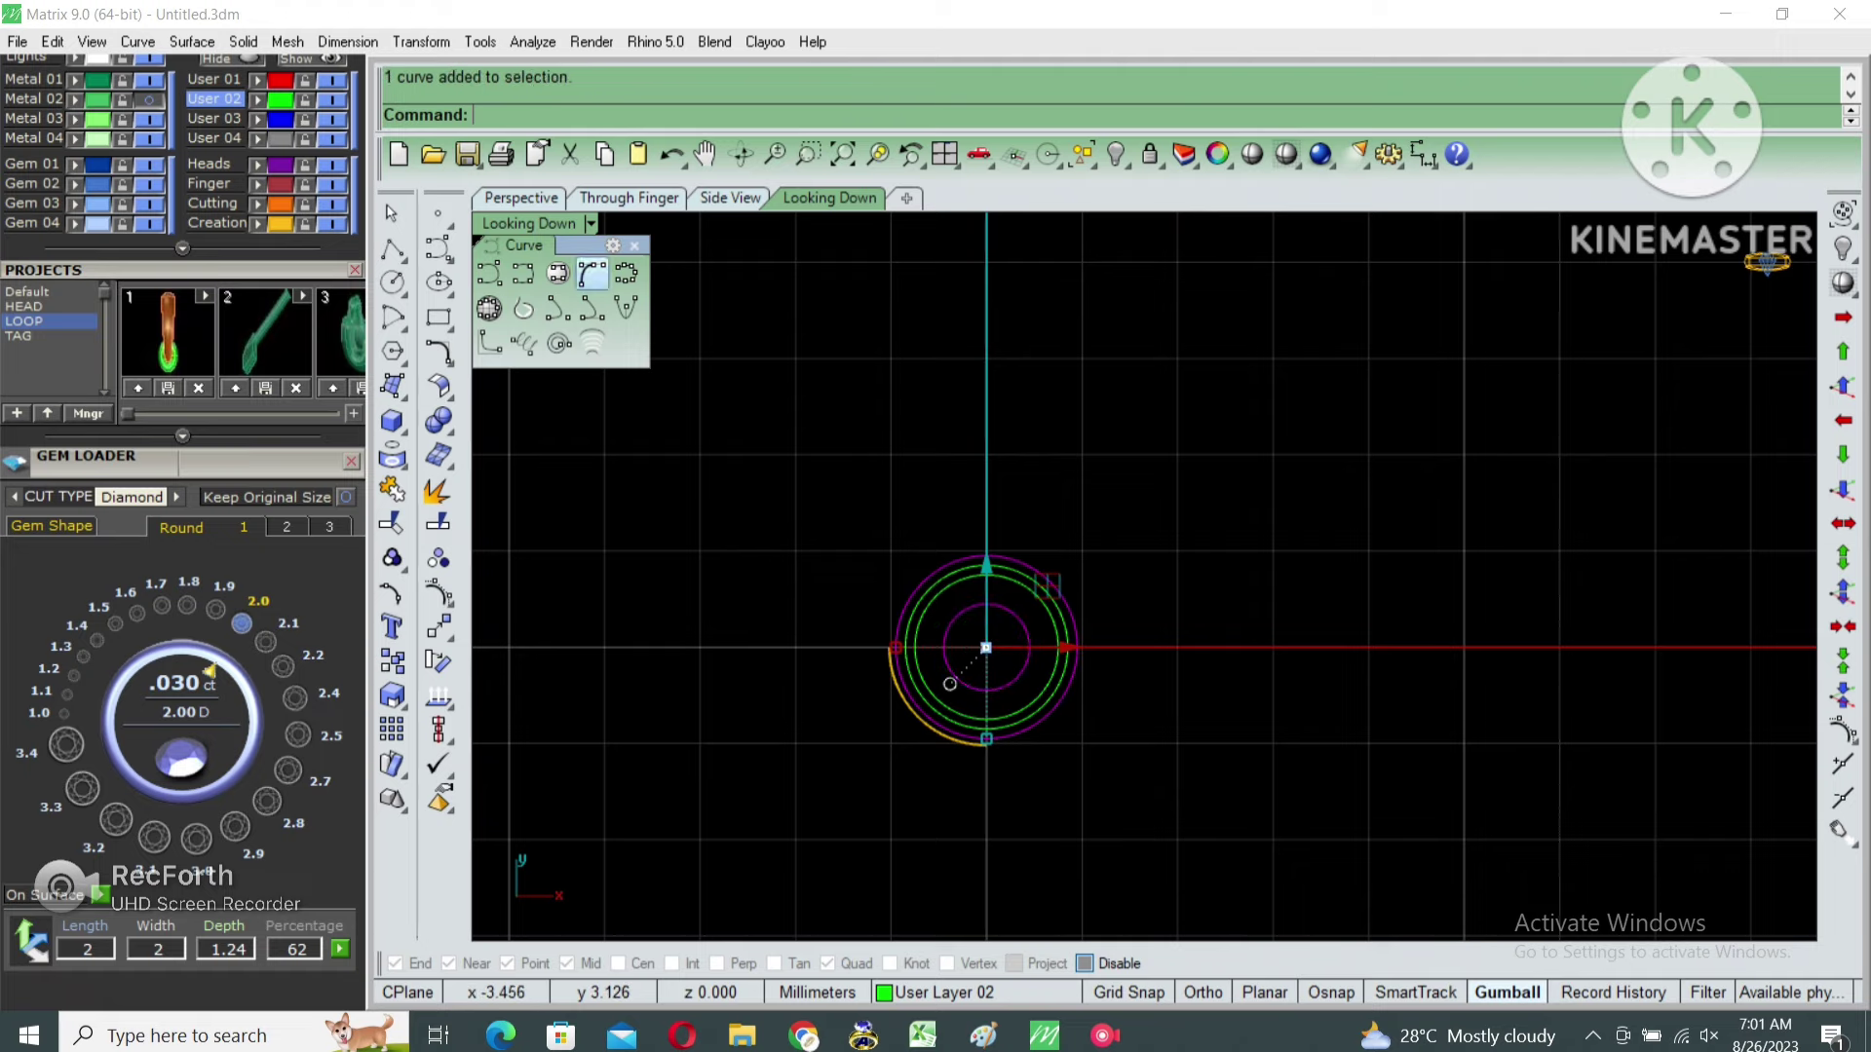
{"action": "key", "text": "ctrl+m"}
{"action": "left_click", "coordinate": [521, 197]}
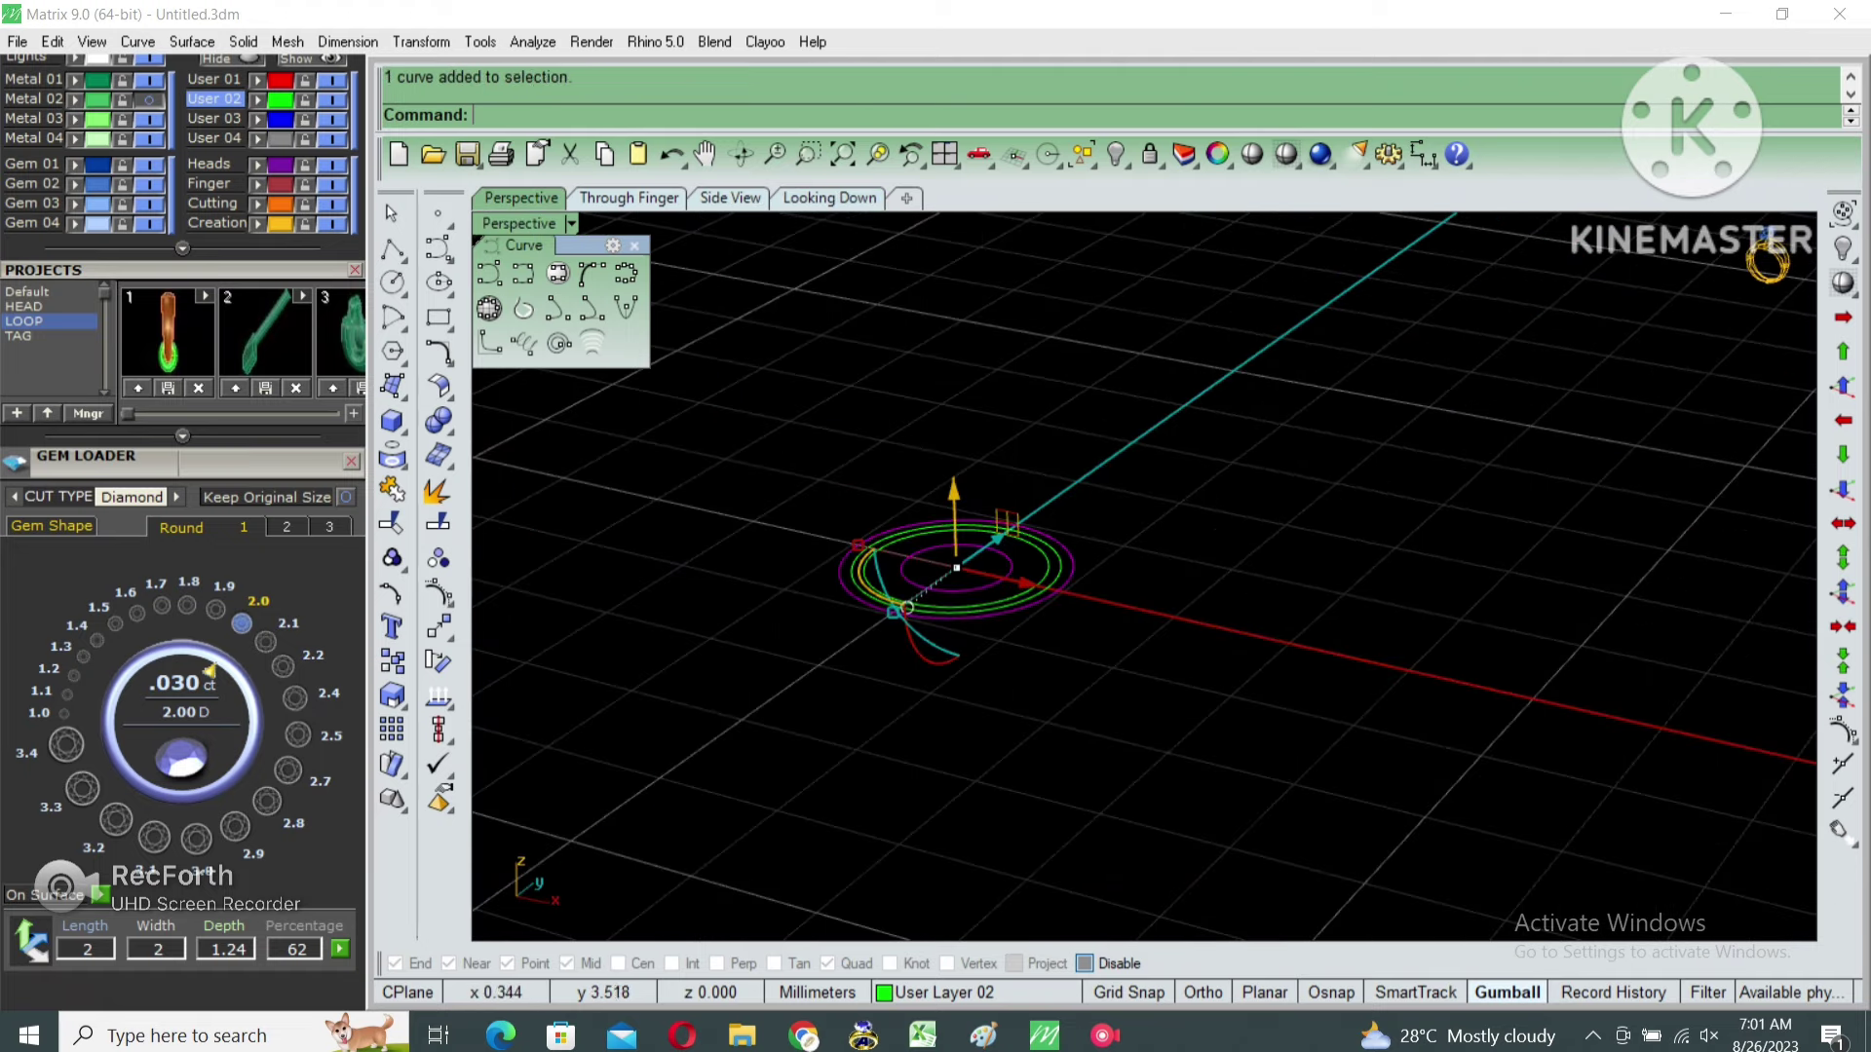
{"action": "left_click", "coordinate": [1002, 510]}
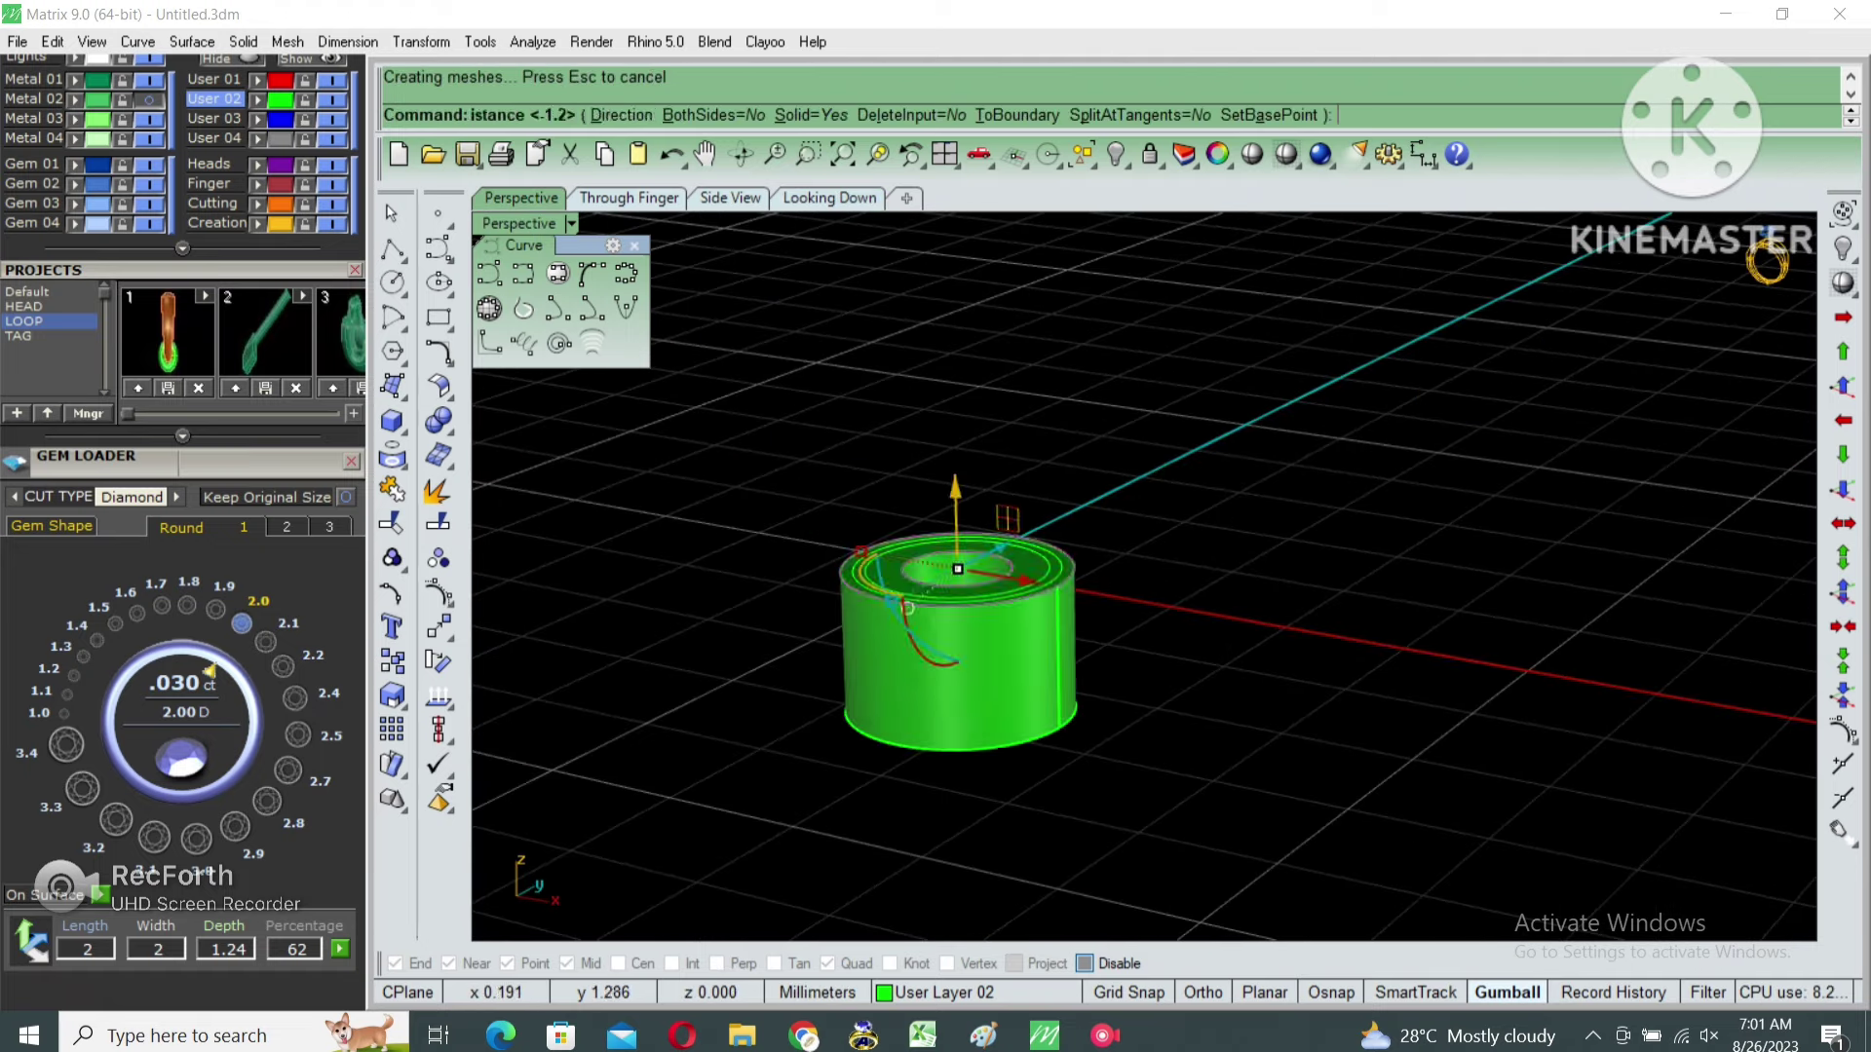
Chamfer the inner top edge of the bezel hole by 0.3 using ChamferEdge.
{"action": "type", "text": "ceChamferEdge"}
{"action": "key", "text": "Return"}
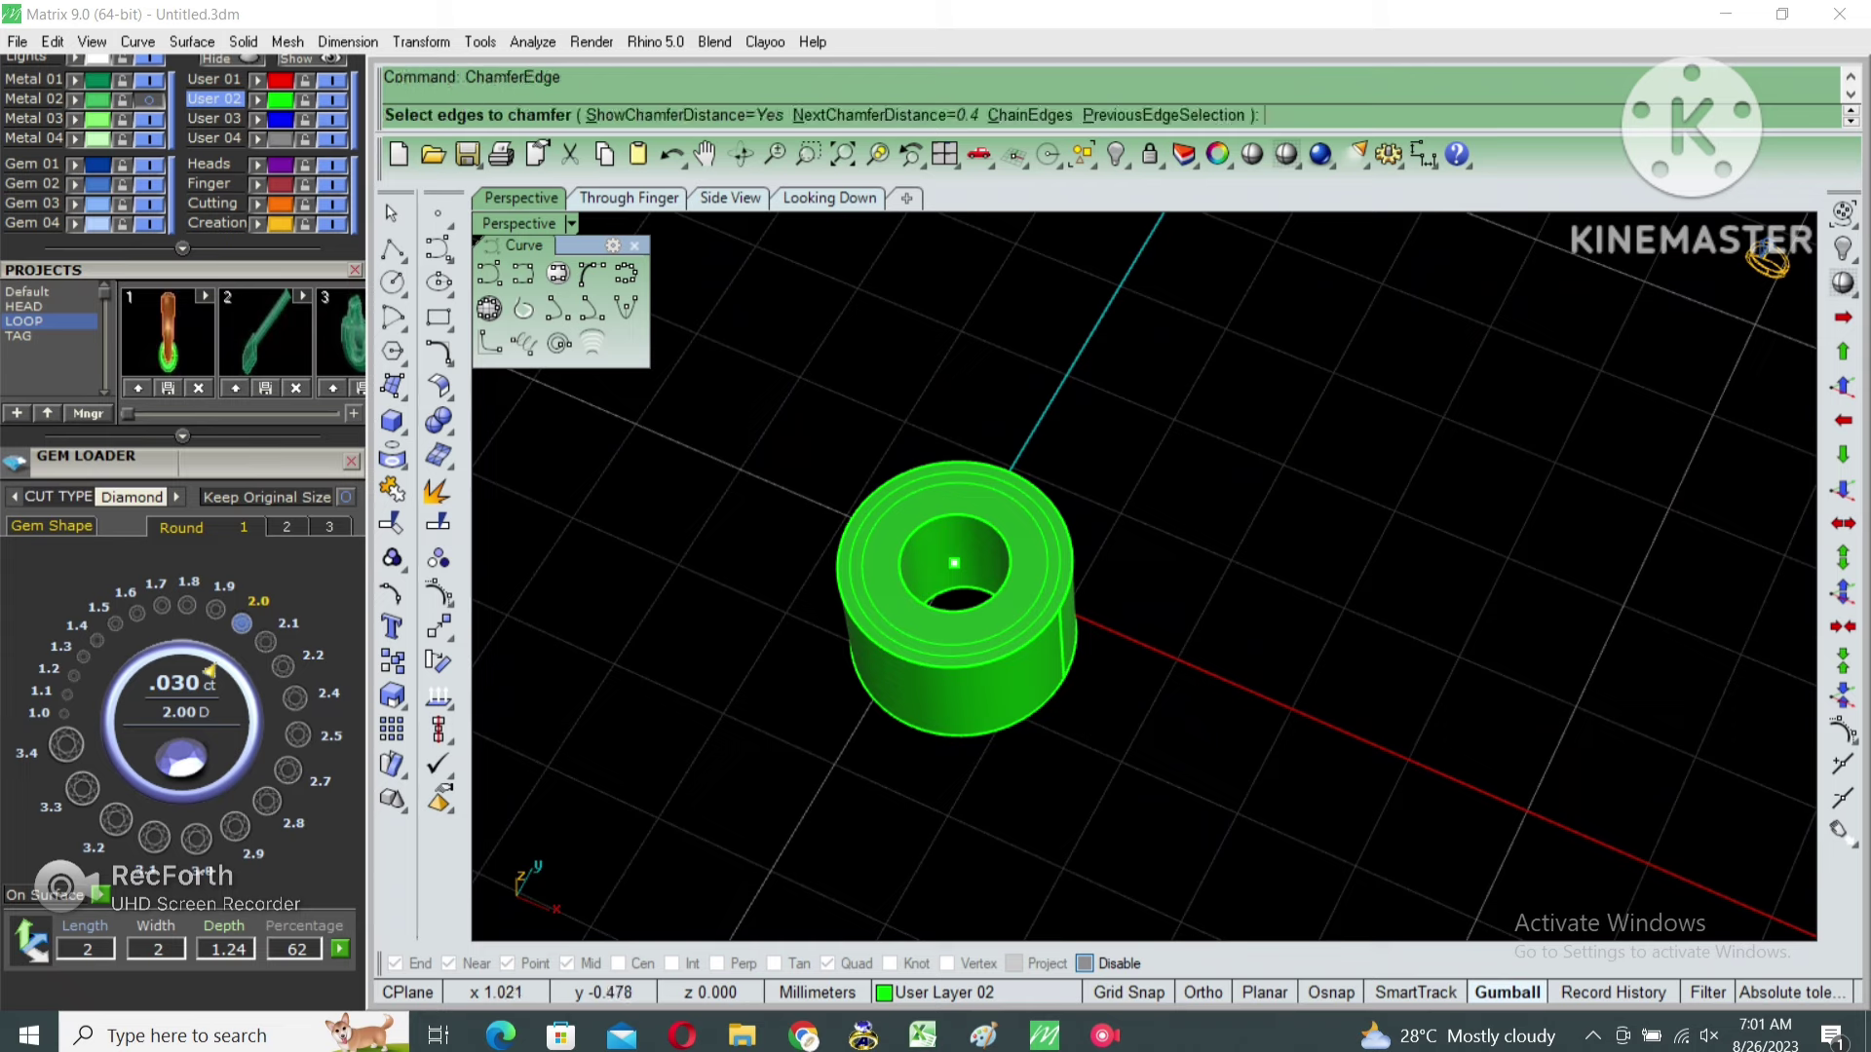
{"action": "type", "text": ".3"}
{"action": "key", "text": "Return"}
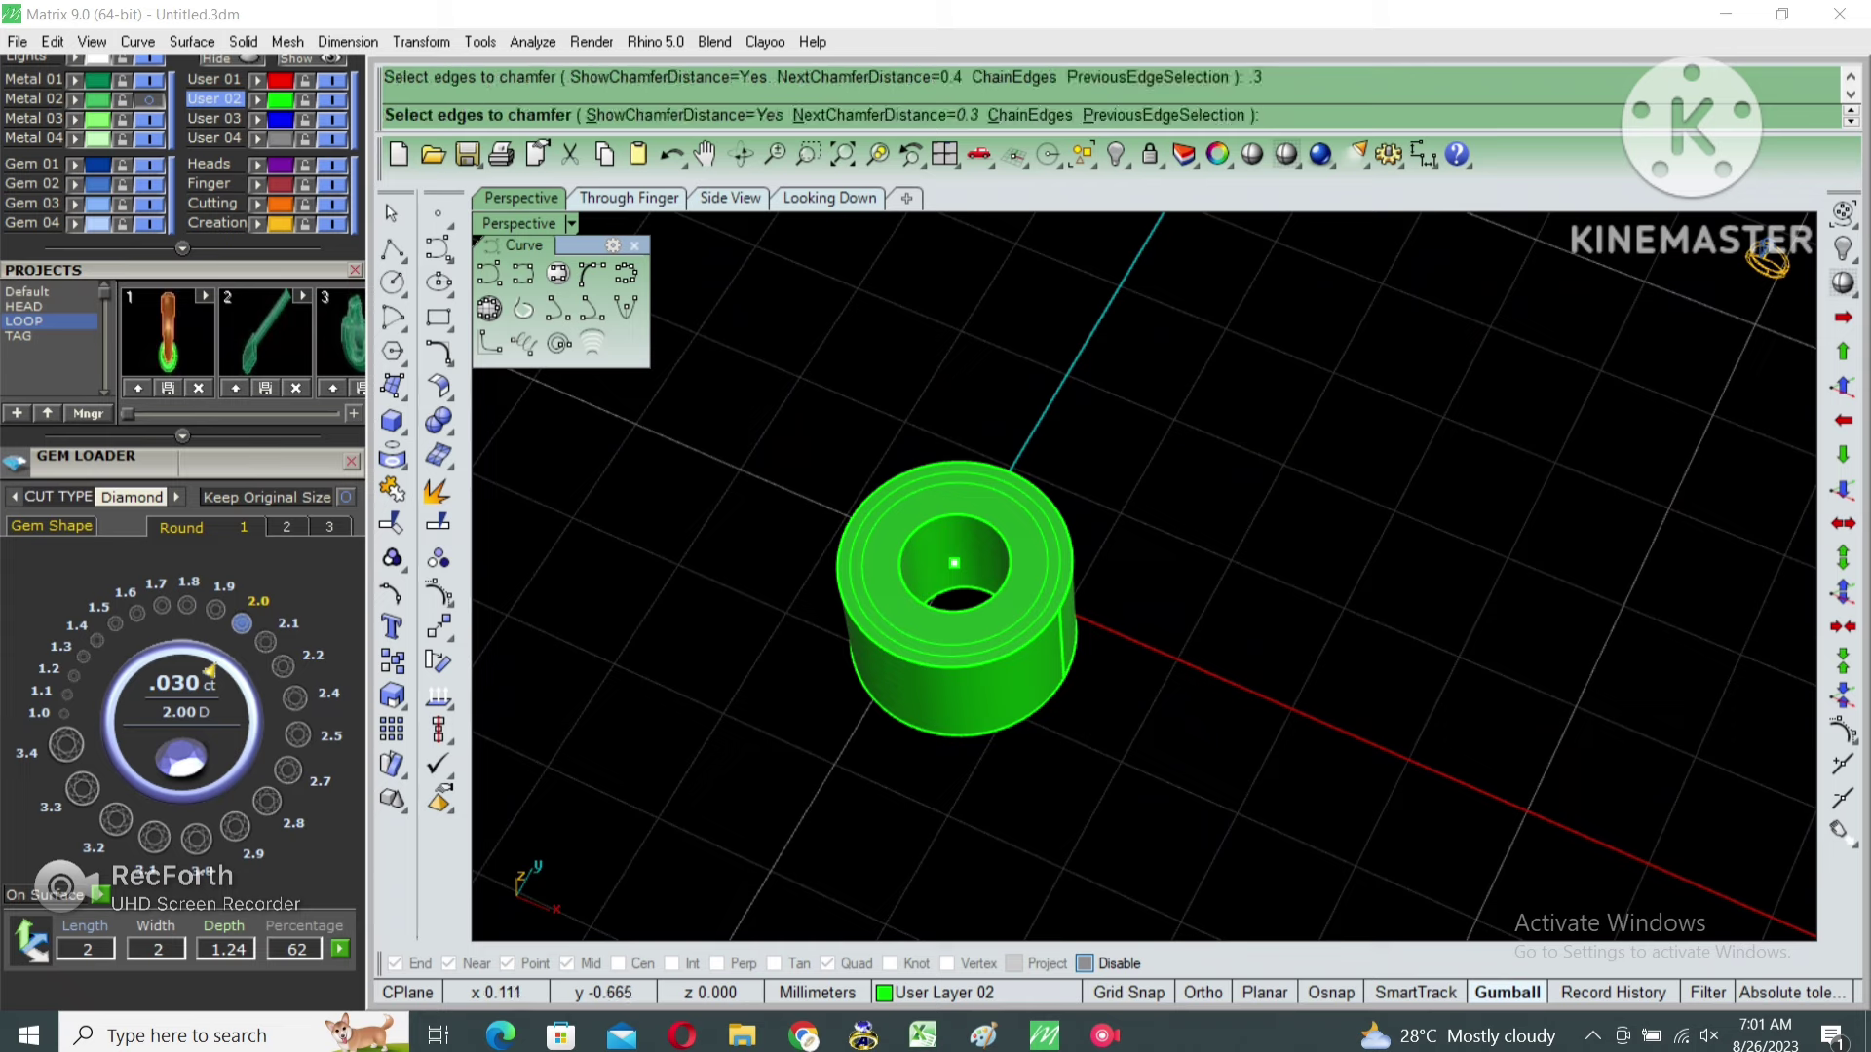
{"action": "left_click", "coordinate": [1008, 562]}
{"action": "key", "text": "Return"}
{"action": "key", "text": "Return"}
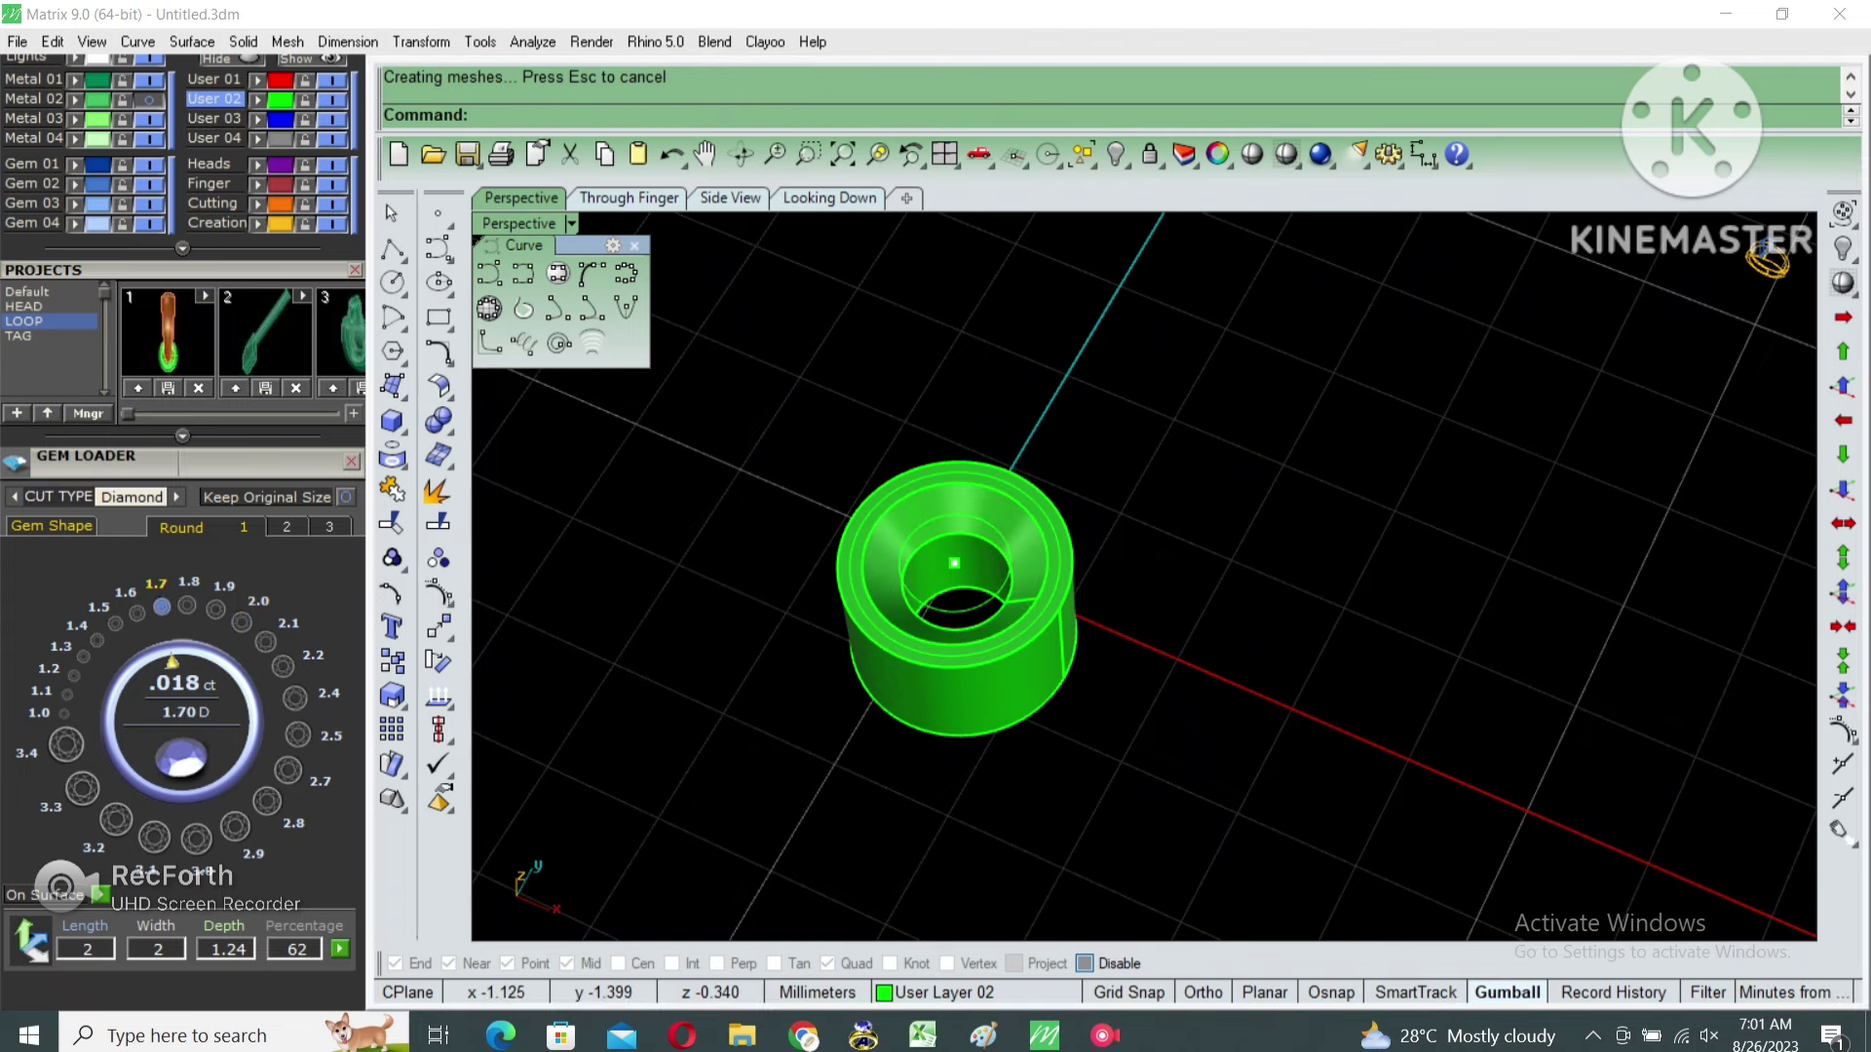
Load a 2.00 mm round diamond into the hole and group it with the bezel.
{"action": "left_click", "coordinate": [242, 623]}
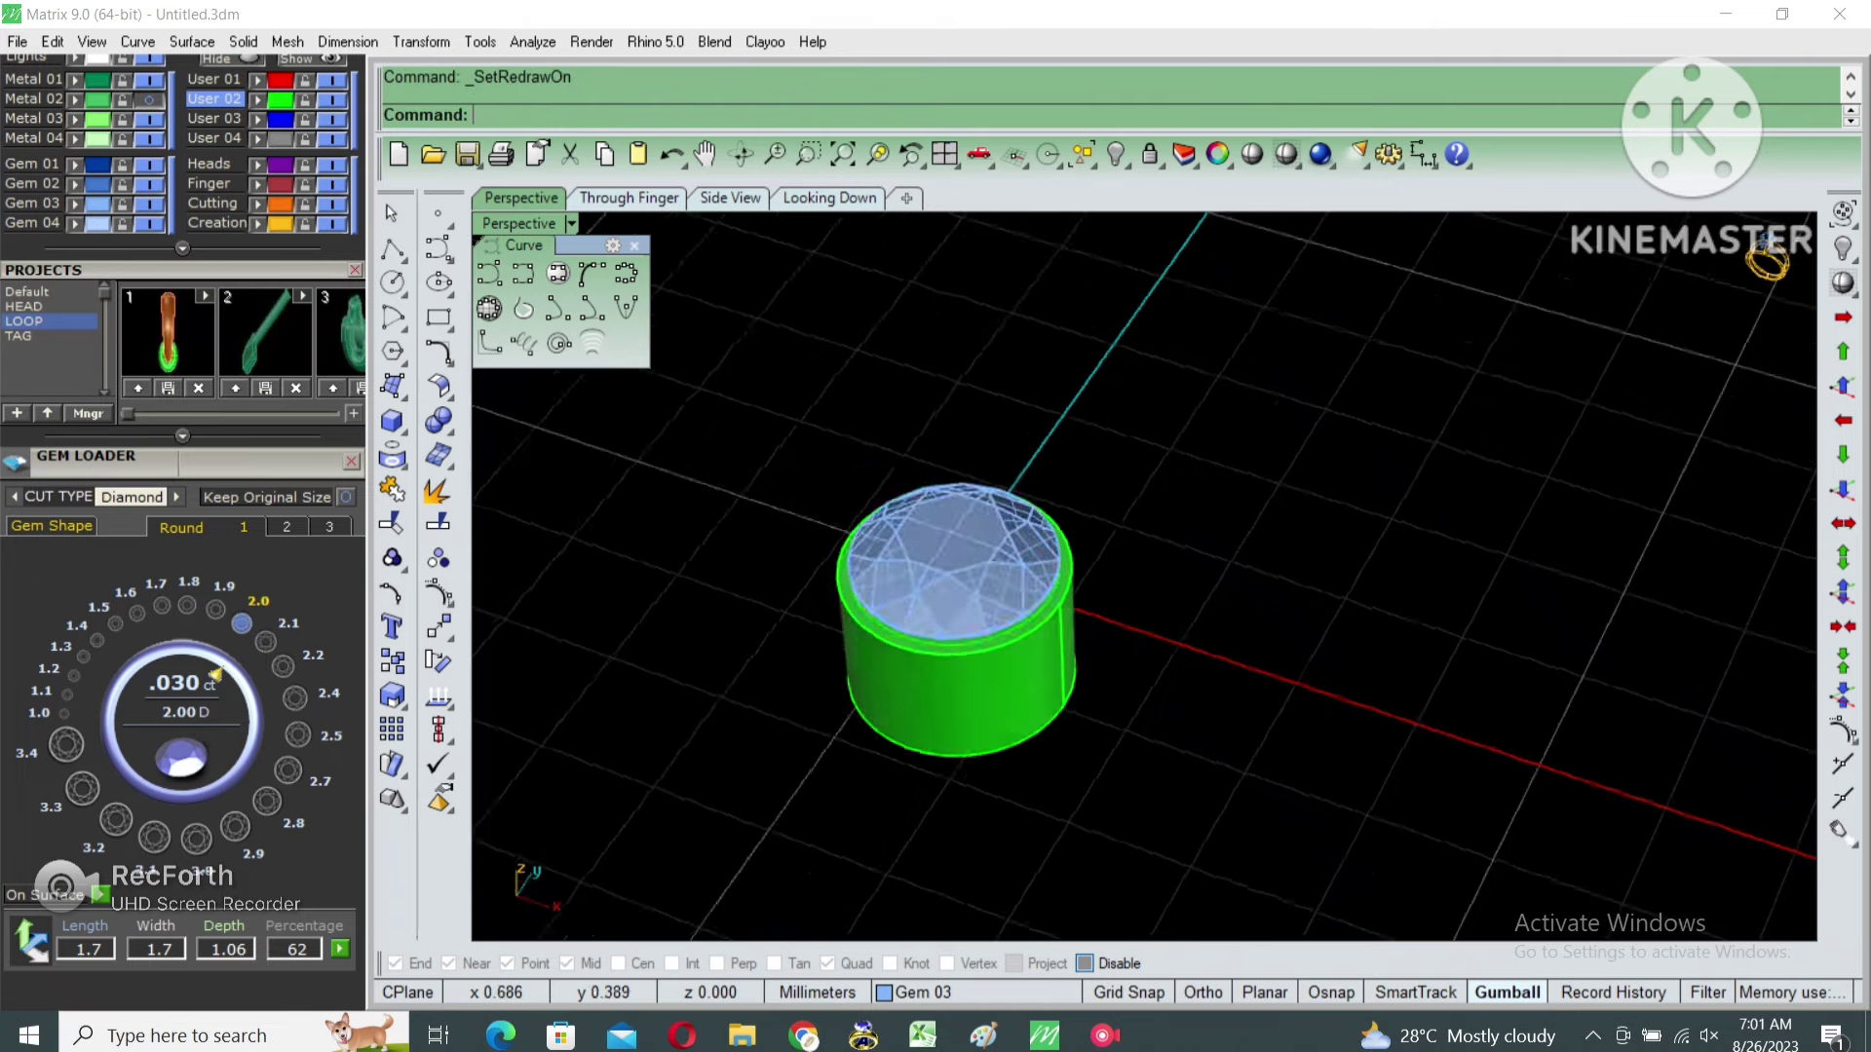
{"action": "left_click_drag", "start_coordinate": [1219, 776], "coordinate": [735, 405]}
{"action": "key", "text": "ctrl+g"}
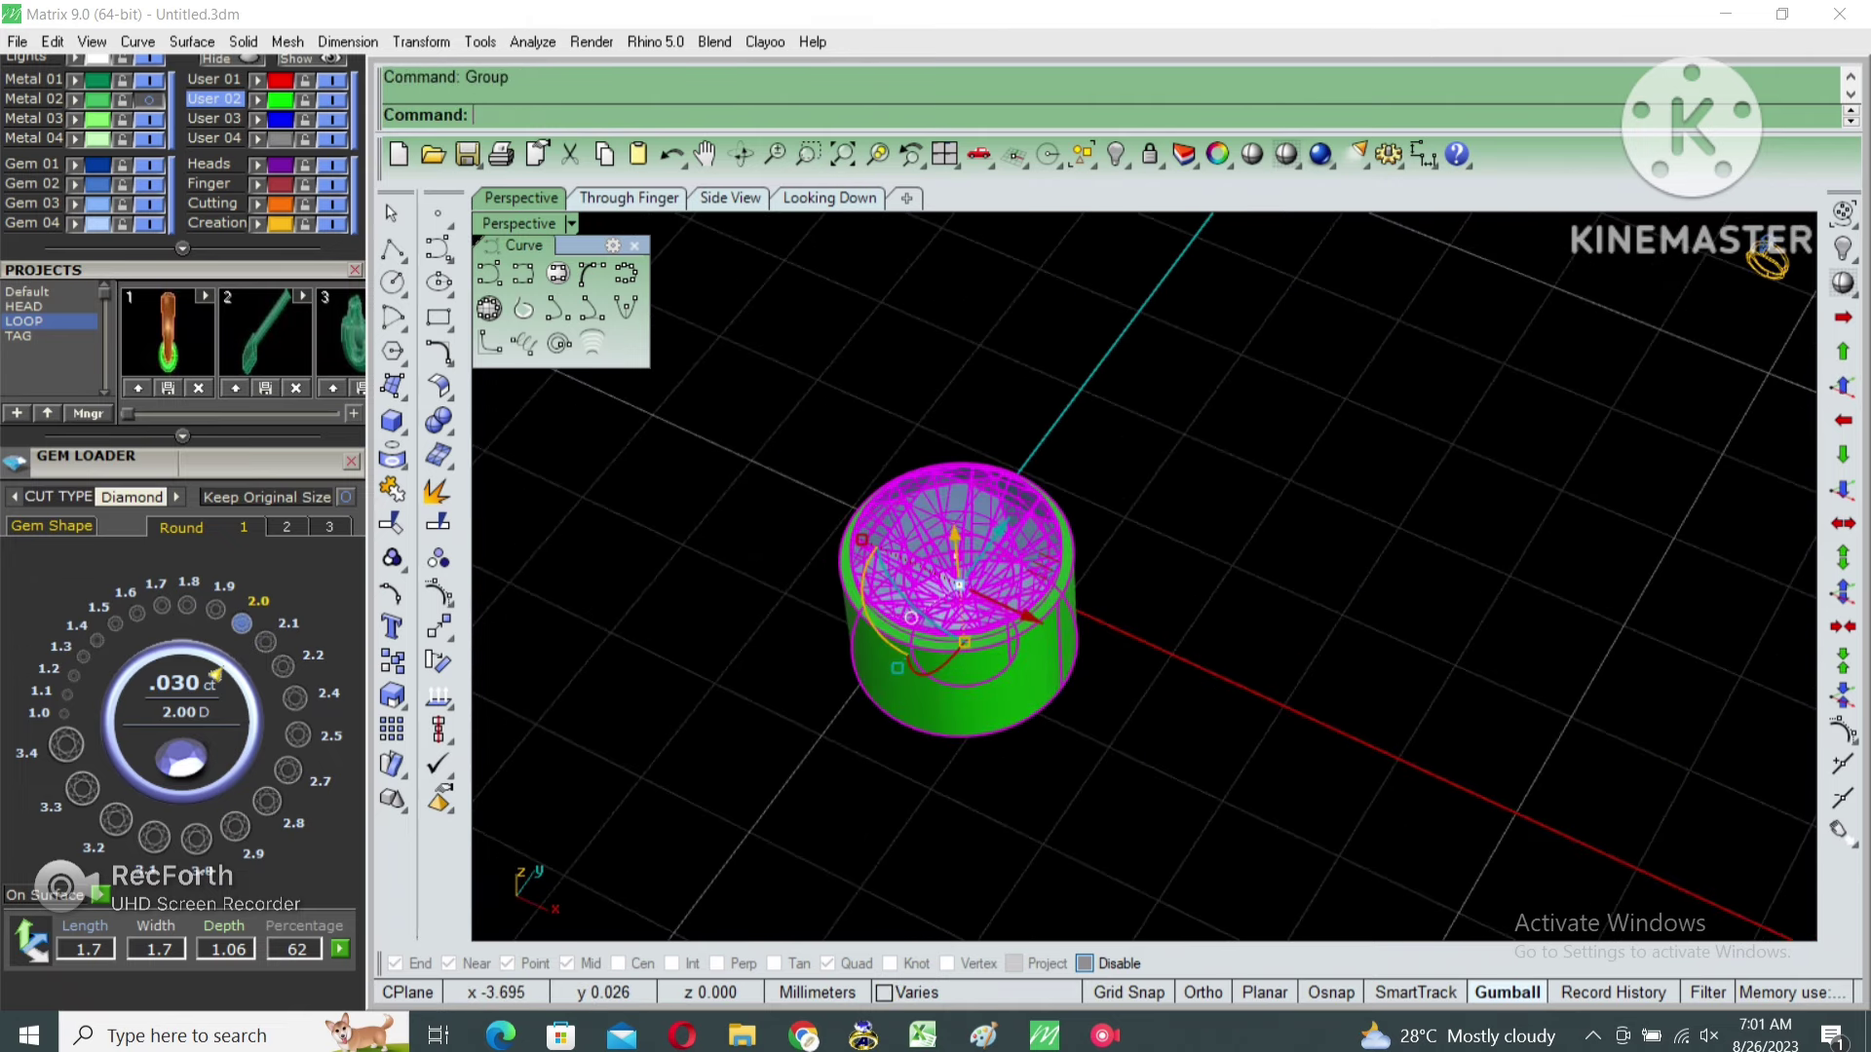
{"action": "key", "text": "ctrl+m"}
{"action": "double_click", "coordinate": [1187, 586]}
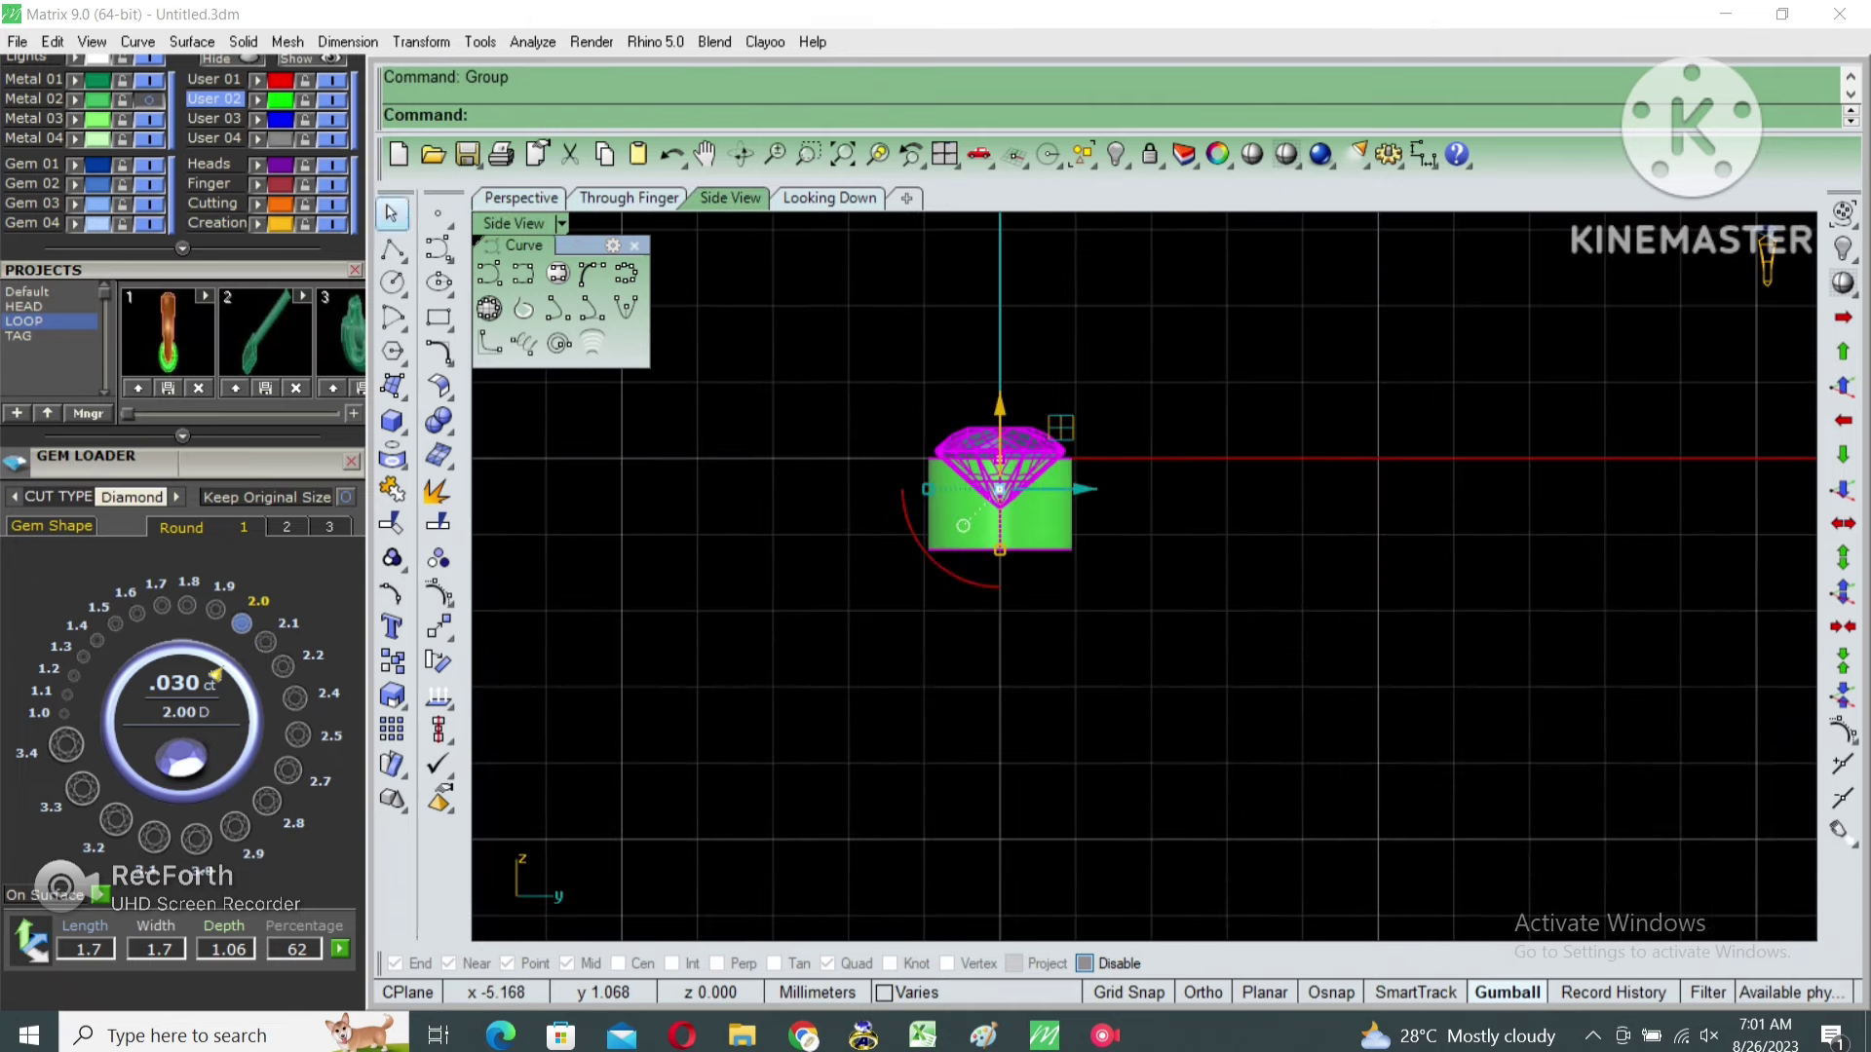
Draw a vertical line at the bezel's edge and pipe it with radius 0.3.
{"action": "left_click", "coordinate": [393, 250]}
{"action": "scroll", "coordinate": [1170, 600], "scroll_direction": "up", "scroll_amount": 2}
{"action": "left_click", "coordinate": [1036, 527]}
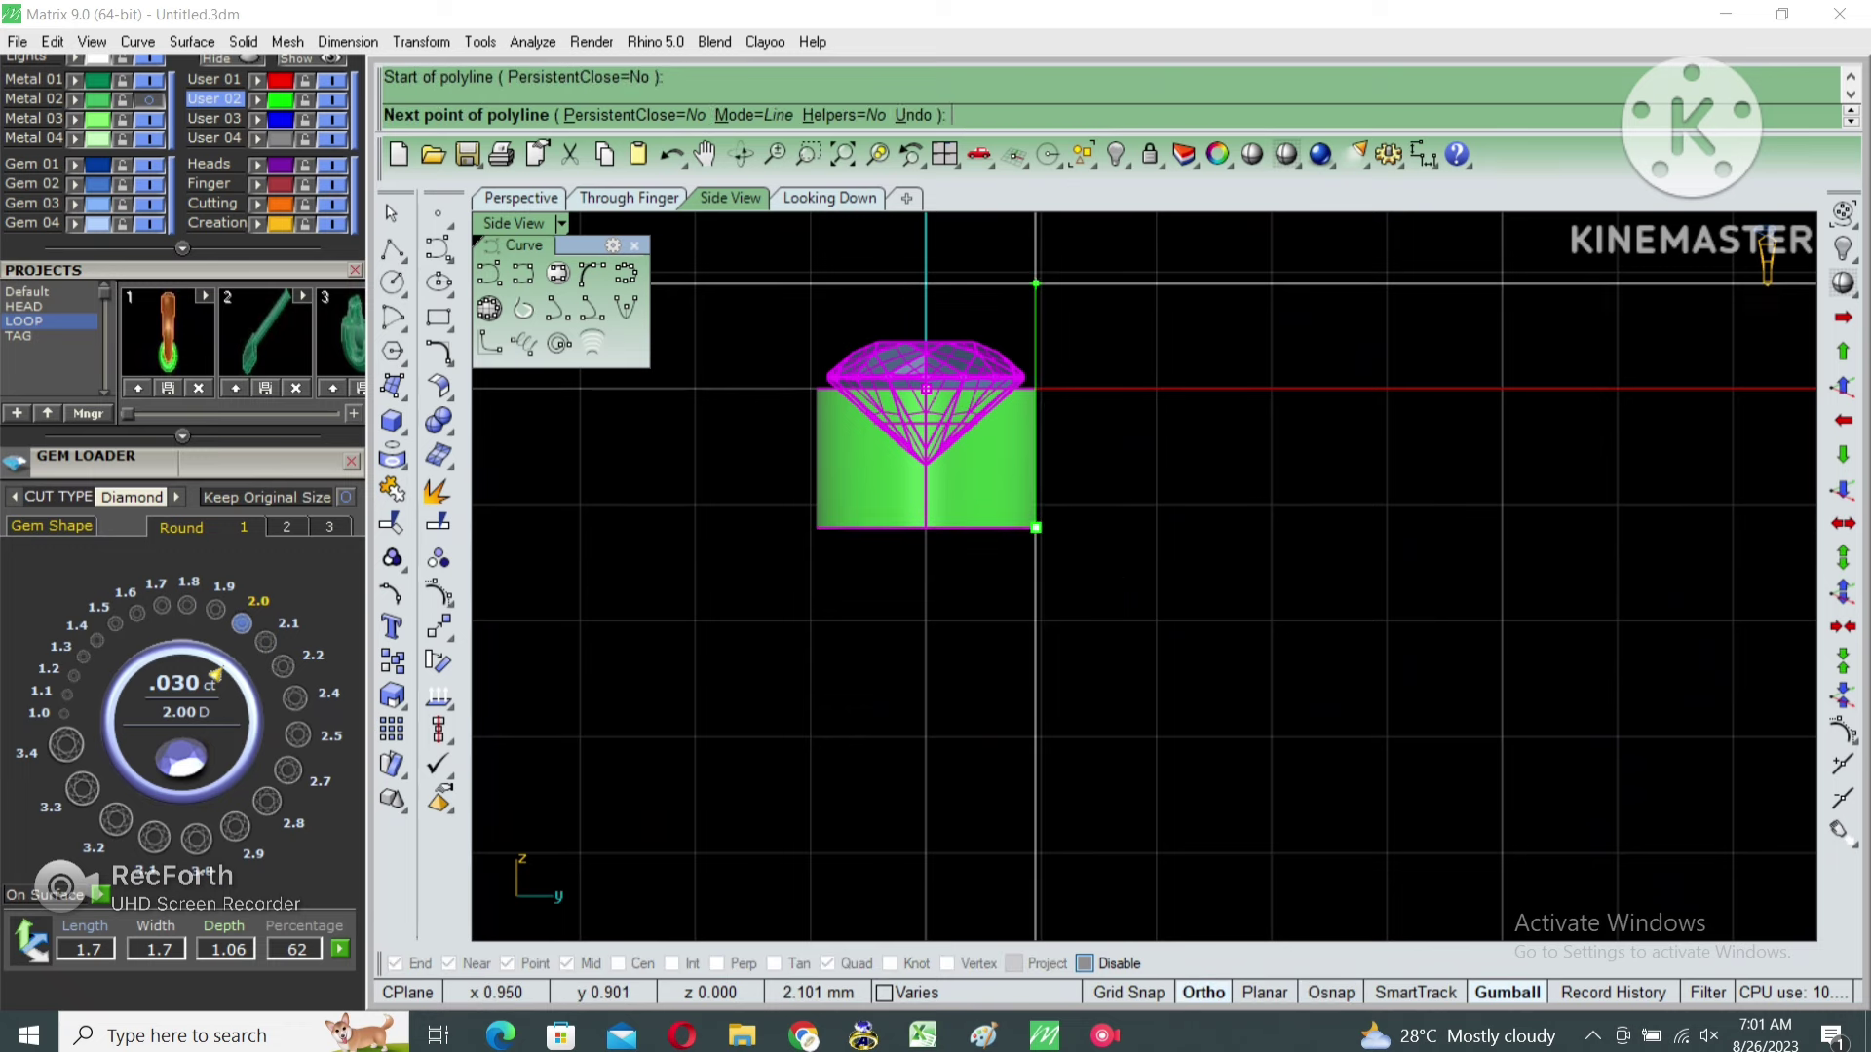
{"action": "left_click", "coordinate": [1051, 283]}
{"action": "key", "text": "Return"}
{"action": "left_click", "coordinate": [1034, 356]}
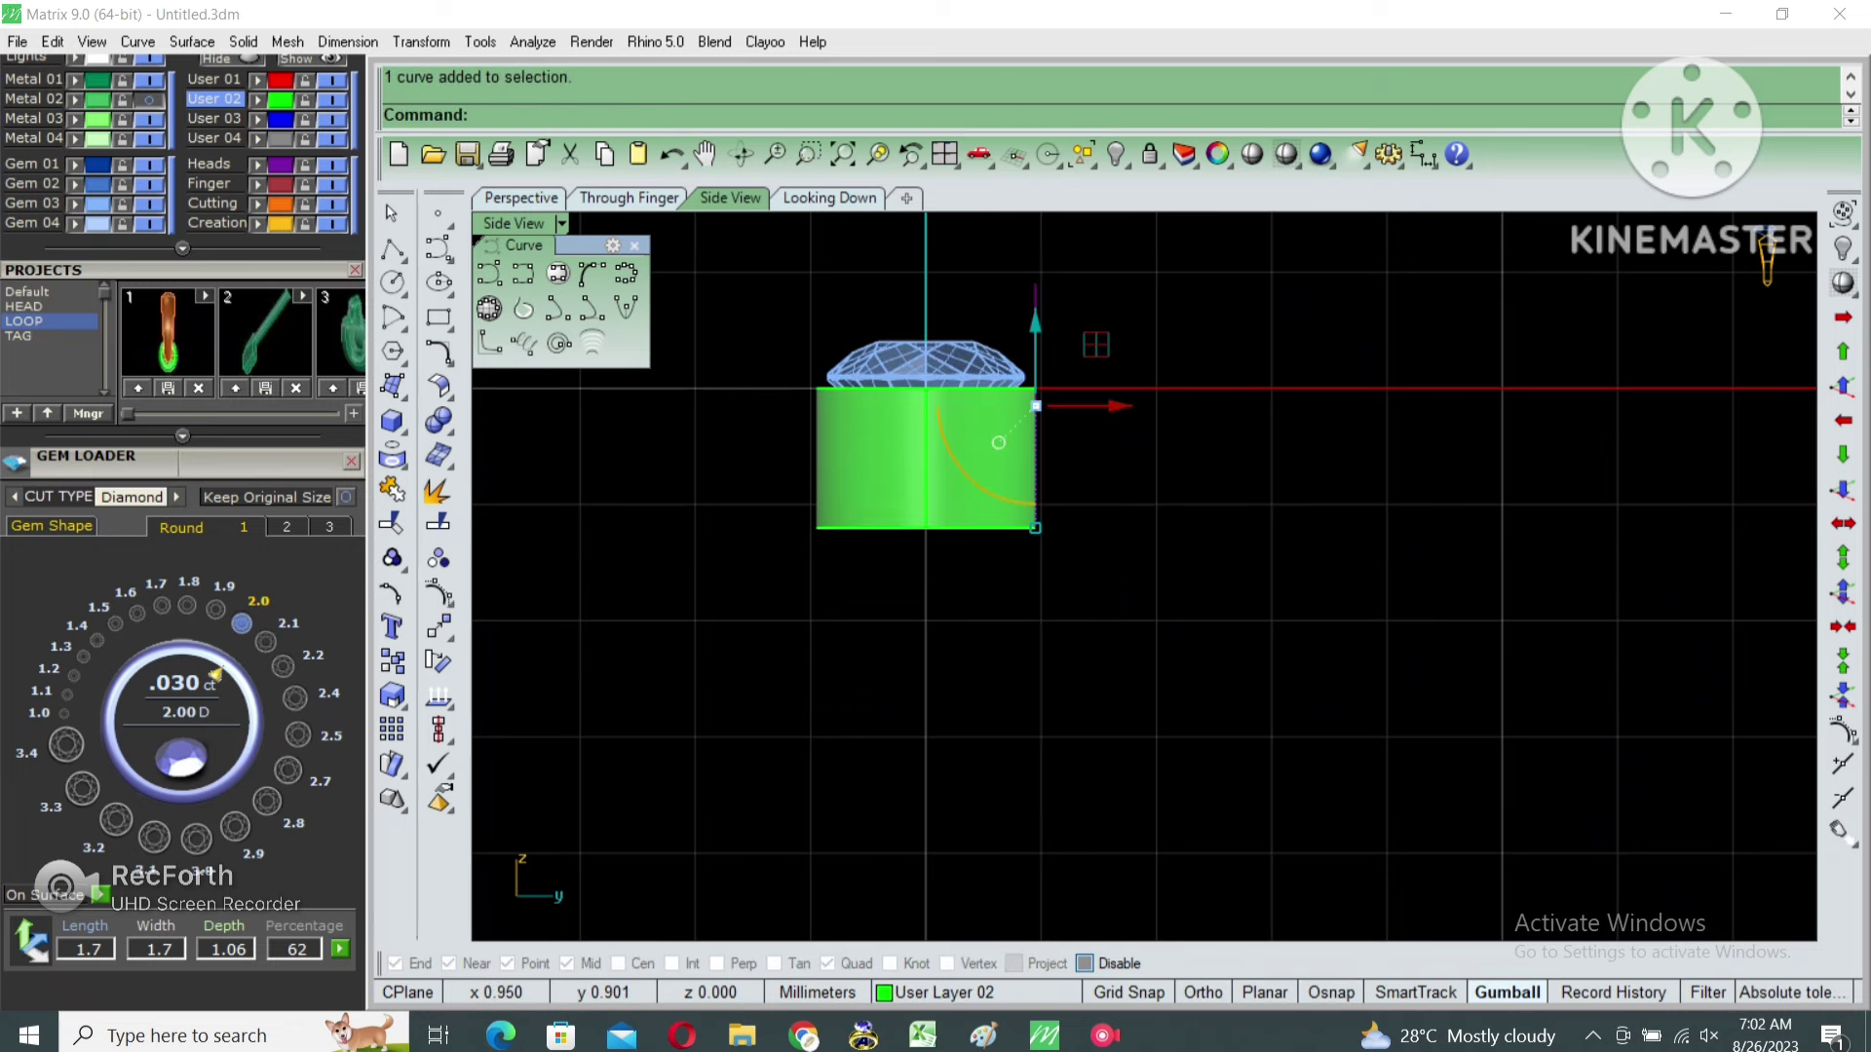
{"action": "type", "text": "Pi"}
{"action": "key", "text": "Return"}
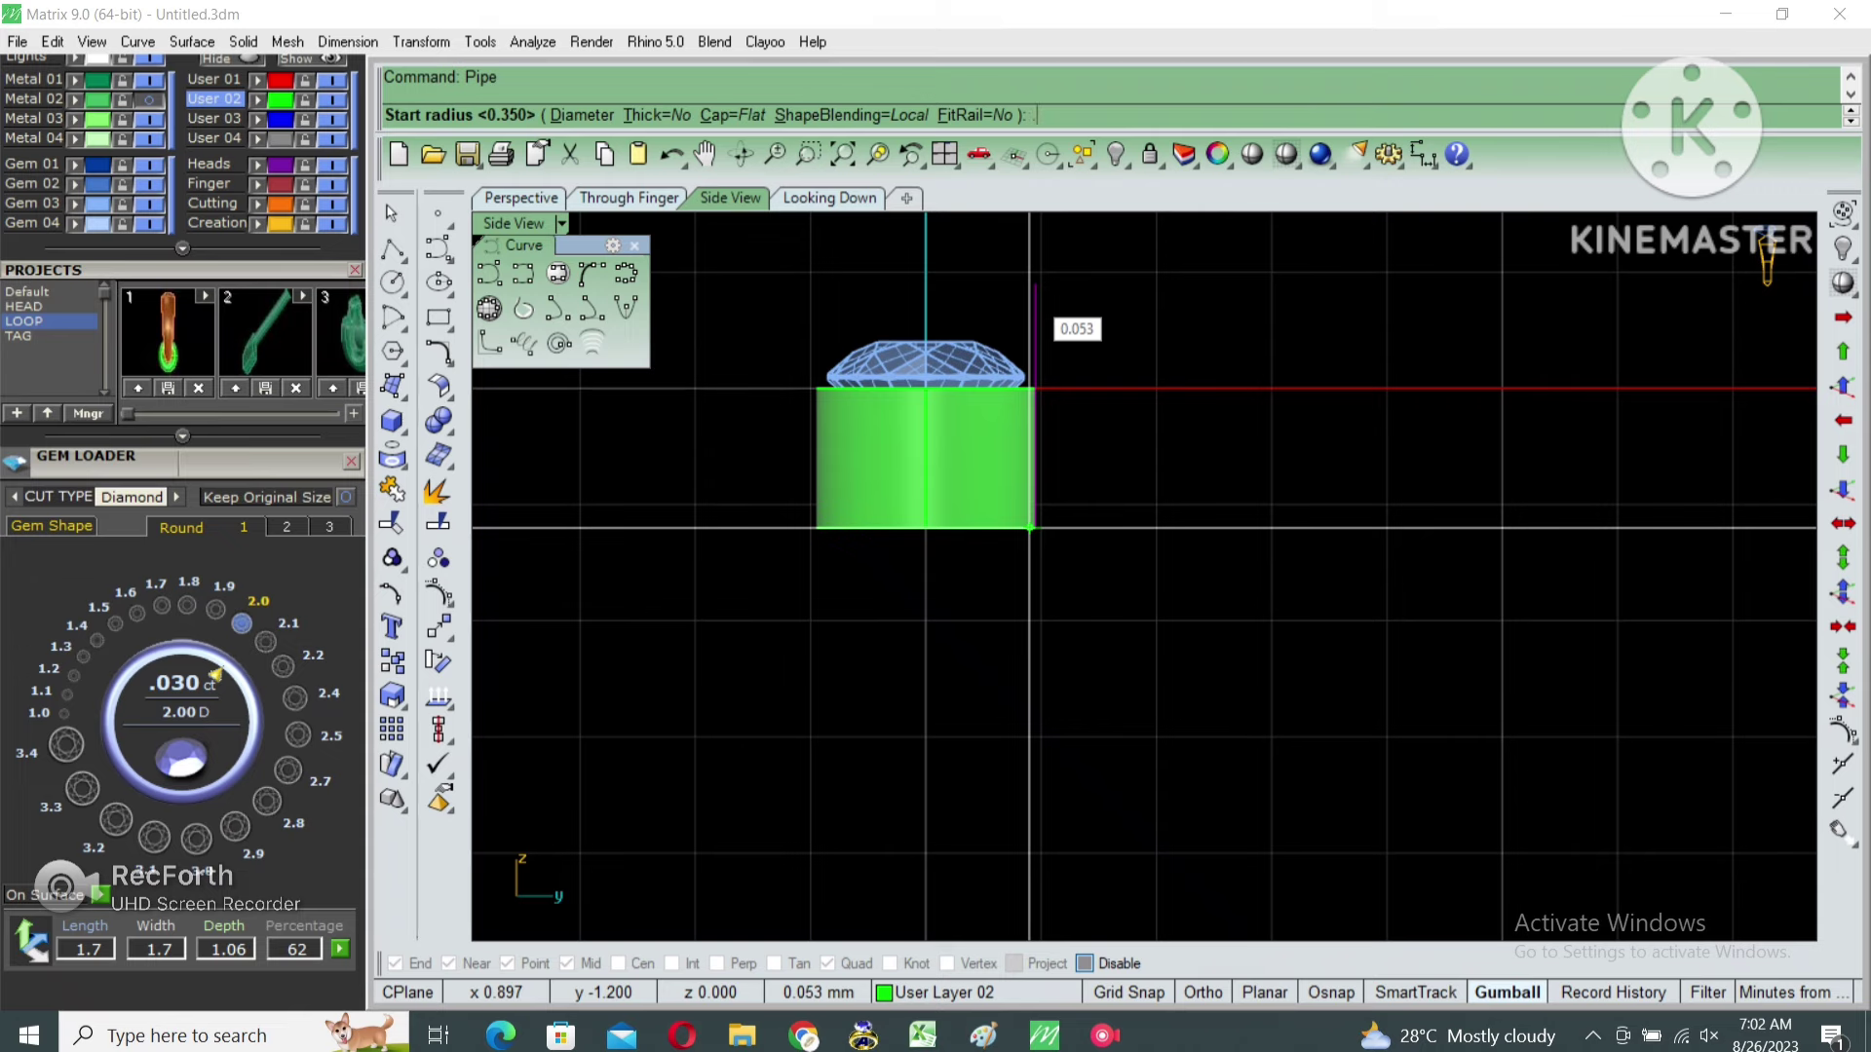
{"action": "type", "text": "3"}
{"action": "key", "text": "Return"}
{"action": "key", "text": "Return"}
{"action": "left_click", "coordinate": [1052, 448]}
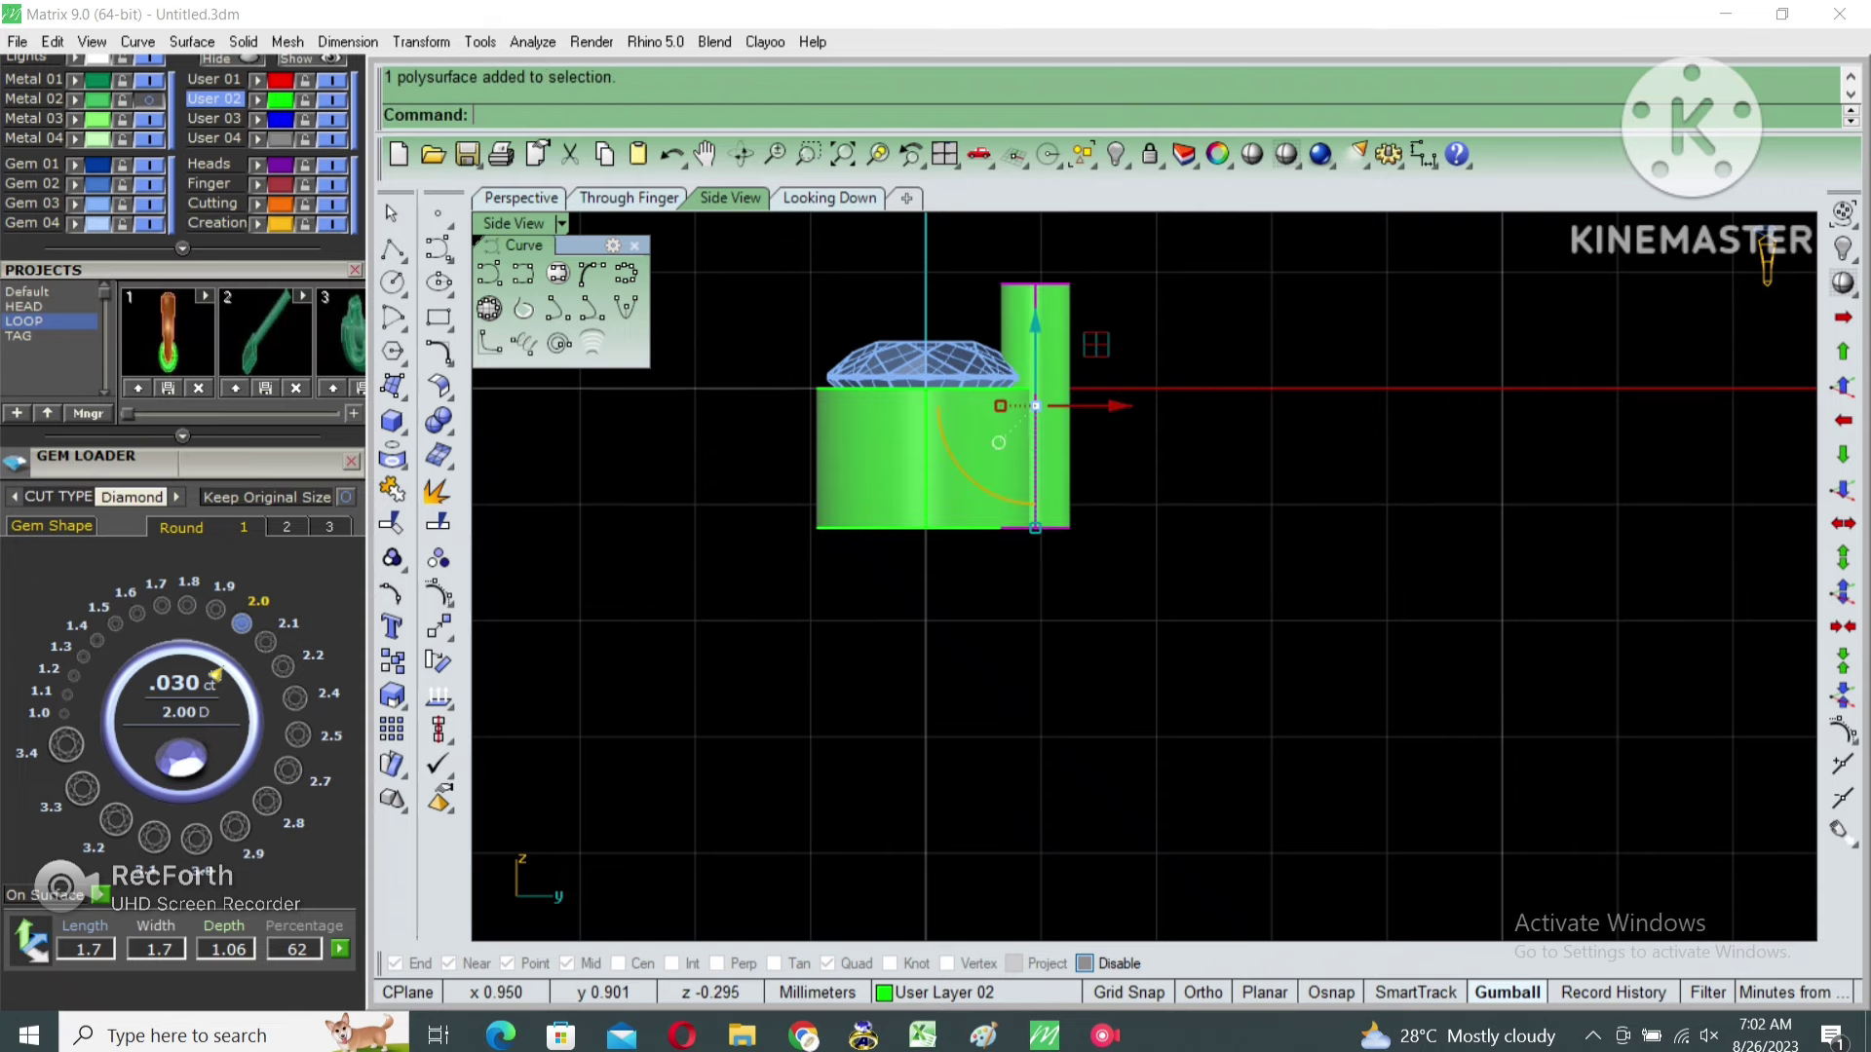
Round the tube's top edge and nudge it 0.1 mm sideways along X.
{"action": "scroll", "coordinate": [975, 438], "scroll_direction": "up", "scroll_amount": 2}
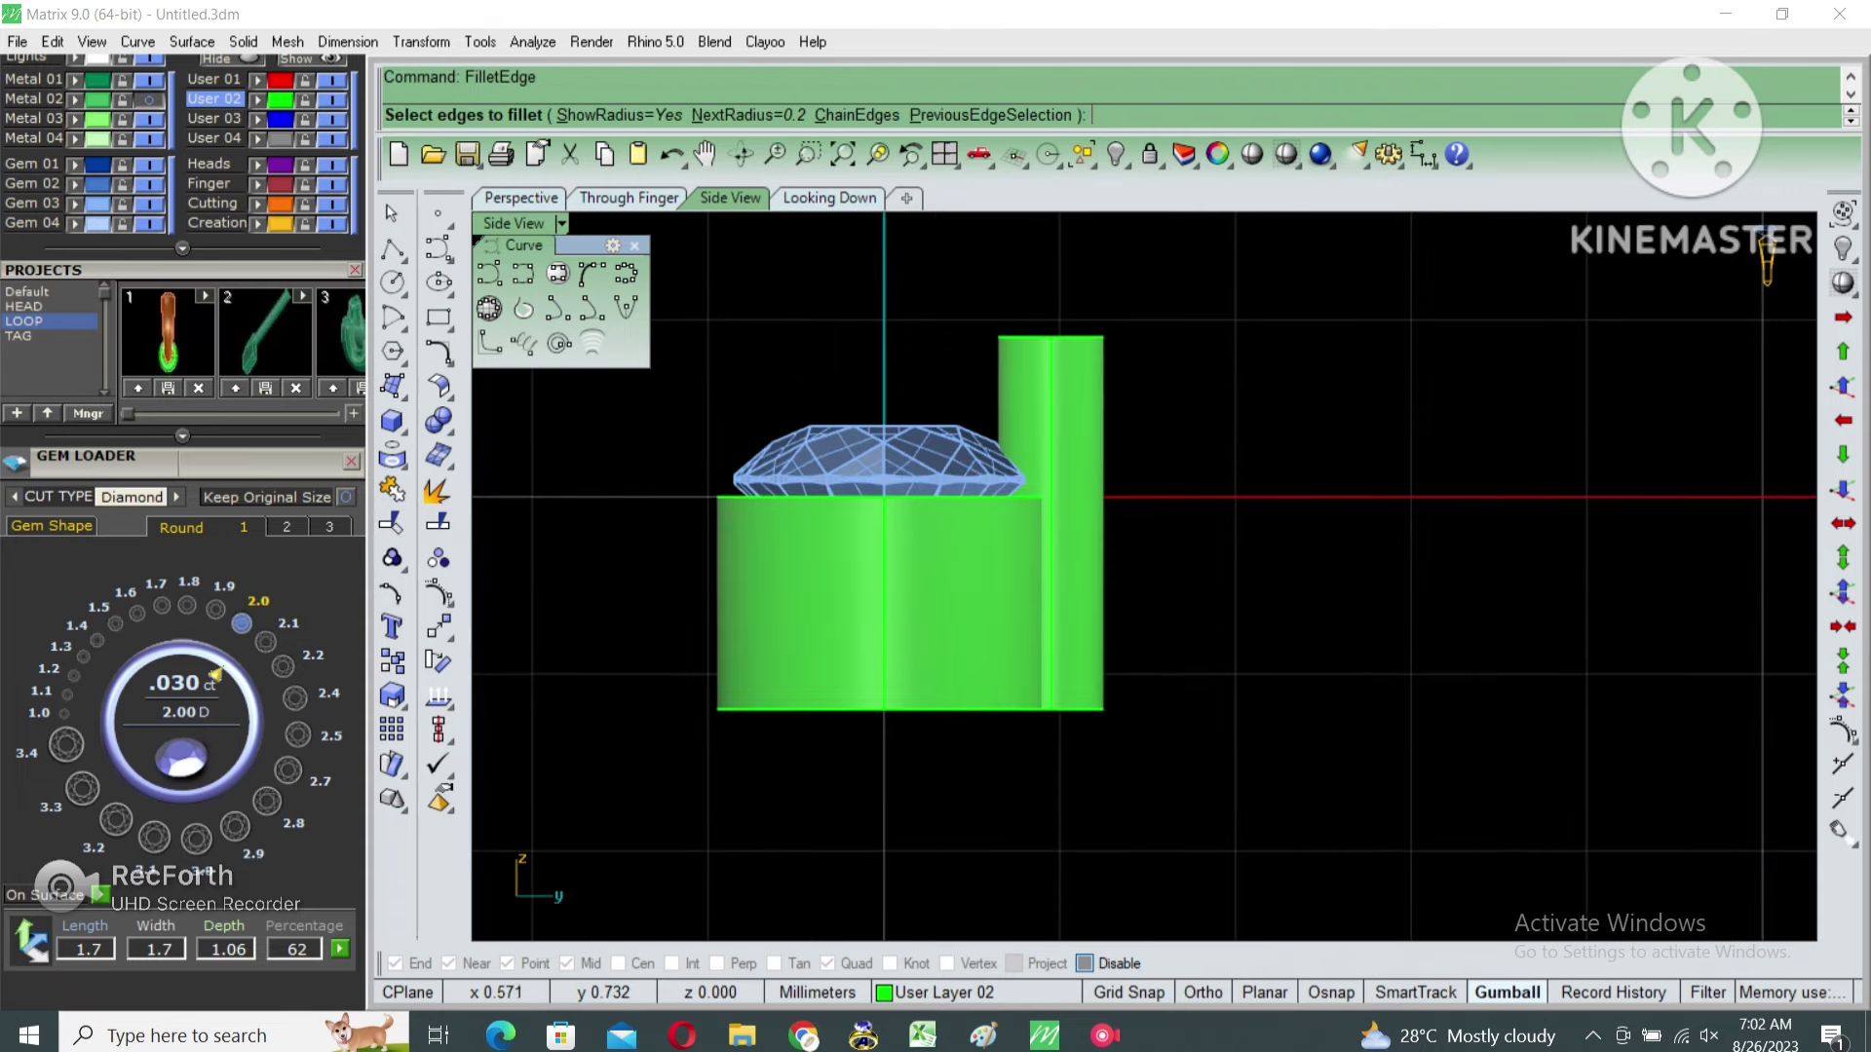
{"action": "left_click", "coordinate": [1050, 343]}
{"action": "key", "text": "Return"}
{"action": "key", "text": "Return"}
{"action": "left_click_drag", "start_coordinate": [1126, 524], "coordinate": [1159, 524]}
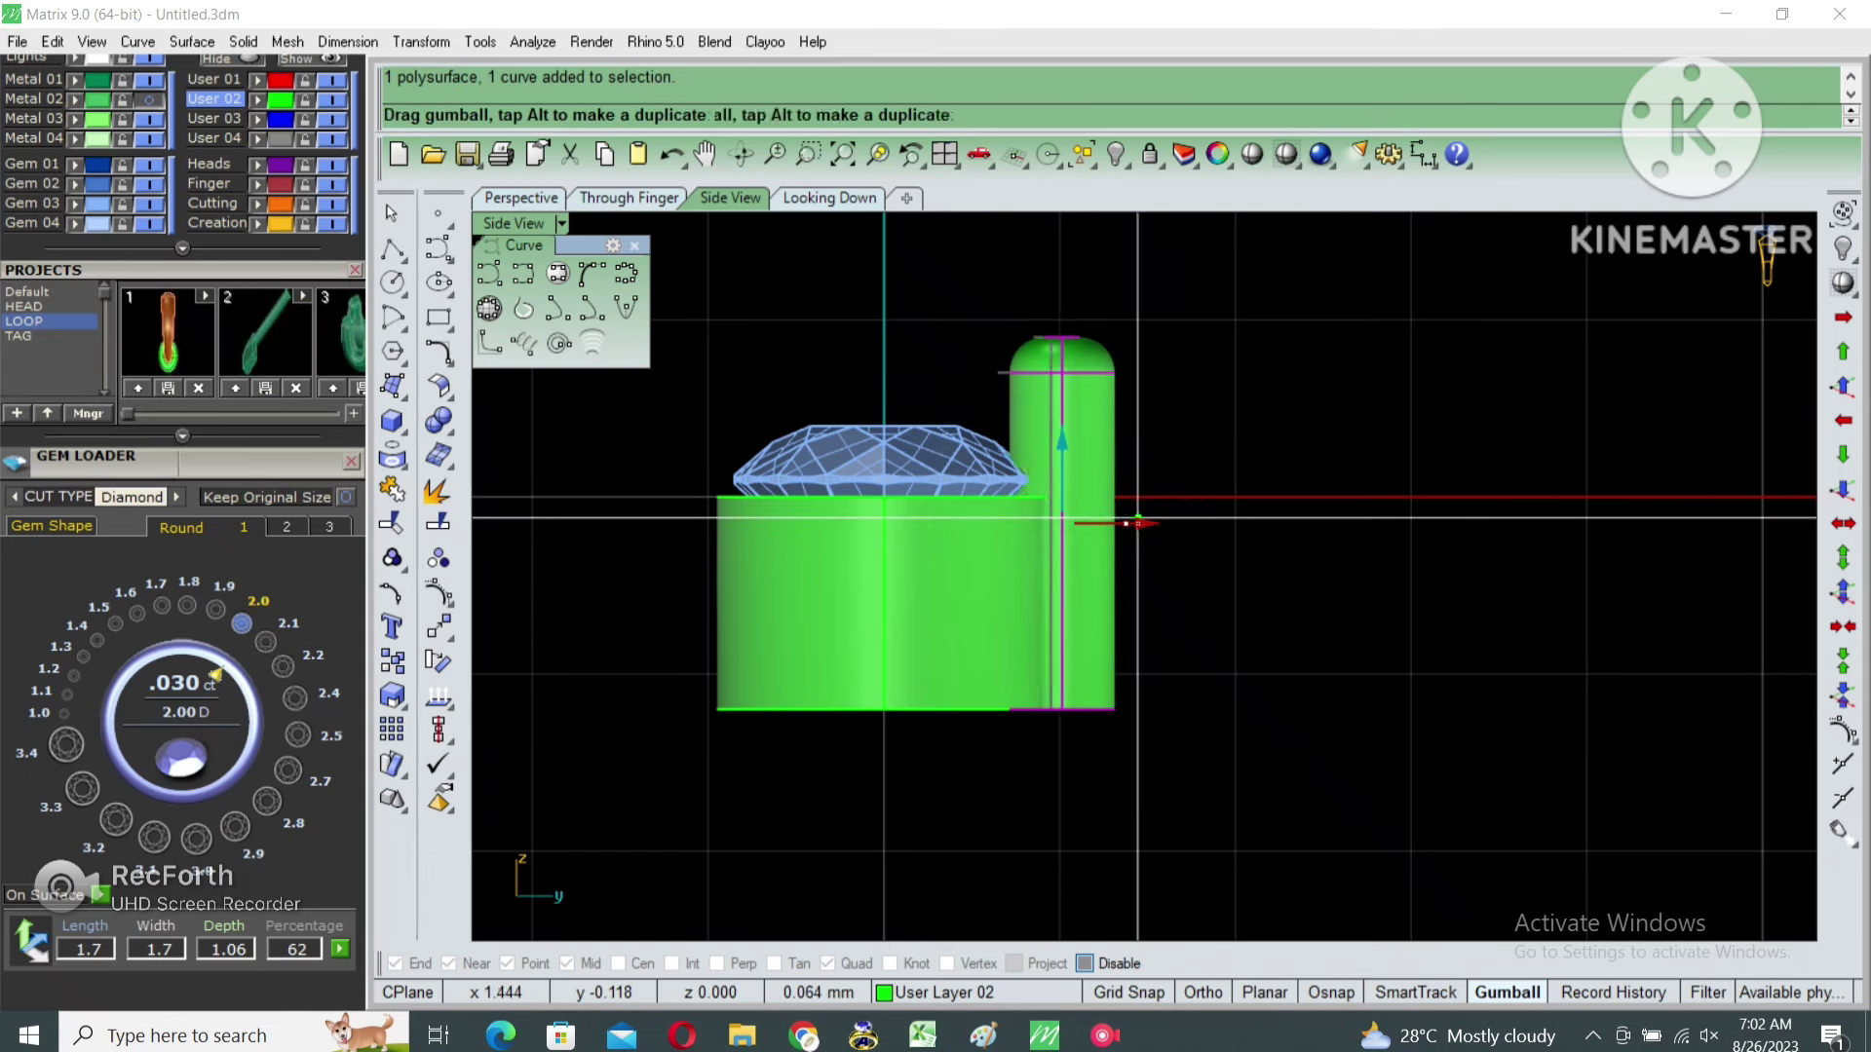
{"action": "left_click", "coordinate": [1160, 524]}
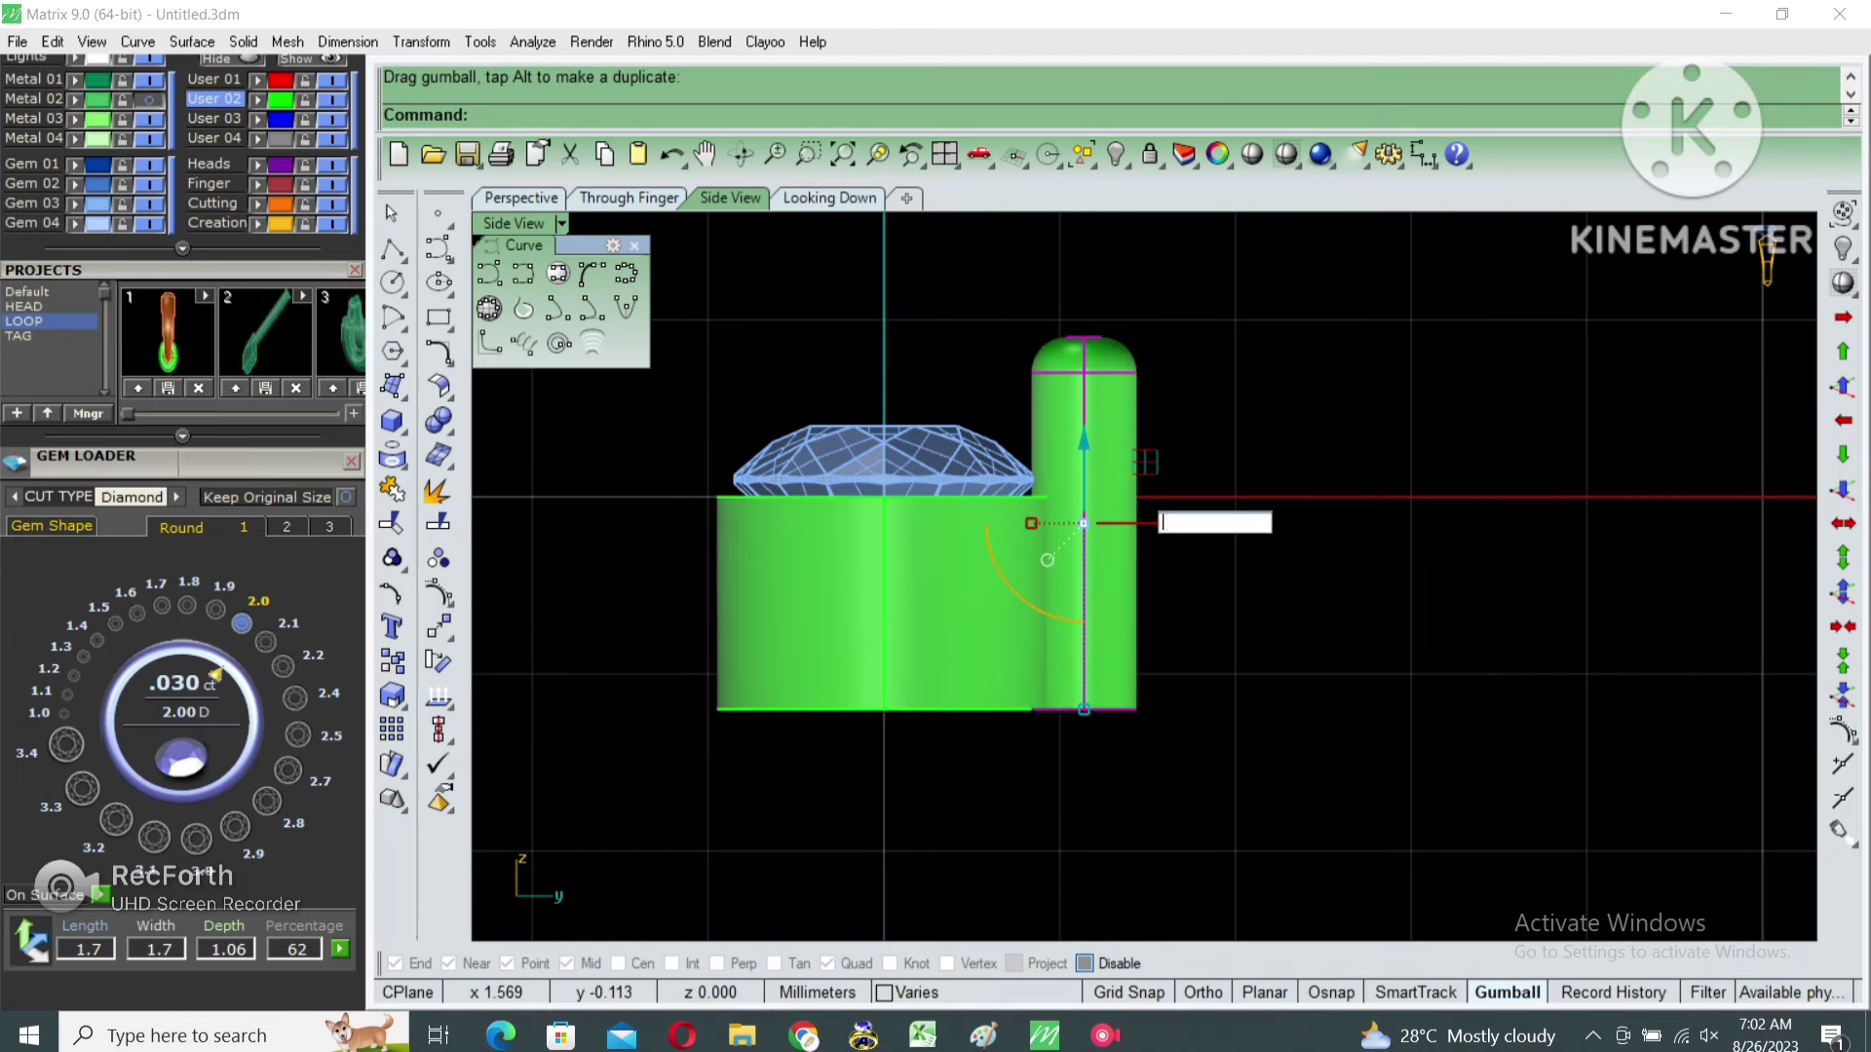
{"action": "type", "text": "-.1"}
{"action": "key", "text": "Return"}
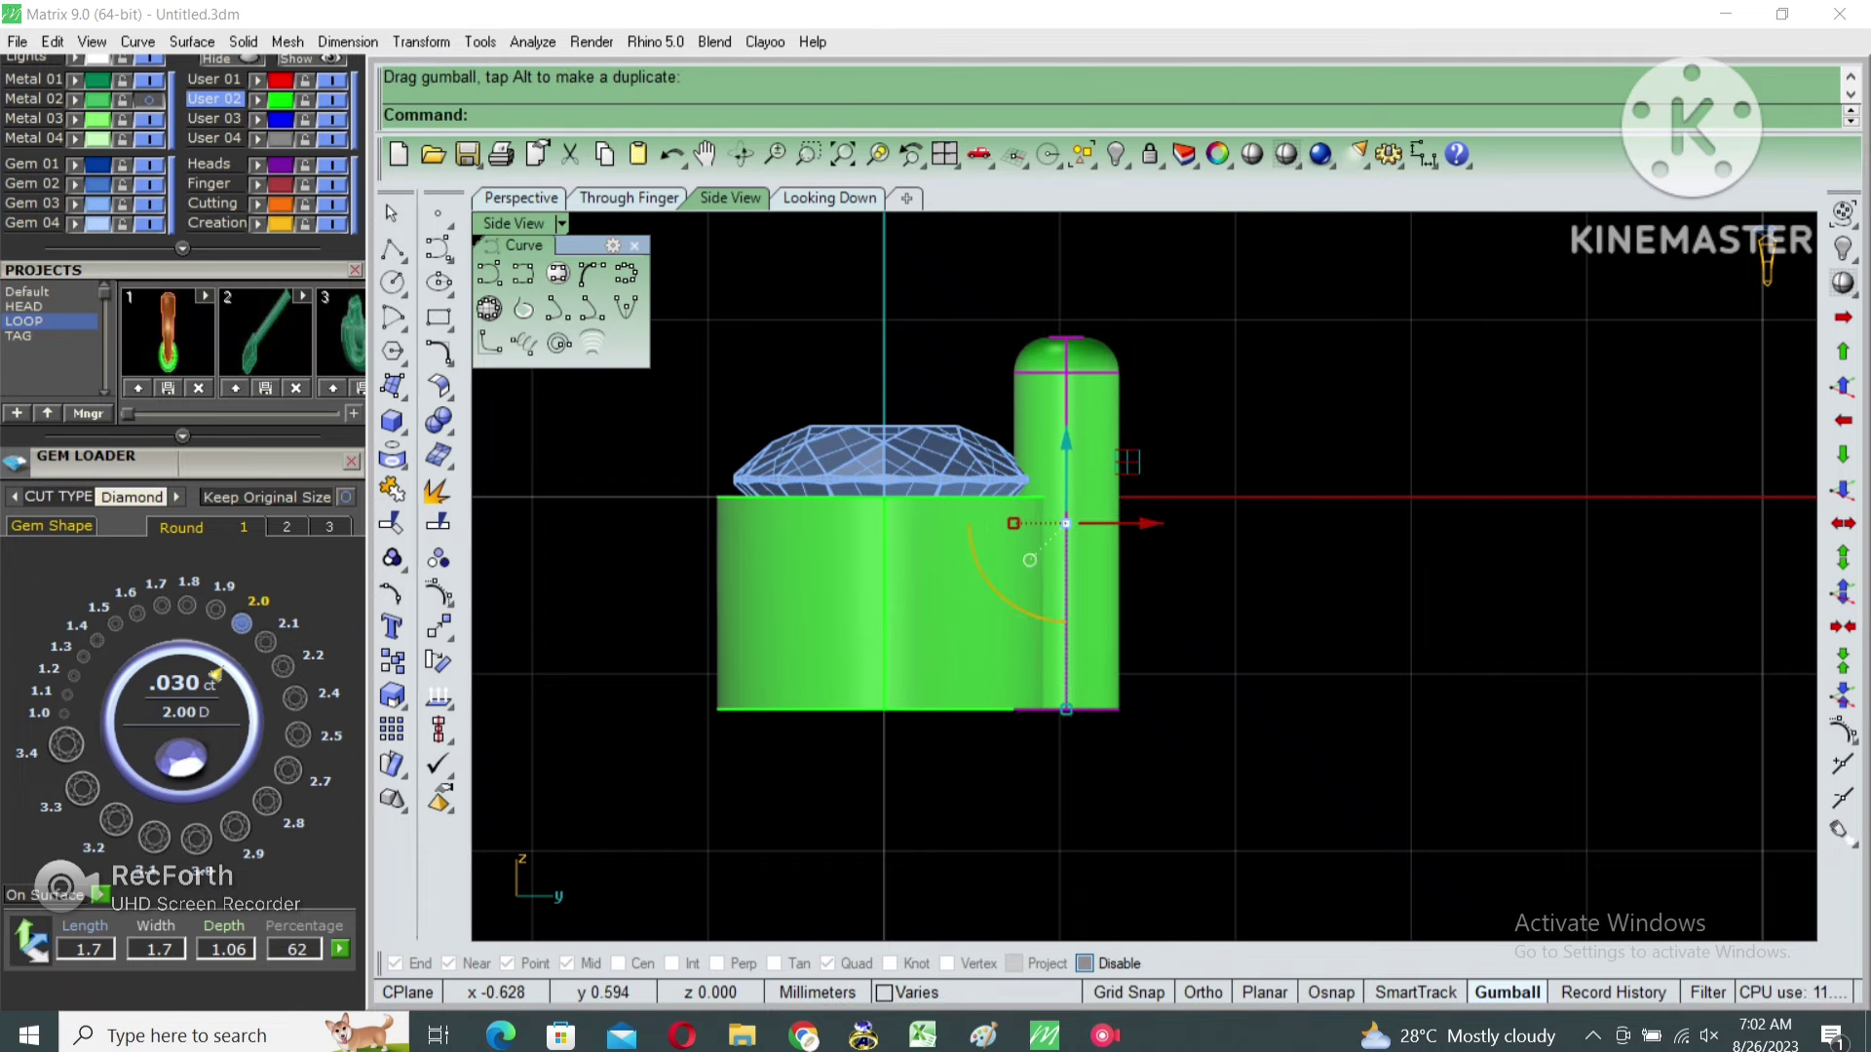
{"action": "key", "text": "Escape"}
Group the bezel, diamond and wire together.
{"action": "key", "text": "ctrl+a"}
{"action": "key", "text": "ctrl+g"}
{"action": "scroll", "coordinate": [853, 634], "scroll_direction": "down", "scroll_amount": 3}
Switch to the top-down view and reveal the hidden flower cluster gems.
{"action": "type", "text": "g"}
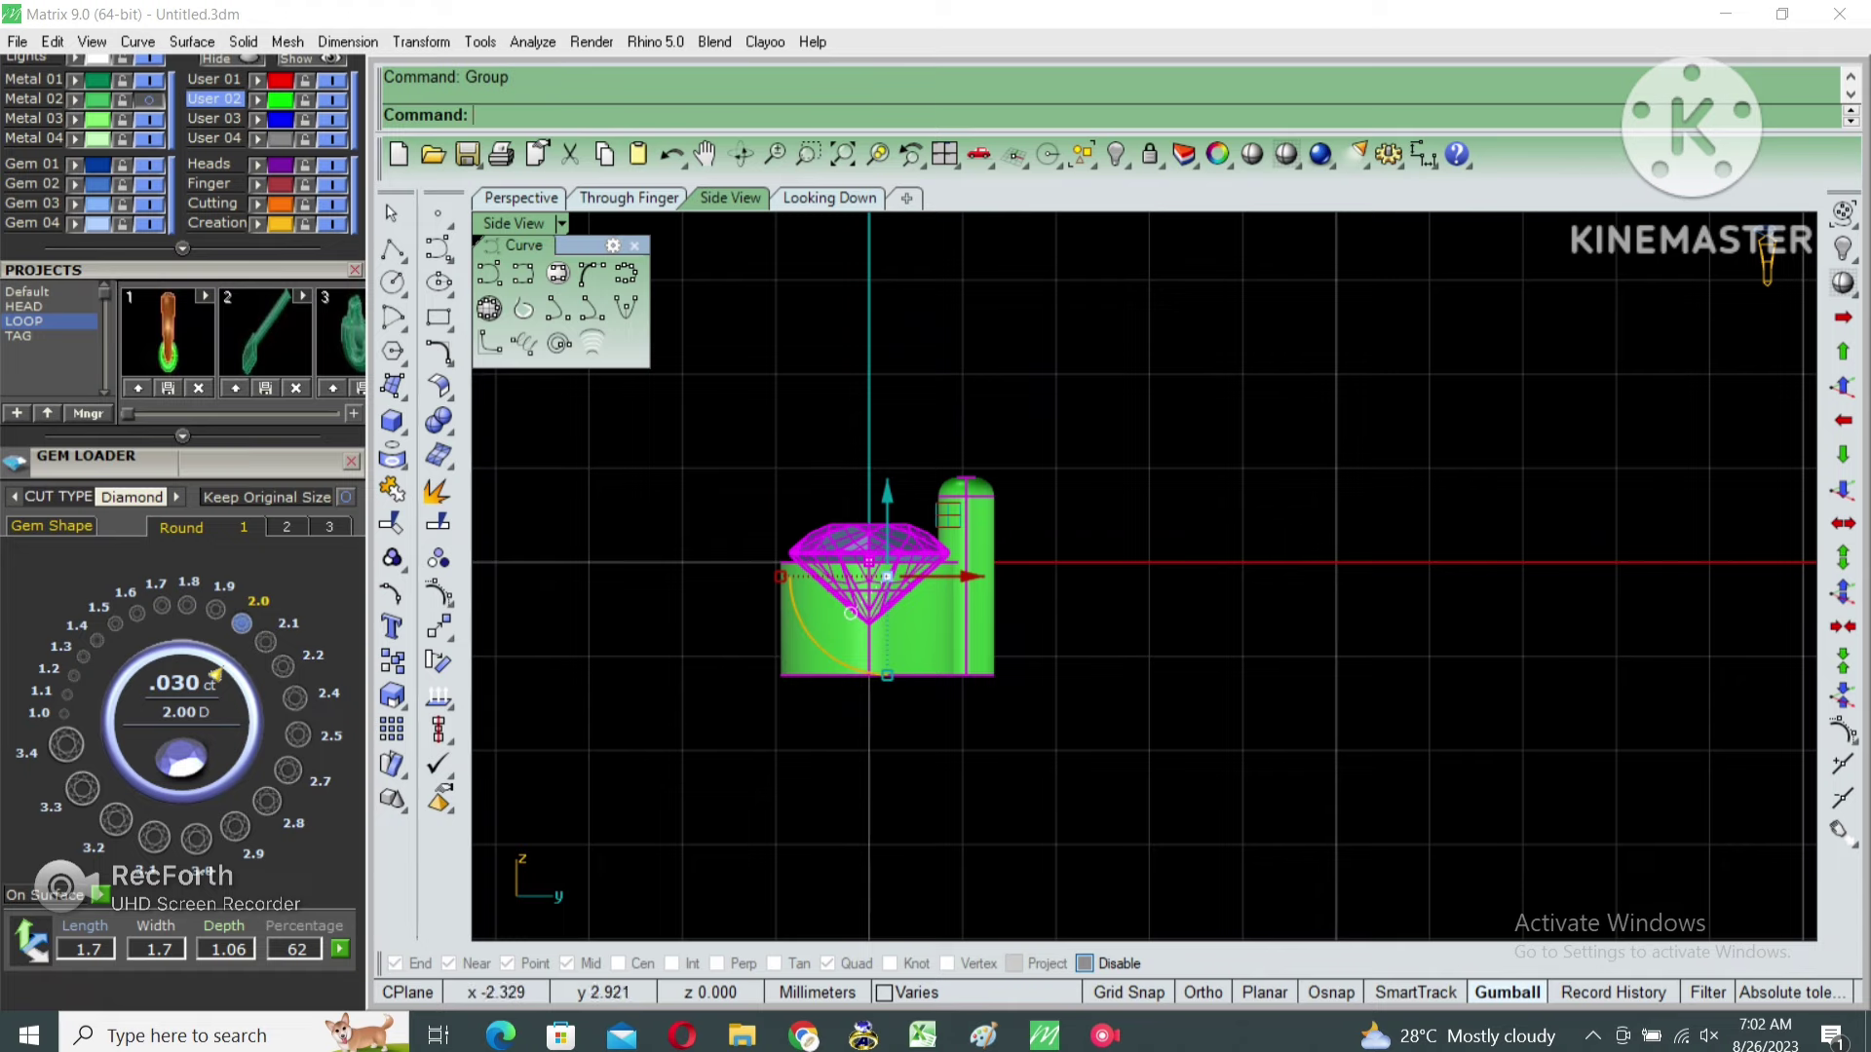
{"action": "key", "text": "ctrl+Tab"}
{"action": "key", "text": "Return"}
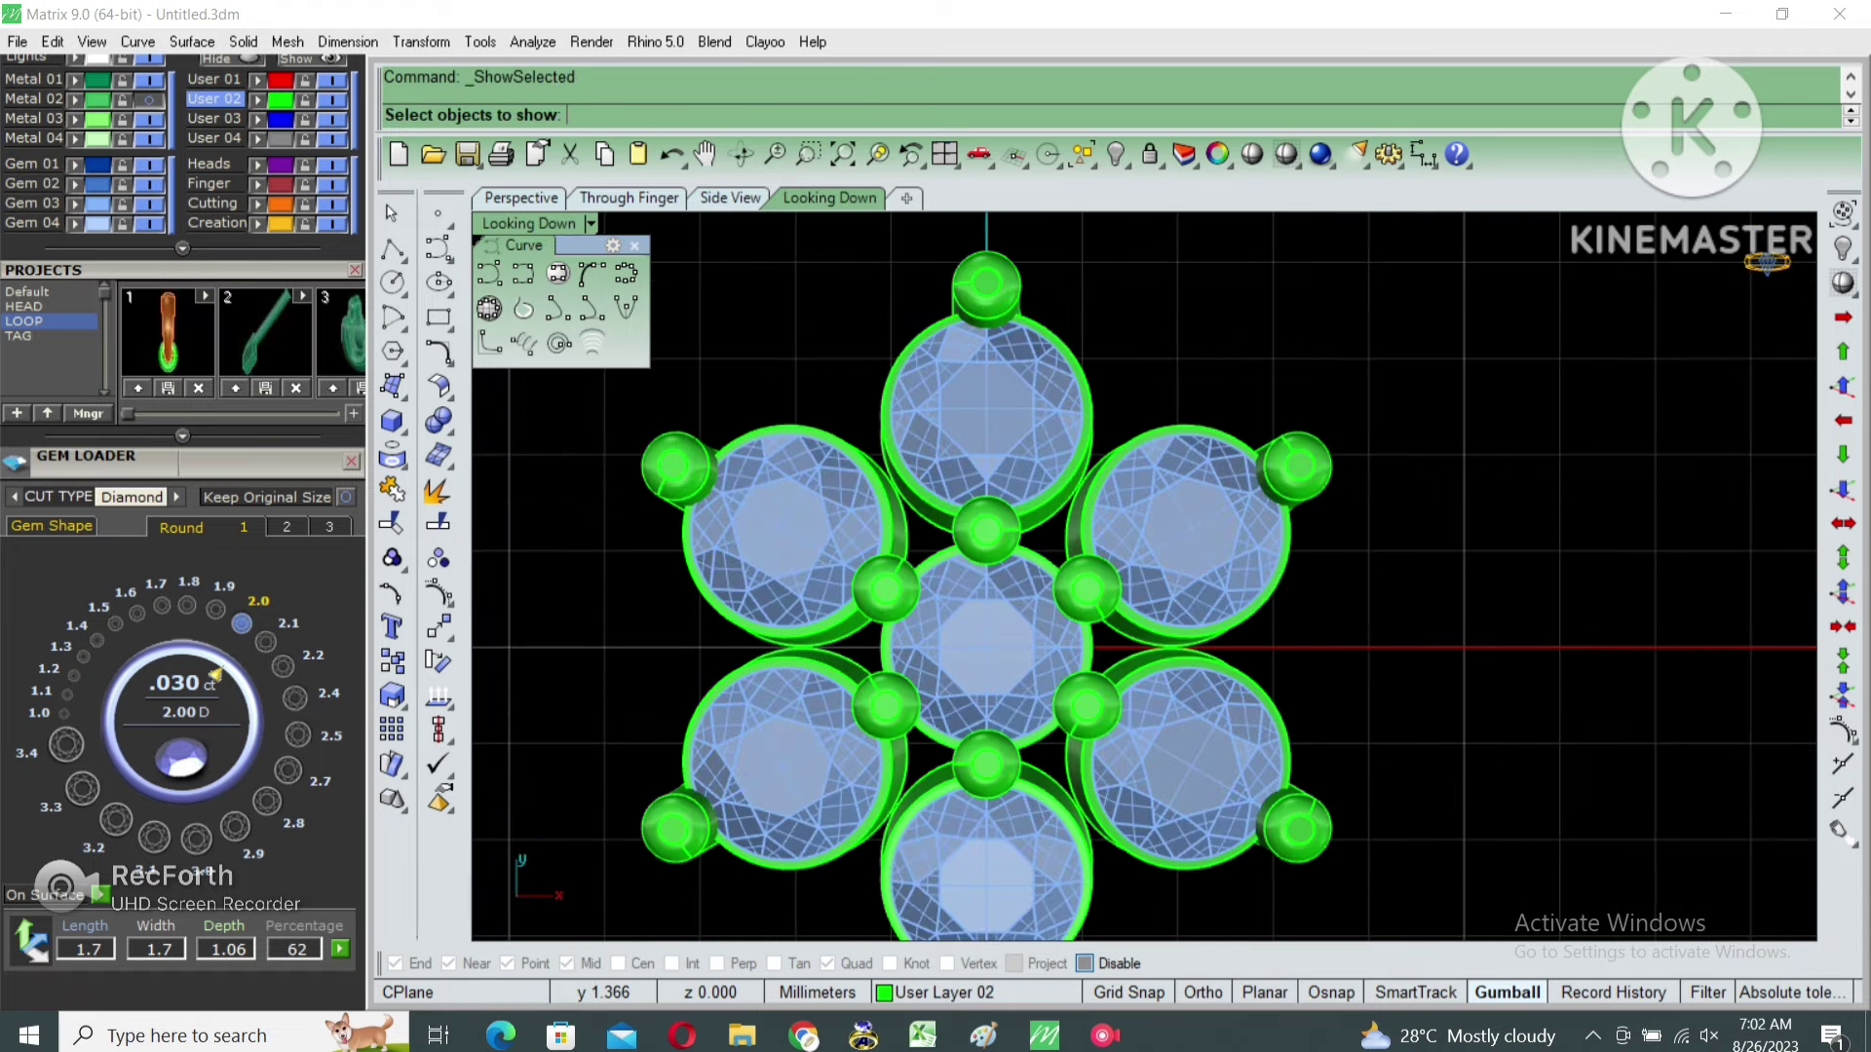
{"action": "key", "text": "Return"}
Move the bezel assembly above the top gem and lower it with the gumball.
{"action": "type", "text": "m"}
{"action": "key", "text": "Return"}
{"action": "left_click", "coordinate": [985, 646]}
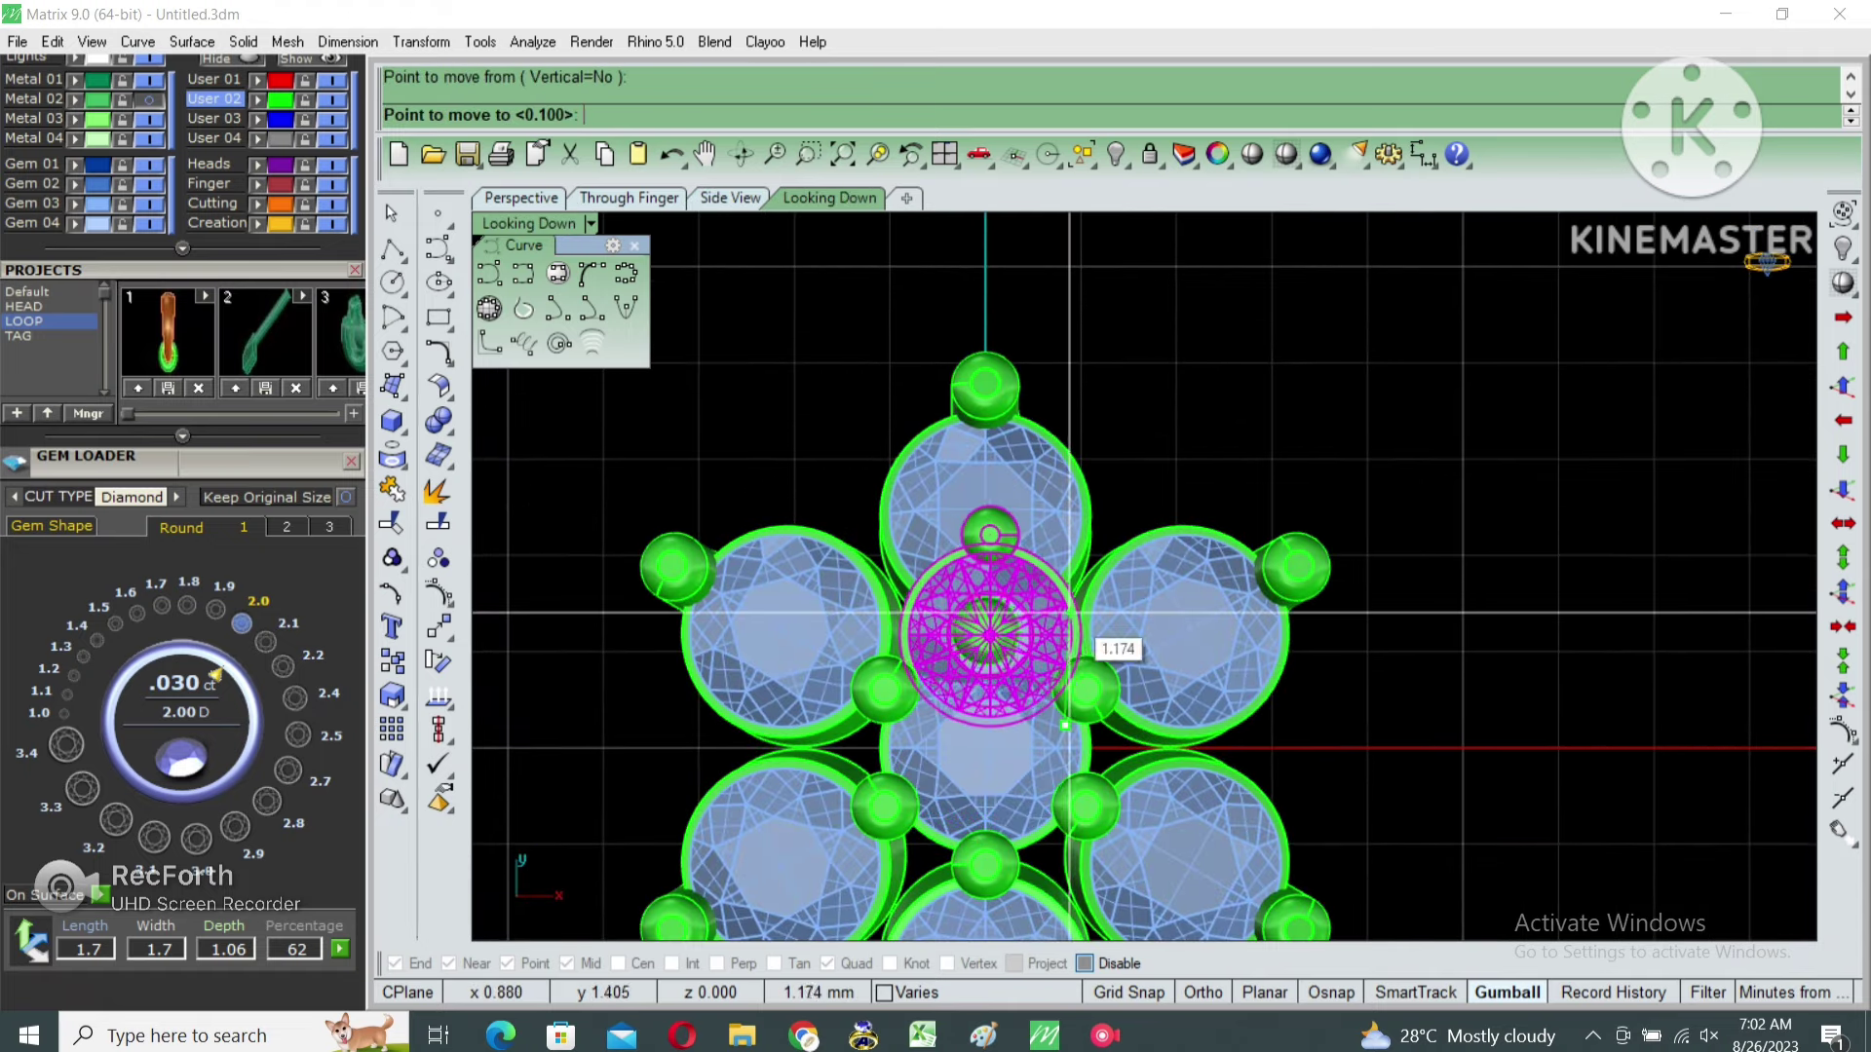
{"action": "left_click", "coordinate": [1047, 244]}
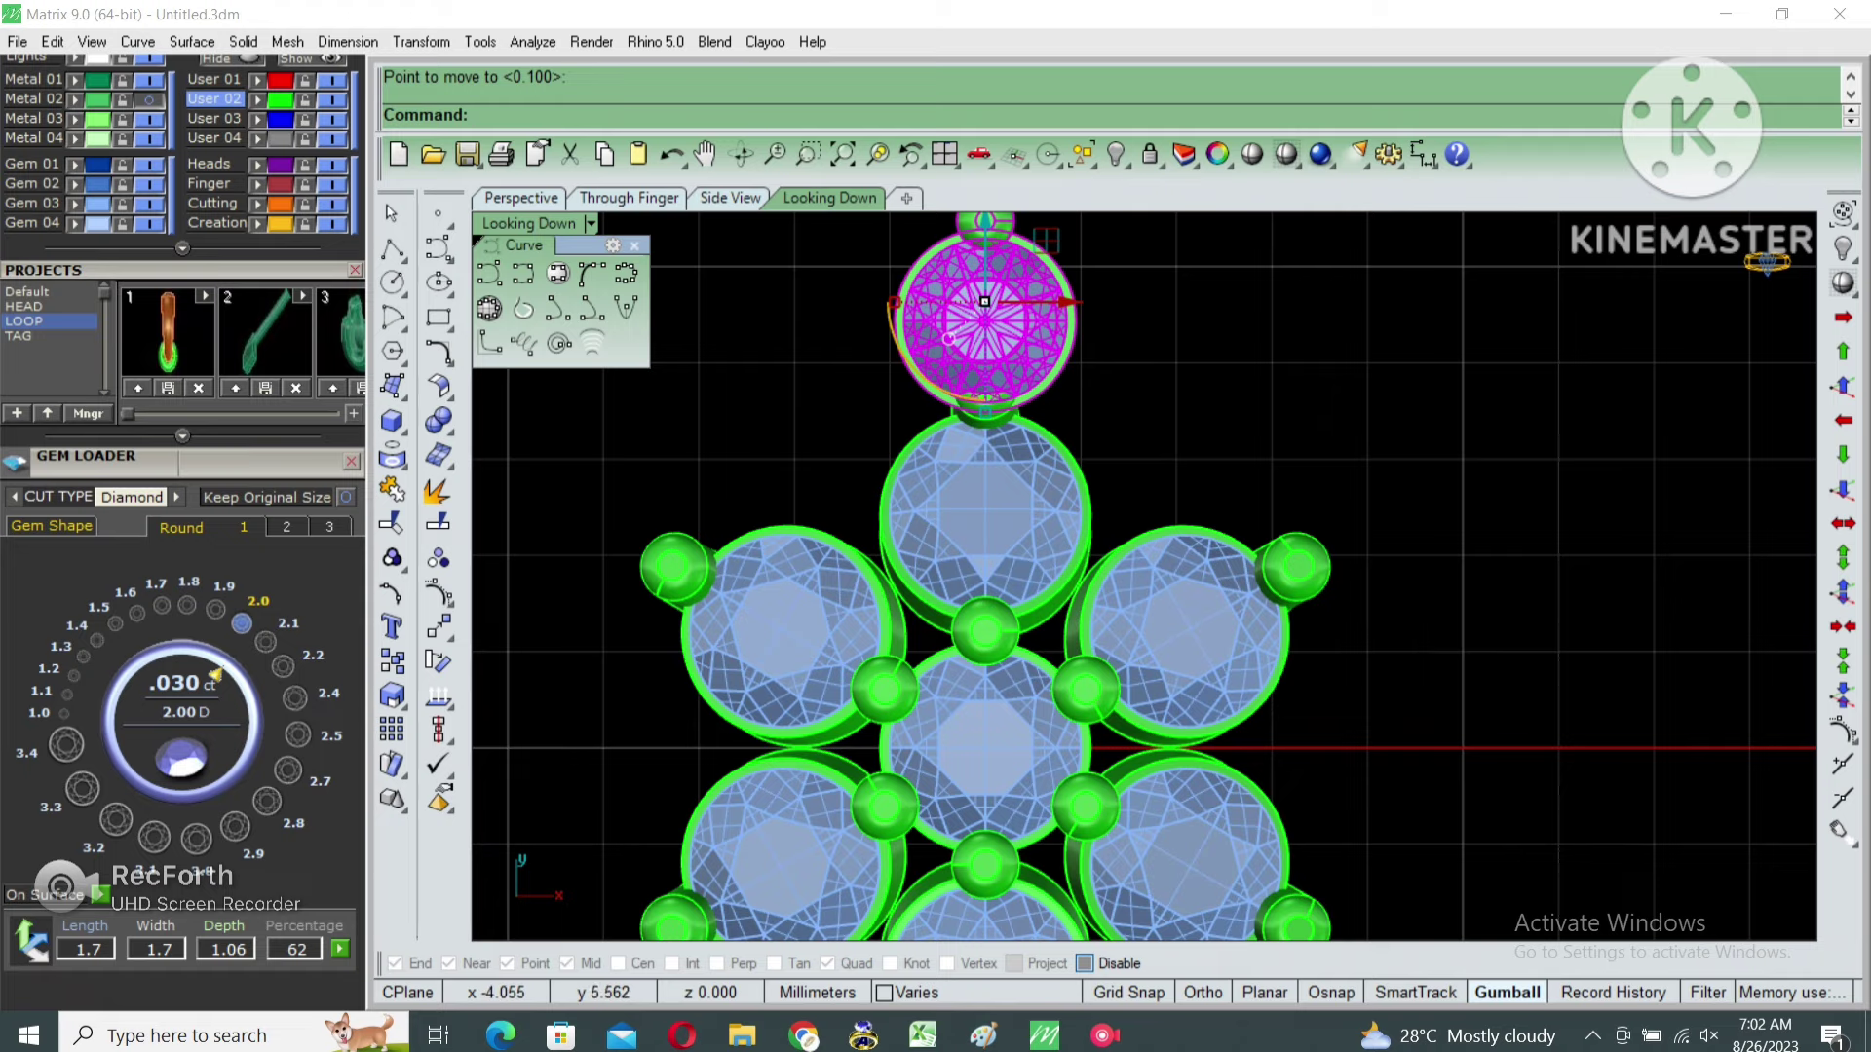
{"action": "key", "text": "ctrl+m"}
{"action": "key", "text": "ctrl+m"}
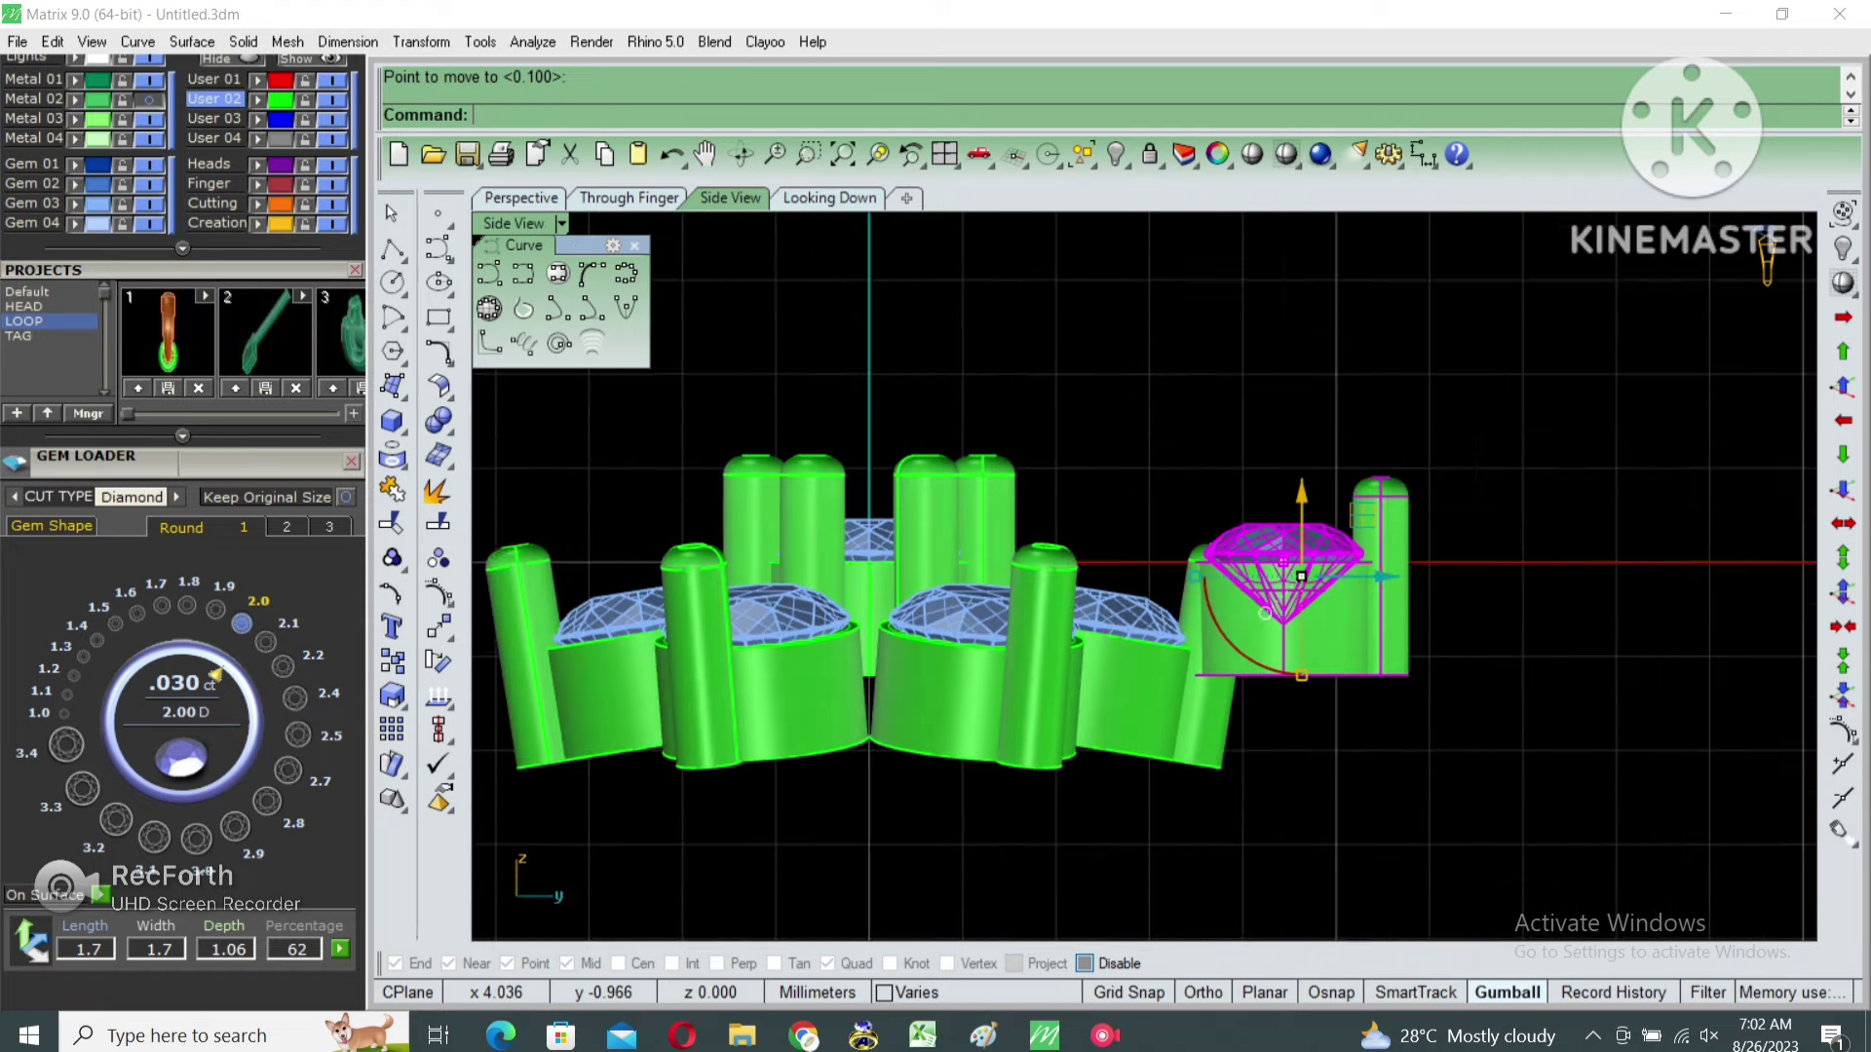
{"action": "left_click_drag", "start_coordinate": [1301, 380], "coordinate": [1302, 526]}
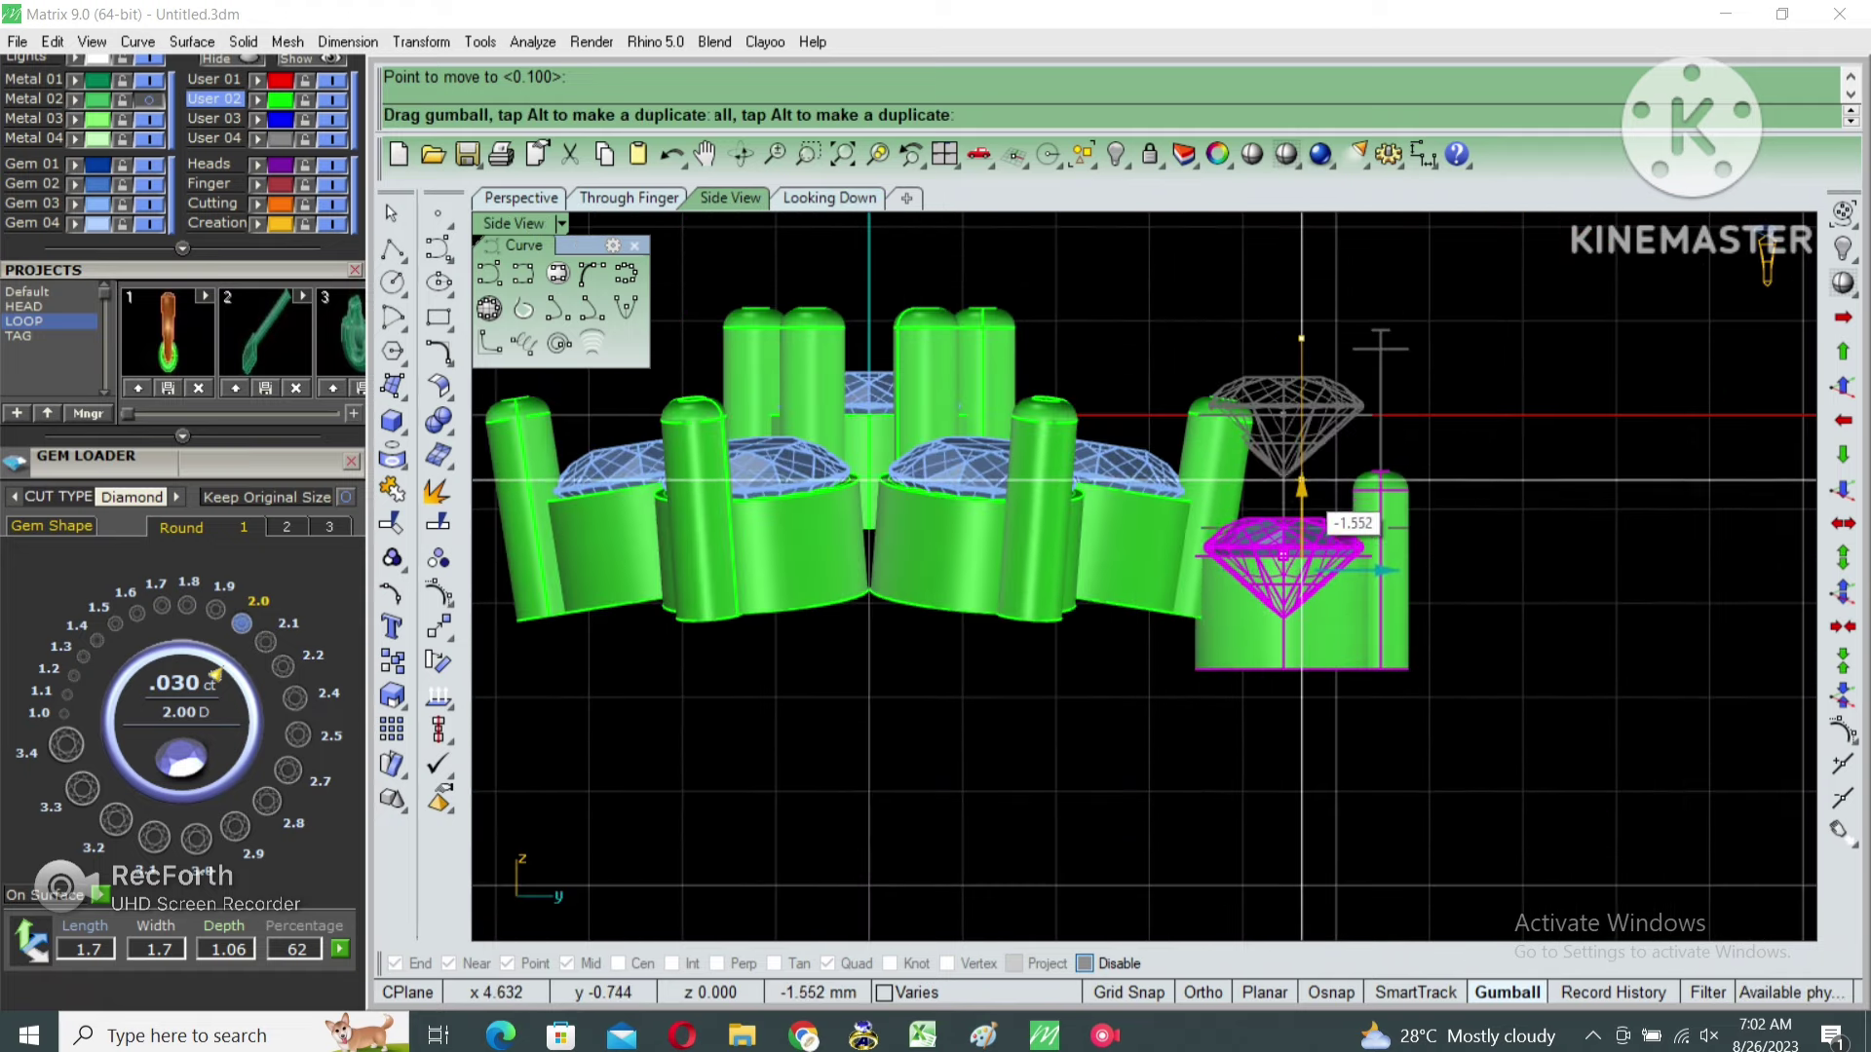
{"action": "right_click_drag", "start_coordinate": [1071, 682], "coordinate": [1037, 555]}
{"action": "scroll", "coordinate": [1228, 490], "scroll_direction": "up", "scroll_amount": 2}
Rotate the bezel assembly to tilt it to its final angle.
{"action": "type", "text": "rotate"}
{"action": "key", "text": "Return"}
{"action": "left_click", "coordinate": [1140, 429]}
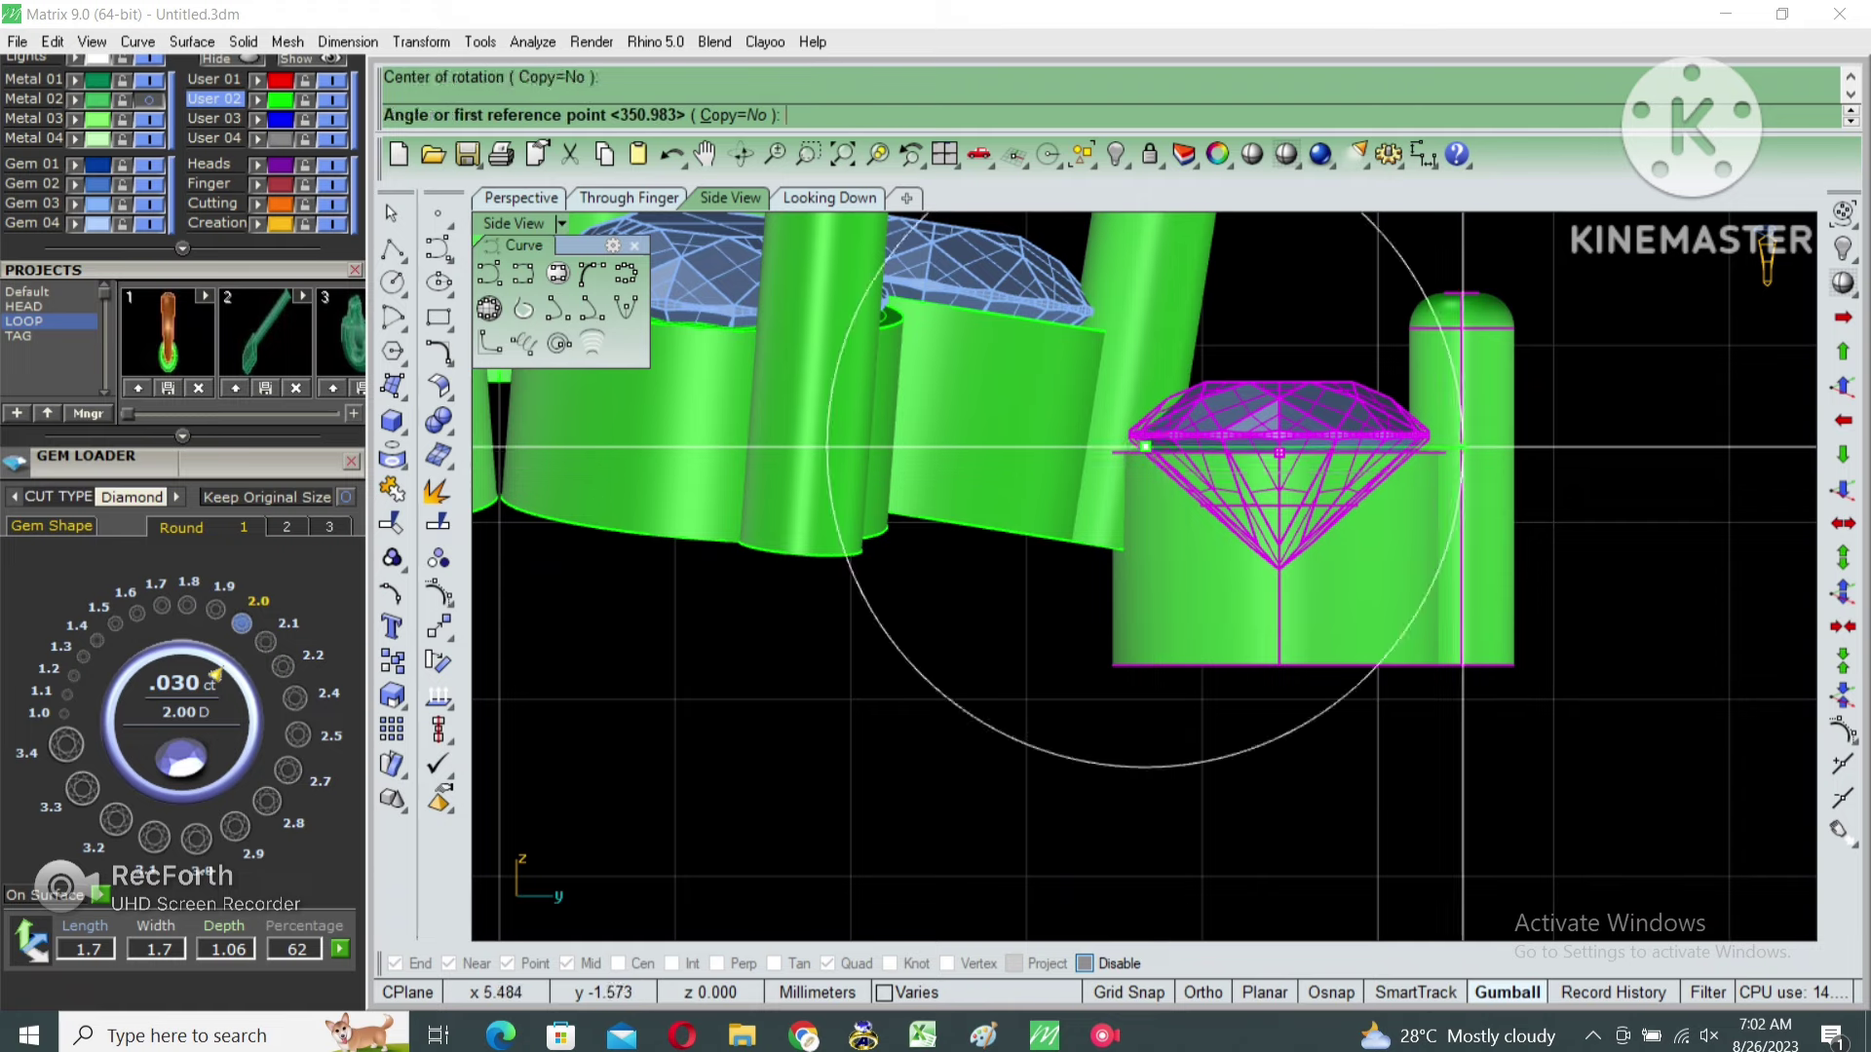
{"action": "left_click", "coordinate": [1610, 449]}
{"action": "left_click", "coordinate": [1602, 533]}
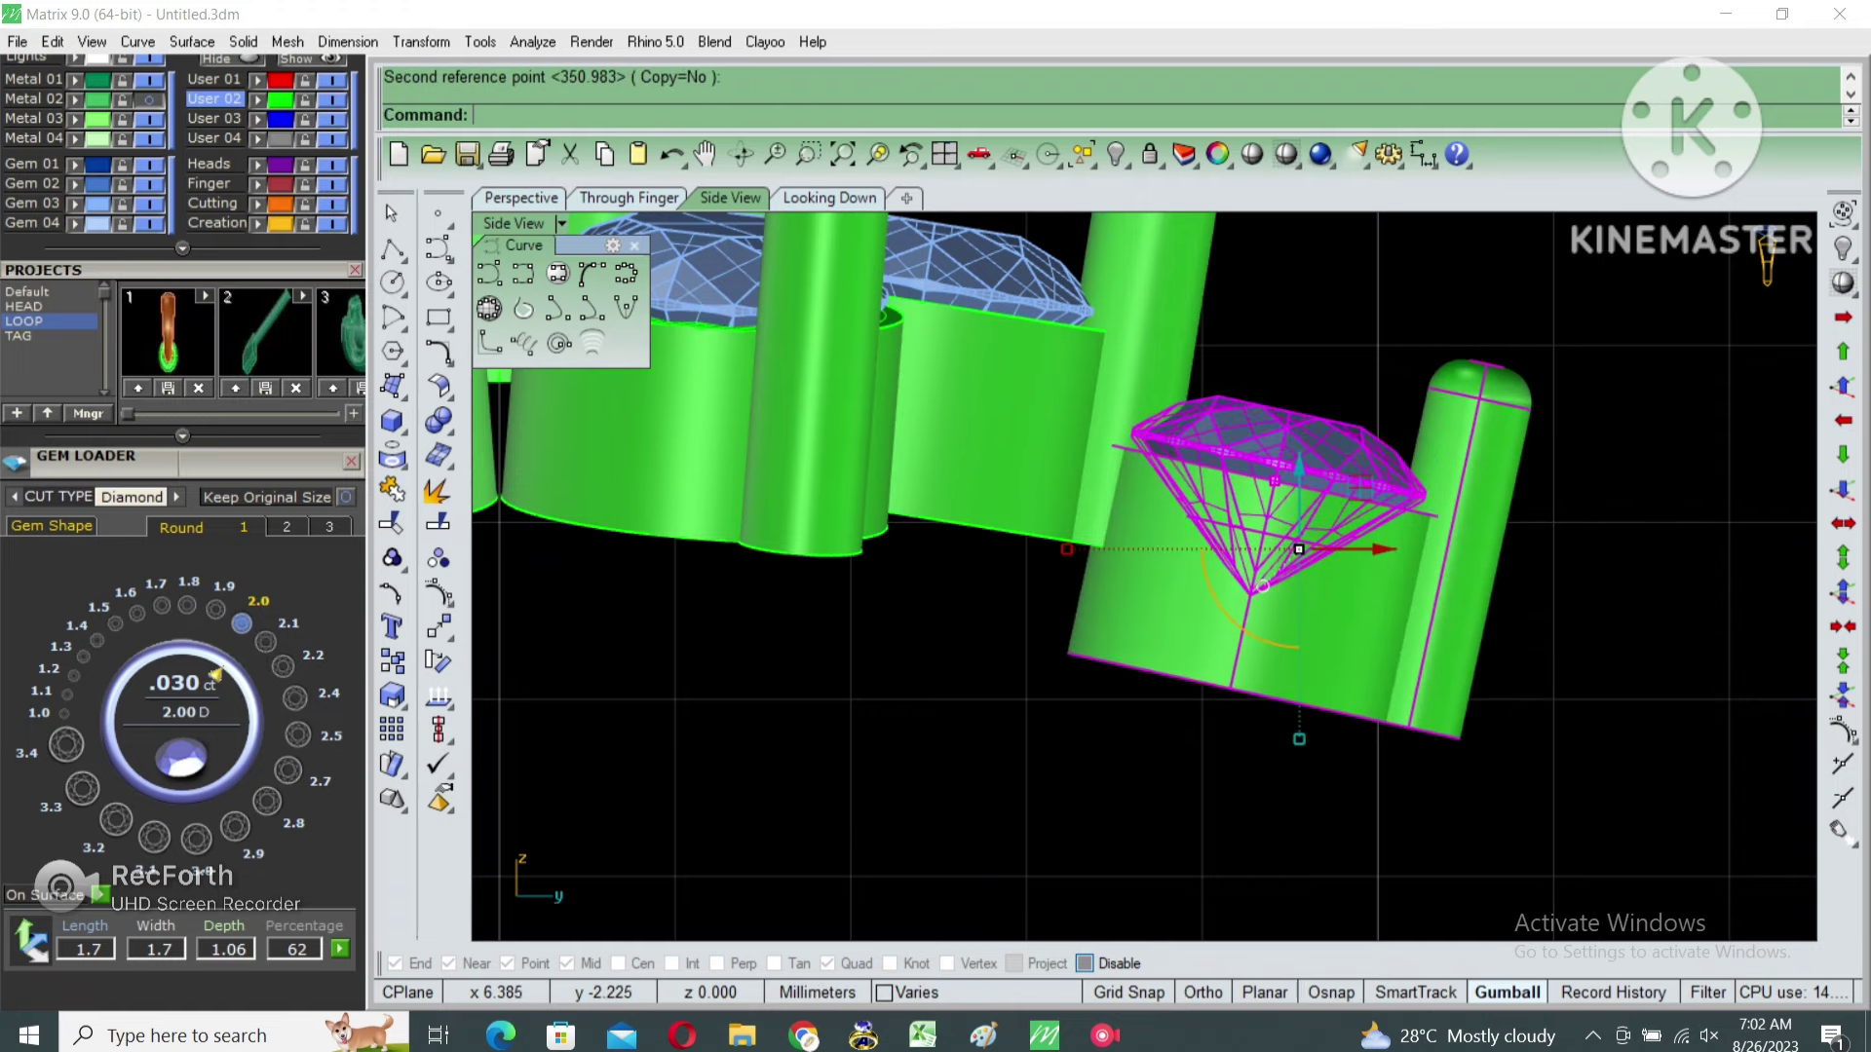
{"action": "scroll", "coordinate": [1266, 488], "scroll_direction": "down", "scroll_amount": 2}
{"action": "scroll", "coordinate": [1267, 421], "scroll_direction": "up", "scroll_amount": 2}
Move the tilted assembly down to its new height and select the flower cluster.
{"action": "type", "text": "move"}
{"action": "key", "text": "Return"}
{"action": "scroll", "coordinate": [1267, 420], "scroll_direction": "up", "scroll_amount": 2}
{"action": "left_click", "coordinate": [1305, 438]}
{"action": "scroll", "coordinate": [1335, 458], "scroll_direction": "up", "scroll_amount": 1}
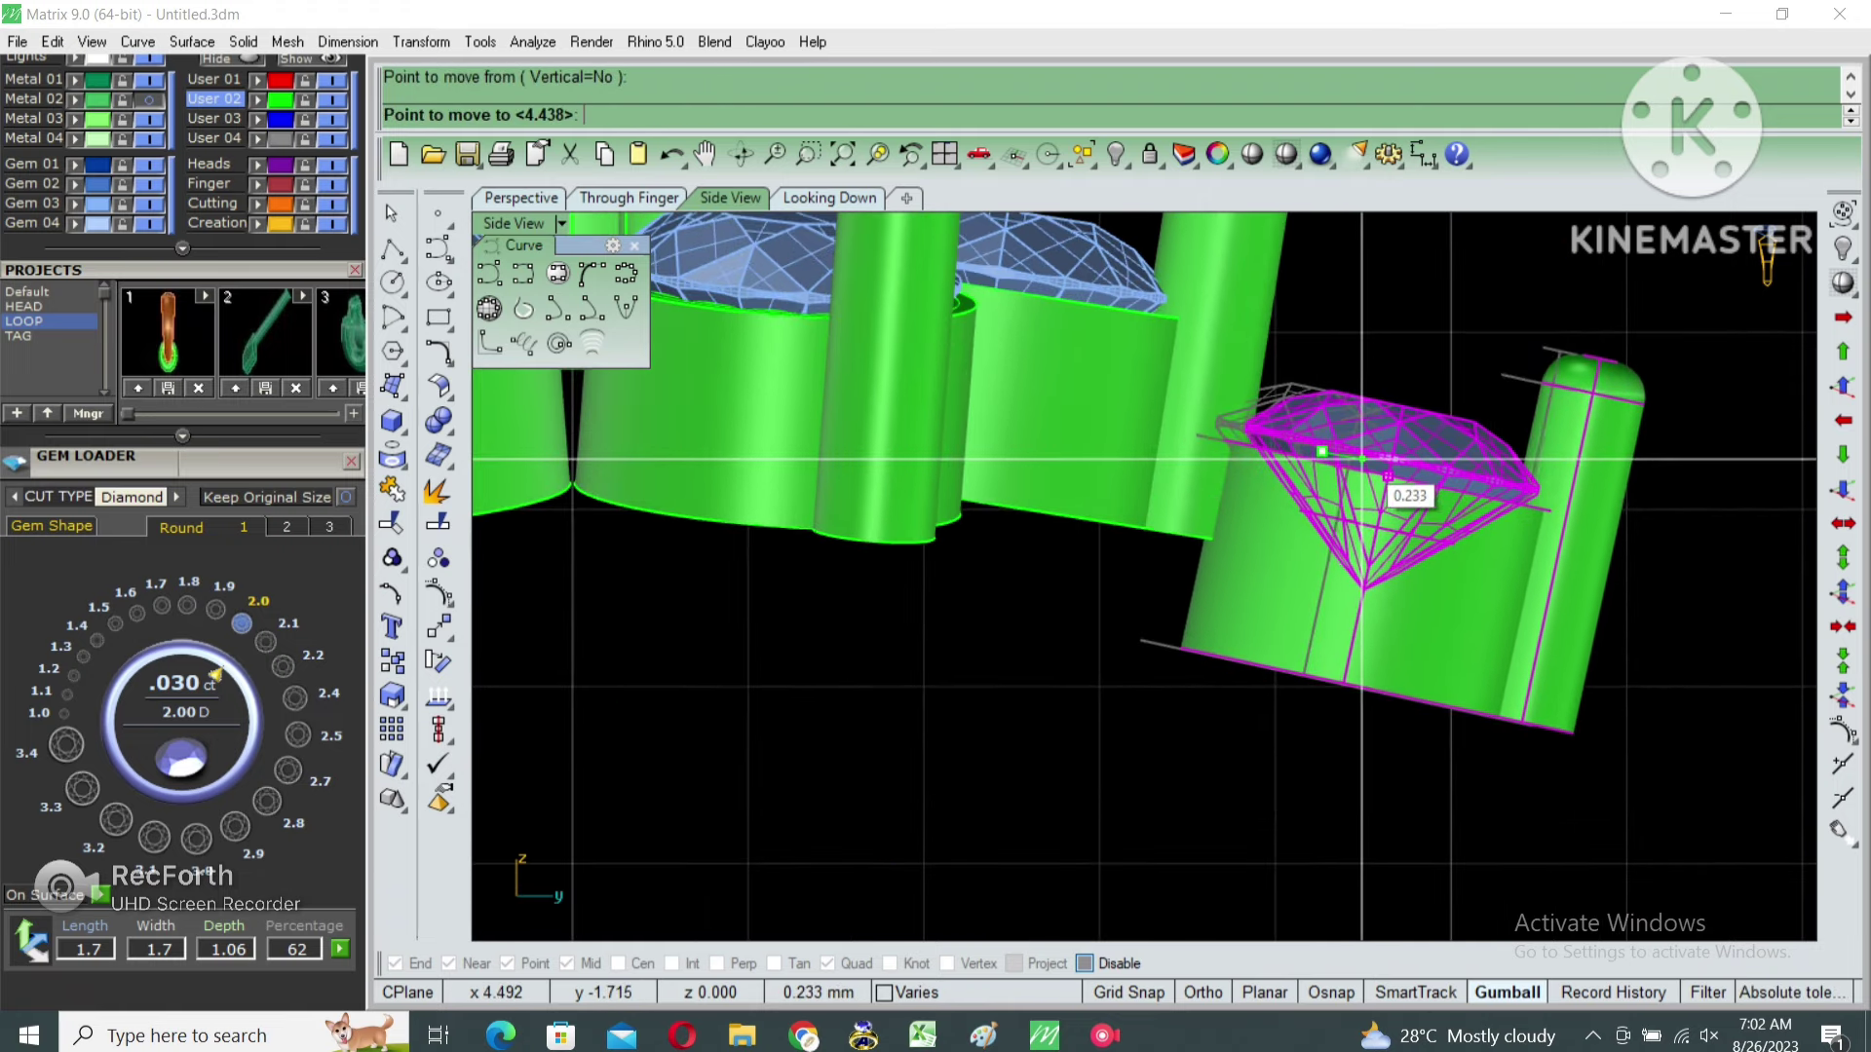
{"action": "left_click", "coordinate": [1369, 578]}
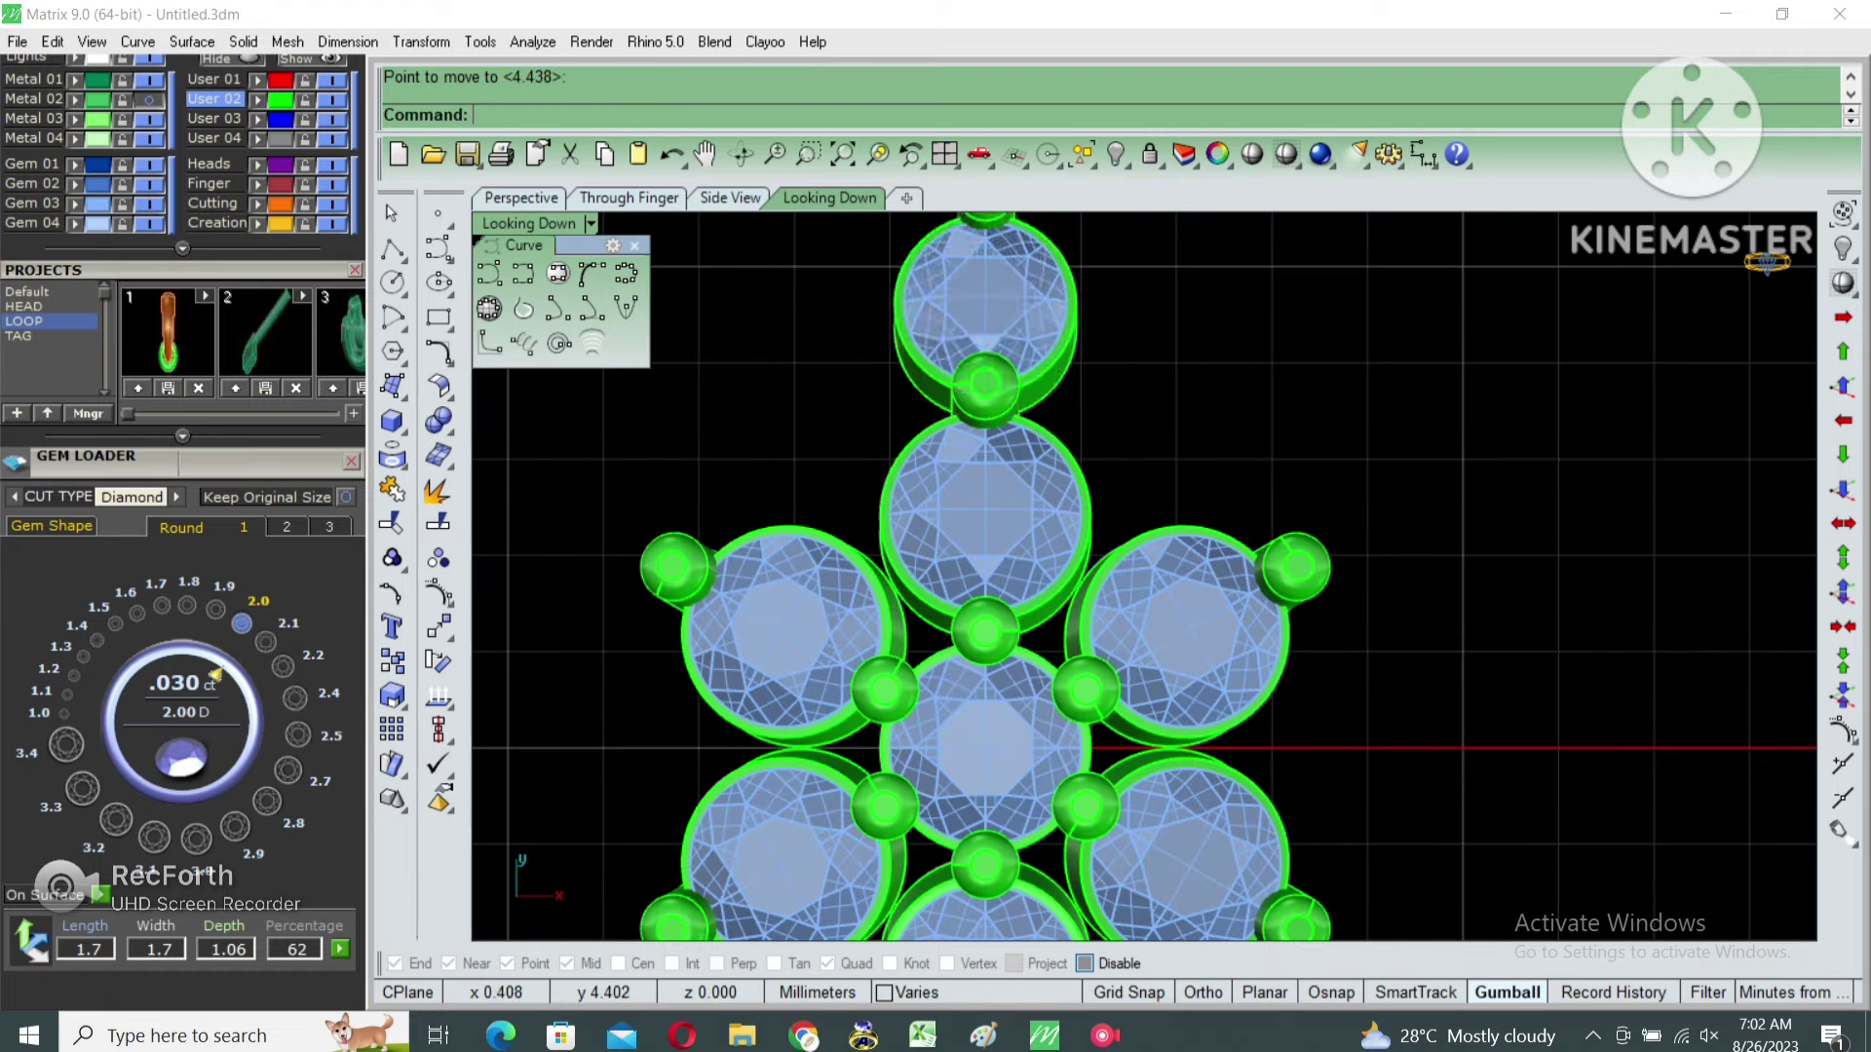
{"action": "right_click_drag", "start_coordinate": [1001, 620], "coordinate": [984, 637]}
Lock the flower cluster and polar-array the assembly into 12 copies around the origin.
{"action": "key", "text": "ctrl+l"}
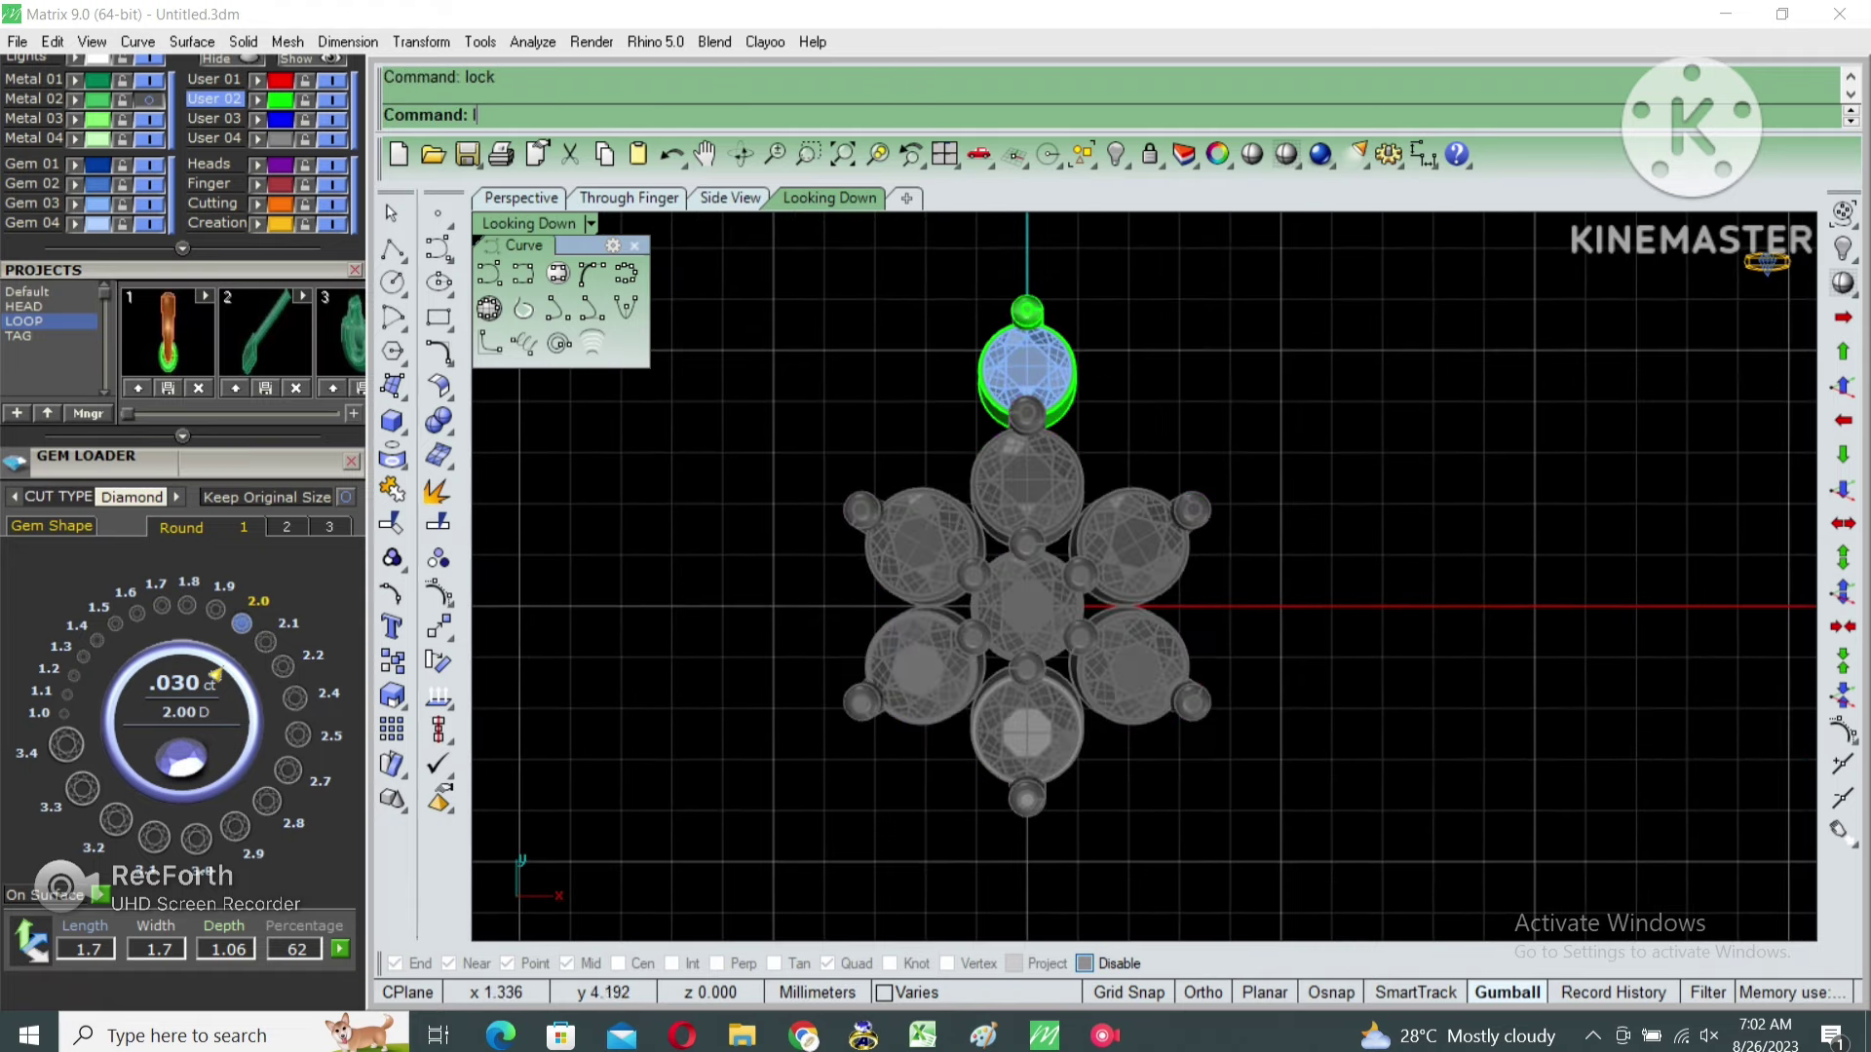
{"action": "type", "text": "arraypolar"}
{"action": "key", "text": "Return"}
{"action": "type", "text": "0"}
{"action": "key", "text": "Return"}
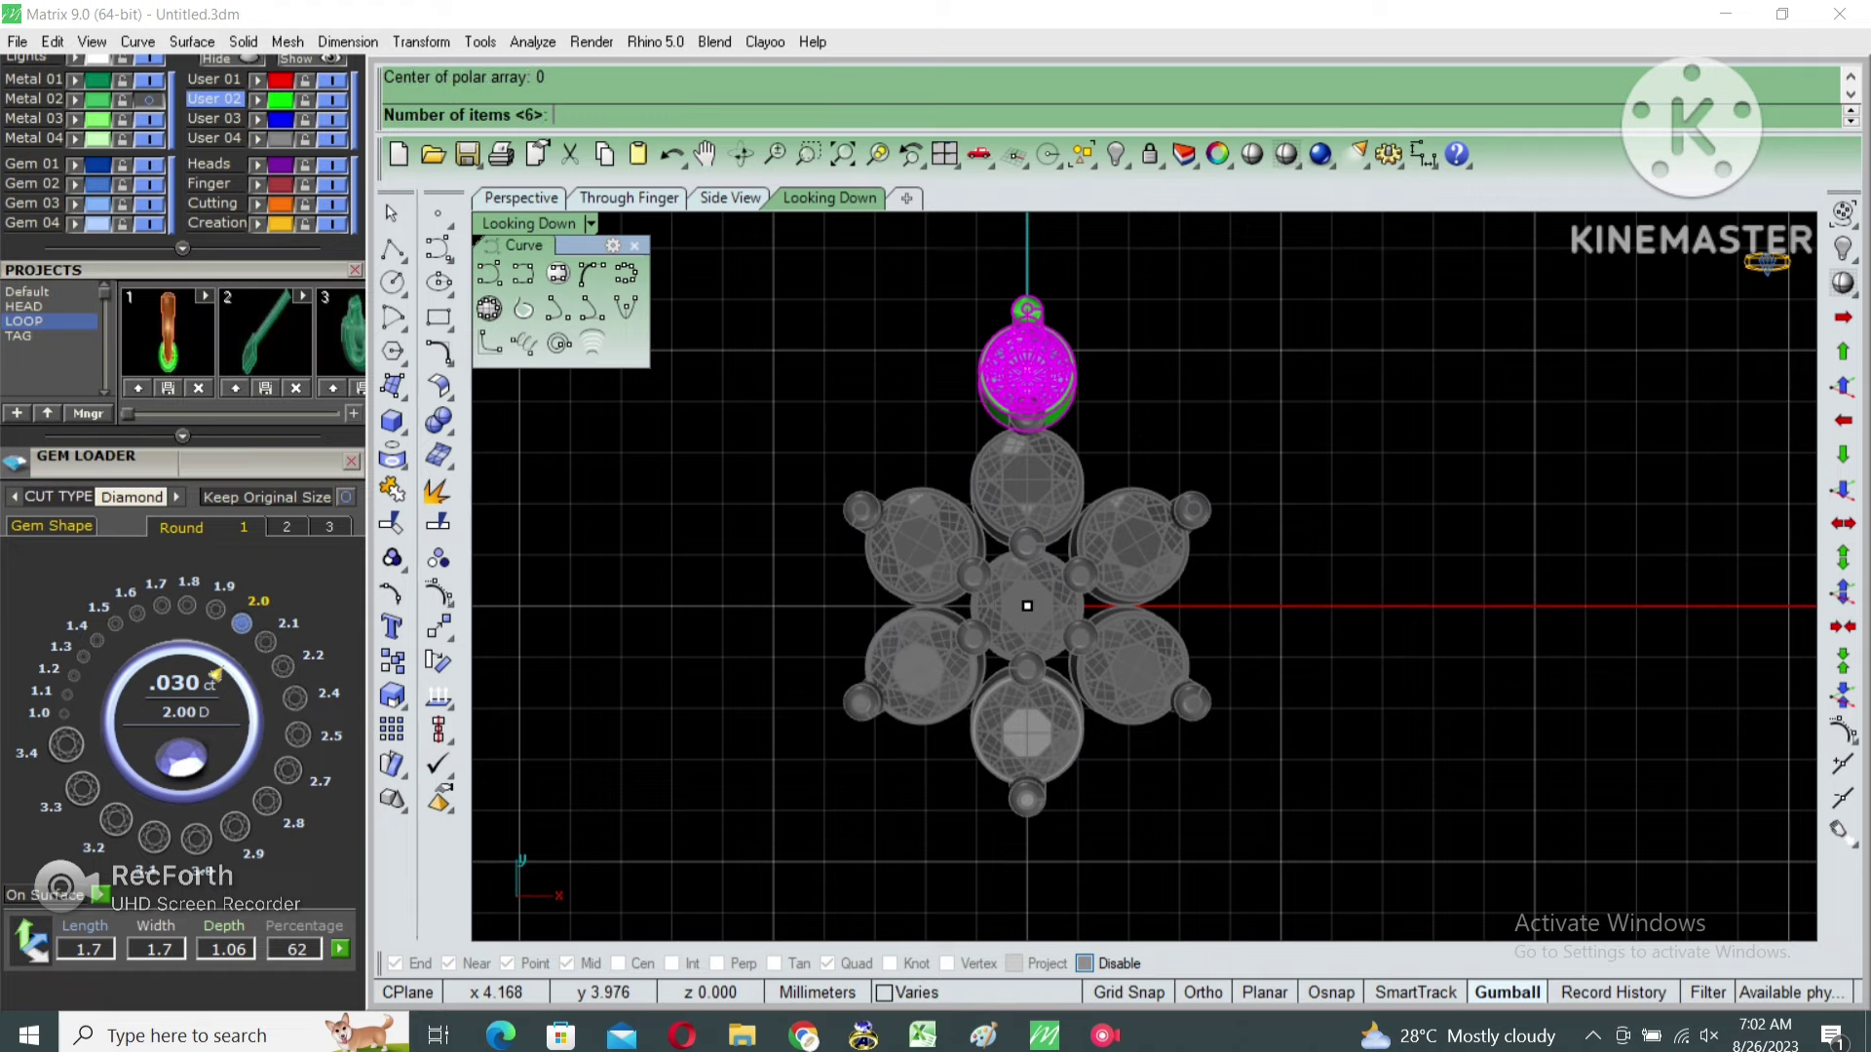
{"action": "key", "text": "Return"}
{"action": "key", "text": "Return"}
{"action": "key", "text": "Return"}
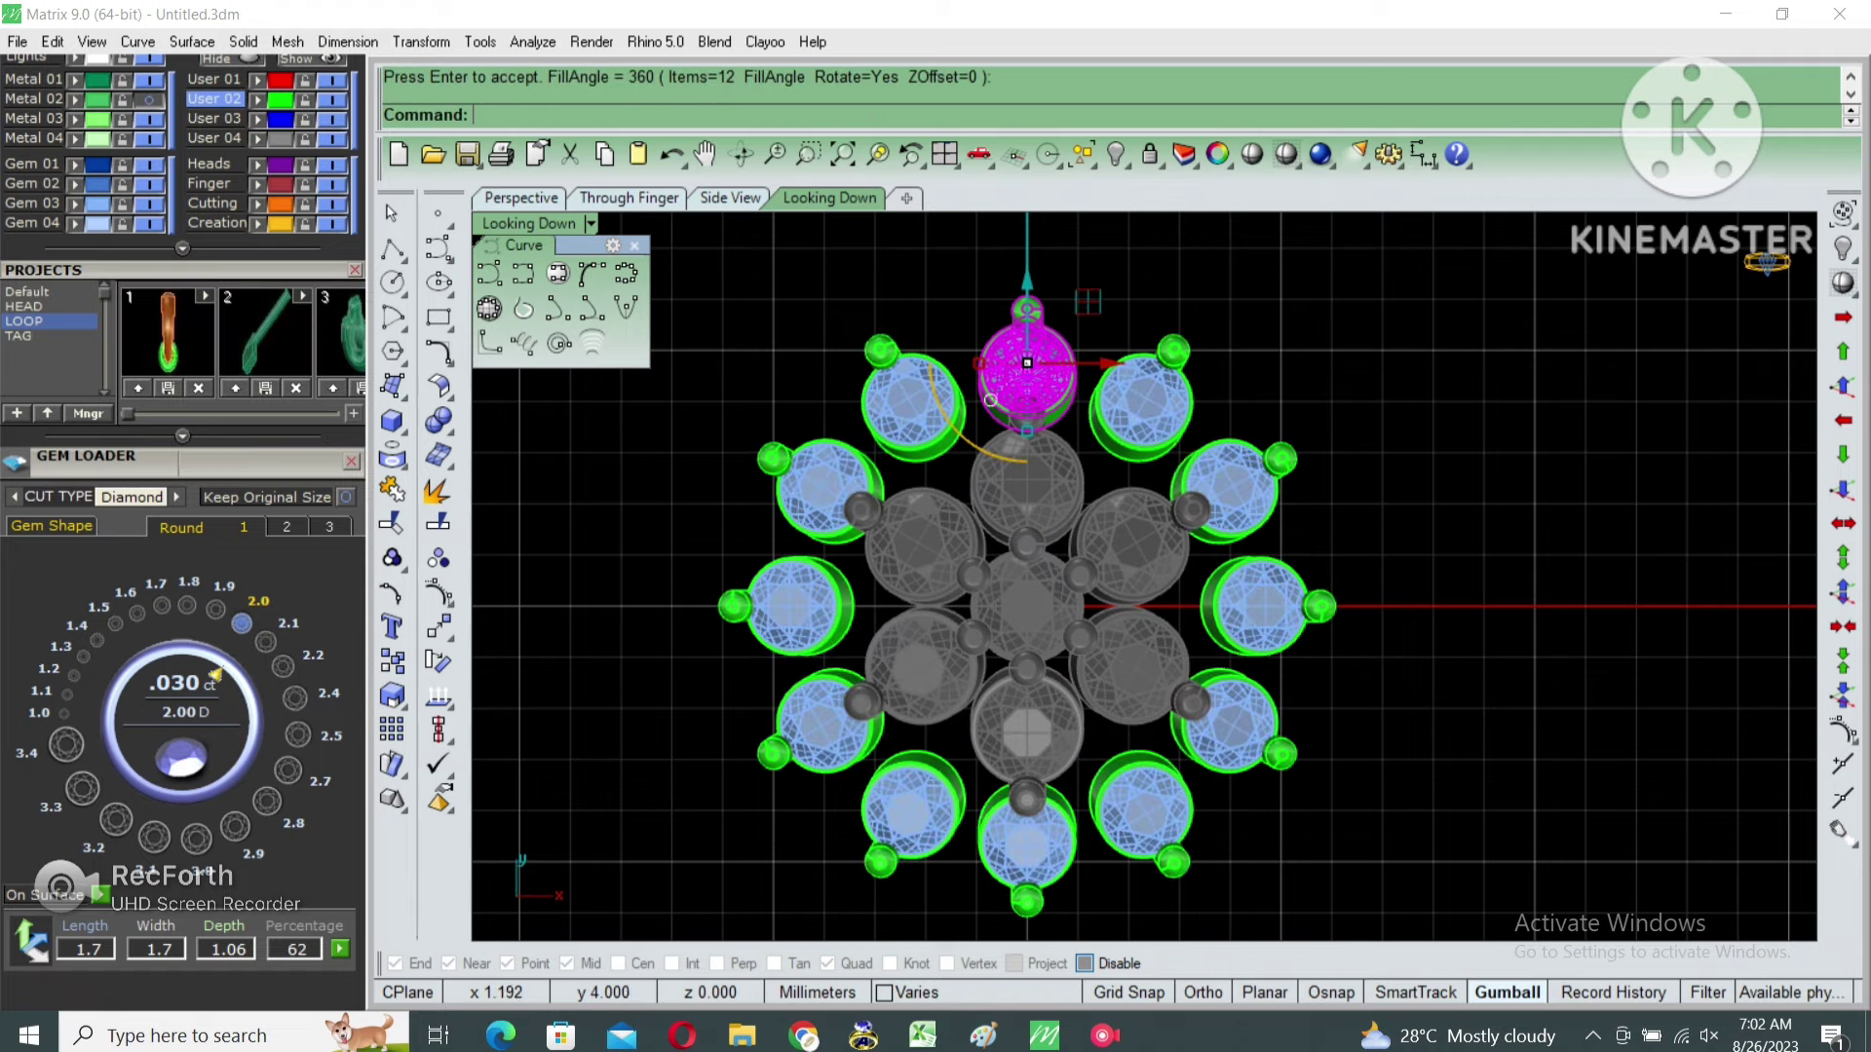
{"action": "scroll", "coordinate": [1033, 365], "scroll_direction": "up", "scroll_amount": 3}
Select the top copy's wire loop and ungroup it.
{"action": "left_click", "coordinate": [1002, 366]}
{"action": "right_click_drag", "start_coordinate": [1001, 367], "coordinate": [1016, 401]}
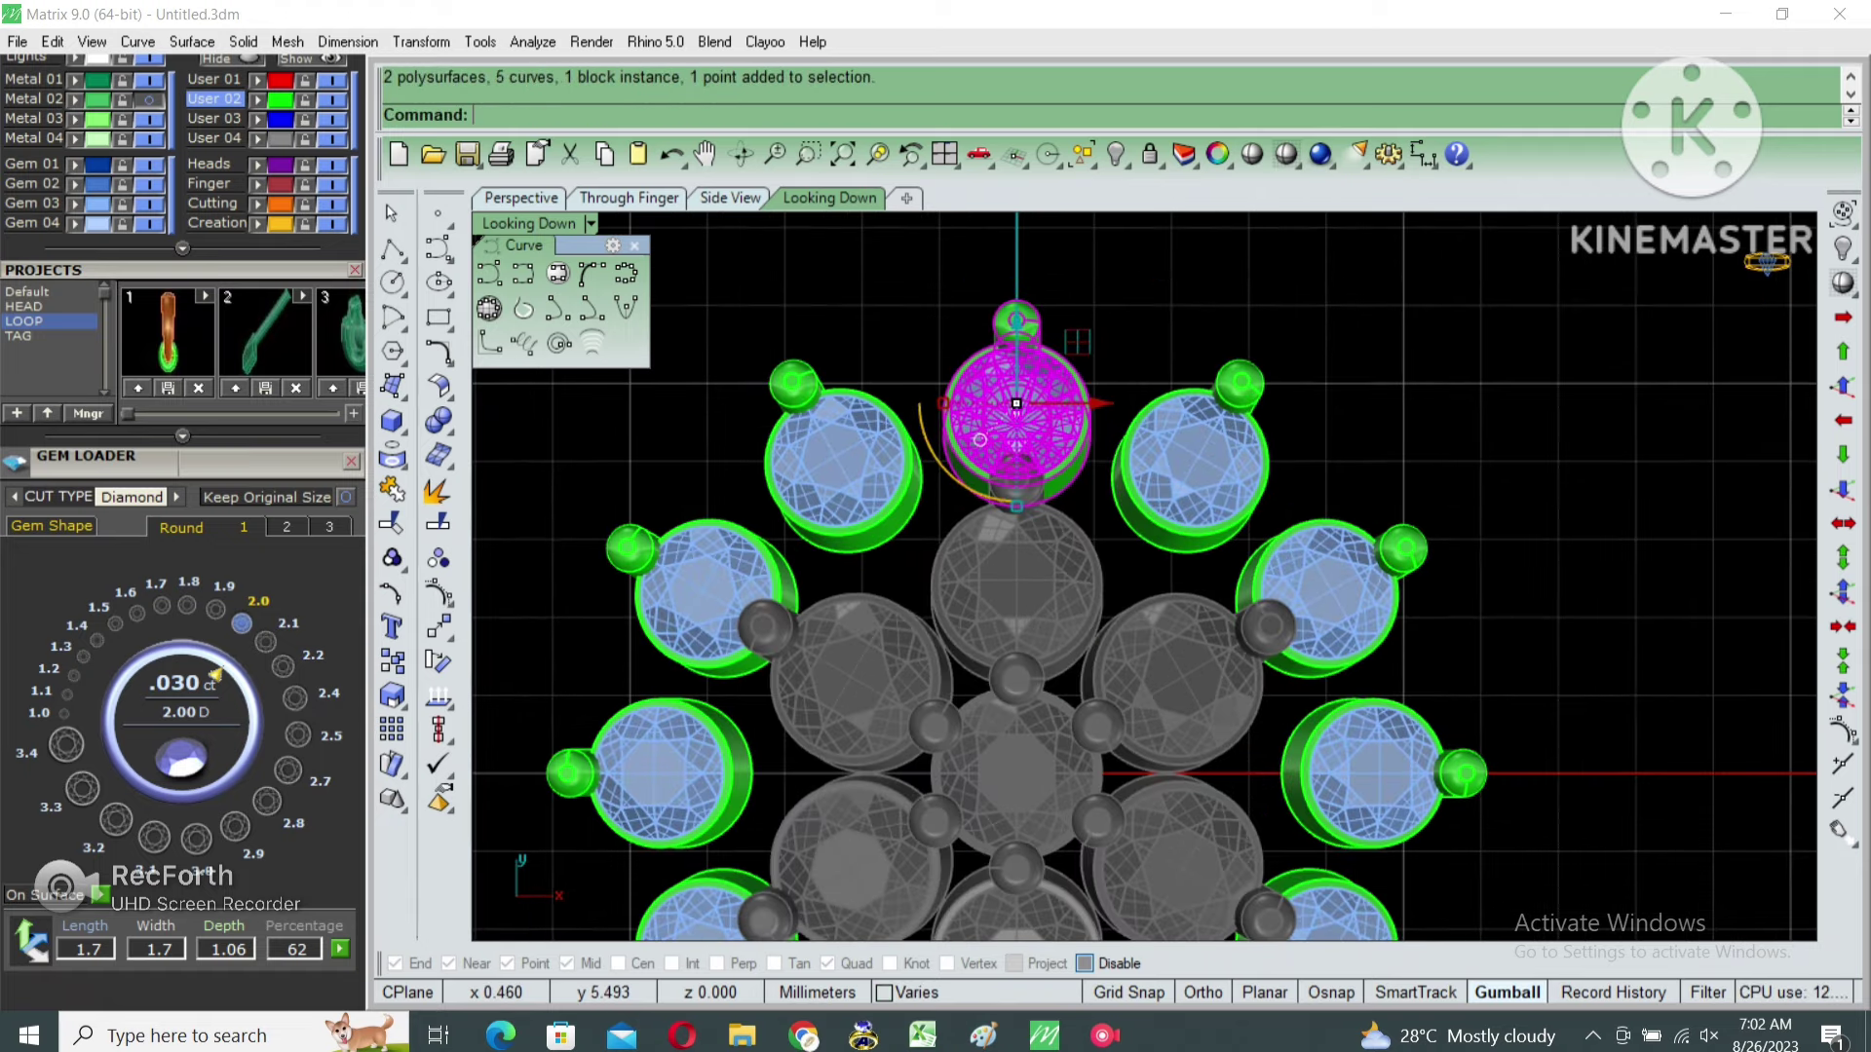
{"action": "left_click", "coordinate": [1017, 322]}
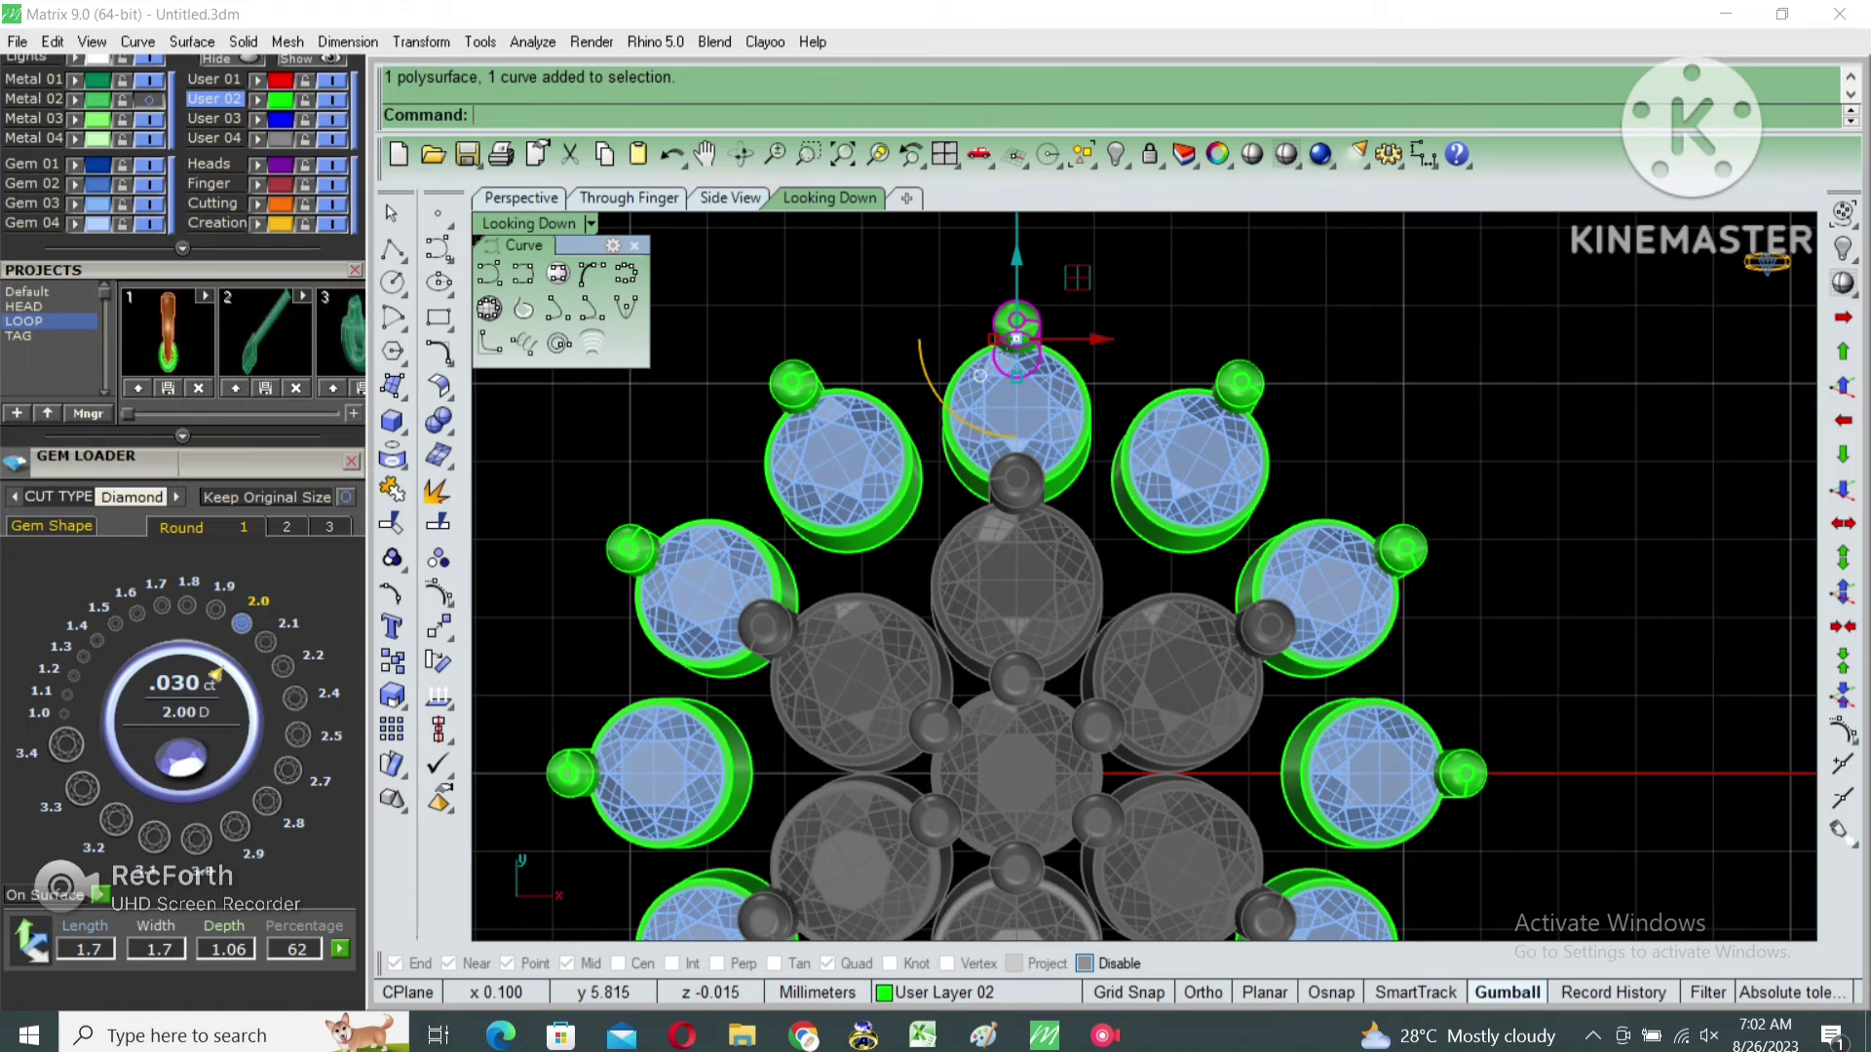
{"action": "key", "text": "ctrl+shift+g"}
{"action": "scroll", "coordinate": [1018, 341], "scroll_direction": "up", "scroll_amount": 2}
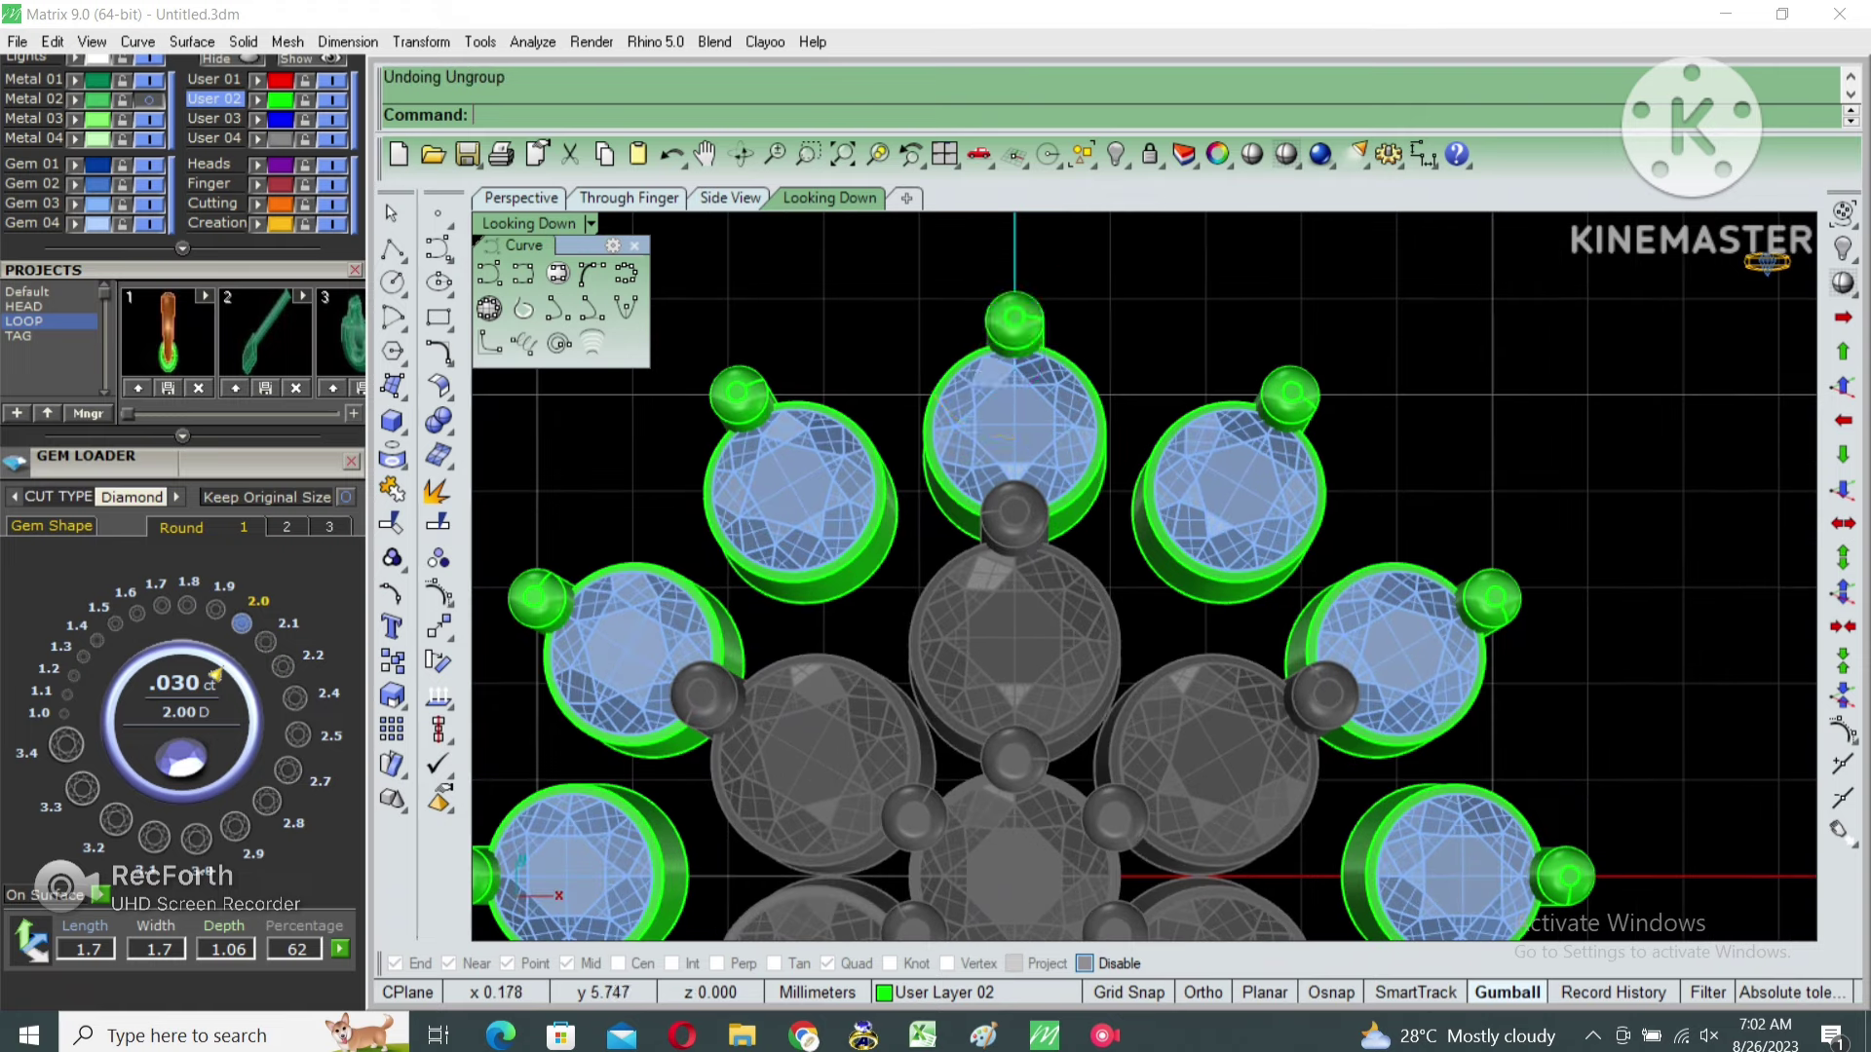
Copy the top bail and its curve to a lower spot inside the top stone.
{"action": "left_click_drag", "start_coordinate": [972, 291], "coordinate": [1111, 392], "text": "shift"}
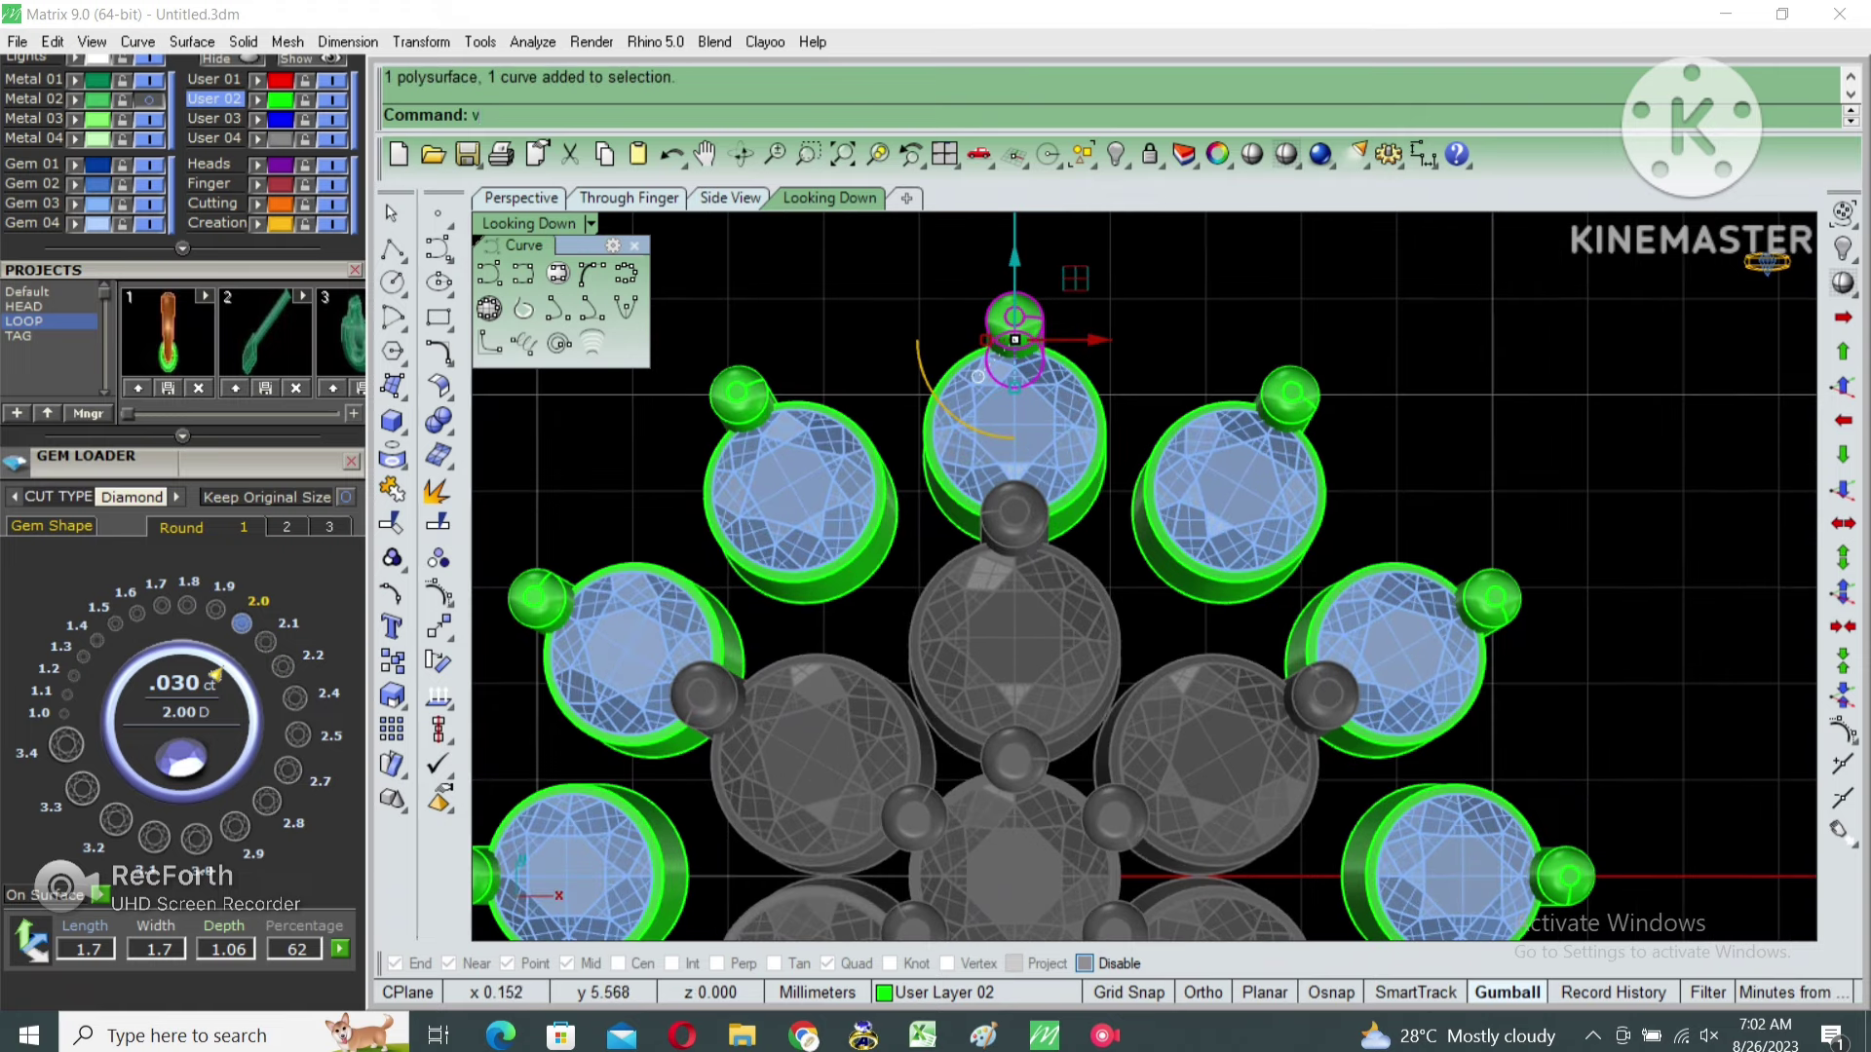
{"action": "type", "text": "copy"}
{"action": "key", "text": "Return"}
{"action": "scroll", "coordinate": [1033, 389], "scroll_direction": "up", "scroll_amount": 2}
{"action": "left_click", "coordinate": [1064, 282]}
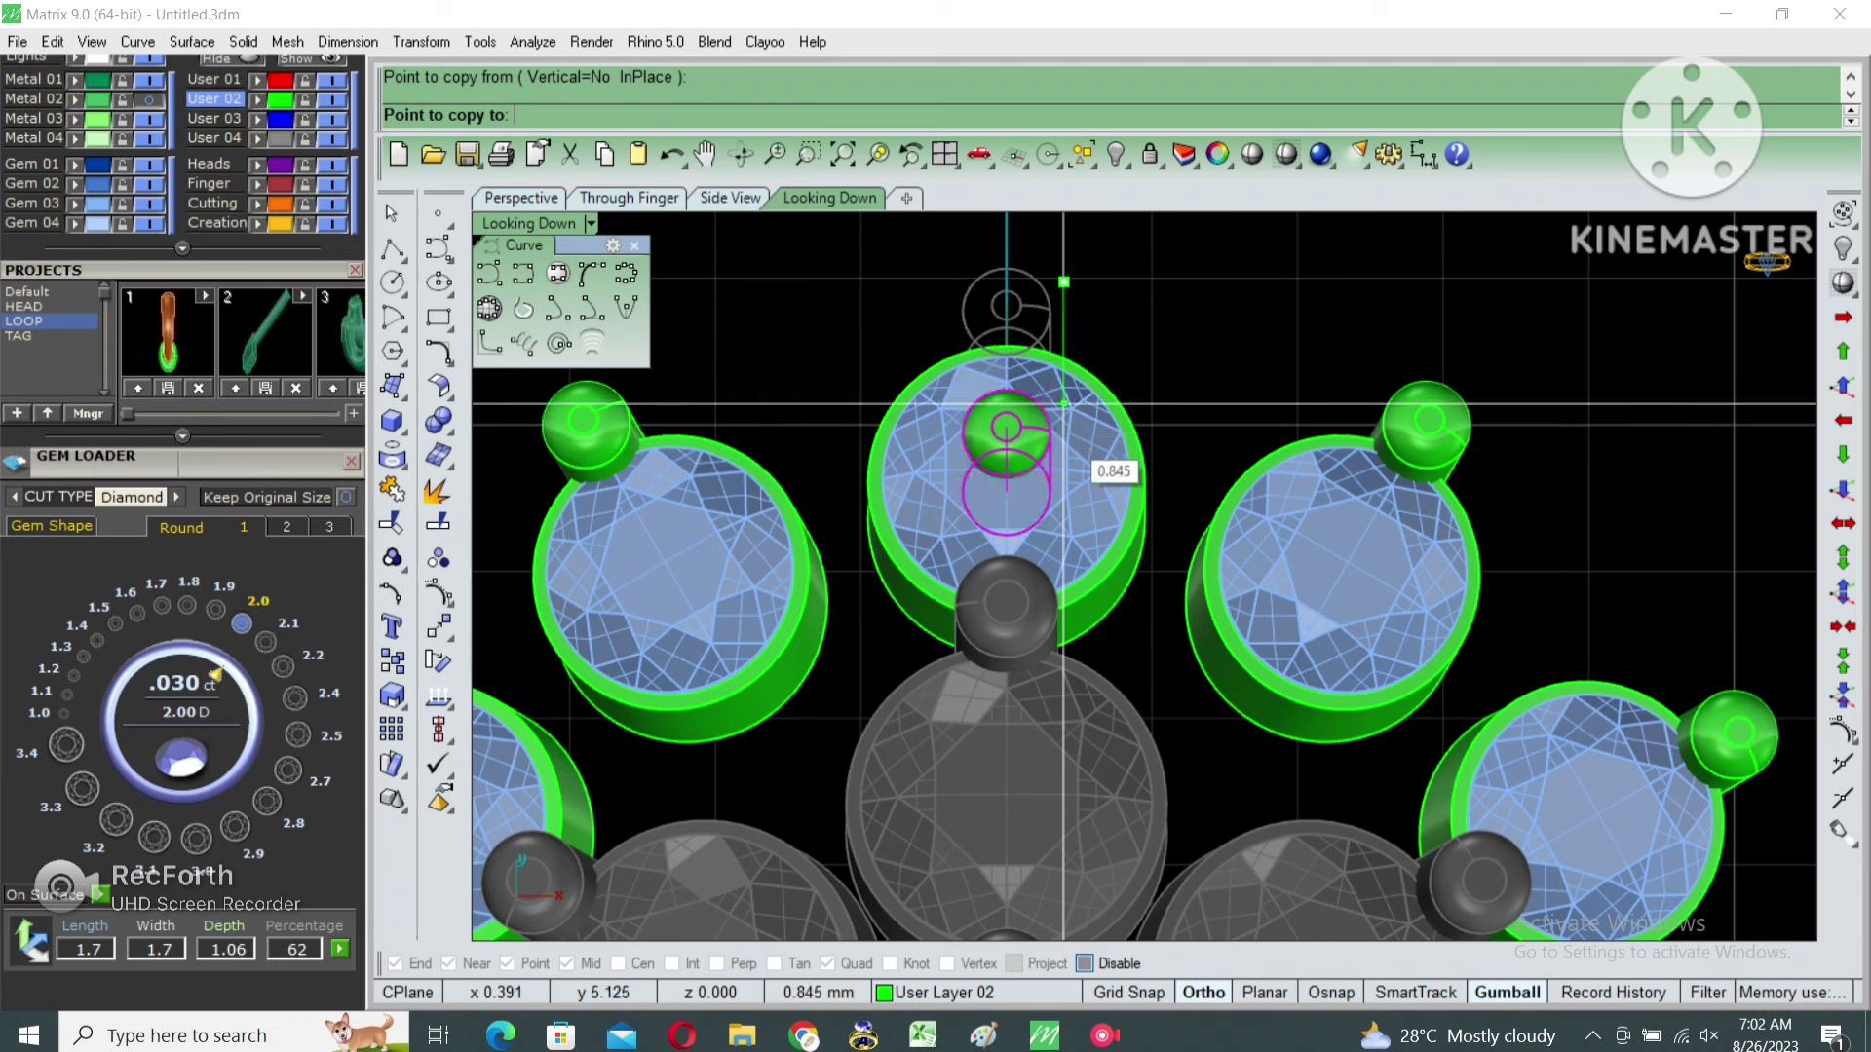
{"action": "left_click", "coordinate": [1064, 423]}
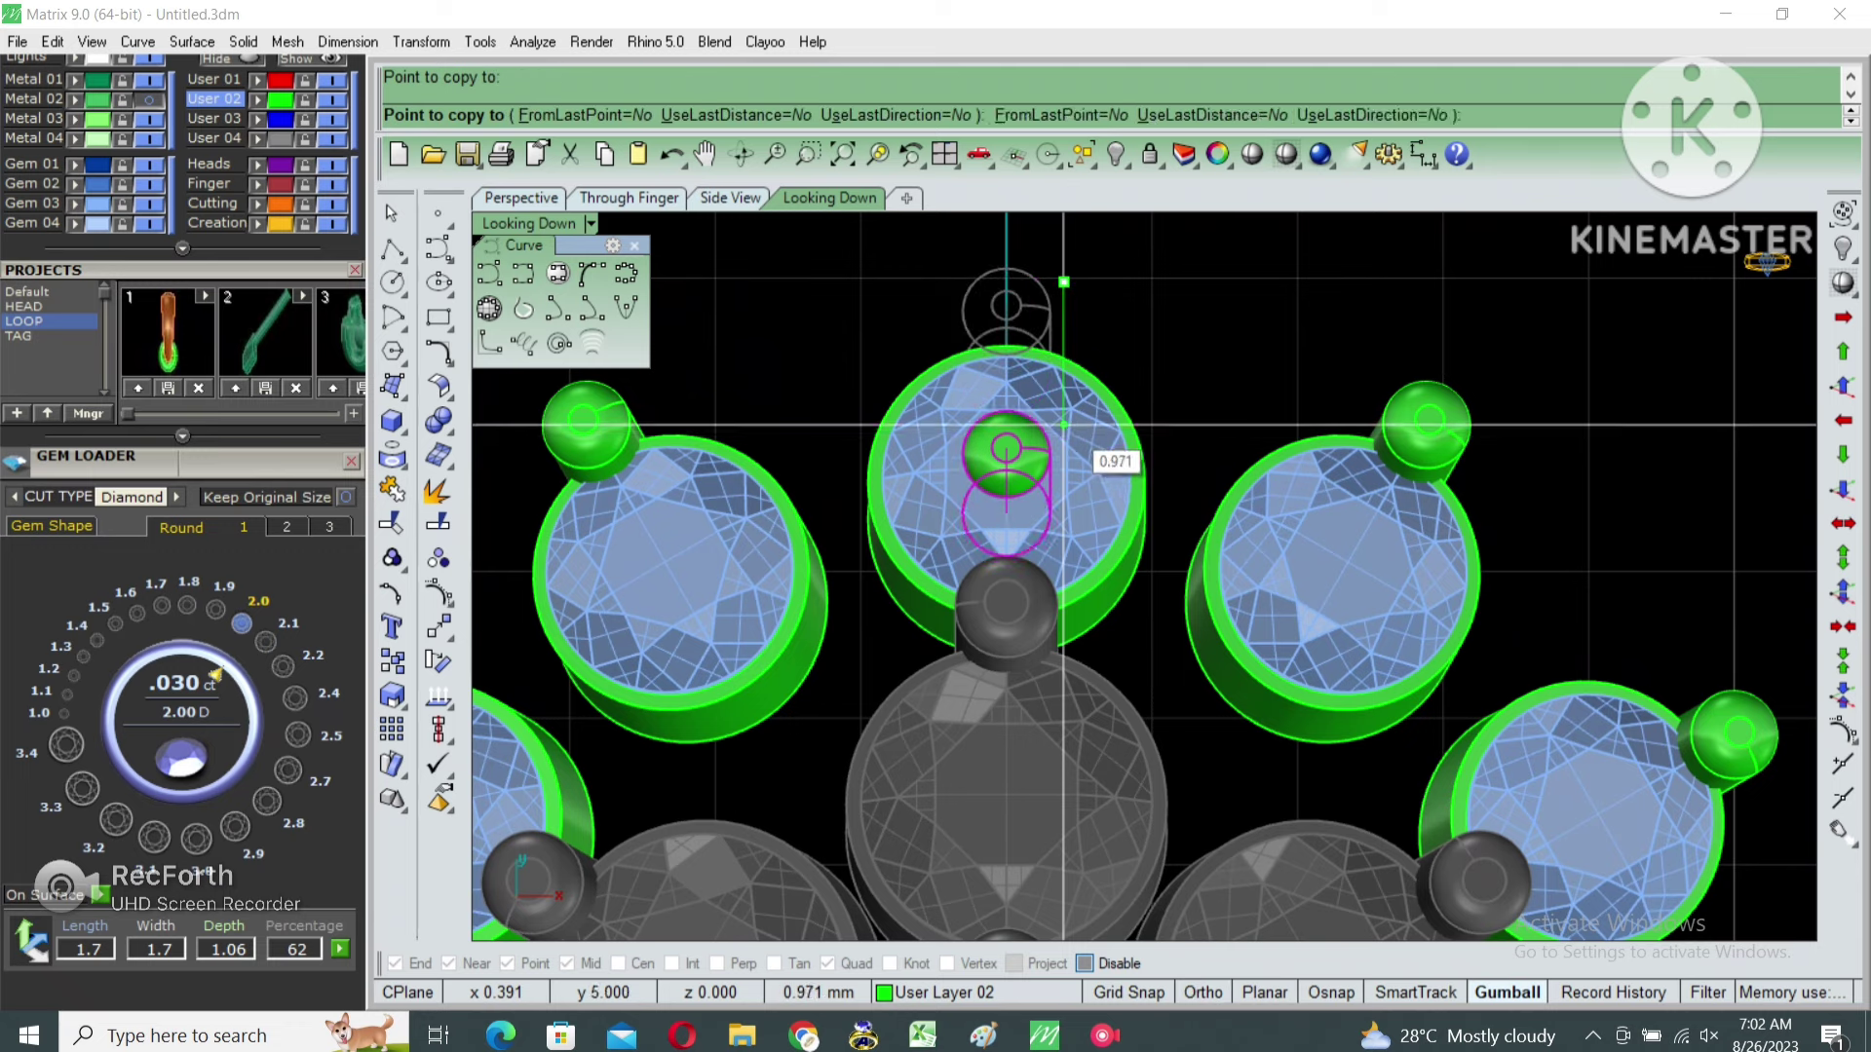
{"action": "key", "text": "Return"}
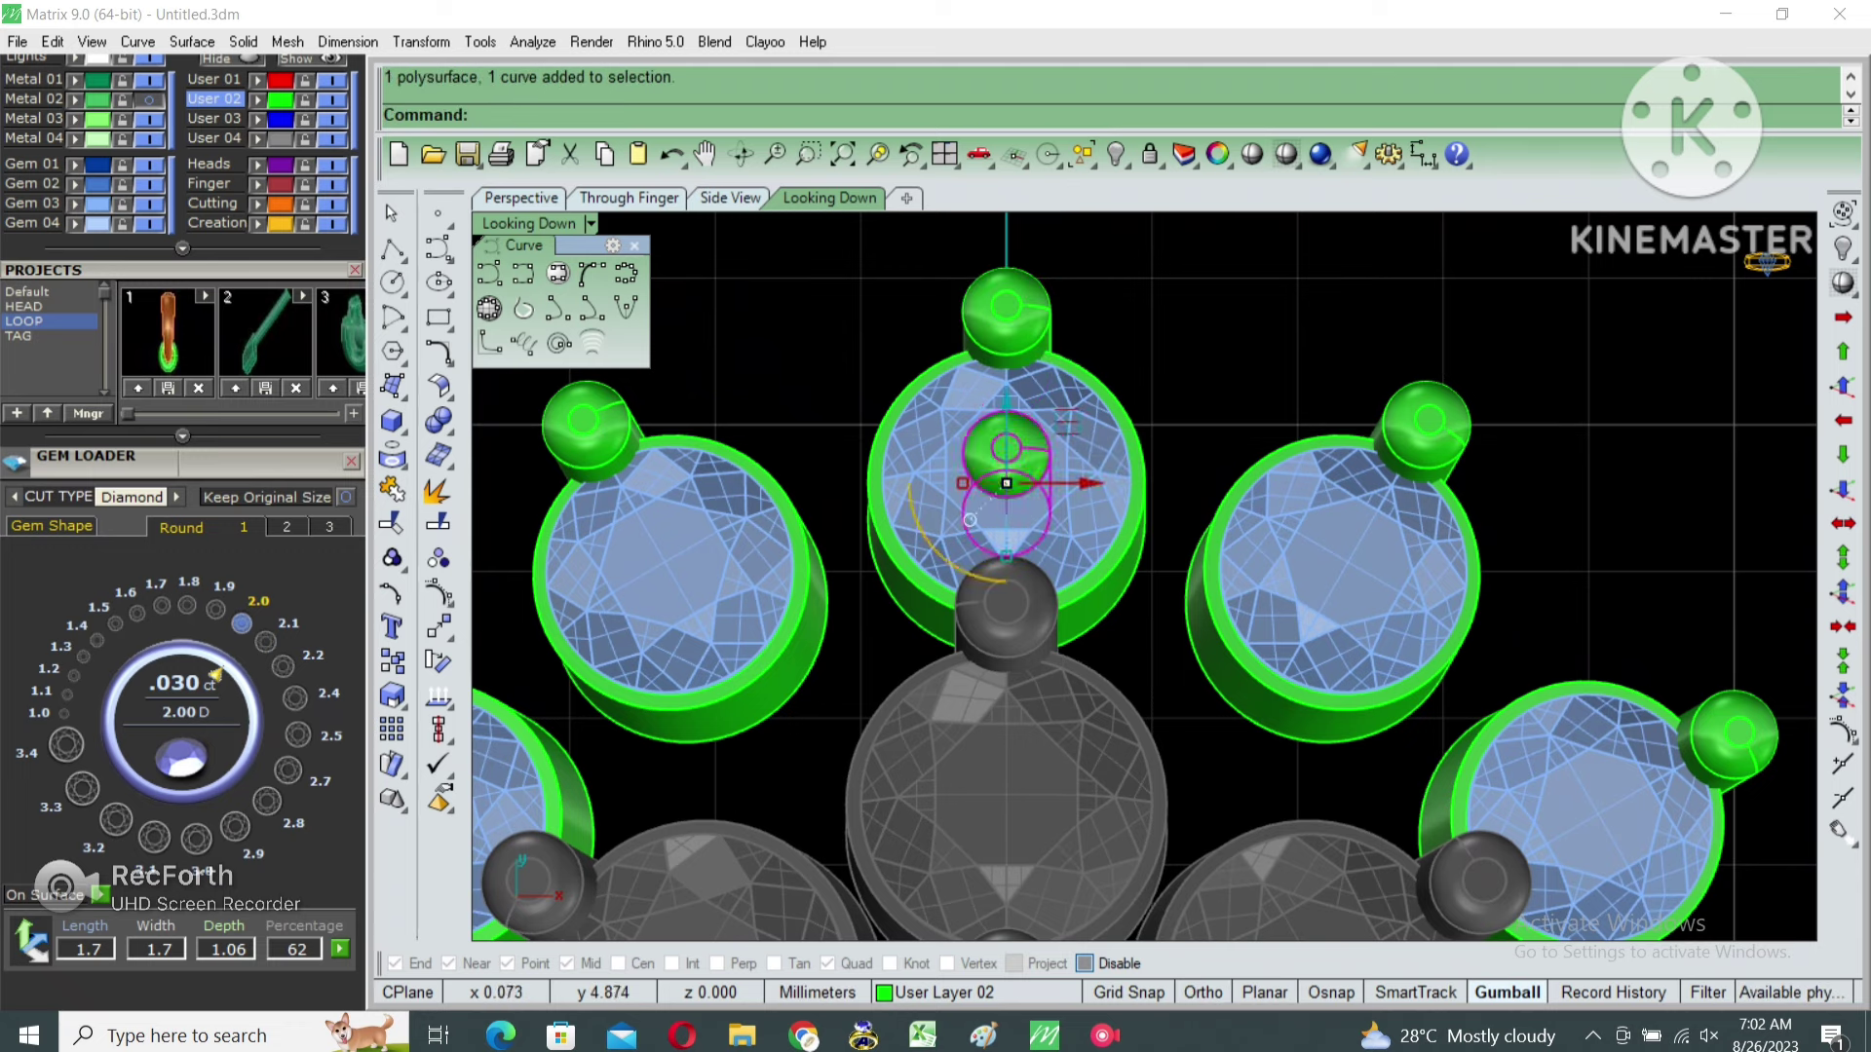
Rotate the copied bail 360/24 degrees about the origin.
{"action": "type", "text": "rotate"}
{"action": "key", "text": "Return"}
{"action": "type", "text": "0"}
{"action": "key", "text": "Return"}
{"action": "type", "text": "3"}
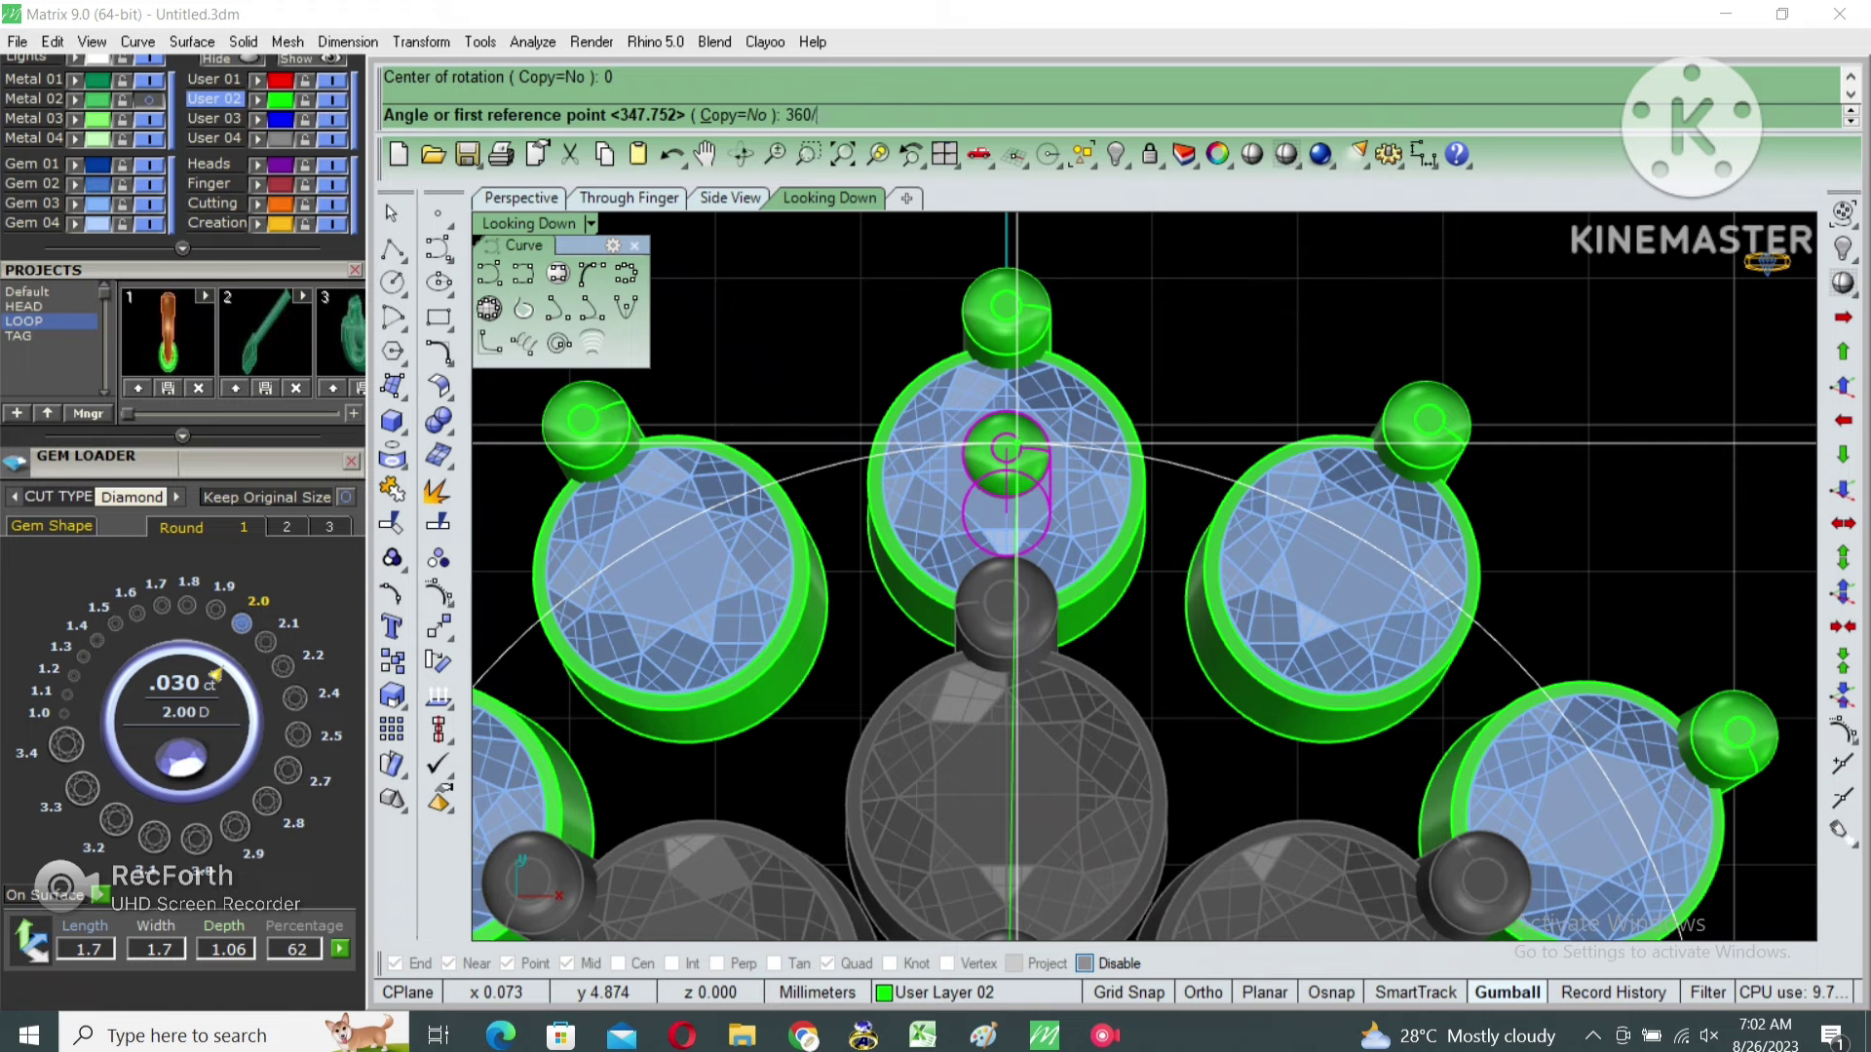
{"action": "key", "text": "Return"}
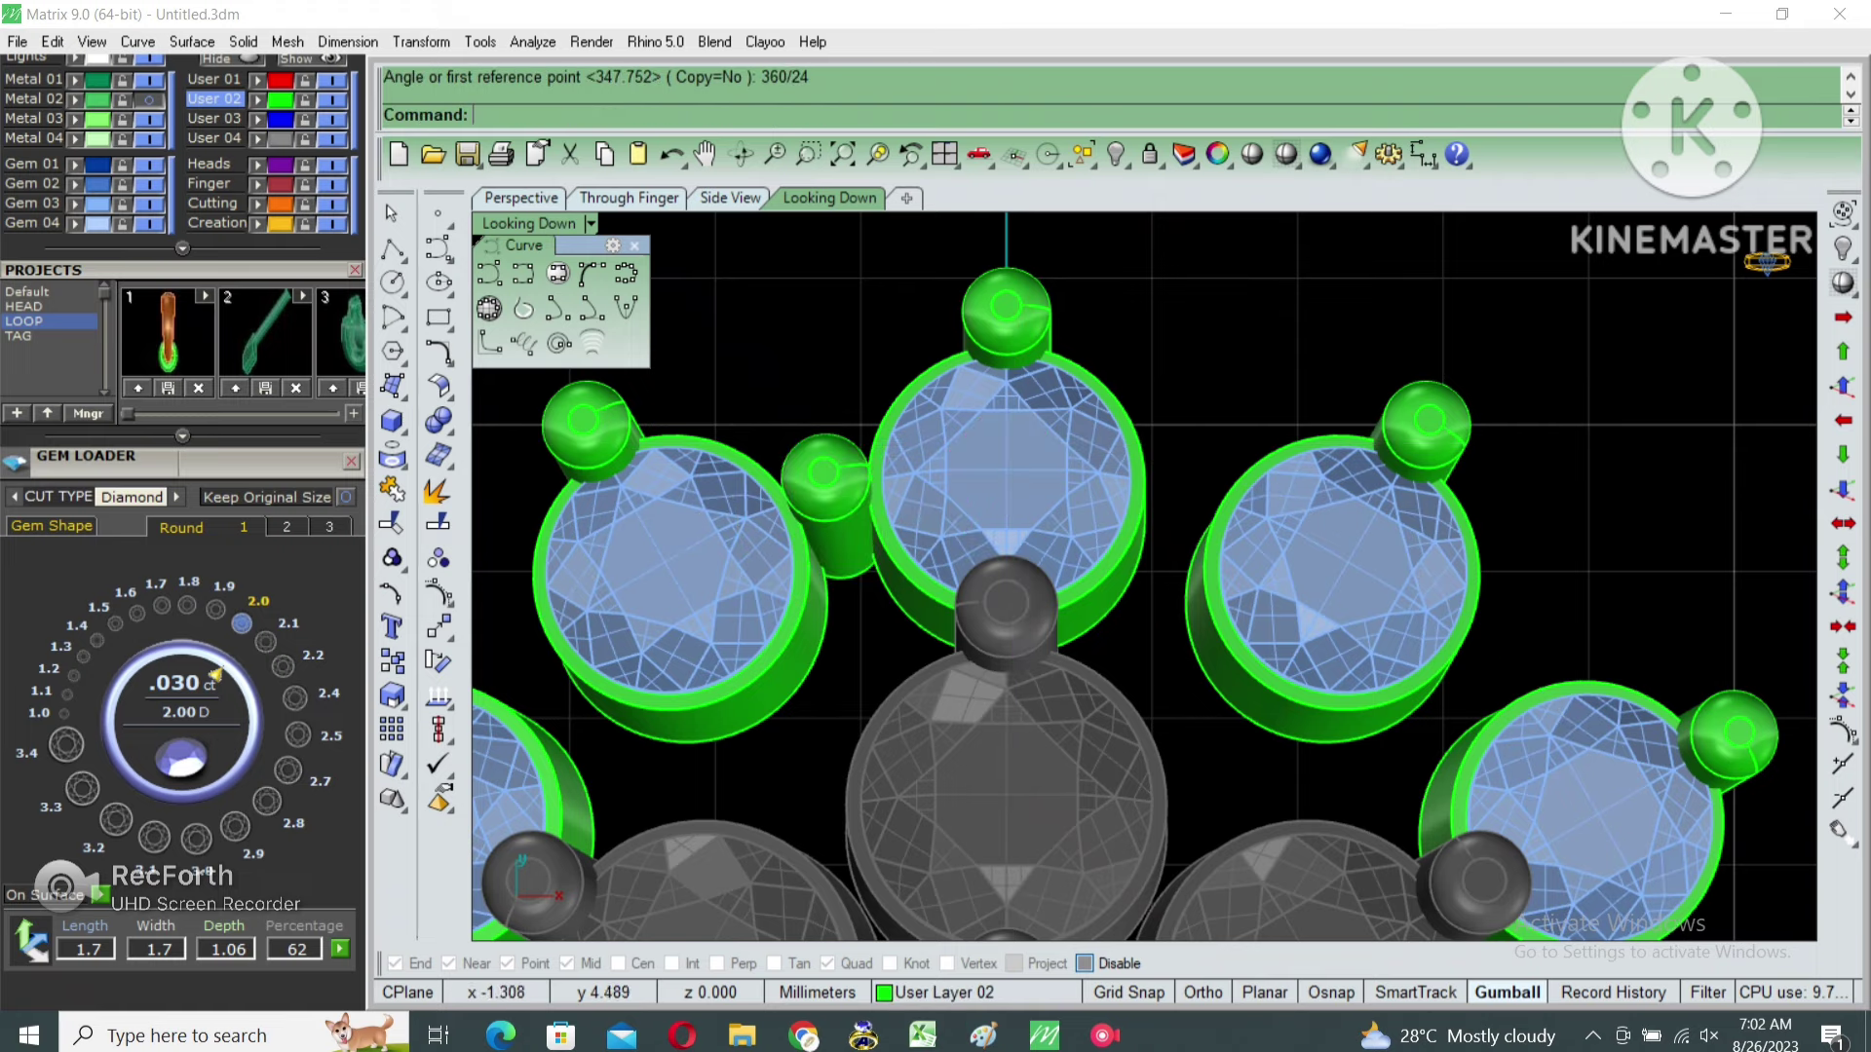
Ungroup the rotated bail, pipe its path curve at 0.4 radius, and group the parts.
{"action": "right_click_drag", "start_coordinate": [1071, 585], "coordinate": [1134, 570]}
{"action": "key", "text": "Return"}
{"action": "scroll", "coordinate": [859, 527], "scroll_direction": "up", "scroll_amount": 2}
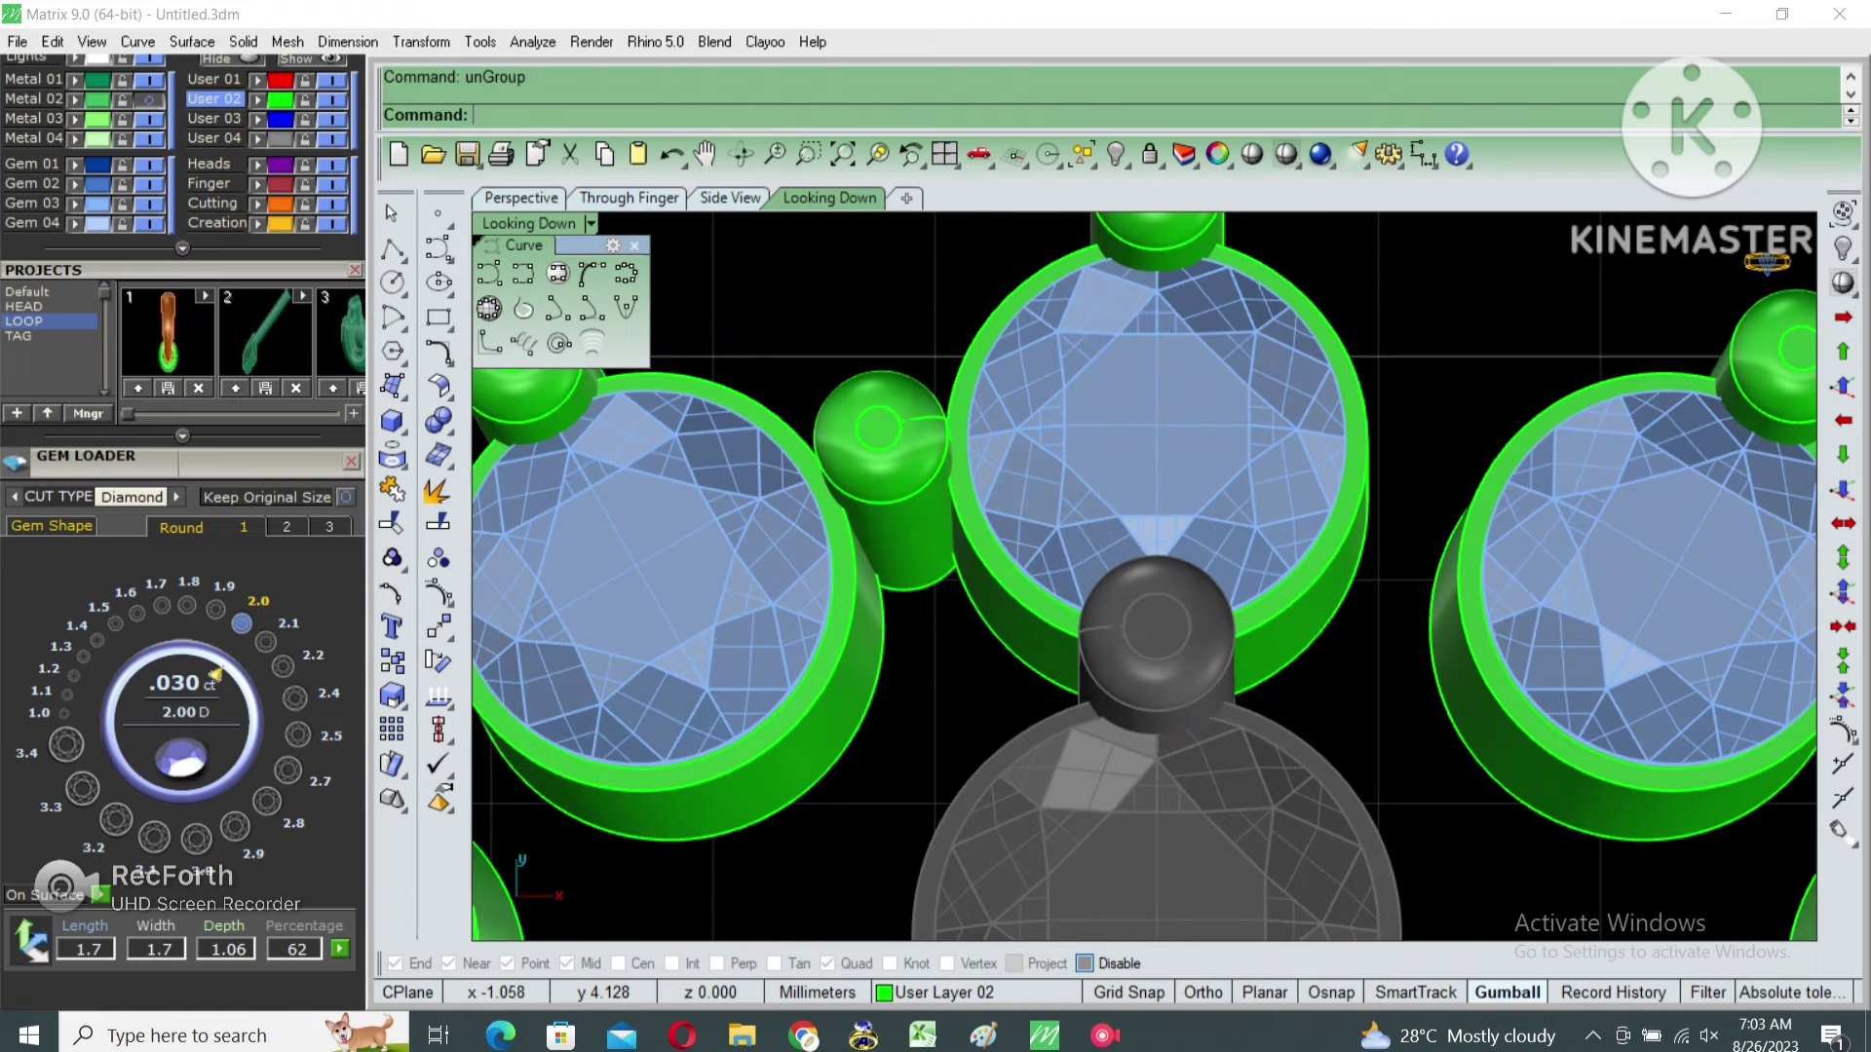
{"action": "left_click", "coordinate": [876, 478]}
{"action": "left_click", "coordinate": [868, 527]}
{"action": "type", "text": "Pi"}
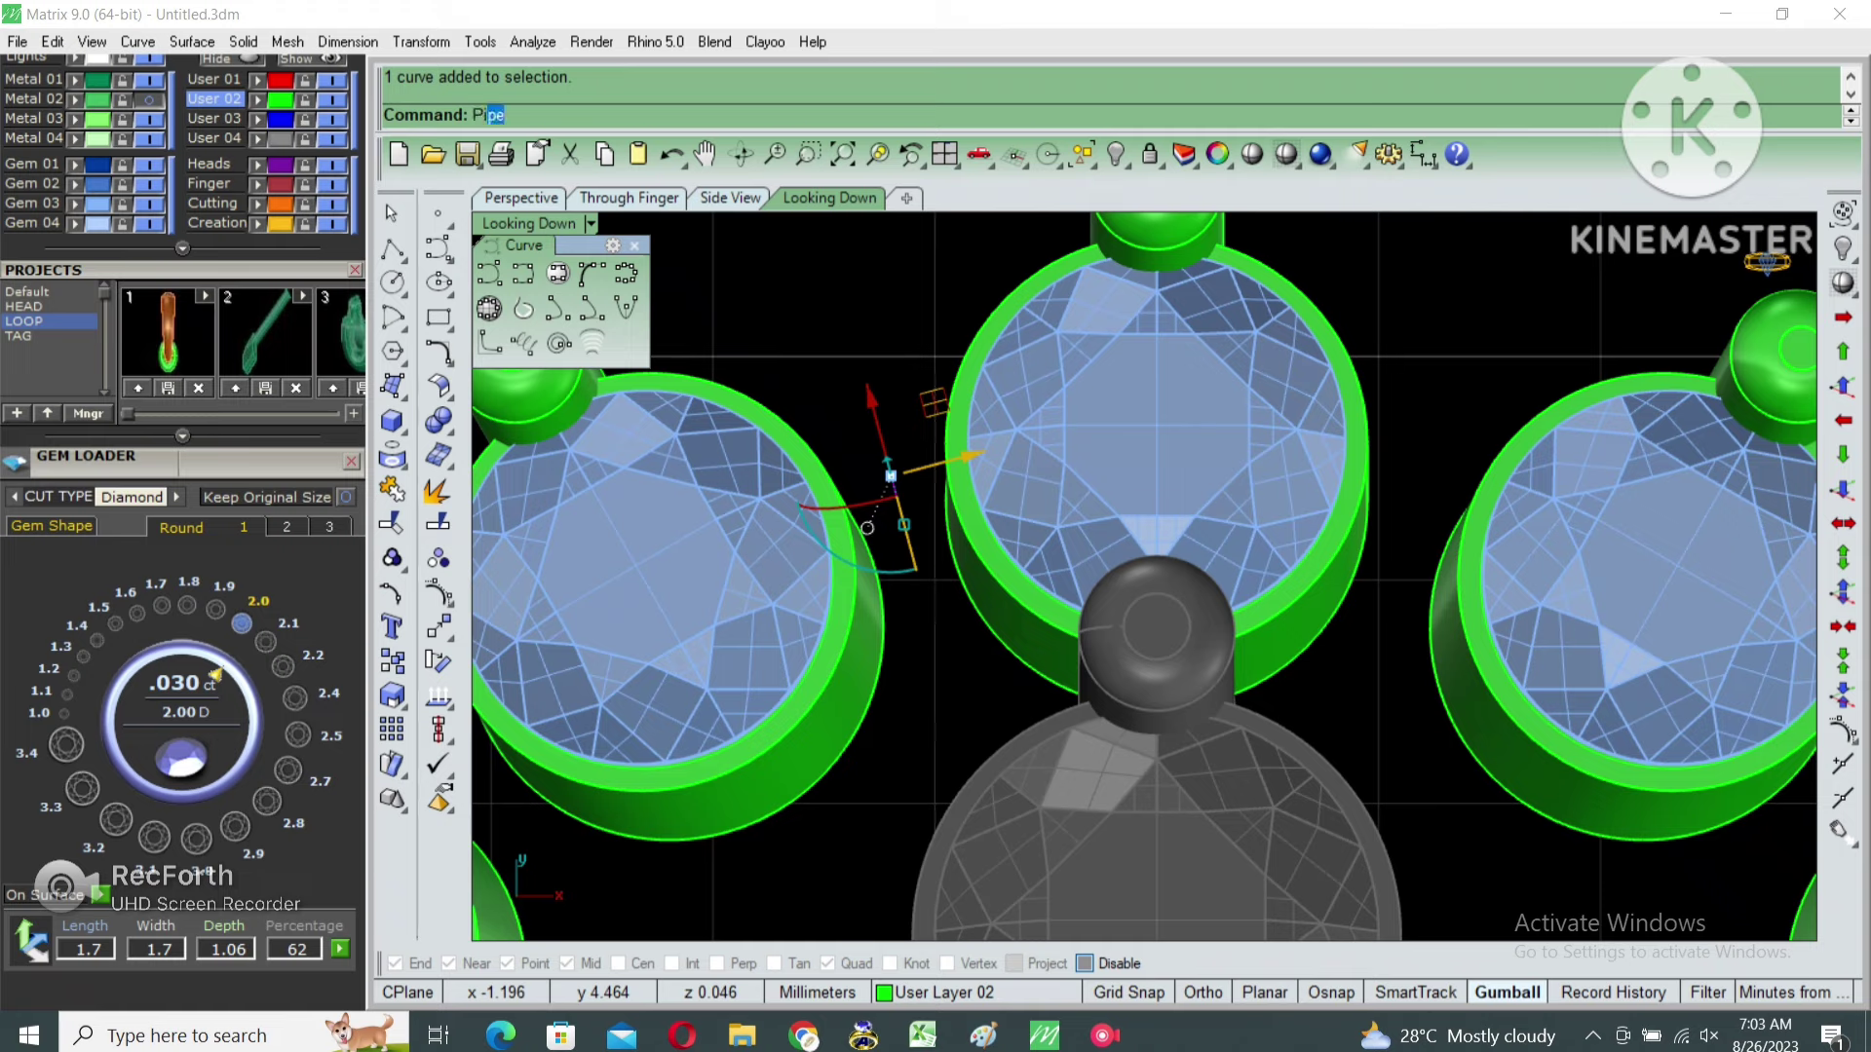
{"action": "key", "text": "Return"}
{"action": "key", "text": "Return"}
{"action": "key", "text": "Return"}
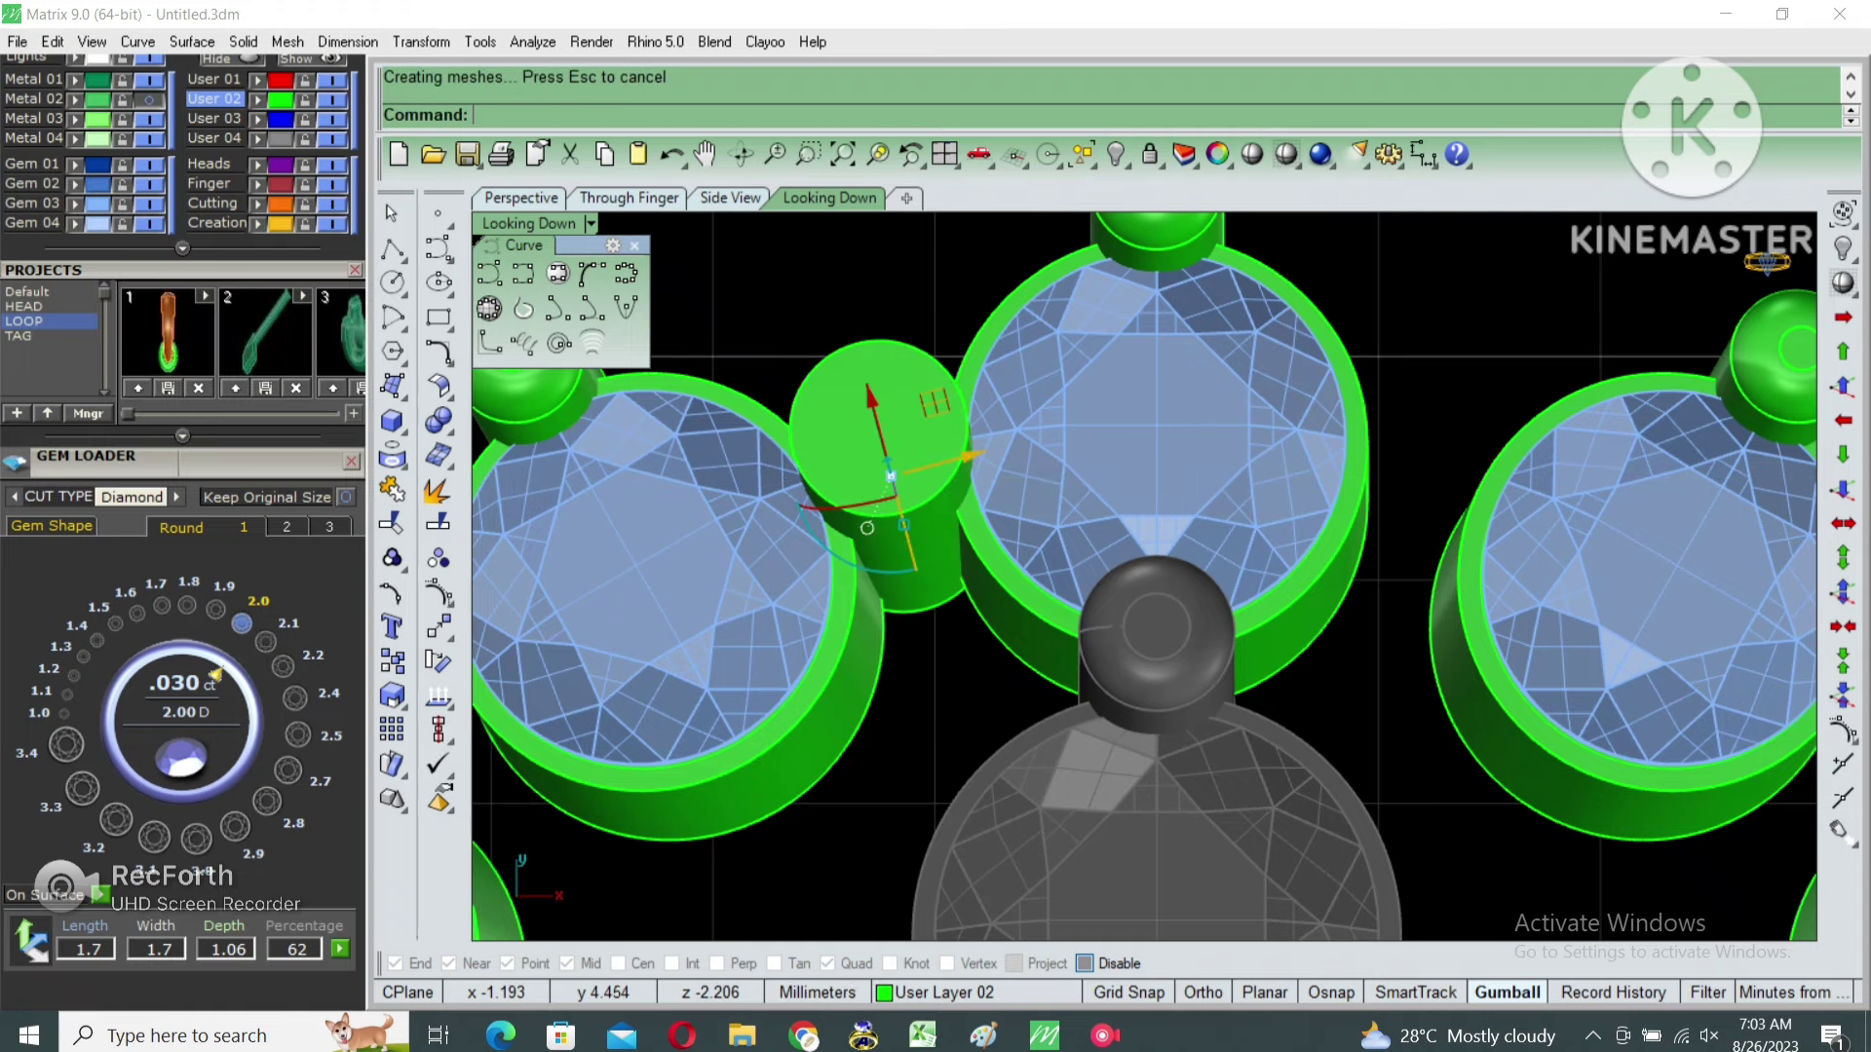
{"action": "left_click", "coordinate": [867, 527], "text": "shift"}
{"action": "right_click_drag", "start_coordinate": [867, 527], "coordinate": [873, 565]}
{"action": "type", "text": "group"}
{"action": "key", "text": "Return"}
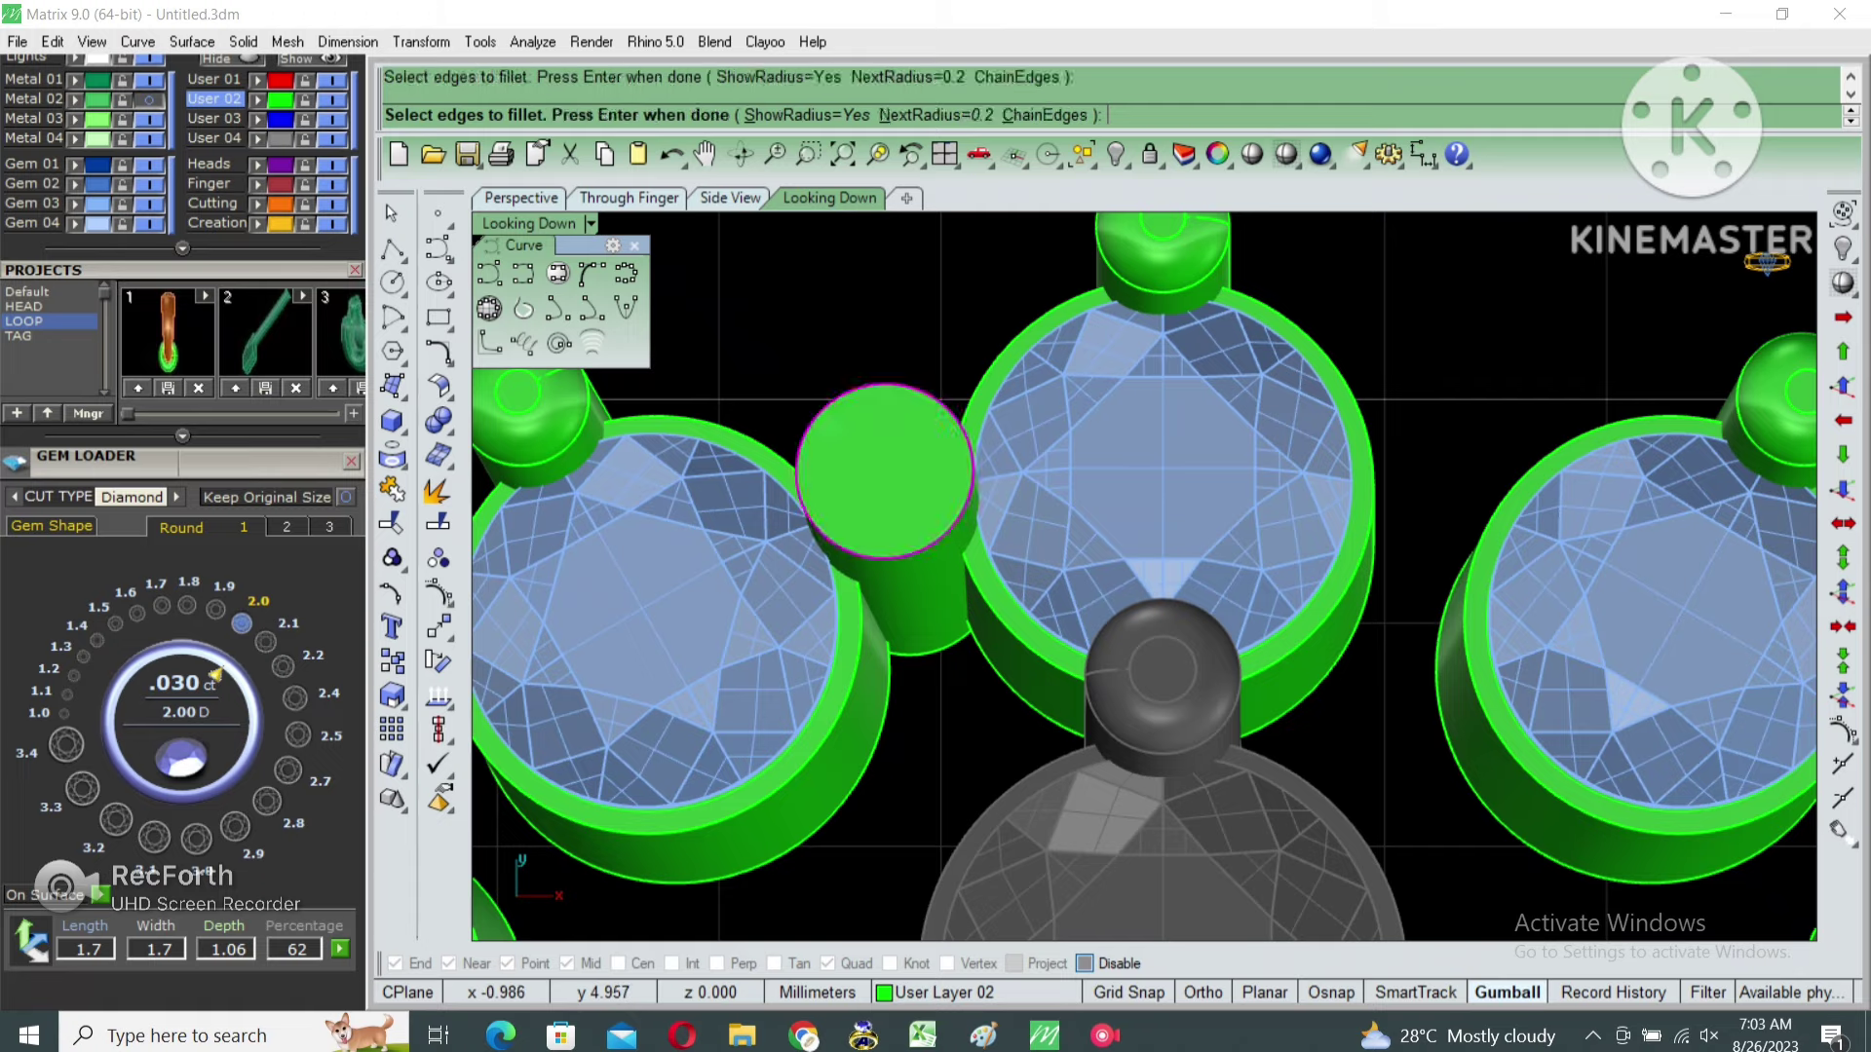
Select the stones on the right side and delete them.
{"action": "scroll", "coordinate": [1144, 575], "scroll_direction": "down", "scroll_amount": 5}
{"action": "scroll", "coordinate": [1144, 575], "scroll_direction": "down", "scroll_amount": 3}
{"action": "scroll", "coordinate": [1143, 574], "scroll_direction": "up", "scroll_amount": 5}
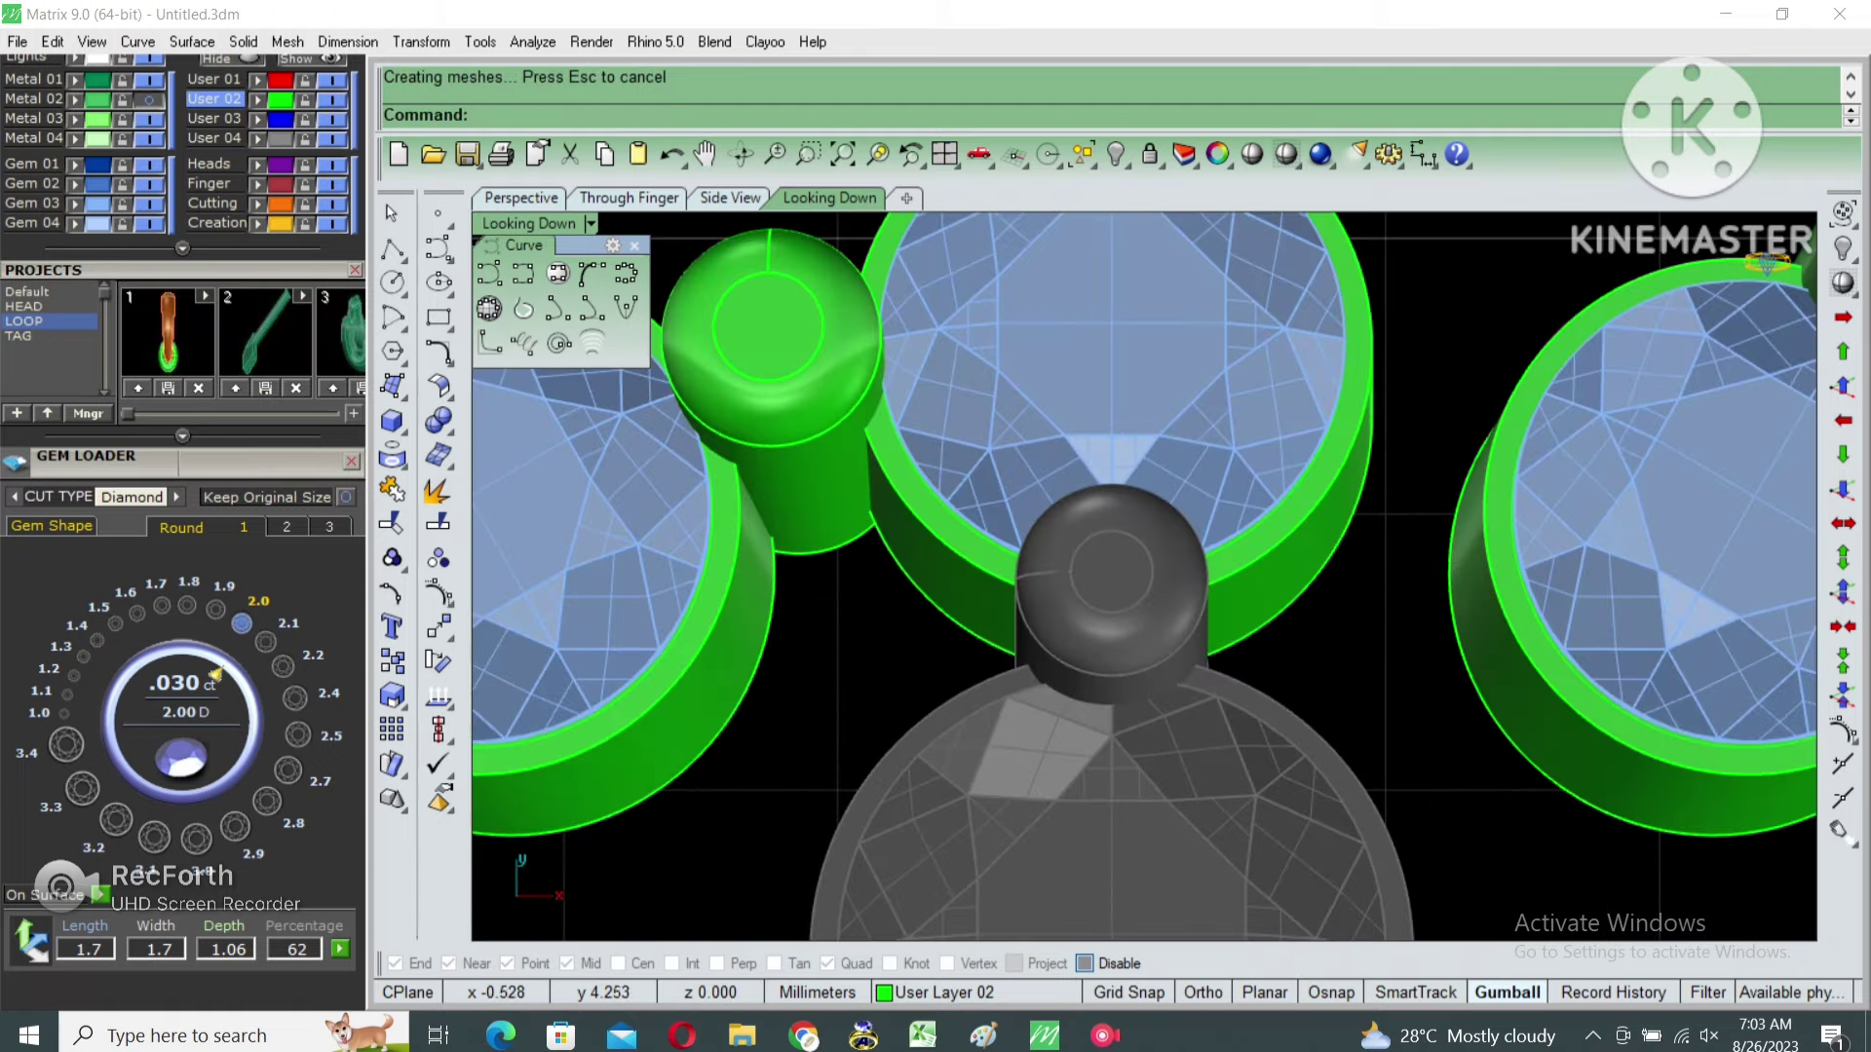
{"action": "scroll", "coordinate": [1144, 575], "scroll_direction": "down", "scroll_amount": 2}
{"action": "scroll", "coordinate": [1144, 575], "scroll_direction": "down", "scroll_amount": 2}
{"action": "left_click", "coordinate": [1159, 419]}
{"action": "key", "text": "Delete"}
Delete all the outer bezel-set stones except the top one.
{"action": "left_click_drag", "start_coordinate": [1412, 458], "coordinate": [1189, 896]}
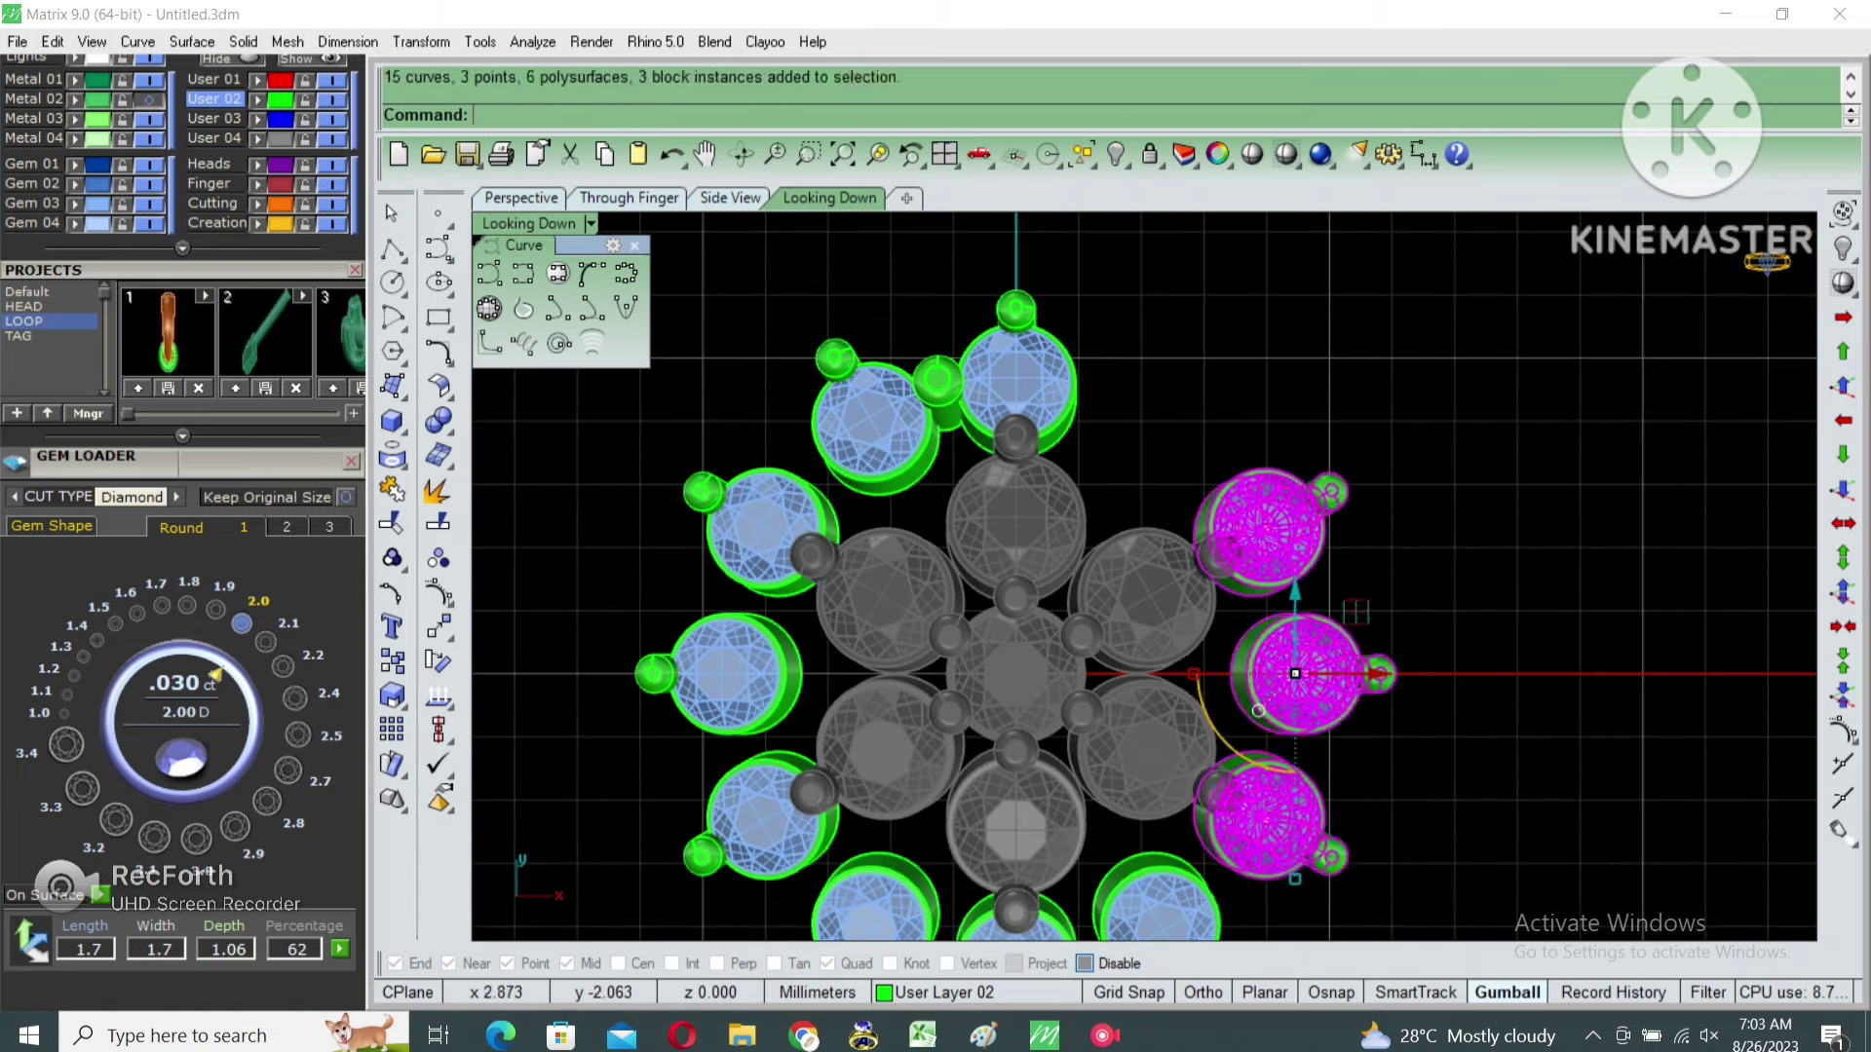
{"action": "key", "text": "Delete"}
{"action": "left_click_drag", "start_coordinate": [634, 545], "coordinate": [984, 877]}
{"action": "key", "text": "Delete"}
{"action": "right_click_drag", "start_coordinate": [1059, 517], "coordinate": [1064, 687]}
{"action": "left_click", "coordinate": [823, 531]}
{"action": "key", "text": "Delete"}
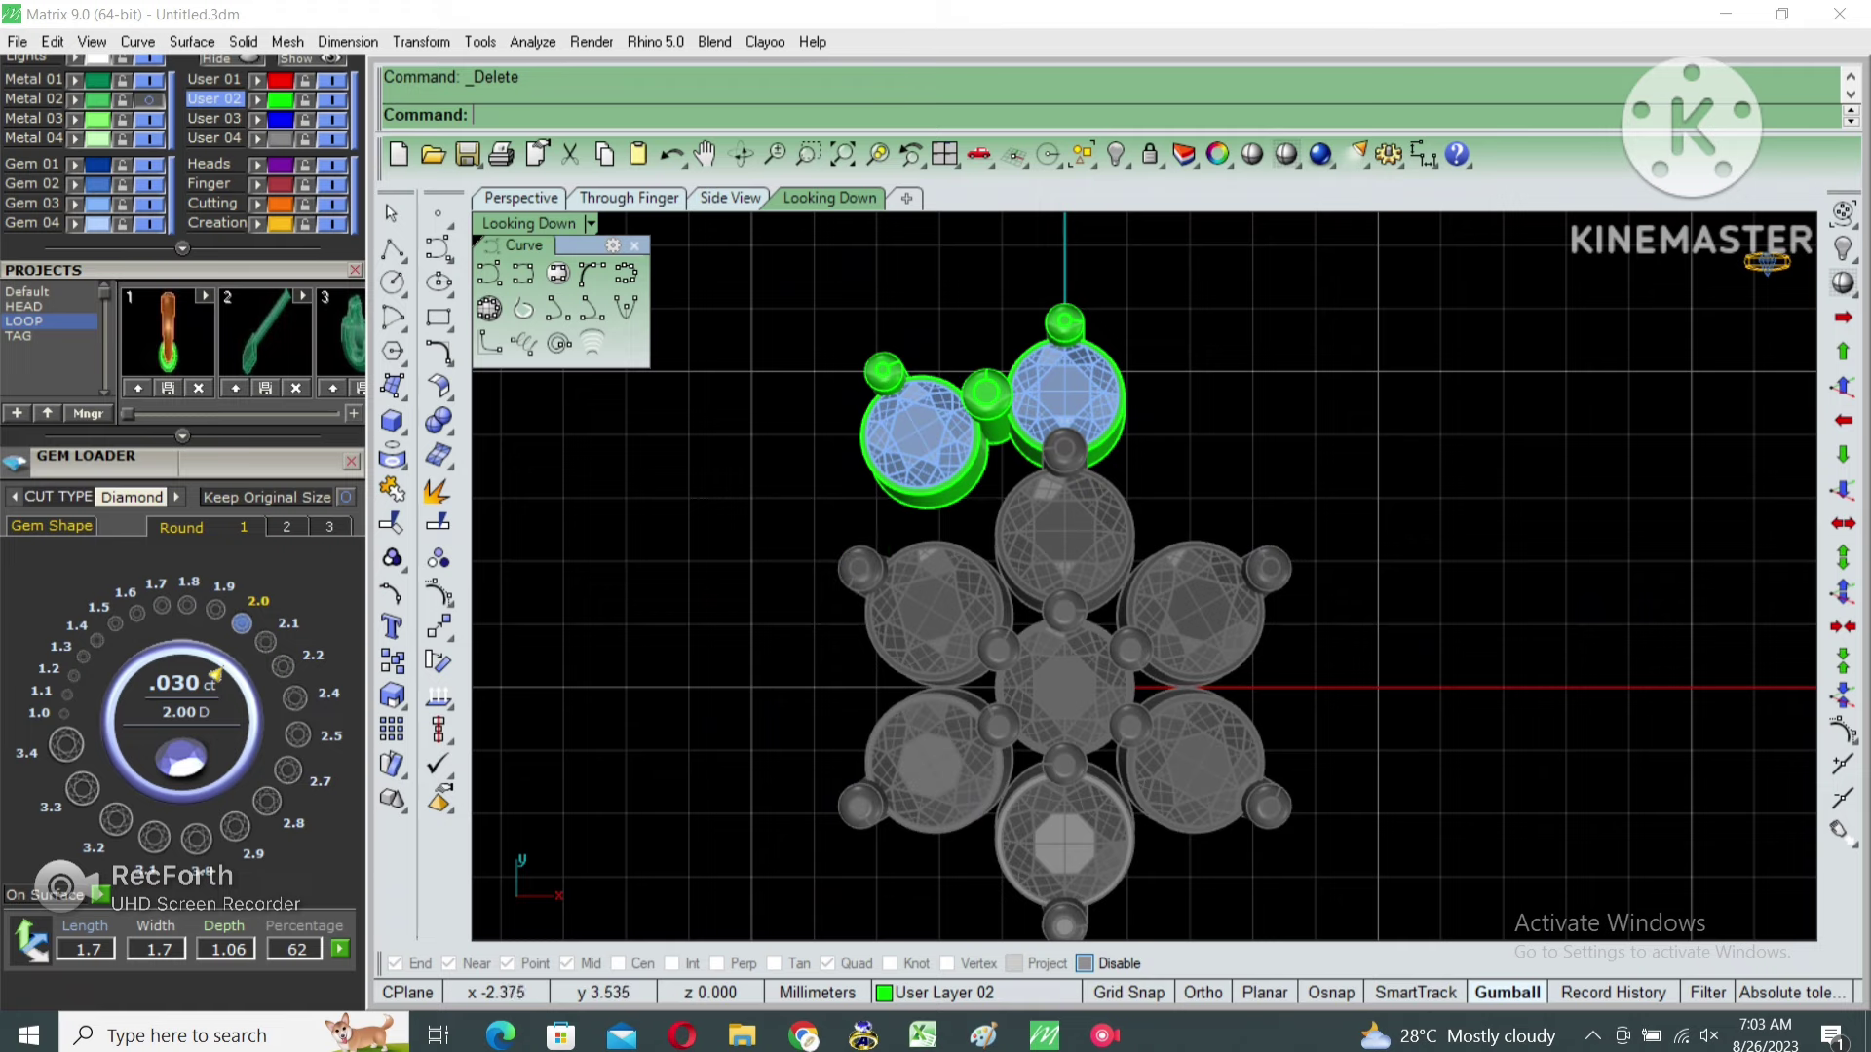
{"action": "left_click", "coordinate": [928, 428]}
{"action": "key", "text": "Delete"}
Shift the top stone and its curve 0.992 to the left with the gumball.
{"action": "left_click", "coordinate": [1065, 404]}
{"action": "scroll", "coordinate": [1052, 402], "scroll_direction": "up", "scroll_amount": 2}
{"action": "left_click", "coordinate": [1054, 404]}
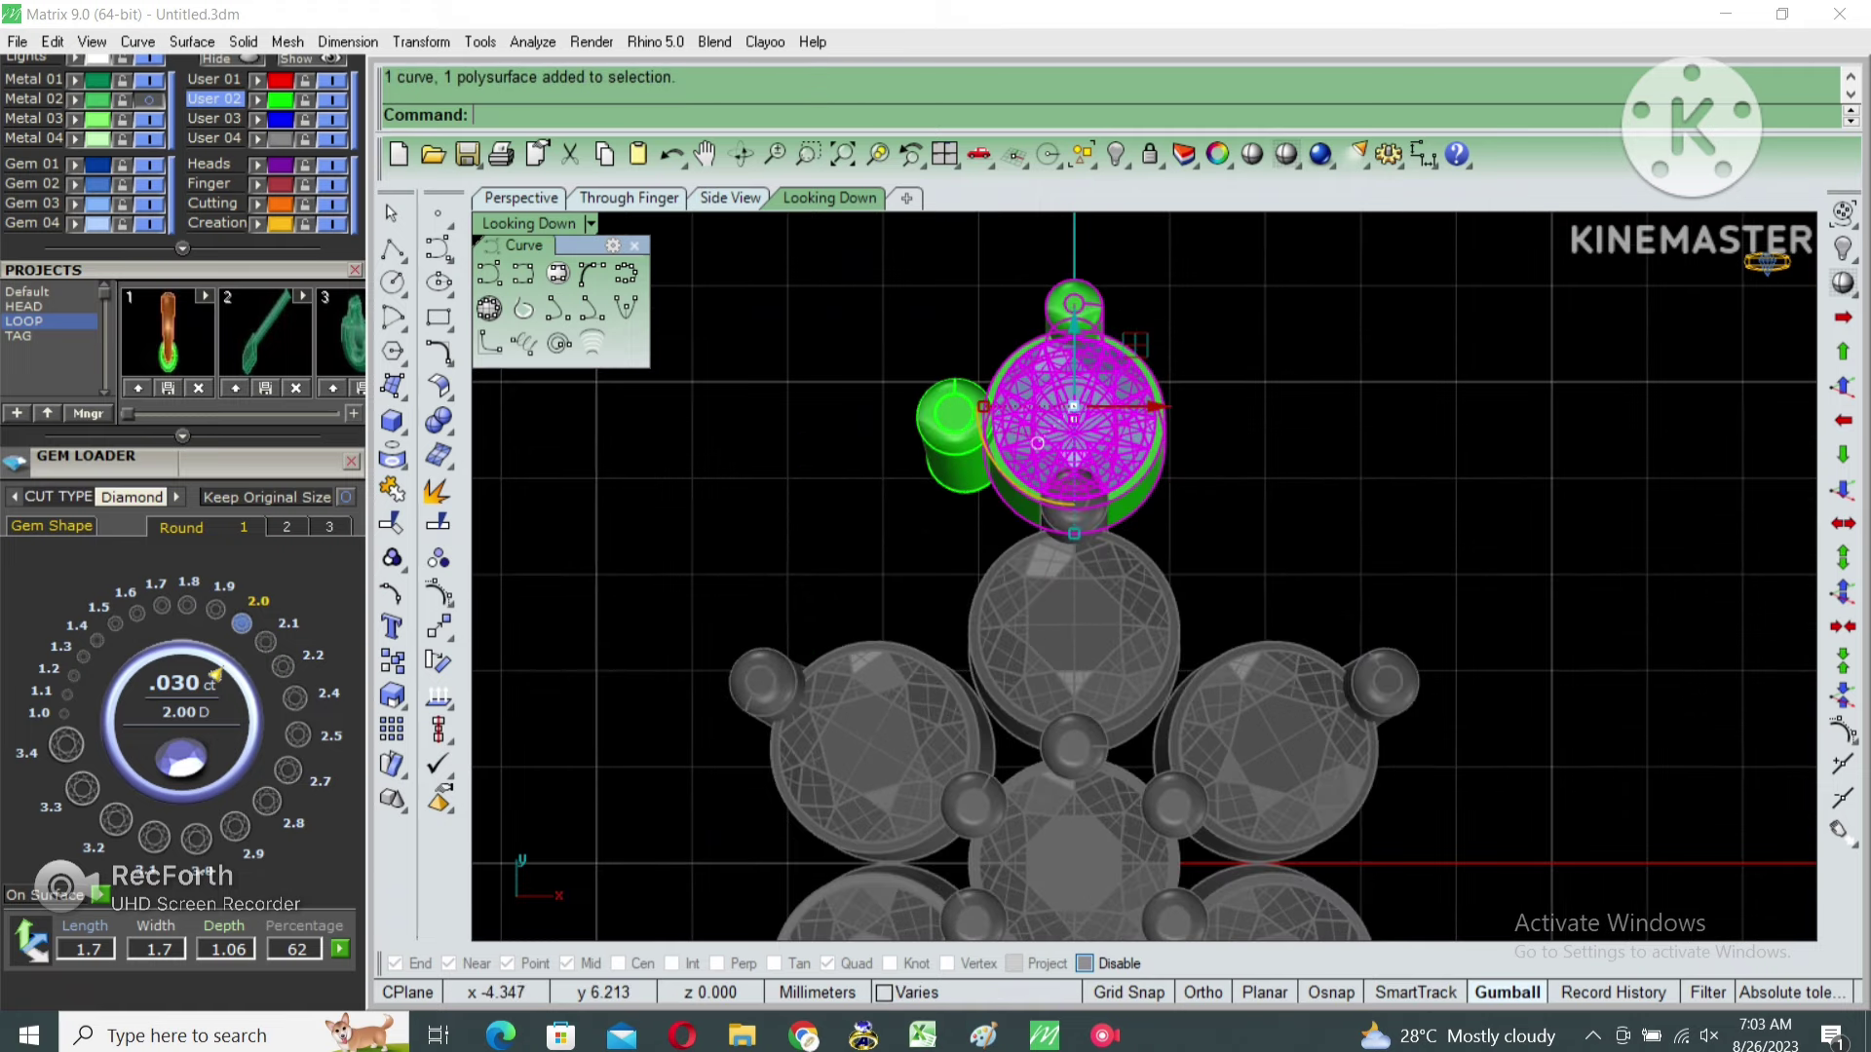
{"action": "scroll", "coordinate": [989, 401], "scroll_direction": "up", "scroll_amount": 2}
{"action": "scroll", "coordinate": [989, 402], "scroll_direction": "up", "scroll_amount": 2}
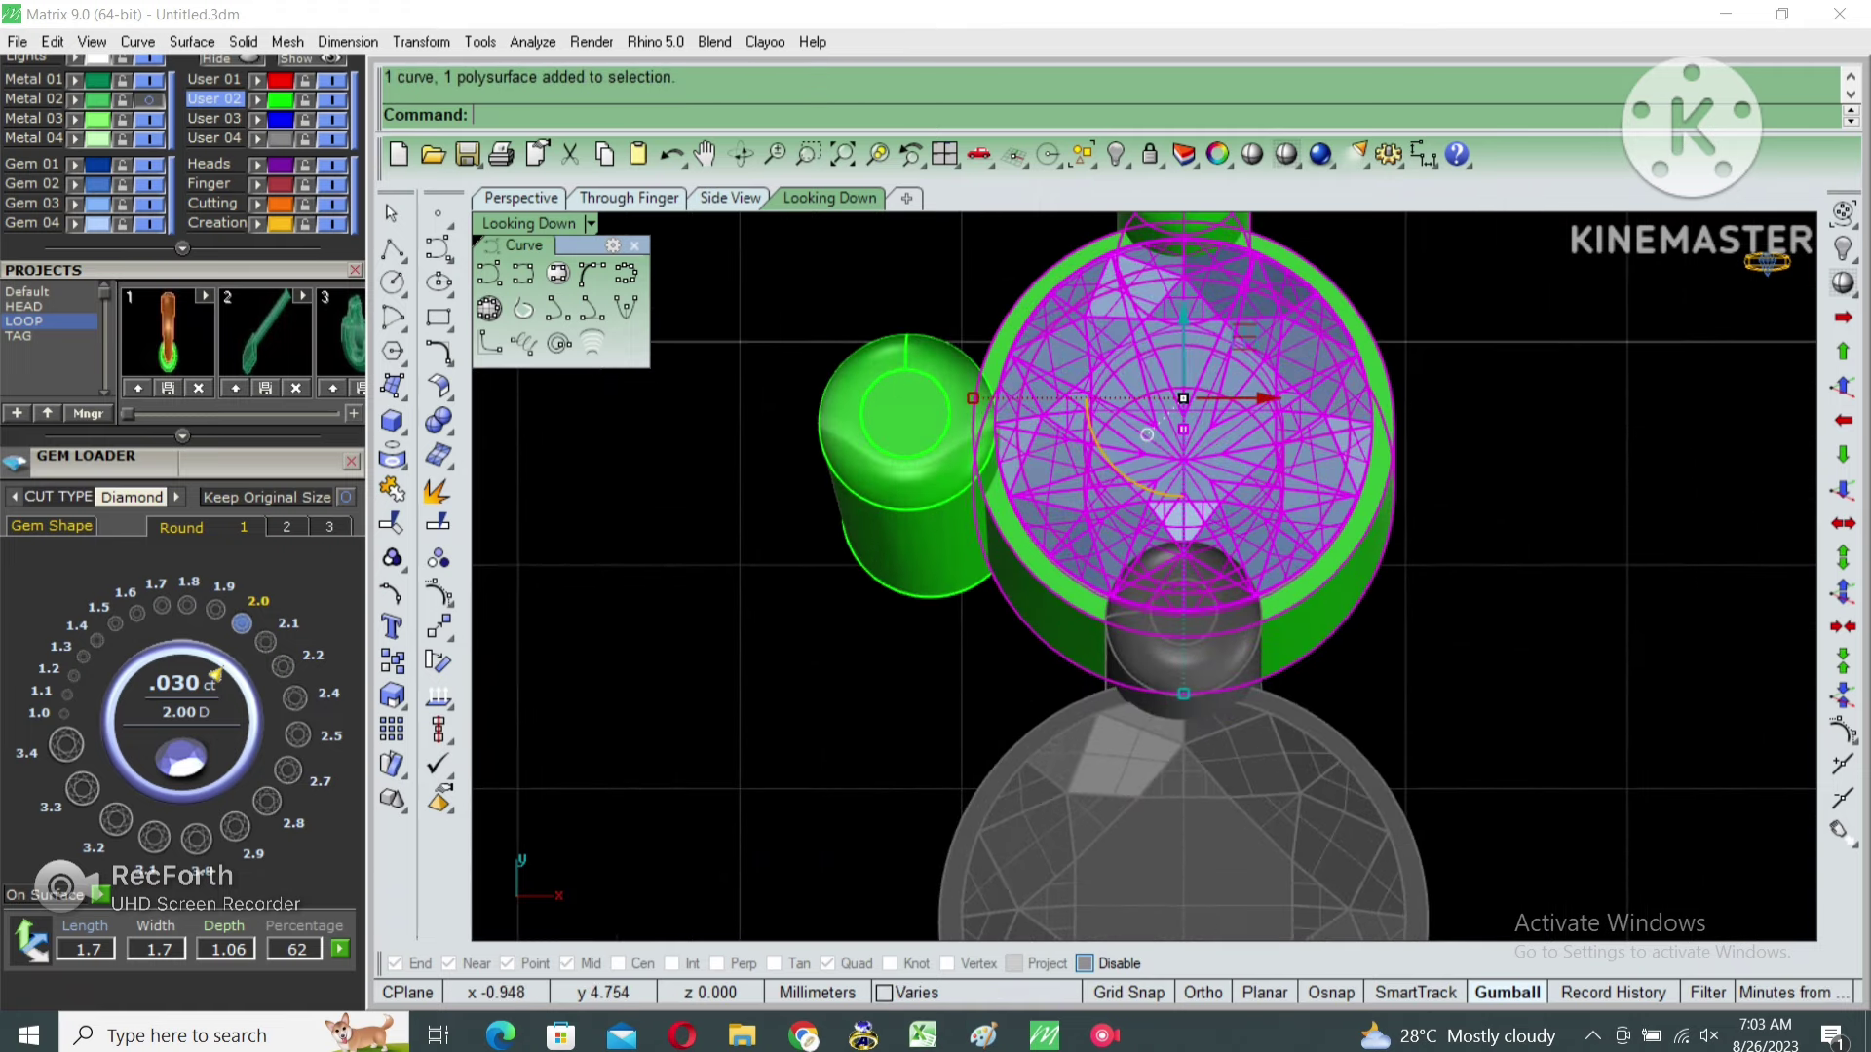
{"action": "left_click_drag", "start_coordinate": [984, 399], "coordinate": [963, 397], "text": "shift"}
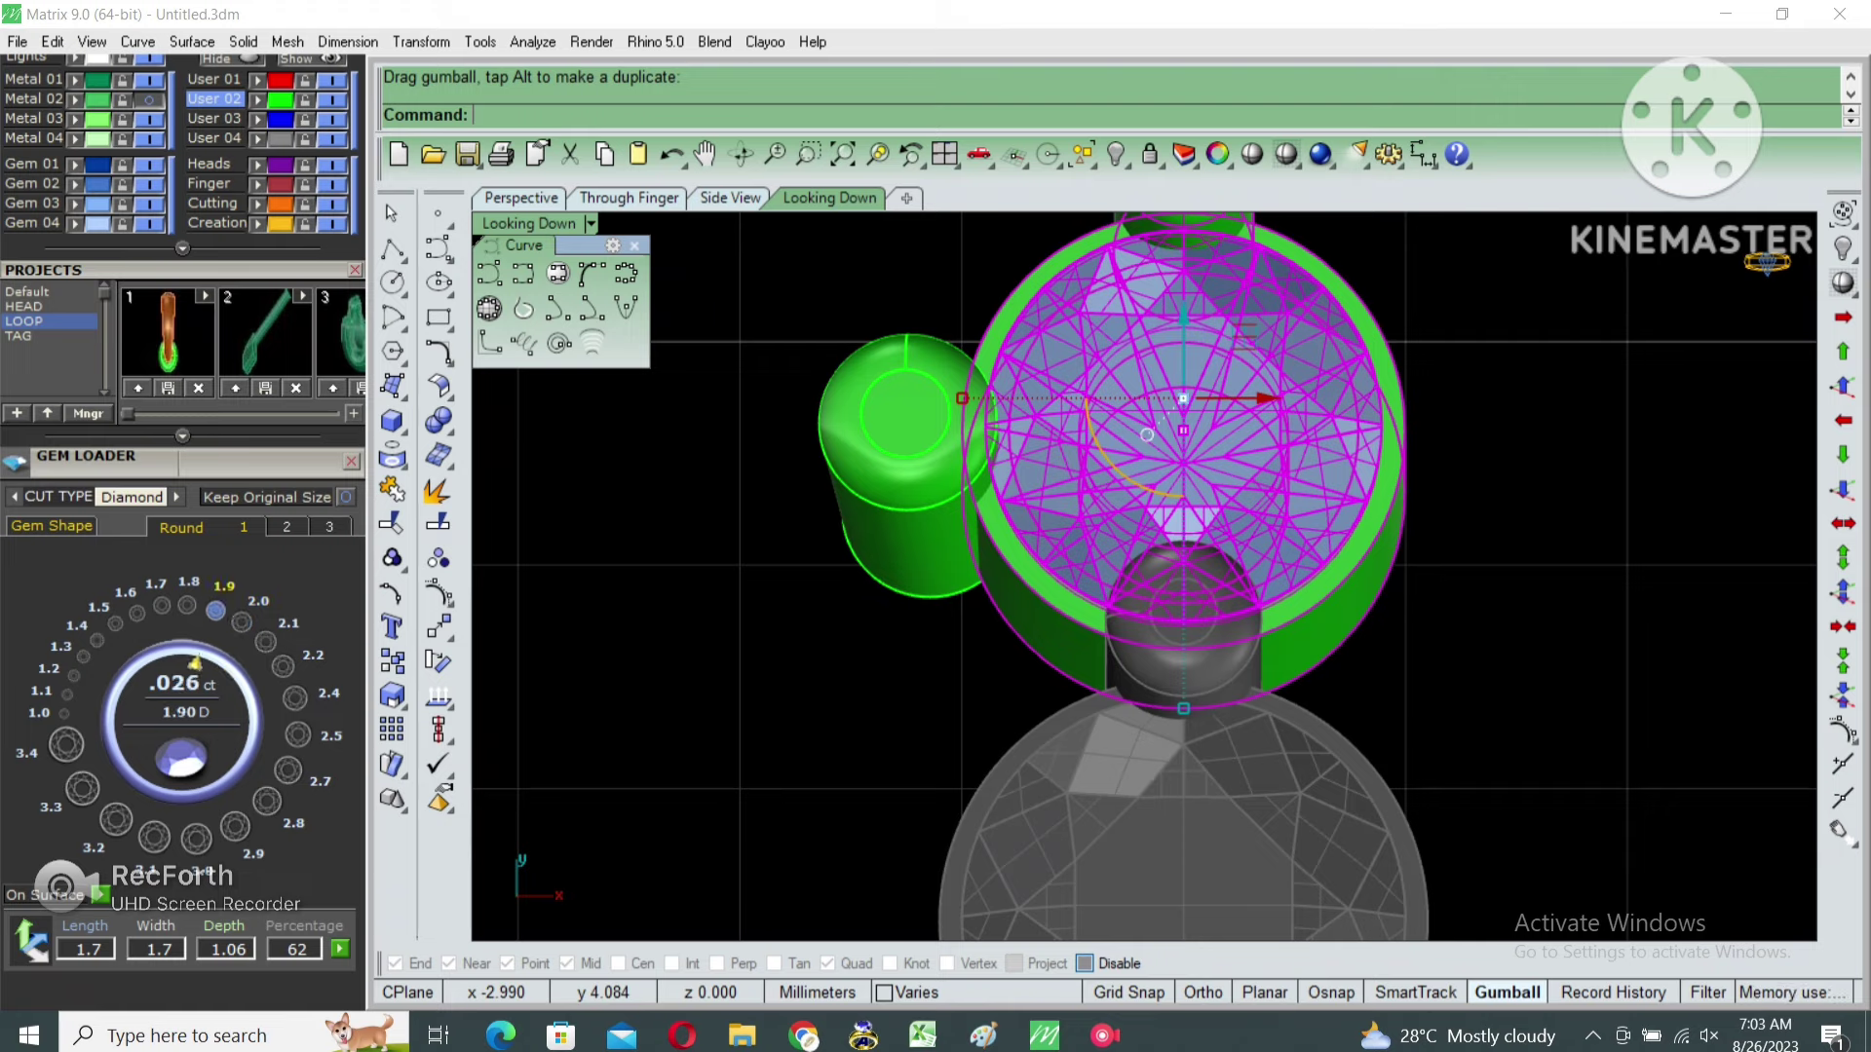
Enlarge the top stone to 2.1 mm (.035 ct) in the Gem Loader.
{"action": "left_click", "coordinate": [265, 642]}
{"action": "scroll", "coordinate": [1144, 575], "scroll_direction": "down", "scroll_amount": 2}
{"action": "scroll", "coordinate": [1145, 575], "scroll_direction": "down", "scroll_amount": 1}
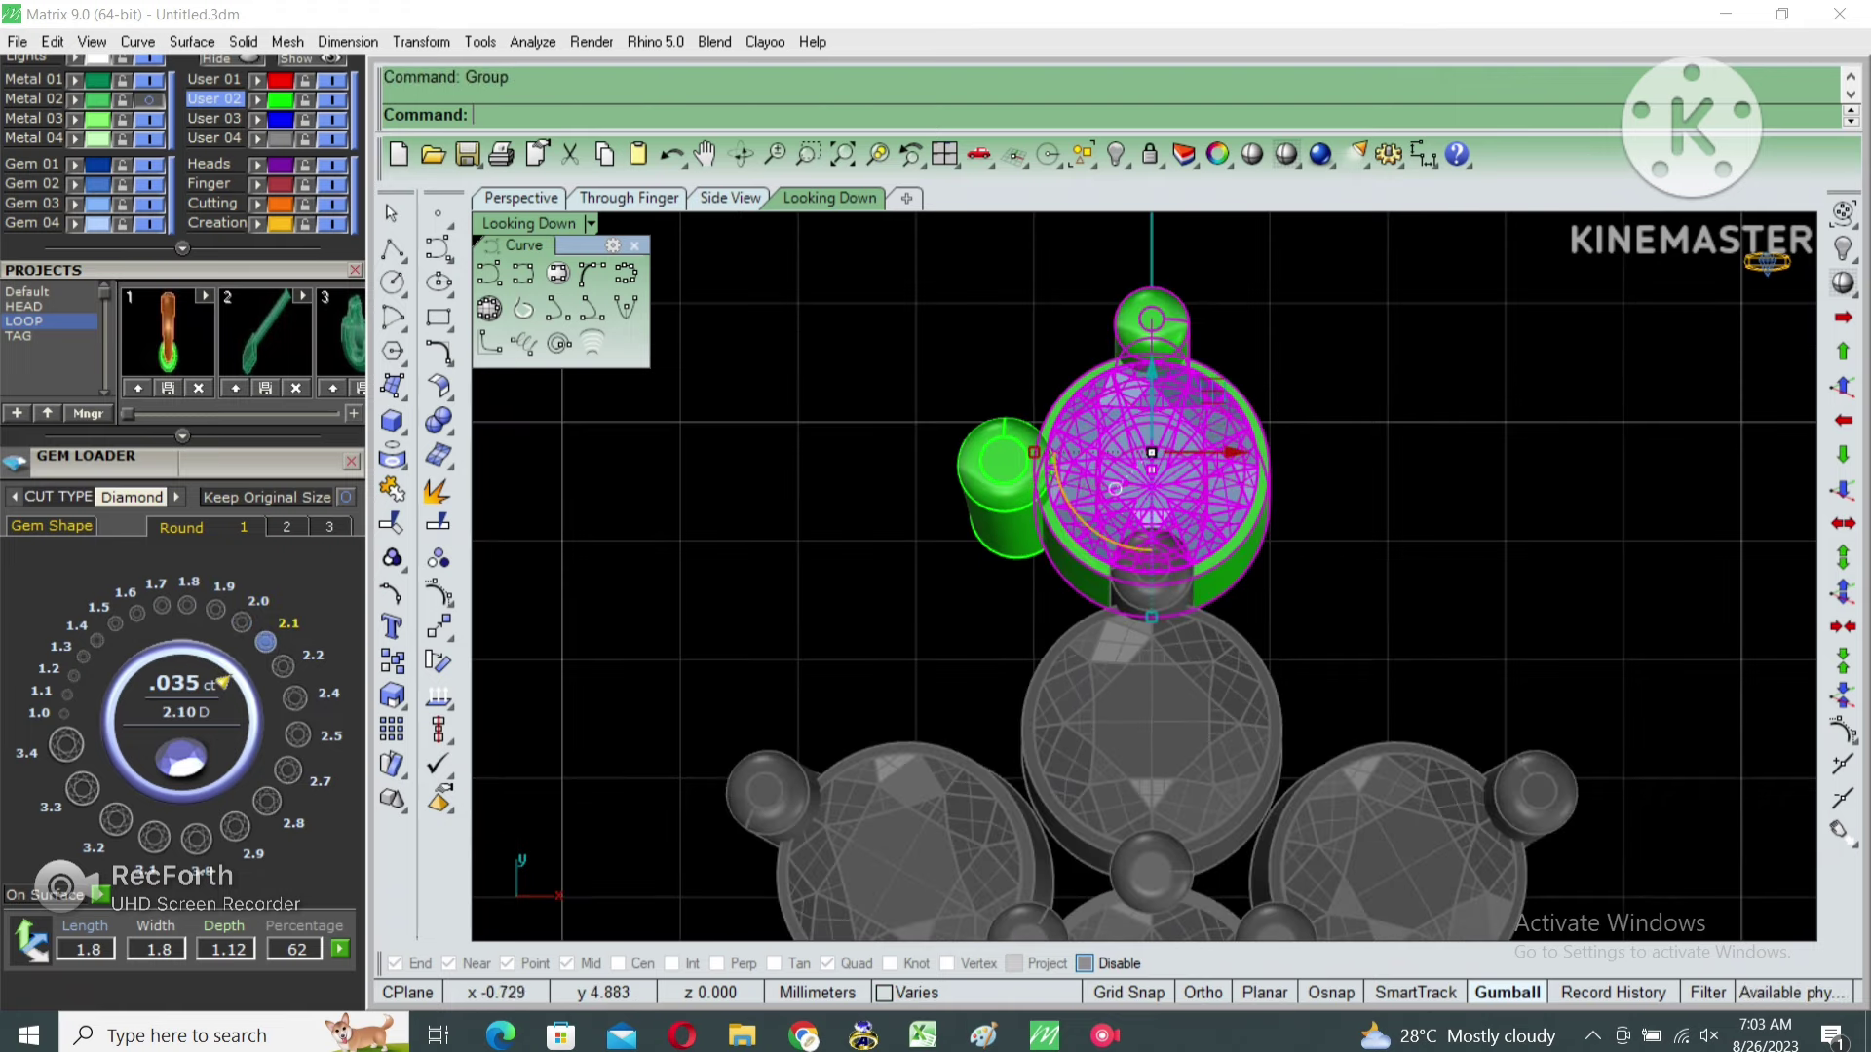
{"action": "scroll", "coordinate": [1192, 430], "scroll_direction": "down", "scroll_amount": 2}
Polar-array the top setting 12 times around origin 0 and group the ring.
{"action": "key", "text": "Return"}
{"action": "type", "text": "0"}
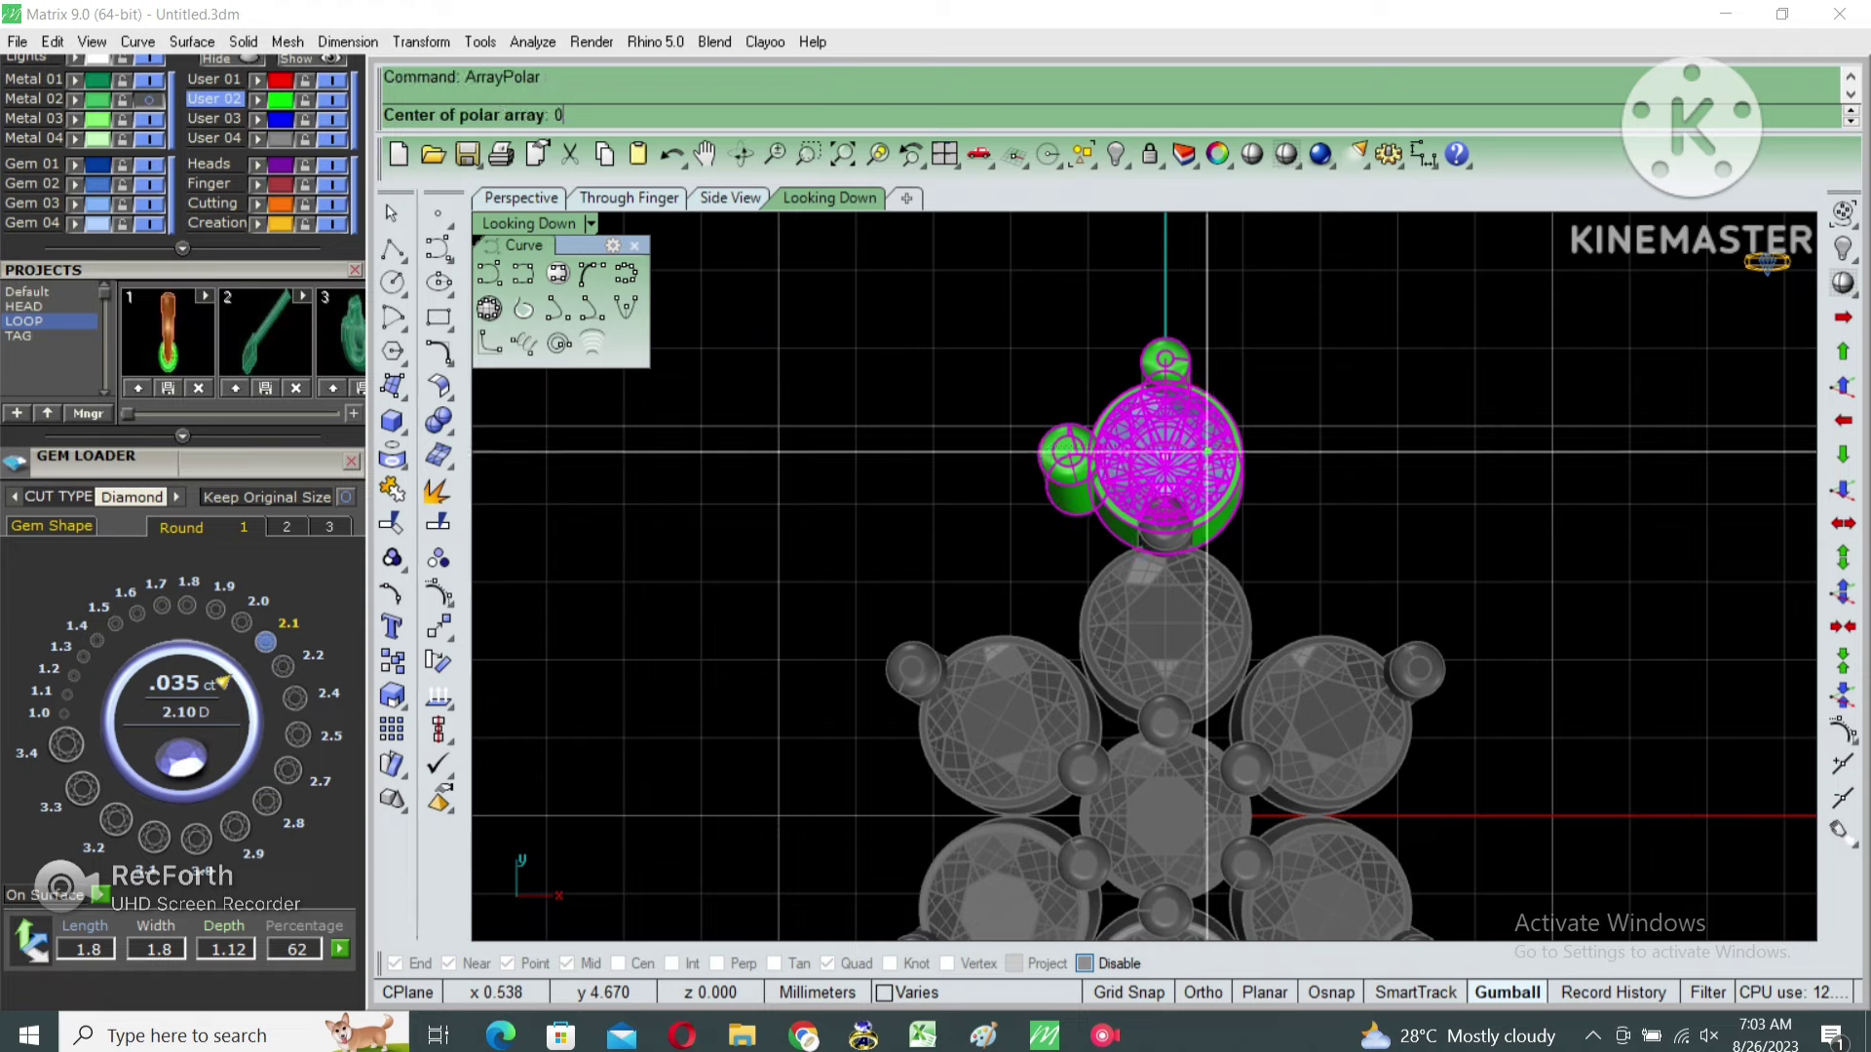
{"action": "key", "text": "Return"}
{"action": "type", "text": "12"}
{"action": "key", "text": "Return"}
{"action": "key", "text": "Return"}
{"action": "scroll", "coordinate": [1140, 585], "scroll_direction": "down", "scroll_amount": 2}
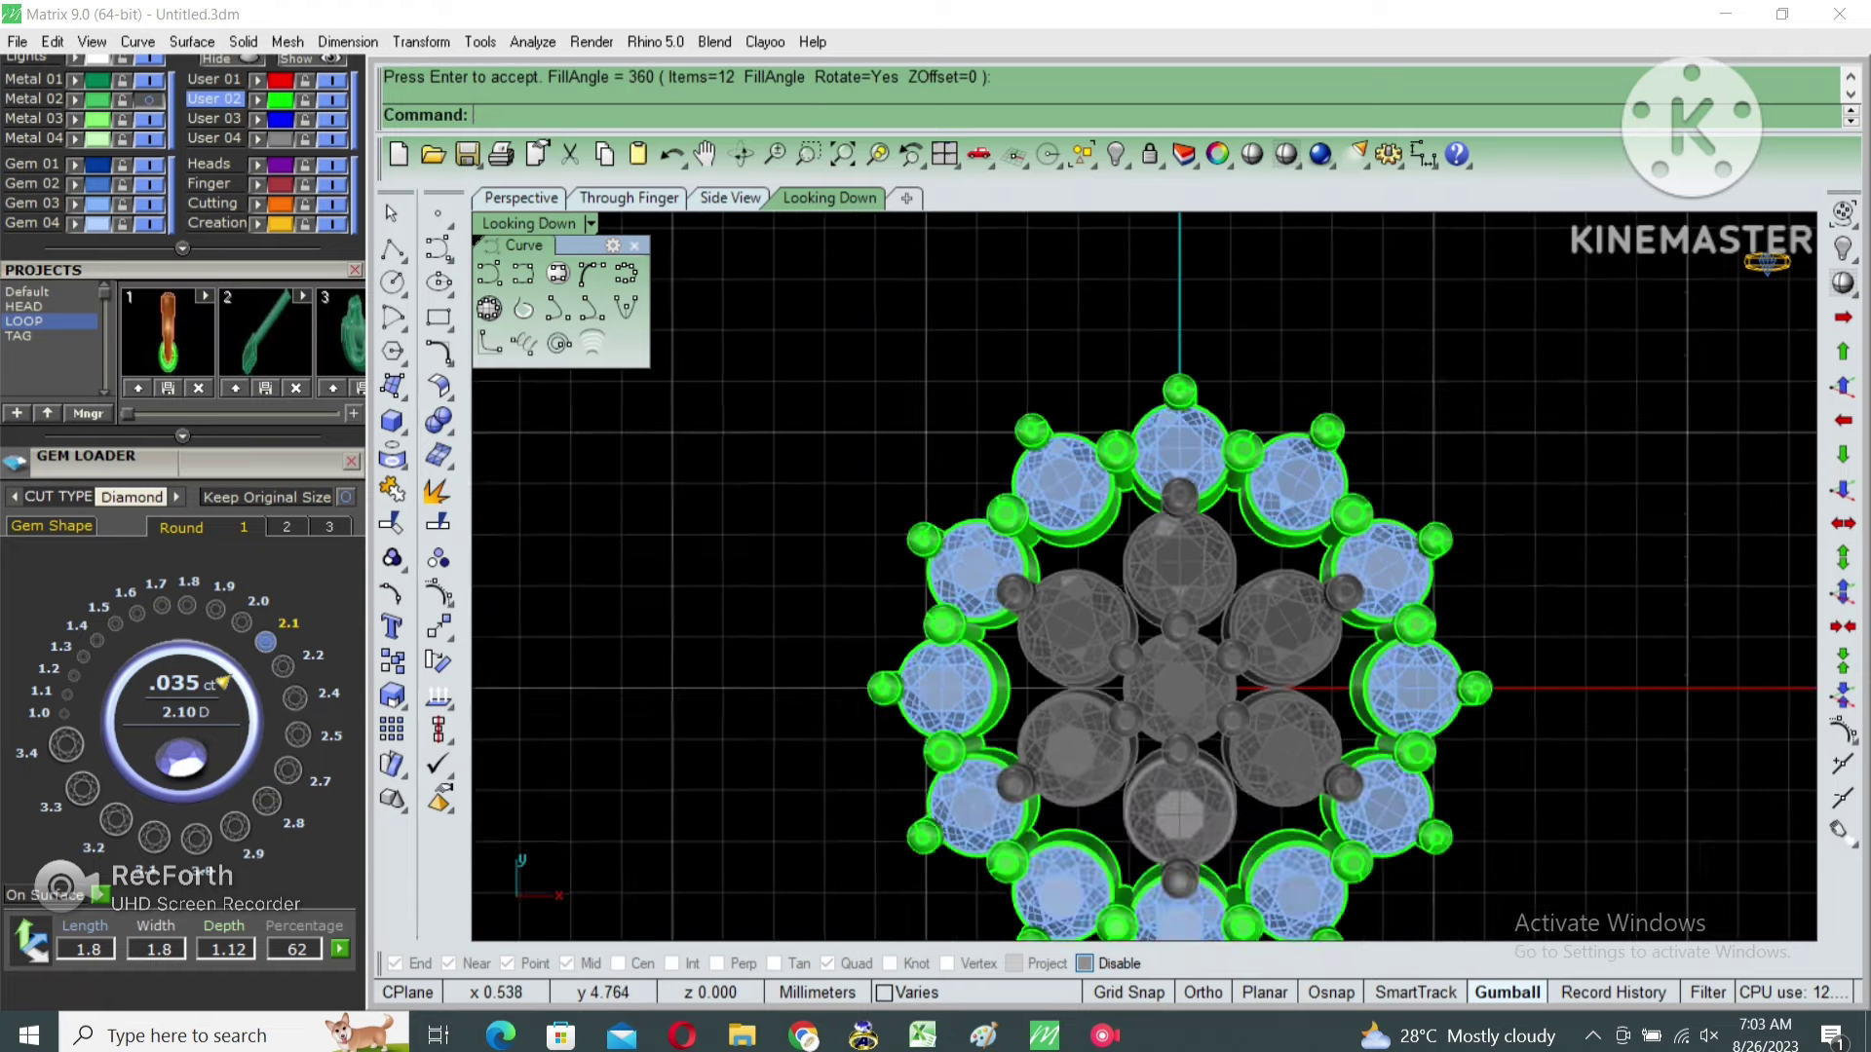
{"action": "scroll", "coordinate": [1140, 585], "scroll_direction": "down", "scroll_amount": 2}
{"action": "key", "text": "Return"}
{"action": "scroll", "coordinate": [1091, 575], "scroll_direction": "down", "scroll_amount": 1}
{"action": "key", "text": "ctrl+g"}
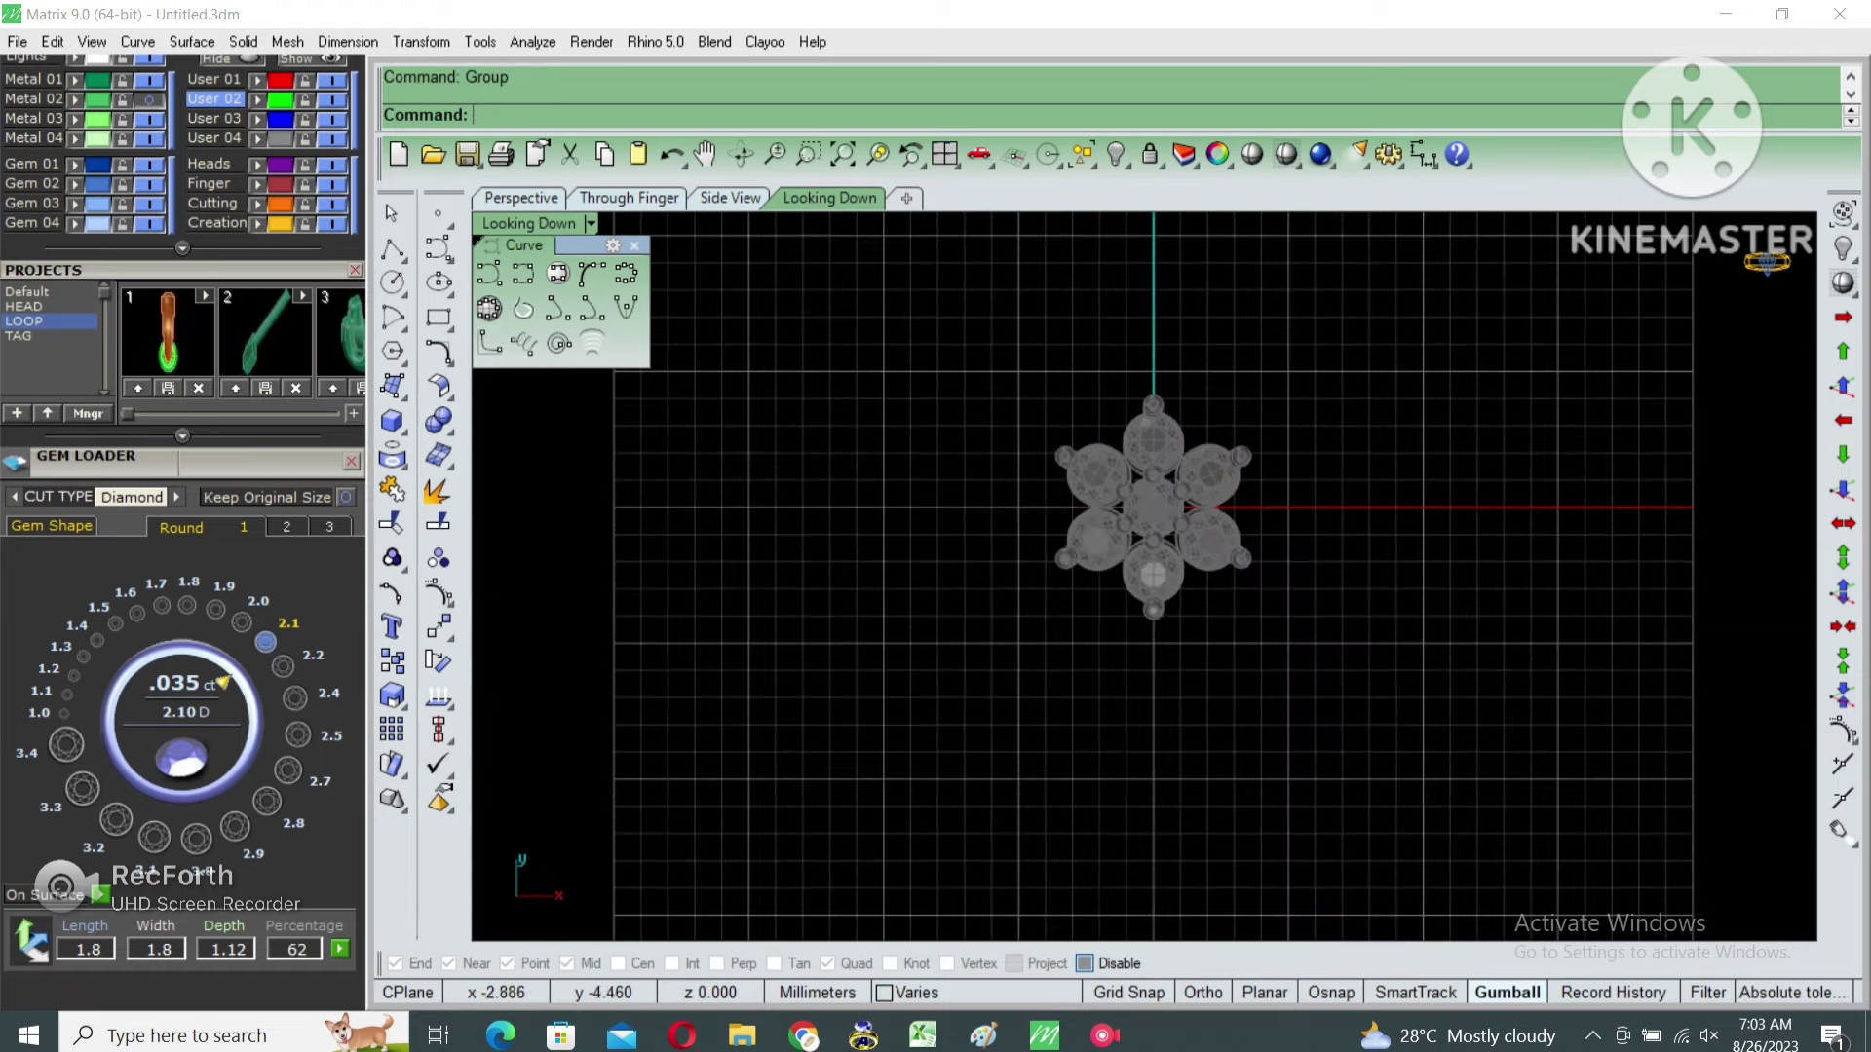
{"action": "scroll", "coordinate": [1056, 542], "scroll_direction": "up", "scroll_amount": 3}
{"action": "scroll", "coordinate": [1056, 542], "scroll_direction": "up", "scroll_amount": 2}
Unlock all objects and window-select every stone and post.
{"action": "key", "text": "ctrl+alt+l"}
{"action": "scroll", "coordinate": [1145, 584], "scroll_direction": "down", "scroll_amount": 2}
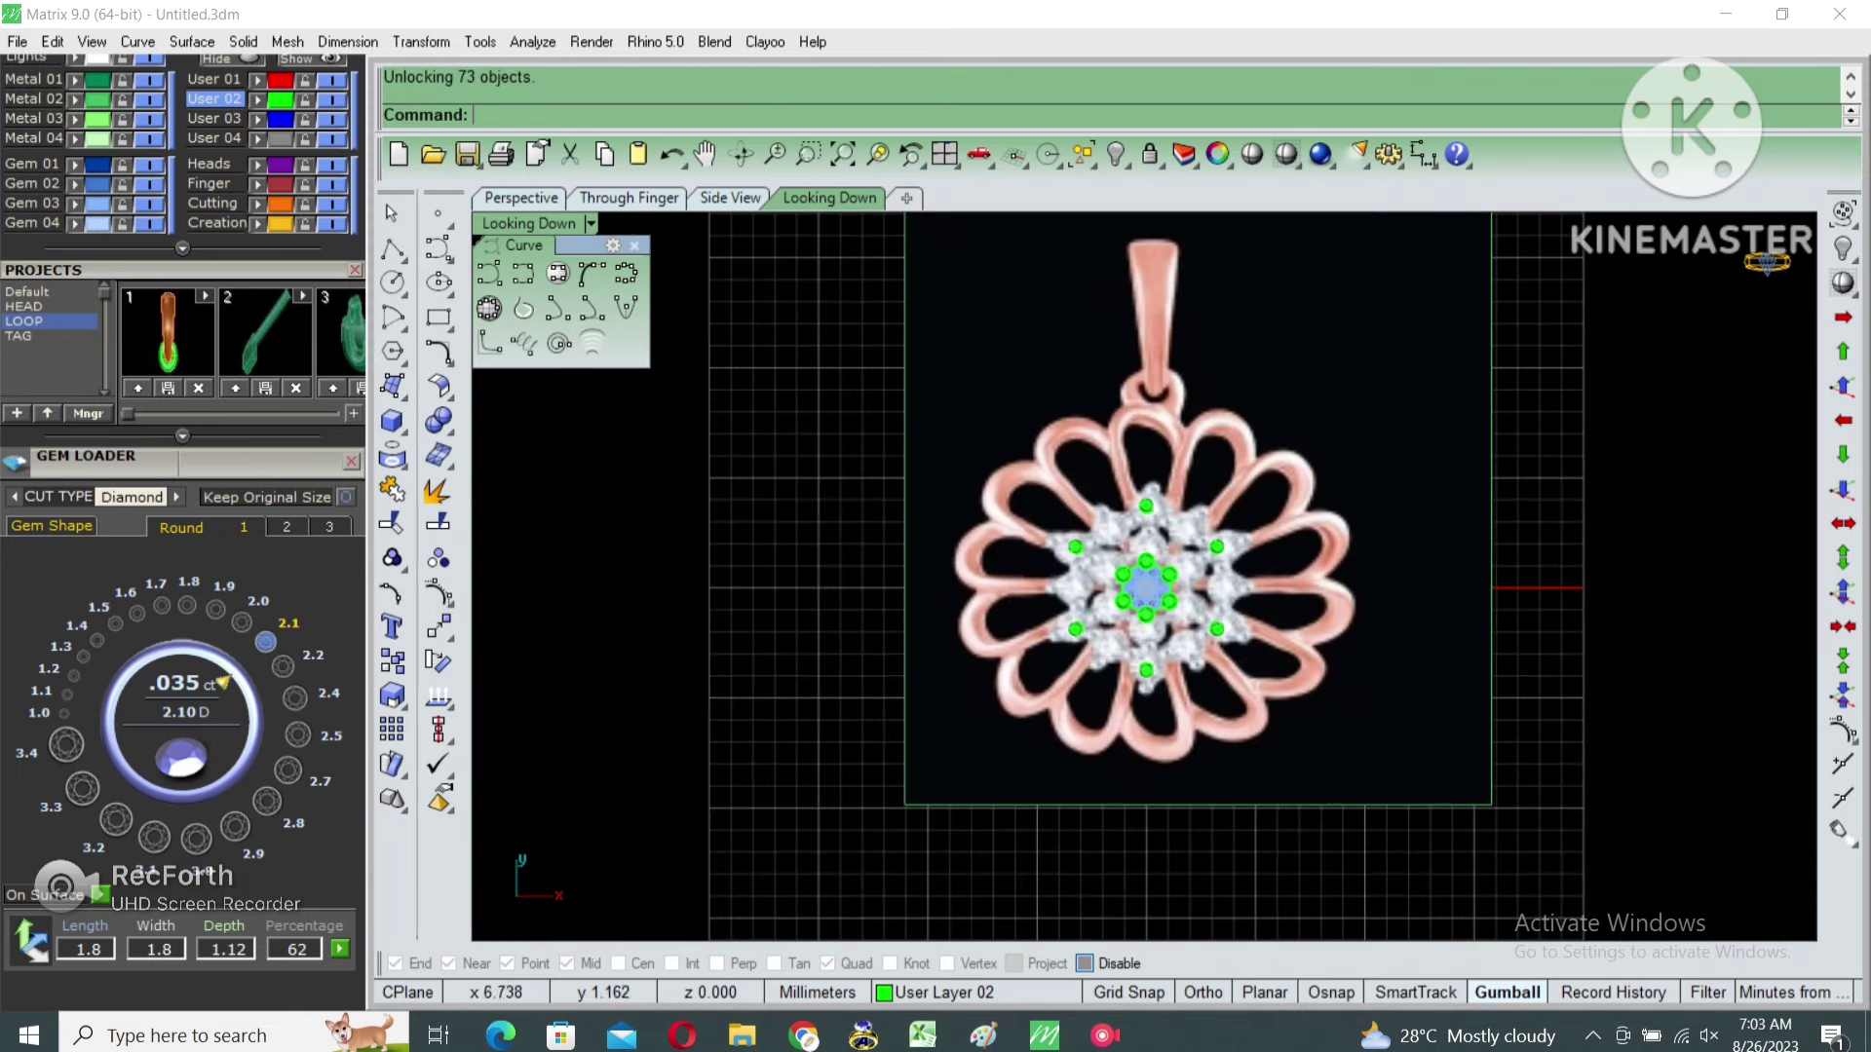
{"action": "left_click", "coordinate": [1162, 543]}
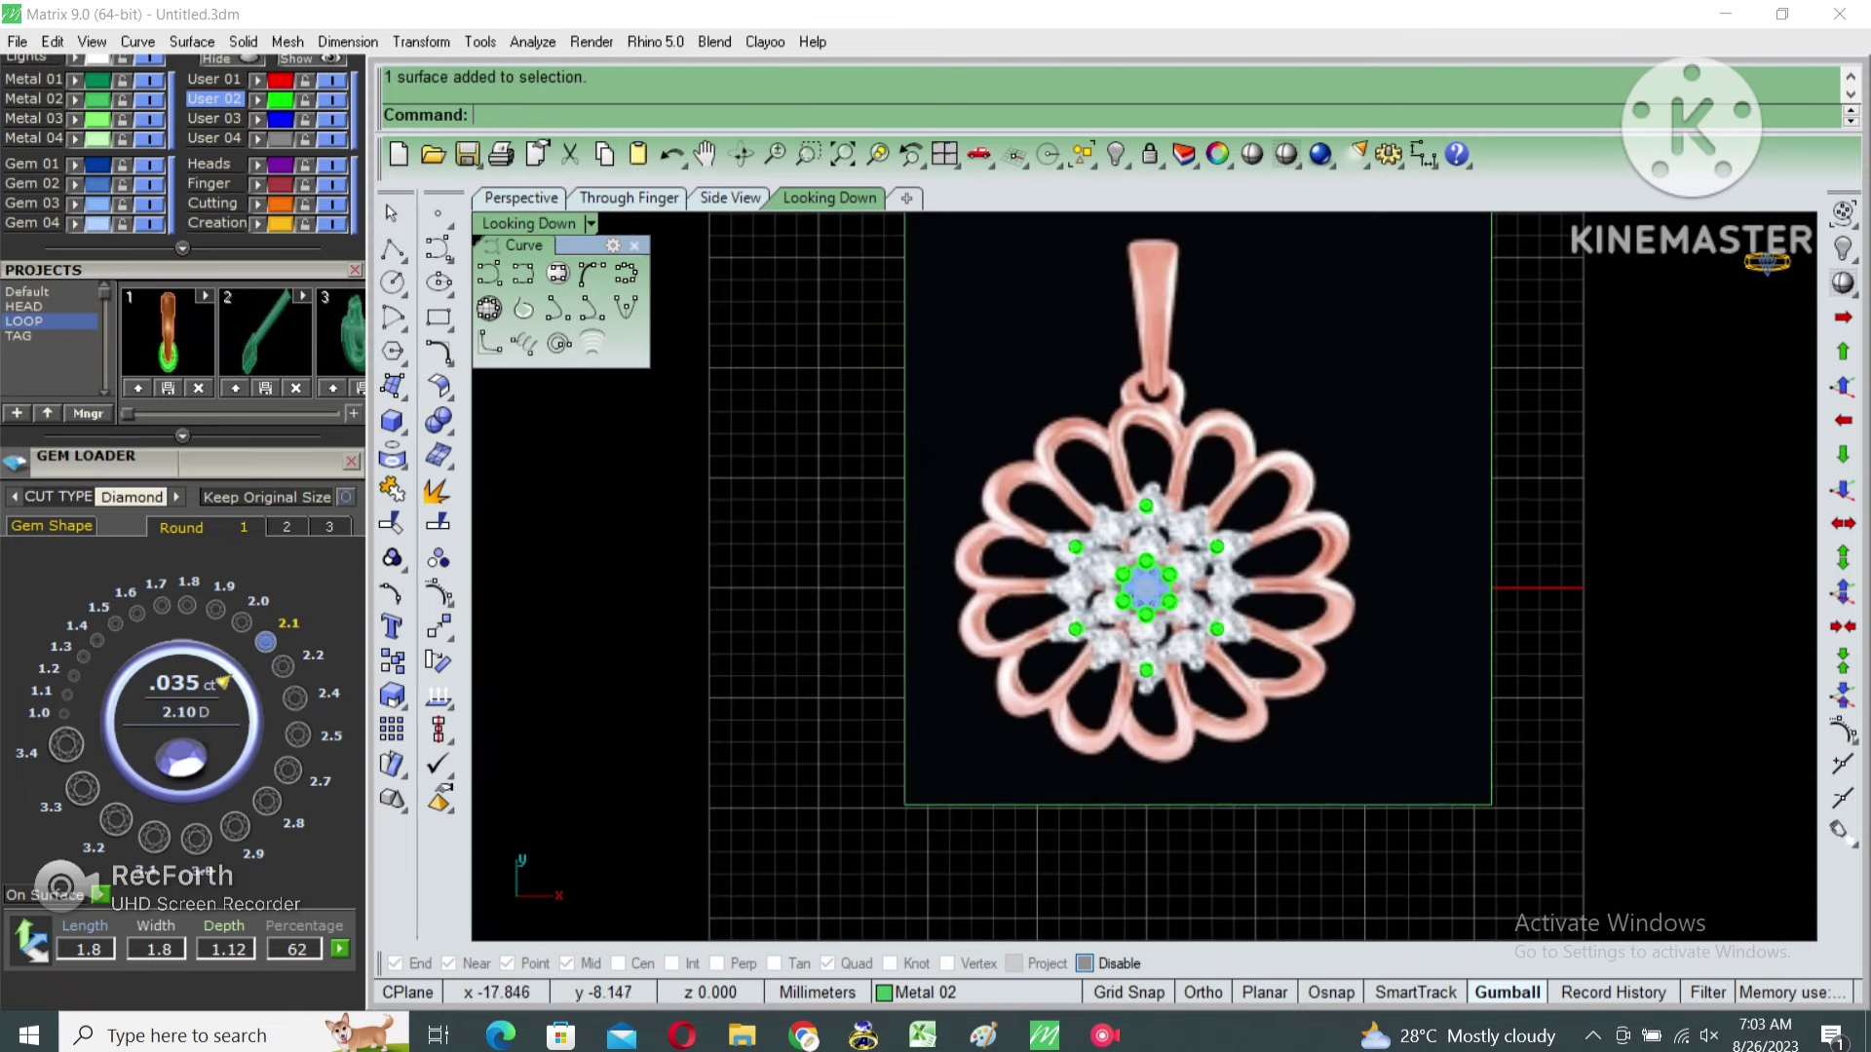
{"action": "left_click_drag", "start_coordinate": [751, 781], "coordinate": [1417, 407]}
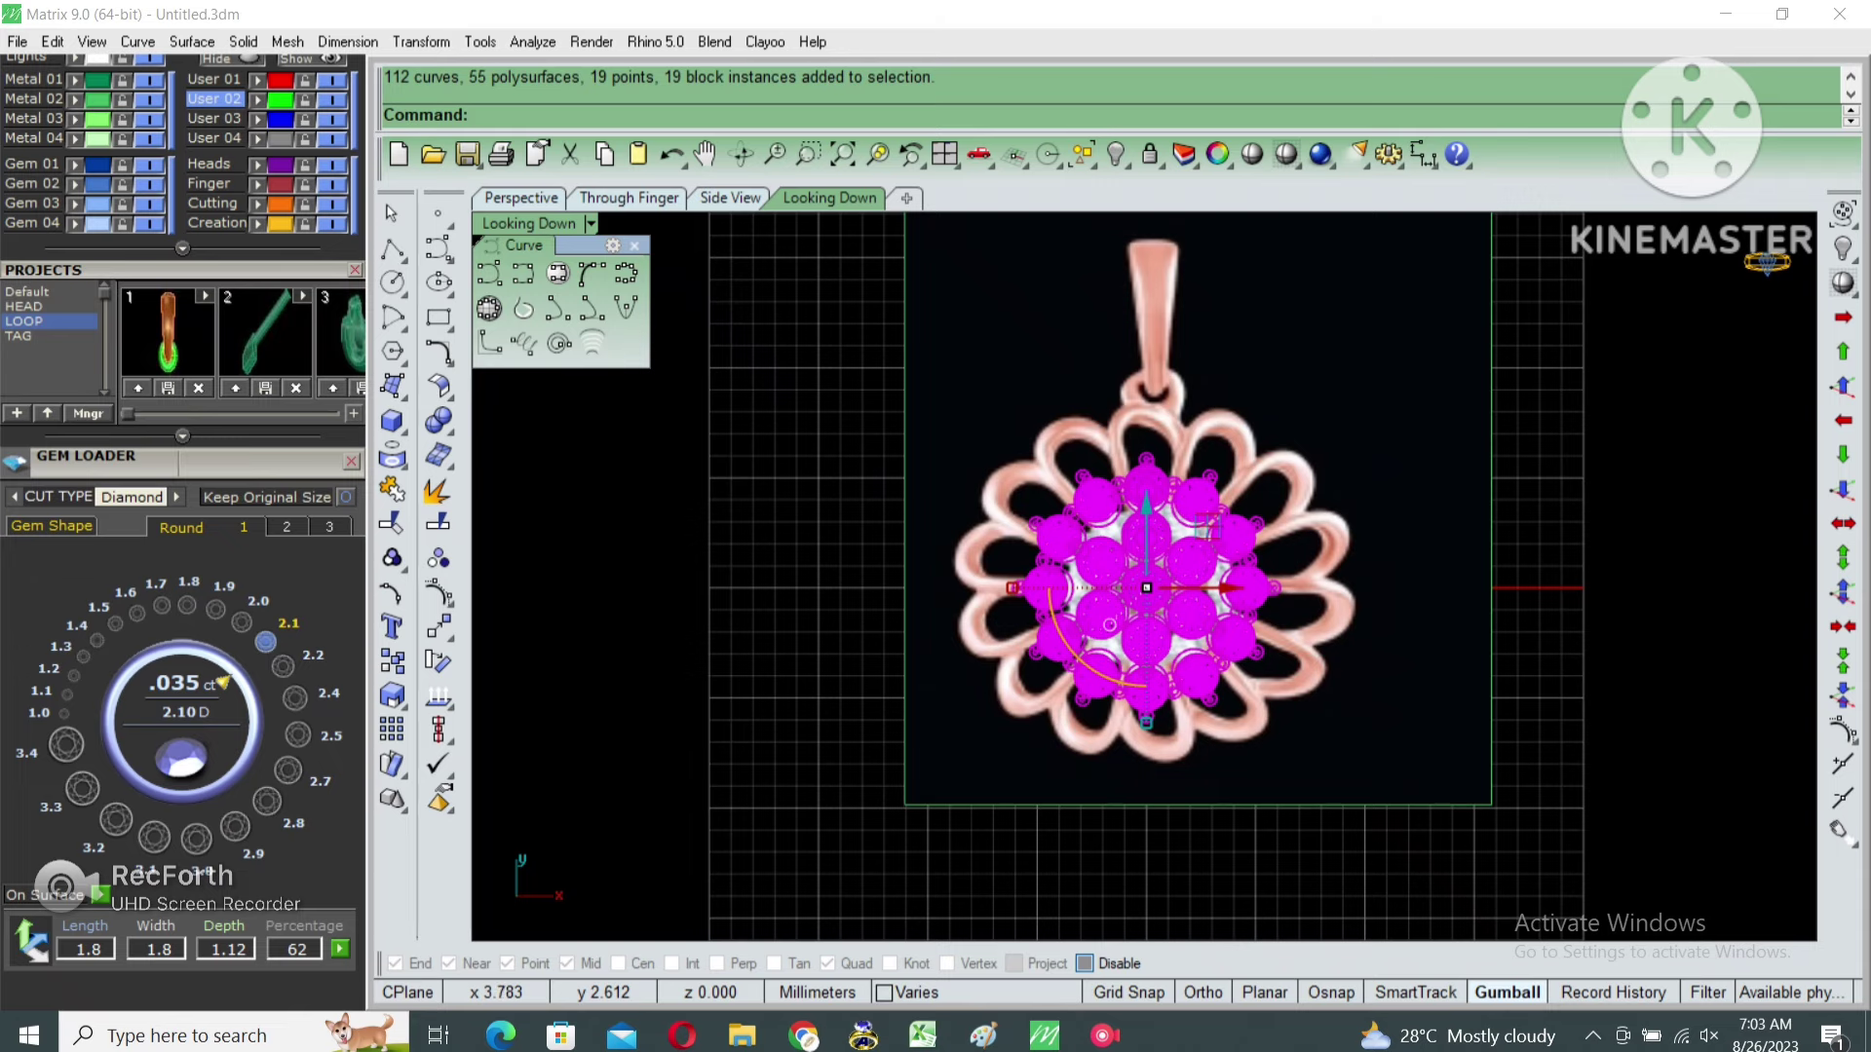
{"action": "type", "text": "g"}
Group the stones and scale the pendant reference image from the cluster centre to match them.
{"action": "key", "text": "Return"}
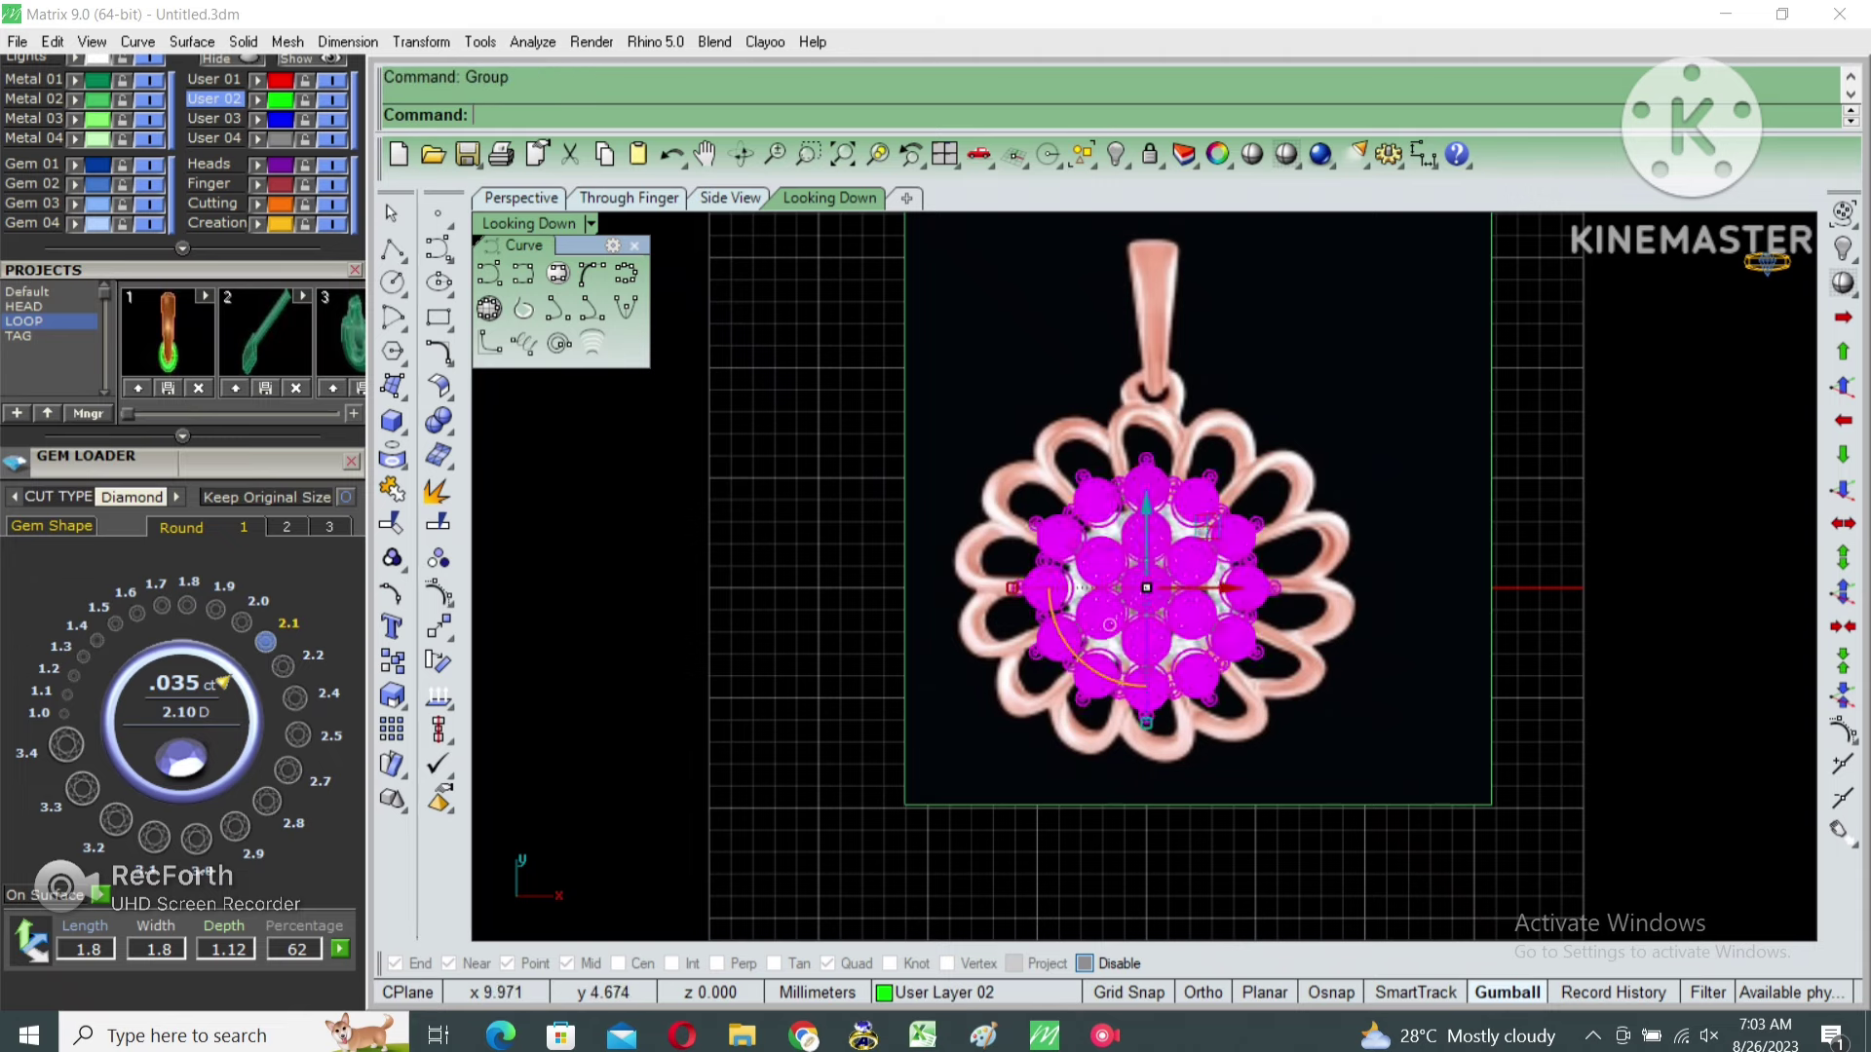
{"action": "left_click", "coordinate": [1258, 446]}
{"action": "right_click_drag", "start_coordinate": [1258, 447], "coordinate": [1137, 458]}
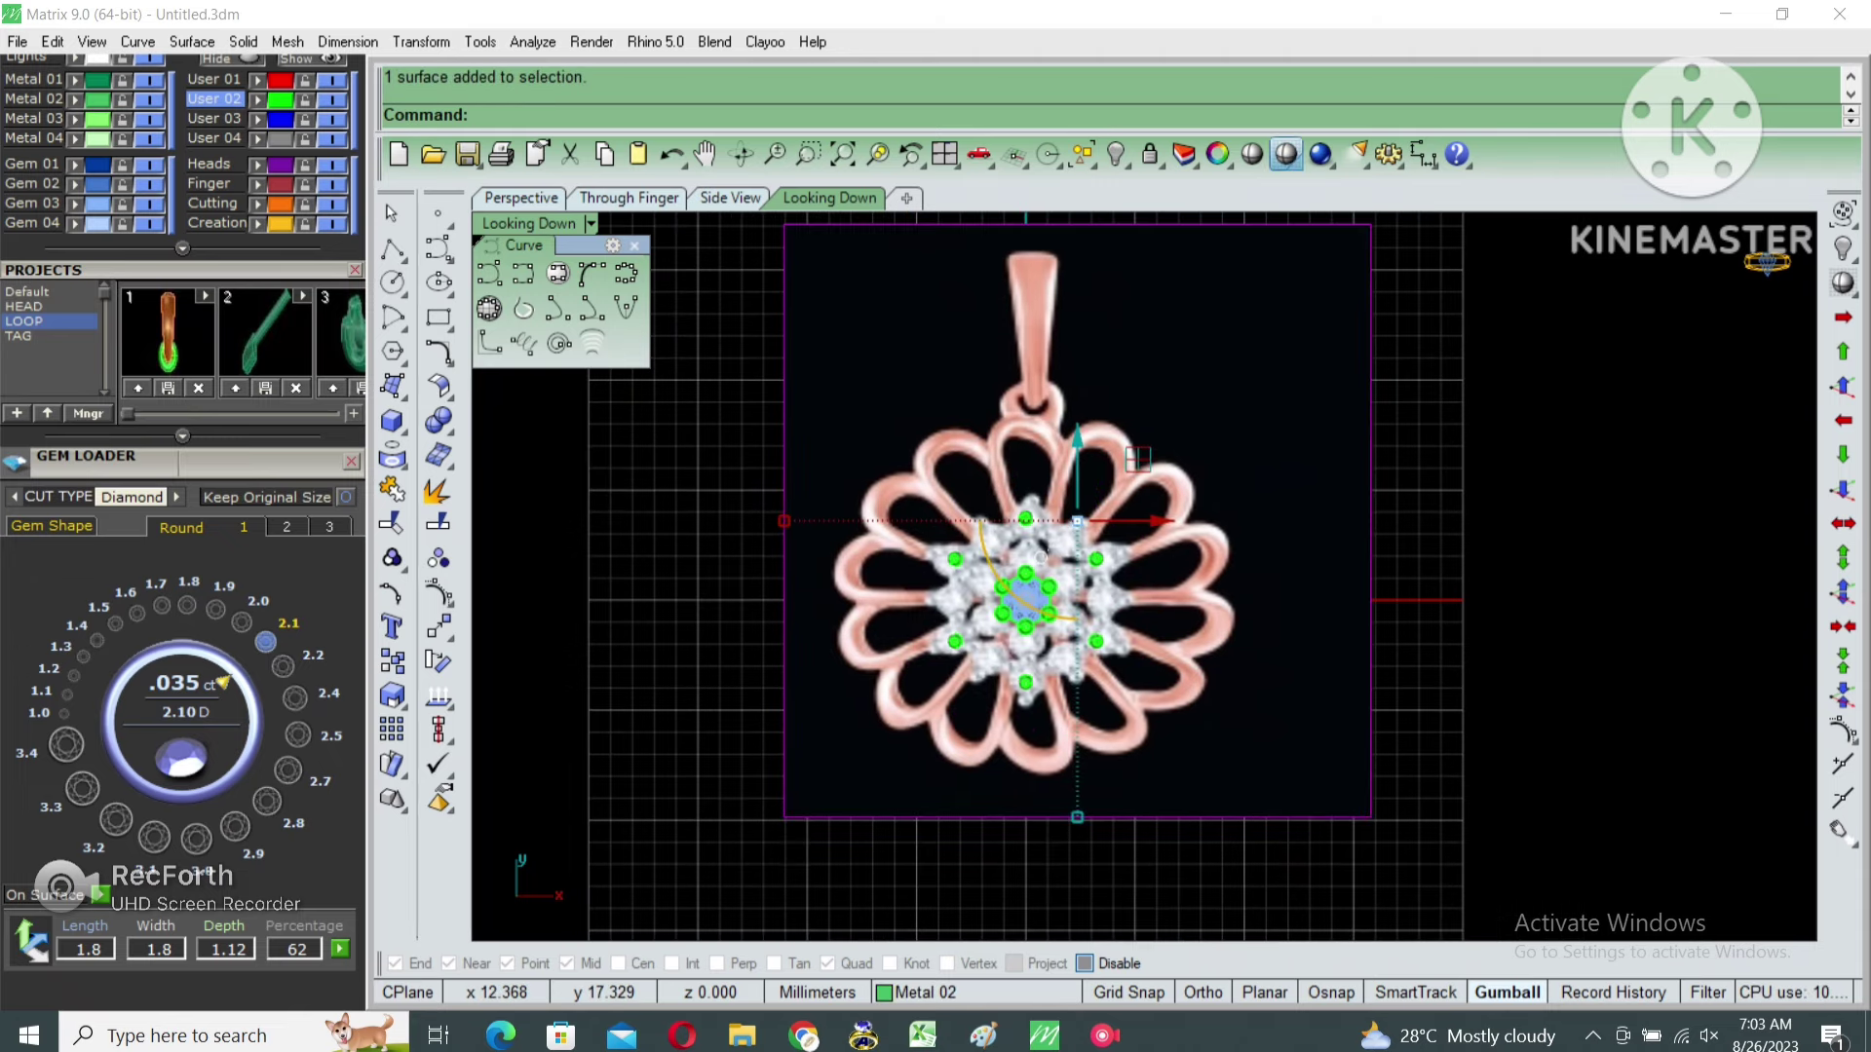
{"action": "key", "text": "ctrl+alt+w"}
{"action": "left_click", "coordinate": [437, 626]}
{"action": "type", "text": "0"}
{"action": "left_click", "coordinate": [1026, 600]}
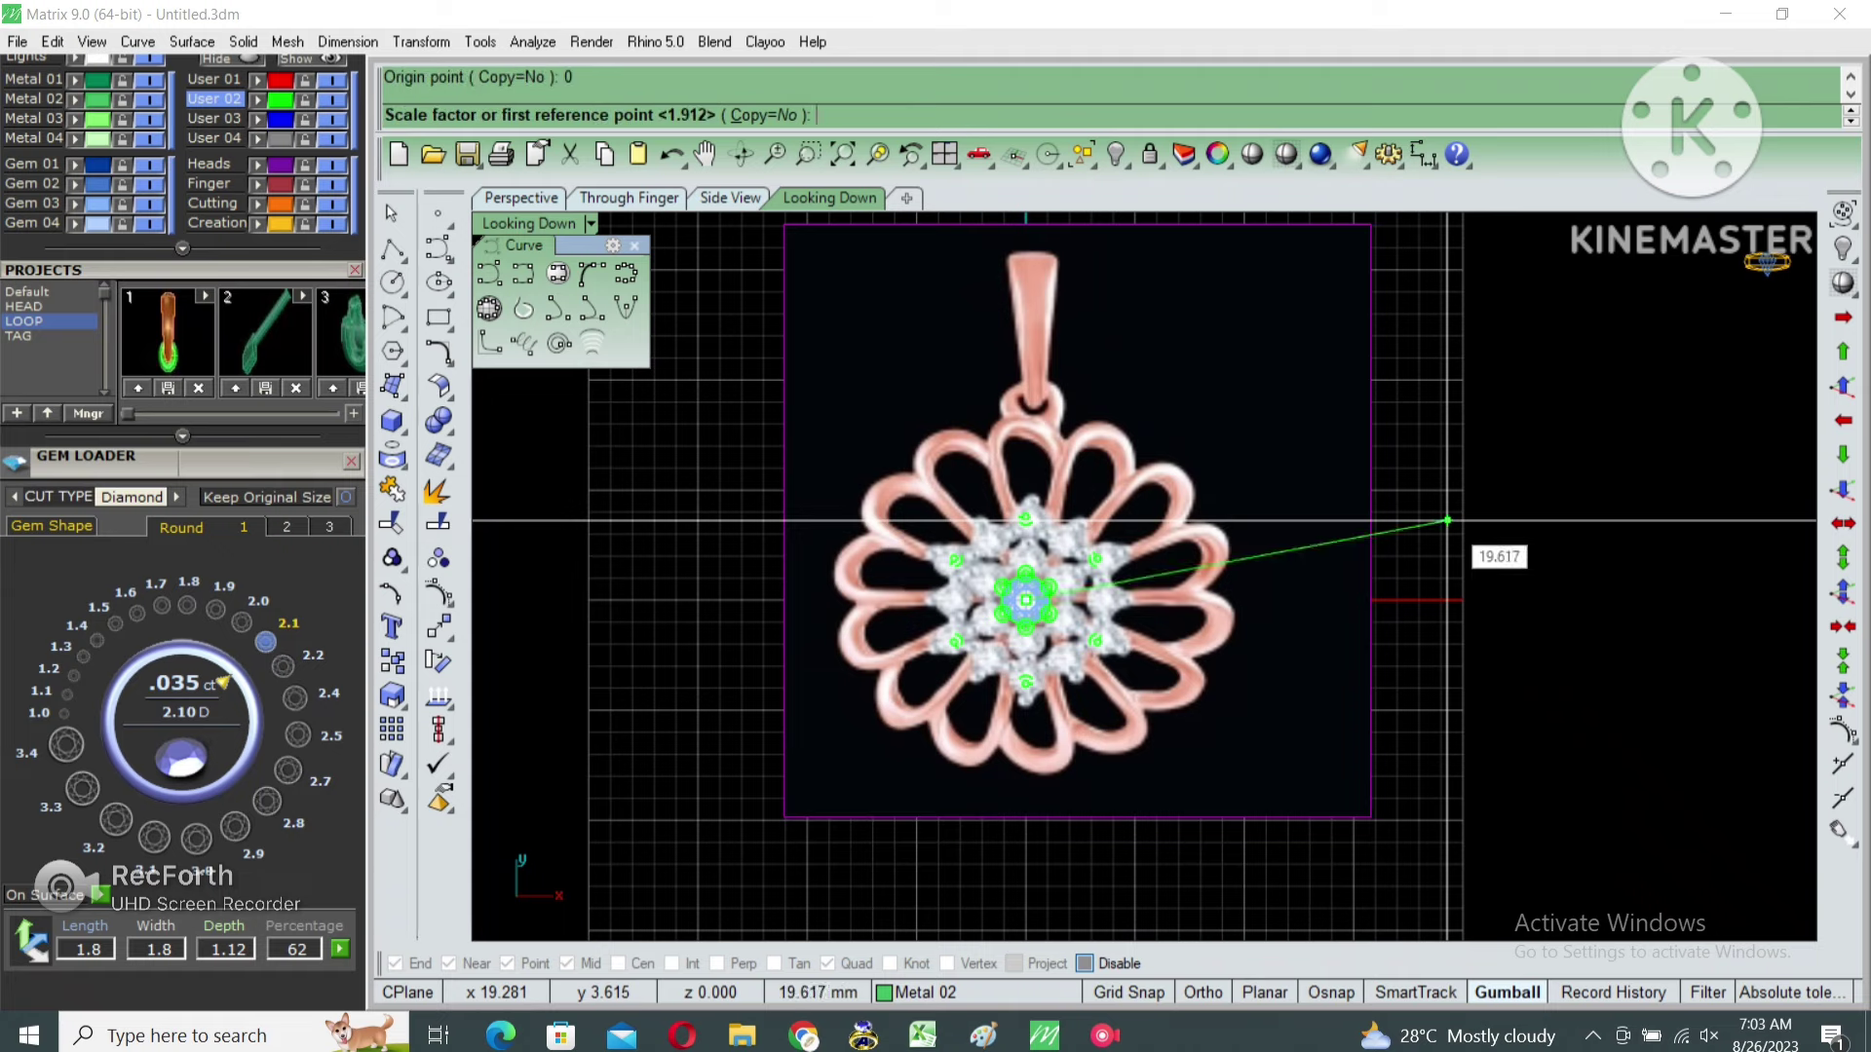
{"action": "left_click", "coordinate": [1469, 600]}
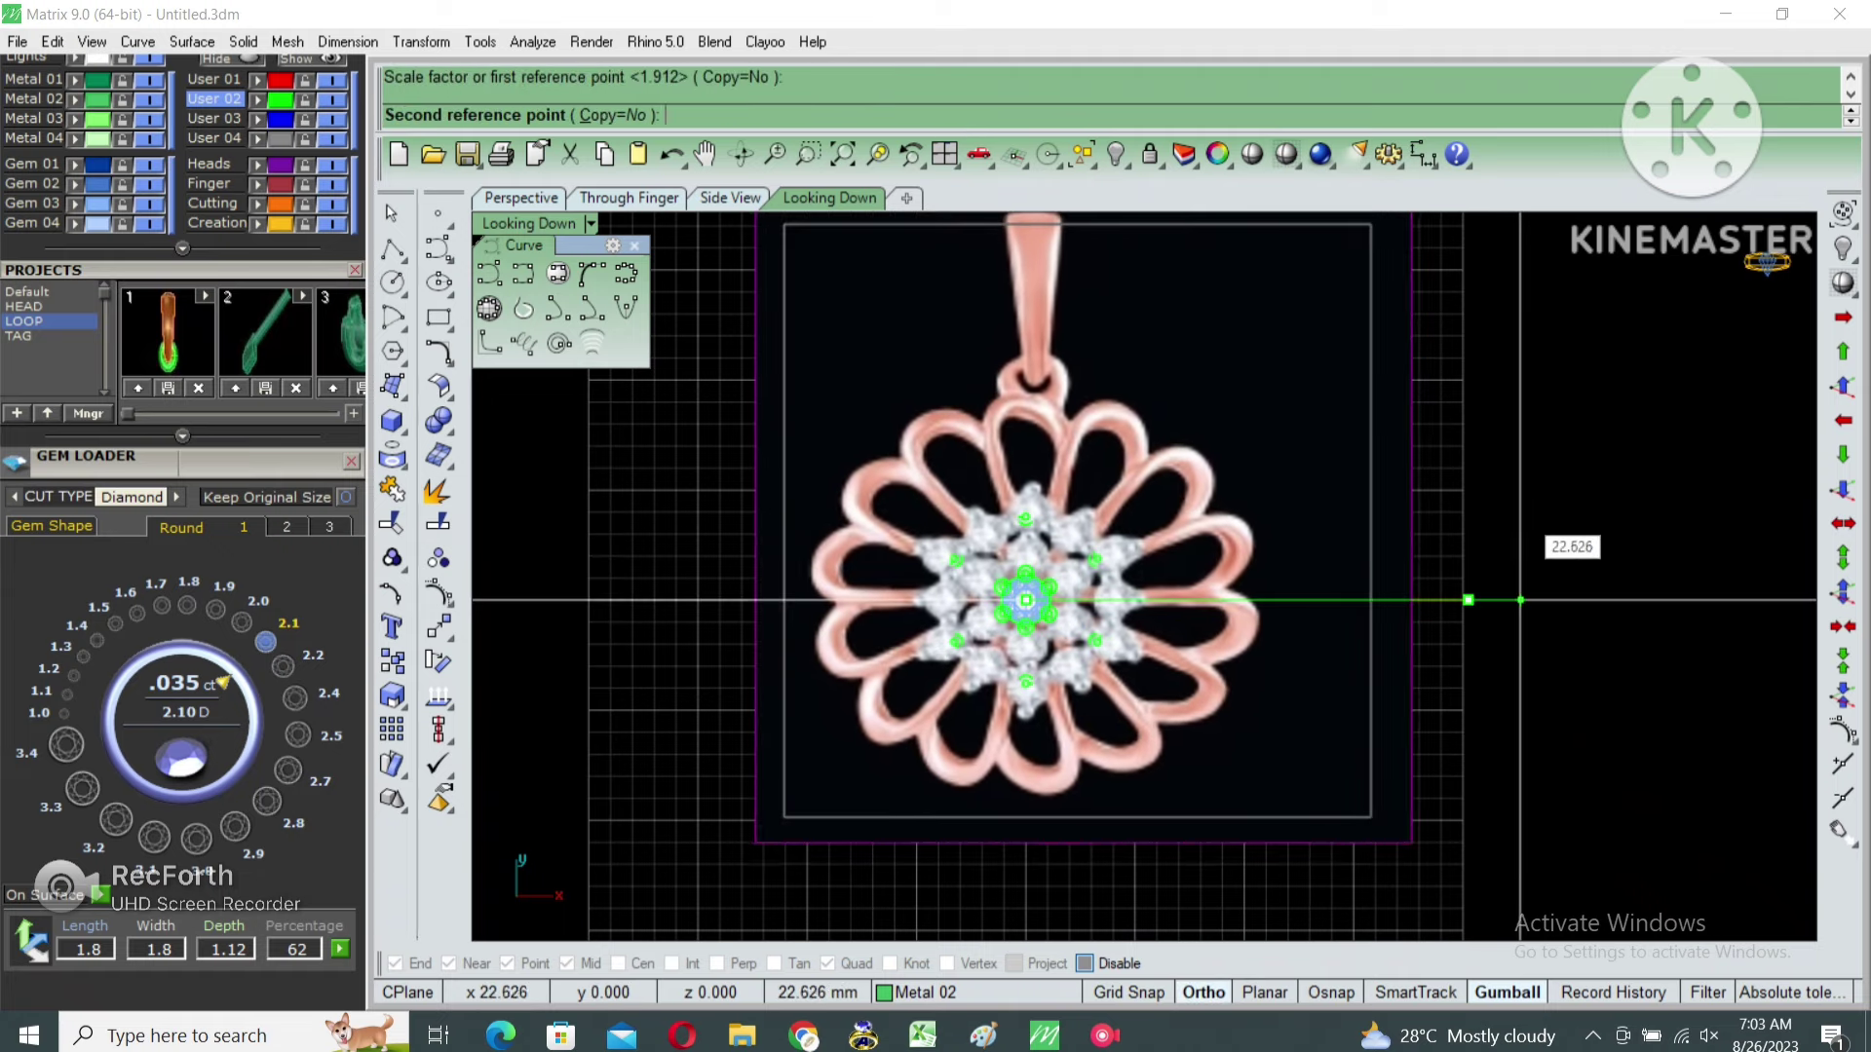
{"action": "left_click", "coordinate": [1511, 522]}
{"action": "key", "text": "ctrl+m"}
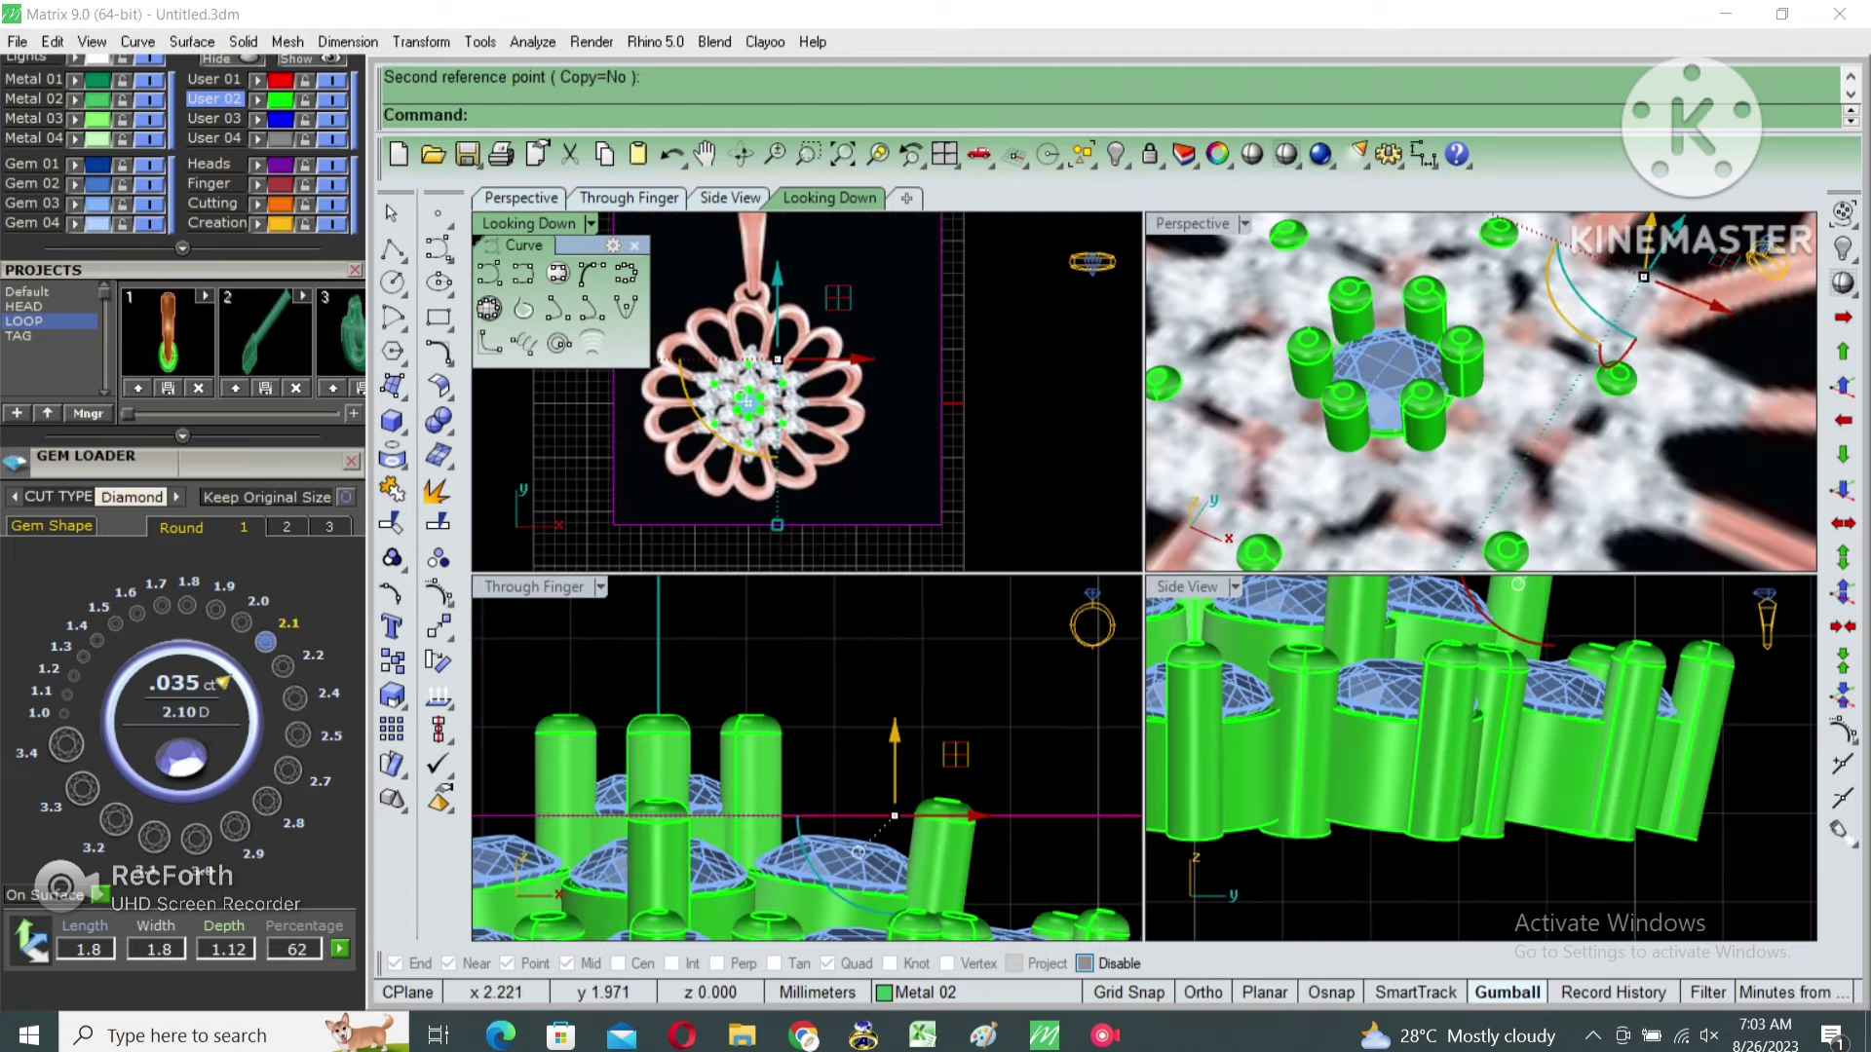
Move the selected objects lower with the m command.
{"action": "scroll", "coordinate": [877, 760], "scroll_direction": "down", "scroll_amount": 3}
{"action": "type", "text": "m"}
{"action": "key", "text": "Return"}
{"action": "left_click", "coordinate": [922, 644]}
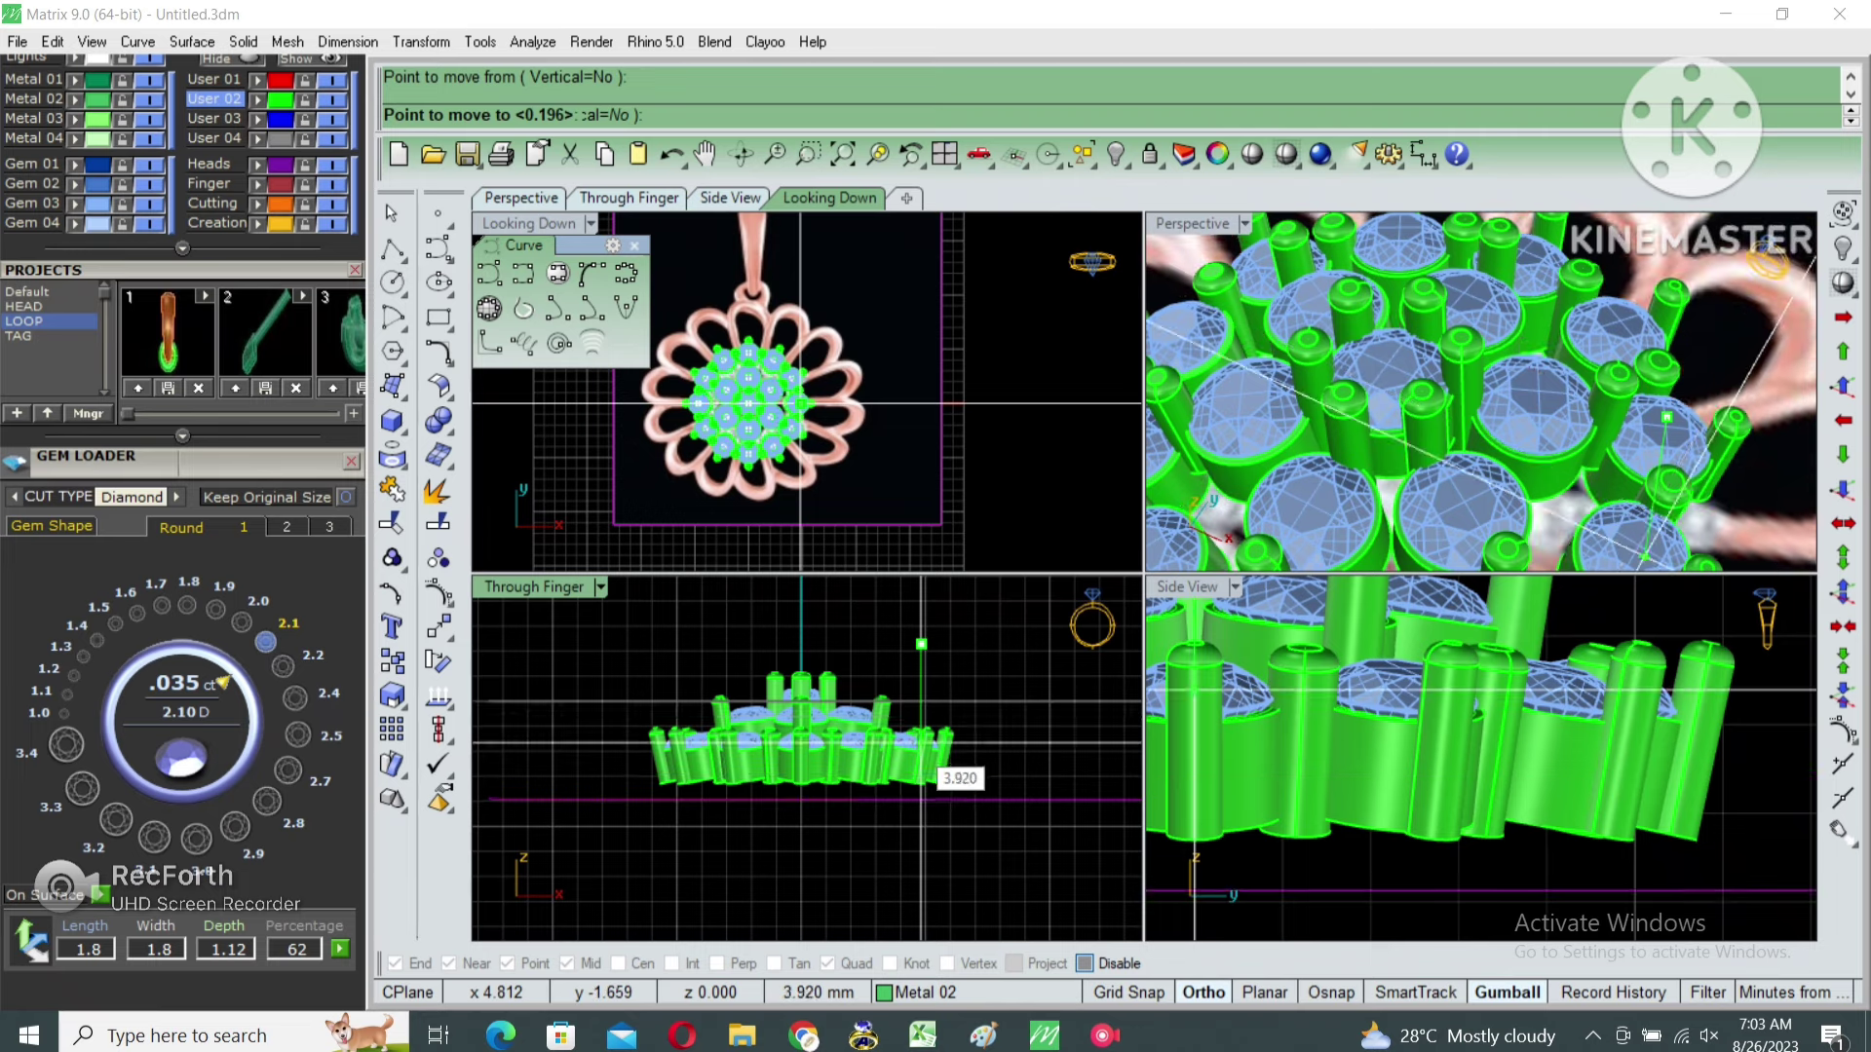
{"action": "left_click", "coordinate": [922, 782]}
{"action": "left_click", "coordinate": [830, 198]}
{"action": "scroll", "coordinate": [1266, 702], "scroll_direction": "up", "scroll_amount": 3}
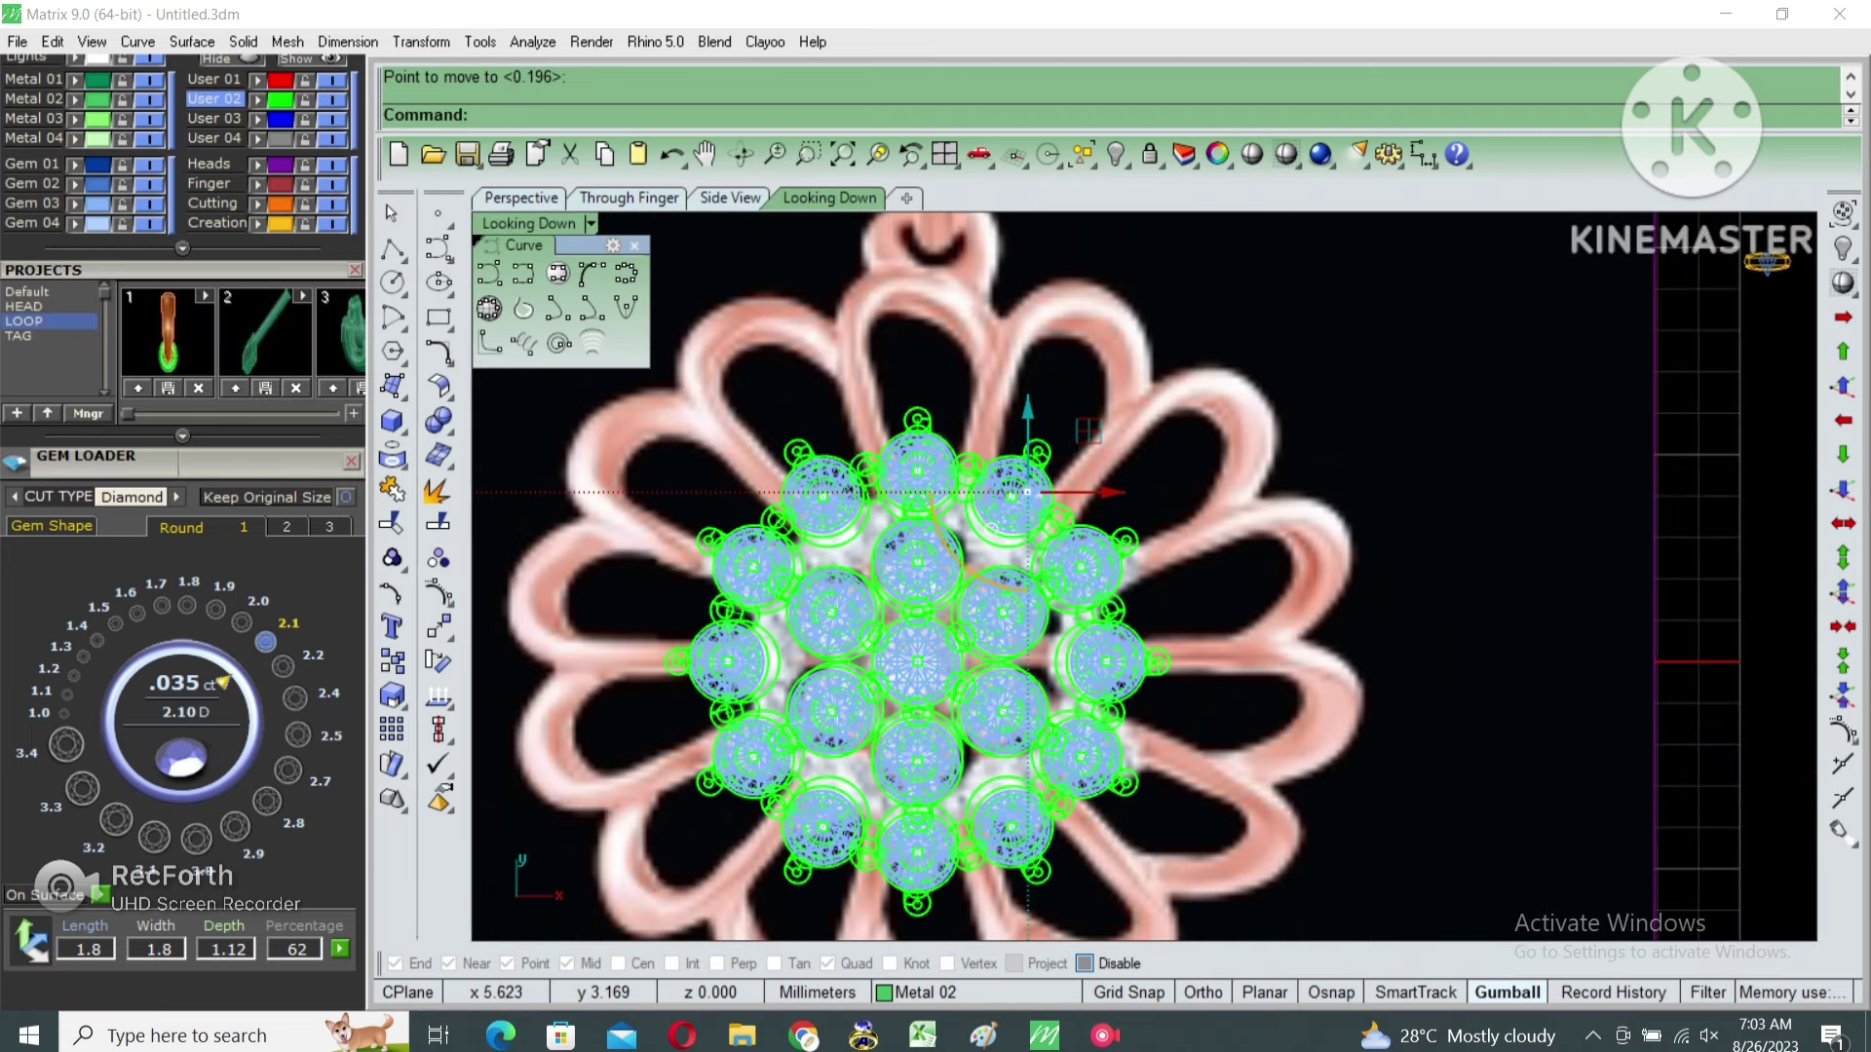
Scale the gem cluster about origin 0 using two reference points.
{"action": "type", "text": "sc"}
{"action": "key", "text": "Return"}
{"action": "type", "text": "0"}
{"action": "key", "text": "Return"}
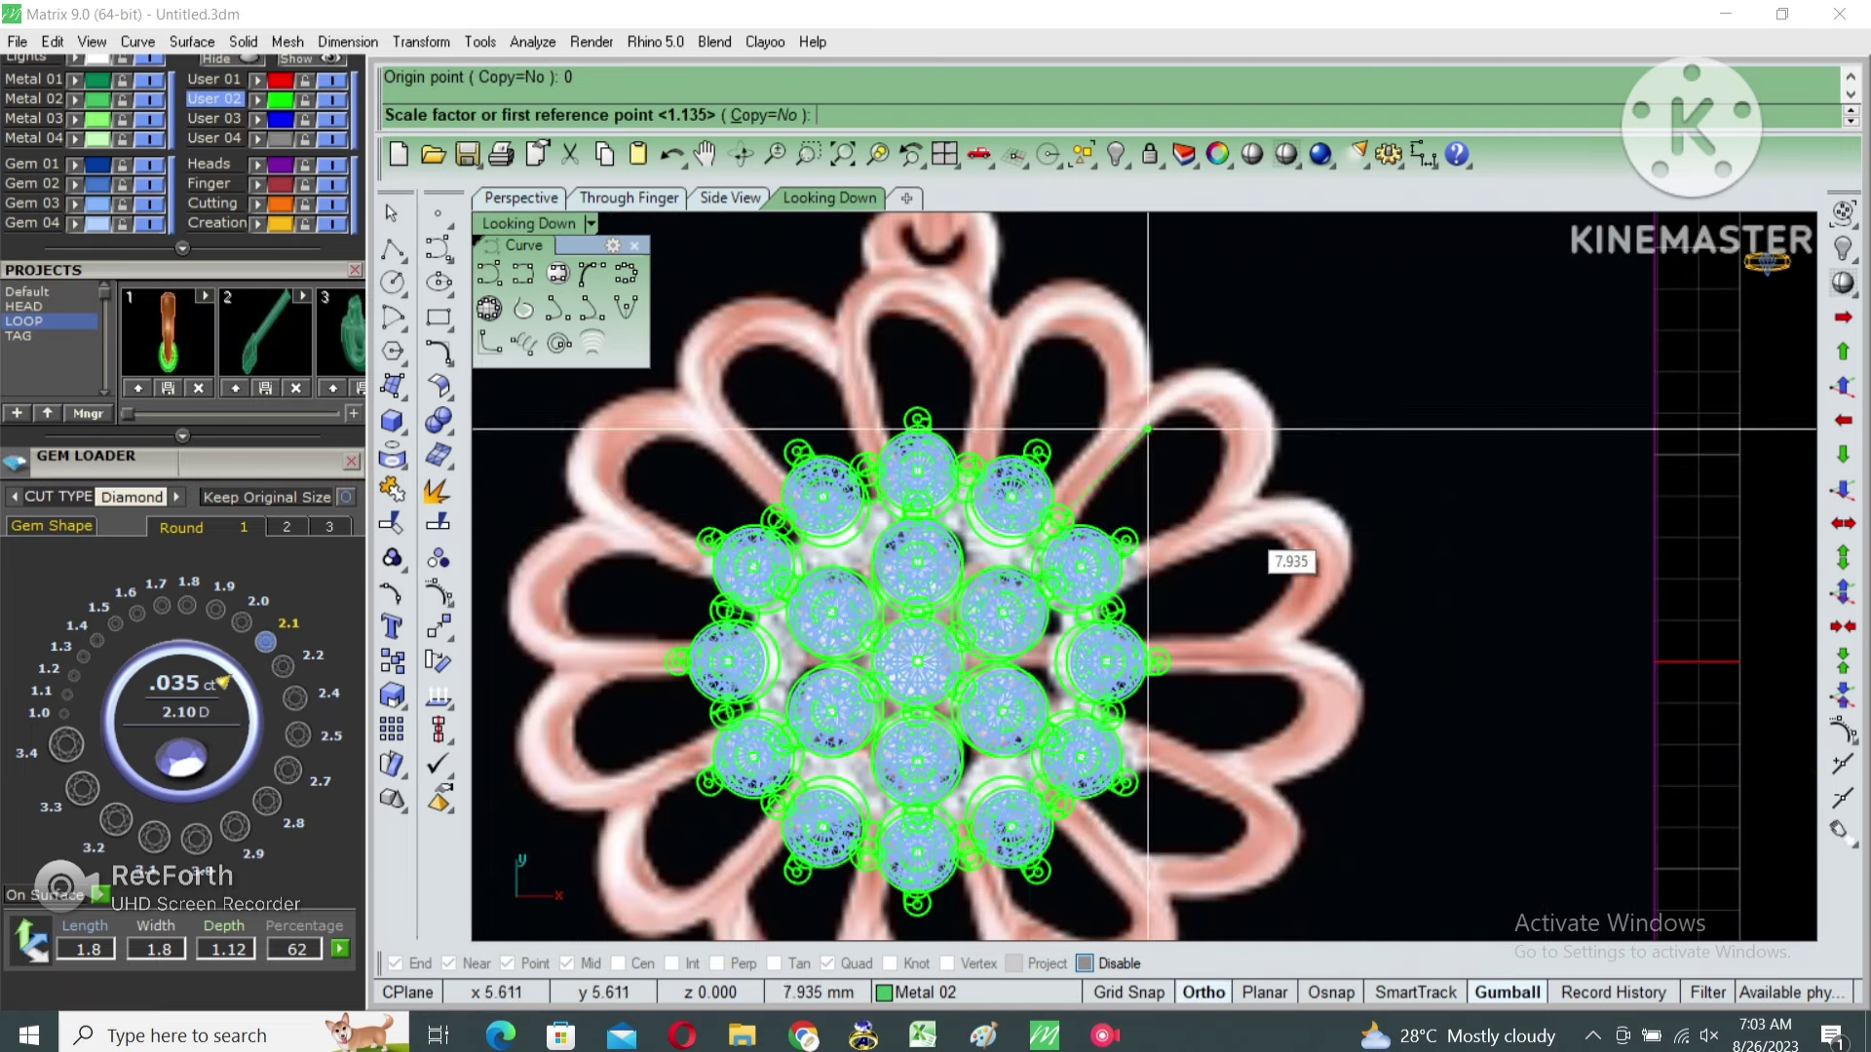
{"action": "left_click", "coordinate": [1344, 661]}
{"action": "scroll", "coordinate": [1344, 662], "scroll_direction": "down", "scroll_amount": 2}
{"action": "left_click", "coordinate": [1344, 661]}
{"action": "scroll", "coordinate": [1344, 662], "scroll_direction": "down", "scroll_amount": 4}
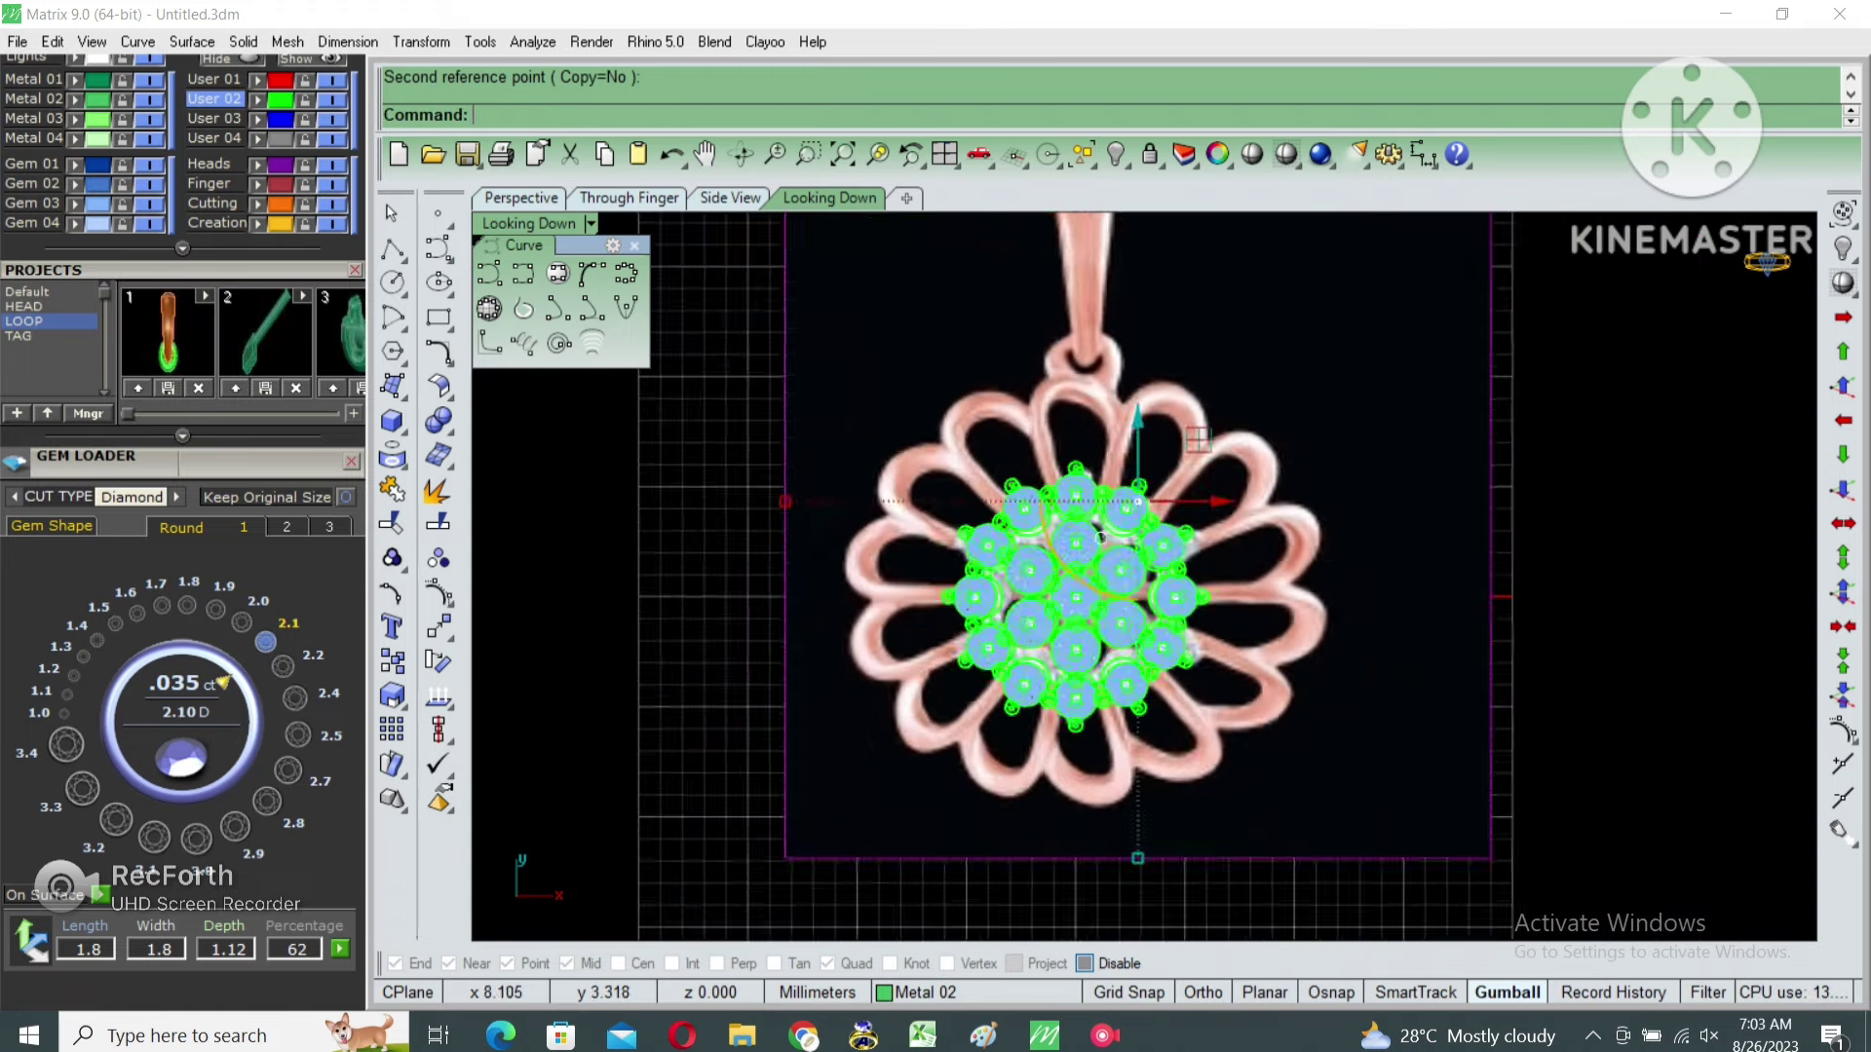
Select the whole gem group and lock it.
{"action": "left_click", "coordinate": [1179, 395]}
{"action": "scroll", "coordinate": [1087, 514], "scroll_direction": "up", "scroll_amount": 3}
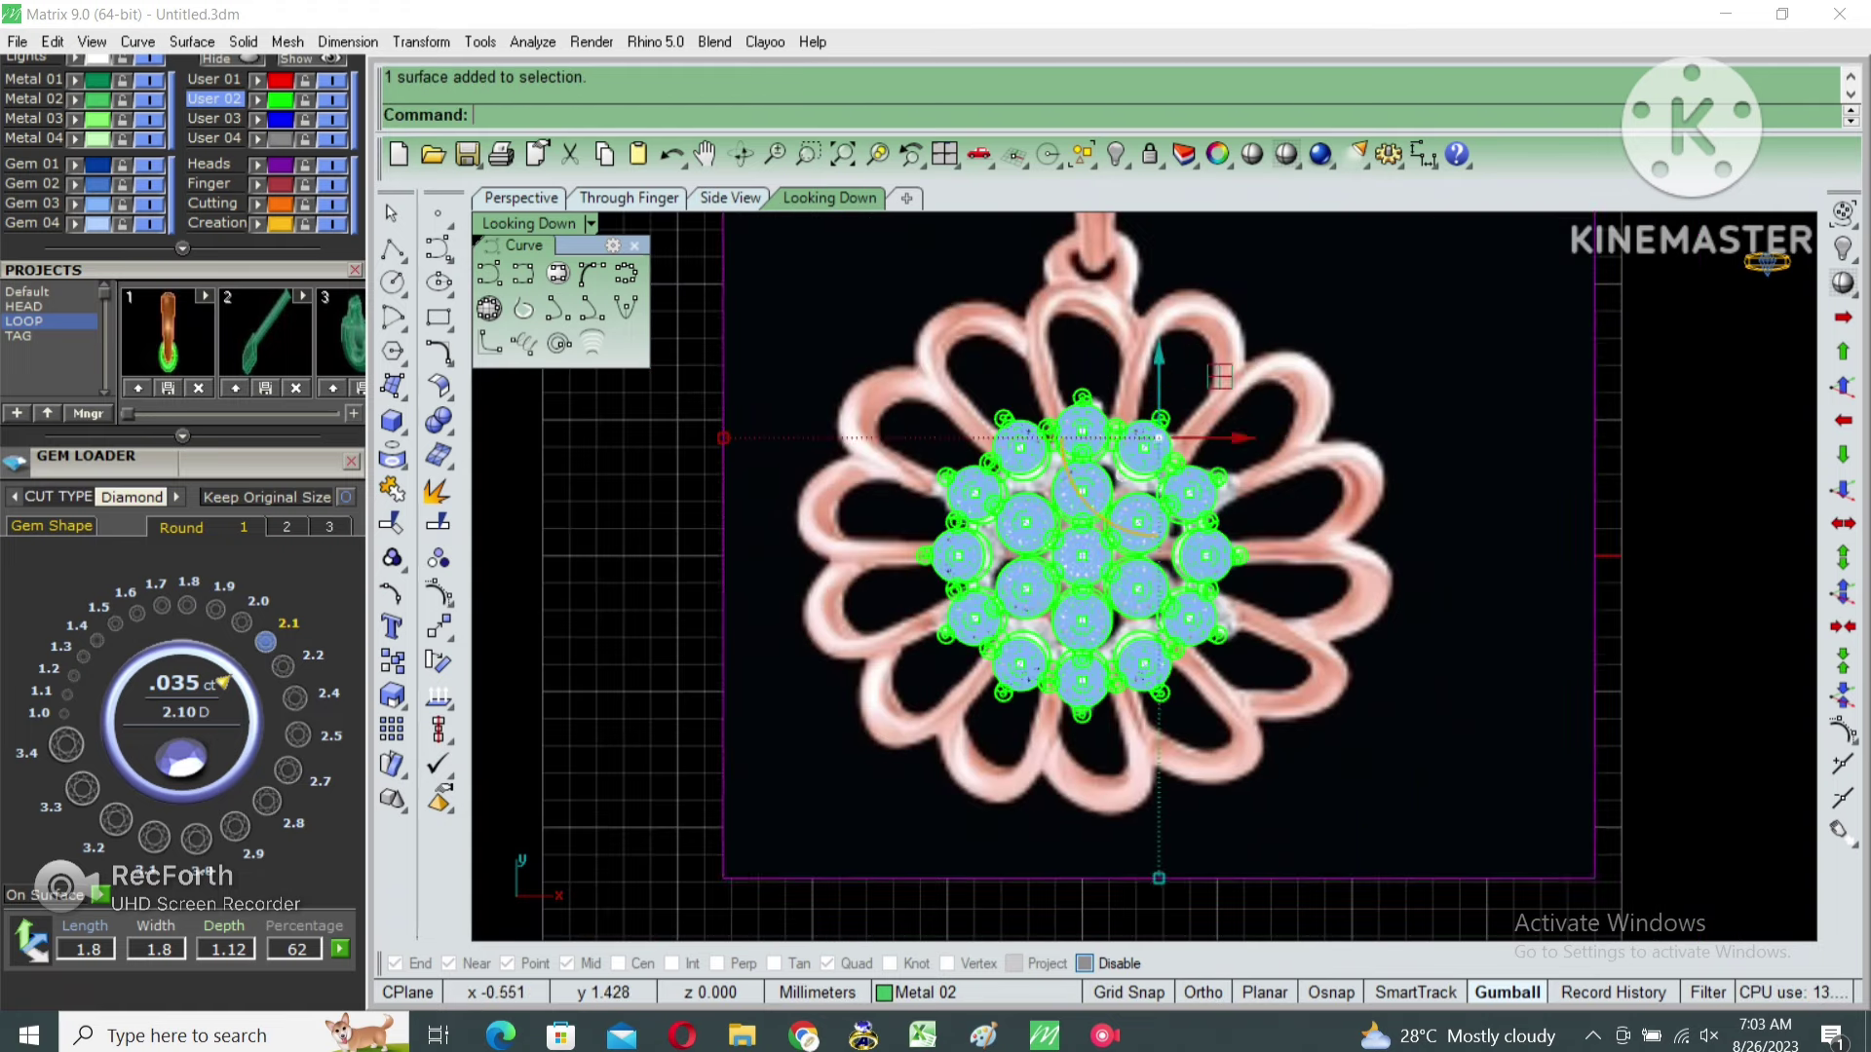
{"action": "left_click", "coordinate": [1108, 532]}
{"action": "left_click", "coordinate": [1174, 595]}
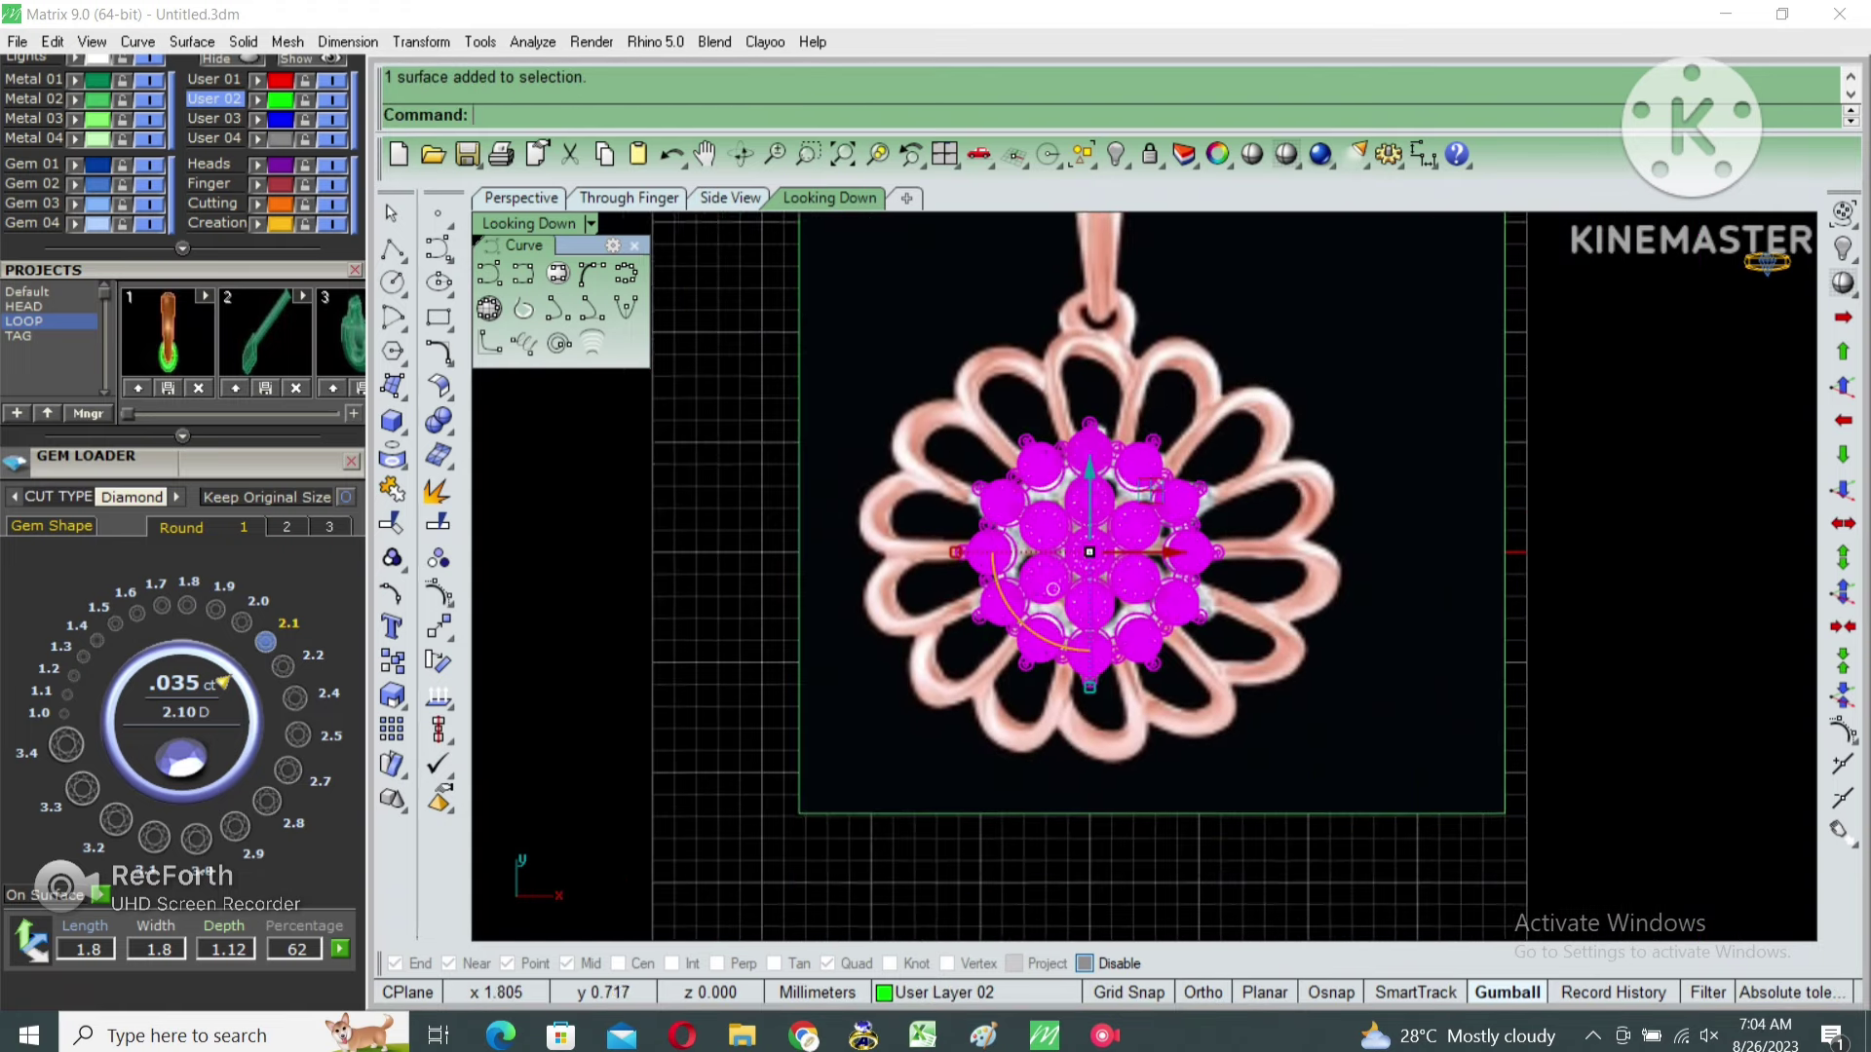
{"action": "scroll", "coordinate": [1091, 505], "scroll_direction": "down", "scroll_amount": 2}
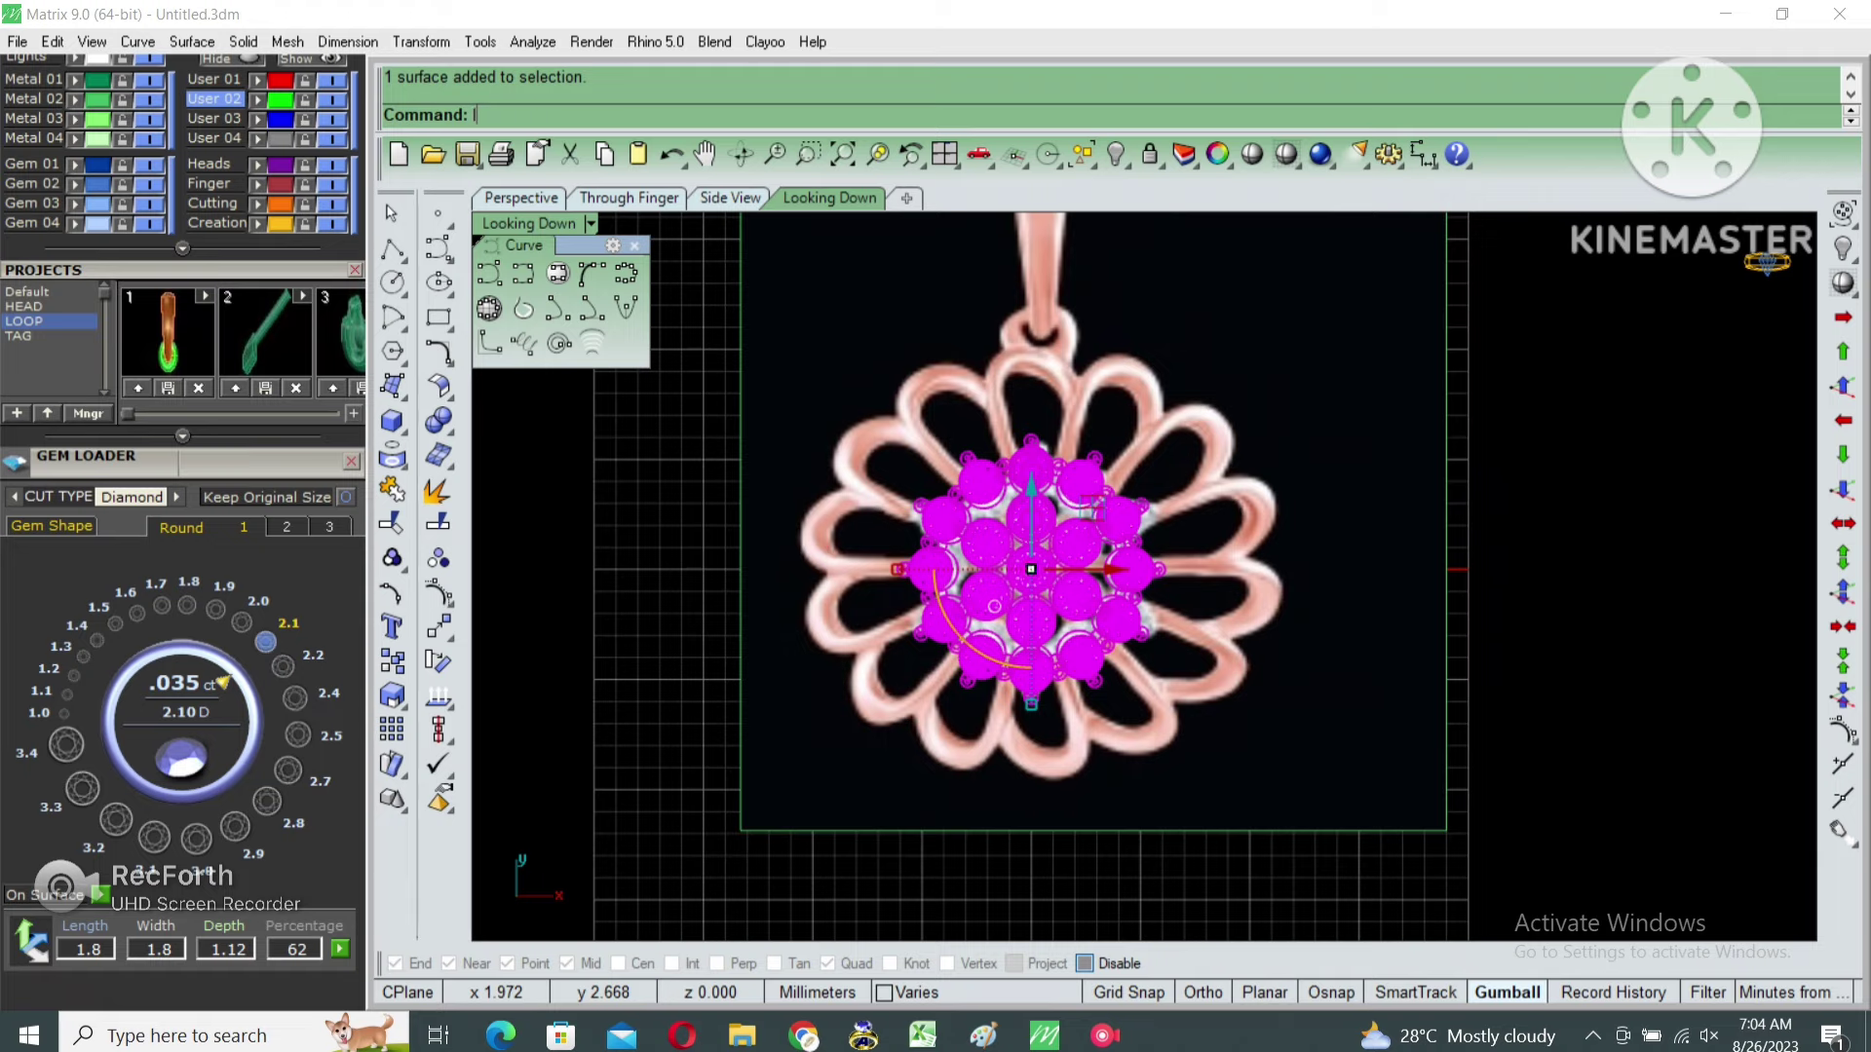
{"action": "type", "text": "lock"}
{"action": "key", "text": "Return"}
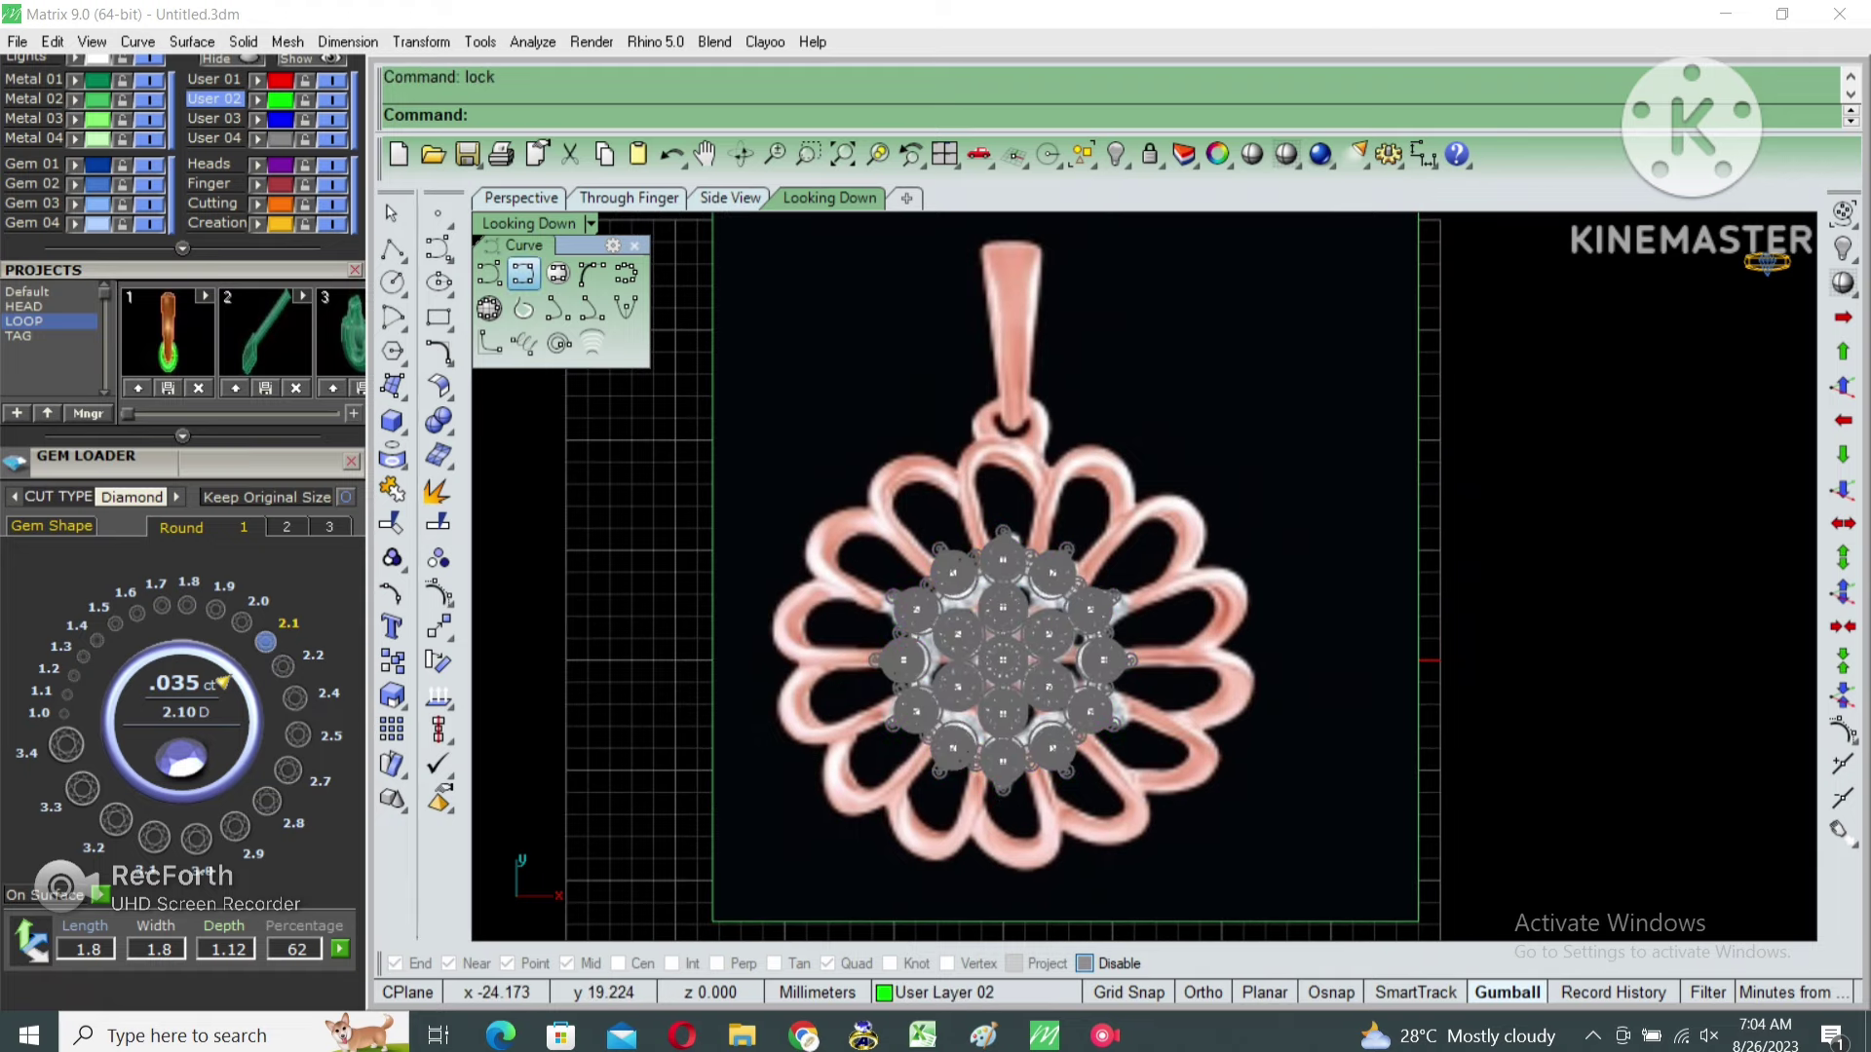
Draw a six-point interpolated curve from the cluster top, over the top petal, down its right side.
{"action": "left_click", "coordinate": [523, 274]}
{"action": "scroll", "coordinate": [992, 529], "scroll_direction": "up", "scroll_amount": 3}
{"action": "left_click", "coordinate": [981, 646]}
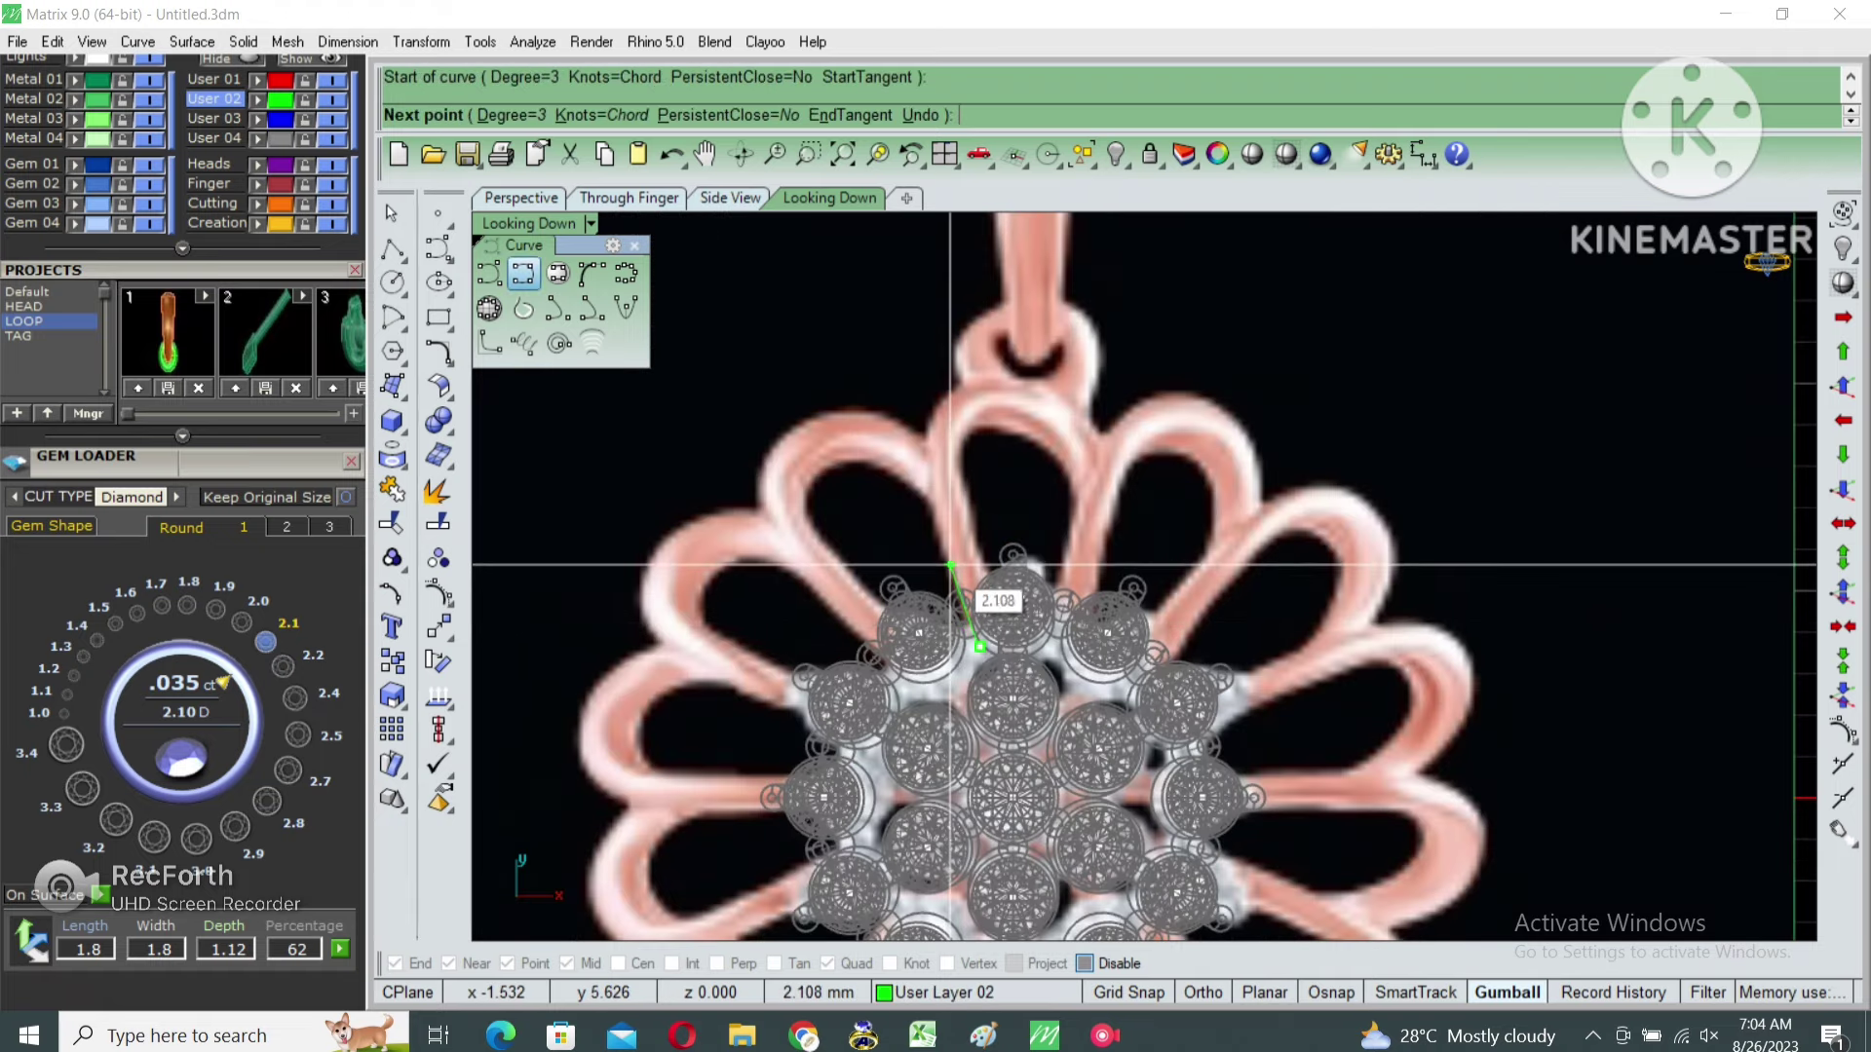
{"action": "left_click", "coordinate": [945, 563]}
{"action": "left_click", "coordinate": [924, 460]}
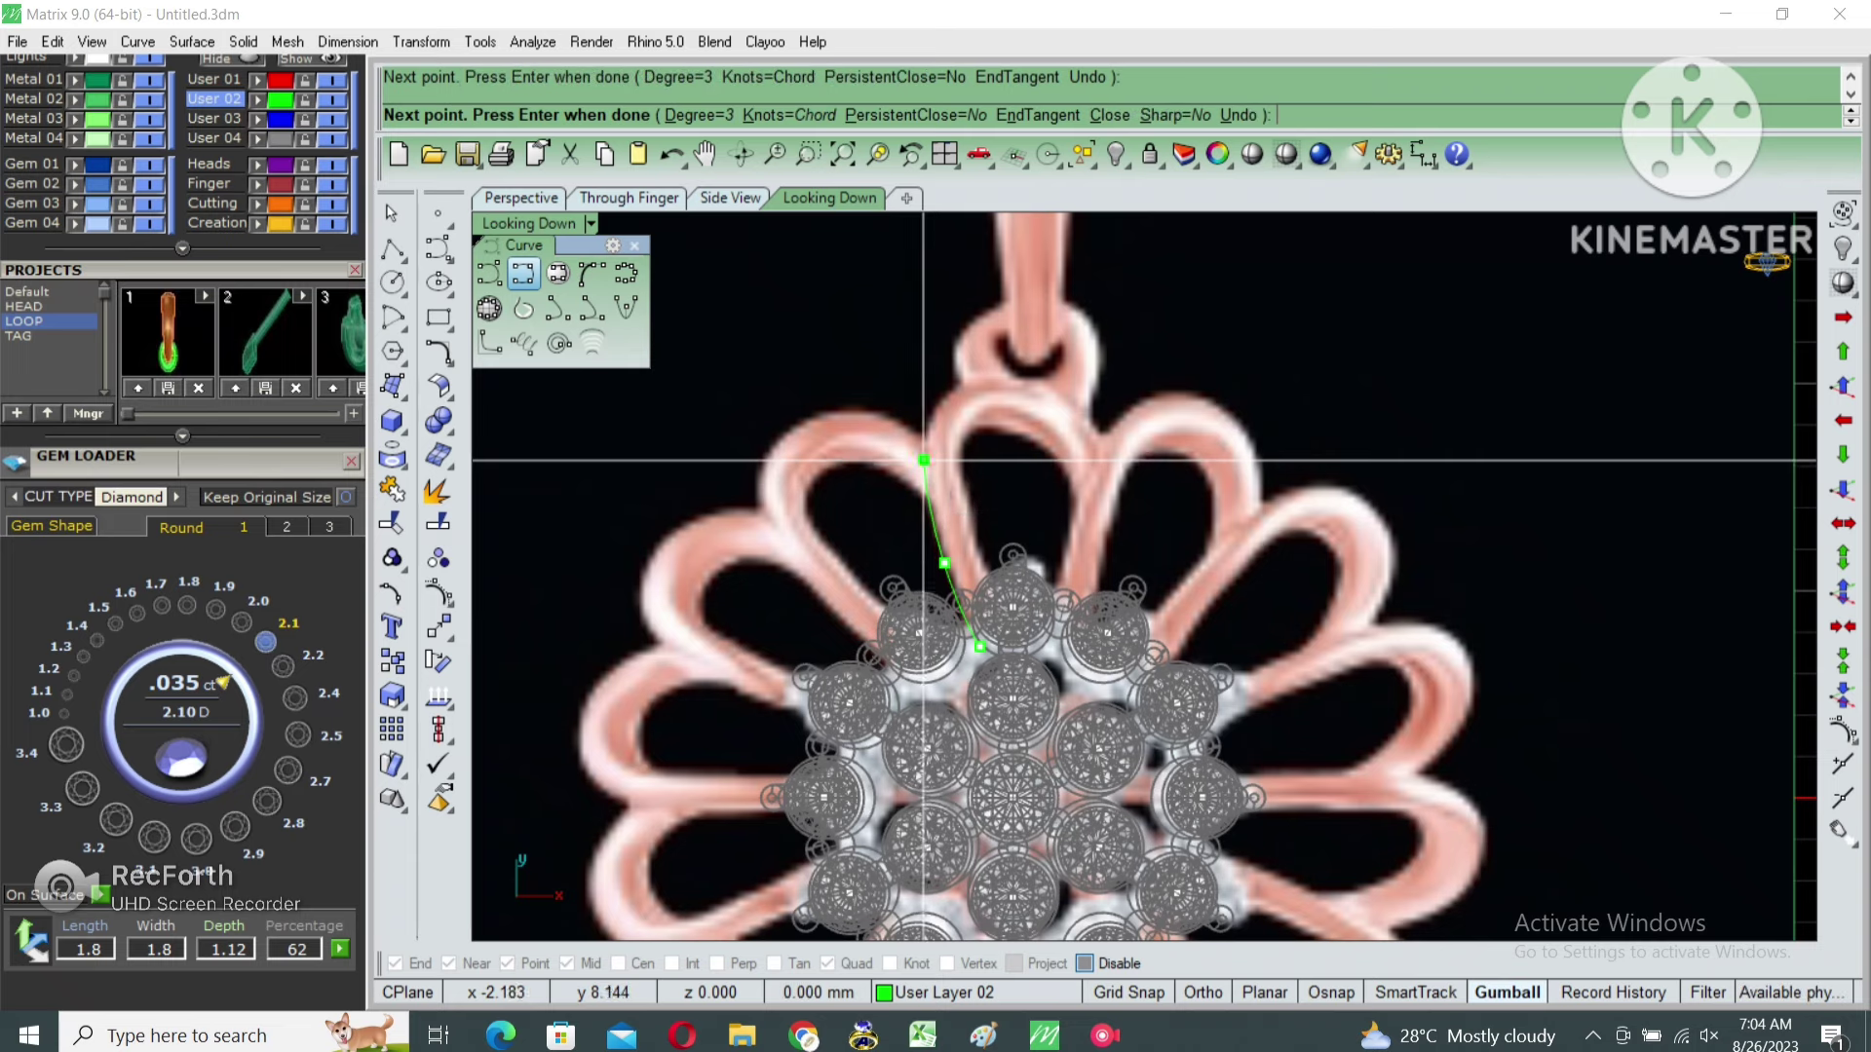
{"action": "left_click", "coordinate": [937, 394]}
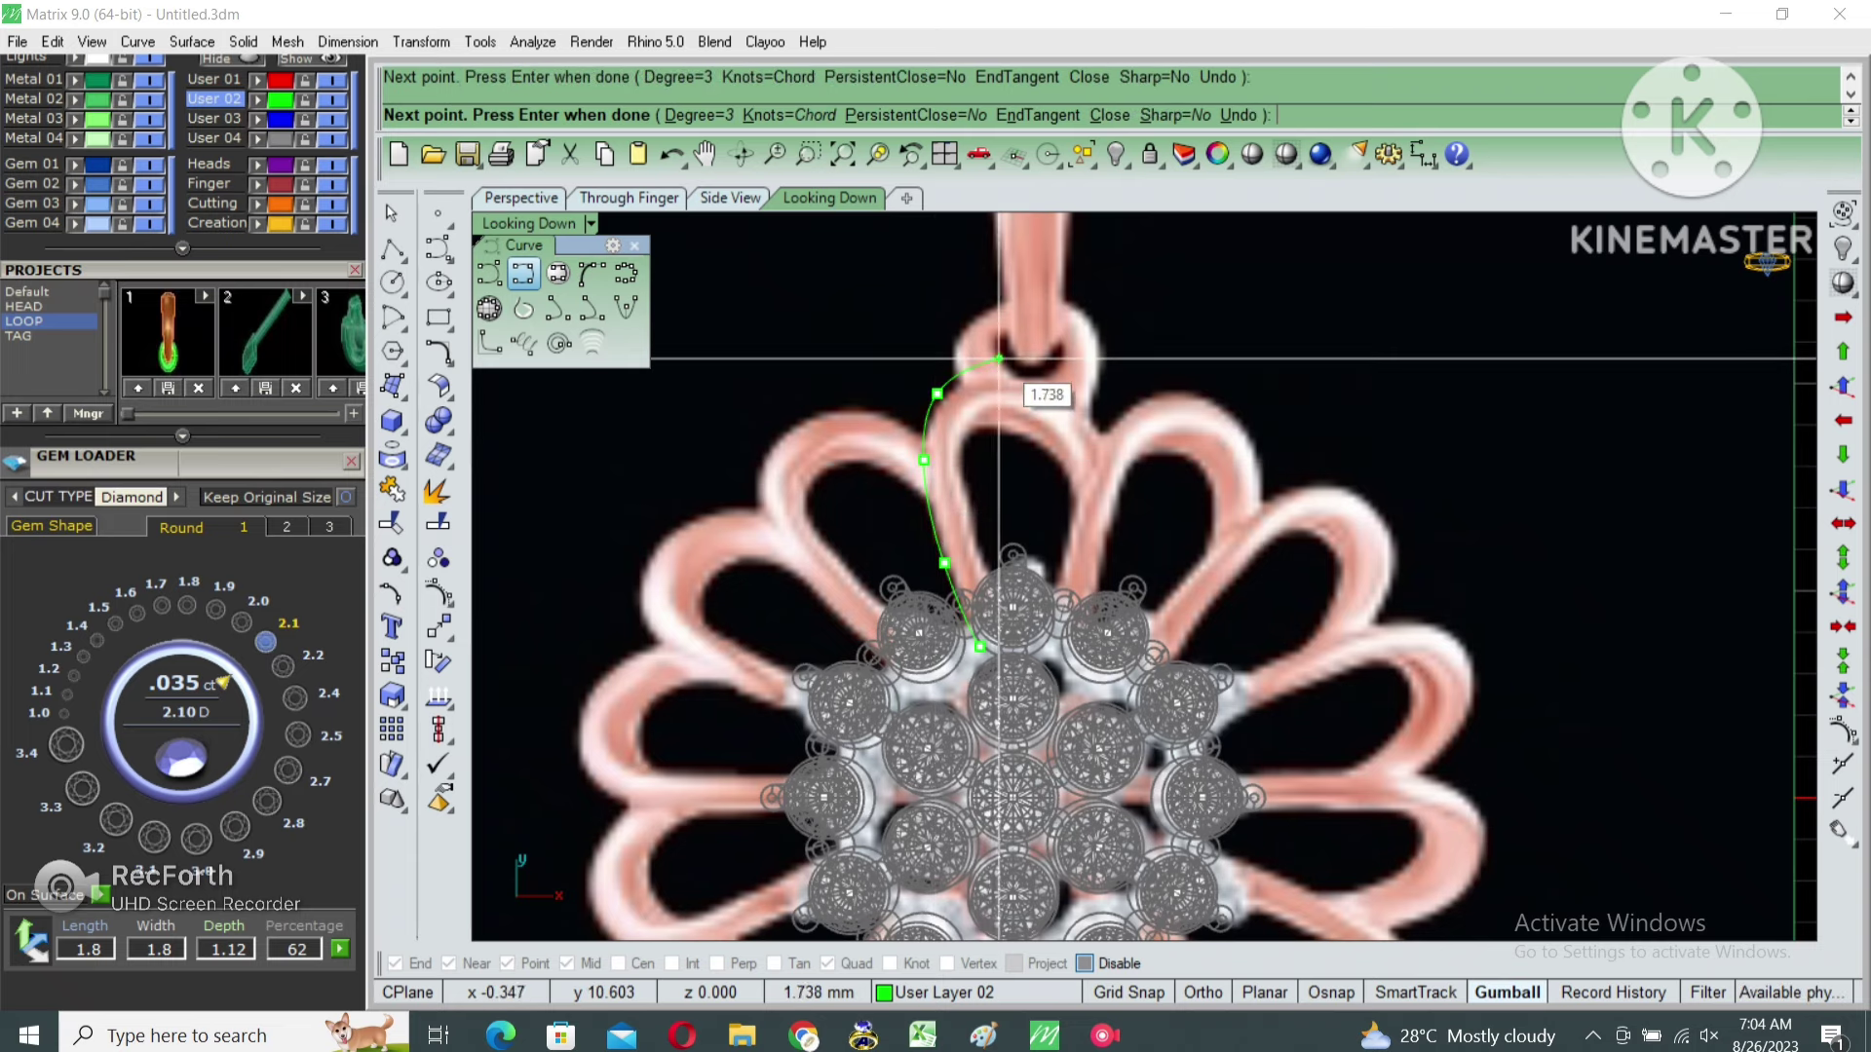
{"action": "left_click", "coordinate": [1008, 358]}
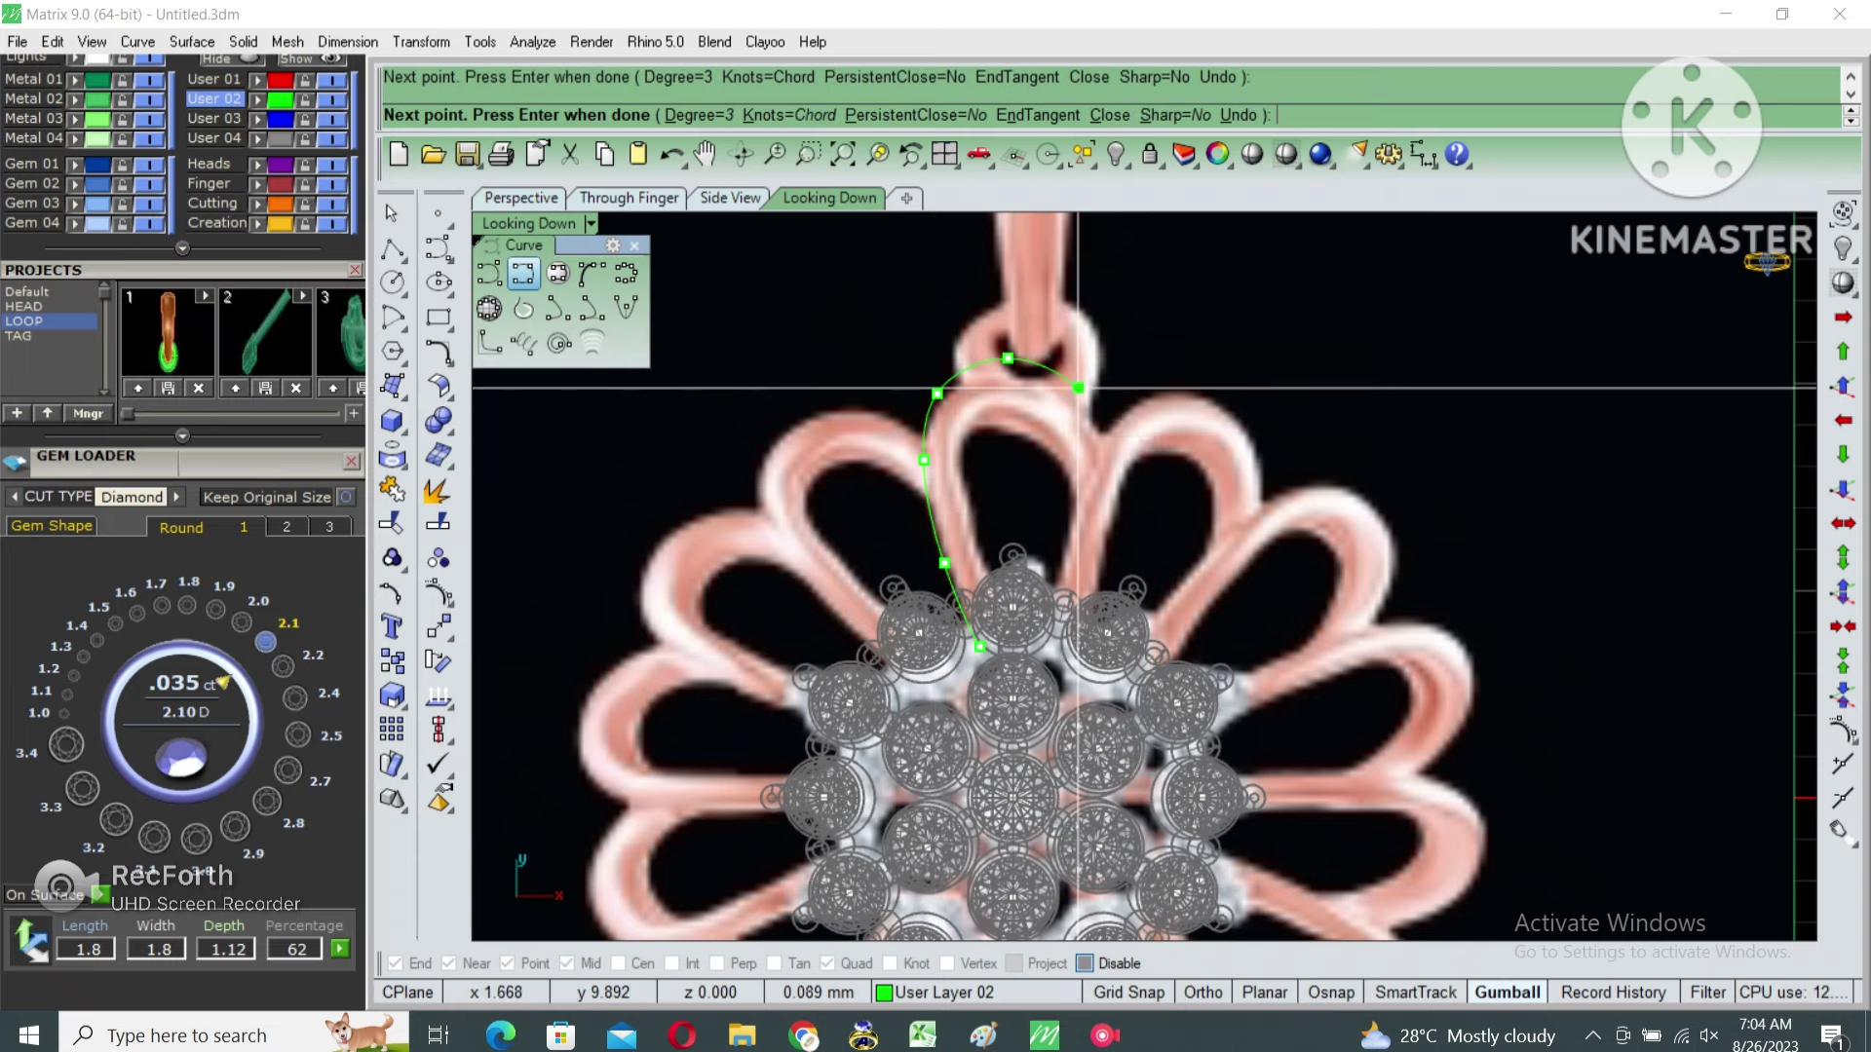
{"action": "left_click", "coordinate": [1118, 484]}
{"action": "key", "text": "Return"}
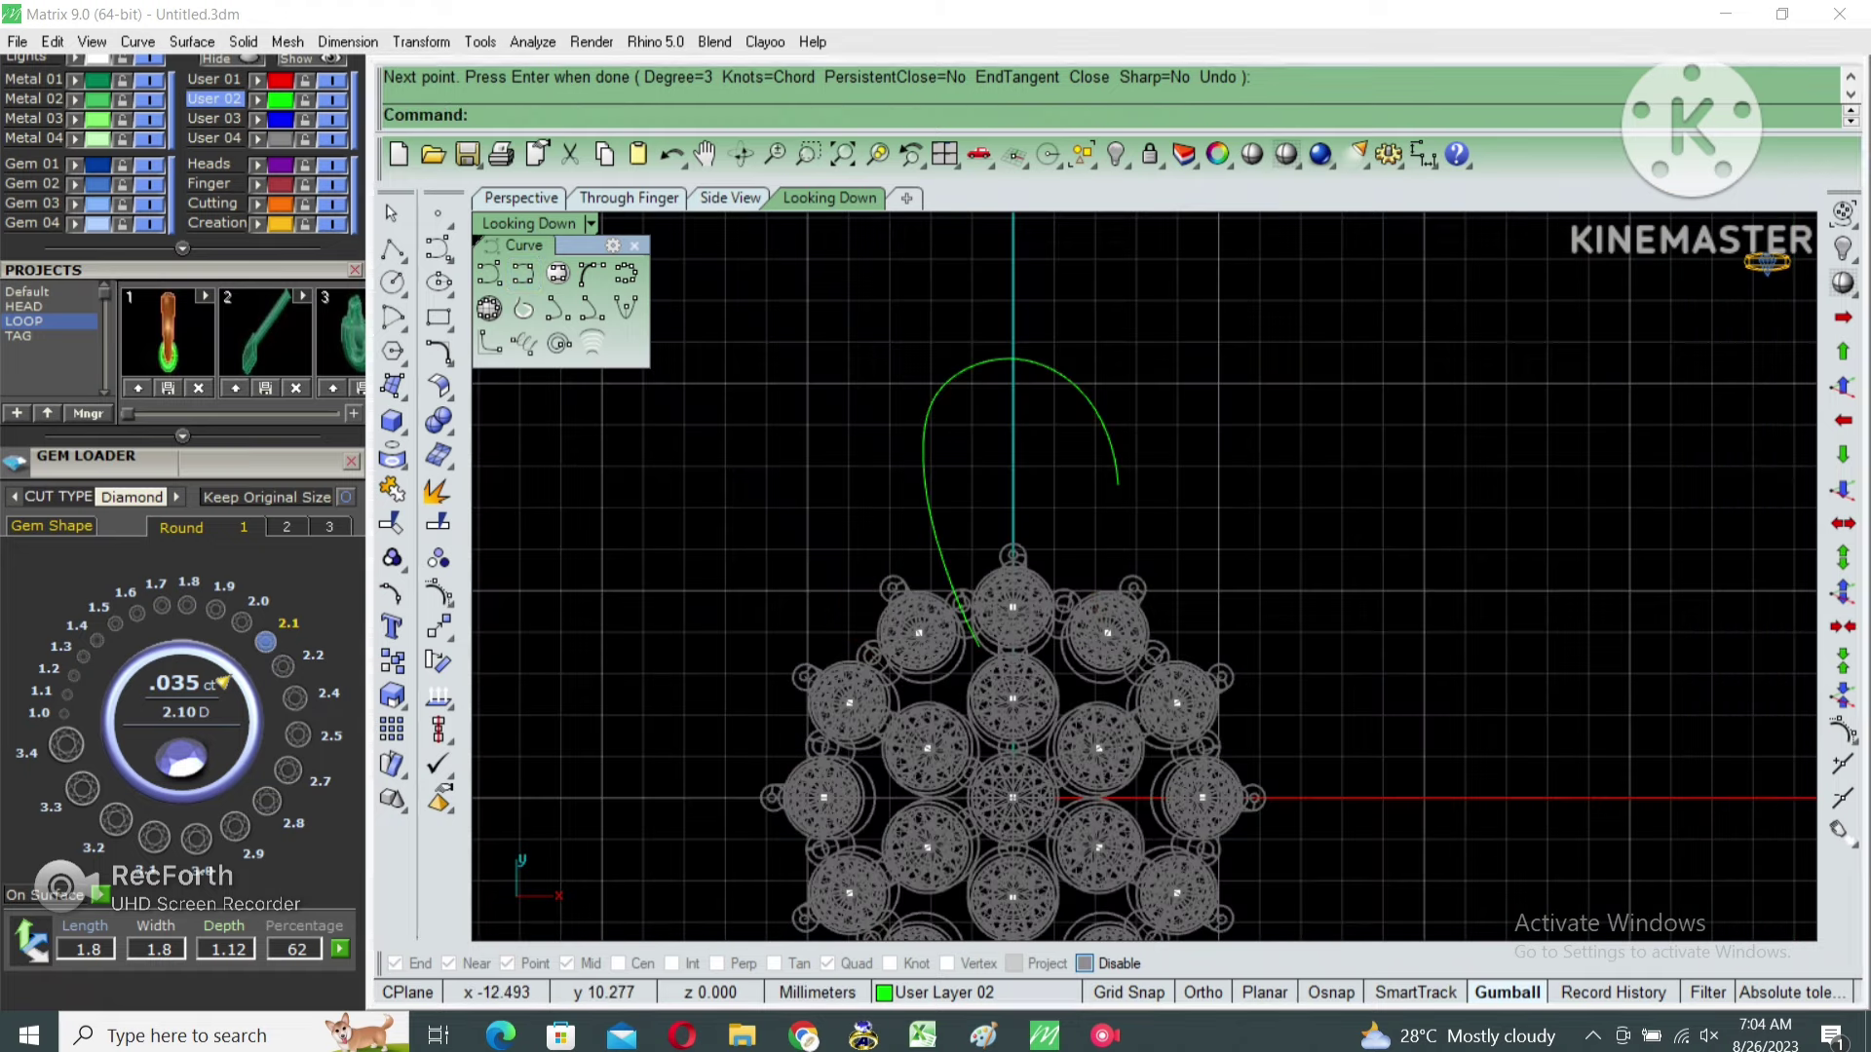
Turn on the curve's control points and drag one outward to reshape it.
{"action": "left_click", "coordinate": [963, 468]}
{"action": "key", "text": "F10"}
{"action": "scroll", "coordinate": [1004, 574], "scroll_direction": "up", "scroll_amount": 3}
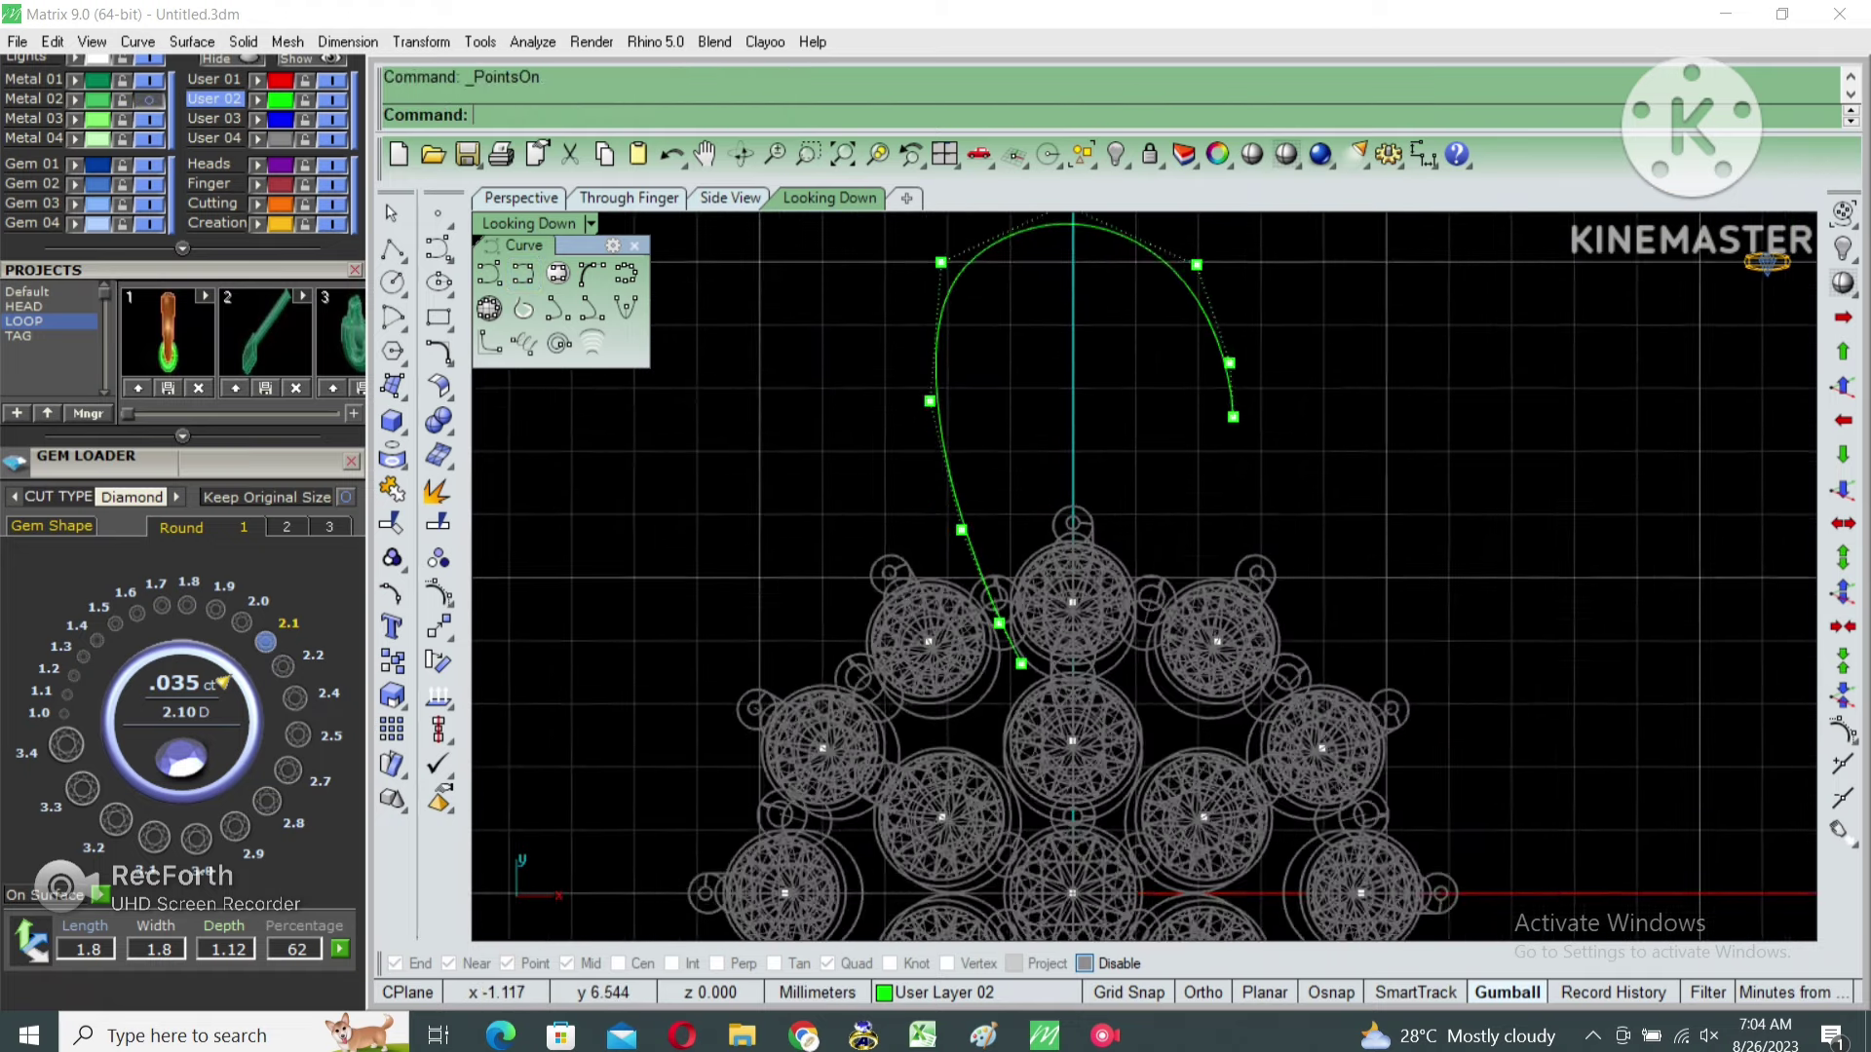
{"action": "left_click", "coordinate": [1001, 570]}
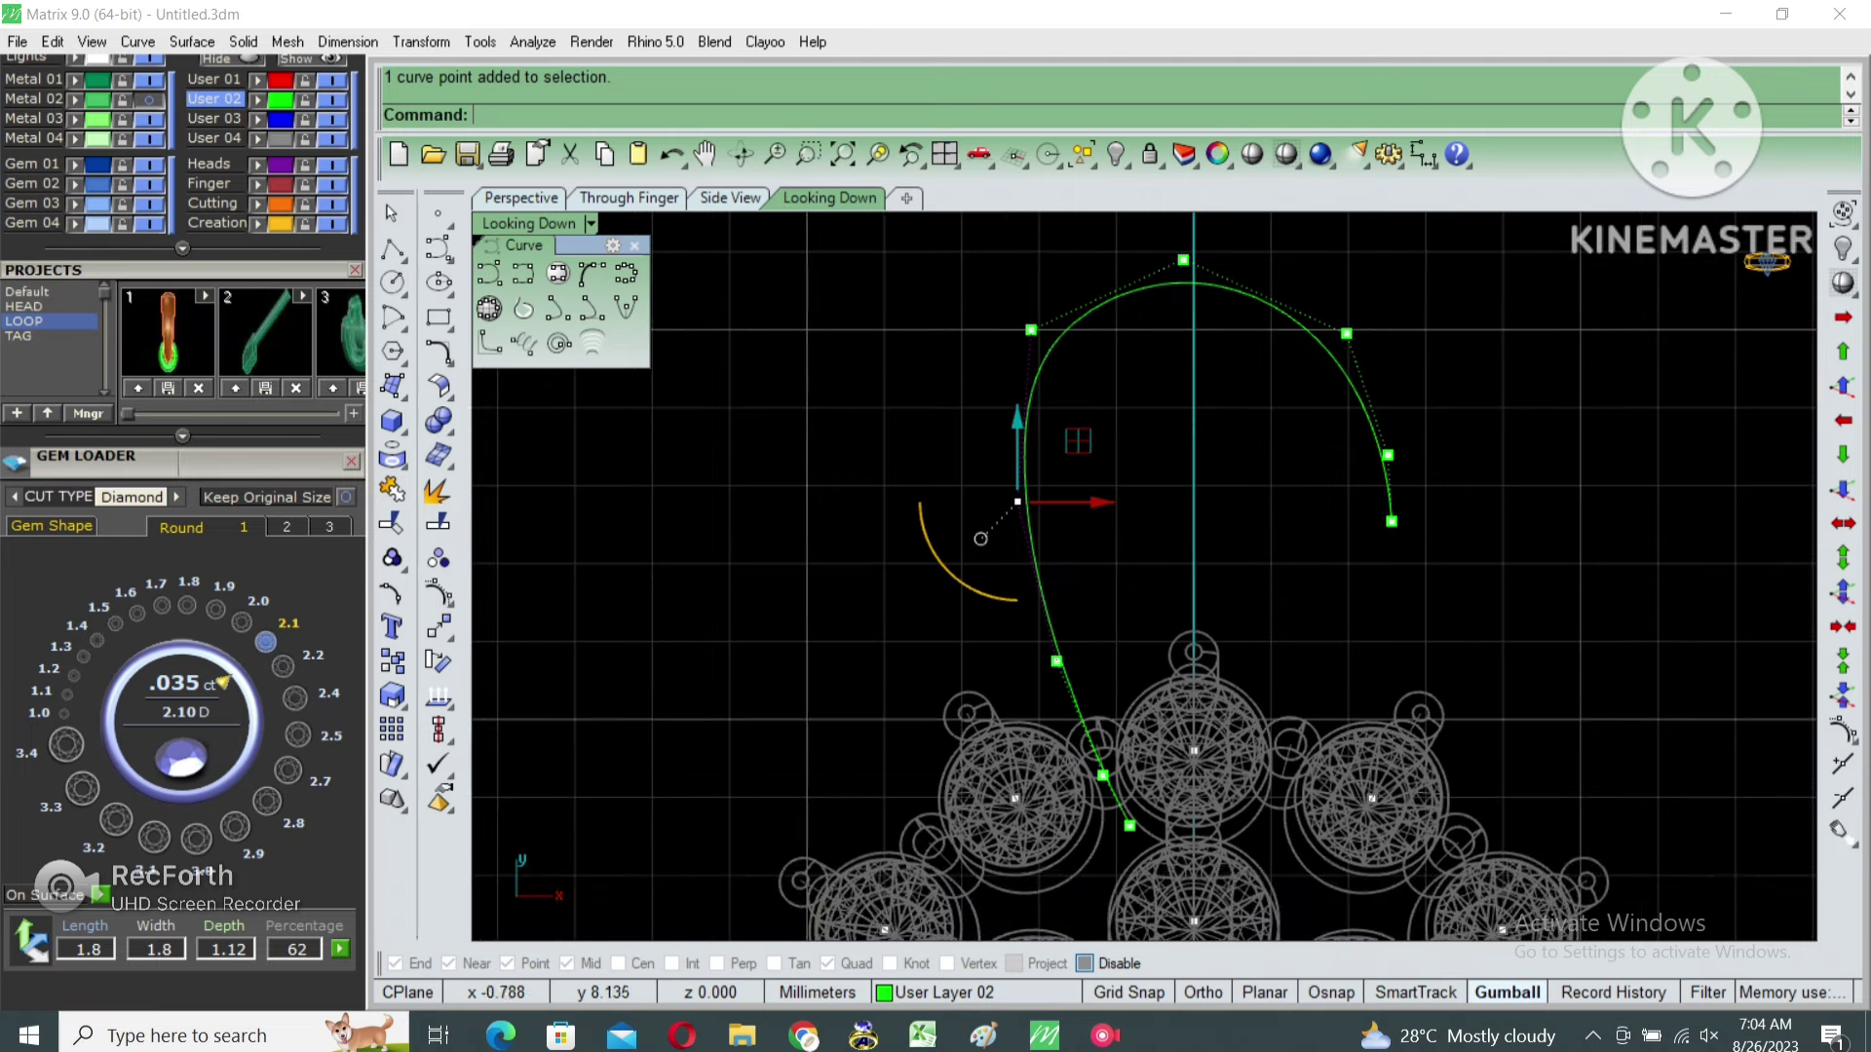
{"action": "left_click_drag", "start_coordinate": [1082, 569], "coordinate": [1266, 570]}
{"action": "scroll", "coordinate": [1256, 337], "scroll_direction": "down", "scroll_amount": 2}
Adjust the upper control points to round the petal top, then hide the points.
{"action": "left_click", "coordinate": [1098, 377]}
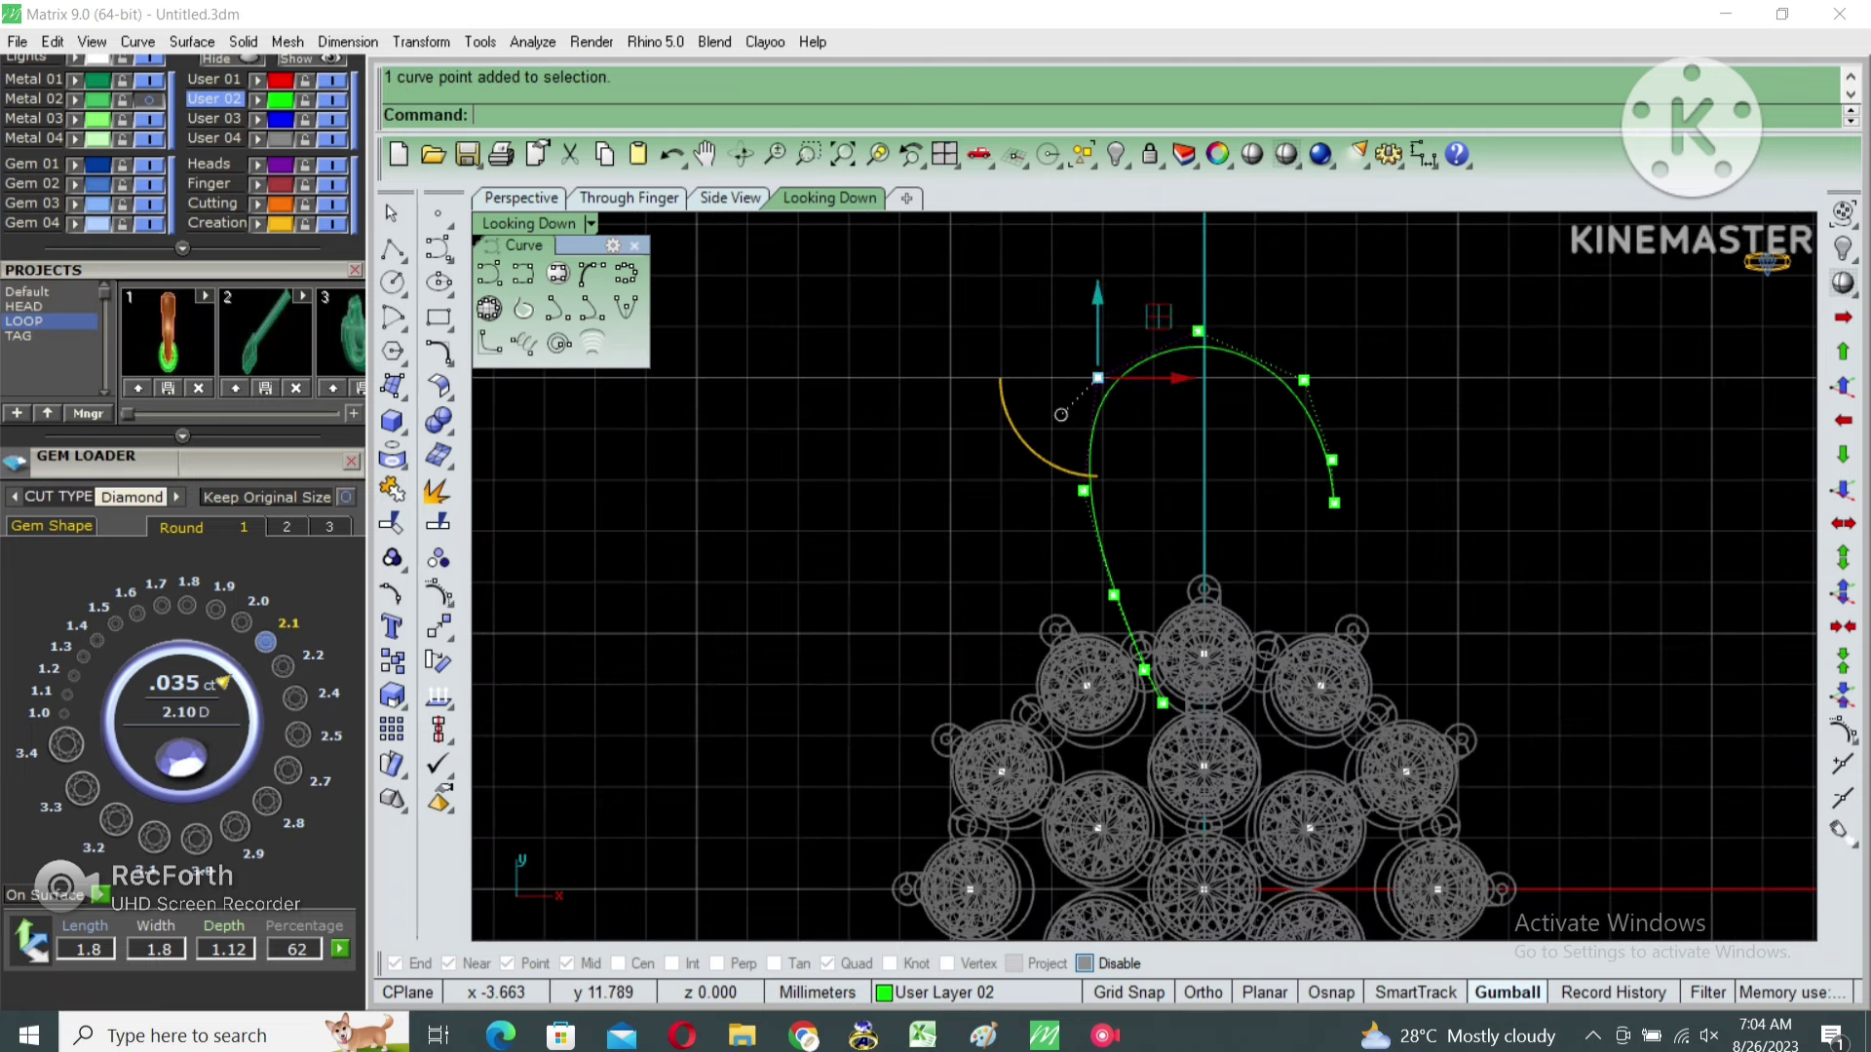
{"action": "scroll", "coordinate": [1097, 377], "scroll_direction": "up", "scroll_amount": 1}
{"action": "left_click_drag", "start_coordinate": [1076, 364], "coordinate": [1077, 363]}
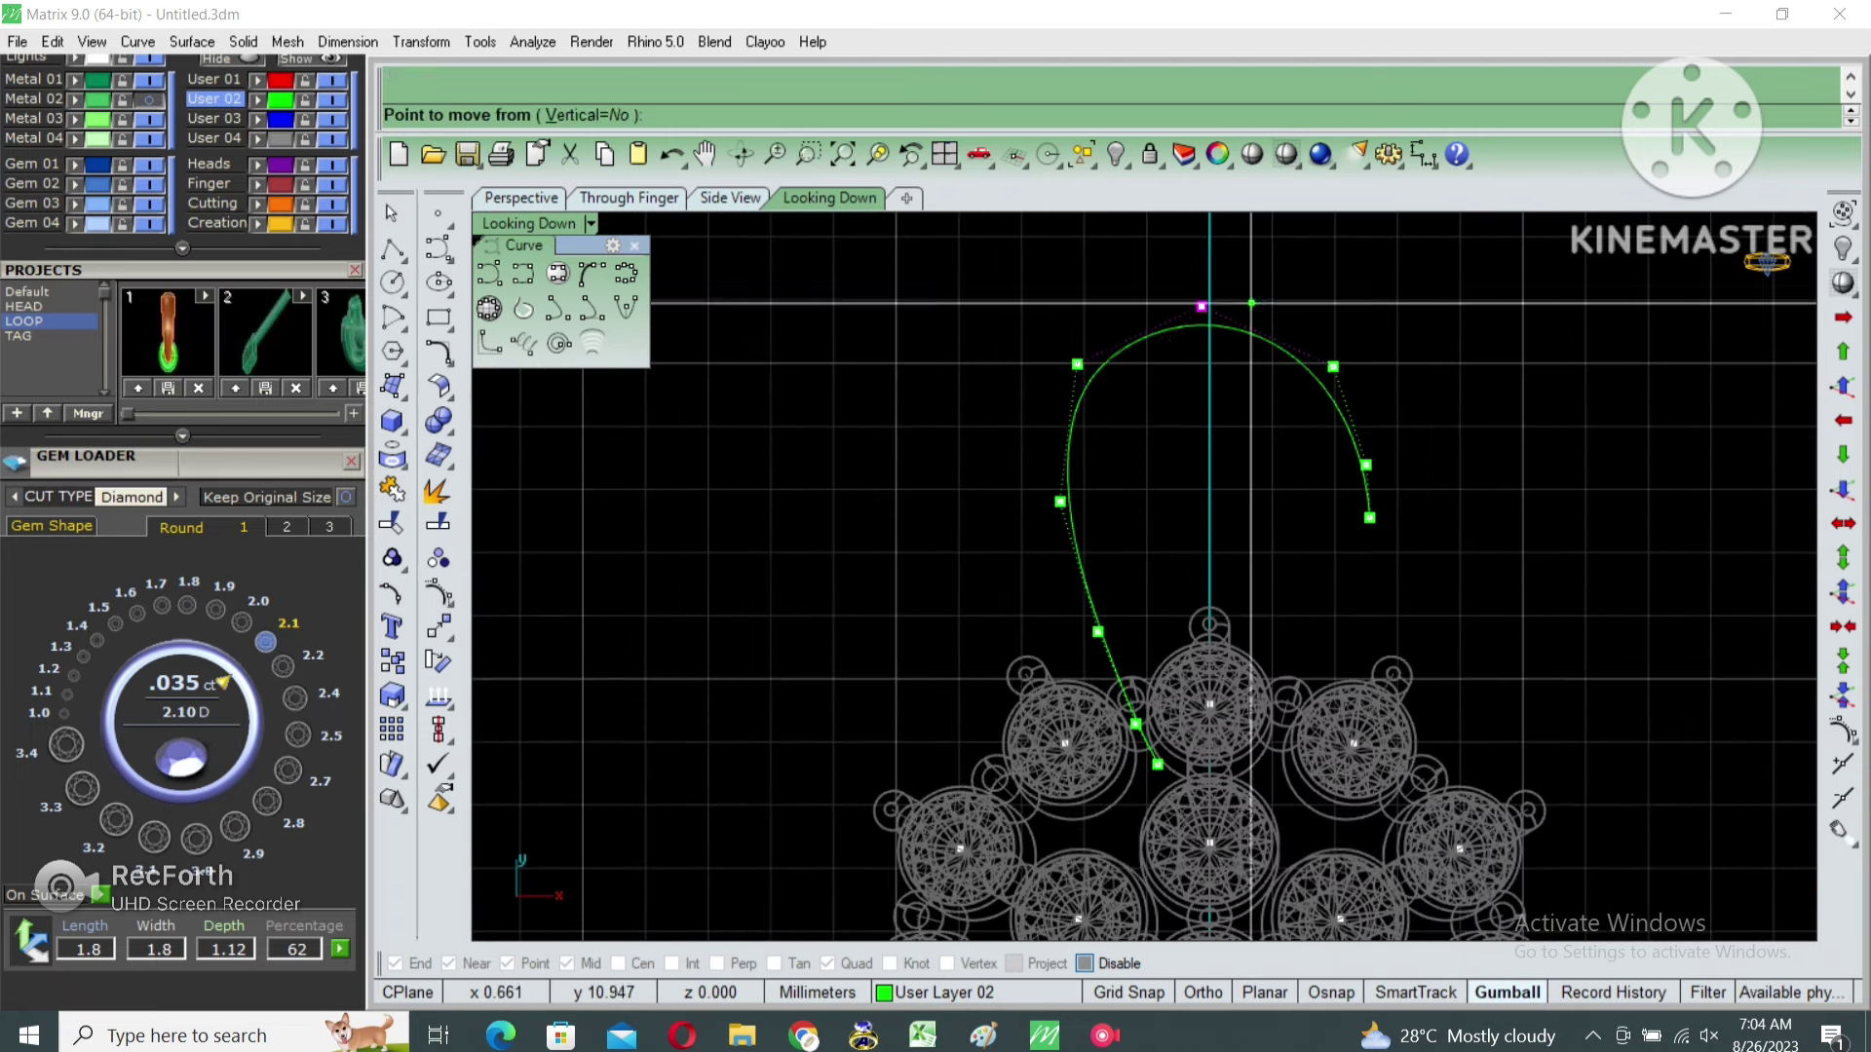
{"action": "left_click_drag", "start_coordinate": [1201, 307], "coordinate": [1208, 322]}
{"action": "key", "text": "F11"}
{"action": "scroll", "coordinate": [1232, 432], "scroll_direction": "down", "scroll_amount": 2}
{"action": "left_click", "coordinate": [1310, 439]}
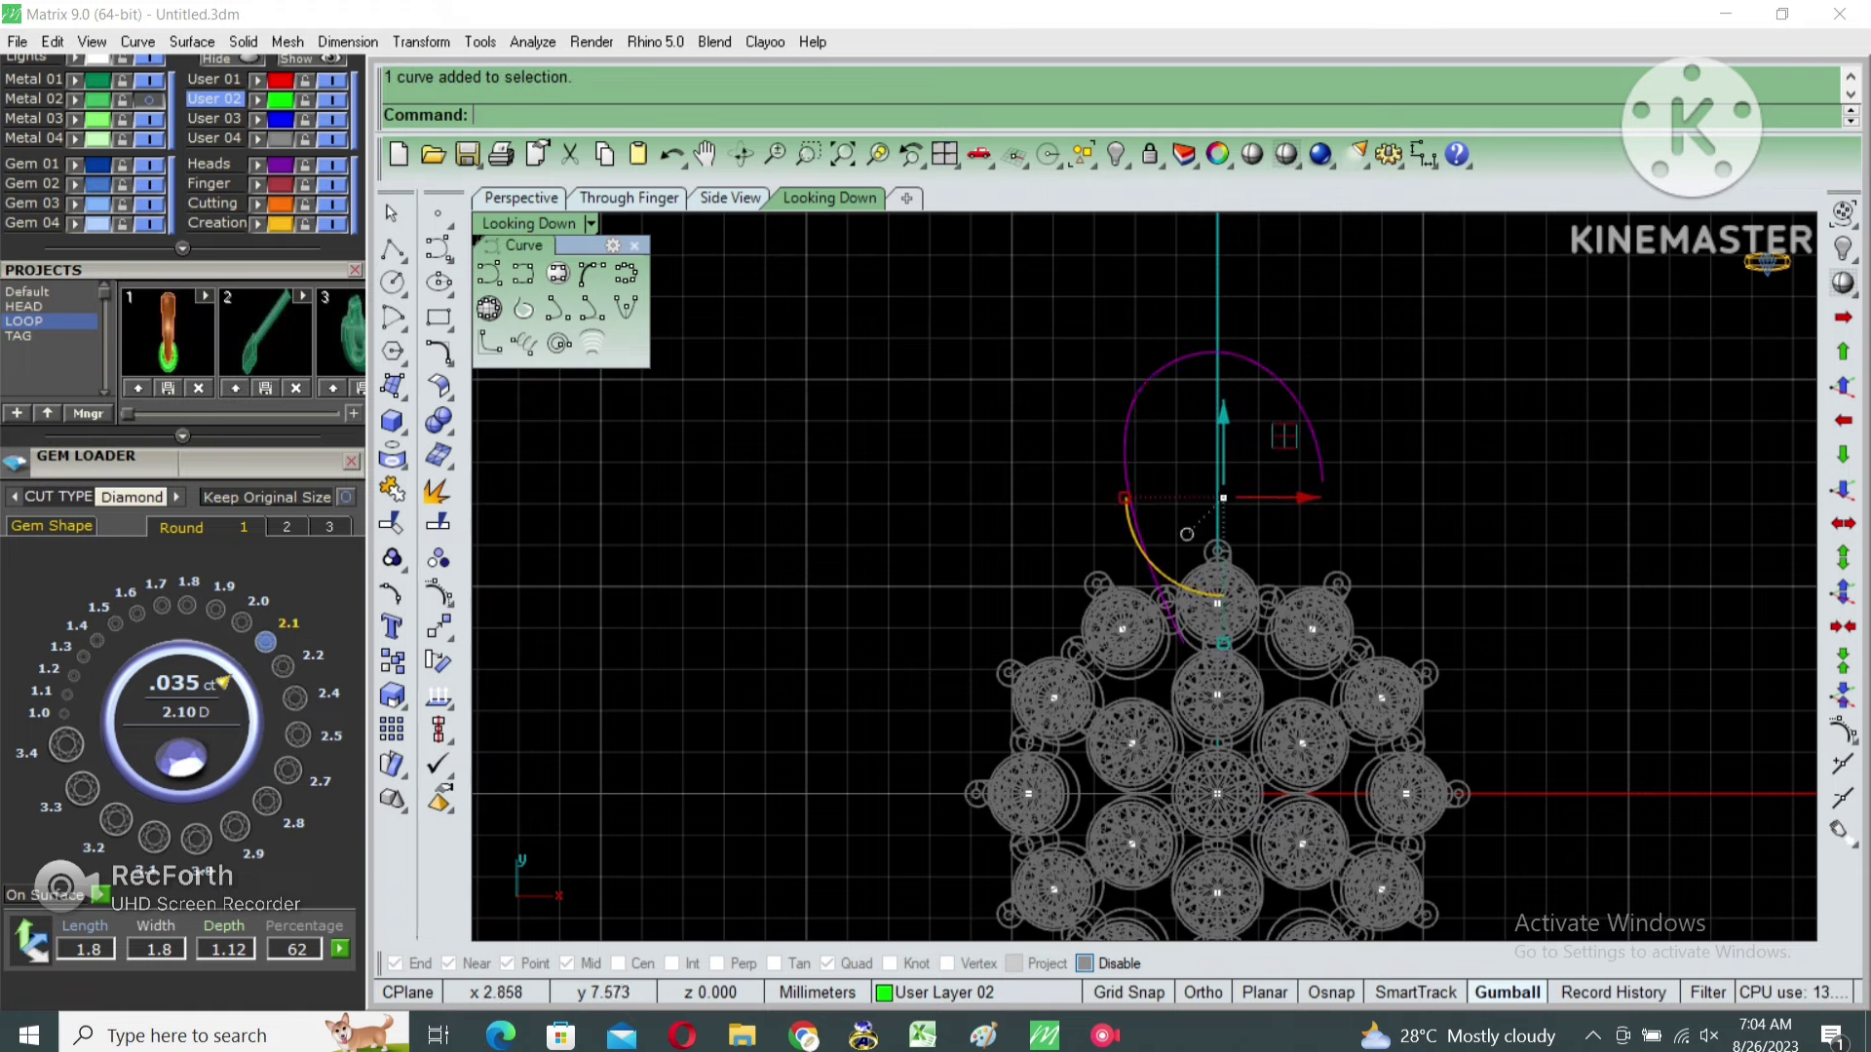
{"action": "right_click_drag", "start_coordinate": [1298, 484], "coordinate": [1257, 429]}
{"action": "type", "text": ".8"}
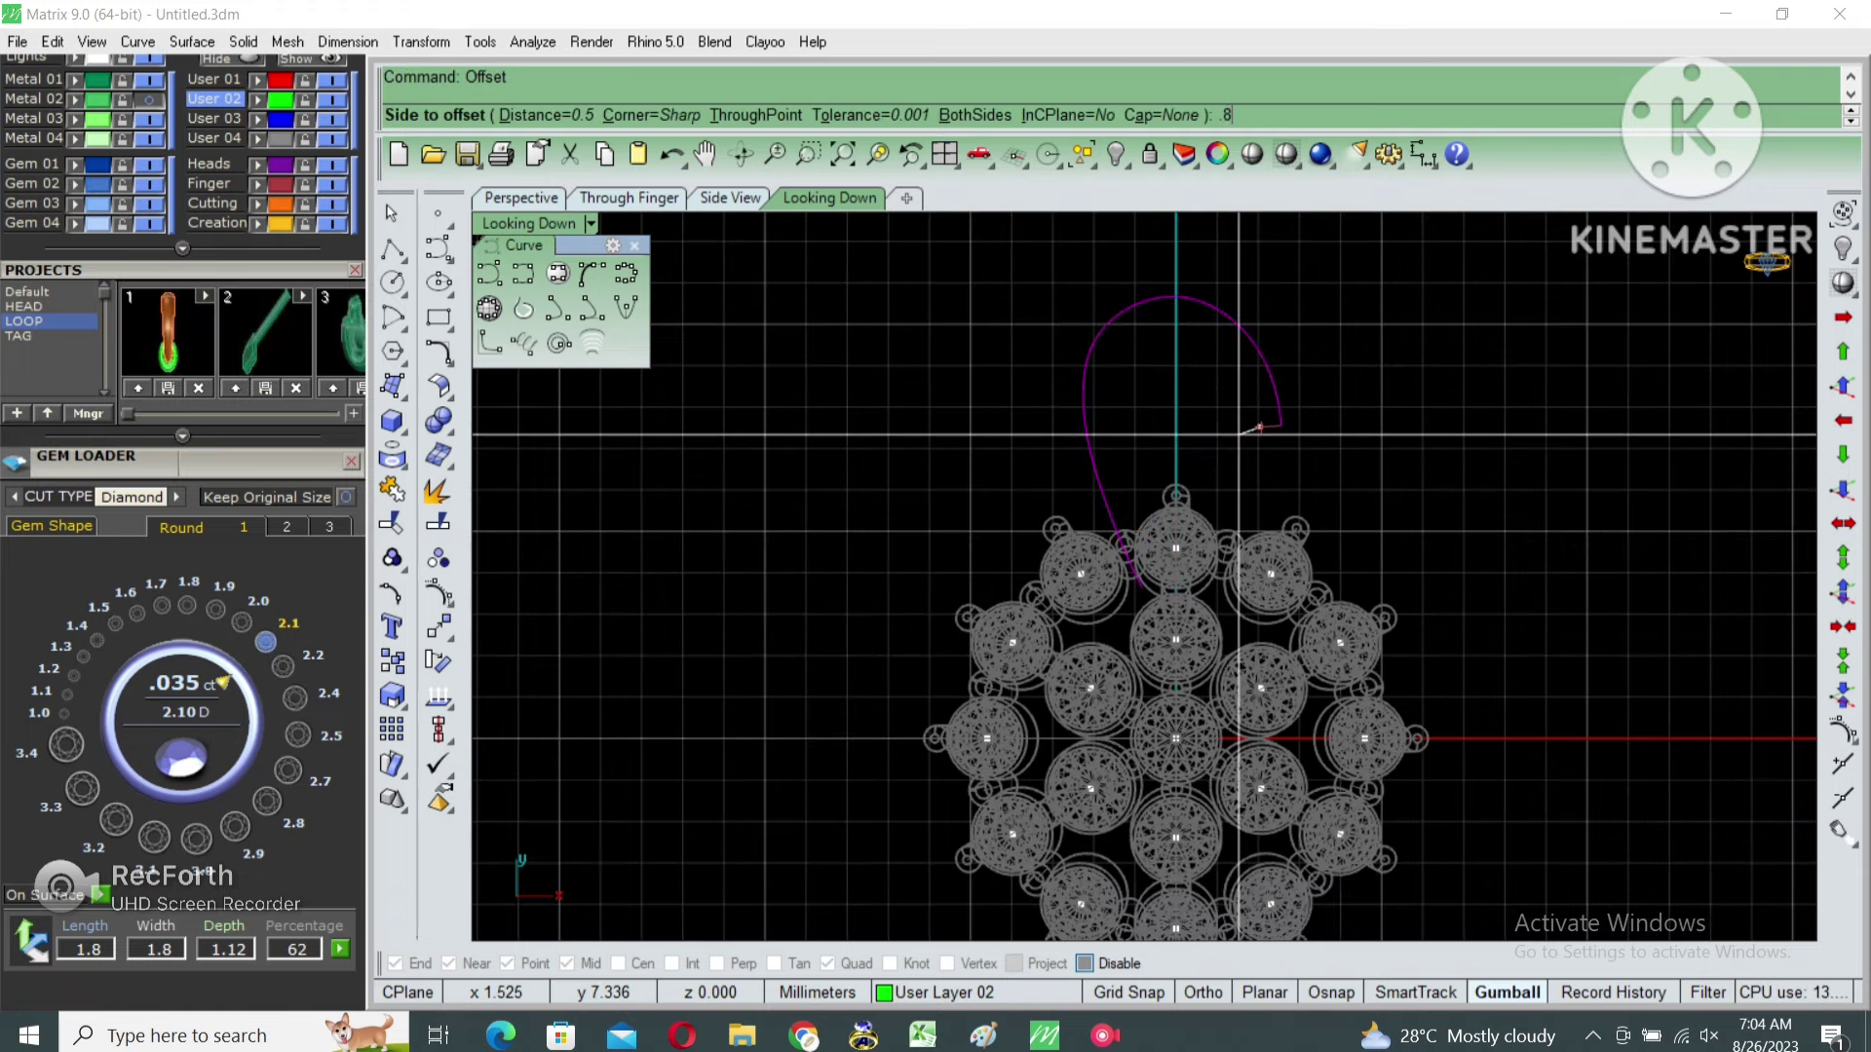
Offset the petal curve 0.8 mm to its inner side.
{"action": "key", "text": "Return"}
{"action": "left_click", "coordinate": [1259, 427]}
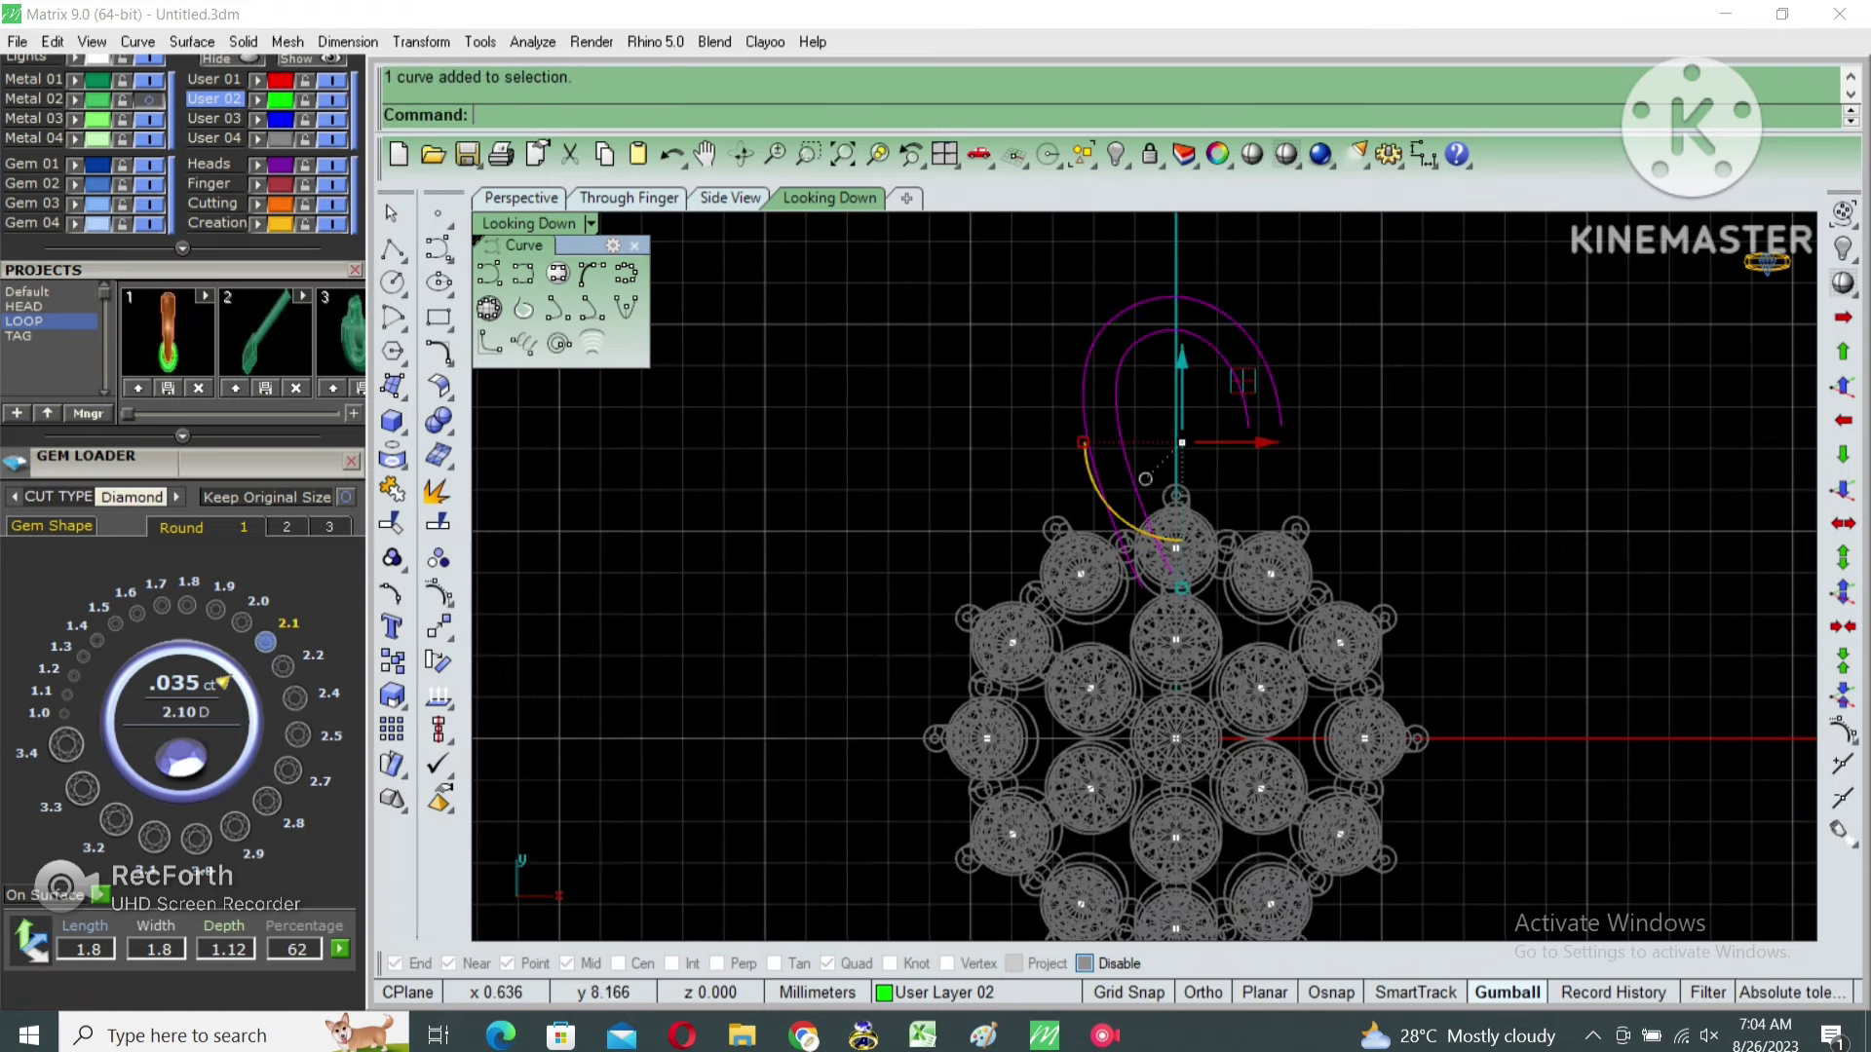
{"action": "scroll", "coordinate": [1145, 478], "scroll_direction": "down", "scroll_amount": 3}
{"action": "key", "text": "ctrl+m"}
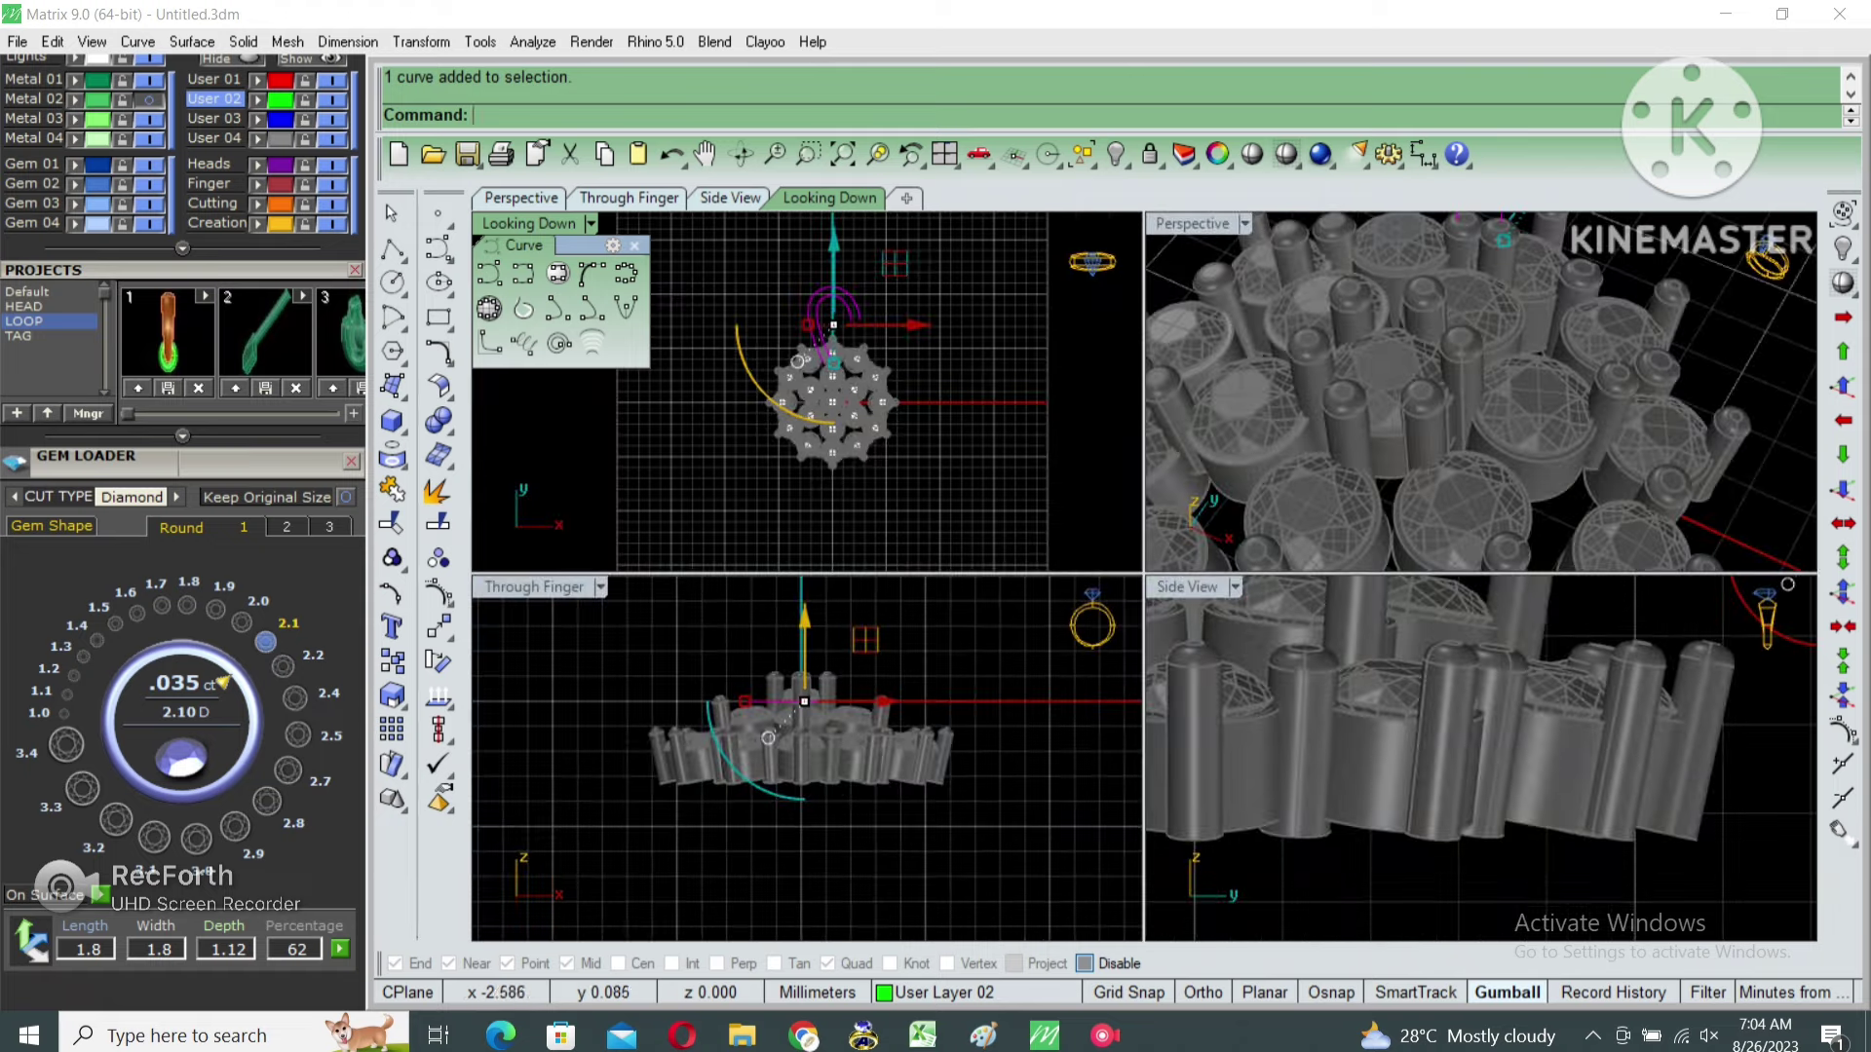
{"action": "left_click", "coordinate": [521, 197]}
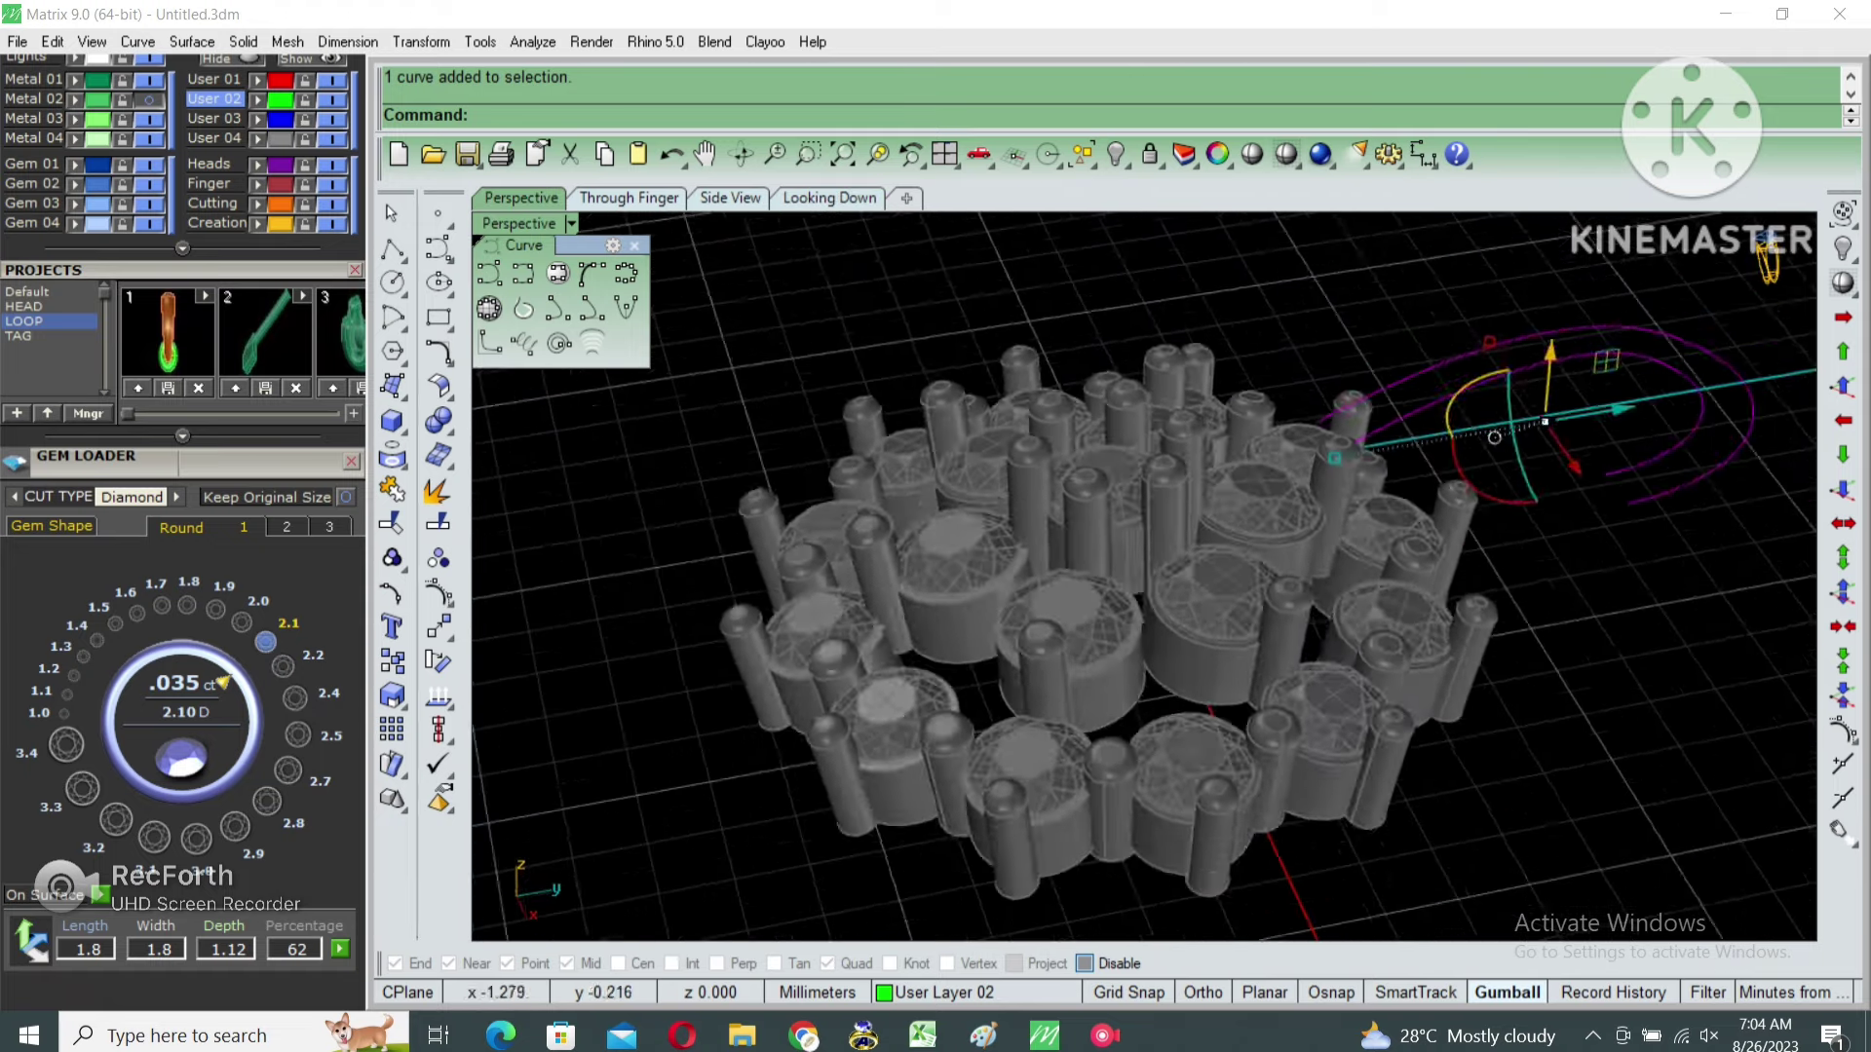
{"action": "right_click_drag", "start_coordinate": [1120, 546], "coordinate": [1159, 531]}
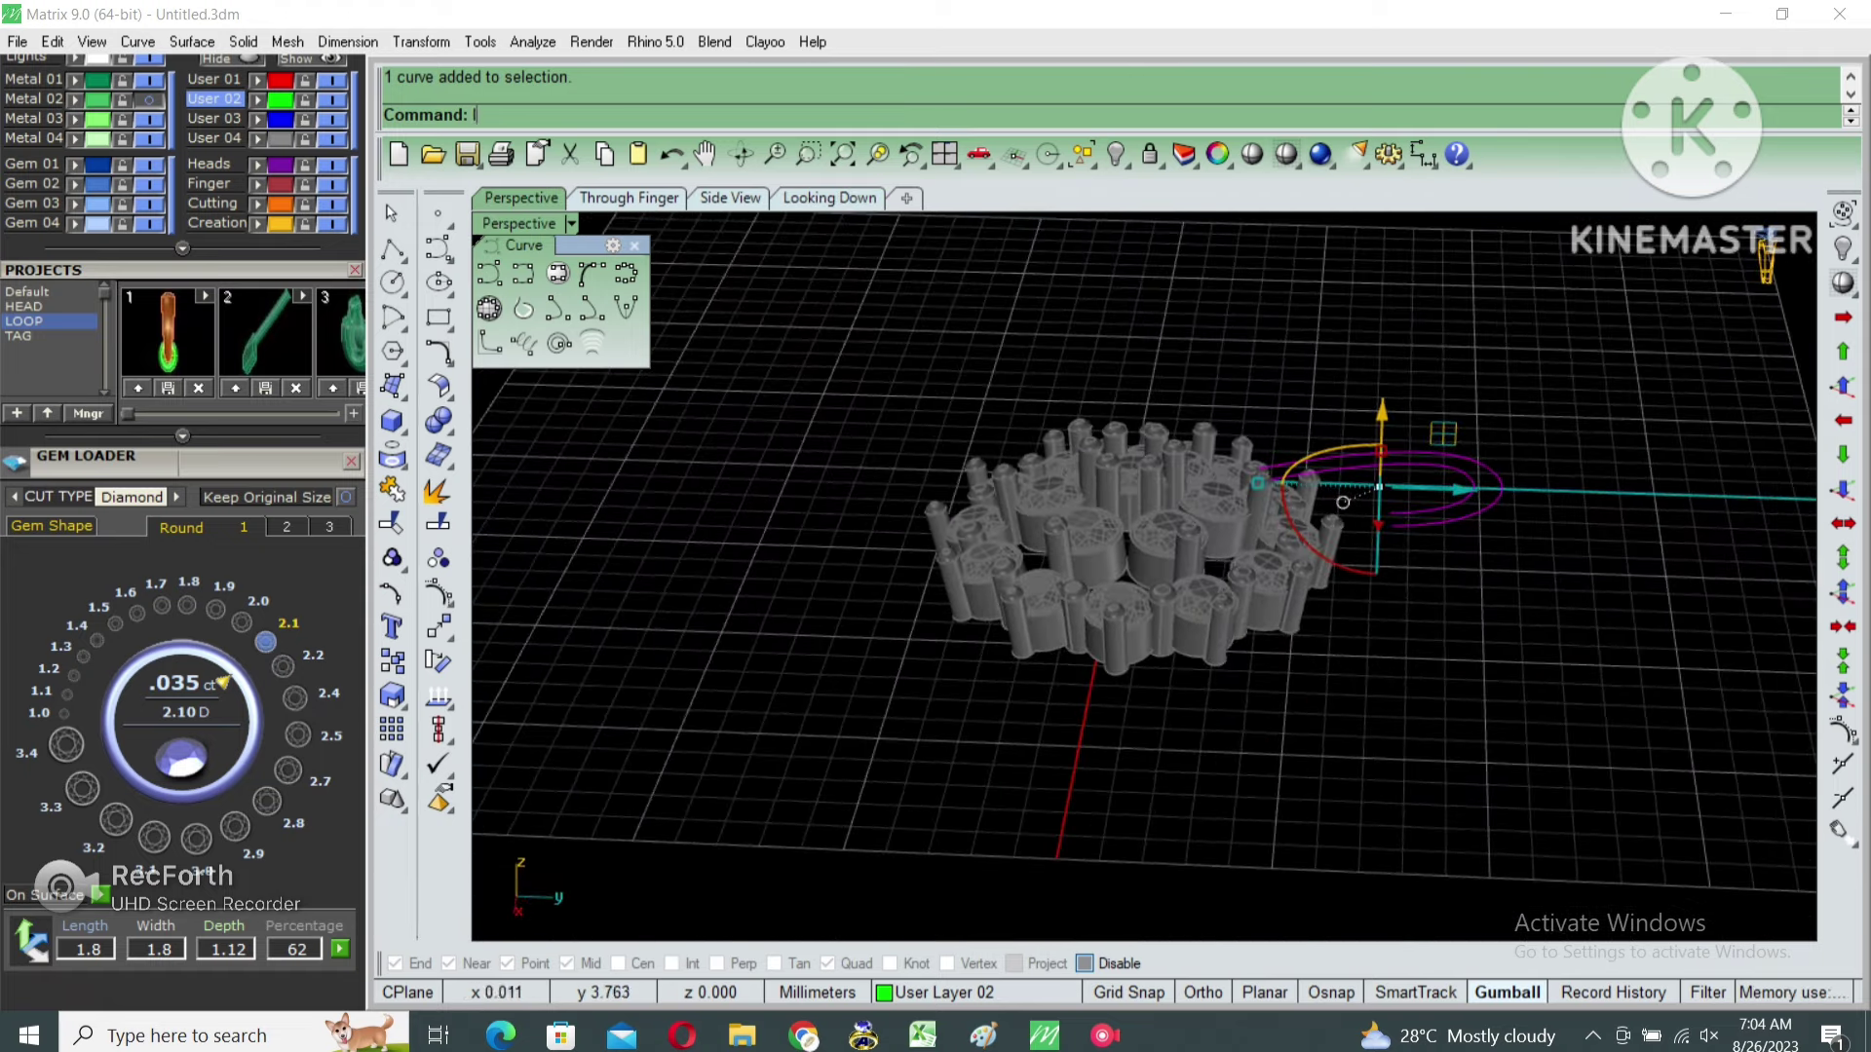
Lift all objects upward and hide them, then select the two remaining petal curves.
{"action": "key", "text": "ctrl+a"}
{"action": "left_click_drag", "start_coordinate": [1133, 438], "coordinate": [1164, 368]}
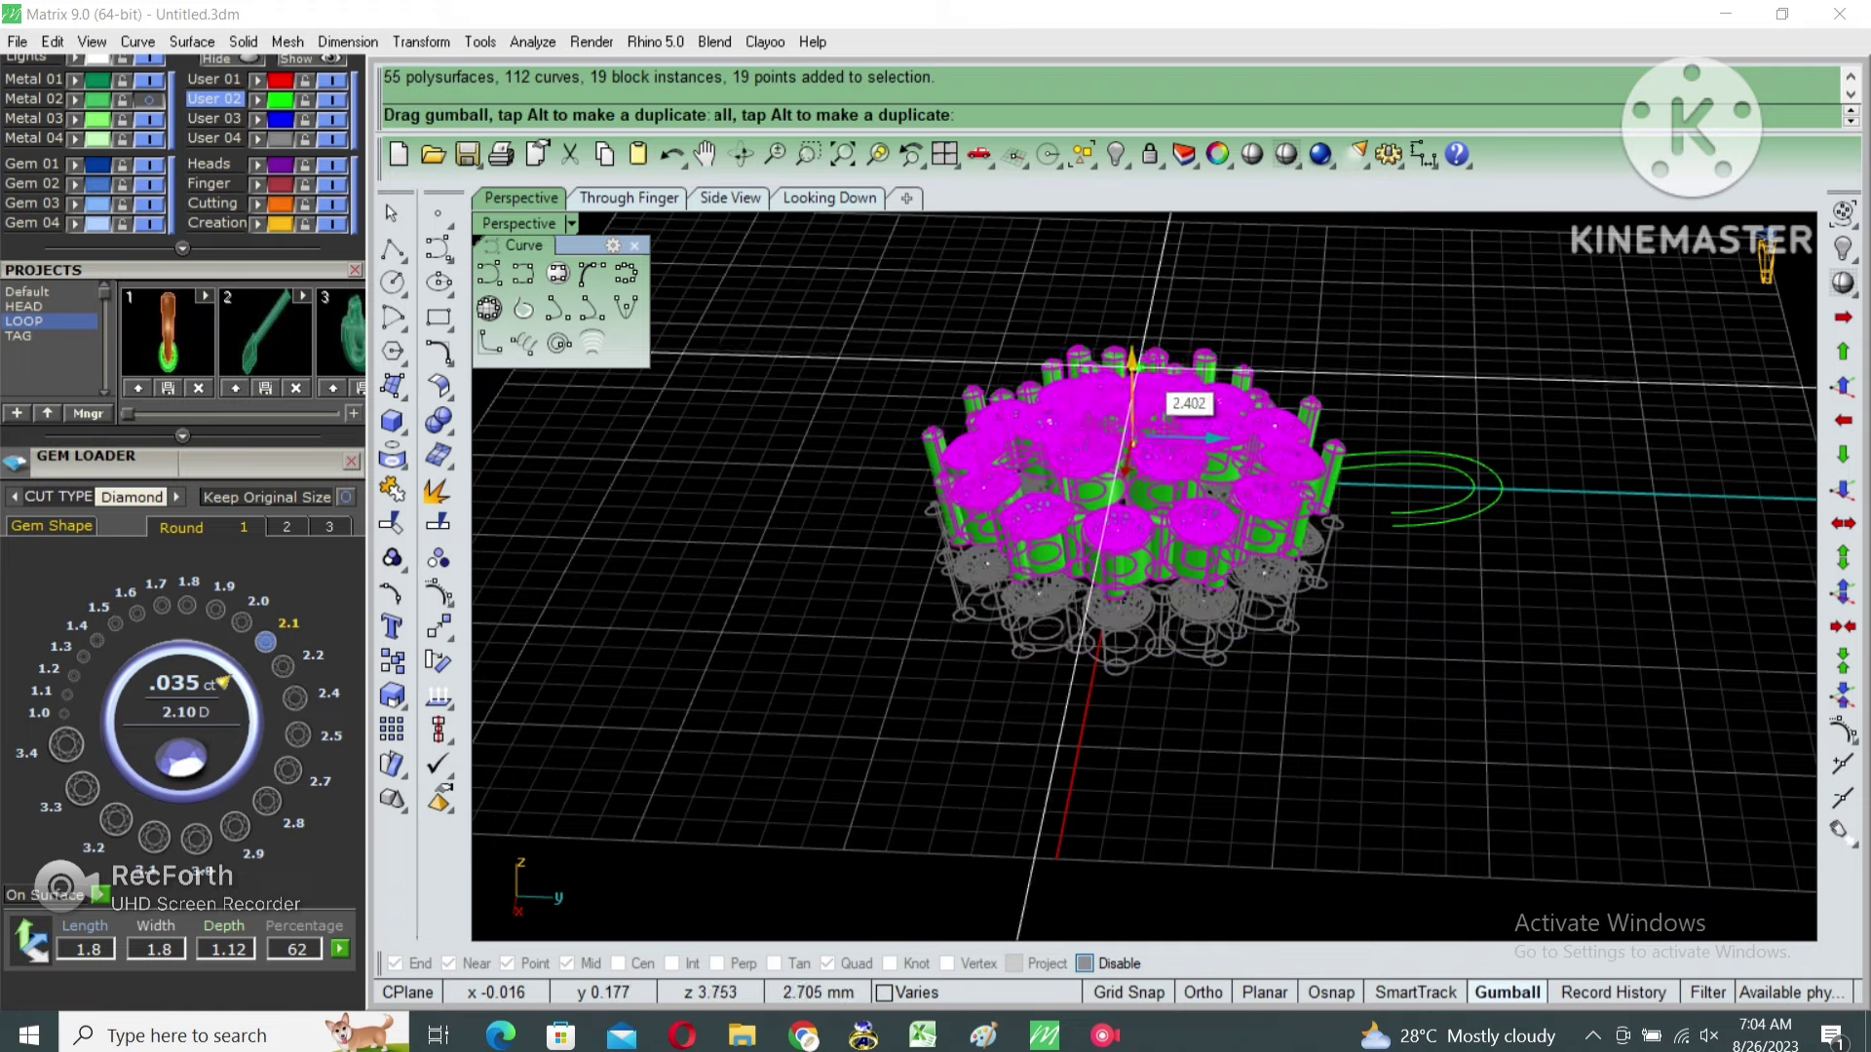
{"action": "right_click_drag", "start_coordinate": [1164, 368], "coordinate": [1164, 292]}
{"action": "right_click_drag", "start_coordinate": [1766, 262], "coordinate": [1767, 258]}
{"action": "type", "text": "hide"}
{"action": "key", "text": "Return"}
{"action": "key", "text": "ctrl+a"}
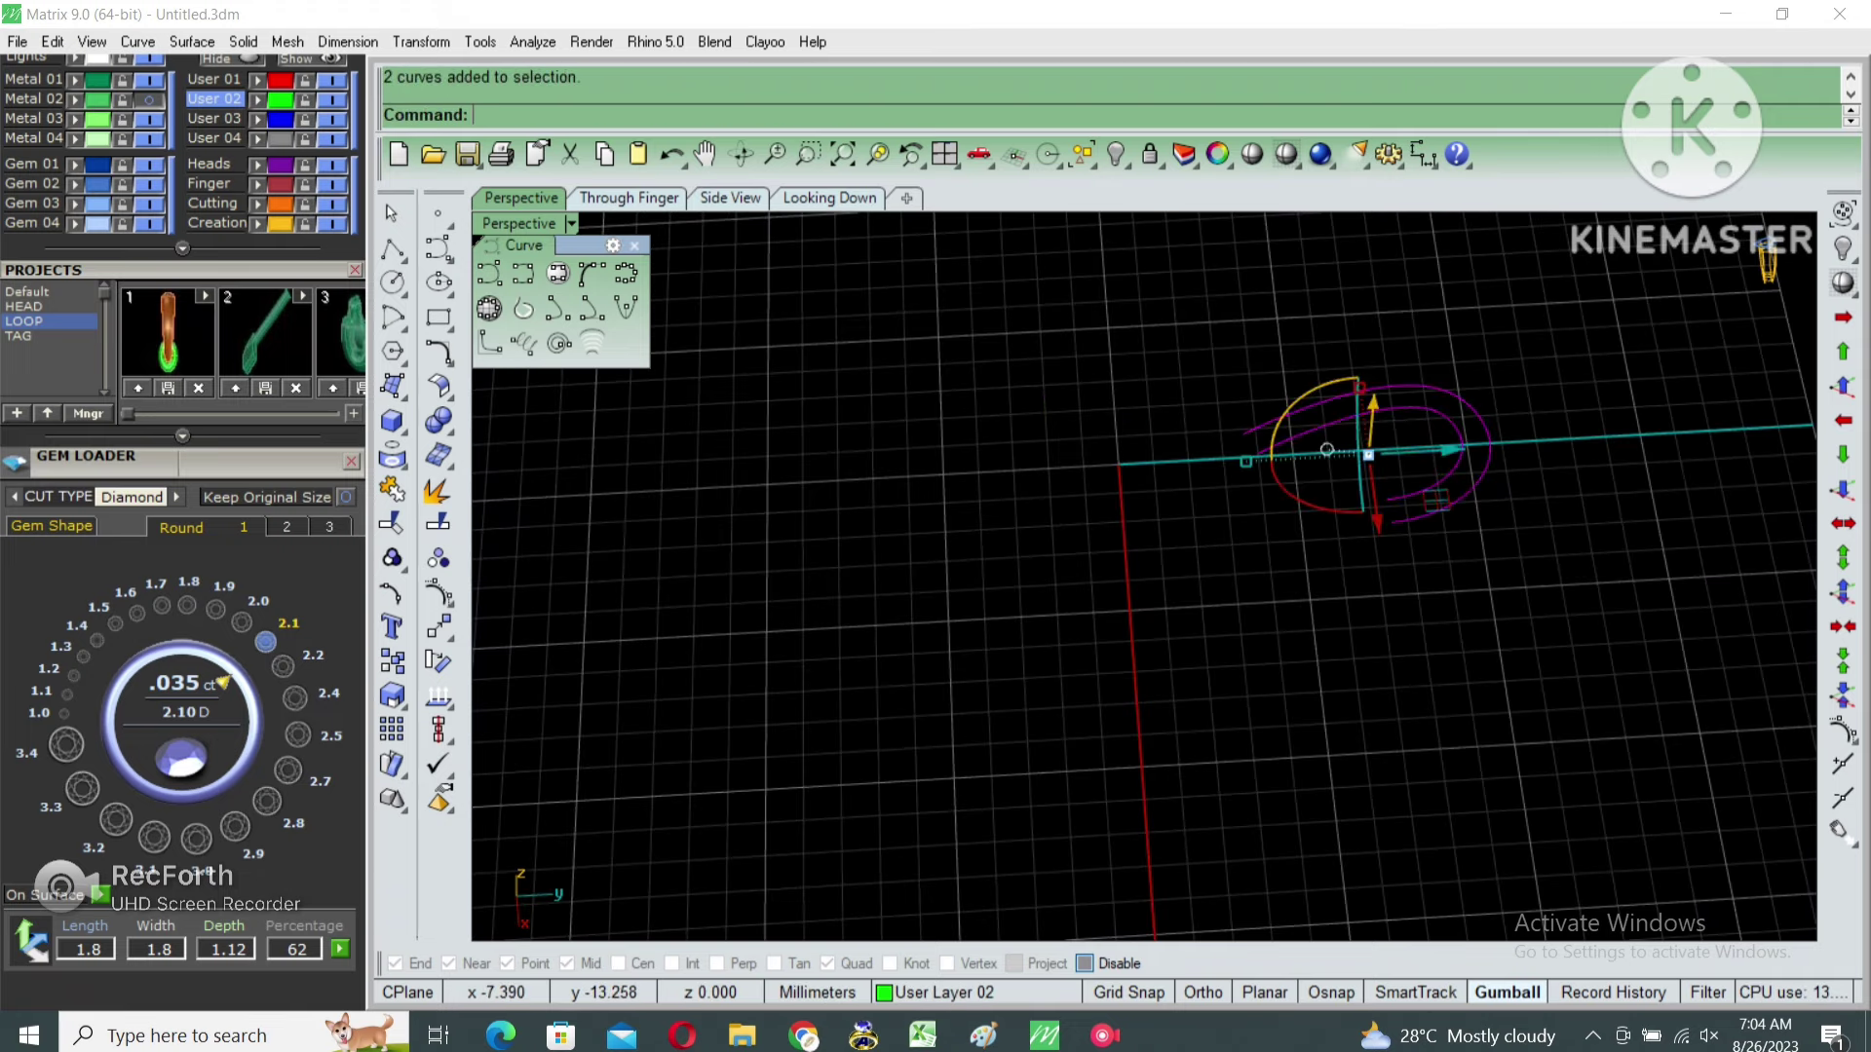
{"action": "key", "text": "ctrl+Tab"}
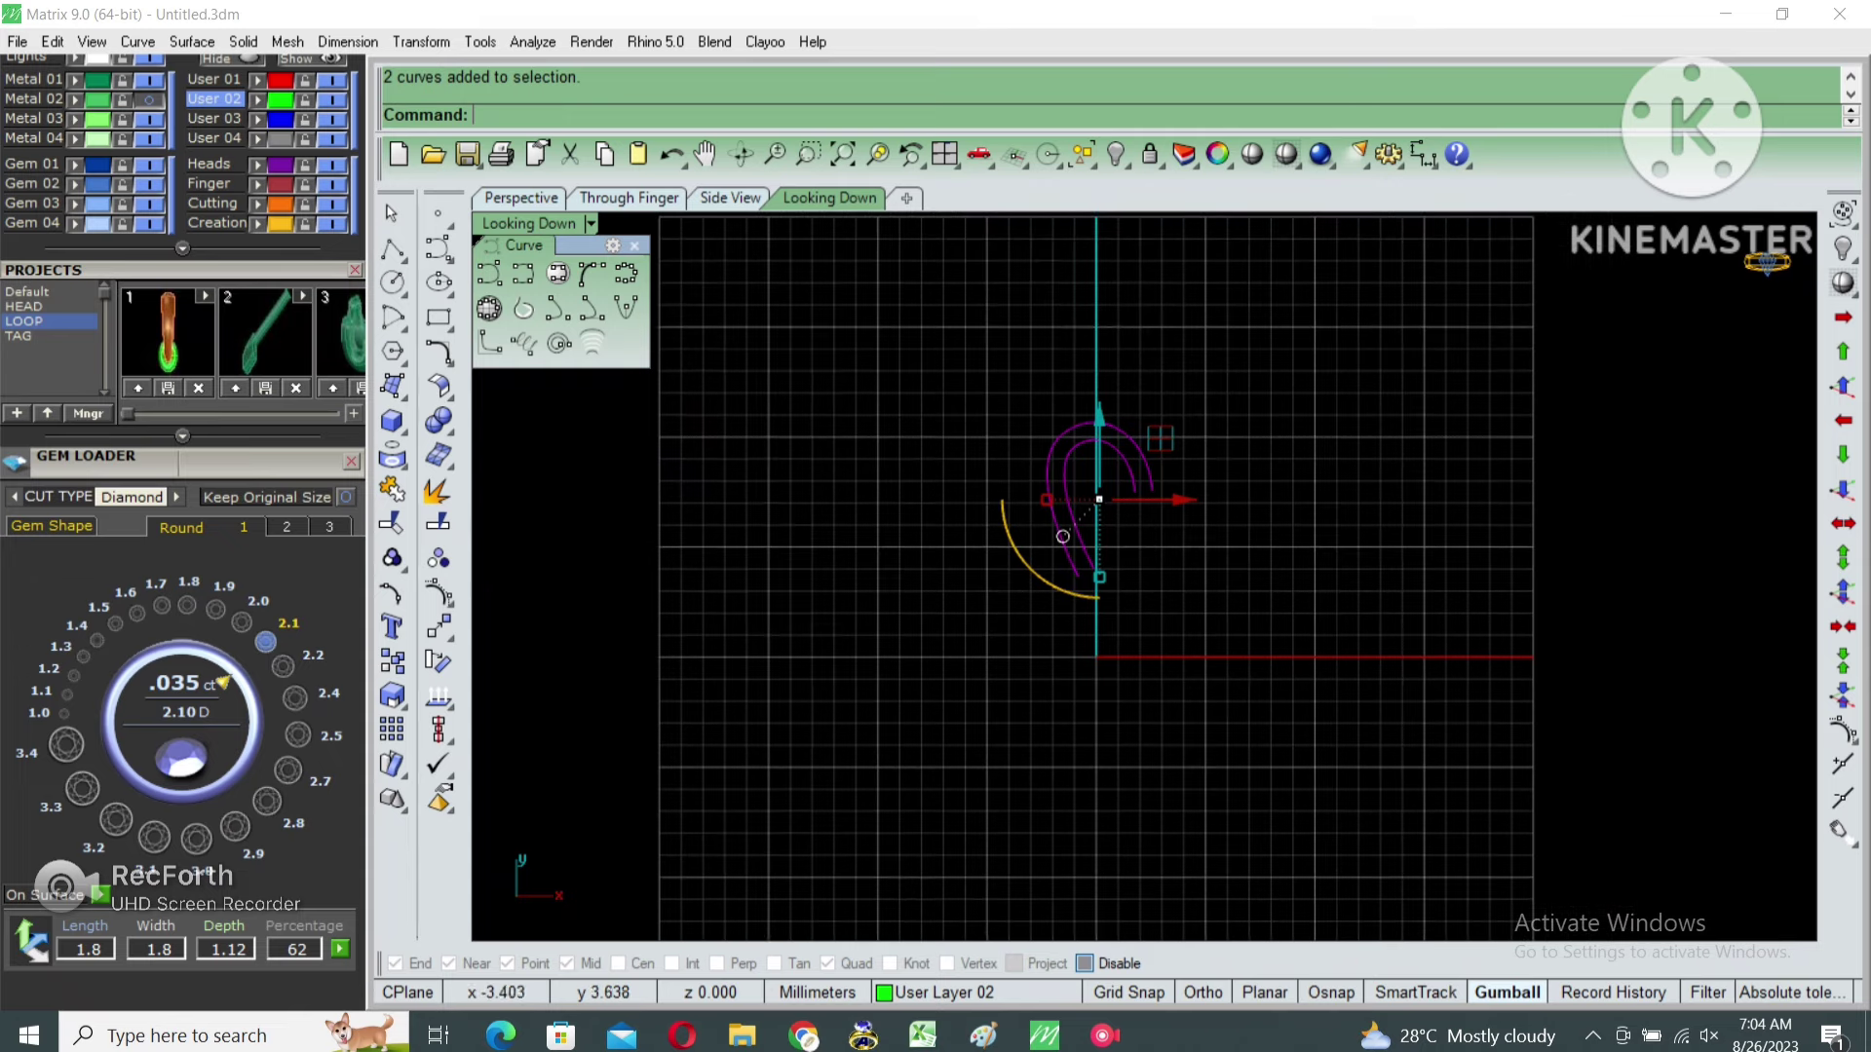
Rebuild both petal curves with 10 points at degree 3.
{"action": "type", "text": "rebuild"}
{"action": "key", "text": "Return"}
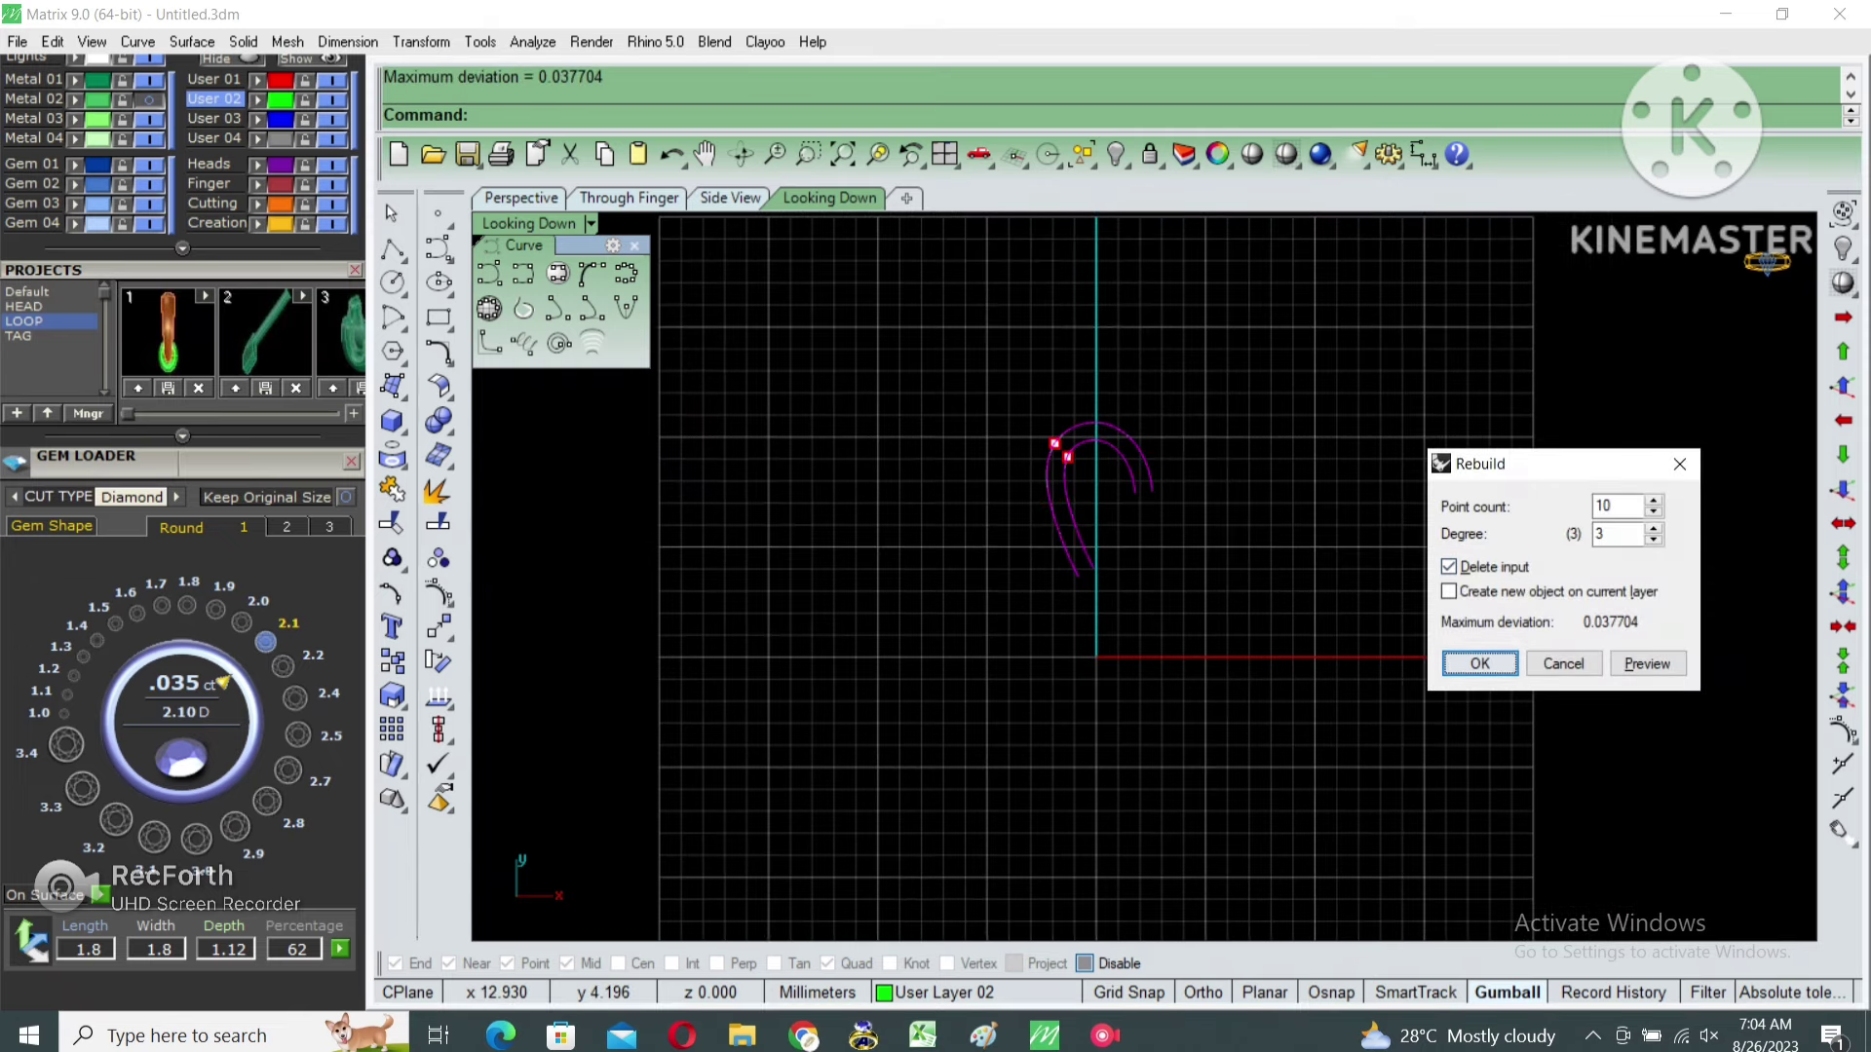
{"action": "left_click", "coordinate": [1479, 663]}
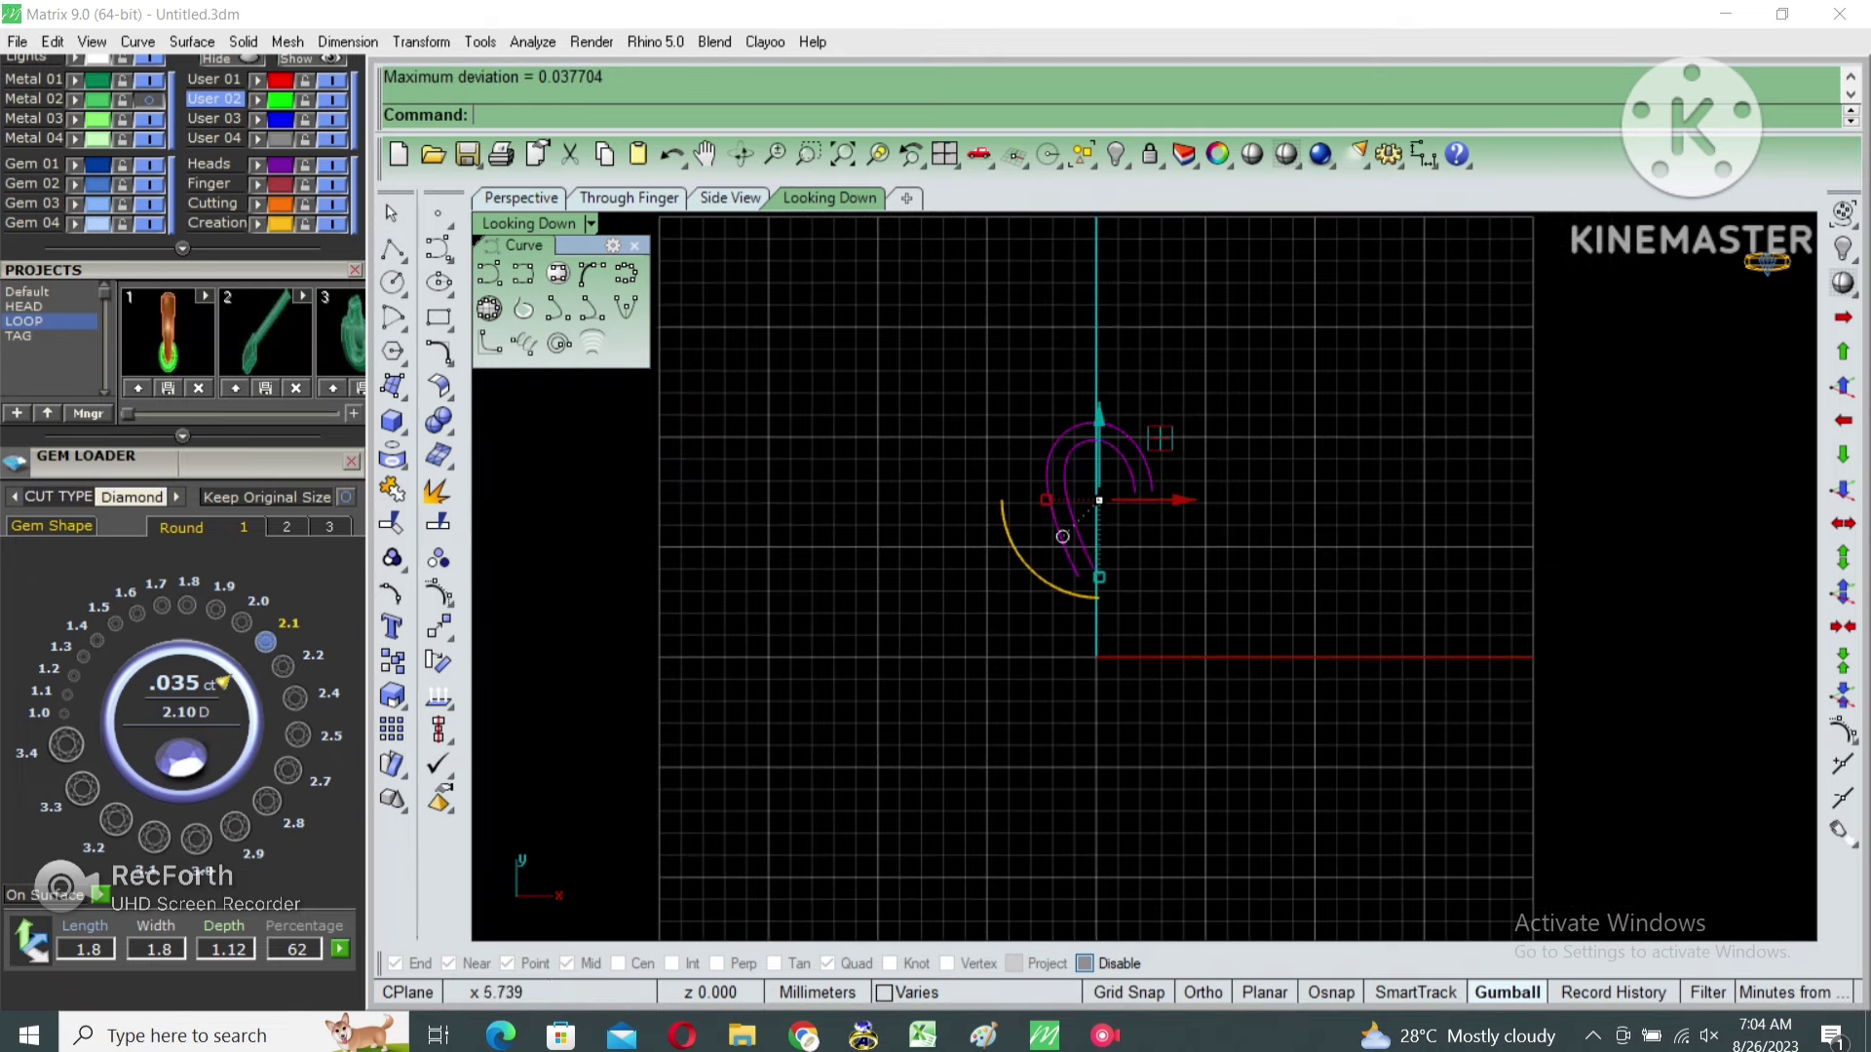
Polar-array the curves 12 times over 360° around origin 0, then undo the array.
{"action": "type", "text": "arraypolar"}
{"action": "key", "text": "Return"}
{"action": "type", "text": "0"}
{"action": "key", "text": "Return"}
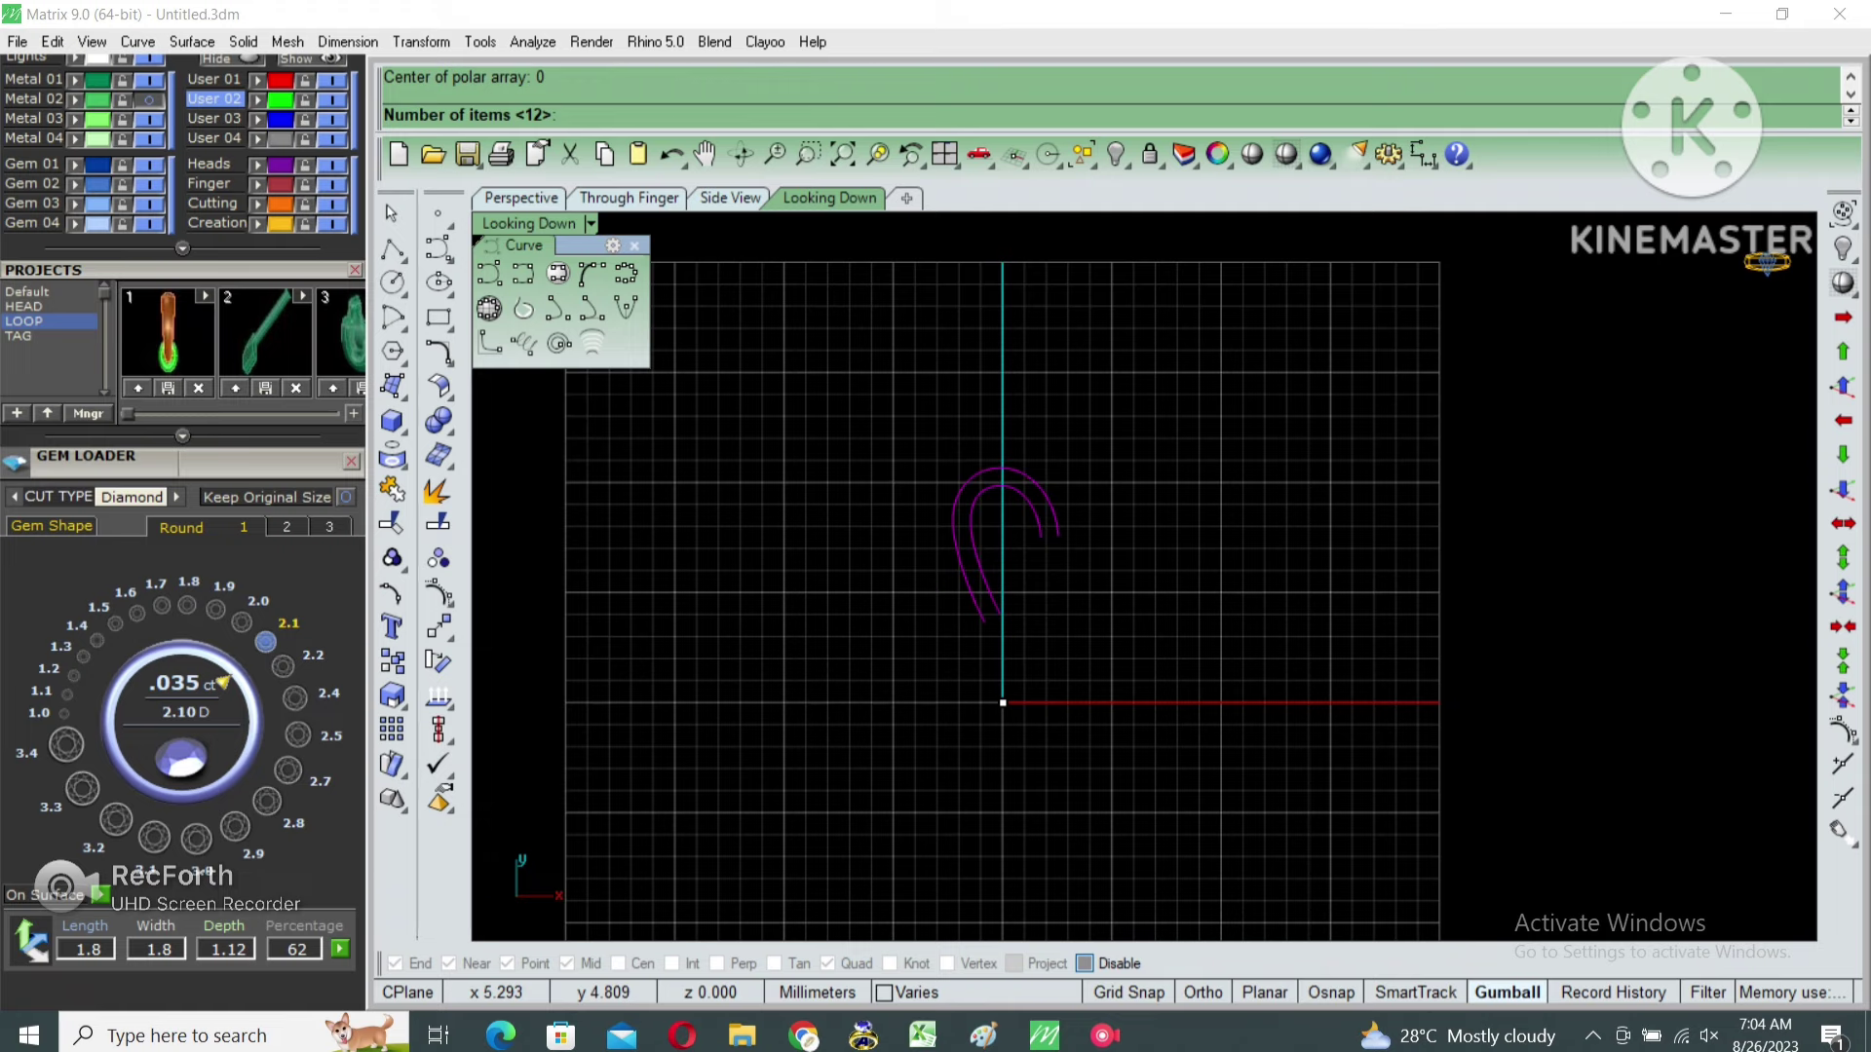
{"action": "key", "text": "Return"}
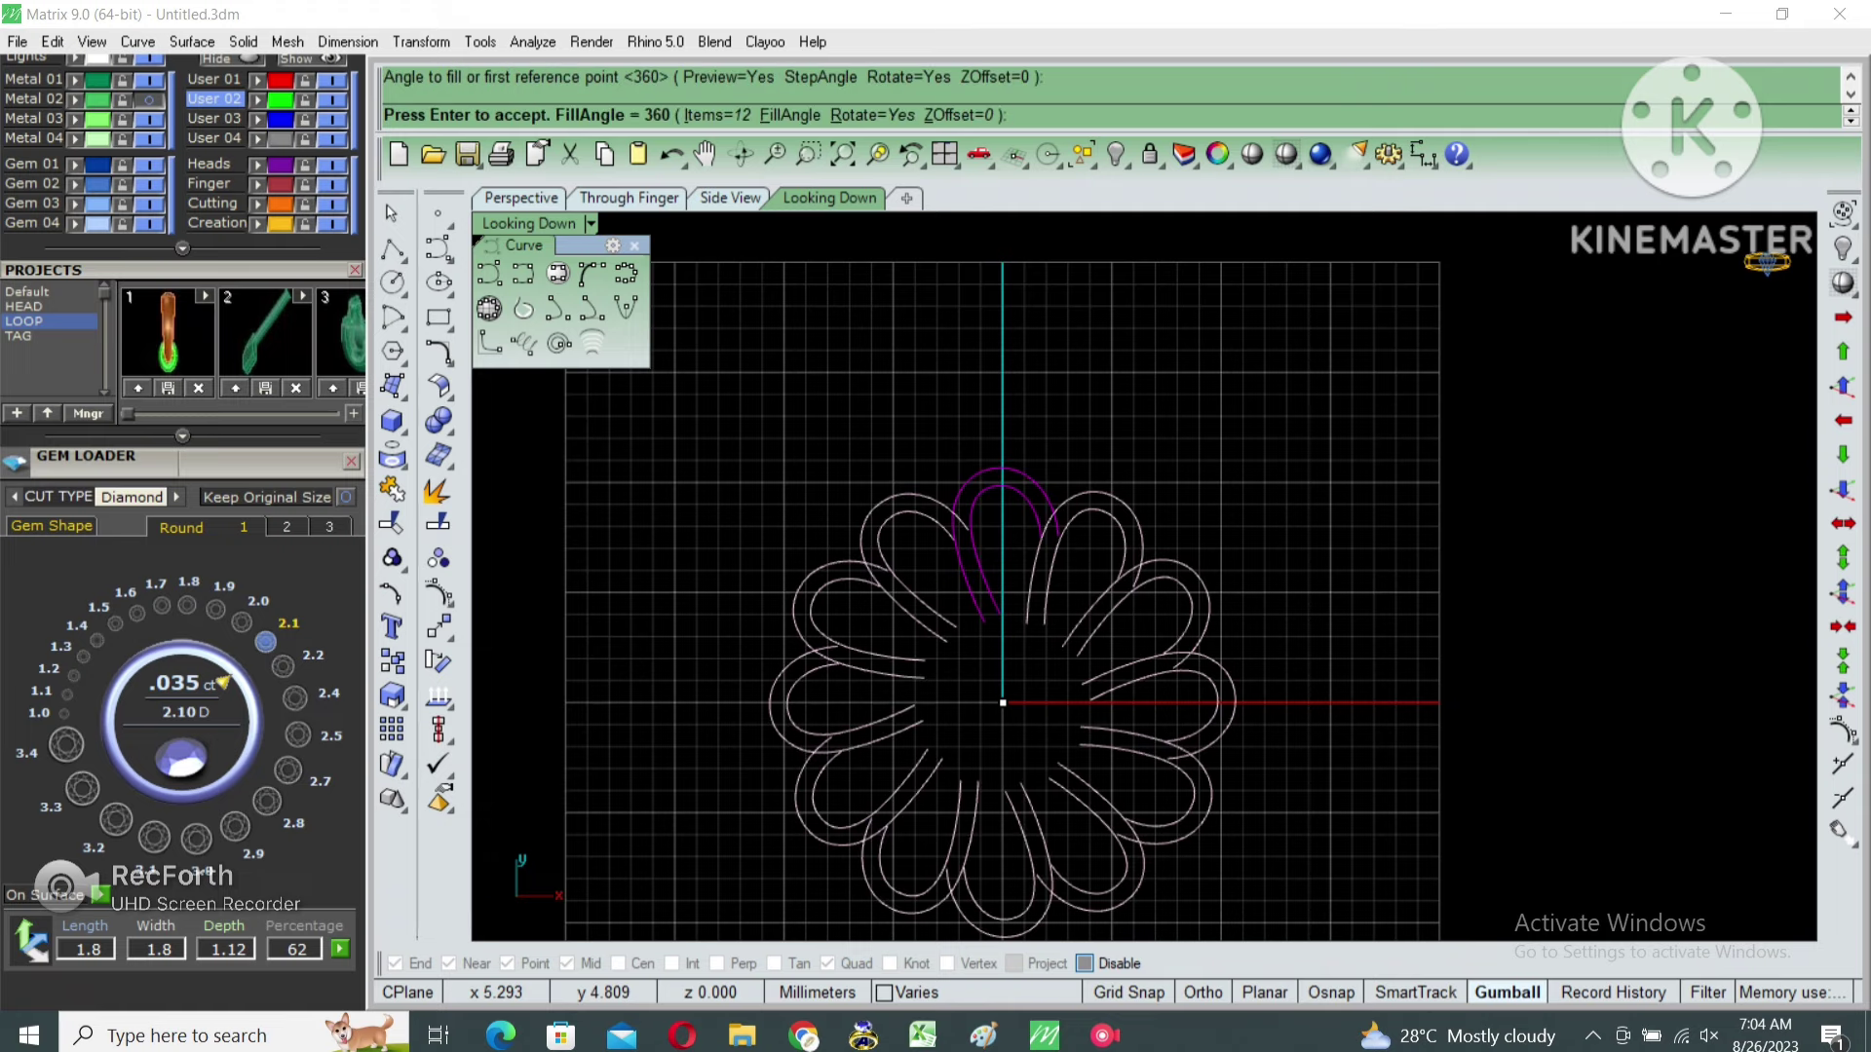
{"action": "key", "text": "Return"}
{"action": "left_click", "coordinate": [978, 506]}
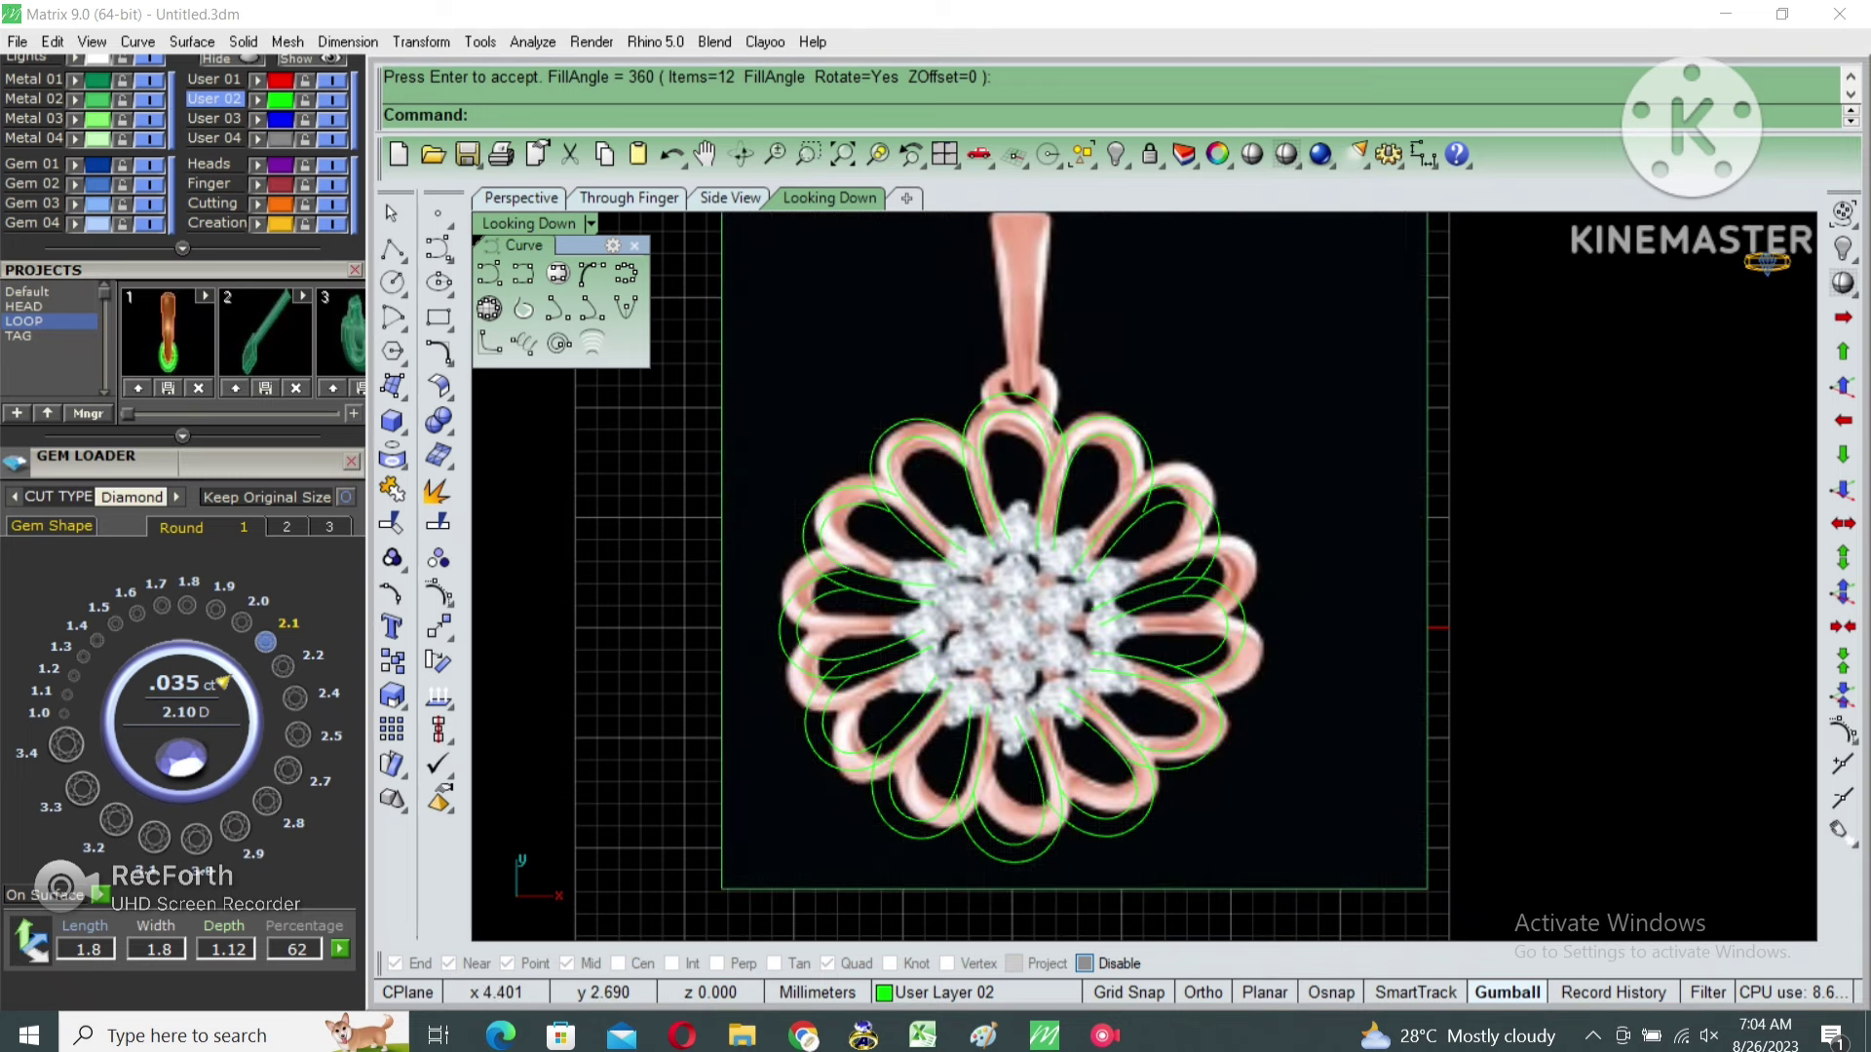
{"action": "key", "text": "ctrl+z"}
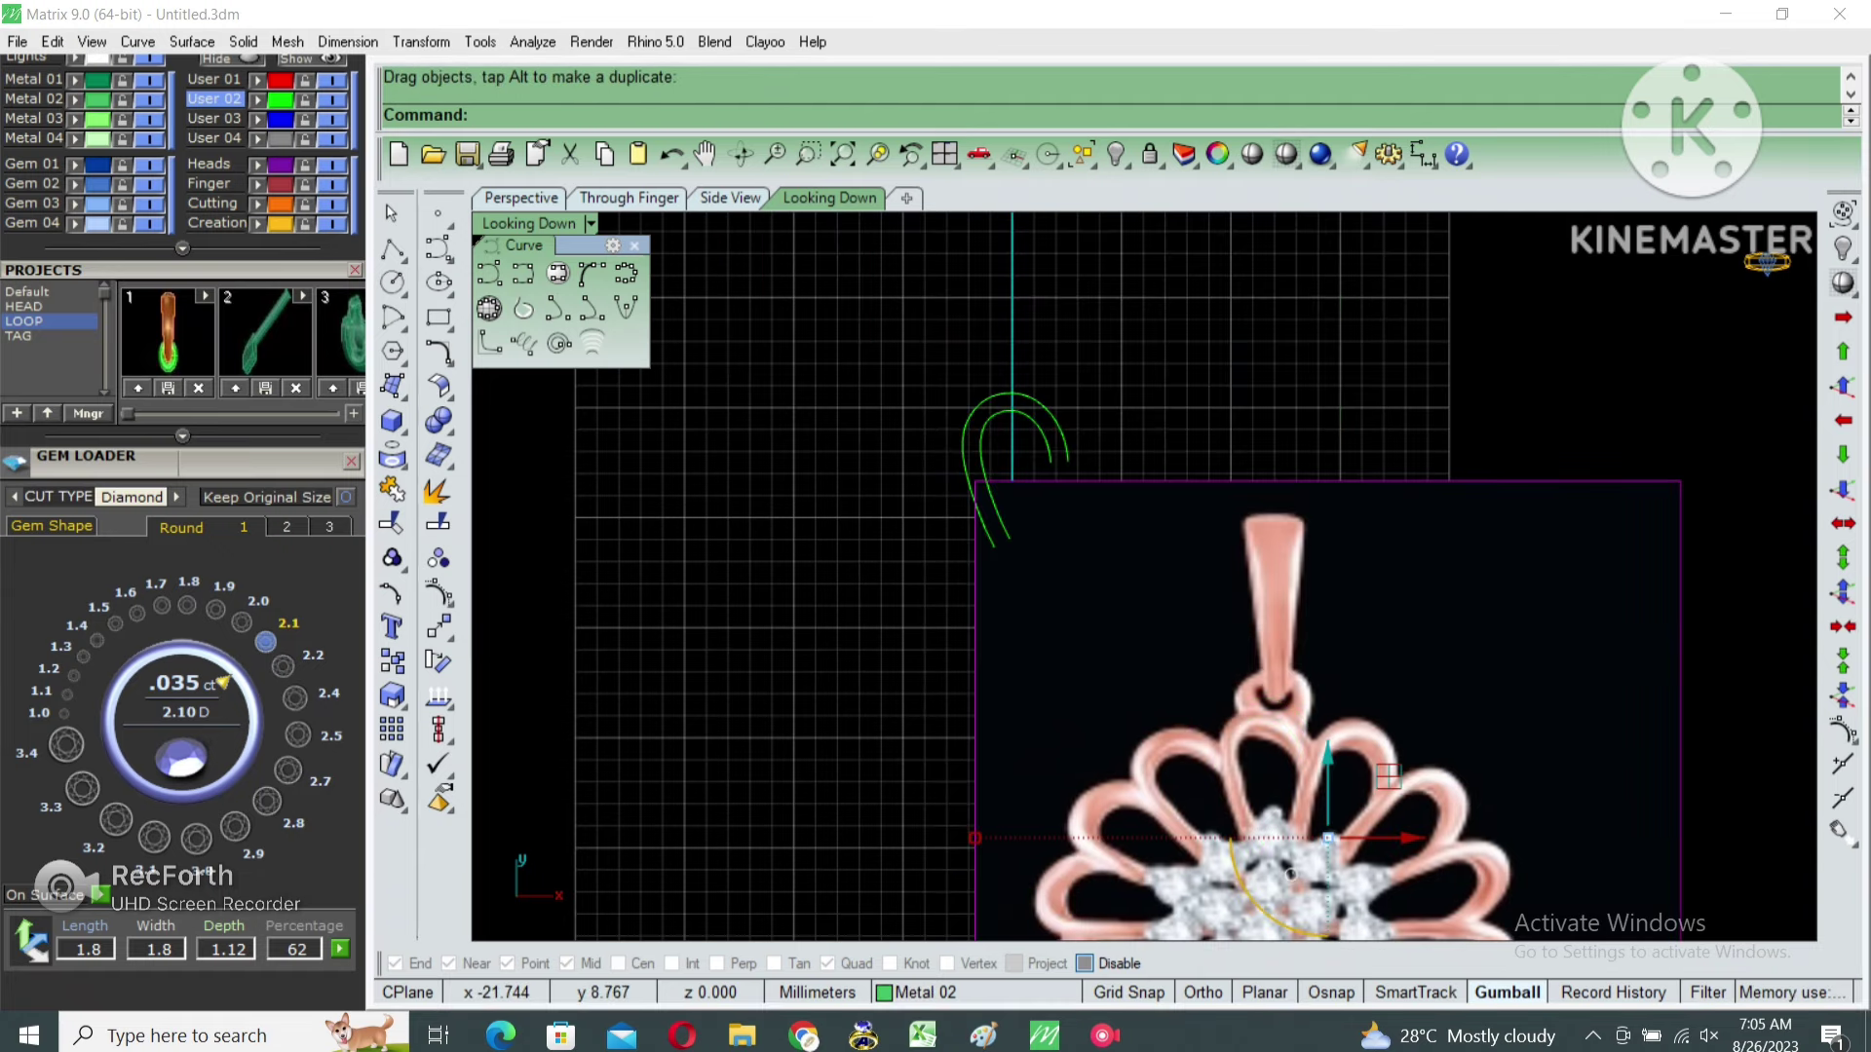
Undo the curve rebuild and window-select both petal arch curves.
{"action": "key", "text": "ctrl+z"}
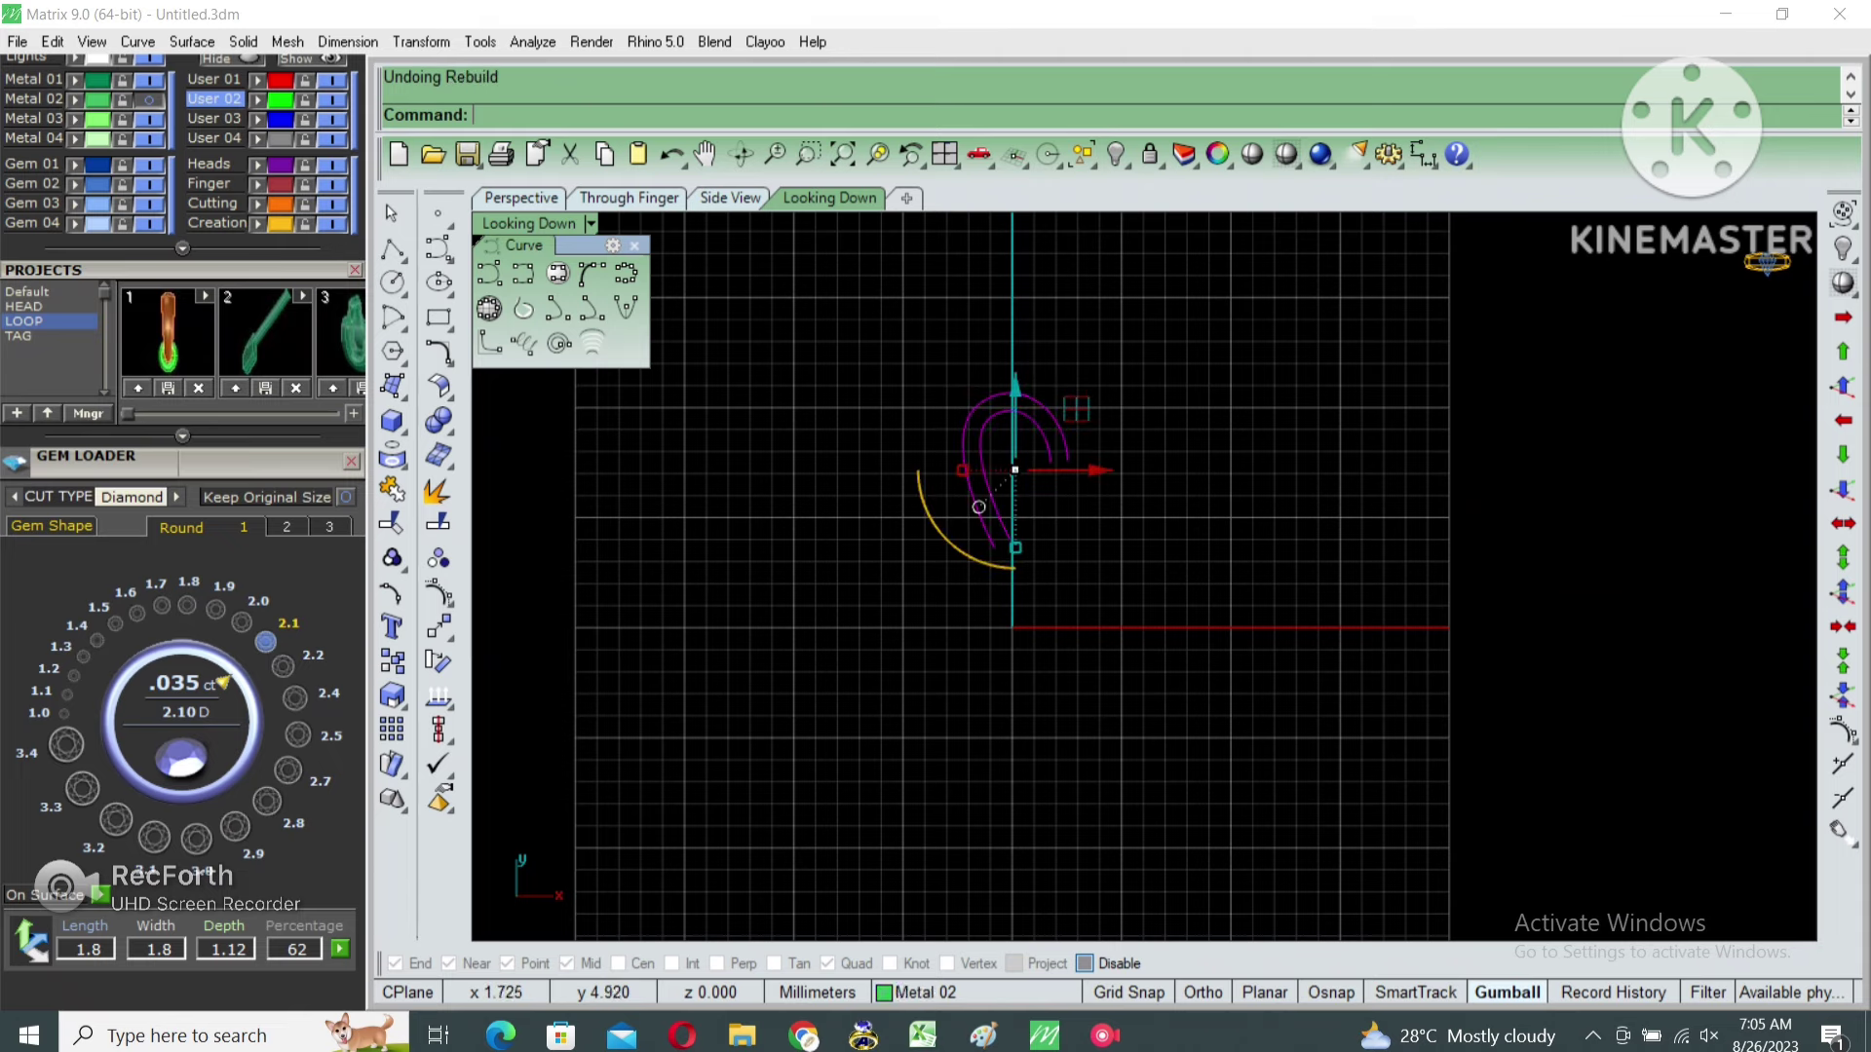
{"action": "key", "text": "Escape"}
{"action": "left_click_drag", "start_coordinate": [935, 370], "coordinate": [1081, 565]}
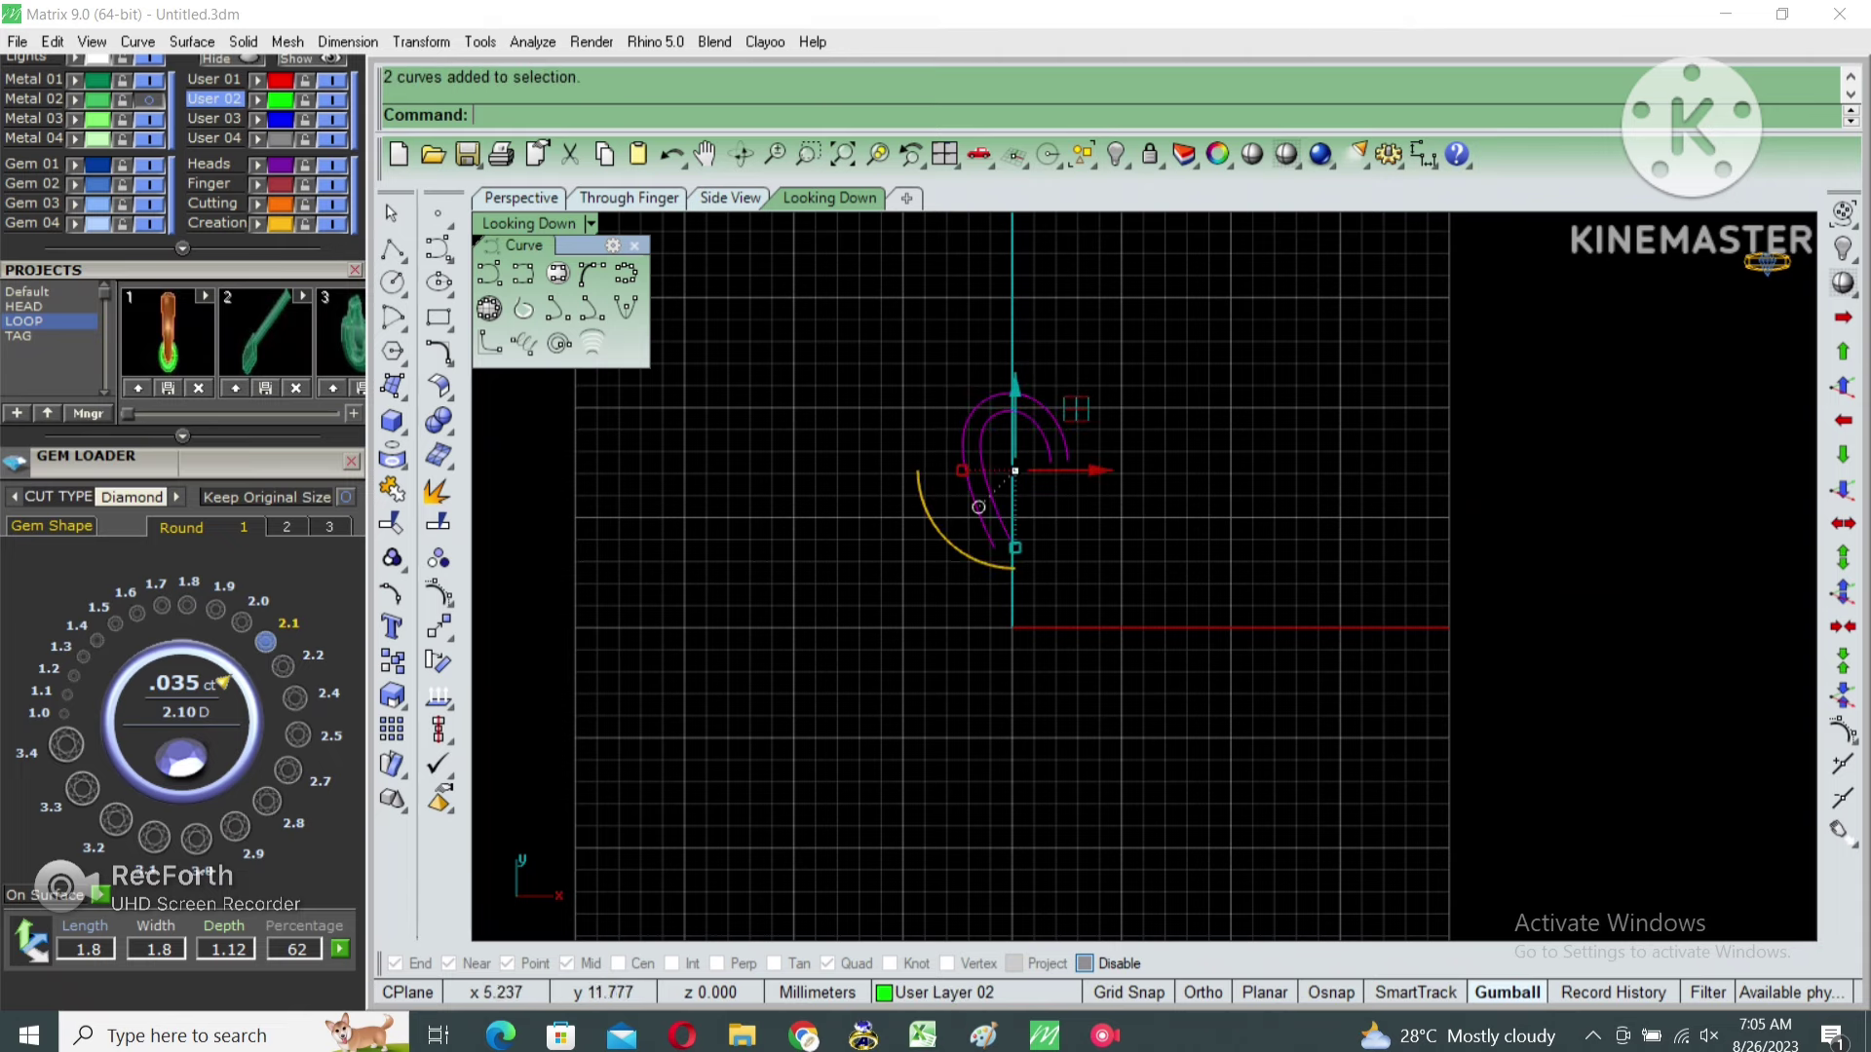
{"action": "right_click_drag", "start_coordinate": [978, 507], "coordinate": [900, 563]}
Polar-array the arch pair 14 times in a full circle around origin 0.
{"action": "key", "text": "Return"}
{"action": "type", "text": "0"}
{"action": "key", "text": "Return"}
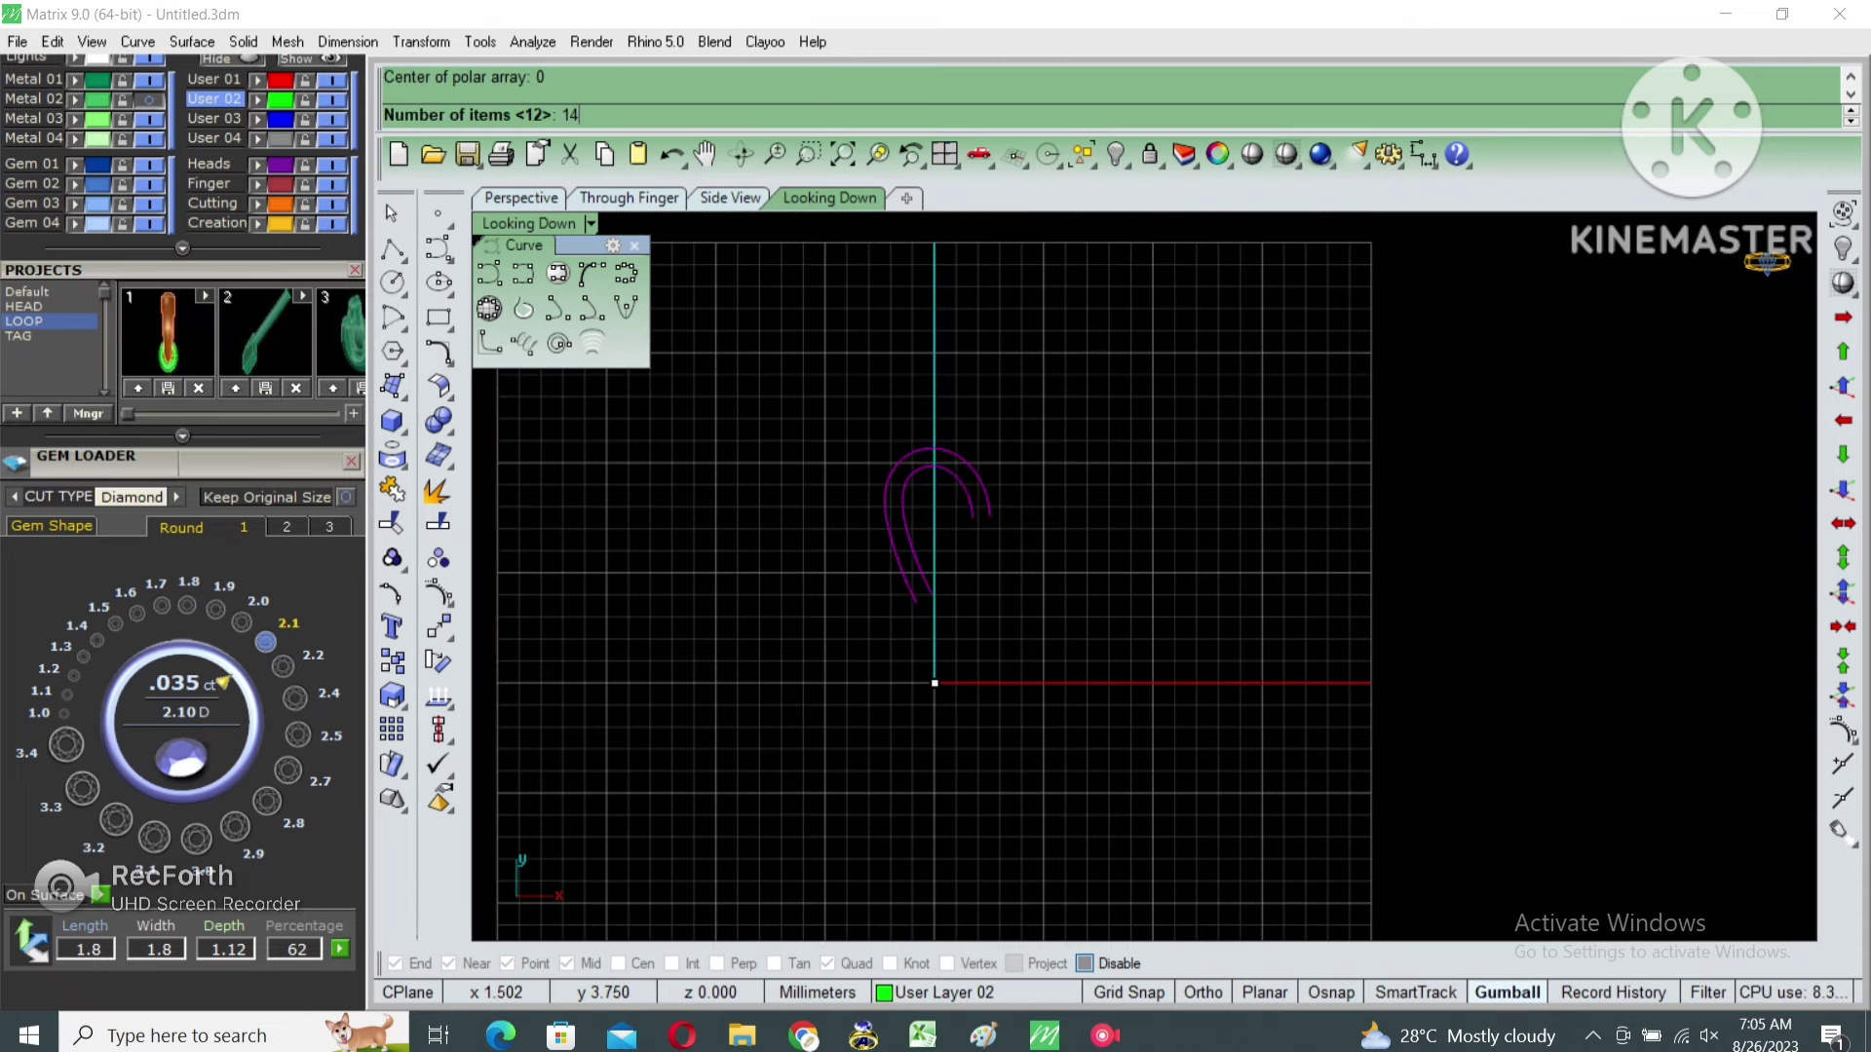
{"action": "key", "text": "Return"}
{"action": "key", "text": "Return"}
{"action": "key", "text": "Return"}
{"action": "key", "text": "Escape"}
{"action": "scroll", "coordinate": [900, 562], "scroll_direction": "up", "scroll_amount": 4}
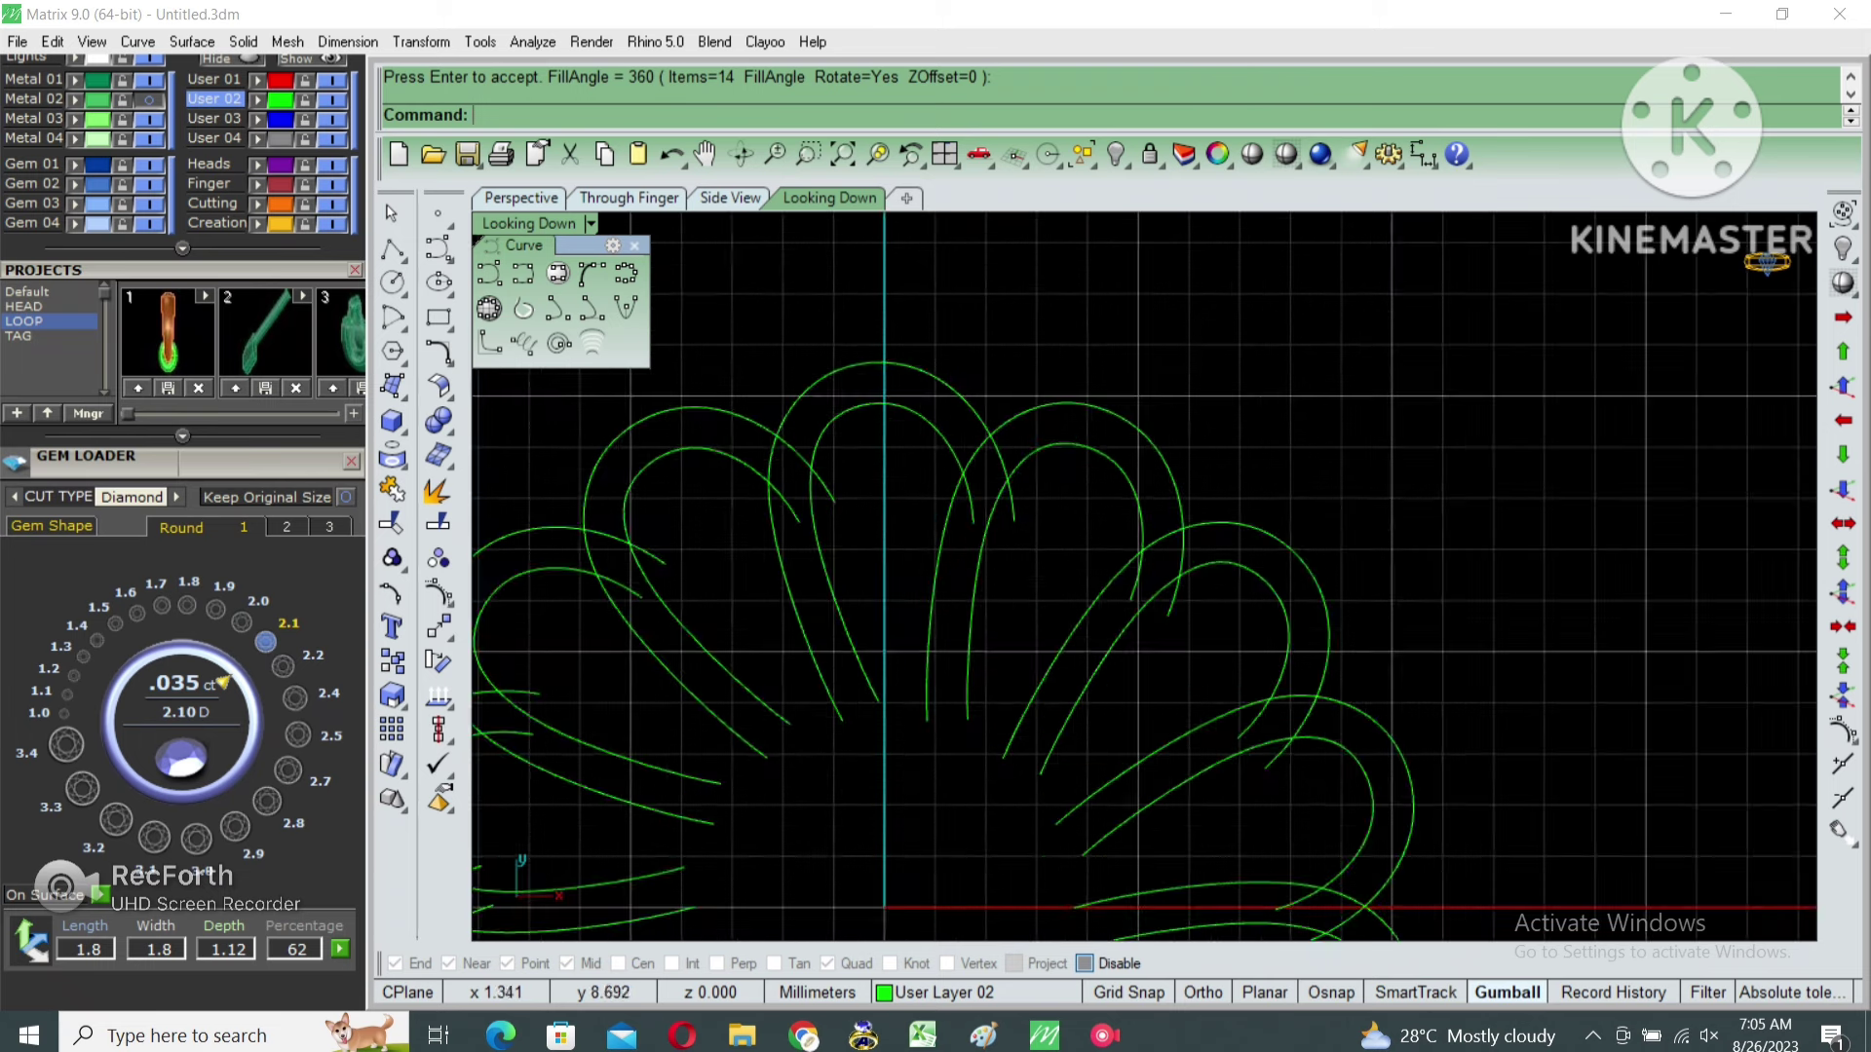
{"action": "left_click_drag", "start_coordinate": [933, 378], "coordinate": [949, 481]}
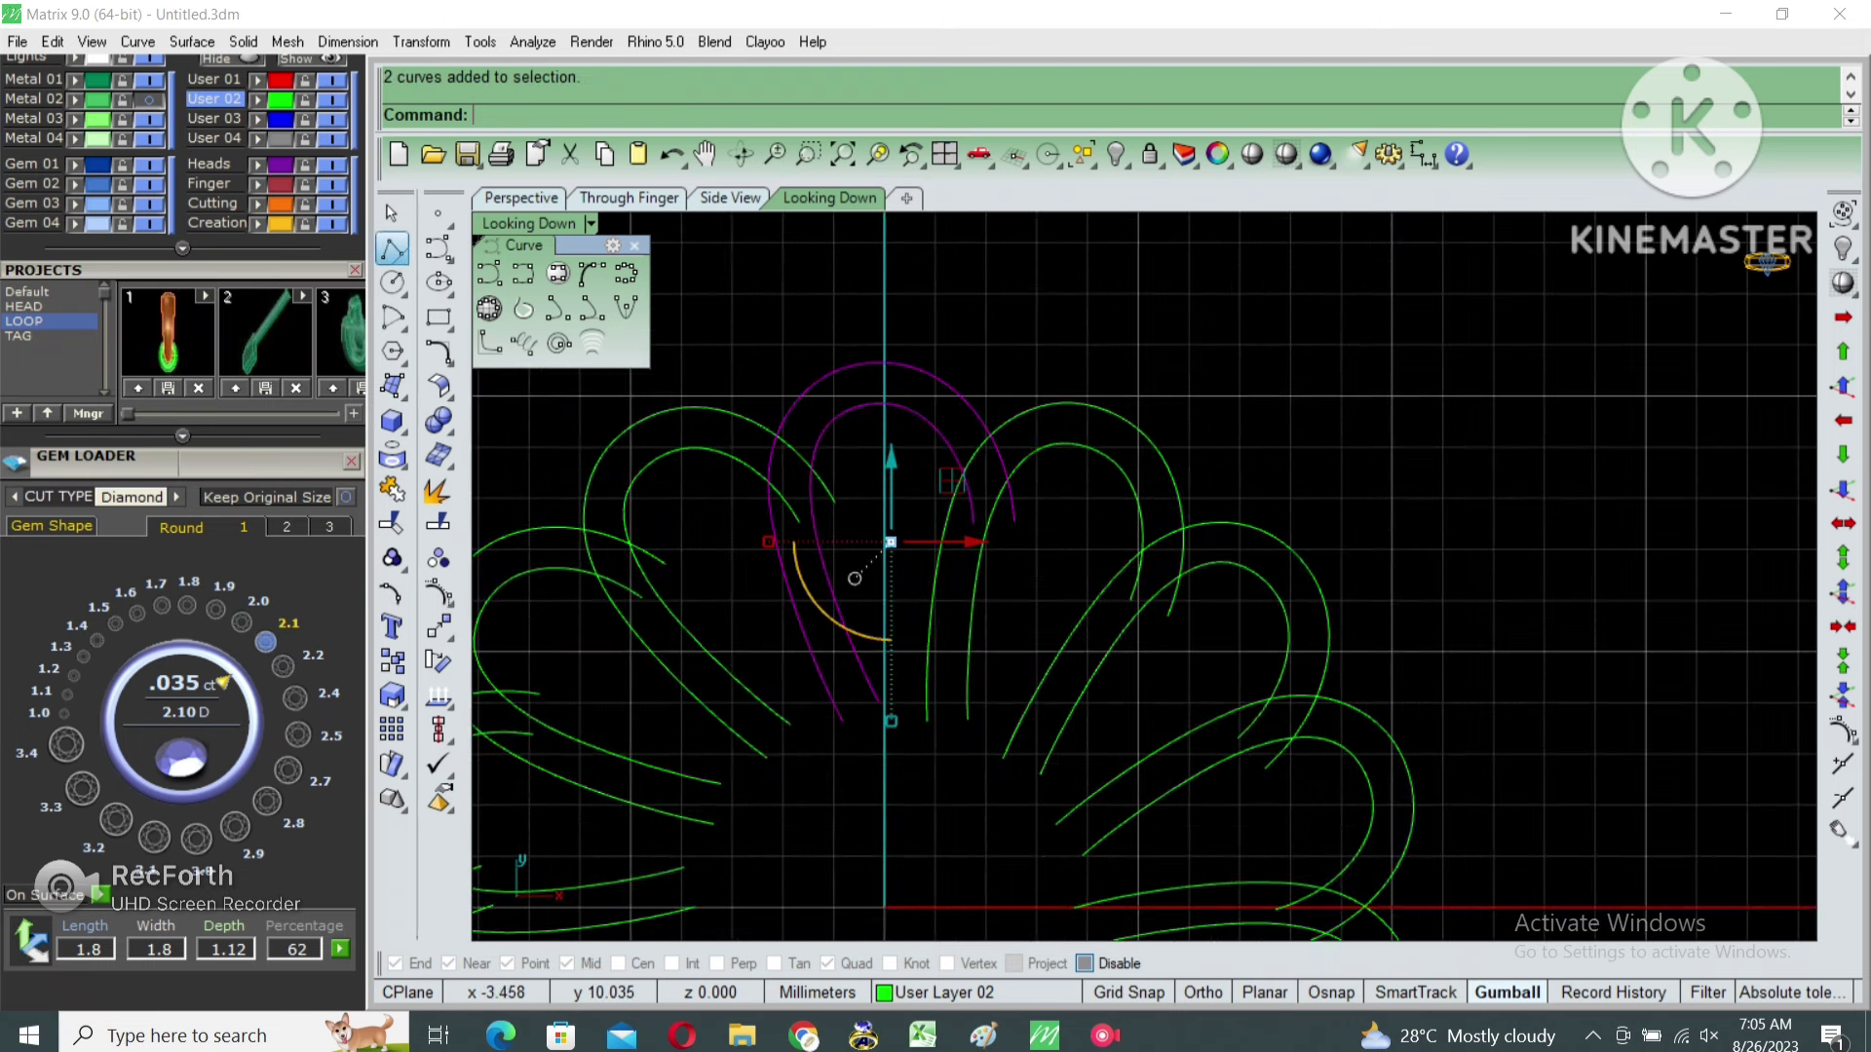
Draw a short connecting polyline between the two petal arch ends.
{"action": "key", "text": "Return"}
{"action": "scroll", "coordinate": [1004, 446], "scroll_direction": "up", "scroll_amount": 3}
{"action": "left_click", "coordinate": [860, 494]}
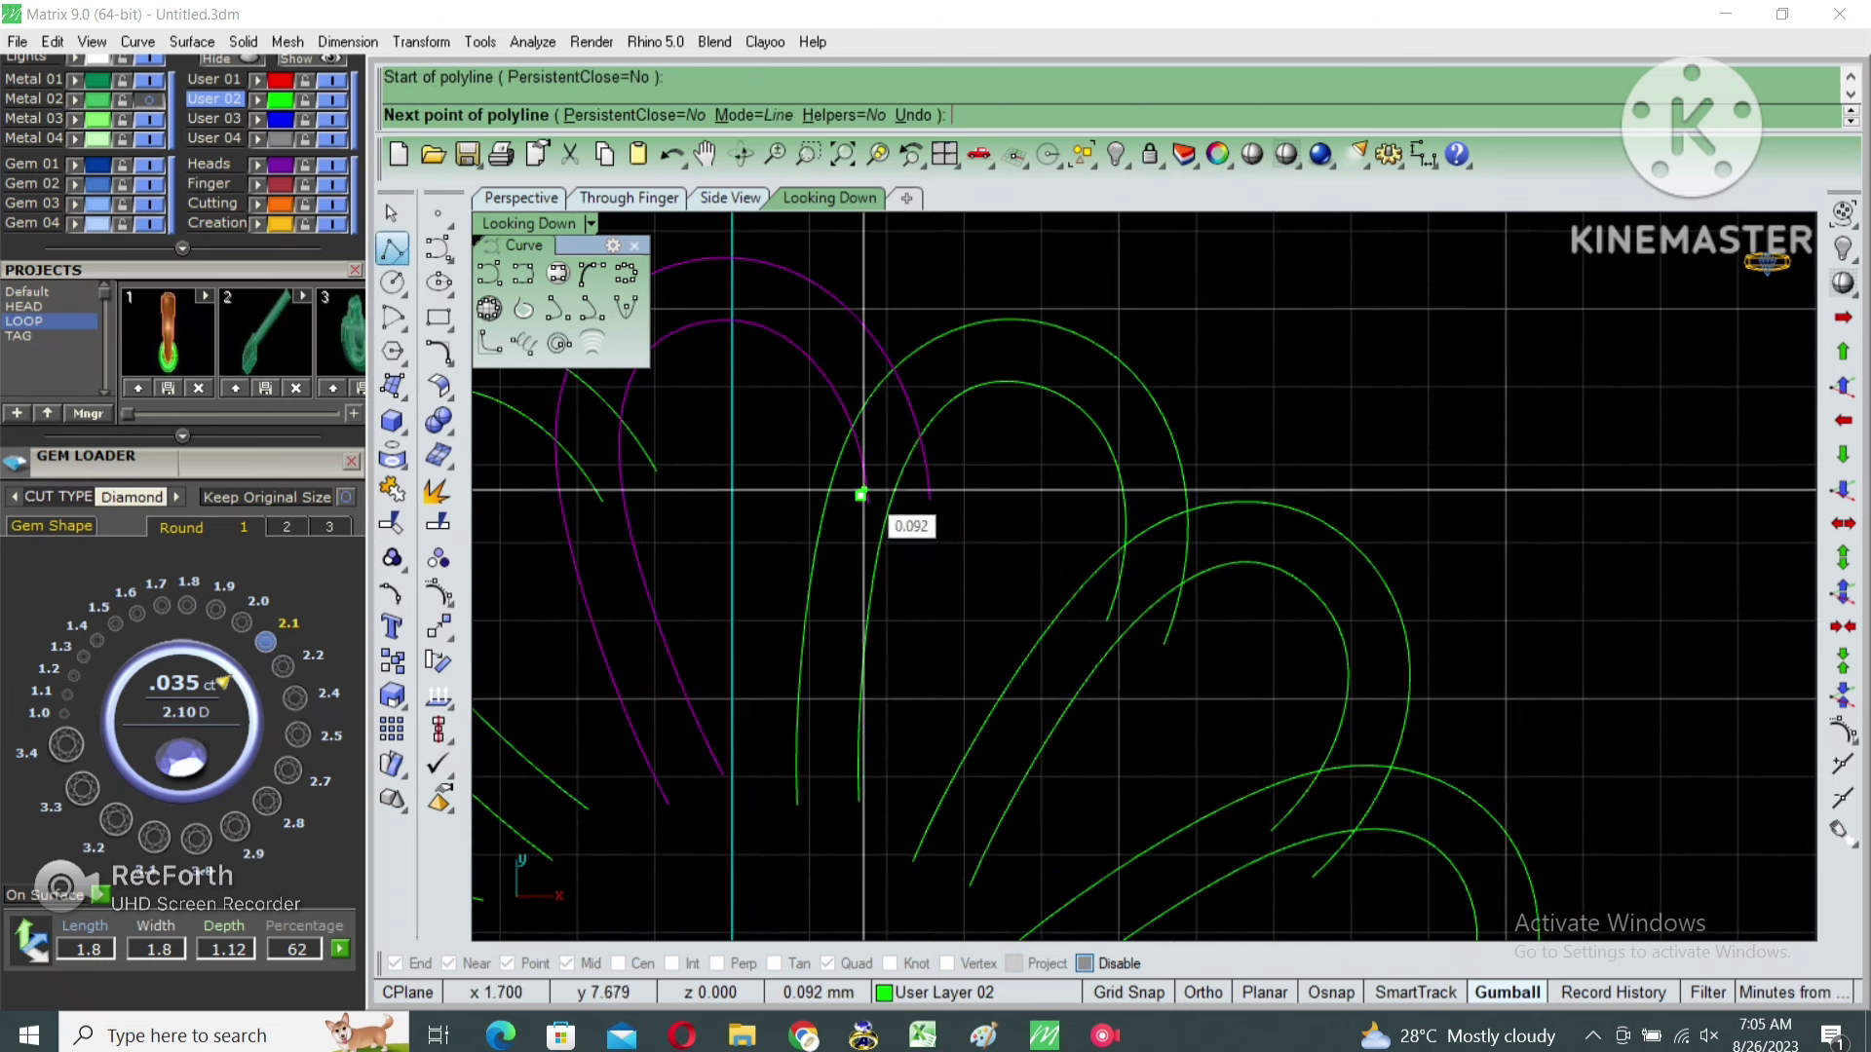
{"action": "left_click", "coordinate": [935, 384]}
{"action": "key", "text": "Return"}
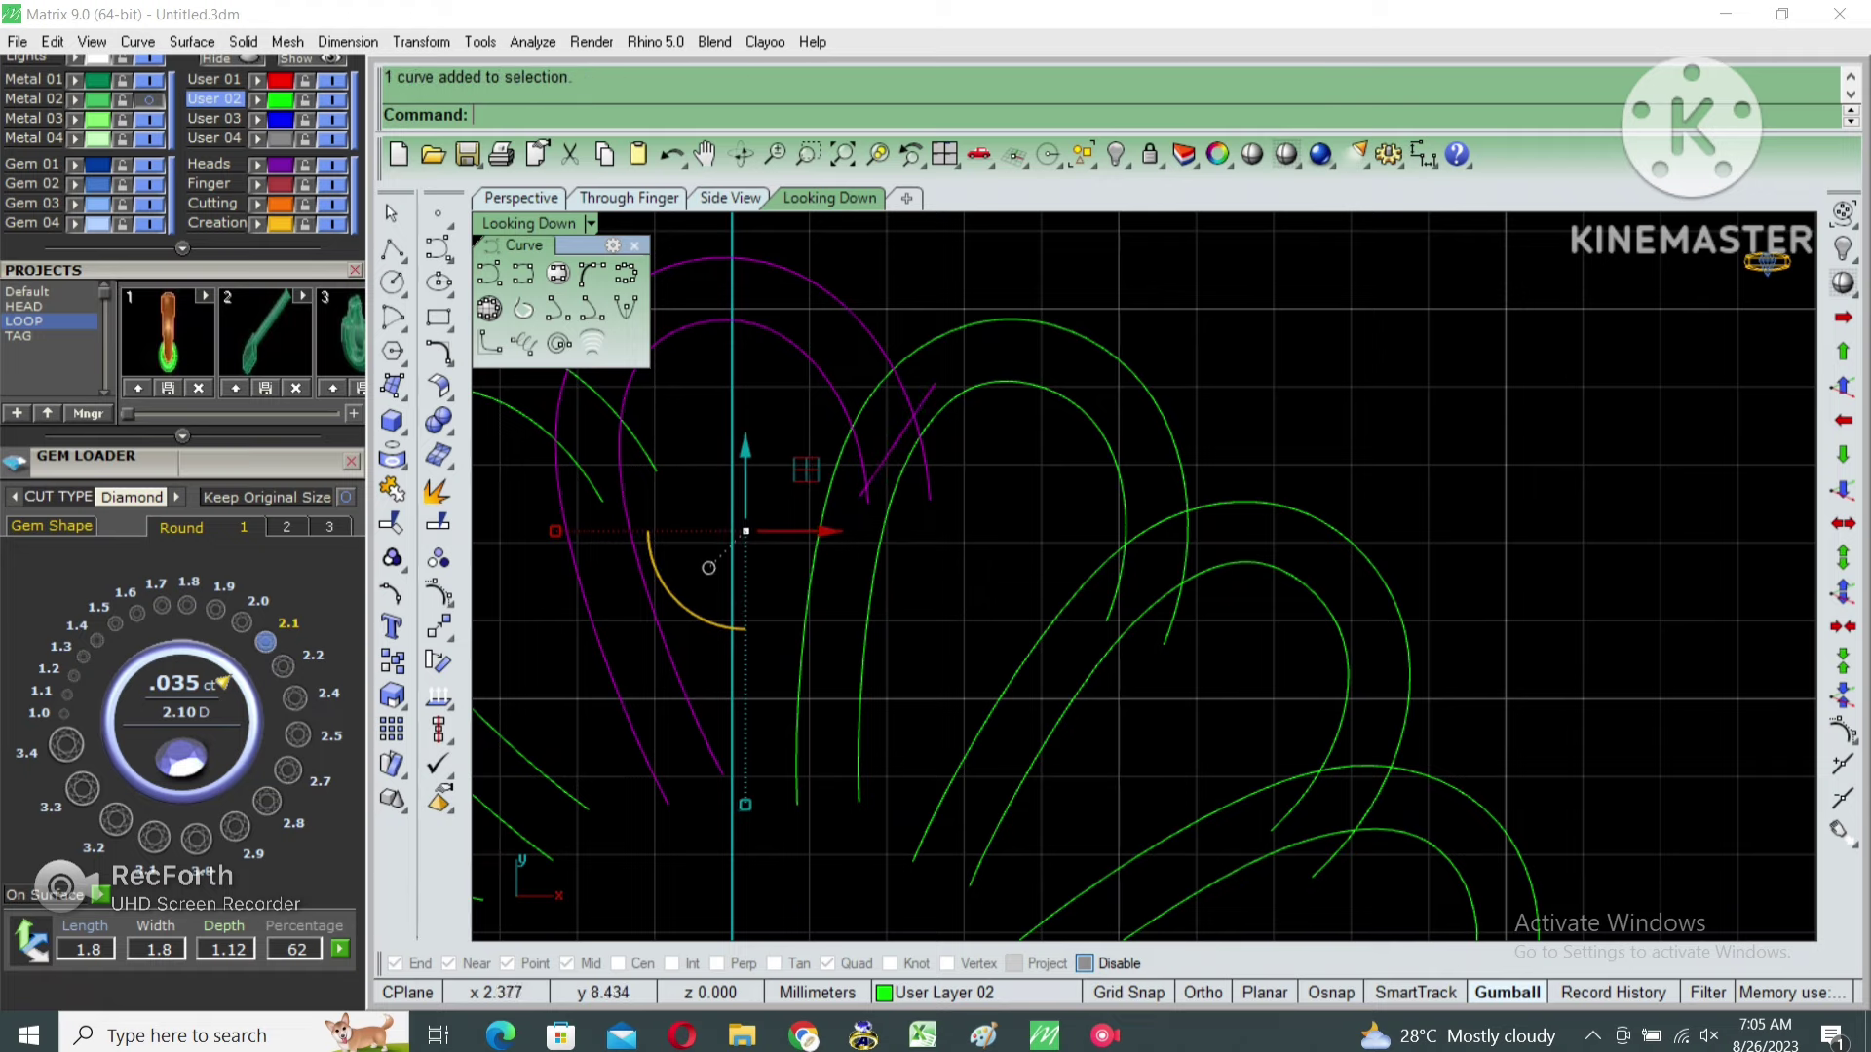
{"action": "right_click_drag", "start_coordinate": [974, 487], "coordinate": [1050, 508]}
Trim away the overlapping excess curve piece where the arches meet.
{"action": "left_click", "coordinate": [438, 522]}
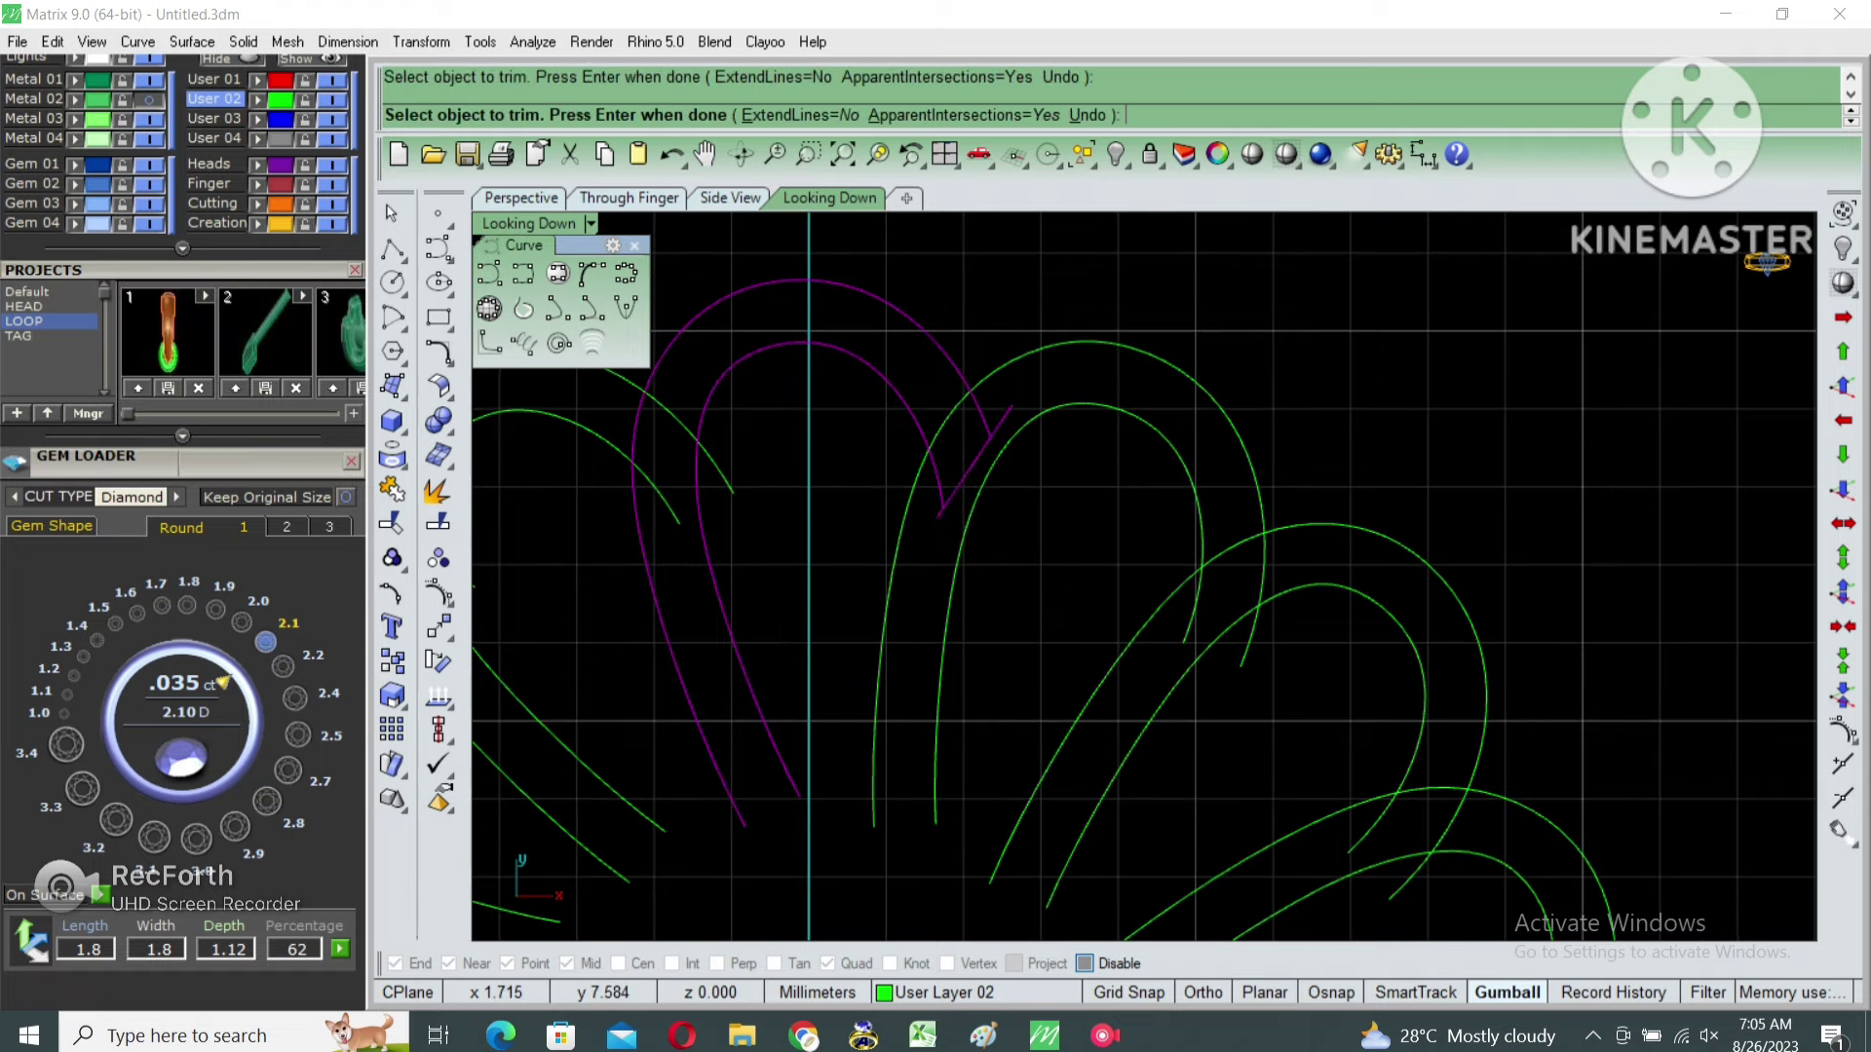
{"action": "left_click", "coordinate": [1004, 421]}
{"action": "scroll", "coordinate": [1004, 468], "scroll_direction": "down", "scroll_amount": 3}
{"action": "key", "text": "Return"}
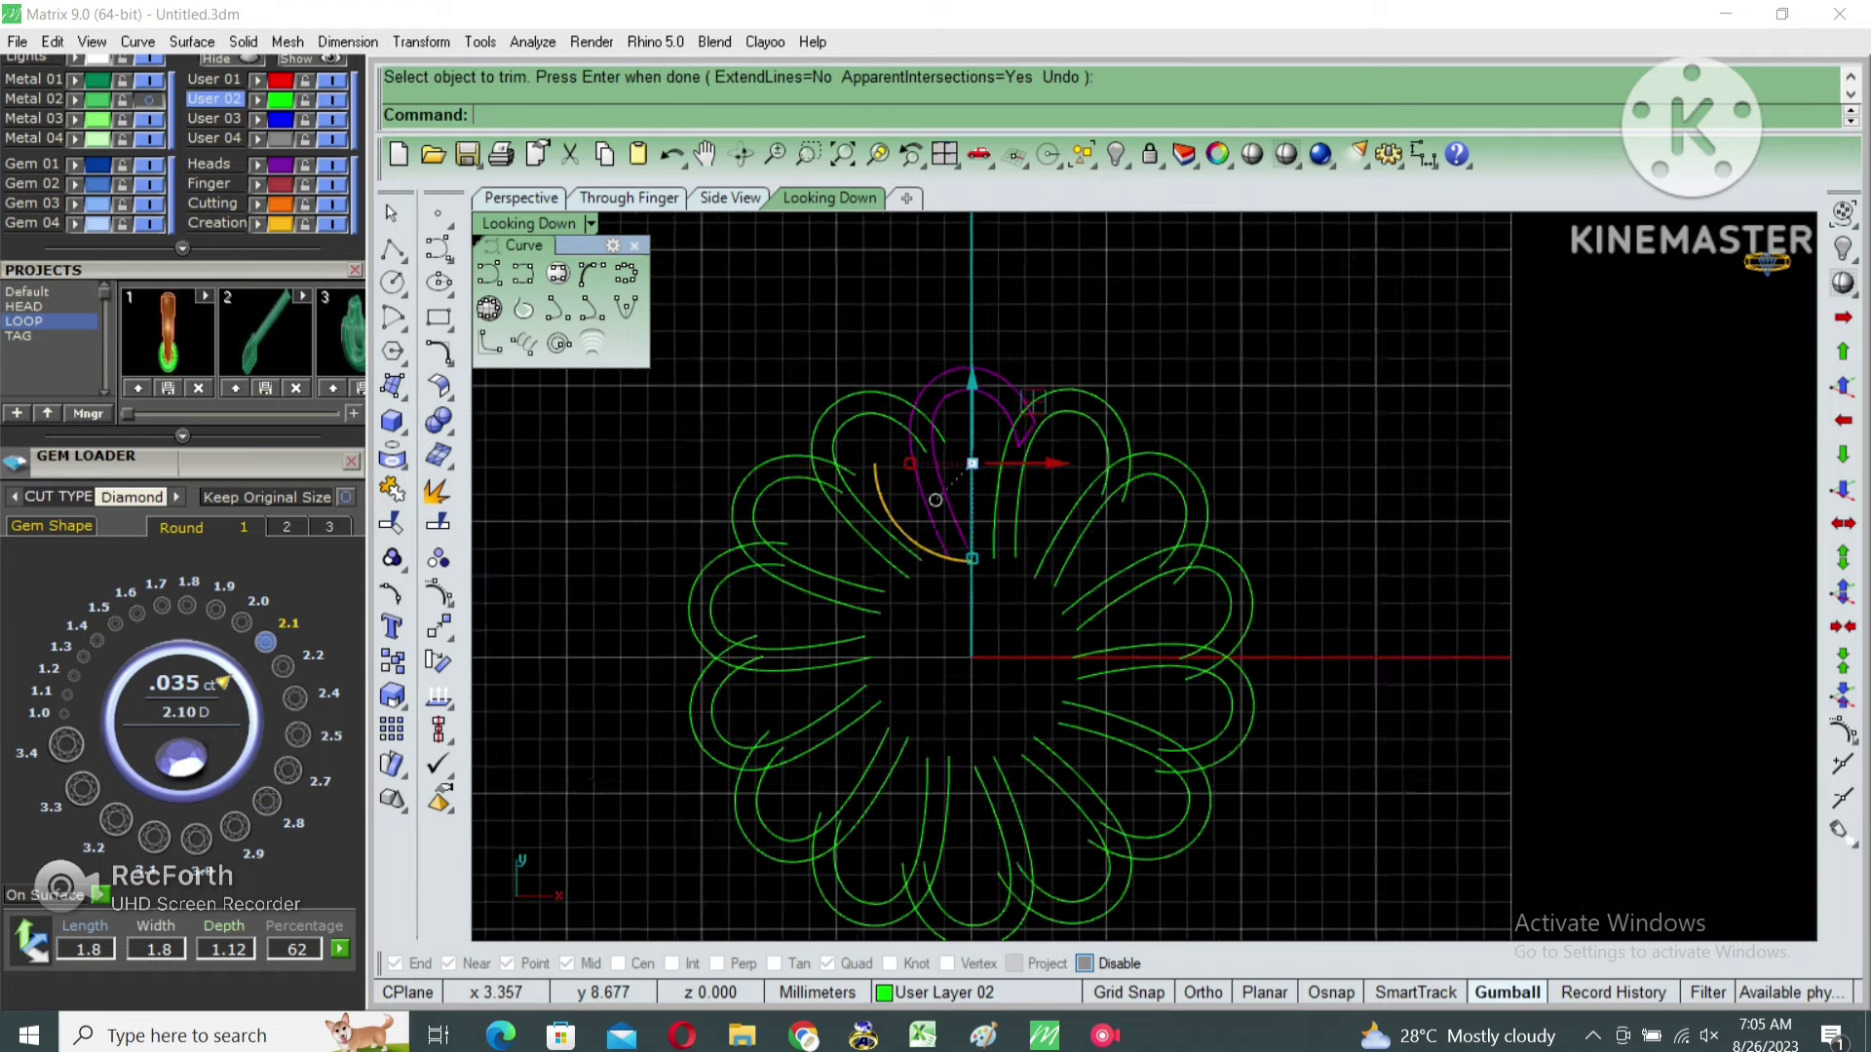
{"action": "scroll", "coordinate": [1004, 468], "scroll_direction": "down", "scroll_amount": 3}
Join the pieces into one petal loop, lock it, and delete the other curves.
{"action": "key", "text": "ctrl+j"}
{"action": "key", "text": "Escape"}
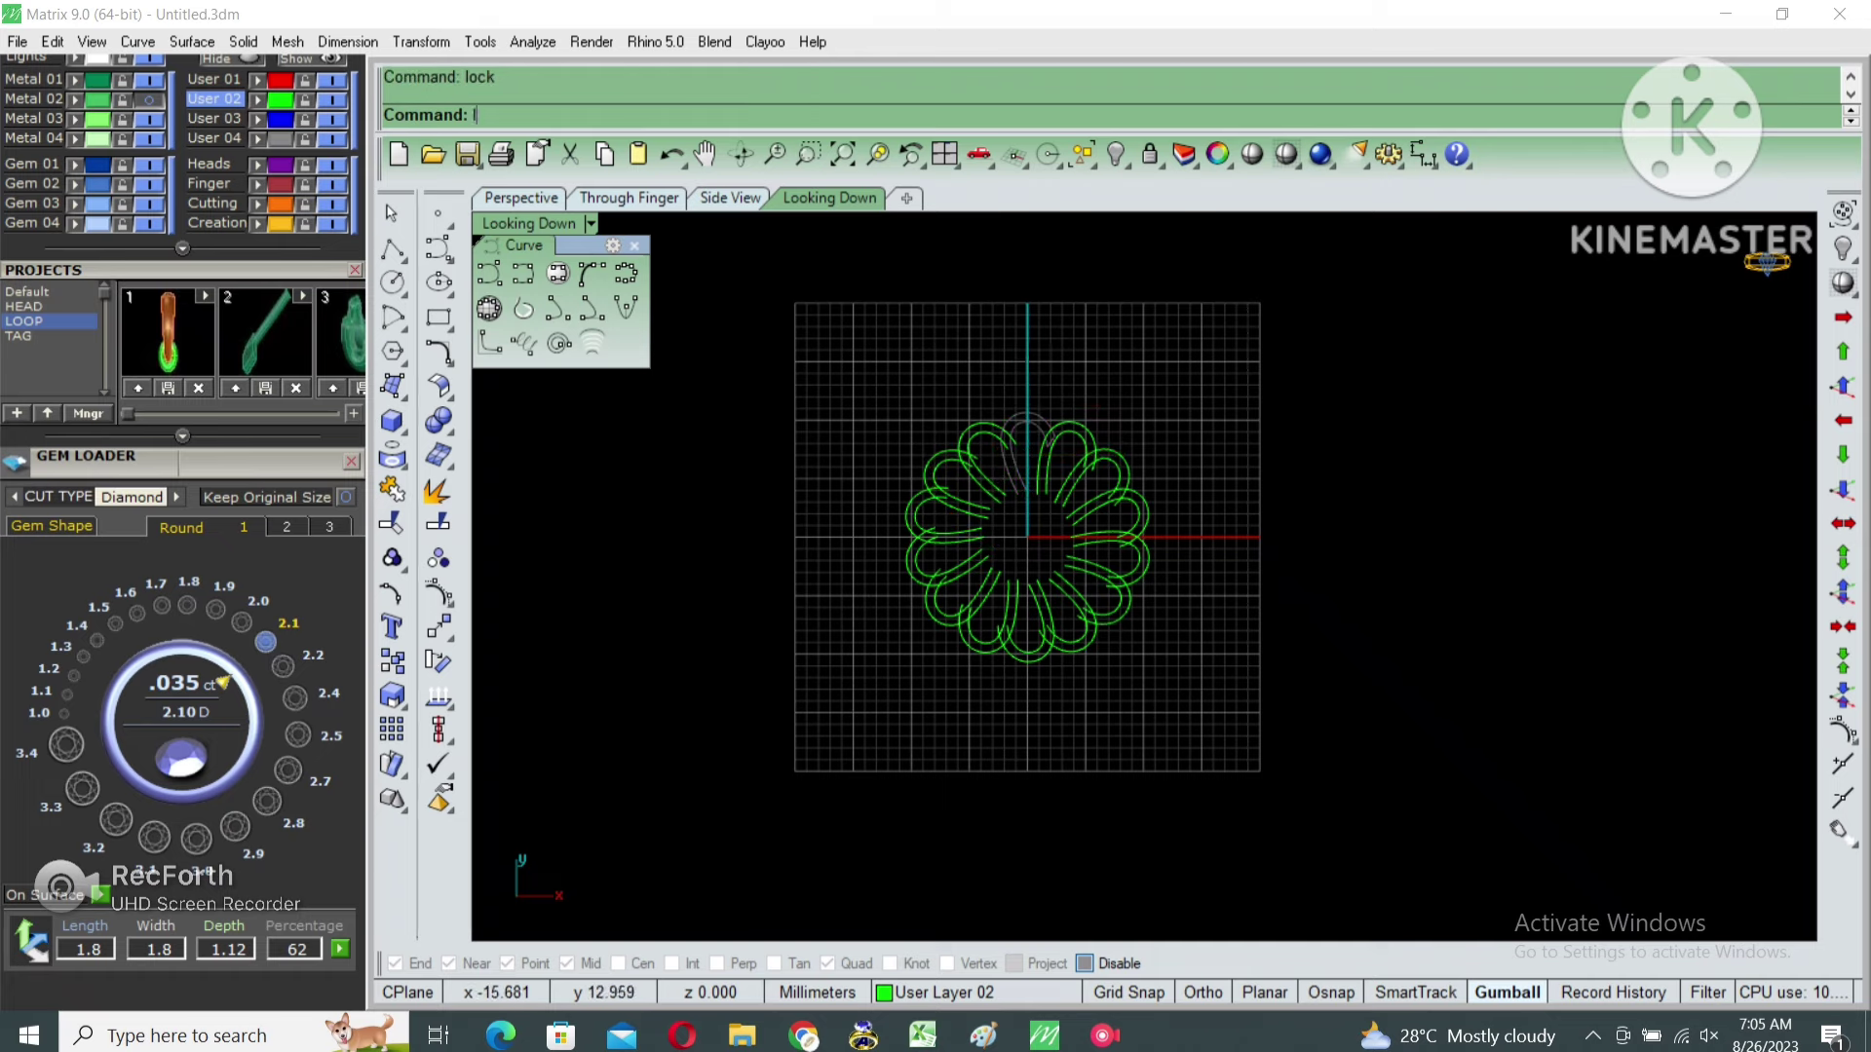
{"action": "key", "text": "ctrl+a"}
{"action": "key", "text": "Delete"}
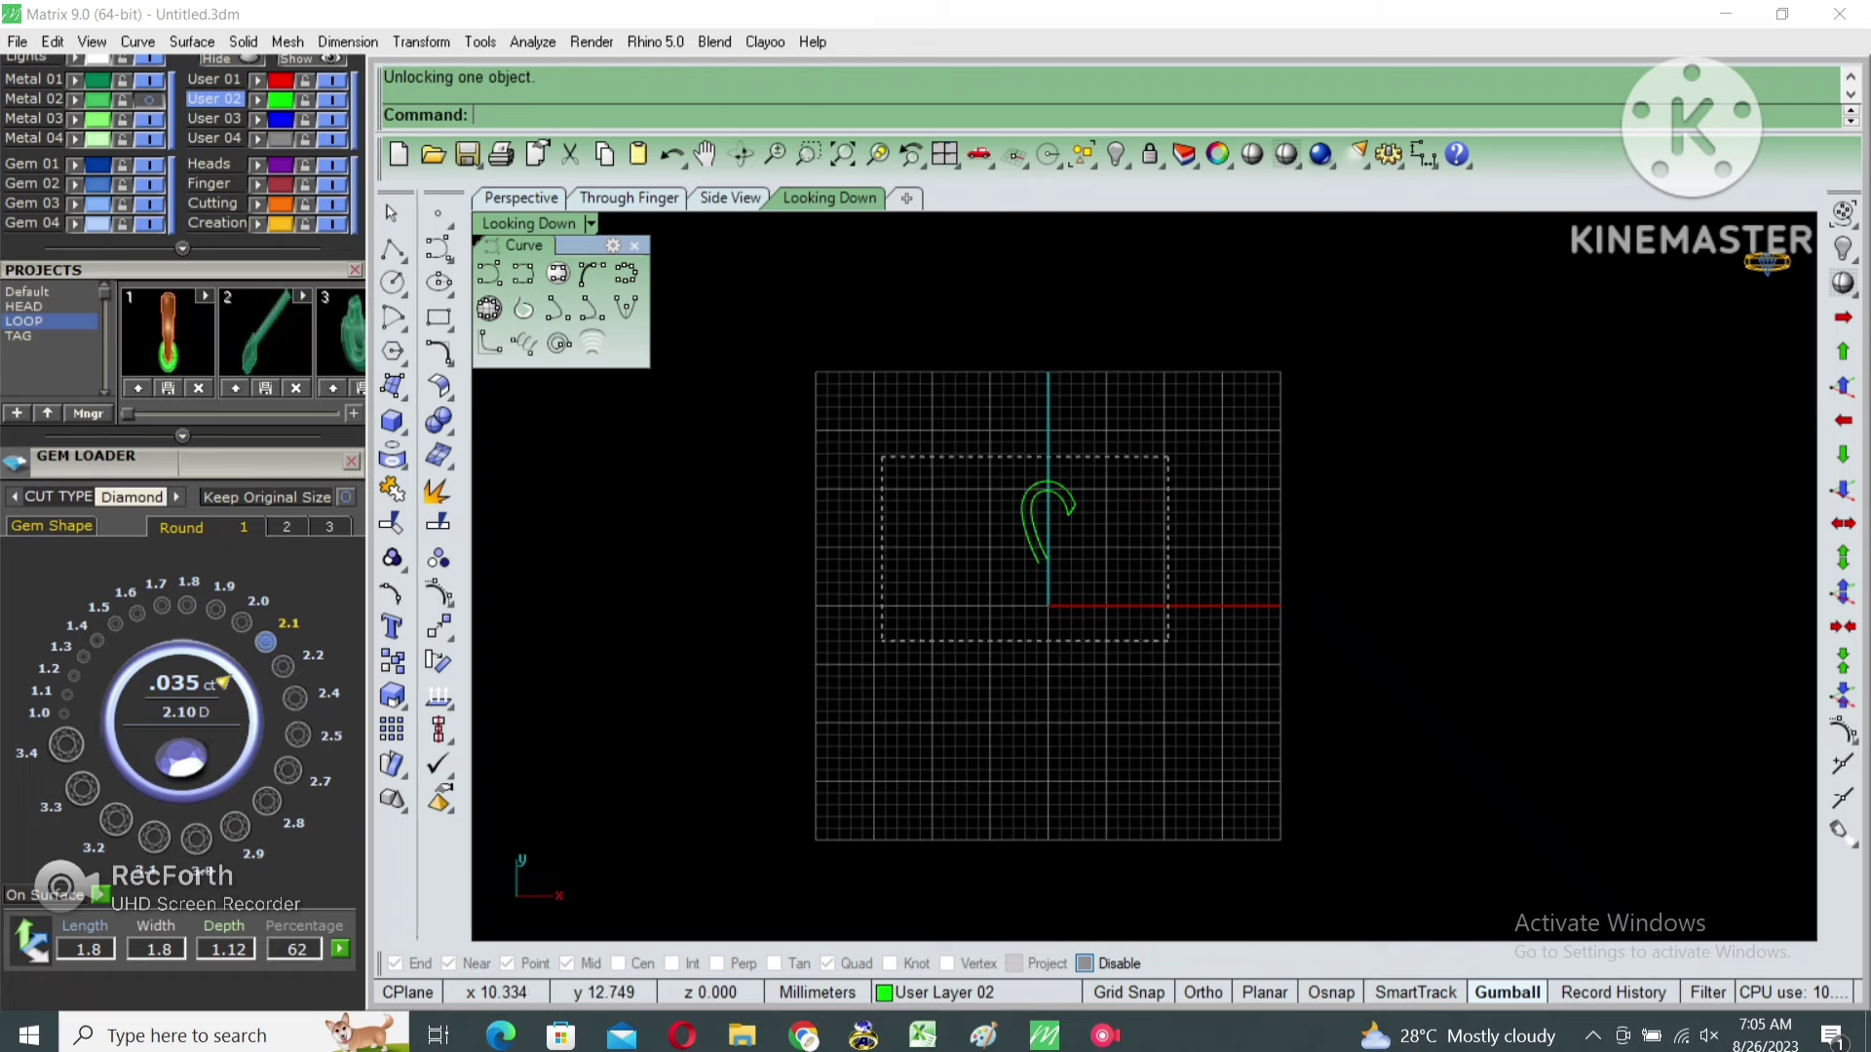
{"action": "left_click", "coordinate": [1027, 526]}
Start a 14-item polar array of the petal loop.
{"action": "key", "text": "Return"}
{"action": "type", "text": "0"}
{"action": "key", "text": "Return"}
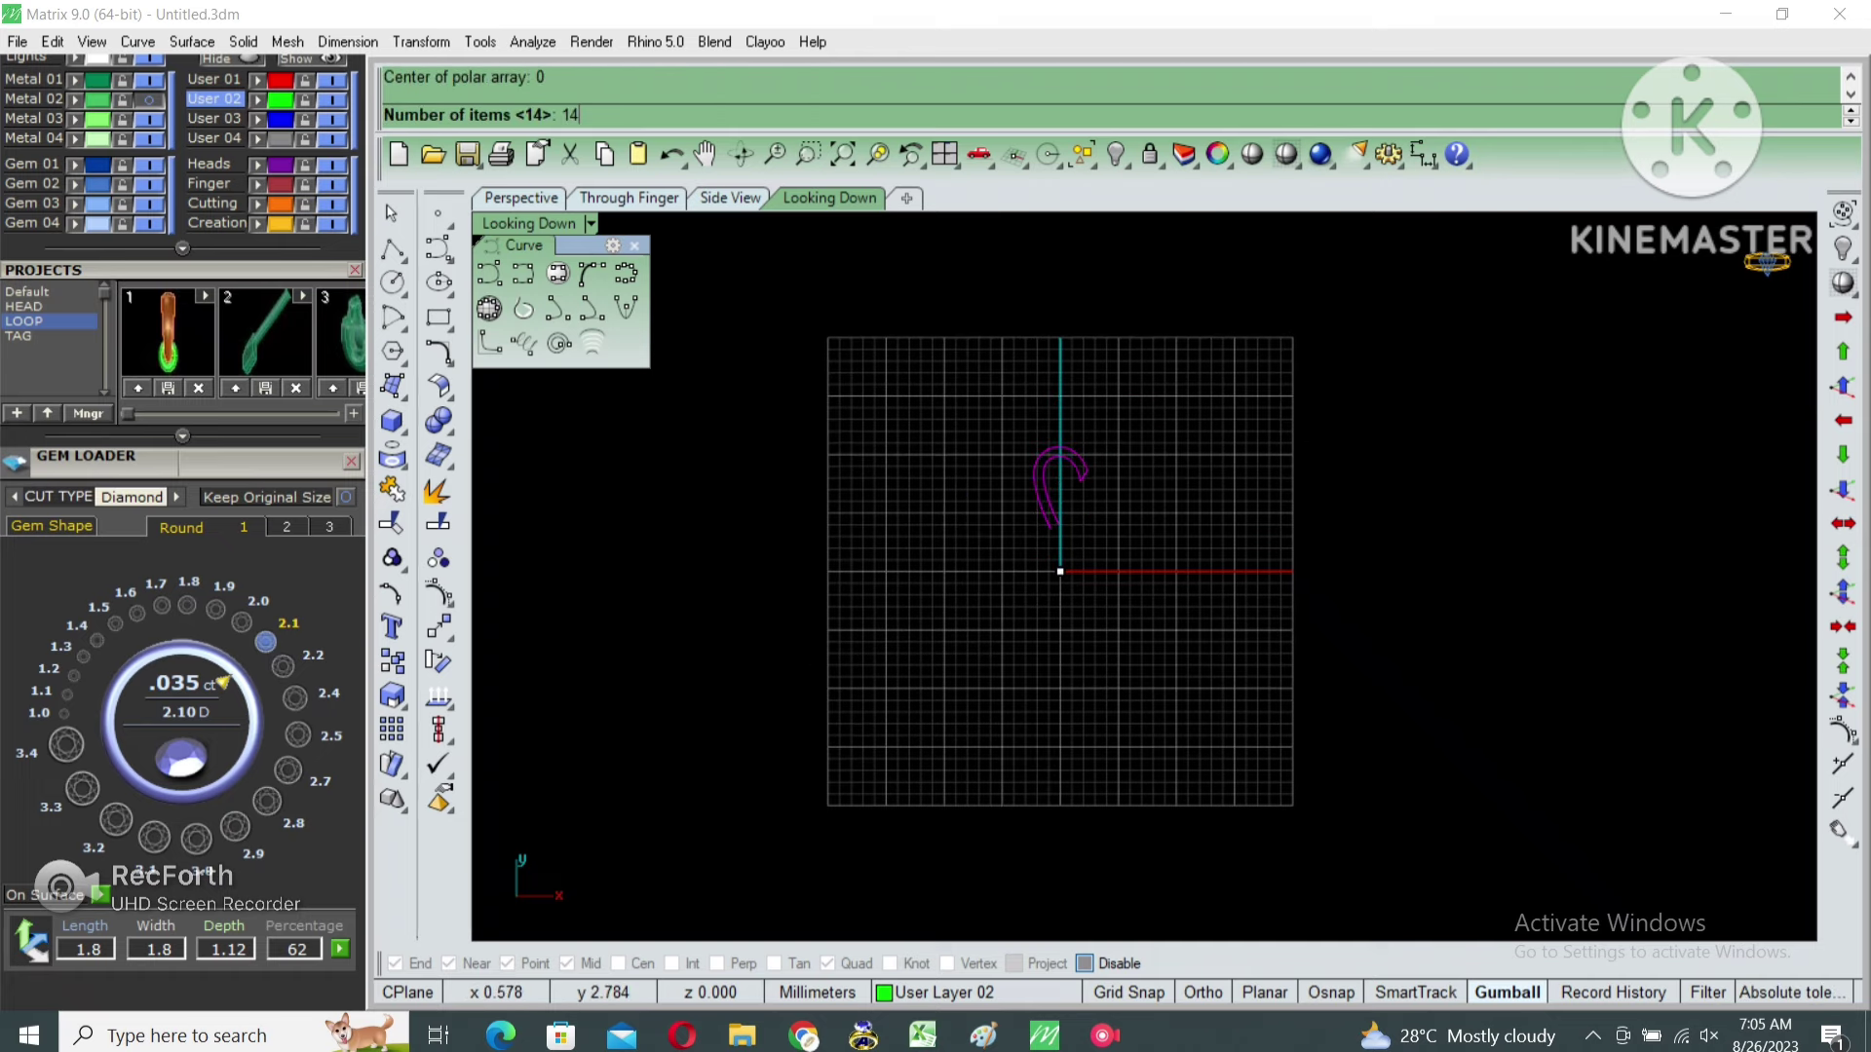
{"action": "key", "text": "Return"}
{"action": "key", "text": "Return"}
{"action": "key", "text": "Return"}
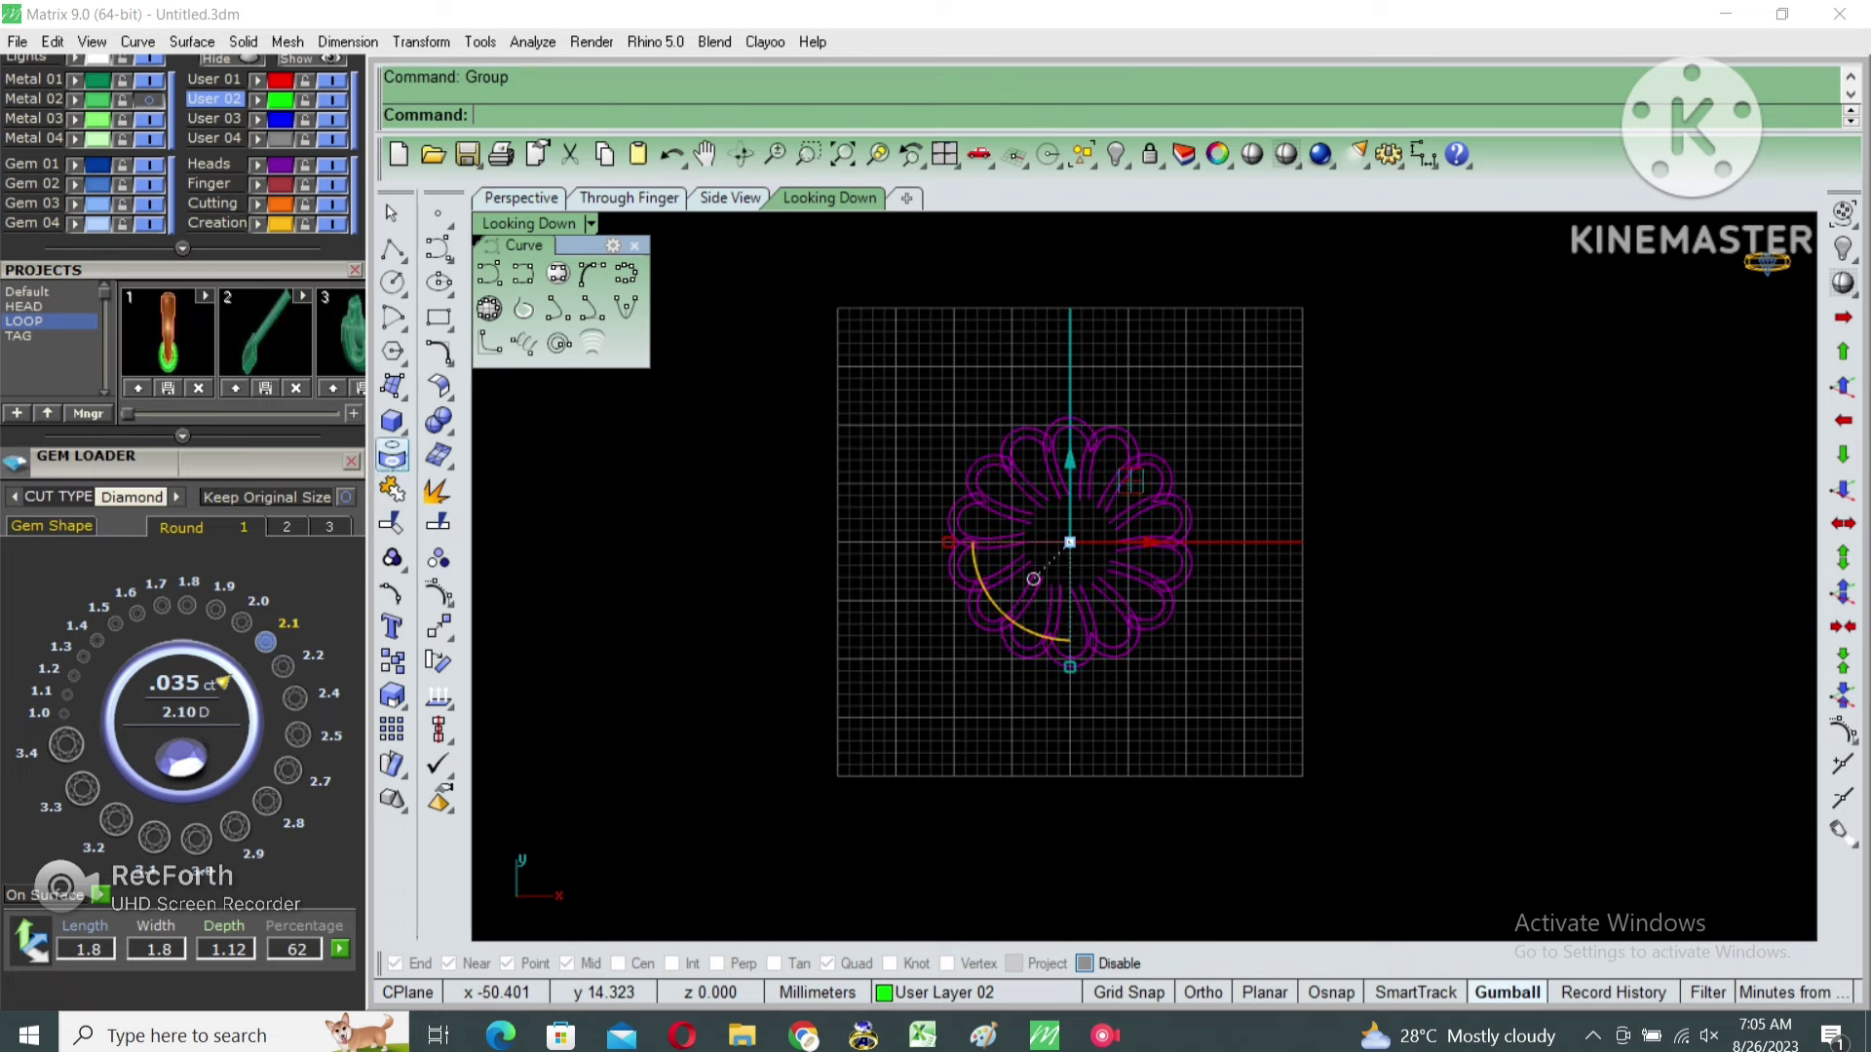
Create a paraboloid dome with focus at 0, setting its direction and width.
{"action": "left_click", "coordinate": [392, 421]}
{"action": "left_click", "coordinate": [598, 467]}
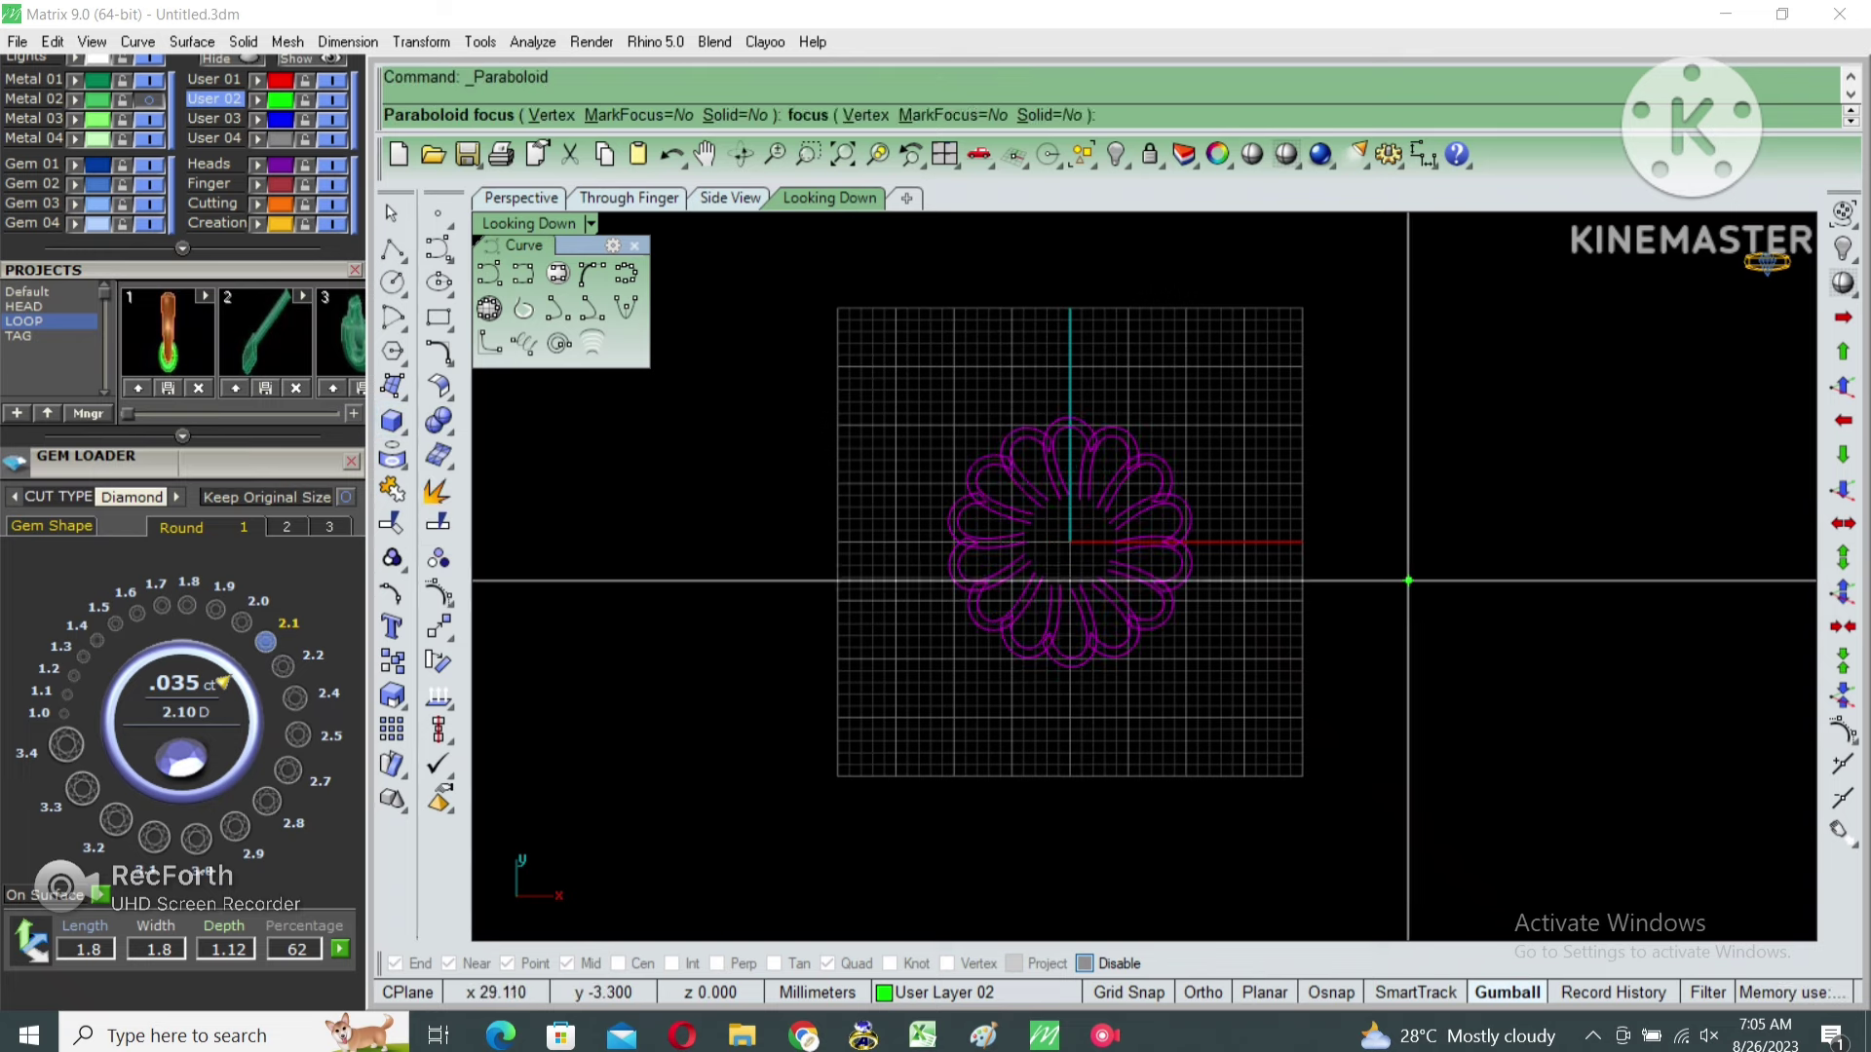
{"action": "type", "text": "0"}
{"action": "key", "text": "Return"}
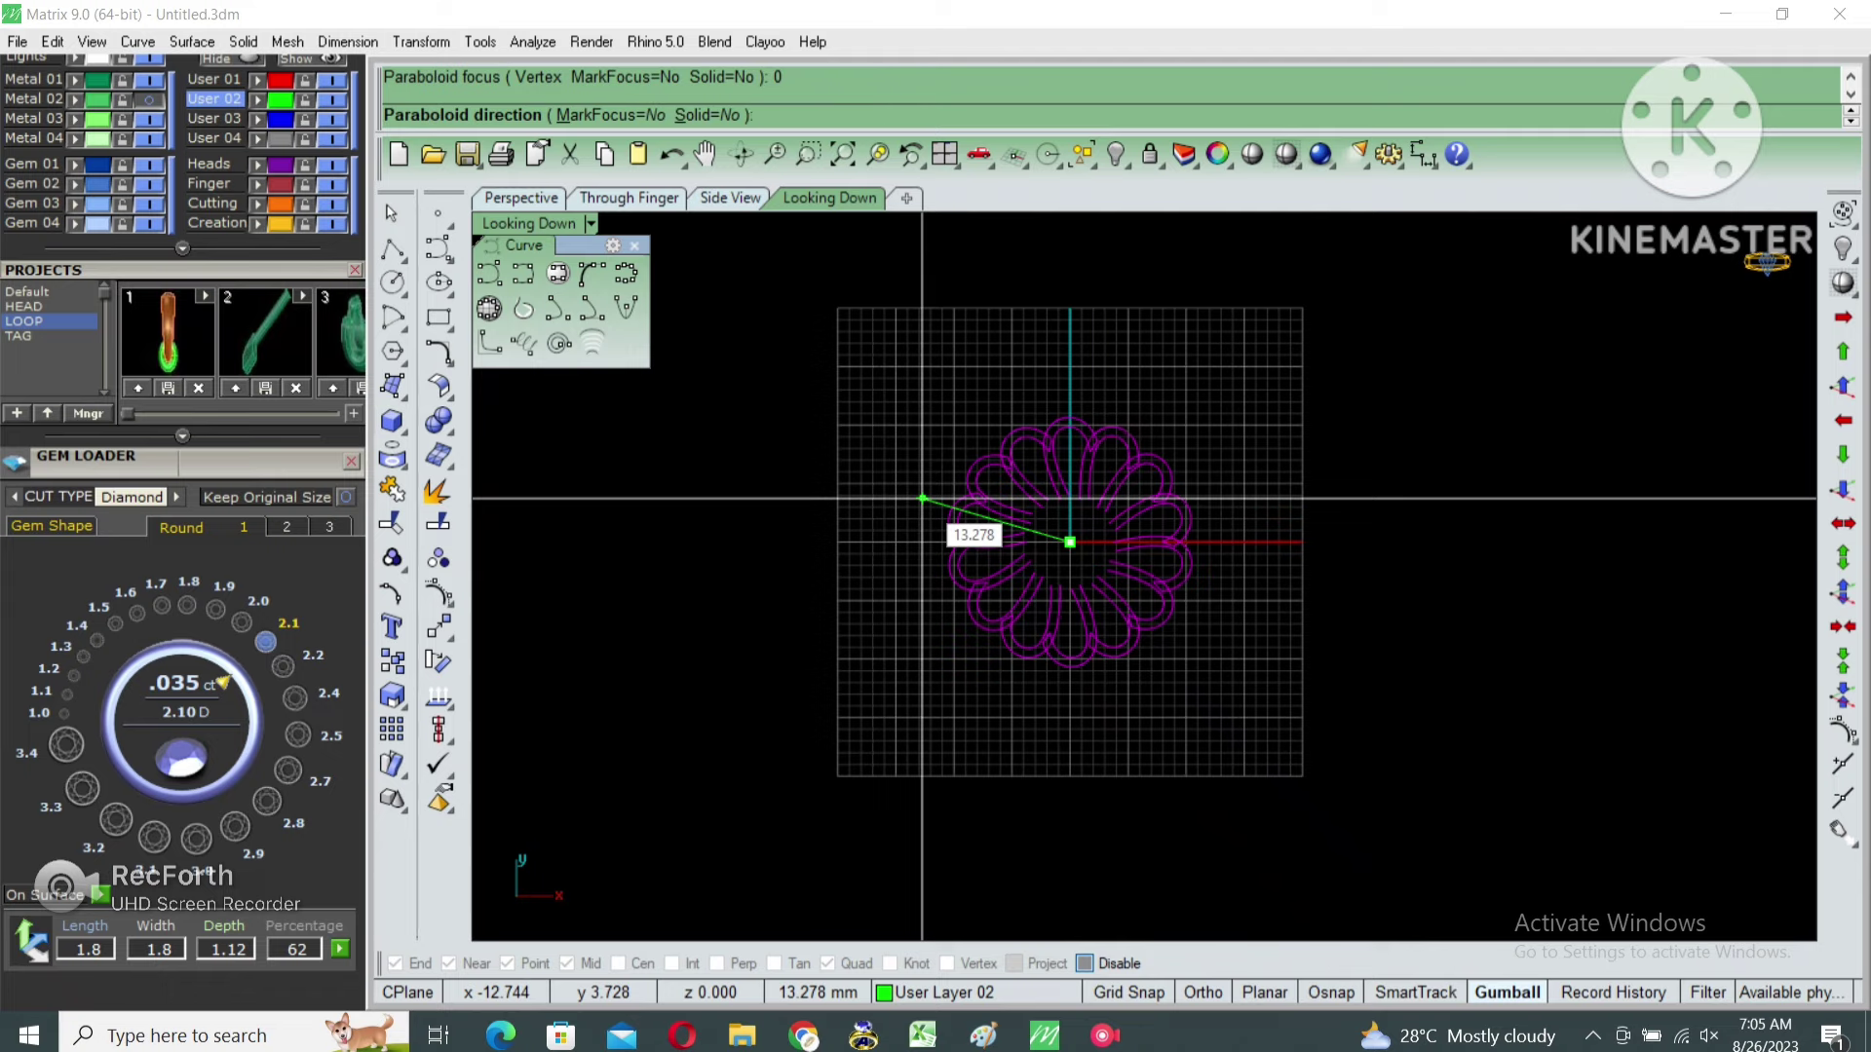
{"action": "key", "text": "ctrl+m"}
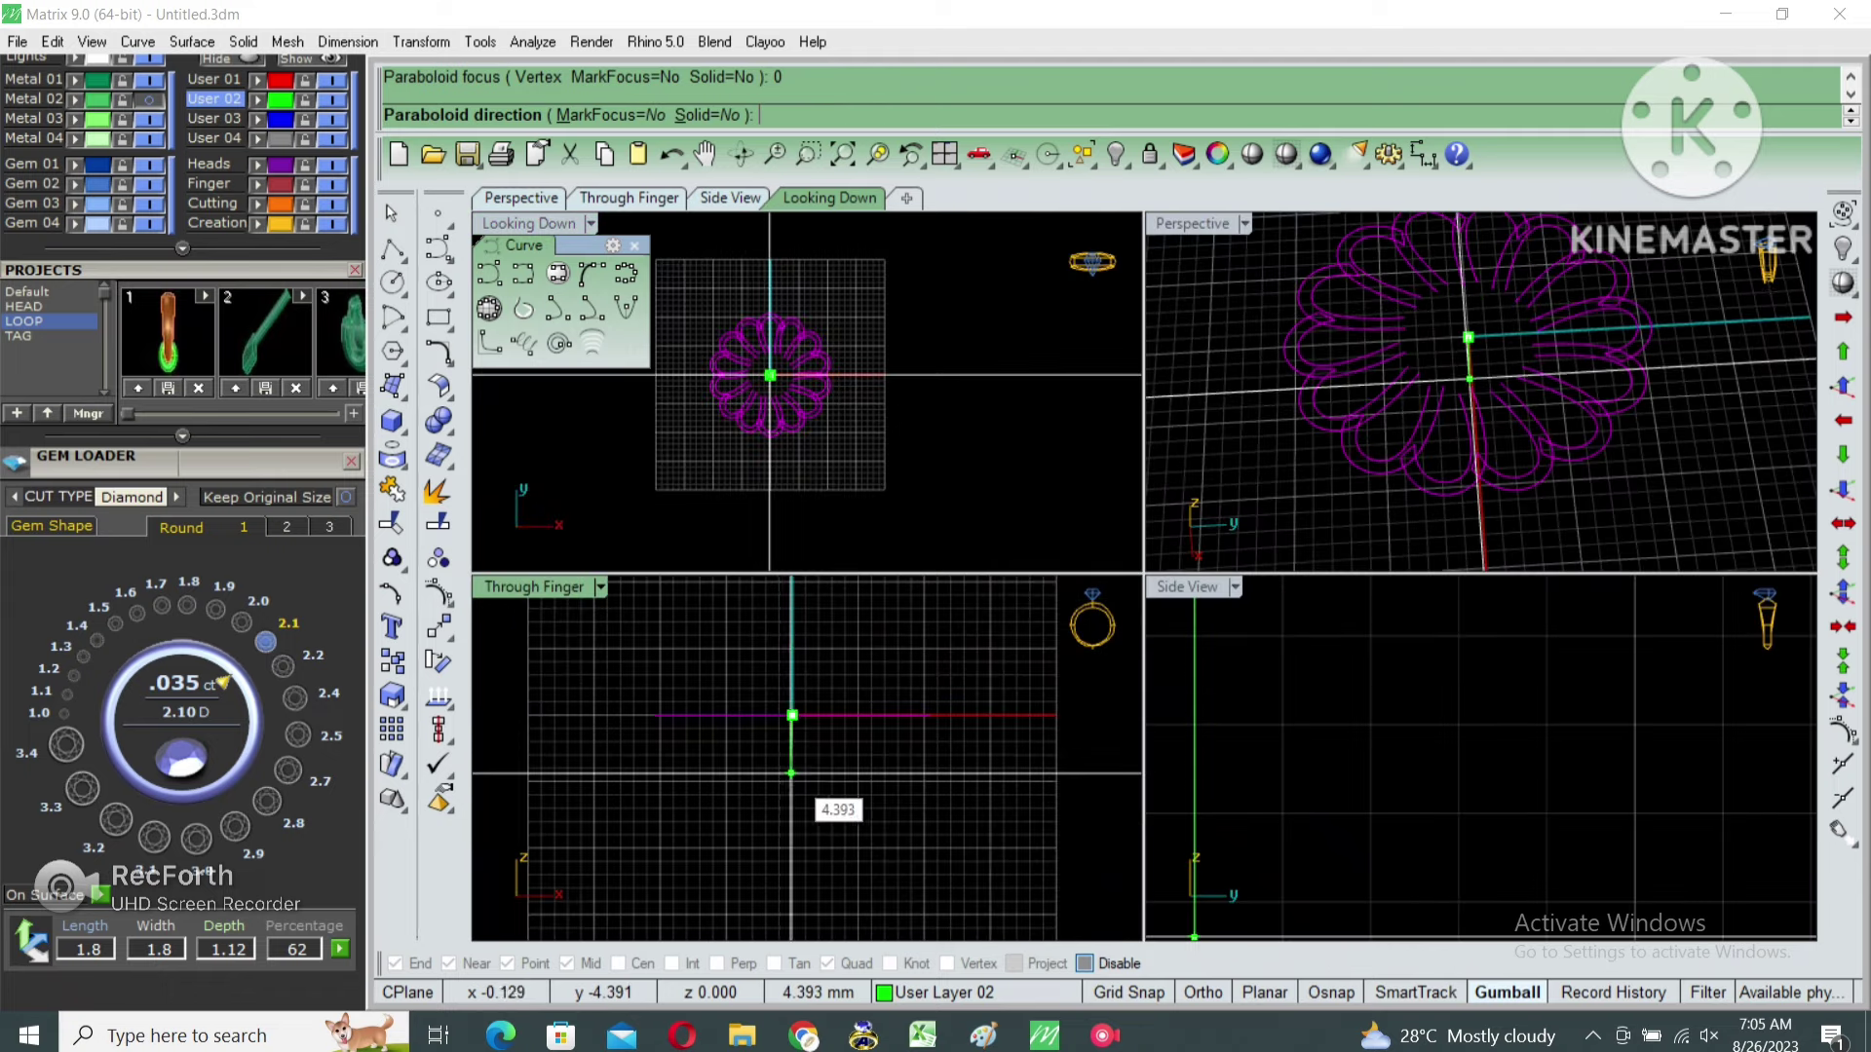
{"action": "left_click", "coordinate": [792, 772]}
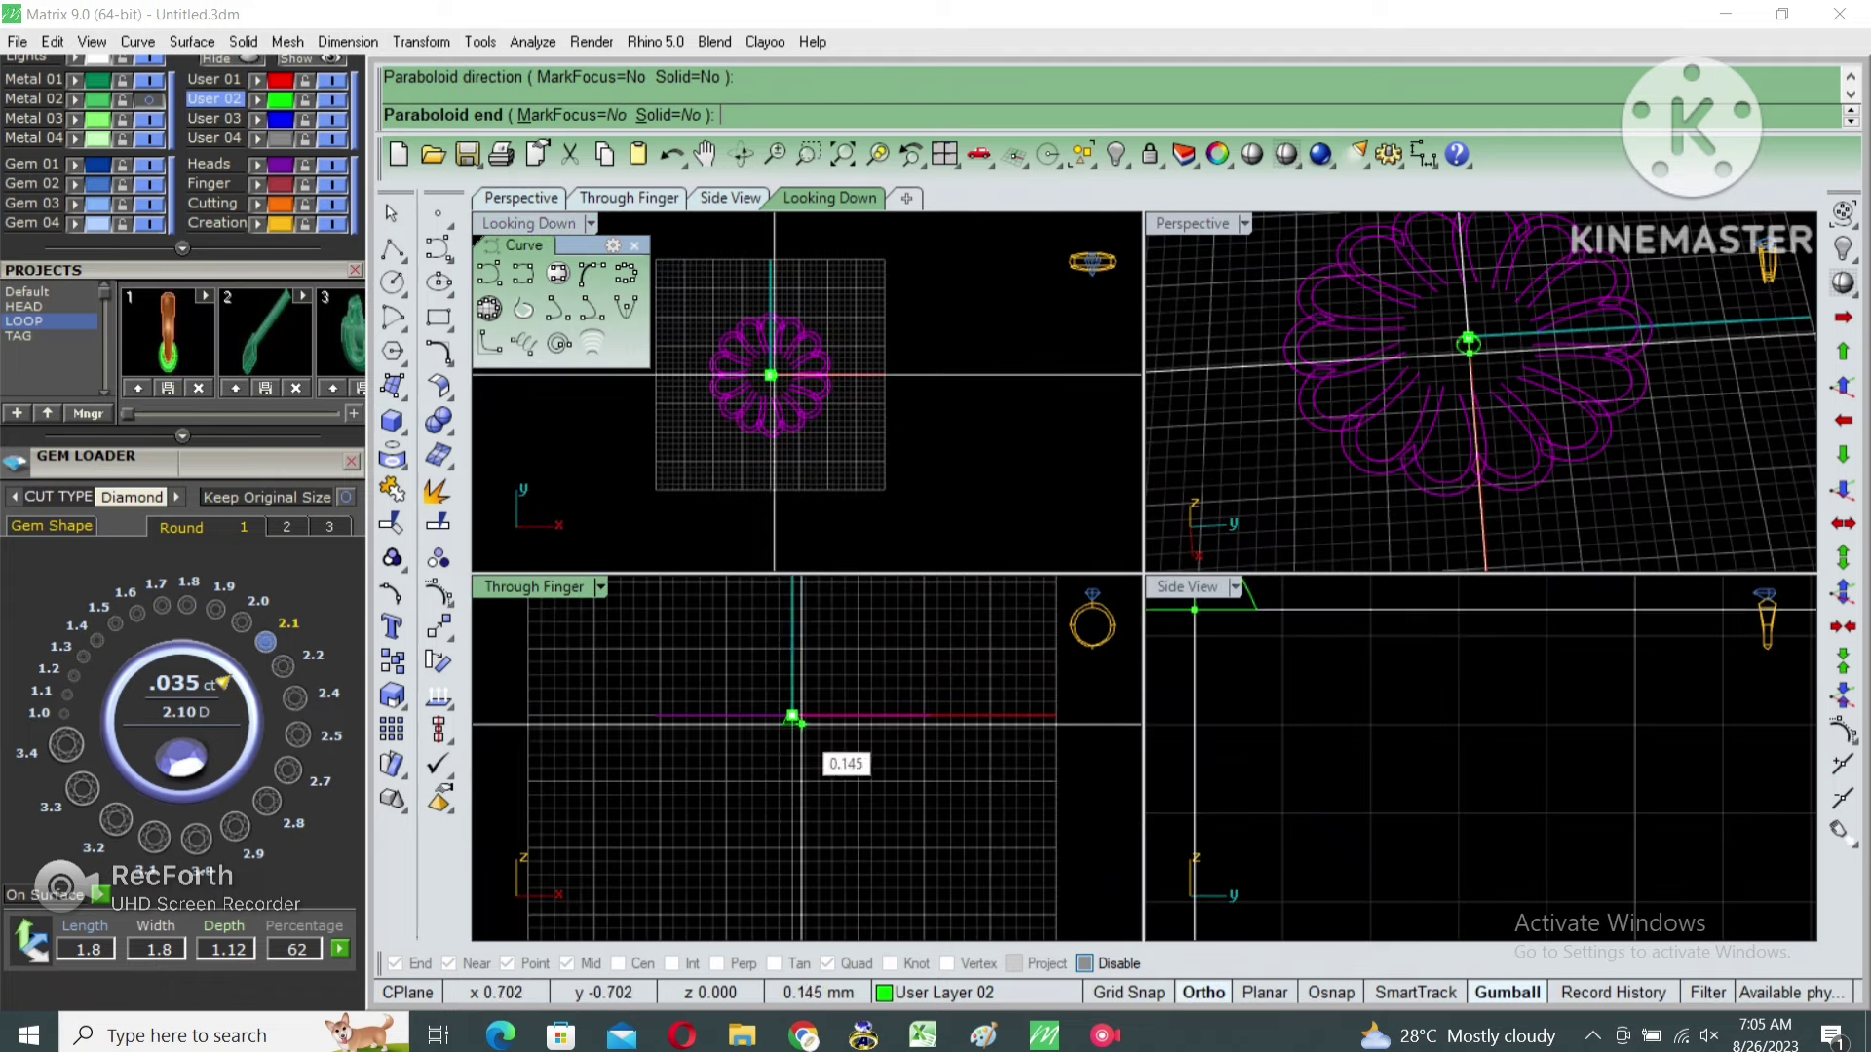
{"action": "left_click", "coordinate": [850, 376]}
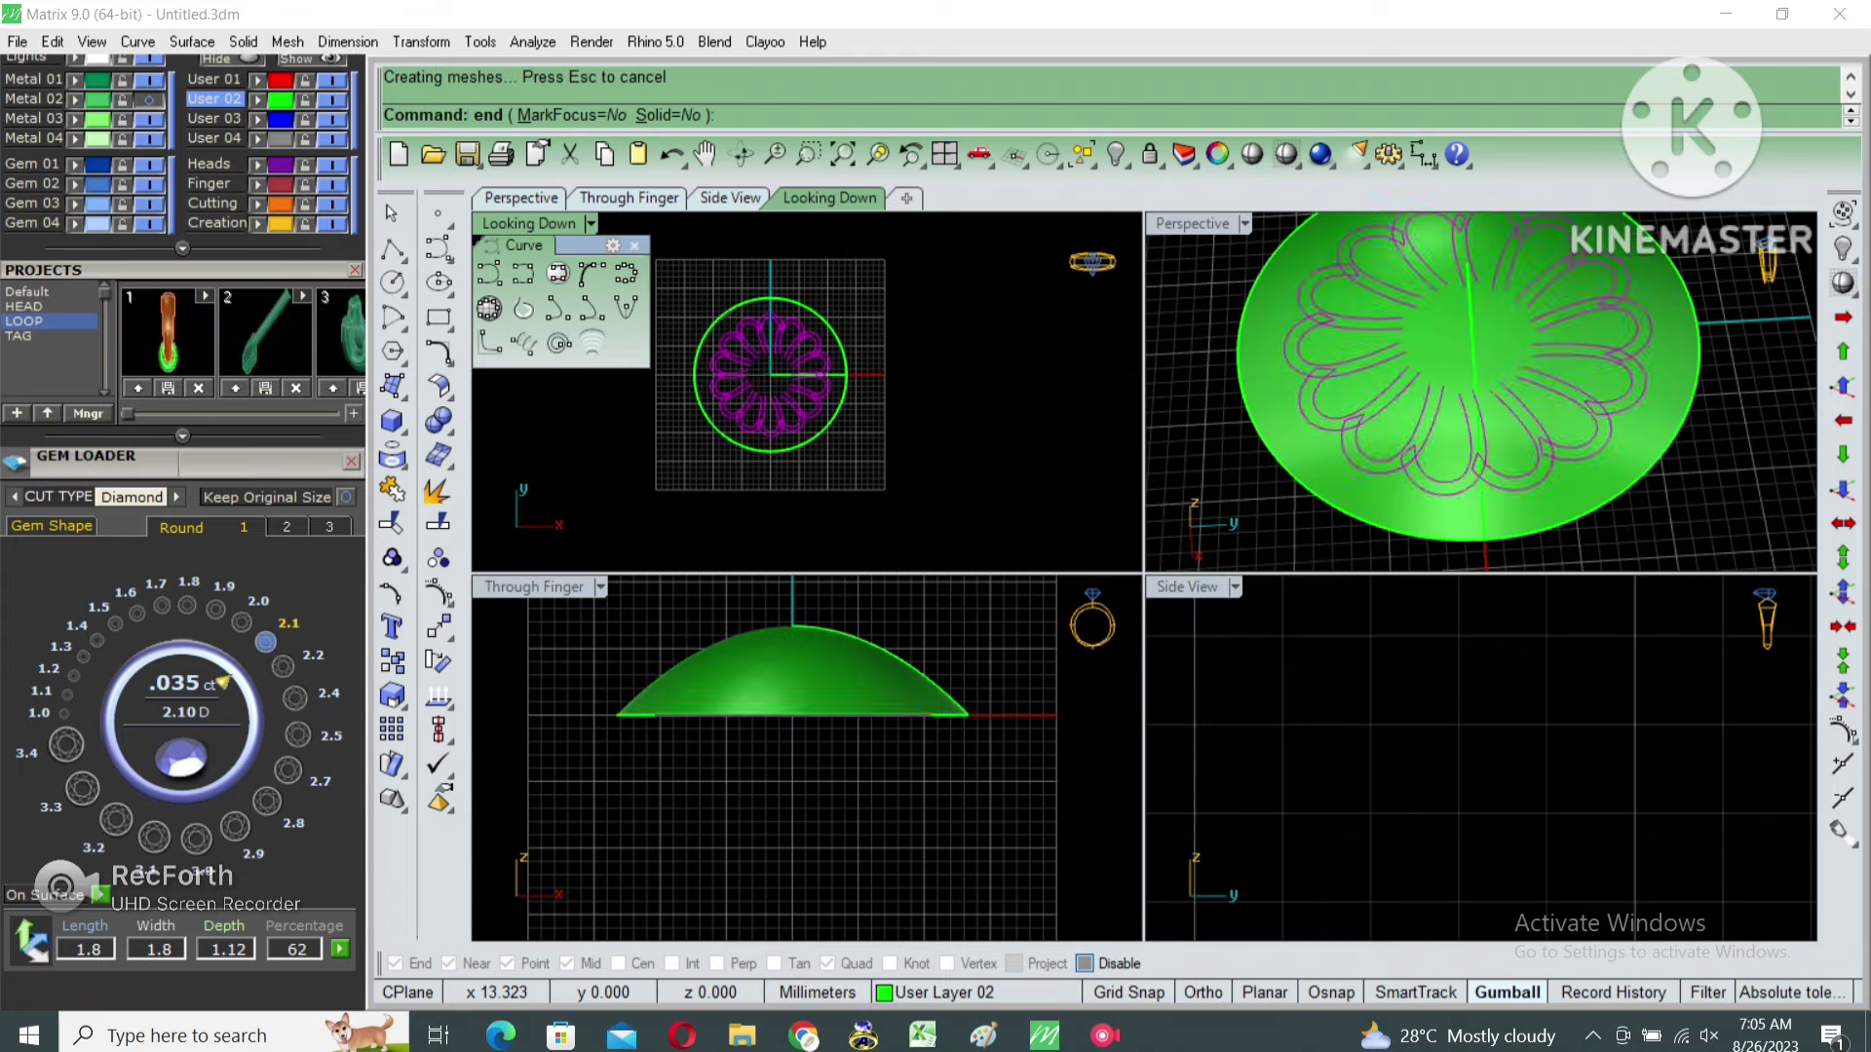
{"action": "right_click_drag", "start_coordinate": [780, 682], "coordinate": [765, 717]}
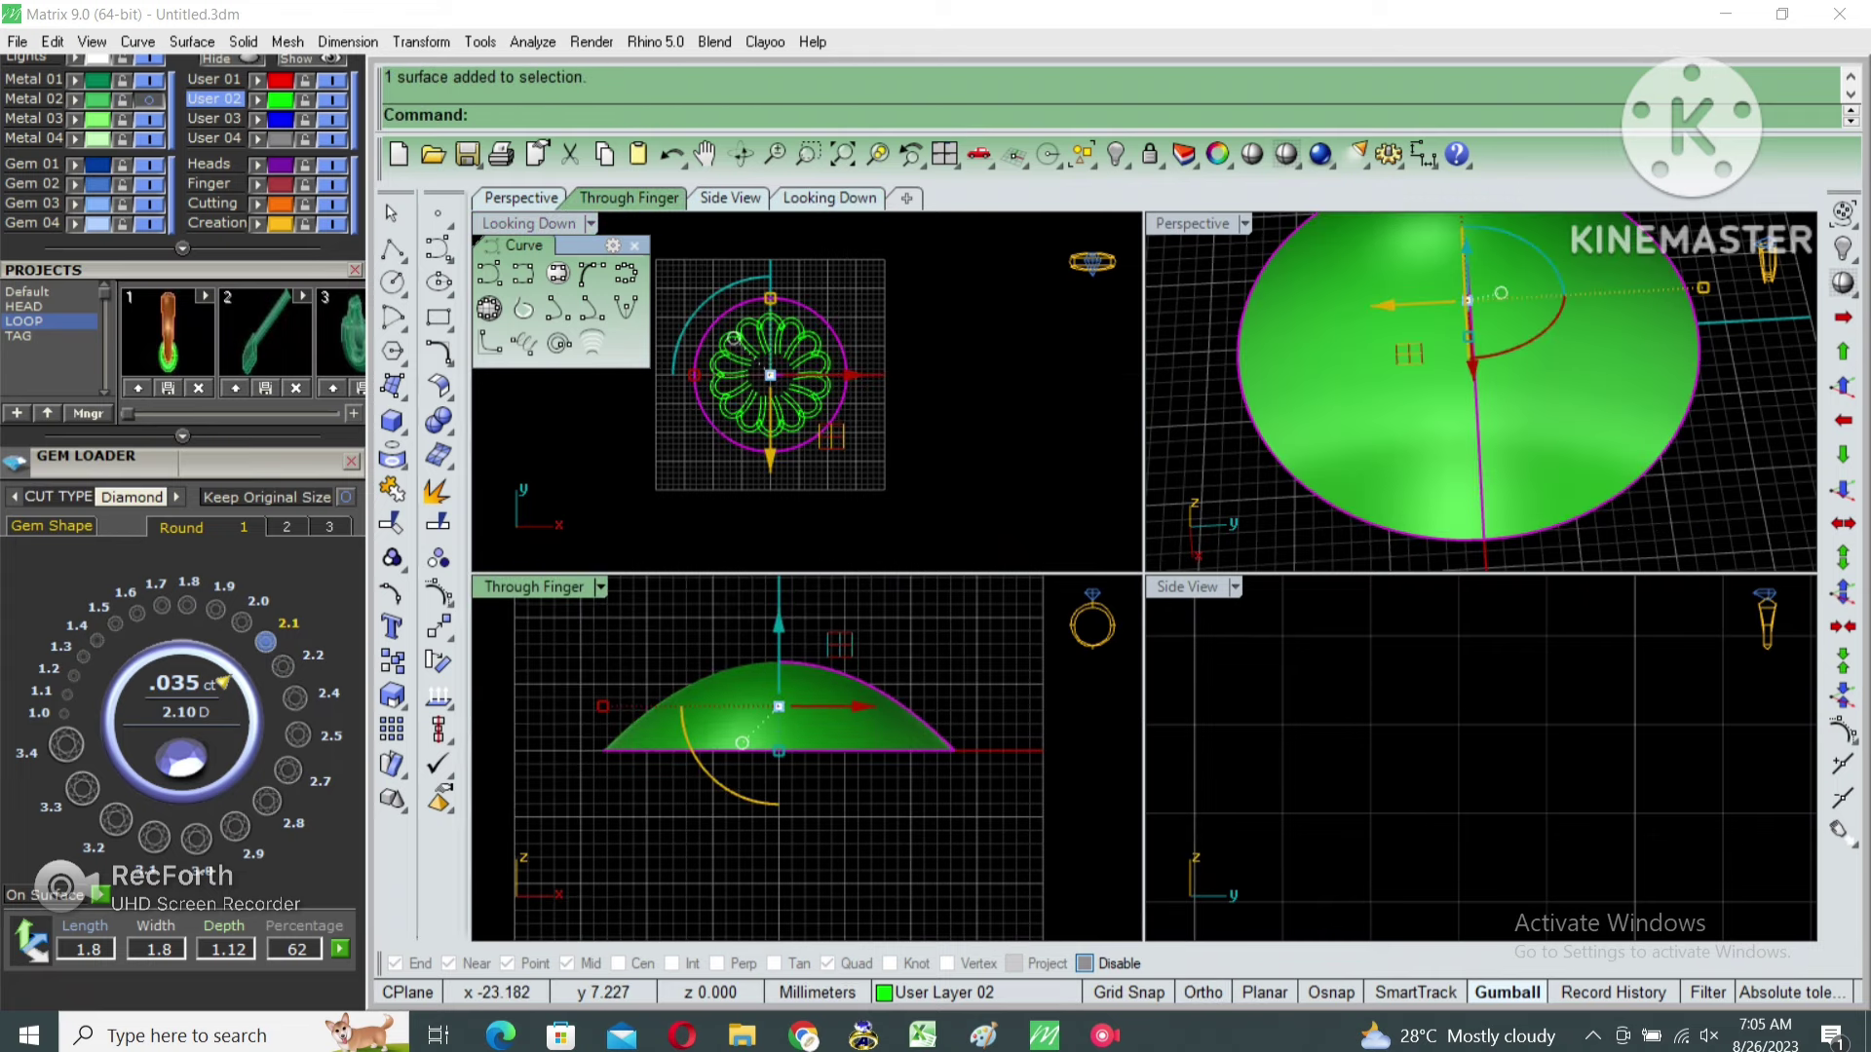
Flatten the dome by lowering its top control points 3.227 mm.
{"action": "left_click", "coordinate": [438, 592]}
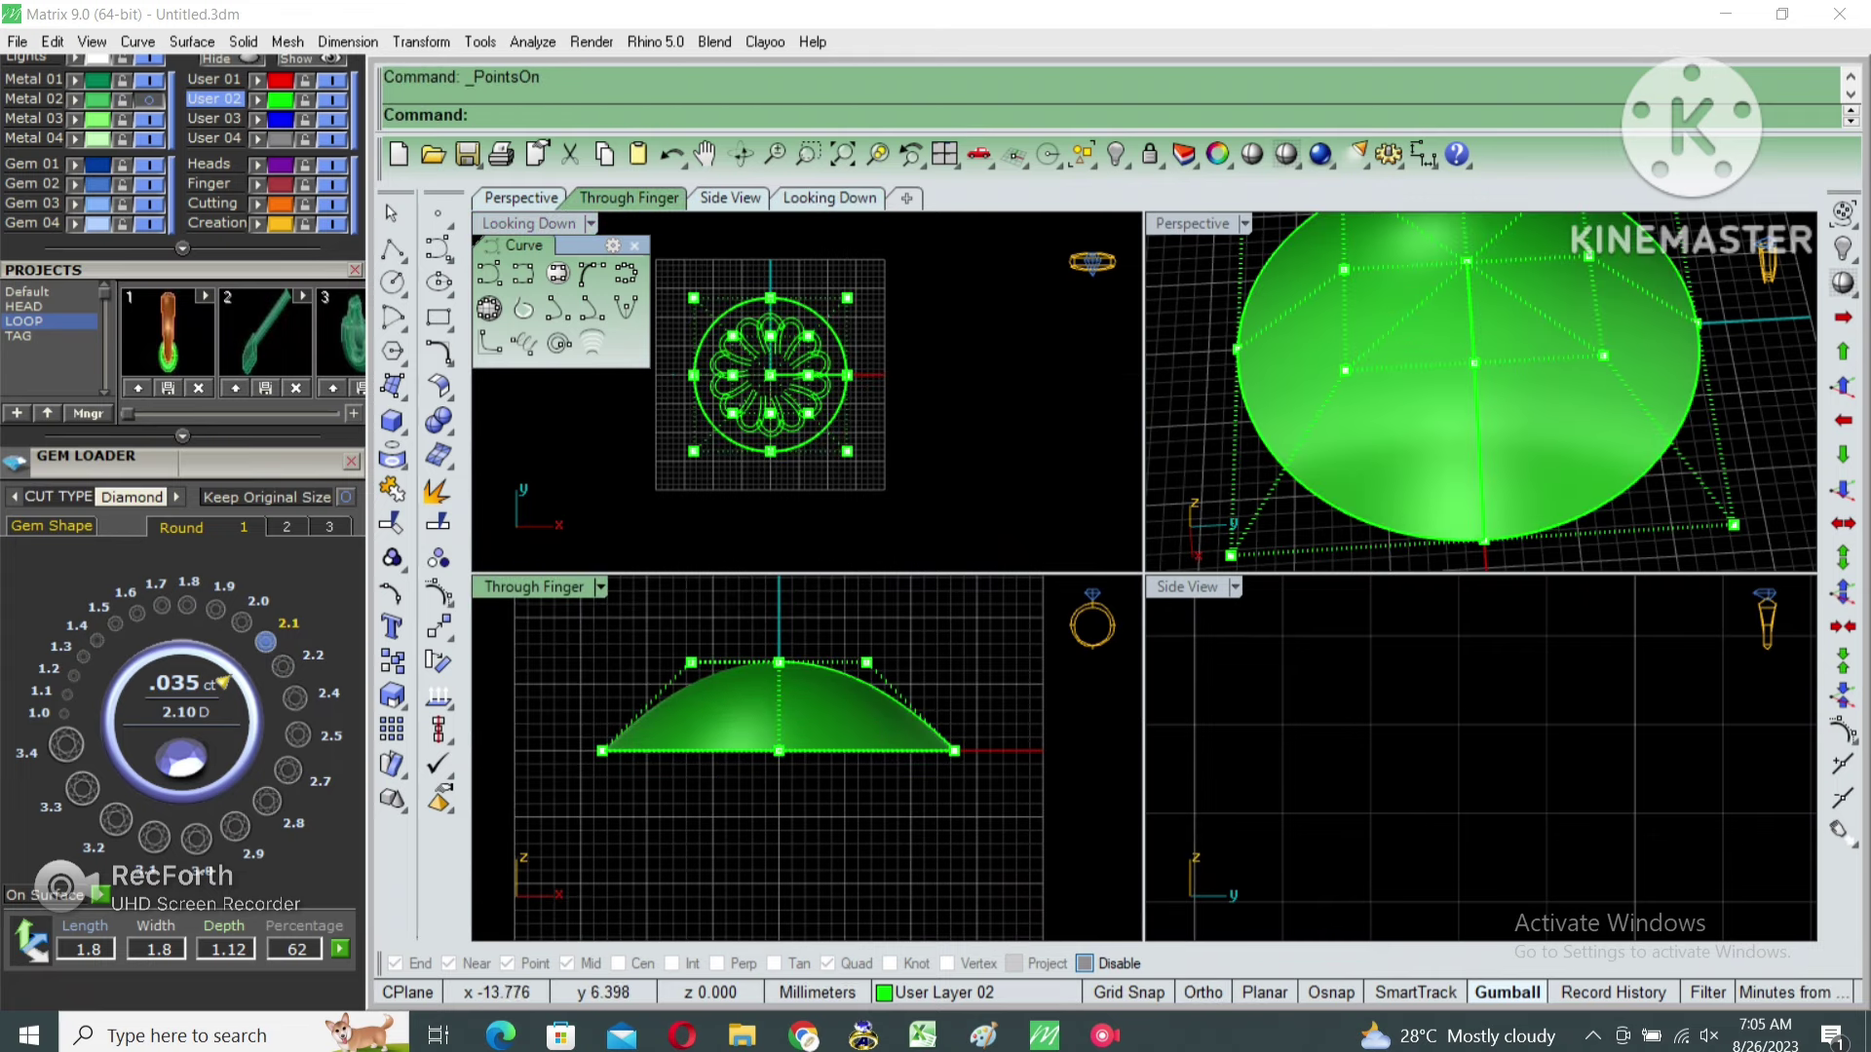
{"action": "left_click_drag", "start_coordinate": [844, 632], "coordinate": [581, 708]}
{"action": "left_click_drag", "start_coordinate": [778, 609], "coordinate": [778, 651]}
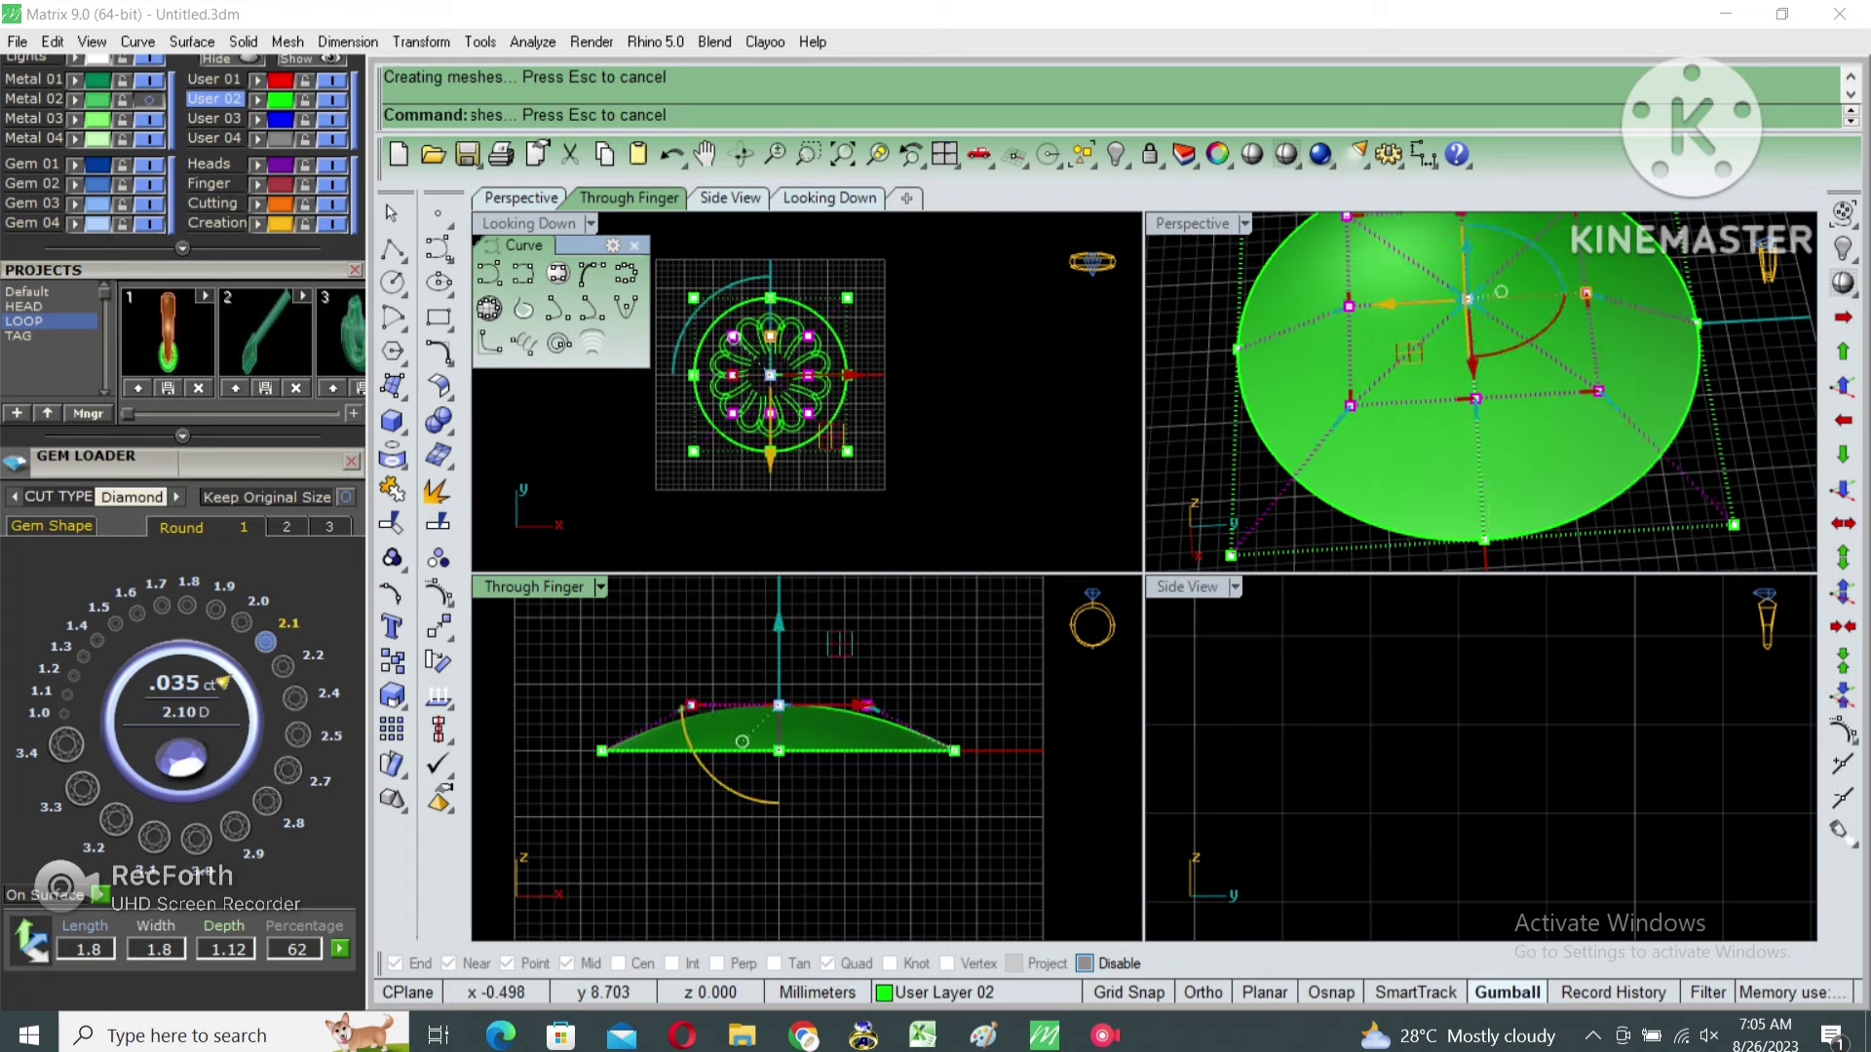
{"action": "left_click_drag", "start_coordinate": [700, 304], "coordinate": [842, 447]}
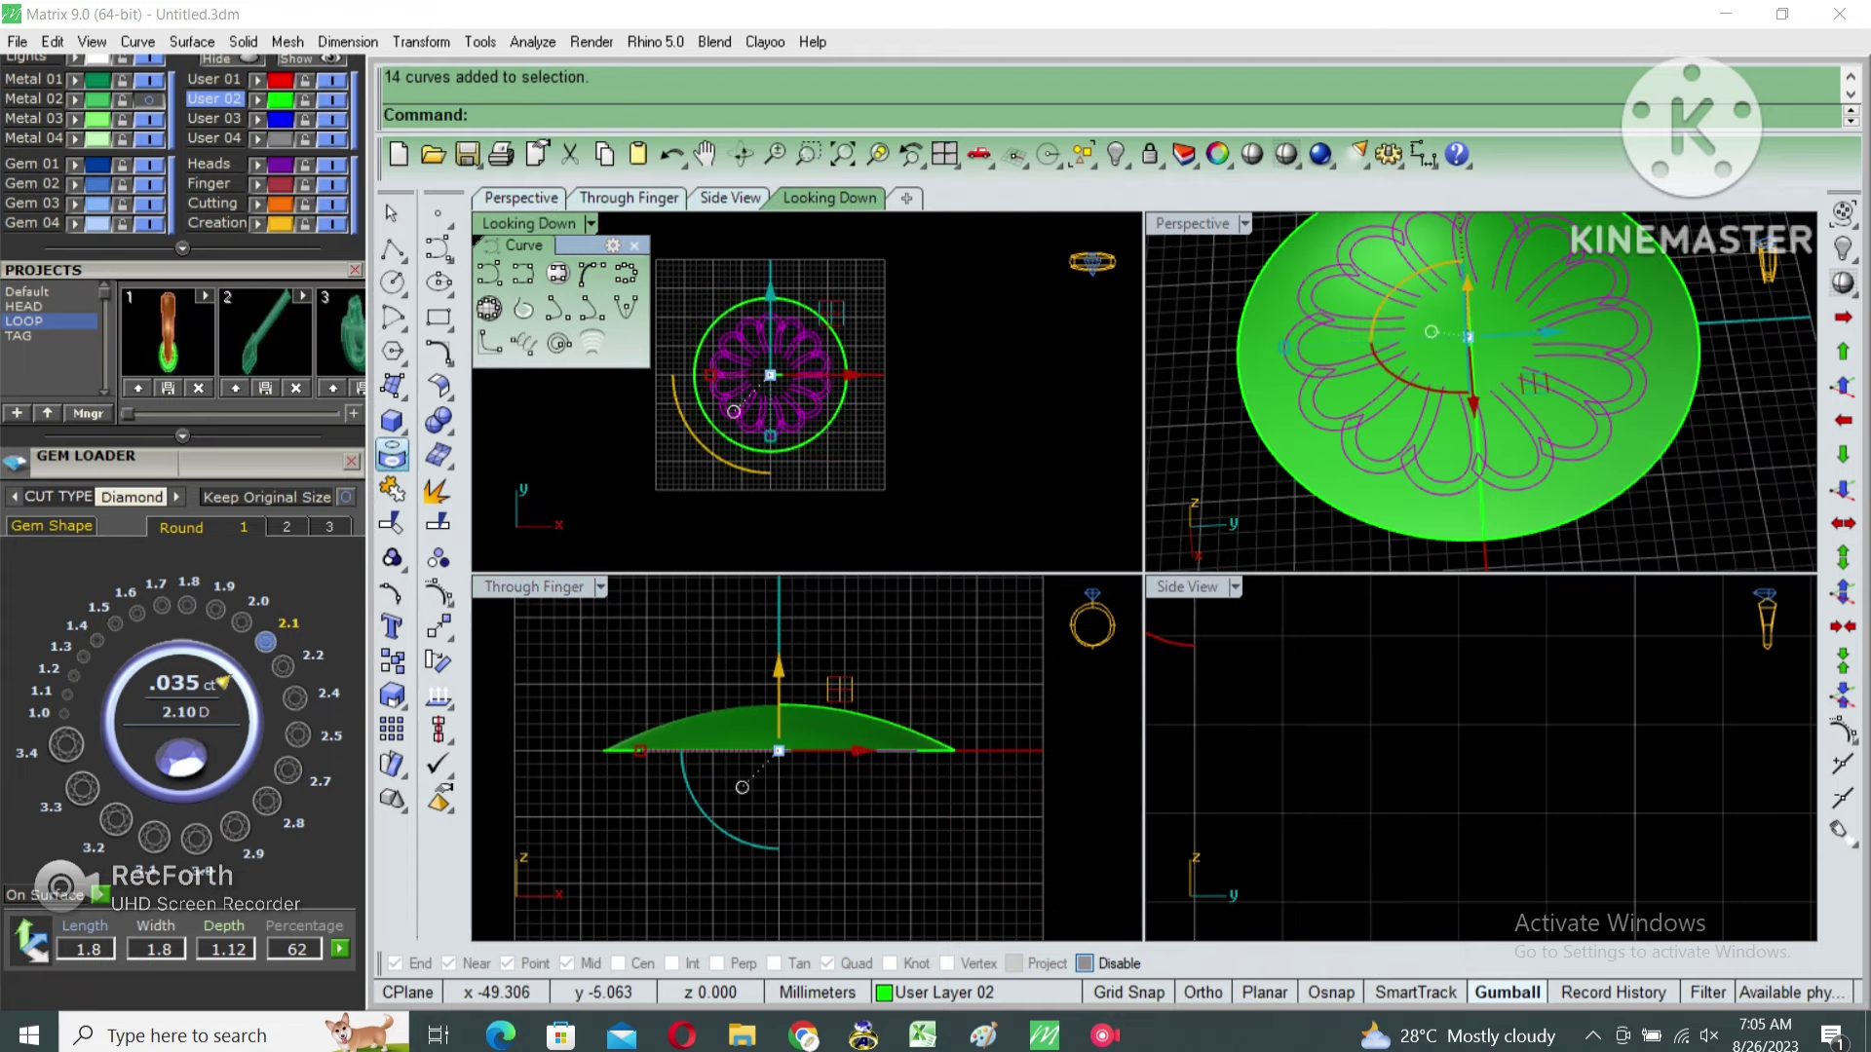
Project the flower loops onto the dome surface.
{"action": "type", "text": "Project"}
{"action": "left_click", "coordinate": [1559, 438]}
{"action": "key", "text": "Return"}
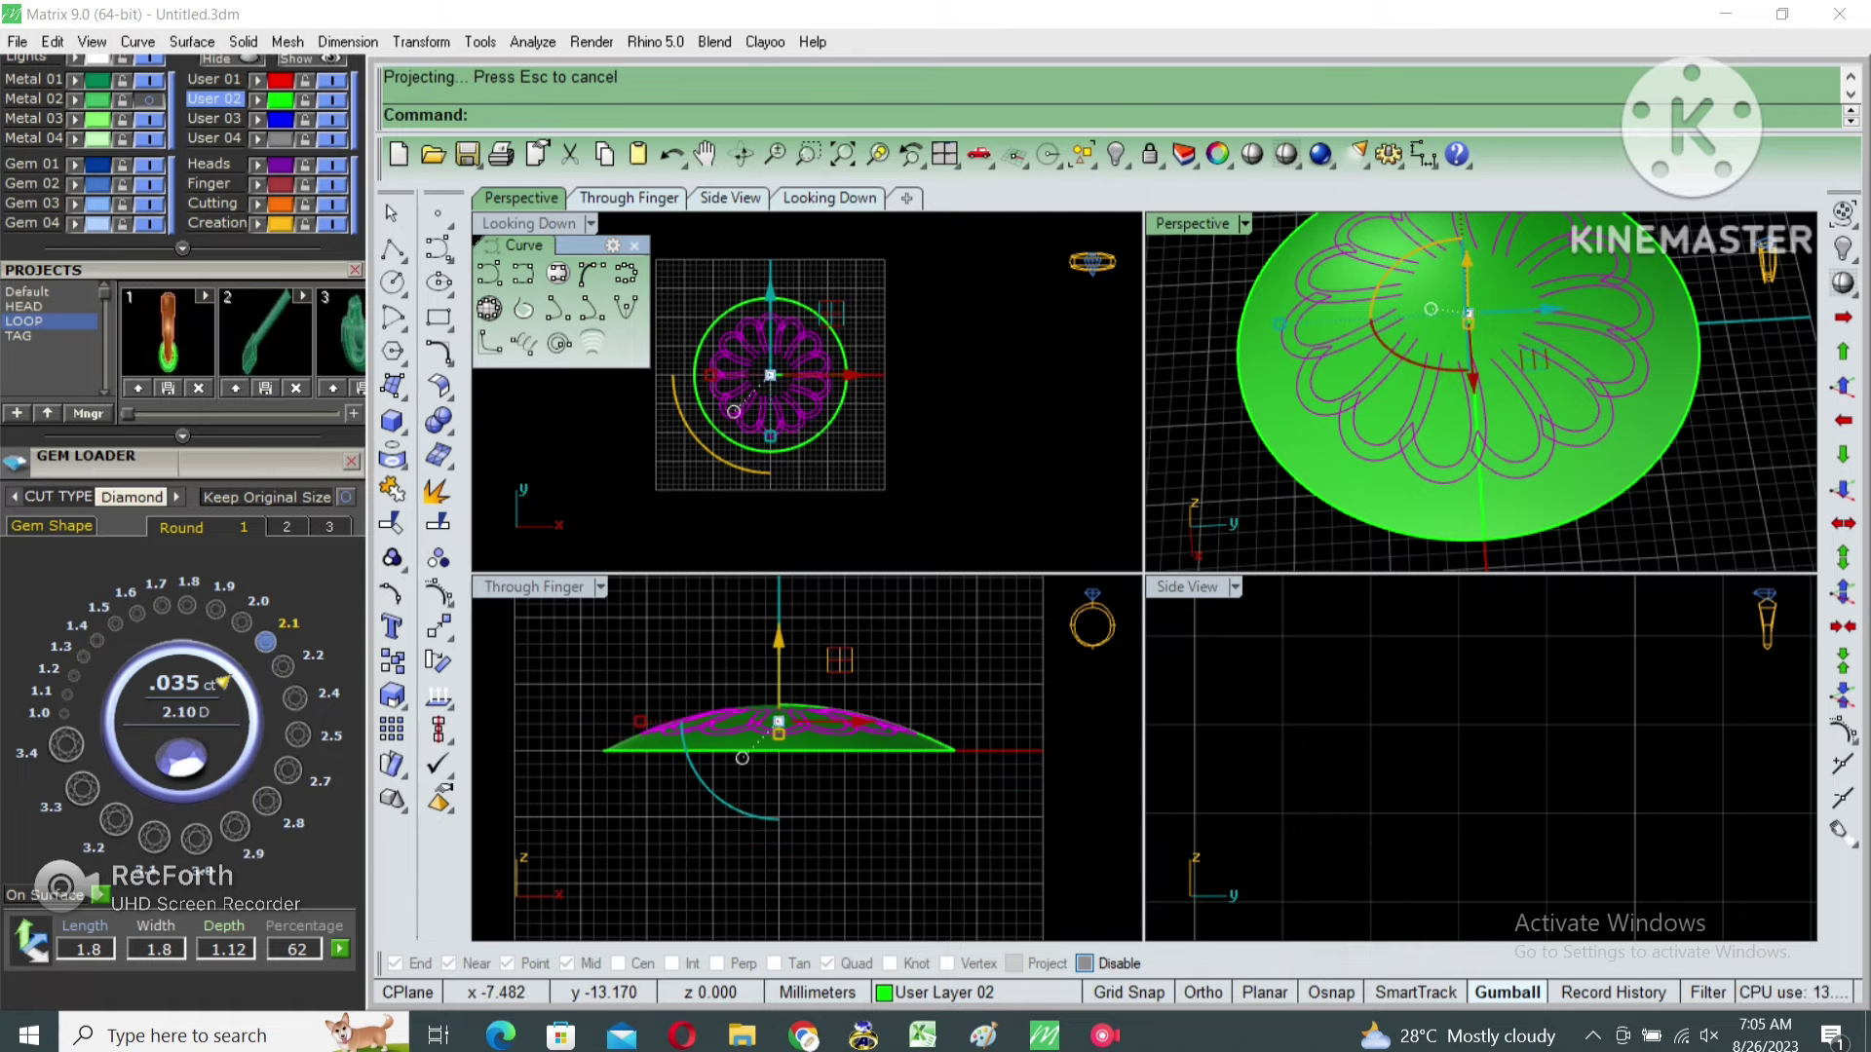
Delete the dome surface, checking it in the enlarged Perspective view.
{"action": "double_click", "coordinate": [1191, 223]}
{"action": "right_click_drag", "start_coordinate": [1218, 438], "coordinate": [1218, 341]}
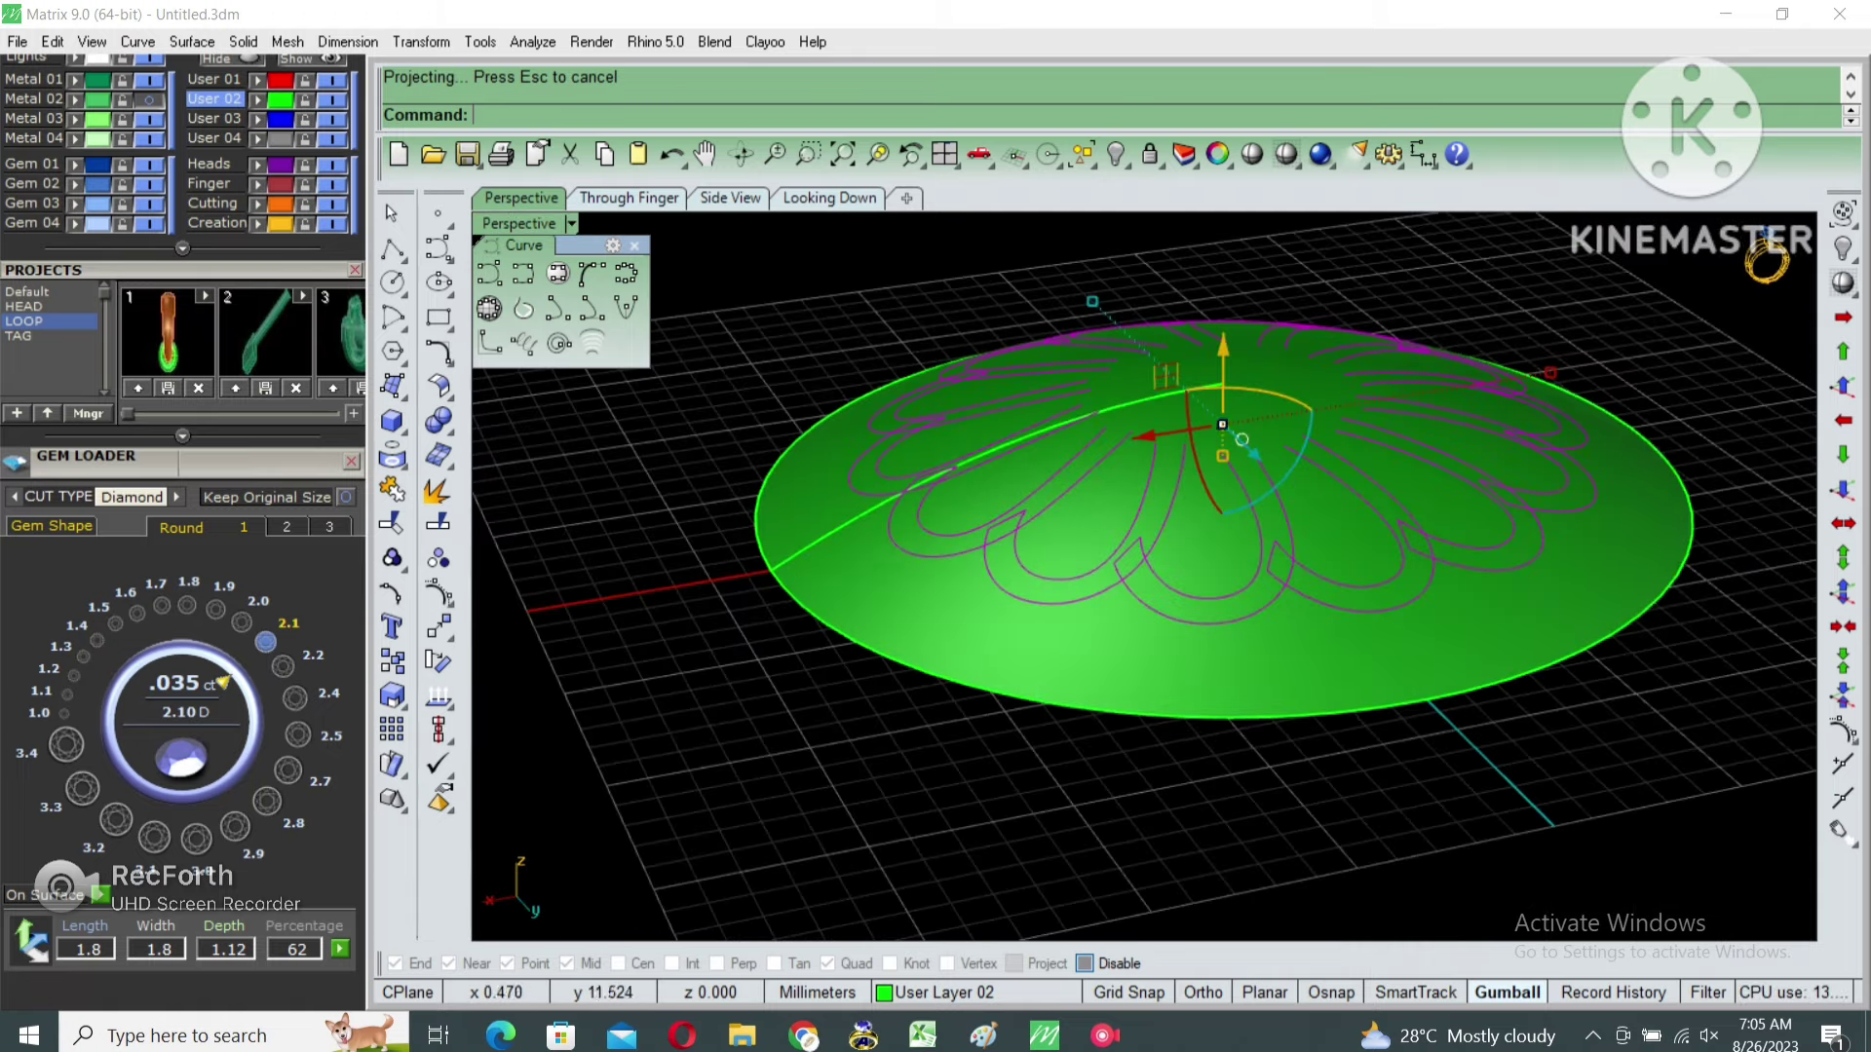
{"action": "left_click", "coordinate": [1241, 440]}
{"action": "right_click_drag", "start_coordinate": [1241, 439], "coordinate": [1241, 545]}
{"action": "key", "text": "Delete"}
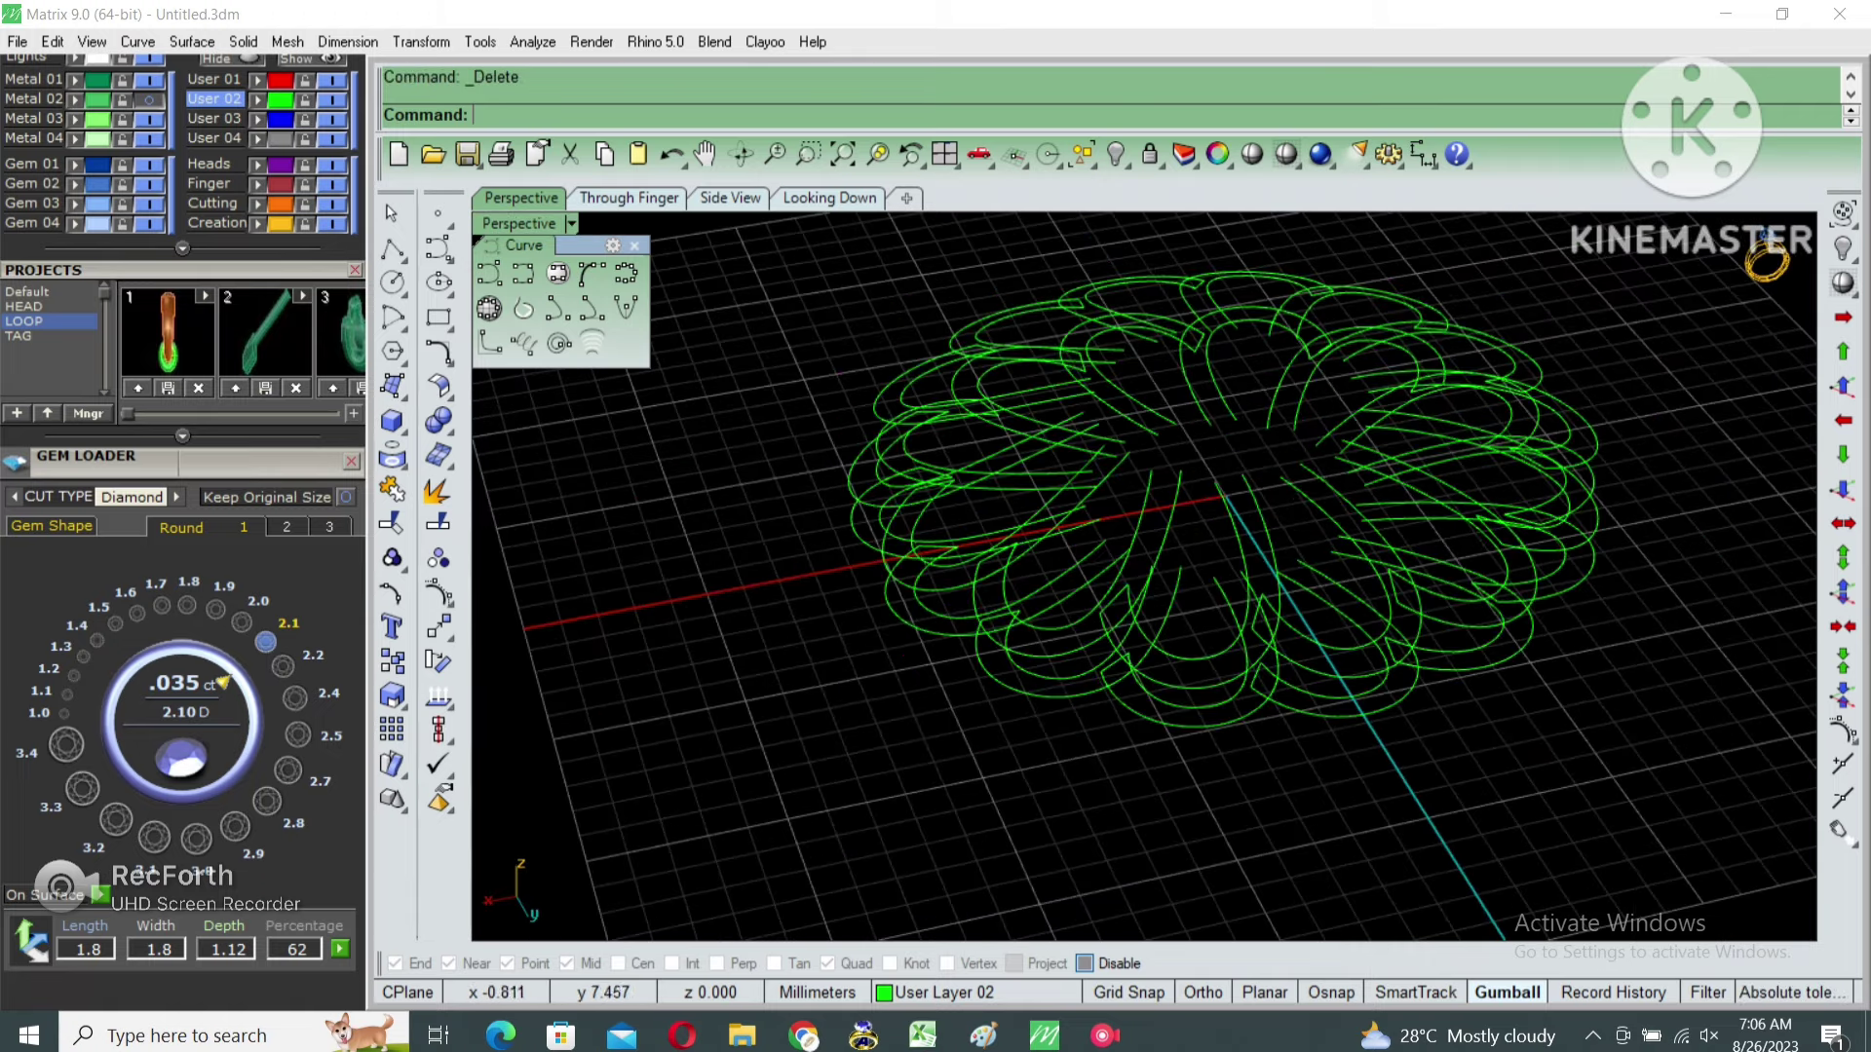
Lock one projected petal loop and delete all the other flower curves.
{"action": "left_click", "coordinate": [1331, 614]}
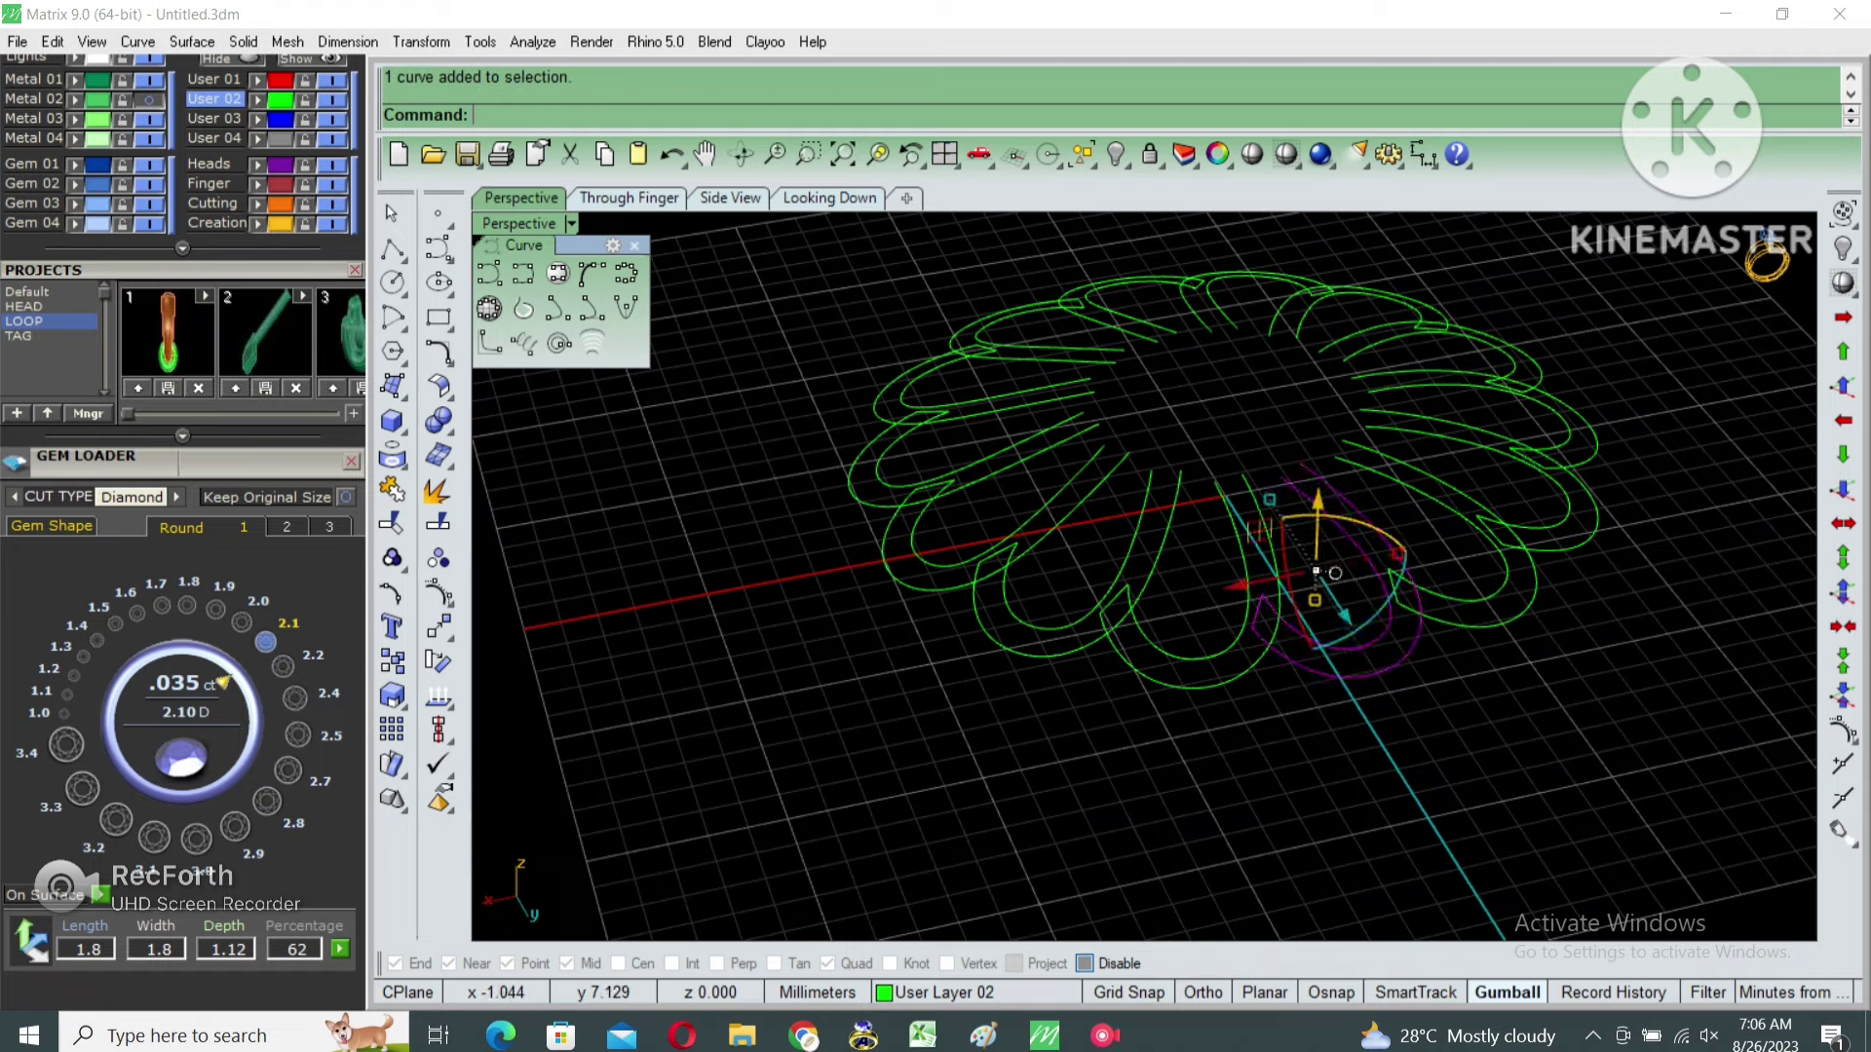
{"action": "scroll", "coordinate": [1331, 614], "scroll_direction": "down", "scroll_amount": 3}
{"action": "type", "text": "lock"}
{"action": "key", "text": "Return"}
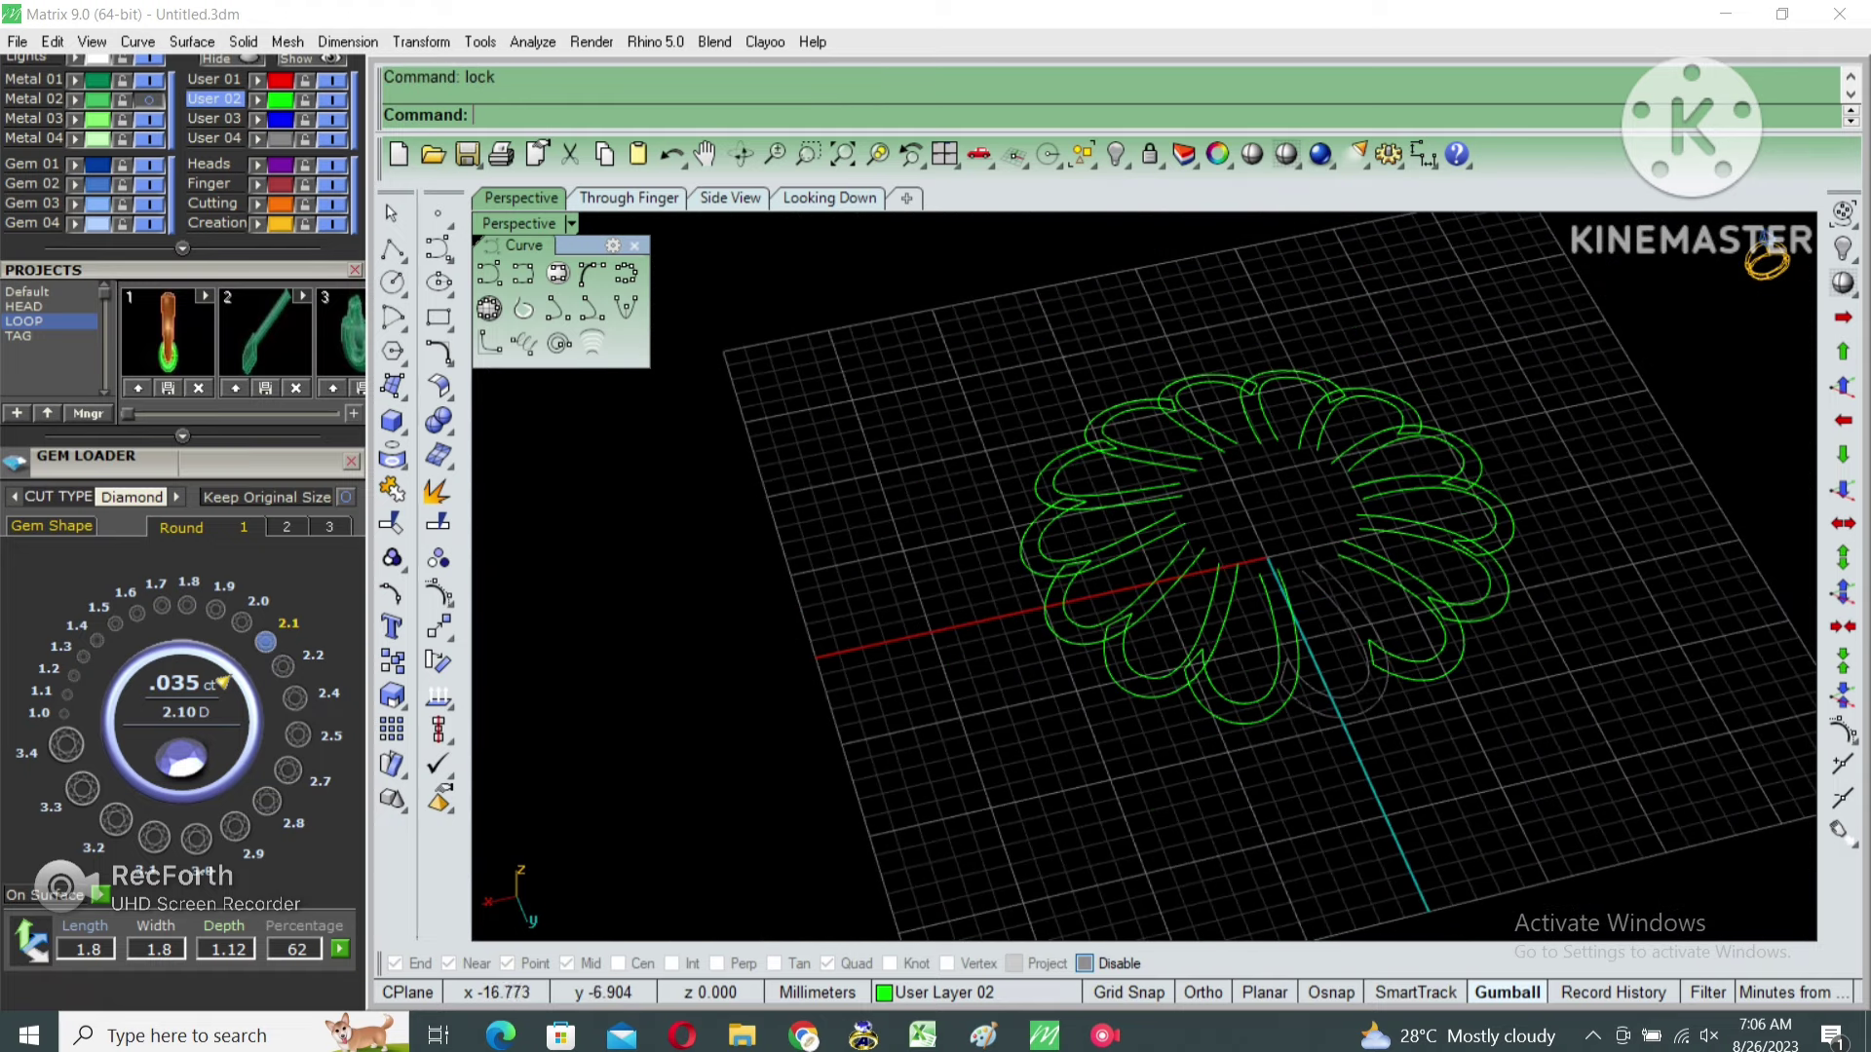
{"action": "key", "text": "Delete"}
{"action": "type", "text": "LL"}
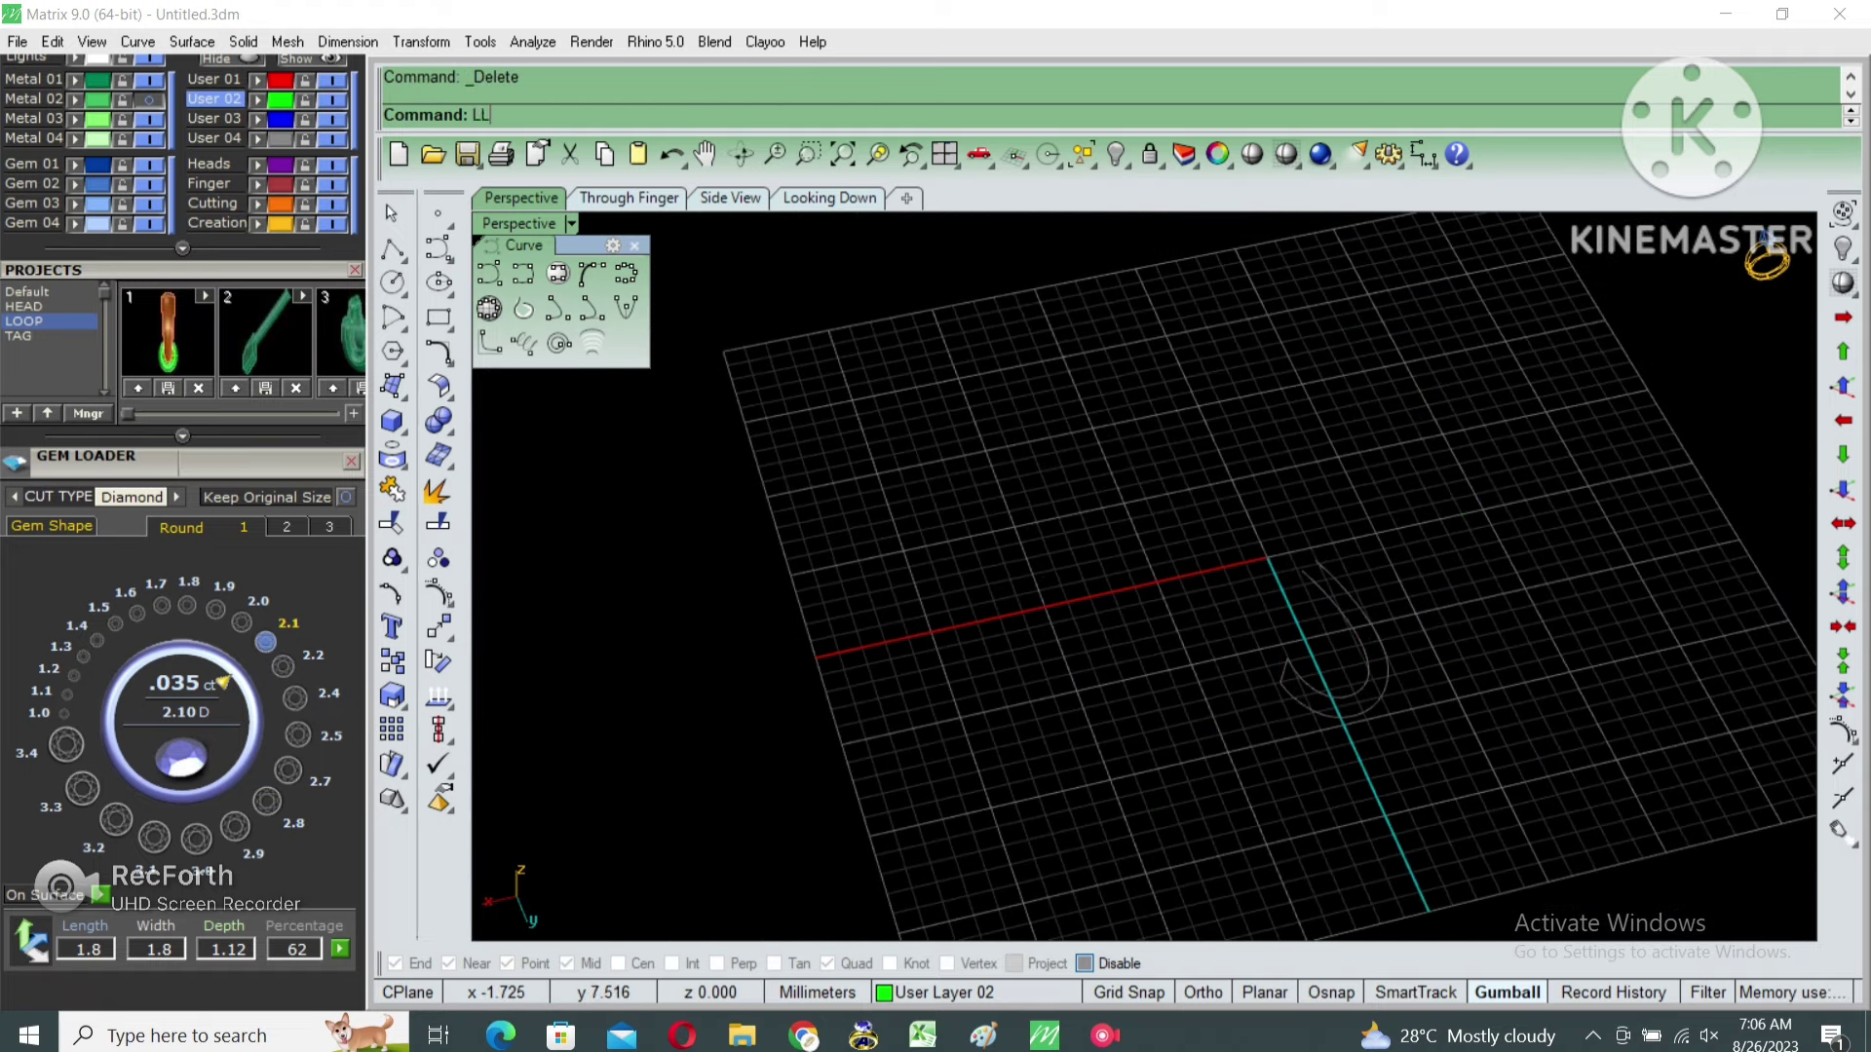
Unlock the petal loop and rebuild both rail curves with fewer control points.
{"action": "key", "text": "Return"}
{"action": "left_click", "coordinate": [1311, 634]}
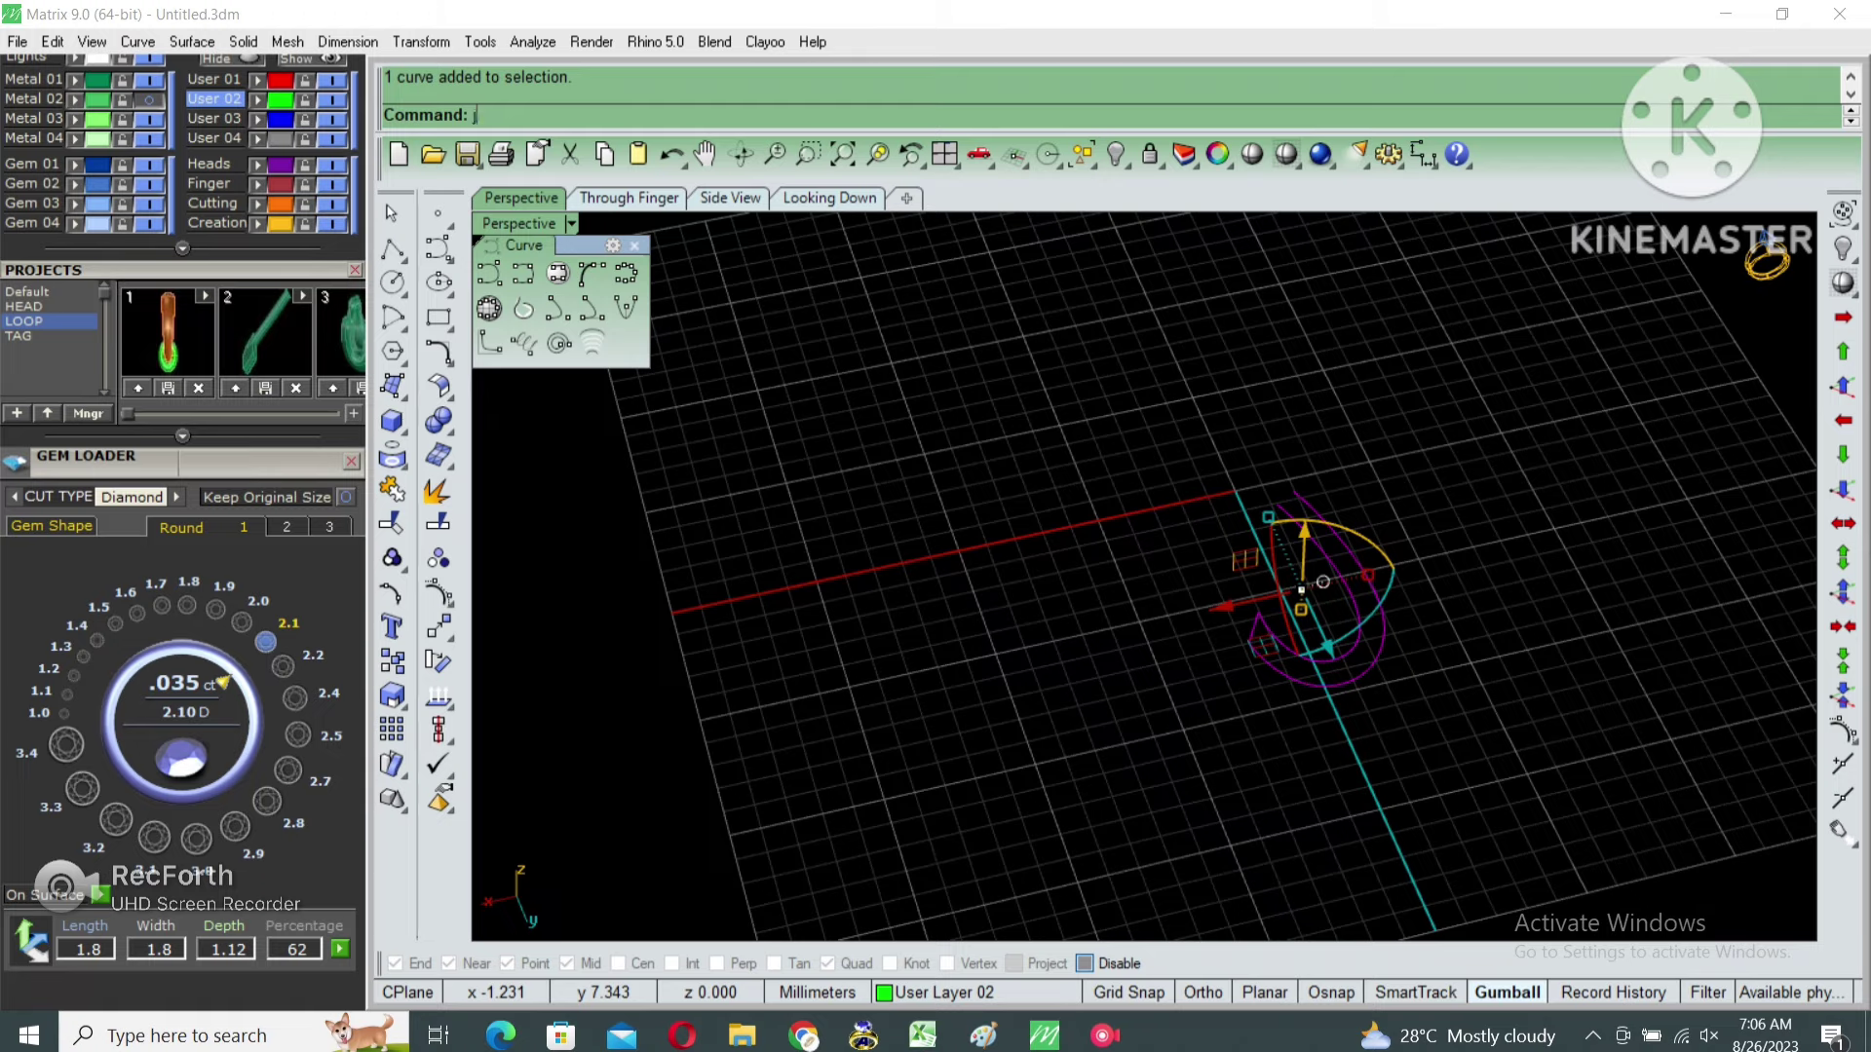
{"action": "left_click_drag", "start_coordinate": [1450, 545], "coordinate": [1306, 626]}
{"action": "type", "text": "re"}
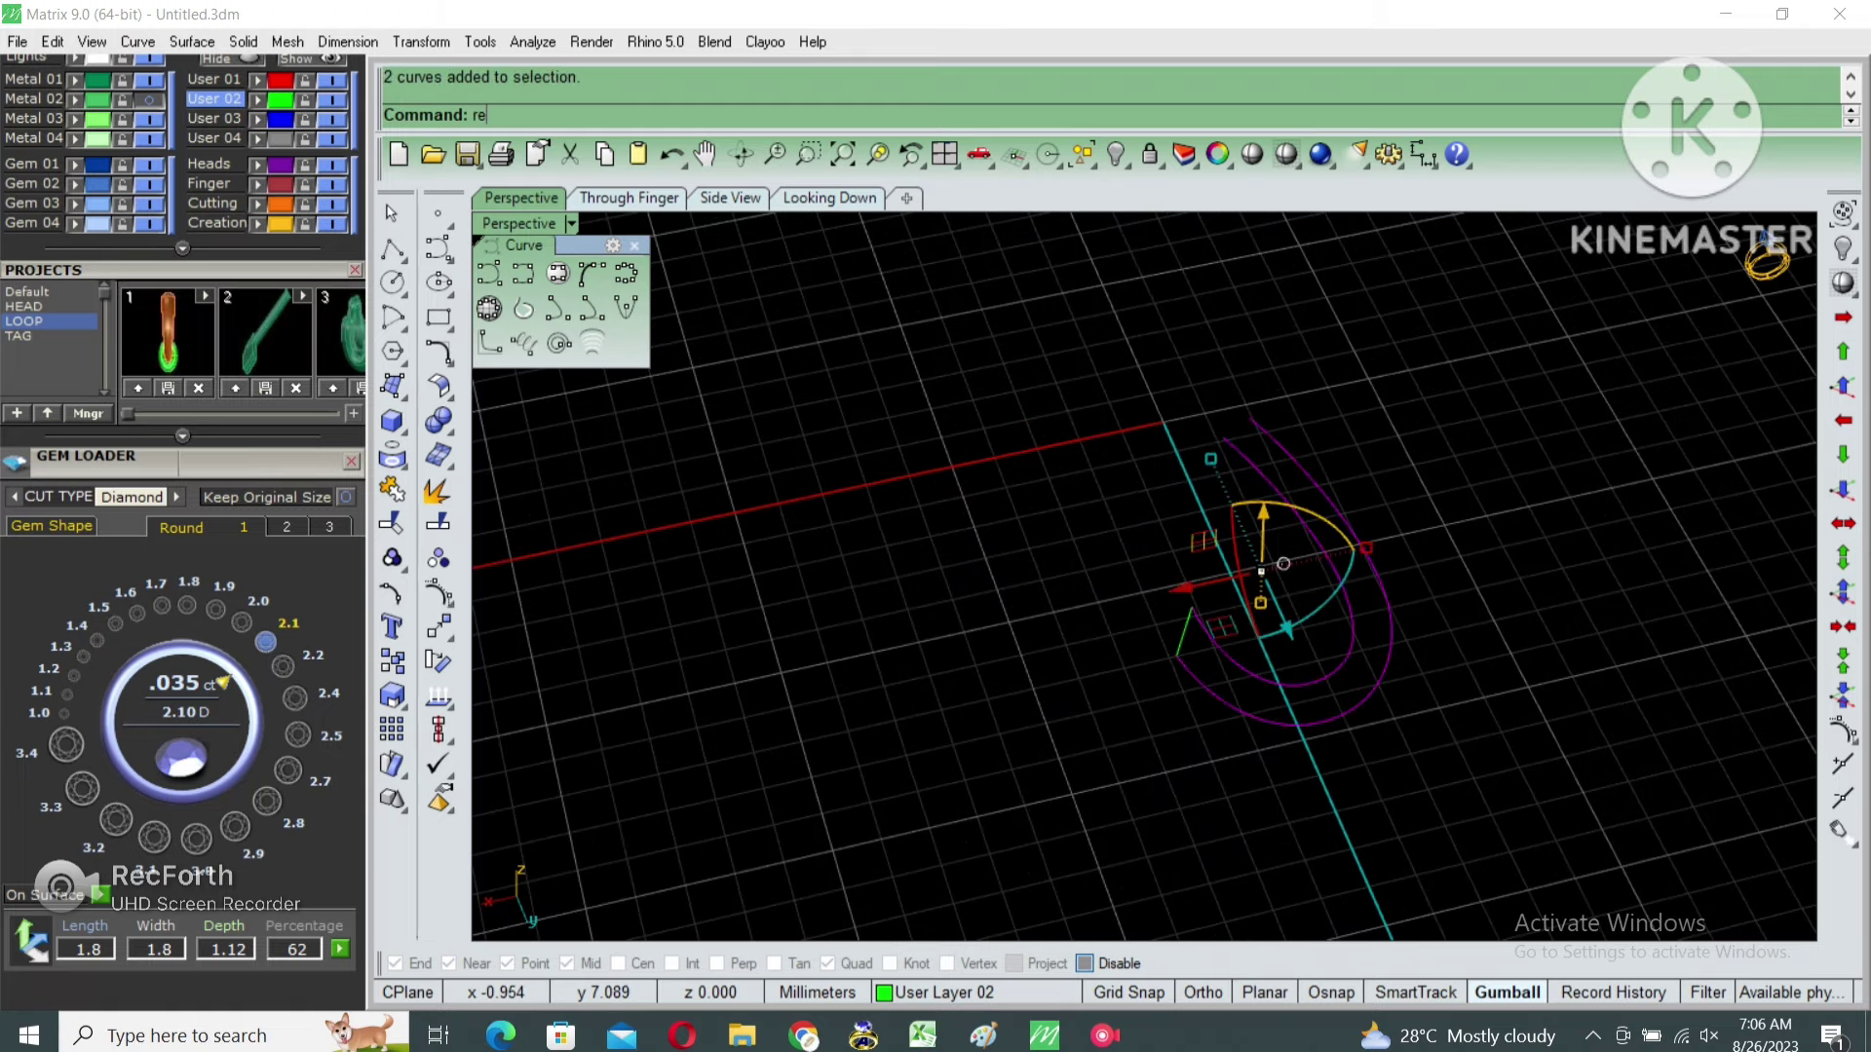
{"action": "type", "text": "build"}
{"action": "key", "text": "Return"}
{"action": "key", "text": "Return"}
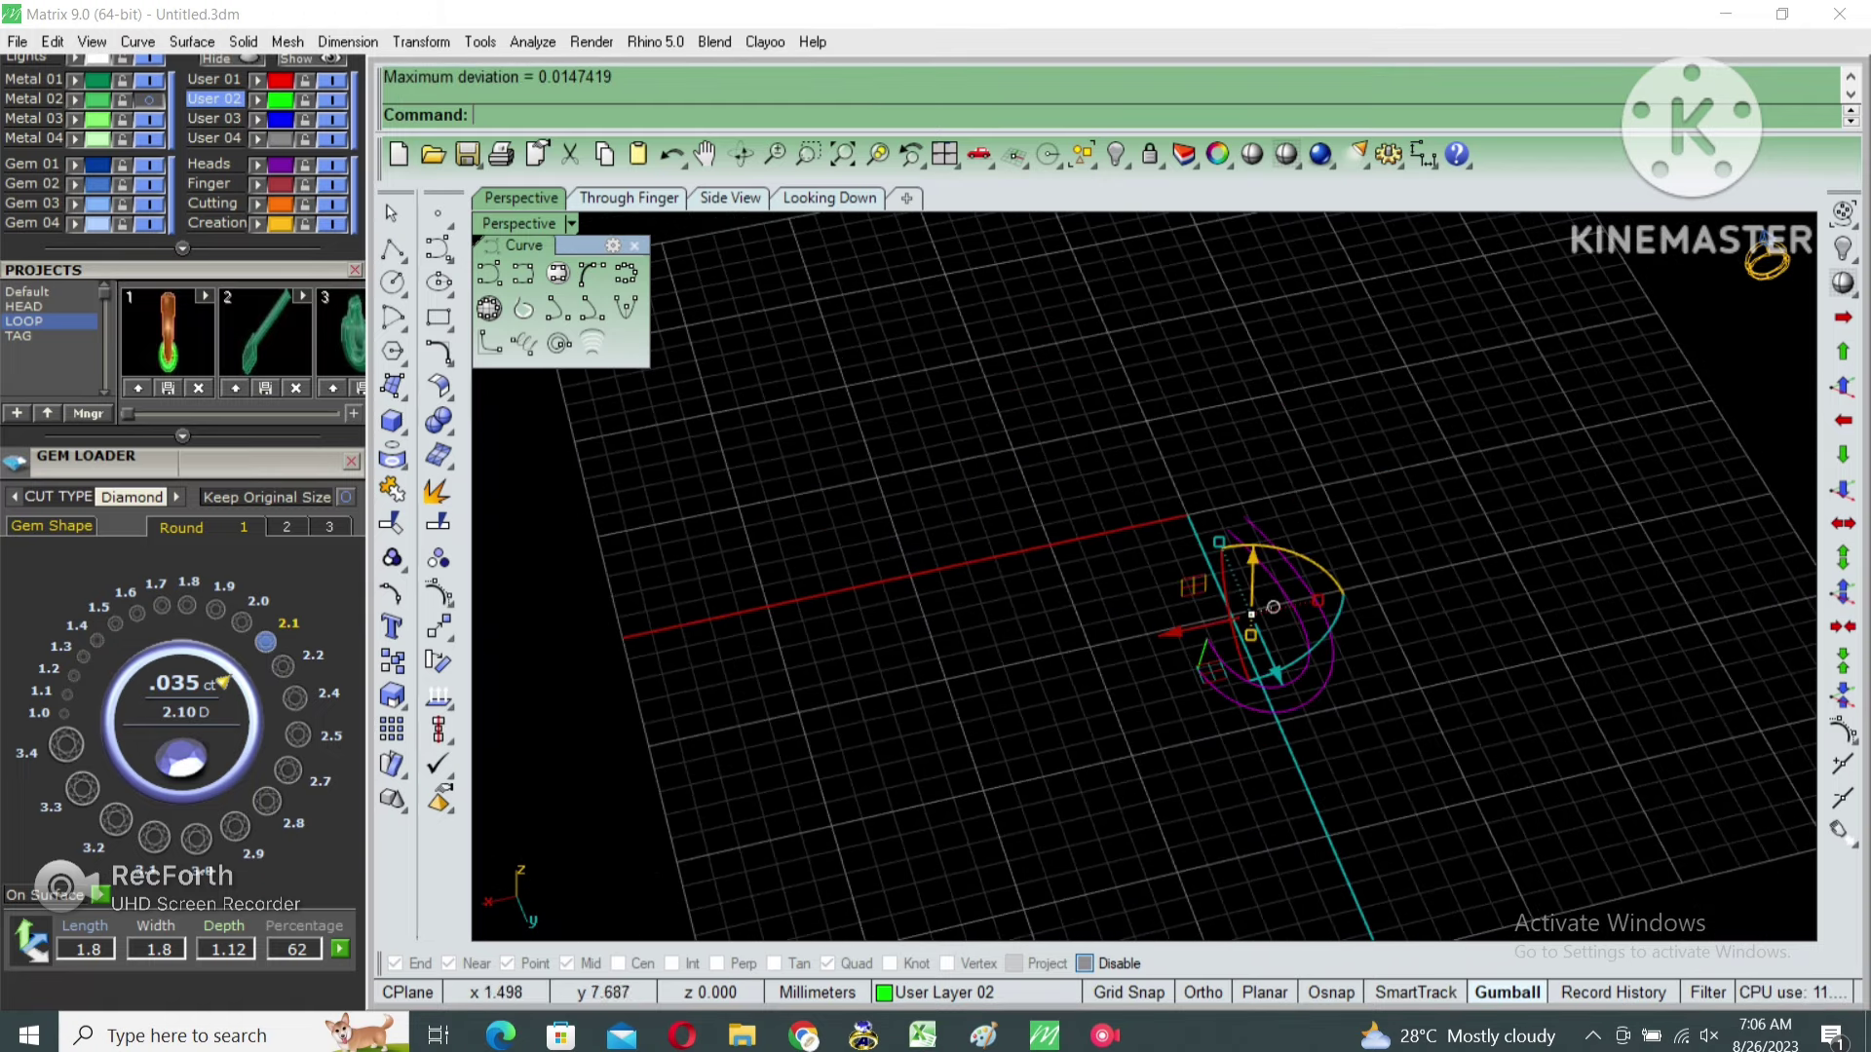
Try lifting the whole model with the gumball, cancel, and orbit toward the gem cluster.
{"action": "scroll", "coordinate": [1252, 451], "scroll_direction": "up", "scroll_amount": 3}
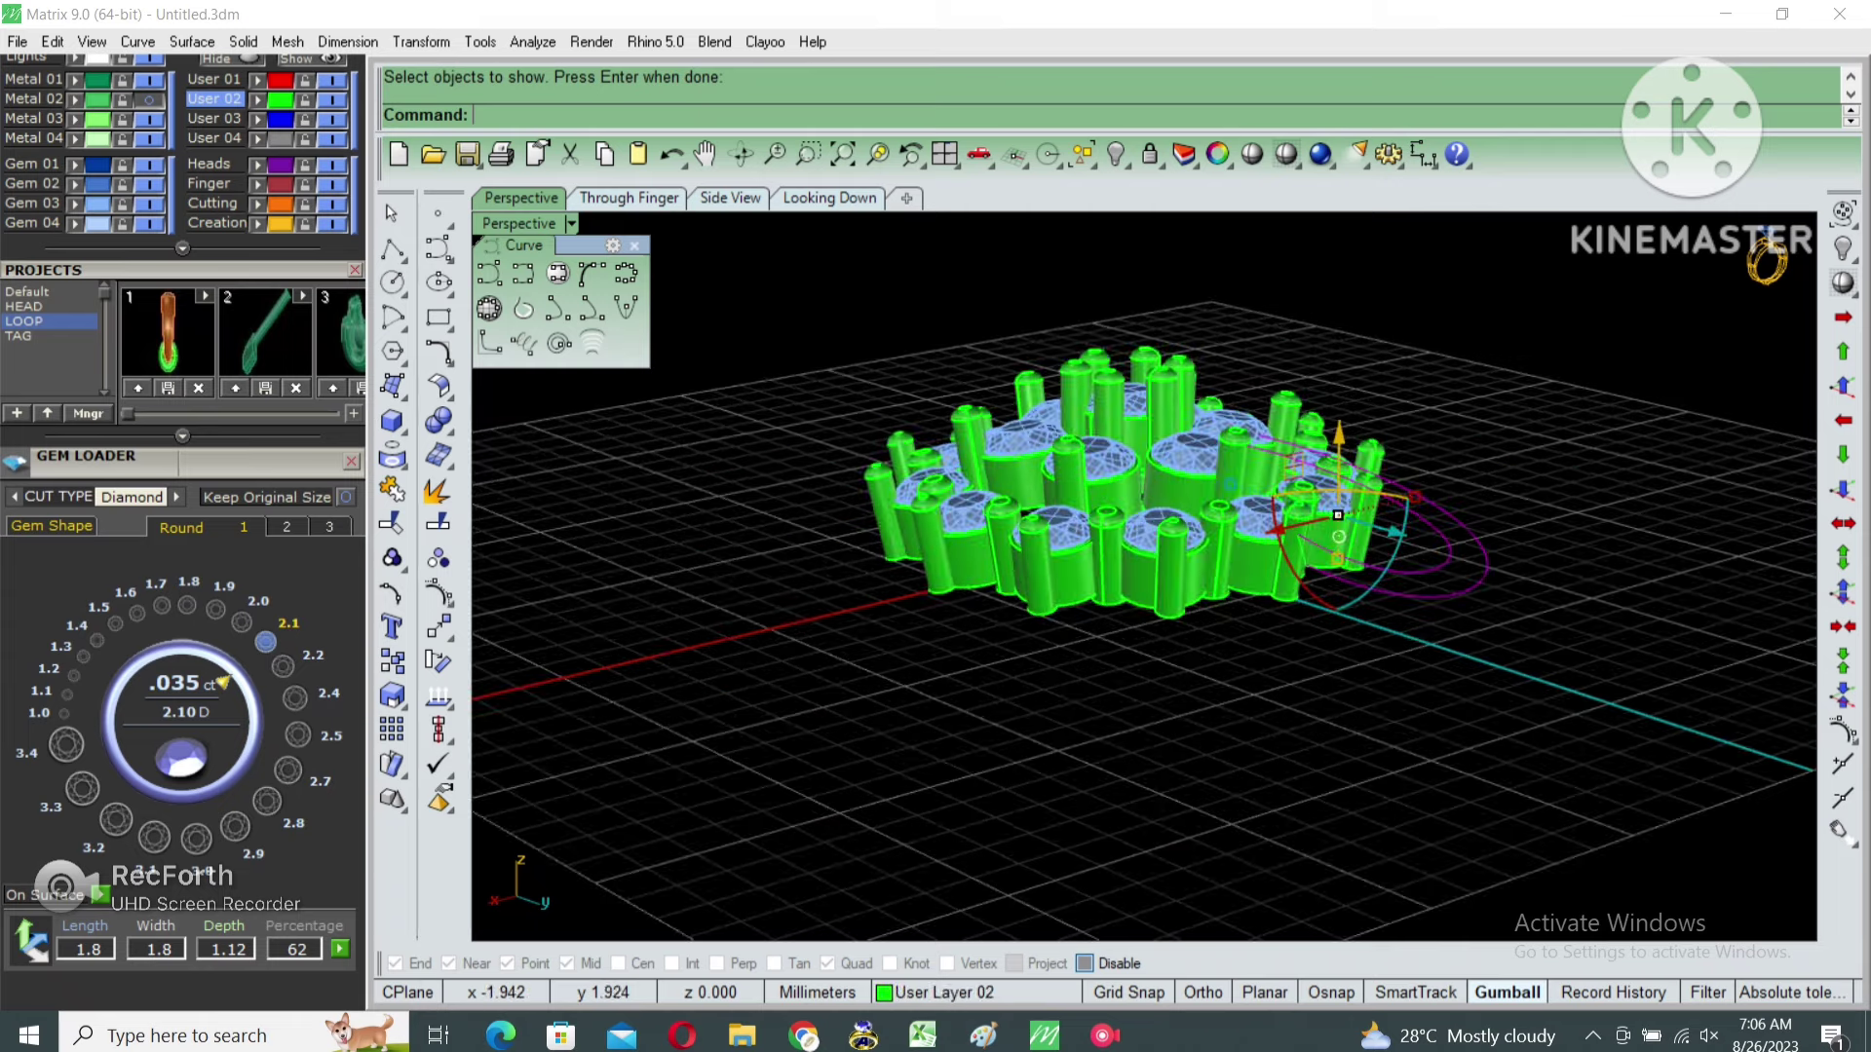
{"action": "key", "text": "ctrl+a"}
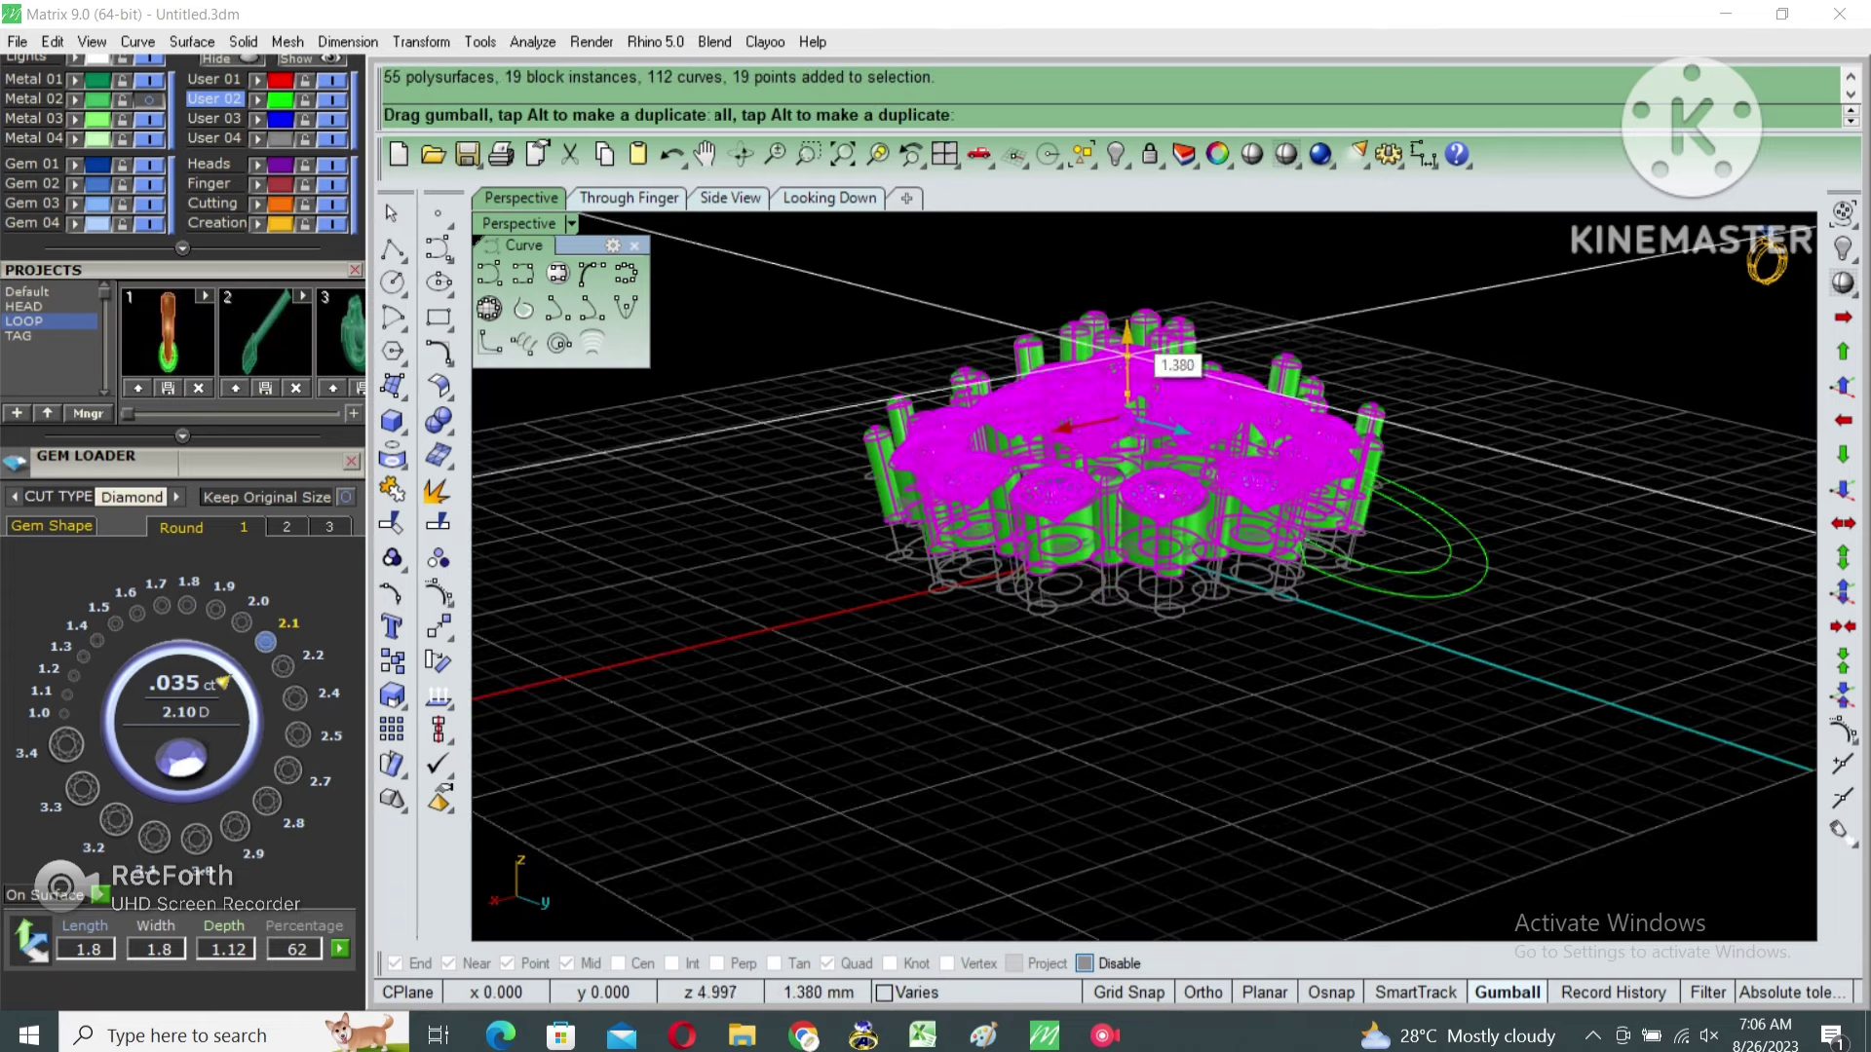
{"action": "left_click_drag", "start_coordinate": [1128, 454], "coordinate": [1177, 334]}
{"action": "key", "text": "Escape"}
{"action": "right_click_drag", "start_coordinate": [1144, 575], "coordinate": [1266, 545]}
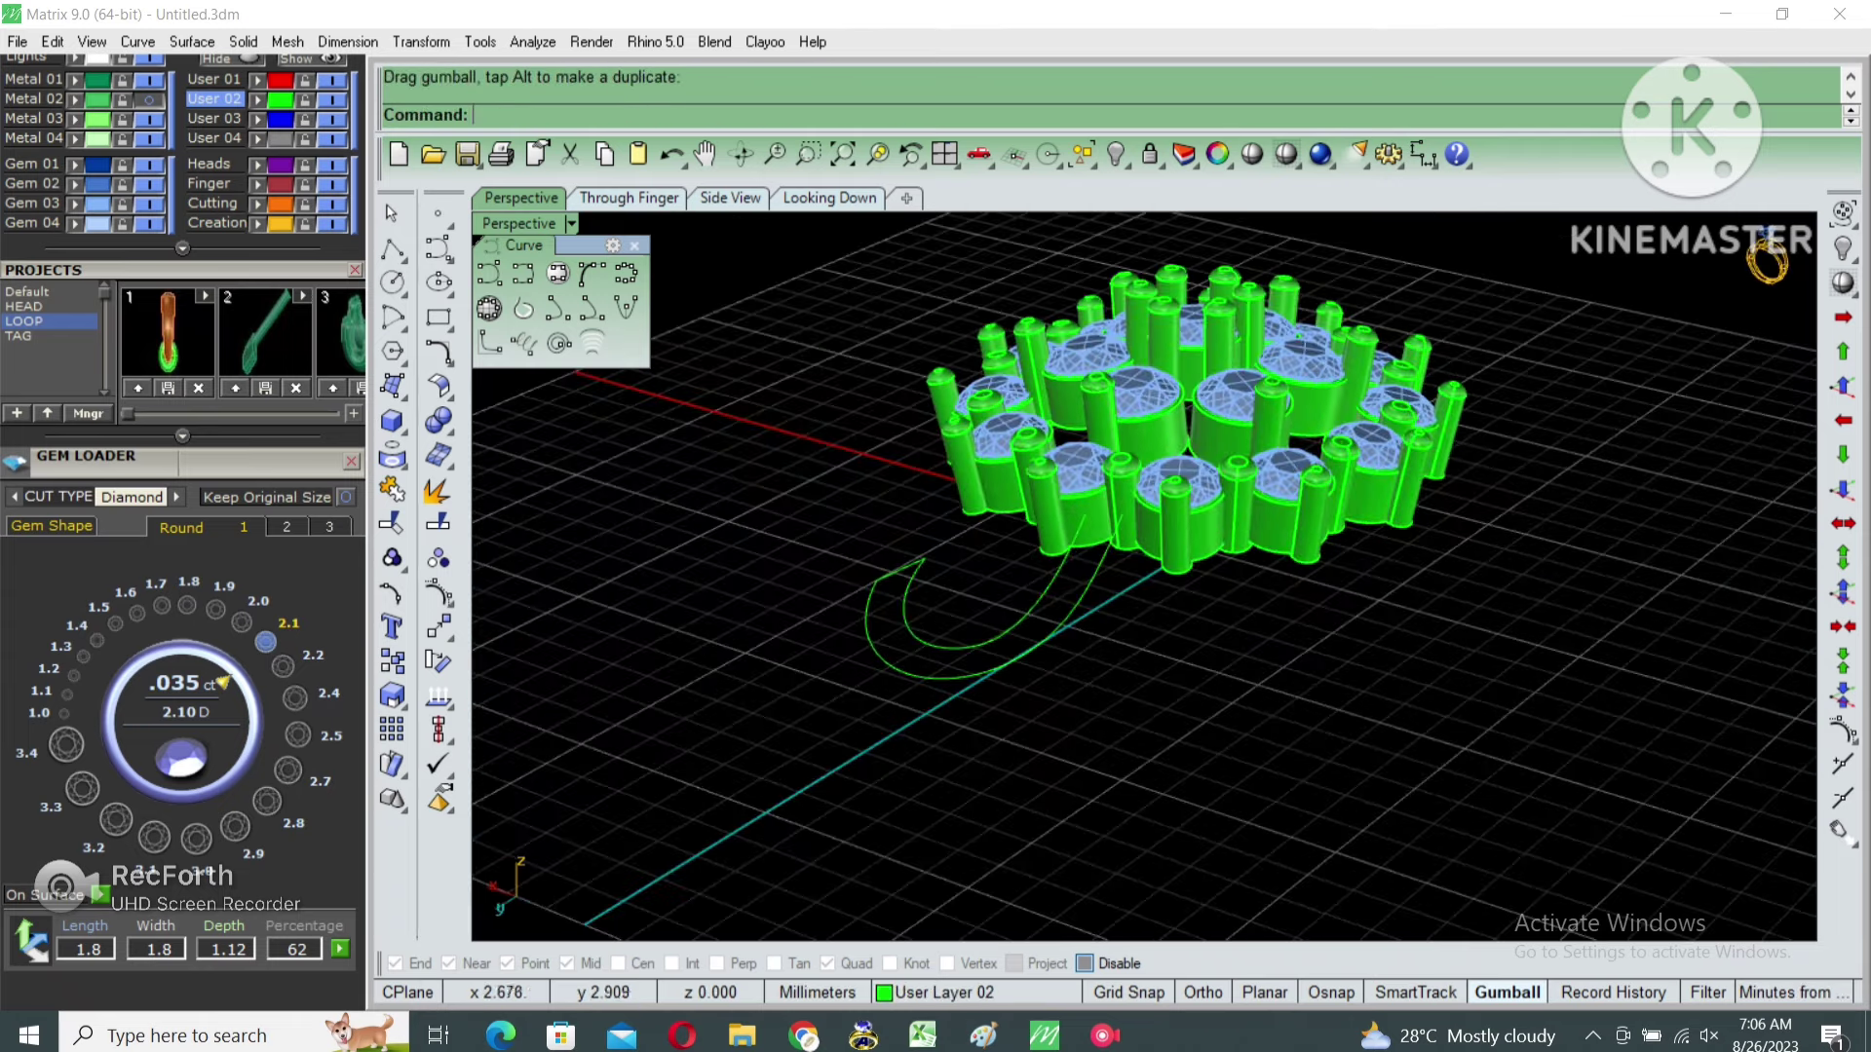
{"action": "scroll", "coordinate": [1144, 575], "scroll_direction": "up", "scroll_amount": 3}
Show the three petal curves' control points and move rail point pairs, dropping two downward.
{"action": "left_click", "coordinate": [1091, 534]}
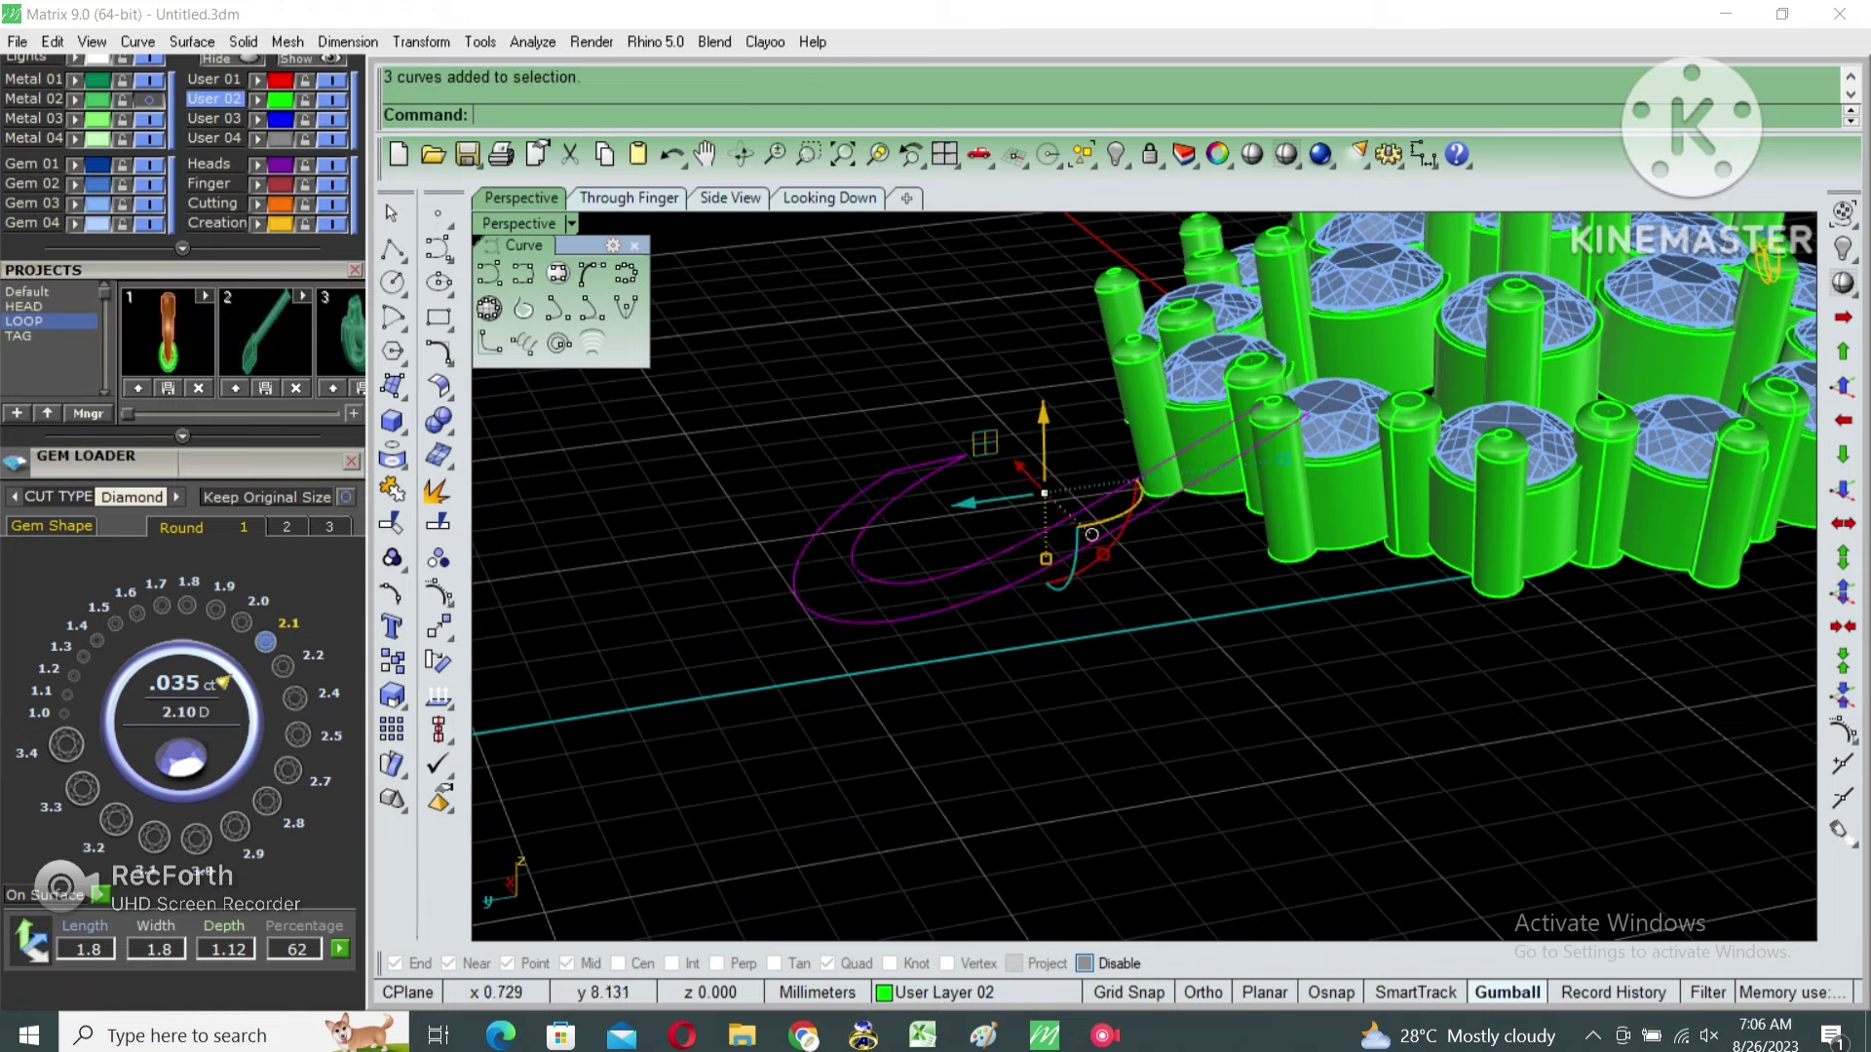
{"action": "key", "text": "F10"}
{"action": "right_click_drag", "start_coordinate": [1145, 575], "coordinate": [1091, 570]}
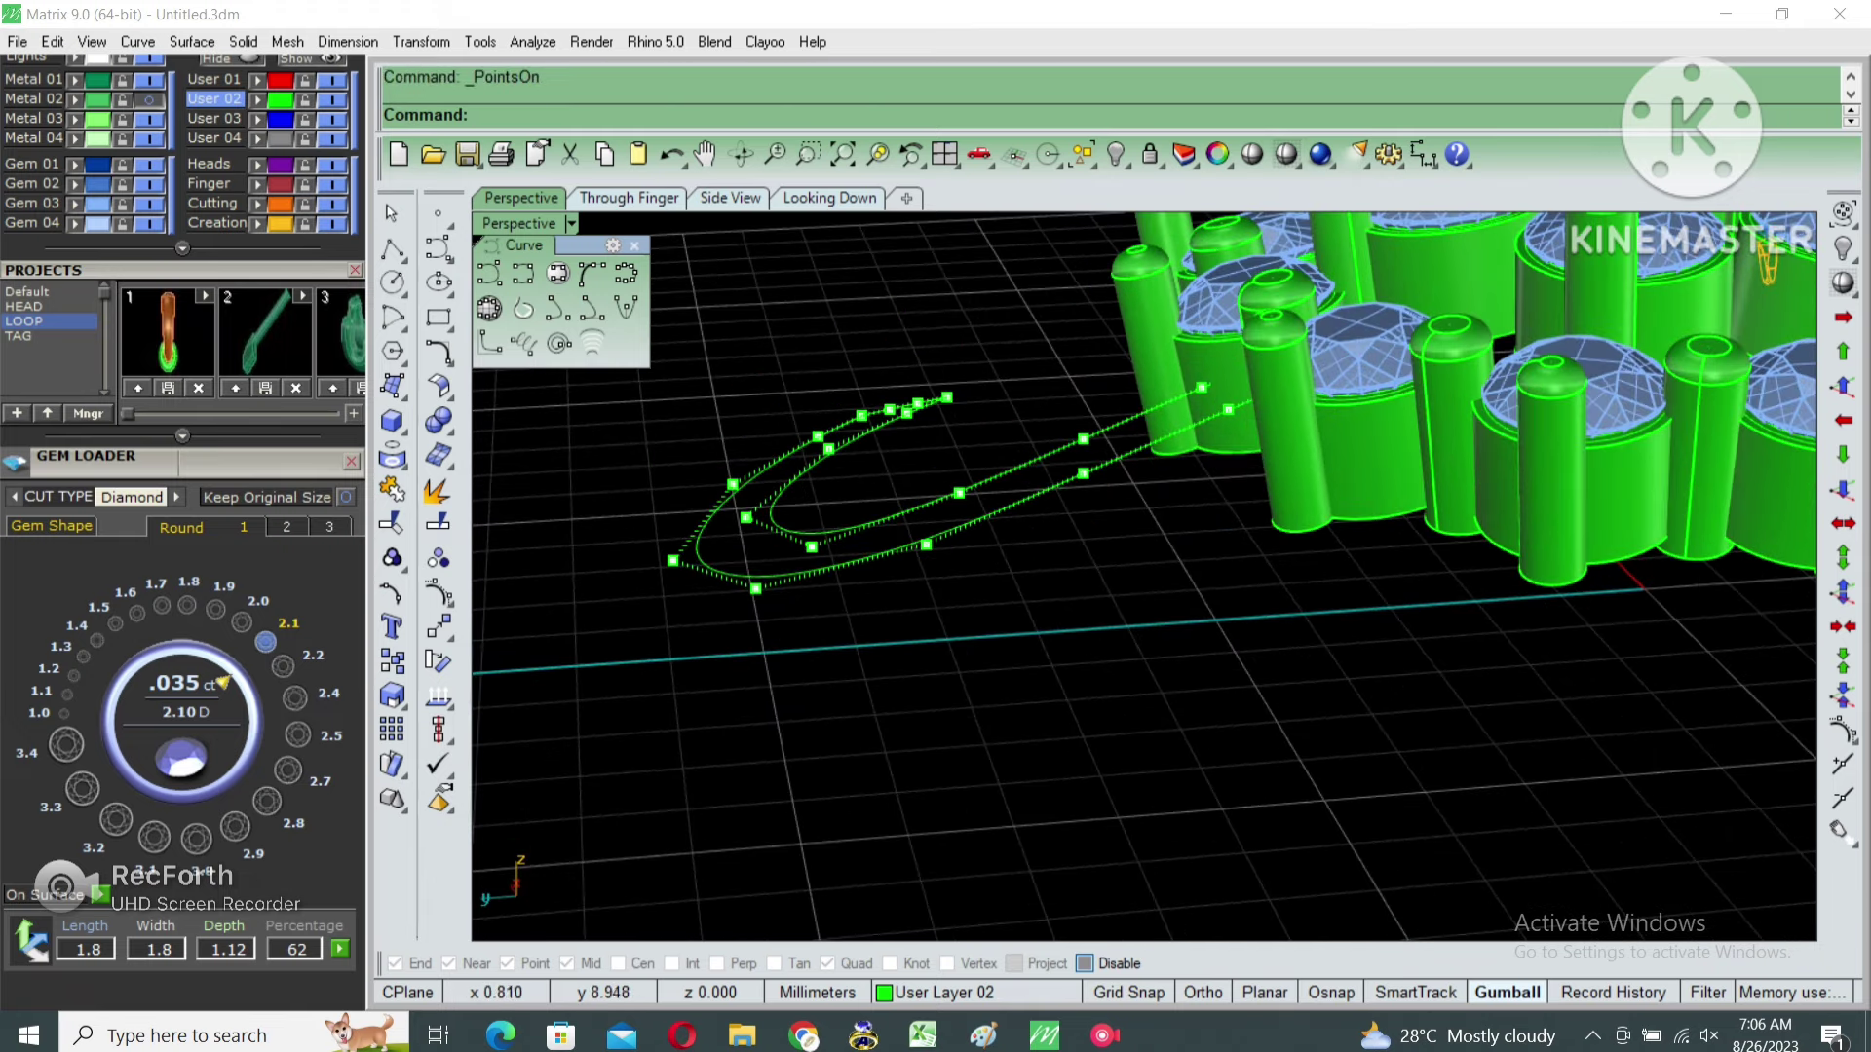
{"action": "left_click_drag", "start_coordinate": [856, 444], "coordinate": [986, 616]}
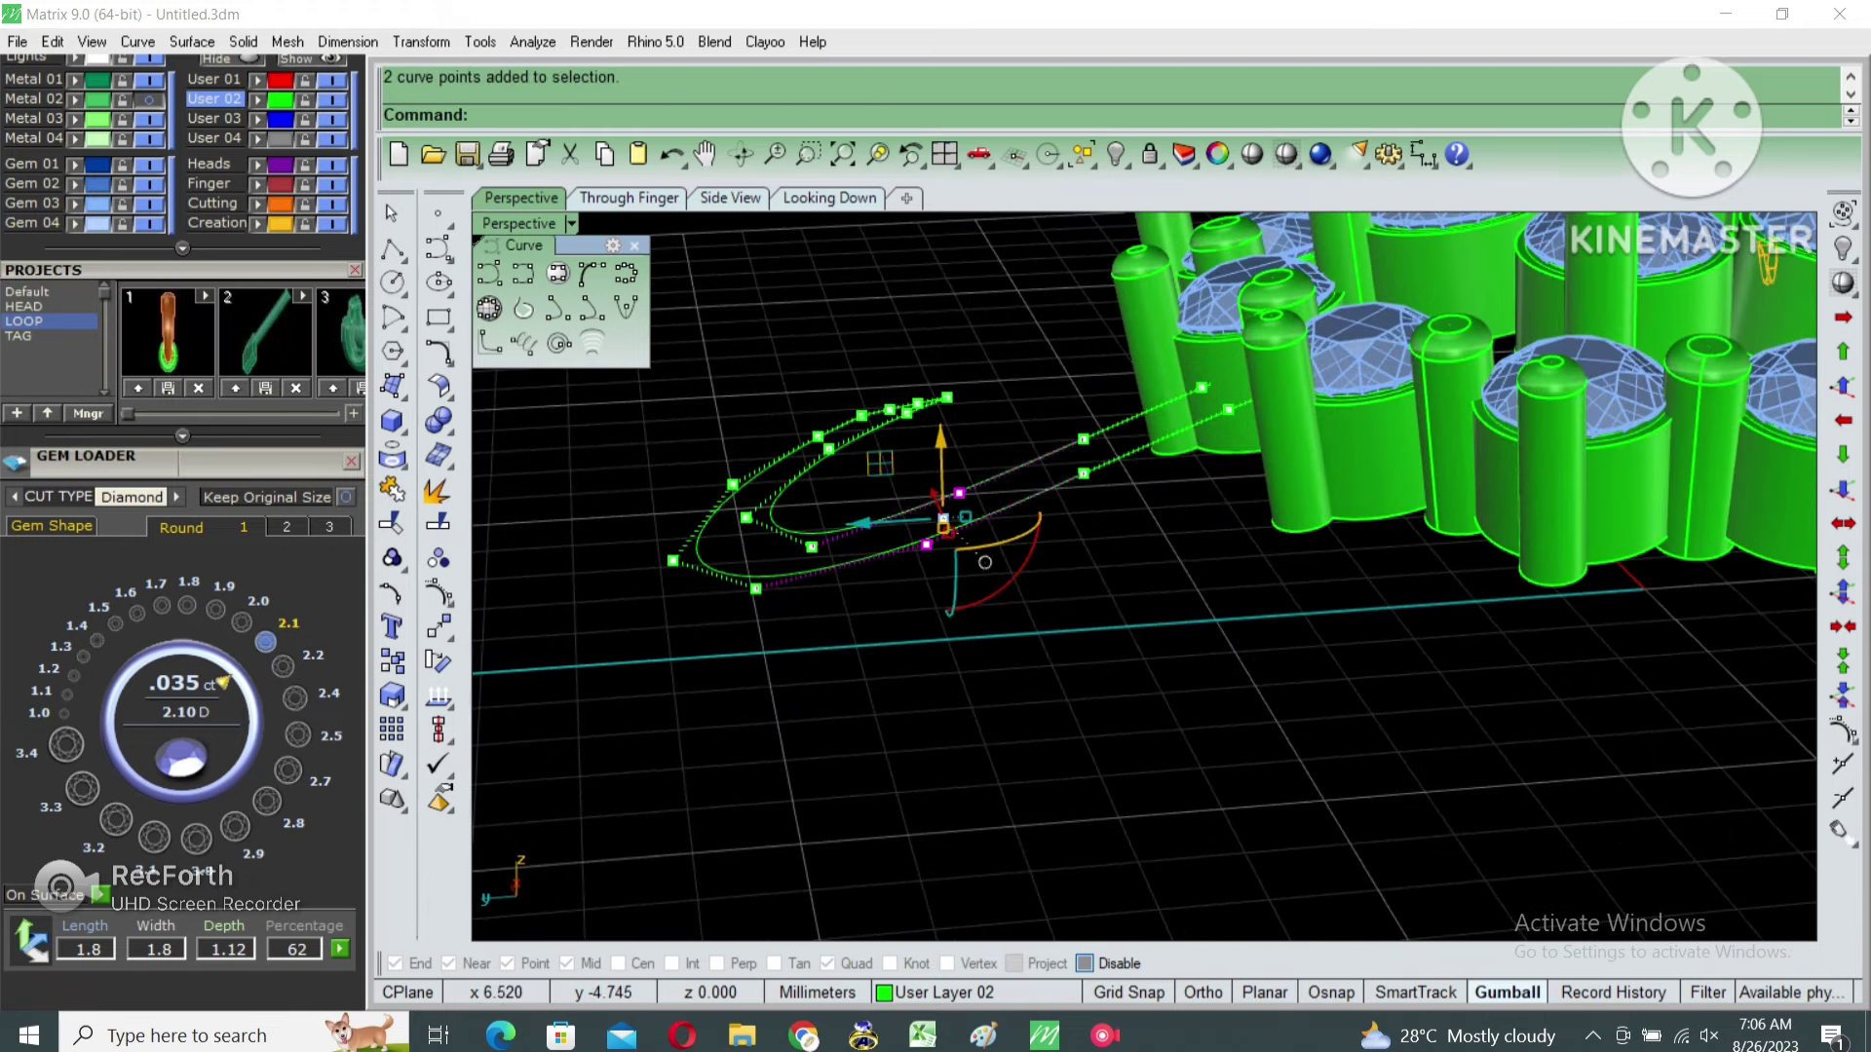
{"action": "key", "text": "Return"}
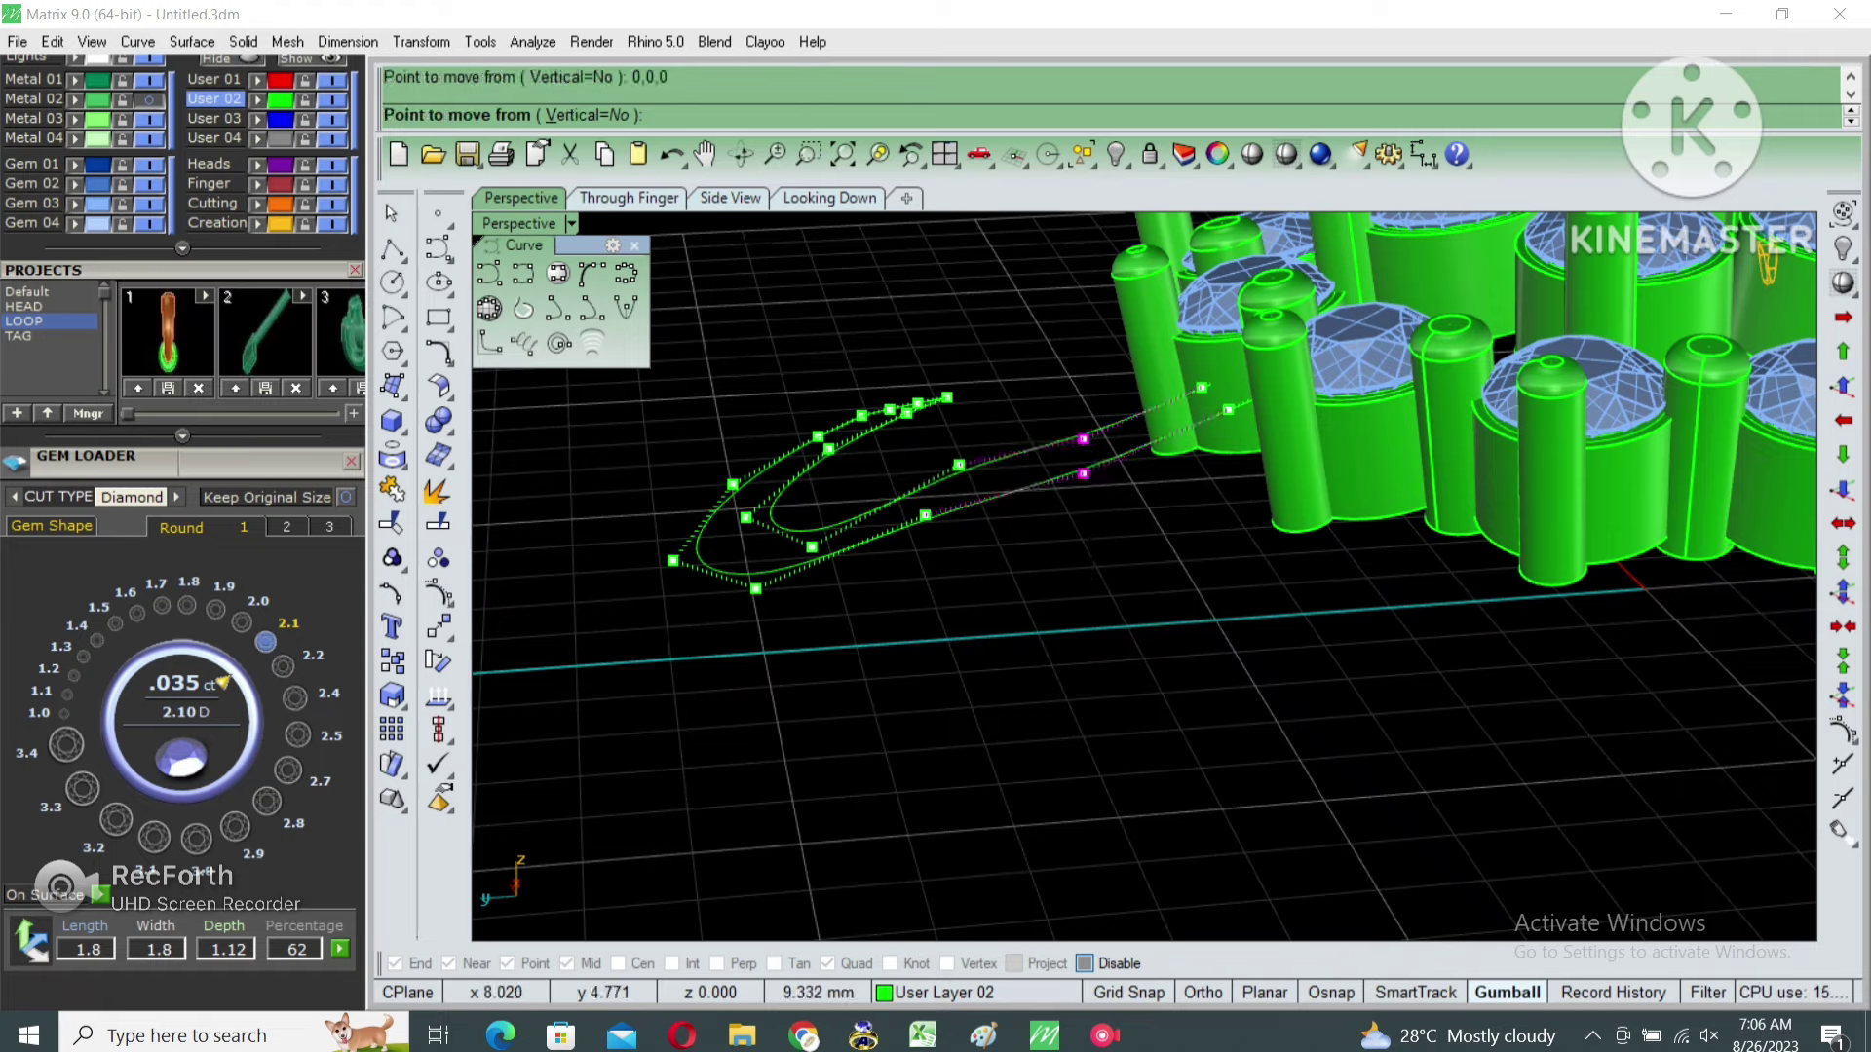
{"action": "right_click_drag", "start_coordinate": [1120, 585], "coordinate": [1072, 585]}
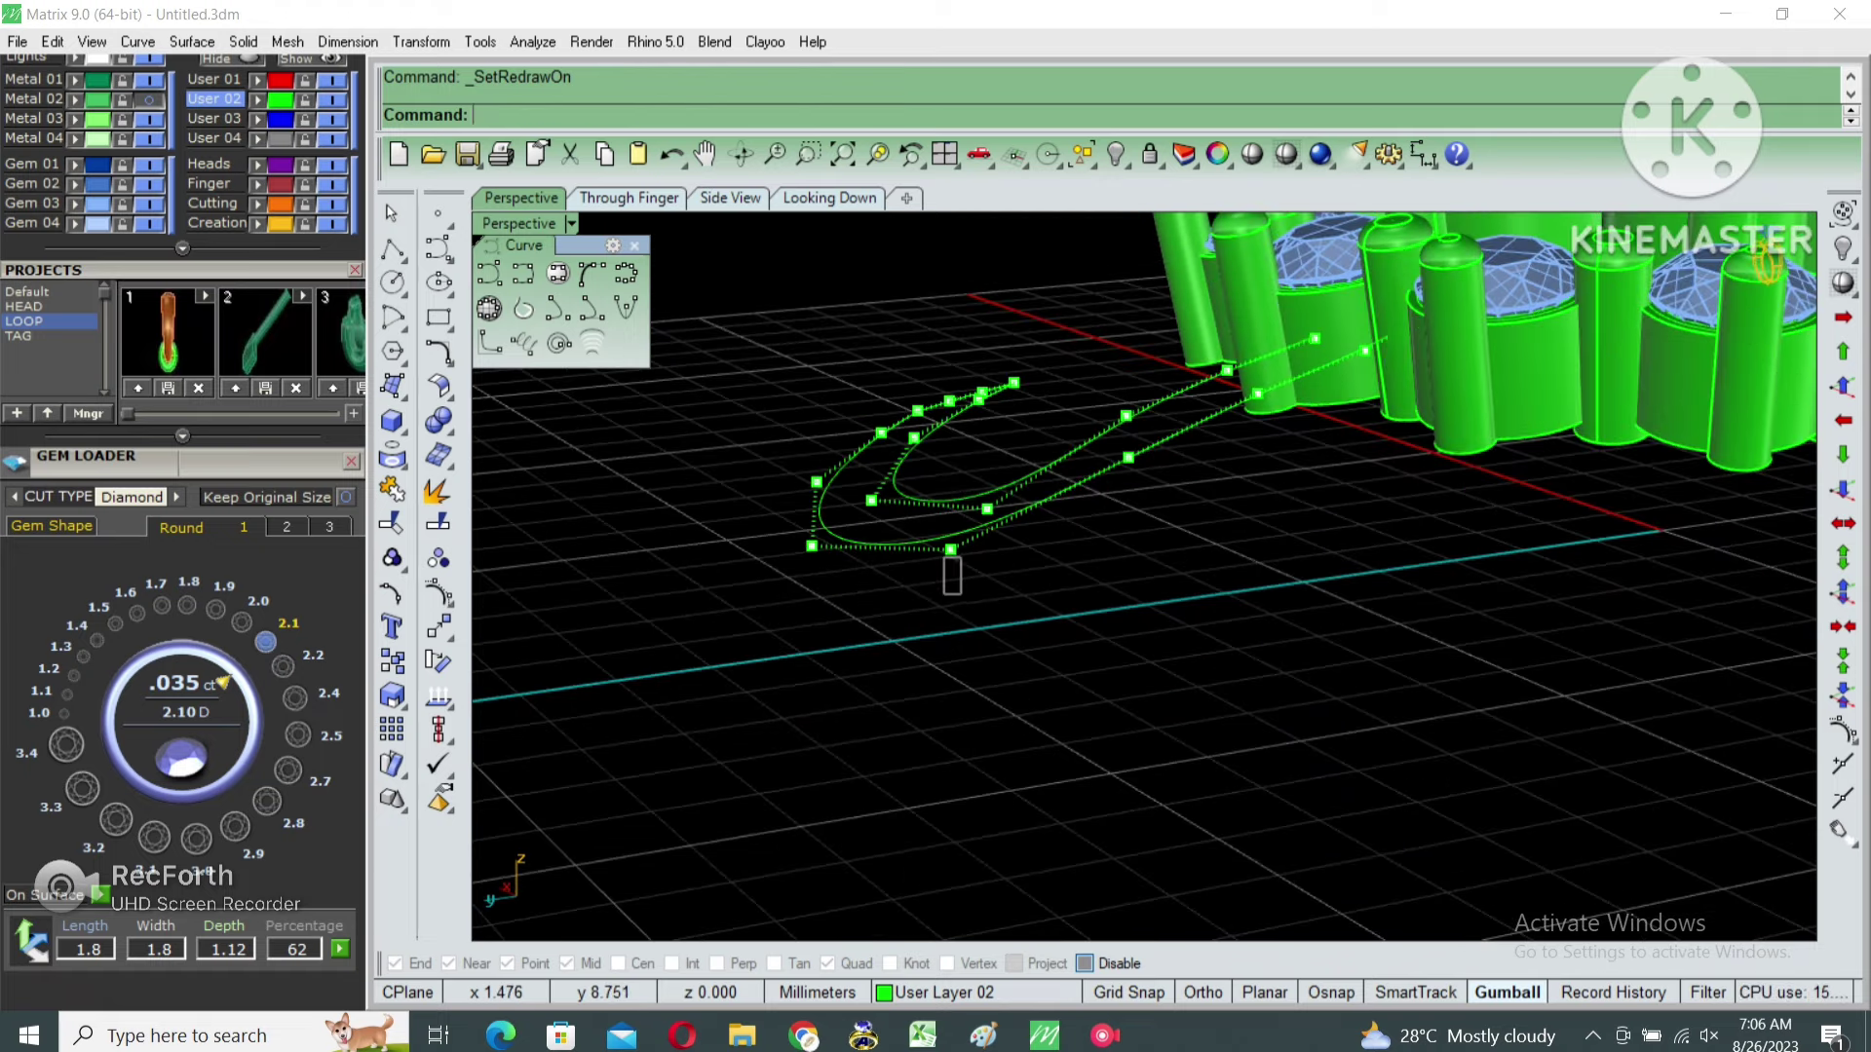
{"action": "left_click_drag", "start_coordinate": [952, 575], "coordinate": [1014, 526]}
{"action": "mouse_move", "coordinate": [1198, 522]}
{"action": "right_mouse_down"}
{"action": "mouse_move", "coordinate": [1286, 560]}
{"action": "mouse_move", "coordinate": [1169, 584]}
{"action": "right_mouse_up"}
{"action": "left_click_drag", "start_coordinate": [1176, 483], "coordinate": [1389, 631]}
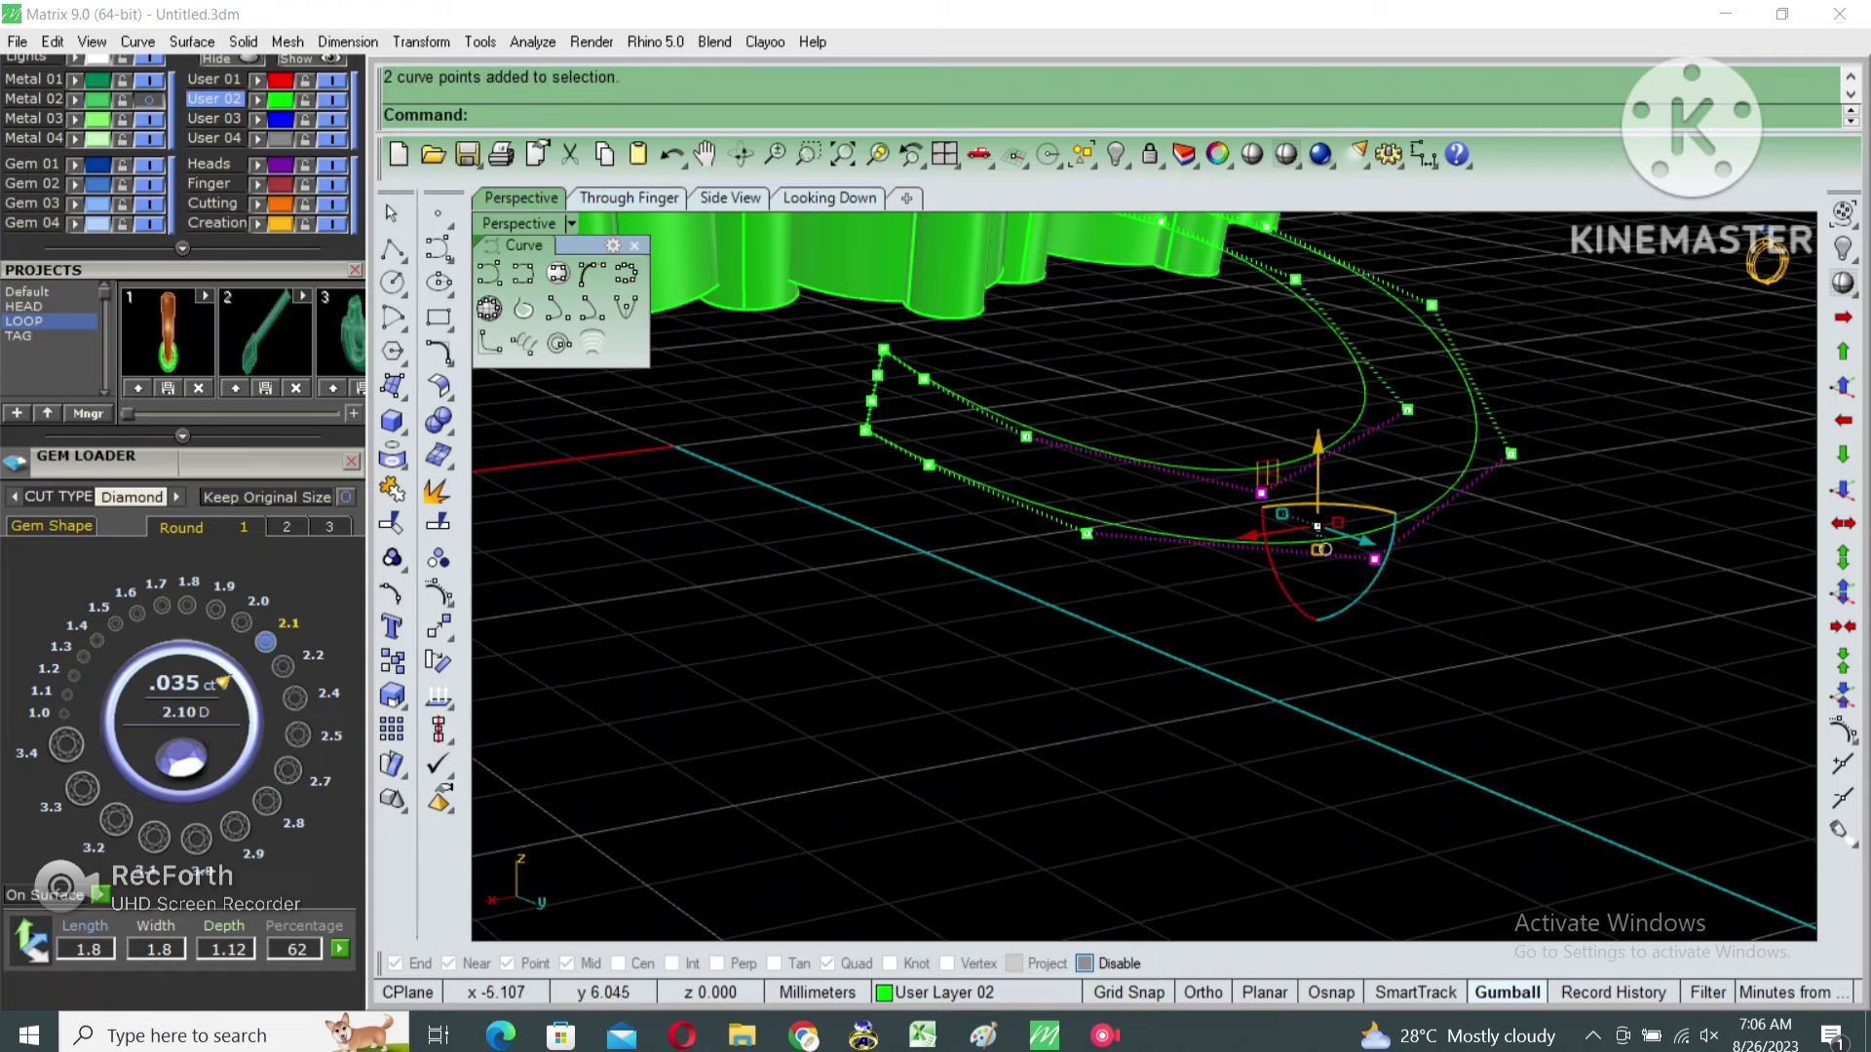
{"action": "left_click_drag", "start_coordinate": [1317, 527], "coordinate": [1318, 558]}
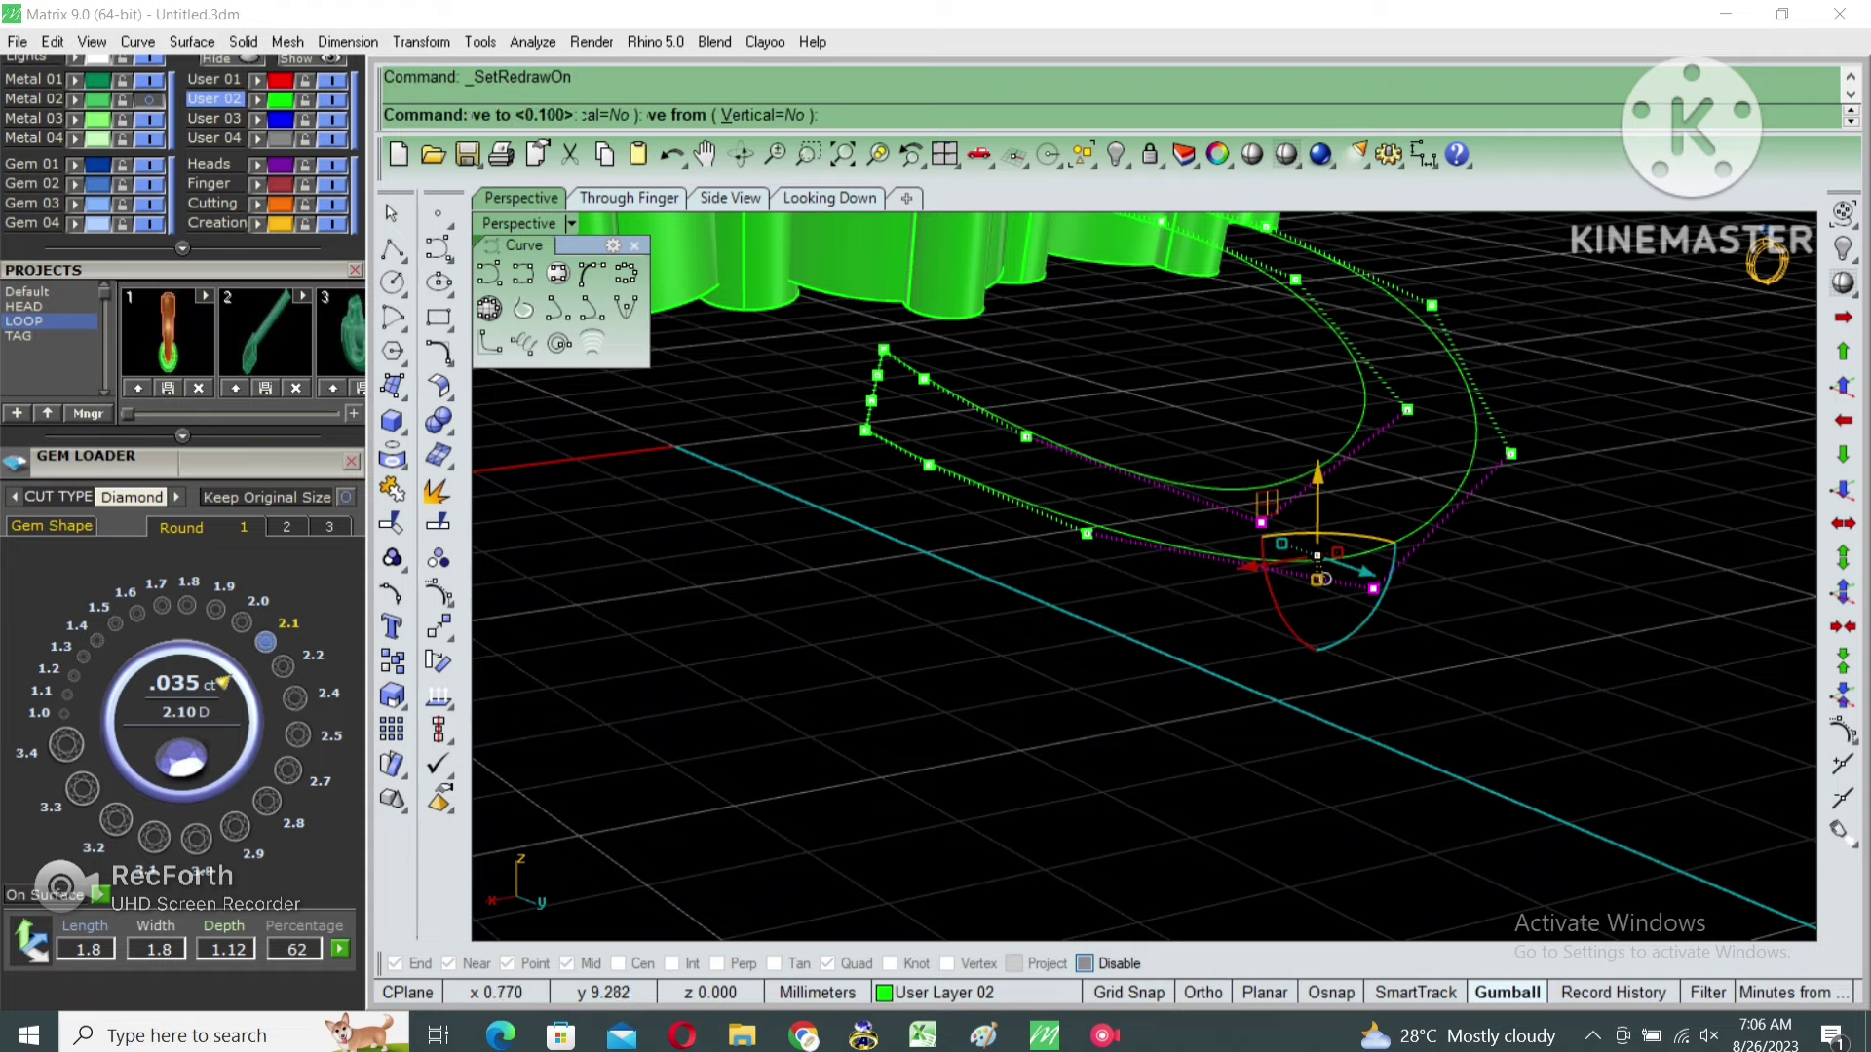
Select and reposition the 16 control points at the loop end.
{"action": "left_click_drag", "start_coordinate": [1106, 379], "coordinate": [1576, 723]}
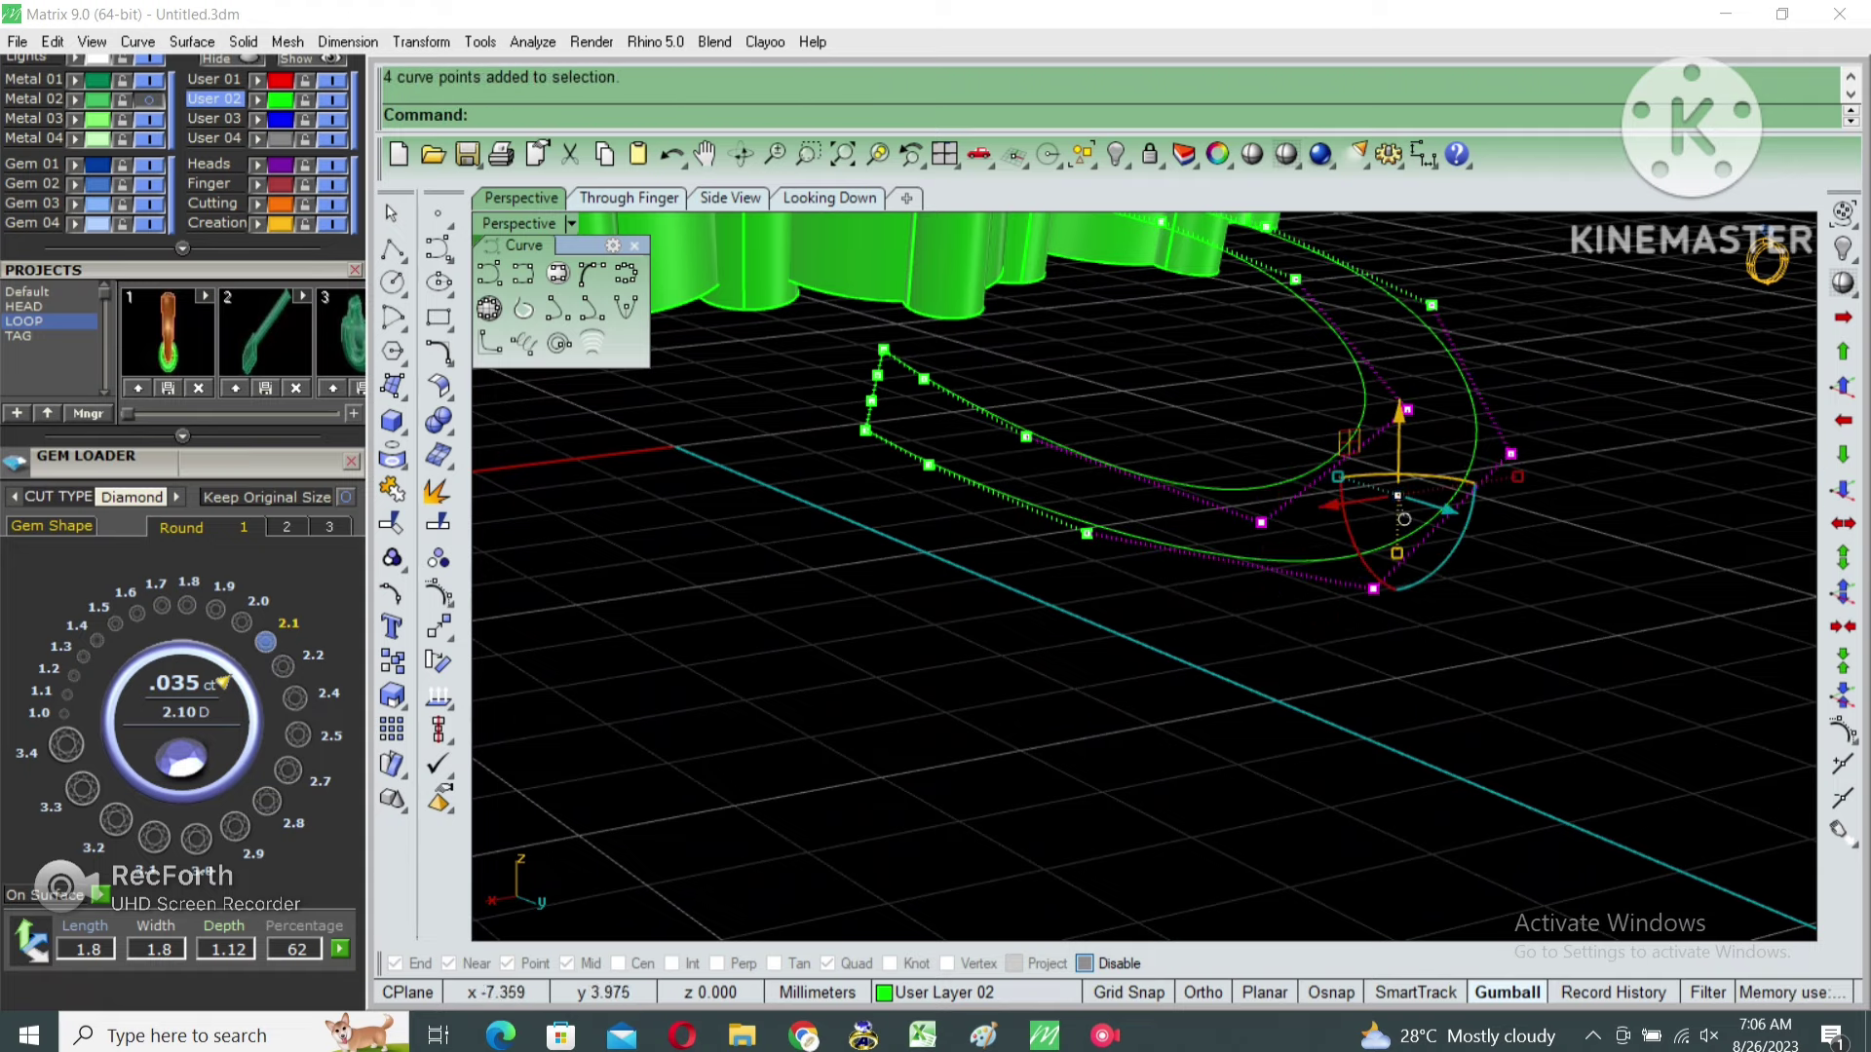
{"action": "mouse_move", "coordinate": [1364, 584]}
{"action": "right_mouse_down"}
{"action": "mouse_move", "coordinate": [1504, 491]}
{"action": "mouse_move", "coordinate": [1364, 517]}
{"action": "right_mouse_up"}
{"action": "left_click_drag", "start_coordinate": [1266, 472], "coordinate": [1389, 561]}
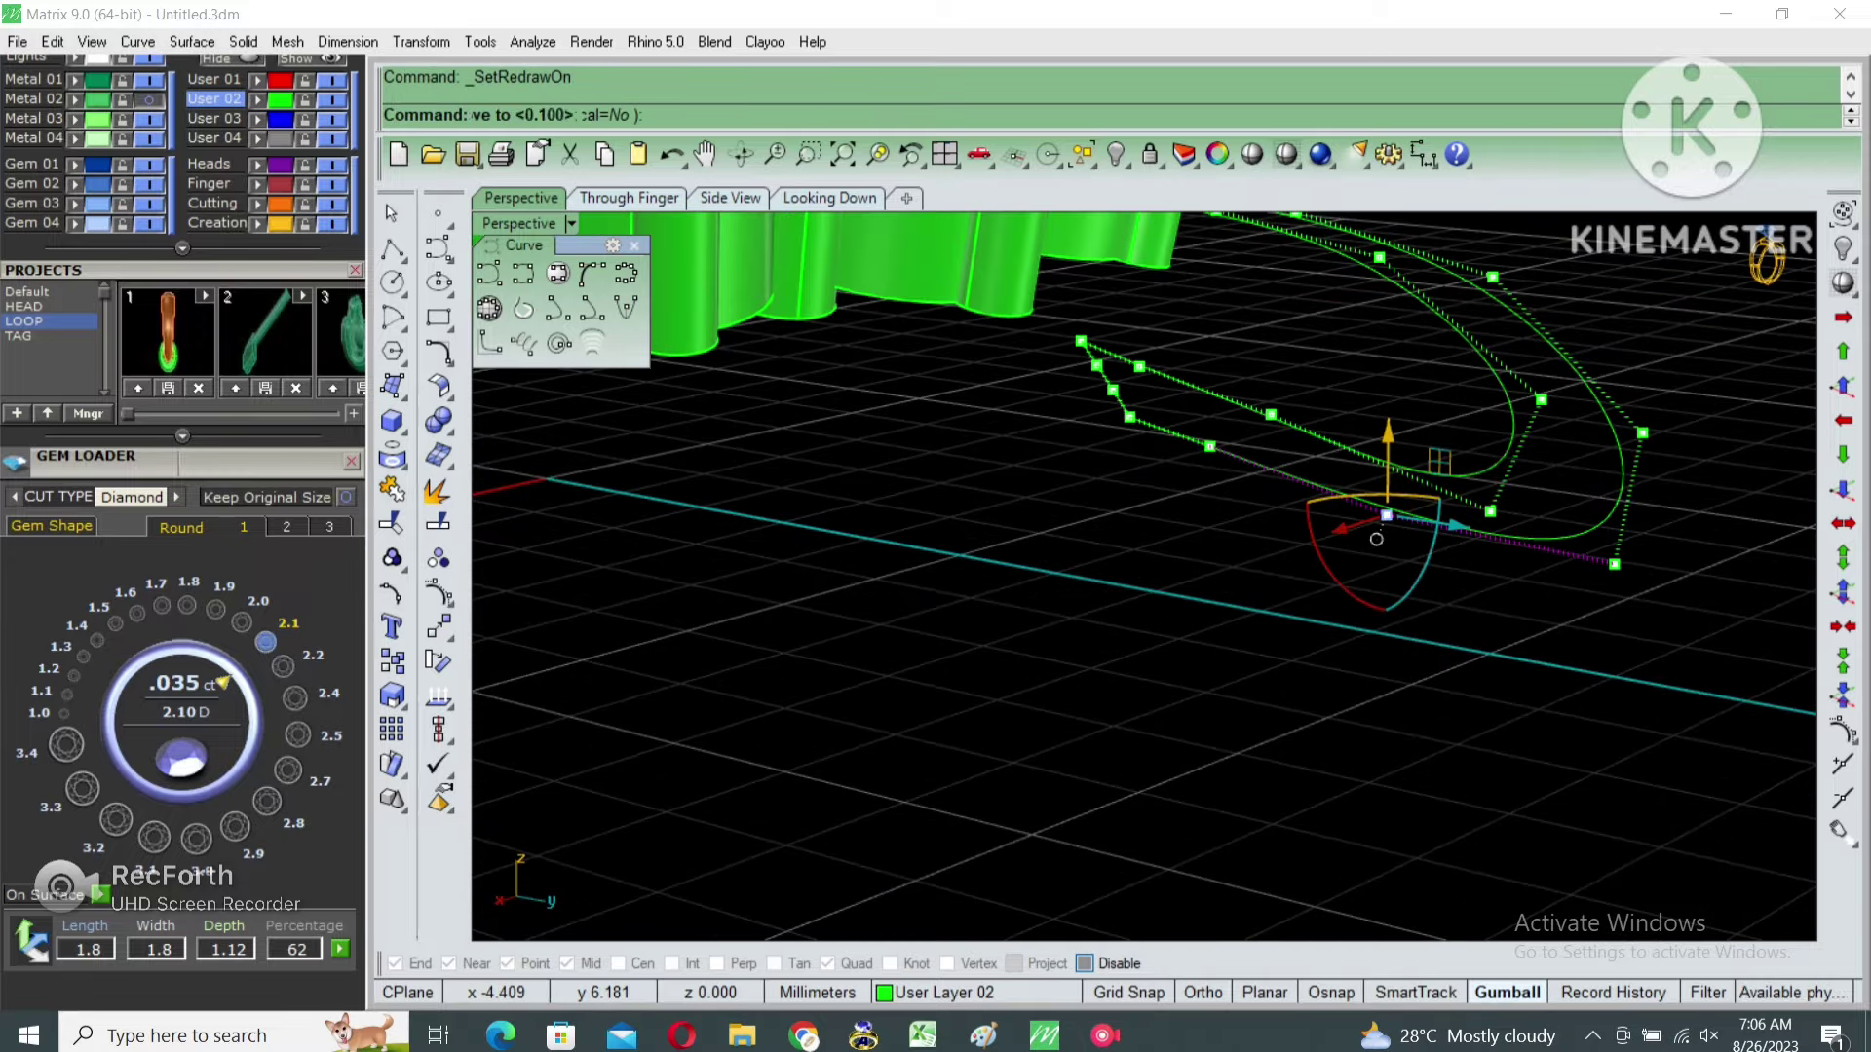
{"action": "right_click_drag", "start_coordinate": [1377, 524], "coordinate": [1419, 518]}
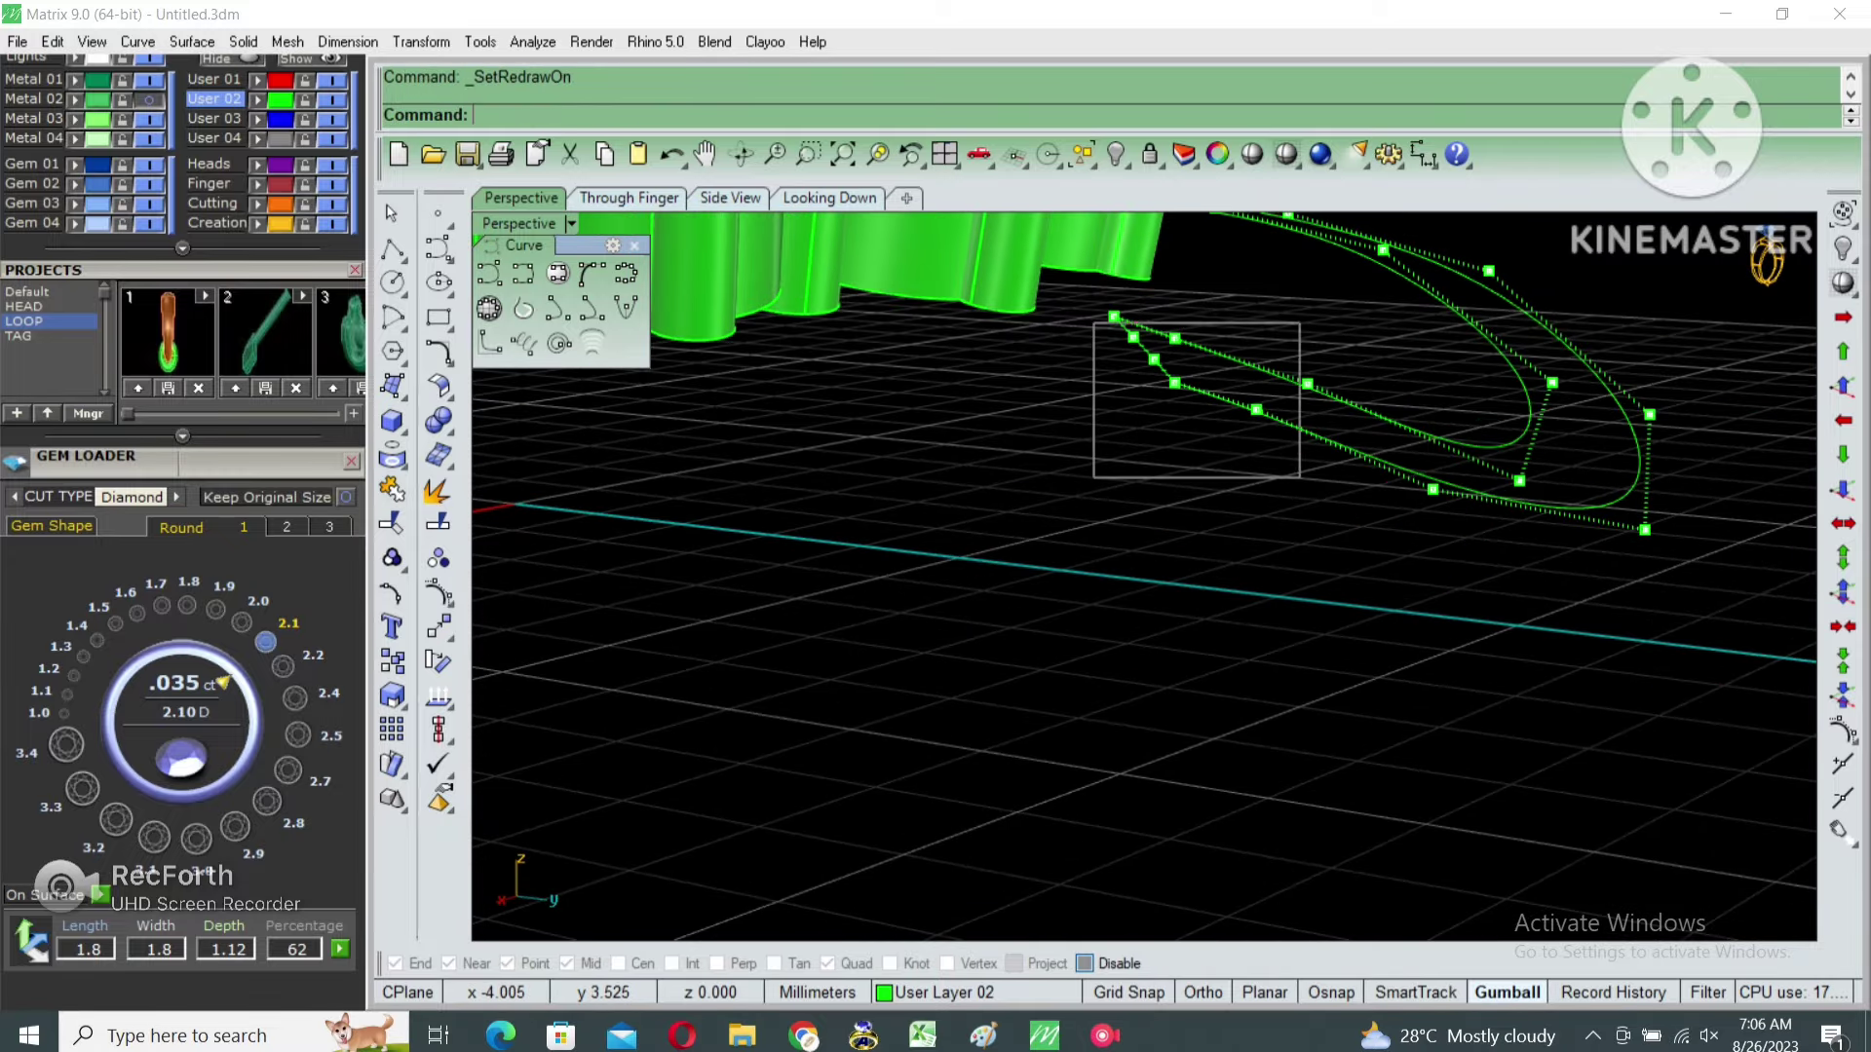
{"action": "left_click_drag", "start_coordinate": [1352, 477], "coordinate": [1352, 477]}
{"action": "mouse_move", "coordinate": [1351, 478]}
{"action": "right_mouse_down"}
{"action": "mouse_move", "coordinate": [877, 366]}
{"action": "mouse_move", "coordinate": [1106, 355]}
{"action": "mouse_move", "coordinate": [1042, 480]}
{"action": "right_mouse_up"}
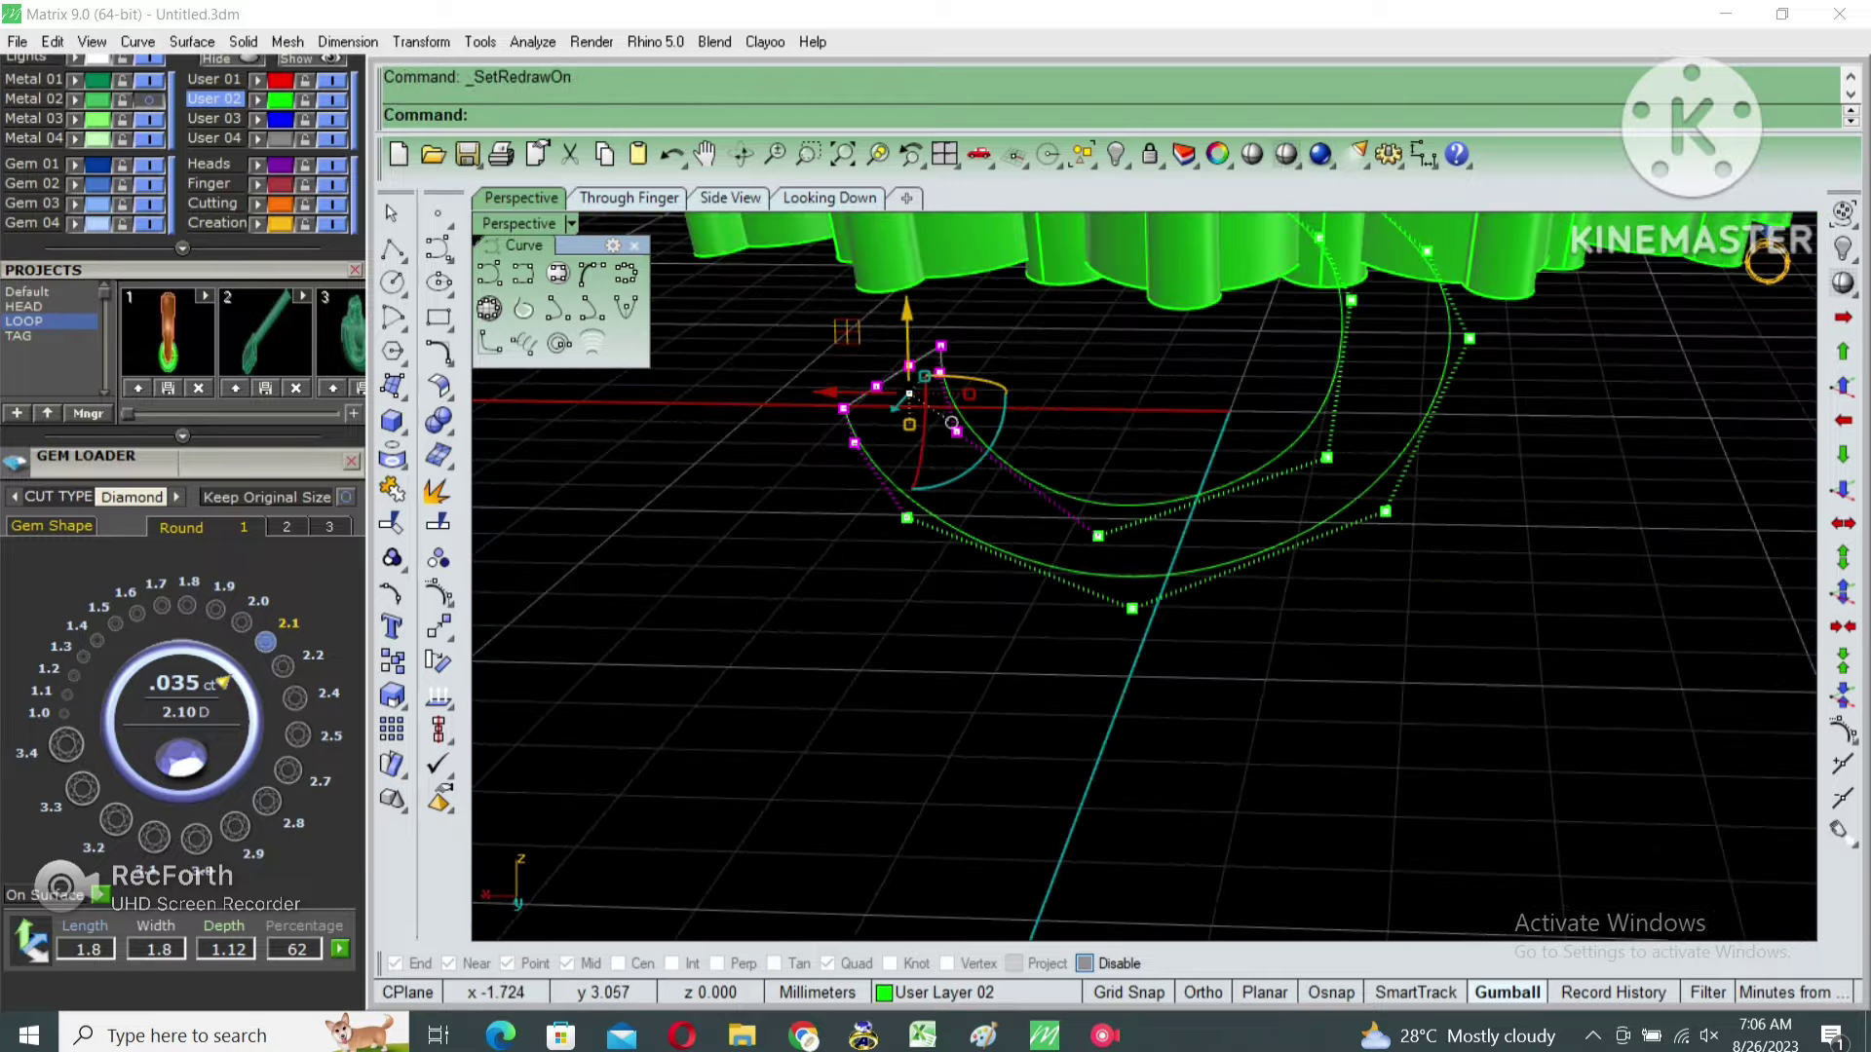
{"action": "right_click_drag", "start_coordinate": [1042, 481], "coordinate": [970, 413]}
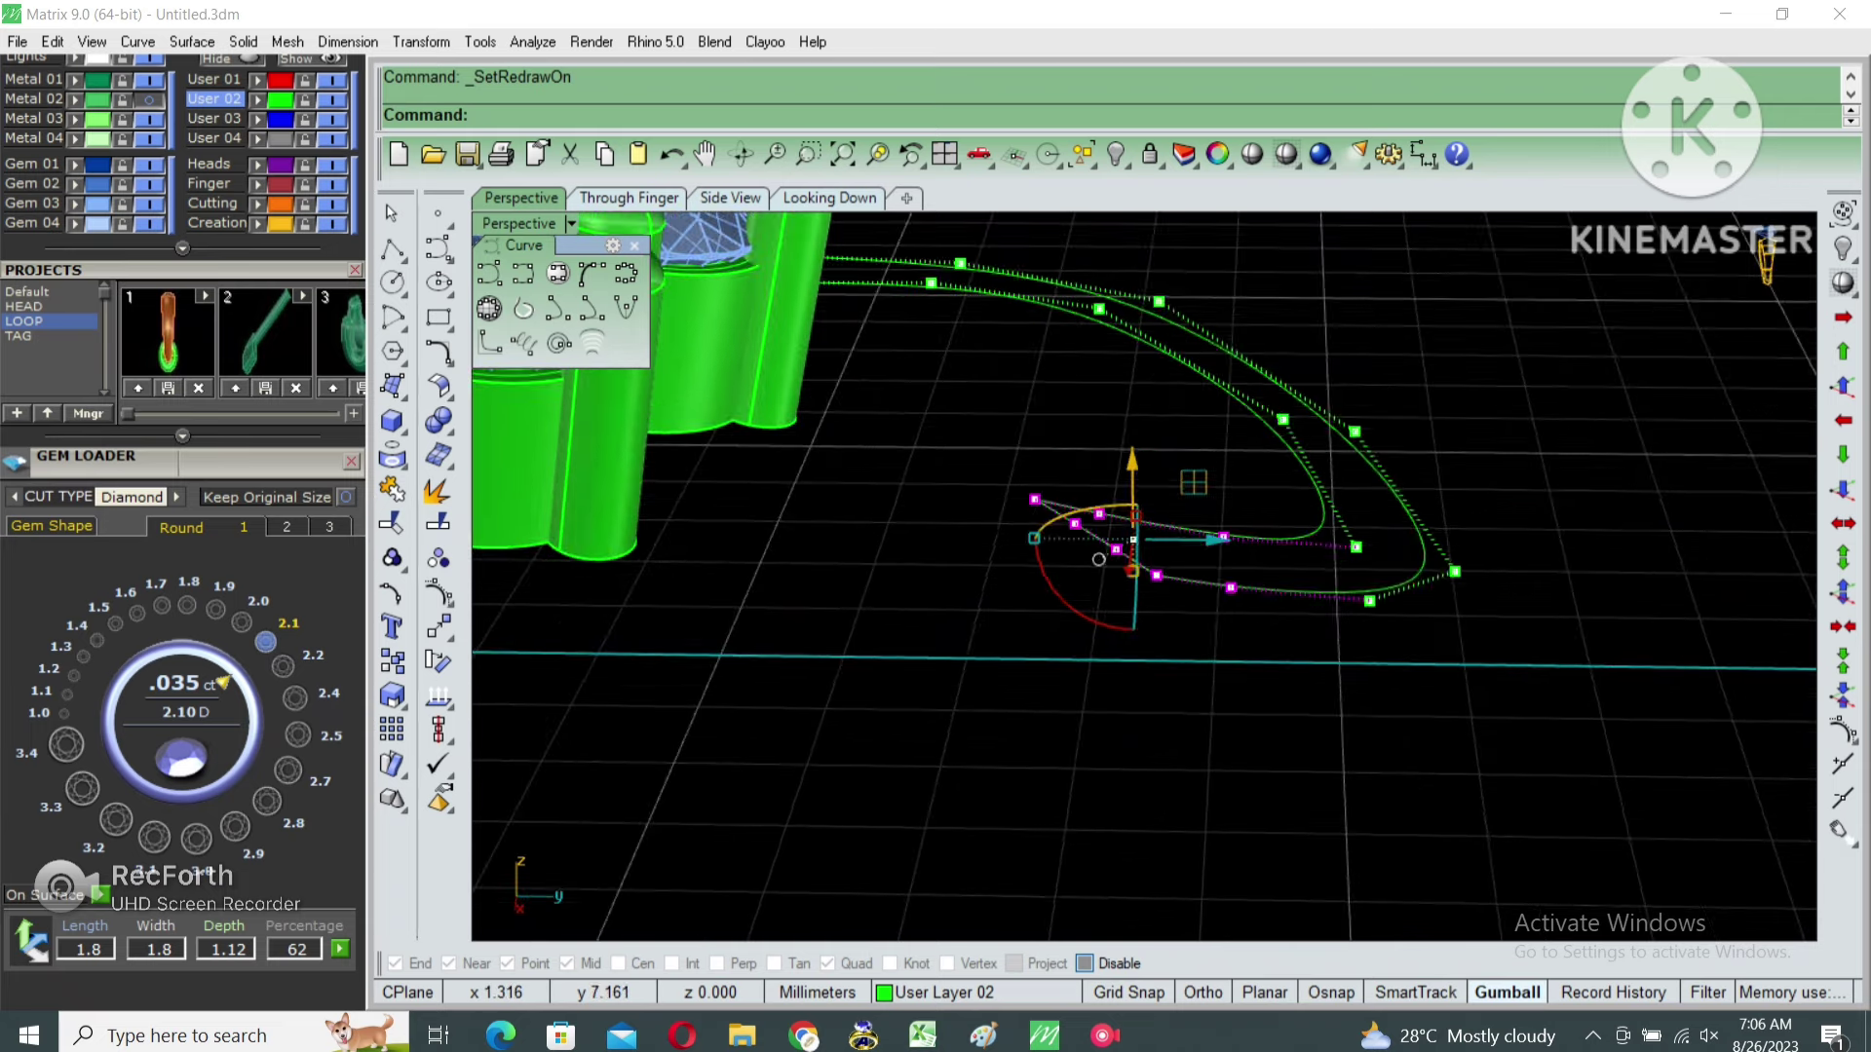
{"action": "left_click_drag", "start_coordinate": [970, 413], "coordinate": [1520, 728]}
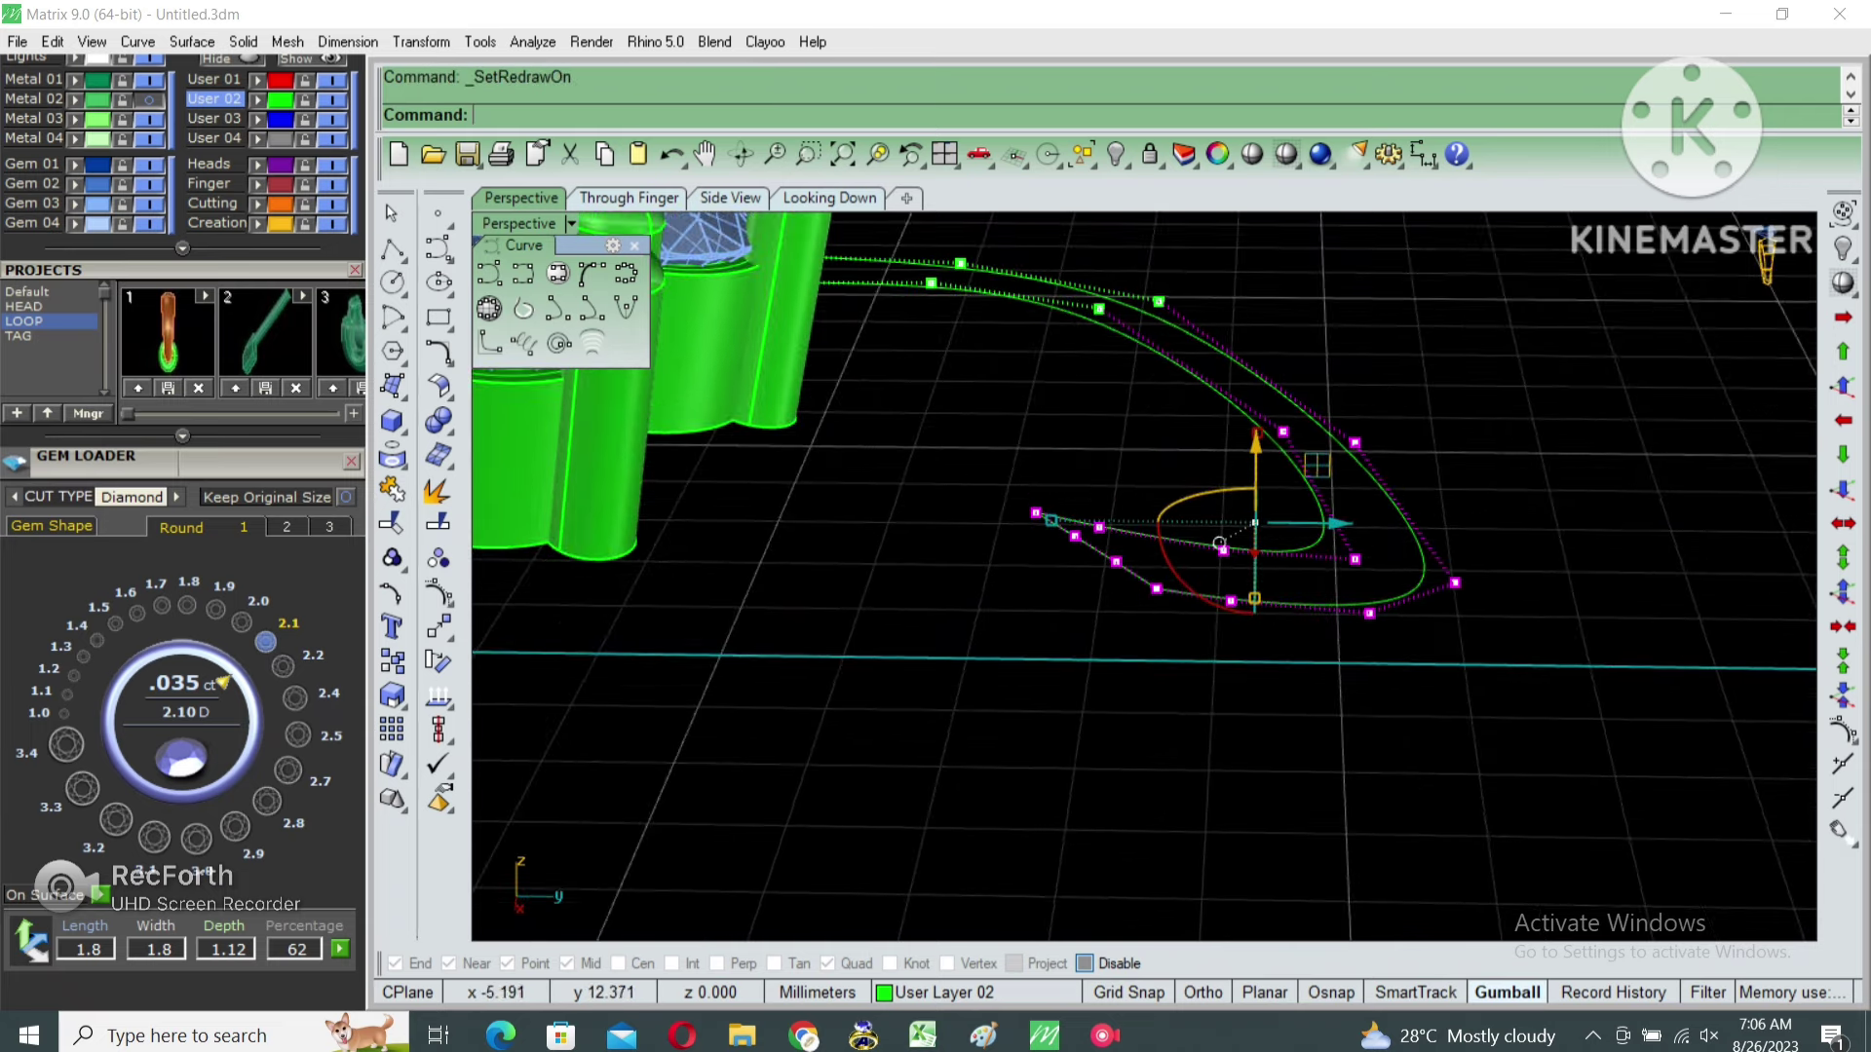
{"action": "right_click_drag", "start_coordinate": [1219, 542], "coordinate": [1406, 574]}
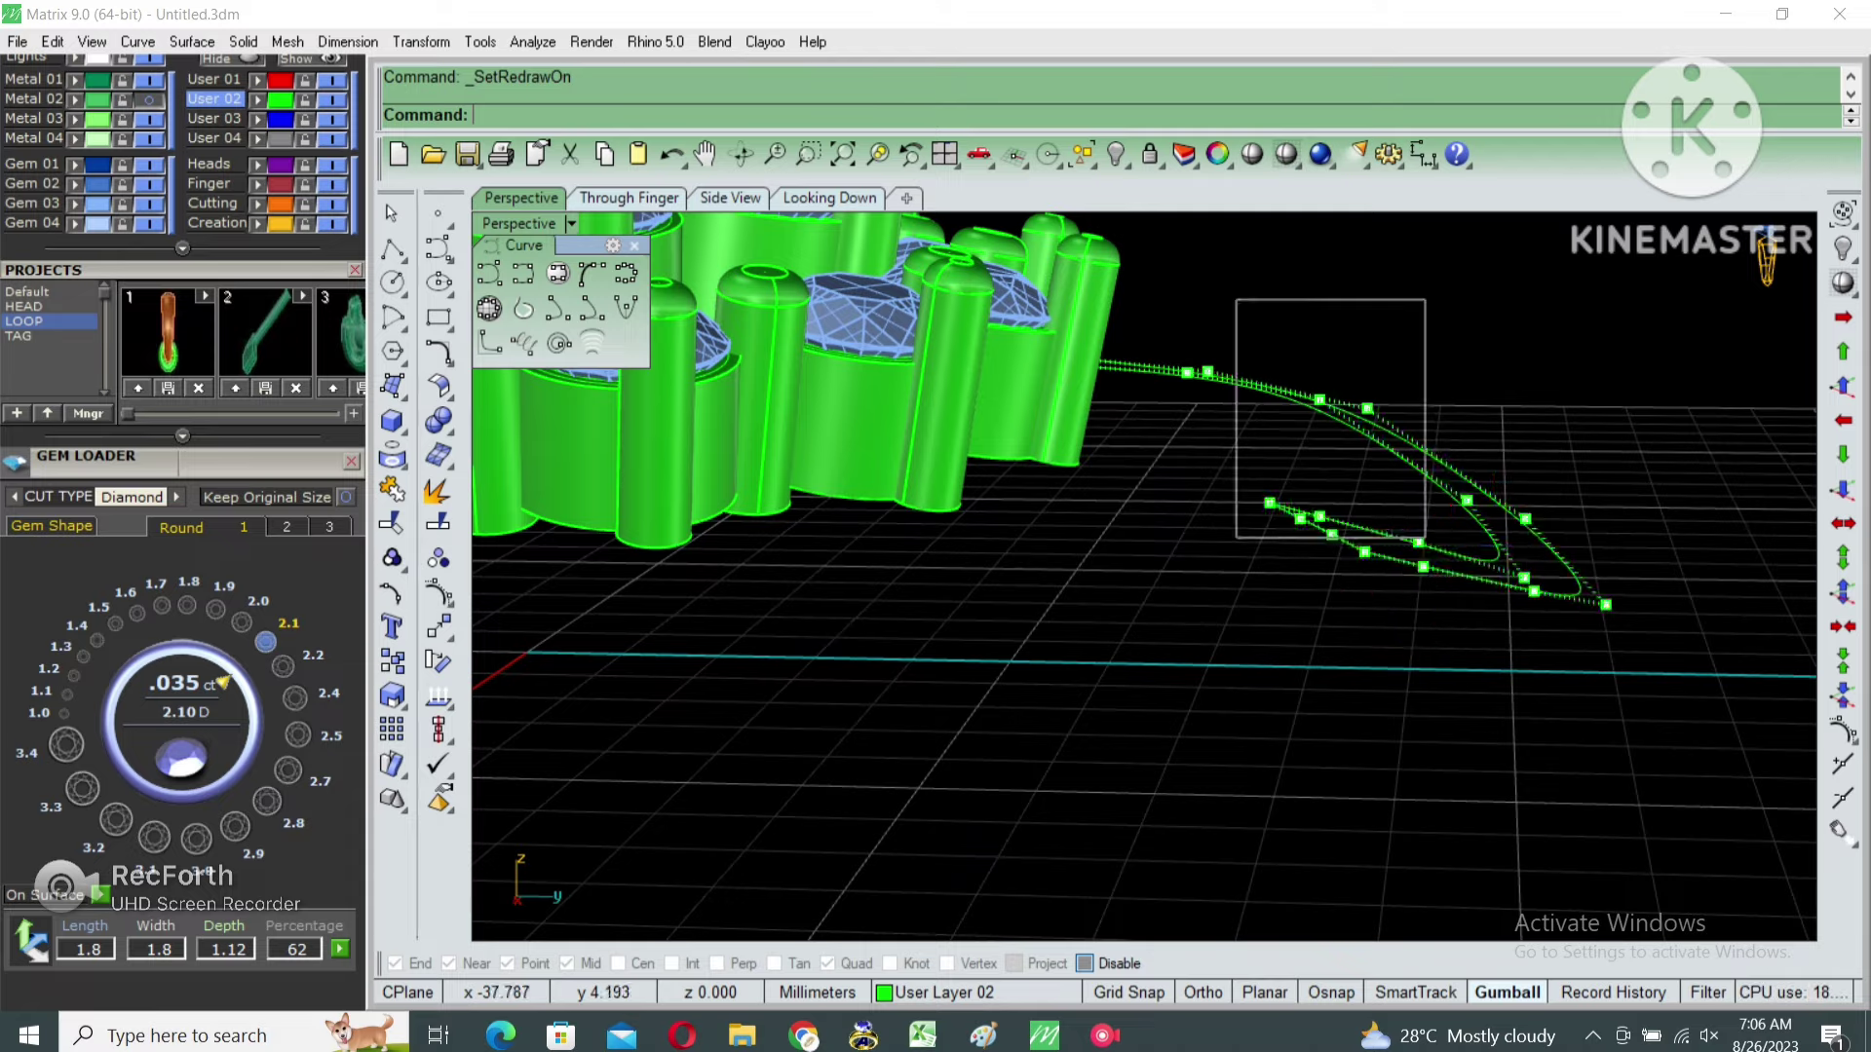
{"action": "left_click_drag", "start_coordinate": [1425, 538], "coordinate": [1408, 542]}
{"action": "left_click_drag", "start_coordinate": [1525, 515], "coordinate": [1491, 478]}
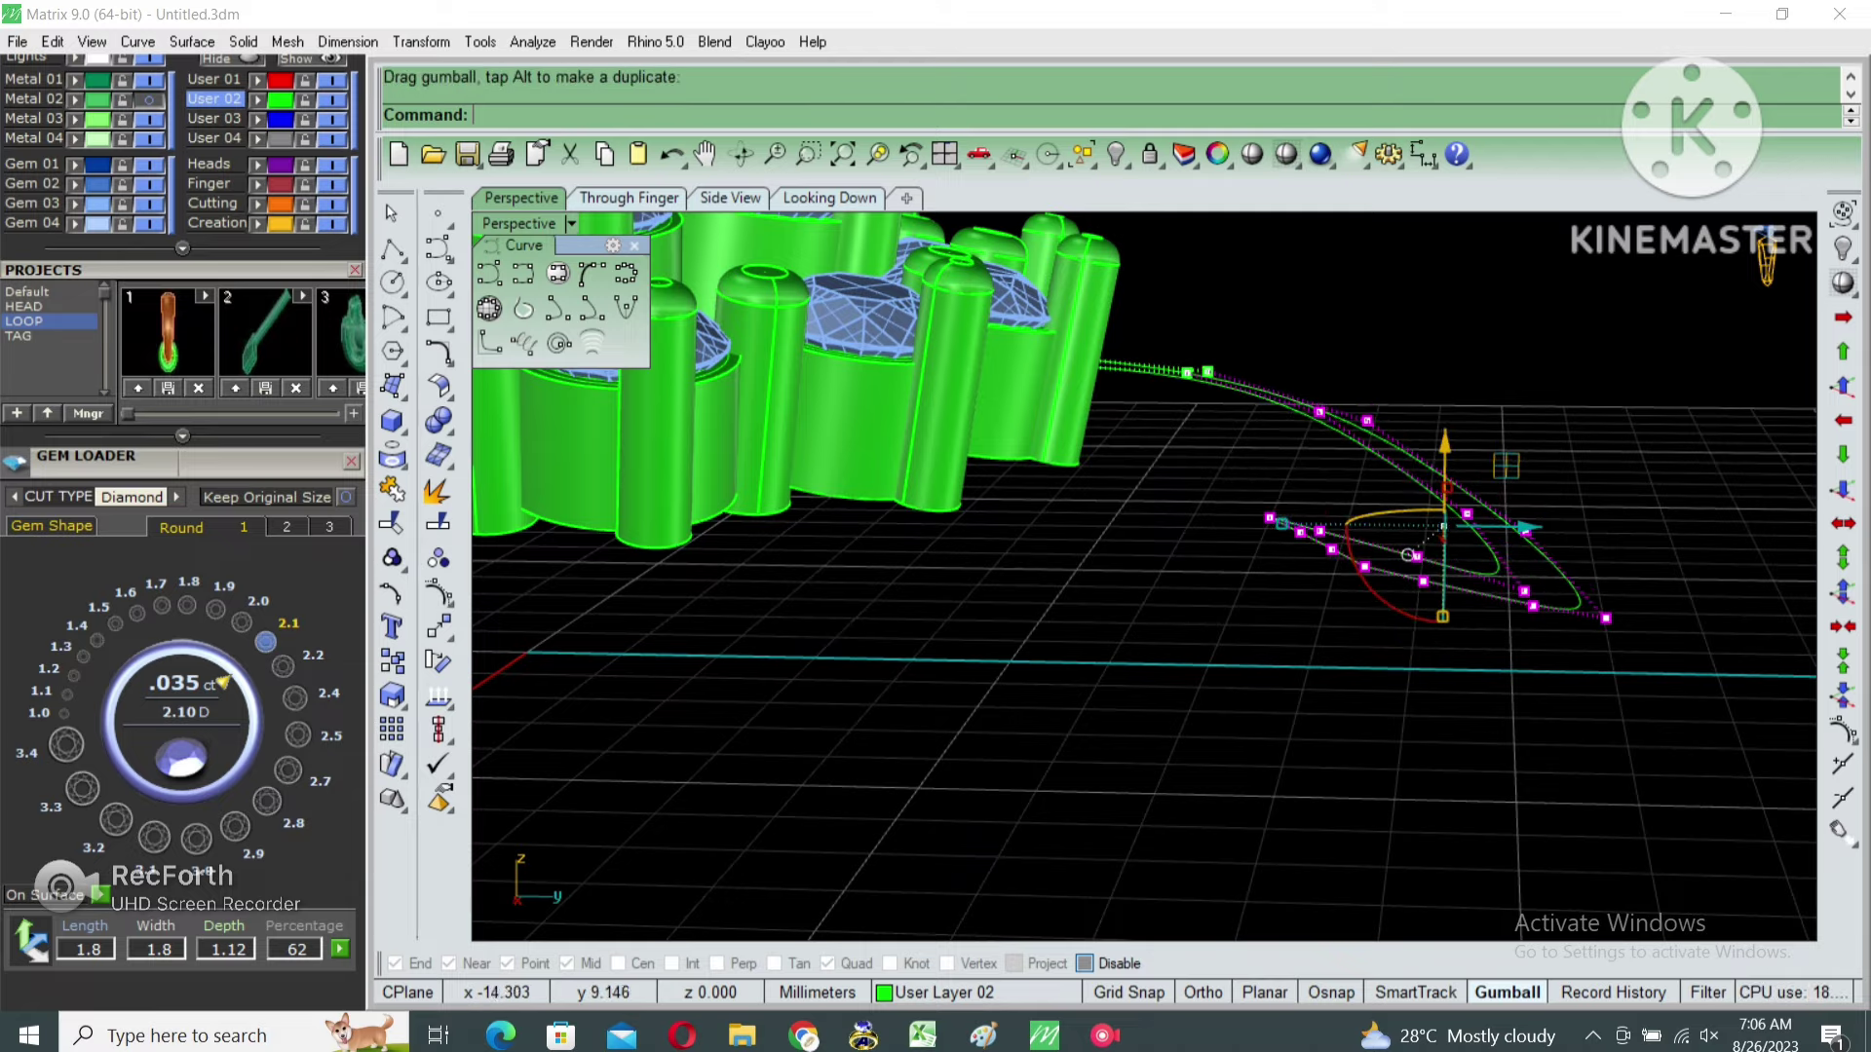
{"action": "mouse_move", "coordinate": [1490, 478]}
{"action": "right_mouse_down"}
{"action": "mouse_move", "coordinate": [1170, 585]}
{"action": "mouse_move", "coordinate": [1286, 565]}
{"action": "right_mouse_up"}
Lift two control points on the outer loop curve slightly.
{"action": "left_click", "coordinate": [1089, 436]}
{"action": "right_click_drag", "start_coordinate": [1090, 436], "coordinate": [1150, 418]}
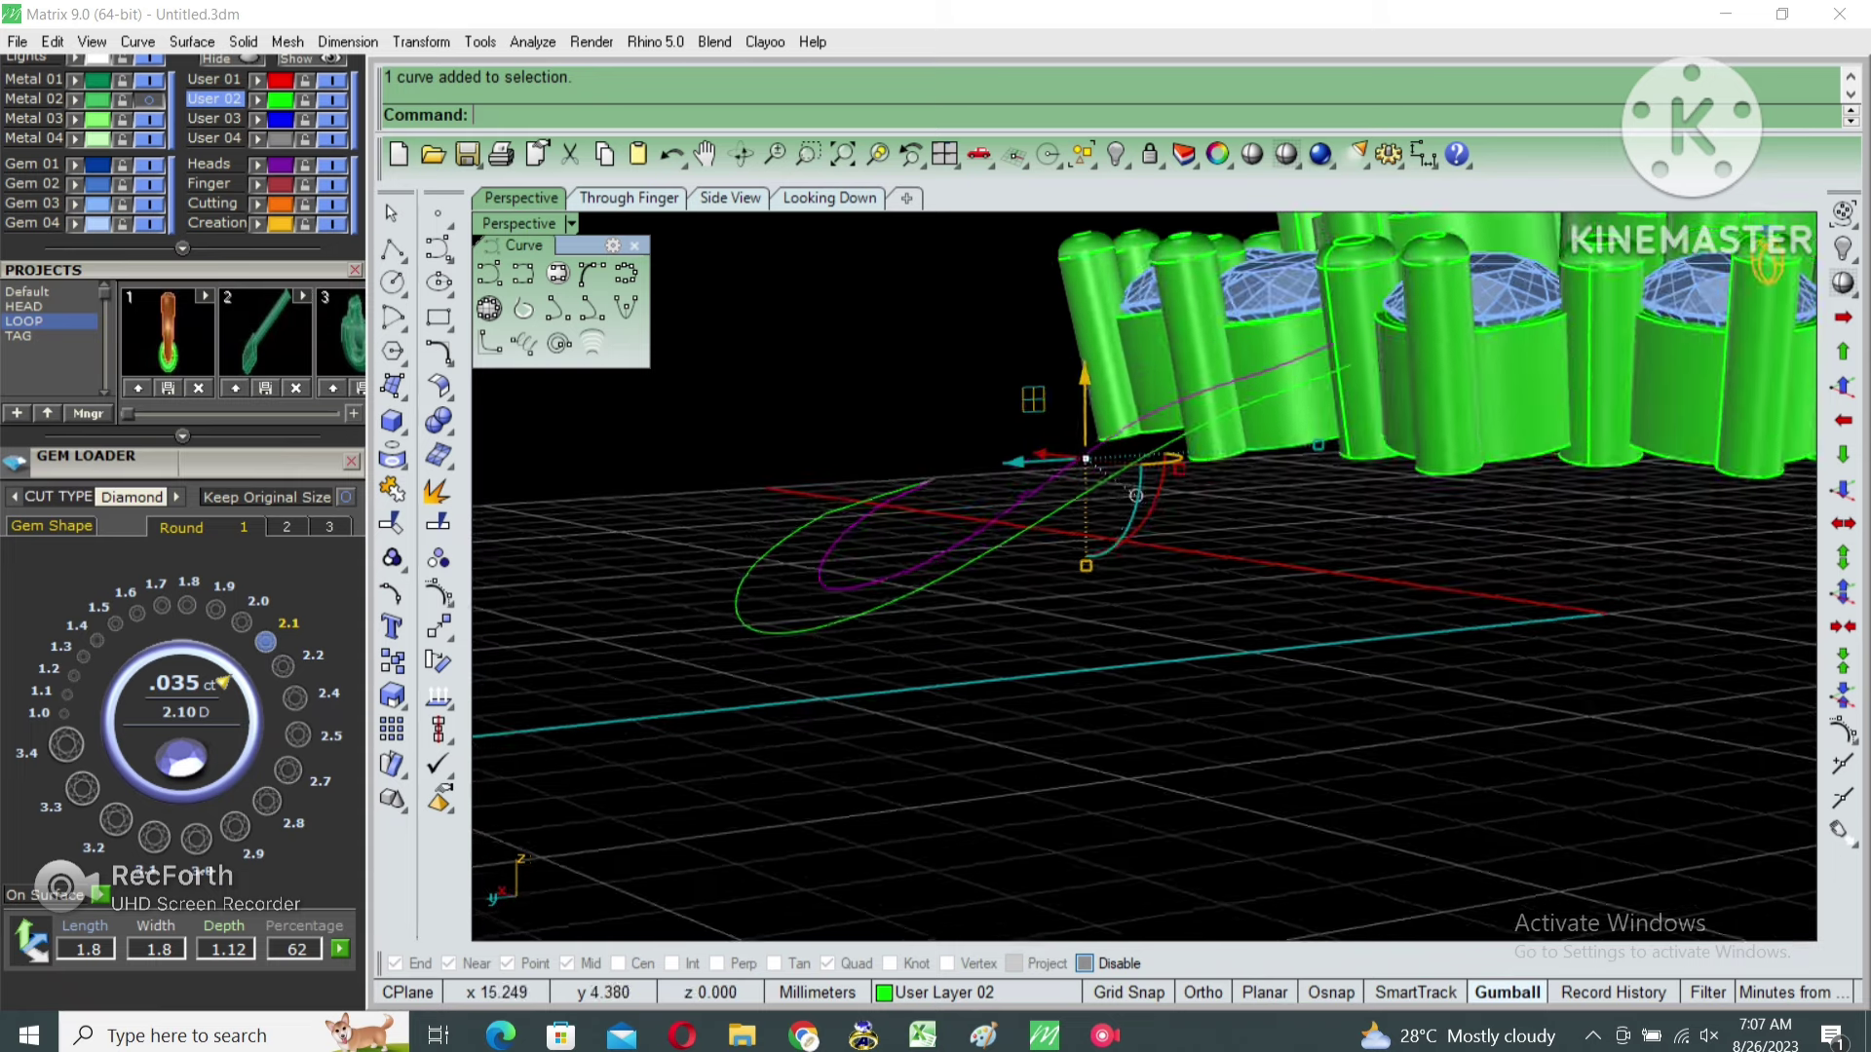
{"action": "key", "text": "F10"}
{"action": "left_click_drag", "start_coordinate": [682, 548], "coordinate": [961, 770]}
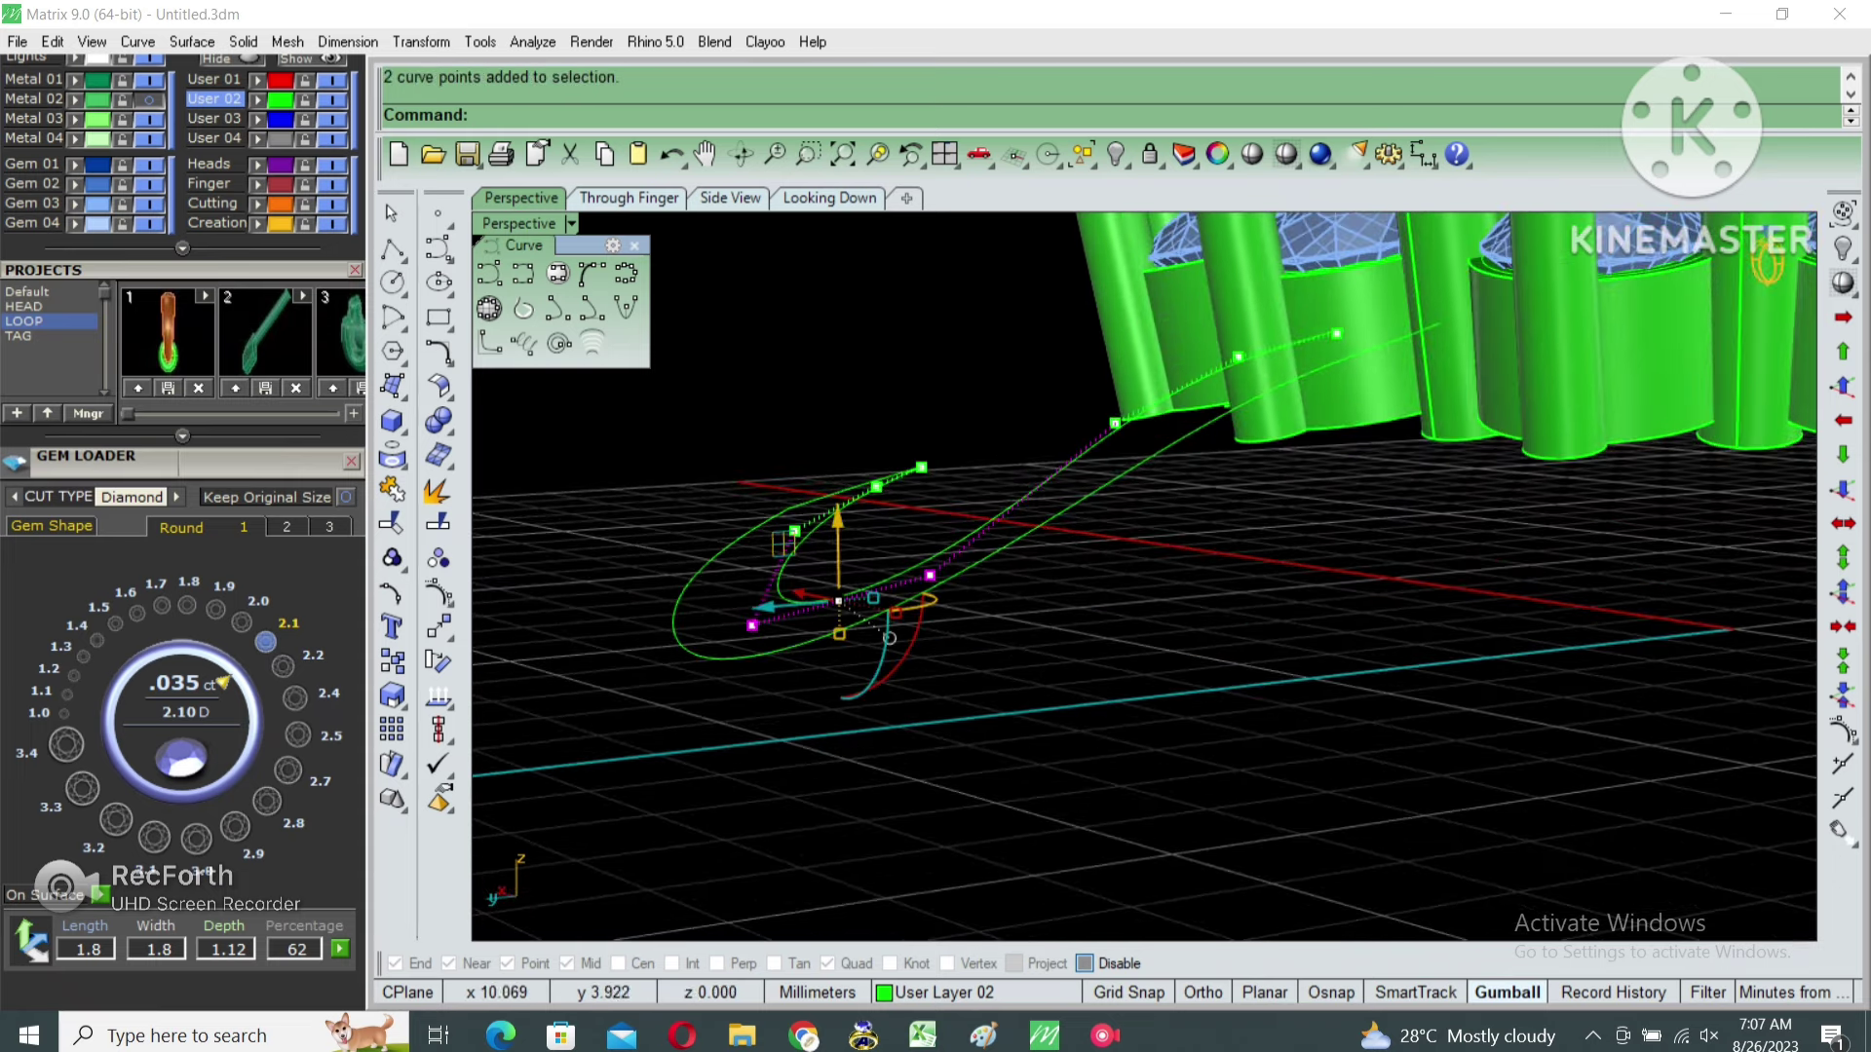
{"action": "left_click_drag", "start_coordinate": [835, 517], "coordinate": [867, 563]}
Check the individual petal curves, then select the whole jewelry model.
{"action": "mouse_move", "coordinate": [867, 565]}
{"action": "right_mouse_down"}
{"action": "mouse_move", "coordinate": [1120, 545]}
{"action": "mouse_move", "coordinate": [991, 778]}
{"action": "right_mouse_up"}
{"action": "left_click", "coordinate": [1185, 534]}
{"action": "left_click_drag", "start_coordinate": [991, 778], "coordinate": [1356, 278]}
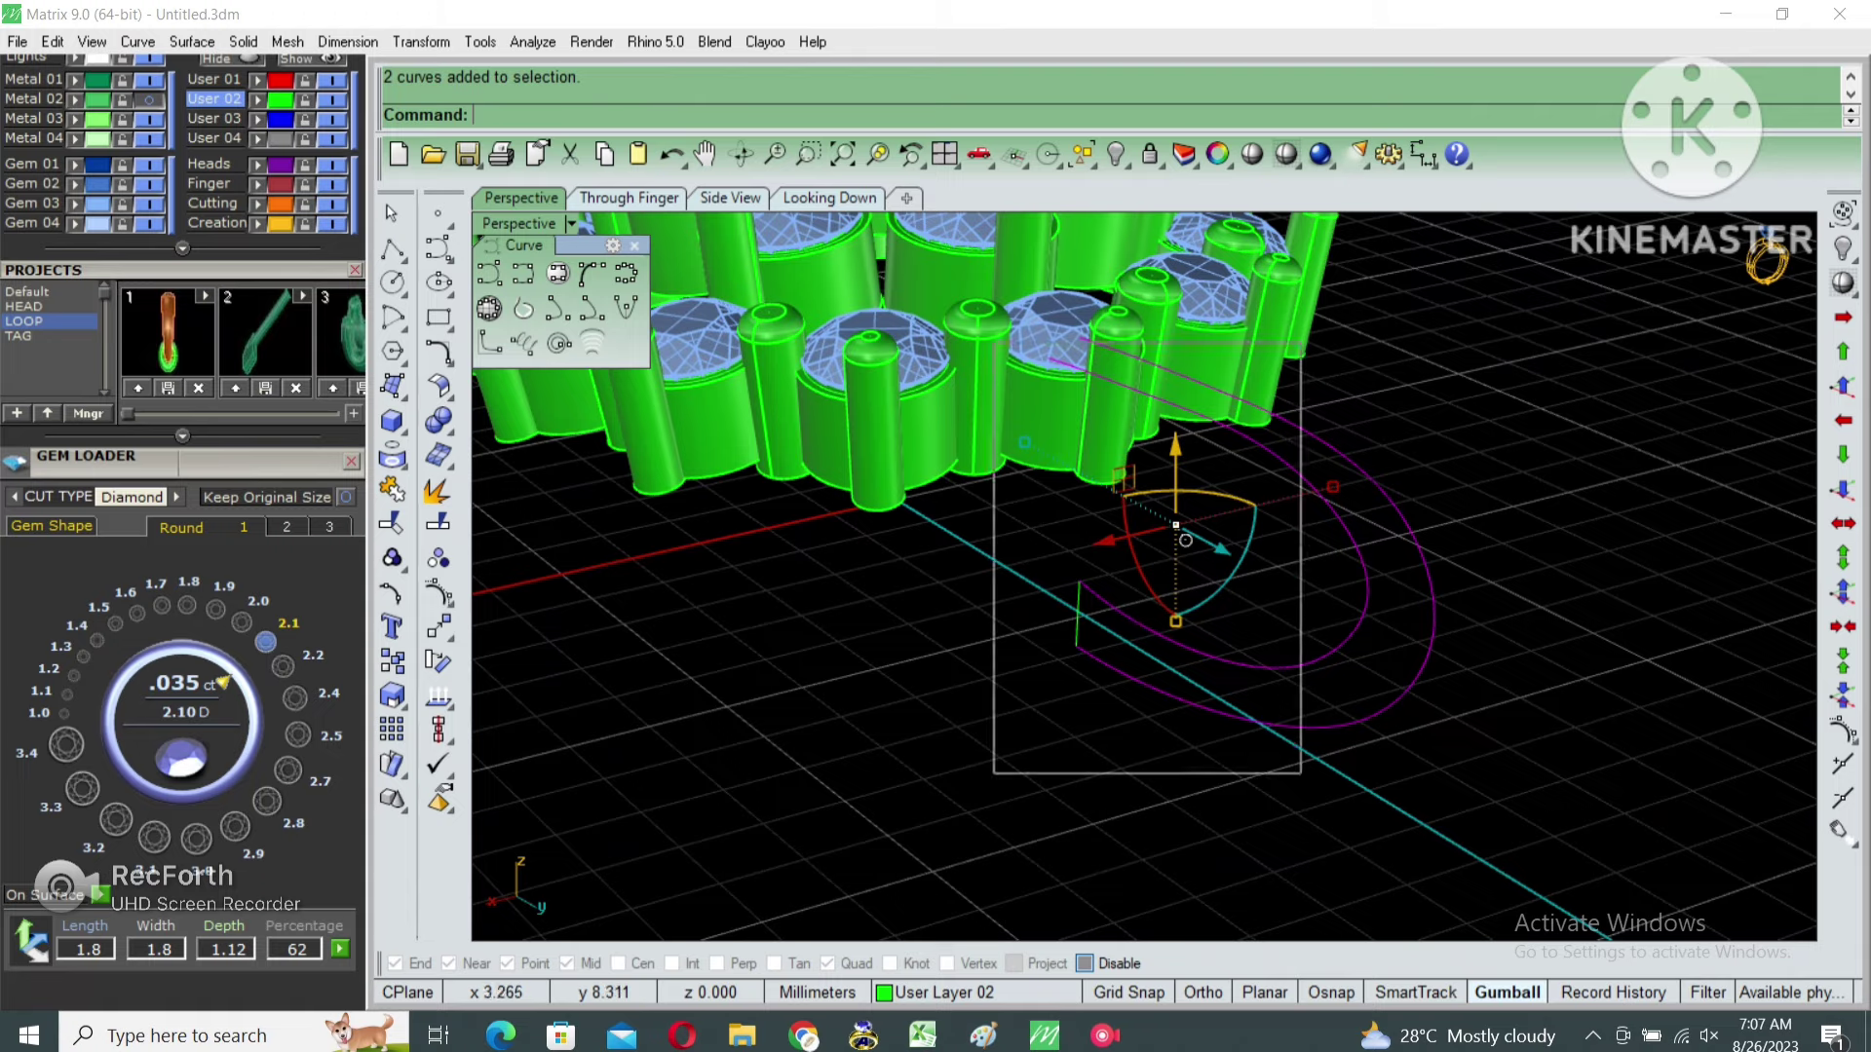
{"action": "mouse_move", "coordinate": [1356, 278]}
{"action": "right_mouse_down"}
{"action": "mouse_move", "coordinate": [1189, 531]}
{"action": "mouse_move", "coordinate": [1130, 534]}
{"action": "right_mouse_up"}
{"action": "key", "text": "Escape"}
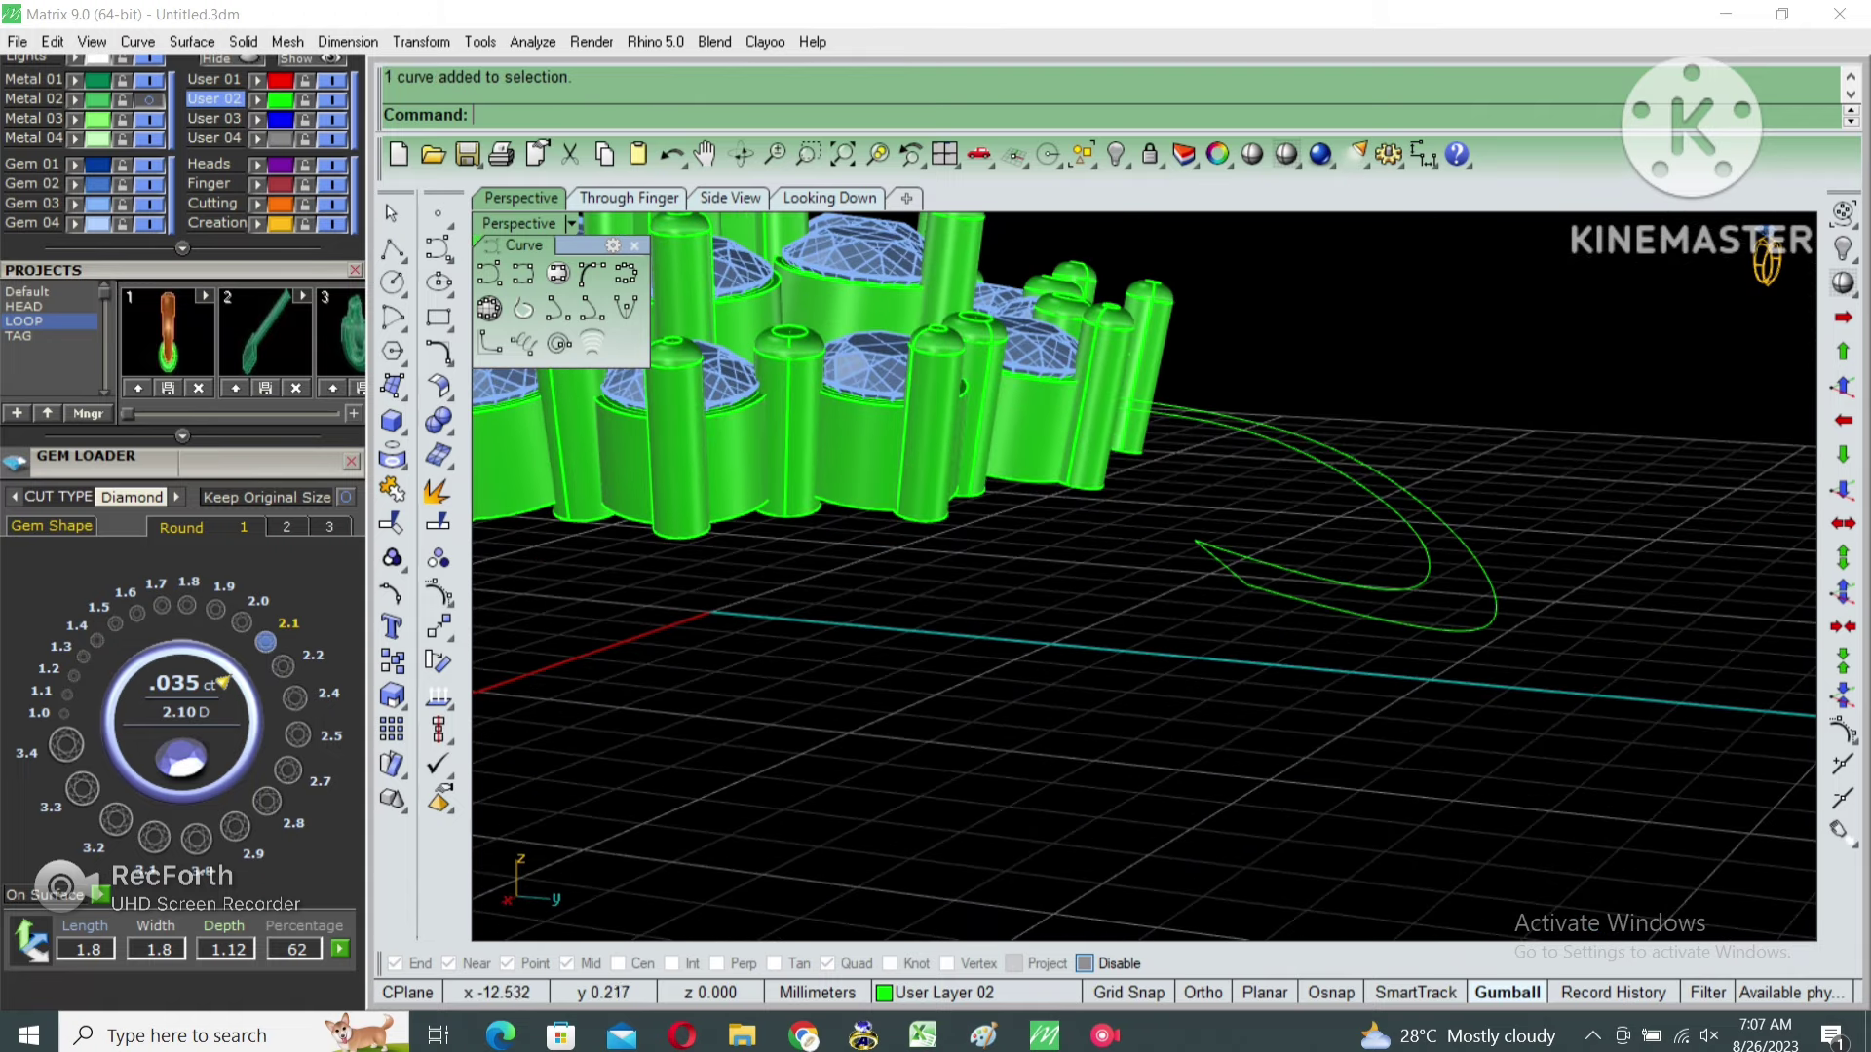
{"action": "key", "text": "ctrl+a"}
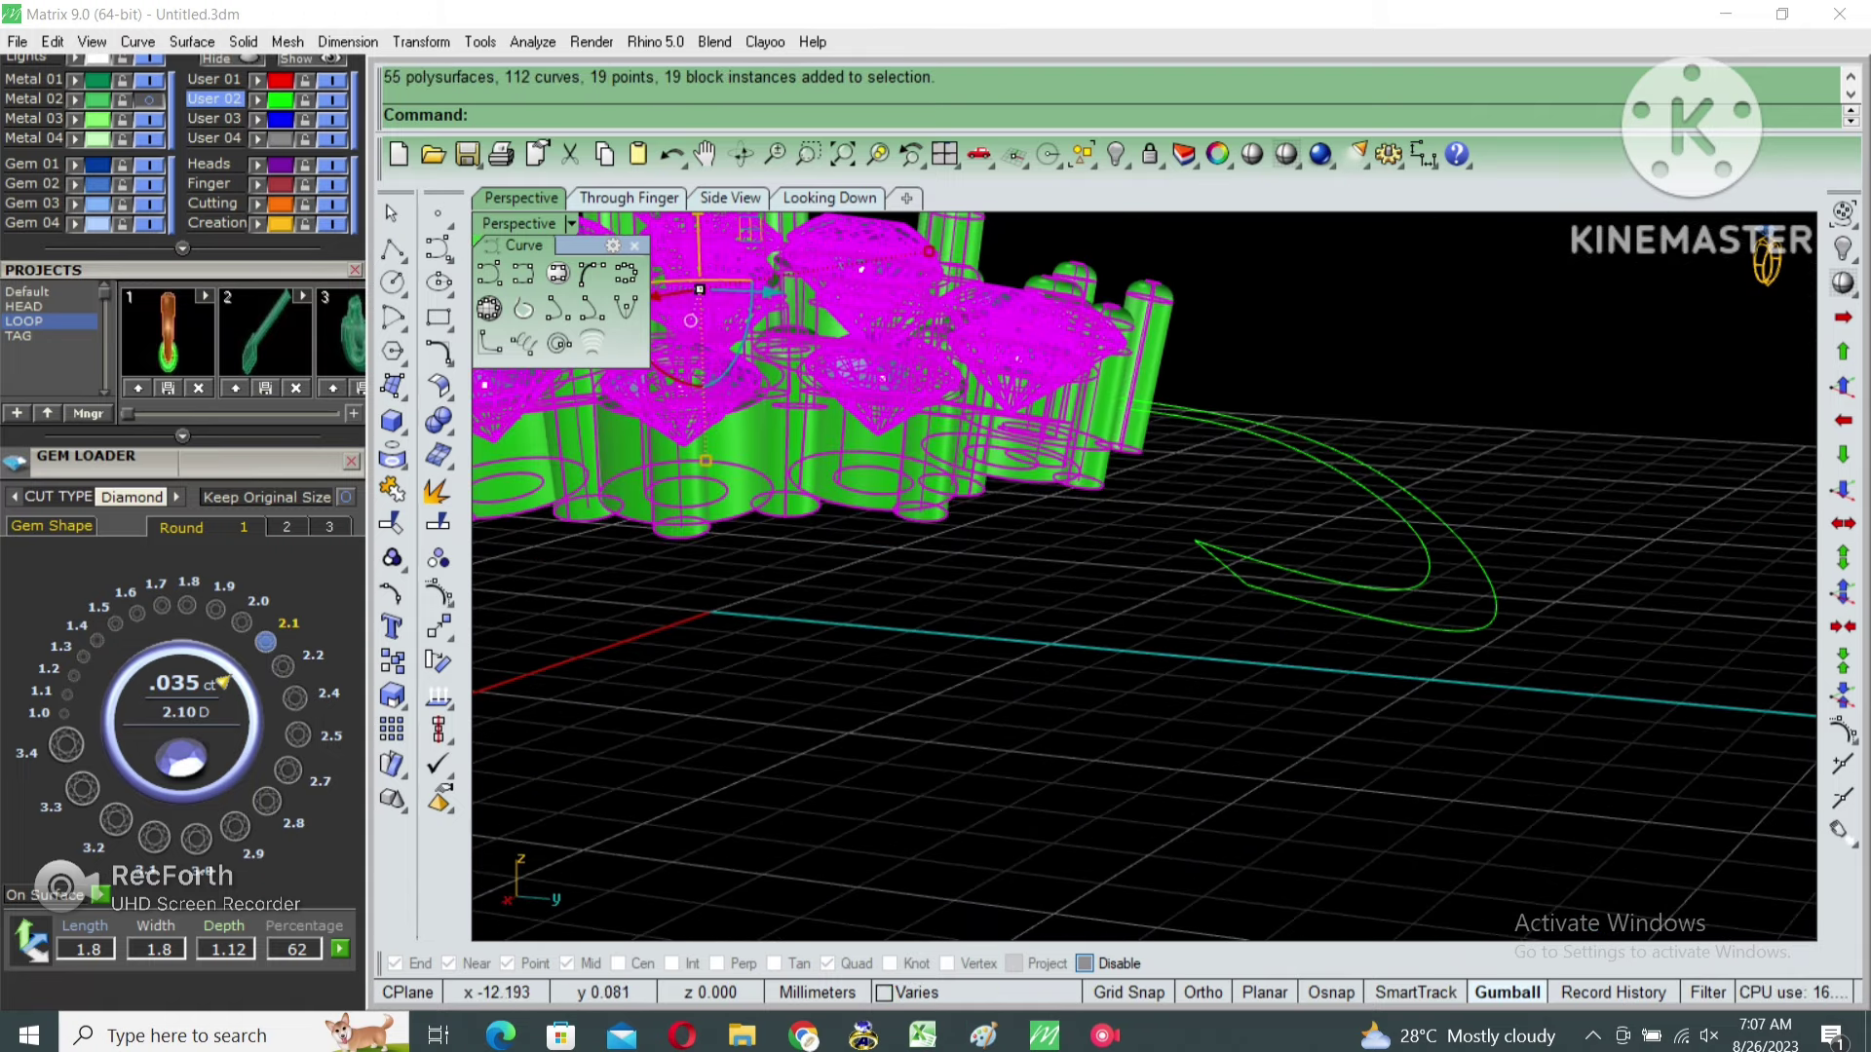
Hide the gem cluster and raise the six inner-end control points of the rails.
{"action": "key", "text": "ctrl+h"}
{"action": "key", "text": "ctrl+a"}
{"action": "key", "text": "F10"}
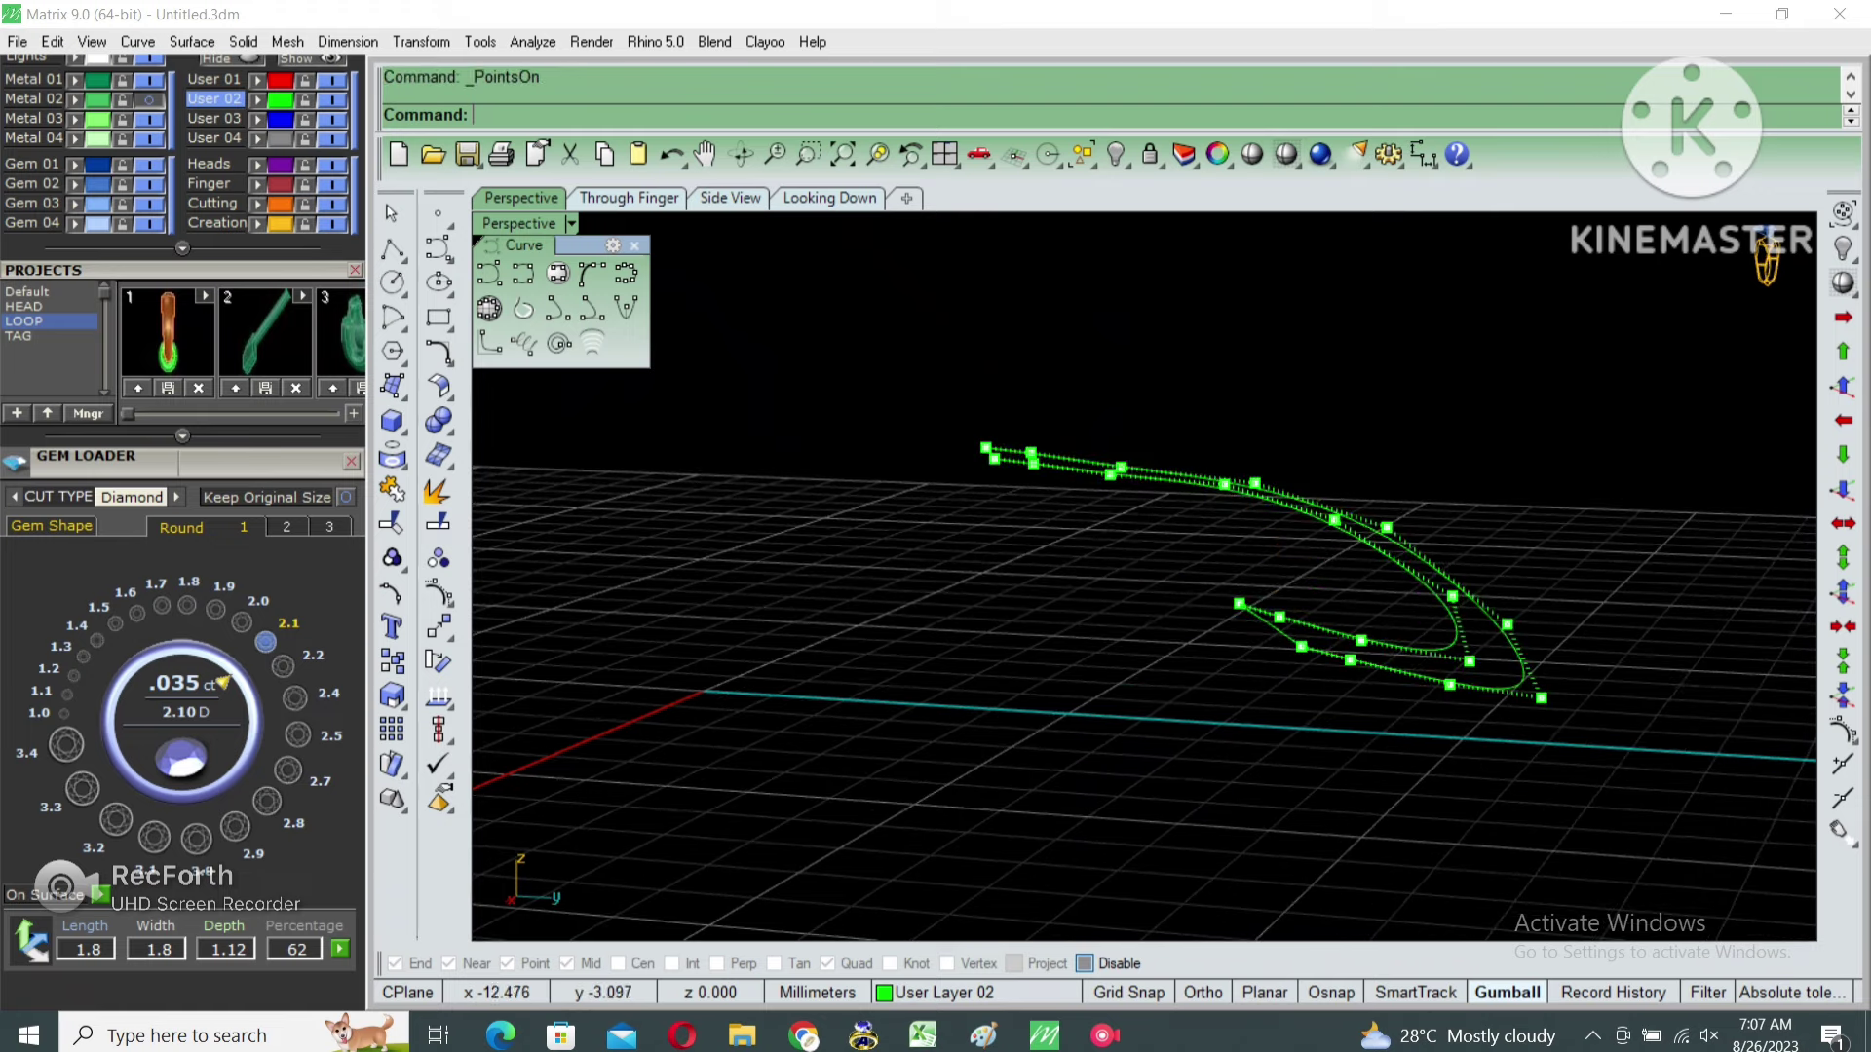
{"action": "left_click_drag", "start_coordinate": [875, 353], "coordinate": [1155, 536]}
{"action": "scroll", "coordinate": [1033, 509], "scroll_direction": "up", "scroll_amount": 2}
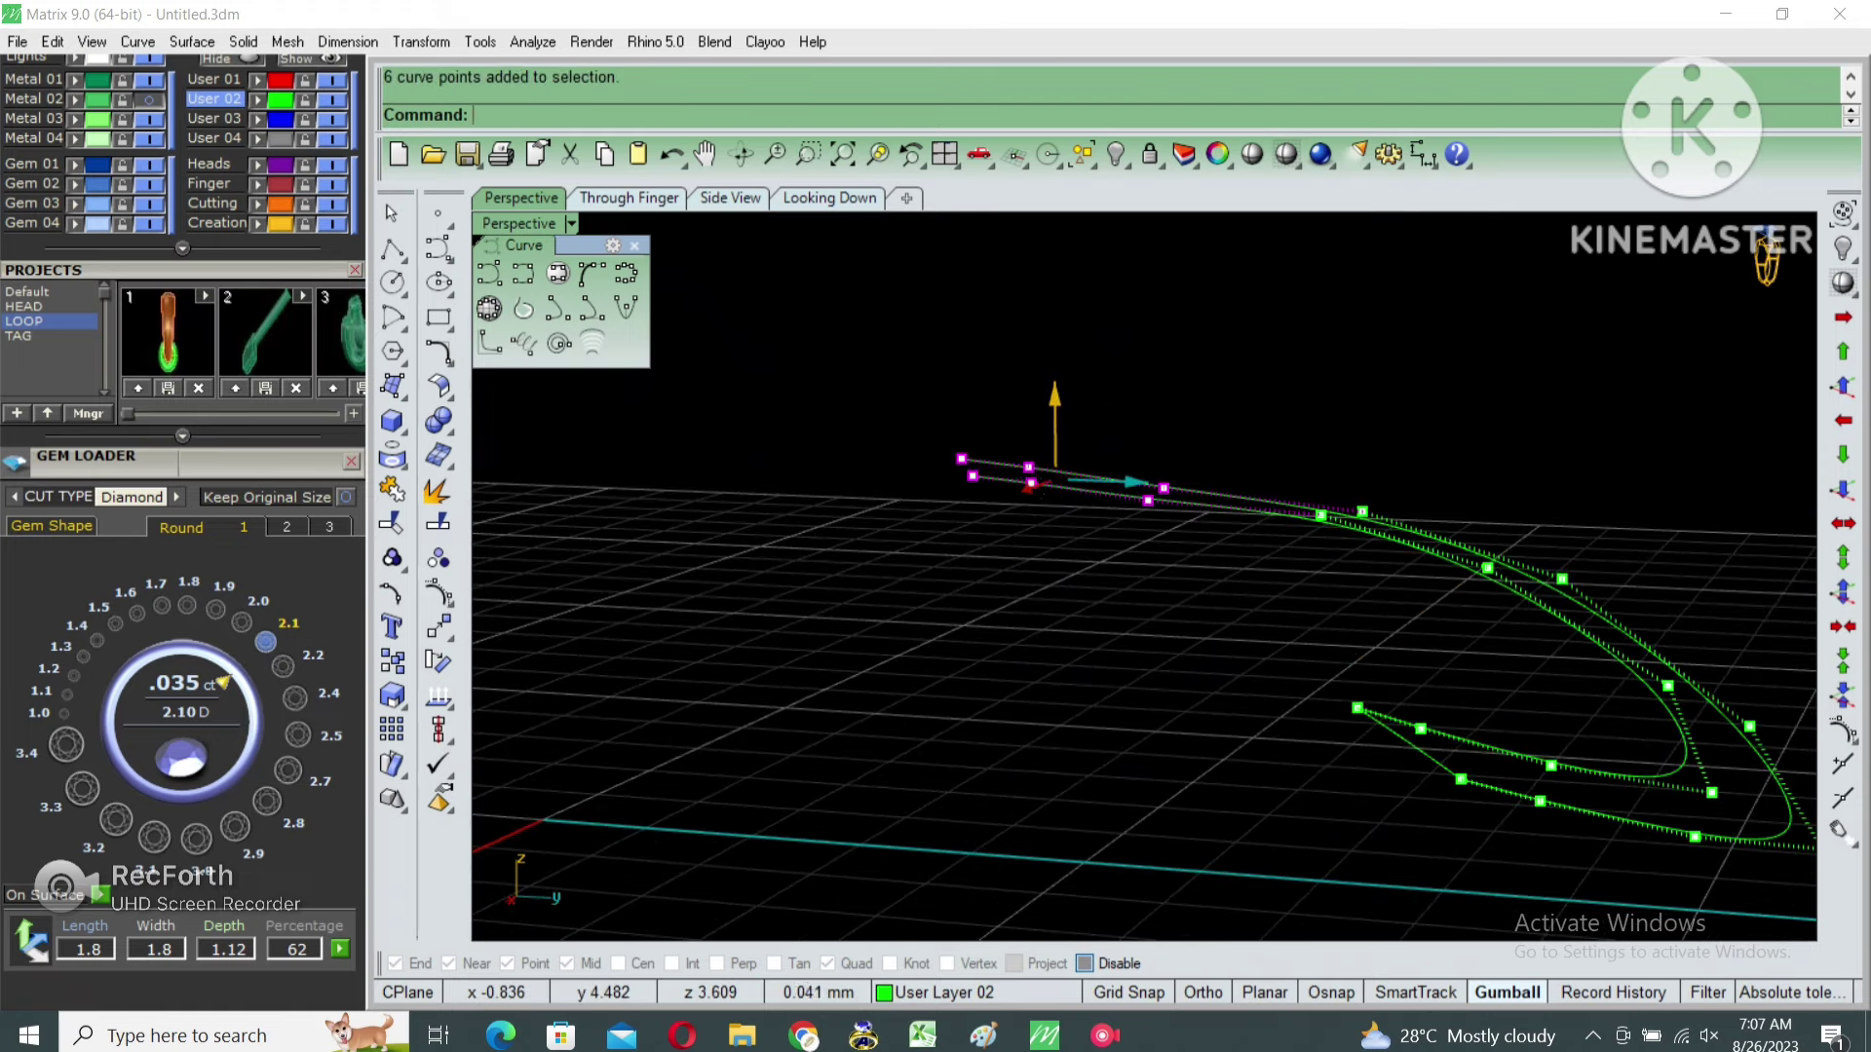
{"action": "left_click_drag", "start_coordinate": [1054, 409], "coordinate": [1108, 430]}
{"action": "key", "text": "Escape"}
Sweep a surface along the two rails and profile, then start a 0.8 solid offset.
{"action": "right_click_drag", "start_coordinate": [1108, 430], "coordinate": [974, 487]}
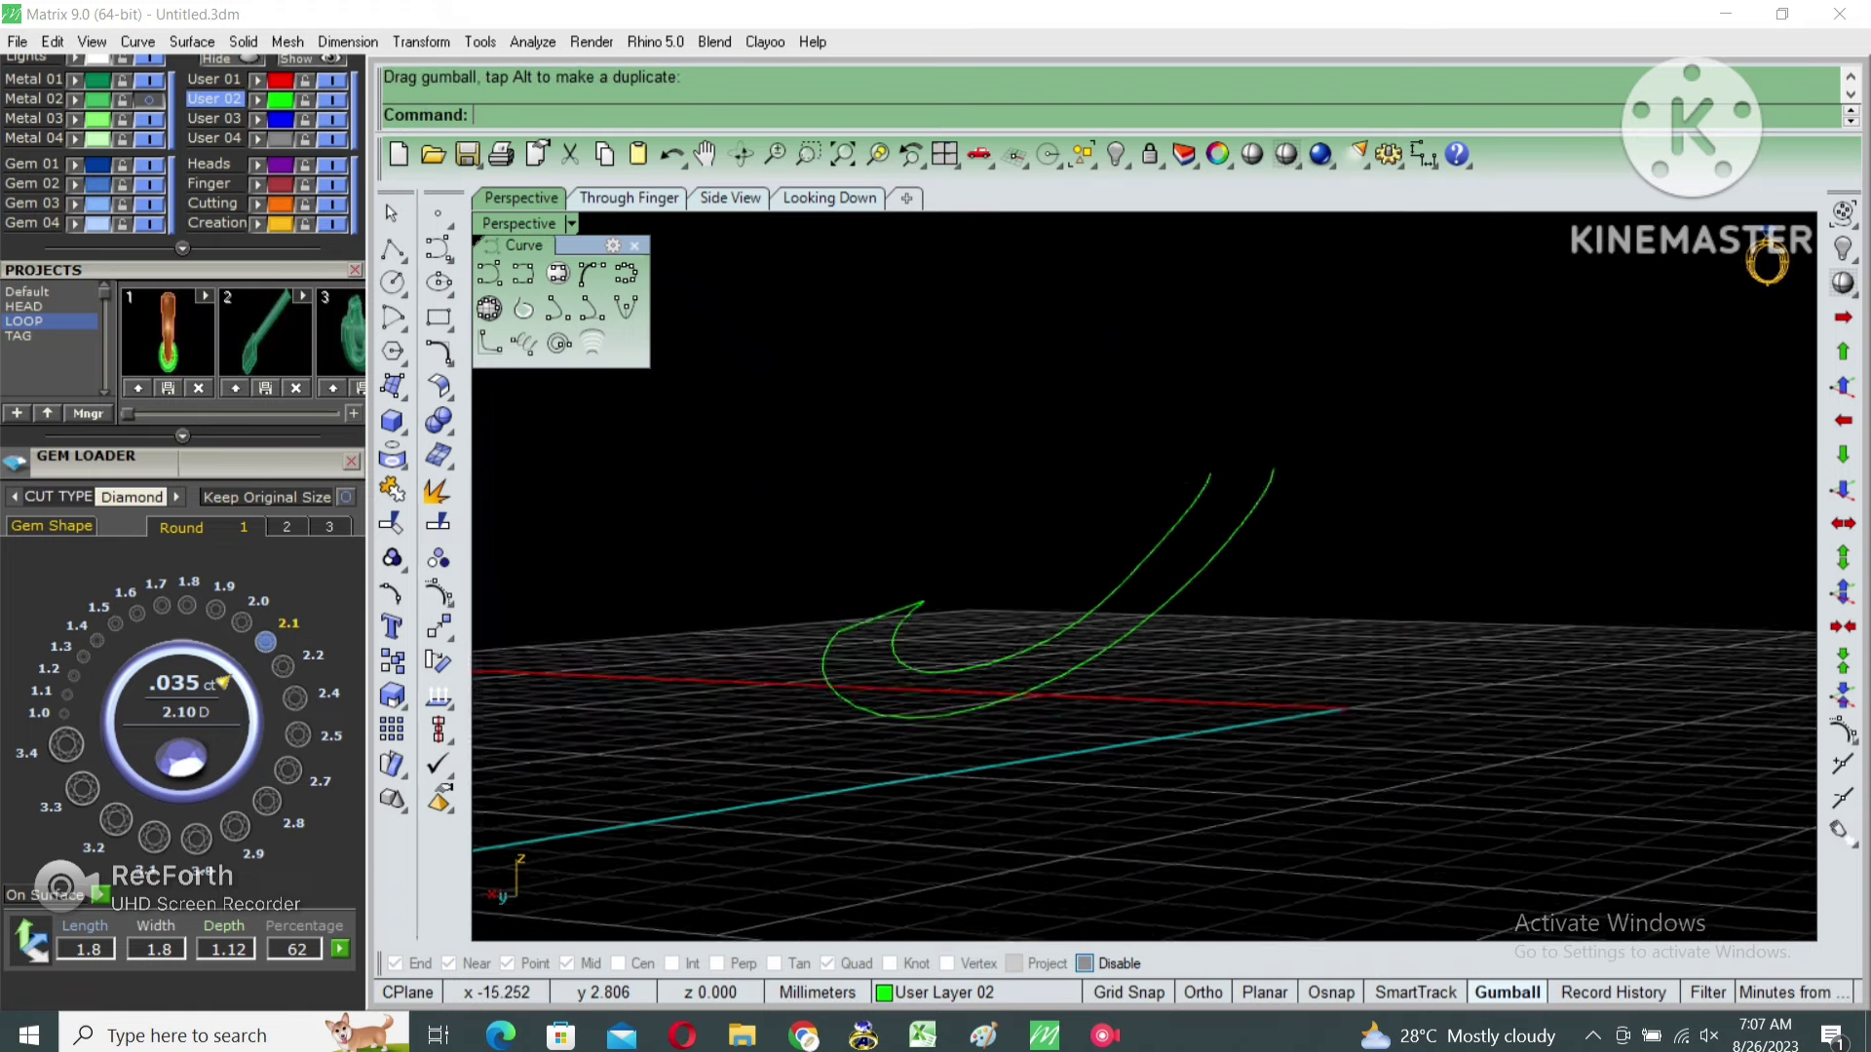
{"action": "right_click_drag", "start_coordinate": [1108, 488], "coordinate": [1072, 545]}
{"action": "left_click_drag", "start_coordinate": [726, 380], "coordinate": [1508, 801]}
{"action": "type", "text": "s2"}
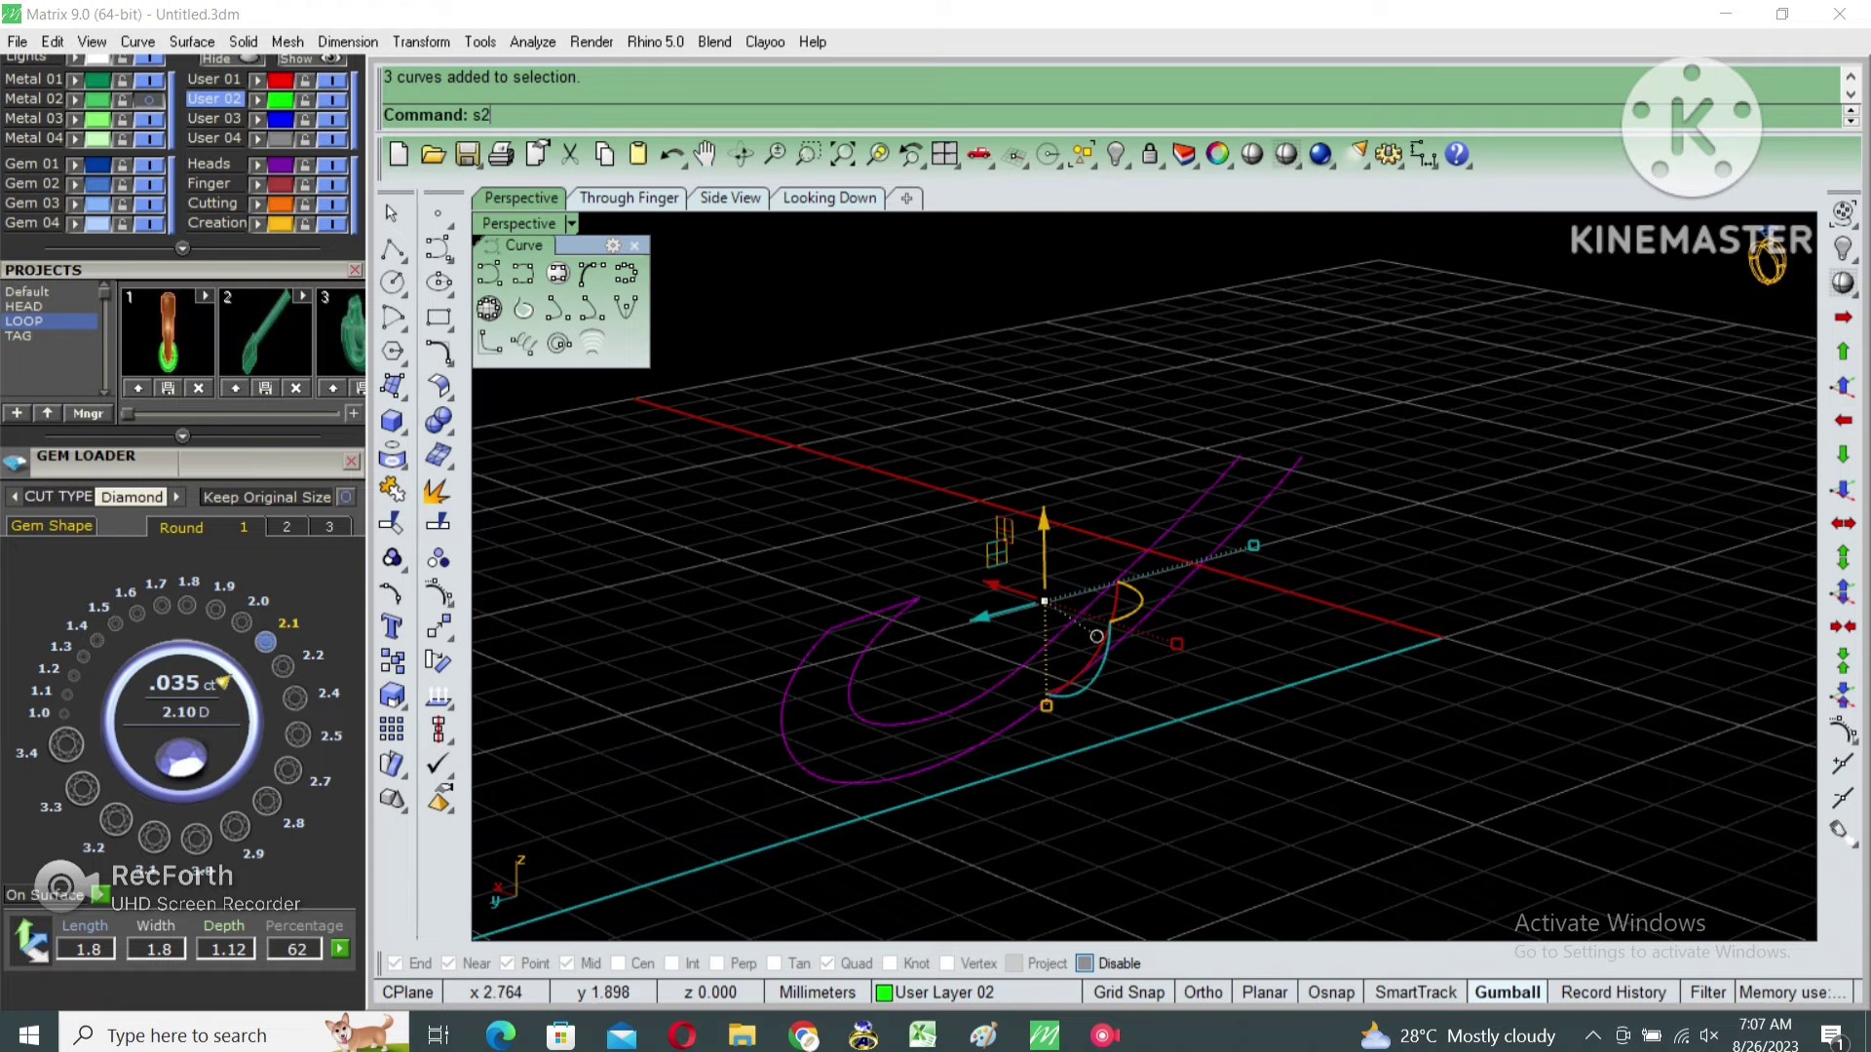
{"action": "key", "text": "Return"}
{"action": "mouse_move", "coordinate": [1071, 545]}
{"action": "right_mouse_down"}
{"action": "mouse_move", "coordinate": [1130, 556]}
{"action": "mouse_move", "coordinate": [1091, 507]}
{"action": "right_mouse_up"}
{"action": "key", "text": "Return"}
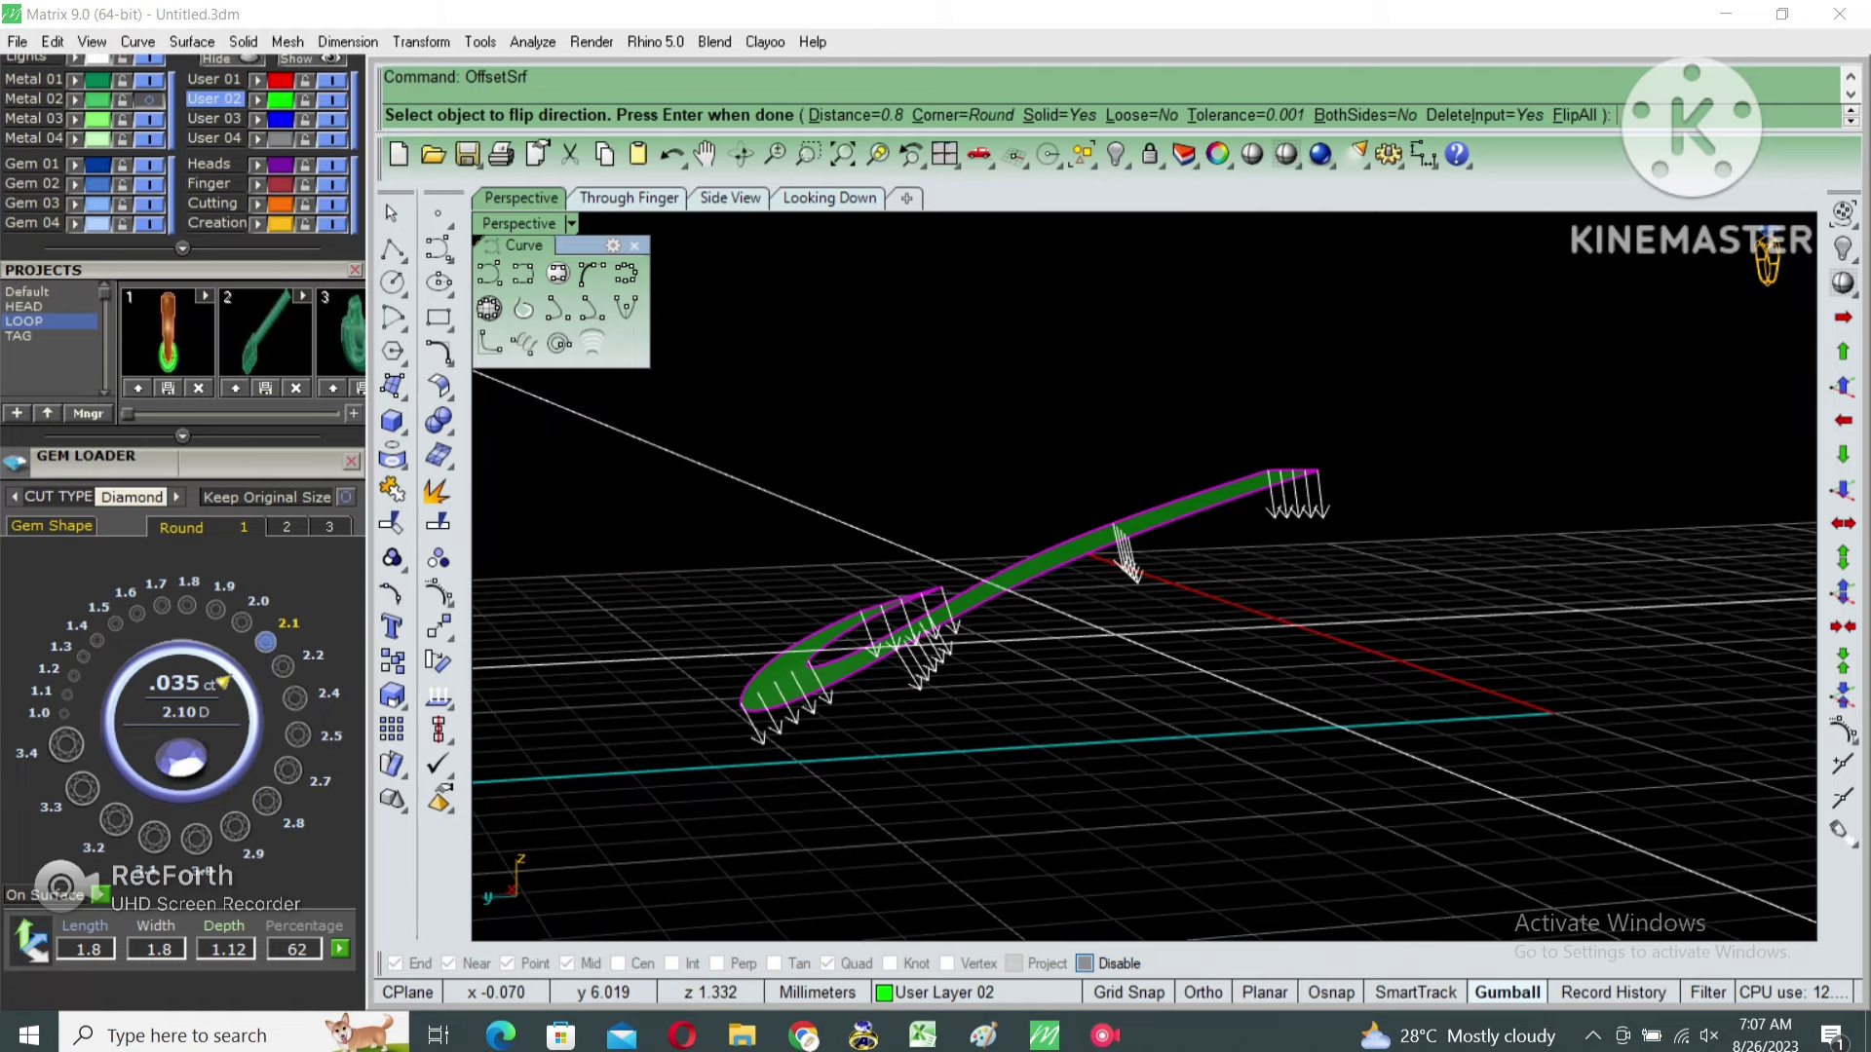
Finish the offset so the J loop becomes a solid, then select it.
{"action": "key", "text": "Return"}
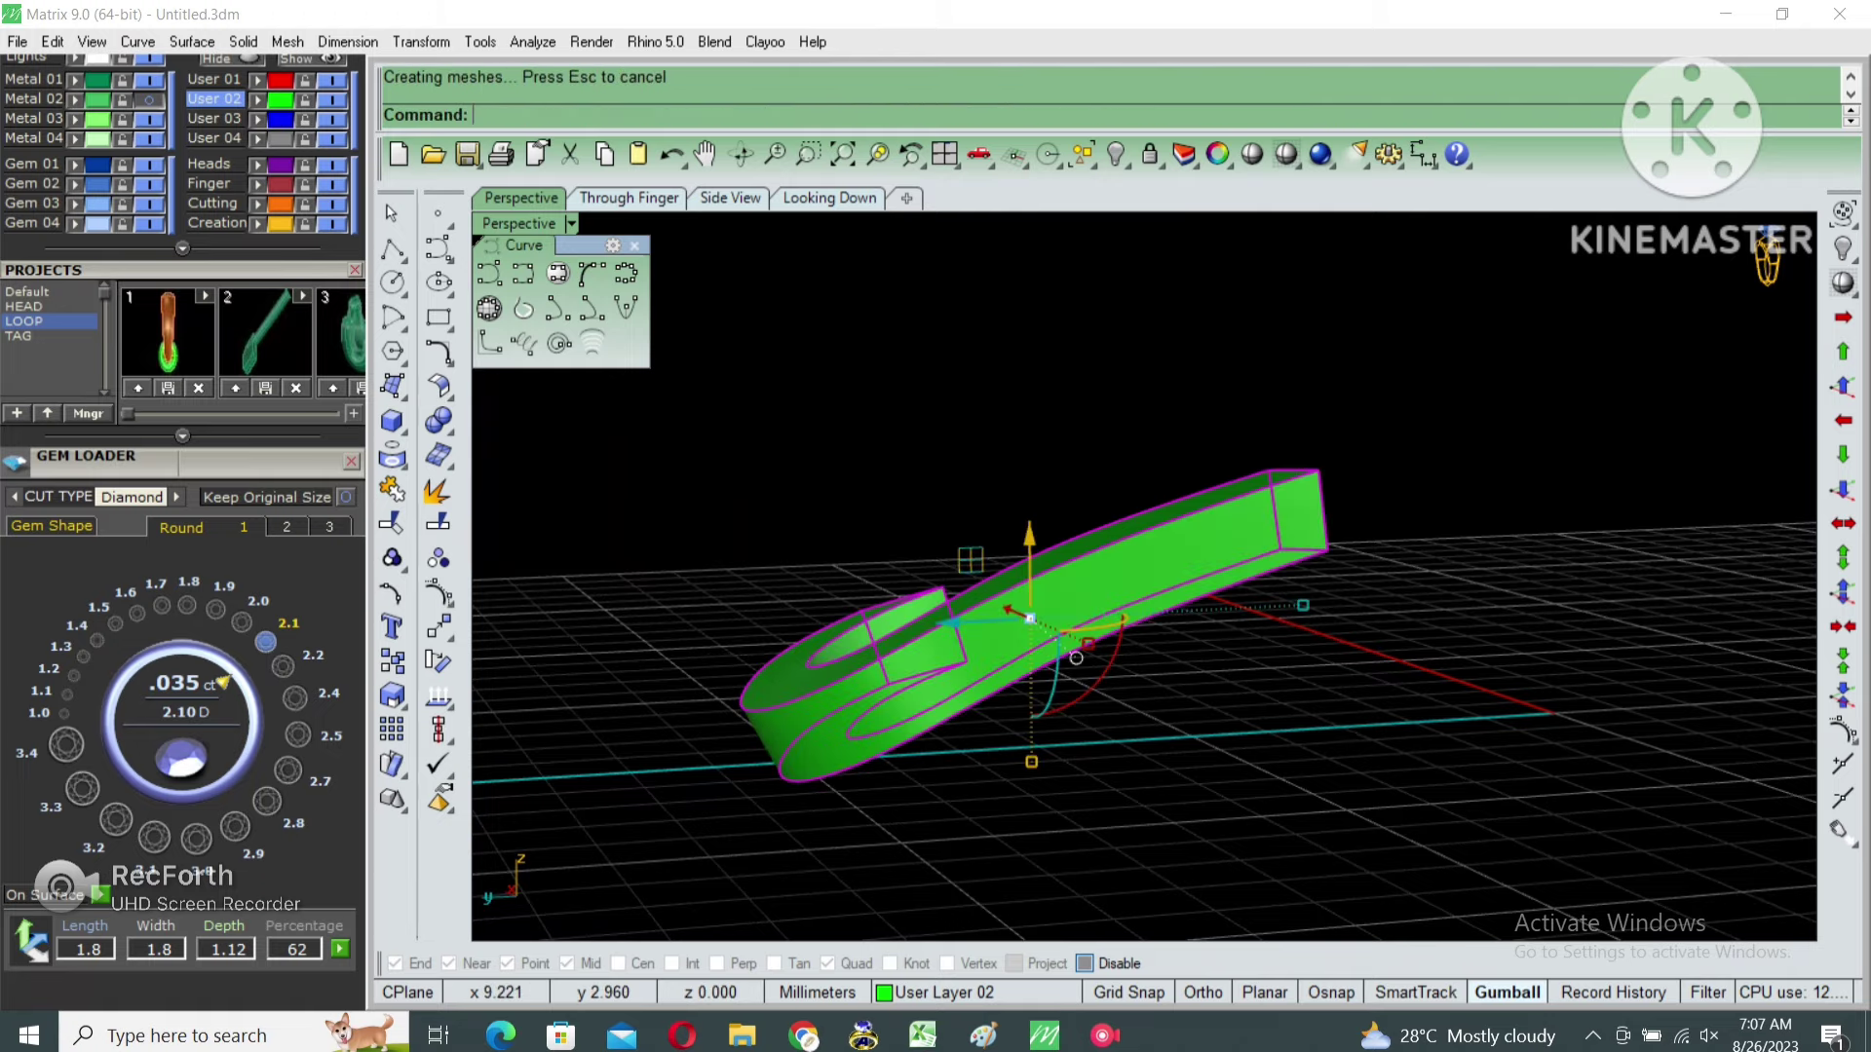
{"action": "mouse_move", "coordinate": [1072, 585]}
{"action": "right_mouse_down"}
{"action": "mouse_move", "coordinate": [1120, 604]}
{"action": "mouse_move", "coordinate": [1218, 507]}
{"action": "right_mouse_up"}
{"action": "left_click", "coordinate": [1111, 613]}
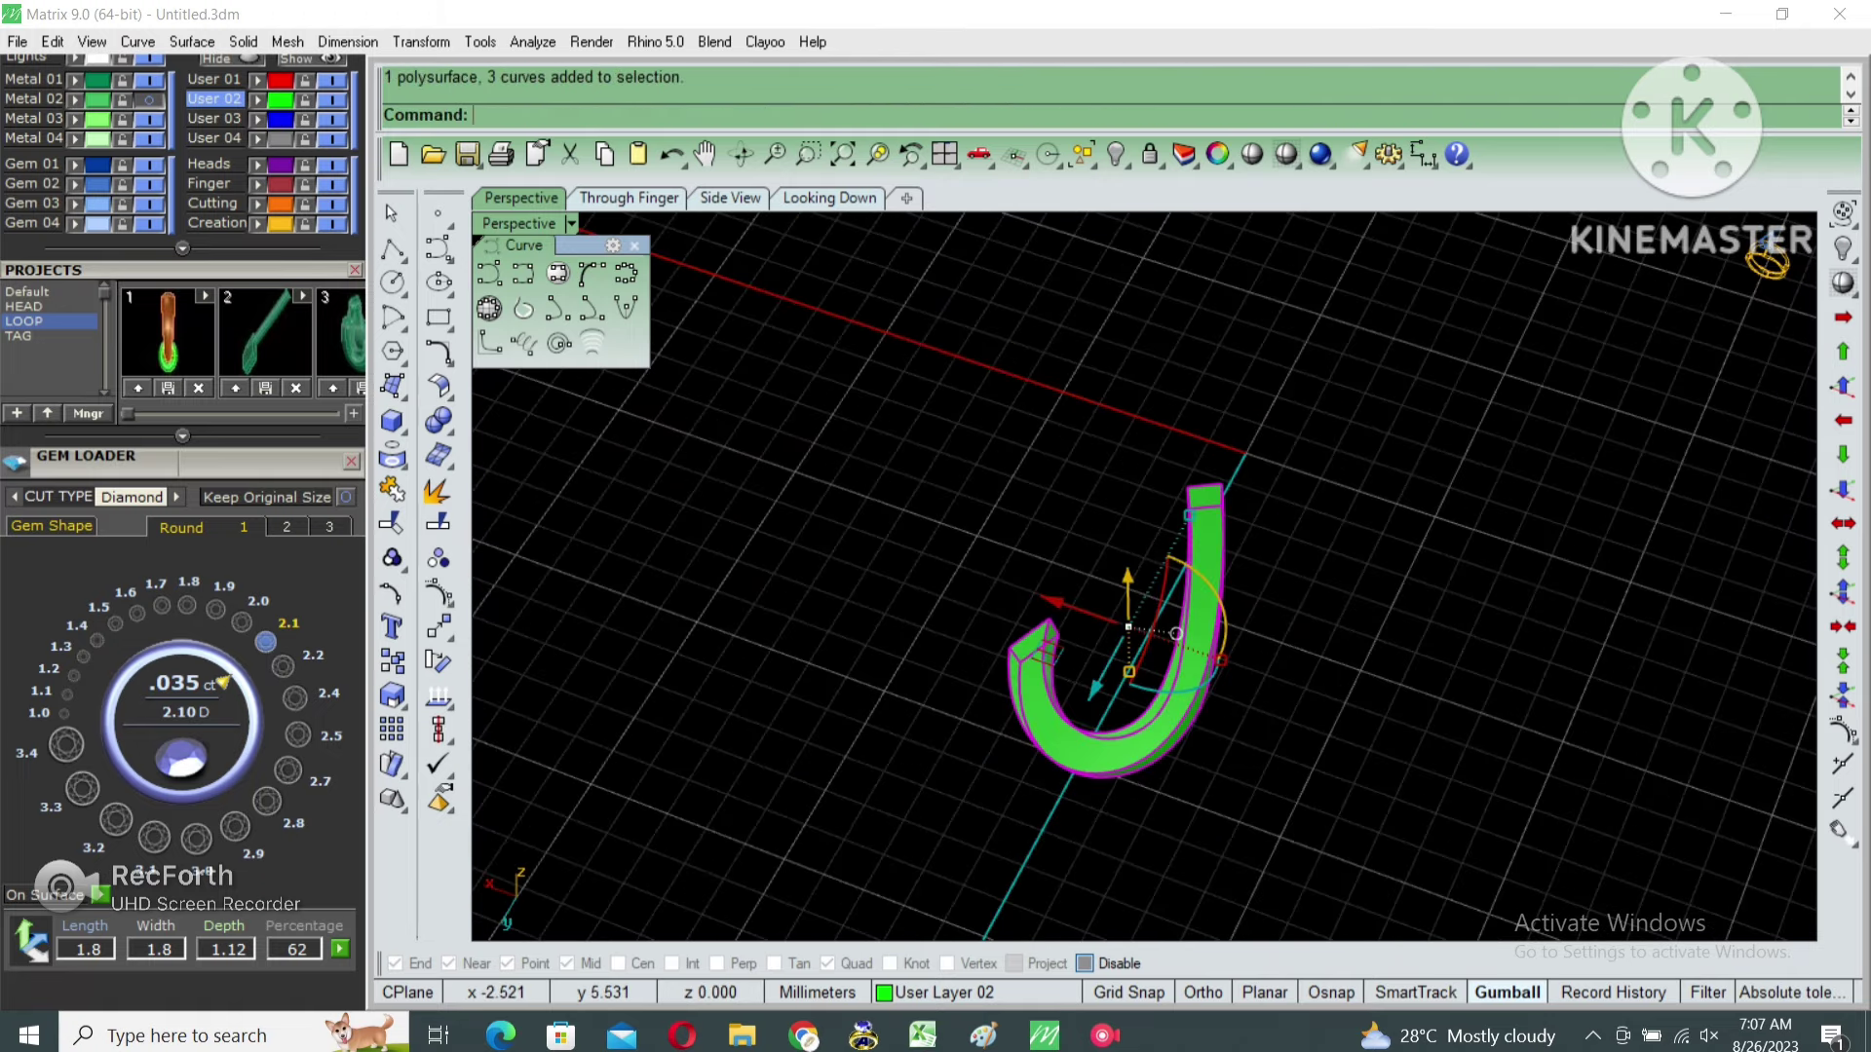
Polar-array the J solid into 14 copies over 360° around a picked centre.
{"action": "type", "text": "arraypolar"}
{"action": "key", "text": "Return"}
{"action": "left_click", "coordinate": [1242, 453]}
{"action": "key", "text": "Return"}
{"action": "key", "text": "Return"}
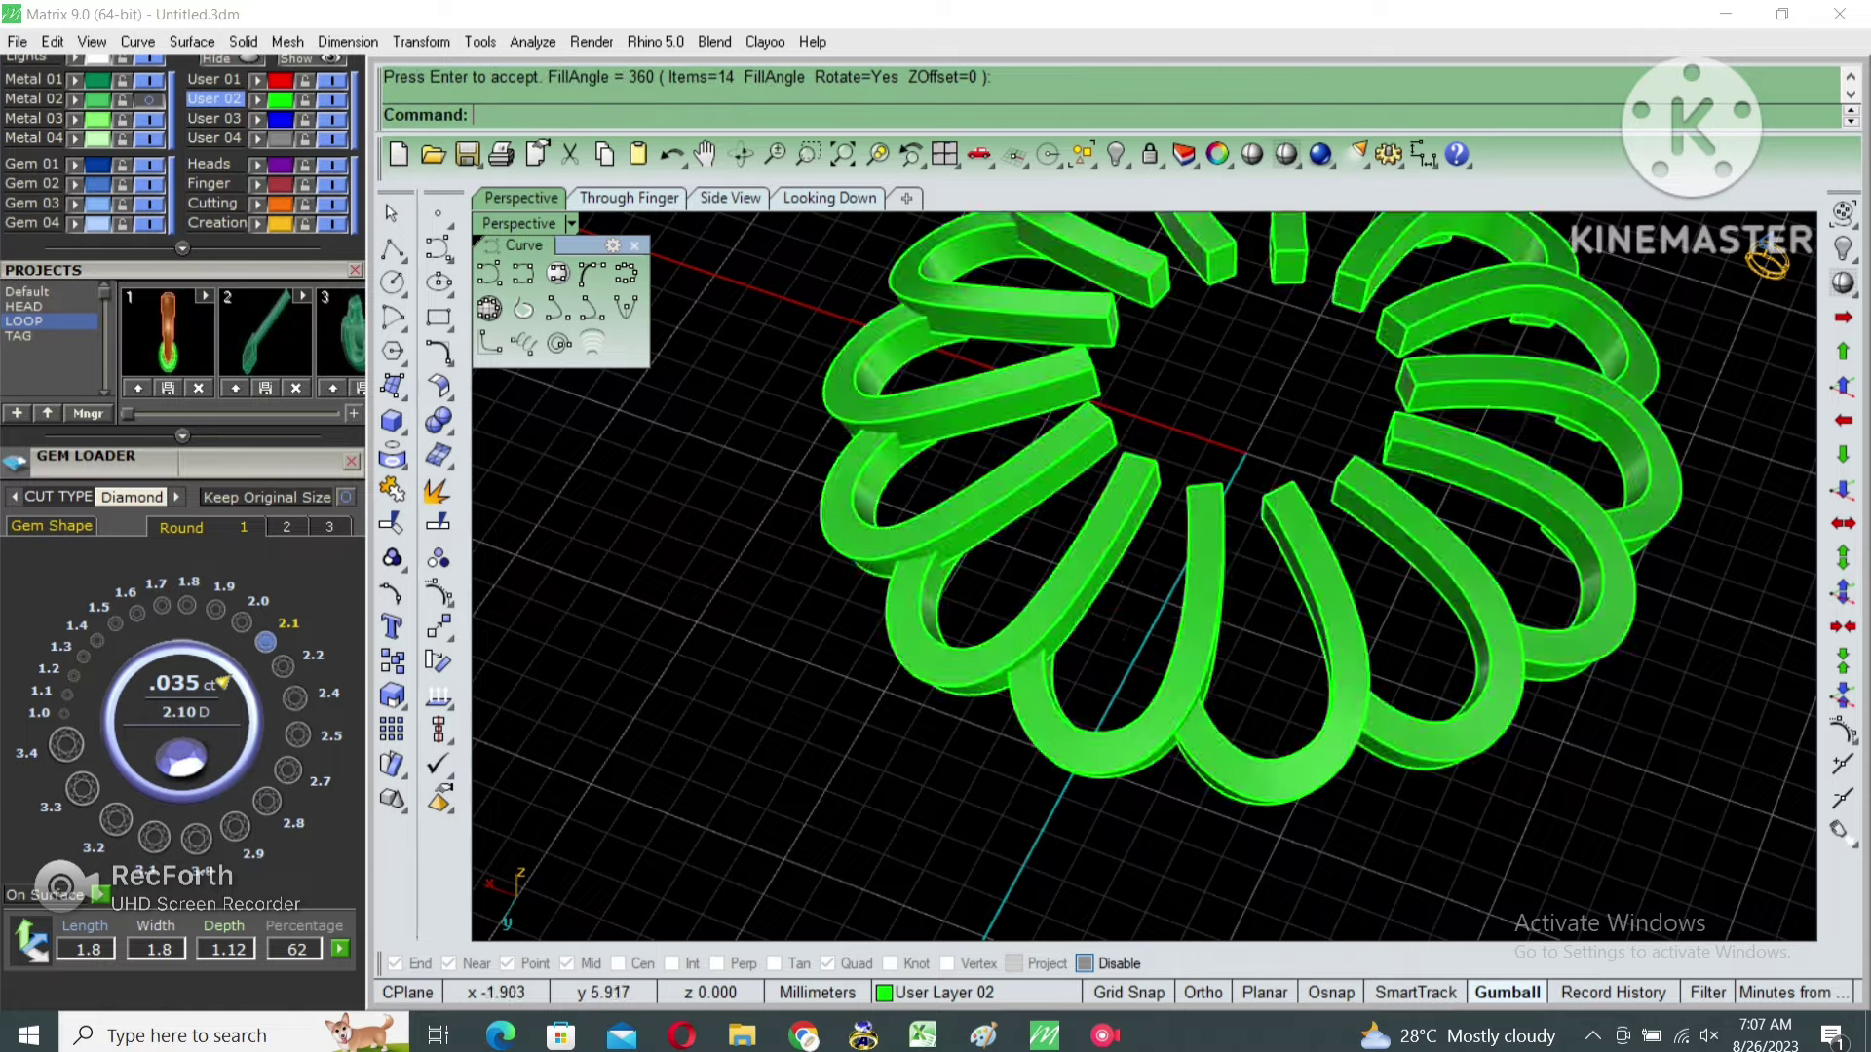
{"action": "key", "text": "Return"}
{"action": "mouse_move", "coordinate": [1767, 261]}
{"action": "right_mouse_down"}
{"action": "mouse_move", "coordinate": [1753, 273]}
{"action": "mouse_move", "coordinate": [1766, 259]}
{"action": "right_mouse_up"}
Undo the polar array, then extract and delete the J solid's top face.
{"action": "key", "text": "ctrl+z"}
{"action": "scroll", "coordinate": [1766, 261], "scroll_direction": "up", "scroll_amount": 2}
{"action": "type", "text": "ExtractSrf"}
{"action": "key", "text": "Return"}
{"action": "scroll", "coordinate": [1766, 261], "scroll_direction": "up", "scroll_amount": 3}
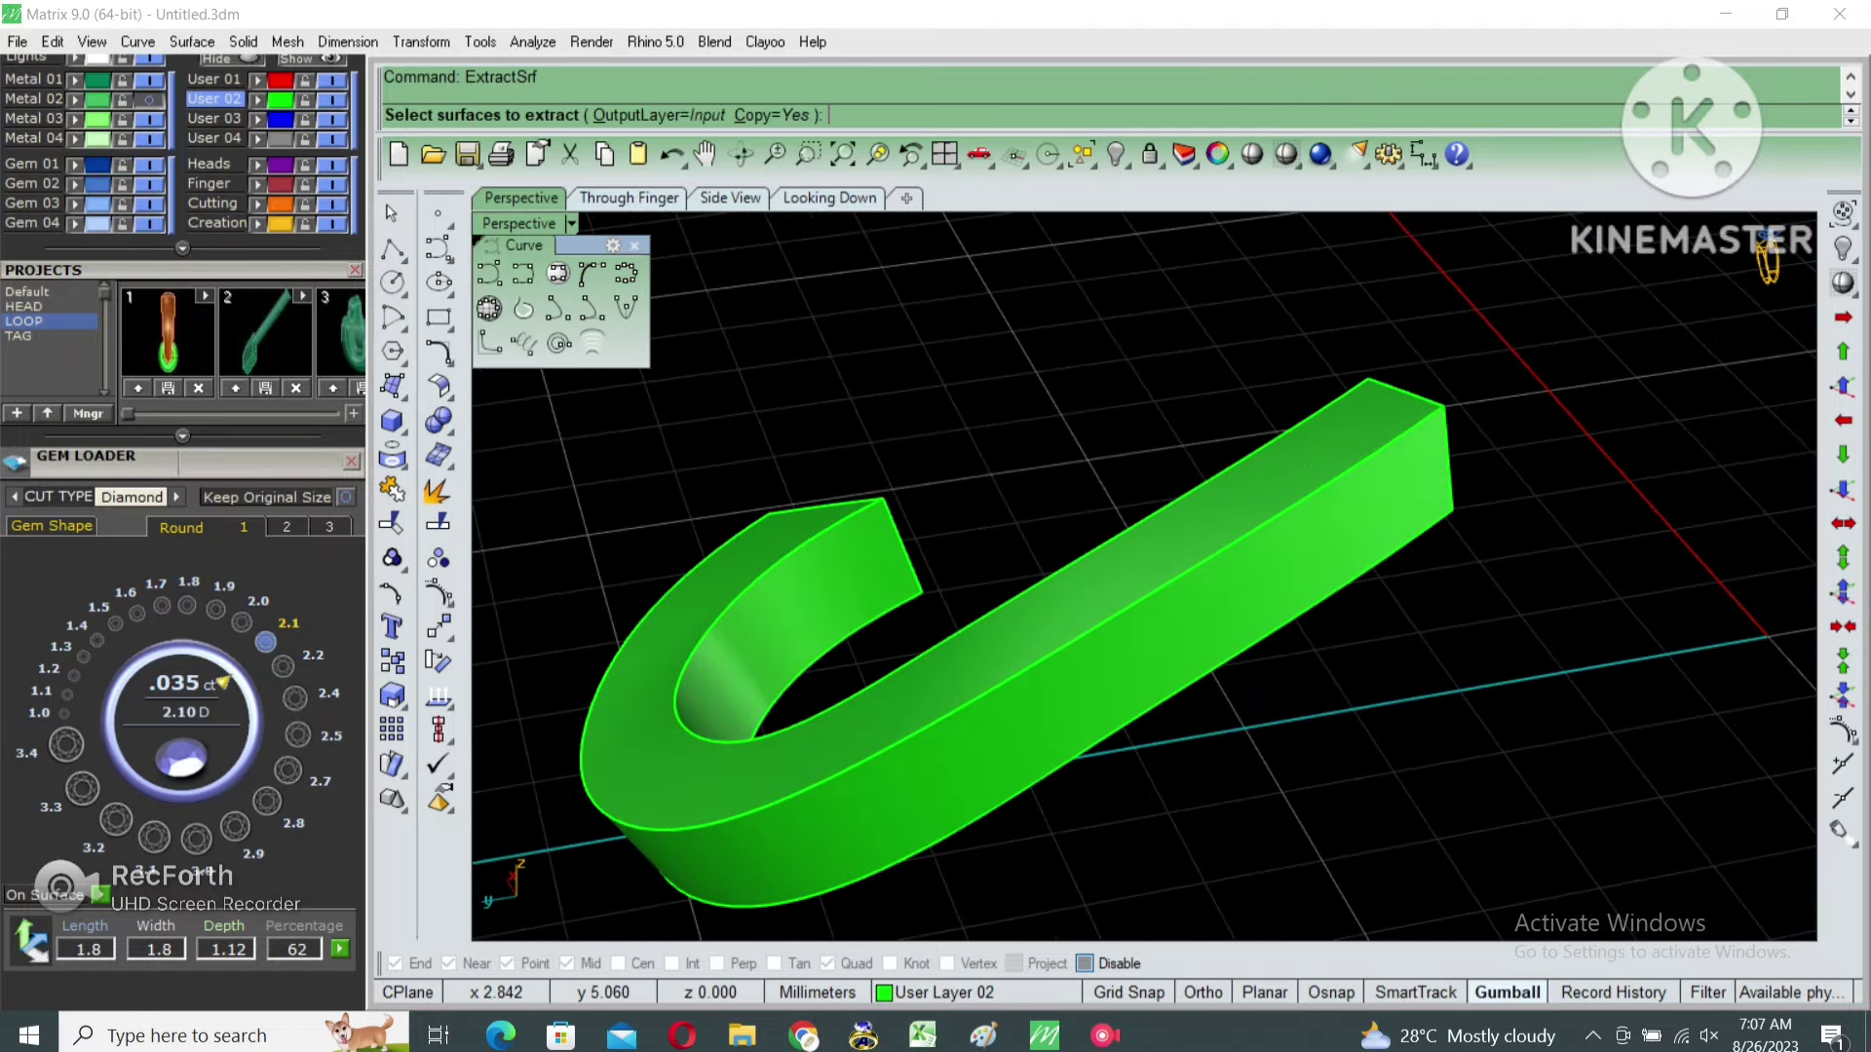
{"action": "left_click", "coordinate": [1047, 589]}
{"action": "key", "text": "Return"}
{"action": "key", "text": "Delete"}
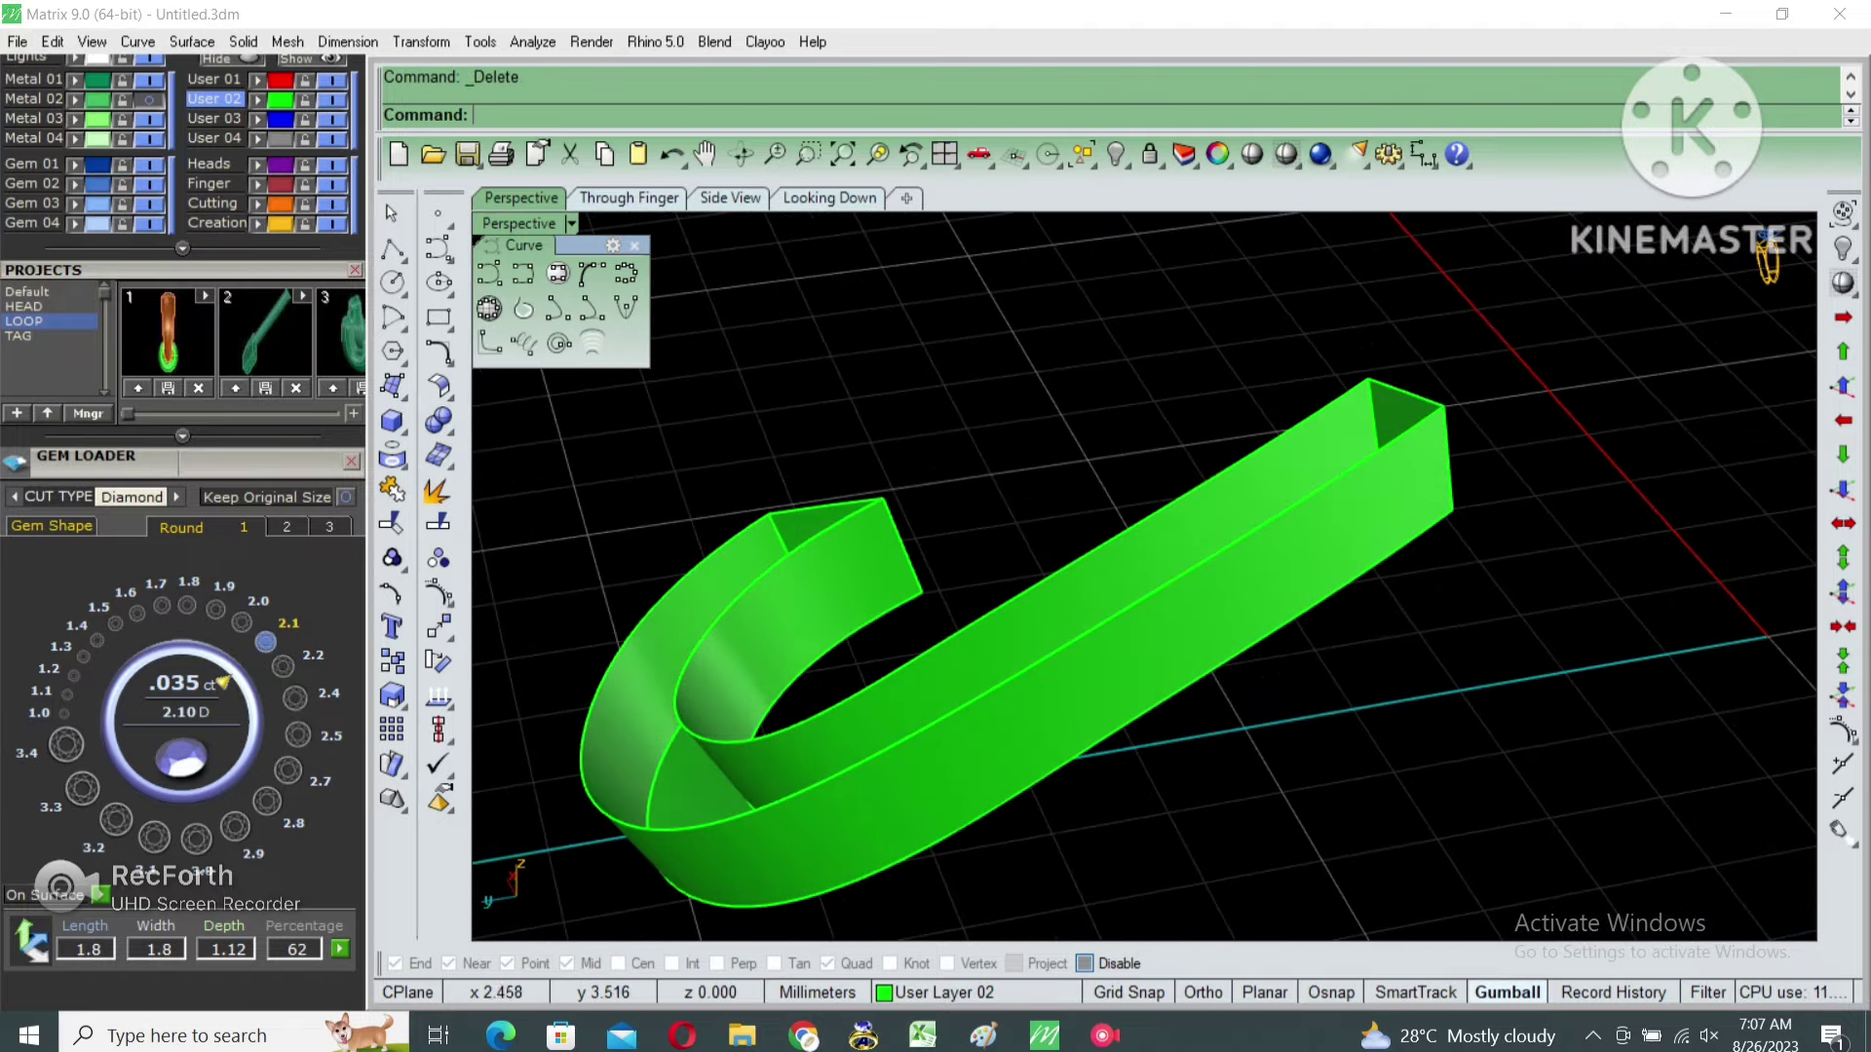
Duplicate the open J's end edges as curves and rebuild them.
{"action": "right_click_drag", "start_coordinate": [1766, 261], "coordinate": [1766, 263]}
{"action": "left_click", "coordinate": [1354, 368]}
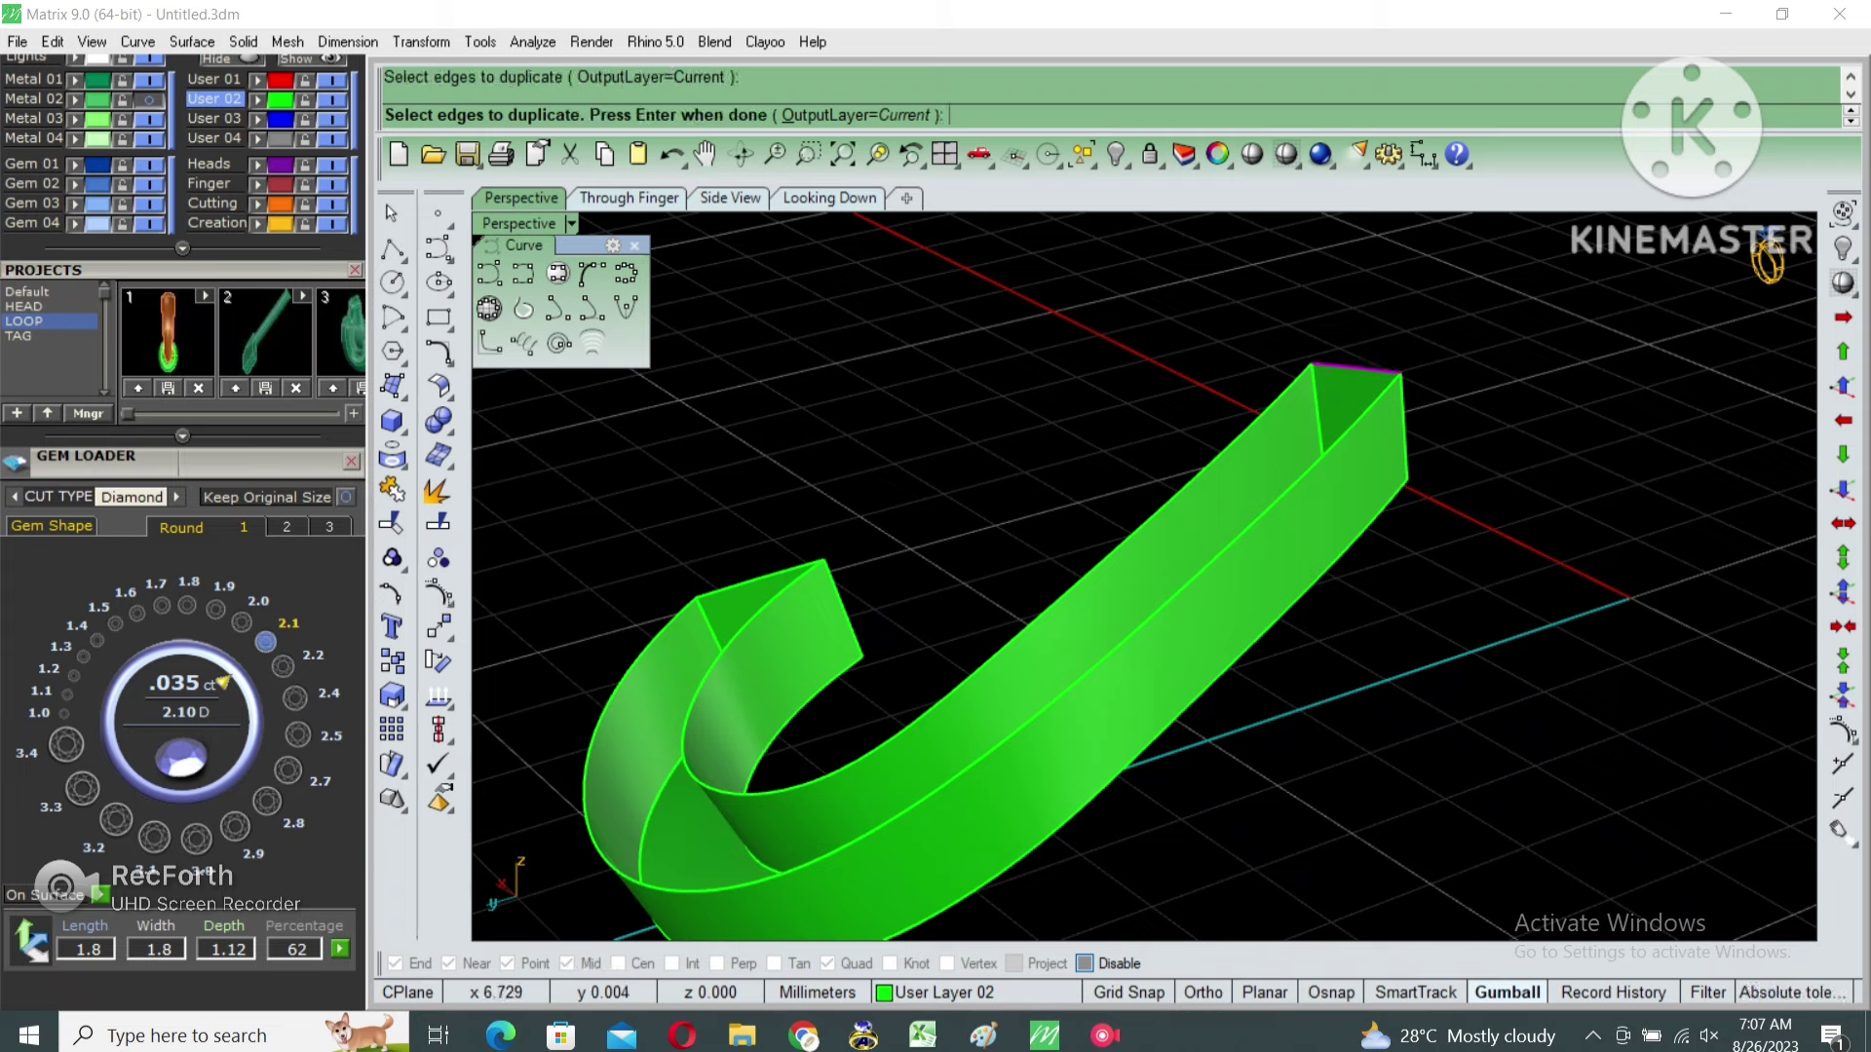
{"action": "key", "text": "Return"}
{"action": "type", "text": "rebuild"}
{"action": "key", "text": "Return"}
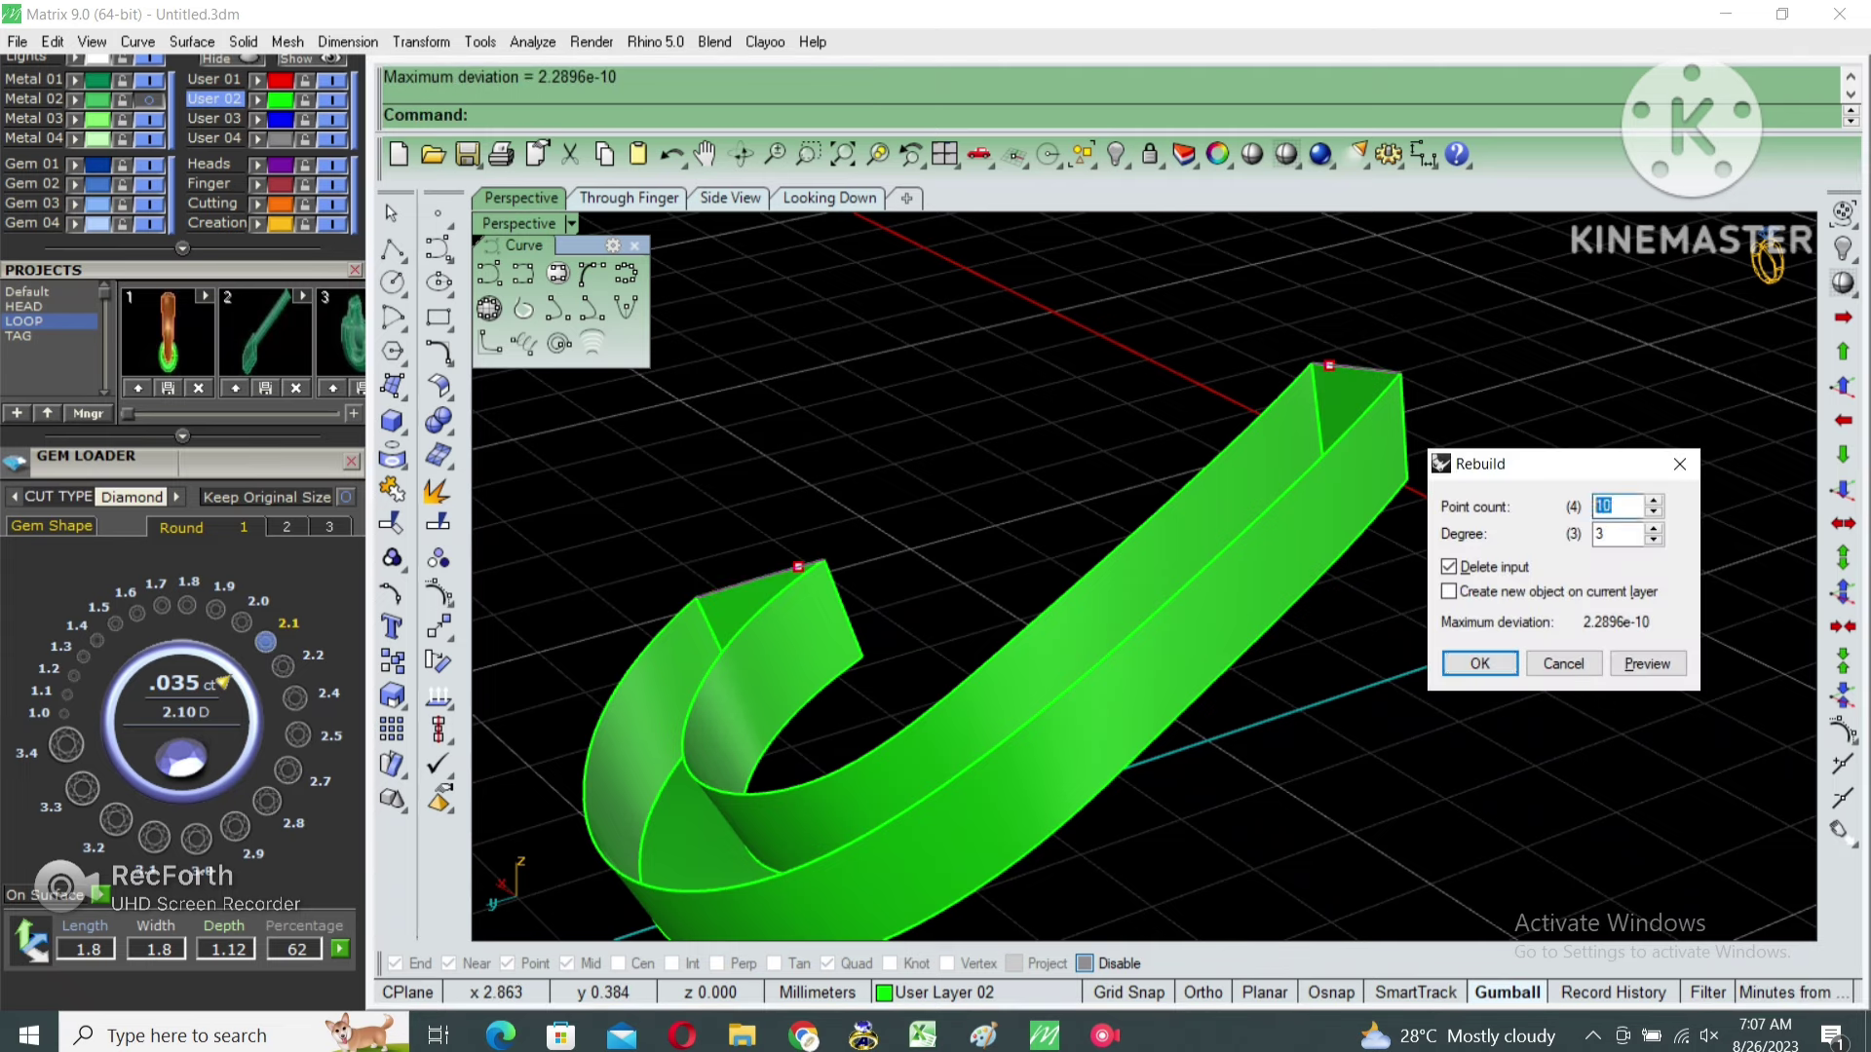
{"action": "key", "text": "Return"}
Lift the middle control points of both end curves so they arch upward.
{"action": "key", "text": "F10"}
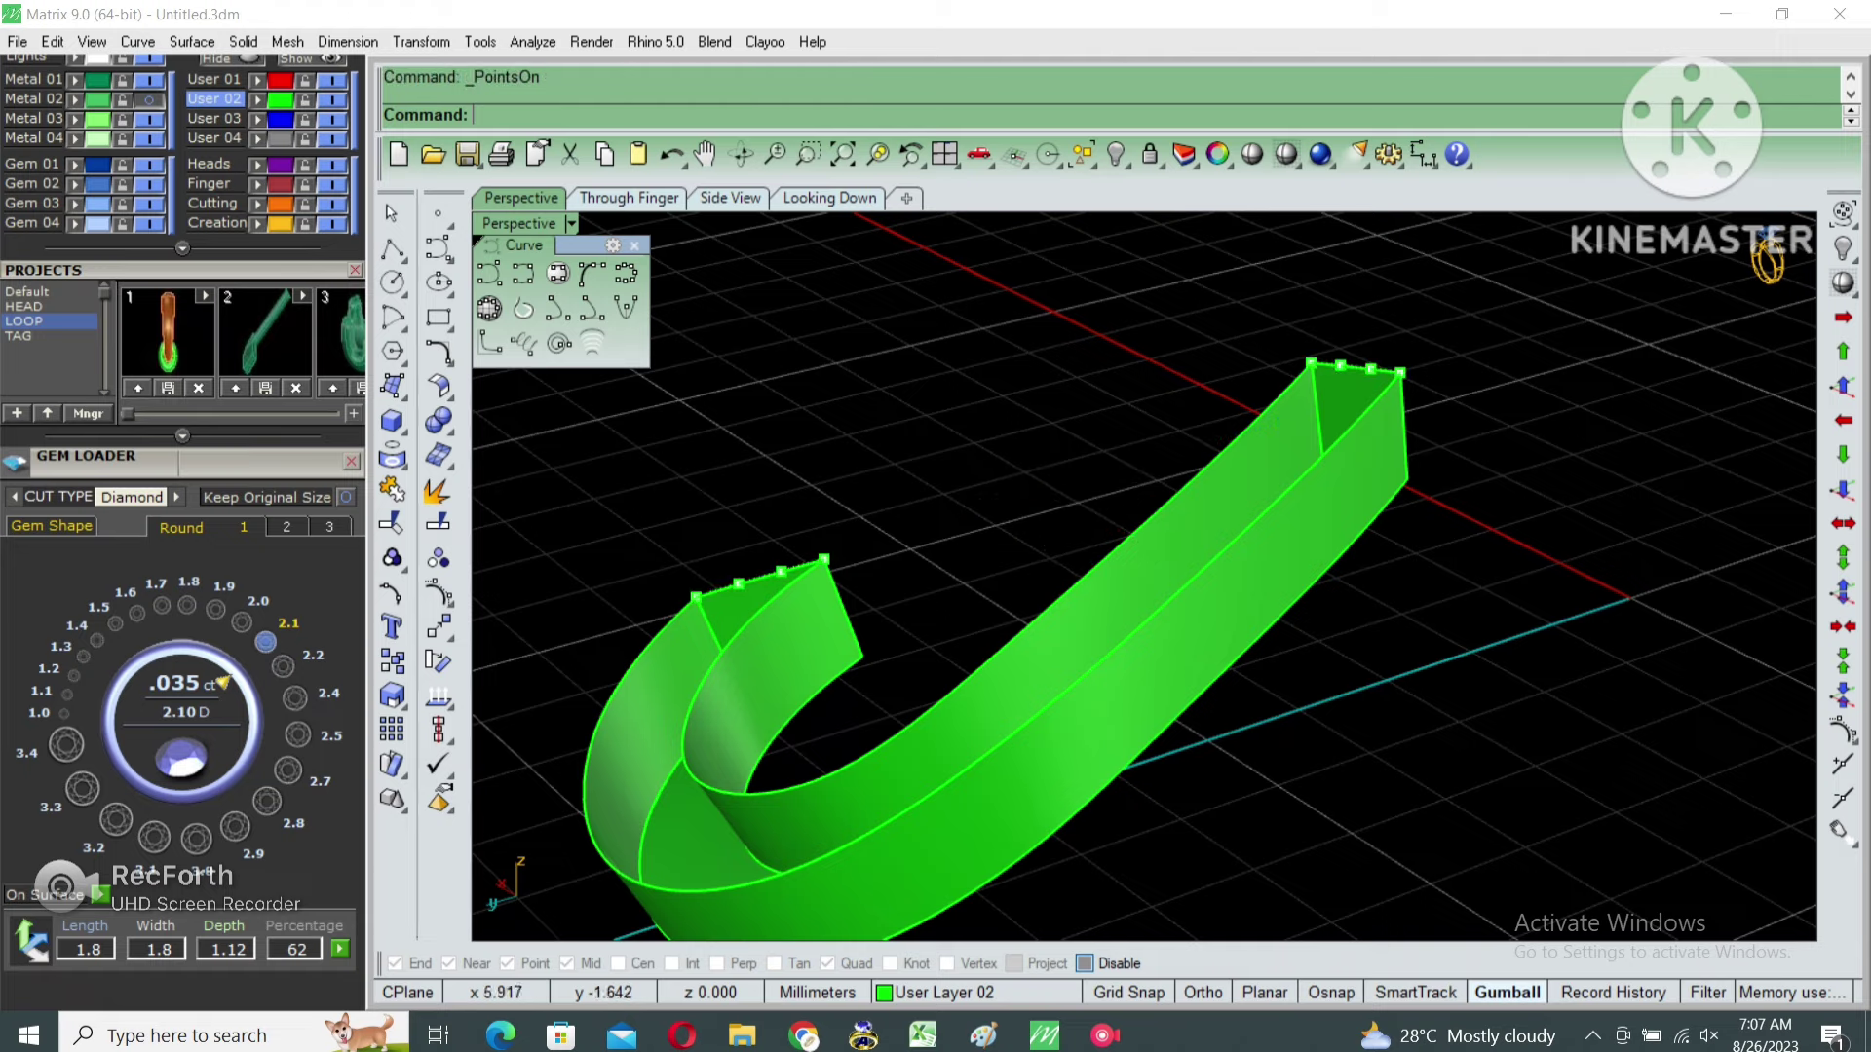
{"action": "left_click_drag", "start_coordinate": [1321, 316], "coordinate": [1380, 388]}
{"action": "scroll", "coordinate": [1143, 576], "scroll_direction": "up", "scroll_amount": 2}
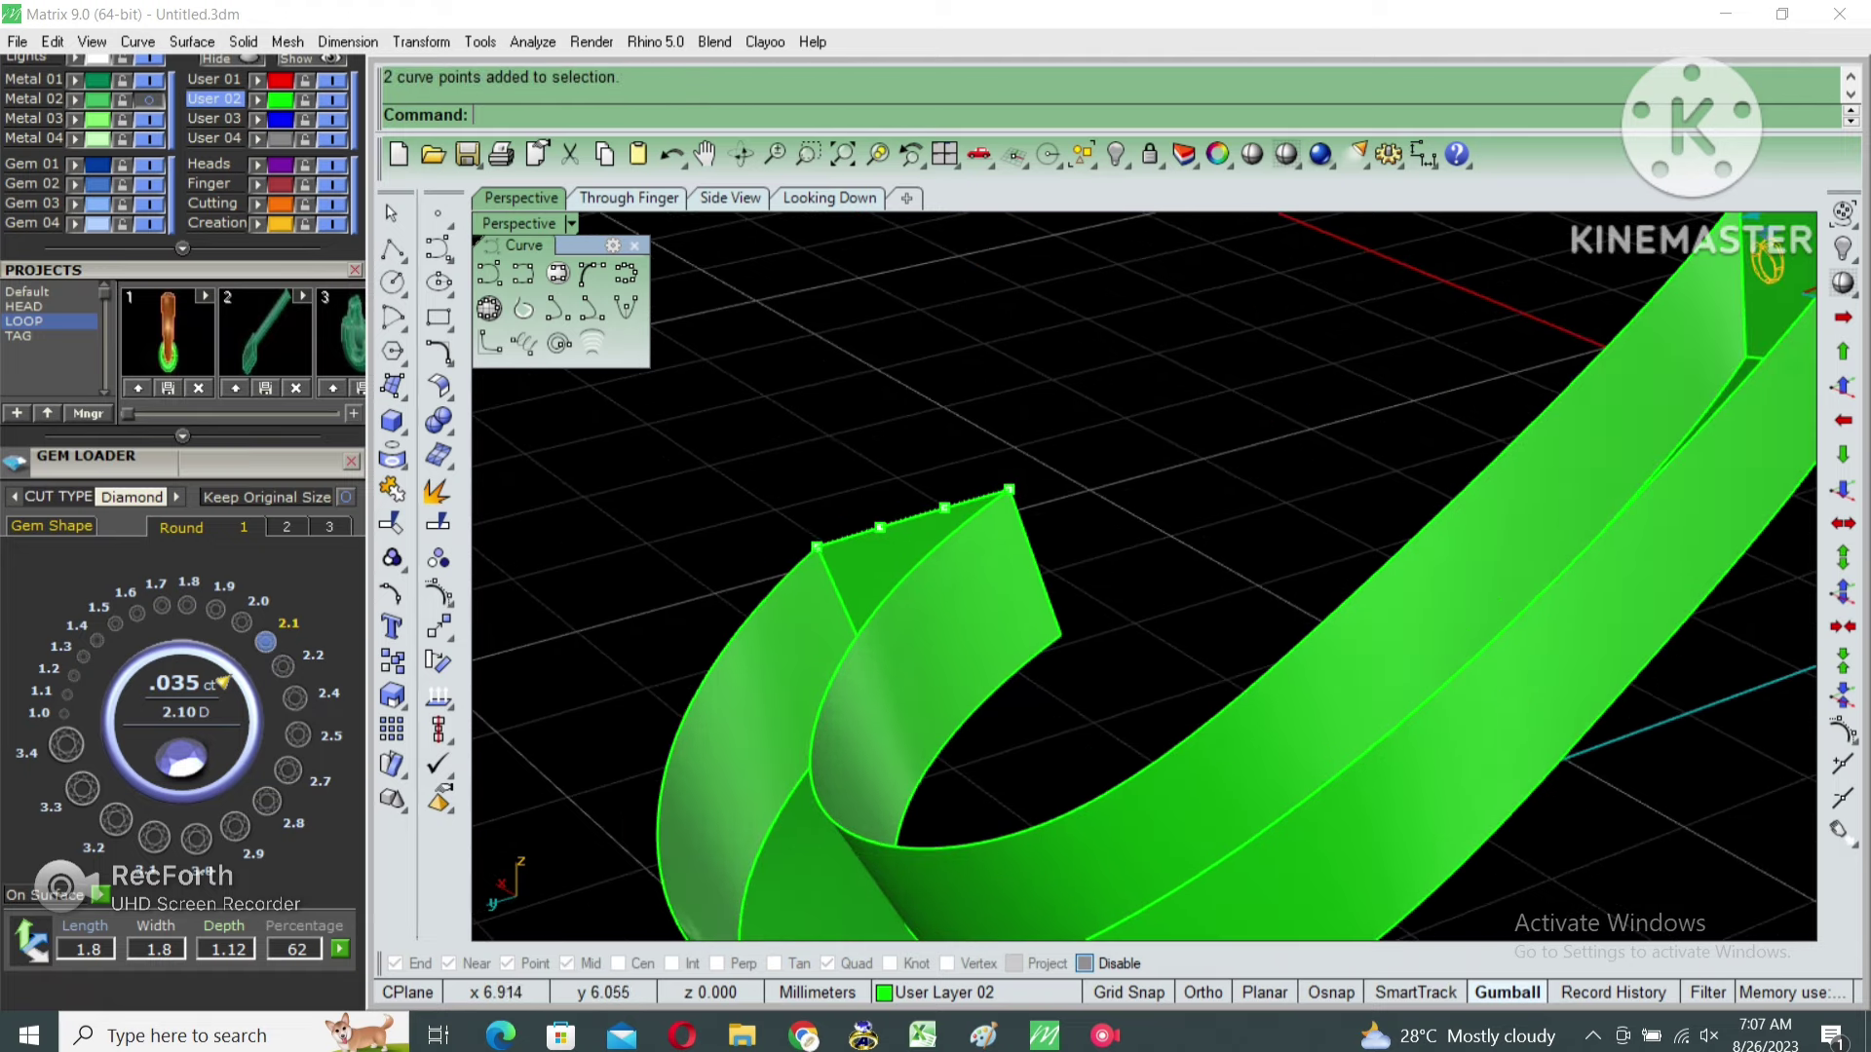
{"action": "left_click_drag", "start_coordinate": [828, 439], "coordinate": [959, 546], "text": "shift"}
{"action": "scroll", "coordinate": [960, 546], "scroll_direction": "down", "scroll_amount": 2}
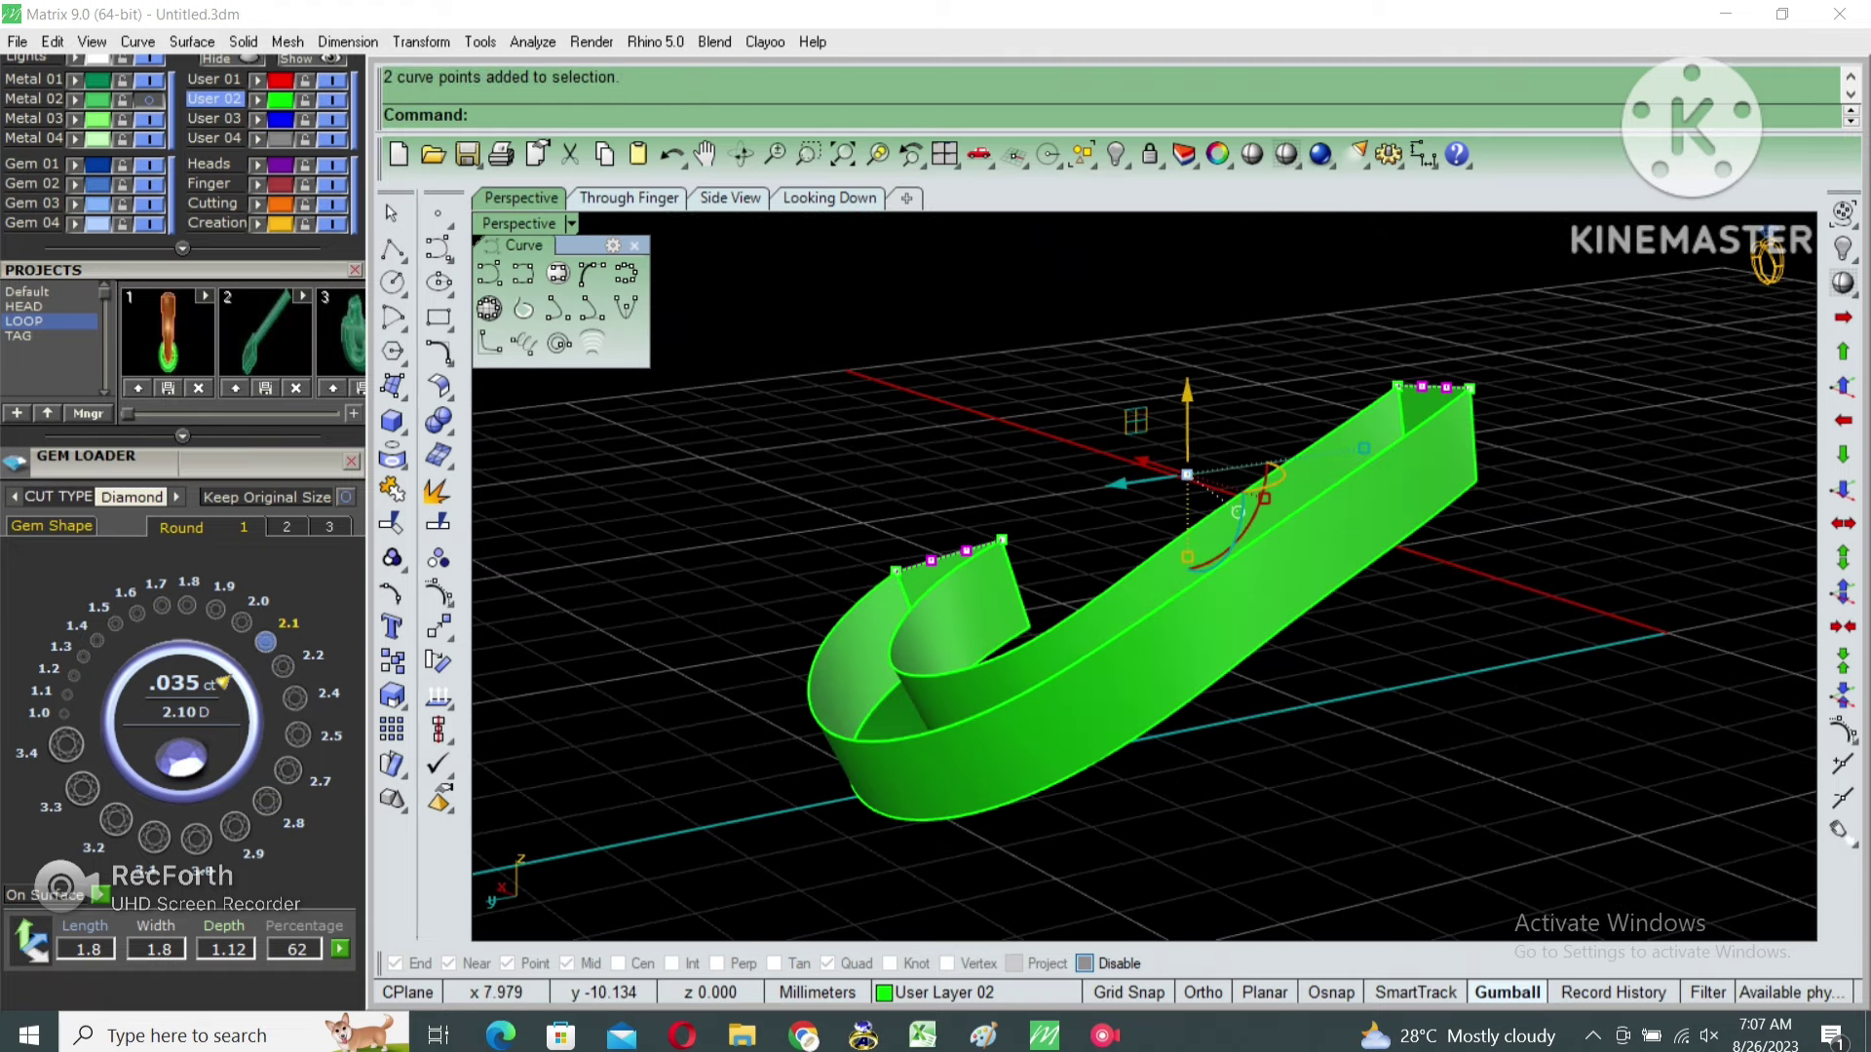
{"action": "left_click", "coordinate": [1842, 386]}
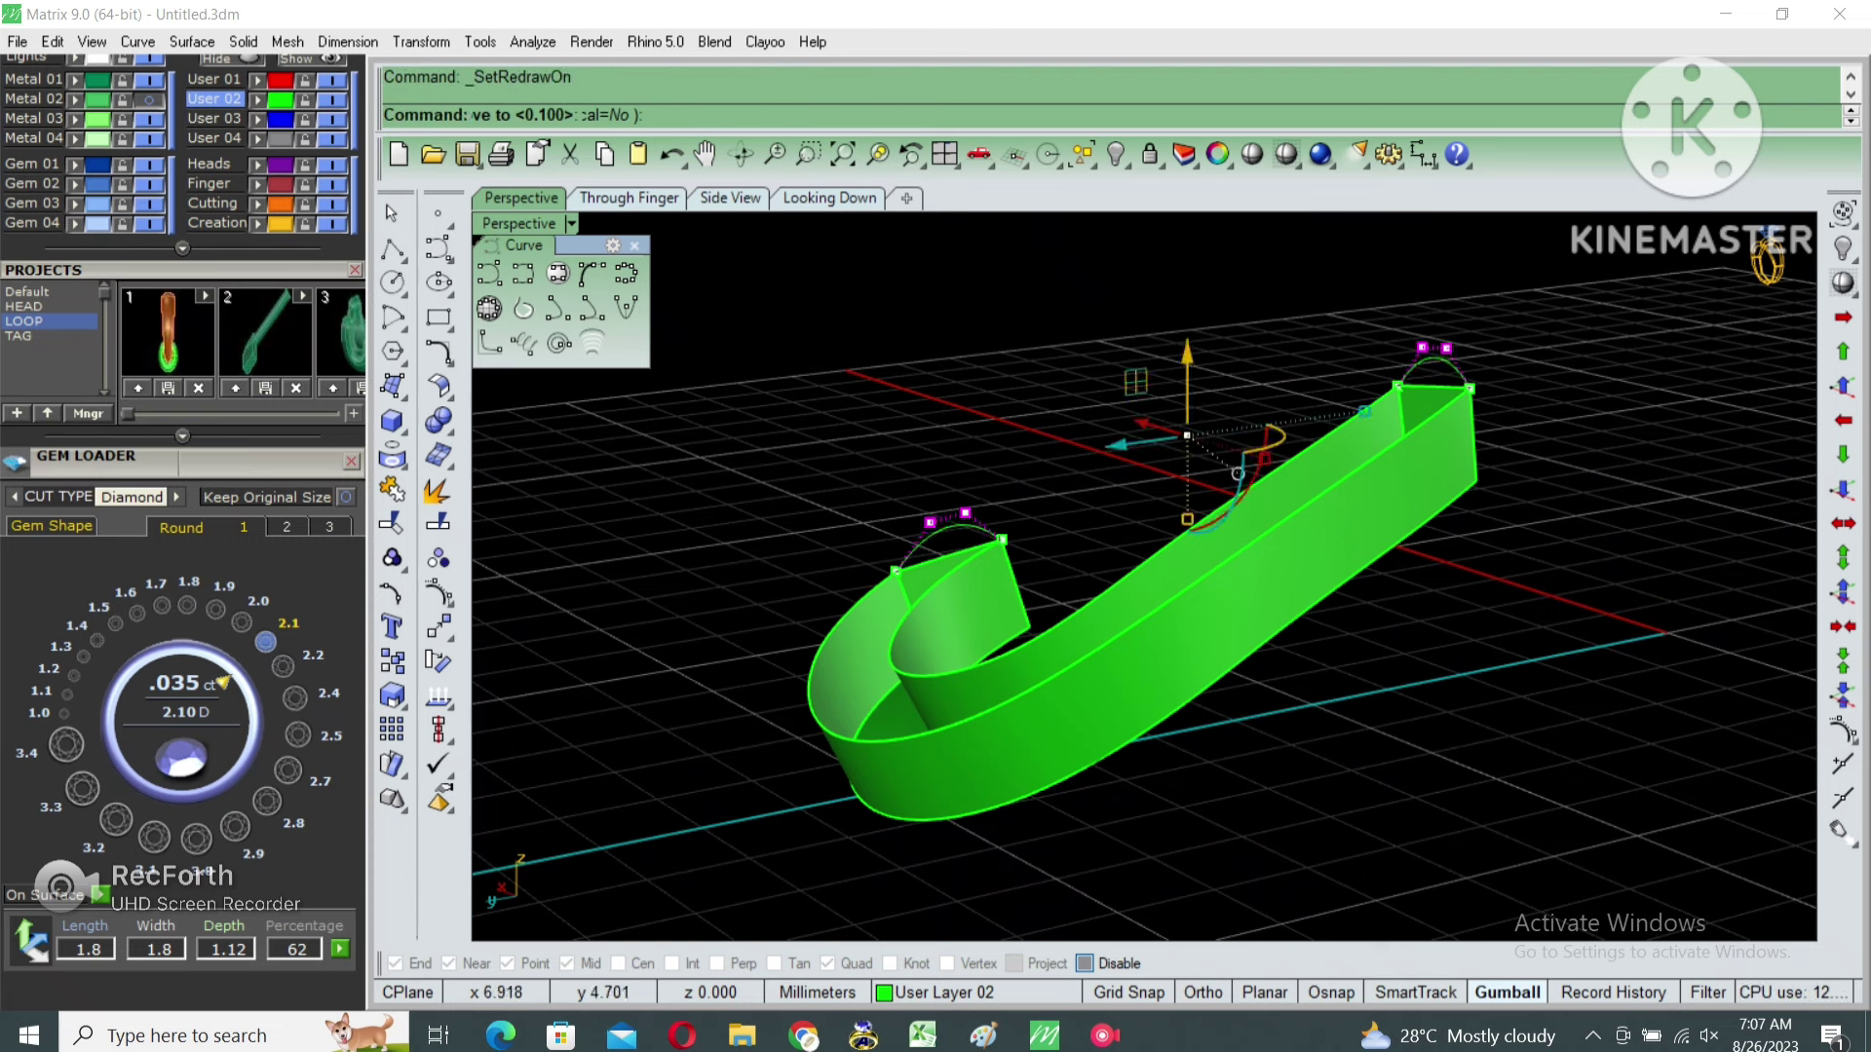
Rebuild both arched end curves.
{"action": "left_click", "coordinate": [935, 534]}
{"action": "type", "text": "rebuild"}
{"action": "key", "text": "Return"}
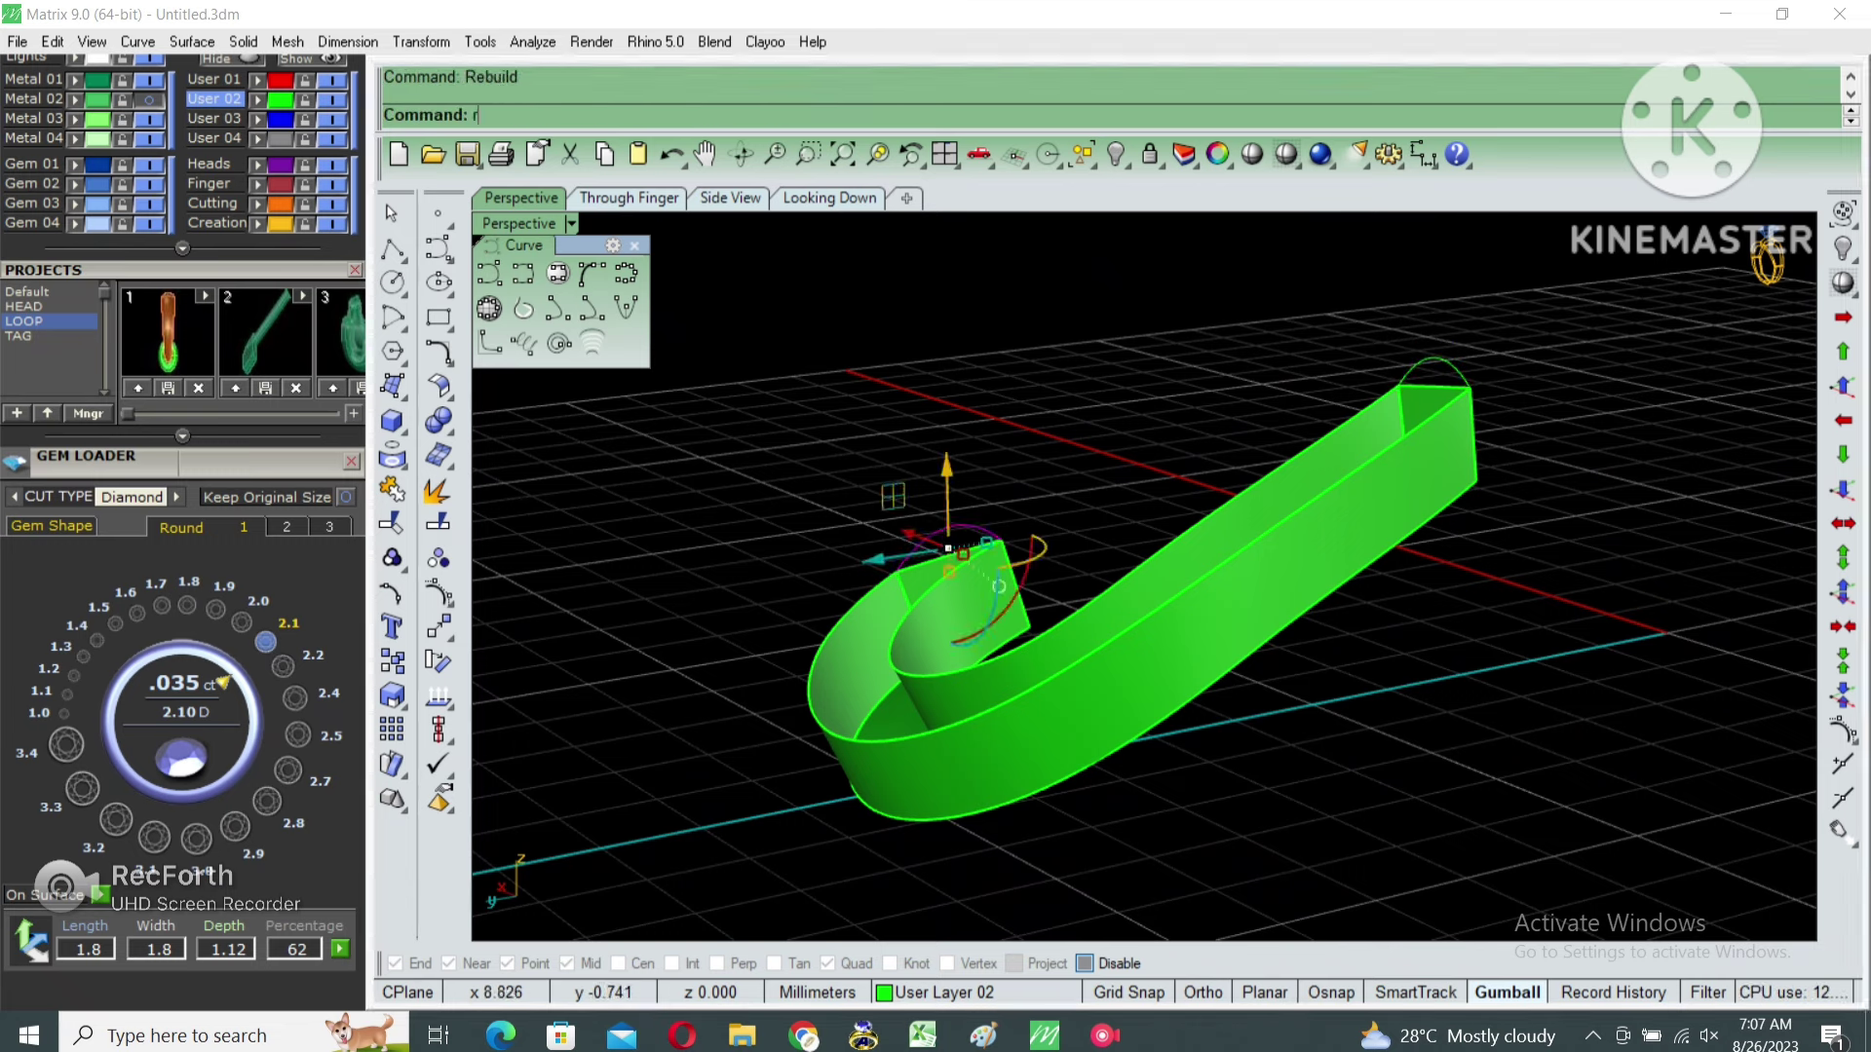
{"action": "key", "text": "Return"}
{"action": "left_click", "coordinate": [1432, 363]}
{"action": "key", "text": "Return"}
{"action": "key", "text": "Return"}
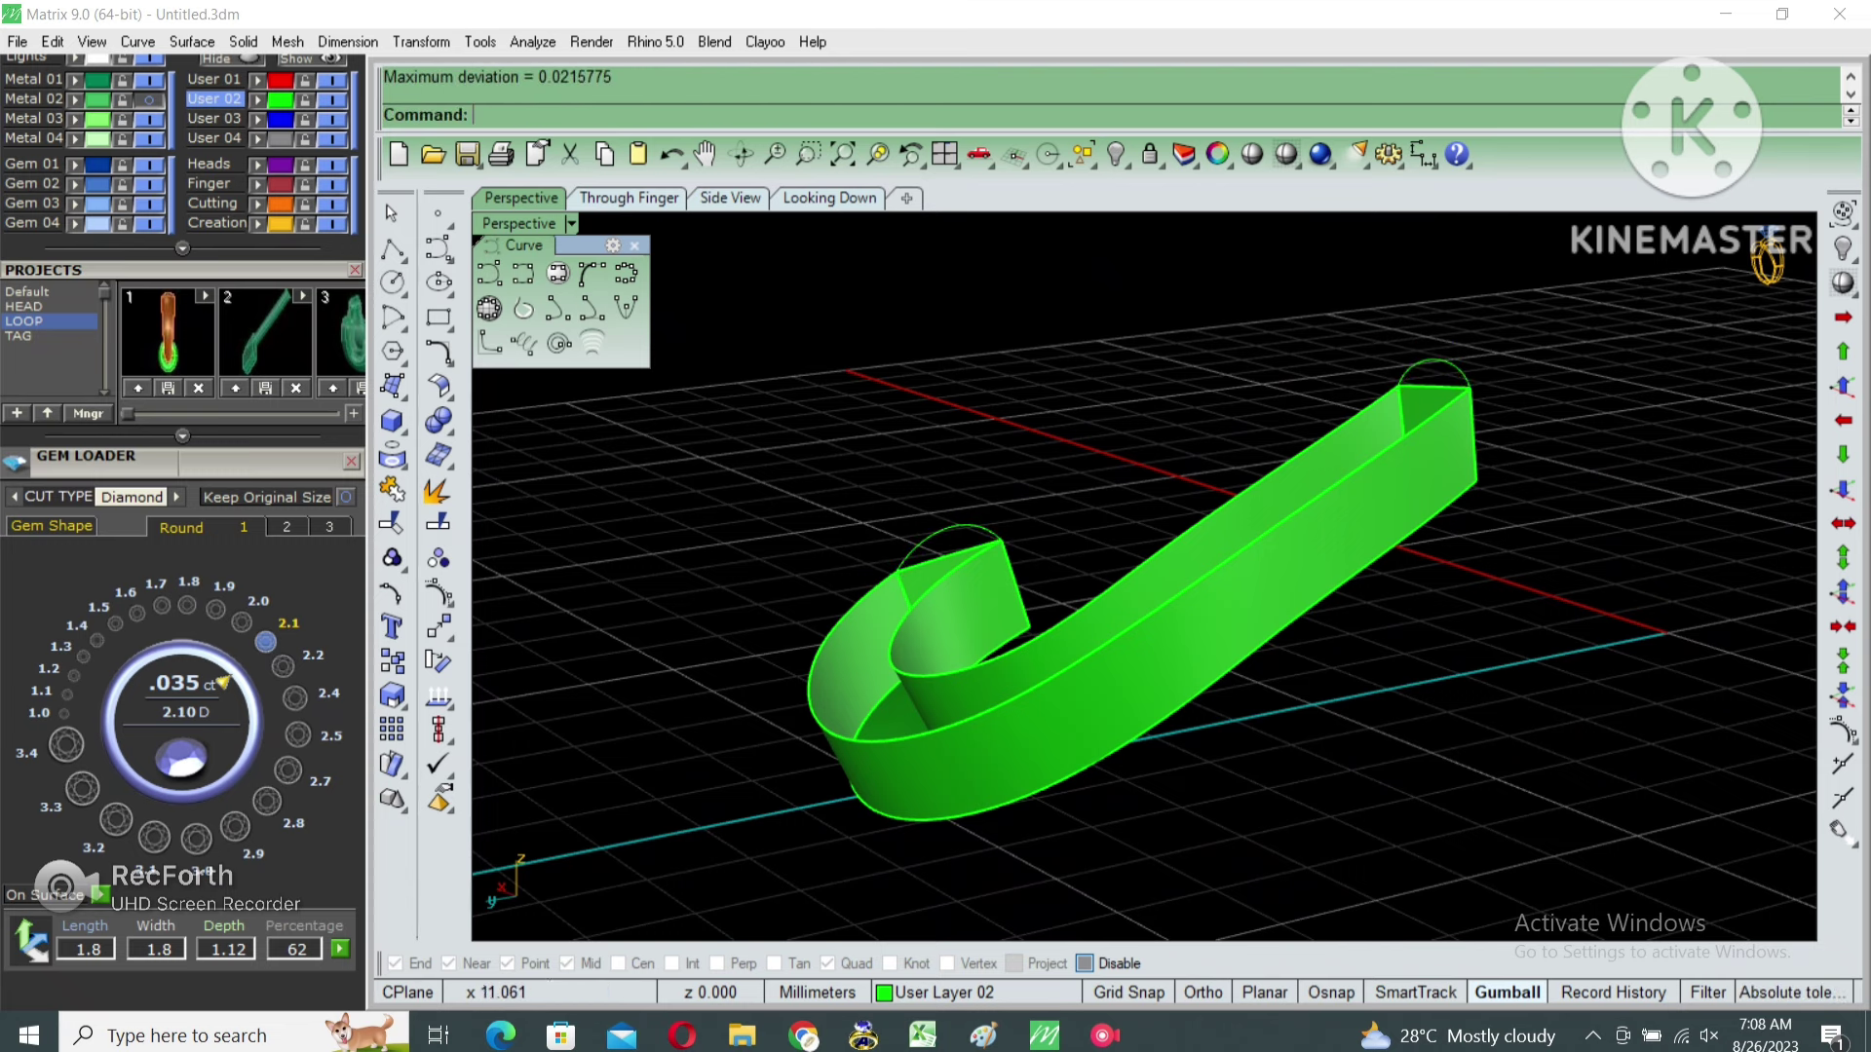
Sweep a rounded top along two rail edges and delete the leftover construction objects.
{"action": "left_click", "coordinate": [1421, 472]}
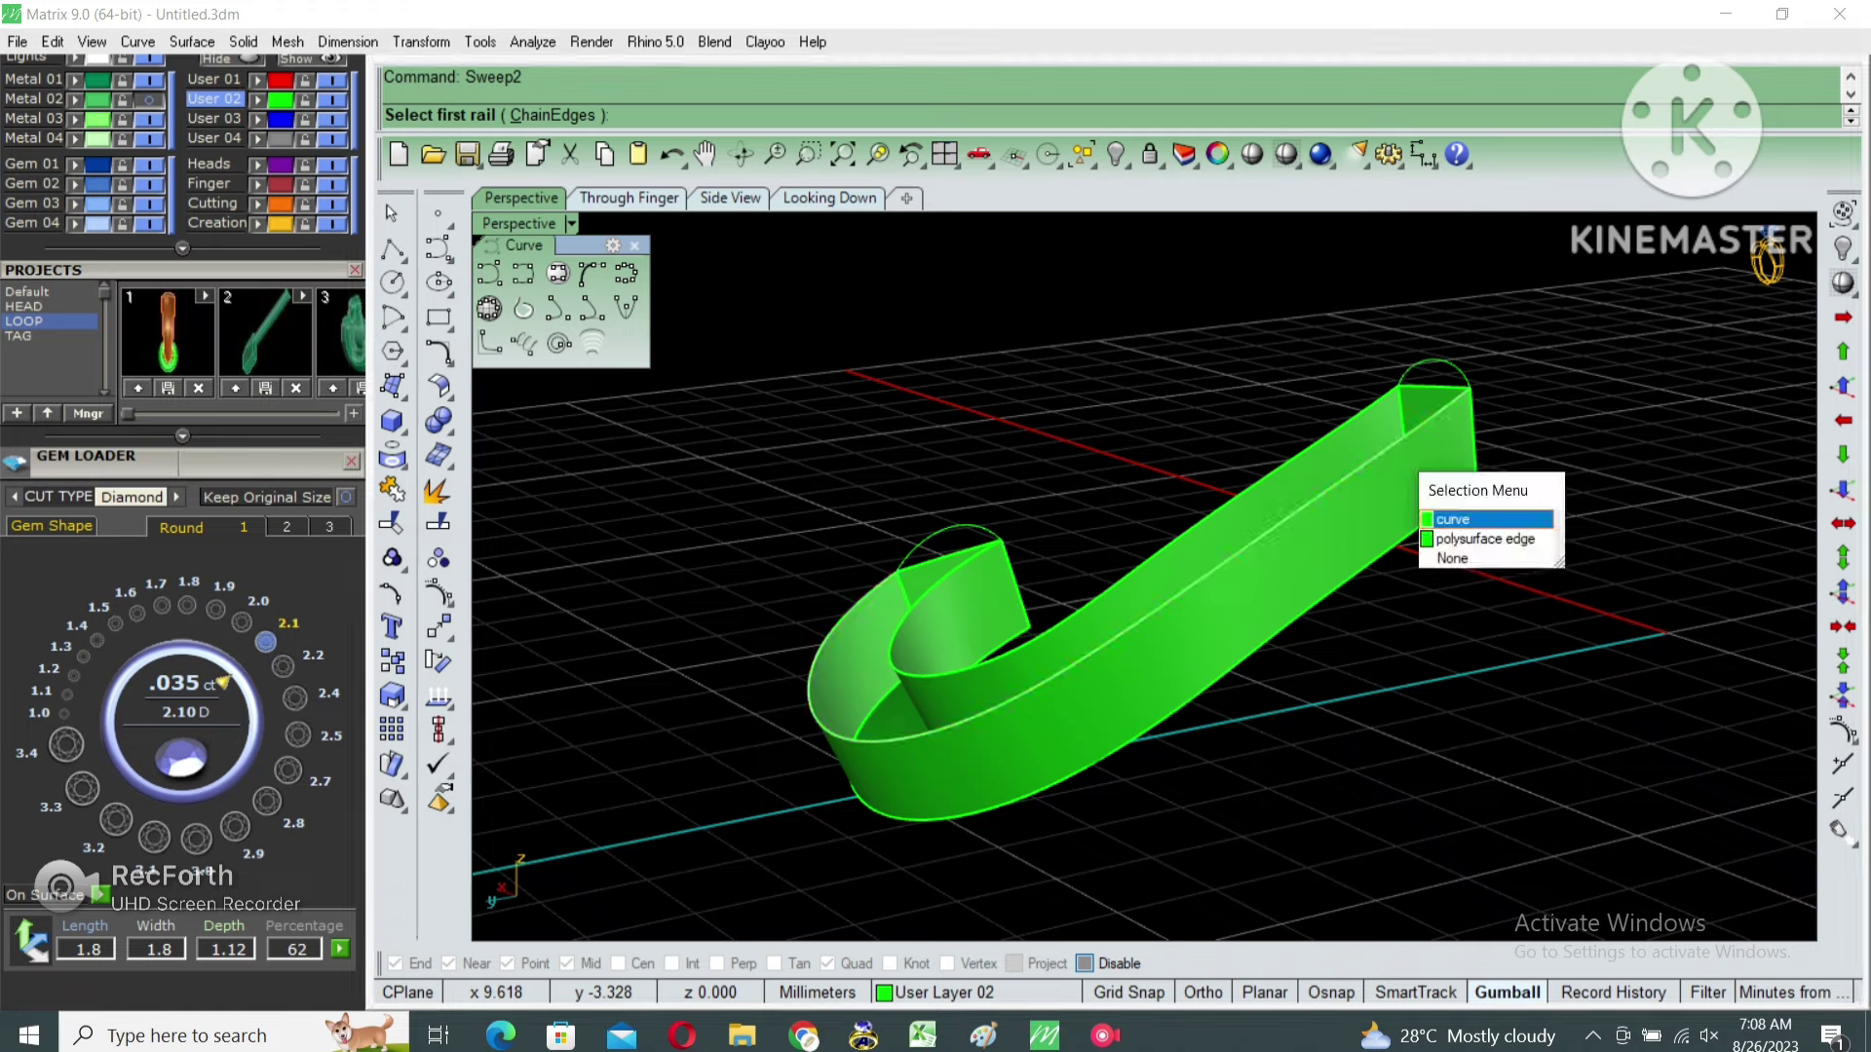
{"action": "left_click", "coordinate": [1442, 510]}
{"action": "left_click", "coordinate": [1376, 433]}
{"action": "left_click", "coordinate": [1403, 466]}
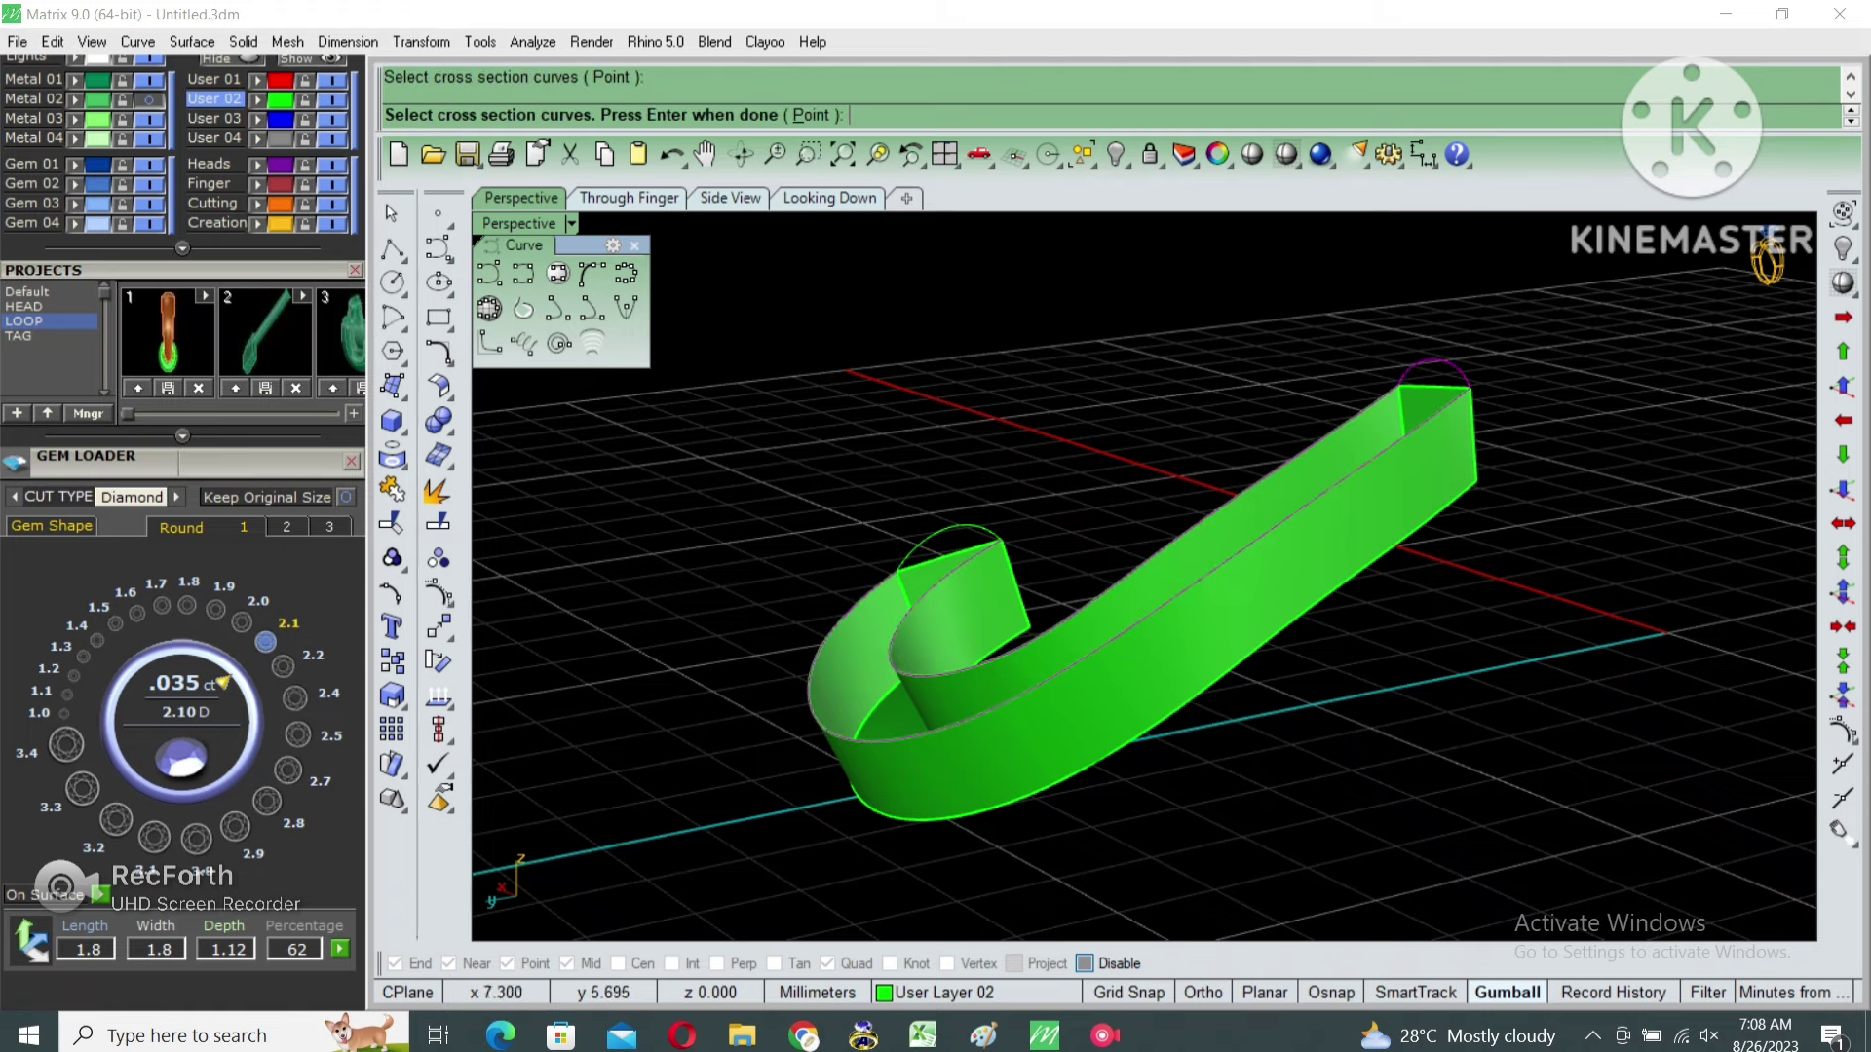
{"action": "key", "text": "Return"}
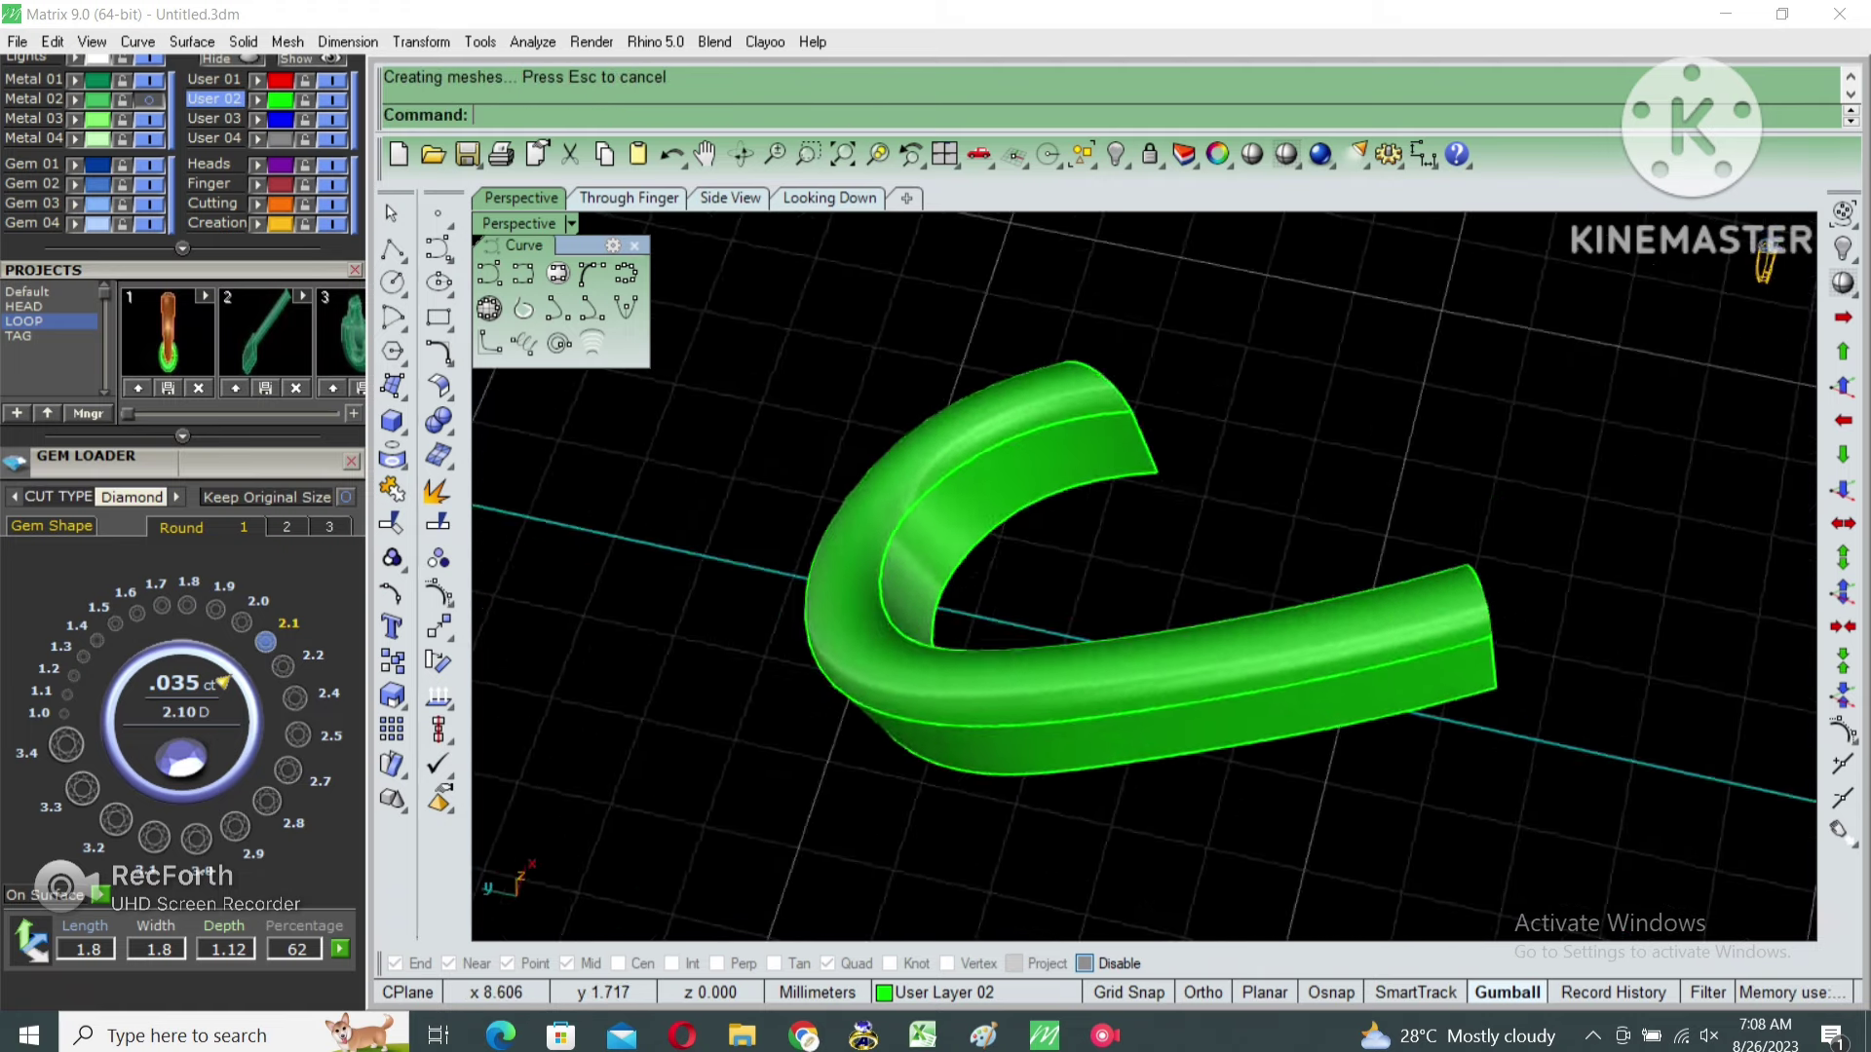
{"action": "left_click_drag", "start_coordinate": [1545, 817], "coordinate": [702, 365]}
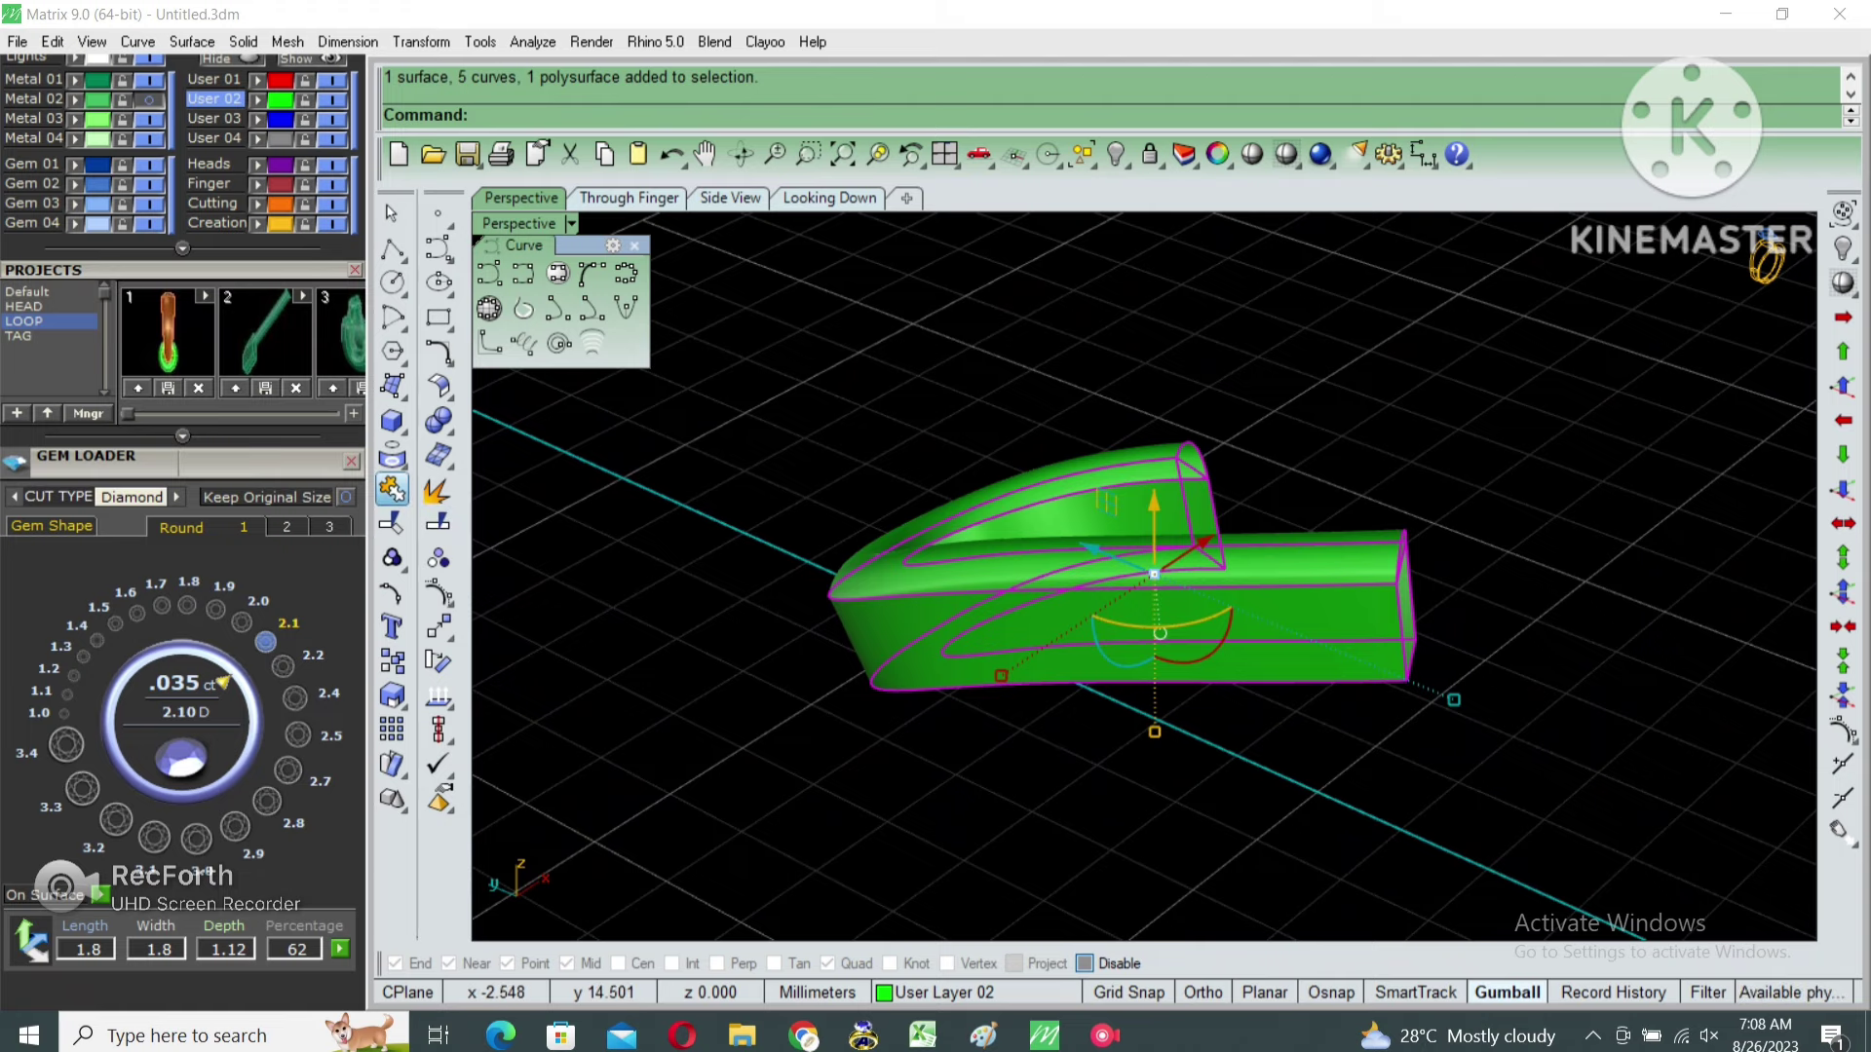
{"action": "key", "text": "Delete"}
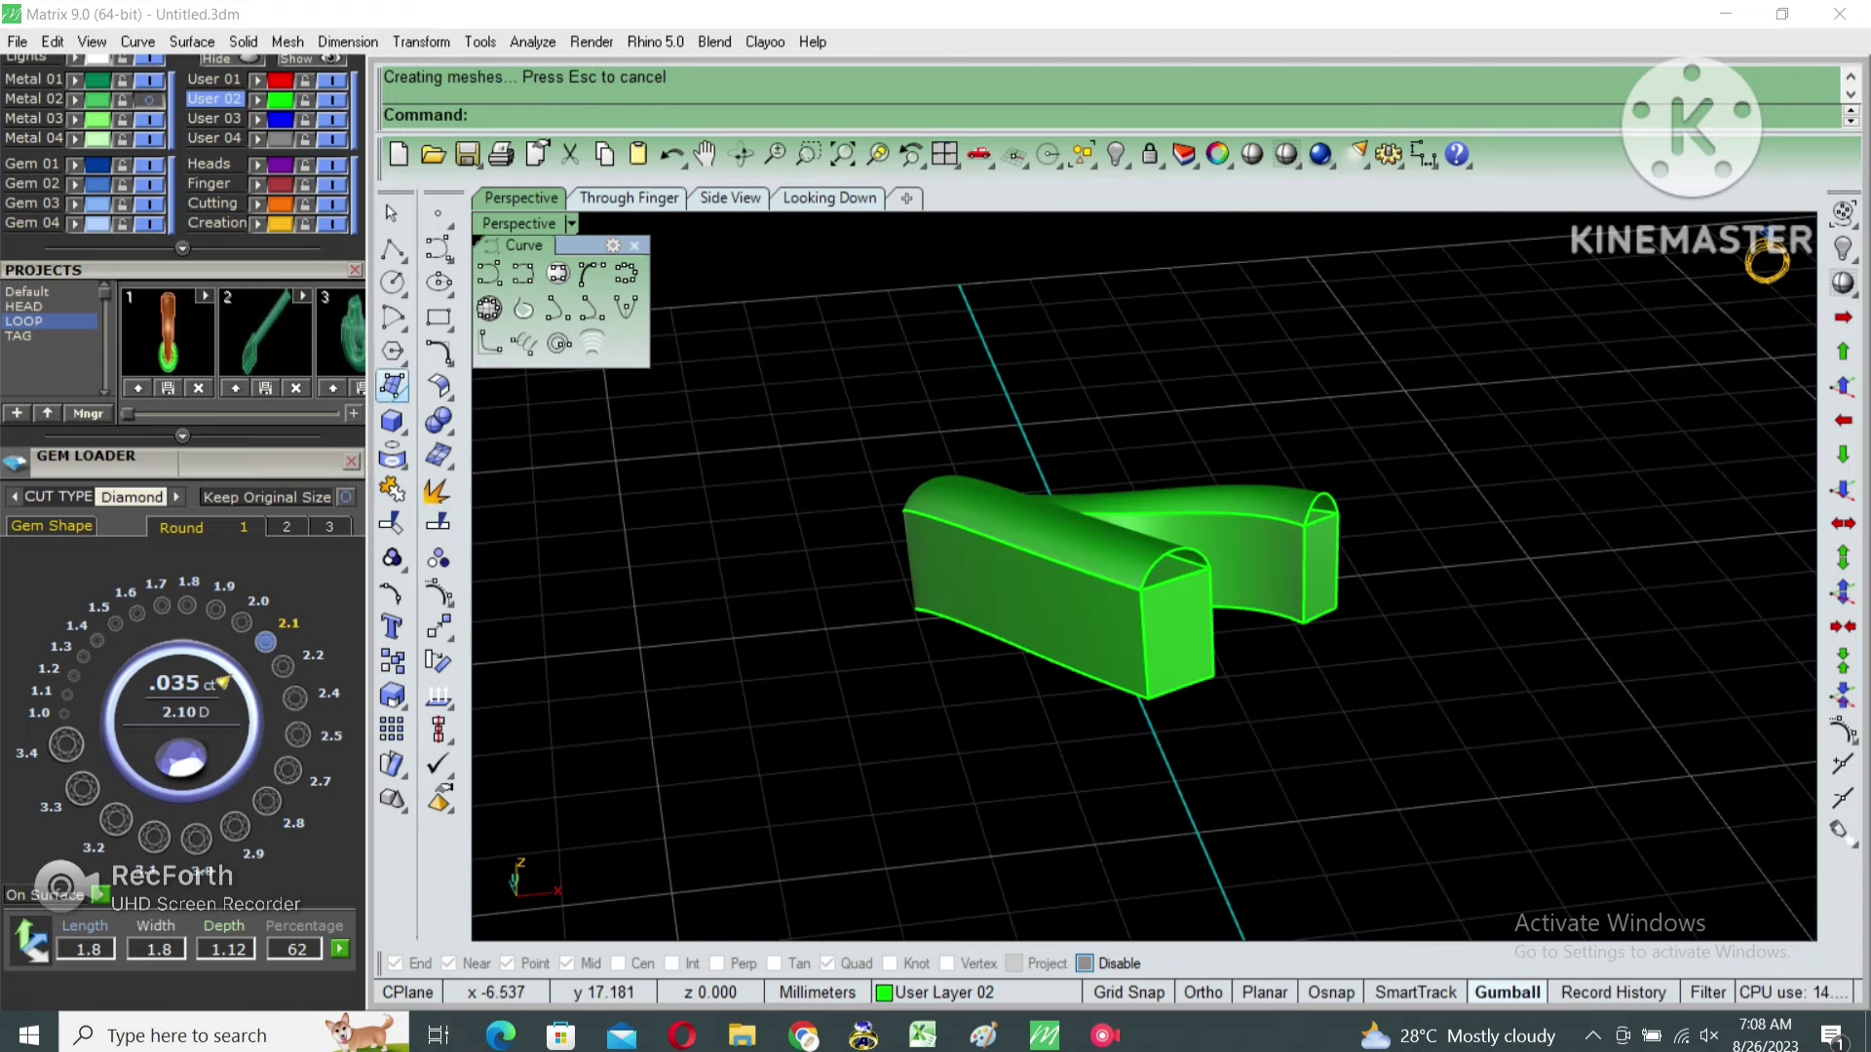
Cap the near open end with an edge surface from its straight and arched edges.
{"action": "left_click", "coordinate": [392, 387]}
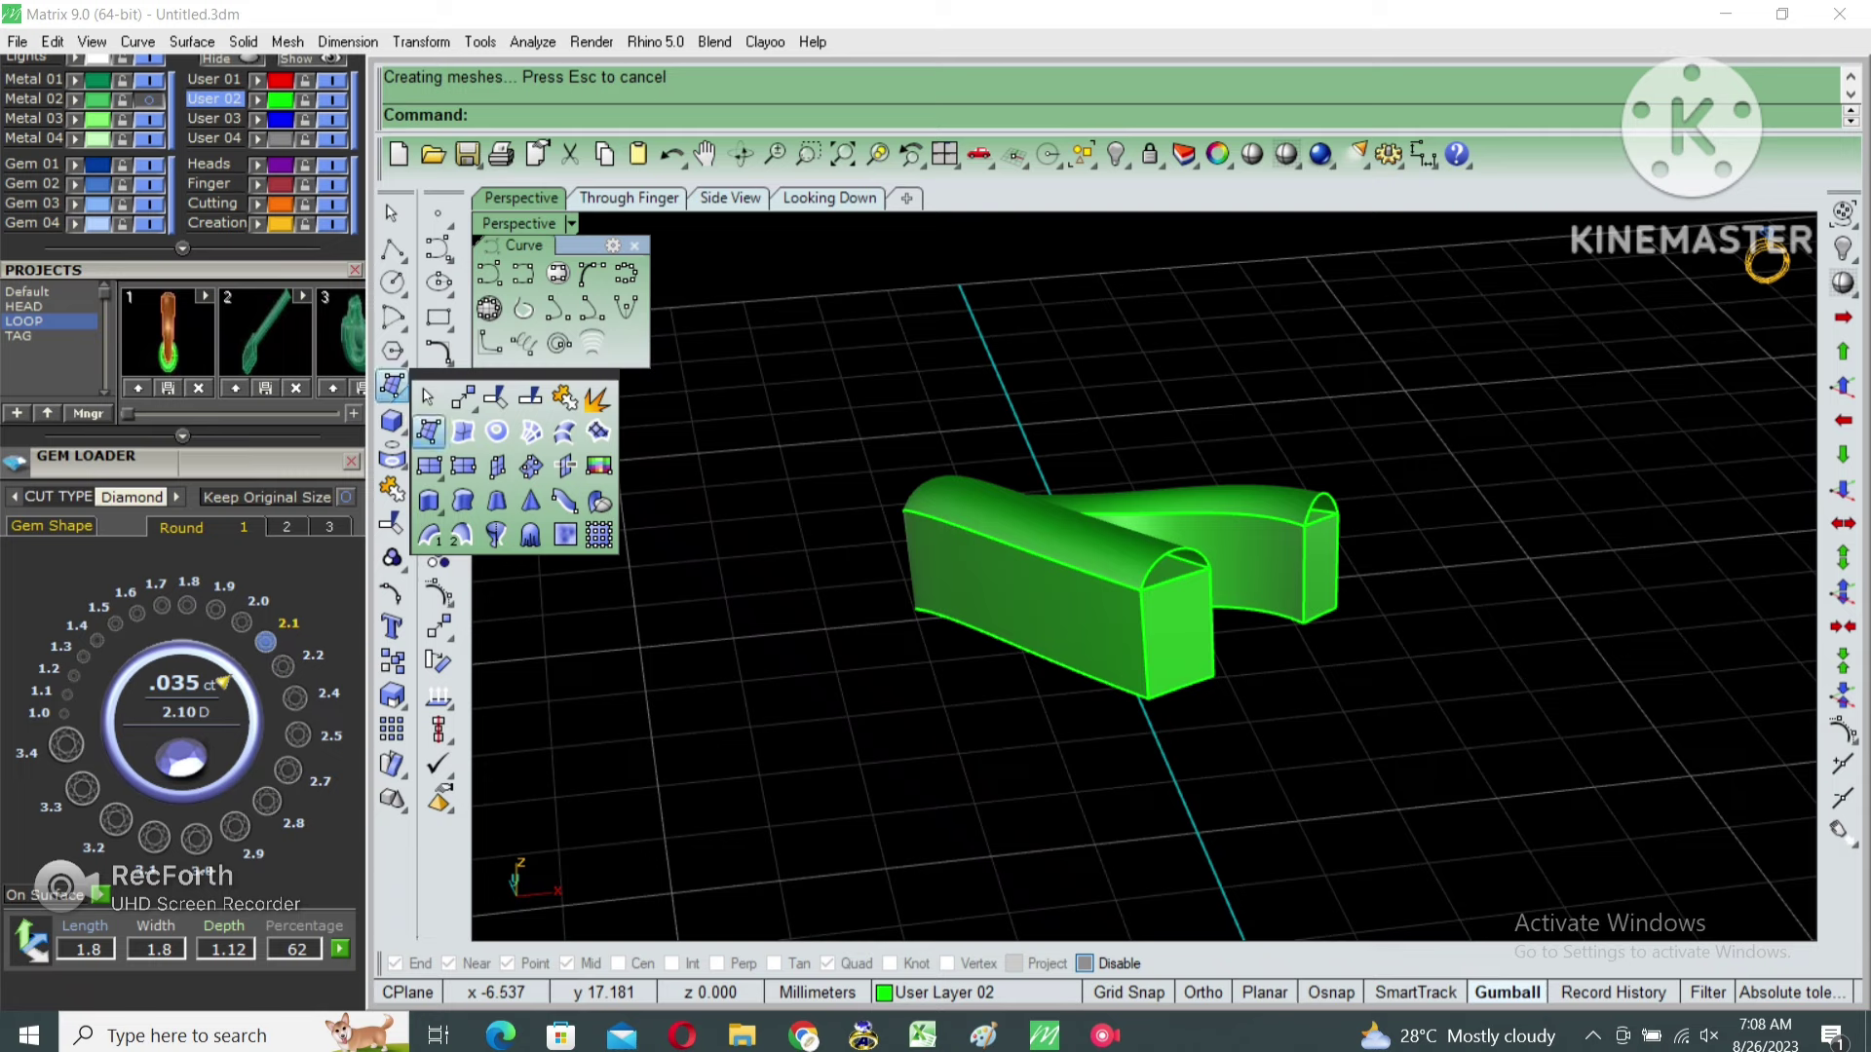
{"action": "left_click", "coordinate": [428, 431]}
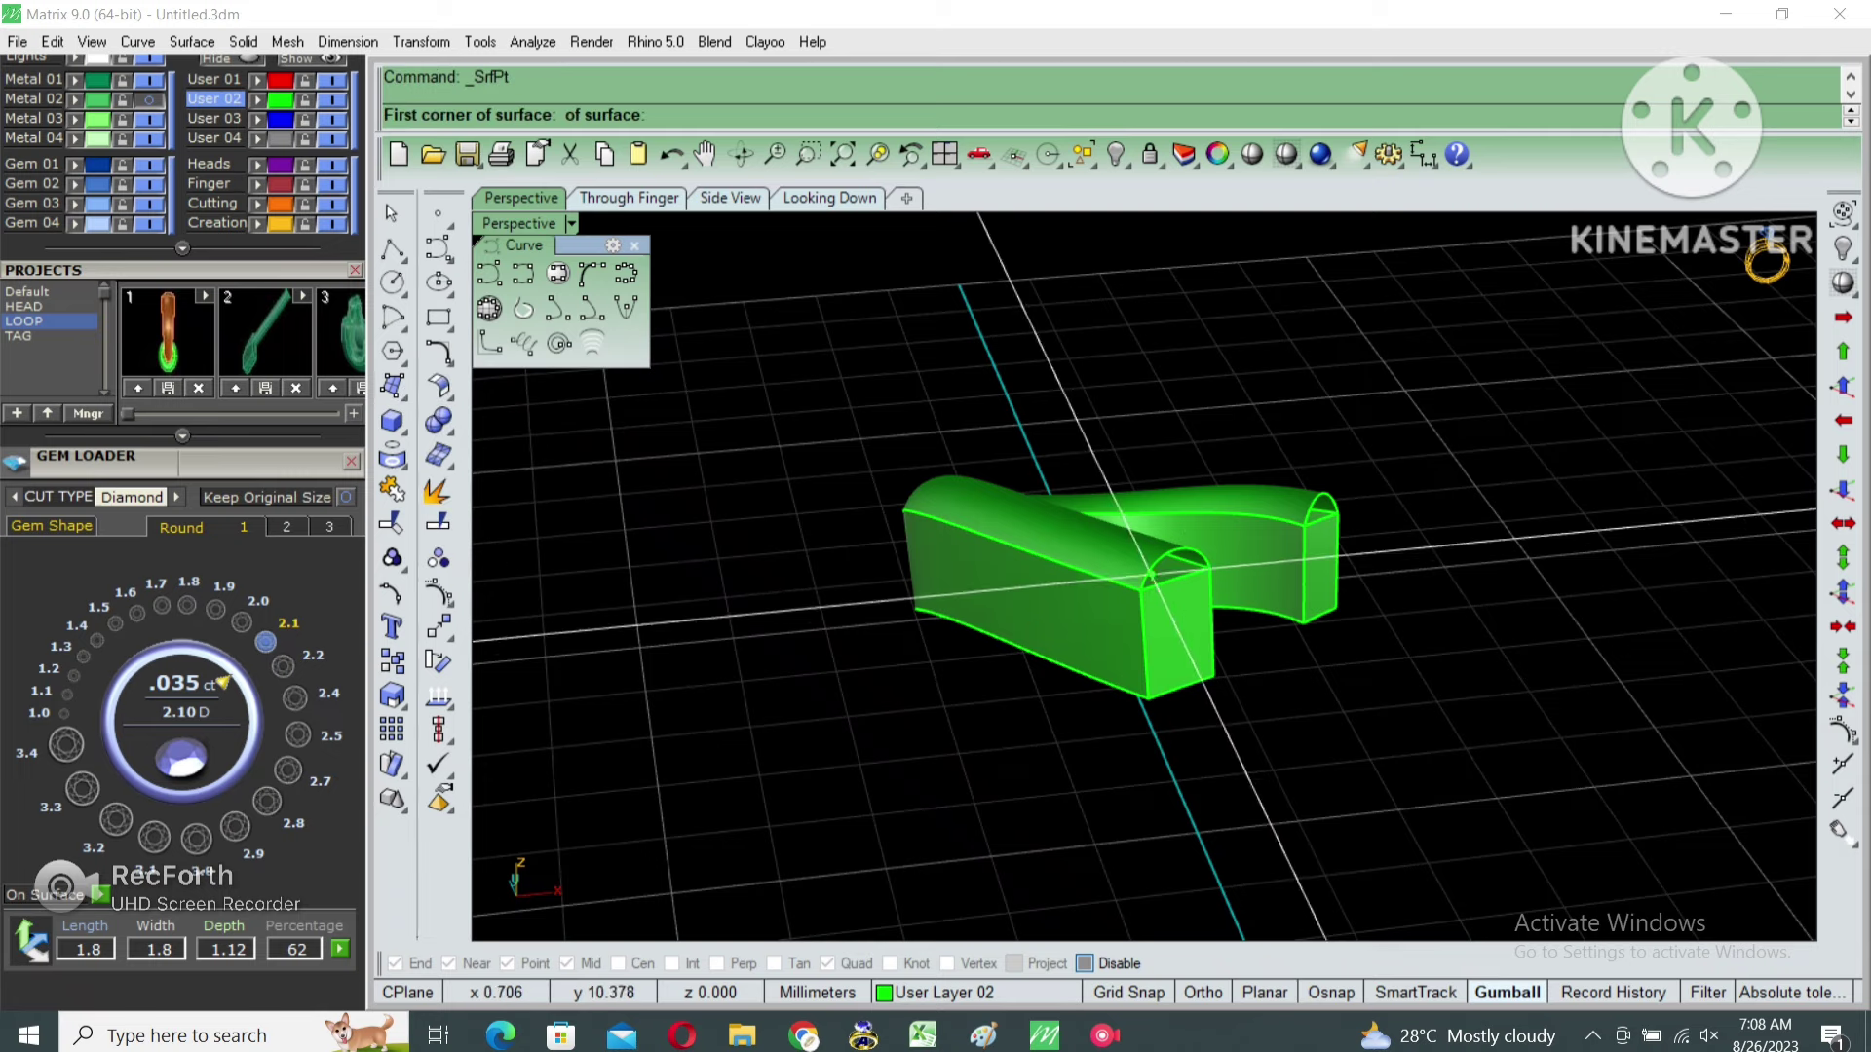
{"action": "left_click", "coordinate": [397, 392]}
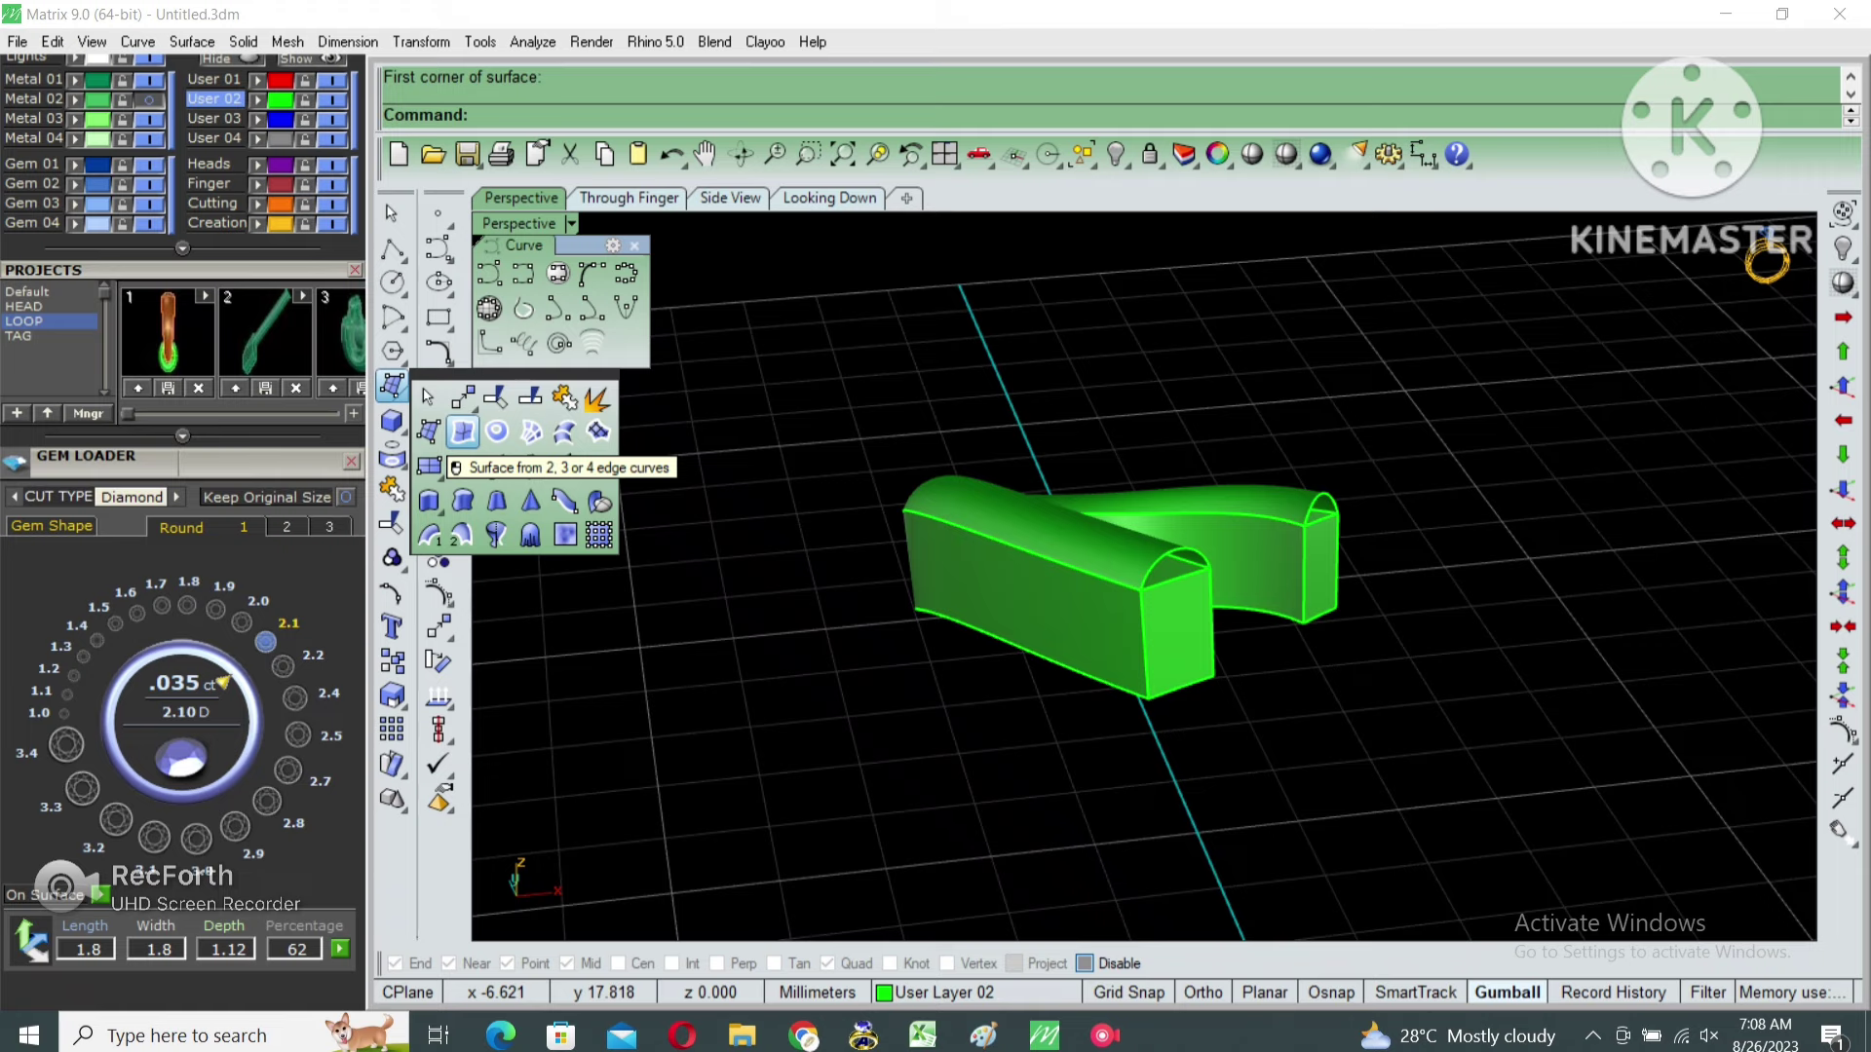
{"action": "left_click", "coordinate": [463, 432]}
{"action": "scroll", "coordinate": [1120, 585], "scroll_direction": "up", "scroll_amount": 3}
{"action": "left_click", "coordinate": [1203, 574]}
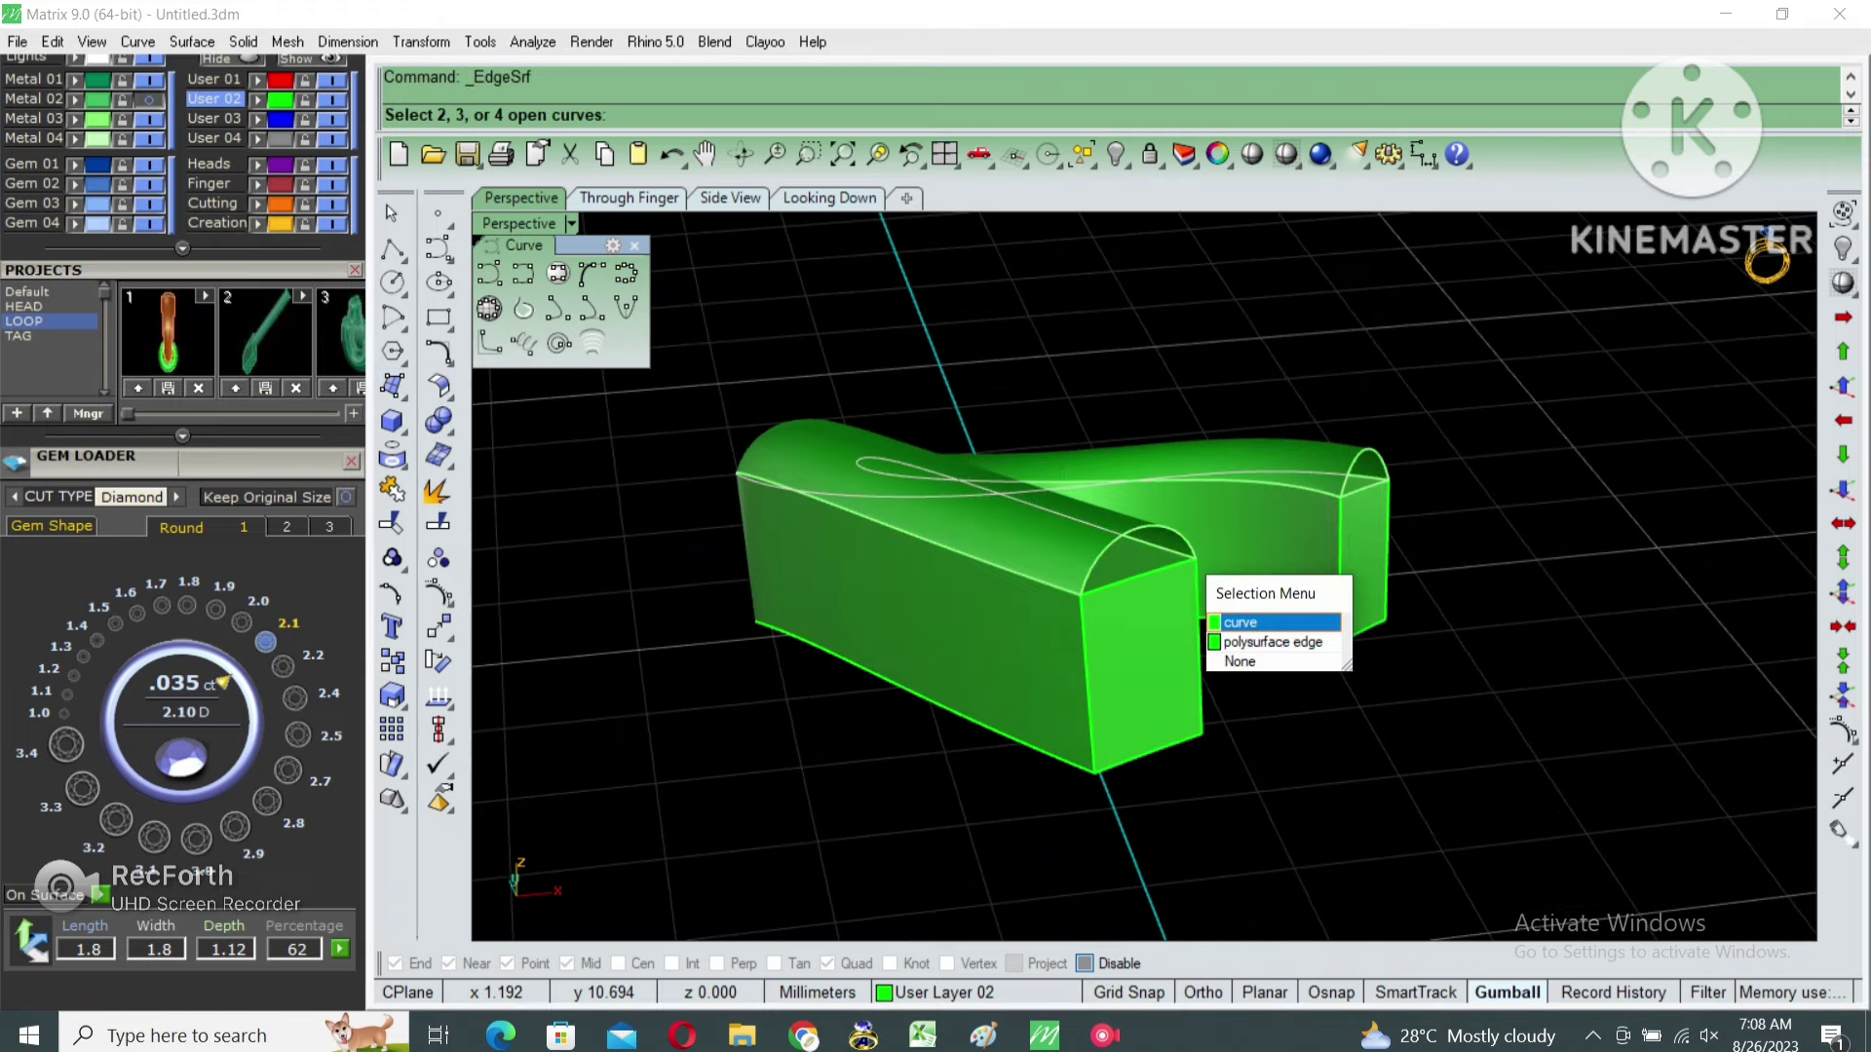
{"action": "left_click", "coordinate": [1238, 628]}
{"action": "left_click", "coordinate": [1160, 569]}
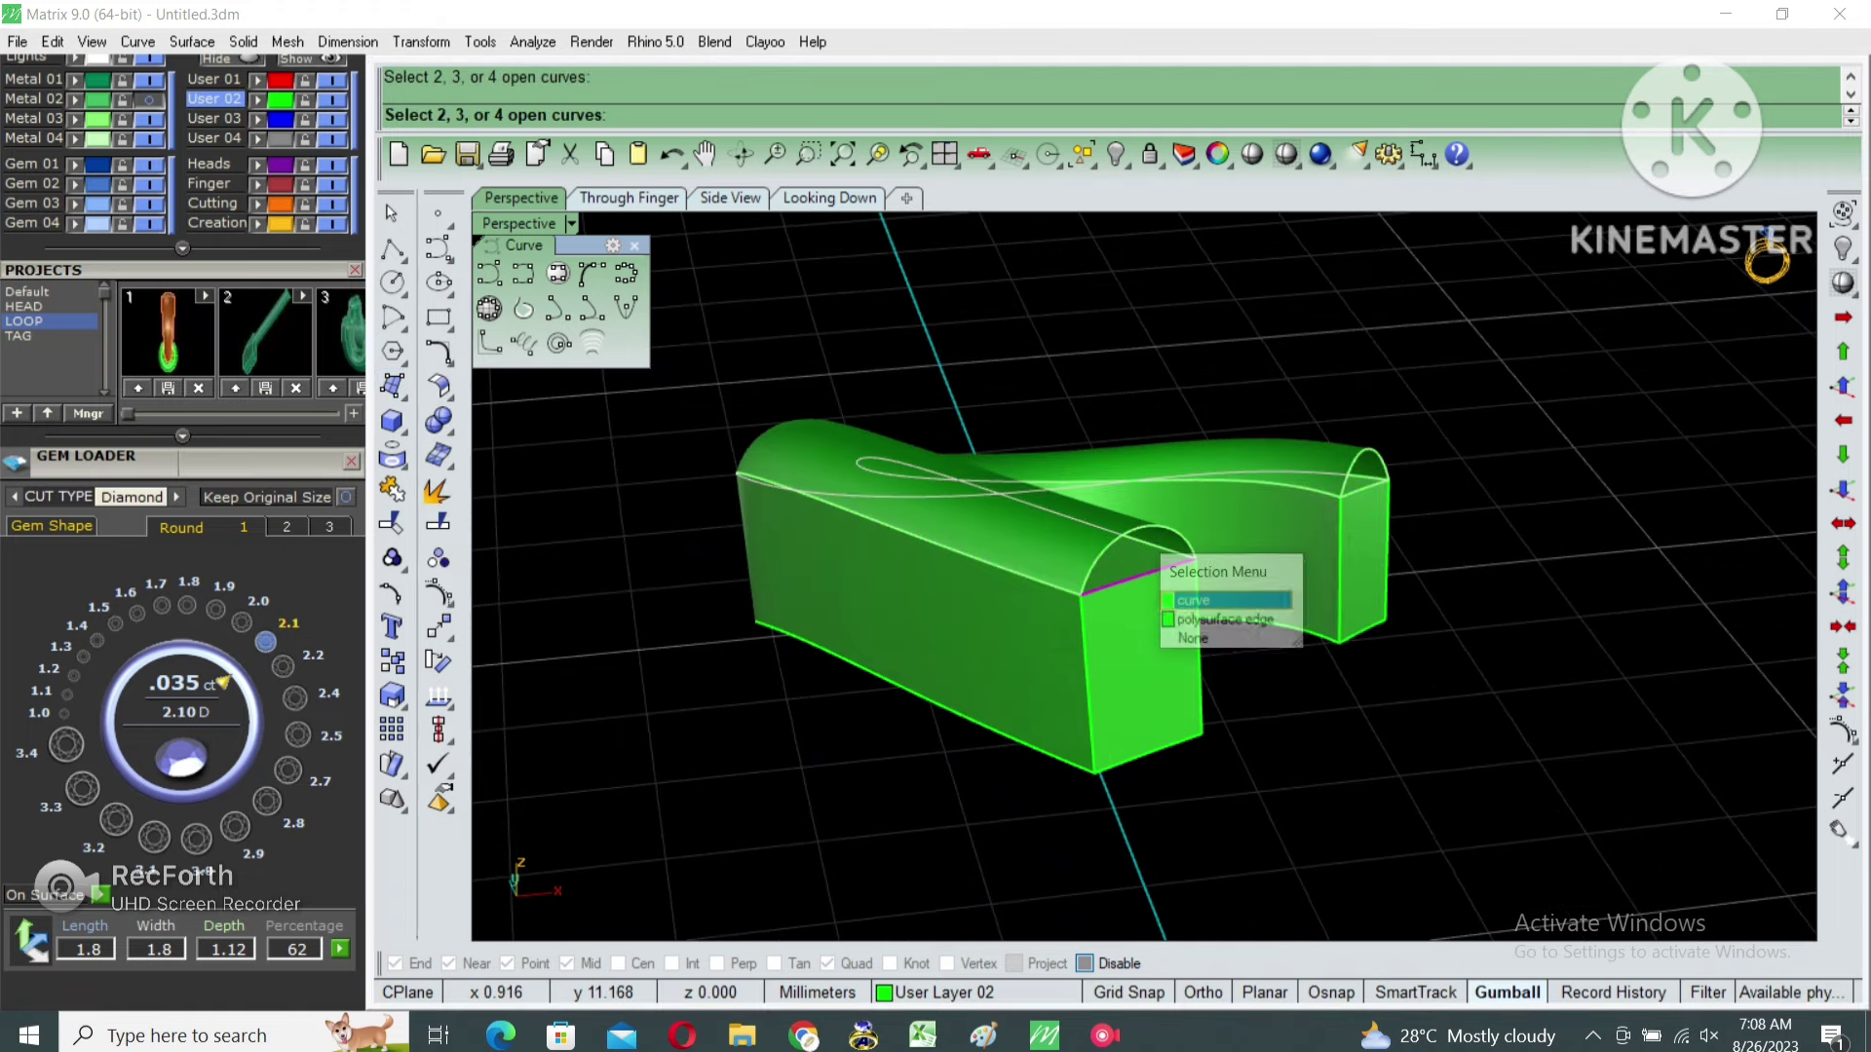
{"action": "left_click", "coordinate": [1213, 620]}
Cap the far open end with an edge surface the same way.
{"action": "right_click_drag", "start_coordinate": [1169, 585], "coordinate": [1412, 584]}
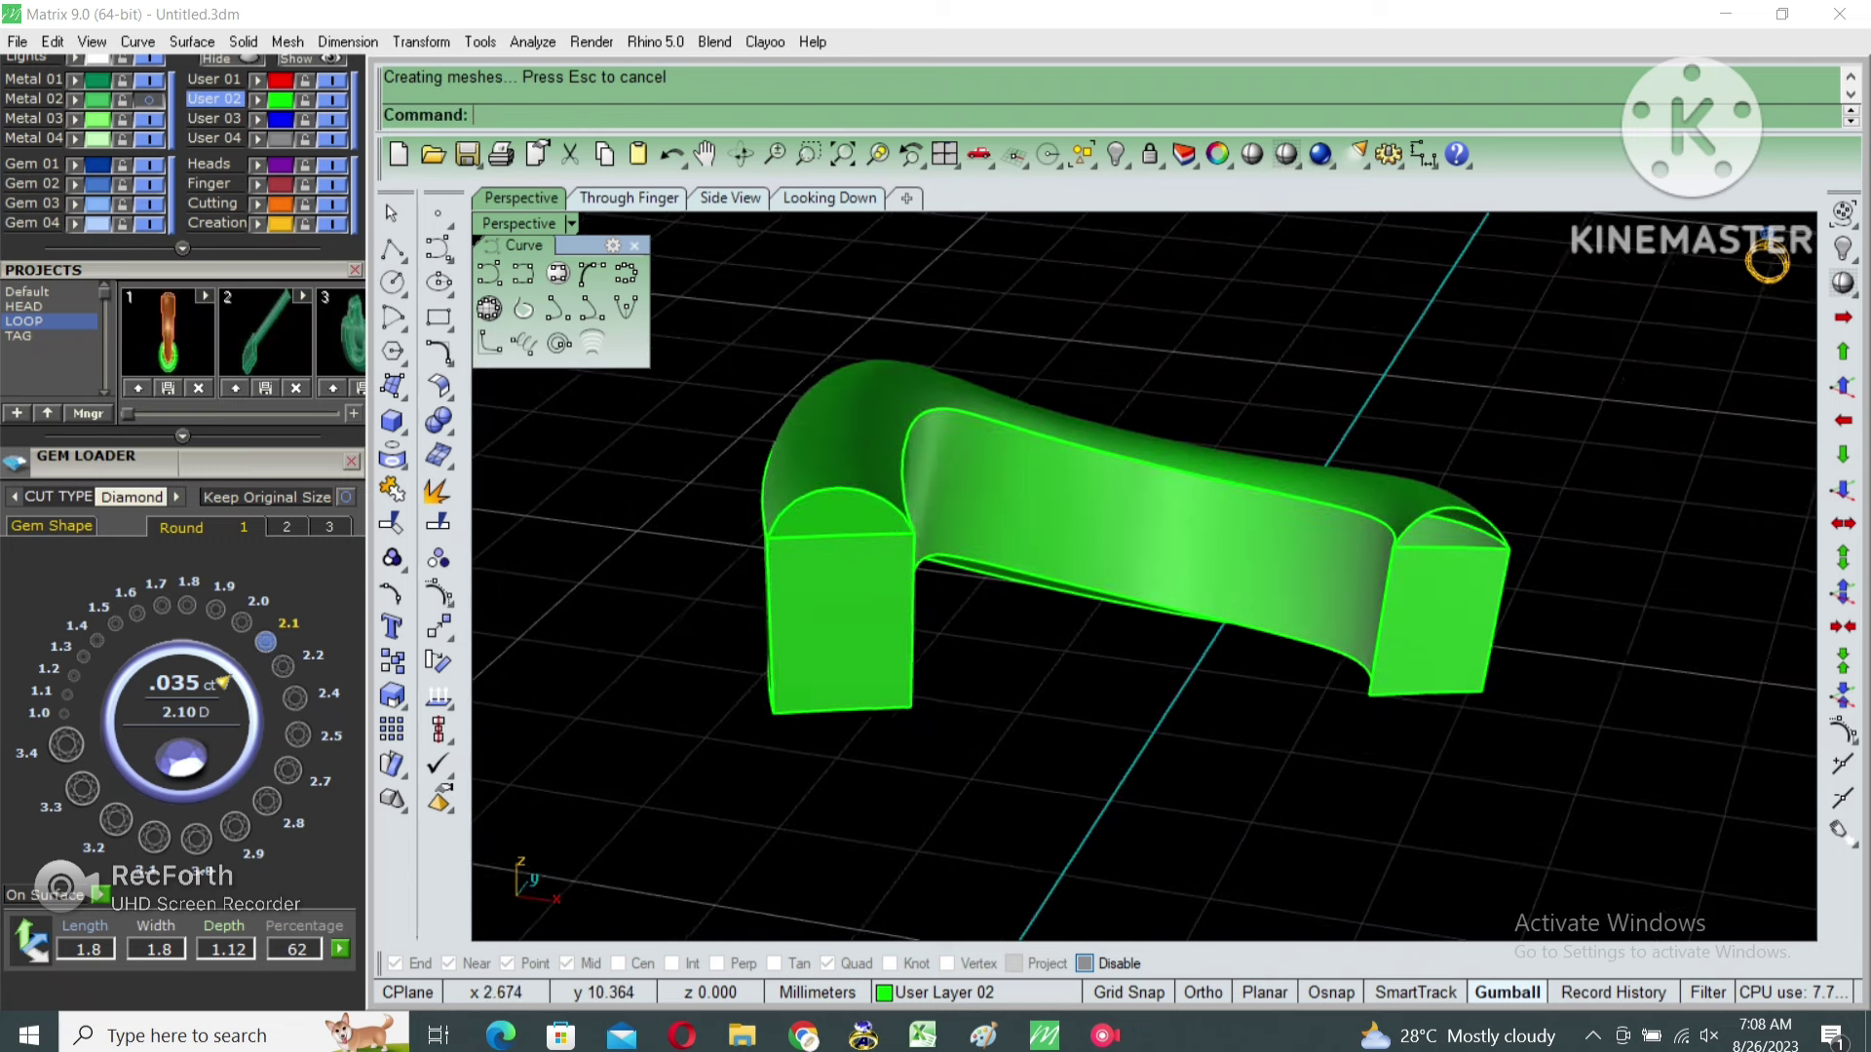
{"action": "key", "text": "Return"}
{"action": "left_click", "coordinate": [1506, 560]}
{"action": "left_click", "coordinate": [1579, 632]}
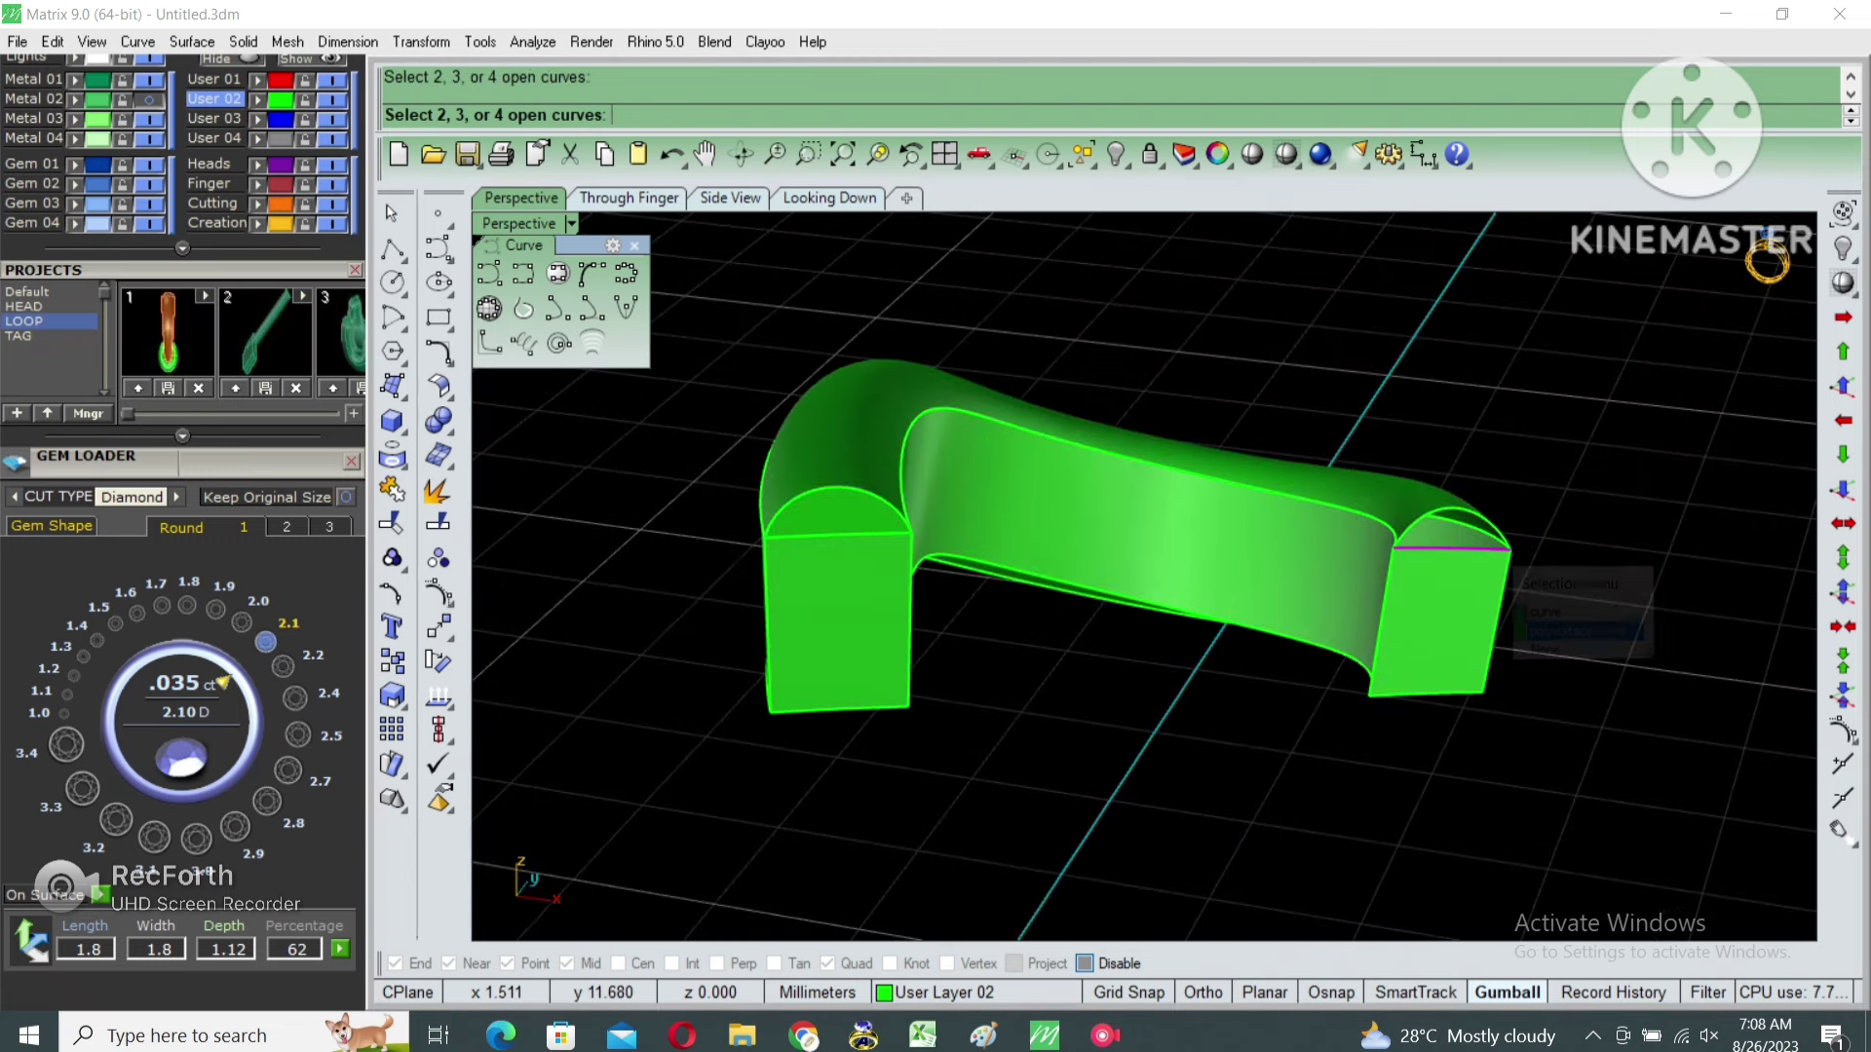
{"action": "left_click", "coordinate": [1501, 531]}
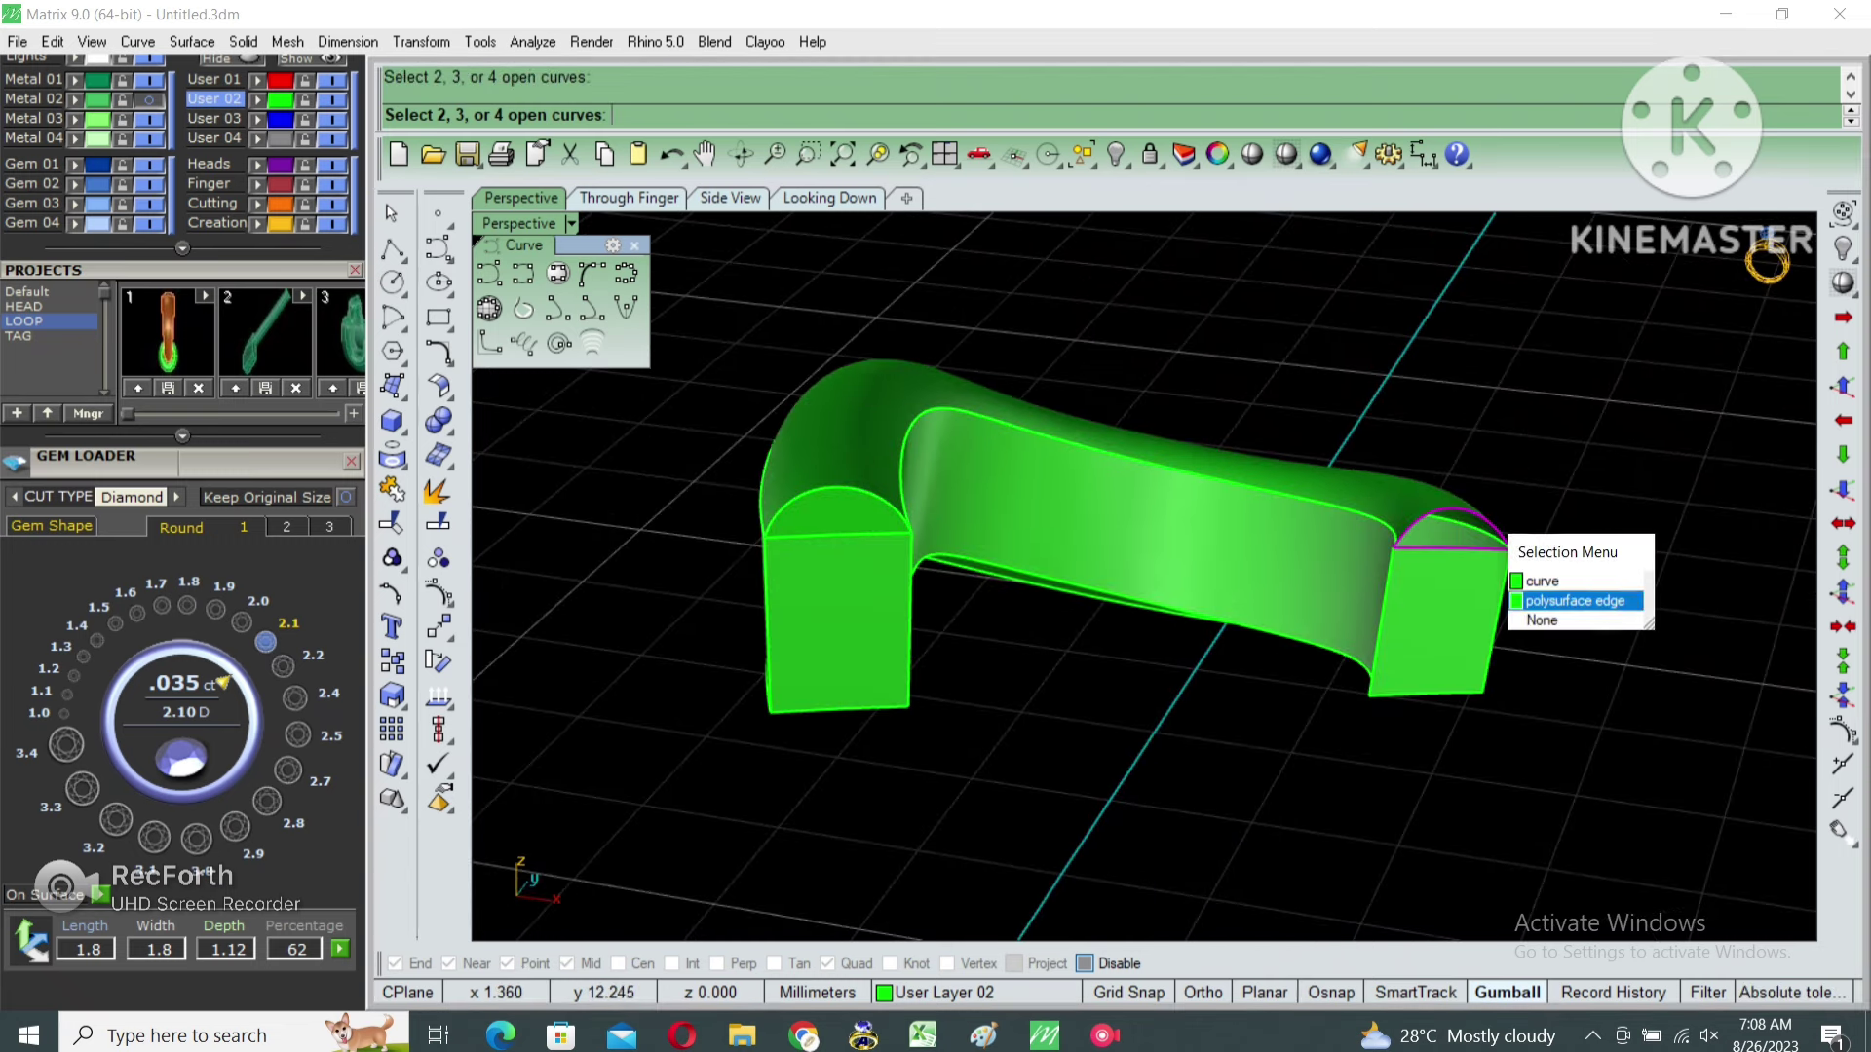
{"action": "left_click", "coordinate": [1583, 600]}
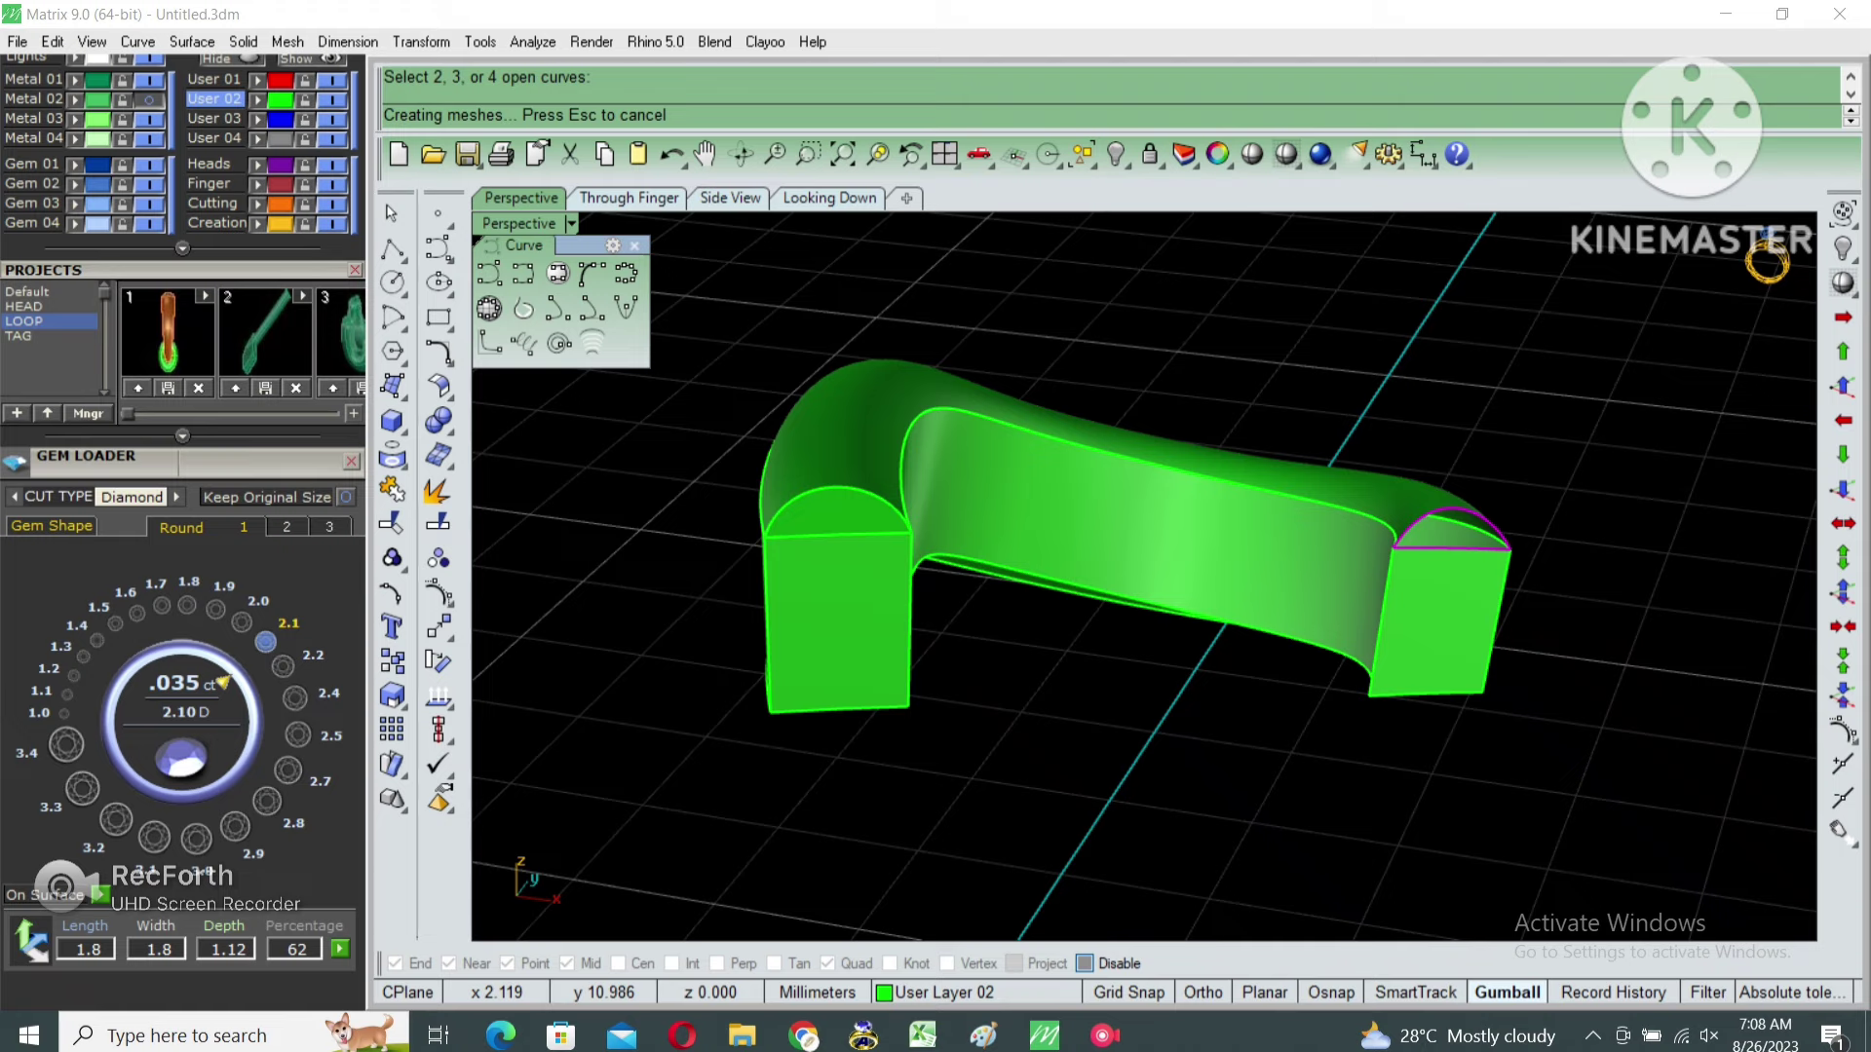
Check the loop's edges: 15 edges, no naked or non-manifold ones.
{"action": "scroll", "coordinate": [1301, 507], "scroll_direction": "down", "scroll_amount": 2}
{"action": "left_click_drag", "start_coordinate": [1556, 755], "coordinate": [716, 387]}
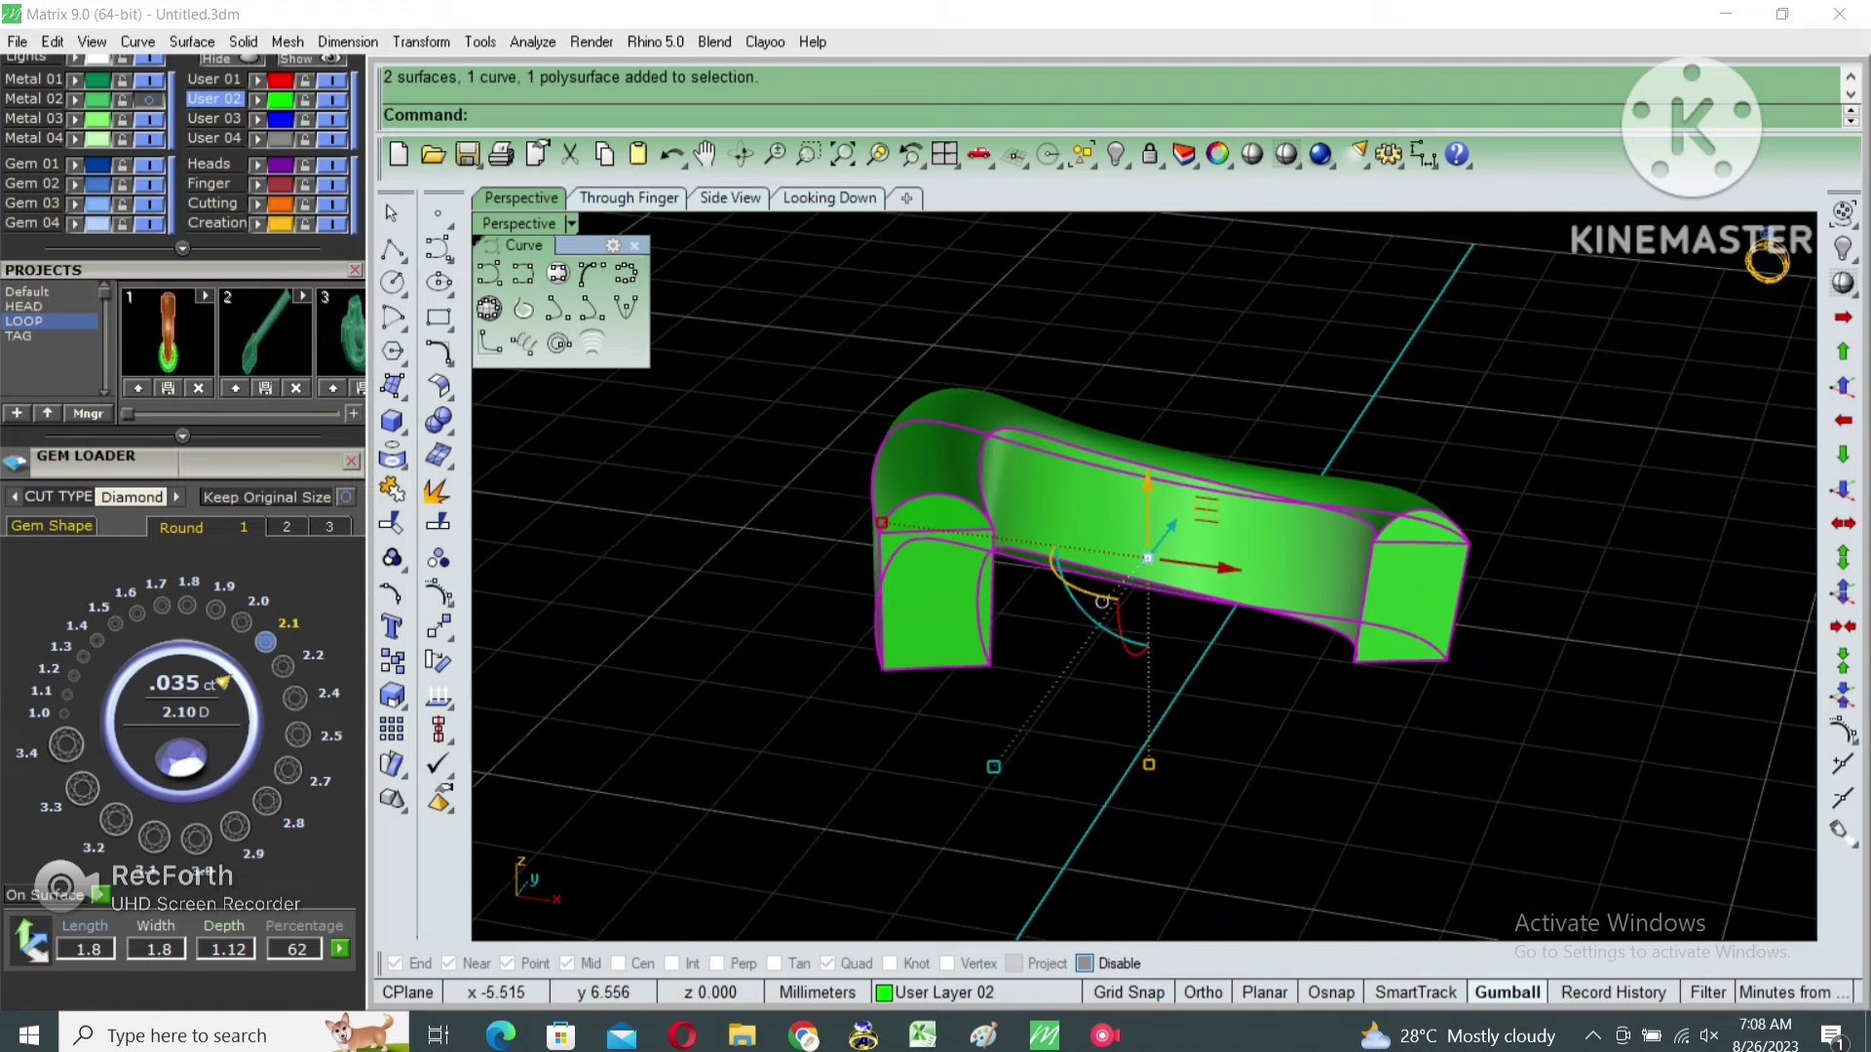
{"action": "left_click", "coordinate": [391, 489]}
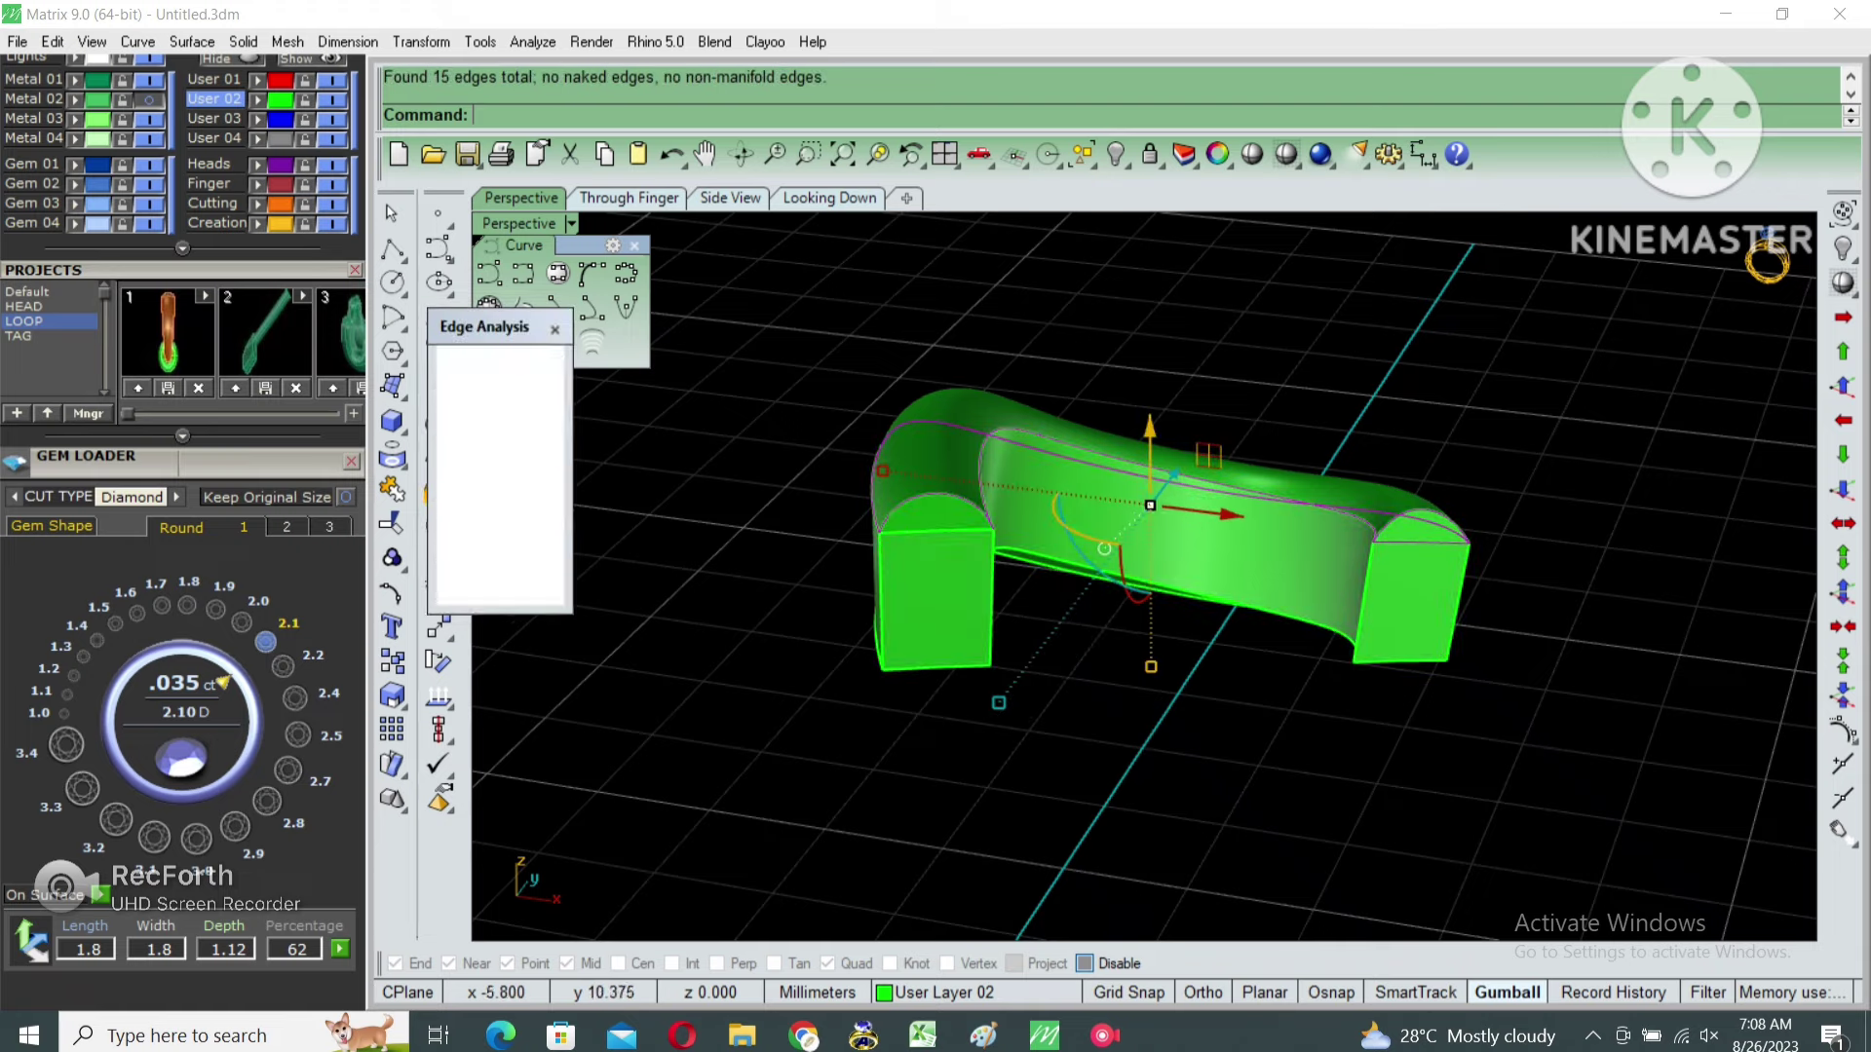
{"action": "left_click", "coordinate": [554, 329]}
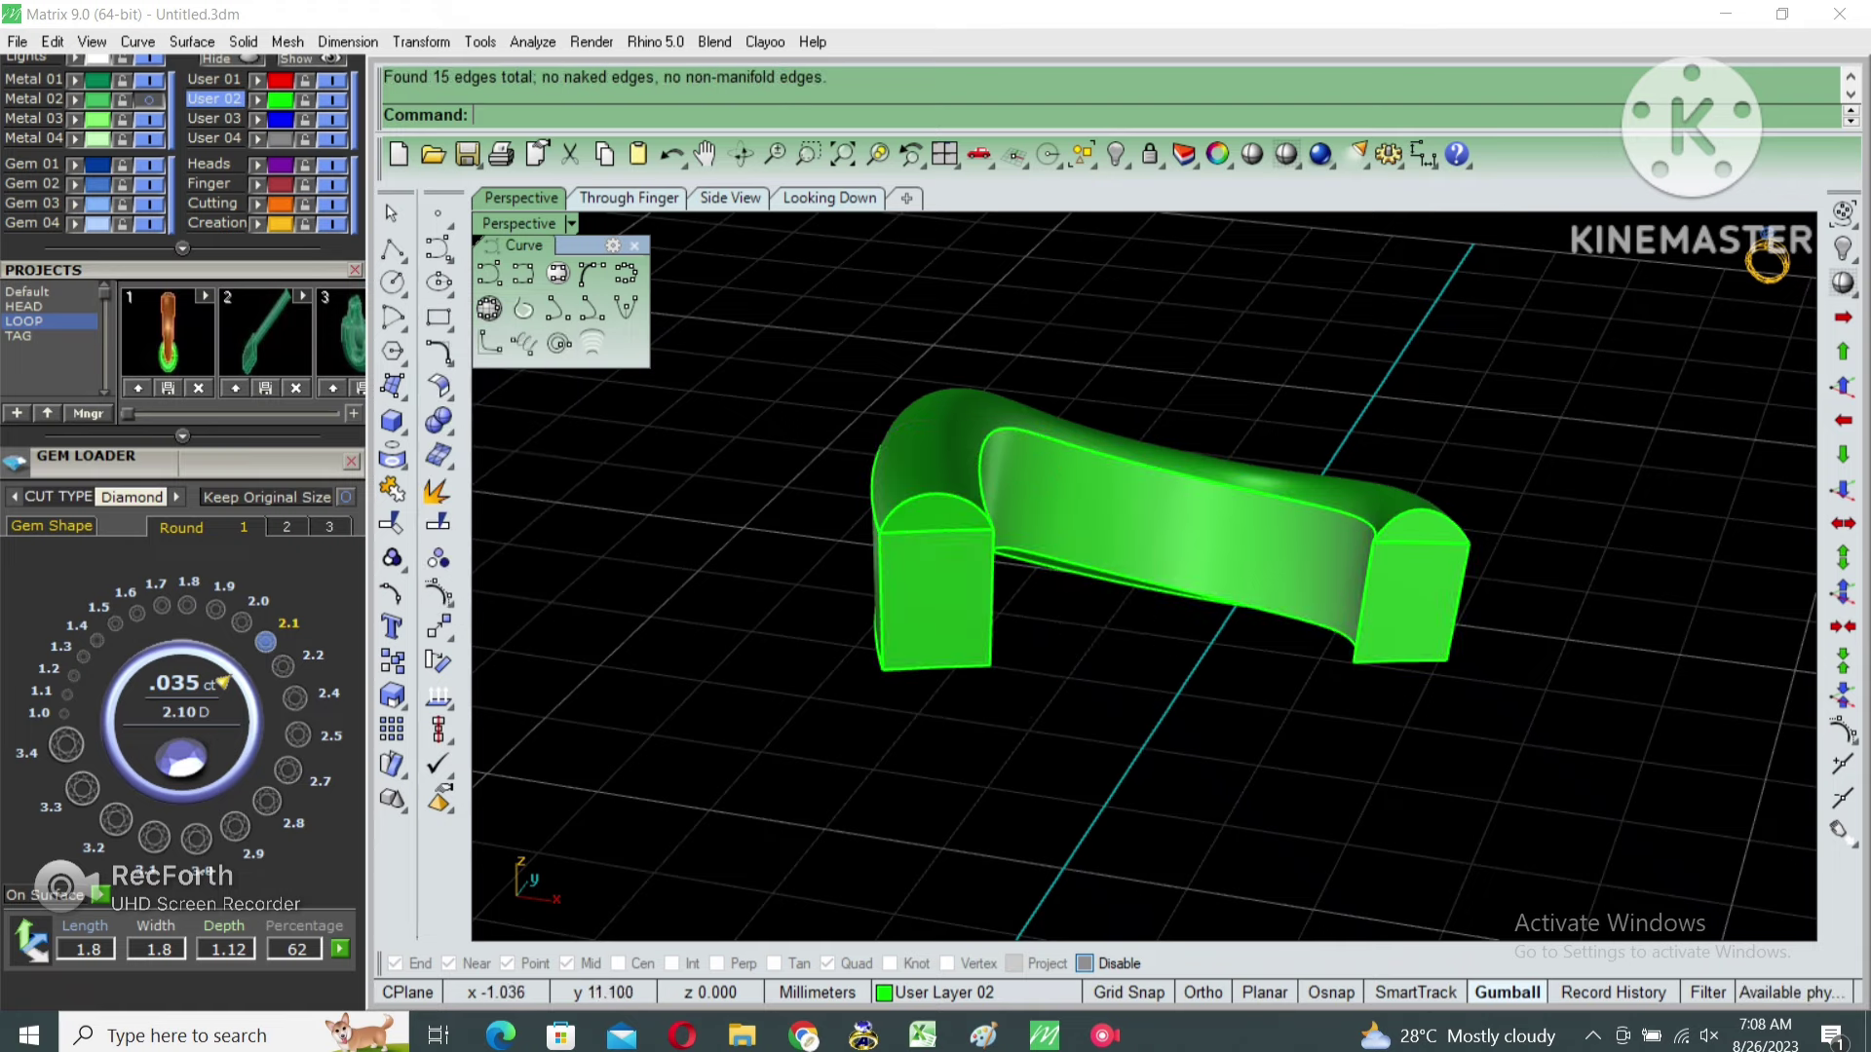
{"action": "left_click", "coordinate": [1150, 507]}
{"action": "left_click_drag", "start_coordinate": [1564, 807], "coordinate": [703, 382]}
{"action": "right_click_drag", "start_coordinate": [704, 382], "coordinate": [1089, 673]}
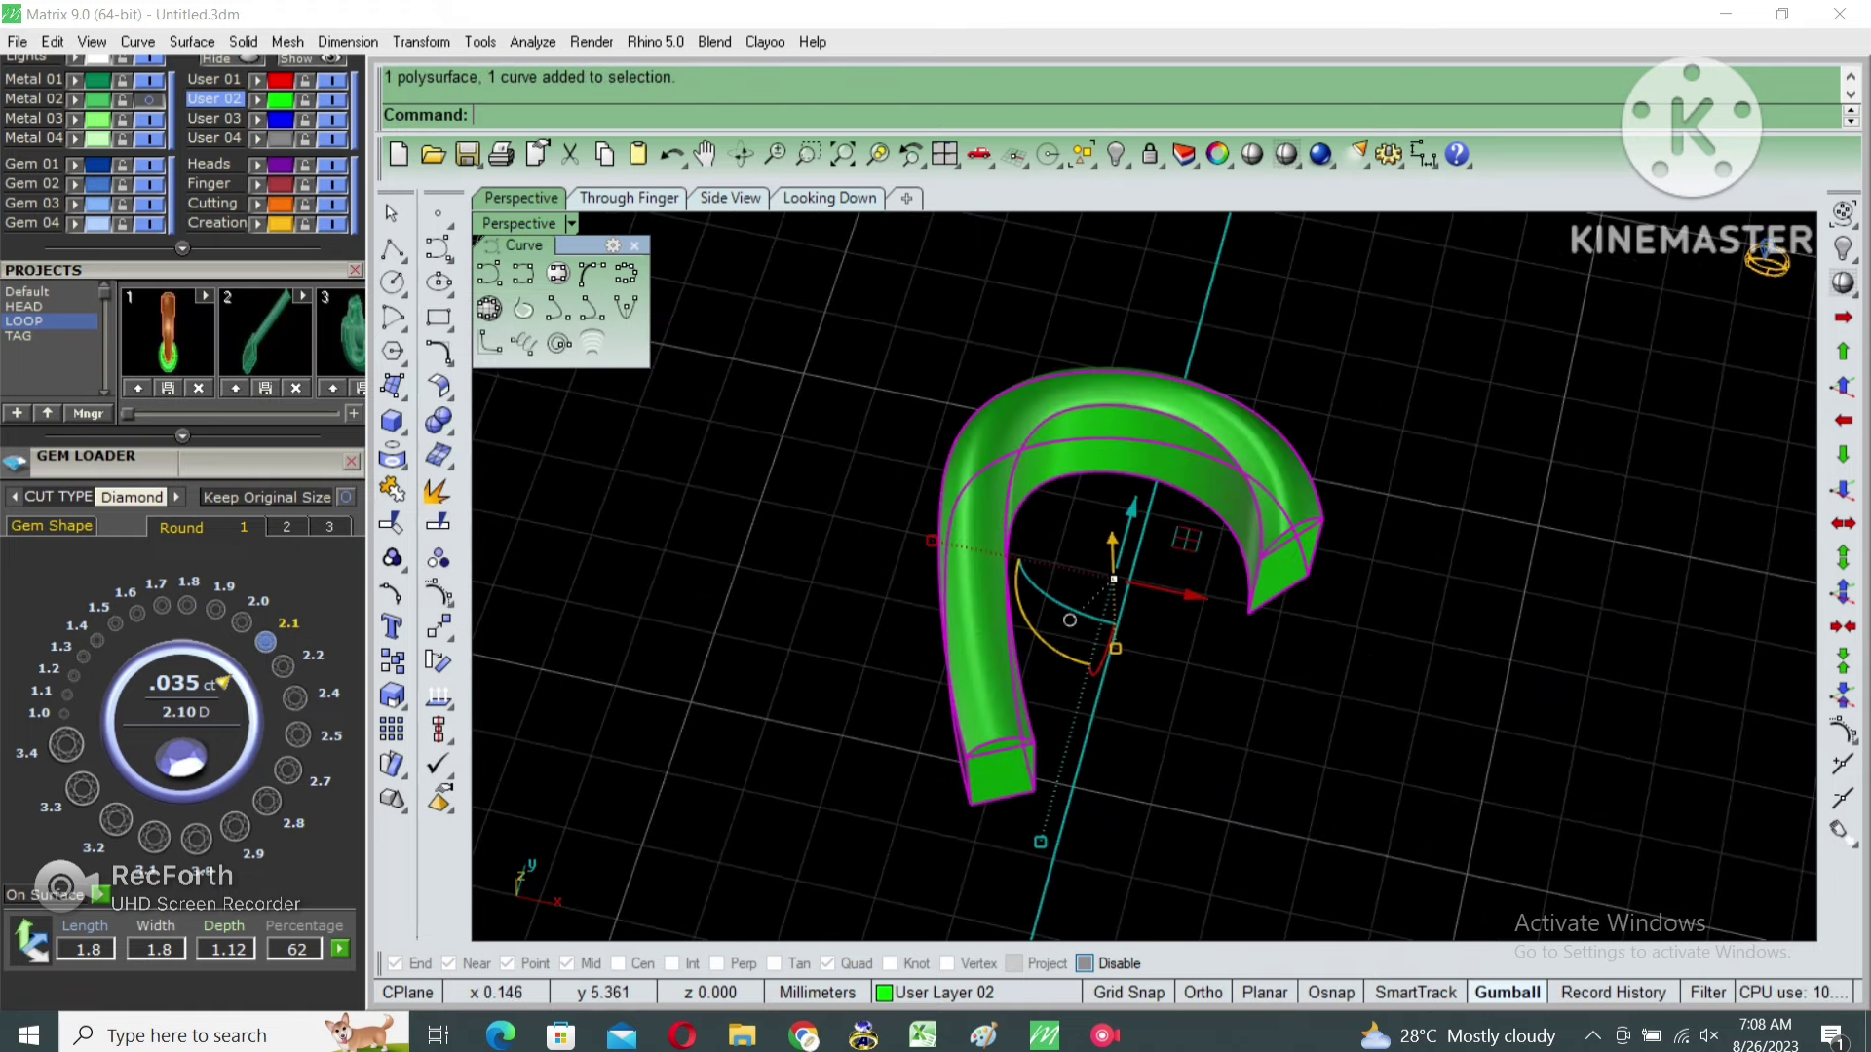
Group the loop with its curve and polar-array it 14 times around the origin over 360°.
{"action": "key", "text": "ctrl+g"}
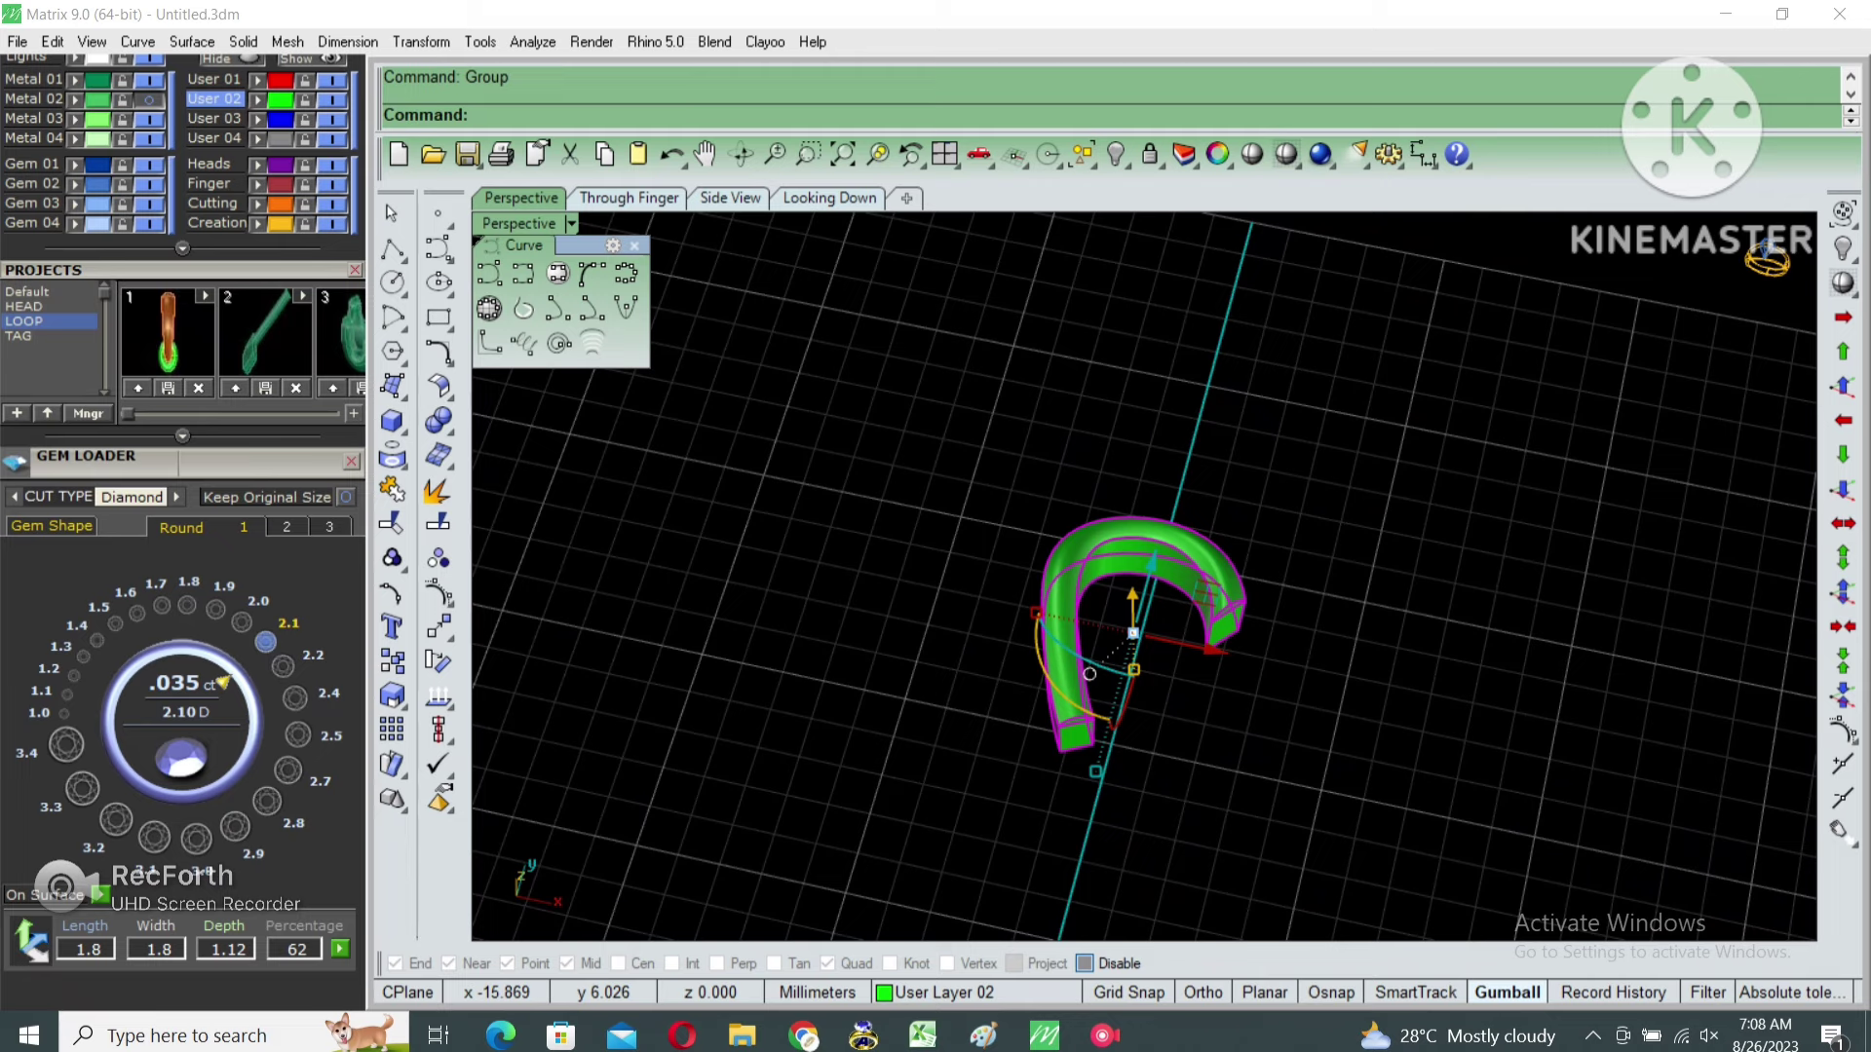
{"action": "left_click", "coordinate": [421, 41]}
{"action": "mouse_move", "coordinate": [451, 470]}
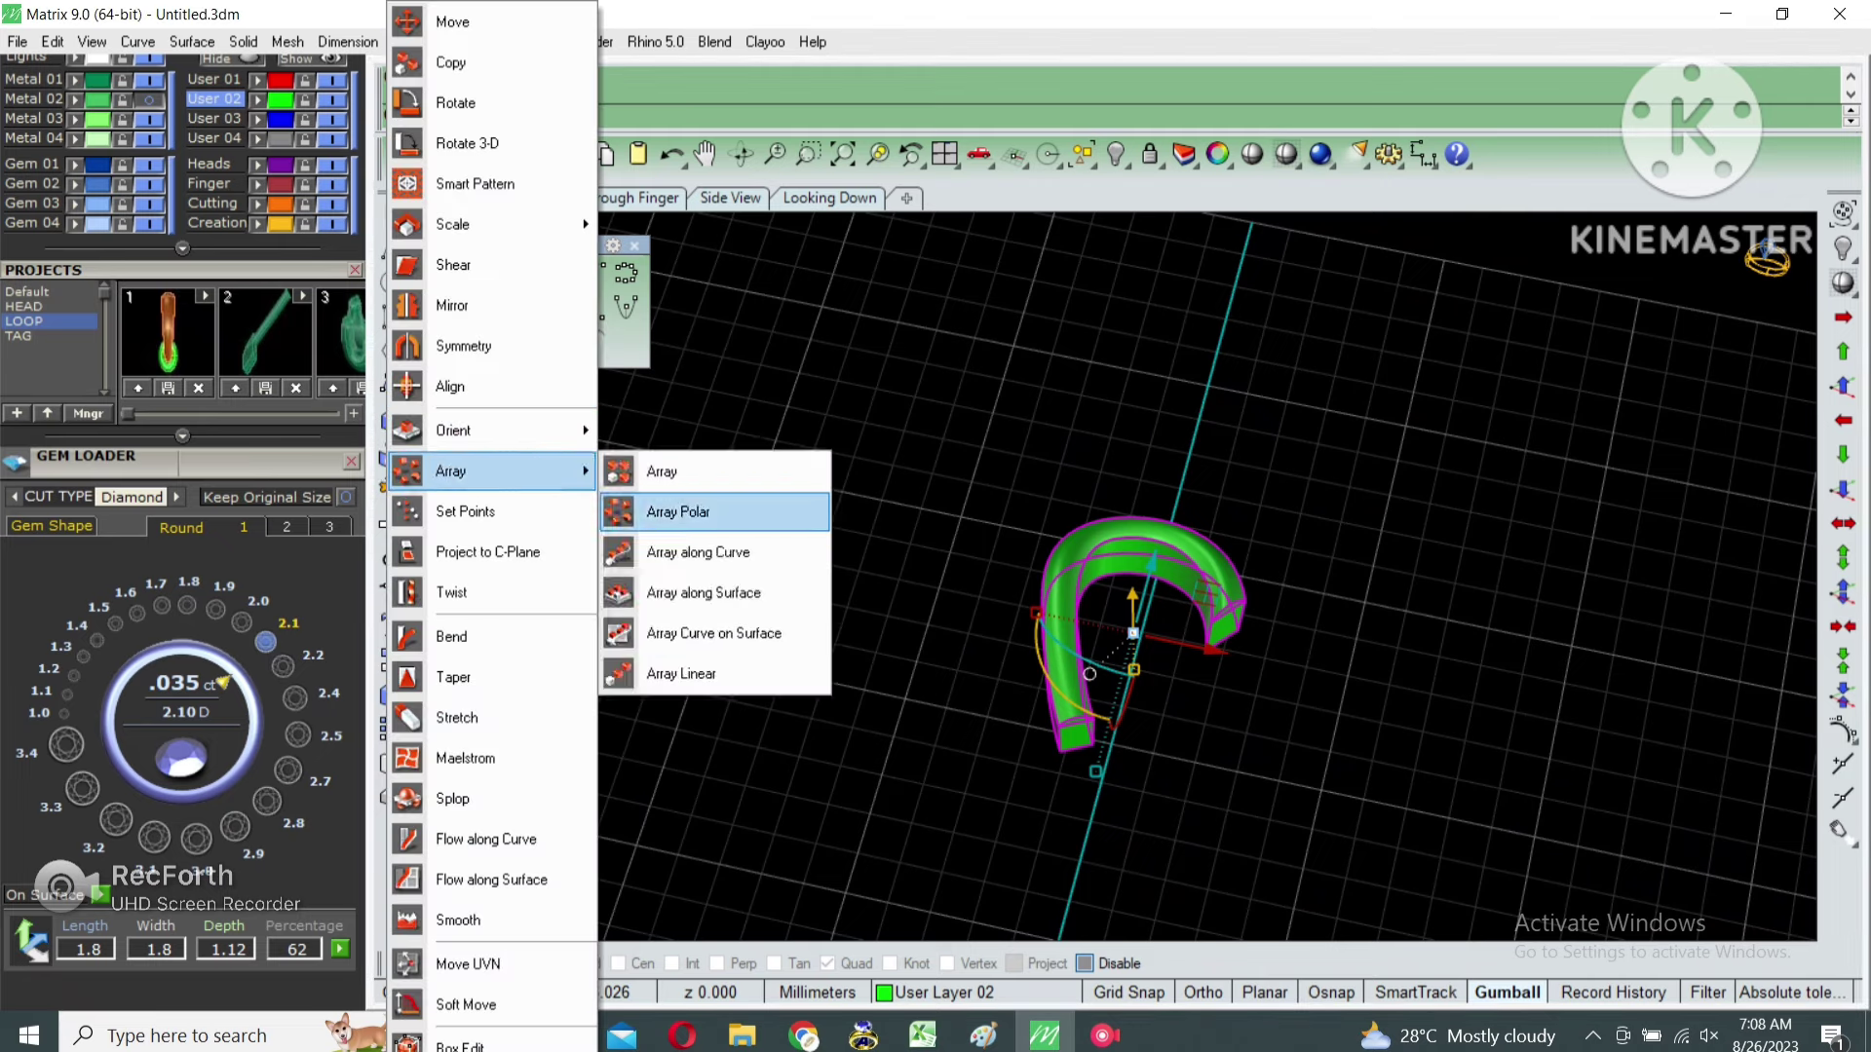
{"action": "left_click", "coordinate": [678, 511]}
{"action": "type", "text": "0"}
{"action": "key", "text": "Return"}
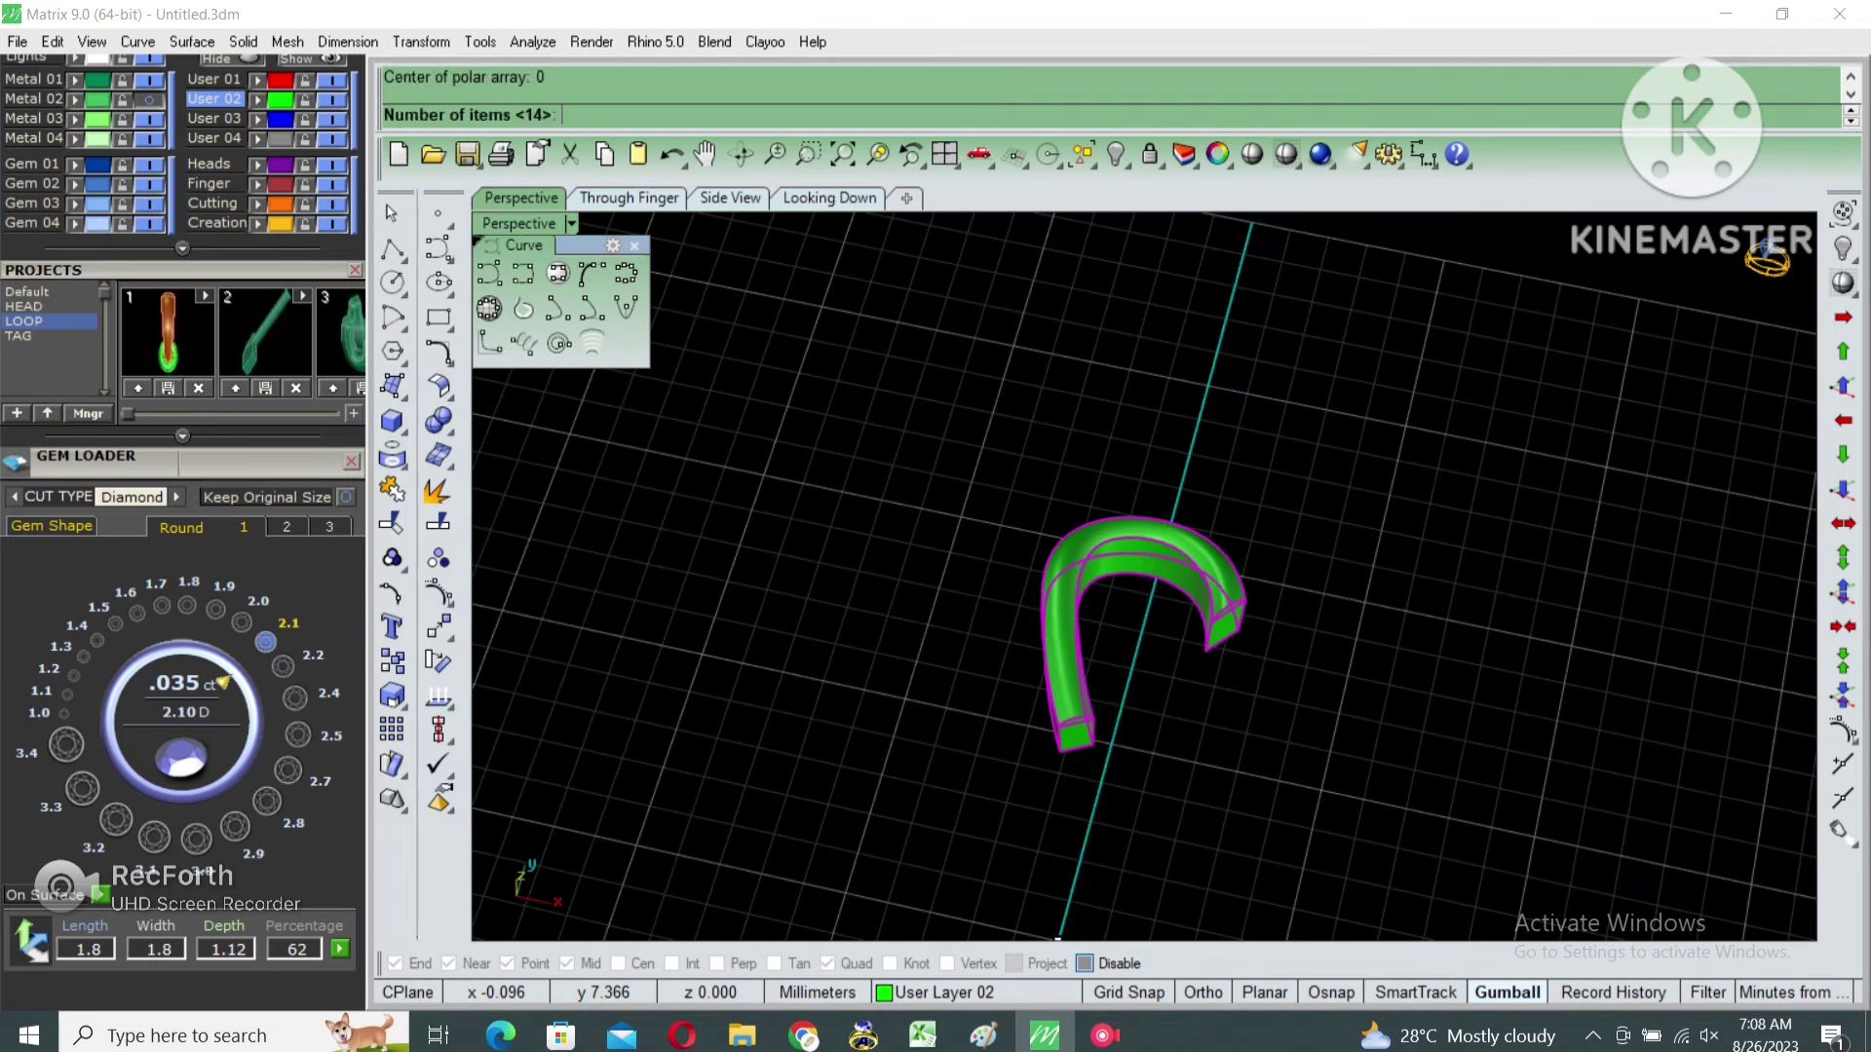
{"action": "key", "text": "Return"}
{"action": "key", "text": "Return"}
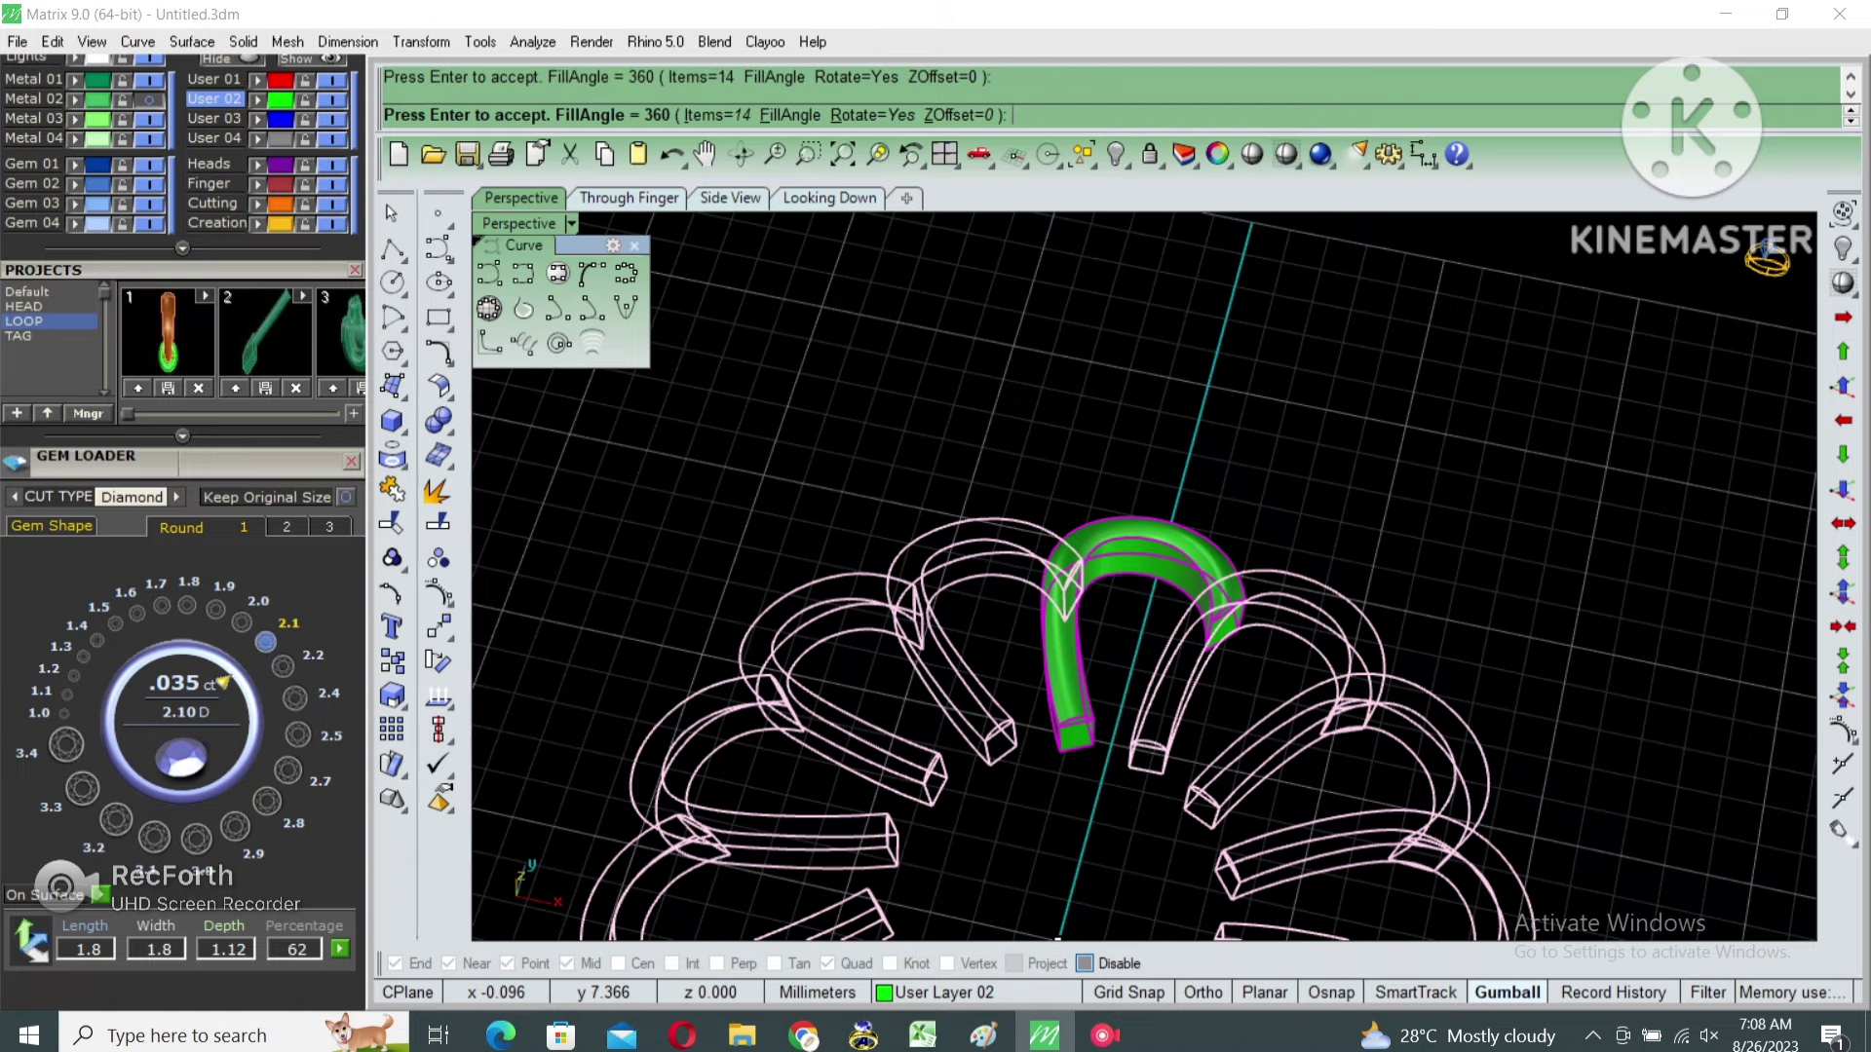
{"action": "key", "text": "Return"}
{"action": "key", "text": "Return"}
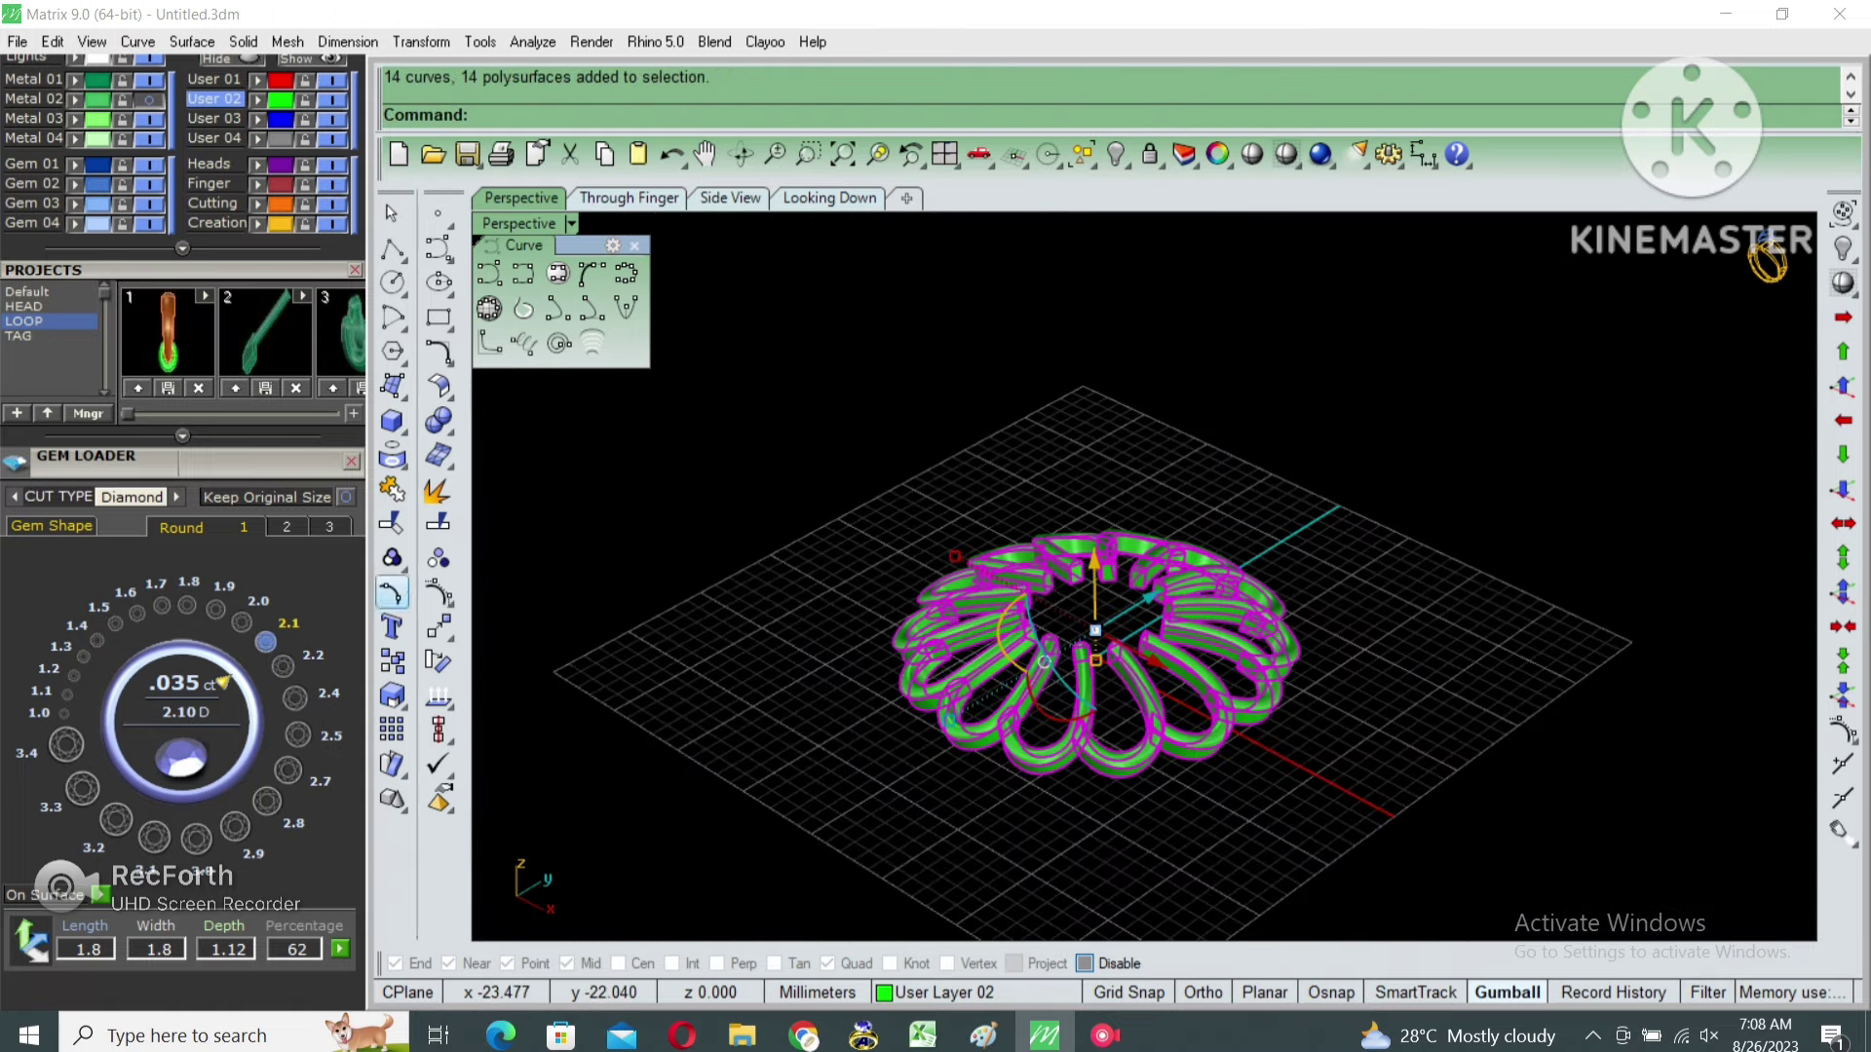
Show the hidden gem heads and lower the petal ring slightly beneath them.
{"action": "left_click", "coordinate": [392, 557]}
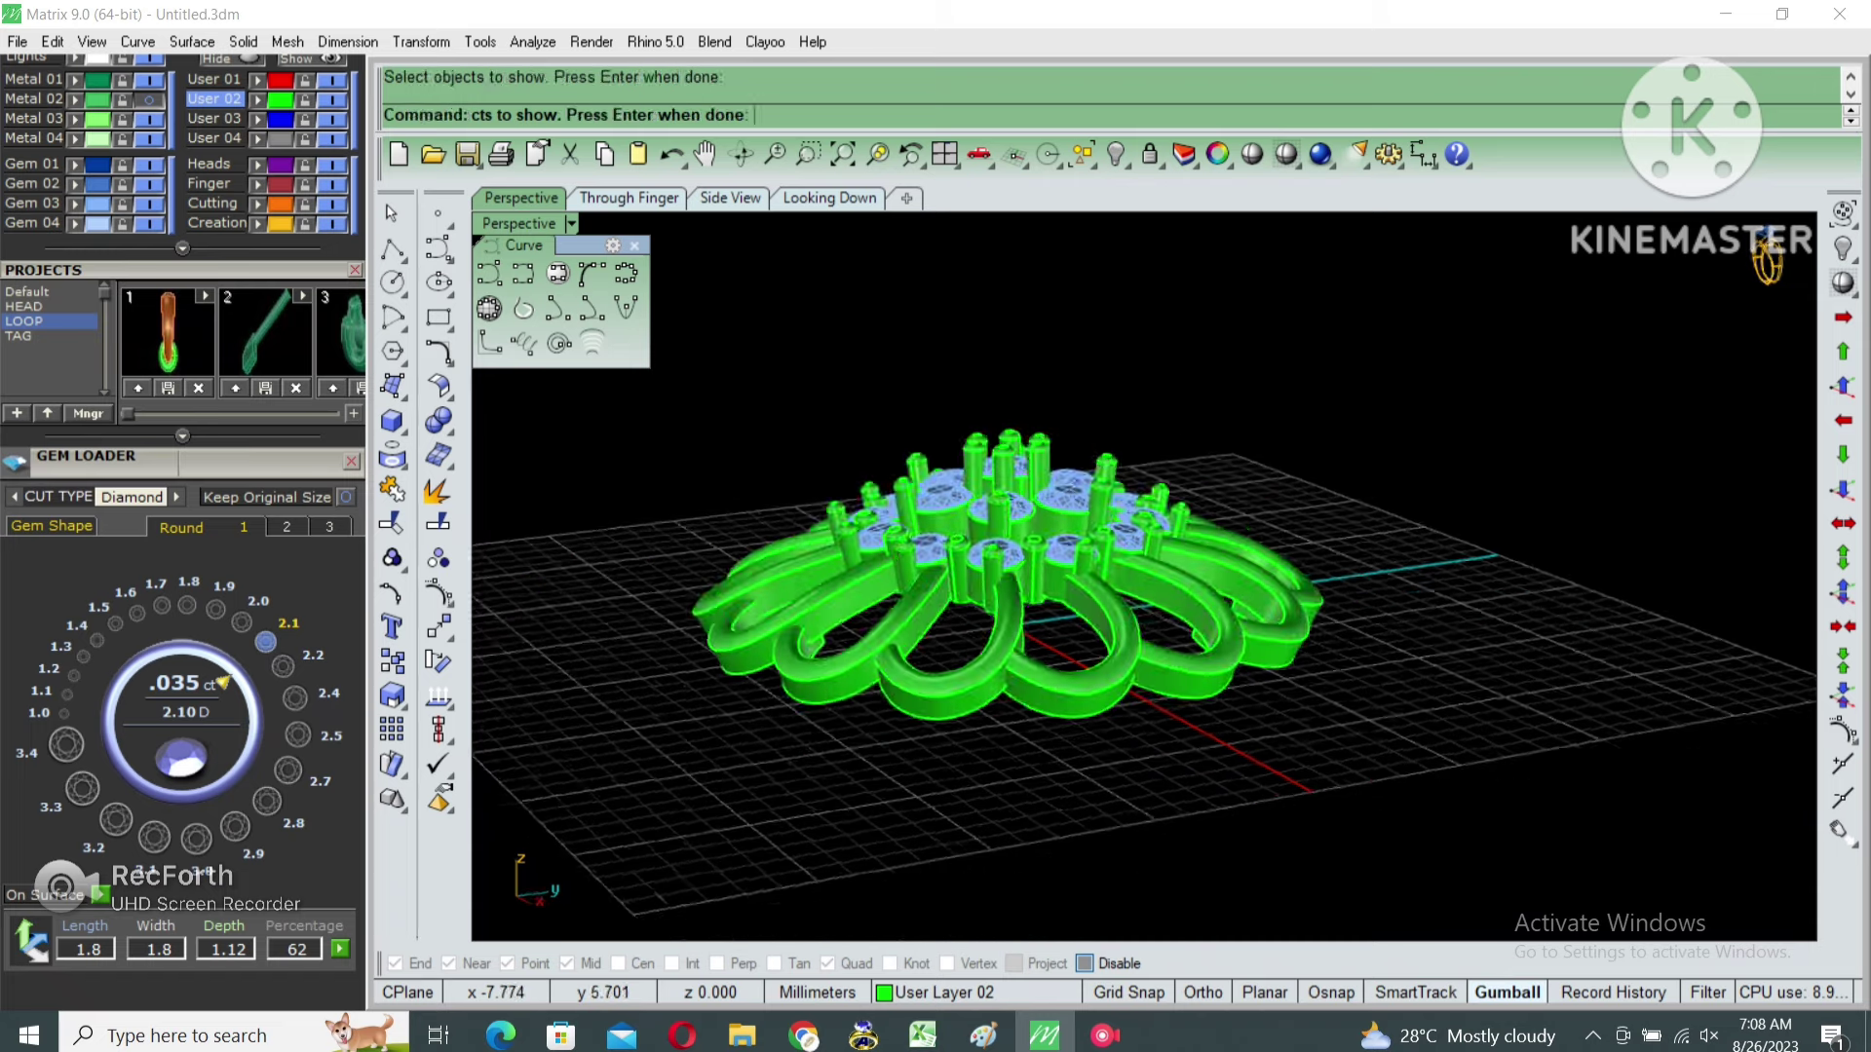
{"action": "scroll", "coordinate": [926, 588], "scroll_direction": "up", "scroll_amount": 3}
{"action": "key", "text": "Return"}
{"action": "scroll", "coordinate": [926, 588], "scroll_direction": "up", "scroll_amount": 3}
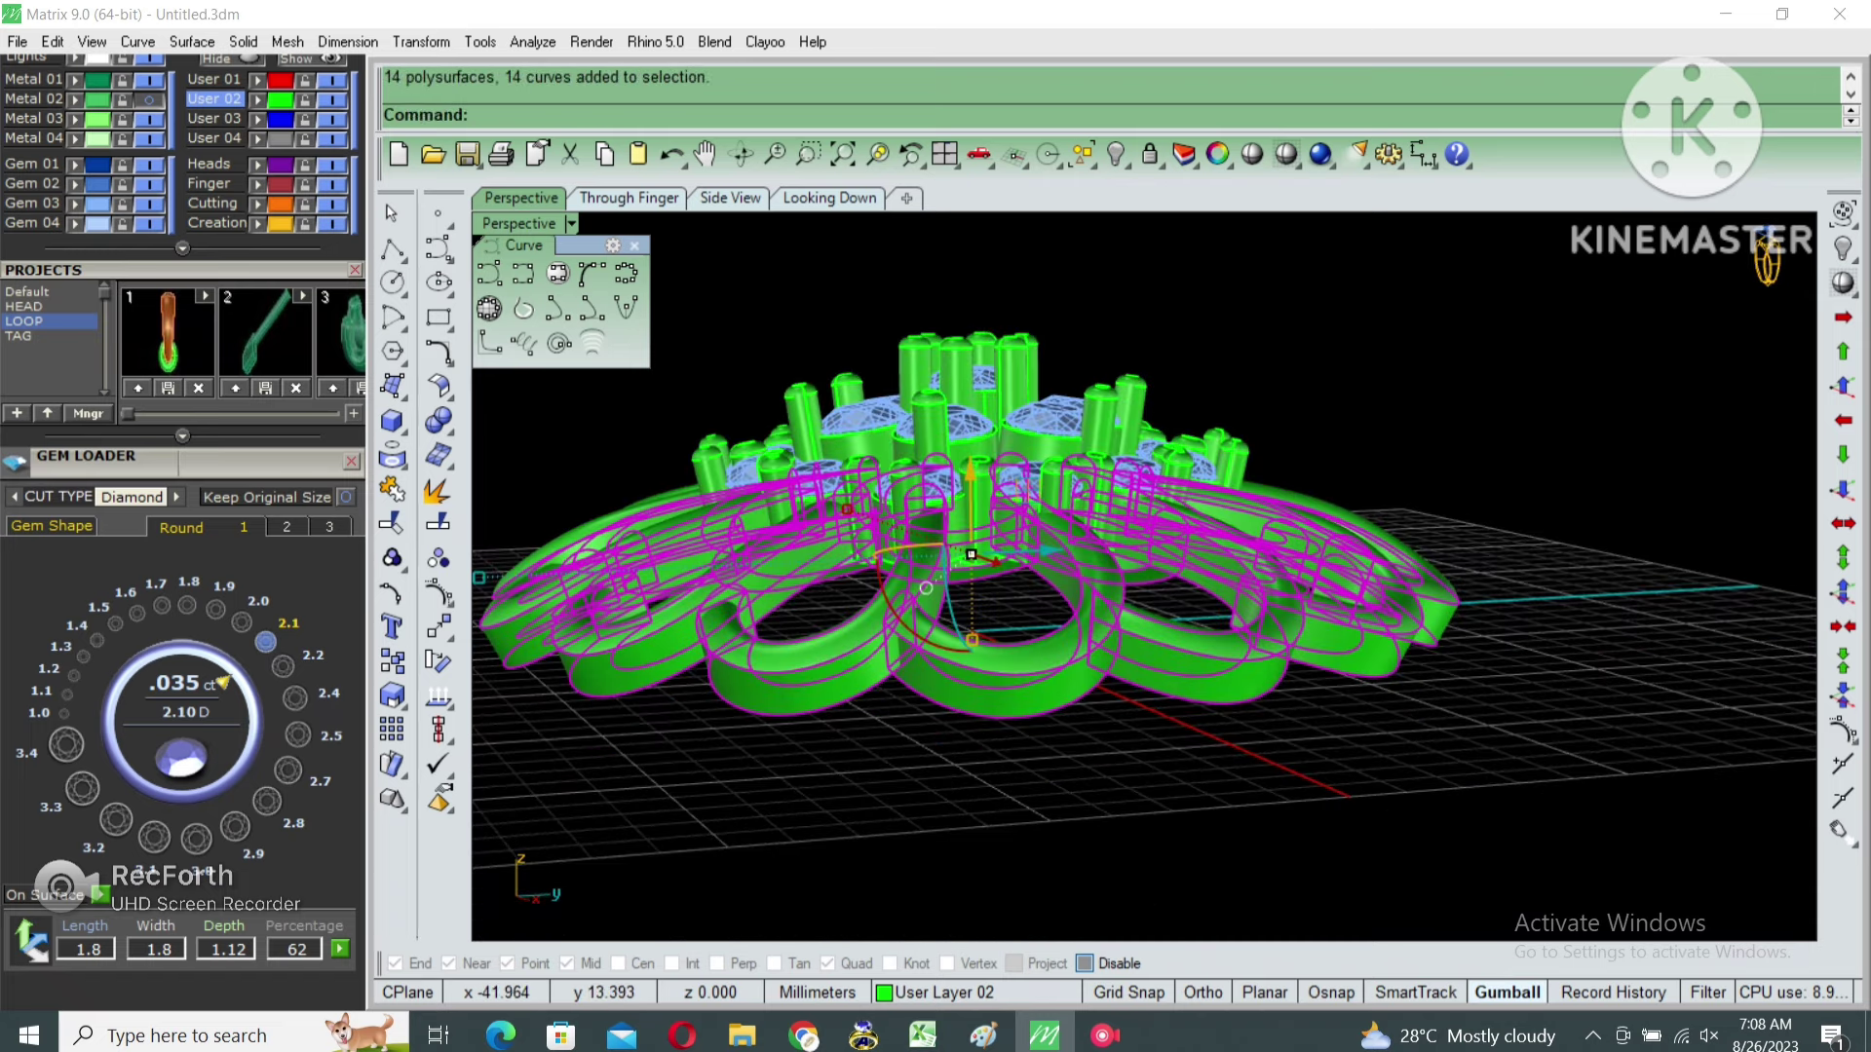
{"action": "left_click_drag", "start_coordinate": [925, 589], "coordinate": [927, 601]}
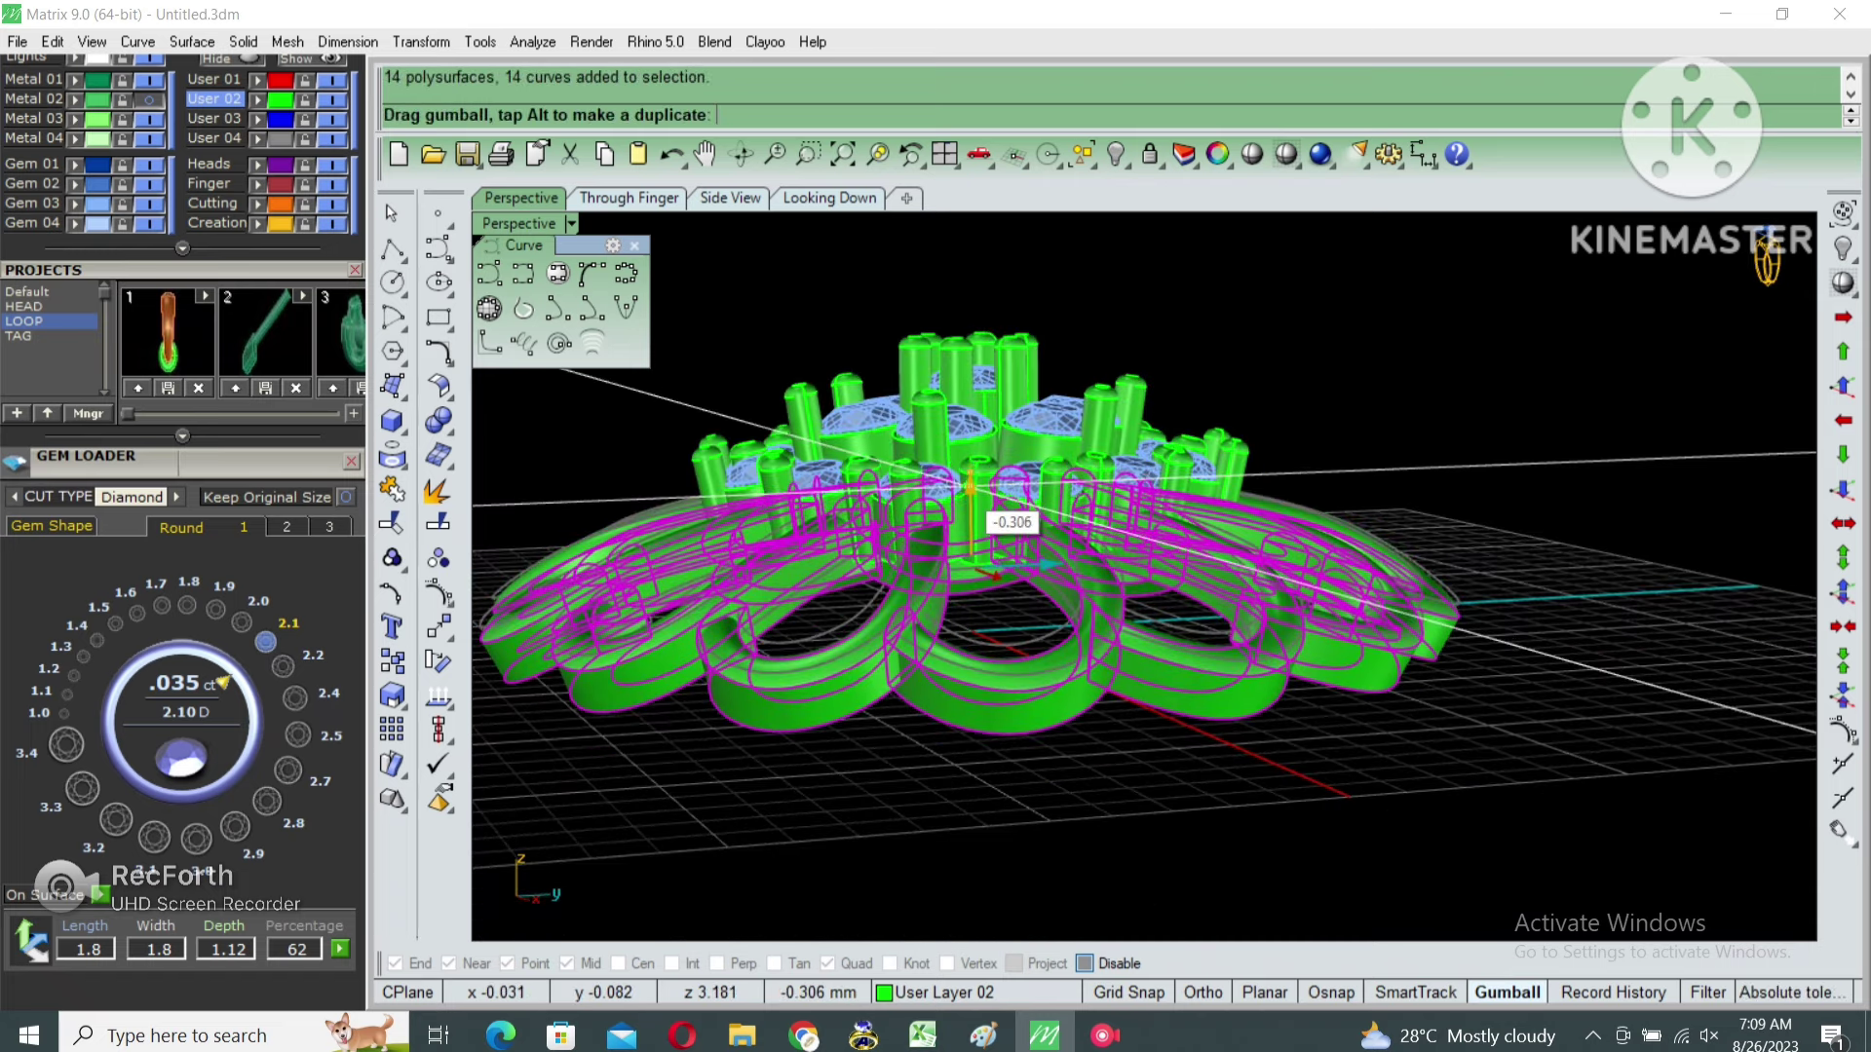
{"action": "key", "text": "Escape"}
{"action": "scroll", "coordinate": [926, 601], "scroll_direction": "down", "scroll_amount": 3}
Nudge the petal array down a little further from a side-on view.
{"action": "right_click_drag", "start_coordinate": [926, 601], "coordinate": [975, 546]}
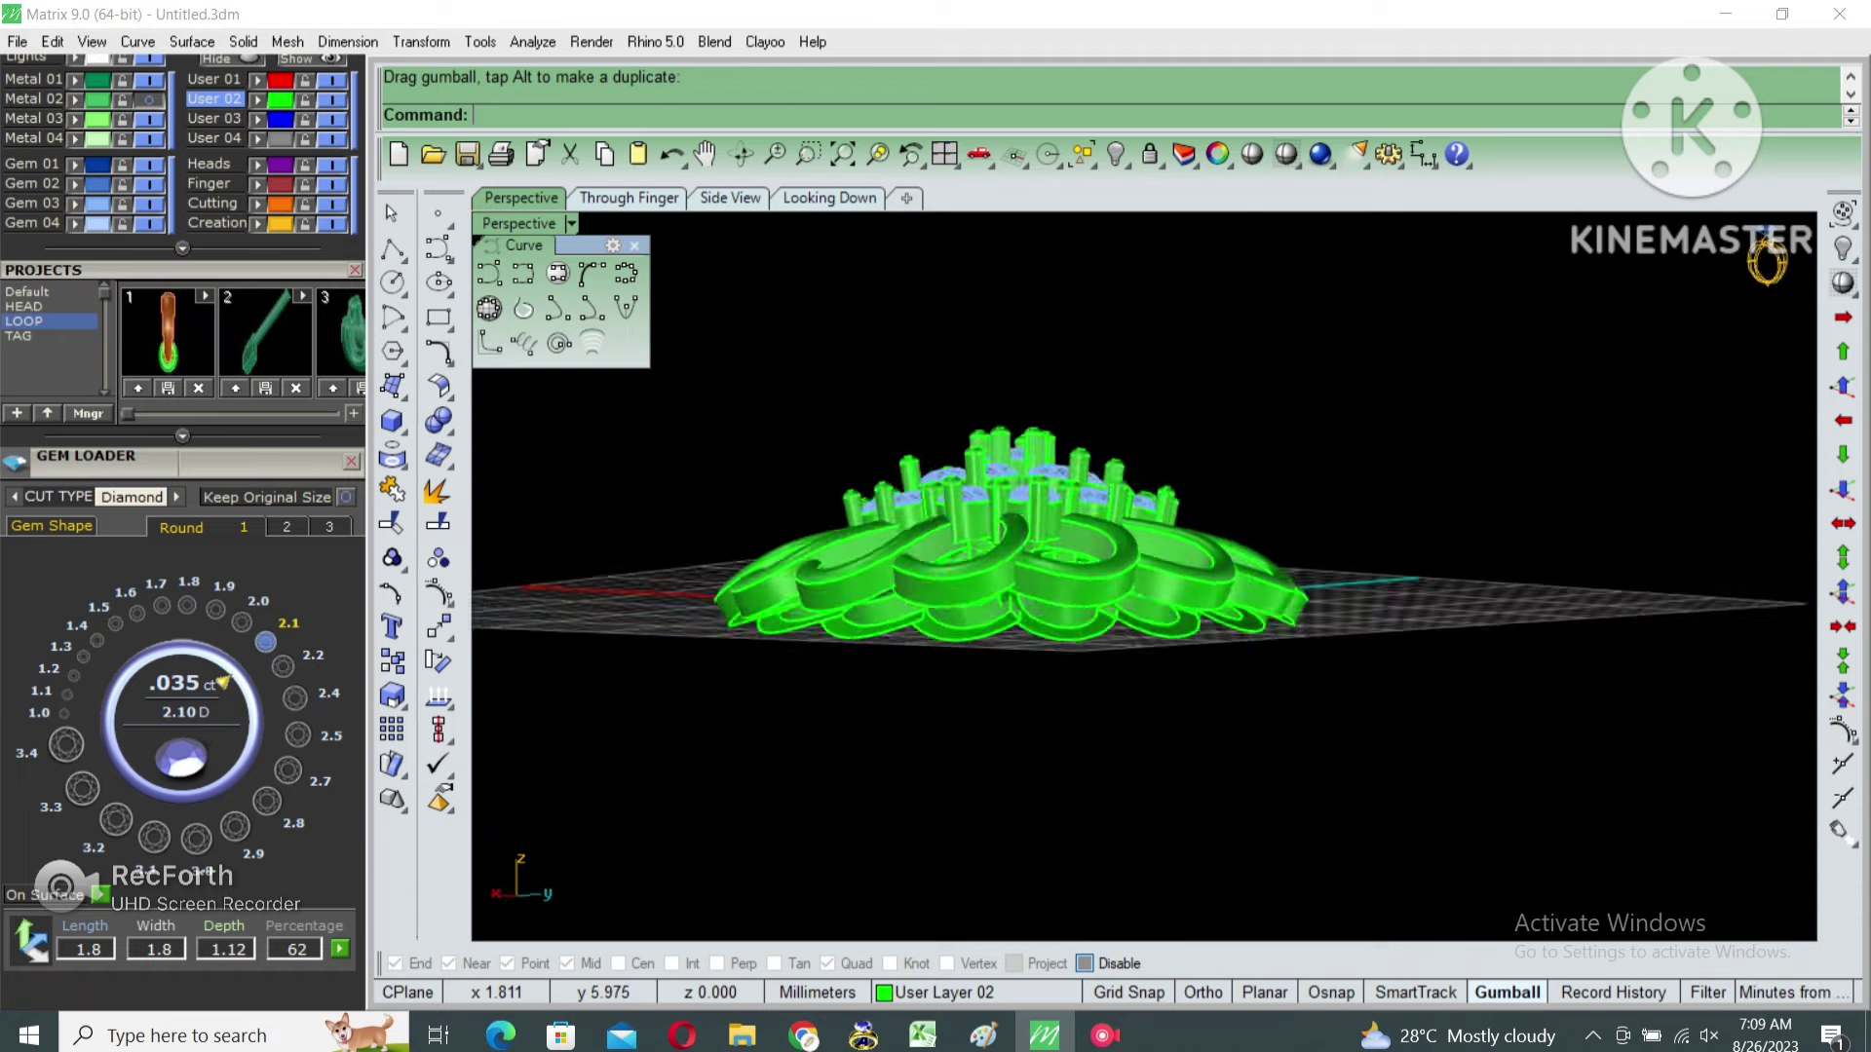
{"action": "right_click_drag", "start_coordinate": [1130, 545], "coordinate": [1130, 616]}
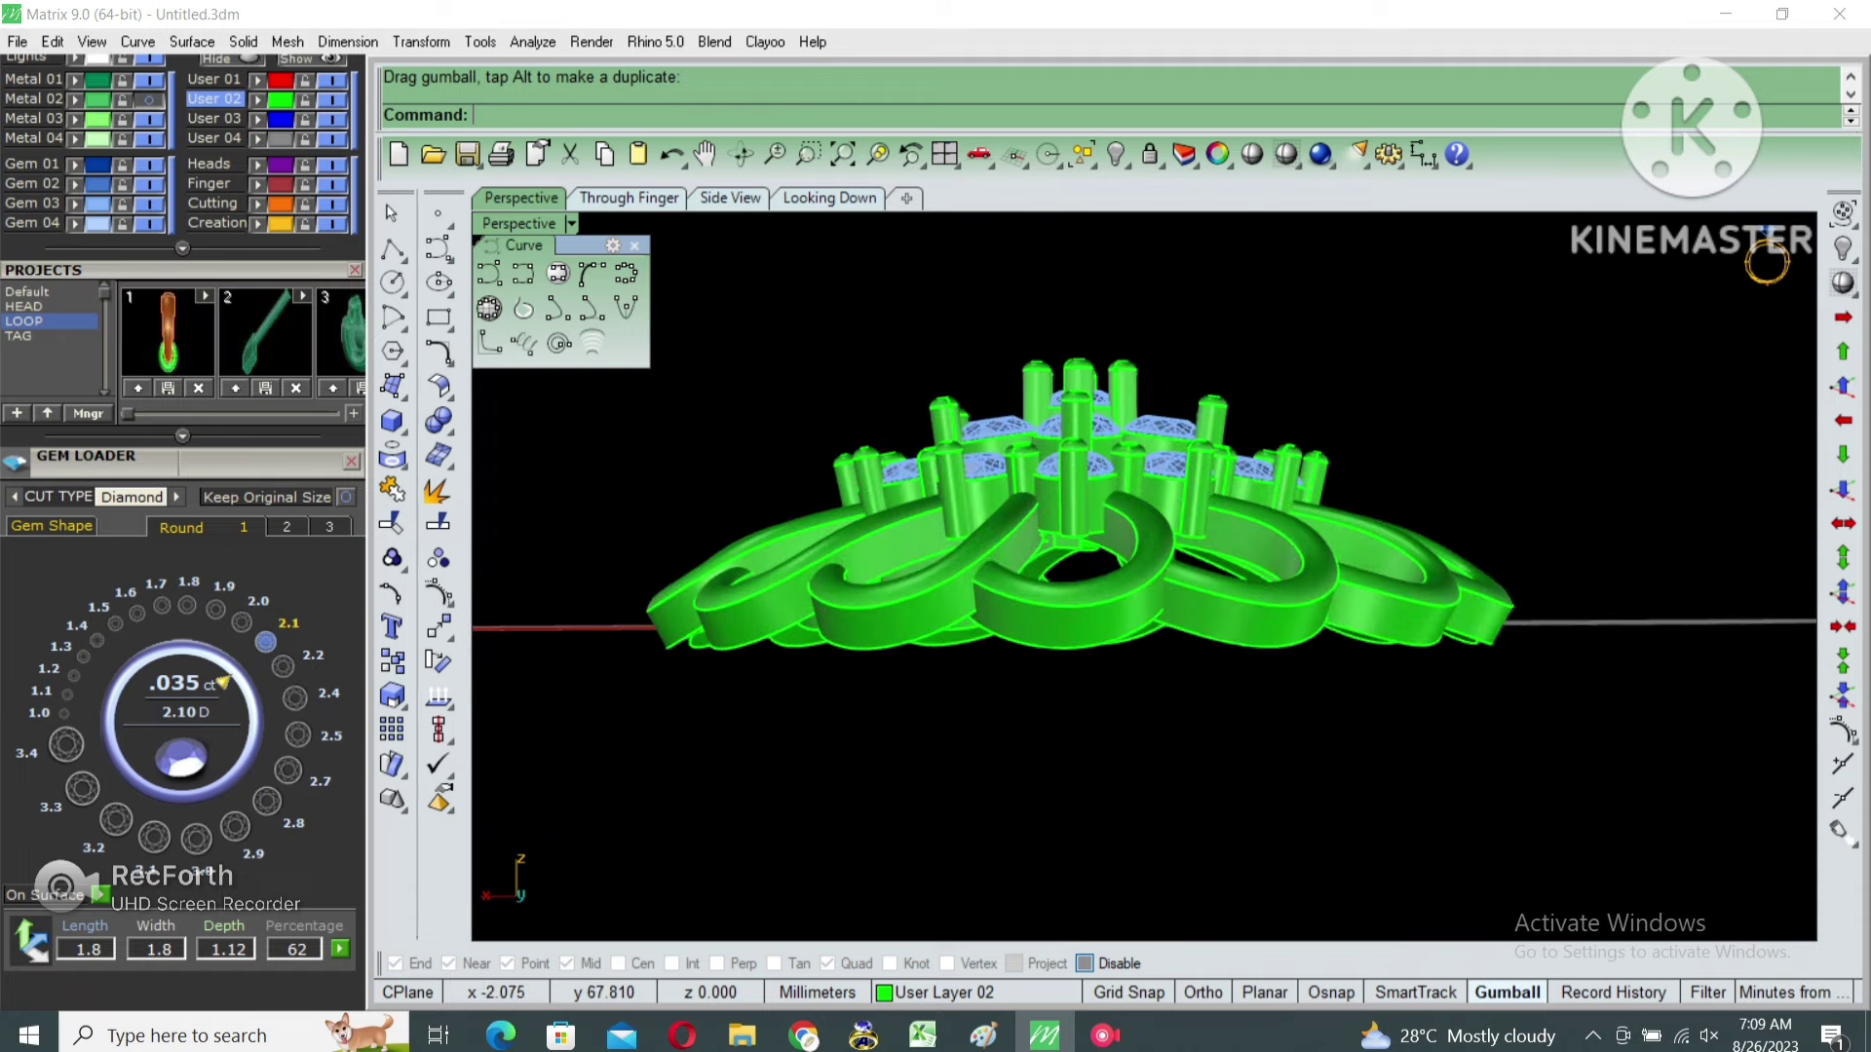
{"action": "left_click", "coordinate": [1130, 616]}
{"action": "left_click_drag", "start_coordinate": [1094, 578], "coordinate": [1127, 534]}
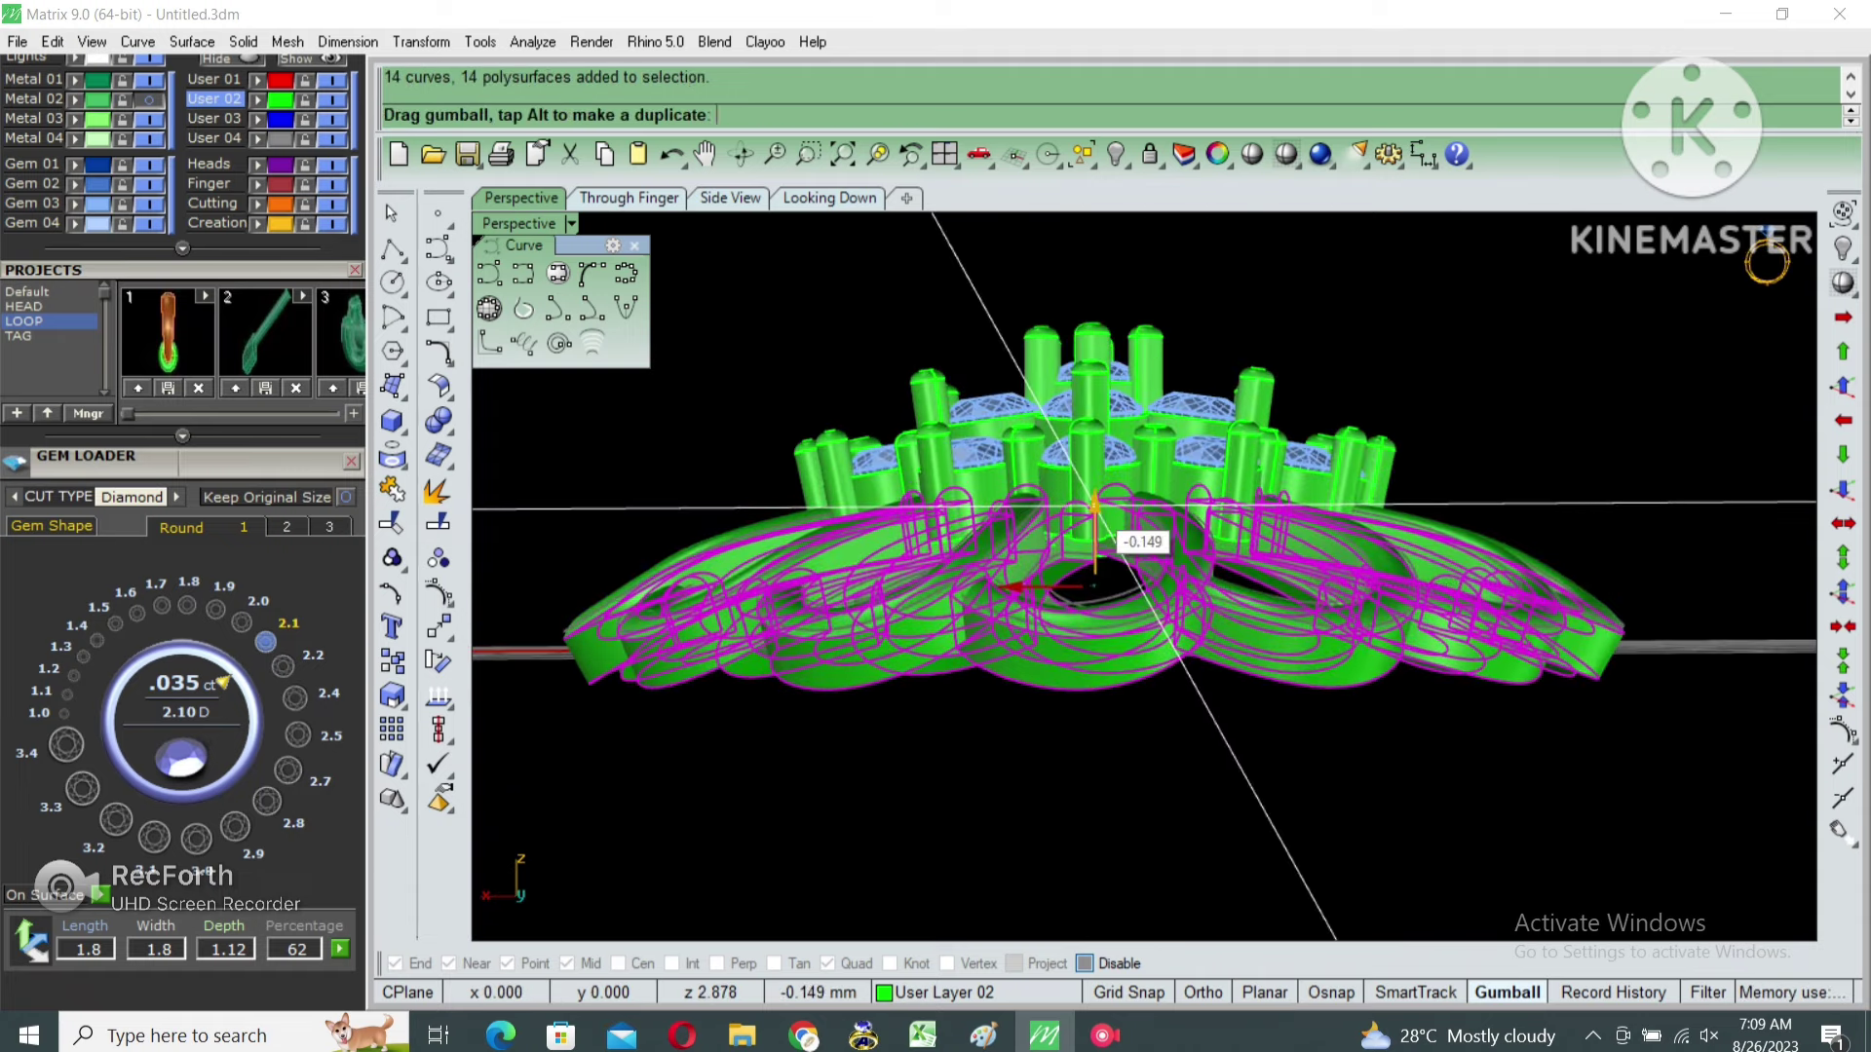
{"action": "key", "text": "Escape"}
{"action": "right_click_drag", "start_coordinate": [1127, 534], "coordinate": [1127, 458]}
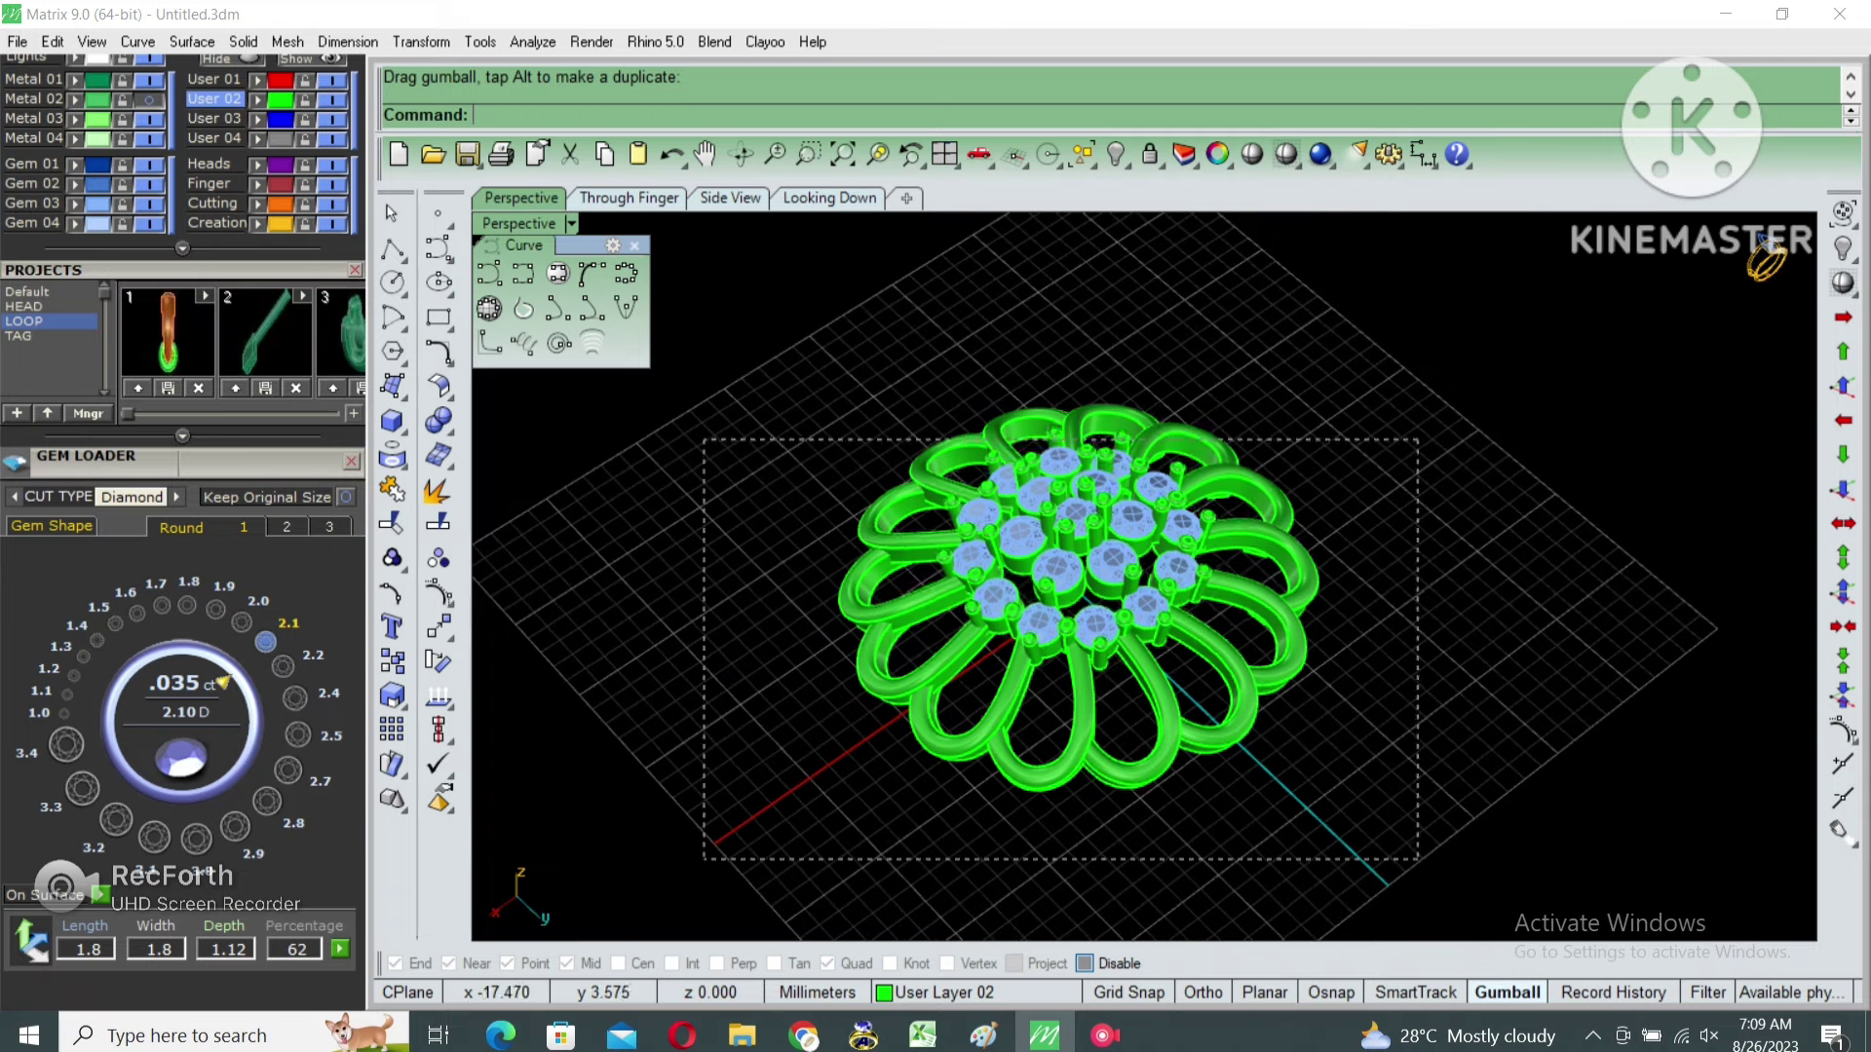
Group the flower and gems and show the Looking Down view shaded.
{"action": "left_click_drag", "start_coordinate": [701, 438], "coordinate": [1364, 857]}
{"action": "type", "text": "roup"}
{"action": "key", "text": "Return"}
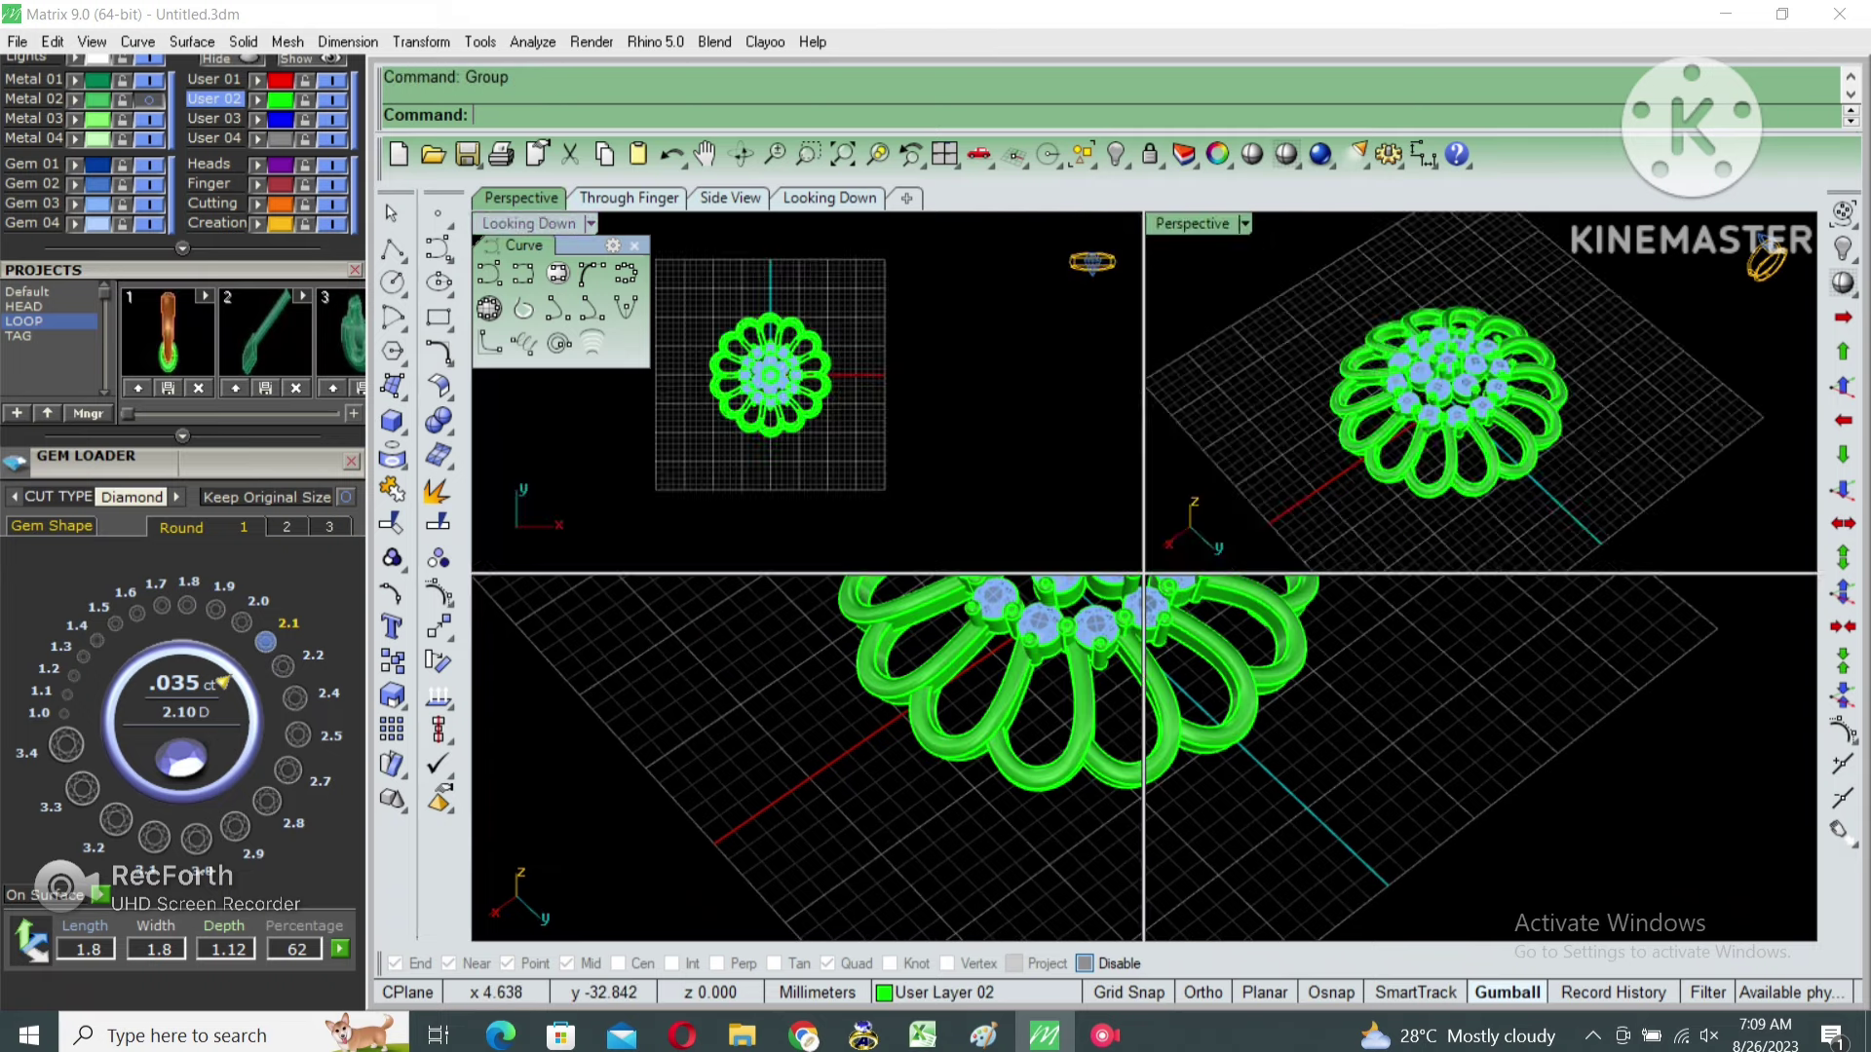
{"action": "left_click", "coordinate": [1286, 154]}
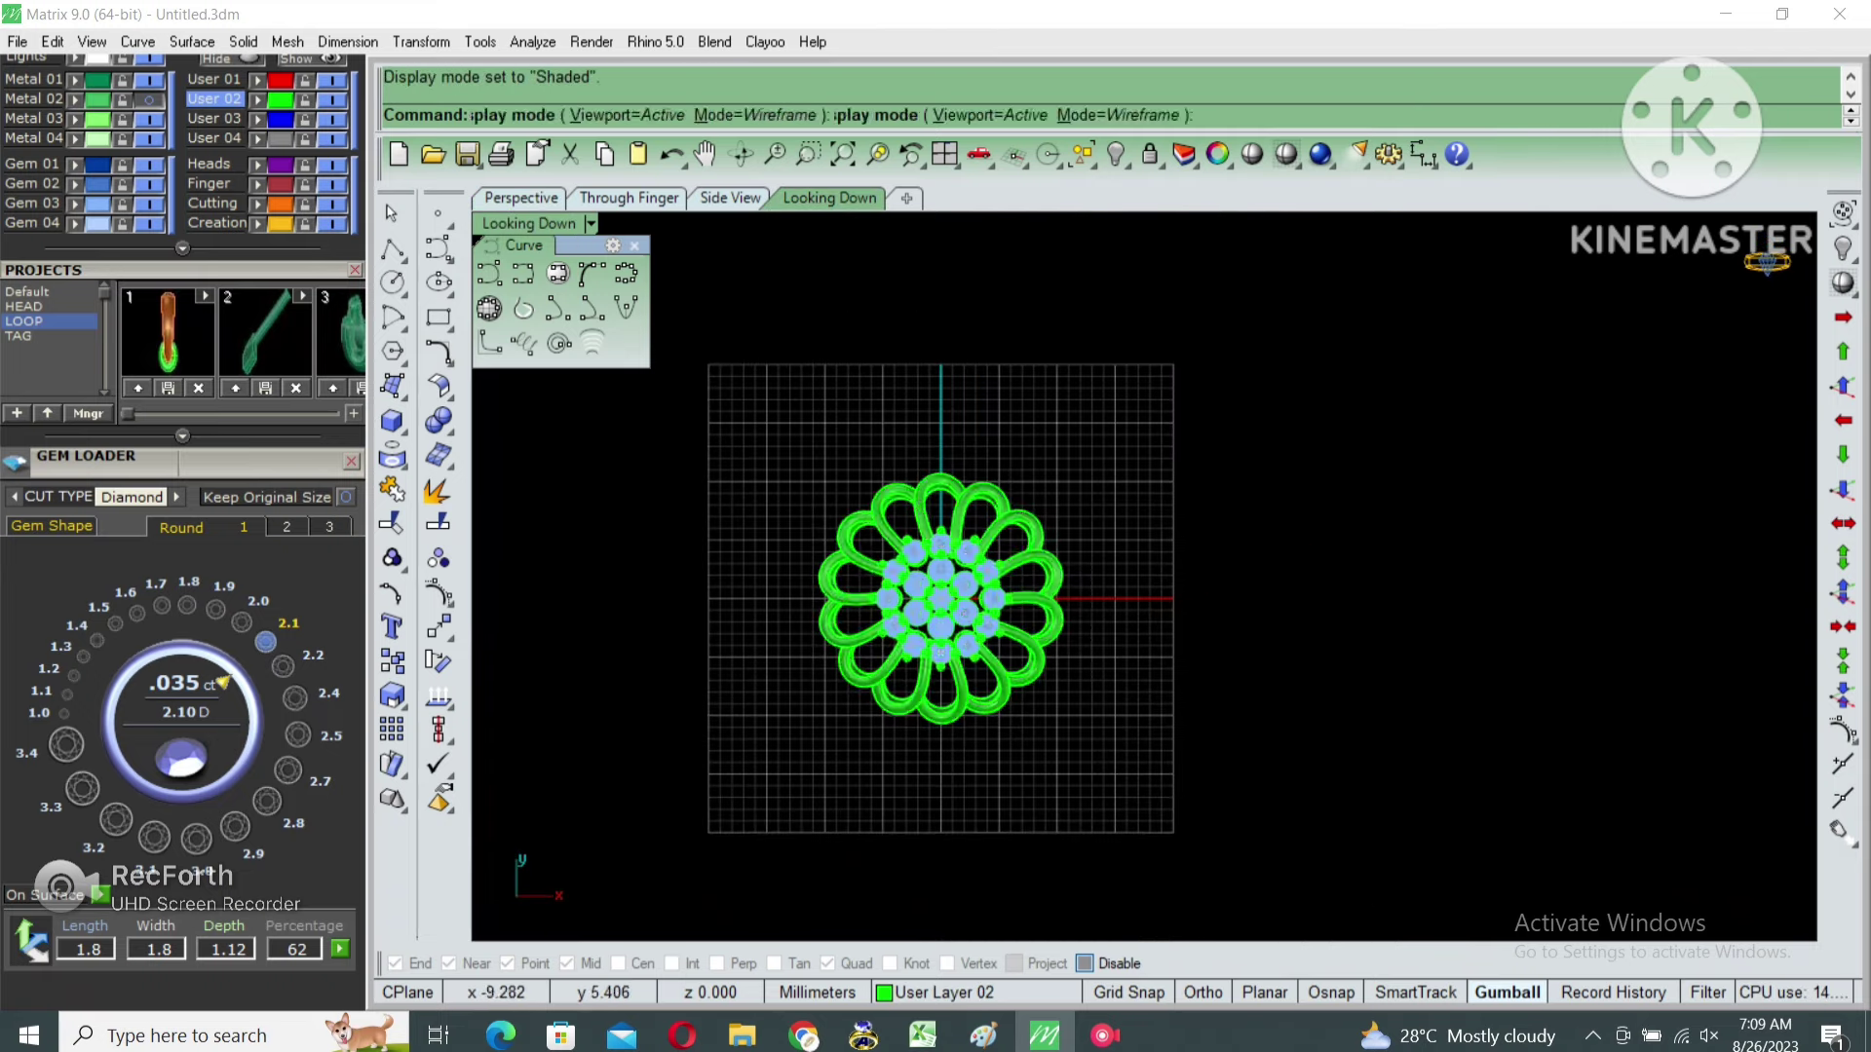
{"action": "scroll", "coordinate": [811, 586], "scroll_direction": "up", "scroll_amount": 2}
{"action": "key", "text": "ctrl+a"}
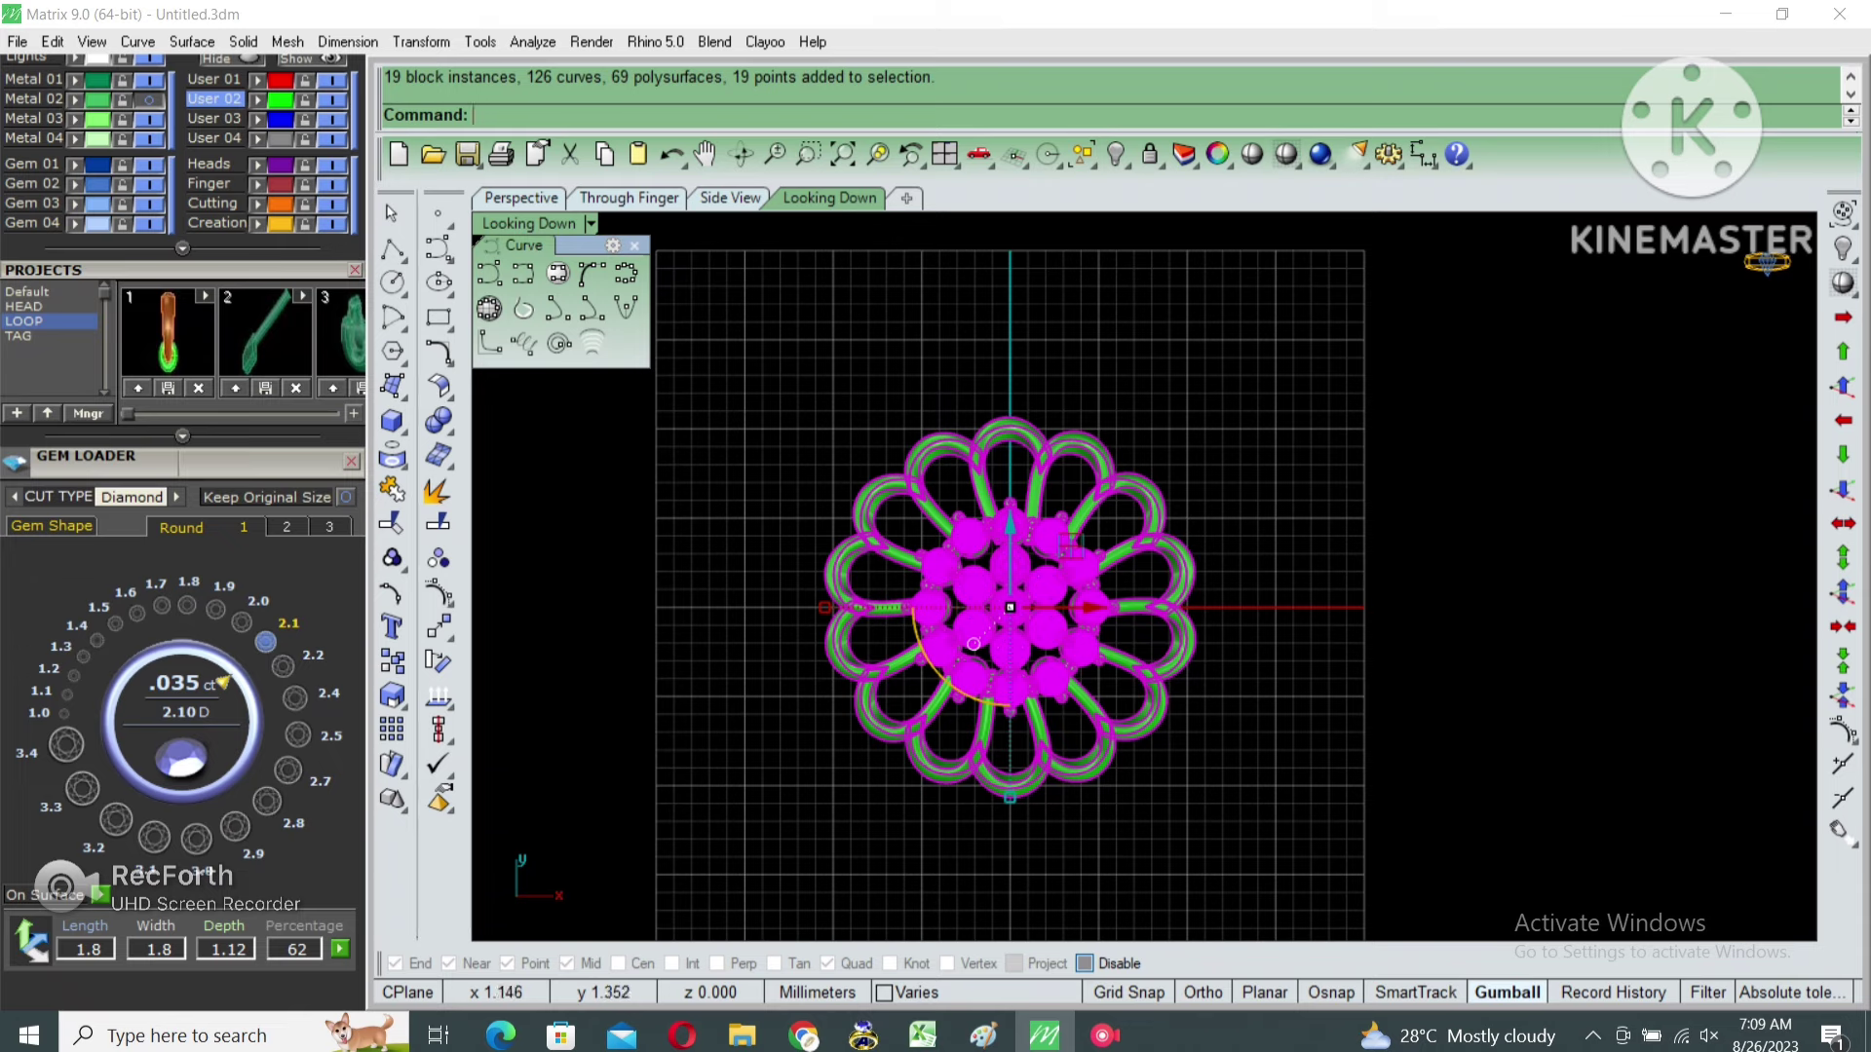
Hide the flower and draw a small circle centred at the origin.
{"action": "key", "text": "Return"}
{"action": "left_click", "coordinate": [392, 282]}
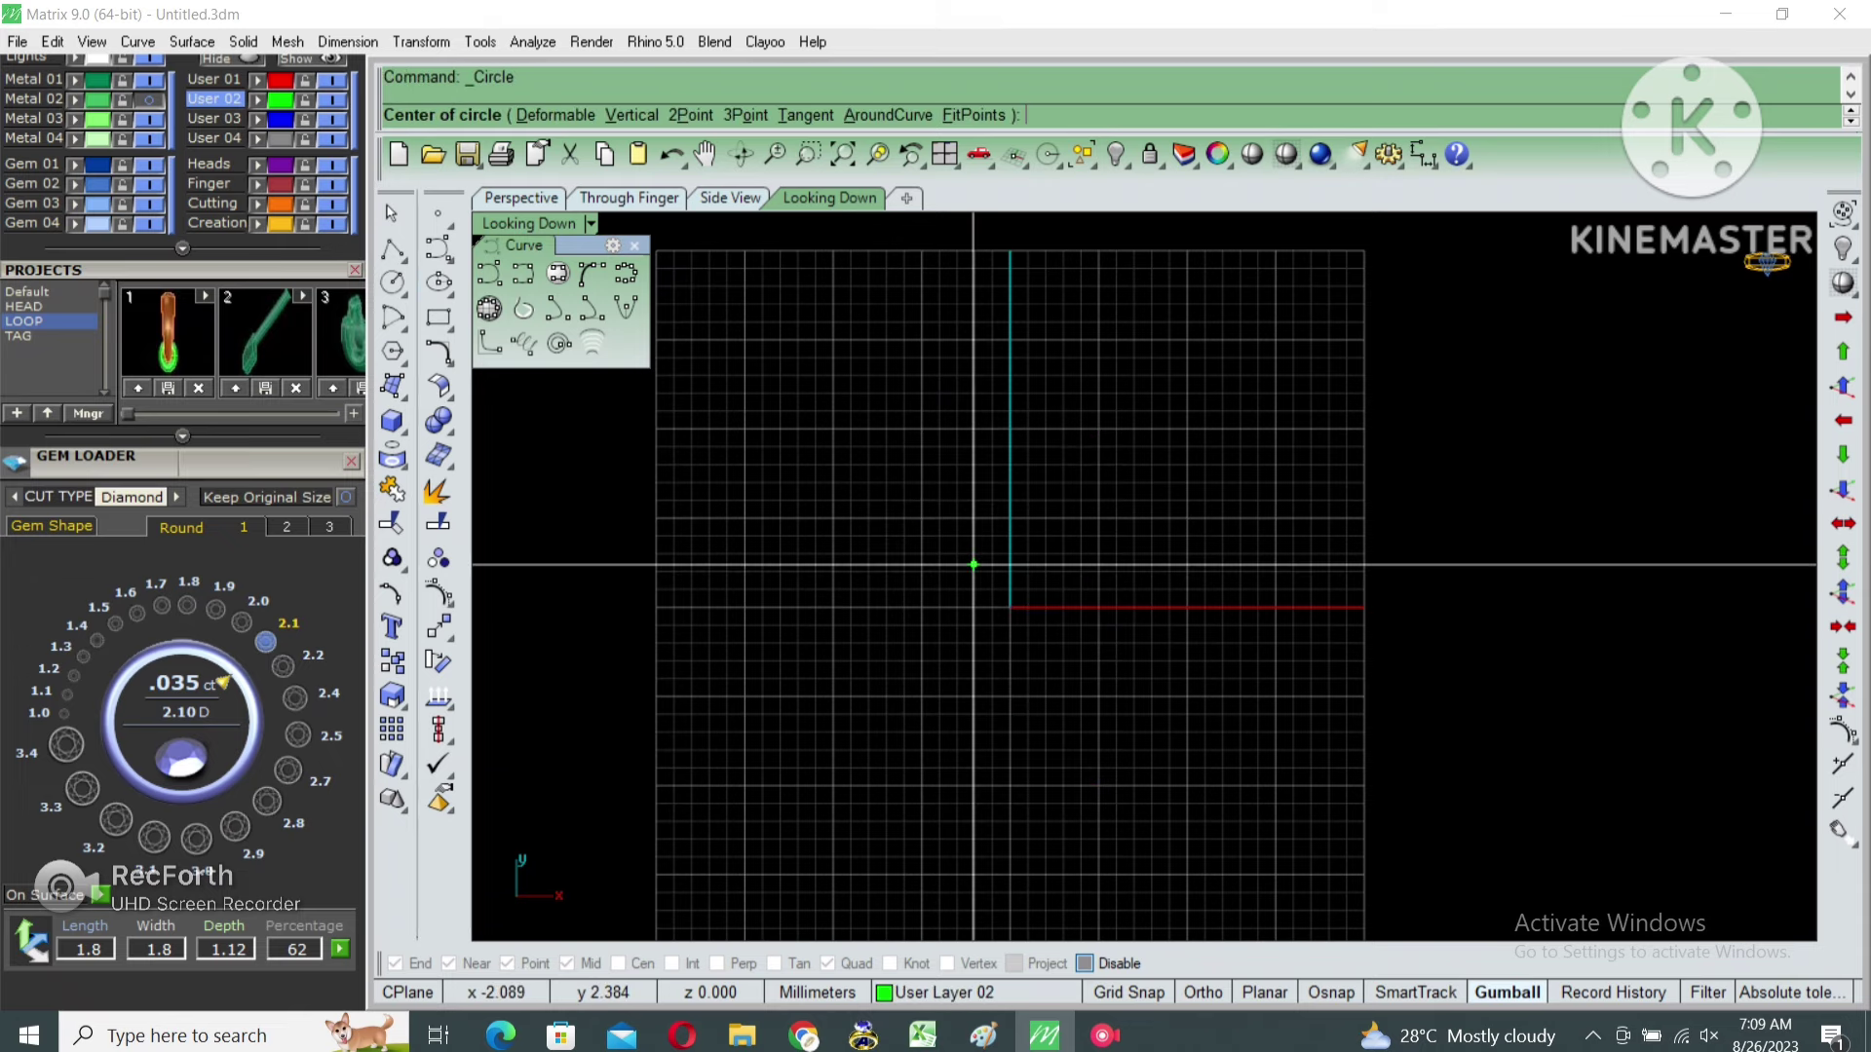
{"action": "type", "text": "0"}
{"action": "left_click", "coordinate": [1010, 607]}
{"action": "type", "text": "1"}
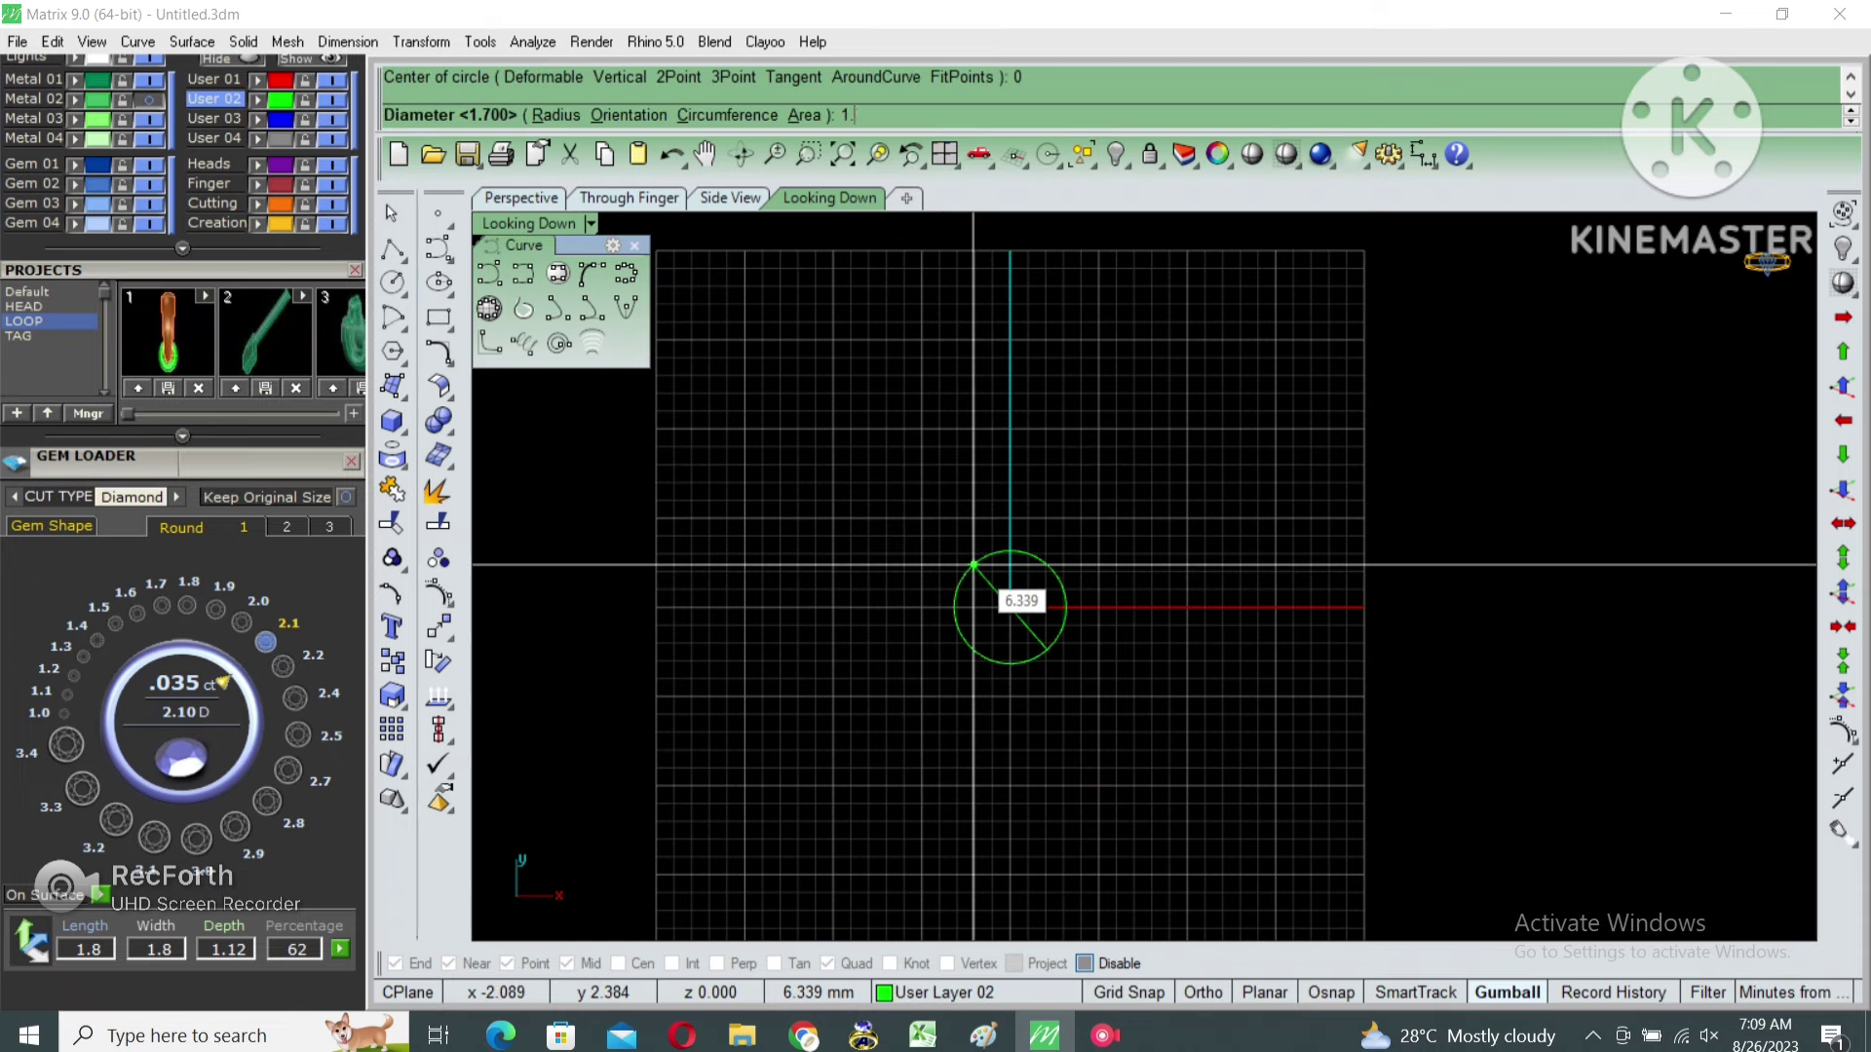
{"action": "type", "text": "2"}
{"action": "key", "text": "Return"}
Offset the small circle 0.4 outward.
{"action": "scroll", "coordinate": [973, 564], "scroll_direction": "up", "scroll_amount": 2}
{"action": "scroll", "coordinate": [974, 564], "scroll_direction": "up", "scroll_amount": 1}
{"action": "left_click_drag", "start_coordinate": [1253, 781], "coordinate": [848, 568]}
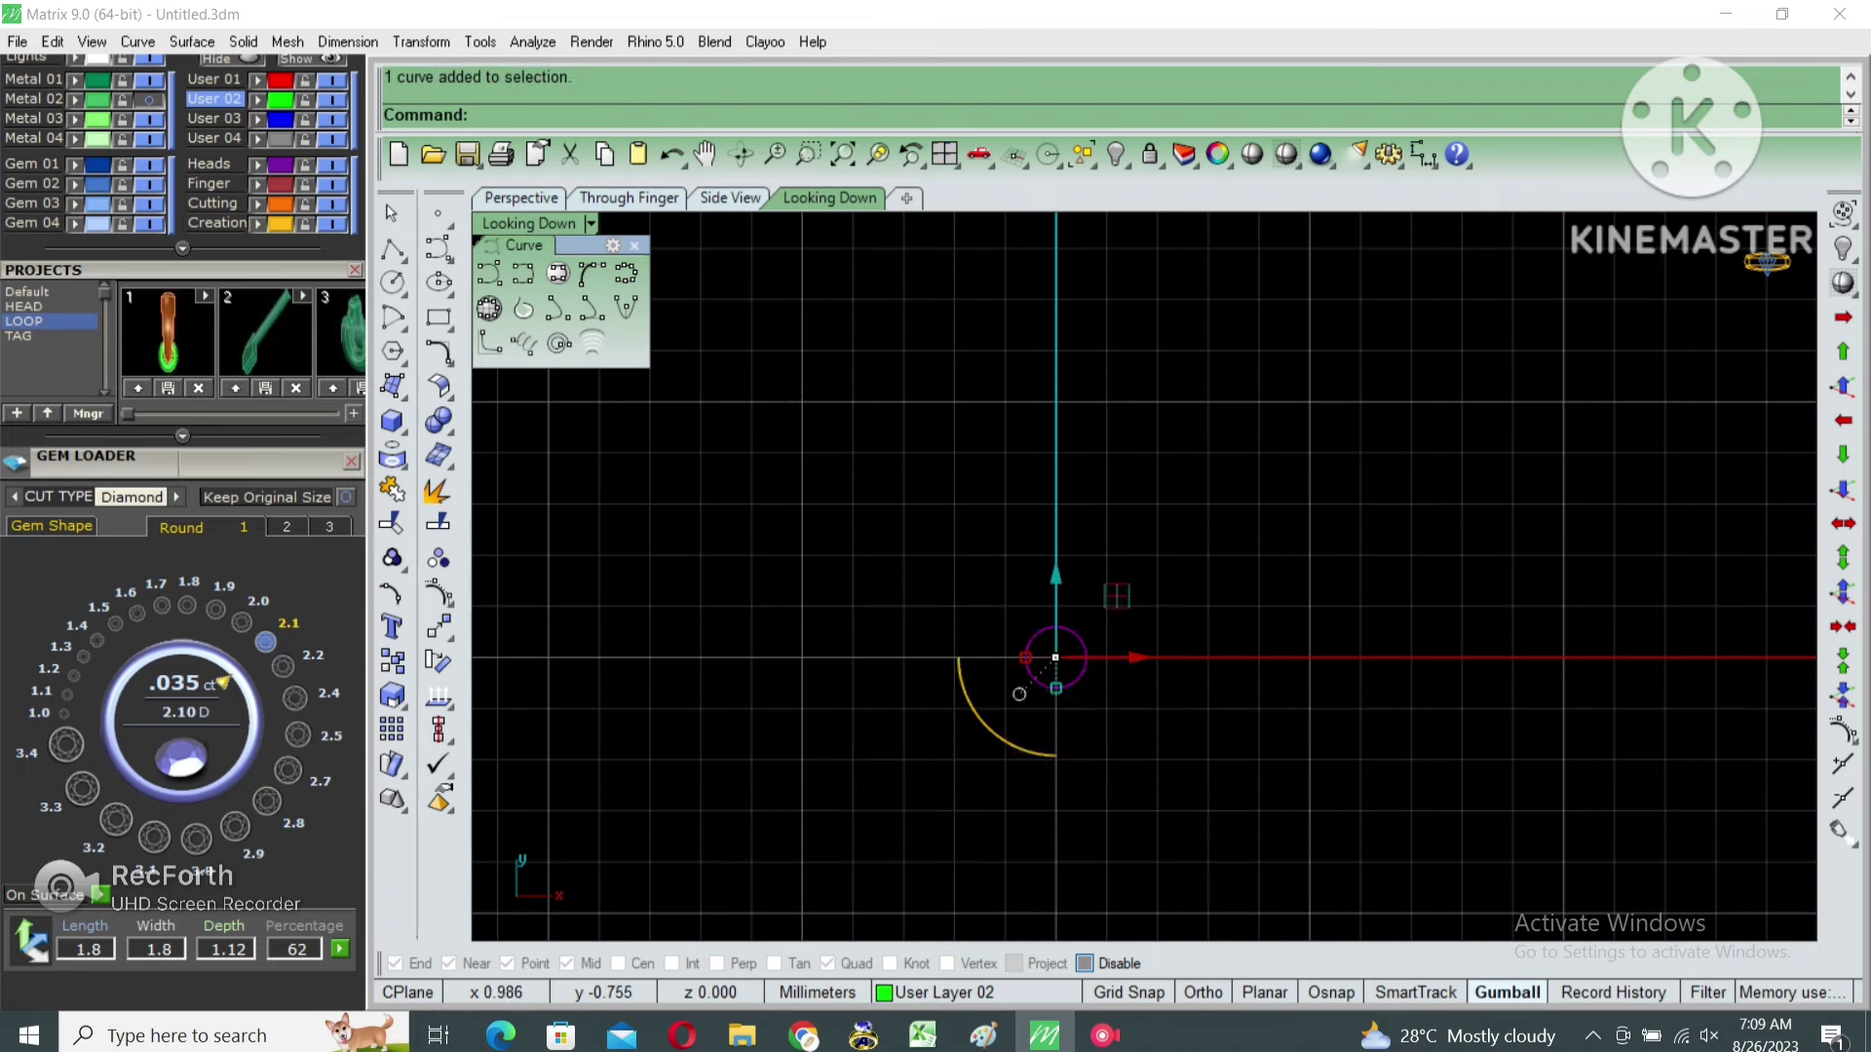
{"action": "scroll", "coordinate": [1072, 828], "scroll_direction": "up", "scroll_amount": 2}
{"action": "type", "text": "offset"}
{"action": "key", "text": "Return"}
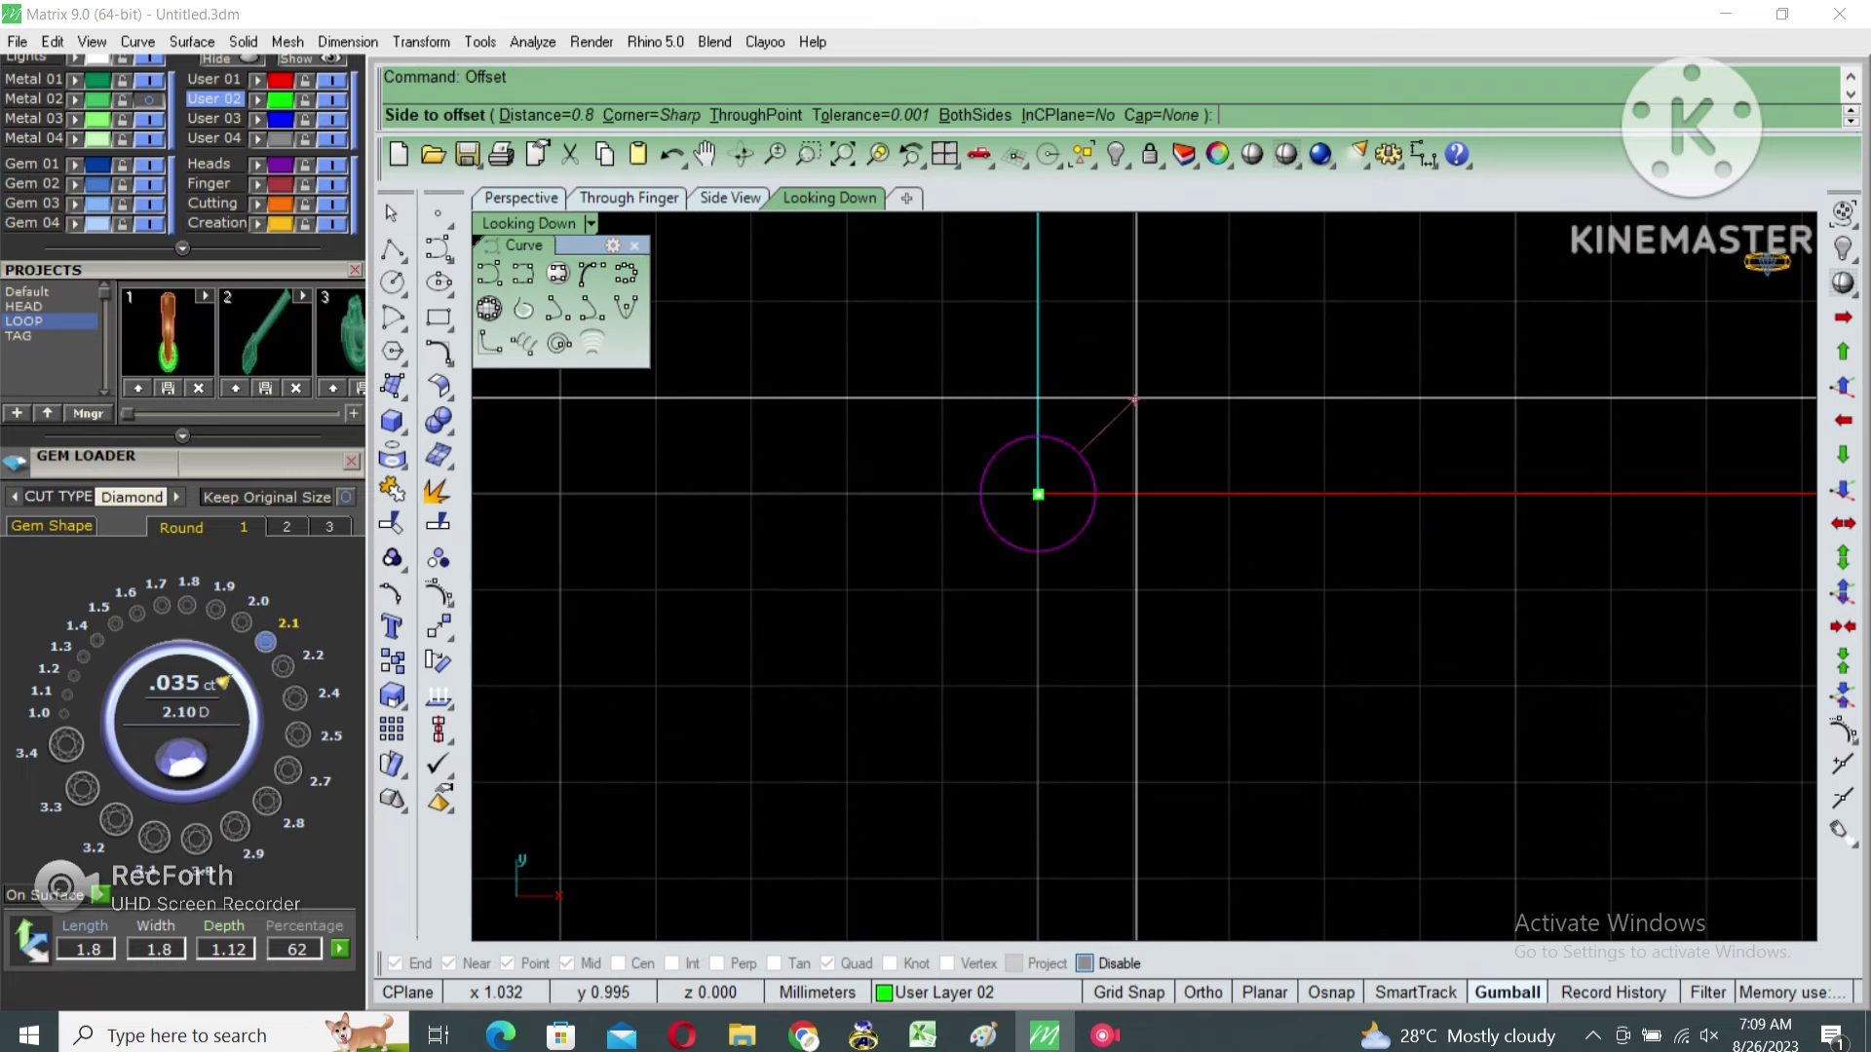
{"action": "type", "text": ".4"}
{"action": "key", "text": "Return"}
{"action": "type", "text": ".4"}
{"action": "left_click", "coordinate": [1106, 425]}
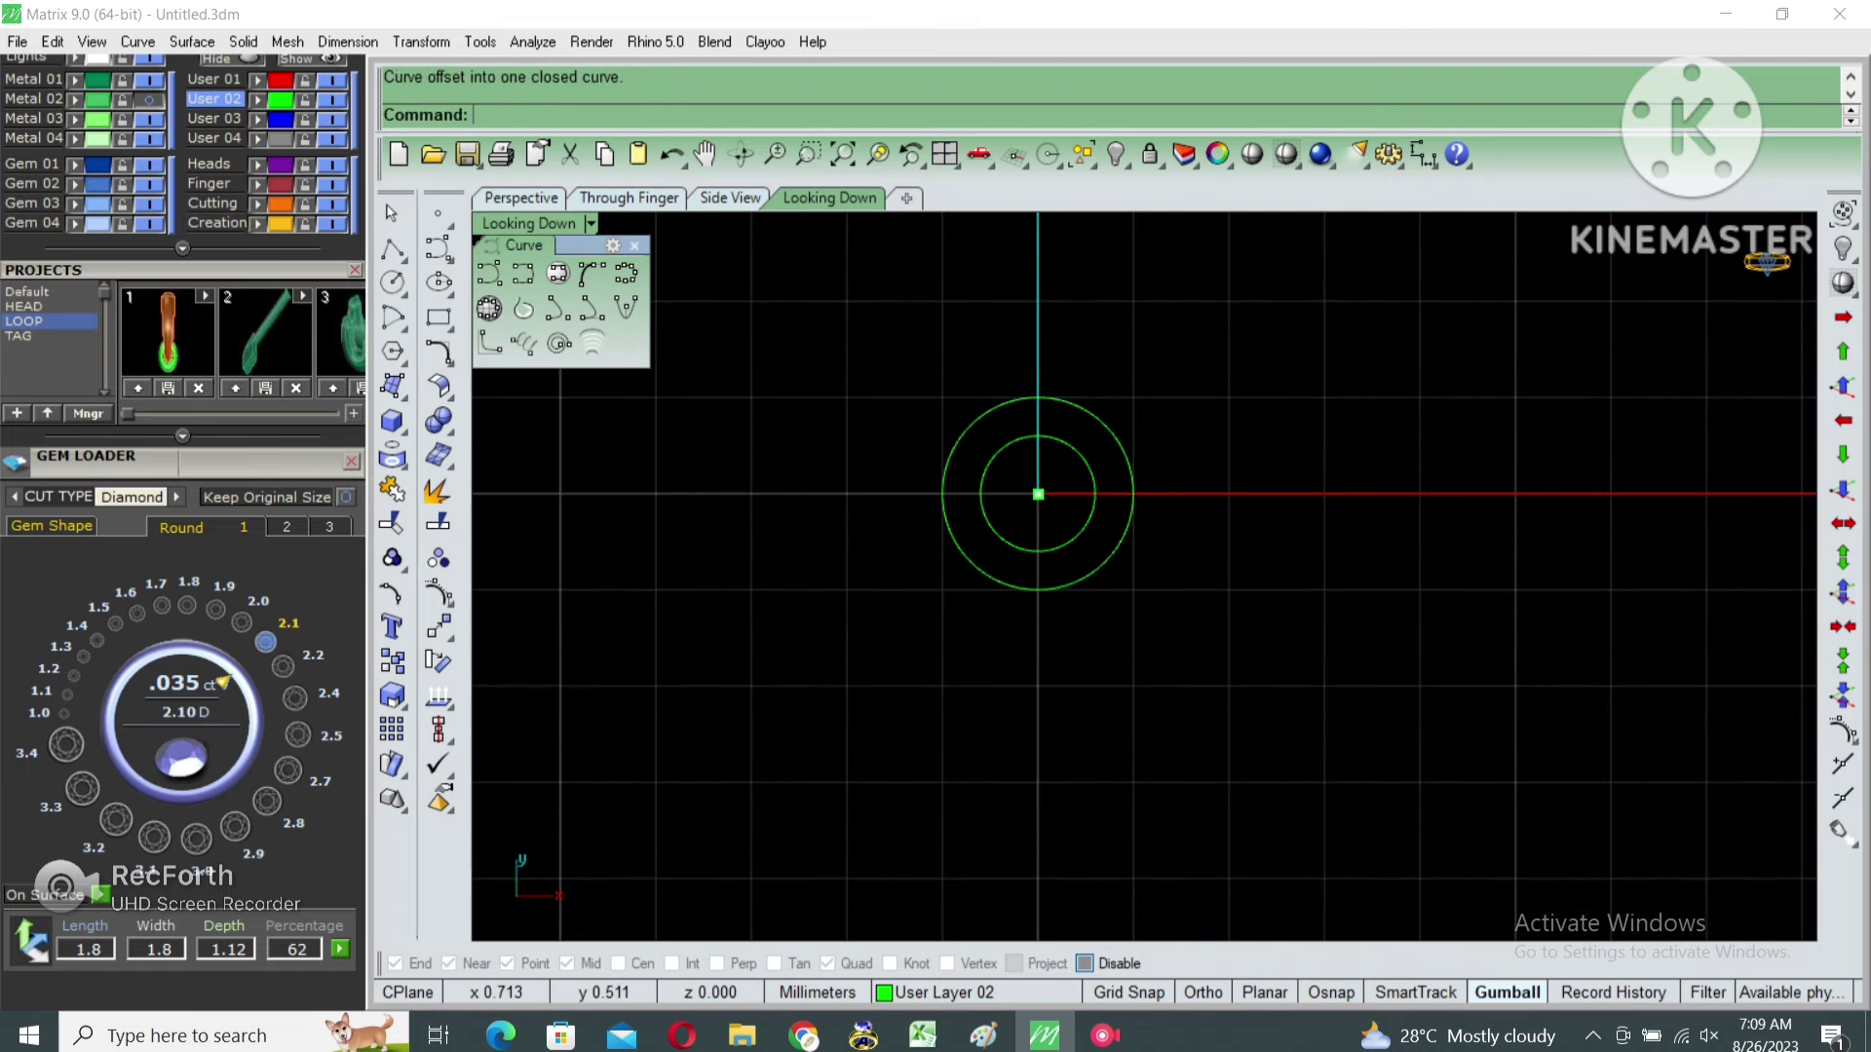
Pipe the offset circle with a 0.4 radius to form the jump ring.
{"action": "left_click", "coordinate": [1001, 530]}
{"action": "key", "text": "Return"}
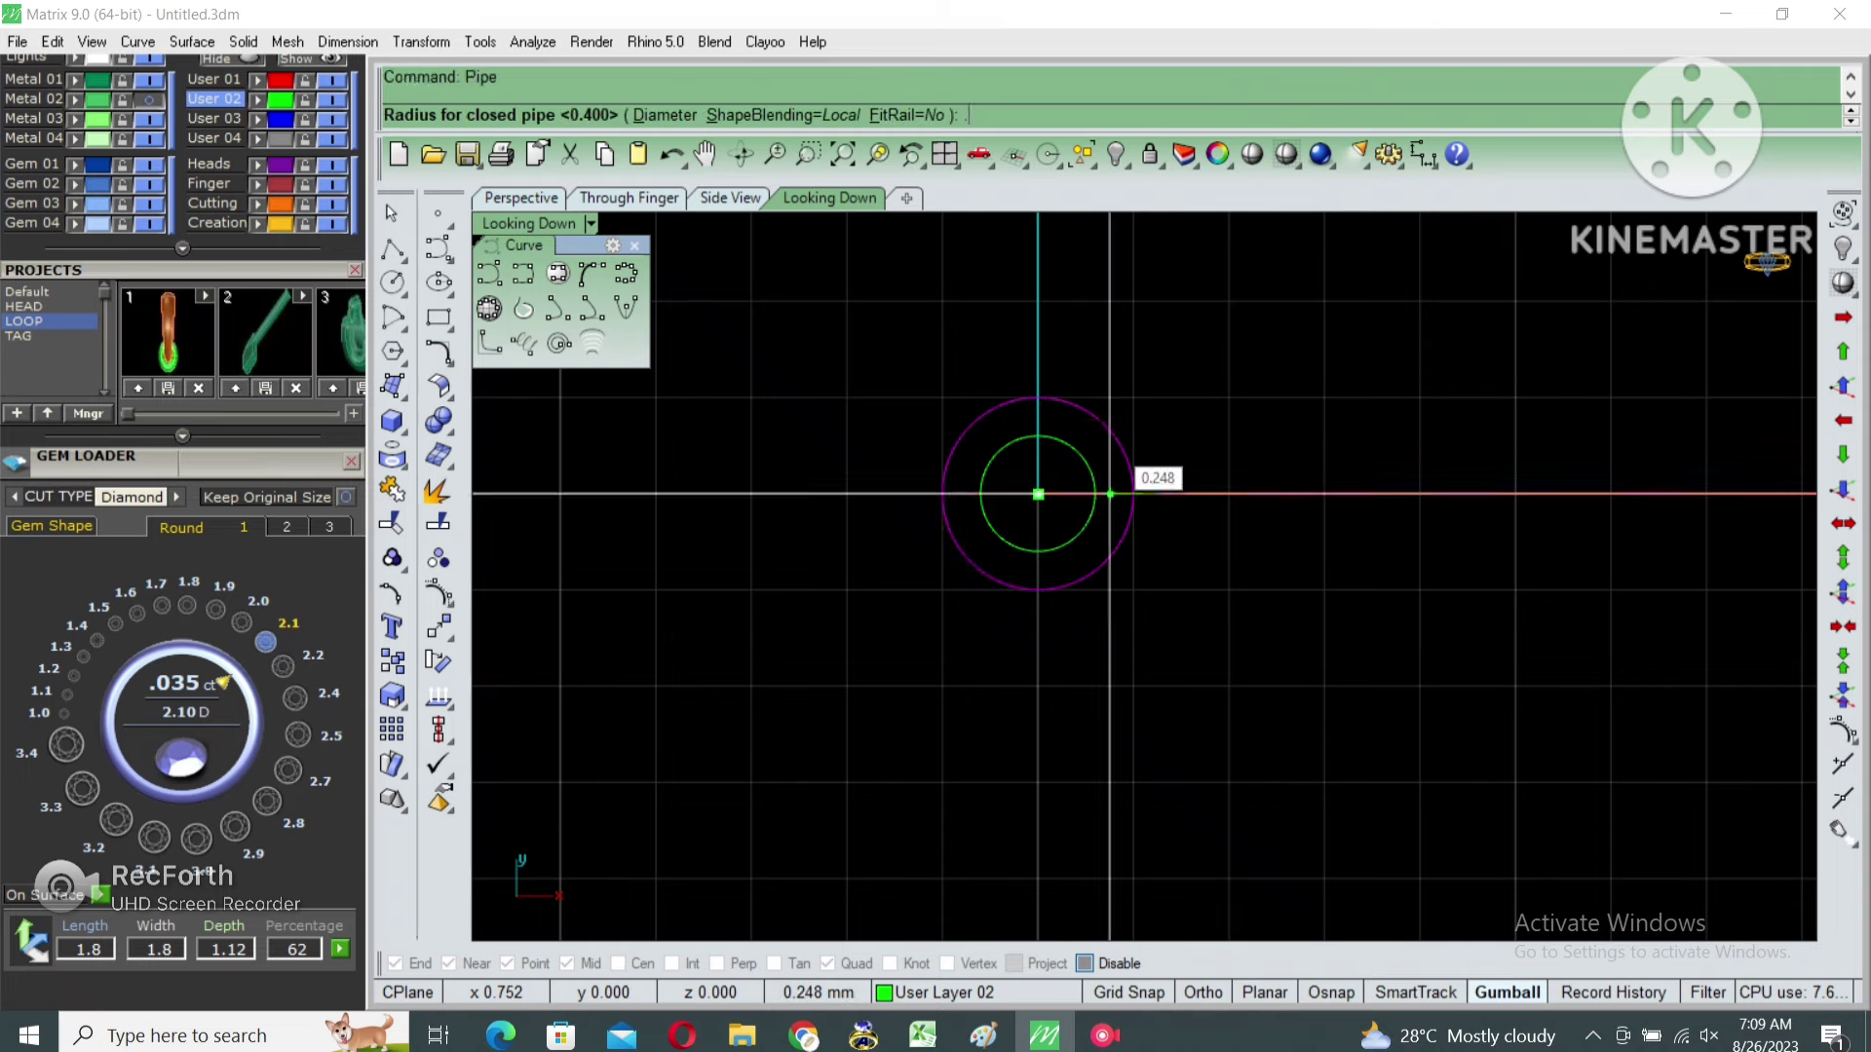
{"action": "type", "text": ".4"}
{"action": "key", "text": "Return"}
Group the jump ring with its circles.
{"action": "scroll", "coordinate": [1037, 494], "scroll_direction": "down", "scroll_amount": 3}
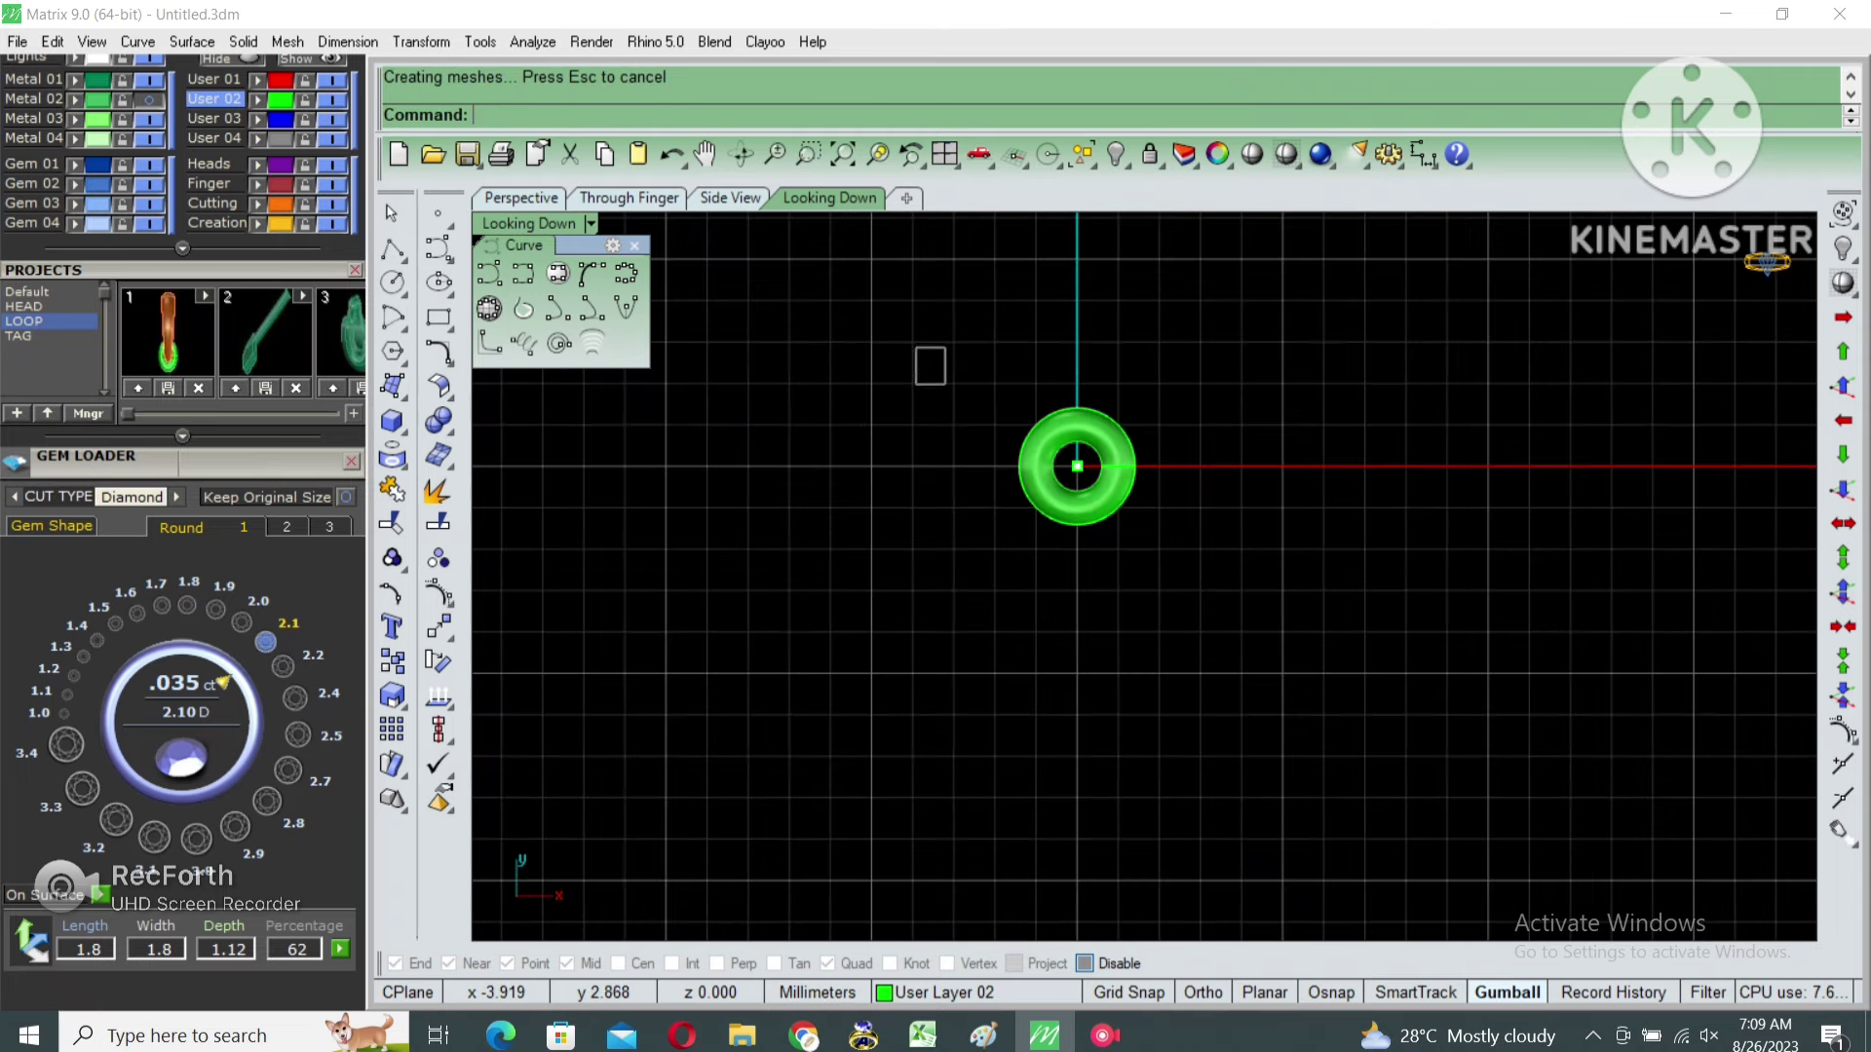
{"action": "left_click", "coordinate": [1057, 535]}
{"action": "type", "text": "group"}
{"action": "key", "text": "Return"}
{"action": "type", "text": "g"}
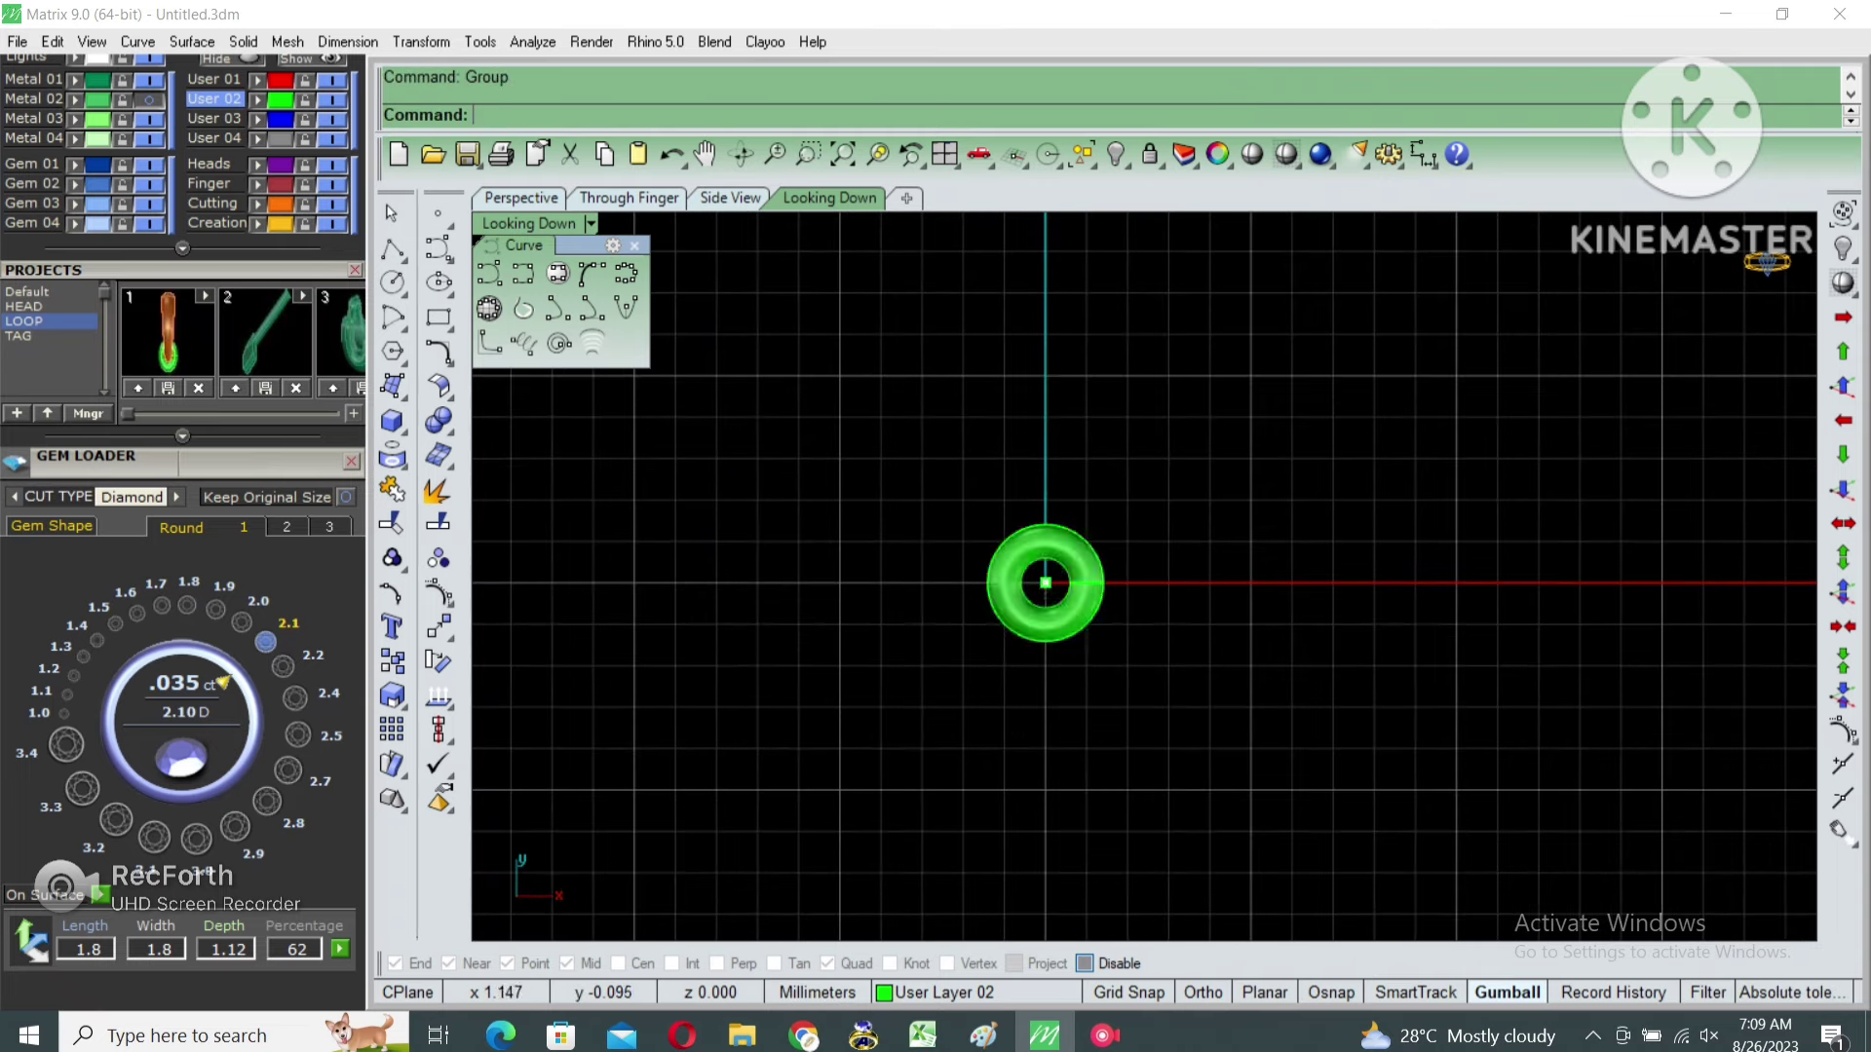
{"action": "key", "text": "ctrl+a"}
Bring the hidden flower and gems back into view.
{"action": "key", "text": "Return"}
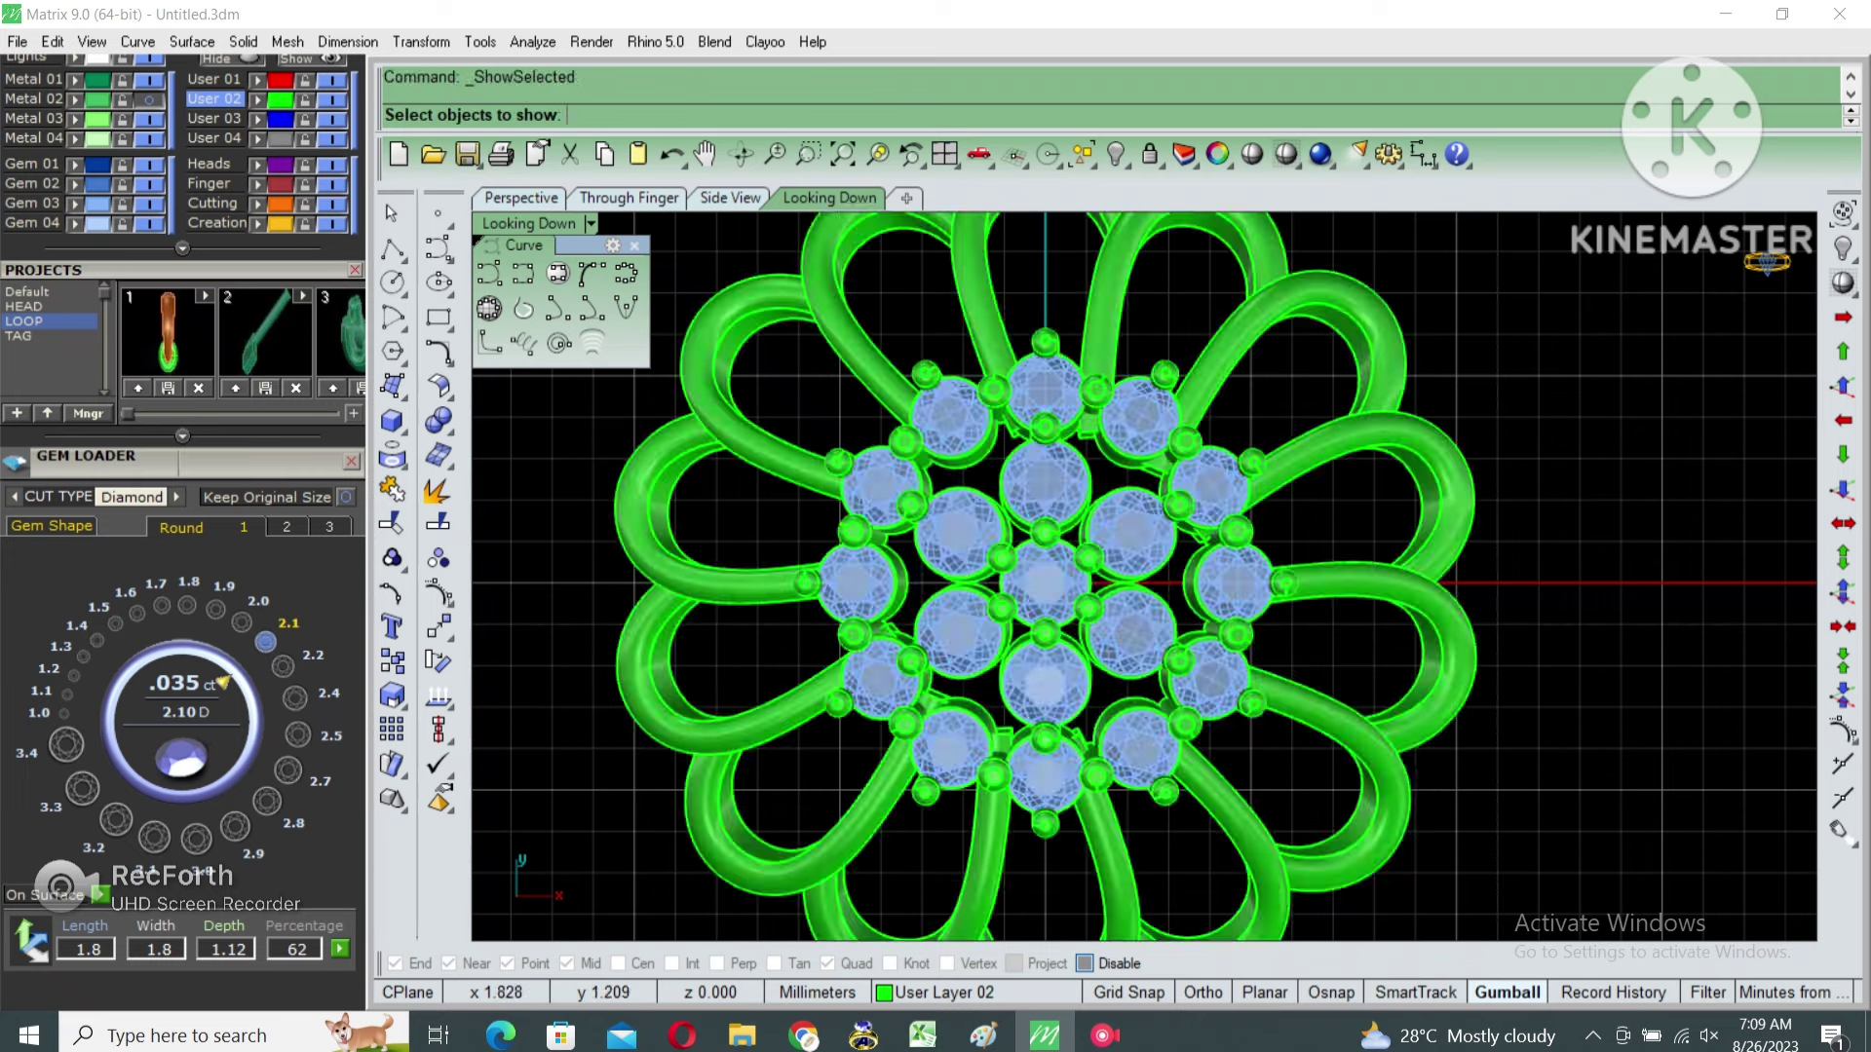
{"action": "key", "text": "ctrl+a"}
{"action": "key", "text": "Return"}
{"action": "scroll", "coordinate": [1075, 672], "scroll_direction": "down", "scroll_amount": 1}
Move the jump ring 11.334 mm up to the top of the flower.
{"action": "type", "text": "move"}
{"action": "key", "text": "Return"}
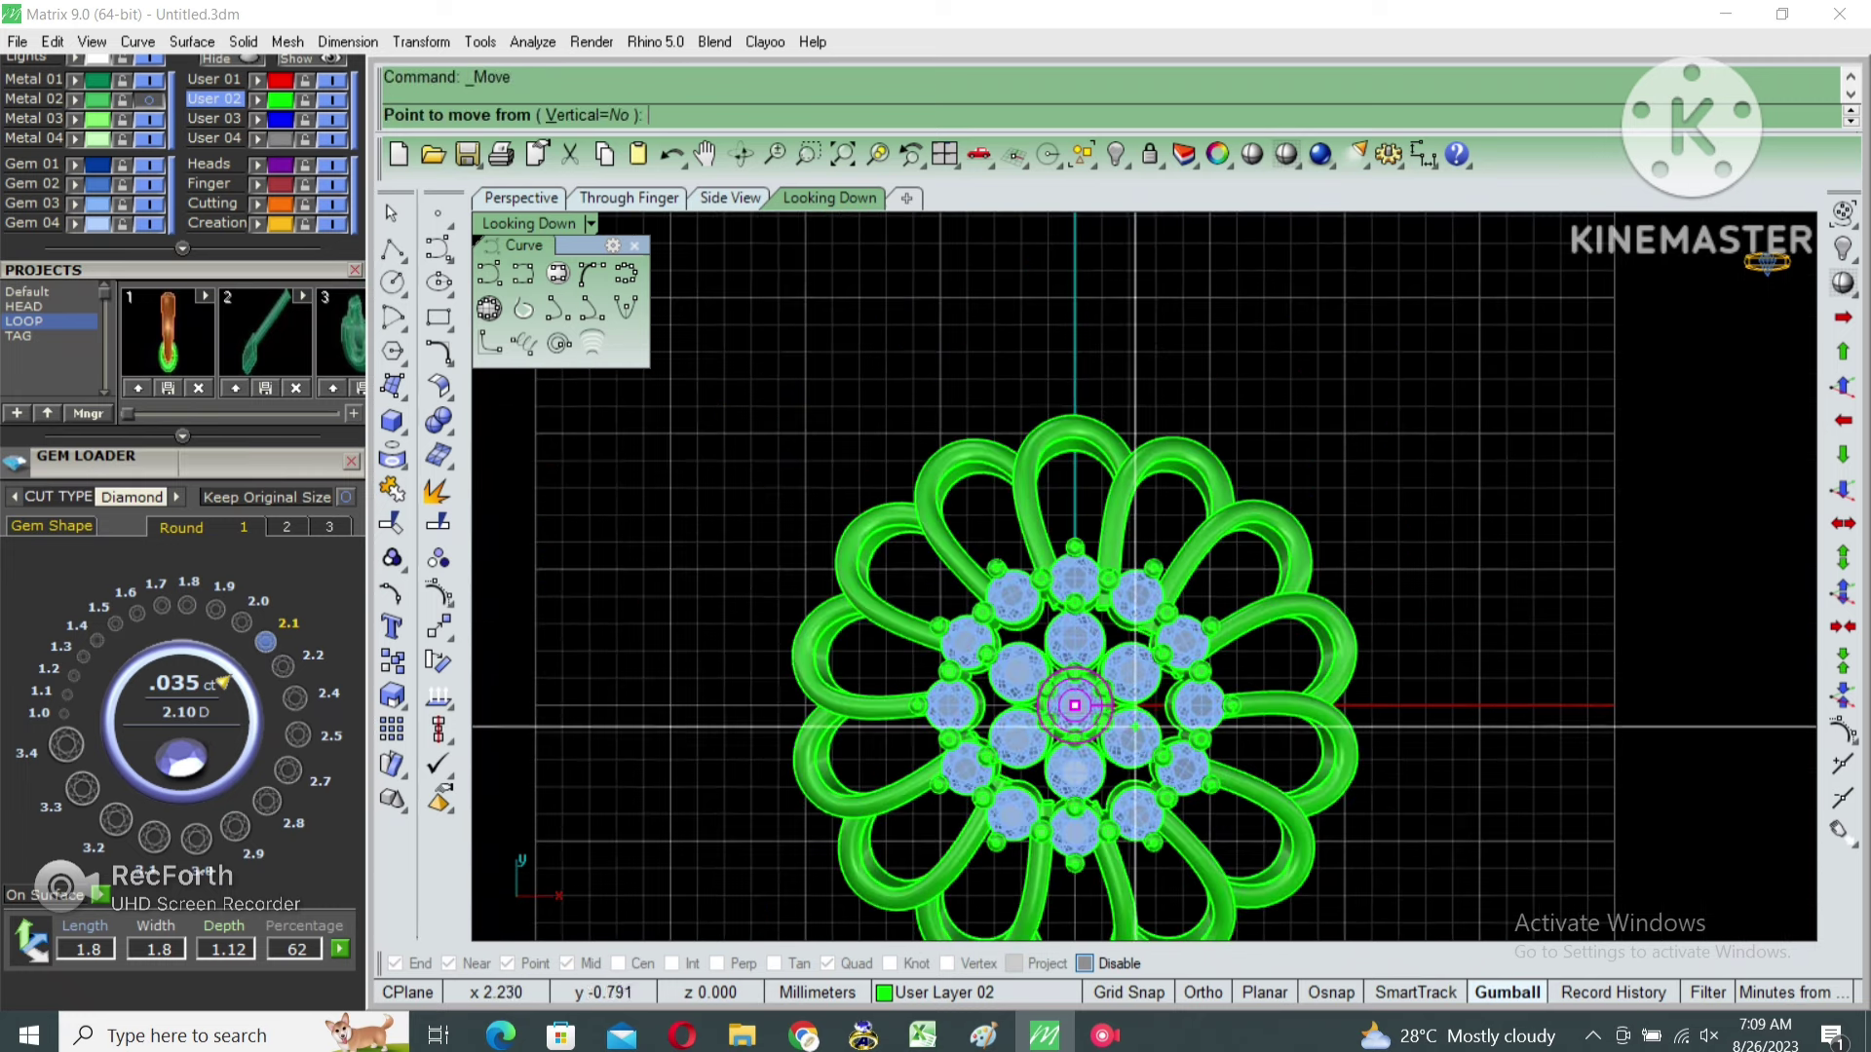
{"action": "left_click", "coordinate": [1136, 724]}
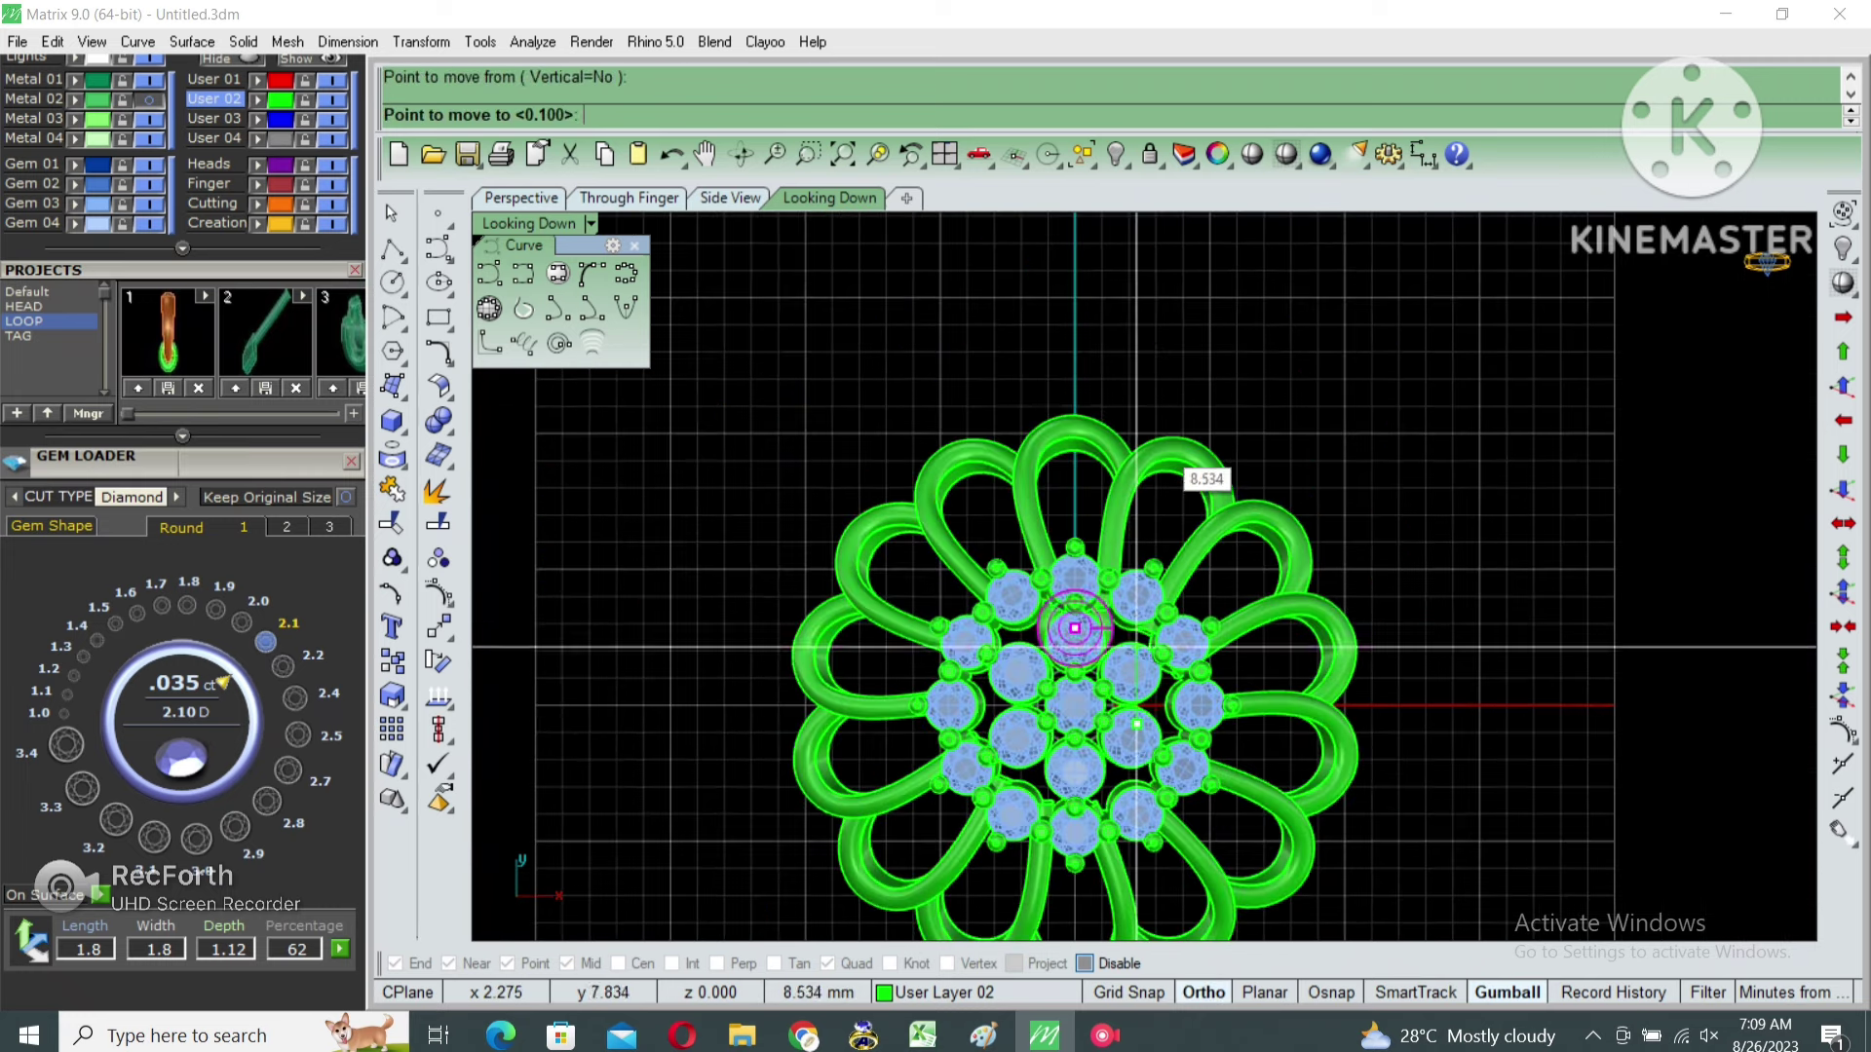
{"action": "left_click", "coordinate": [1136, 421]}
{"action": "scroll", "coordinate": [1101, 414], "scroll_direction": "down", "scroll_amount": 3}
Hide the whole pendant and restore the four-viewport layout.
{"action": "key", "text": "ctrl+a"}
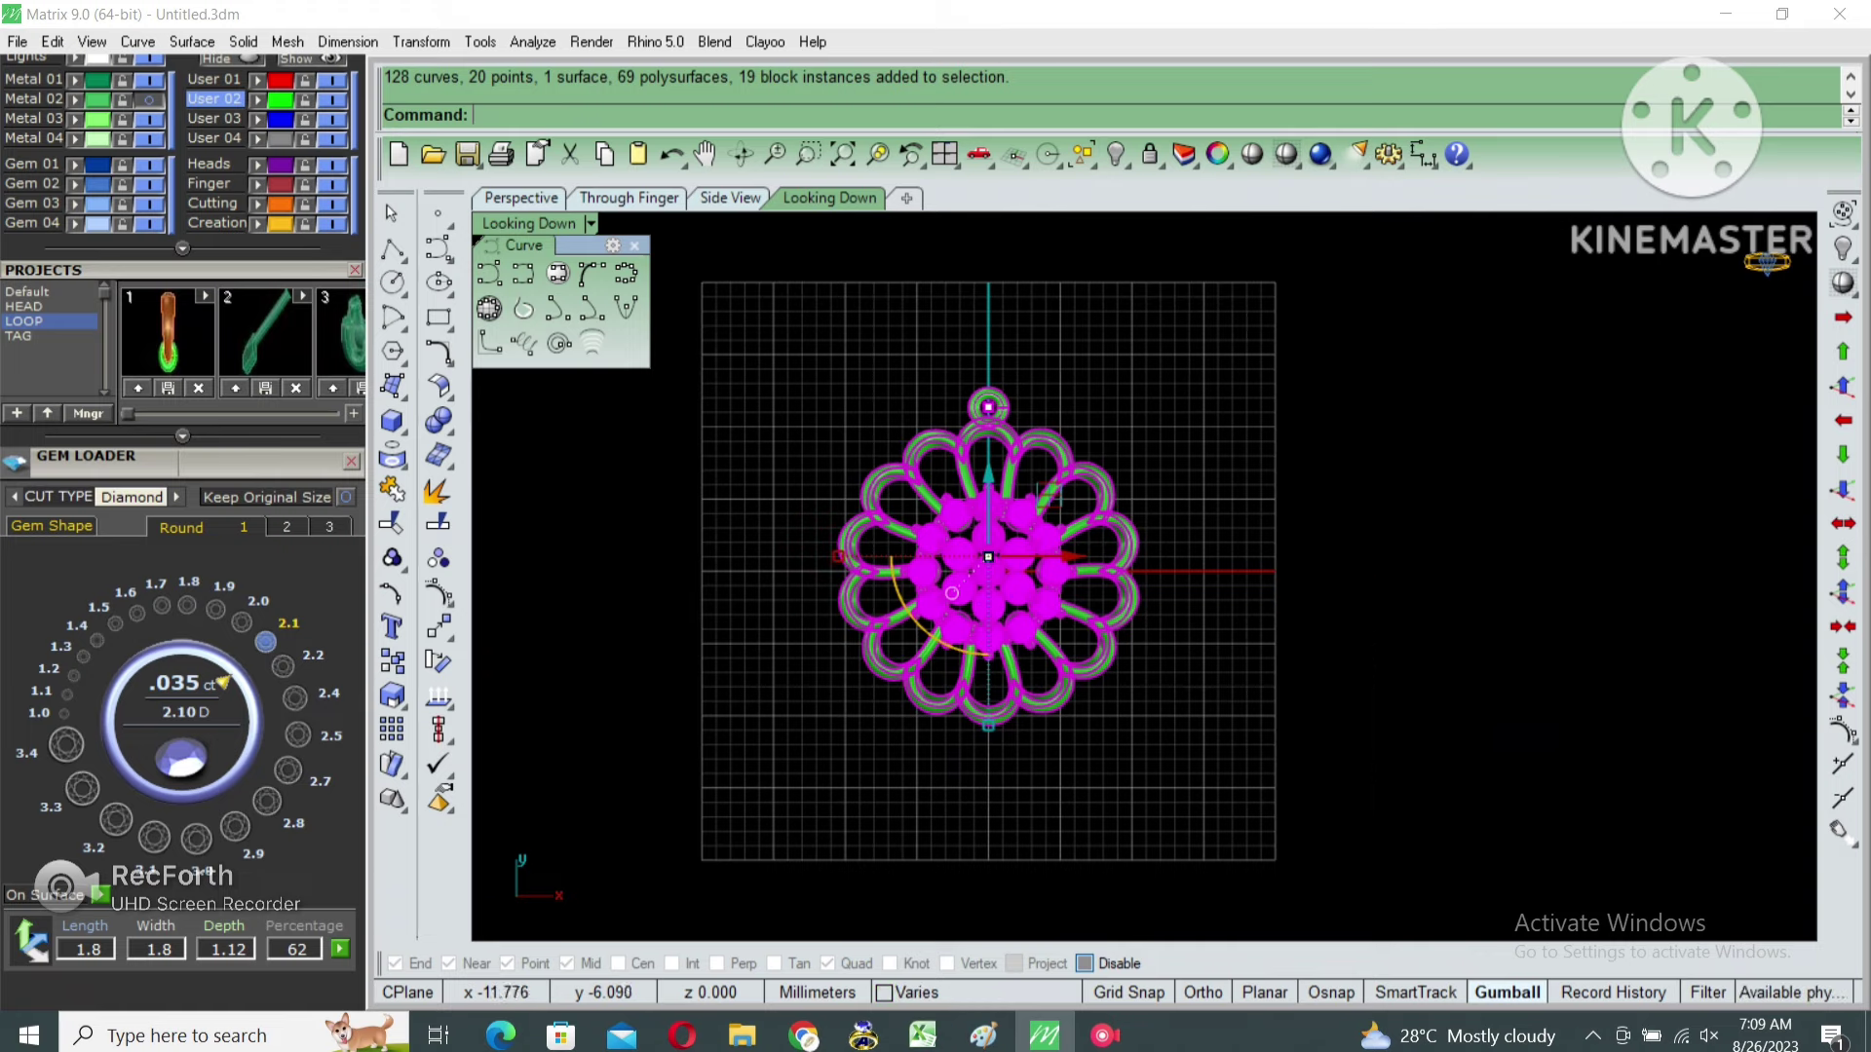
{"action": "type", "text": "hide"}
{"action": "key", "text": "Return"}
{"action": "type", "text": "h"}
{"action": "key", "text": "ctrl+m"}
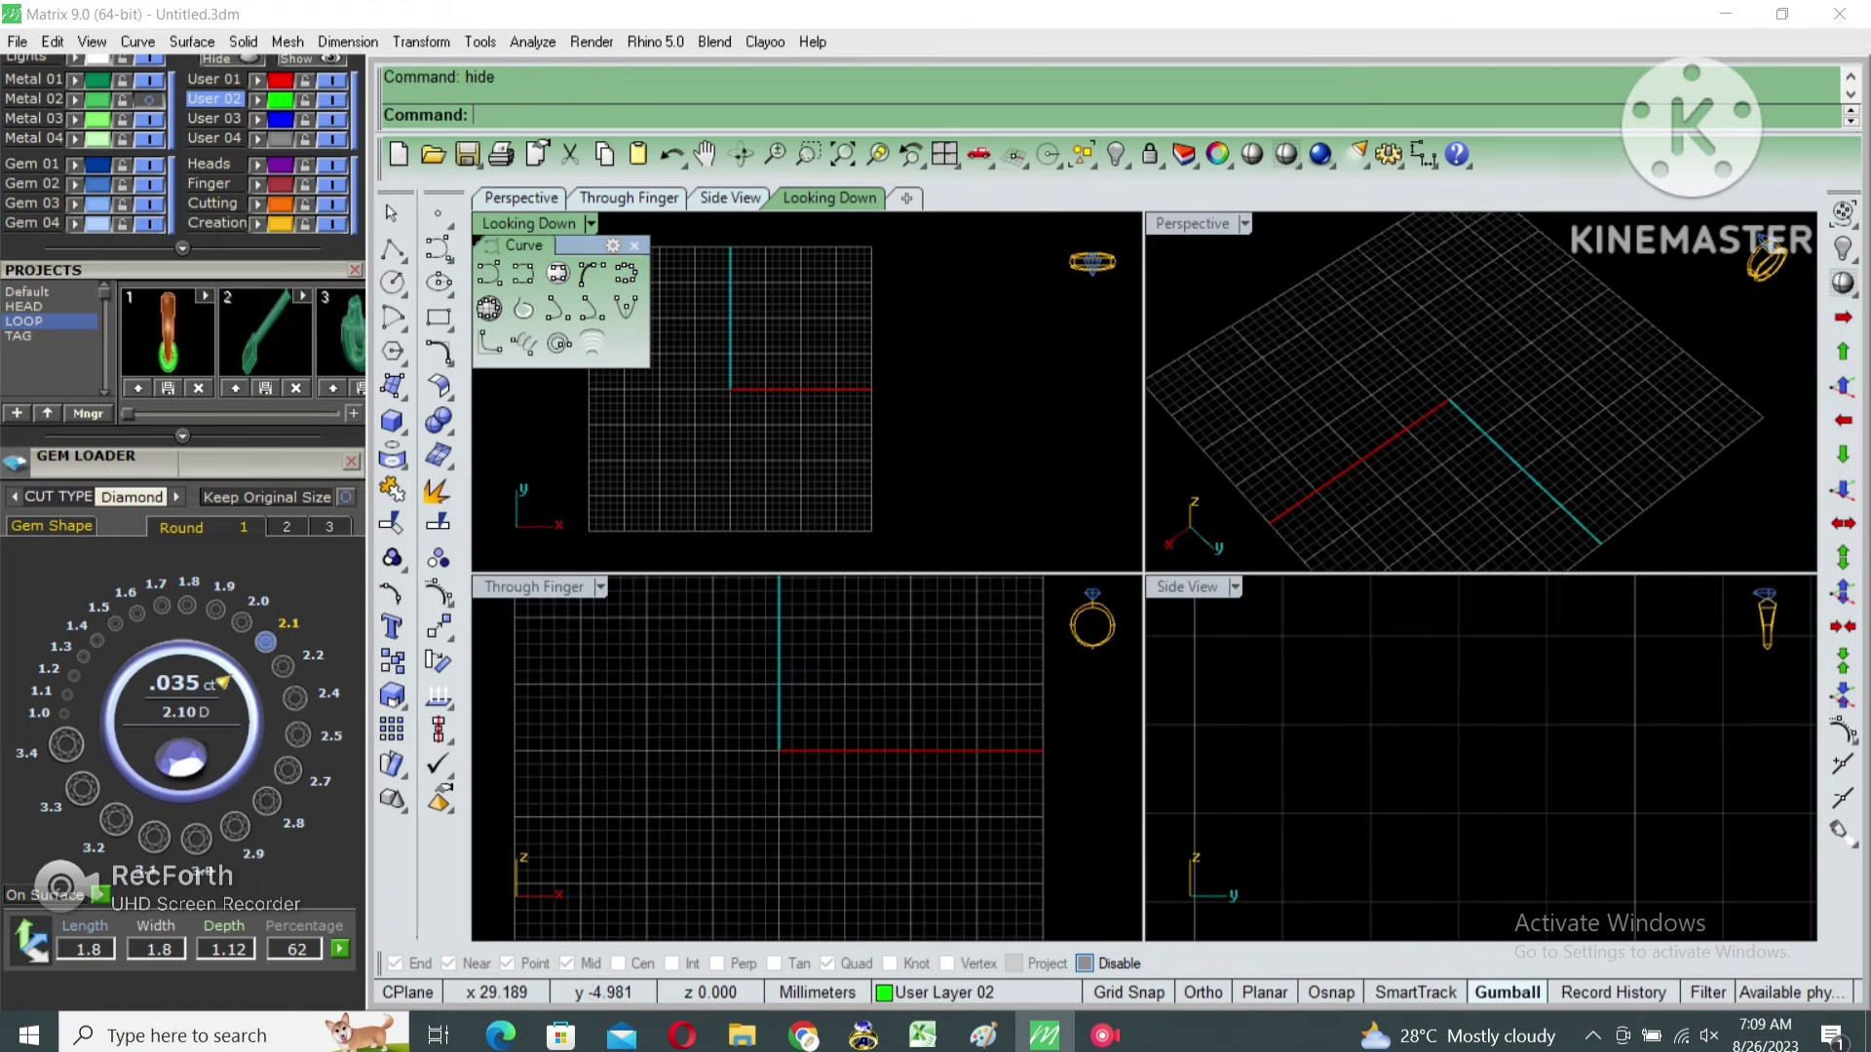
Maximize the Side View and draw two circles centred at the origin, diameters 4 and 6.
{"action": "left_click", "coordinate": [730, 198]}
{"action": "left_click", "coordinate": [392, 283]}
{"action": "scroll", "coordinate": [1168, 527], "scroll_direction": "down", "scroll_amount": 2}
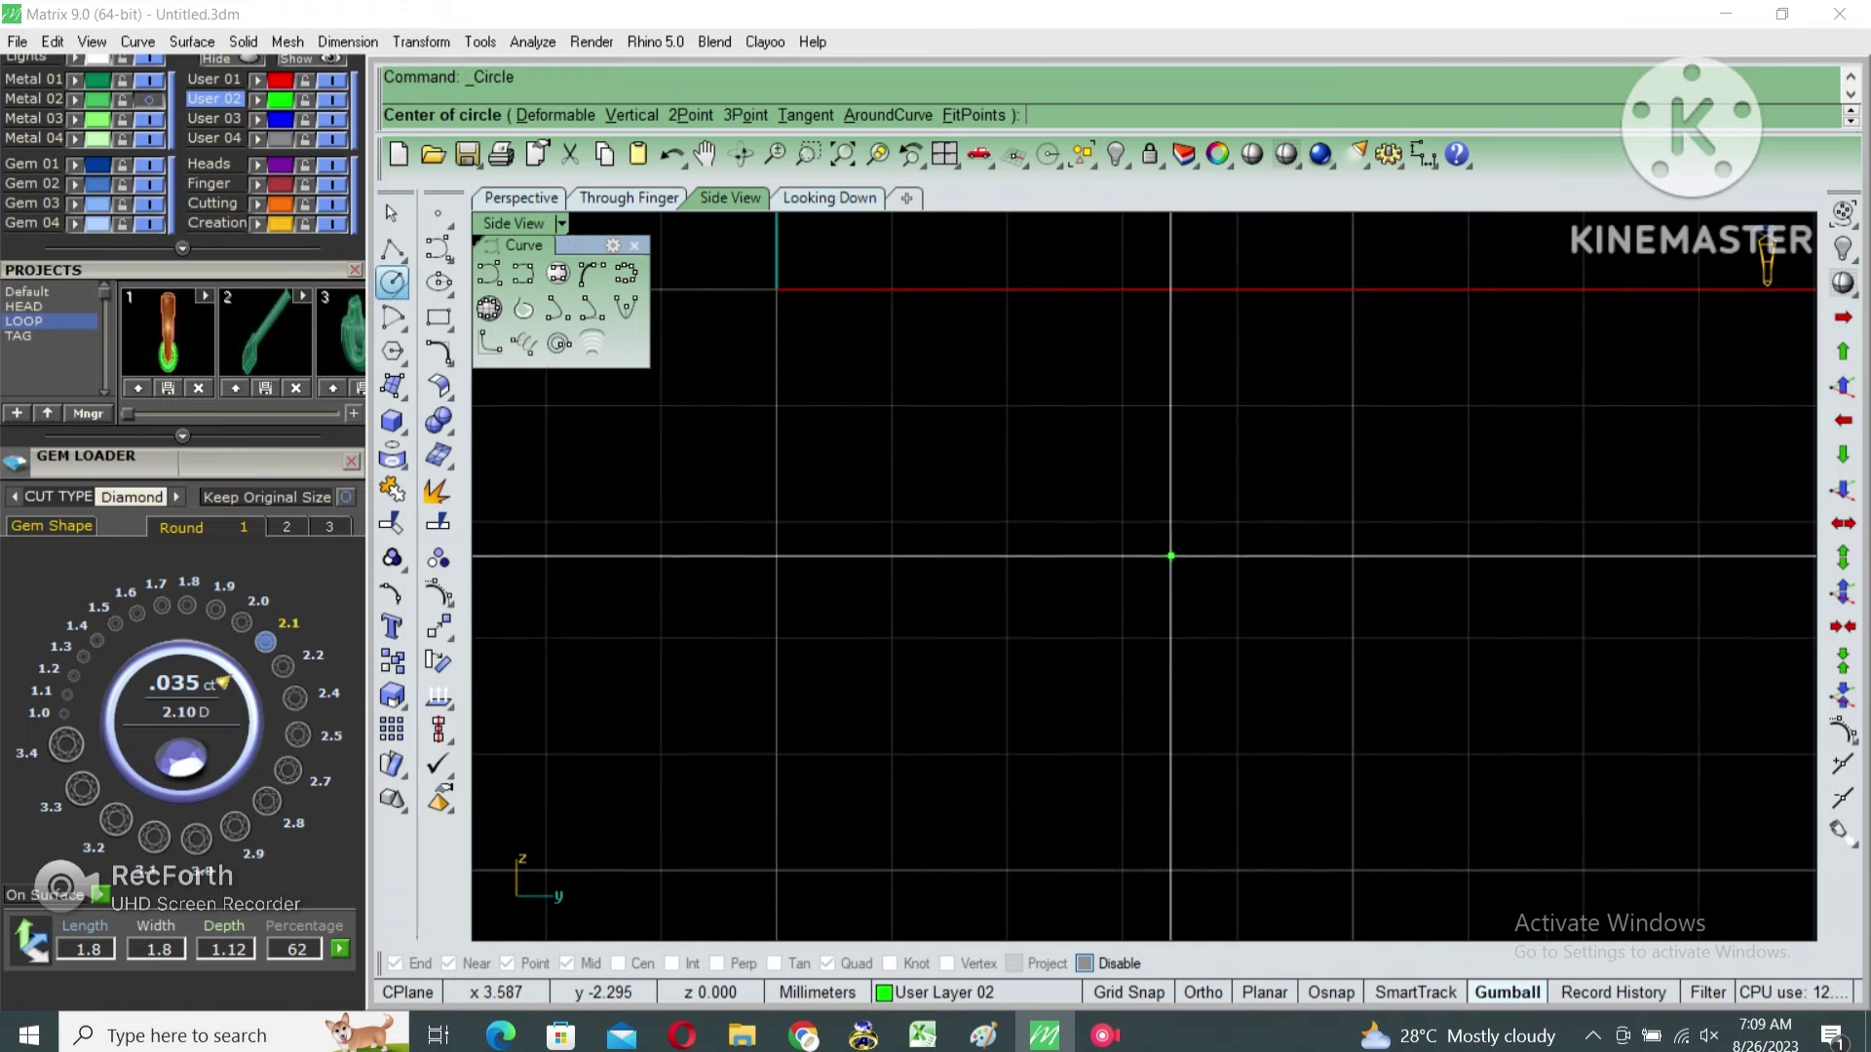
{"action": "scroll", "coordinate": [1168, 527], "scroll_direction": "down", "scroll_amount": 3}
{"action": "scroll", "coordinate": [1169, 527], "scroll_direction": "down", "scroll_amount": 2}
{"action": "key", "text": "Return"}
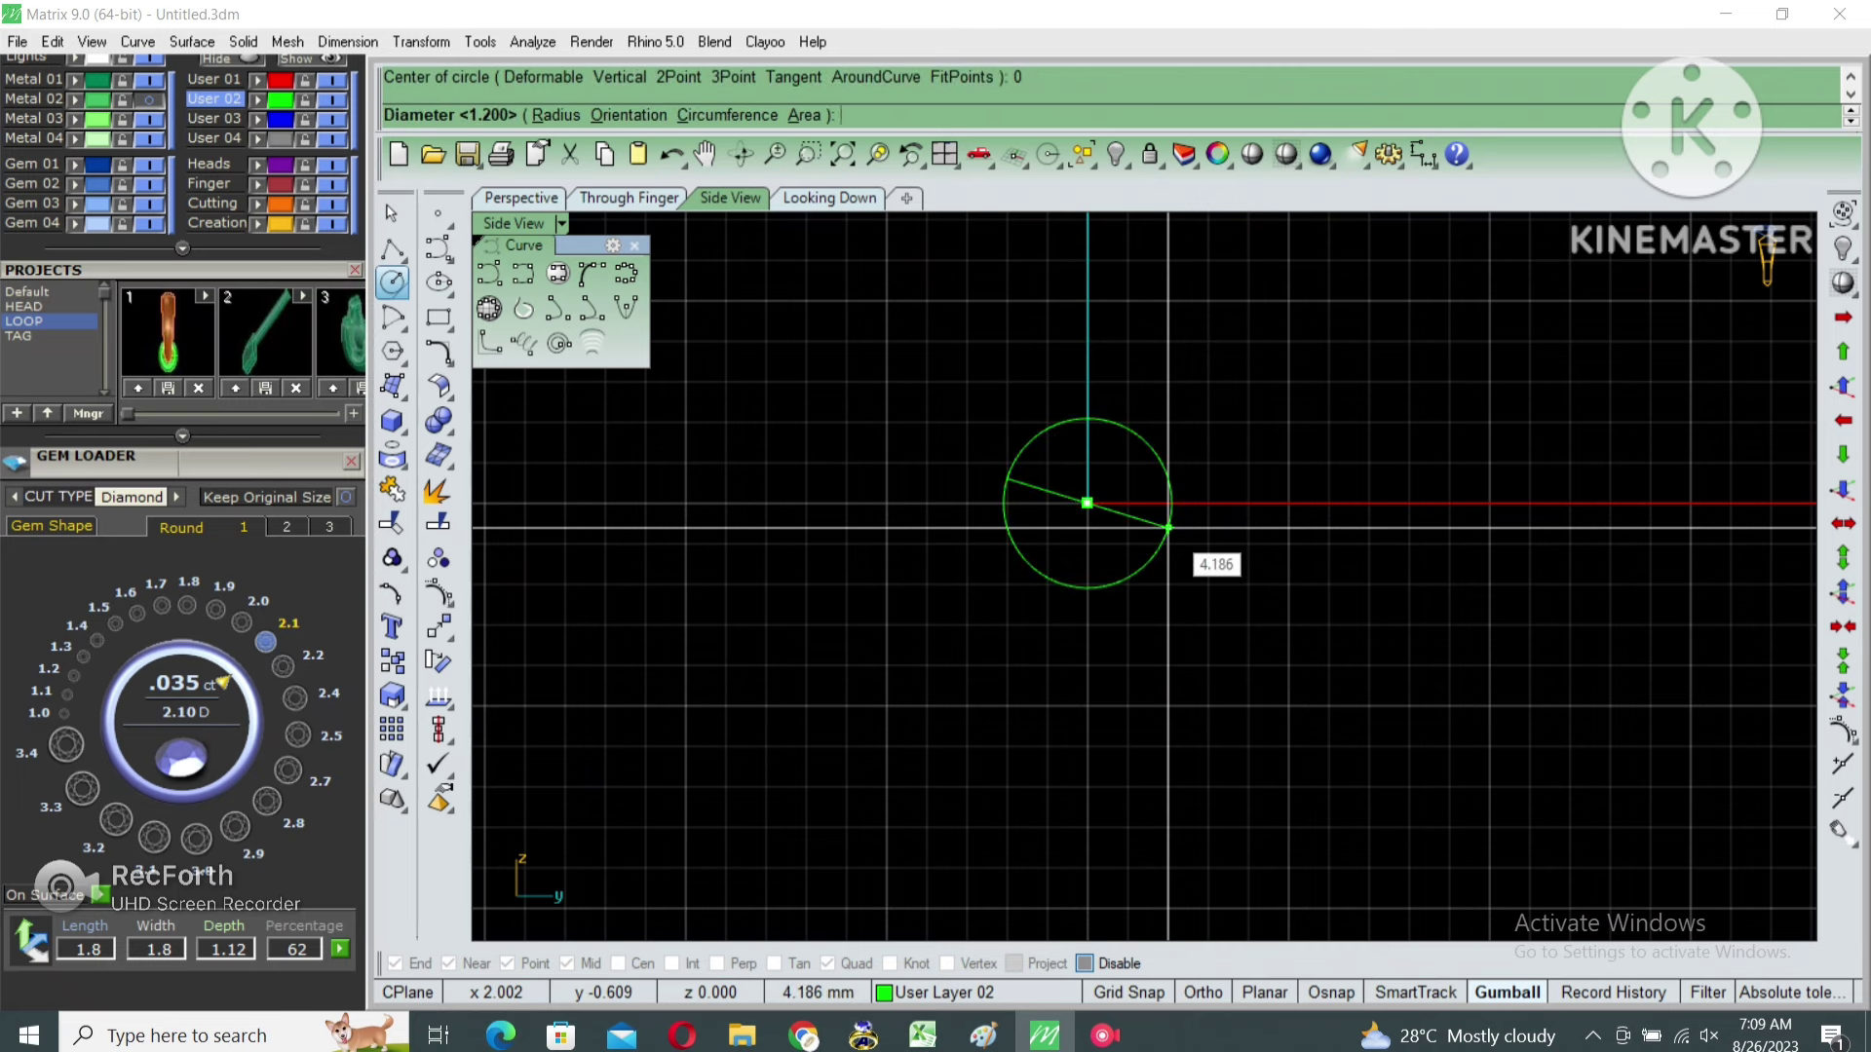
{"action": "type", "text": "4"}
{"action": "key", "text": "Return"}
{"action": "key", "text": "Return"}
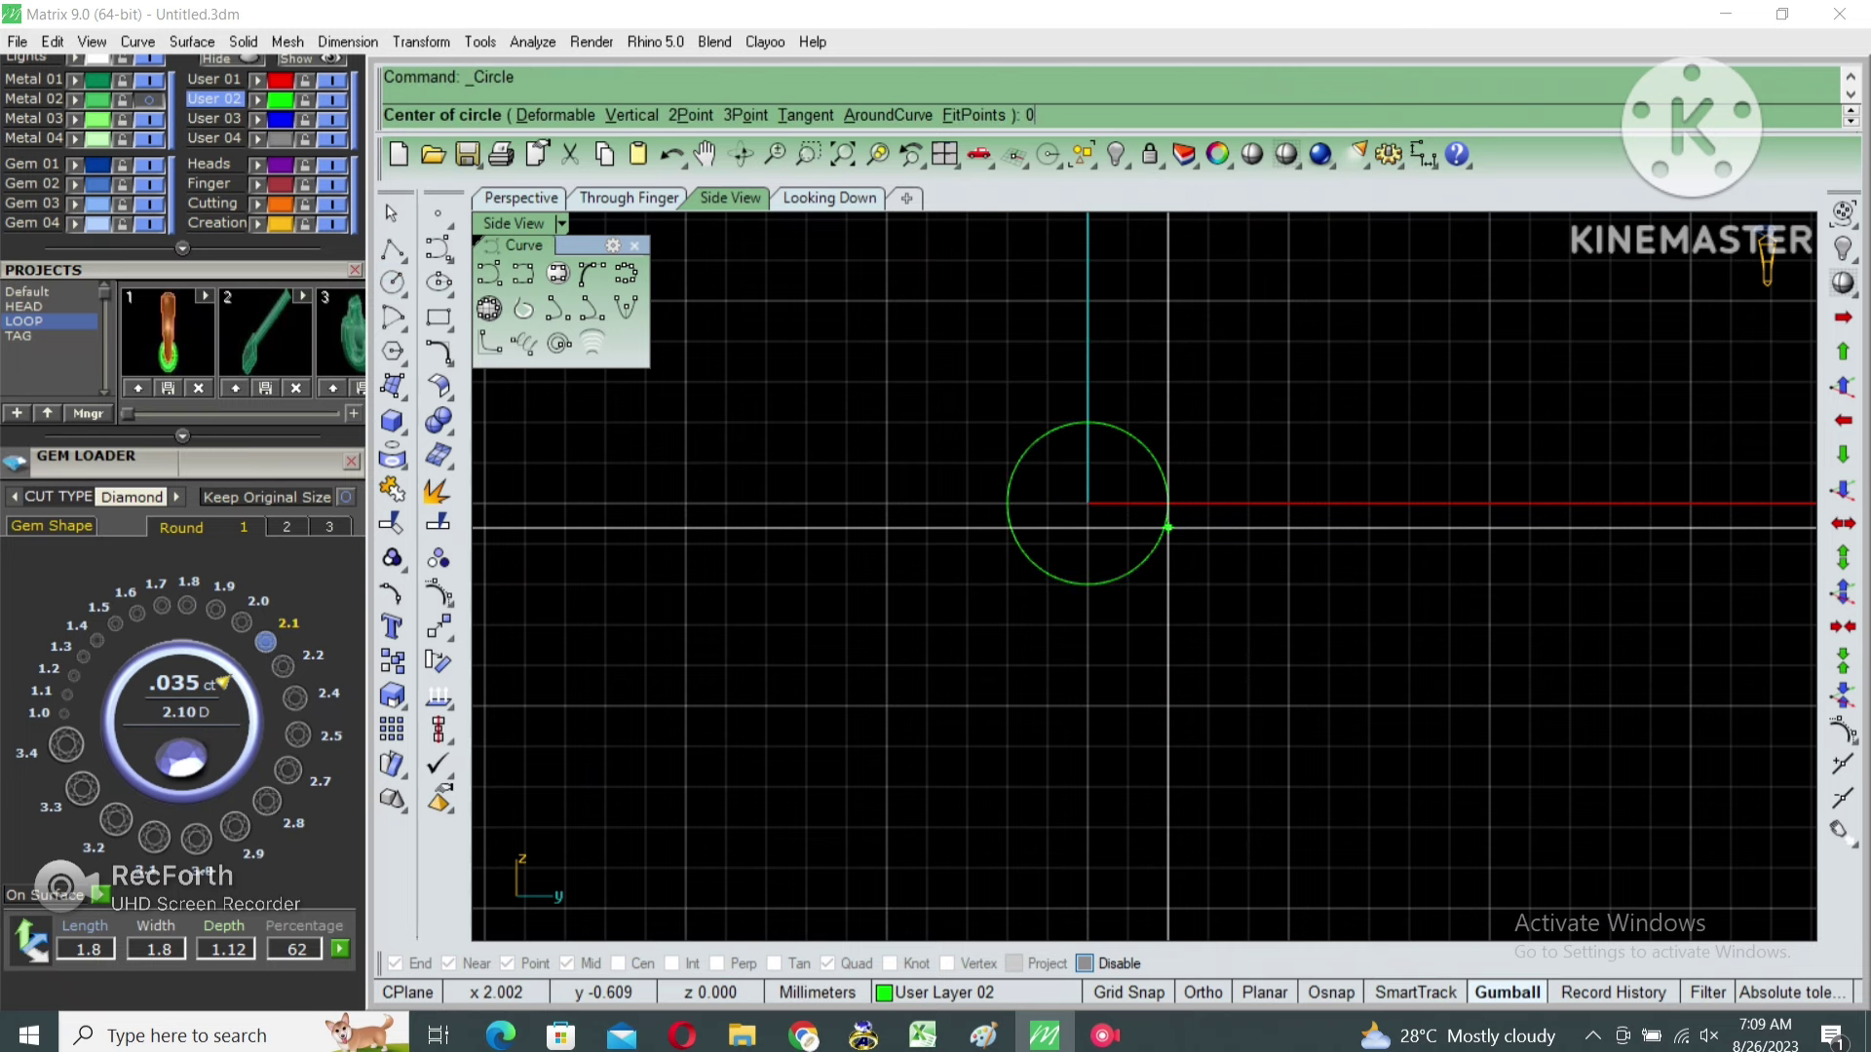
{"action": "type", "text": "0"}
{"action": "key", "text": "Return"}
{"action": "type", "text": "4"}
{"action": "key", "text": "Return"}
{"action": "key", "text": "Return"}
{"action": "key", "text": "Return"}
{"action": "type", "text": "6"}
Move the 4 mm inner circle so its edge meets the outer circle's right quadrant.
{"action": "key", "text": "Return"}
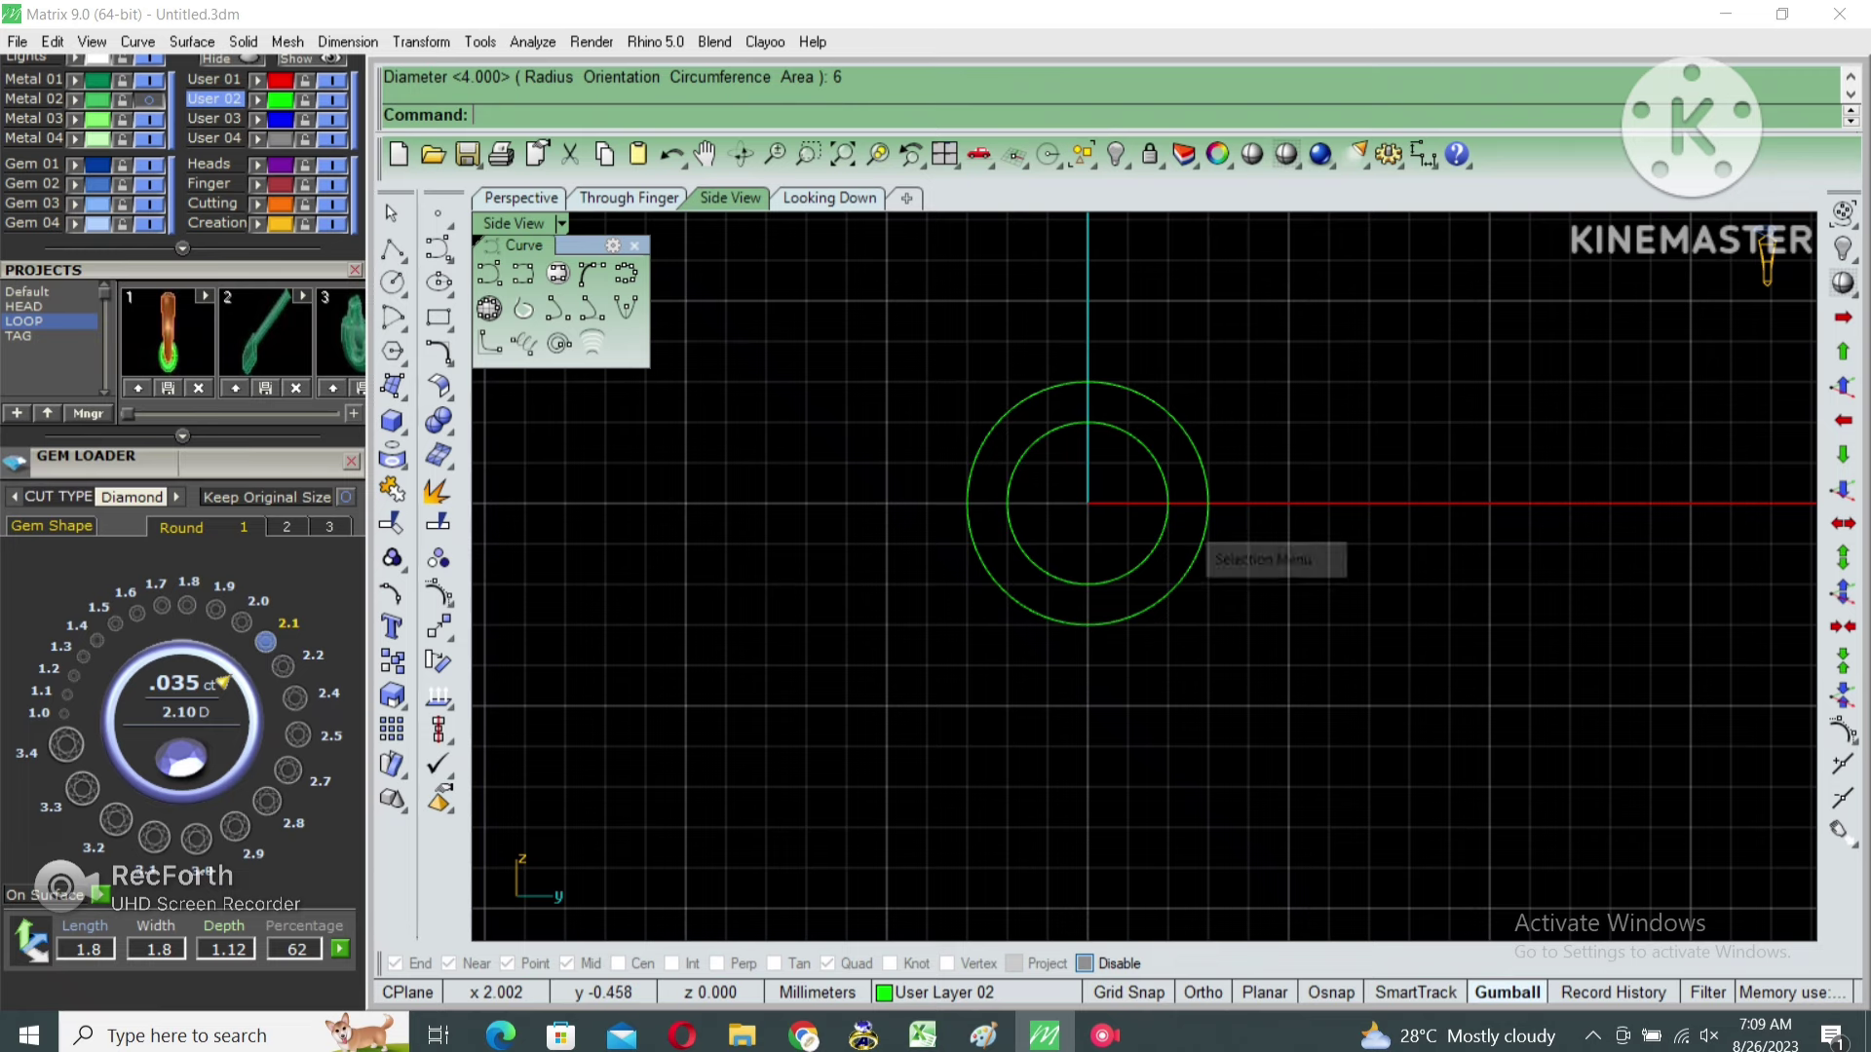
{"action": "left_click", "coordinate": [1148, 442]}
{"action": "key", "text": "Return"}
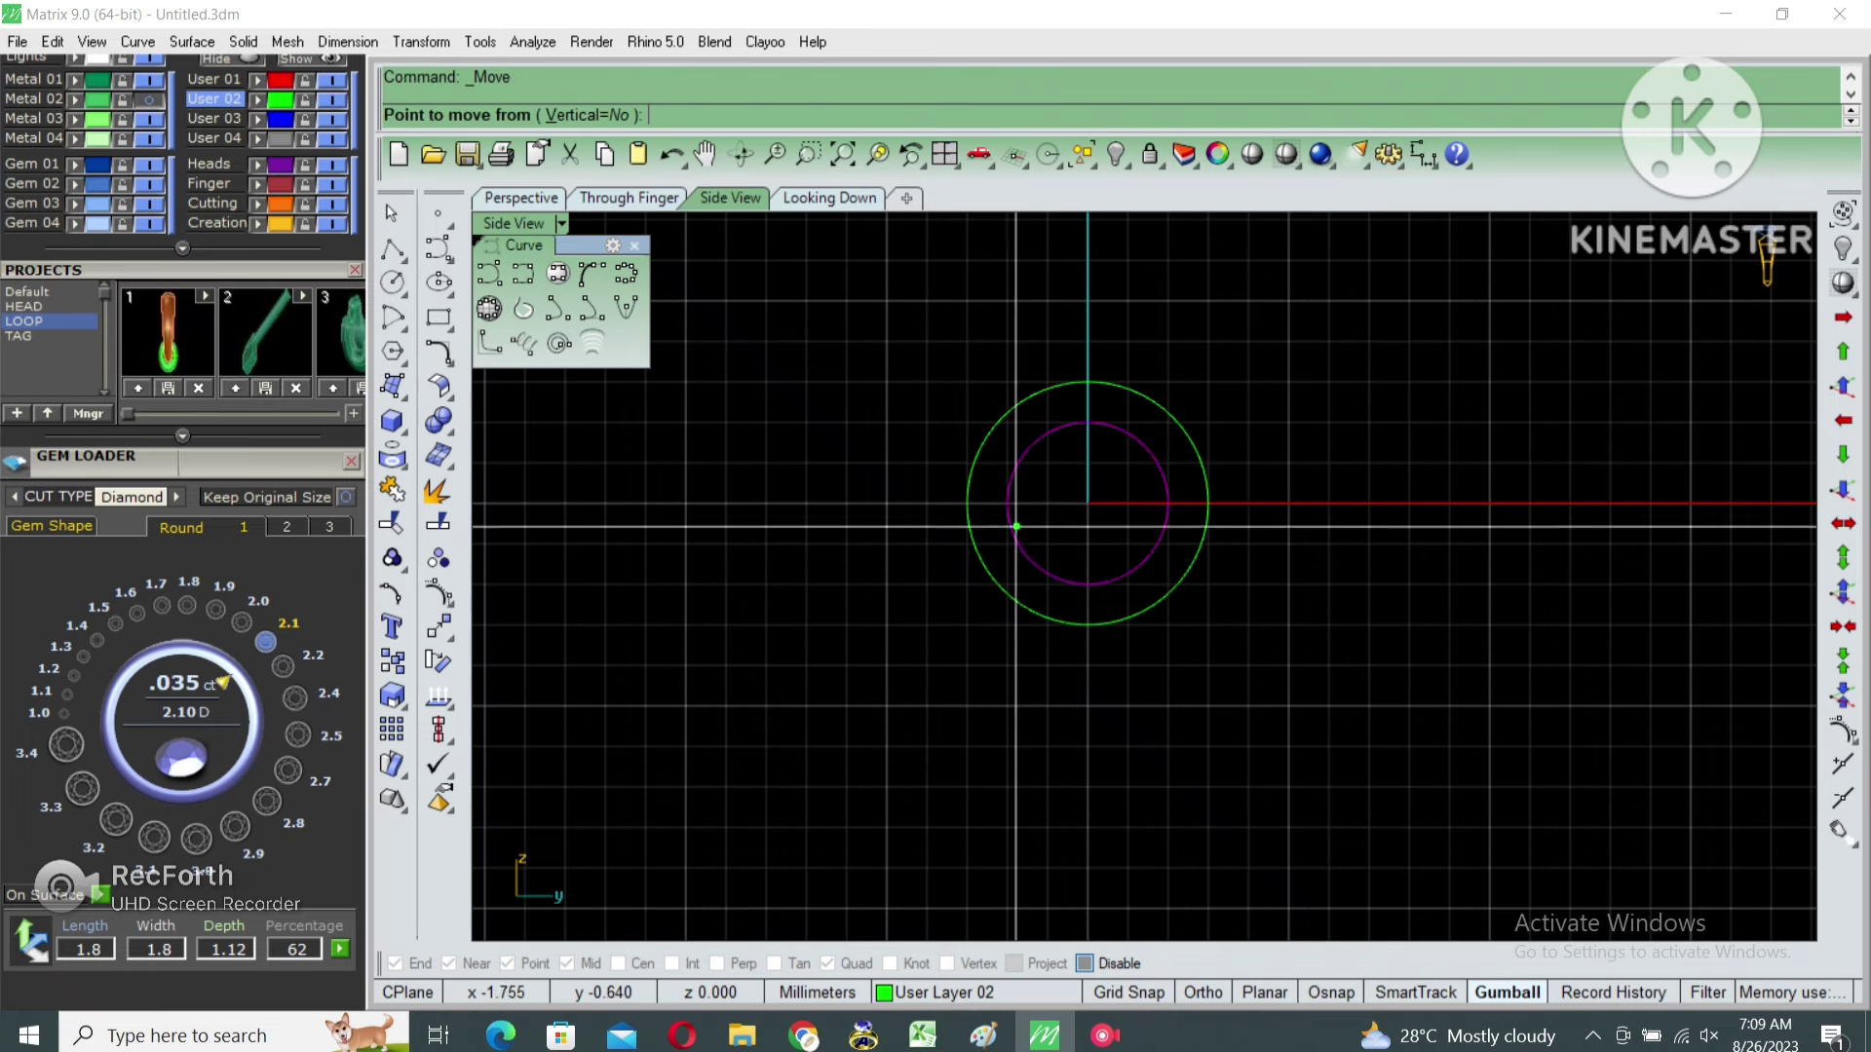
{"action": "left_click", "coordinate": [1168, 503]}
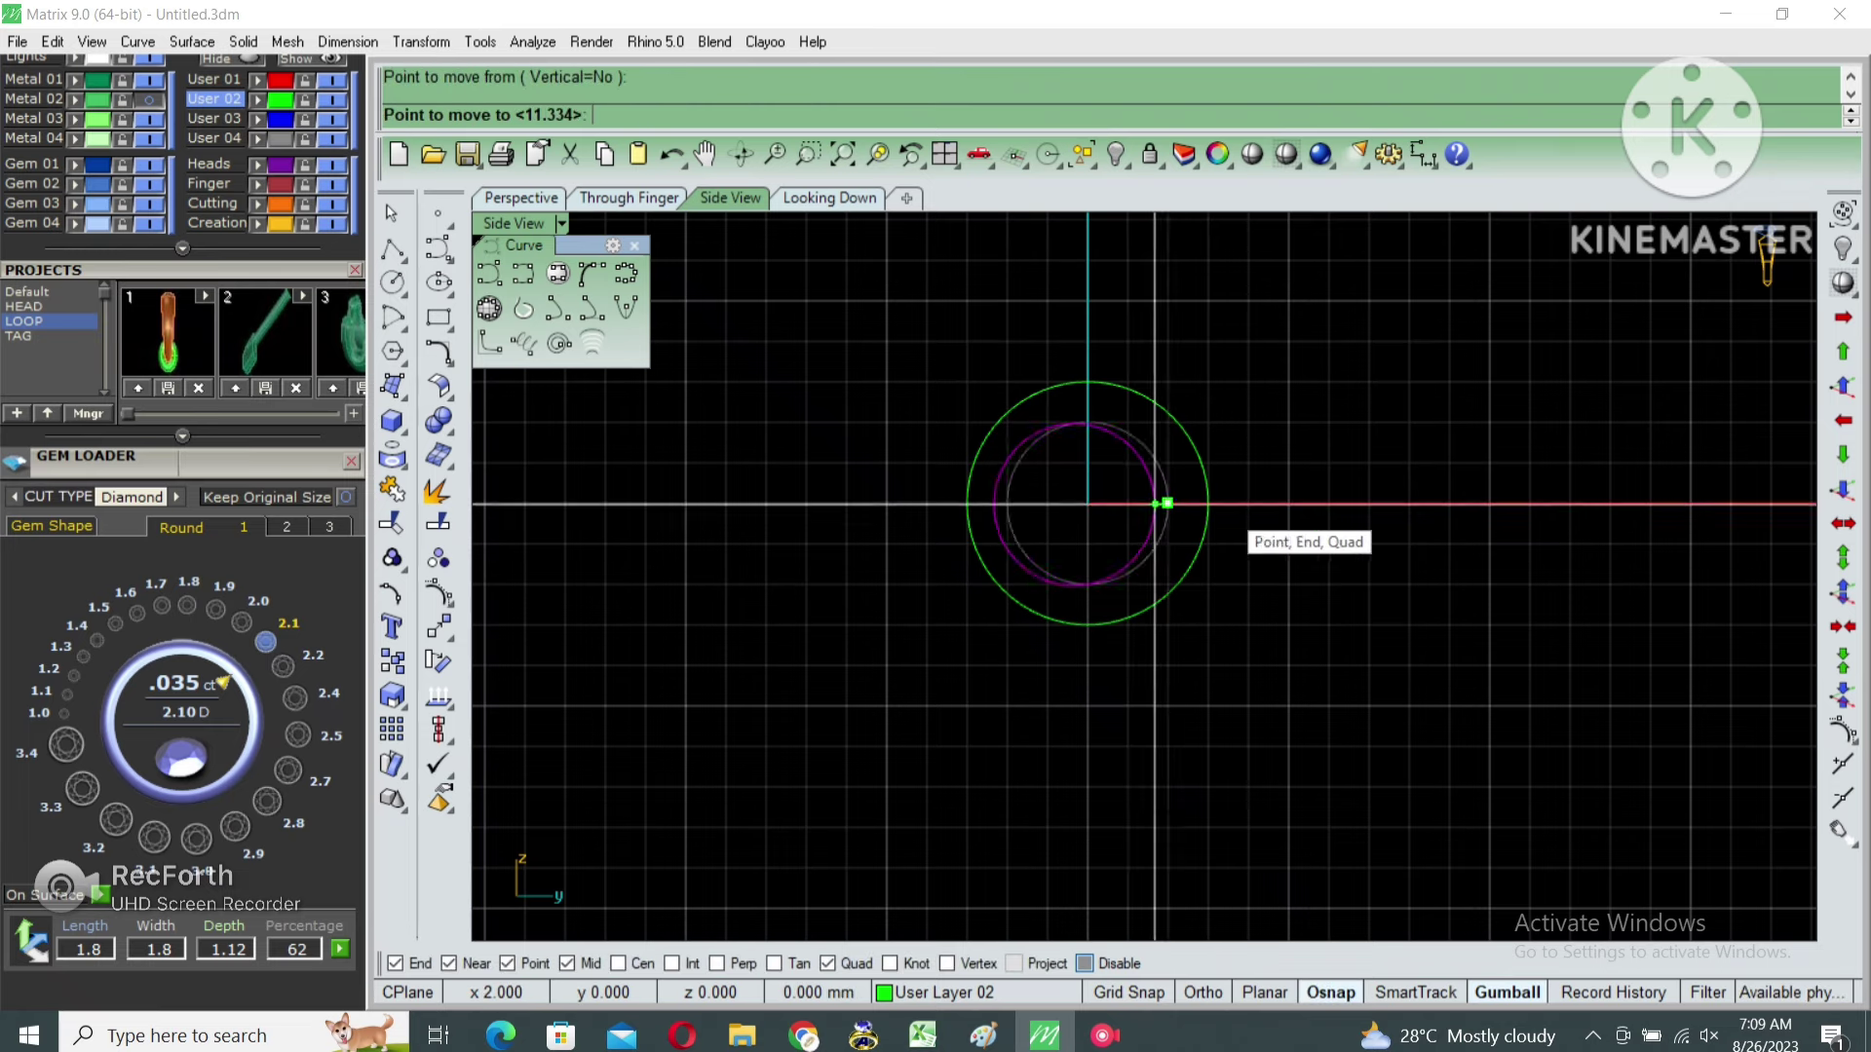
{"action": "left_click", "coordinate": [1209, 503]}
Pull the inner circle's left control point out to the outer circle's left quadrant, forming a teardrop.
{"action": "key", "text": "F10"}
{"action": "scroll", "coordinate": [1128, 465], "scroll_direction": "up", "scroll_amount": 1}
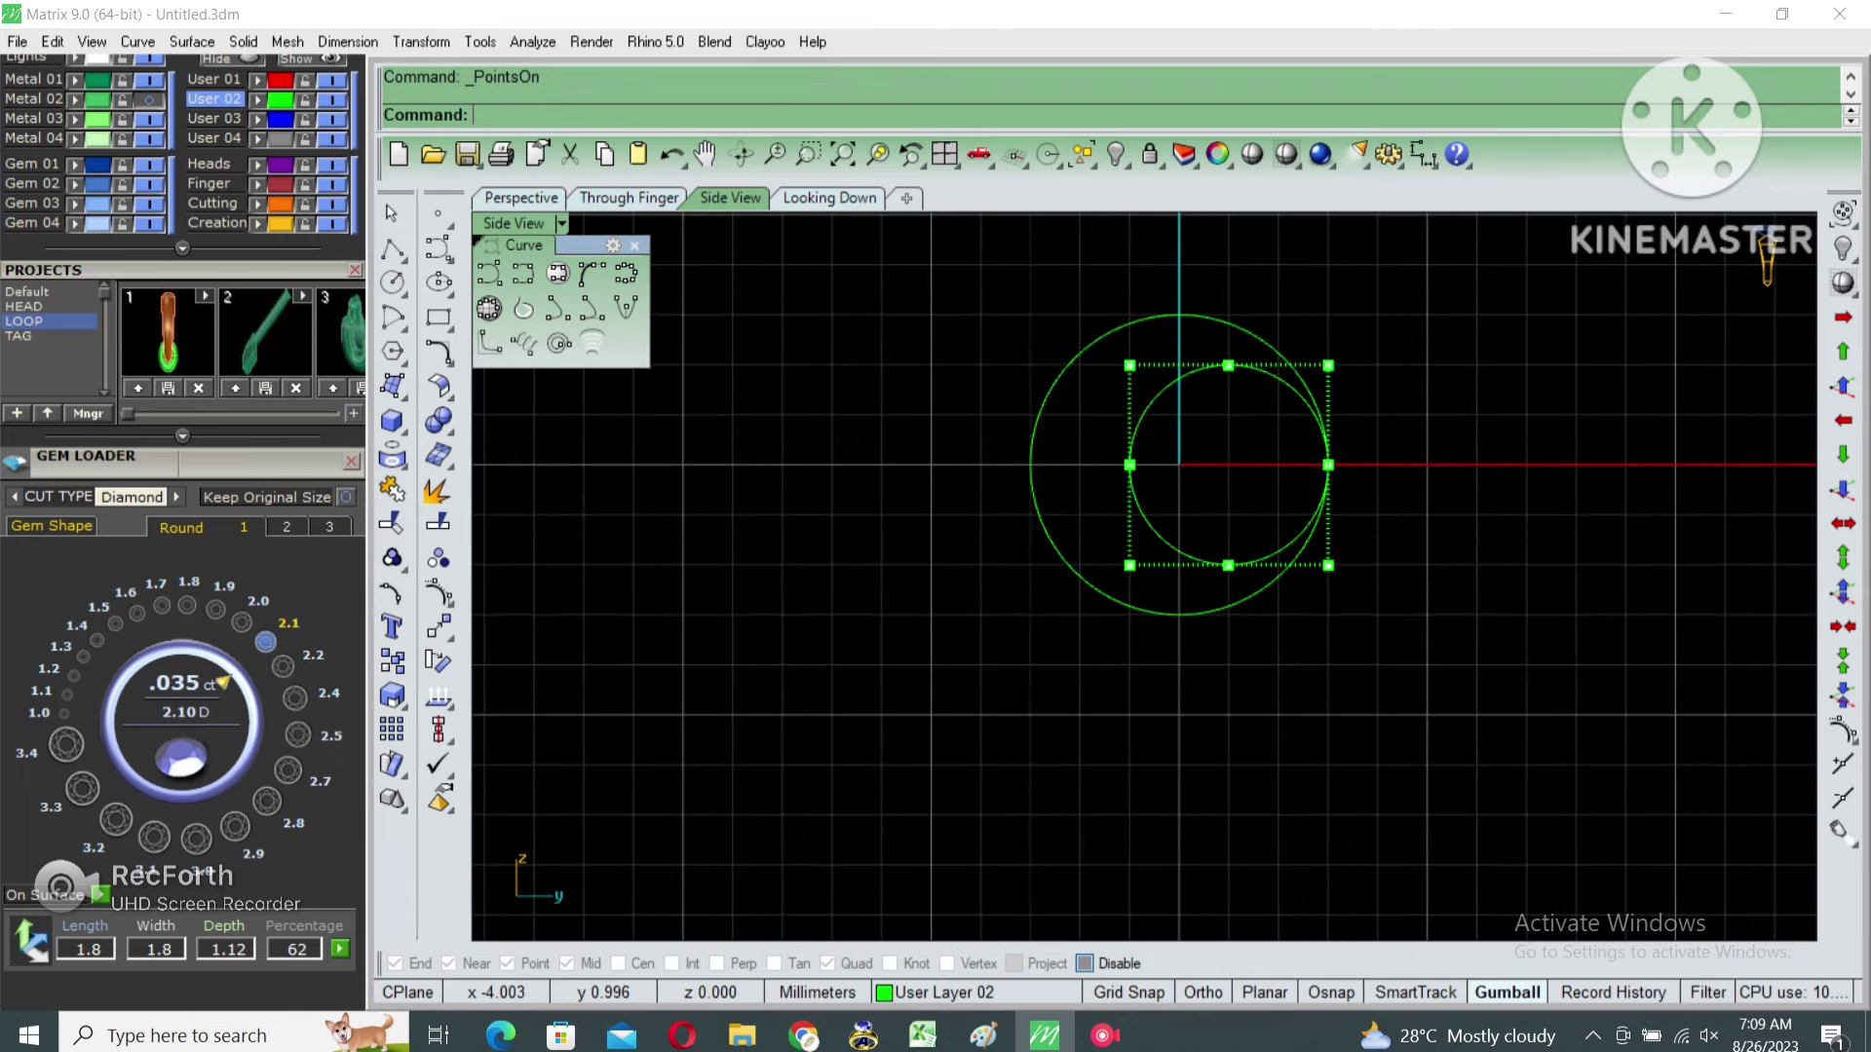
{"action": "left_click", "coordinate": [1130, 464]}
{"action": "type", "text": "m"}
{"action": "key", "text": "Return"}
{"action": "left_click", "coordinate": [1129, 465]}
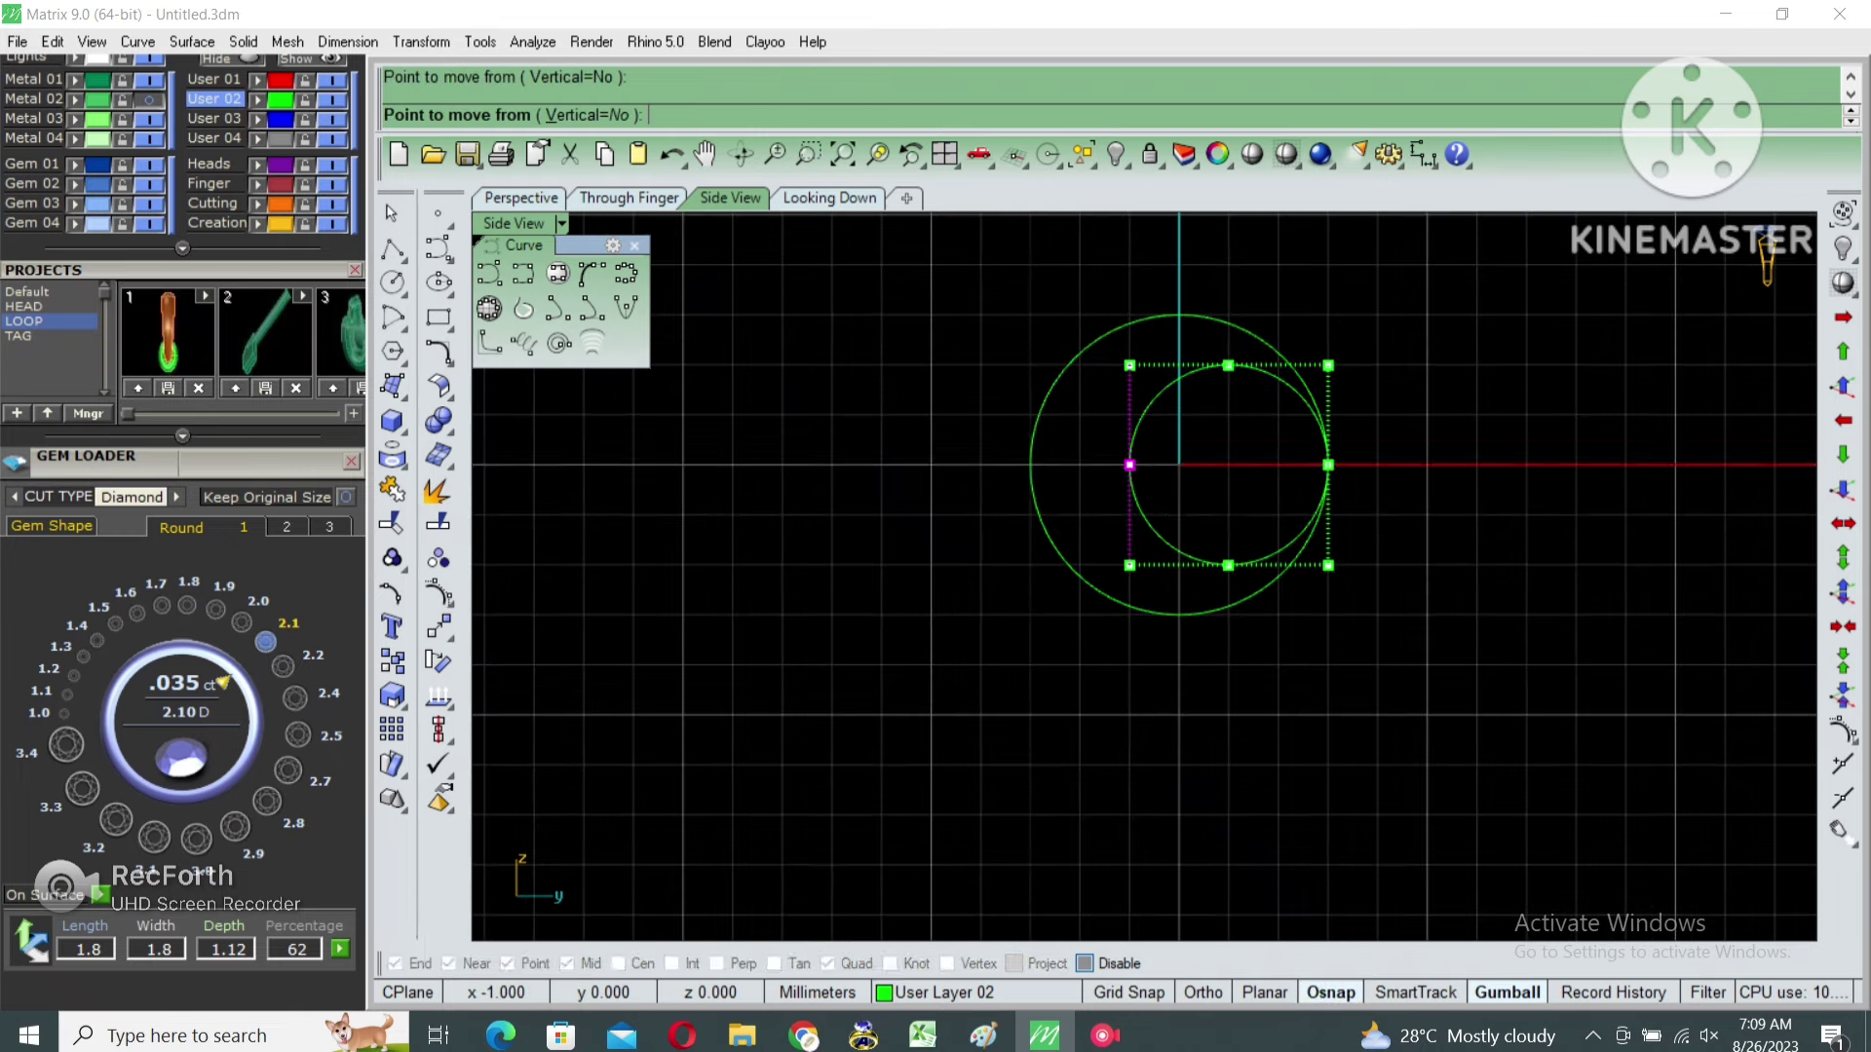
{"action": "left_click", "coordinate": [1033, 468]}
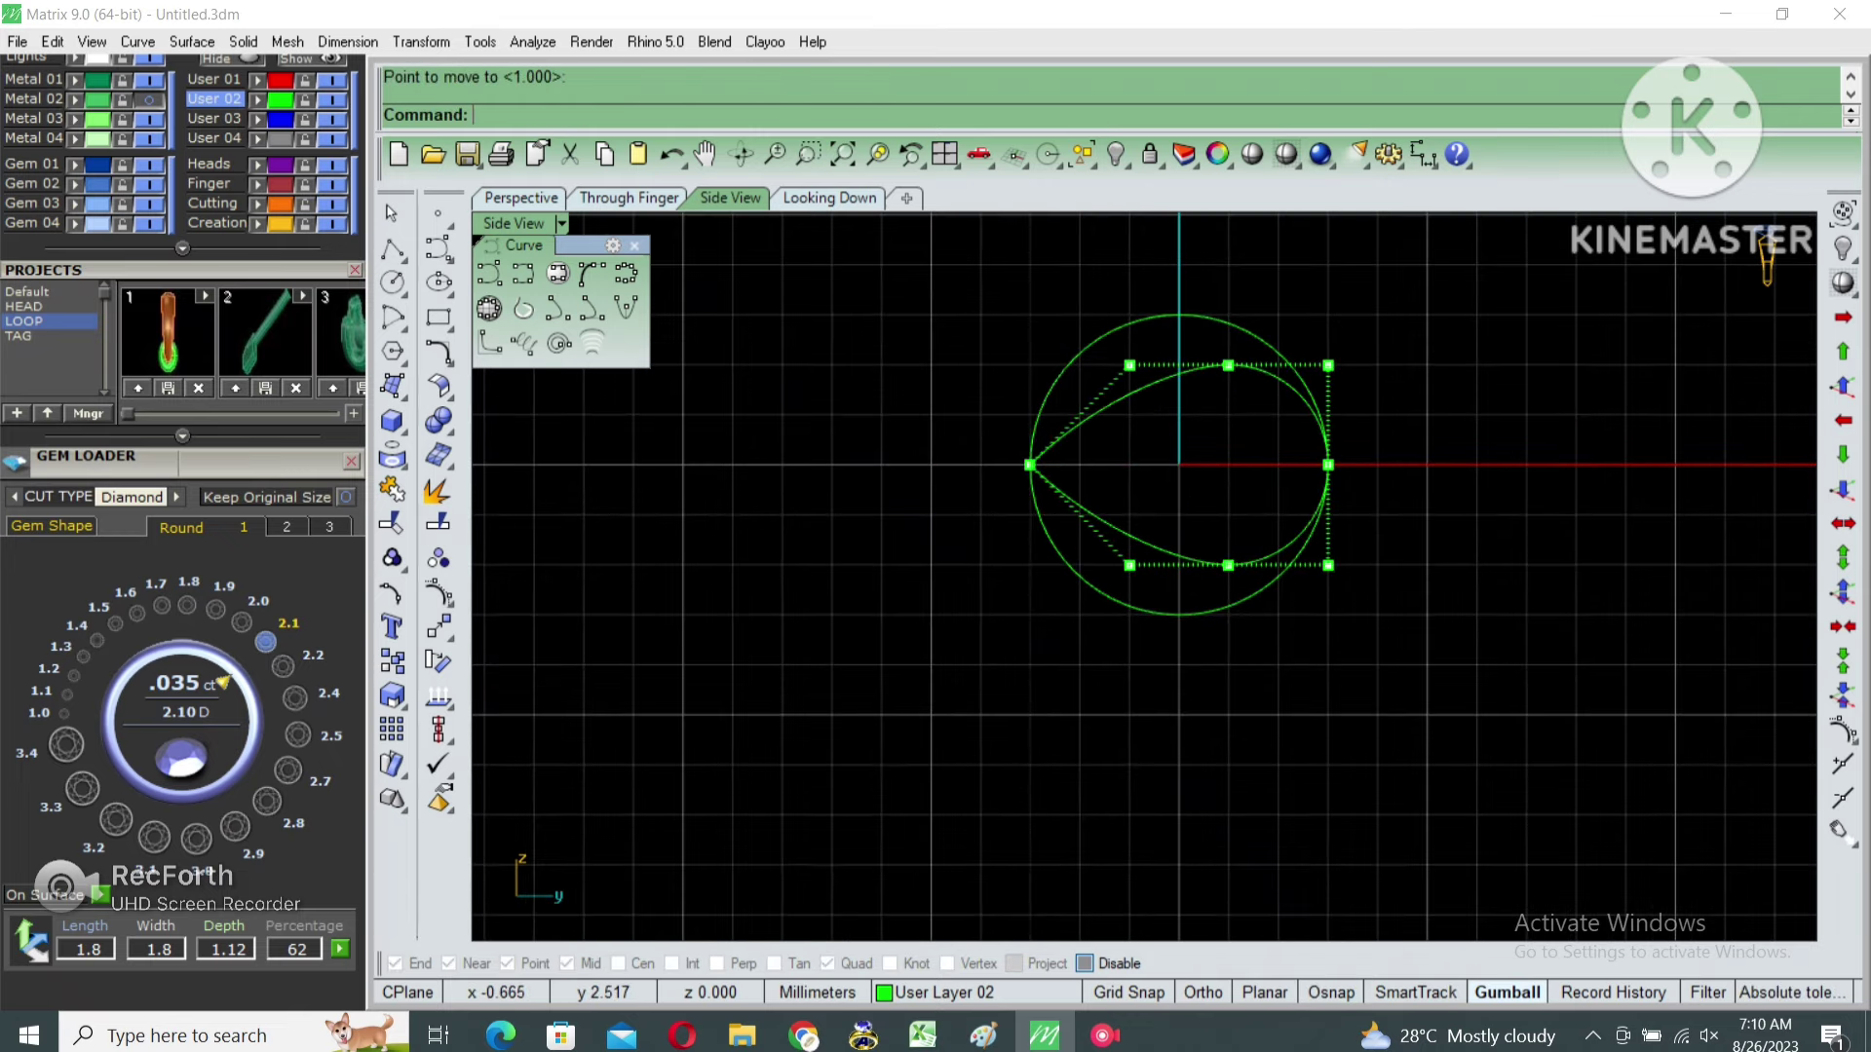
Delete the larger 6 mm guide circle, leaving only the teardrop curve.
{"action": "left_click", "coordinate": [1074, 568]}
{"action": "key", "text": "Delete"}
{"action": "left_click", "coordinate": [1130, 524]}
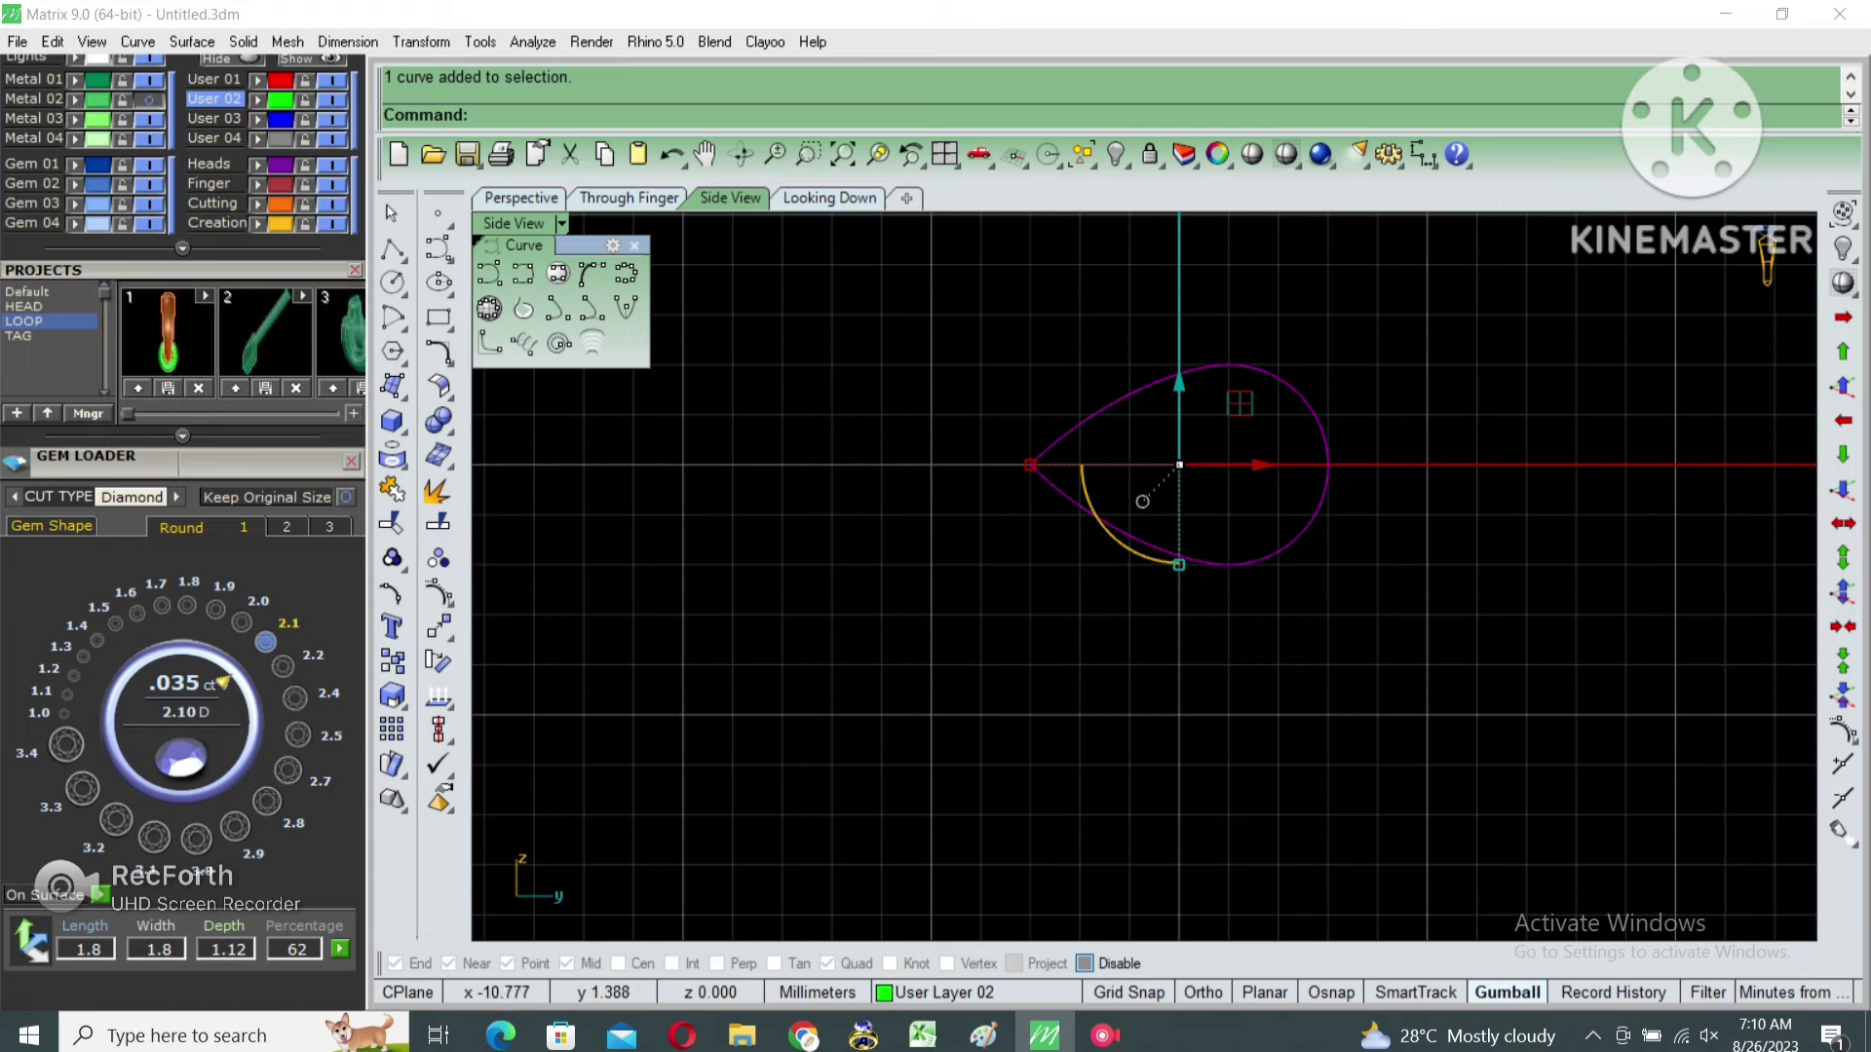
{"action": "left_click", "coordinate": [523, 274]}
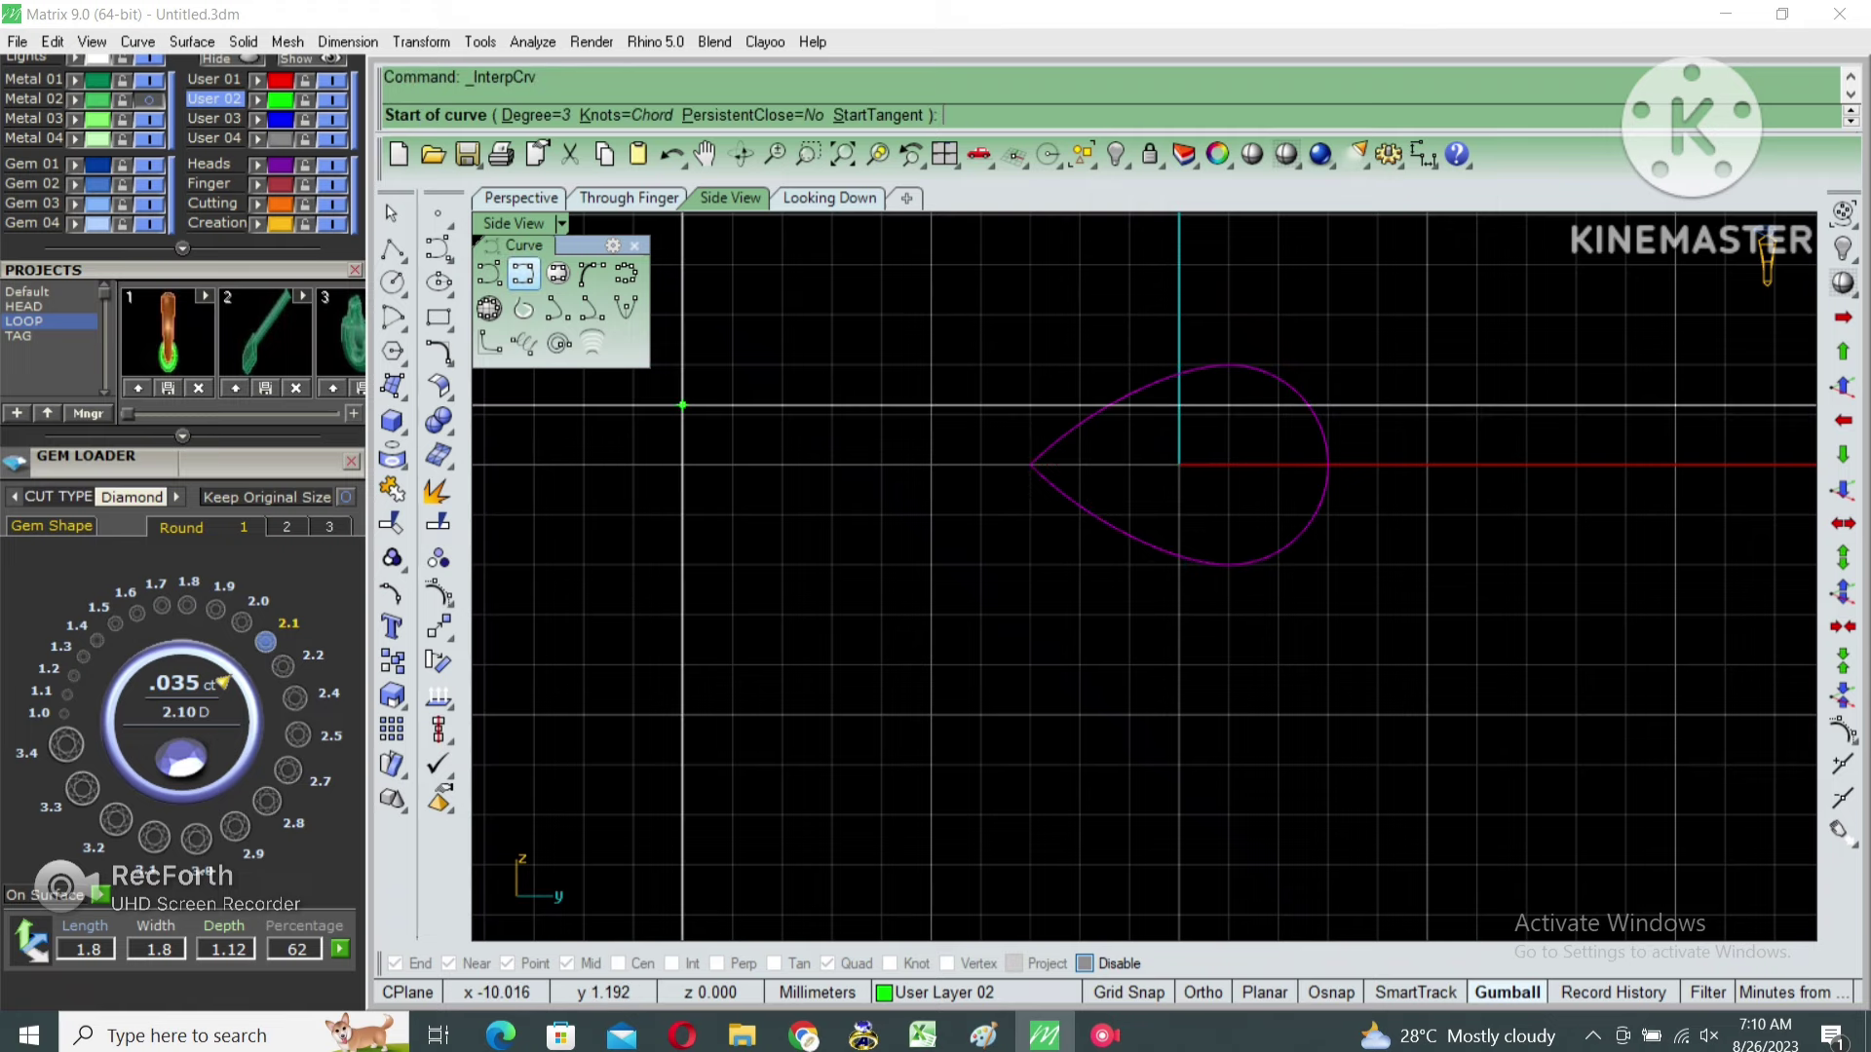
Trace a new curve through points along the teardrop's upper outline and delete the original teardrop.
{"action": "scroll", "coordinate": [1091, 470], "scroll_direction": "up", "scroll_amount": 3}
{"action": "left_click", "coordinate": [974, 462]}
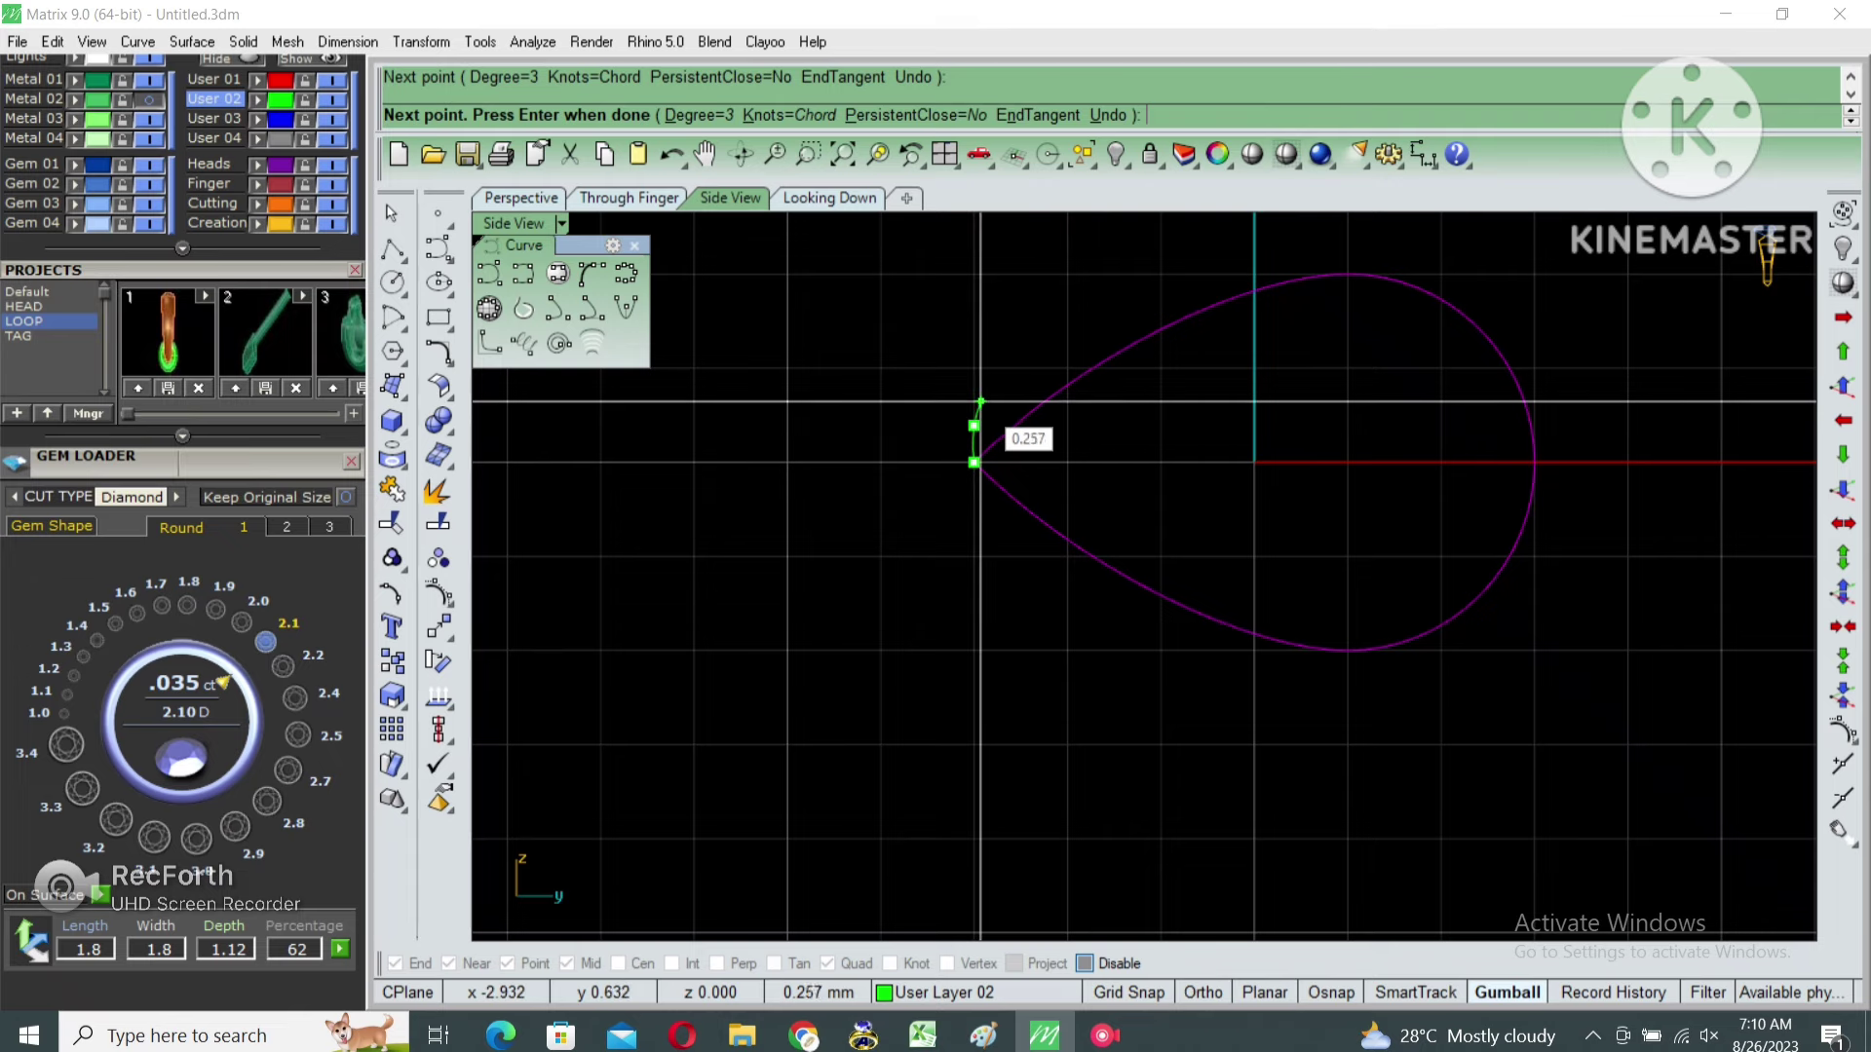
{"action": "left_click", "coordinate": [974, 401]}
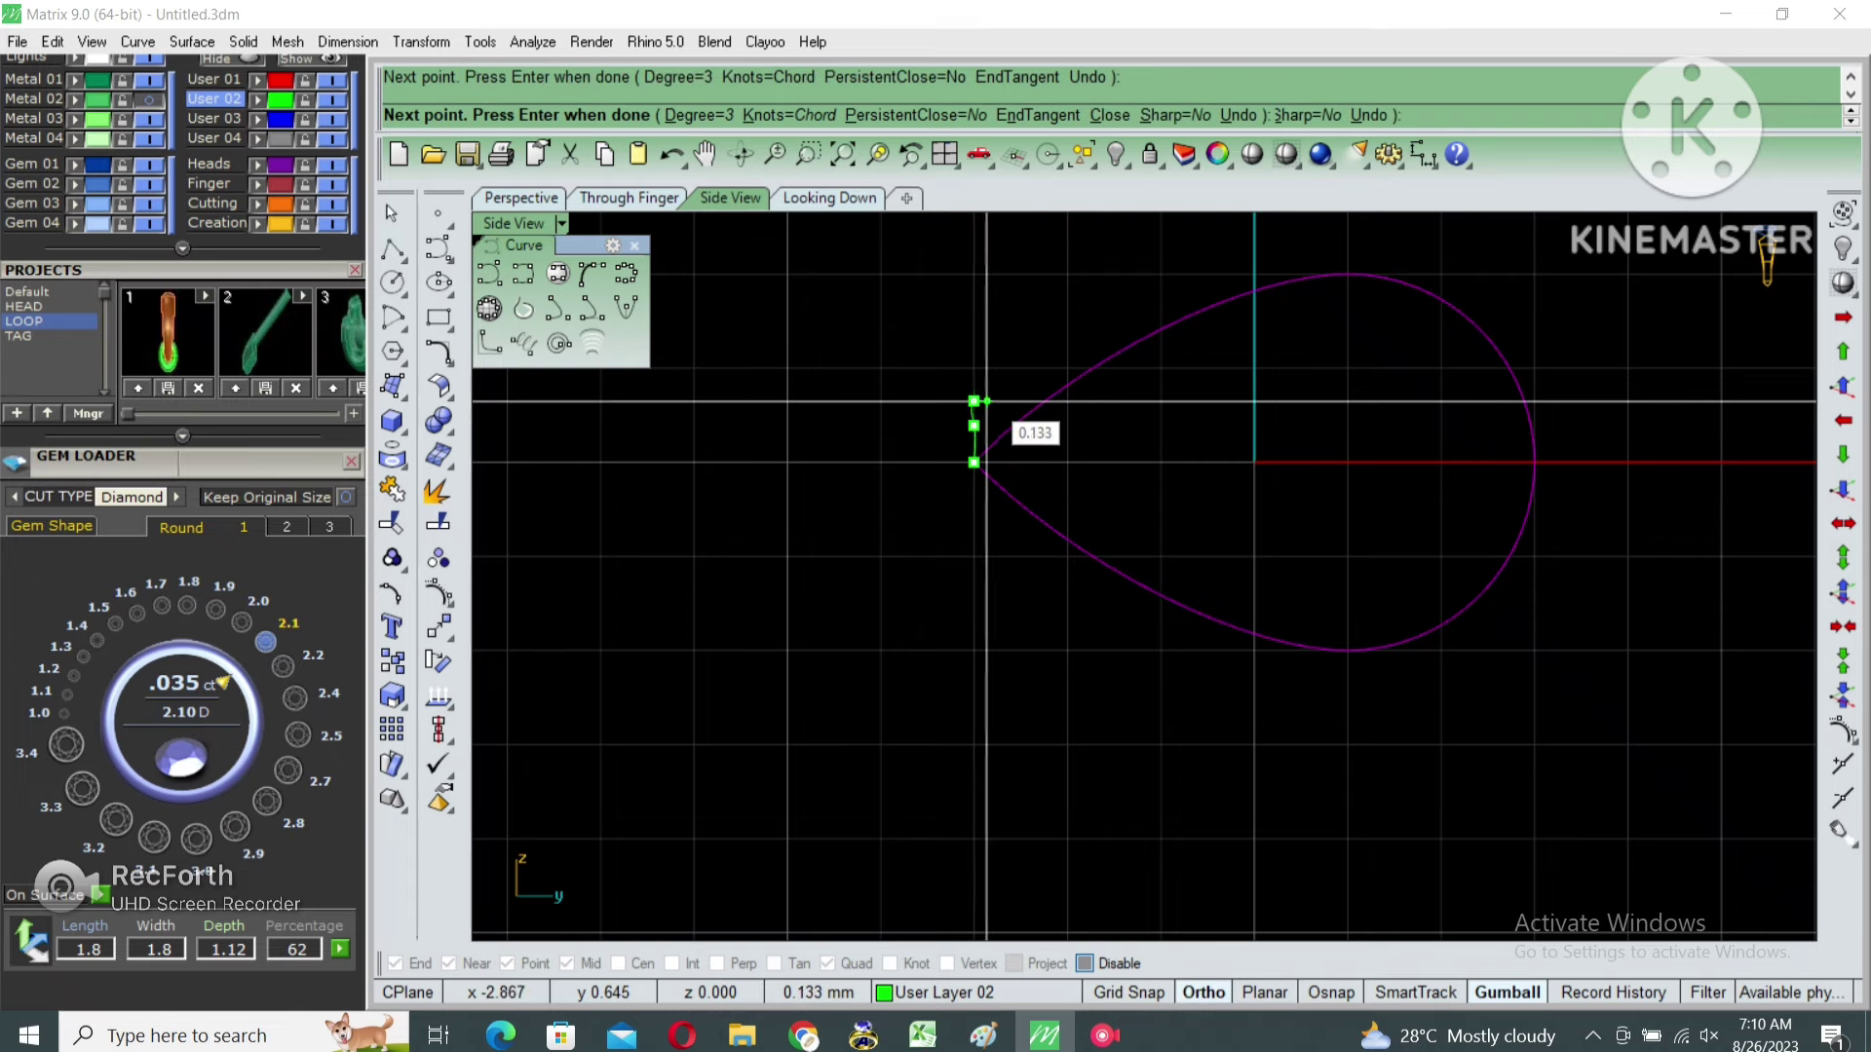
{"action": "right_click_drag", "start_coordinate": [1037, 350], "coordinate": [993, 372]}
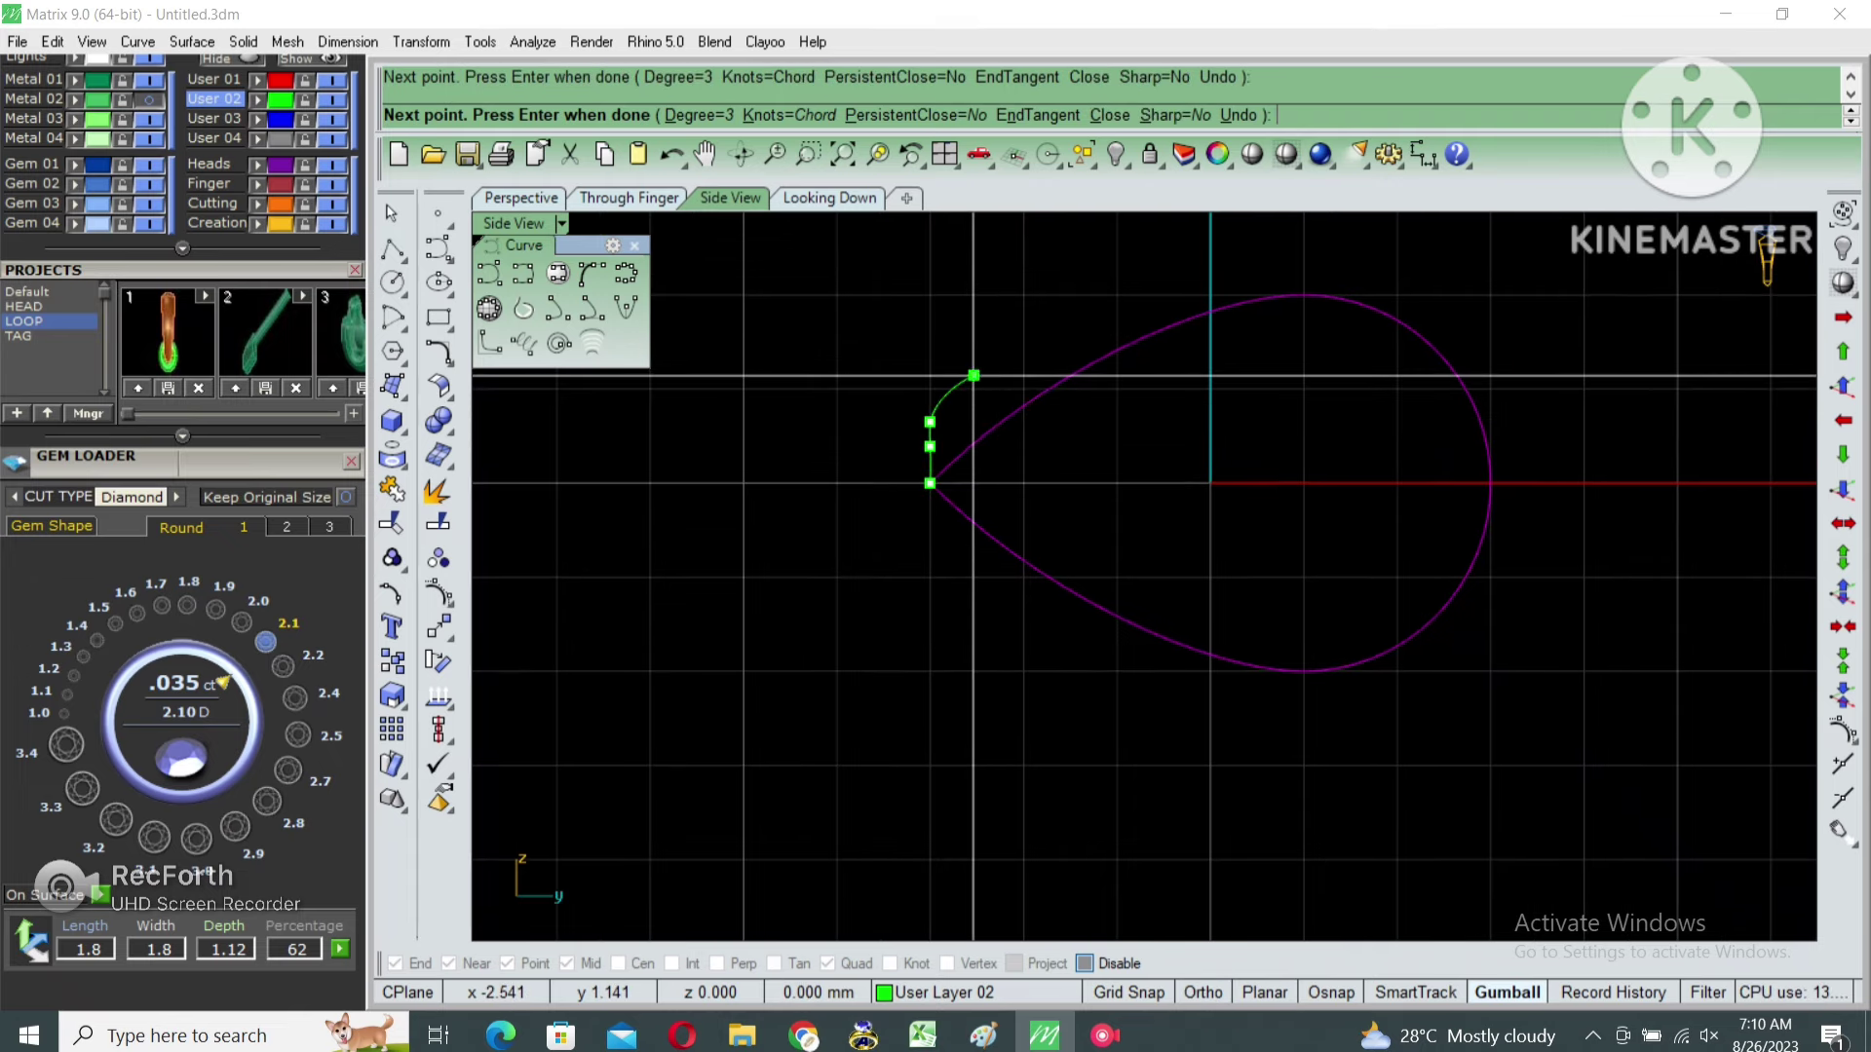
{"action": "left_click", "coordinate": [1174, 290]}
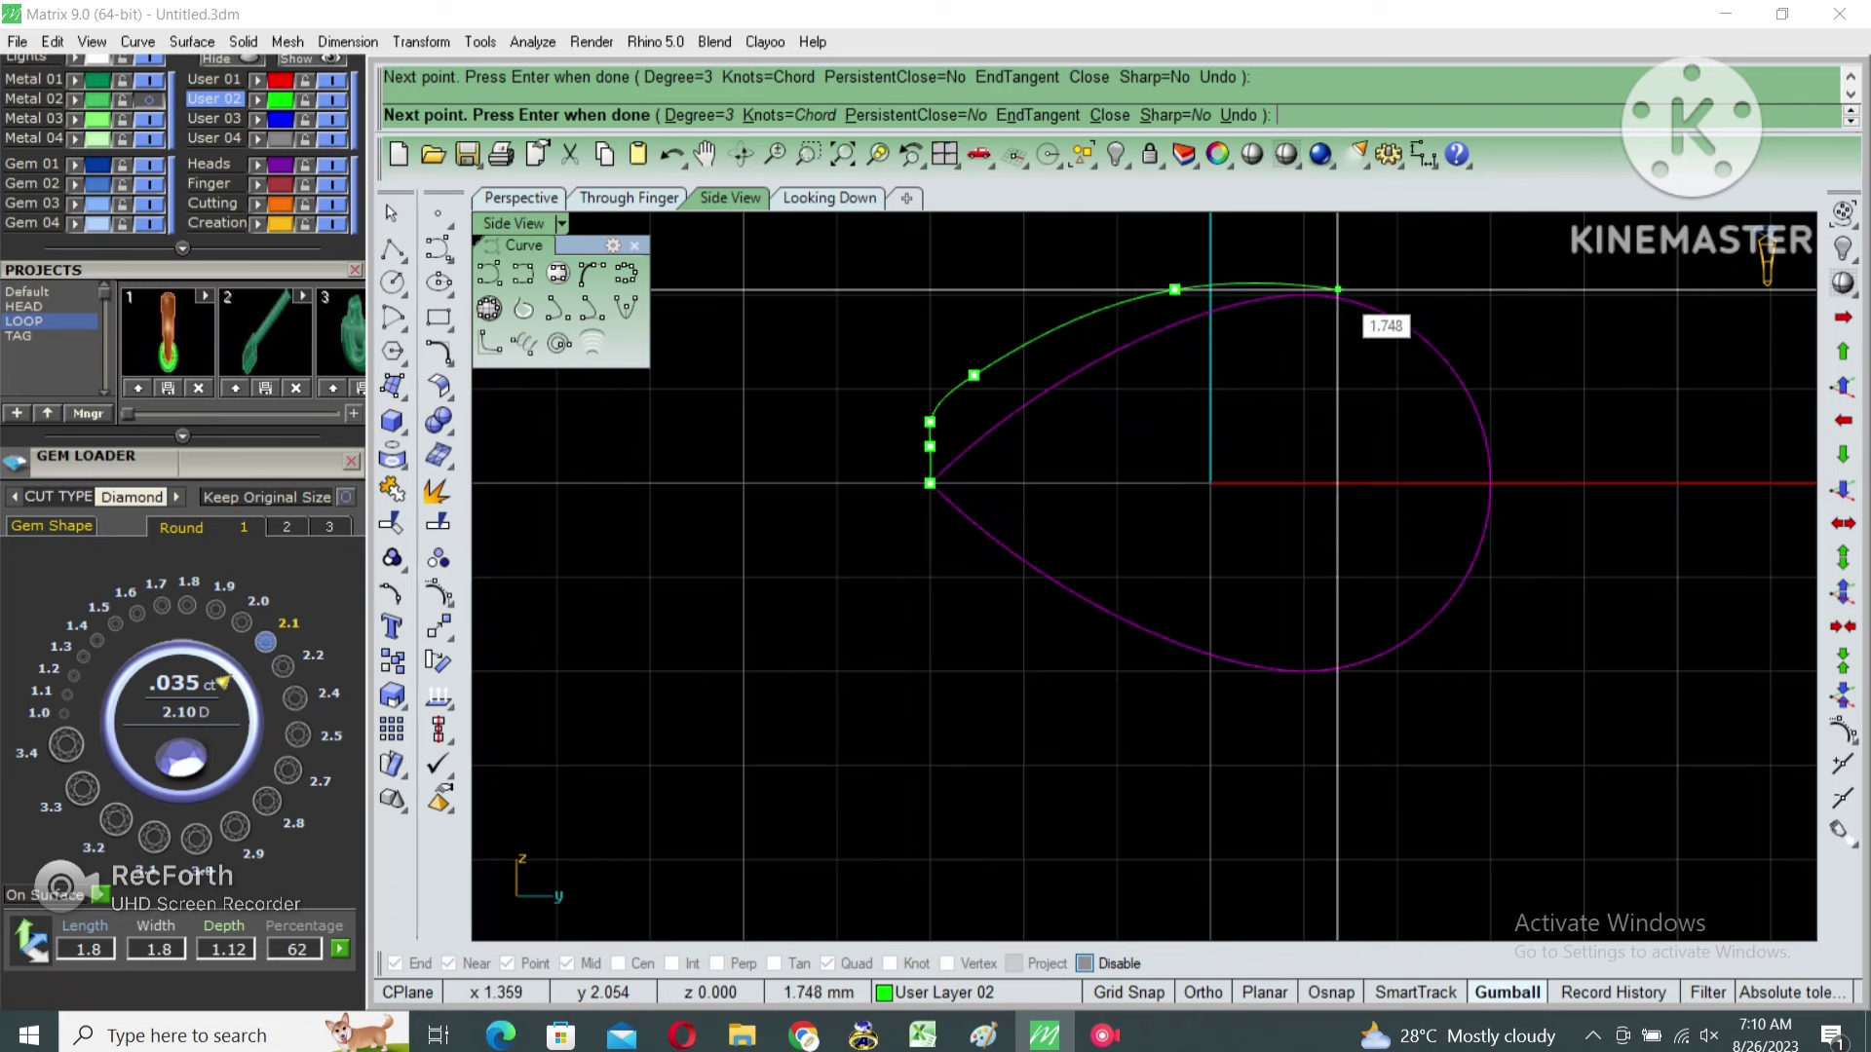
{"action": "left_click", "coordinate": [1358, 287]}
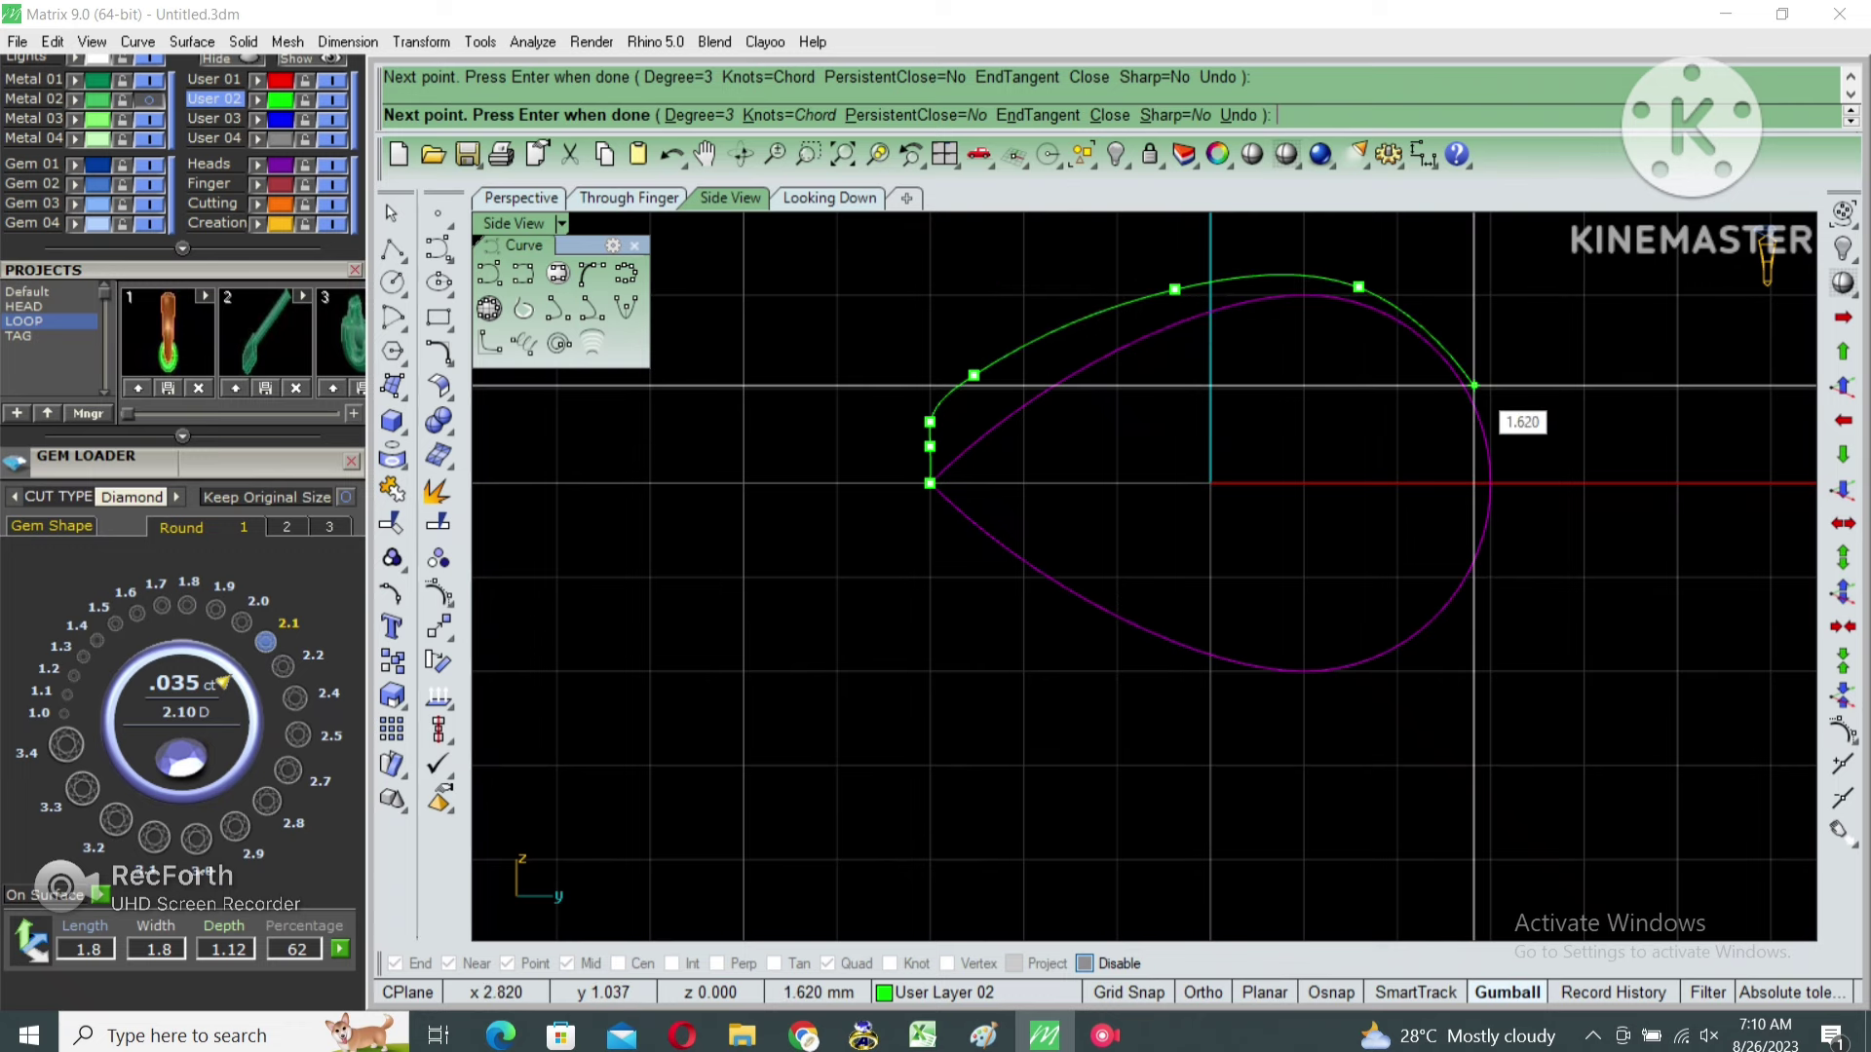
{"action": "left_click", "coordinate": [1475, 386]}
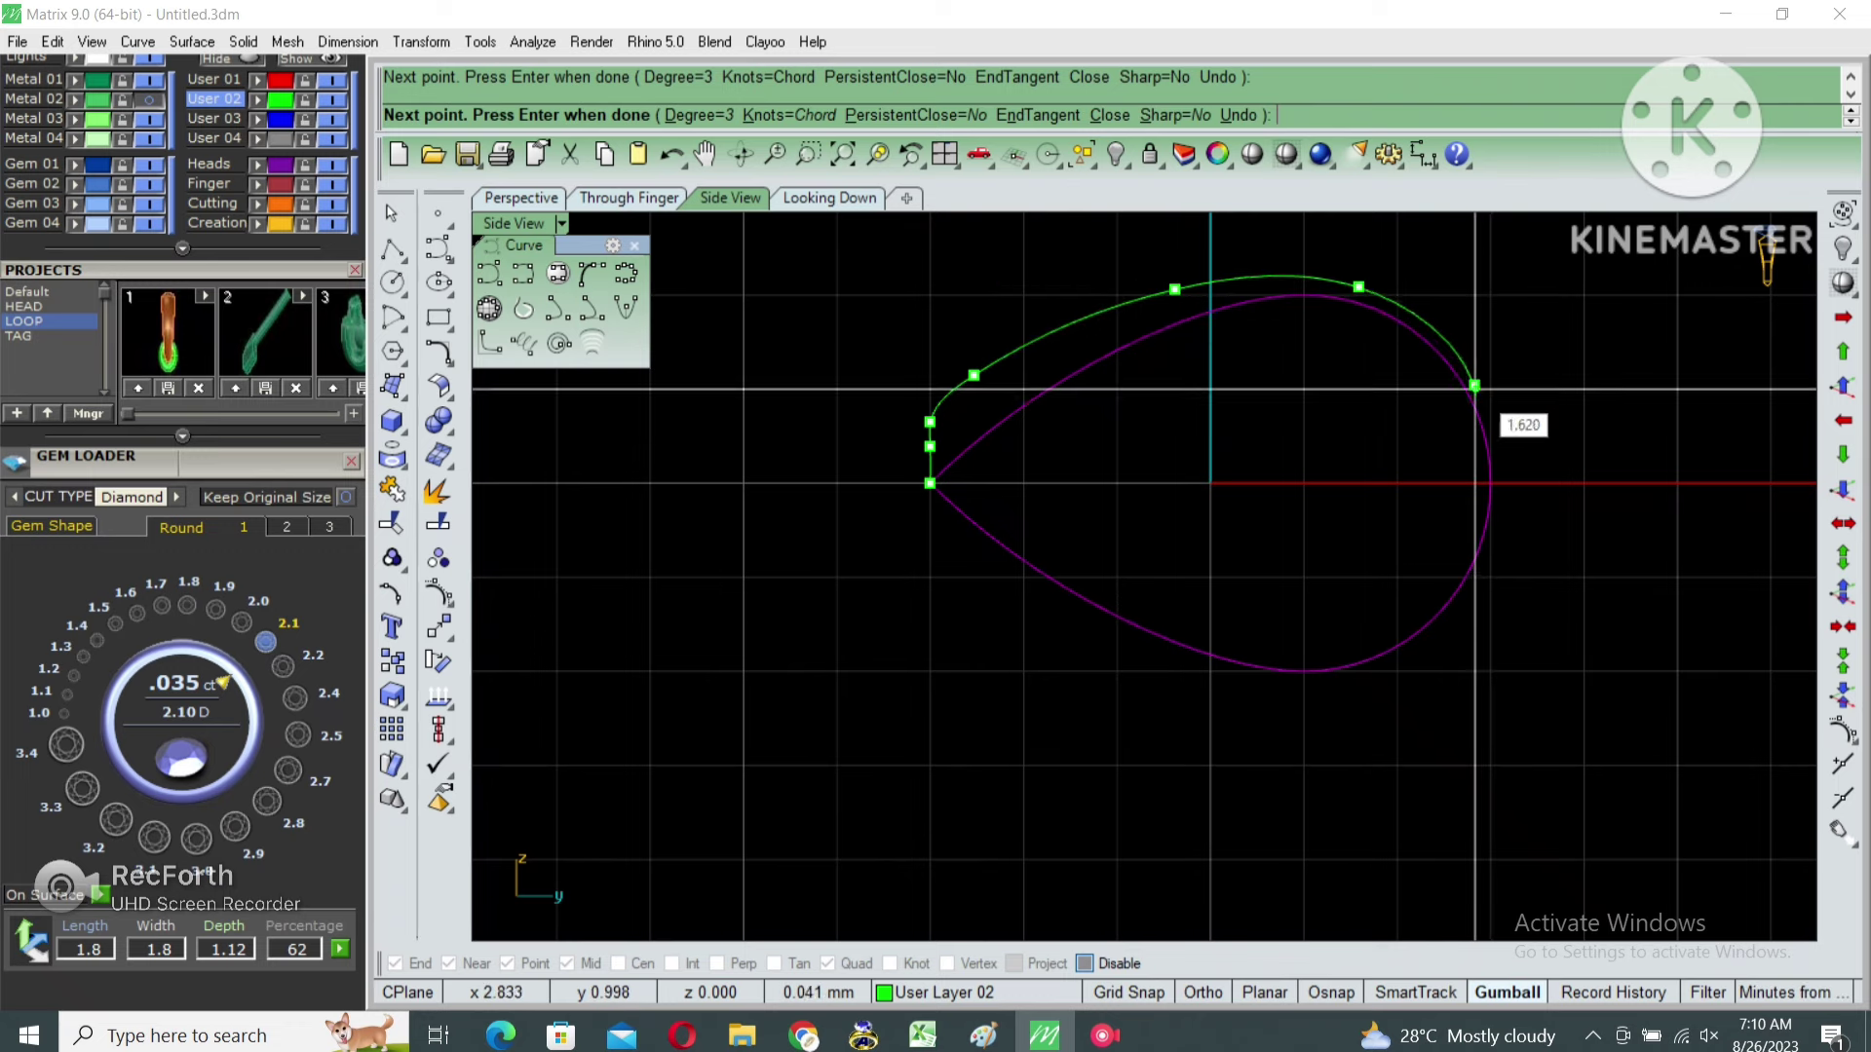
{"action": "left_click", "coordinate": [1489, 507]}
{"action": "key", "text": "Return"}
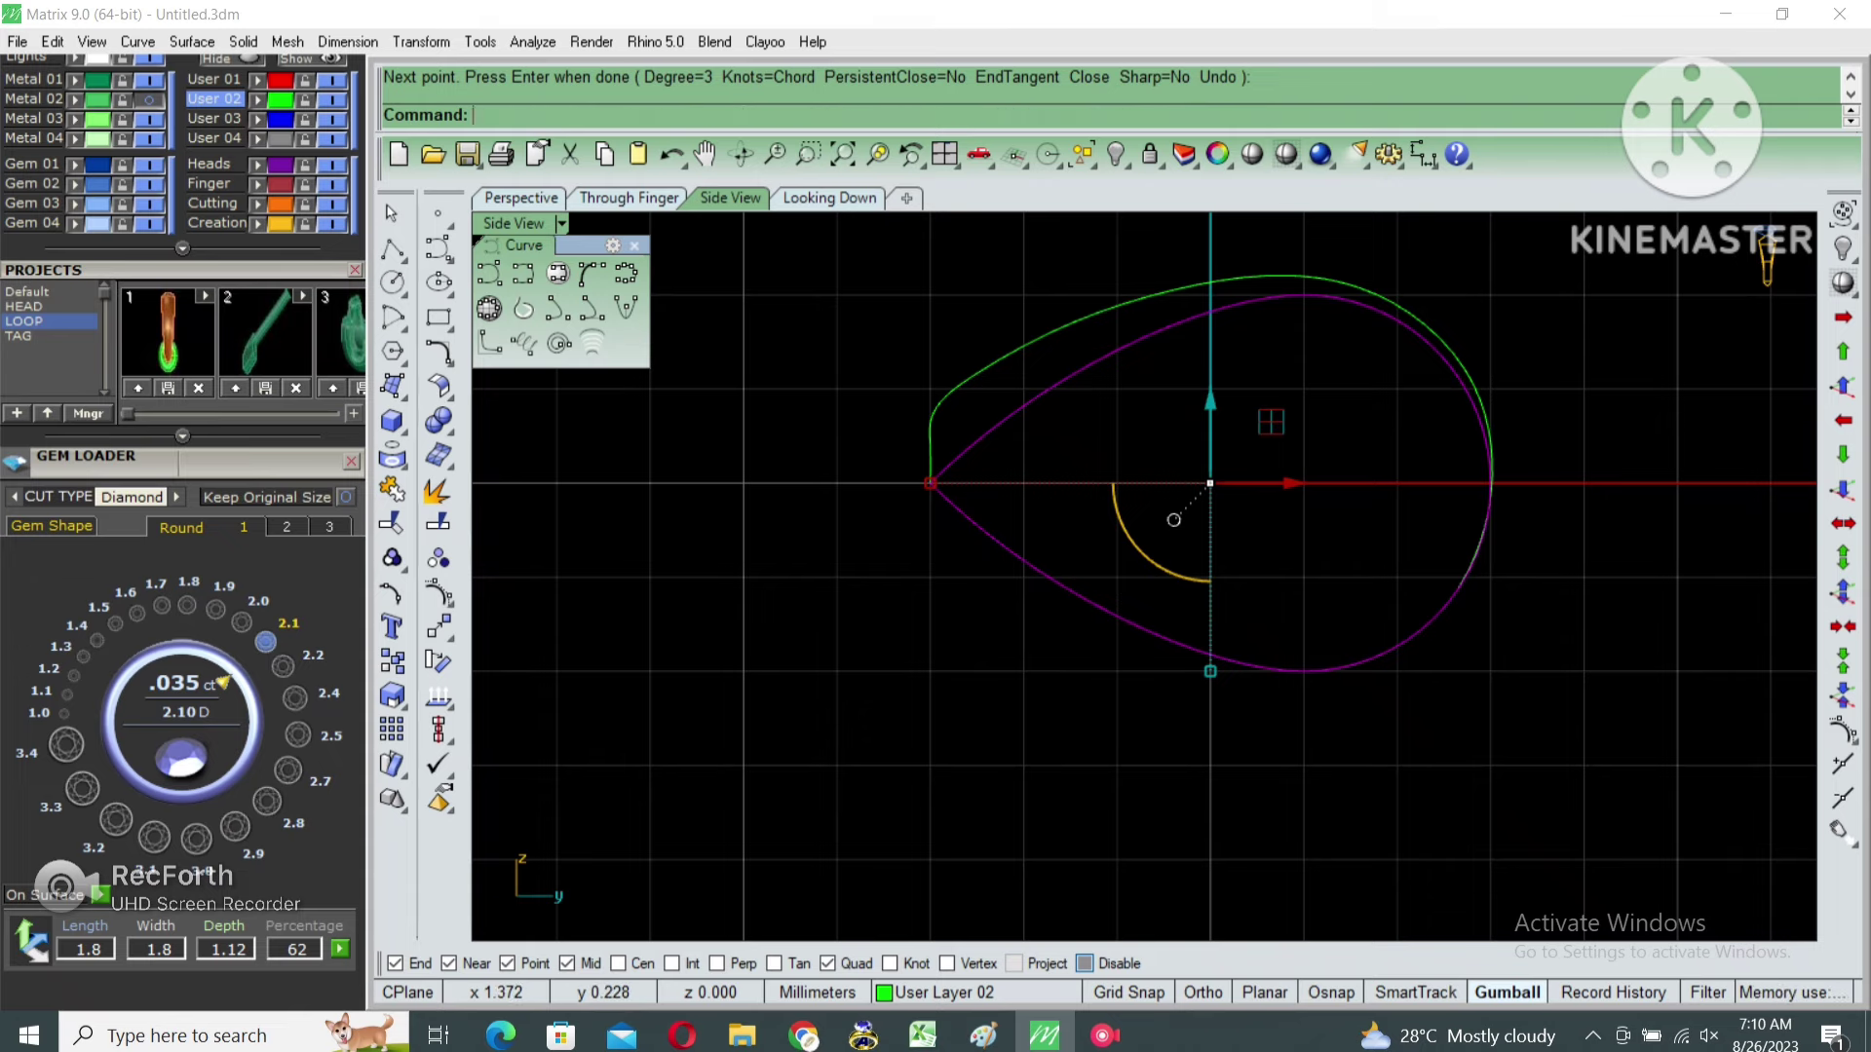
{"action": "key", "text": "Delete"}
Adjust the new curve's control points to lower its end and reshape its top.
{"action": "left_click", "coordinate": [1267, 281]}
{"action": "right_click_drag", "start_coordinate": [1266, 282], "coordinate": [1282, 317]}
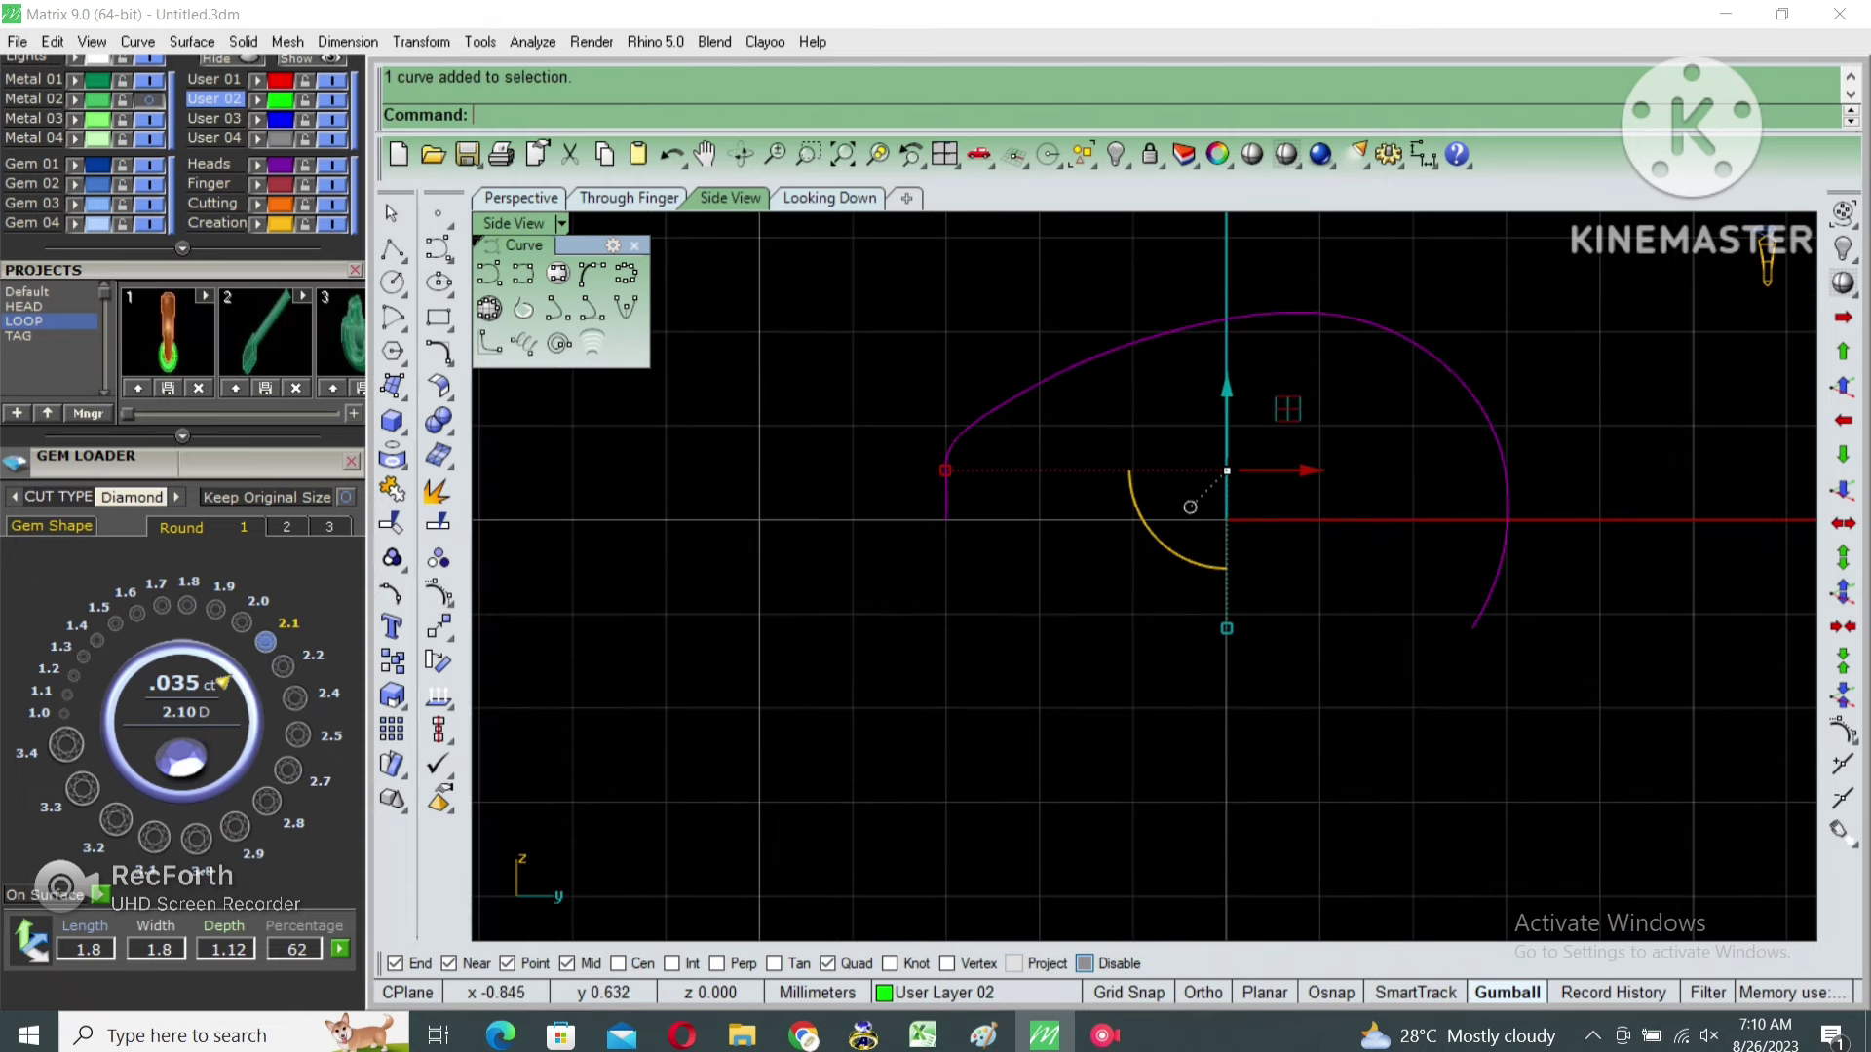
{"action": "key", "text": "F10"}
{"action": "scroll", "coordinate": [947, 428], "scroll_direction": "up", "scroll_amount": 3}
{"action": "left_click", "coordinate": [938, 462]}
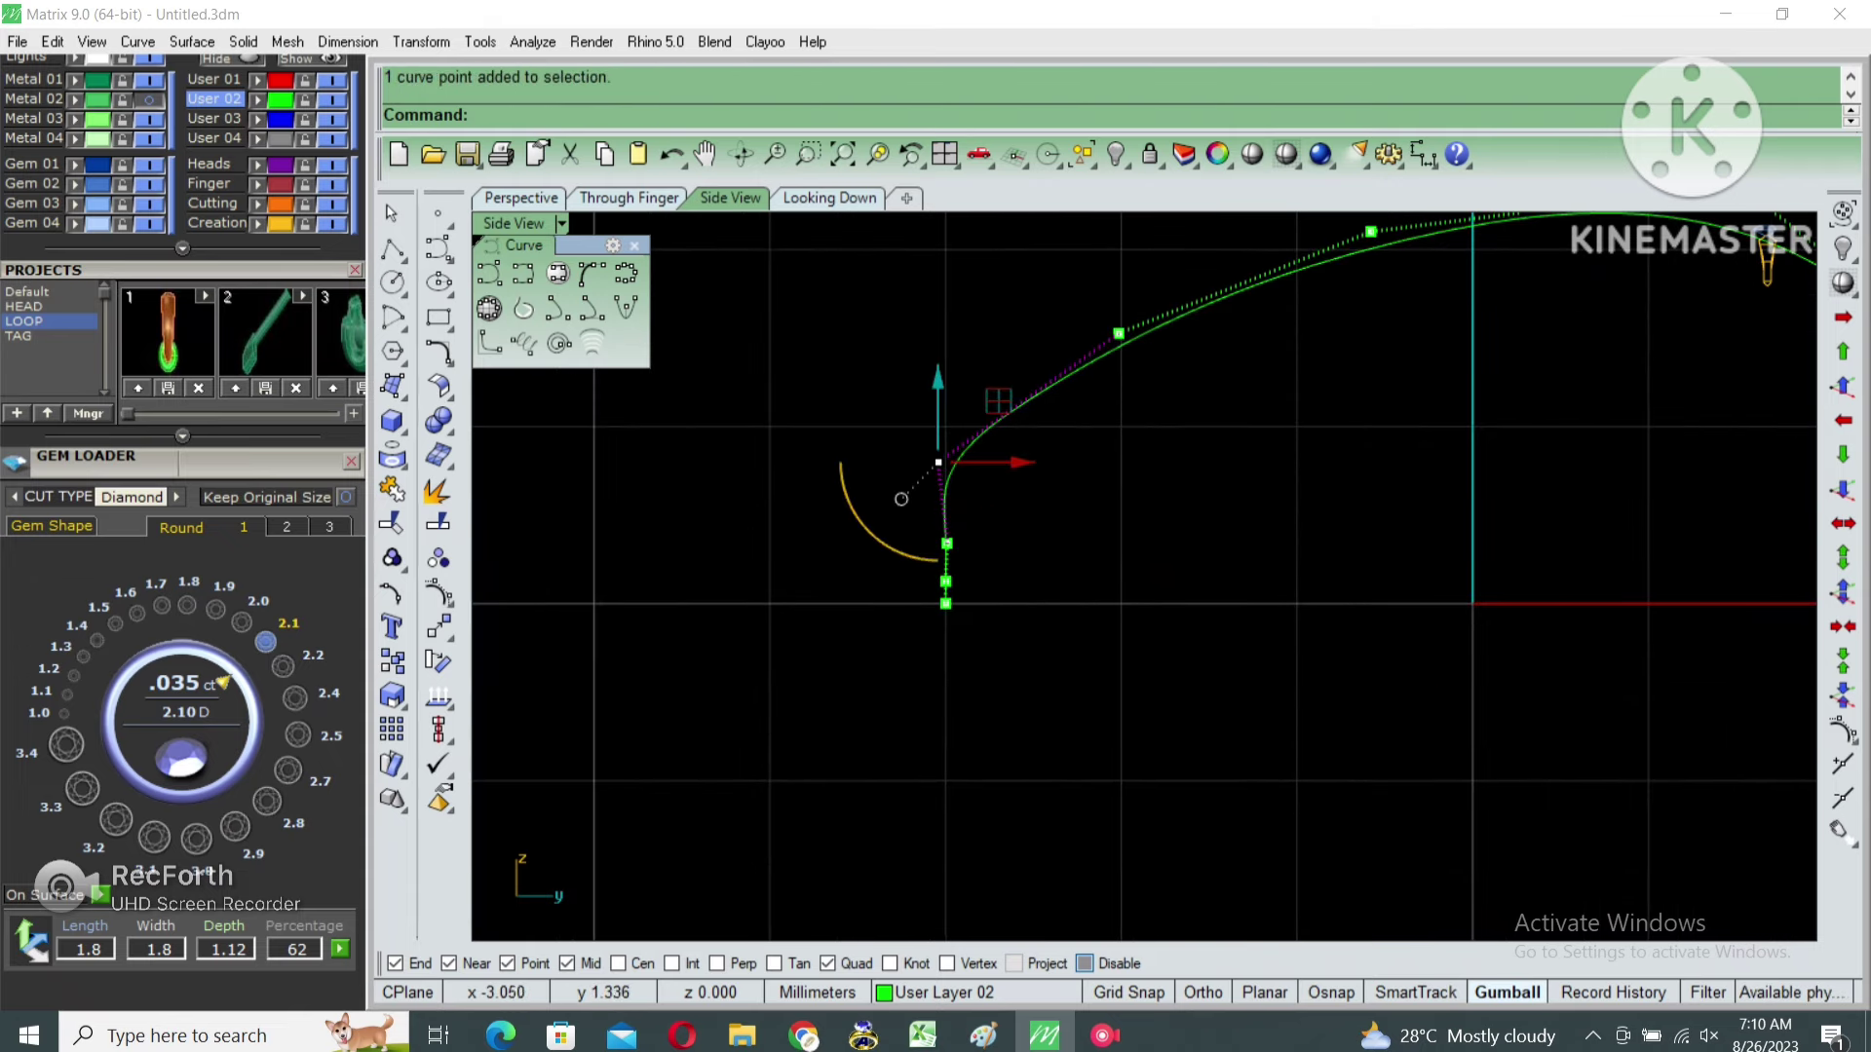
{"action": "left_click_drag", "start_coordinate": [938, 461], "coordinate": [938, 486]}
{"action": "right_click_drag", "start_coordinate": [938, 486], "coordinate": [927, 555]}
{"action": "left_click", "coordinate": [1106, 401]}
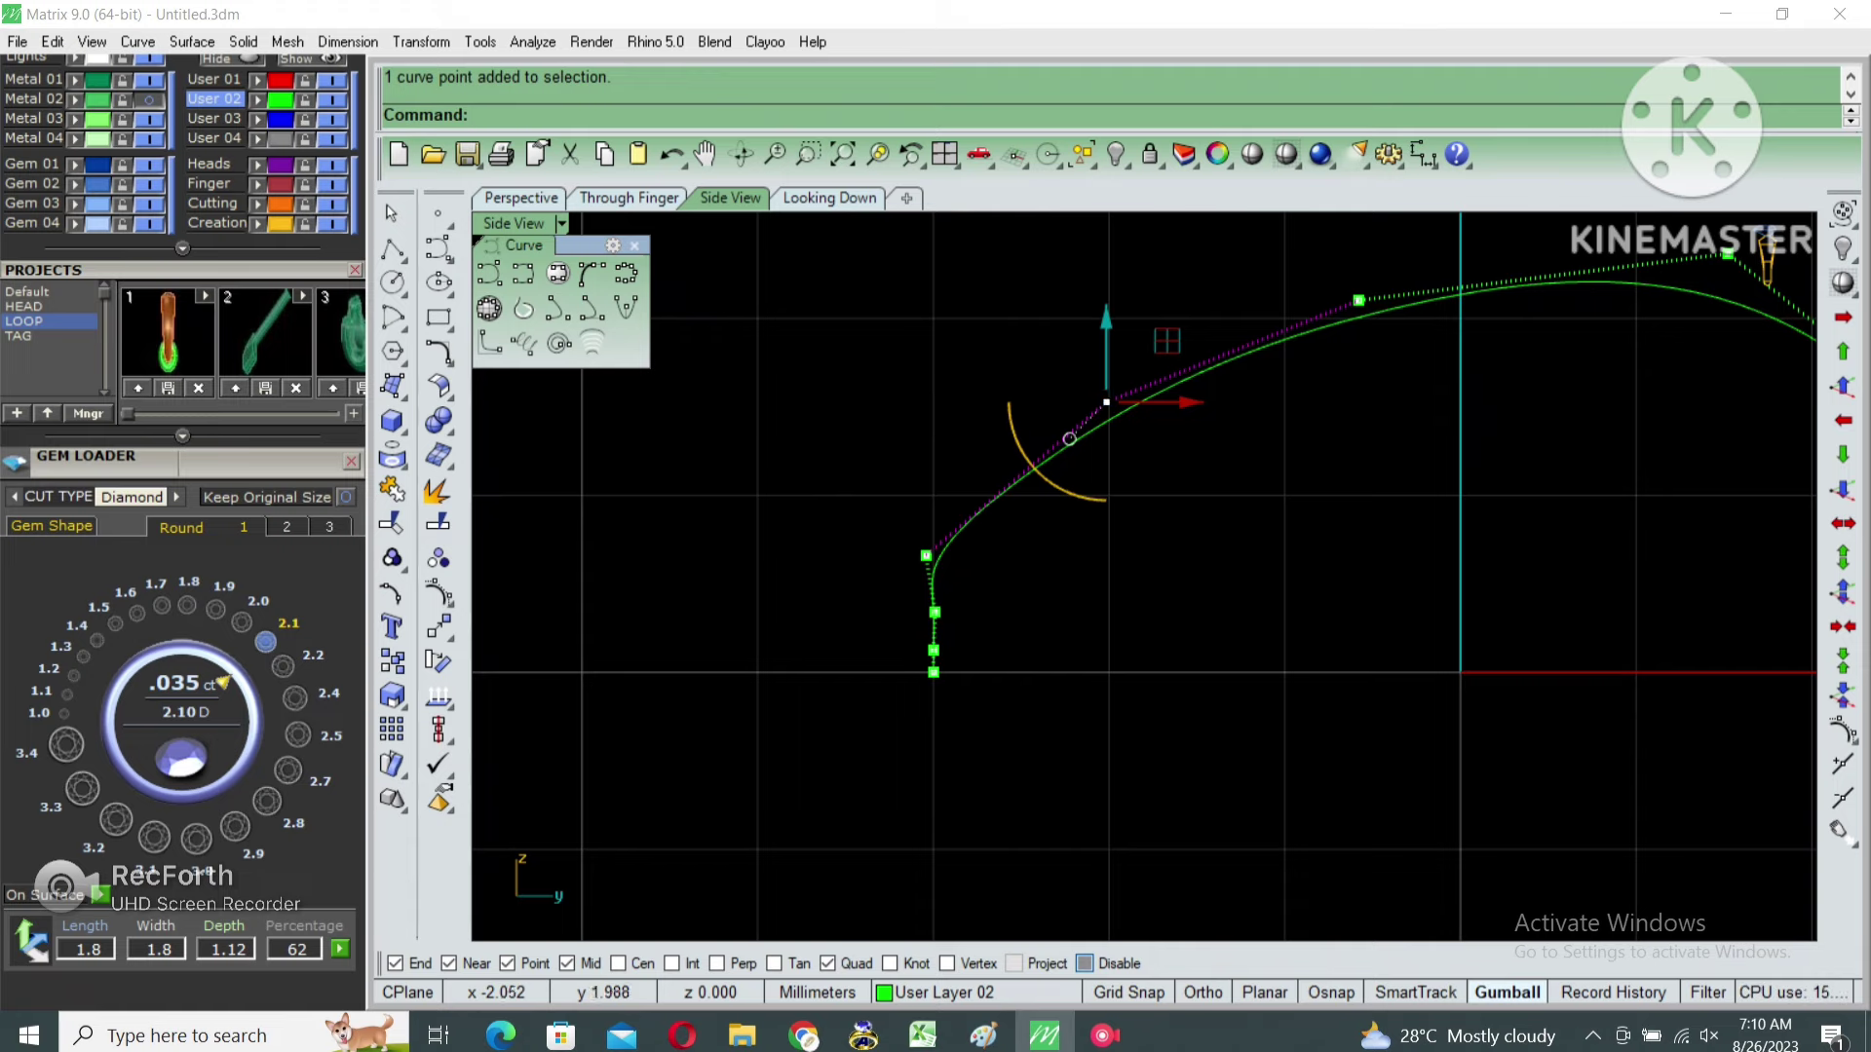
{"action": "left_click_drag", "start_coordinate": [1069, 438], "coordinate": [1072, 458]}
{"action": "scroll", "coordinate": [1076, 463], "scroll_direction": "down", "scroll_amount": 3}
{"action": "right_click_drag", "start_coordinate": [1083, 466], "coordinate": [819, 458]}
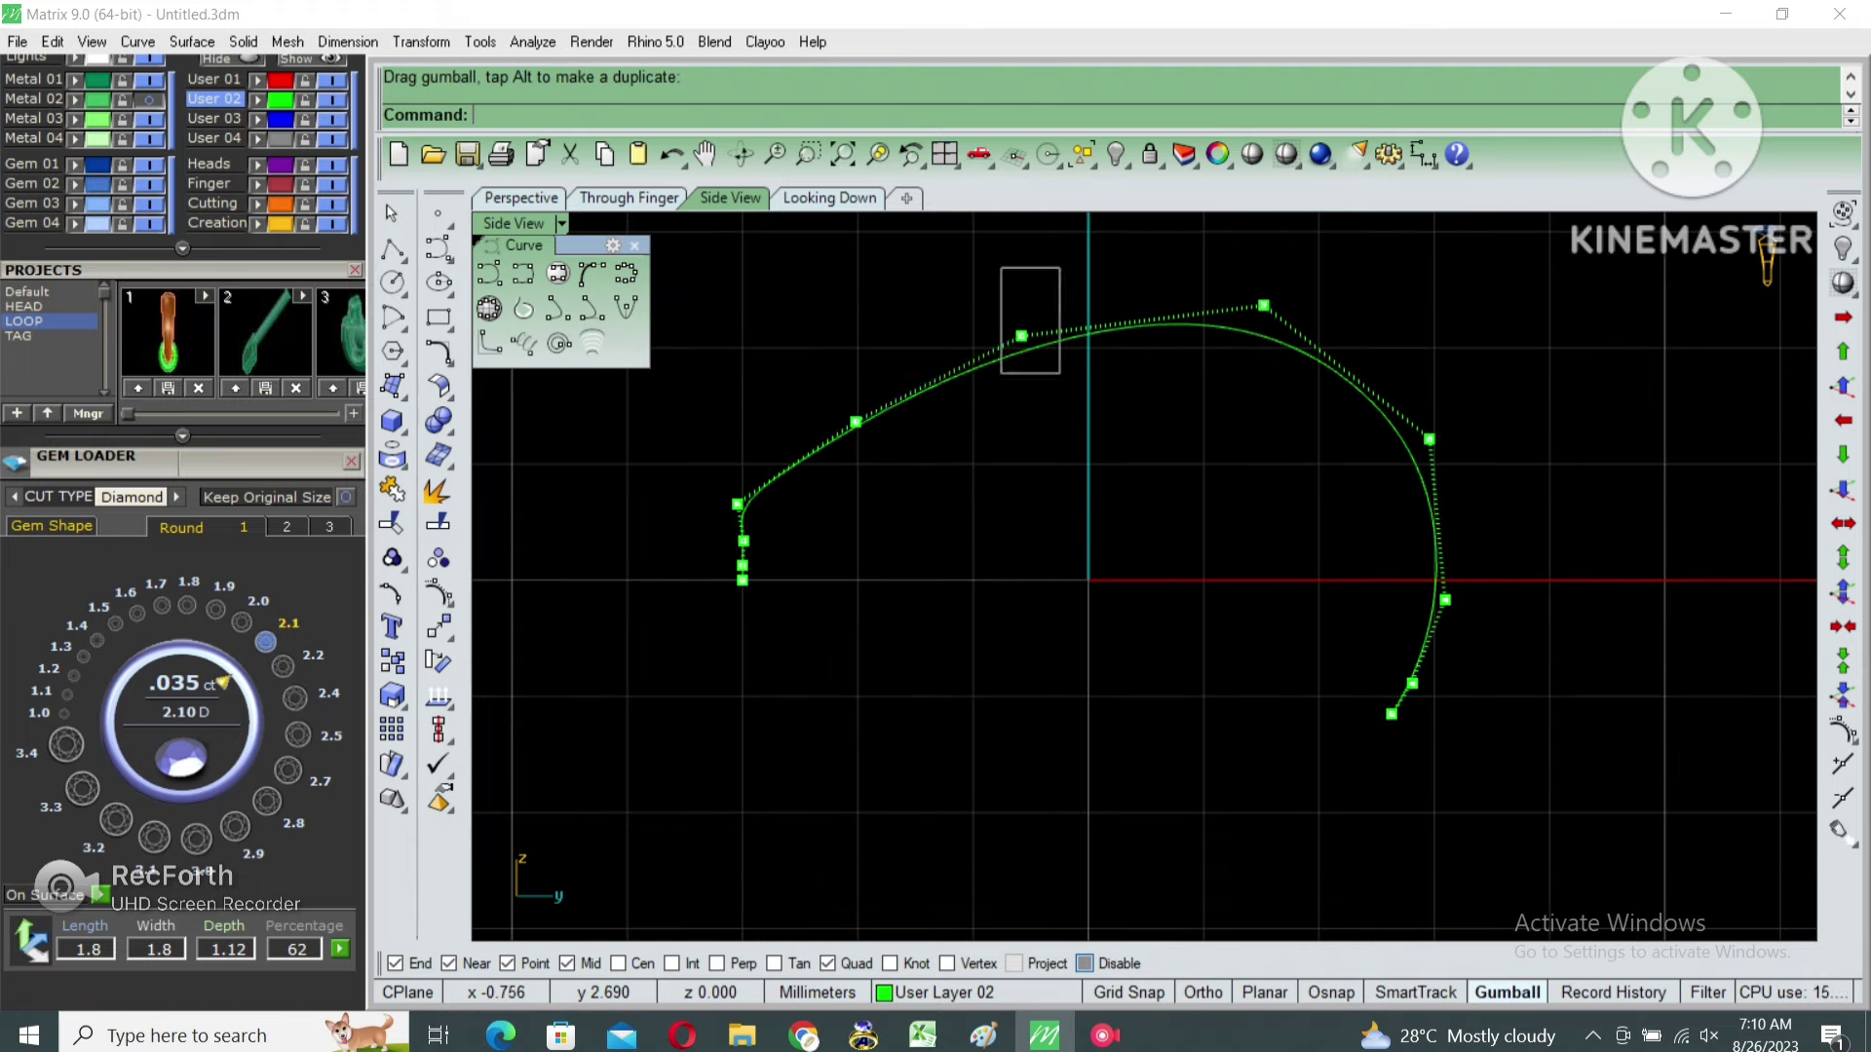
{"action": "mouse_move", "coordinate": [1001, 268]}
{"action": "left_mouse_down"}
{"action": "mouse_move", "coordinate": [1060, 373]}
{"action": "mouse_move", "coordinate": [1021, 327]}
{"action": "left_mouse_up"}
{"action": "key", "text": "Escape"}
{"action": "scroll", "coordinate": [1368, 427], "scroll_direction": "down", "scroll_amount": 2}
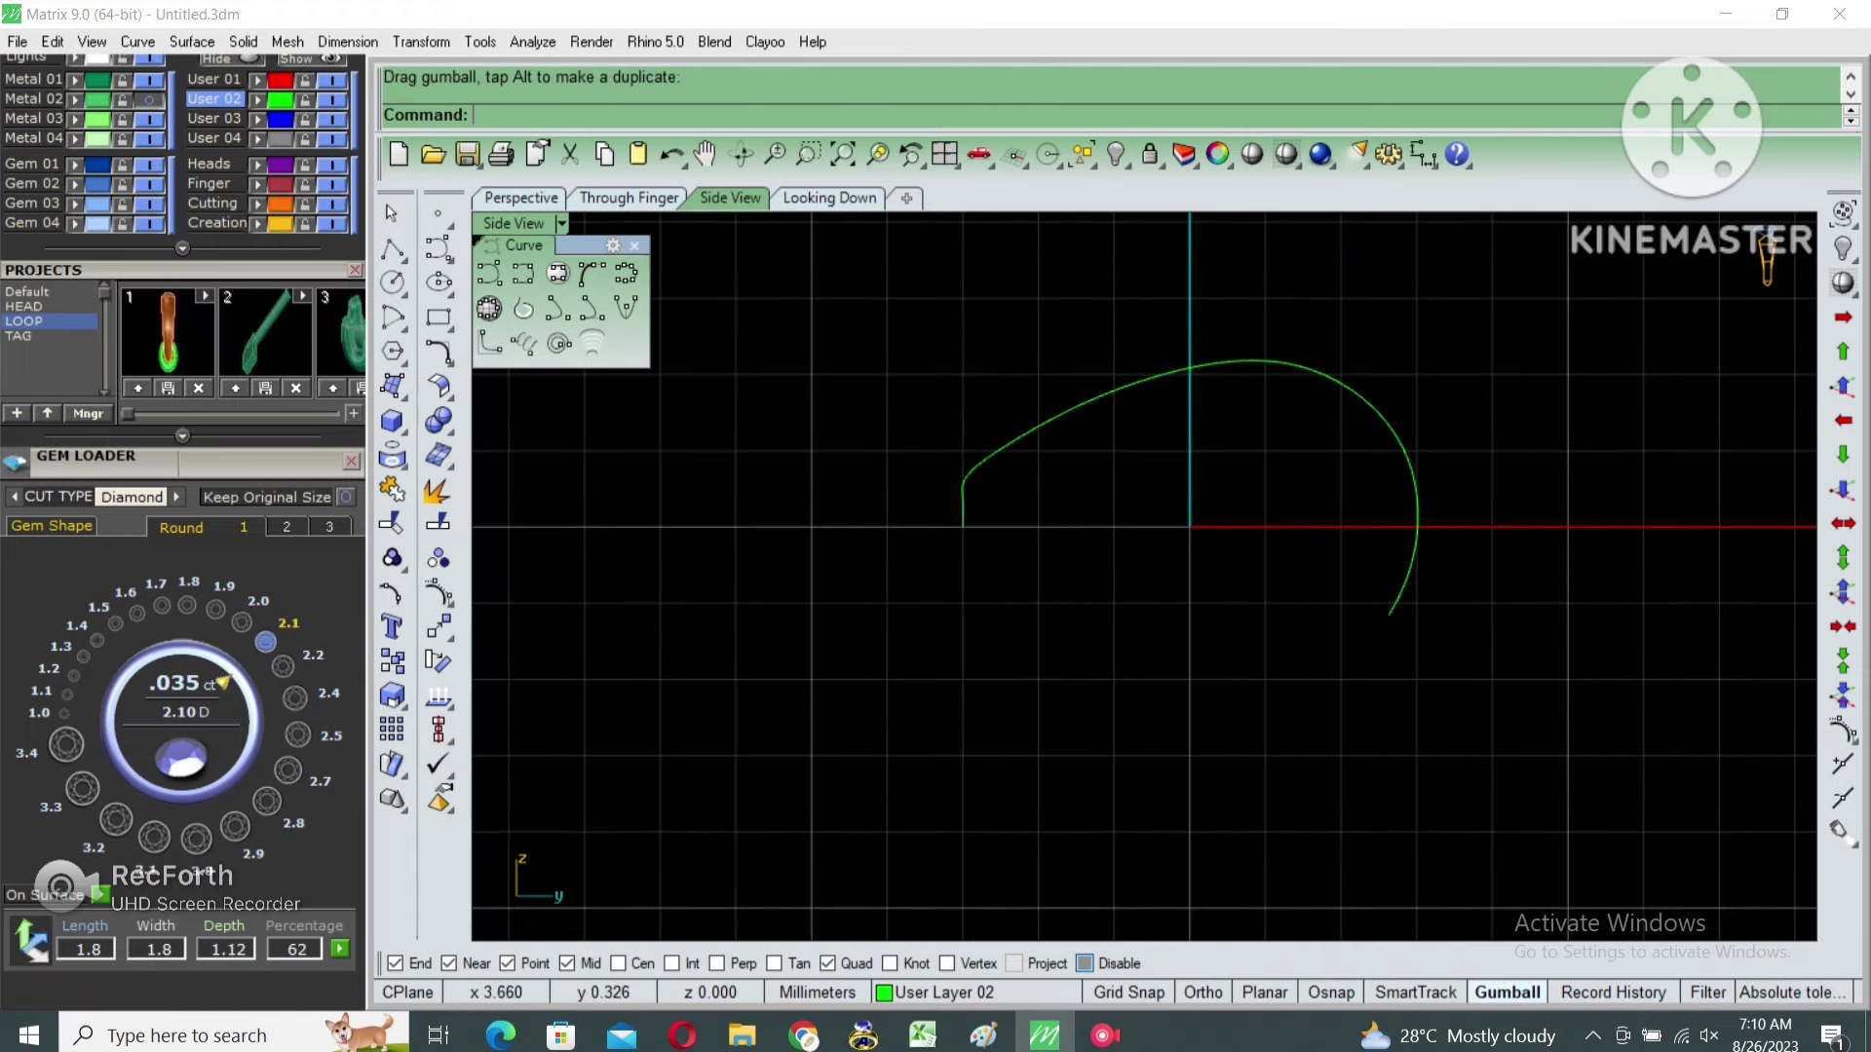
Split the curve with a cutting plane on the horizontal axis and delete the lower piece.
{"action": "left_click", "coordinate": [1249, 361]}
{"action": "right_click_drag", "start_coordinate": [1253, 426], "coordinate": [1019, 425]}
{"action": "key", "text": "Return"}
{"action": "type", "text": "0"}
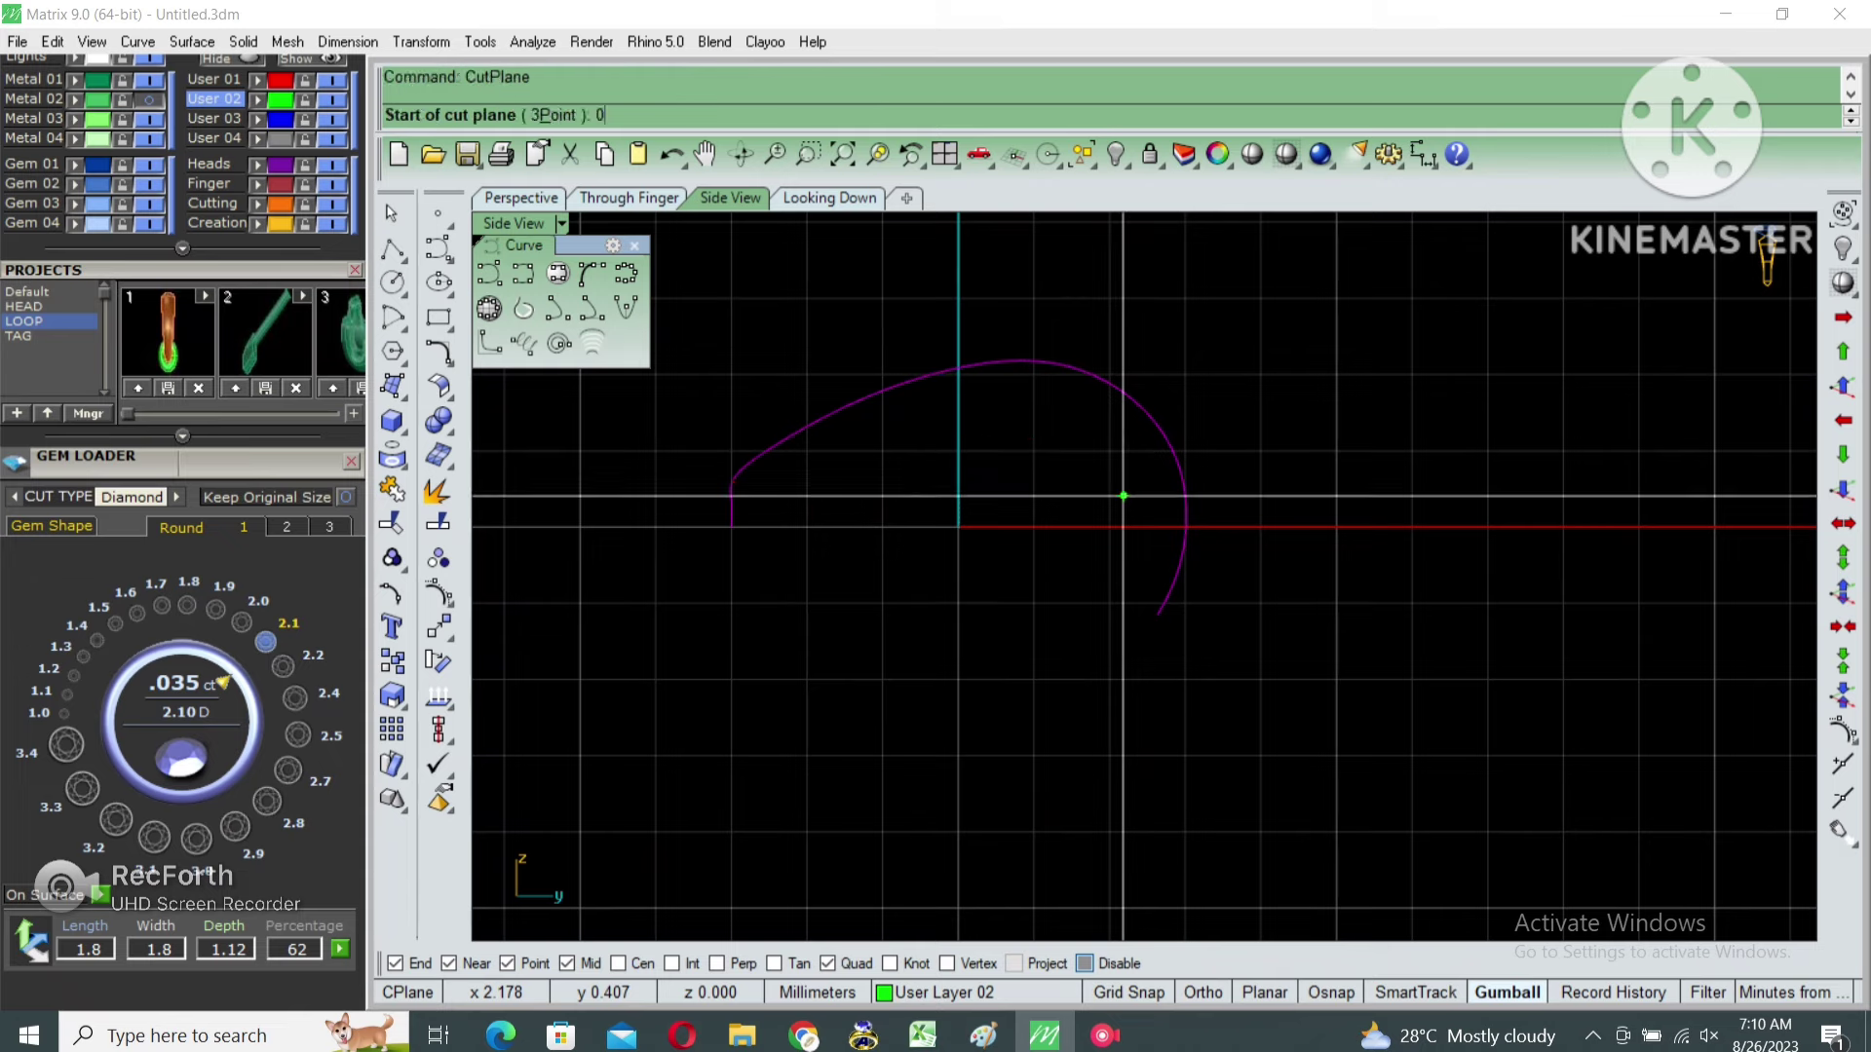
{"action": "left_click", "coordinate": [959, 527]}
{"action": "left_click", "coordinate": [1116, 527]}
{"action": "scroll", "coordinate": [1115, 531], "scroll_direction": "up", "scroll_amount": 2}
{"action": "type", "text": "Split"}
{"action": "key", "text": "Return"}
{"action": "left_click", "coordinate": [1072, 527]}
{"action": "key", "text": "Return"}
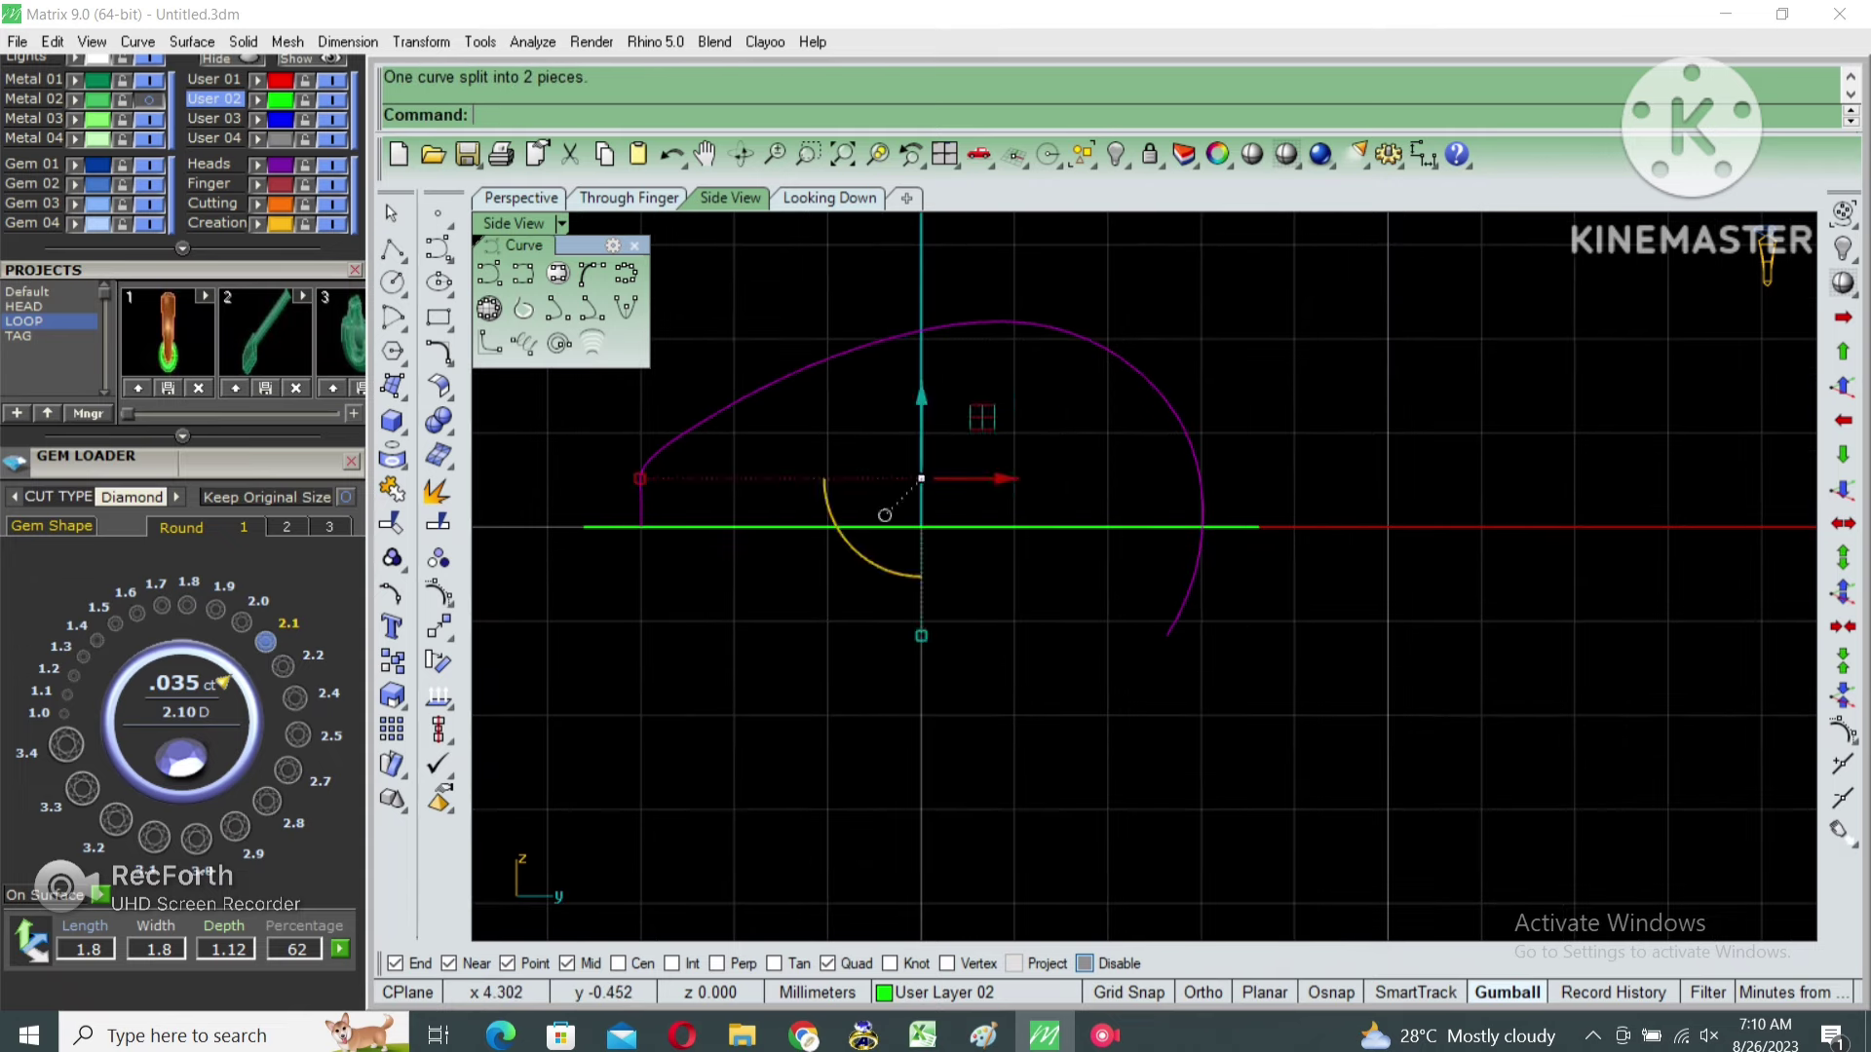
{"action": "left_click", "coordinate": [1190, 595]}
{"action": "key", "text": "Delete"}
Mirror the remaining arc across the horizontal axis into a closed teardrop.
{"action": "left_click", "coordinate": [1169, 428]}
{"action": "scroll", "coordinate": [1341, 550], "scroll_direction": "down", "scroll_amount": 2}
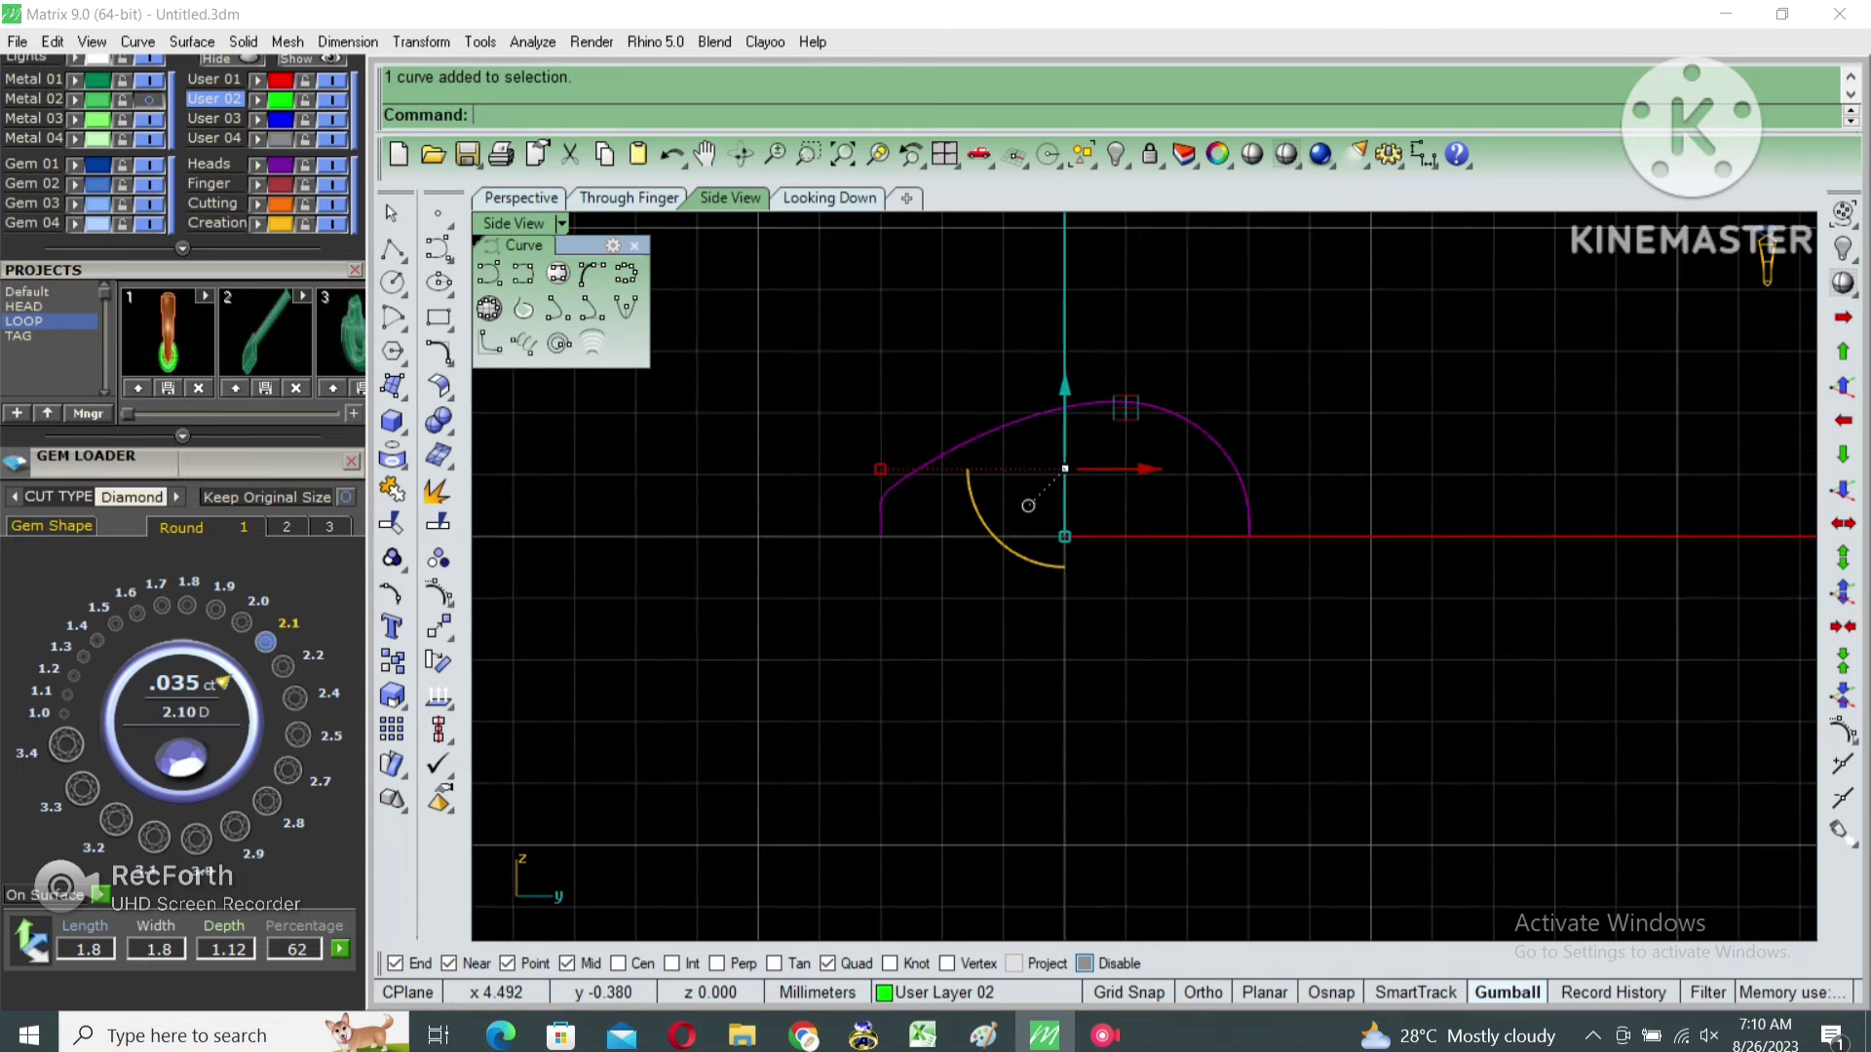
{"action": "type", "text": "irror"}
{"action": "key", "text": "Return"}
{"action": "left_click", "coordinate": [1065, 536]}
{"action": "left_click", "coordinate": [1364, 536]}
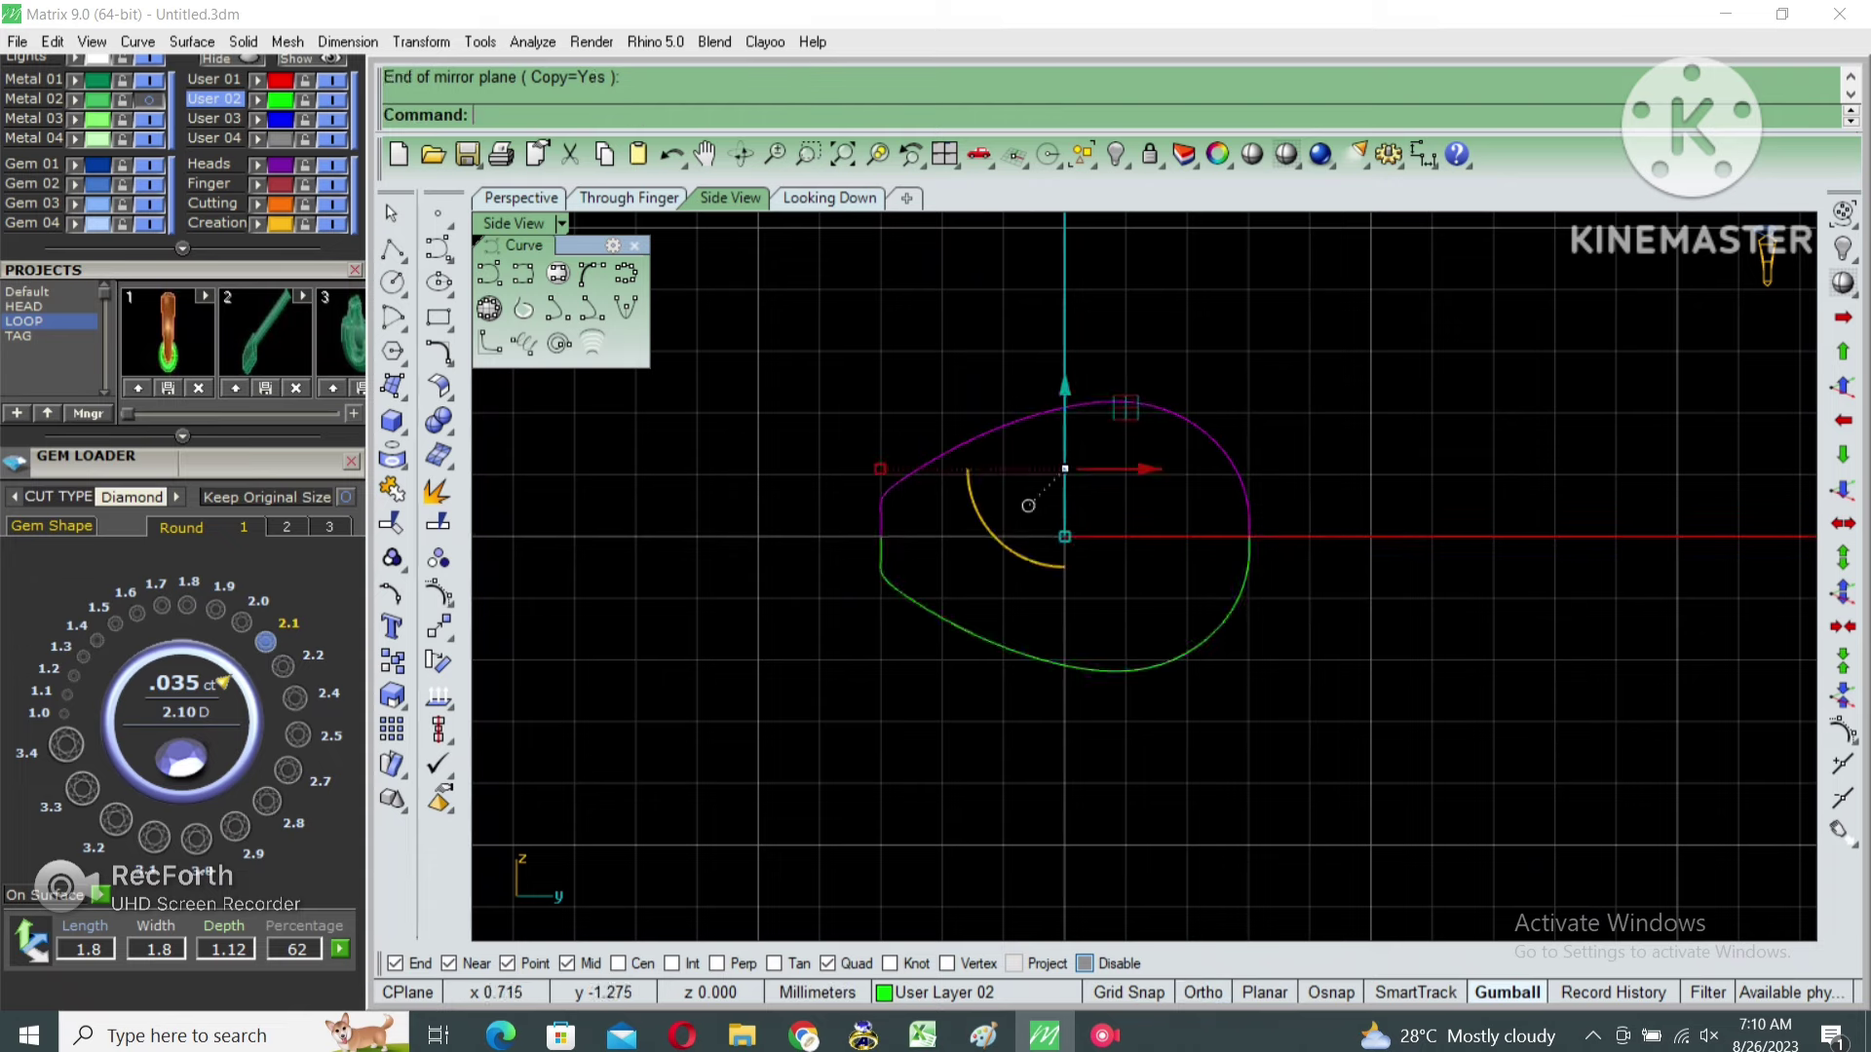
{"action": "left_click", "coordinate": [1150, 667]}
{"action": "right_click_drag", "start_coordinate": [1149, 668], "coordinate": [1214, 630]}
Move the left end's top and bottom control points to flatten the teardrop's narrow tip.
{"action": "key", "text": "F10"}
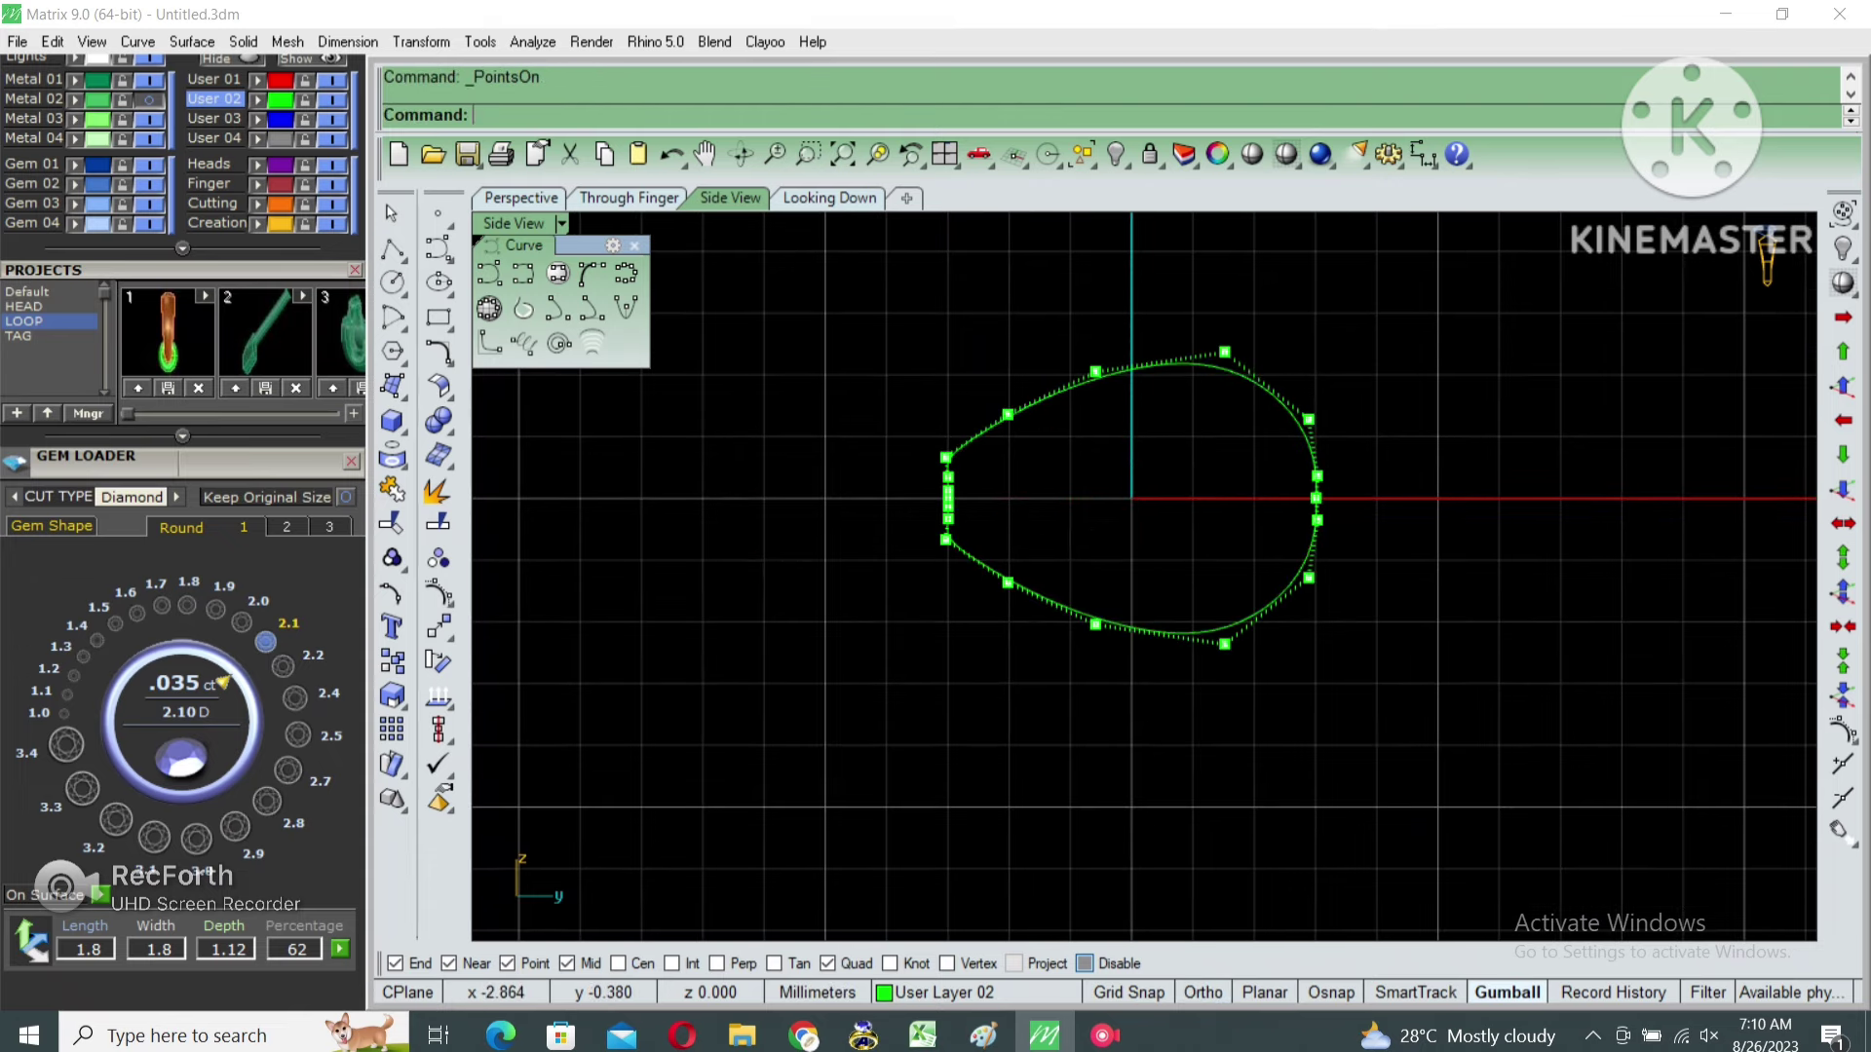
{"action": "scroll", "coordinate": [942, 492], "scroll_direction": "up", "scroll_amount": 5}
{"action": "left_click", "coordinate": [909, 751]}
{"action": "scroll", "coordinate": [991, 496], "scroll_direction": "down", "scroll_amount": 3}
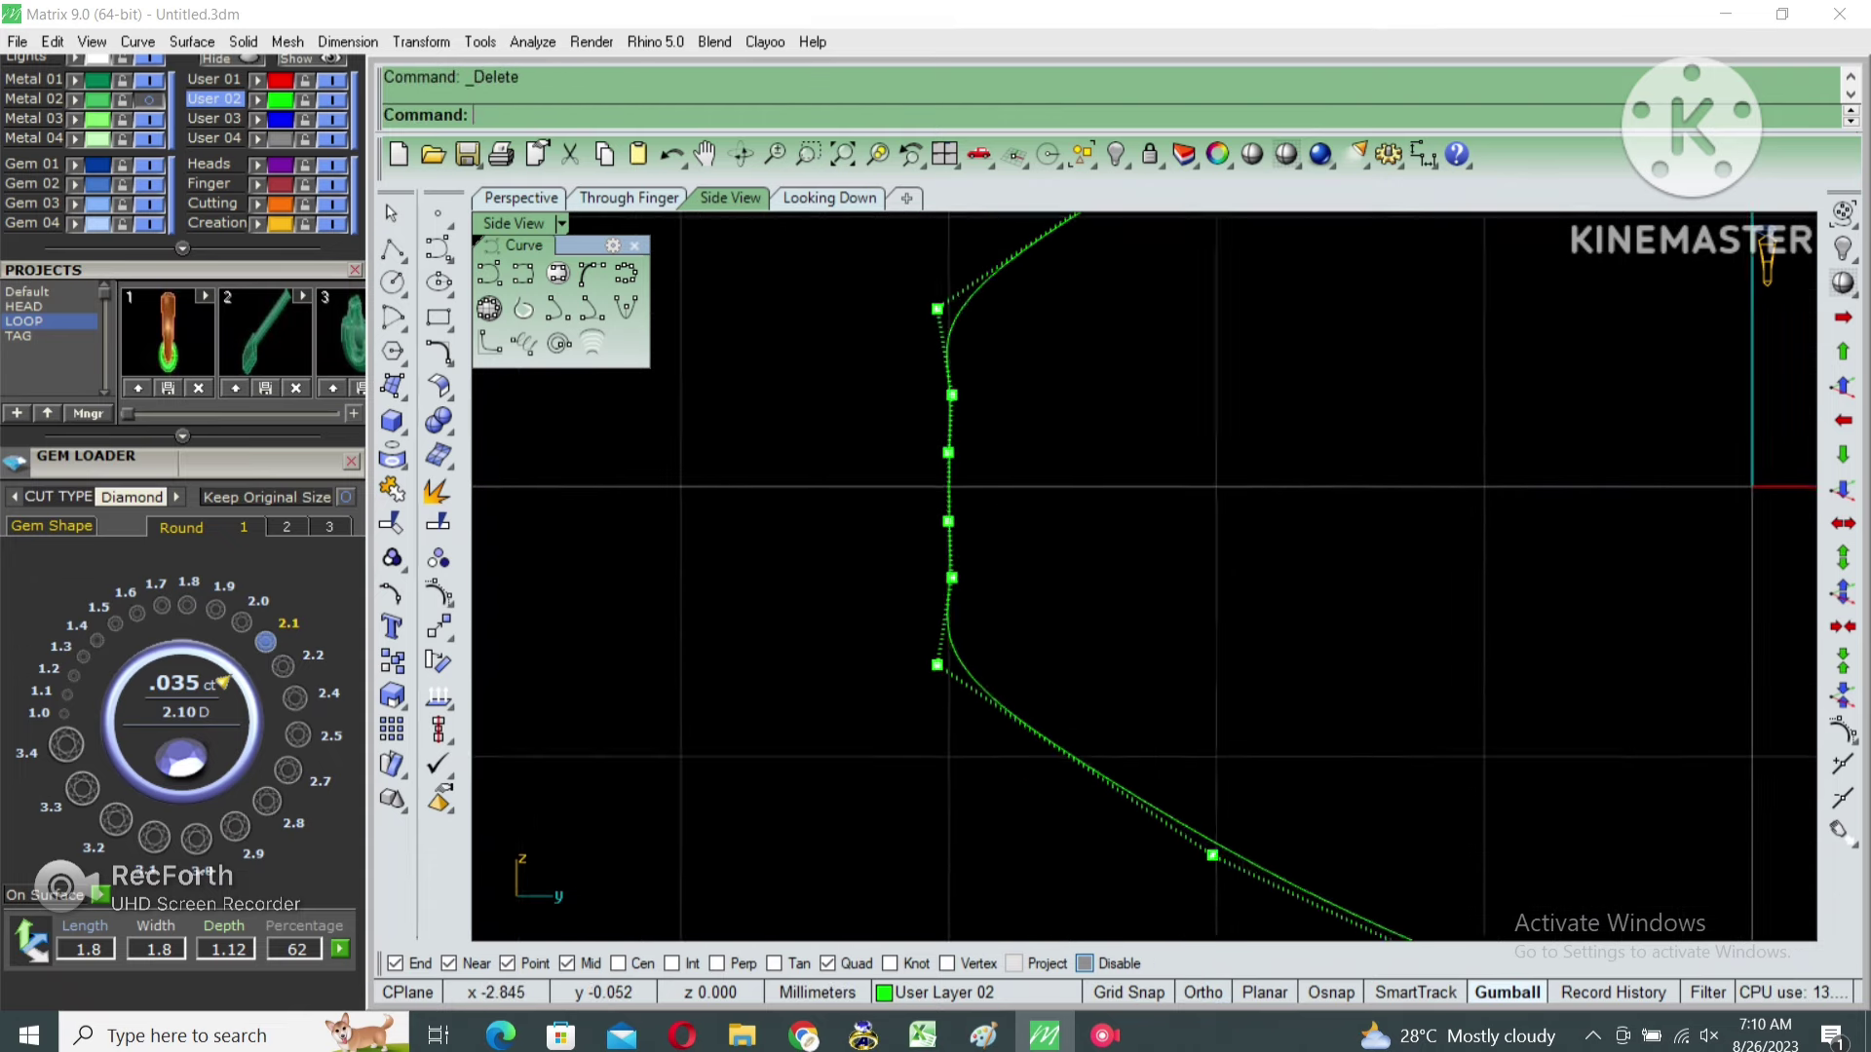
{"action": "left_click", "coordinate": [946, 344]}
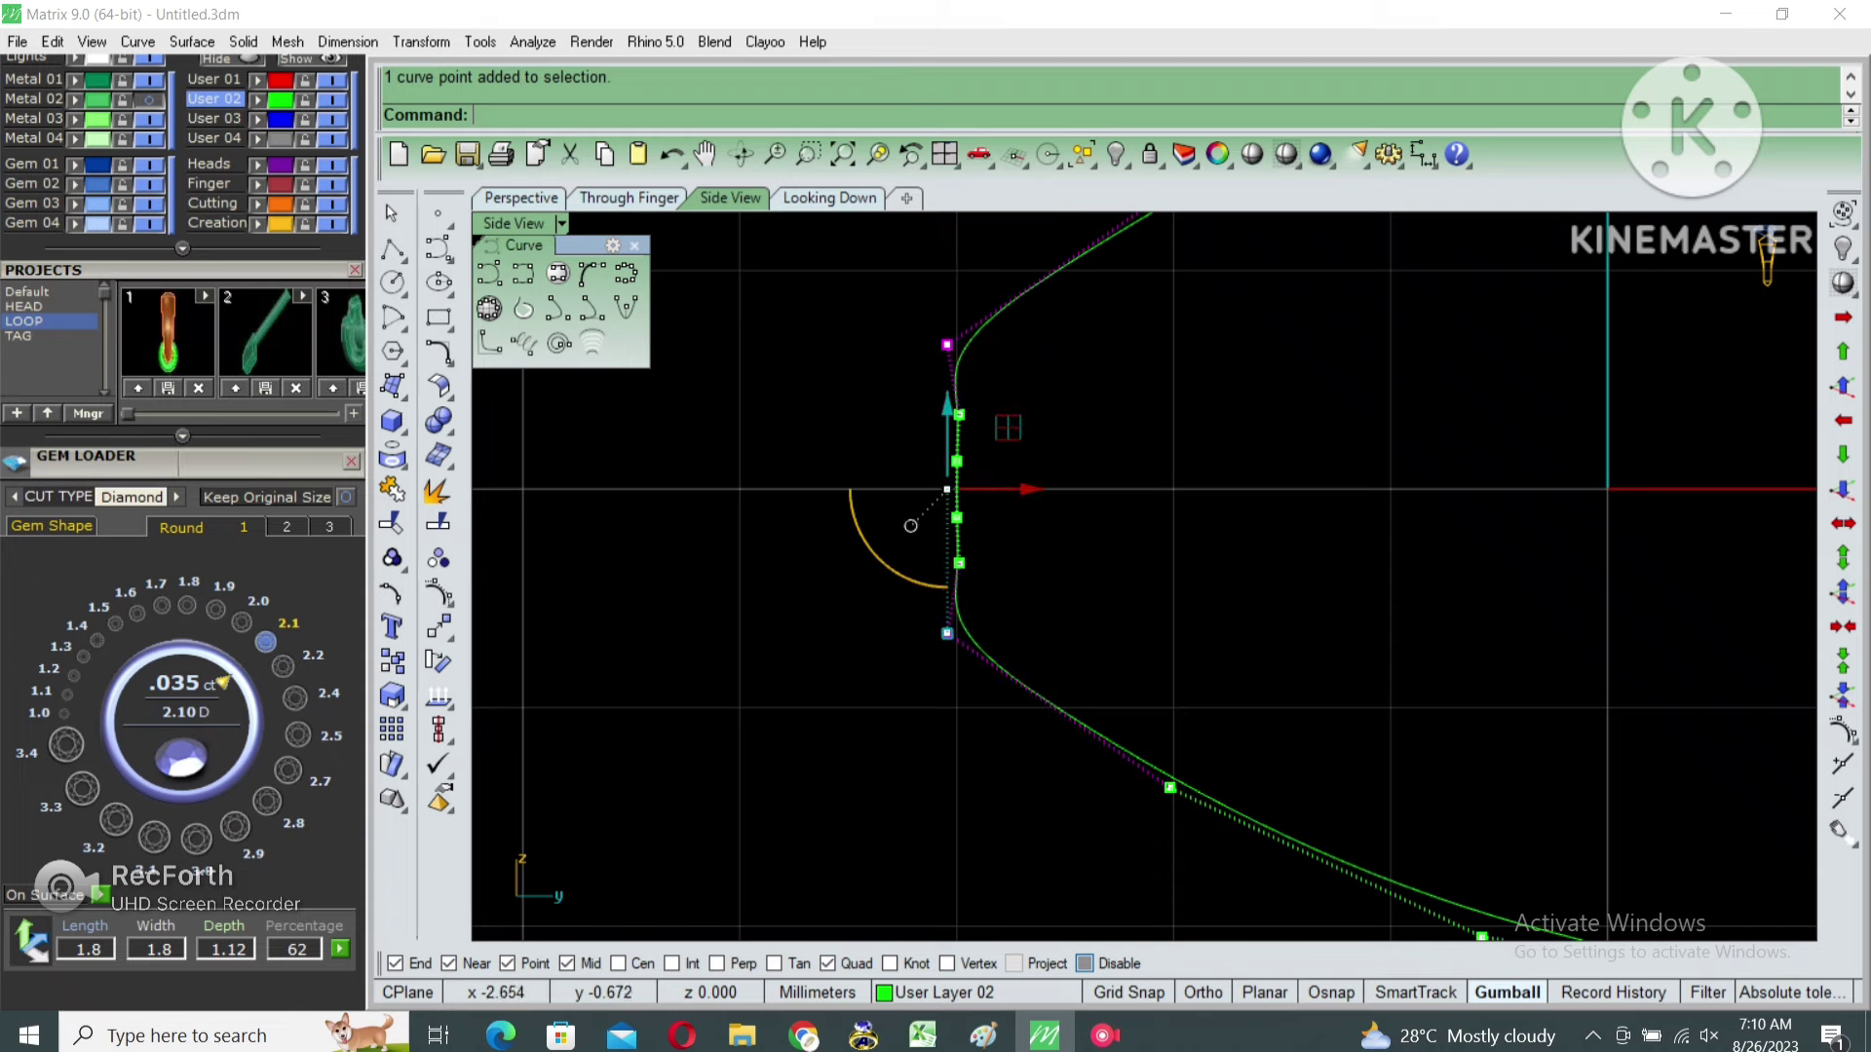
{"action": "left_click", "coordinate": [947, 633], "text": "shift"}
{"action": "type", "text": "m"}
{"action": "key", "text": "Return"}
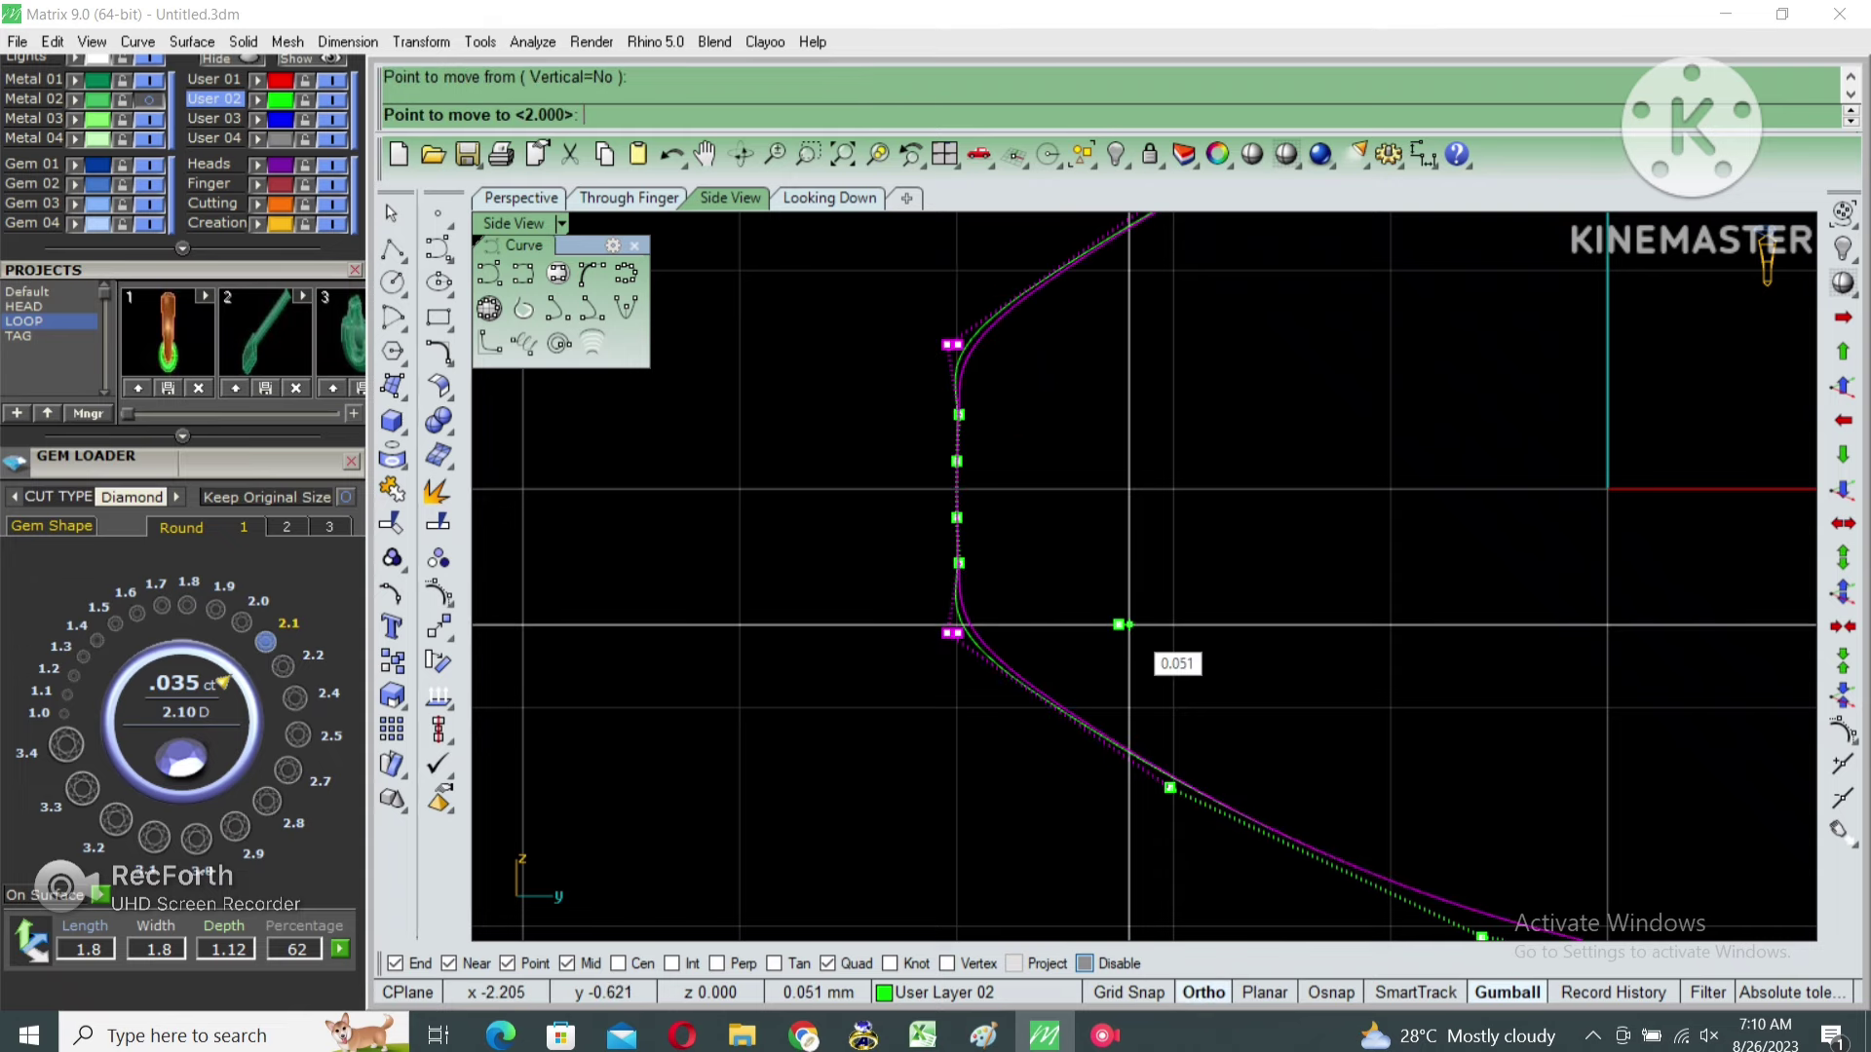
{"action": "left_click", "coordinate": [1122, 624]}
{"action": "scroll", "coordinate": [1144, 575], "scroll_direction": "down", "scroll_amount": 3}
{"action": "key", "text": "Escape"}
{"action": "key", "text": "Escape"}
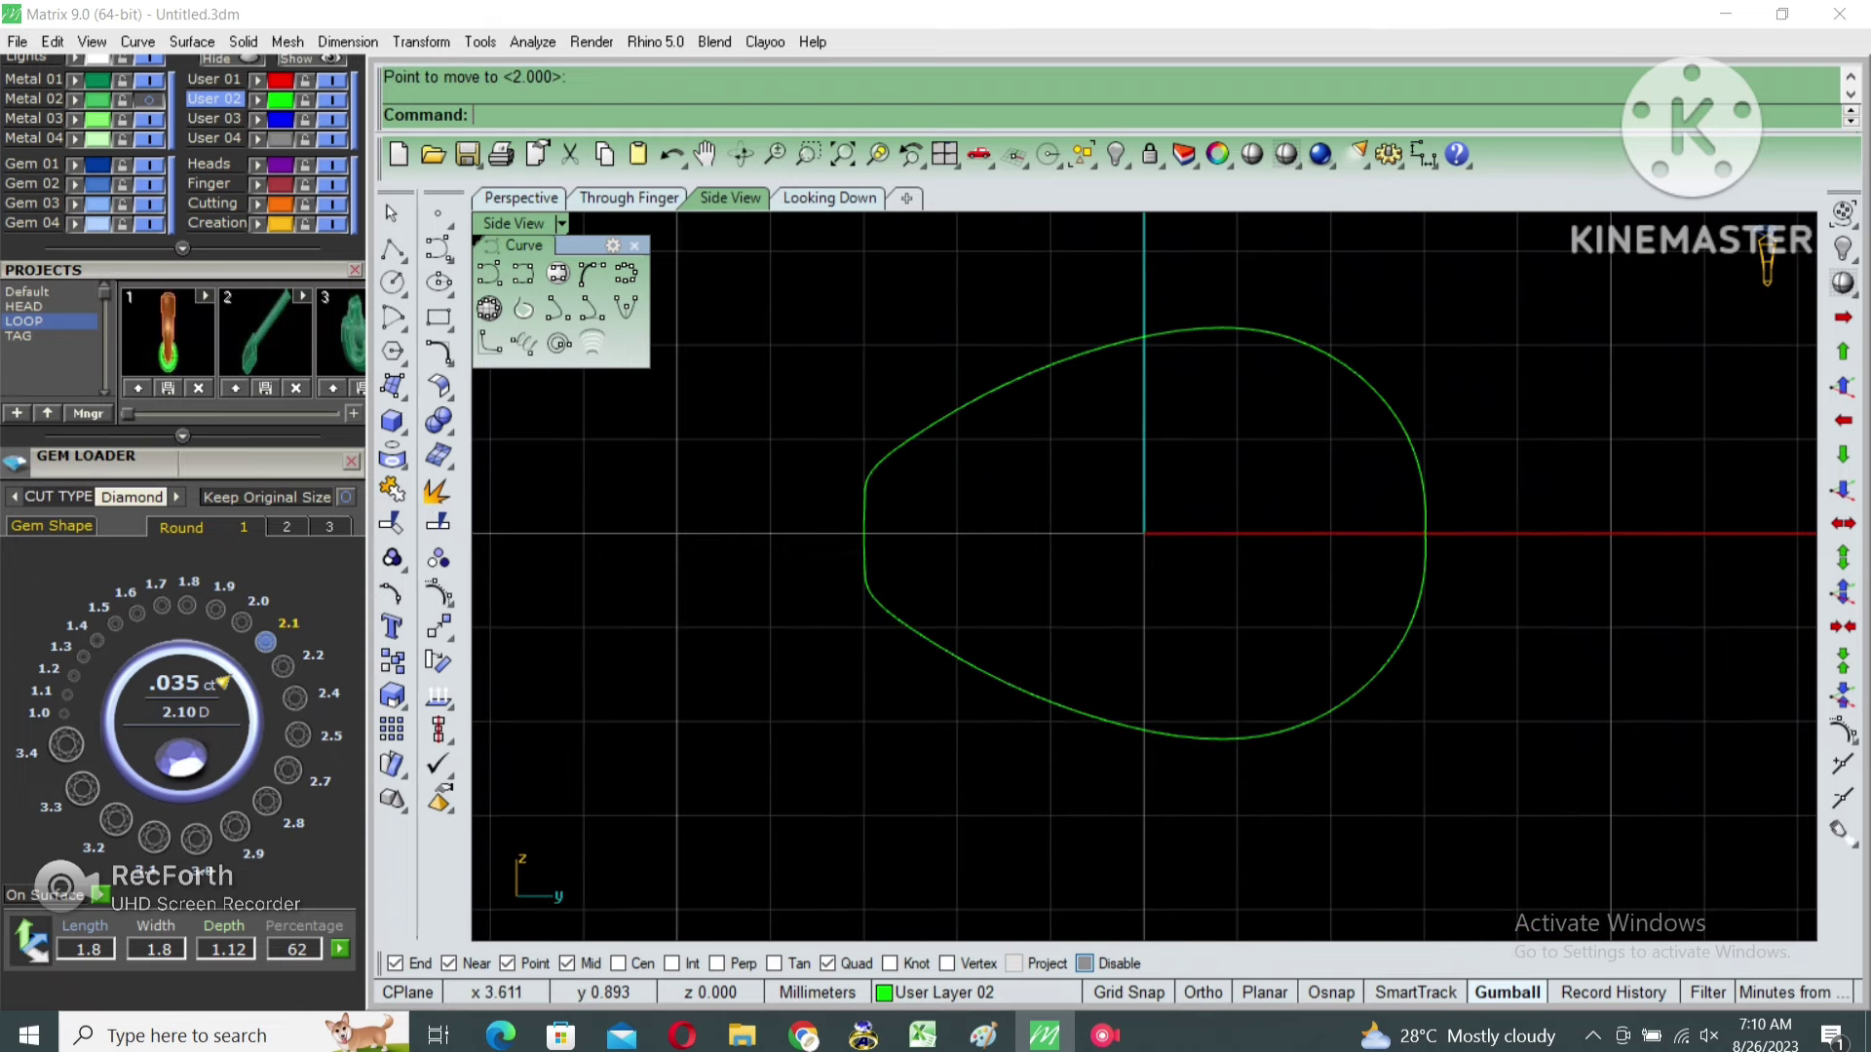
Window-select several of the teardrop's control points to remove and smooth the curve.
{"action": "left_click", "coordinate": [1145, 737]}
{"action": "key", "text": "F10"}
{"action": "scroll", "coordinate": [1415, 538], "scroll_direction": "up", "scroll_amount": 2}
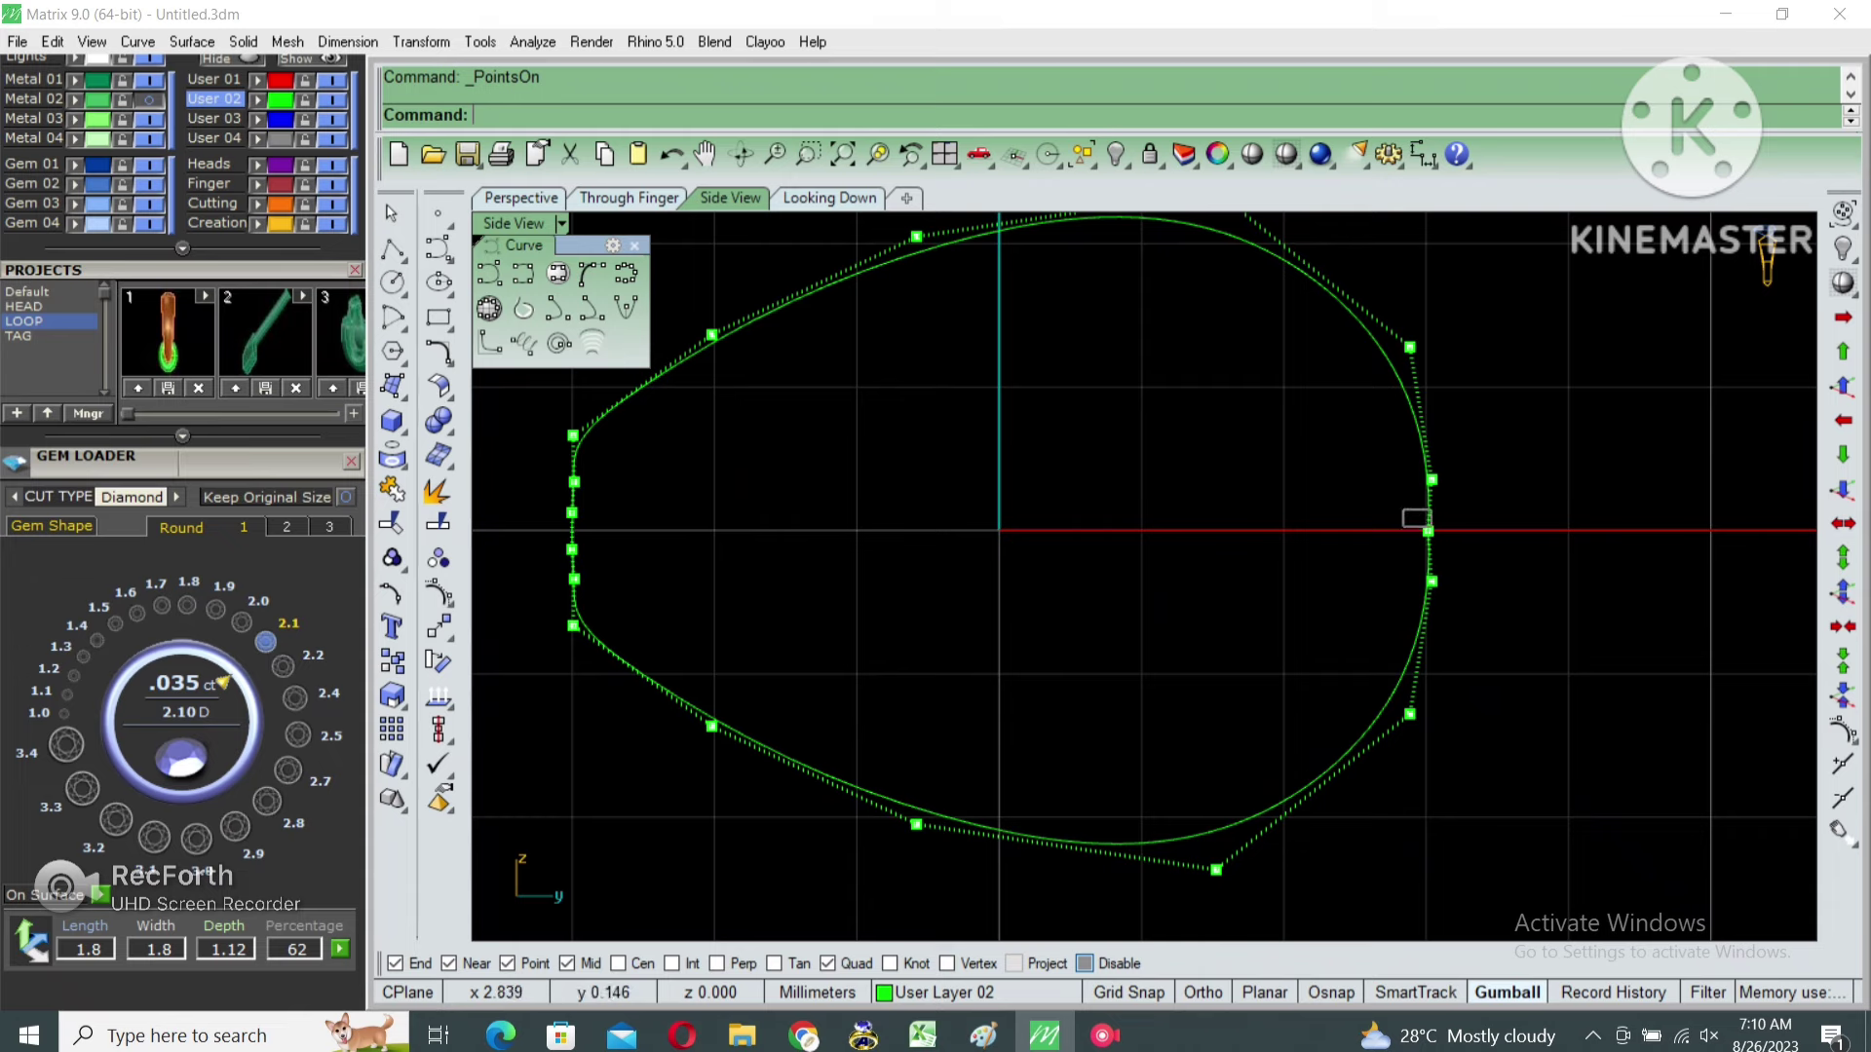
{"action": "scroll", "coordinate": [1462, 541], "scroll_direction": "down", "scroll_amount": 3}
{"action": "key", "text": "Escape"}
{"action": "left_click_drag", "start_coordinate": [1405, 514], "coordinate": [1259, 443]}
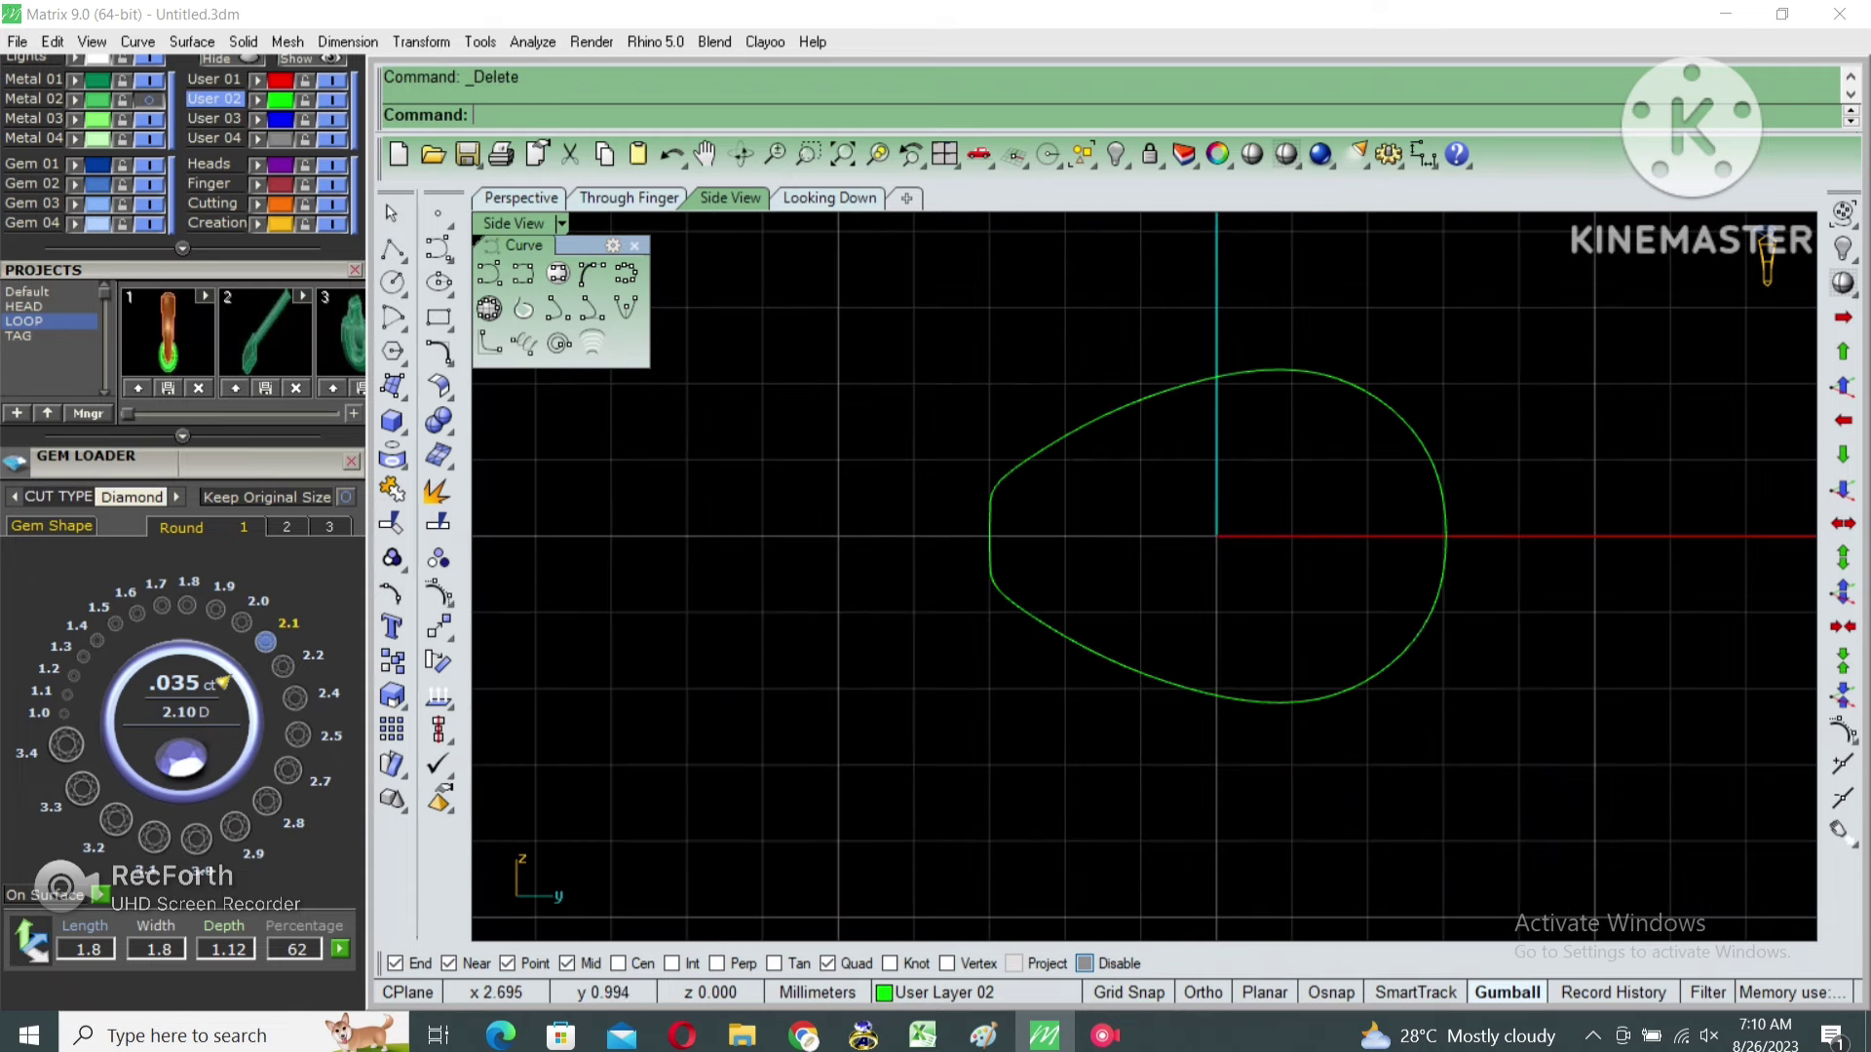
Test an inward offset of the teardrop, measure it with an aligned dimension, then undo it.
{"action": "left_click", "coordinate": [1432, 468]}
{"action": "right_click_drag", "start_coordinate": [1380, 474], "coordinate": [1349, 447]}
{"action": "type", "text": "offset"}
{"action": "key", "text": "Return"}
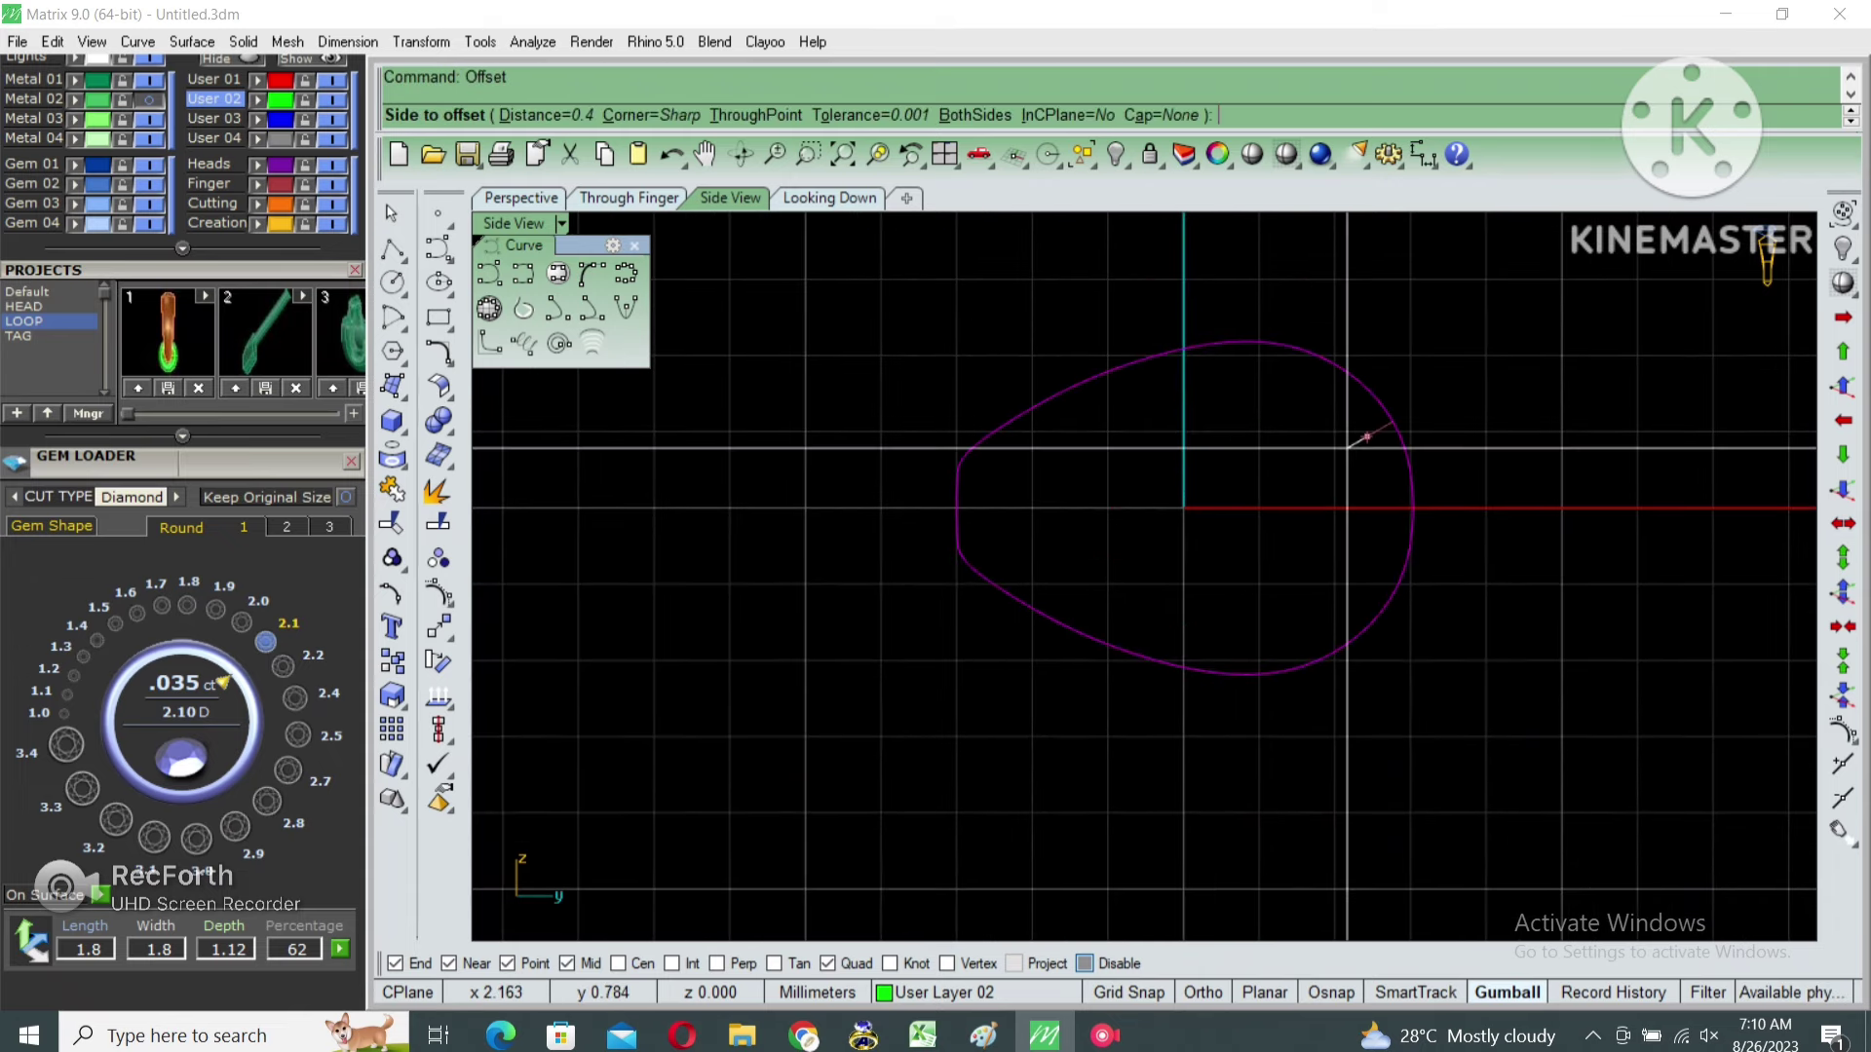
{"action": "left_click", "coordinate": [1348, 447]}
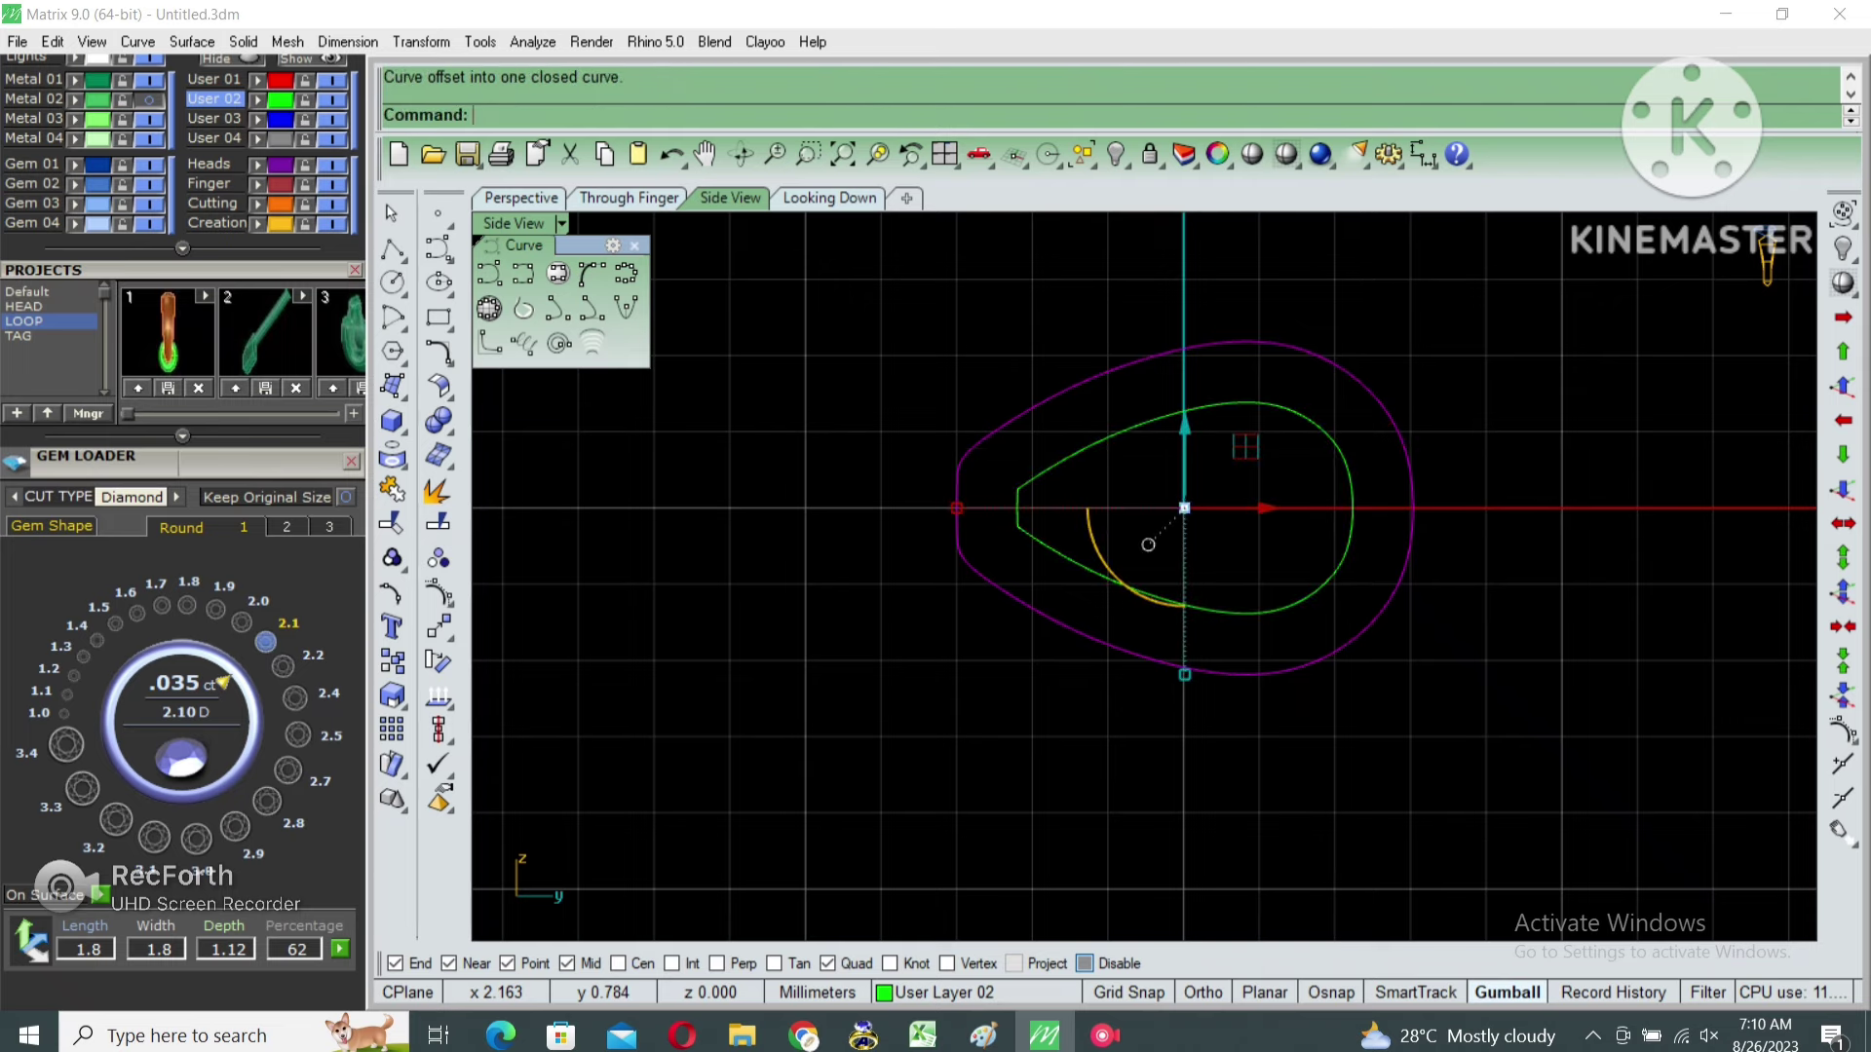
{"action": "type", "text": "a"}
{"action": "key", "text": "Return"}
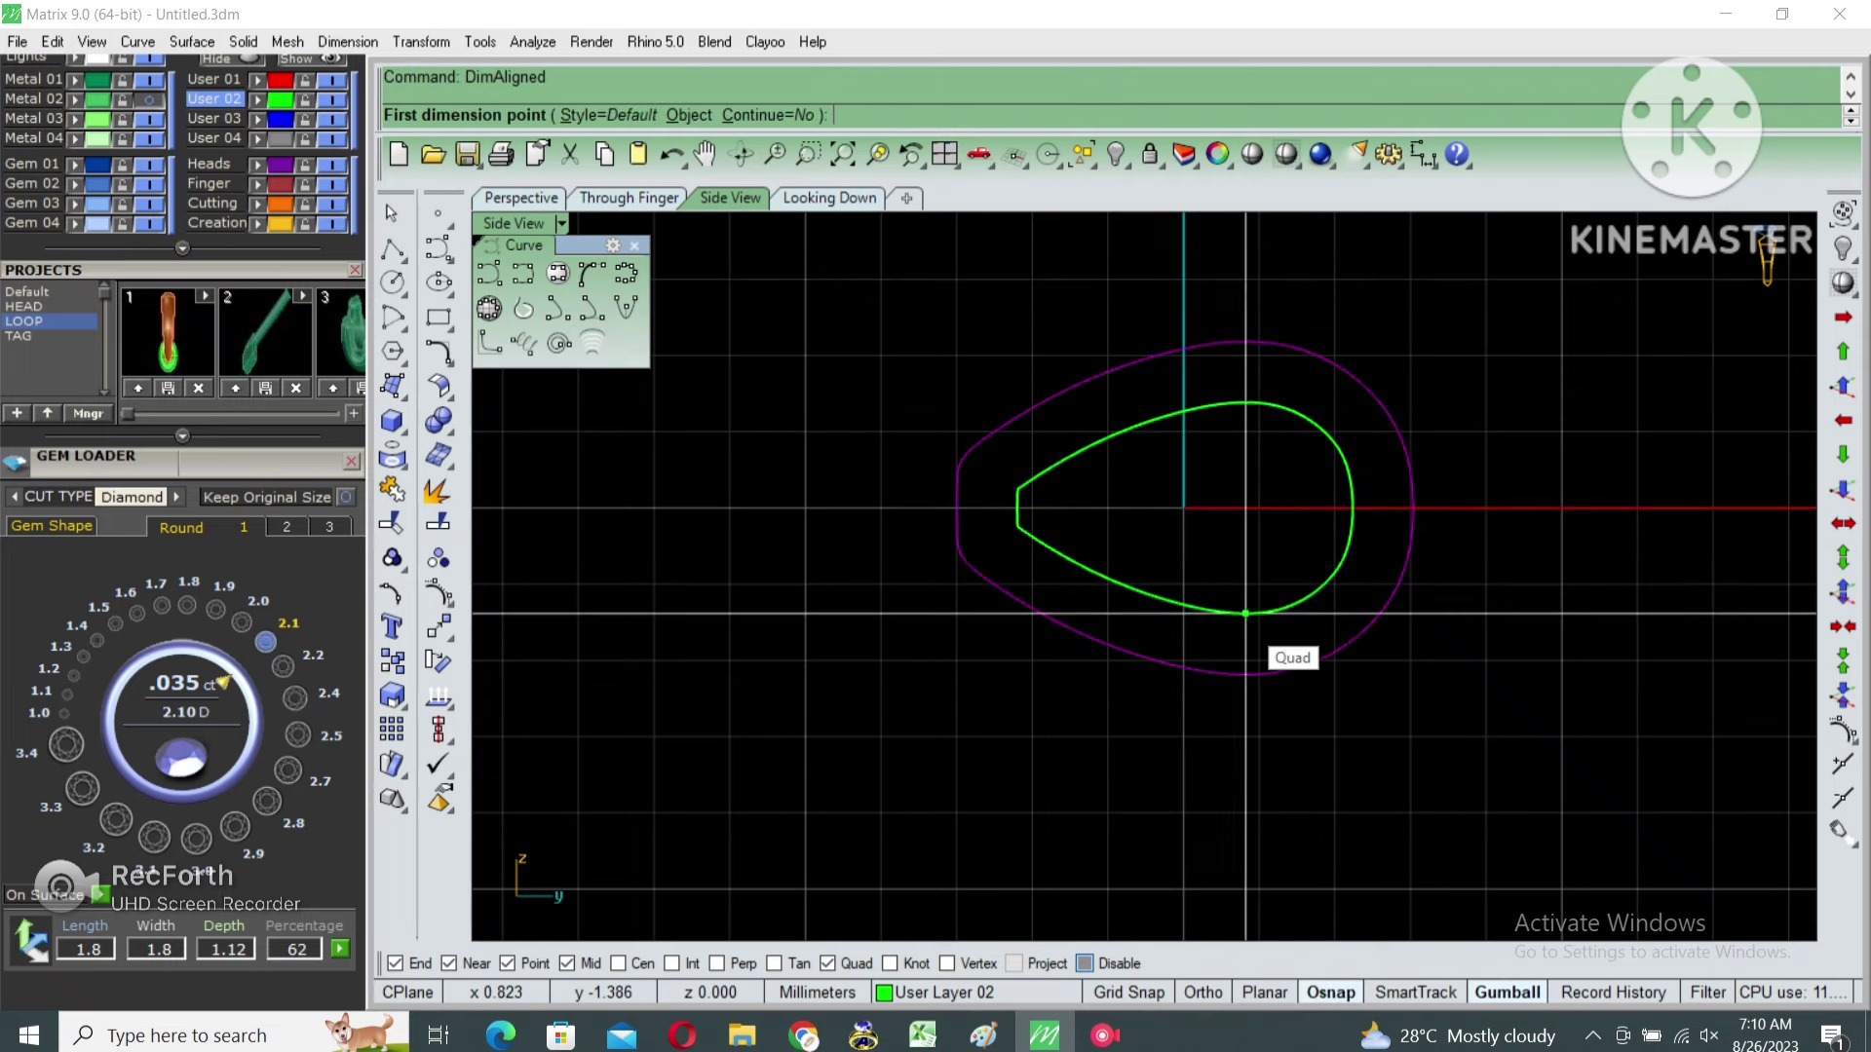
{"action": "left_click", "coordinate": [1245, 614]}
{"action": "left_click", "coordinate": [1245, 402]}
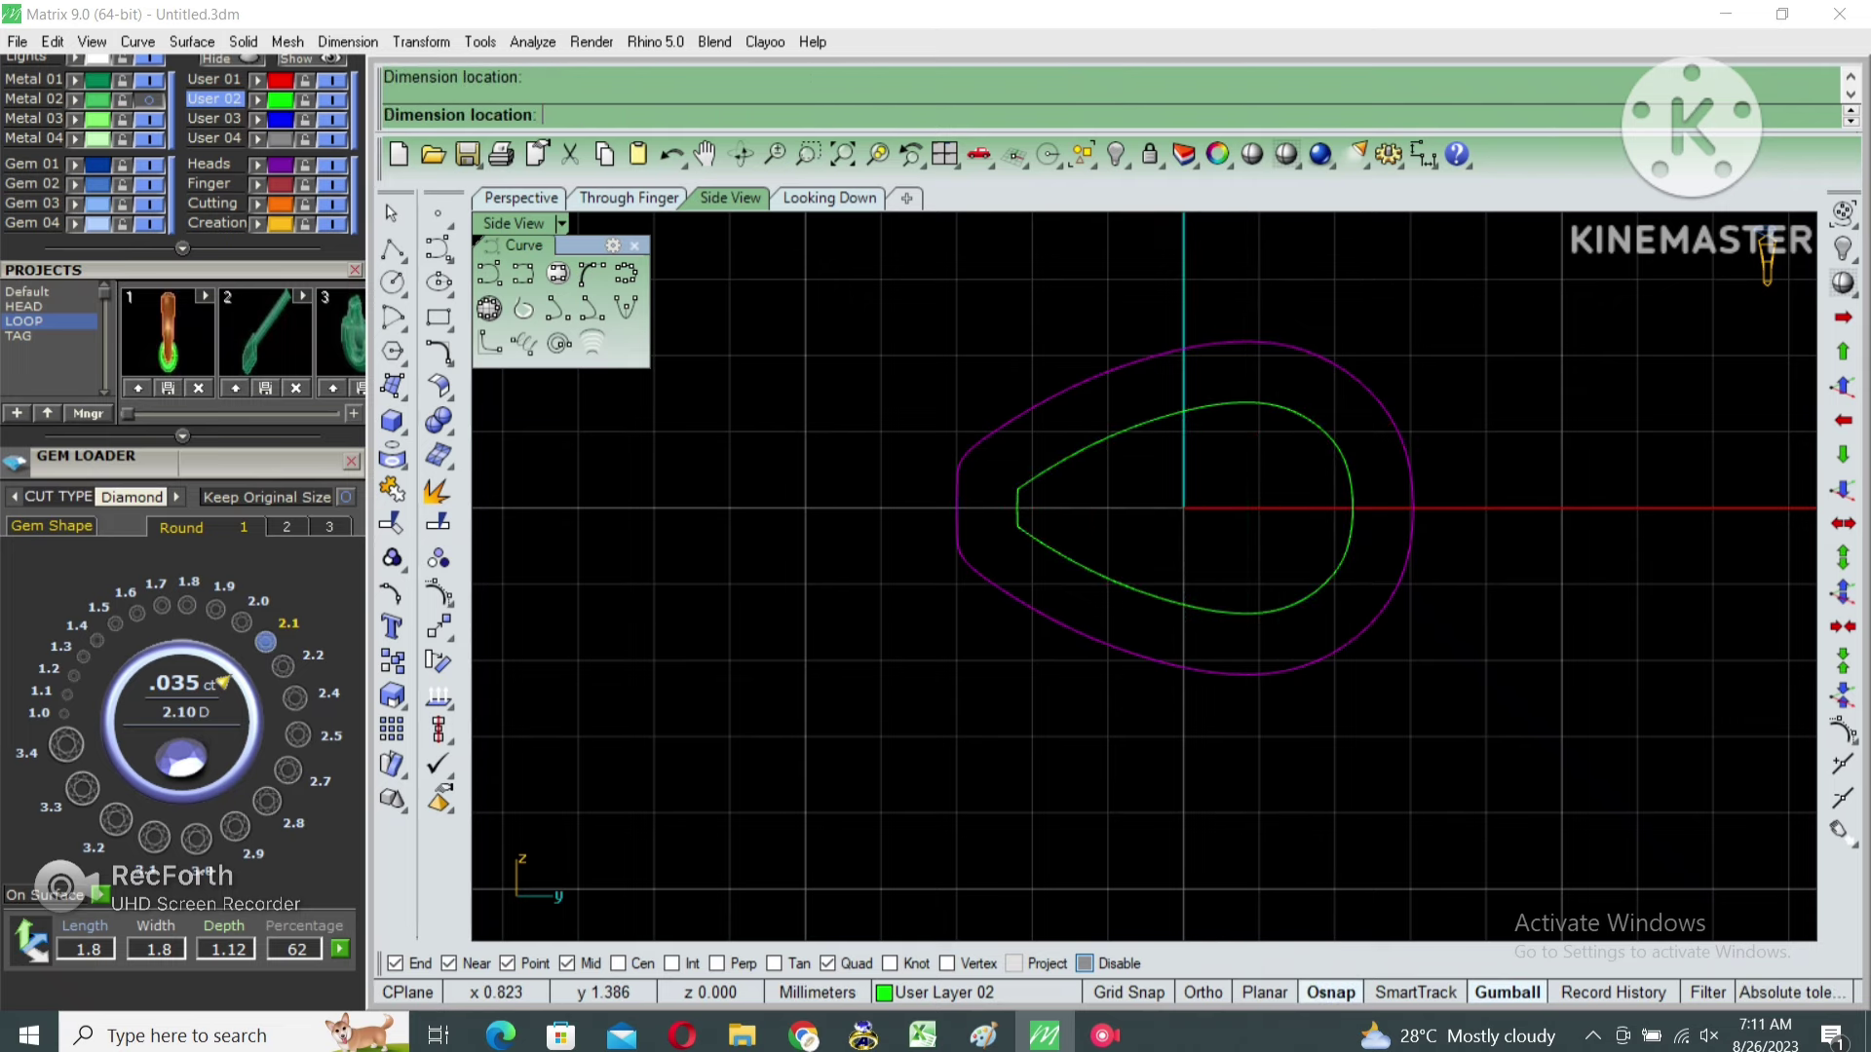
{"action": "key", "text": "ctrl+z"}
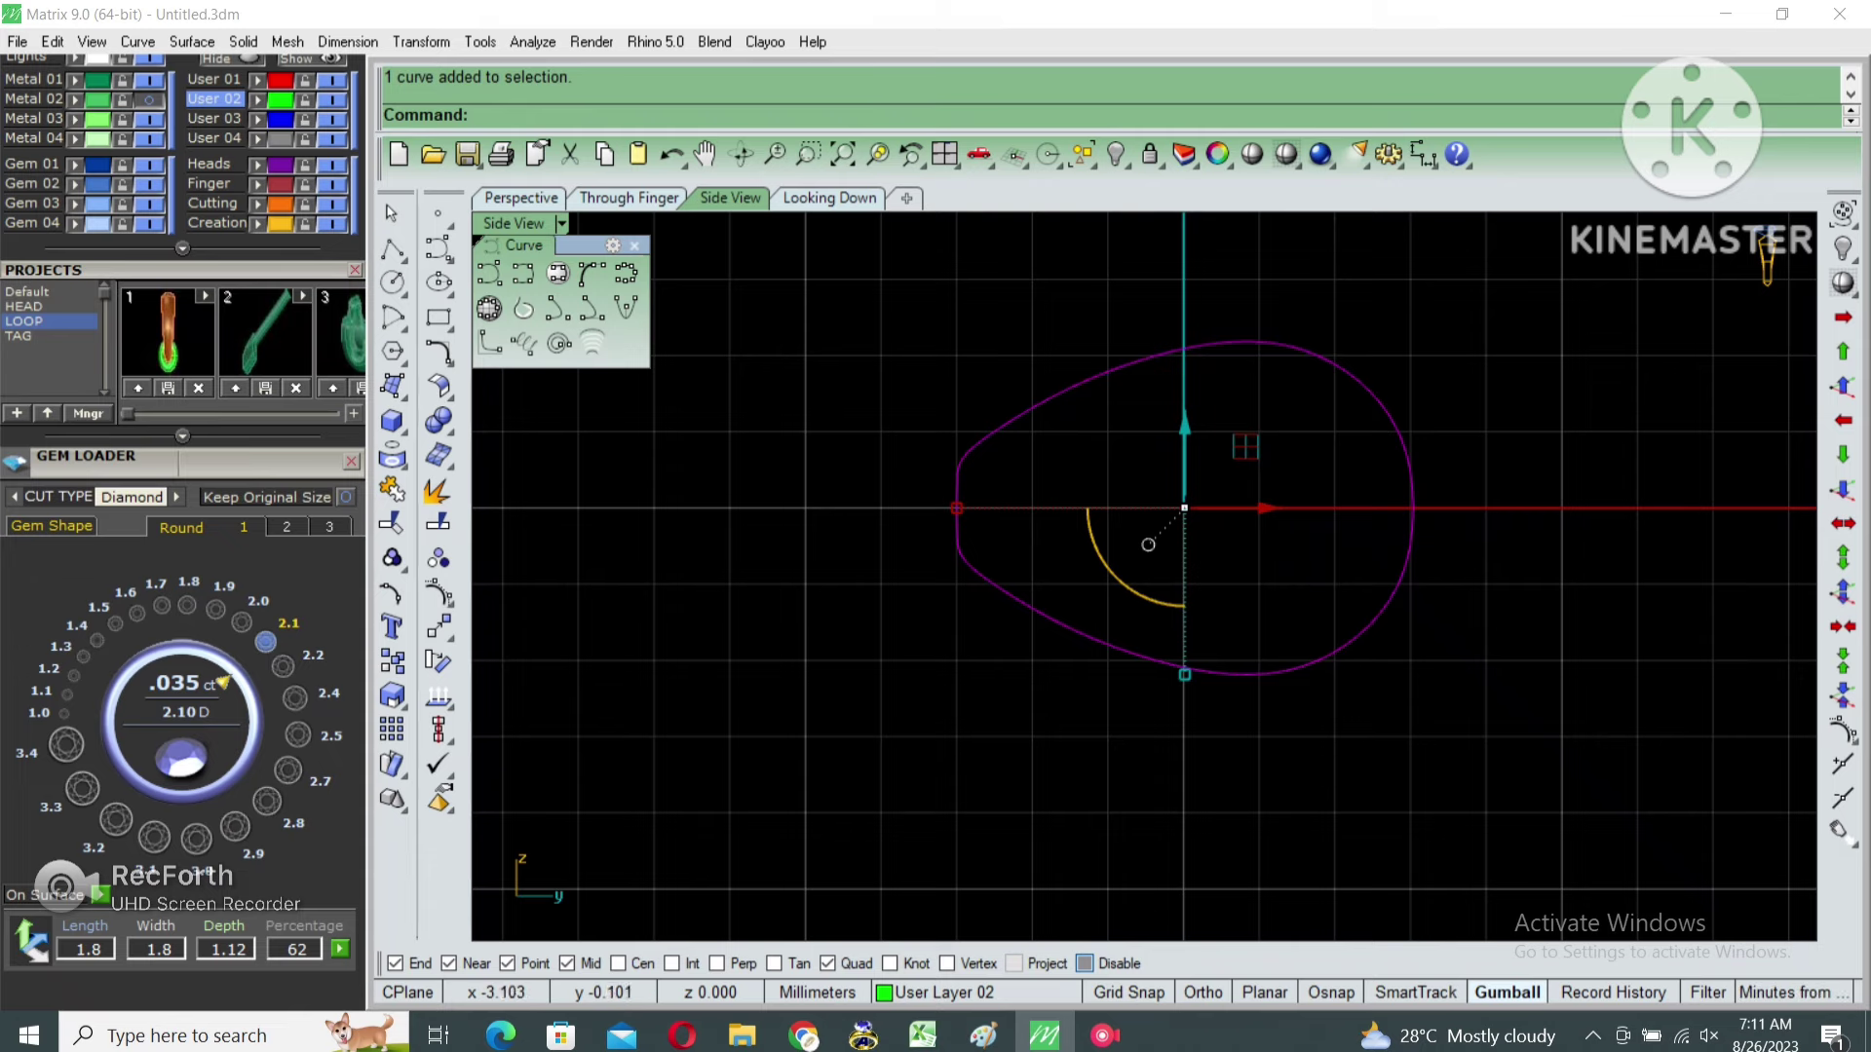
Enlarge the teardrop outline with the gumball and offset an inner copy inside it.
{"action": "left_click_drag", "start_coordinate": [955, 508], "coordinate": [937, 507]}
{"action": "right_click_drag", "start_coordinate": [1148, 543], "coordinate": [1162, 485]}
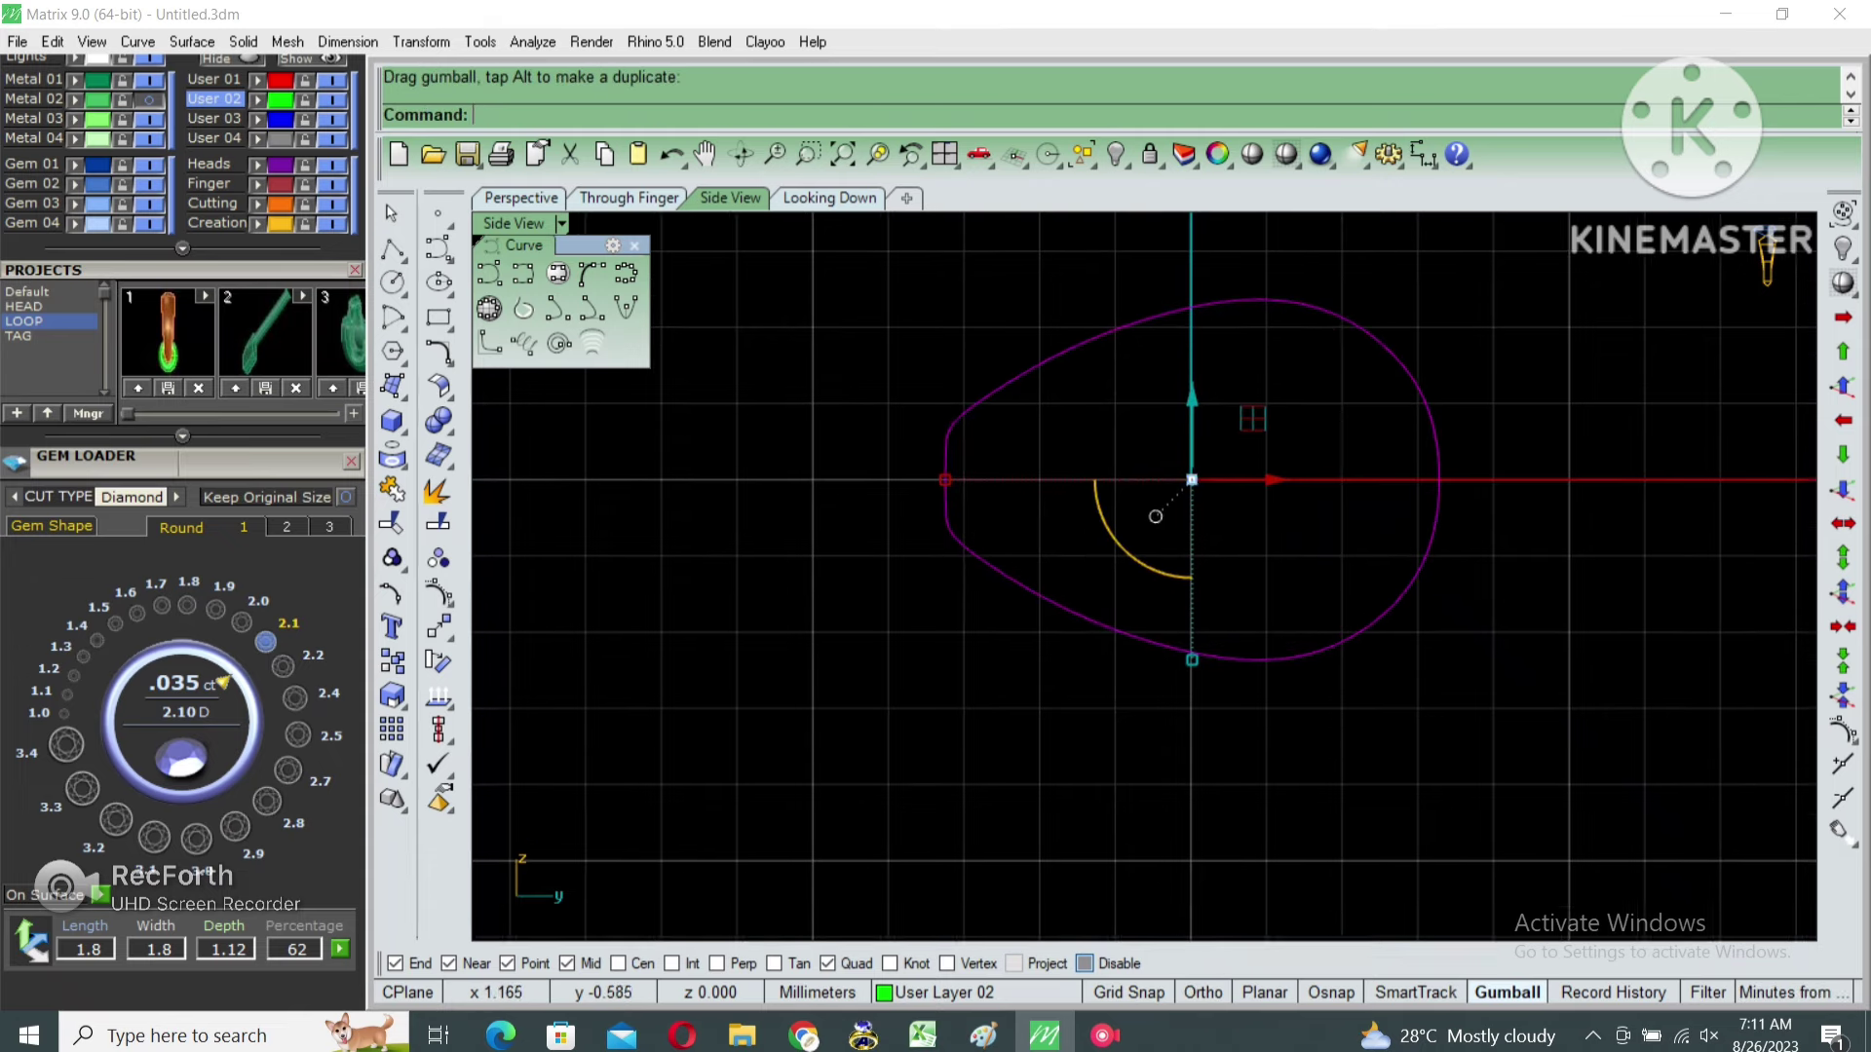
{"action": "type", "text": "o"}
{"action": "key", "text": "Return"}
{"action": "left_click", "coordinate": [1315, 543]}
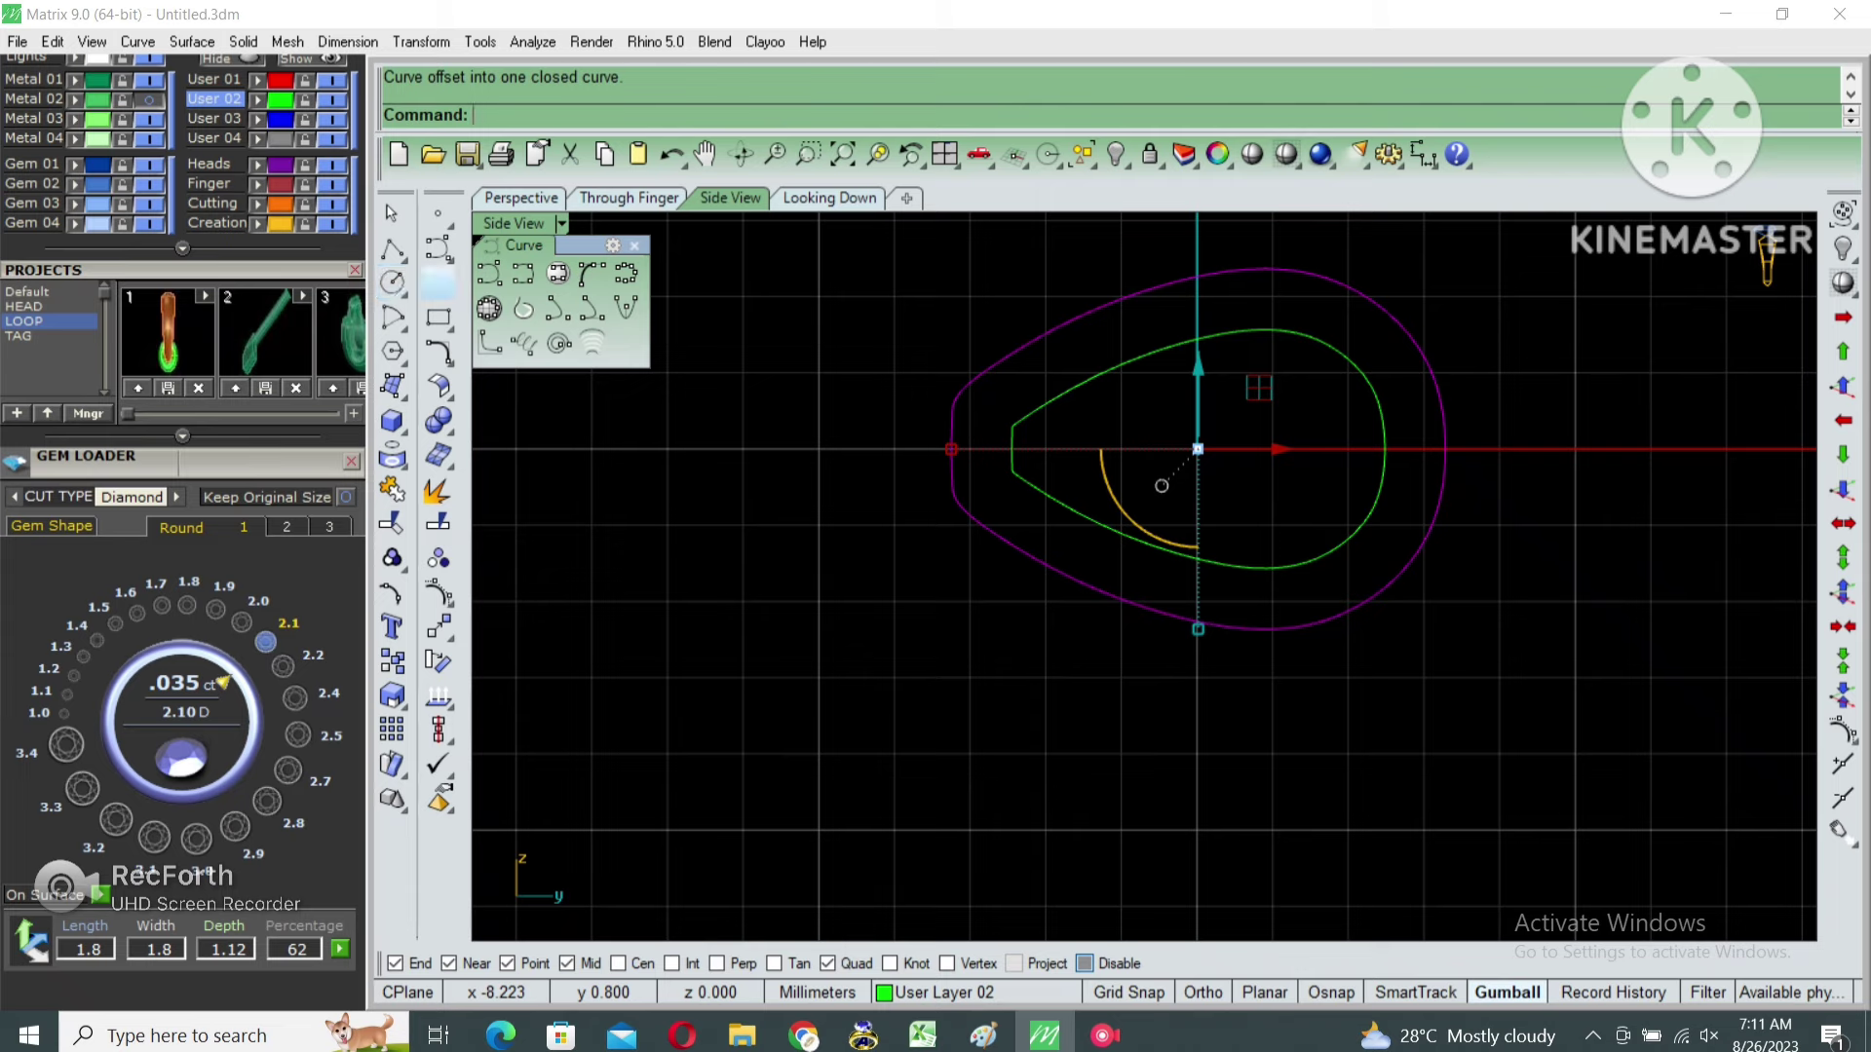
Measure the inner curve's height with an aligned dimension, then select both curves.
{"action": "key", "text": "Return"}
{"action": "left_click", "coordinate": [1273, 568]}
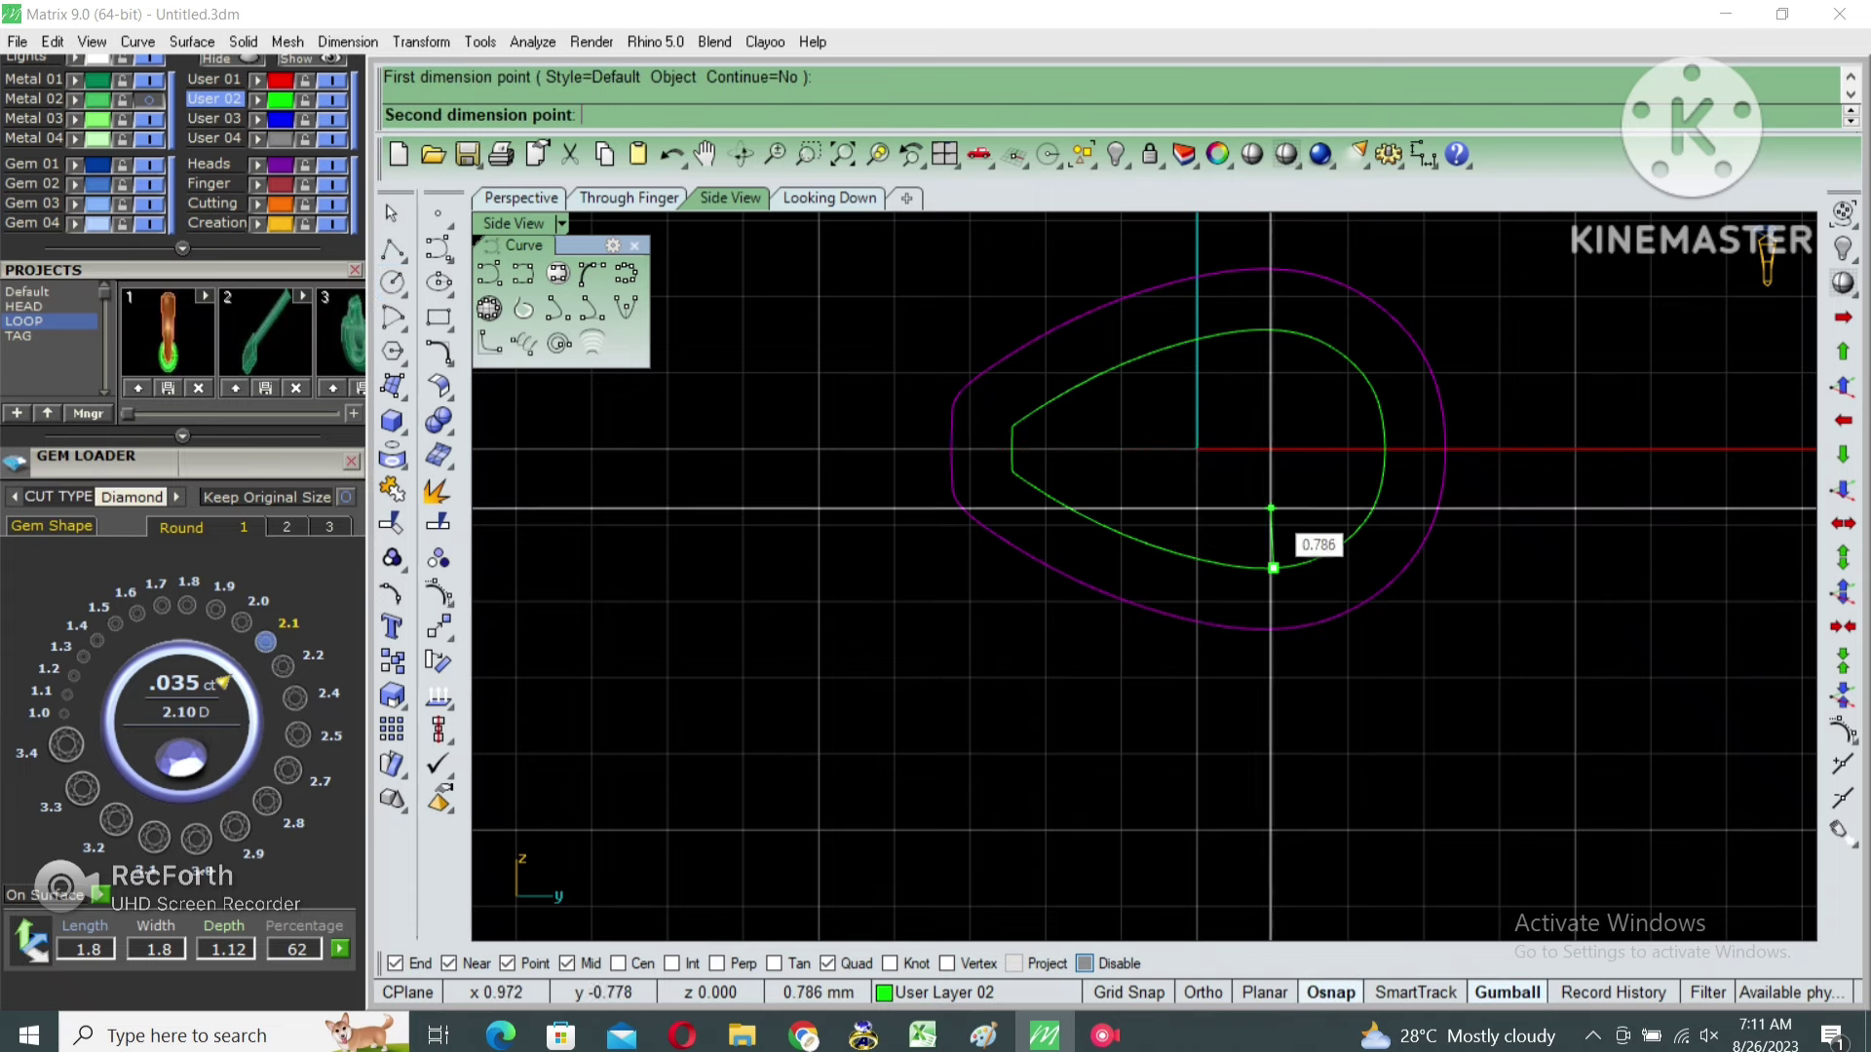
{"action": "left_click", "coordinate": [1264, 331]}
{"action": "key", "text": "Escape"}
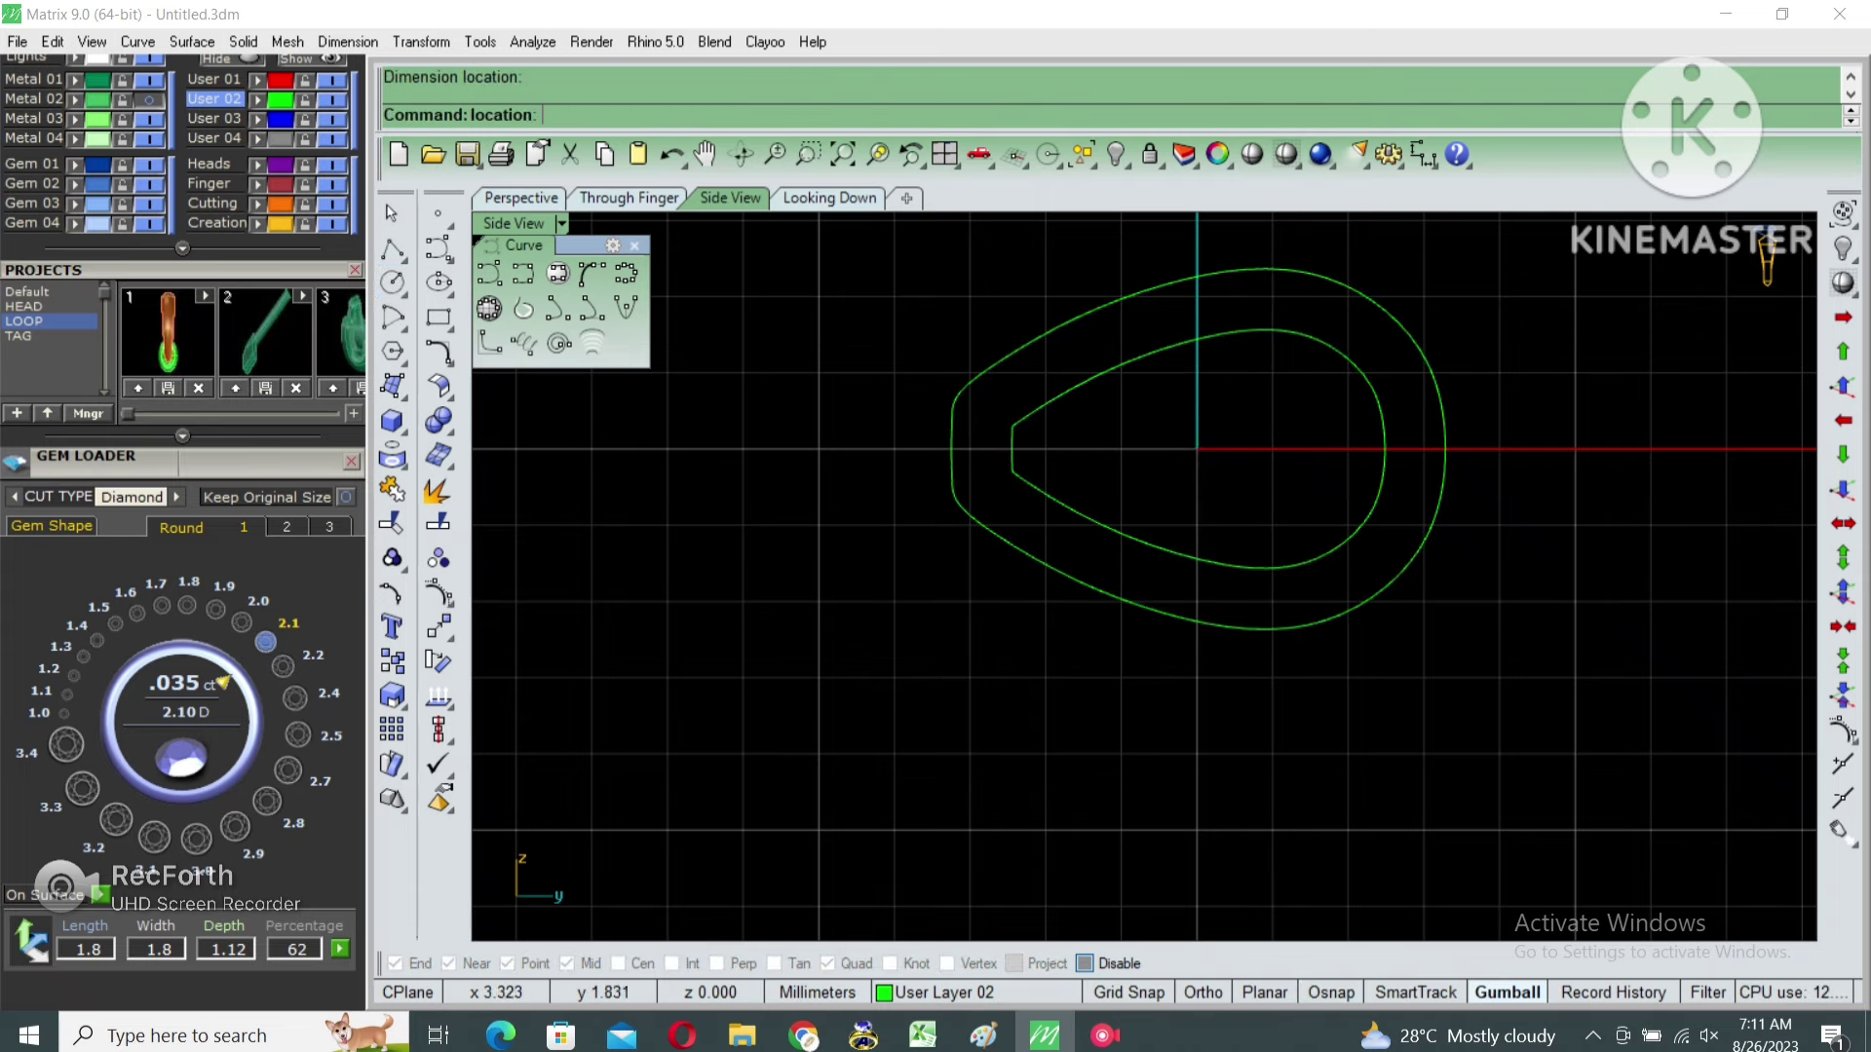
{"action": "key", "text": "ctrl+a"}
Extrude both teardrop curves from the top view into a solid bail band.
{"action": "key", "text": "ctrl+Tab"}
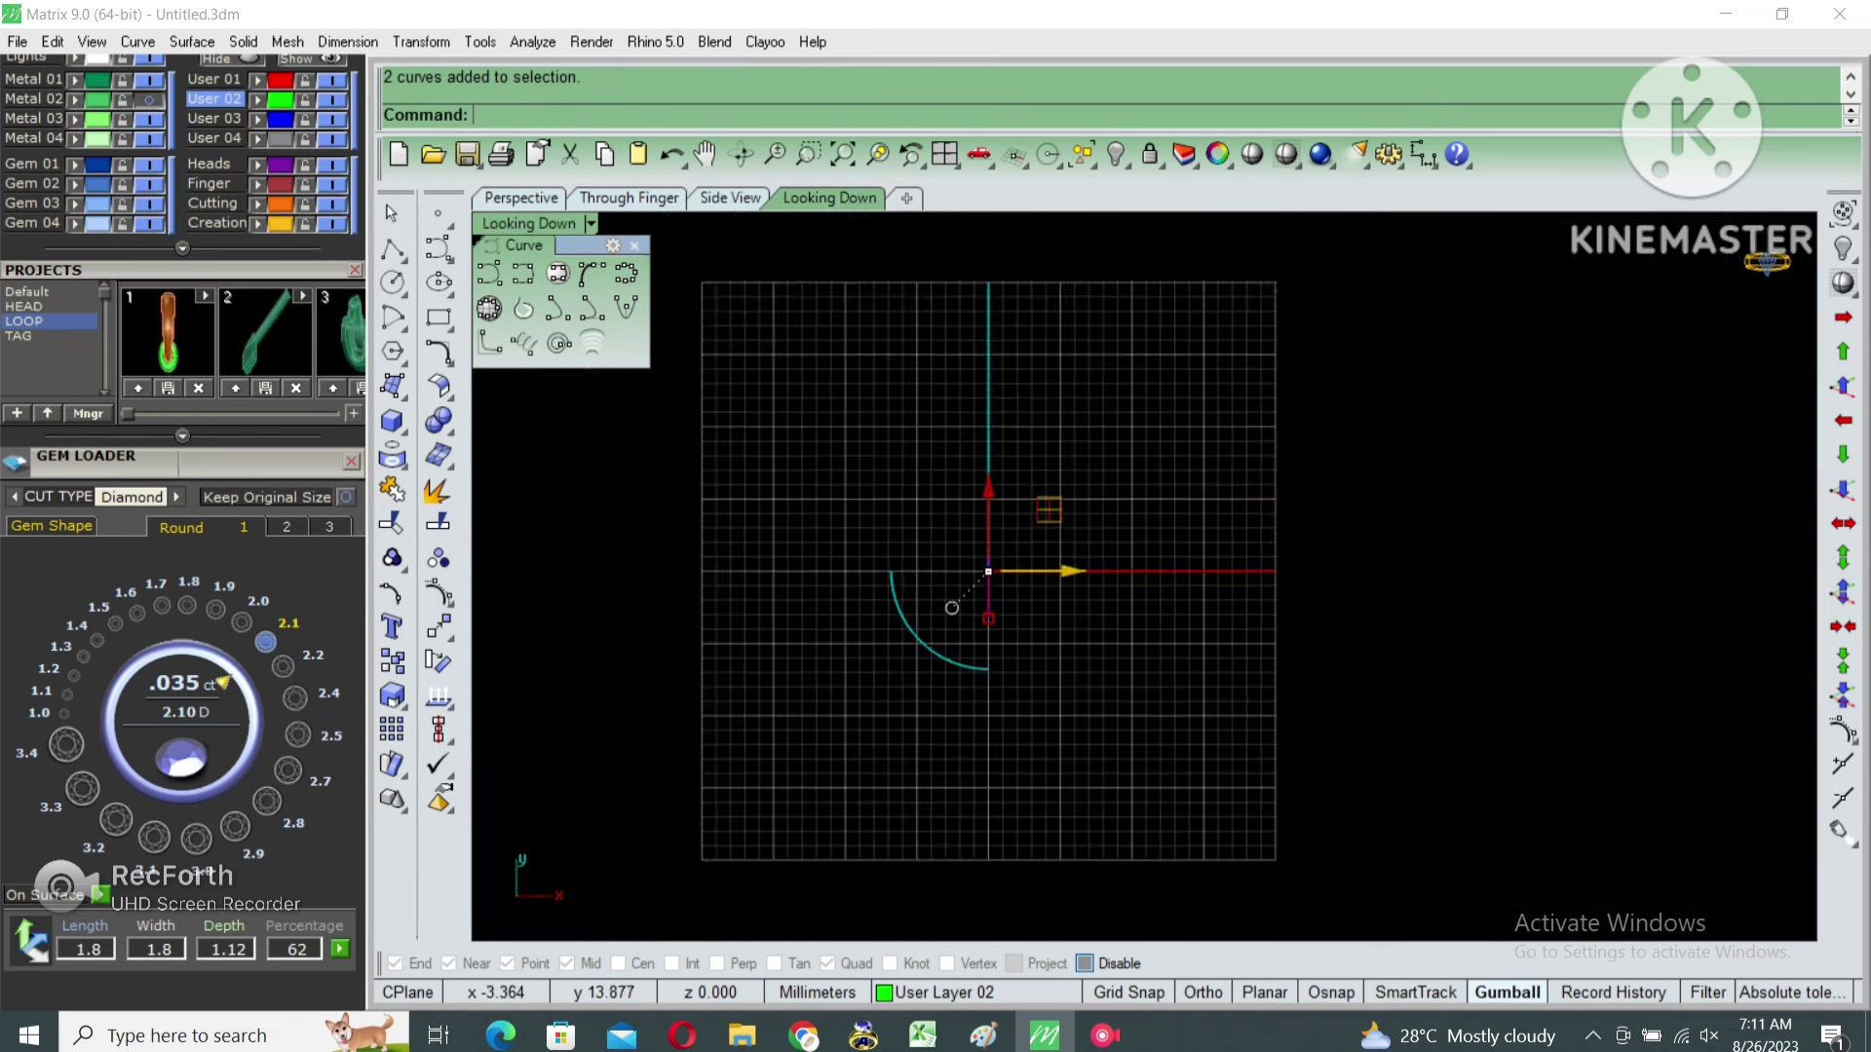
{"action": "key", "text": "Return"}
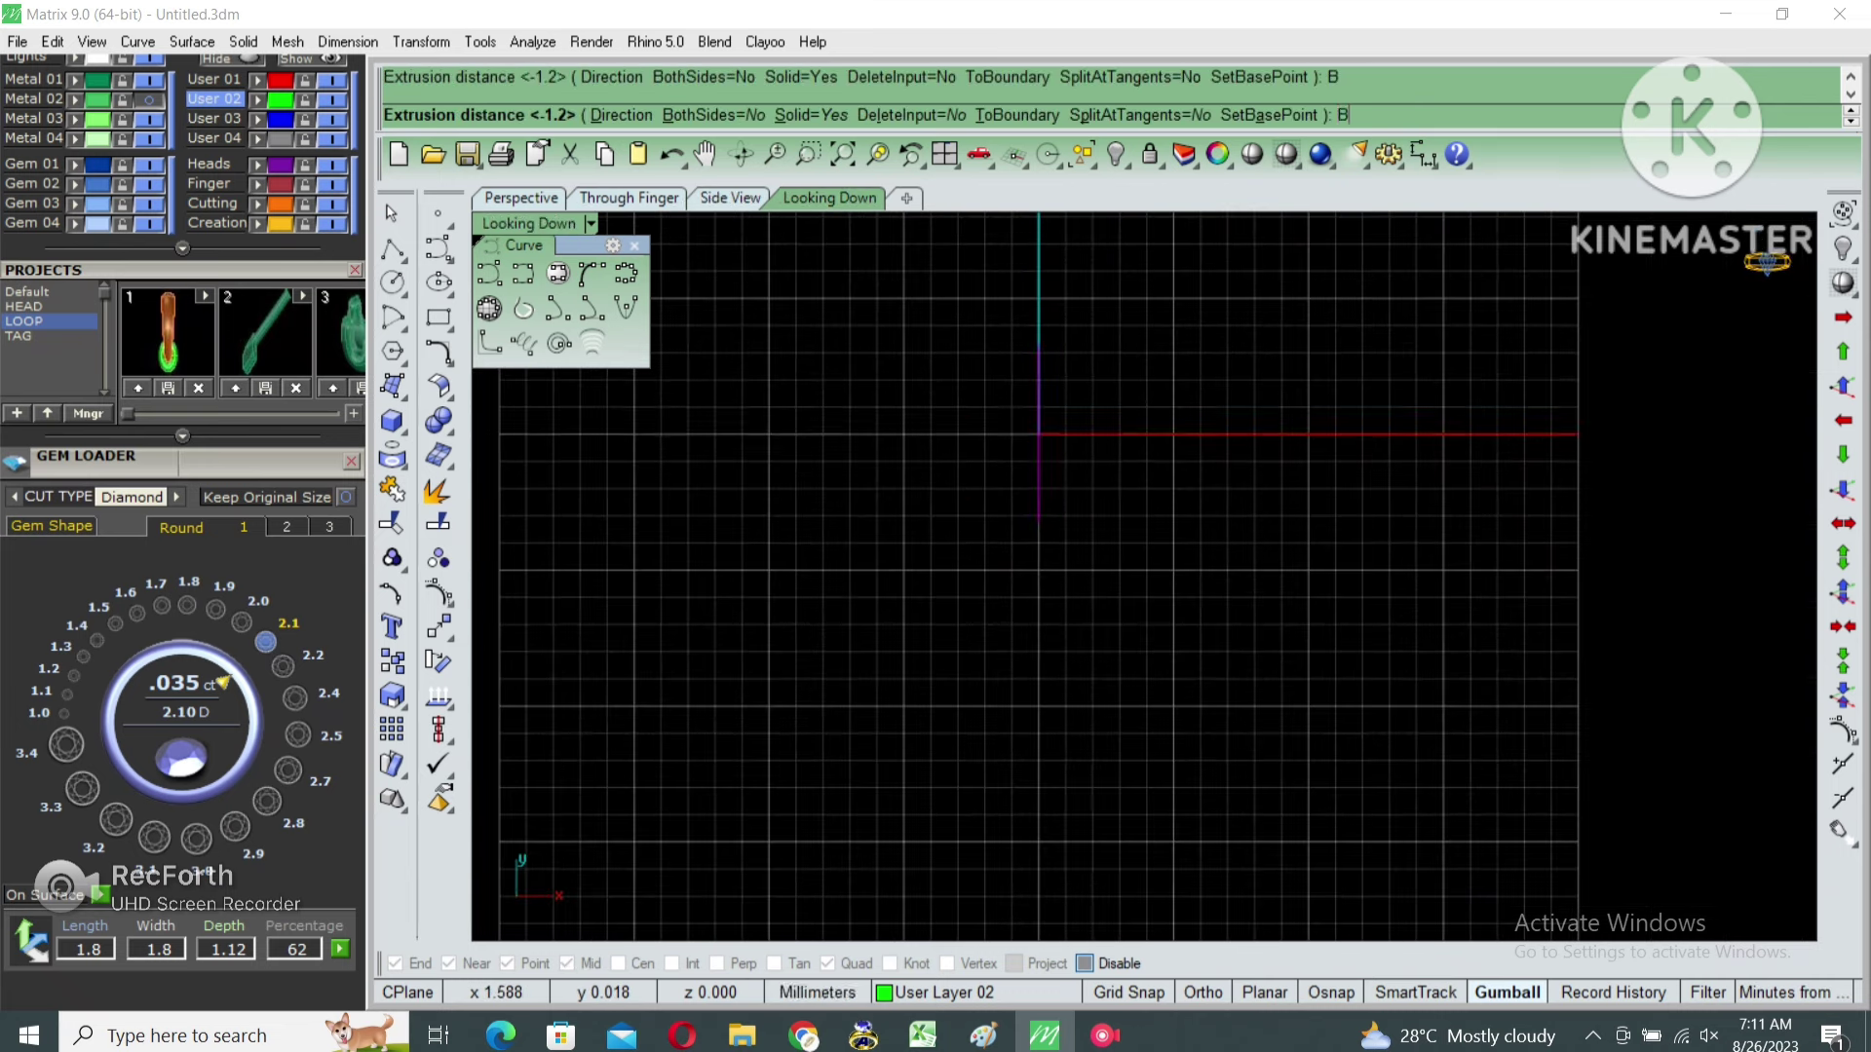
{"action": "left_click", "coordinate": [1081, 434]}
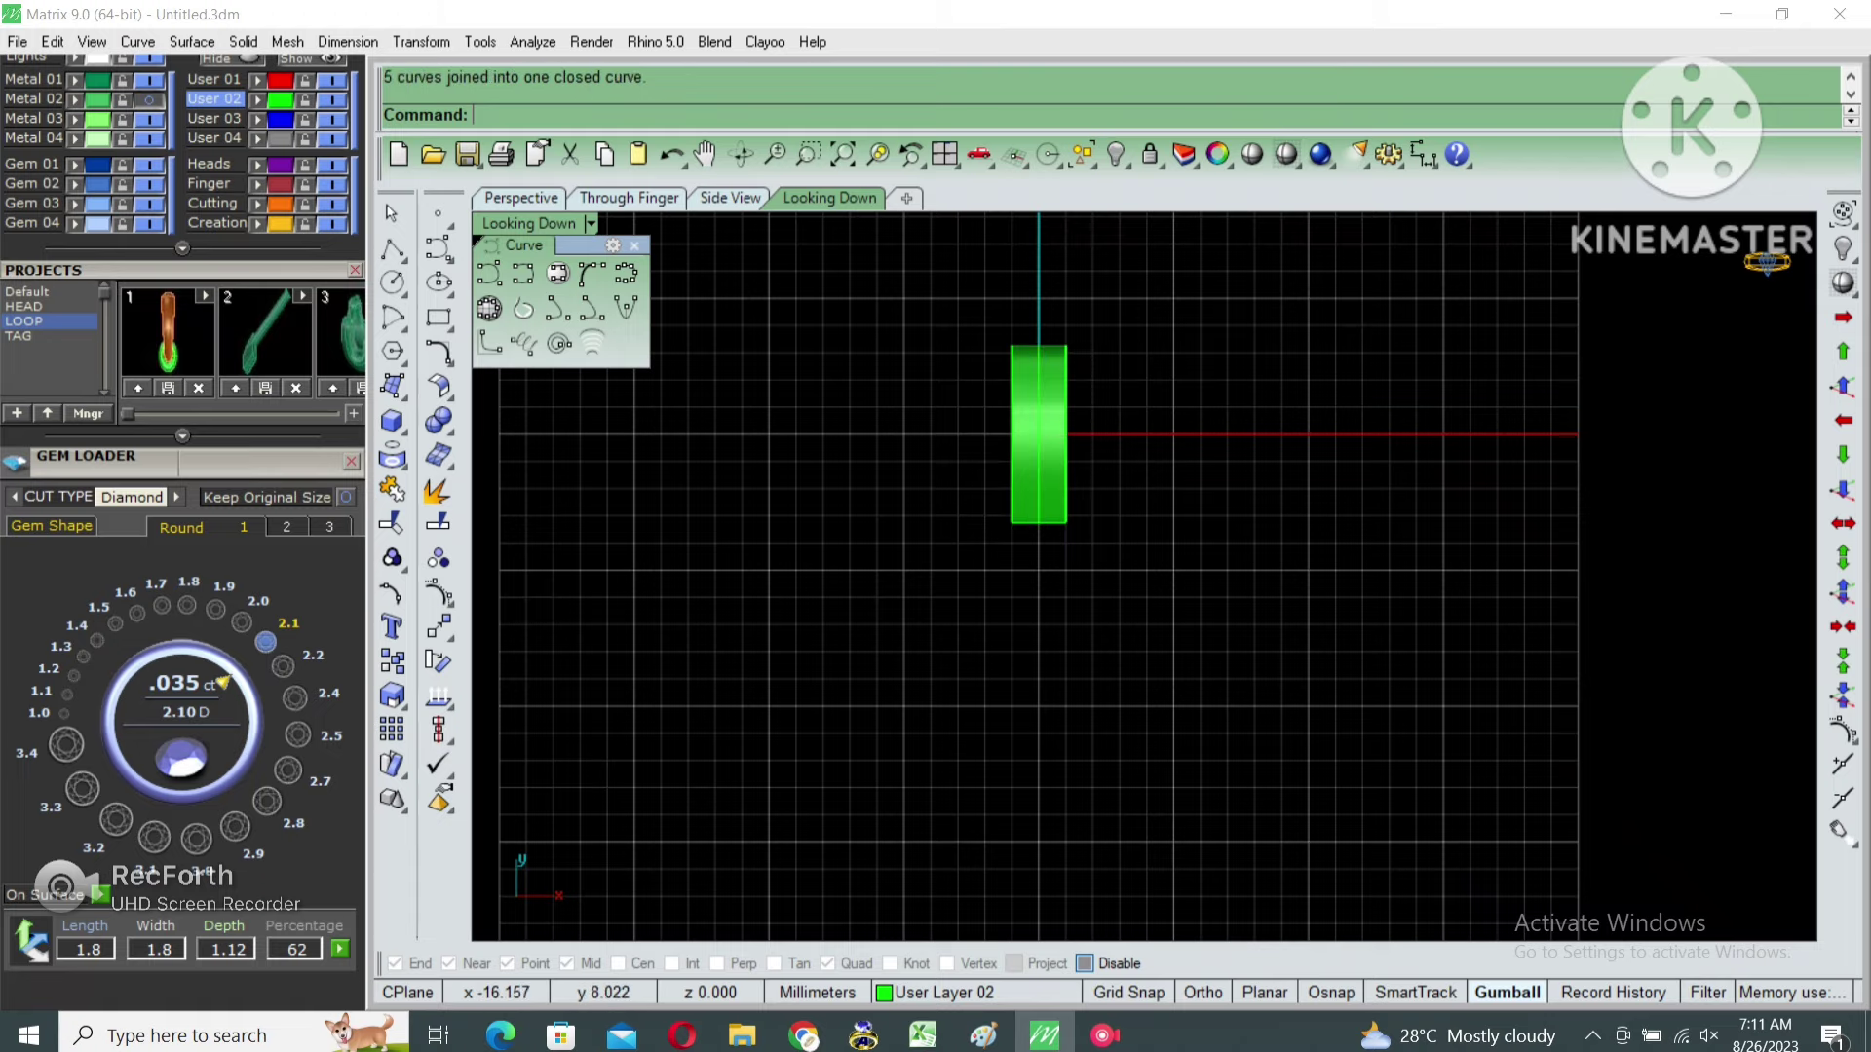
Maximize Perspective and fillet the band's edges with a 0.300 radius.
{"action": "left_click", "coordinate": [1766, 261]}
{"action": "left_click", "coordinate": [1766, 259]}
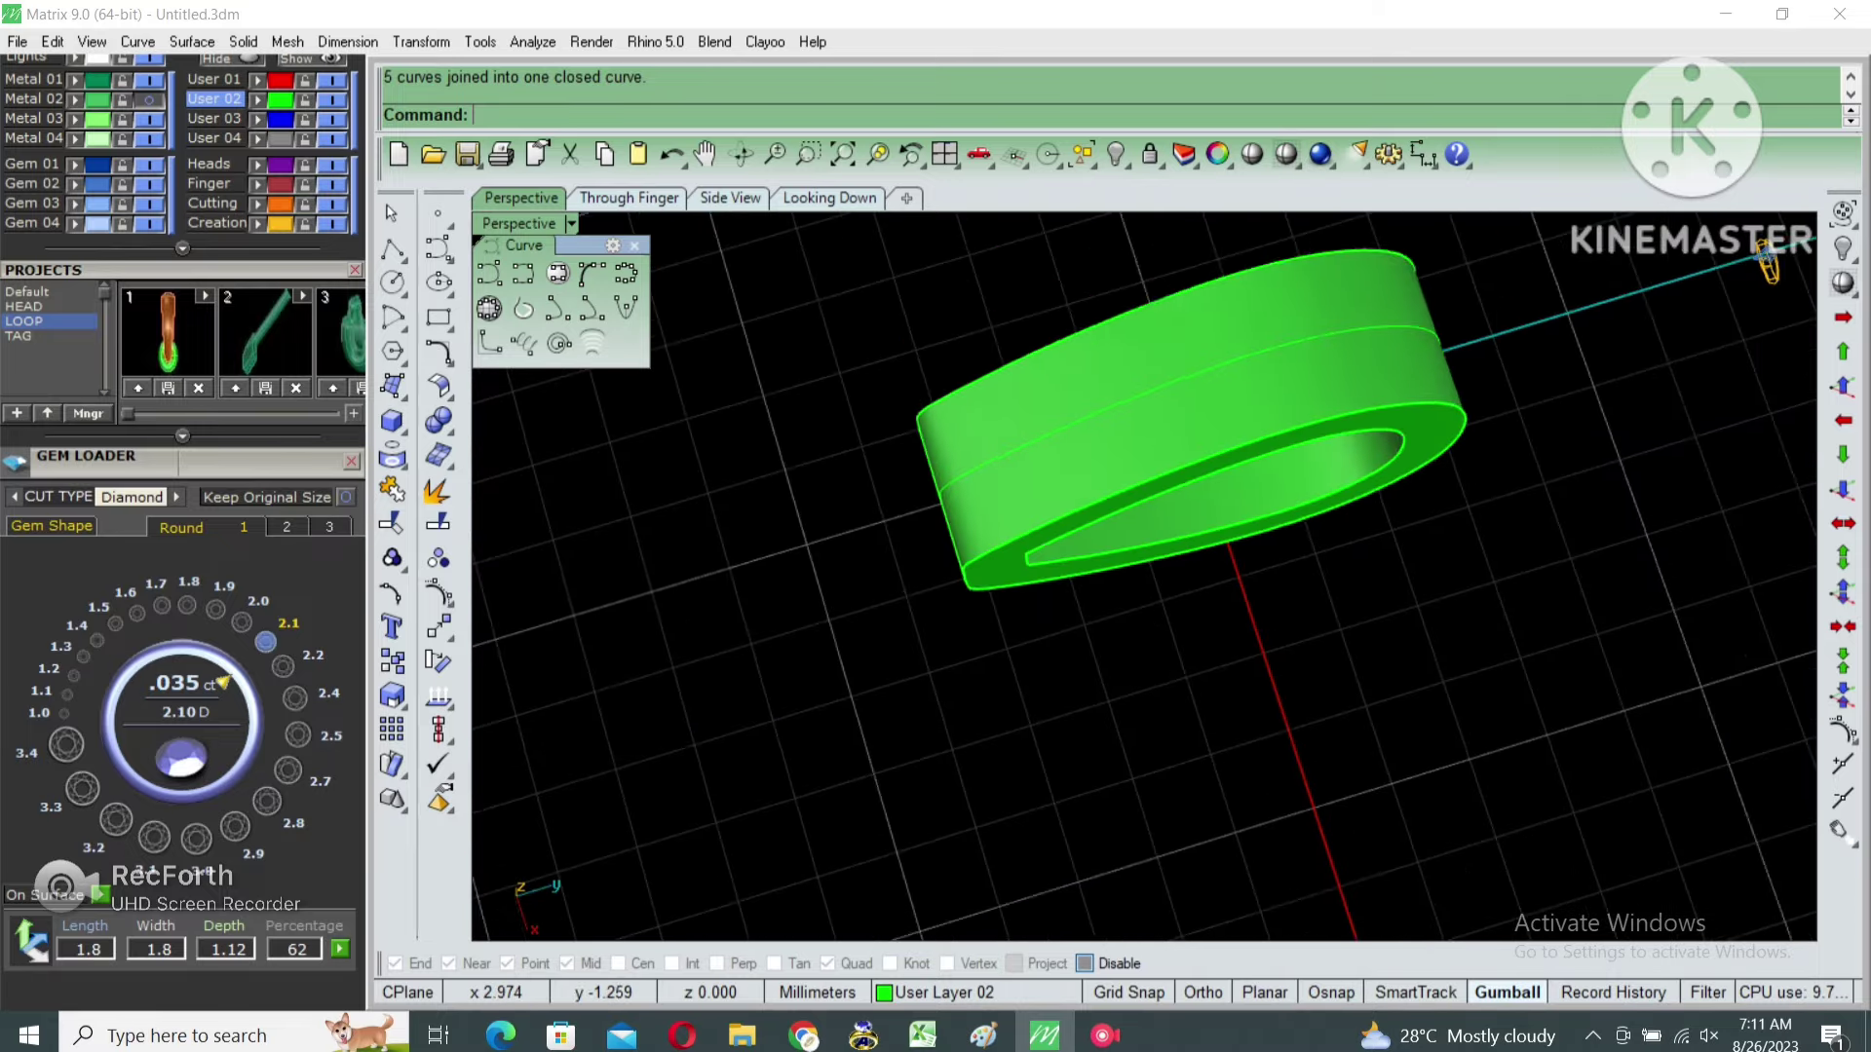
{"action": "type", "text": "FilletEdge"}
{"action": "key", "text": "Return"}
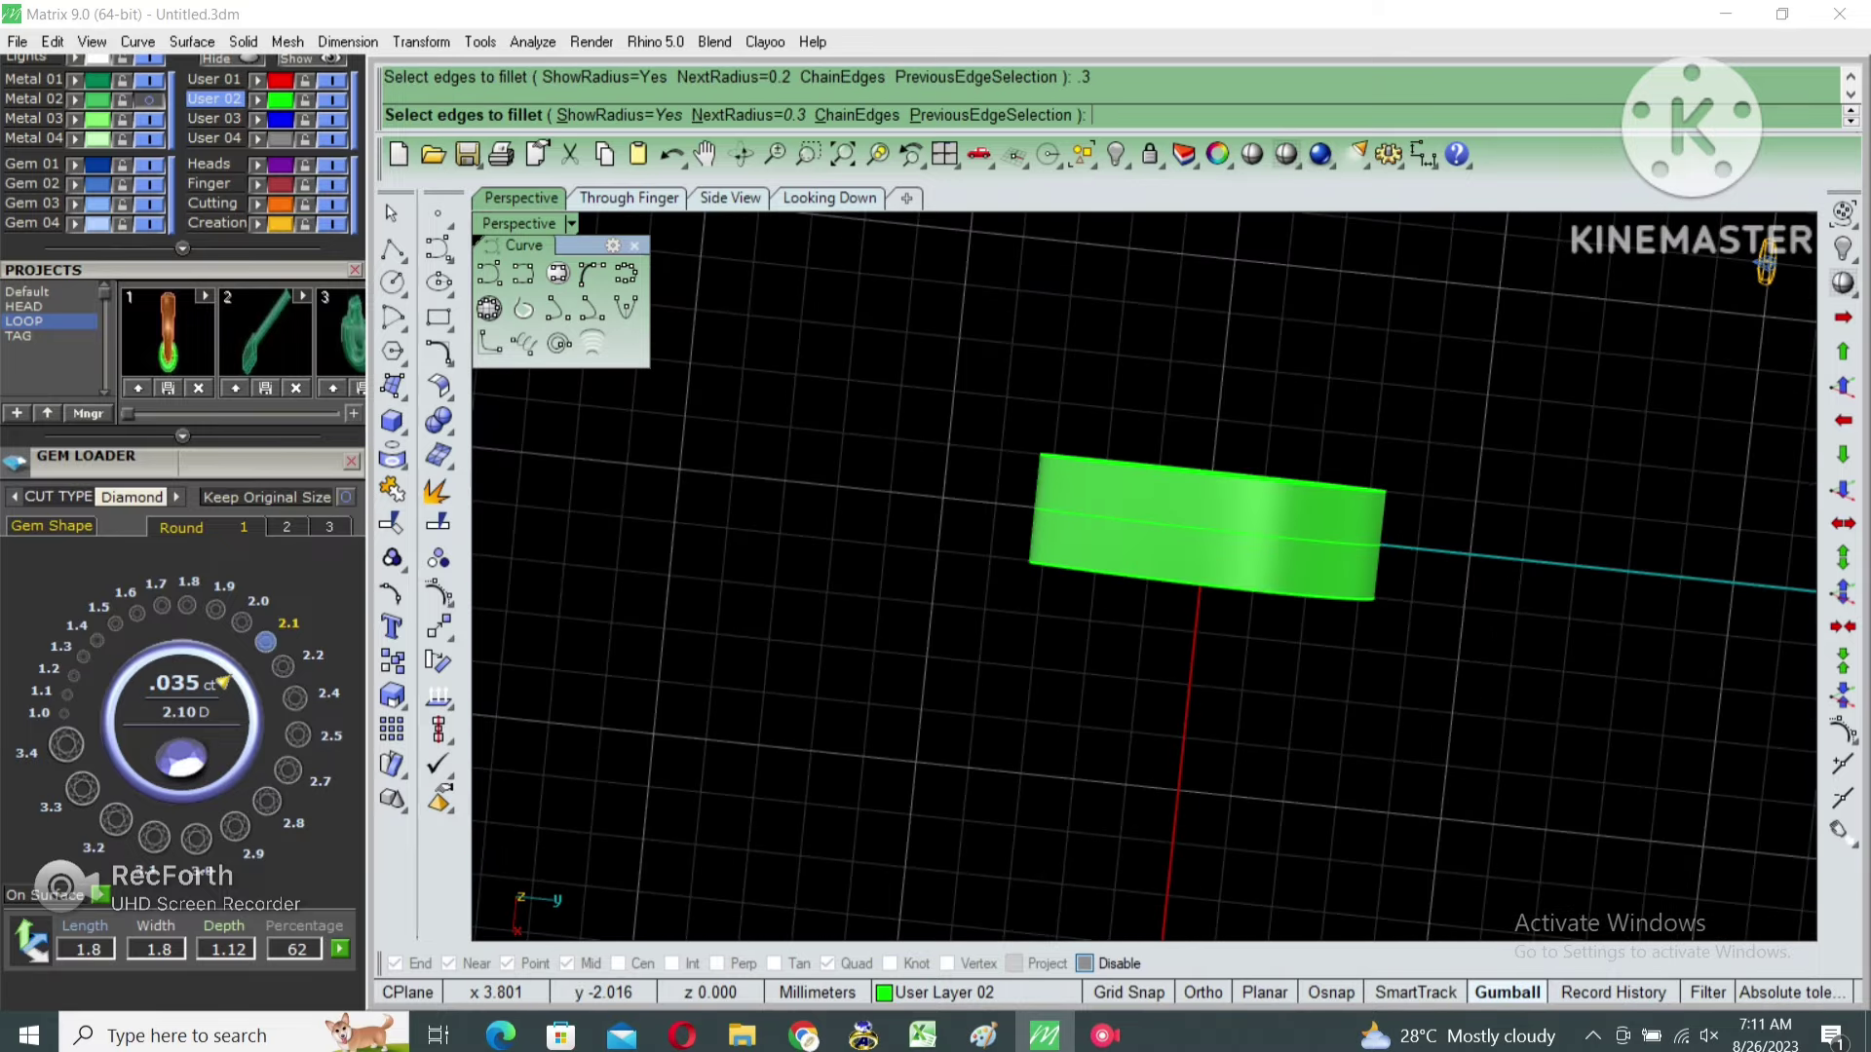
{"action": "left_click_drag", "start_coordinate": [979, 531], "coordinate": [1576, 777]}
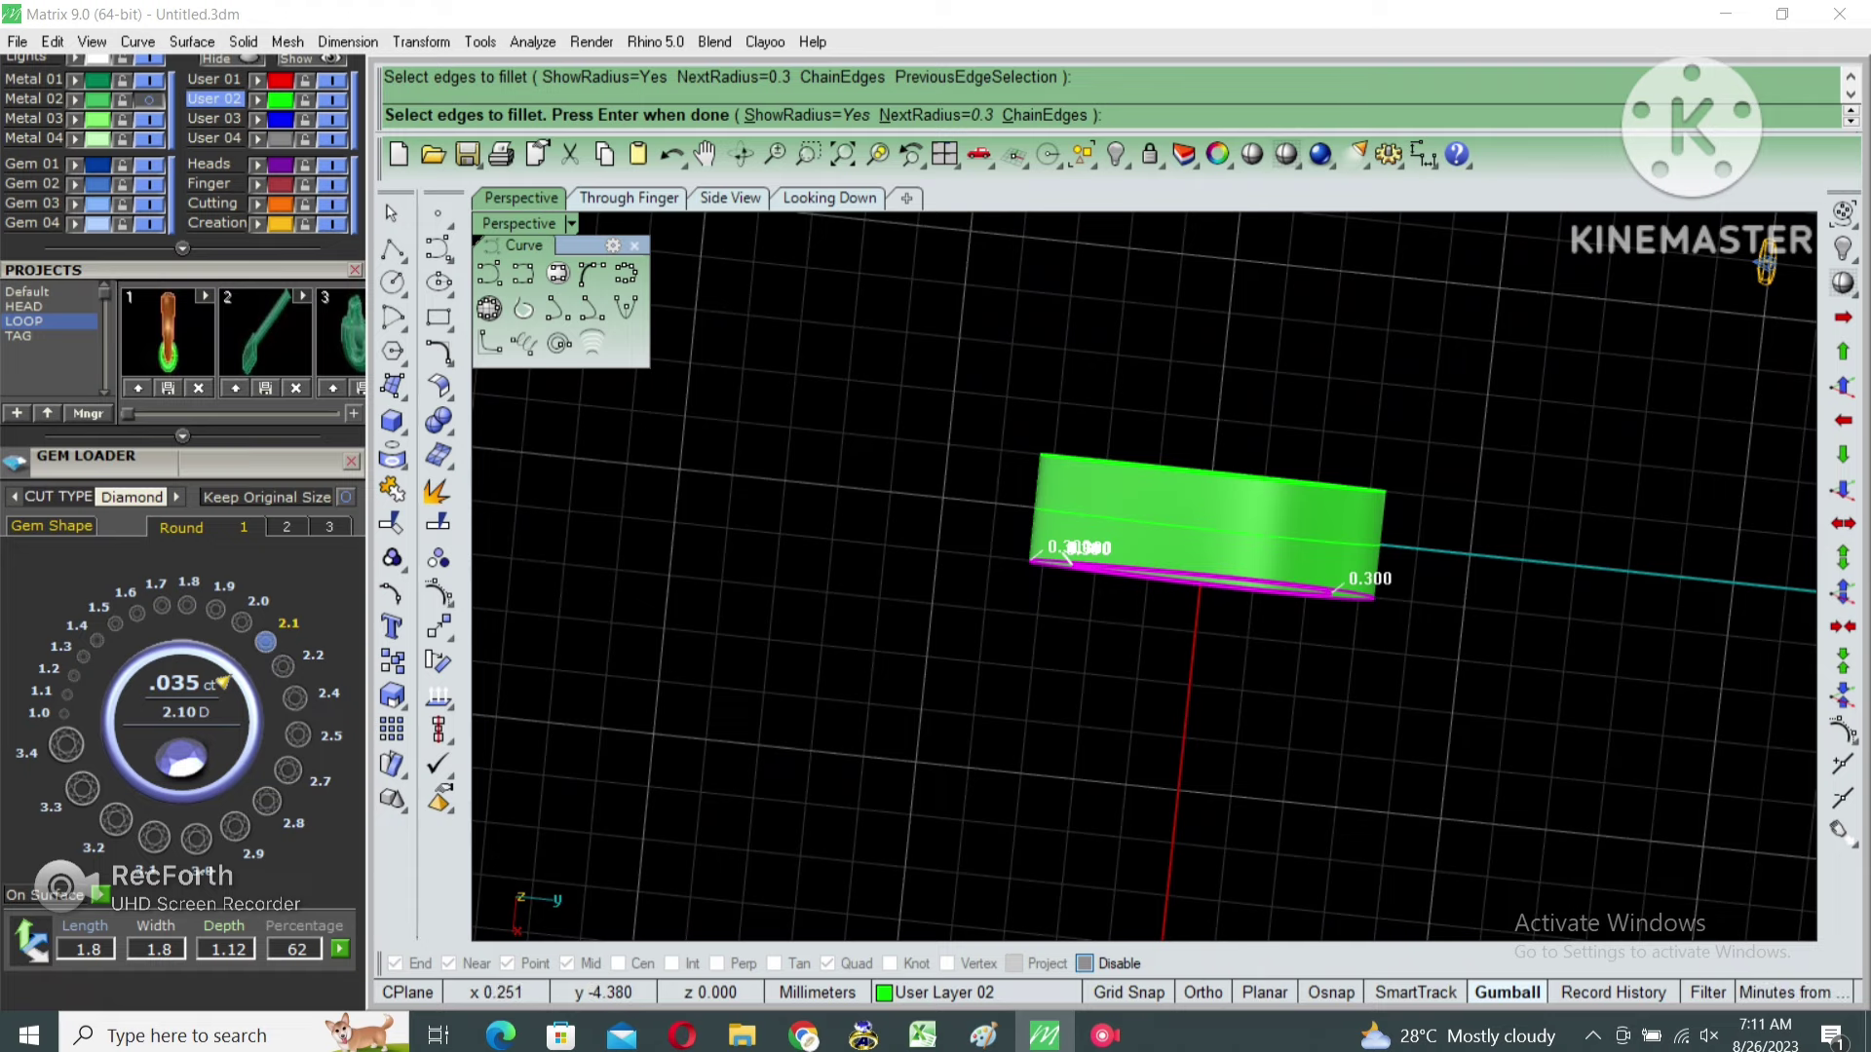
{"action": "key", "text": "Return"}
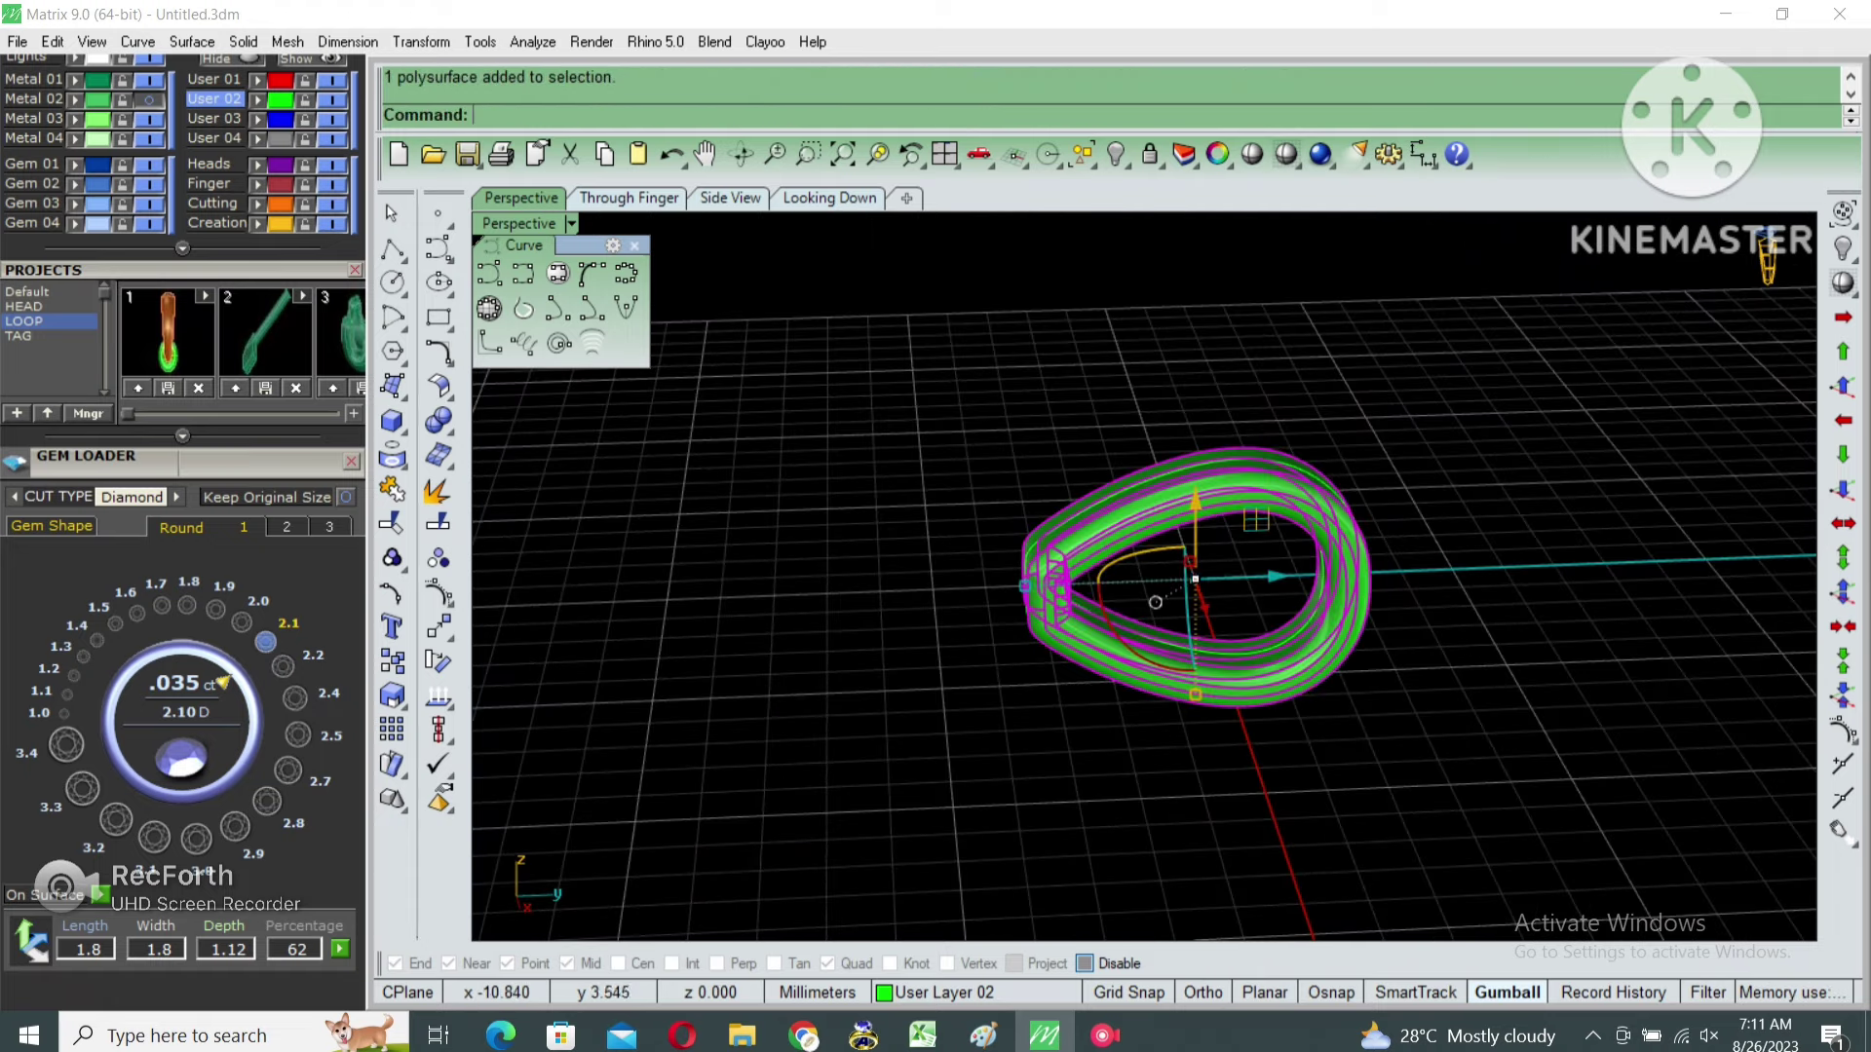
{"action": "key", "text": "ctrl+a"}
{"action": "right_click_drag", "start_coordinate": [1155, 602], "coordinate": [1146, 515]}
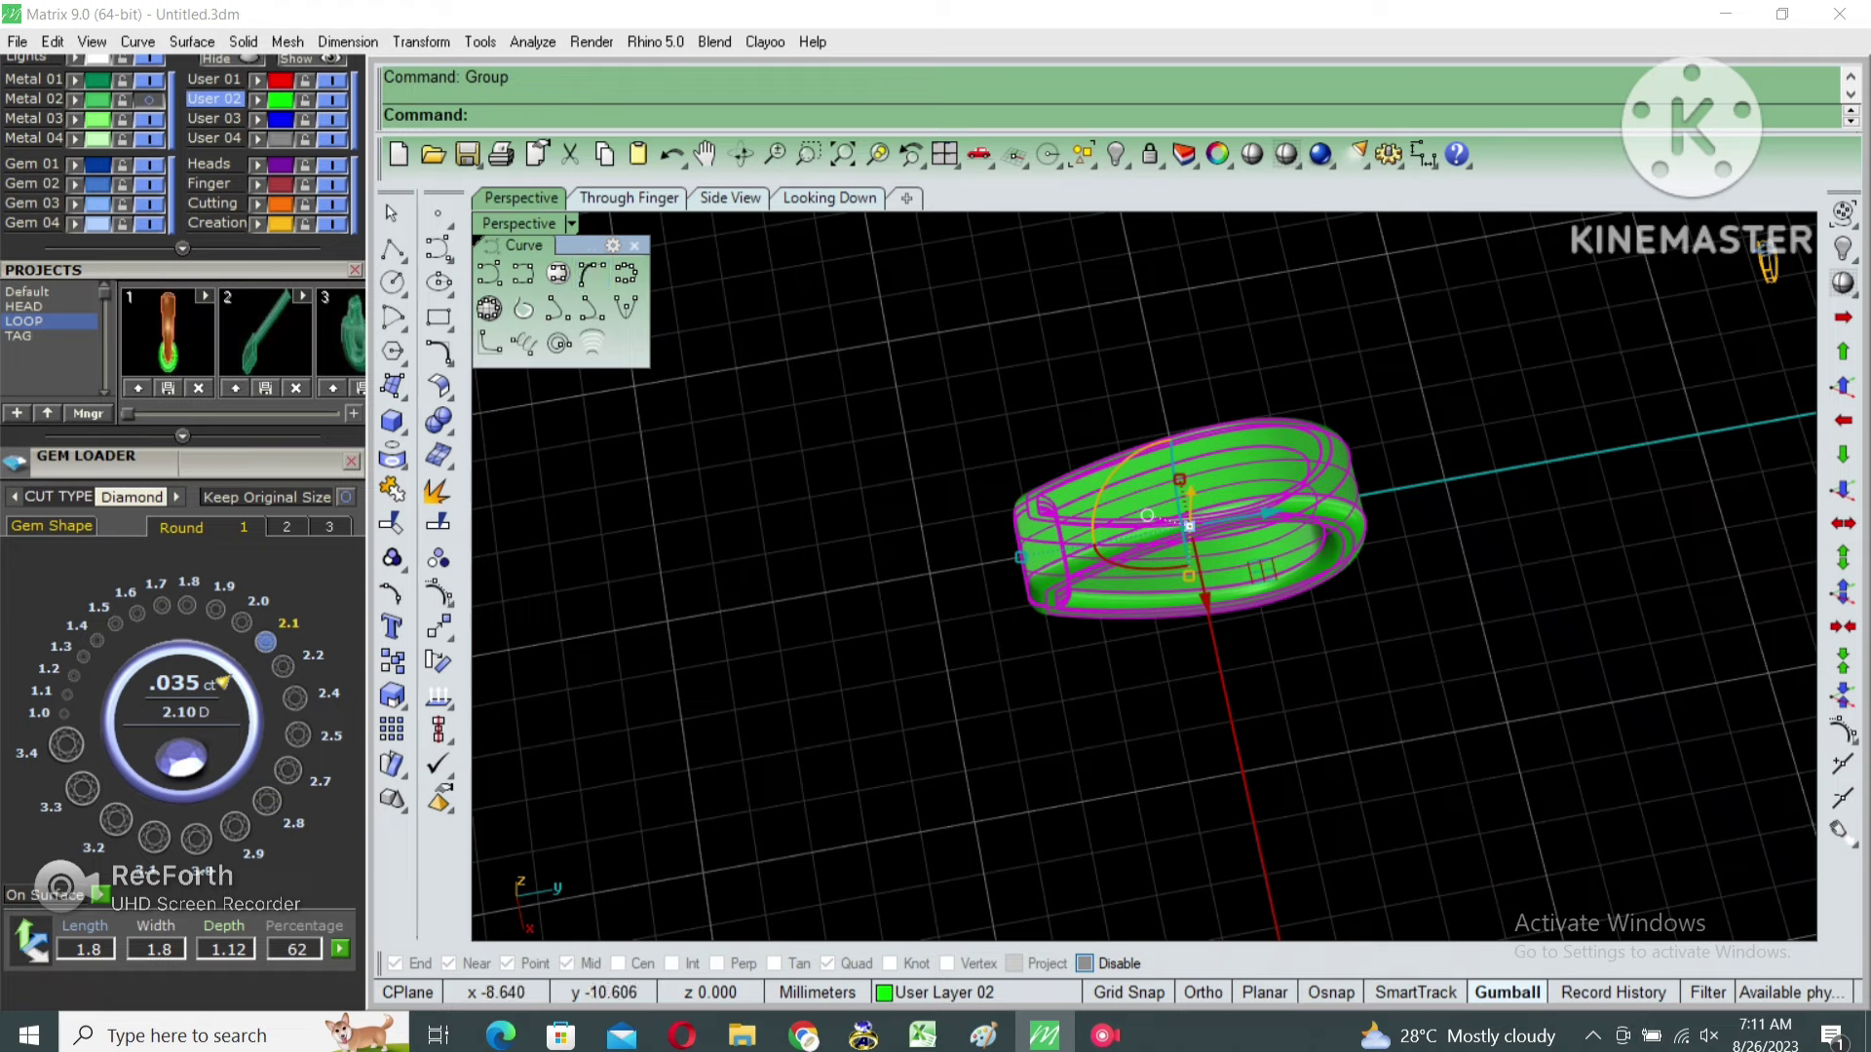
Create a CageEdit cage around the piece with 2 points in X, Y and Z.
{"action": "left_click", "coordinate": [829, 198]}
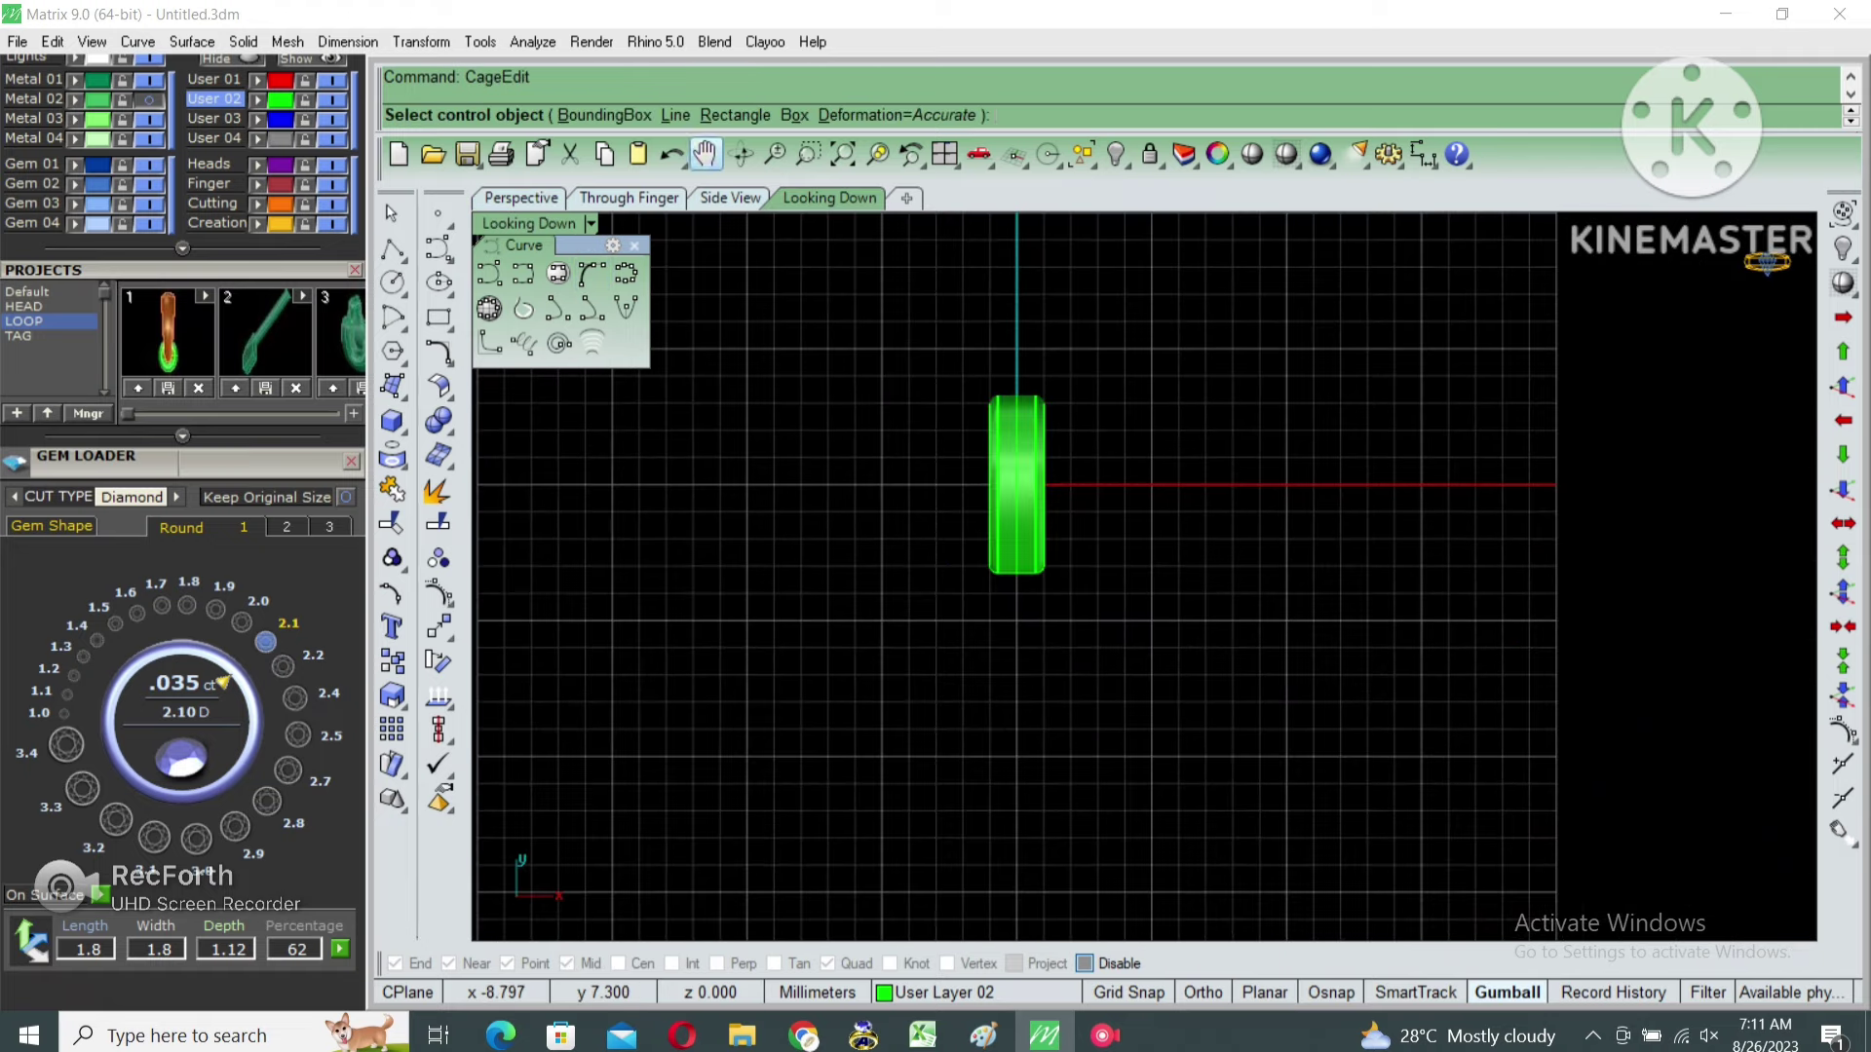
{"action": "key", "text": "Return"}
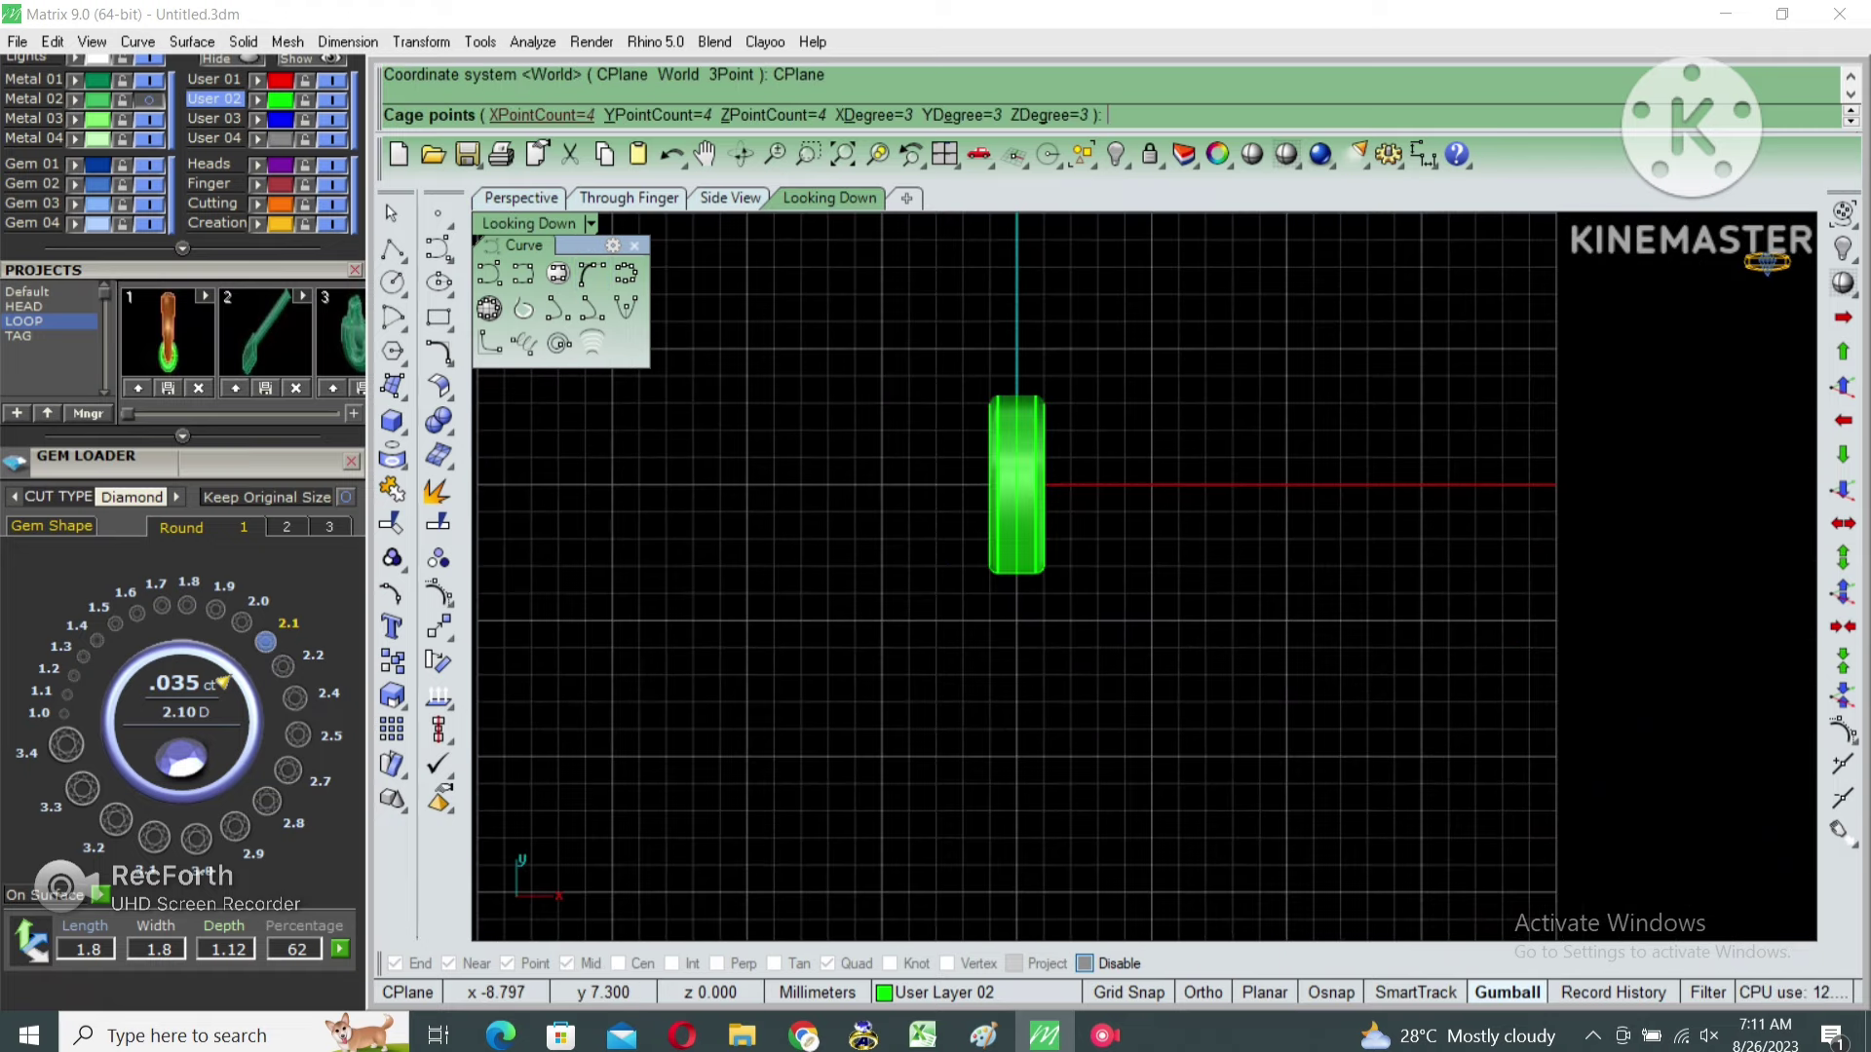
{"action": "key", "text": "x"}
{"action": "key", "text": "Return"}
{"action": "key", "text": "2"}
{"action": "key", "text": "Return"}
{"action": "key", "text": "y"}
{"action": "key", "text": "Return"}
{"action": "key", "text": "2"}
{"action": "key", "text": "Return"}
{"action": "key", "text": "z"}
{"action": "key", "text": "Return"}
{"action": "type", "text": "2"}
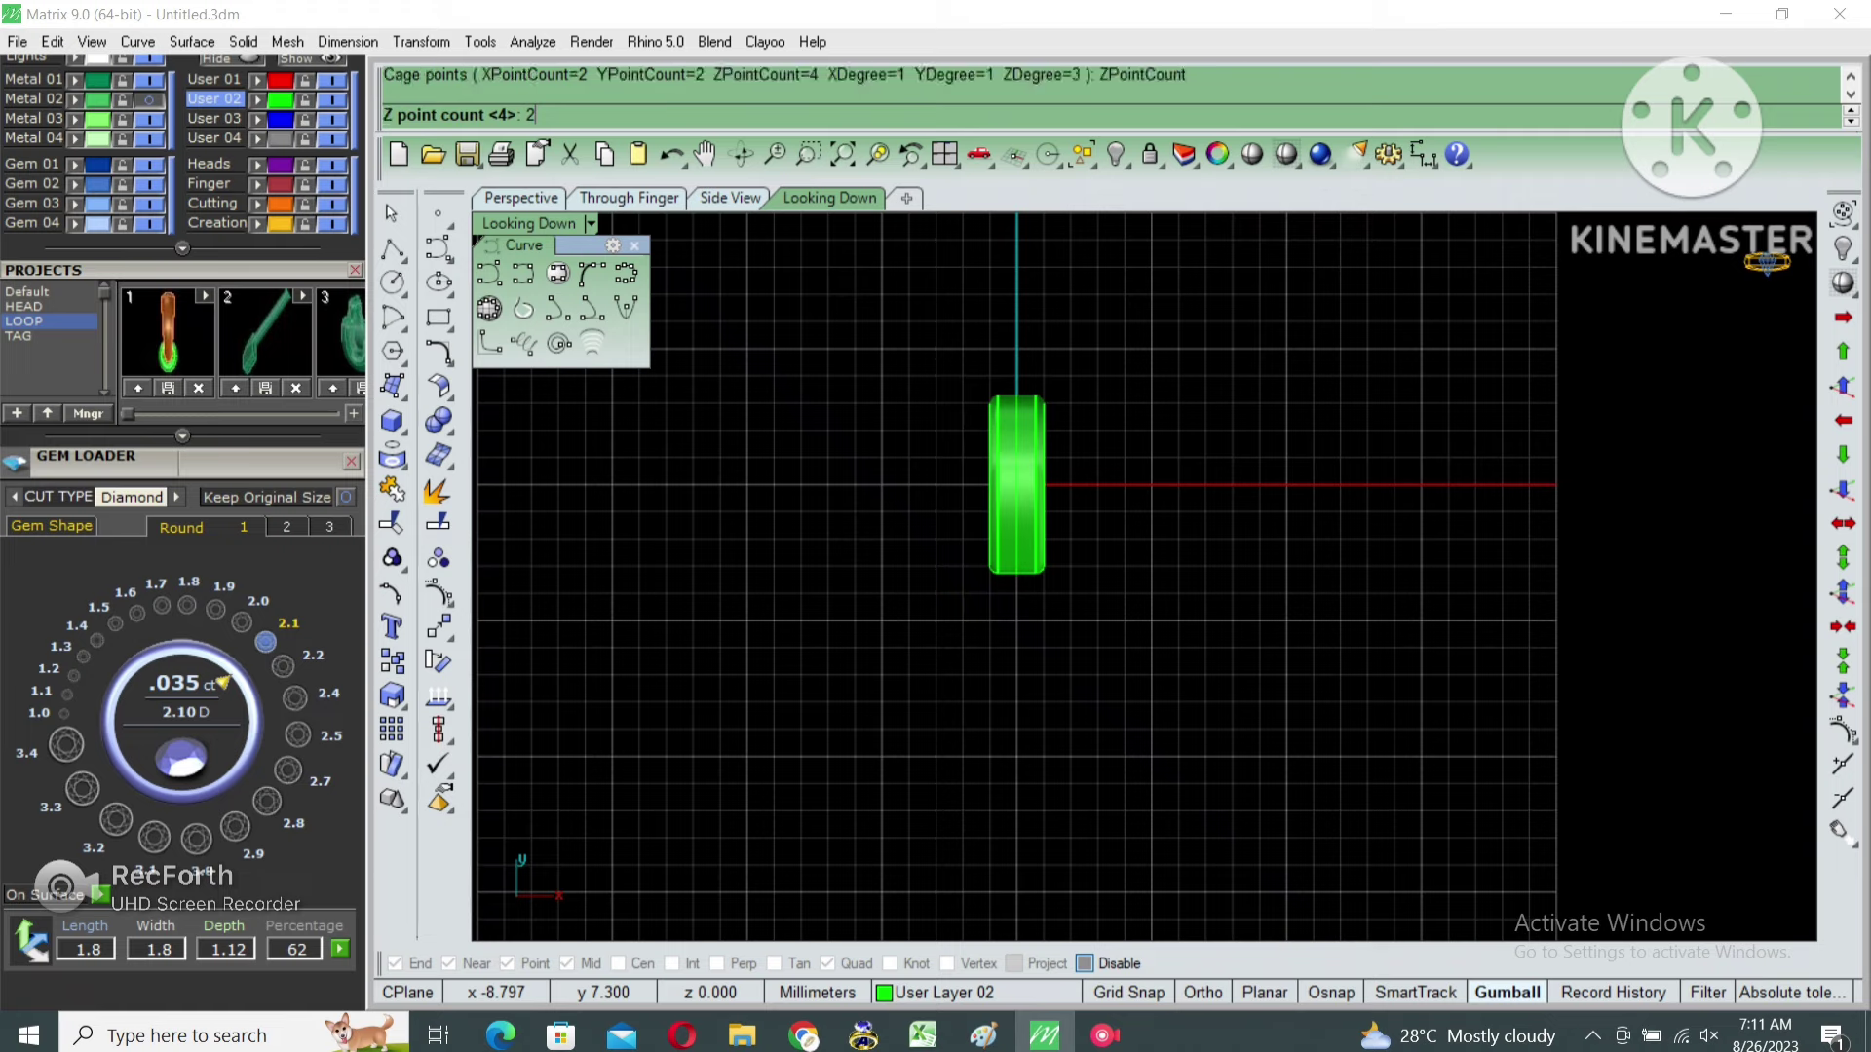
{"action": "key", "text": "Return"}
{"action": "key", "text": "Return"}
{"action": "key", "text": "Return"}
Scale the bottom cage points inward and the top points outward to taper the piece.
{"action": "left_click_drag", "start_coordinate": [894, 456], "coordinate": [1222, 619]}
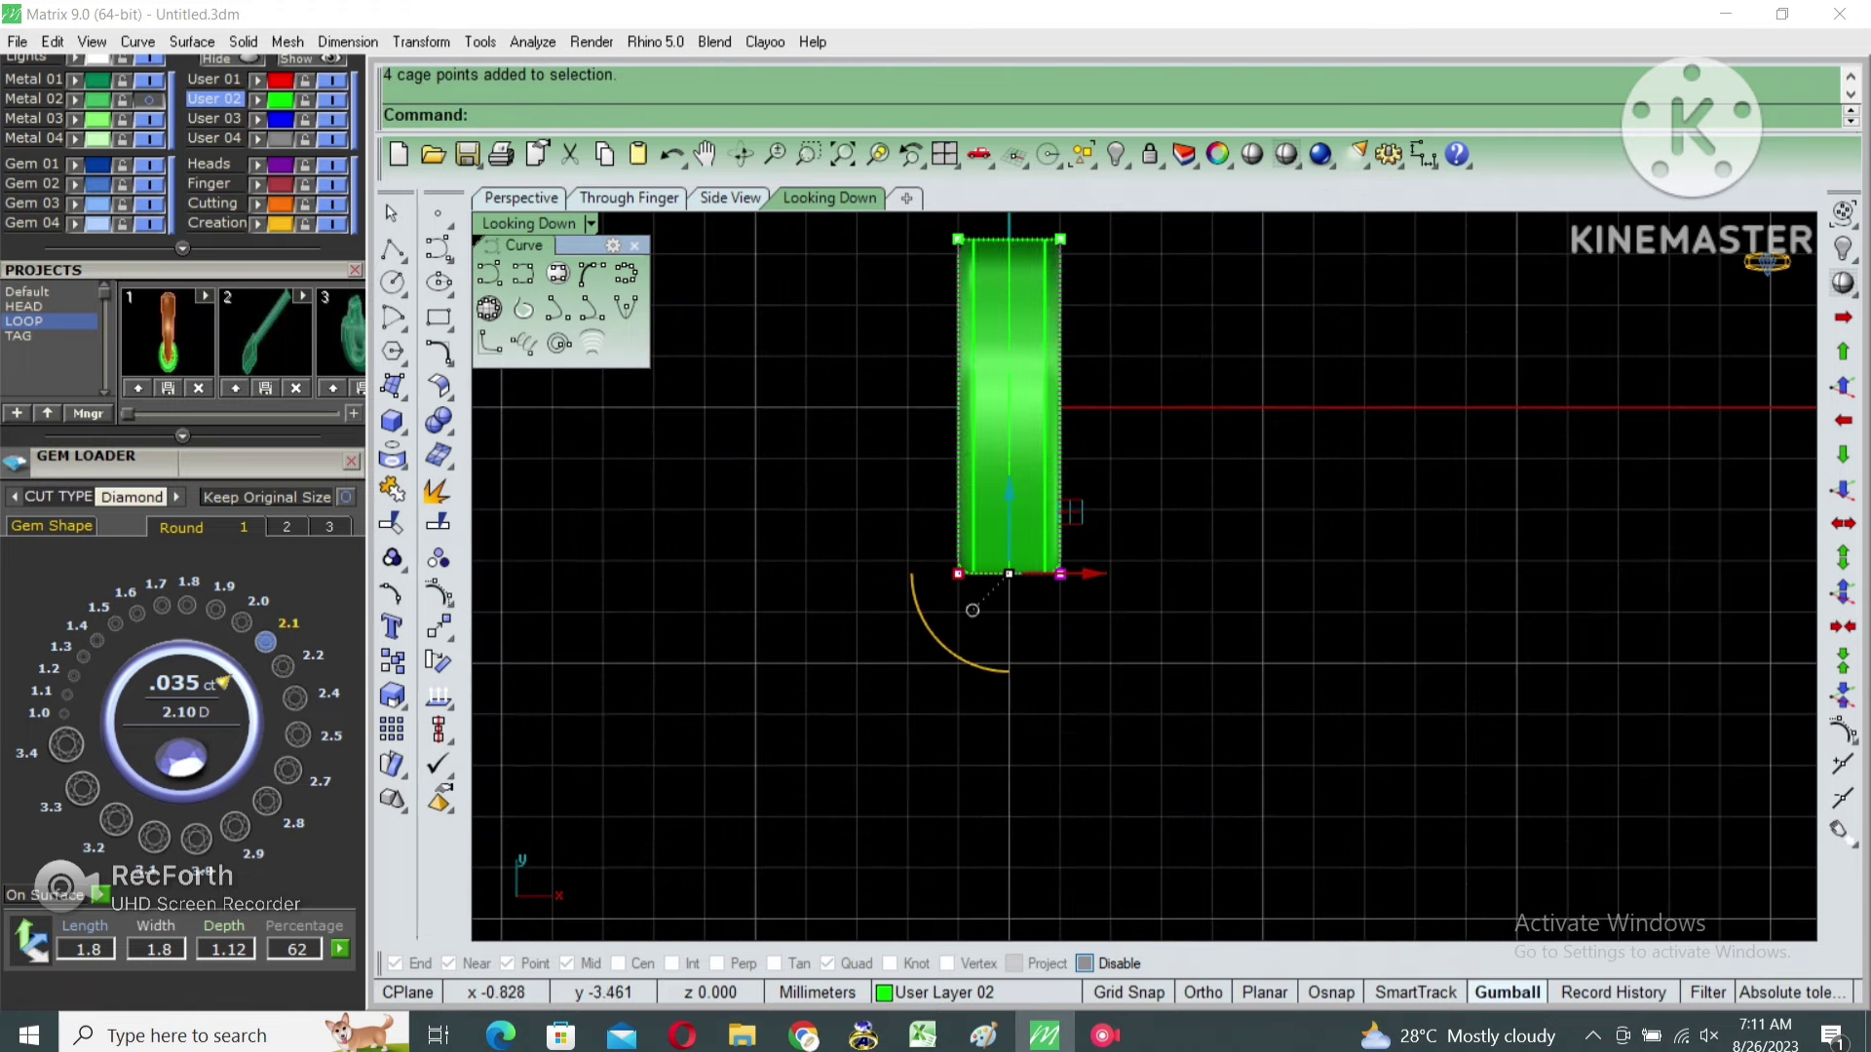
{"action": "left_click_drag", "start_coordinate": [1062, 574], "coordinate": [1023, 604]}
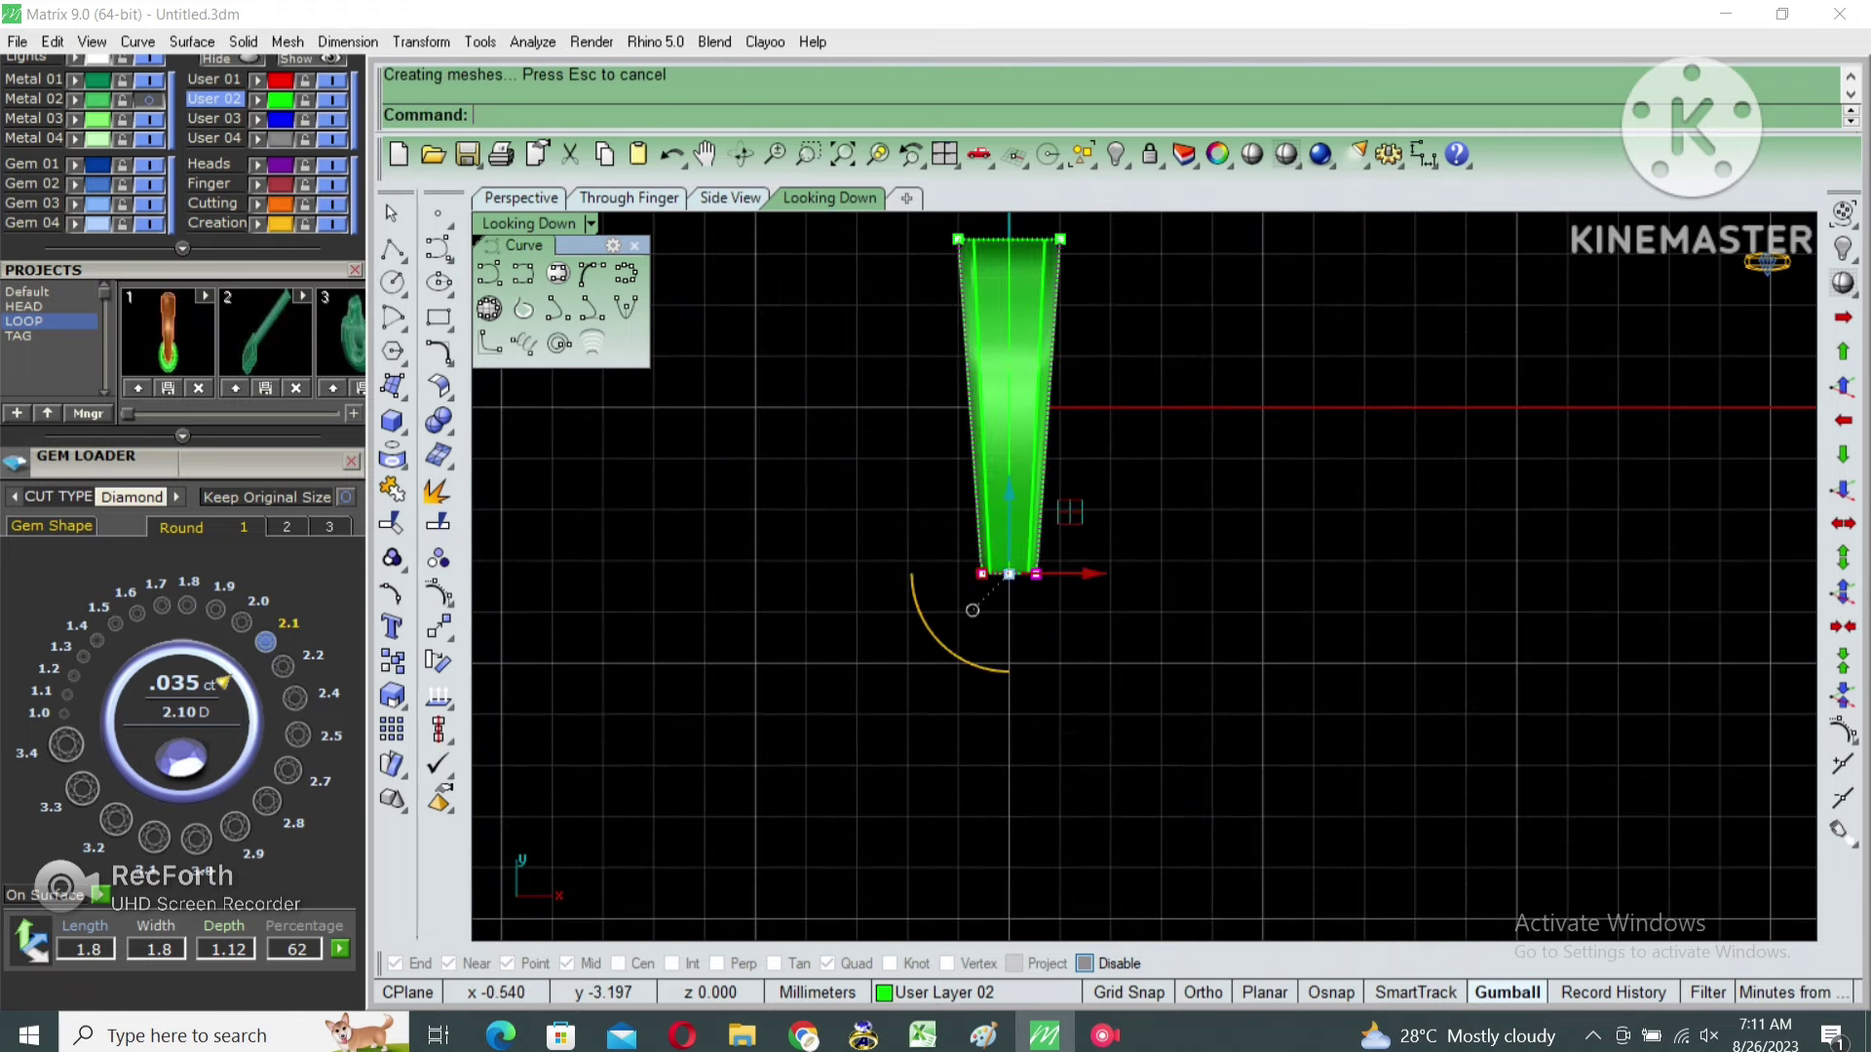
{"action": "right_click_drag", "start_coordinate": [1023, 604], "coordinate": [1034, 770]}
{"action": "left_click_drag", "start_coordinate": [1069, 423], "coordinate": [1081, 343]}
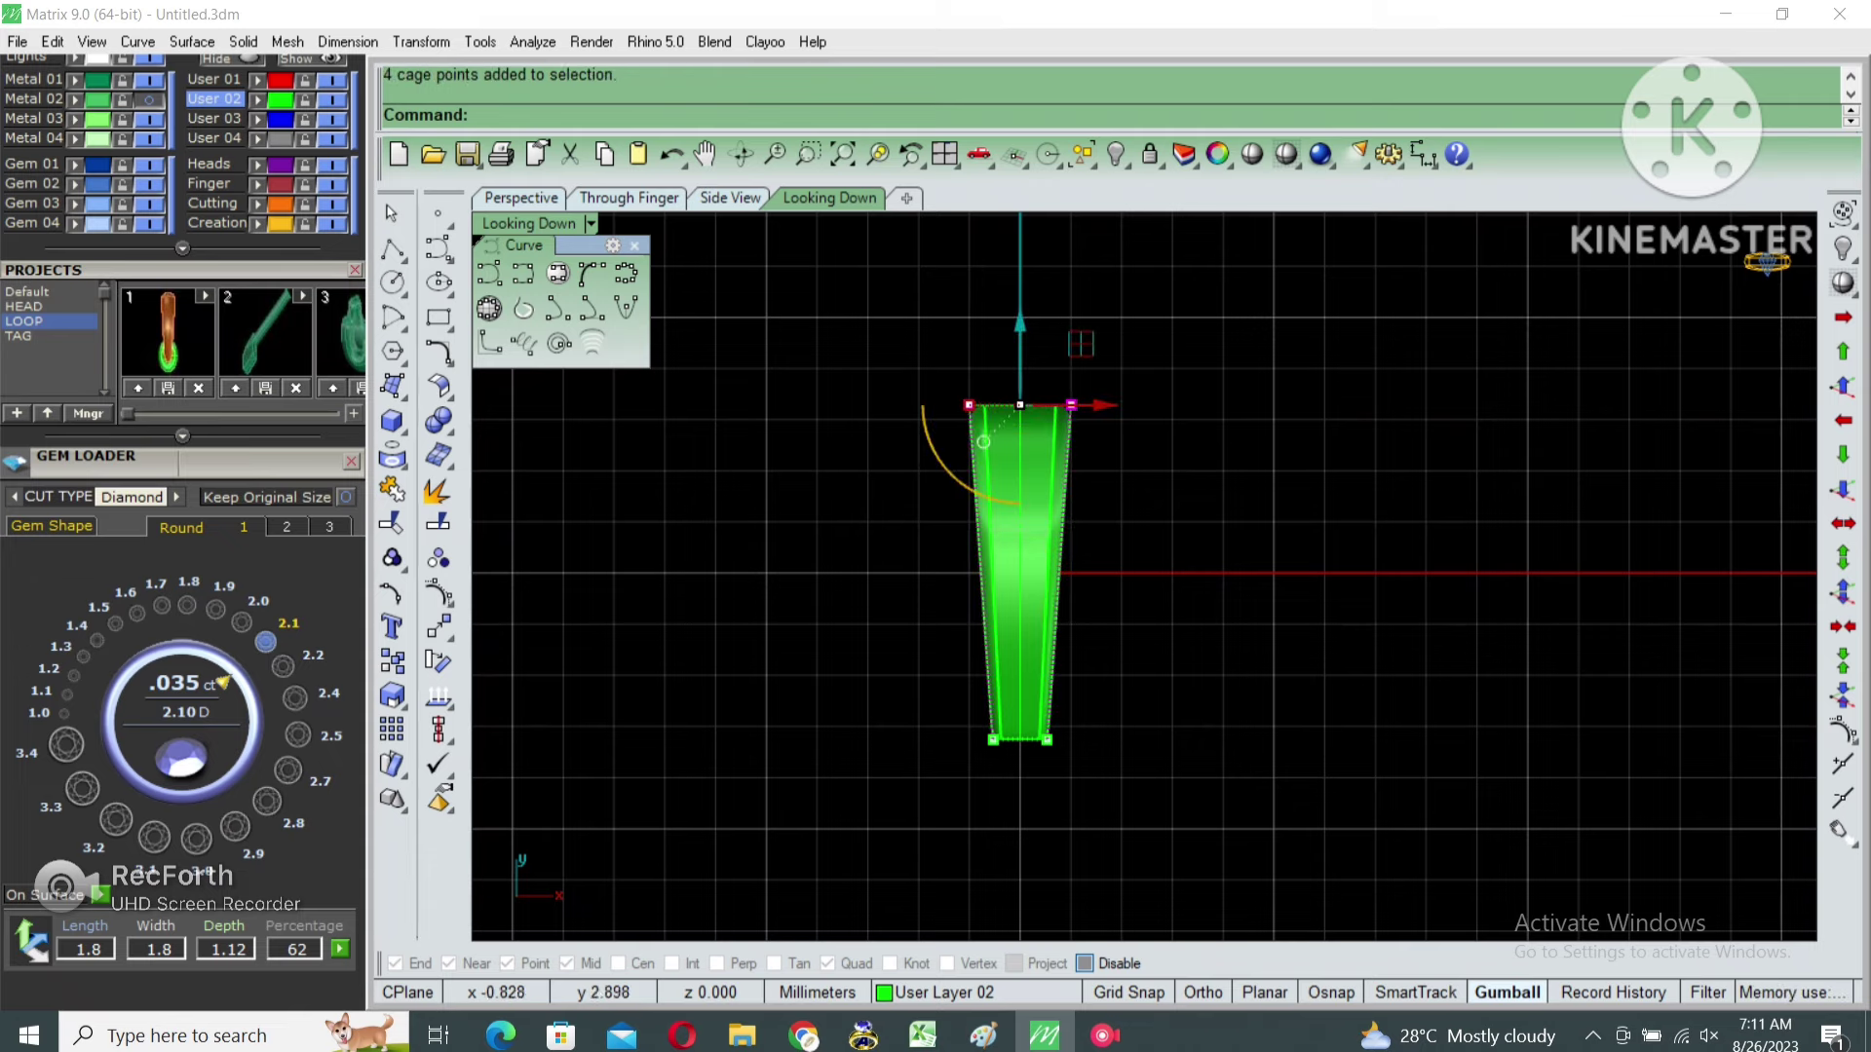
{"action": "left_click_drag", "start_coordinate": [983, 441], "coordinate": [960, 441]}
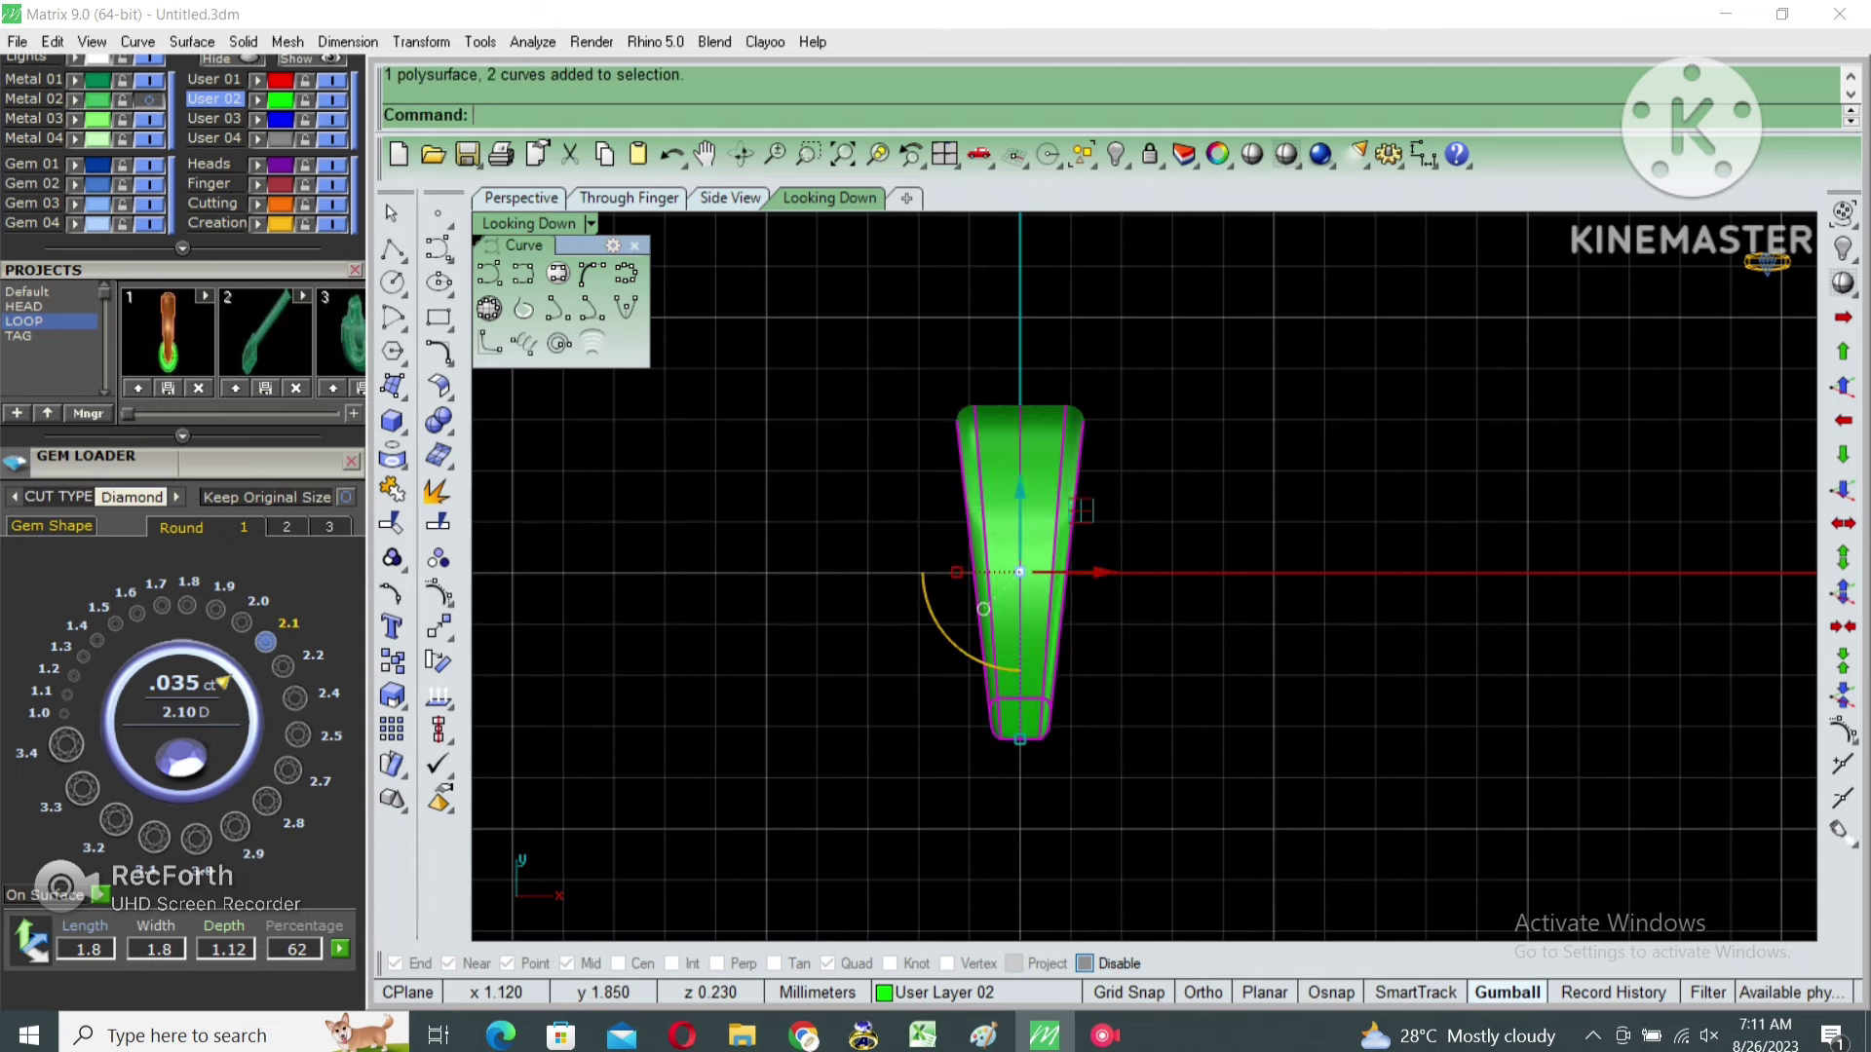
{"action": "type", "text": "s"}
{"action": "key", "text": "ctrl+shift+alt+h"}
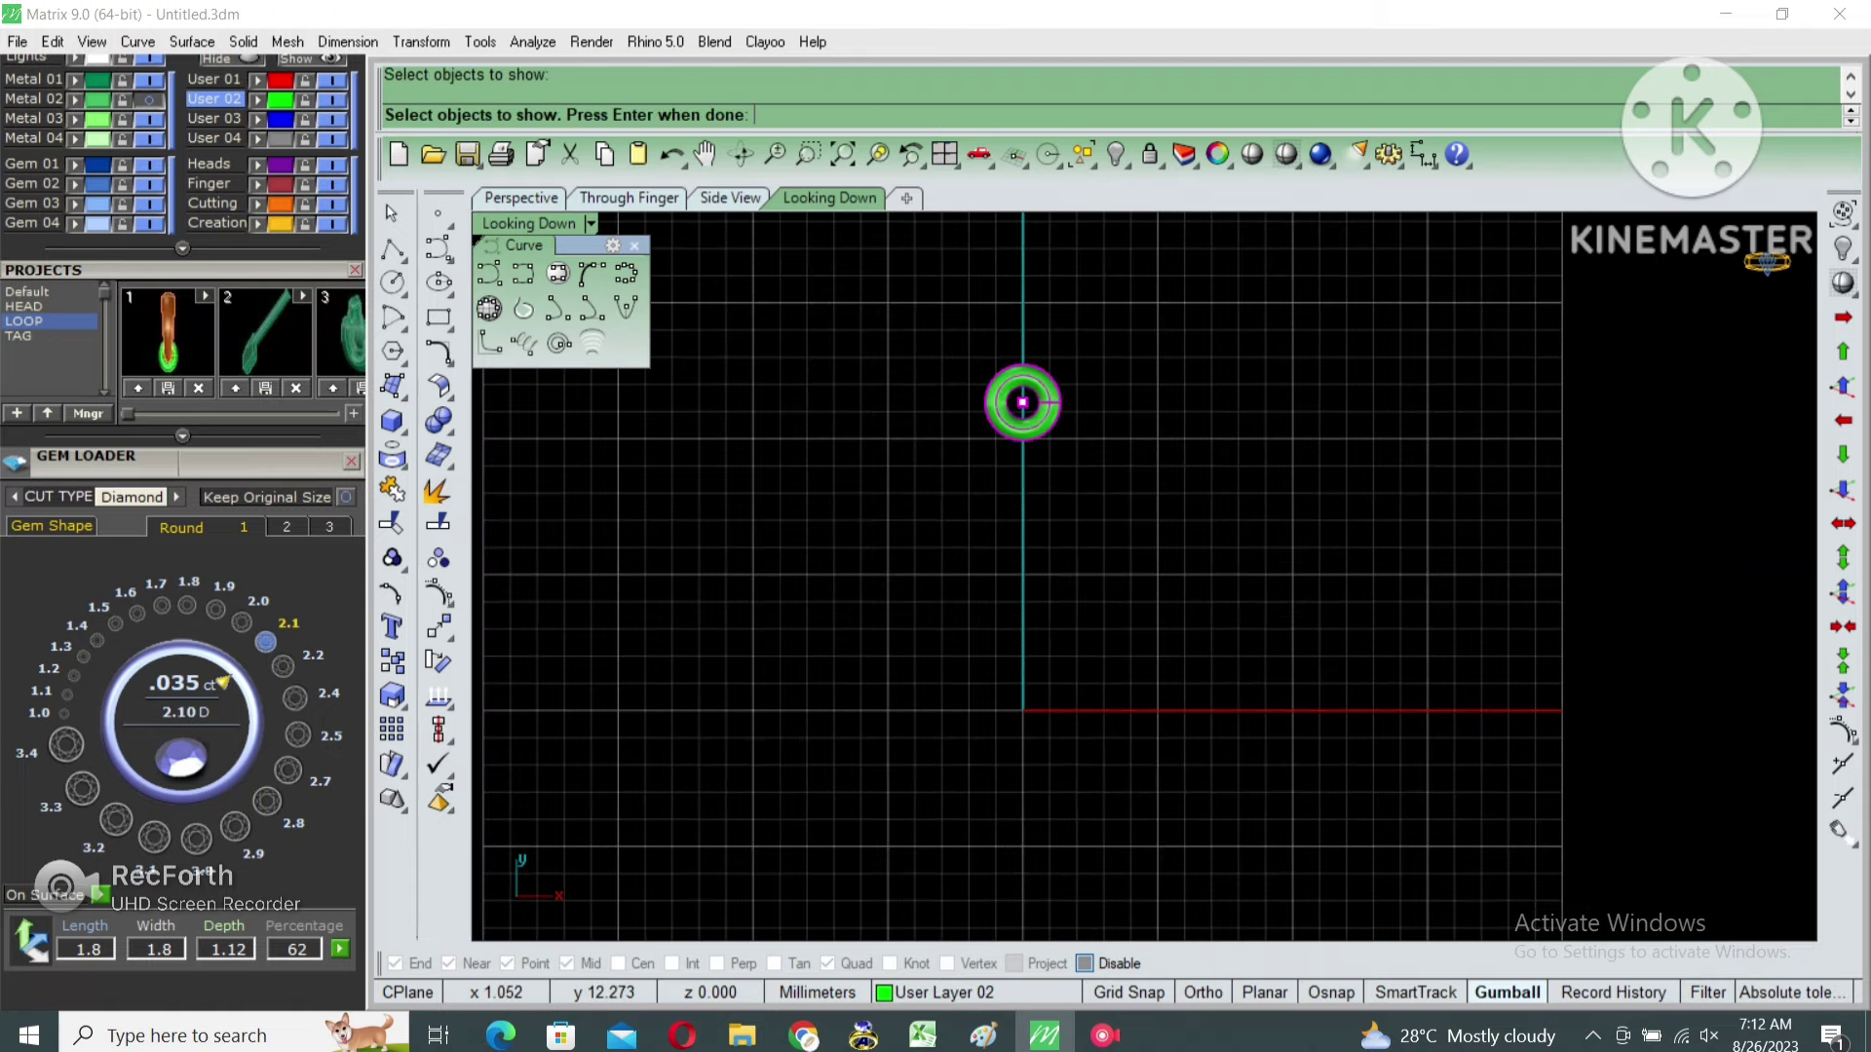
Restore the full pendant and four views, then select the teardrop bail in the Side view.
{"action": "key", "text": "Return"}
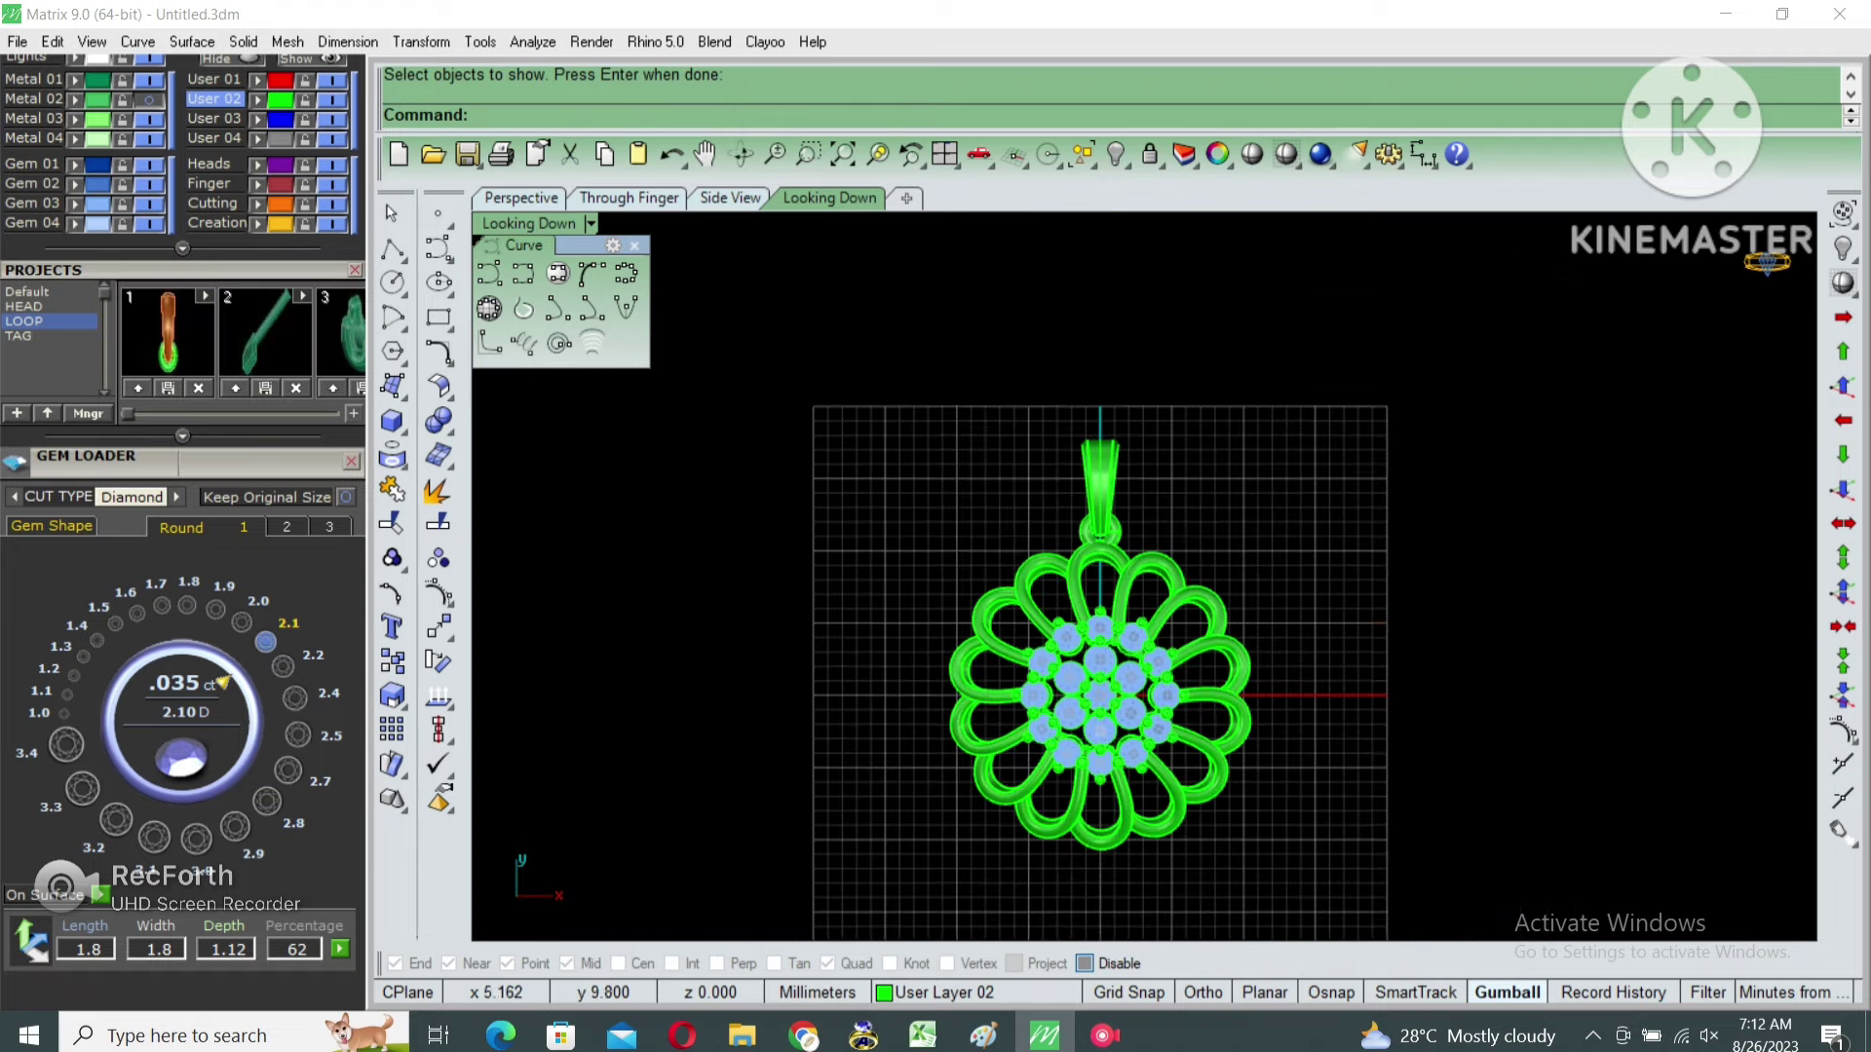
{"action": "key", "text": "ctrl+m"}
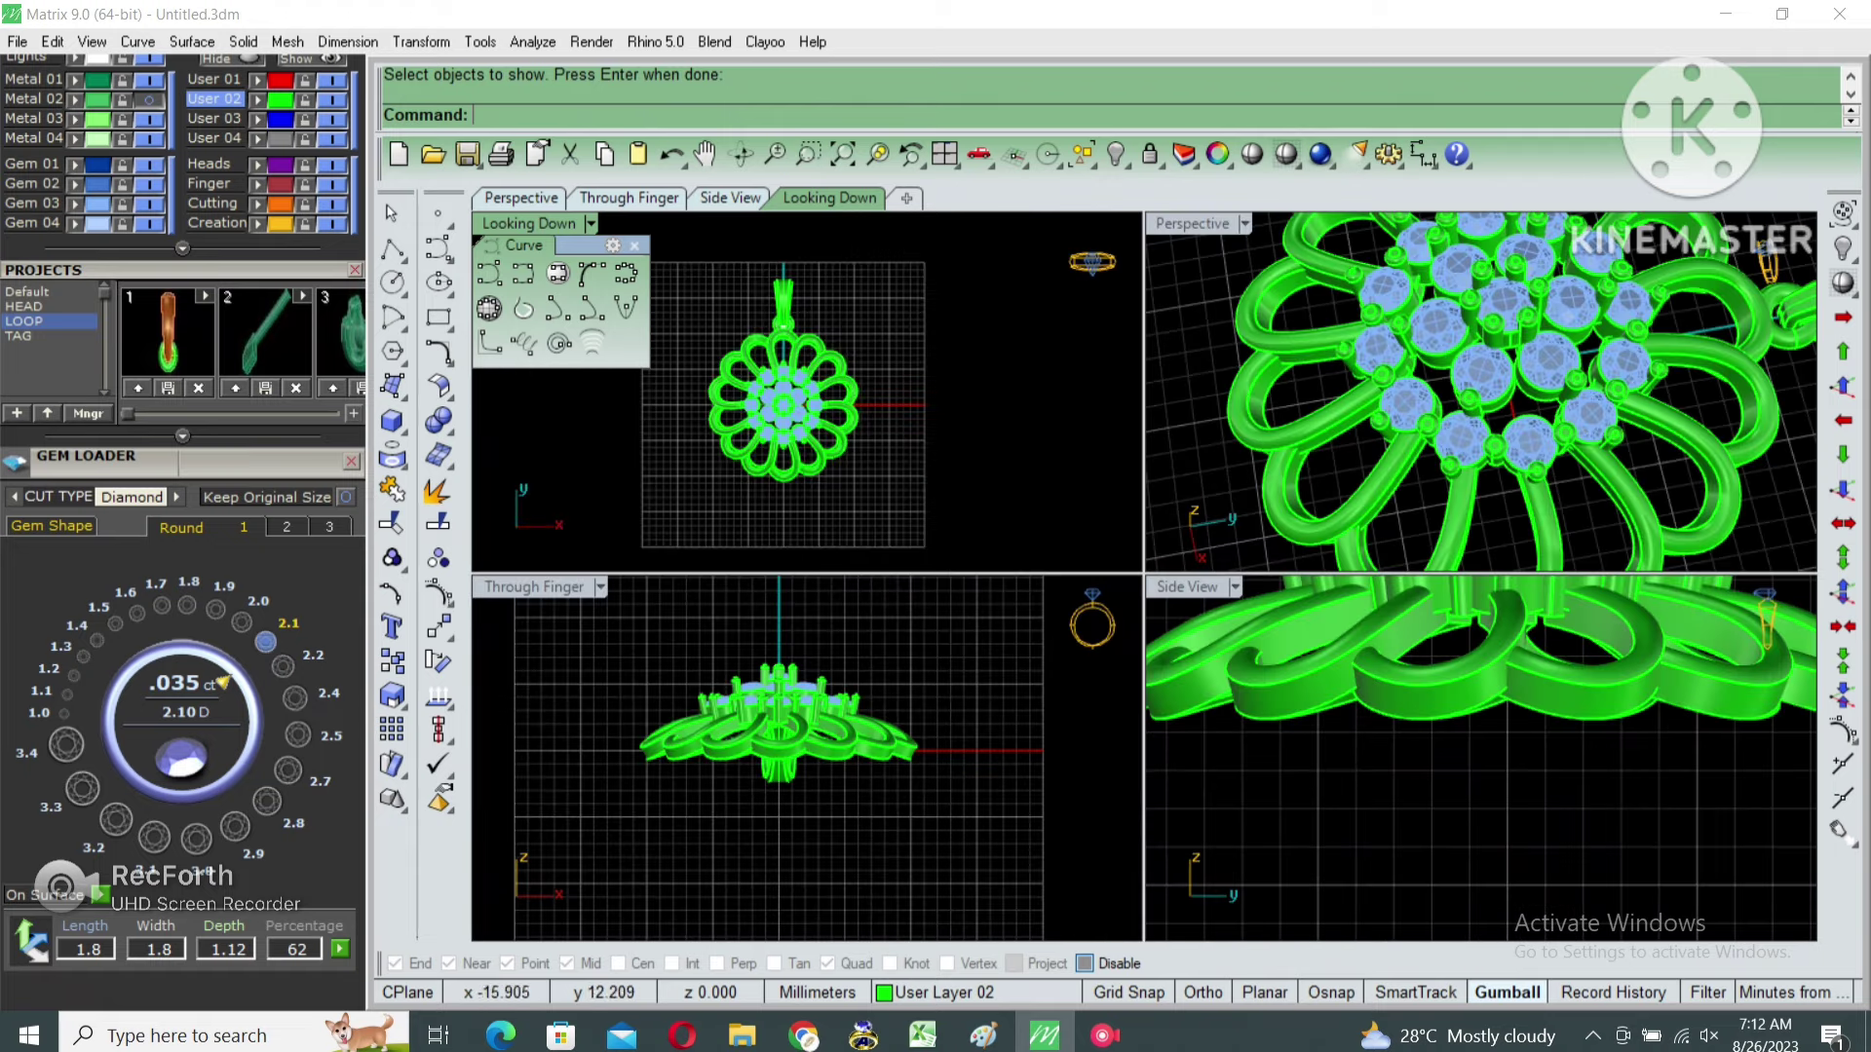
{"action": "left_click", "coordinate": [730, 197]}
{"action": "right_click_drag", "start_coordinate": [1462, 682], "coordinate": [1072, 584]}
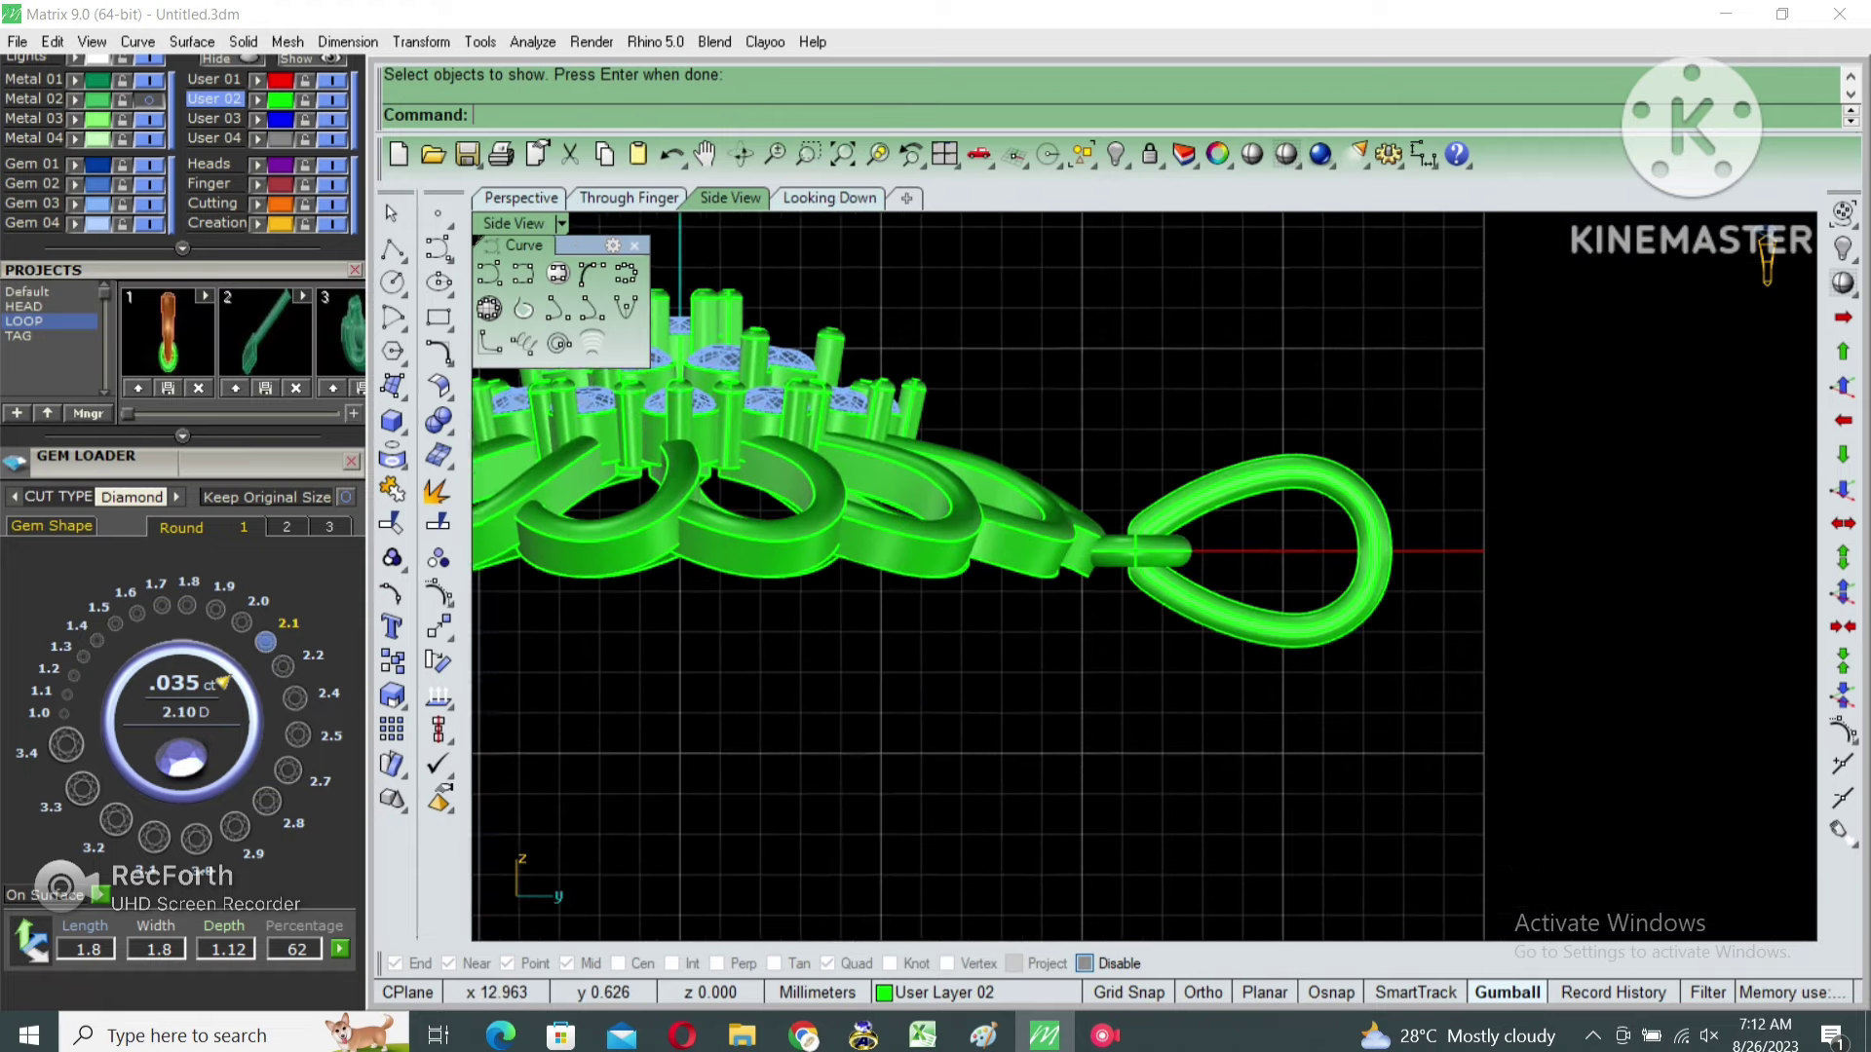
{"action": "left_click", "coordinate": [1540, 575]}
Draw a CutPlane across the bail's narrow end and slide it left into the joint.
{"action": "type", "text": "utplane"}
{"action": "key", "text": "Return"}
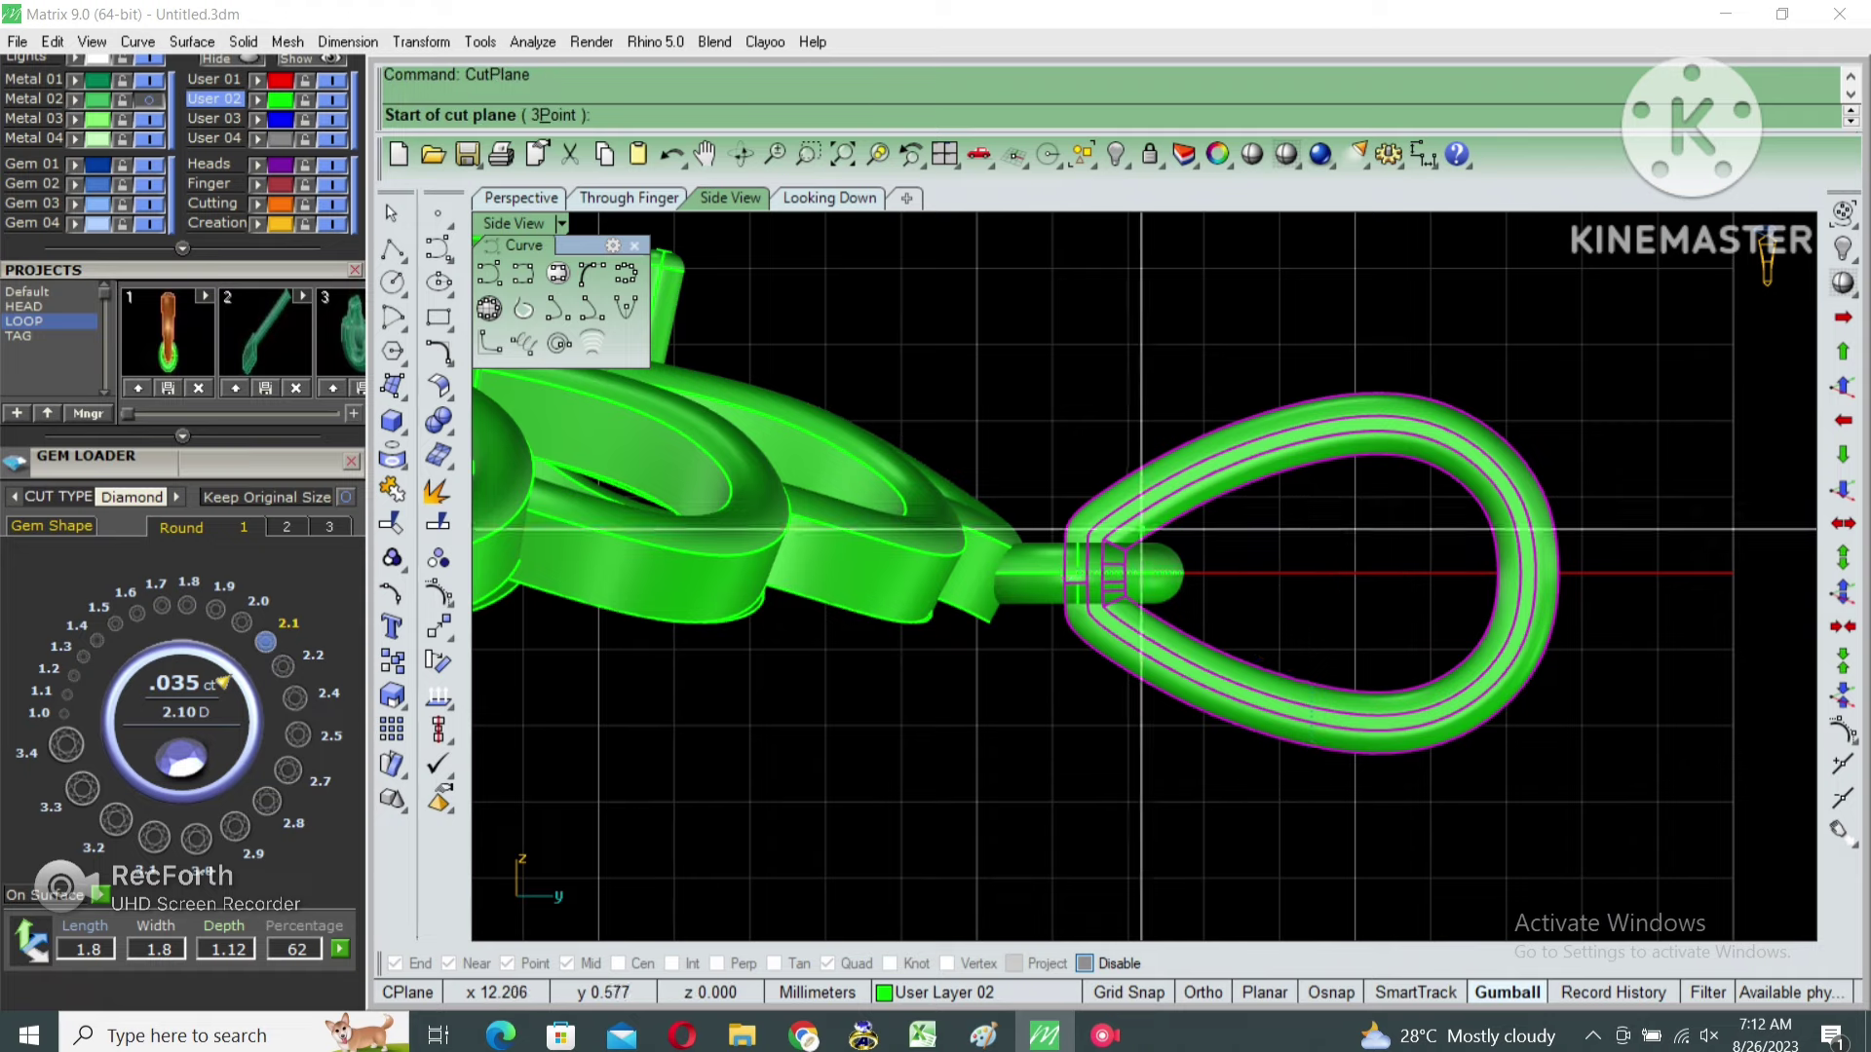
{"action": "scroll", "coordinate": [1130, 538], "scroll_direction": "up", "scroll_amount": 4}
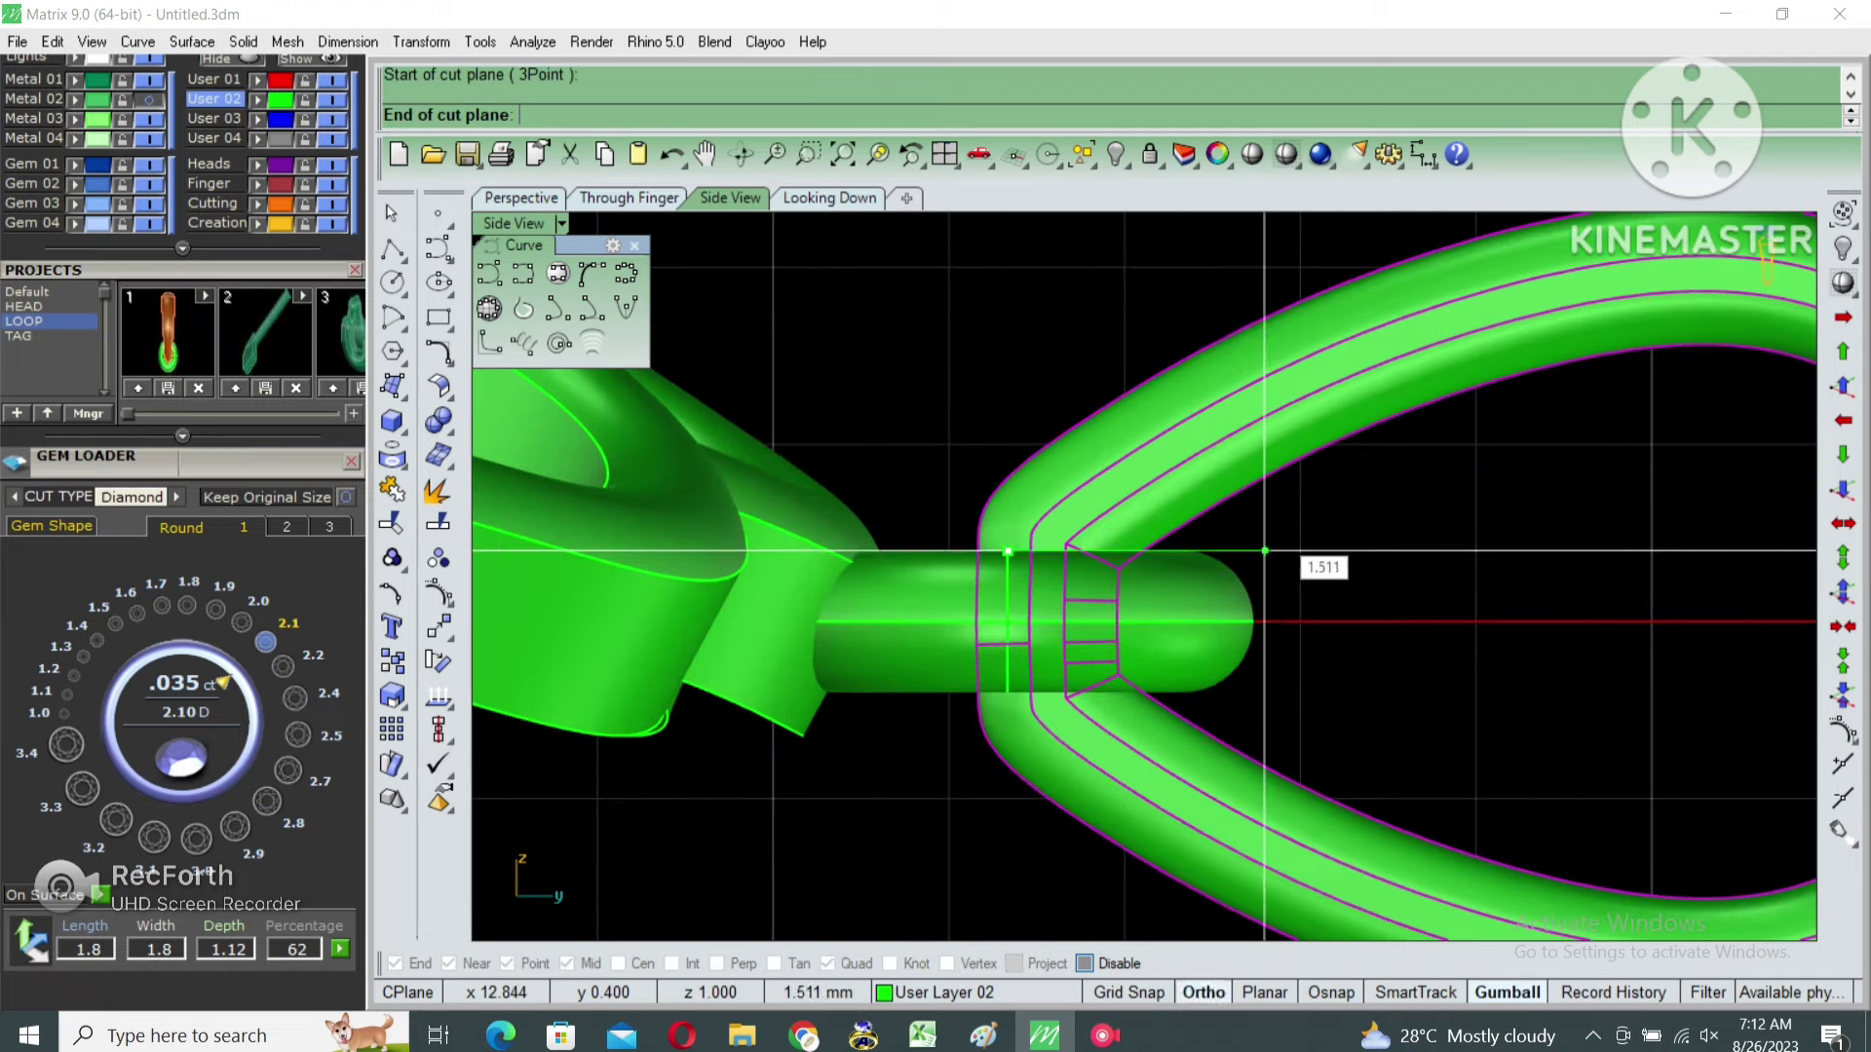
{"action": "left_click", "coordinate": [1007, 550]}
{"action": "left_click", "coordinate": [1006, 692]}
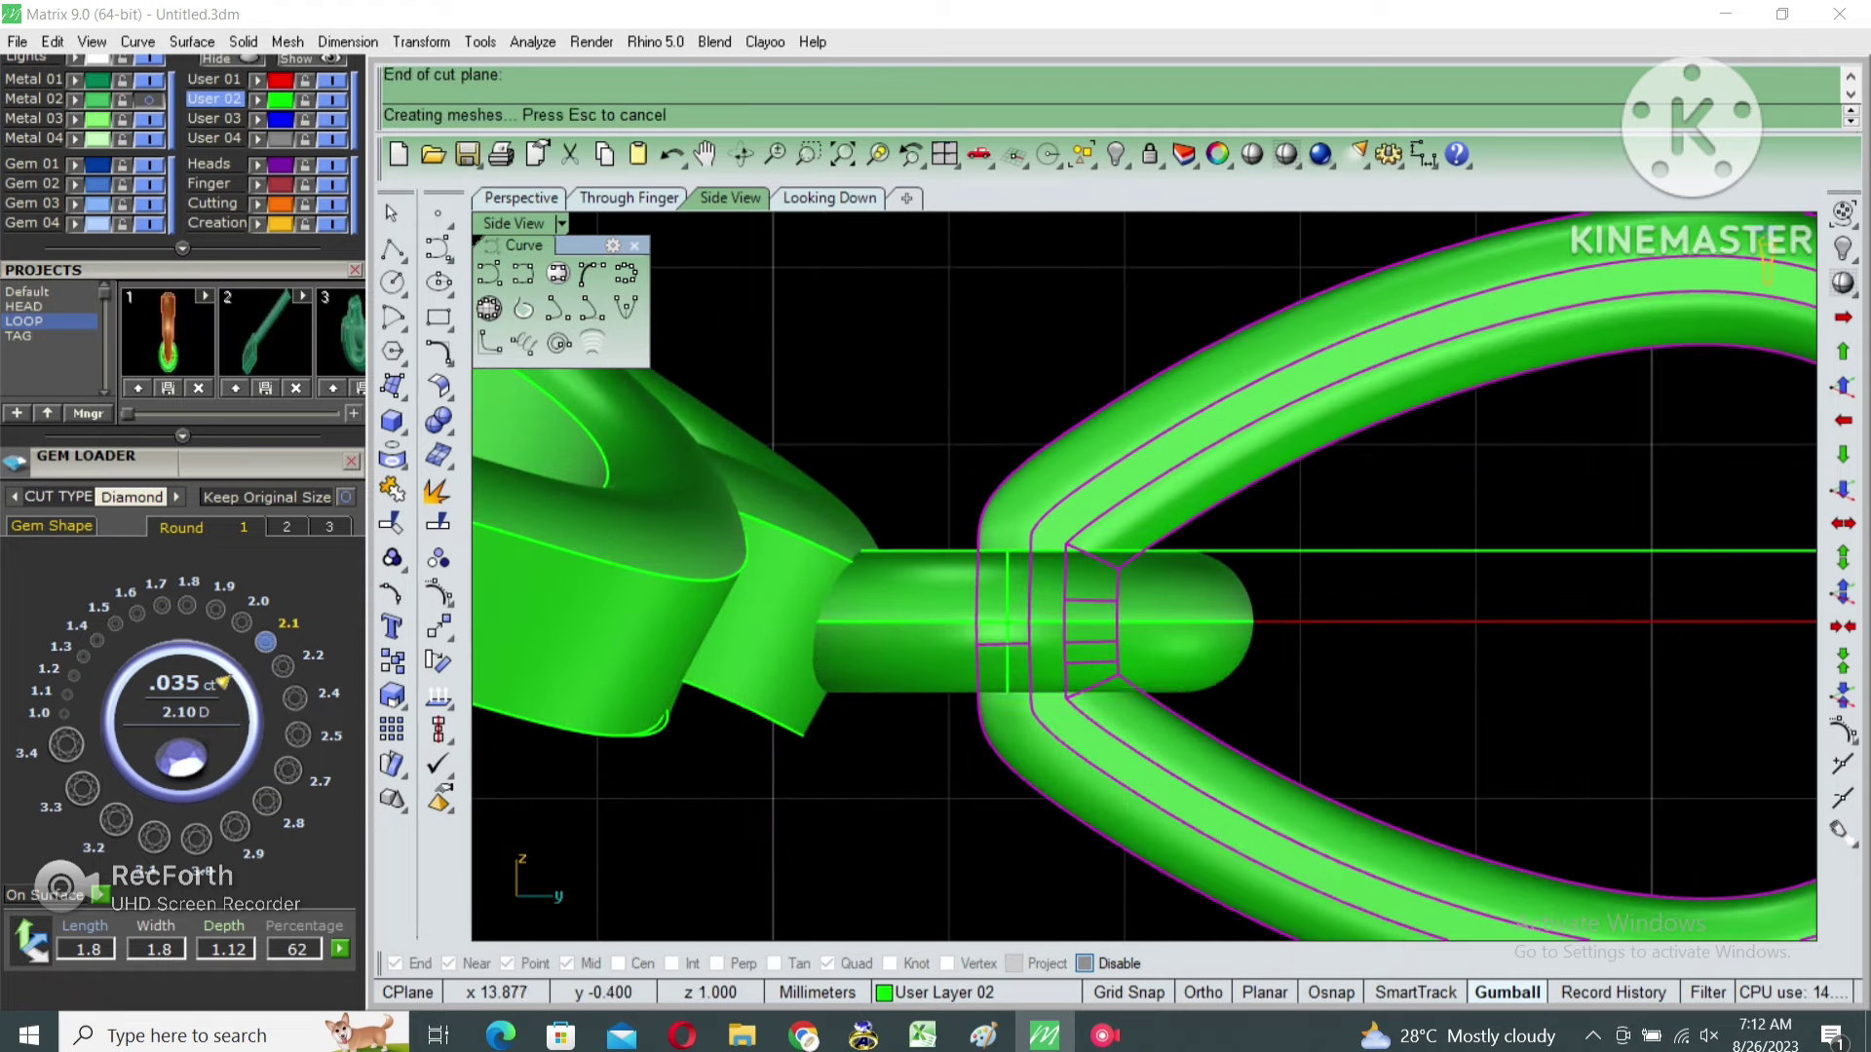
{"action": "scroll", "coordinate": [1415, 522], "scroll_direction": "down", "scroll_amount": 3}
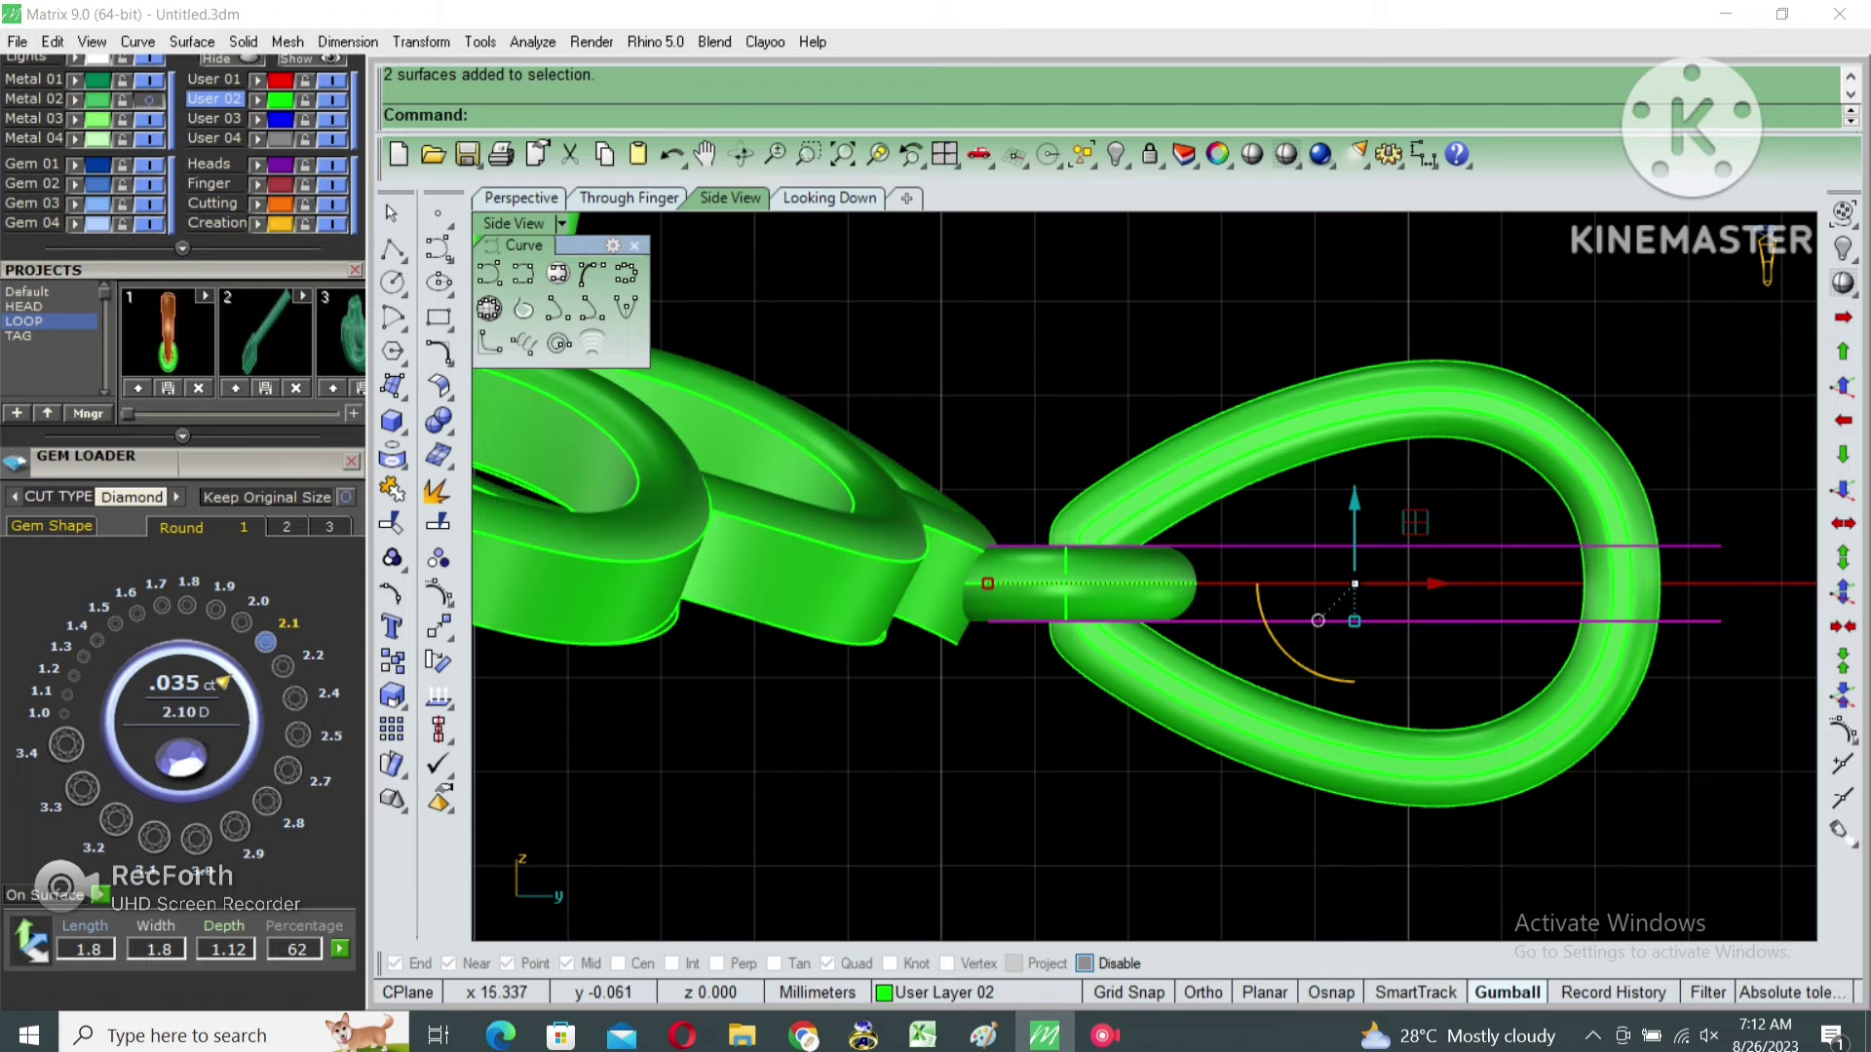
{"action": "left_click_drag", "start_coordinate": [1437, 583], "coordinate": [1137, 584]}
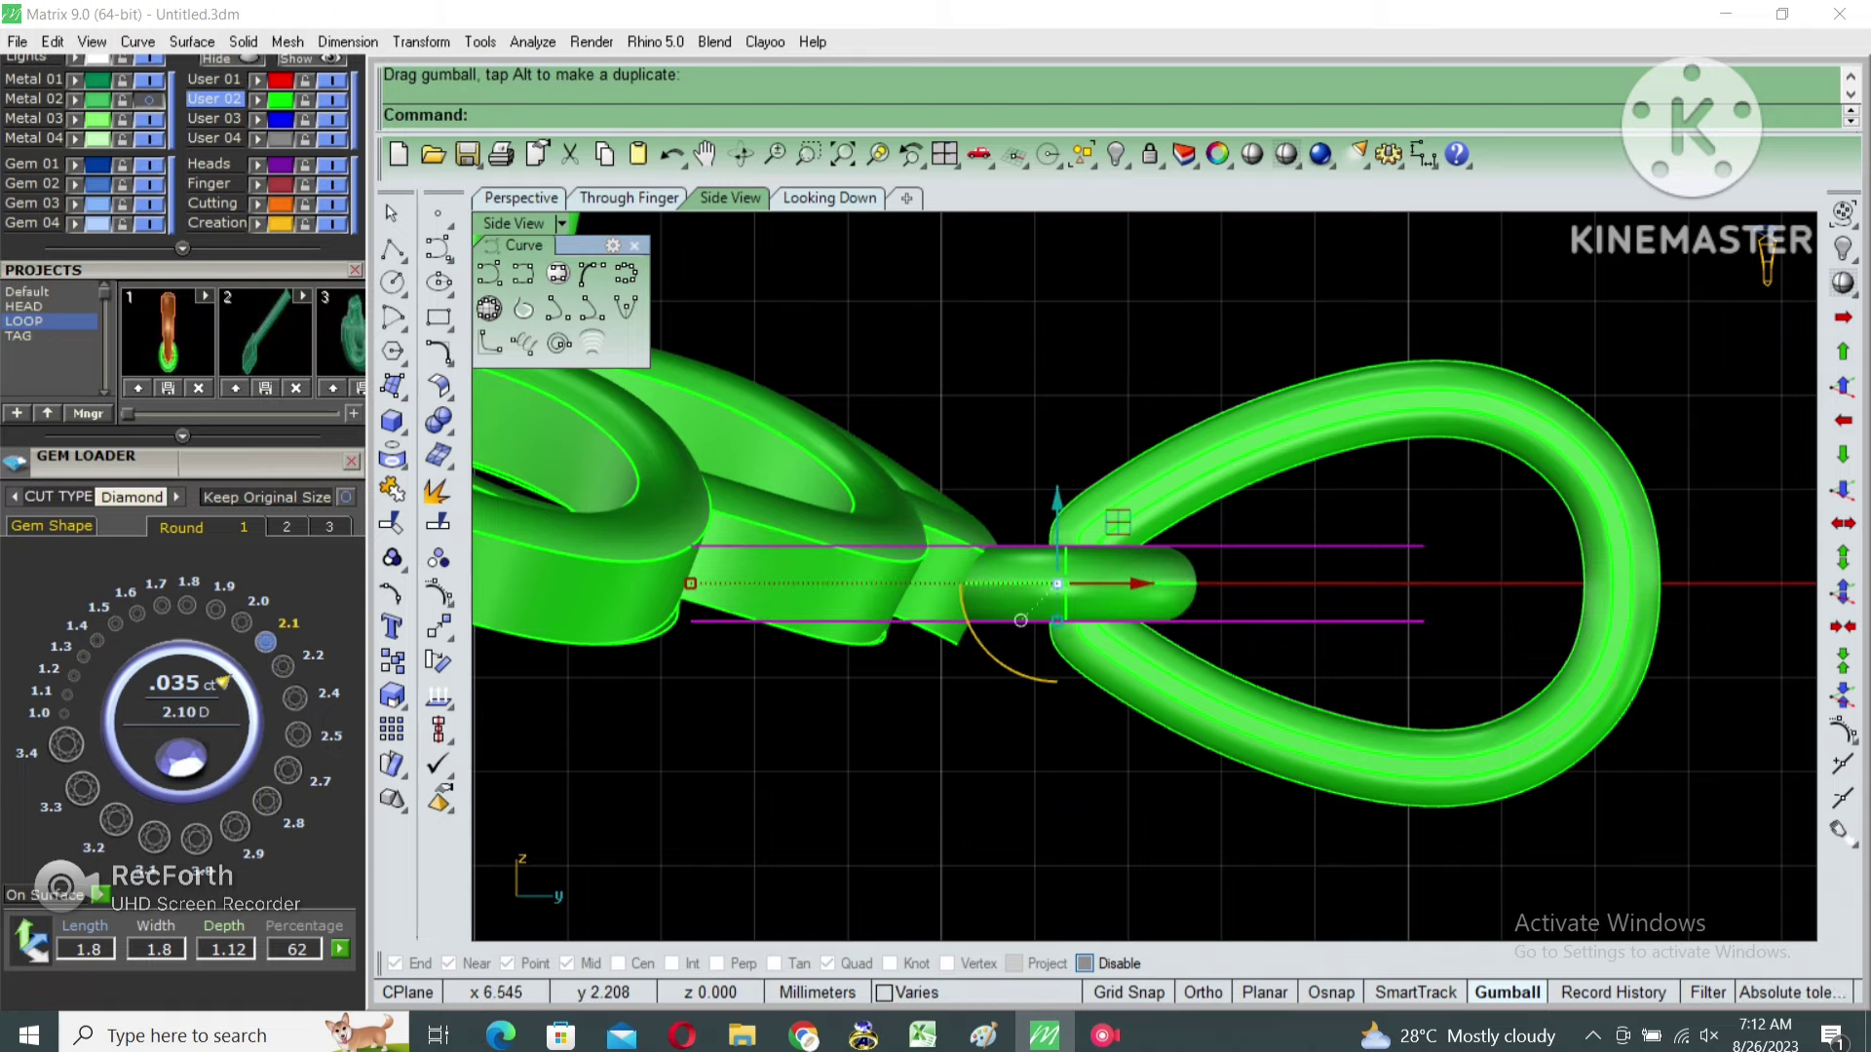
Isolate the teardrop bail in the enlarged Perspective view.
{"action": "double_click", "coordinate": [513, 223]}
{"action": "double_click", "coordinate": [1184, 223]}
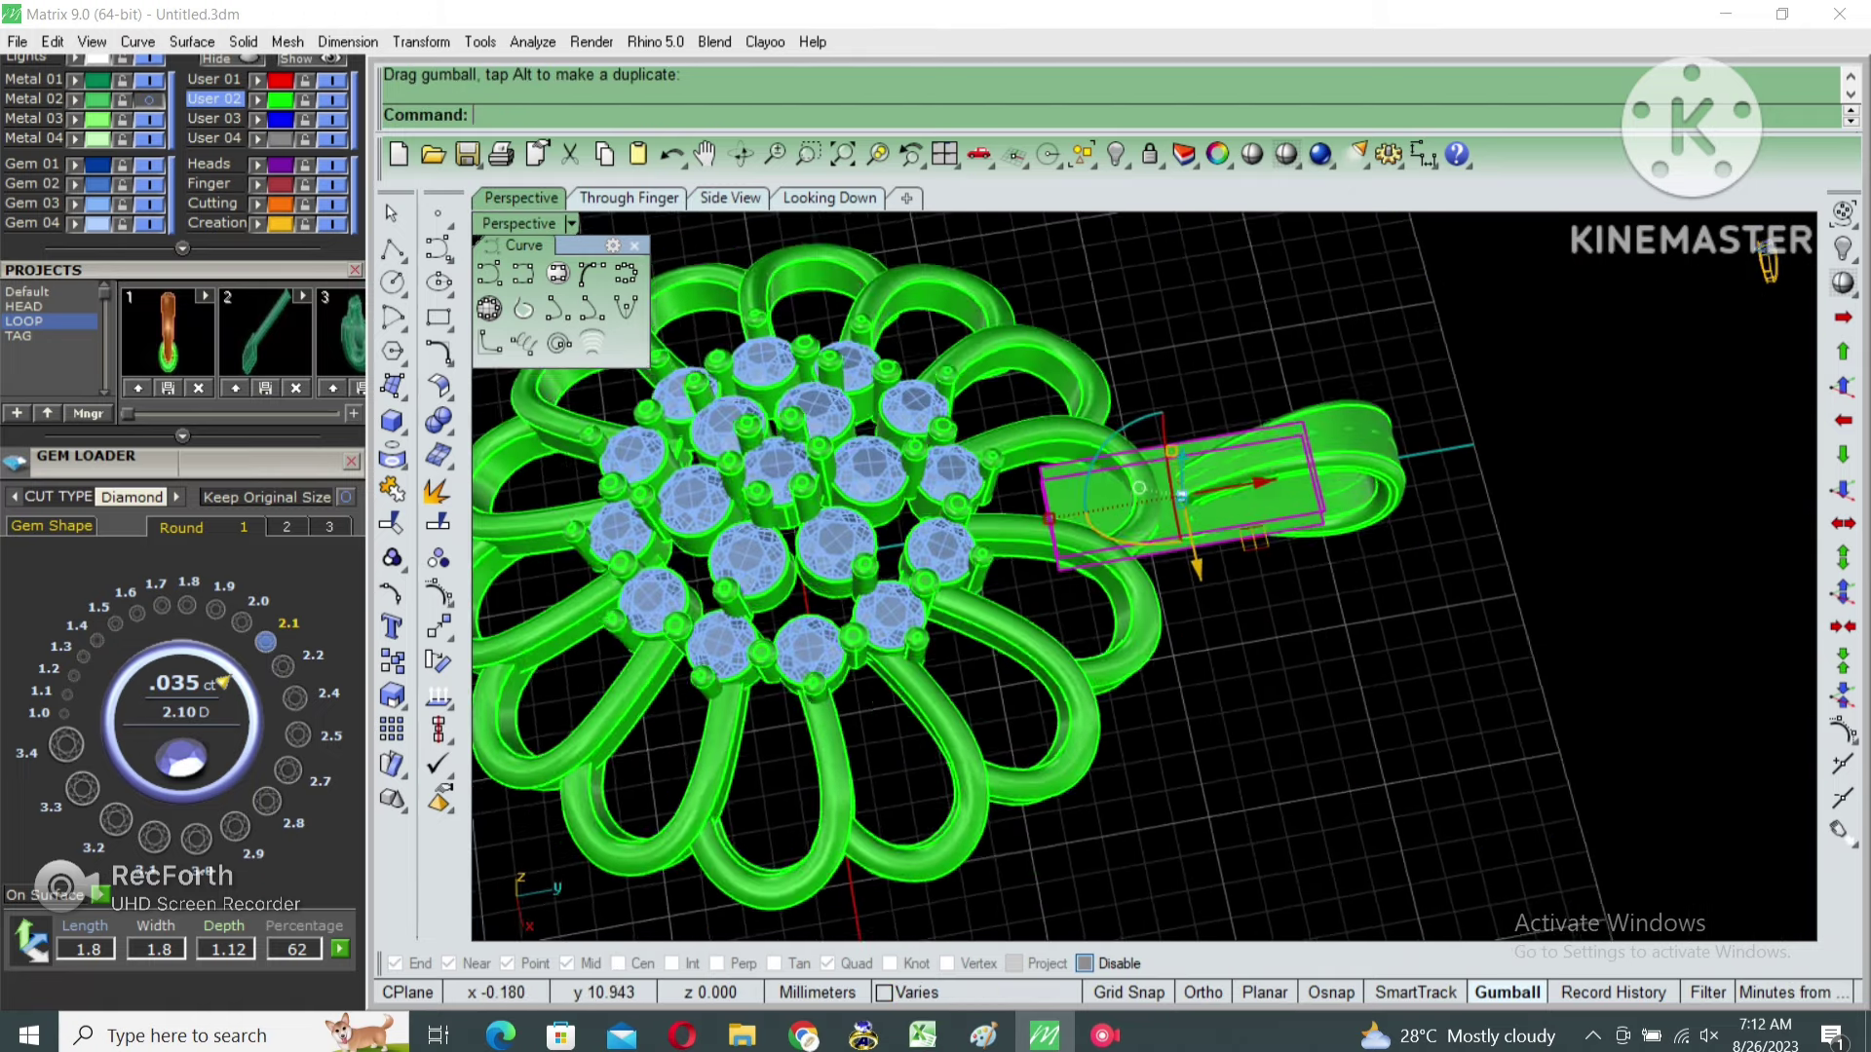
{"action": "scroll", "coordinate": [1266, 526], "scroll_direction": "up", "scroll_amount": 3}
{"action": "left_click", "coordinate": [1403, 506], "text": "shift"}
{"action": "key", "text": "Return"}
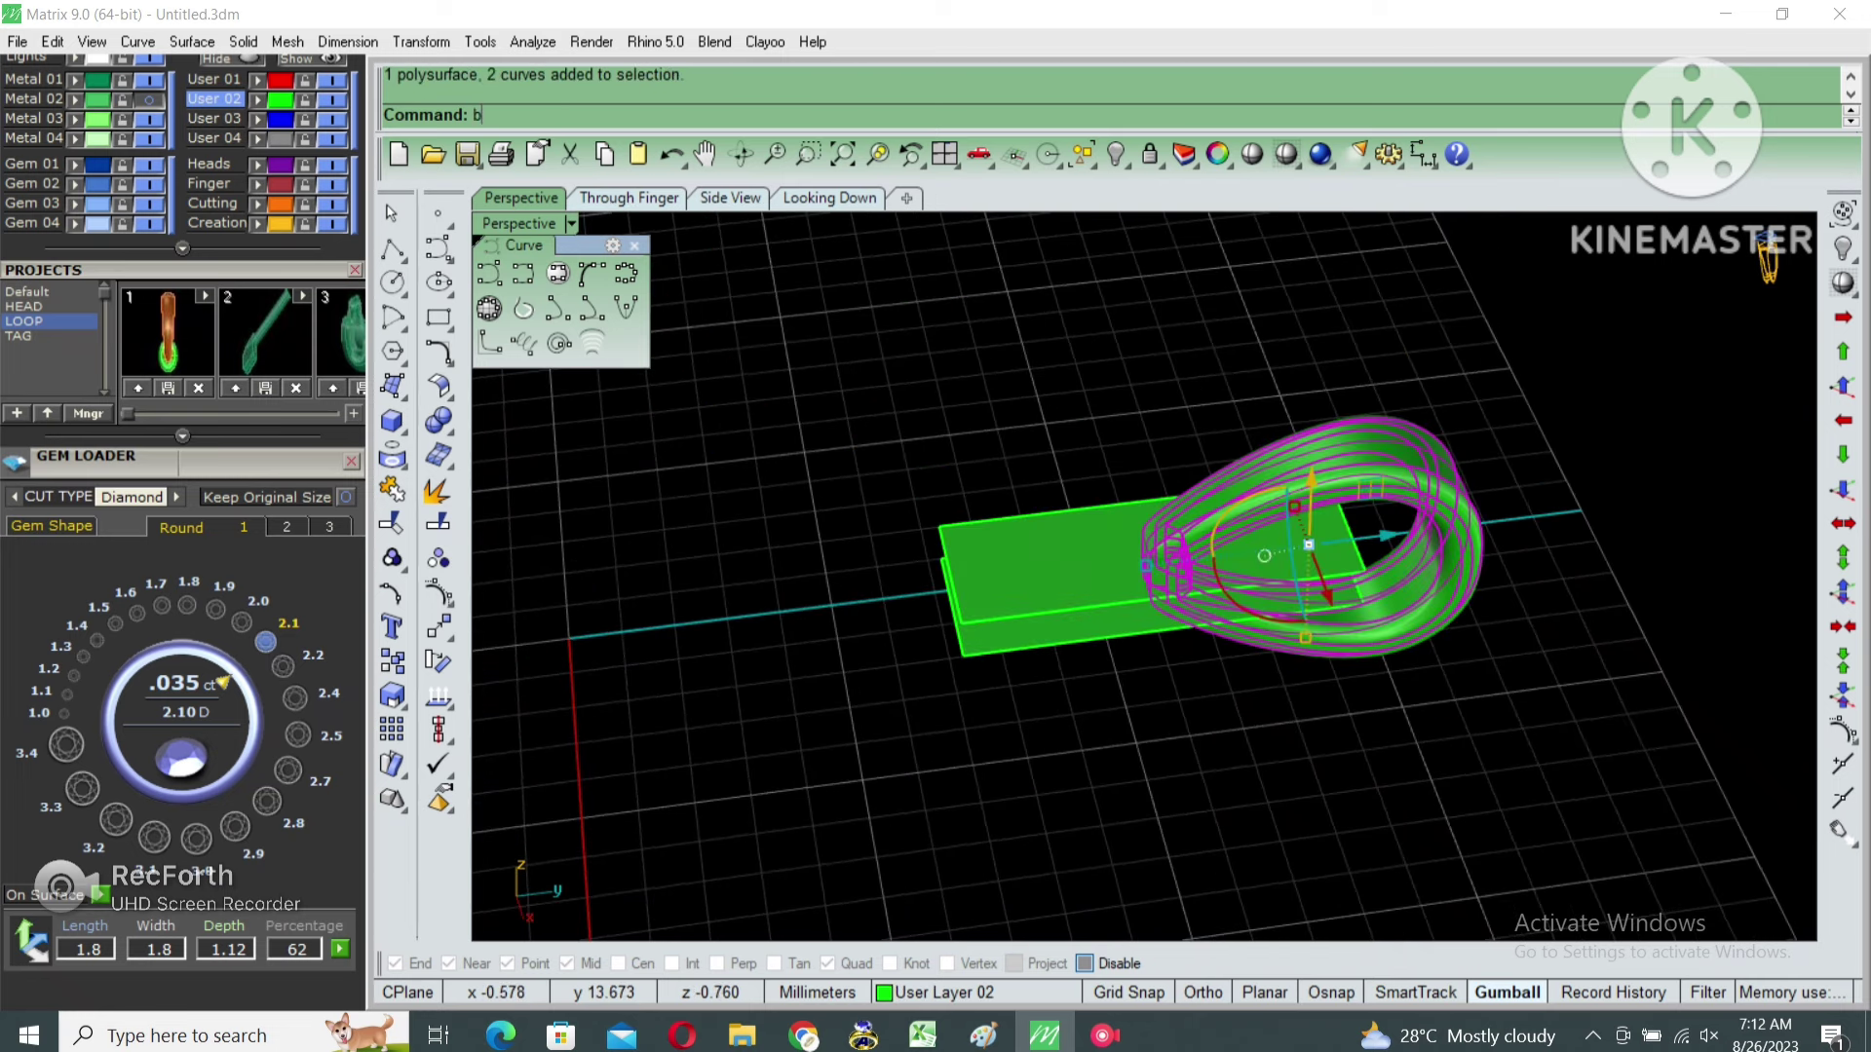
BooleanSplit the bail with the cut plate and check it for open edges.
{"action": "left_click", "coordinate": [443, 427]}
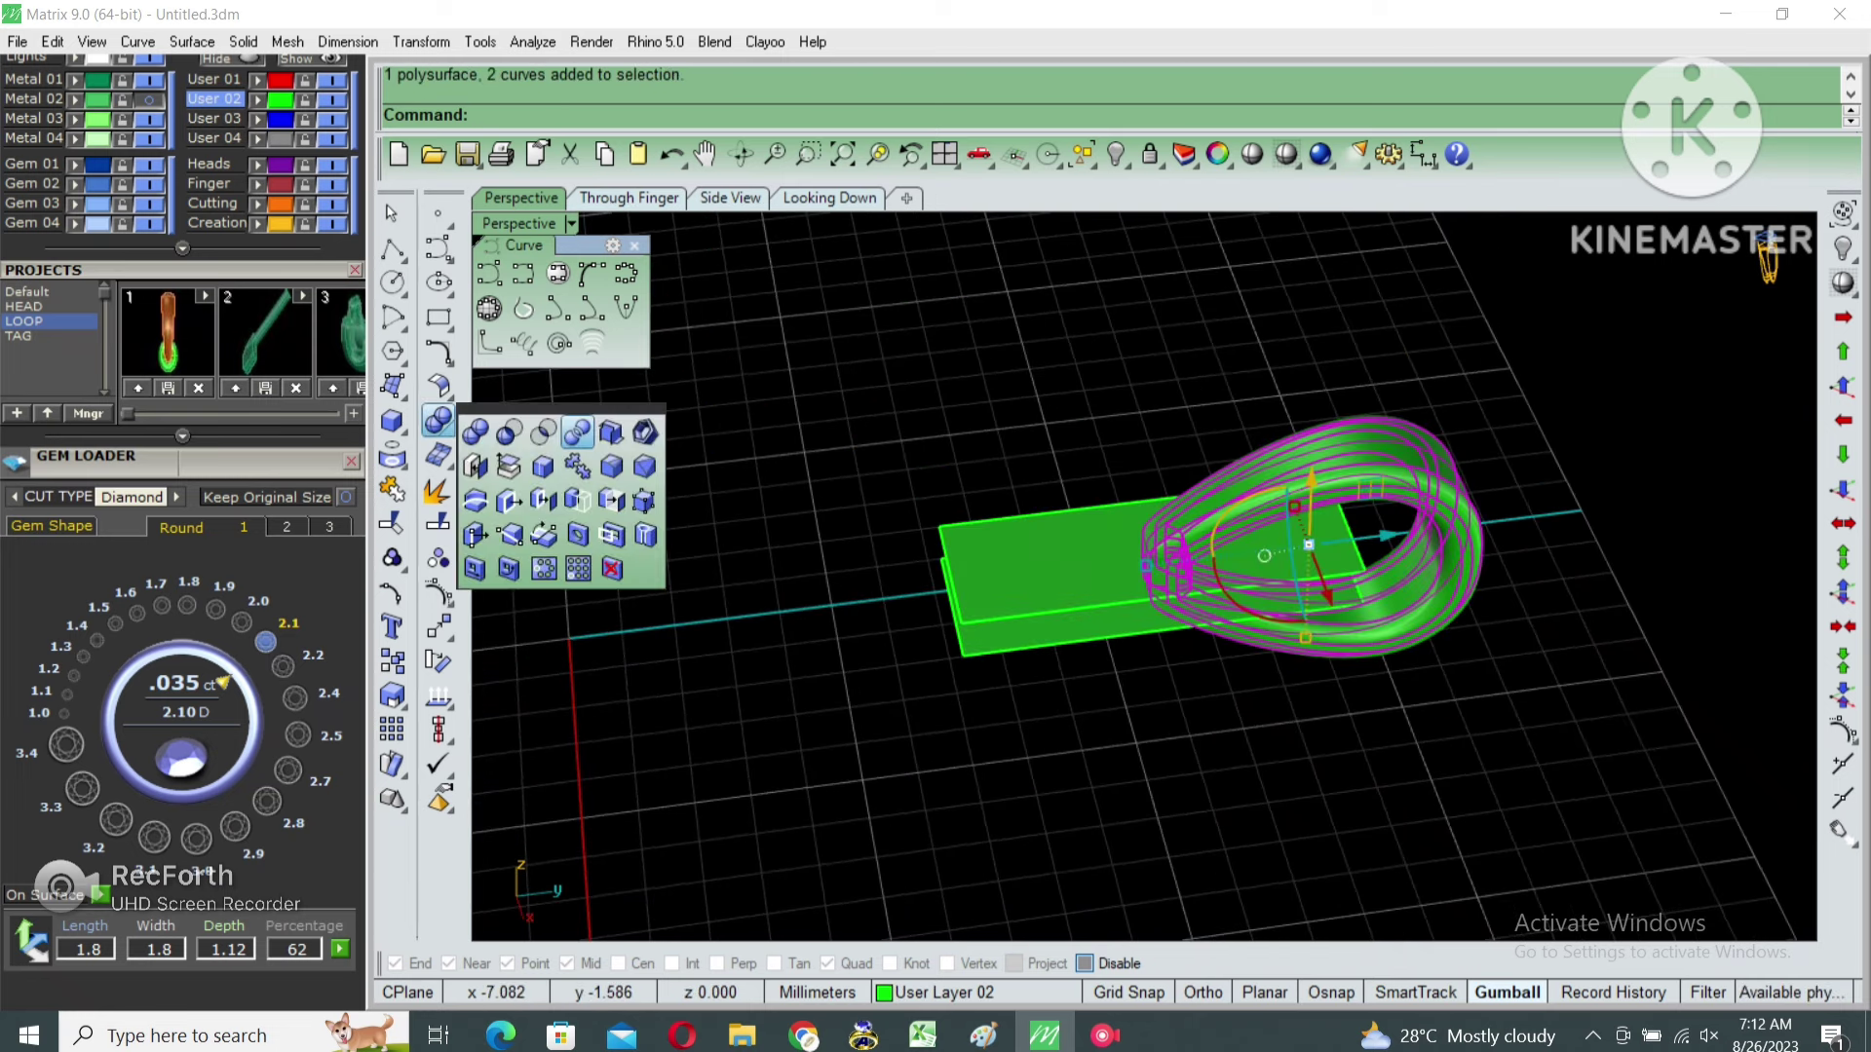
{"action": "left_click", "coordinate": [577, 431]}
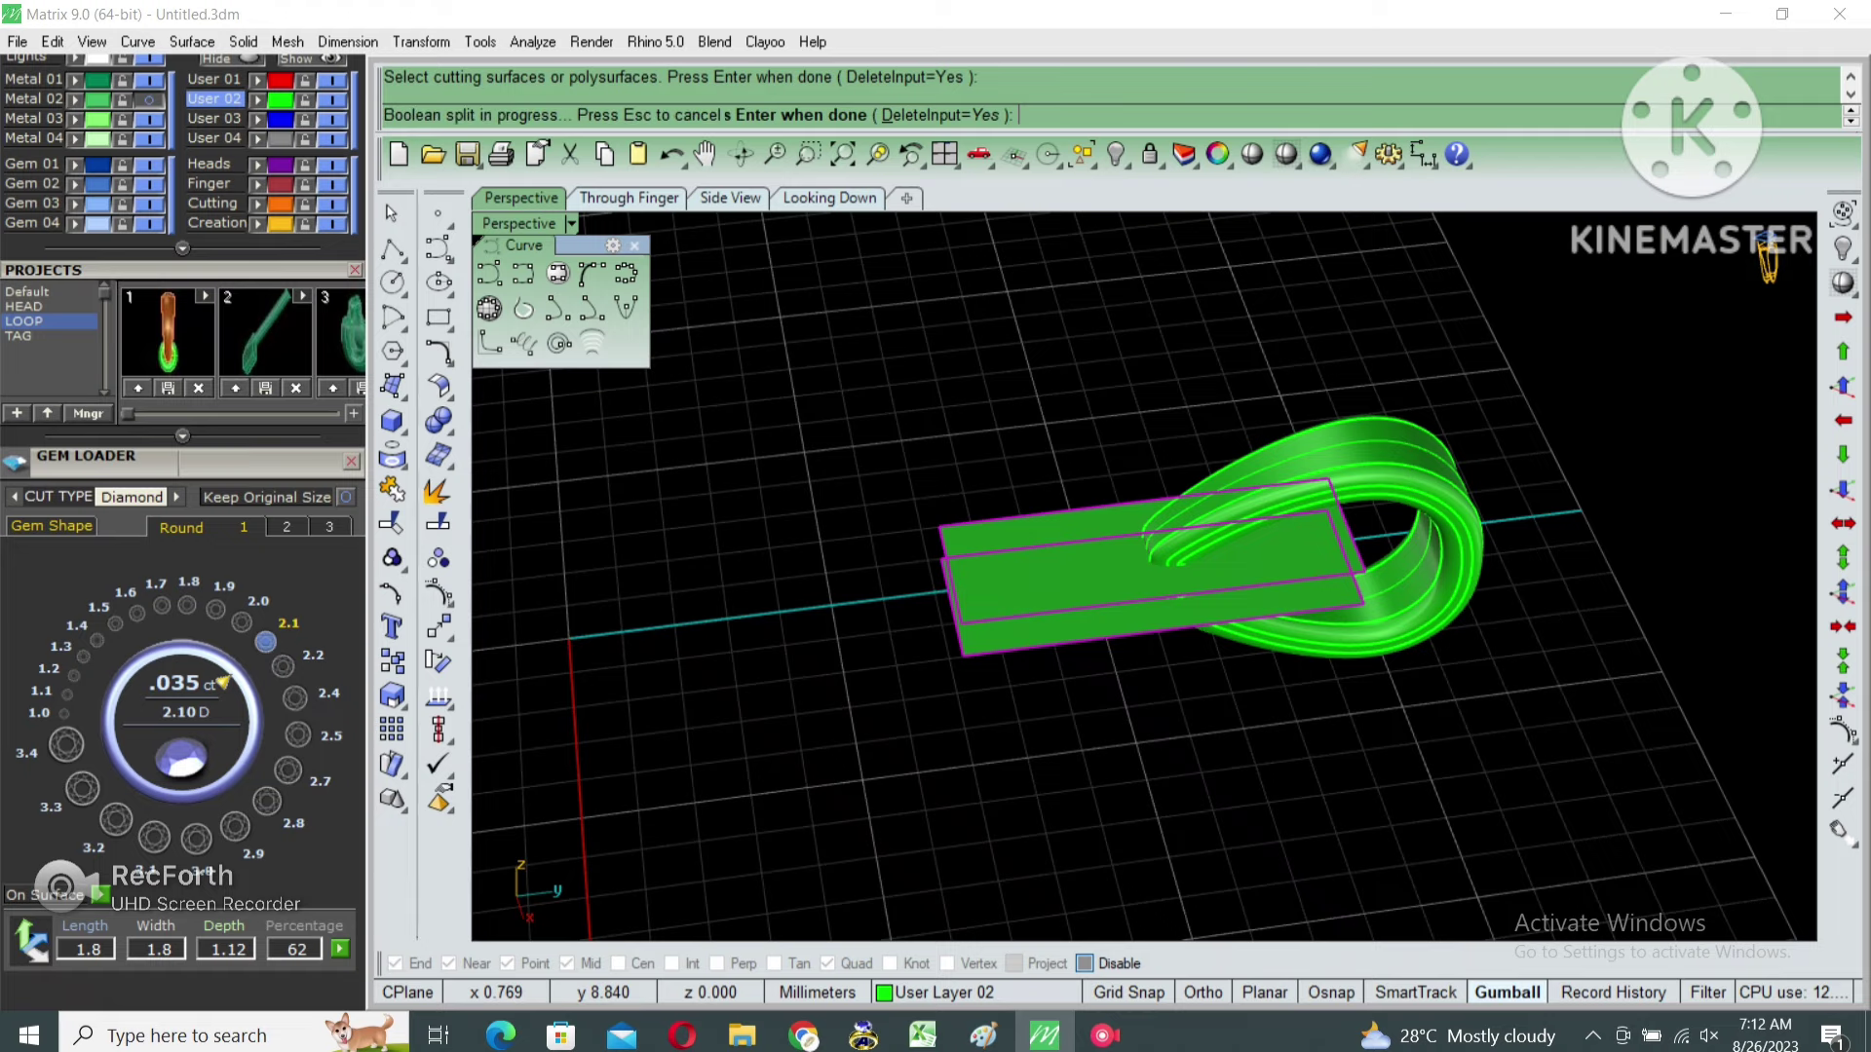
{"action": "left_click", "coordinate": [1120, 566]}
{"action": "key", "text": "Delete"}
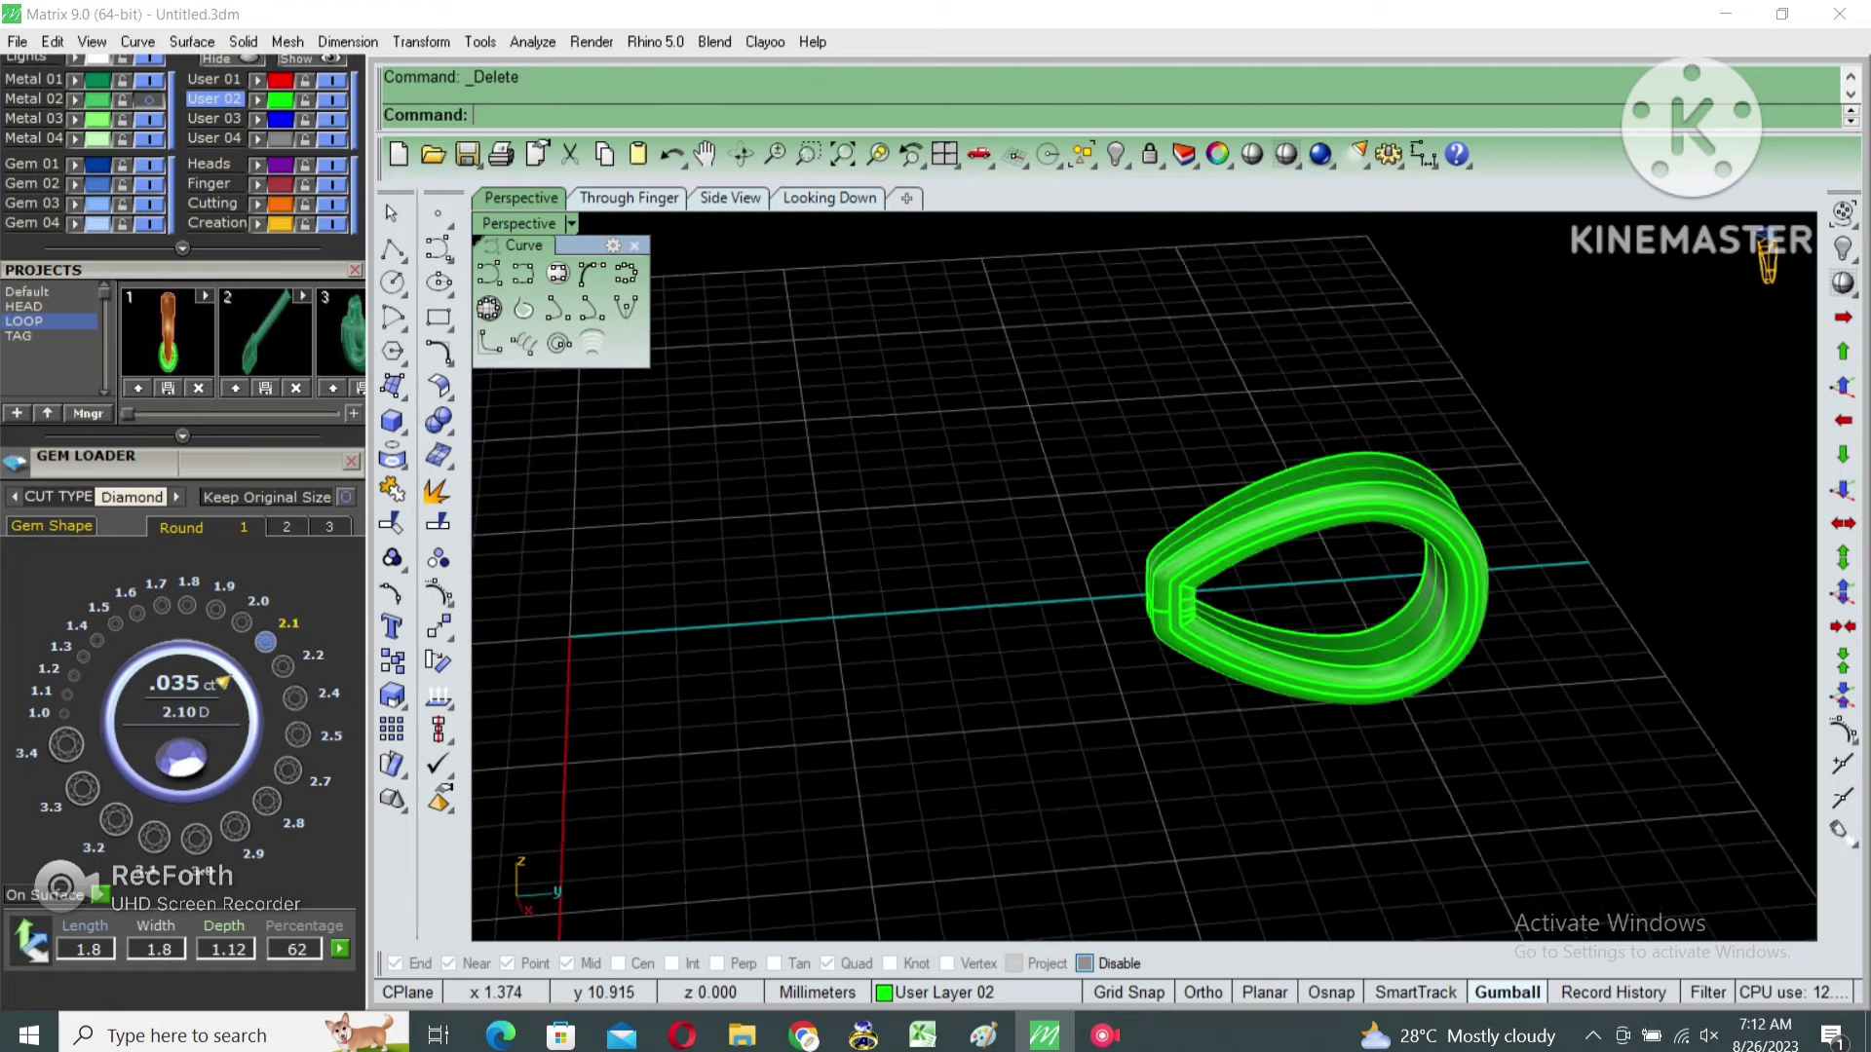
{"action": "key", "text": "ctrl+z"}
{"action": "key", "text": "ctrl+z"}
{"action": "key", "text": "ctrl+z"}
{"action": "key", "text": "ctrl+z"}
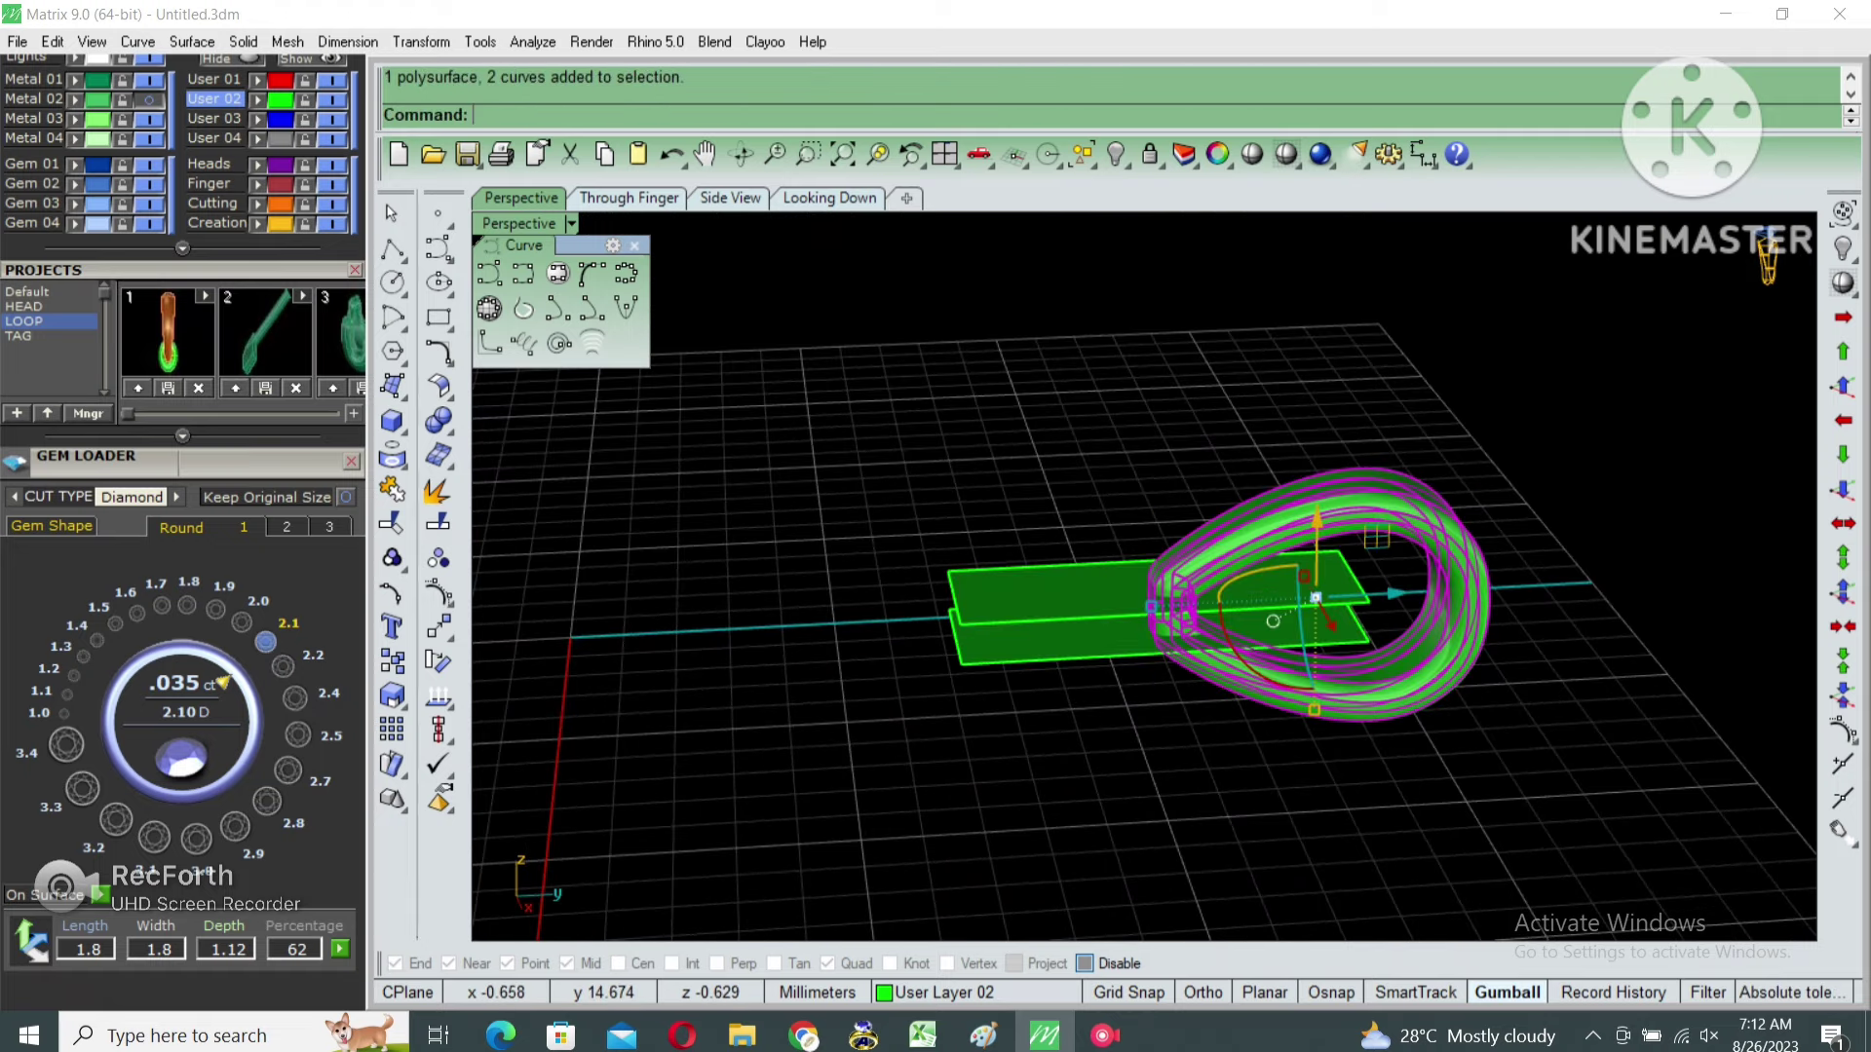
{"action": "type", "text": "n"}
{"action": "key", "text": "Return"}
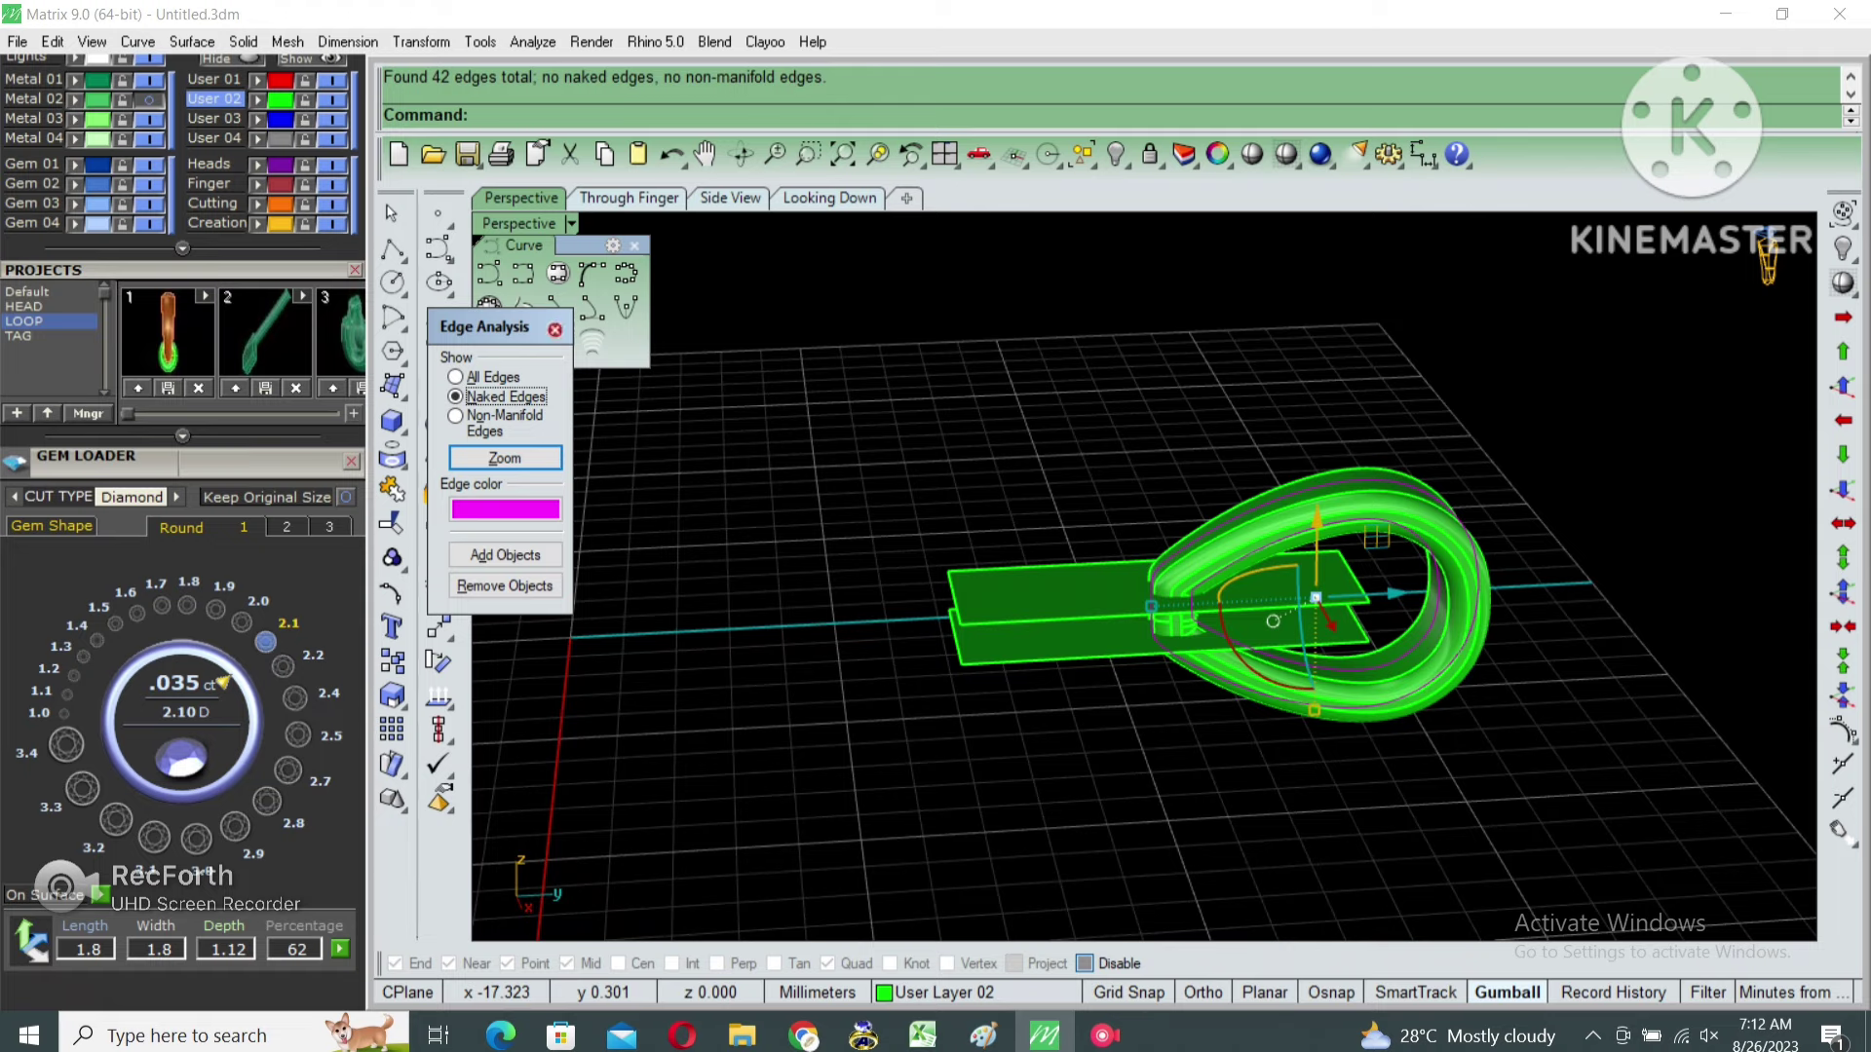
{"action": "key", "text": "Escape"}
Extrude the plate into a 1.43 mm box and BooleanDifference it from the bail.
{"action": "left_click", "coordinate": [1072, 614]}
{"action": "type", "text": "ex"}
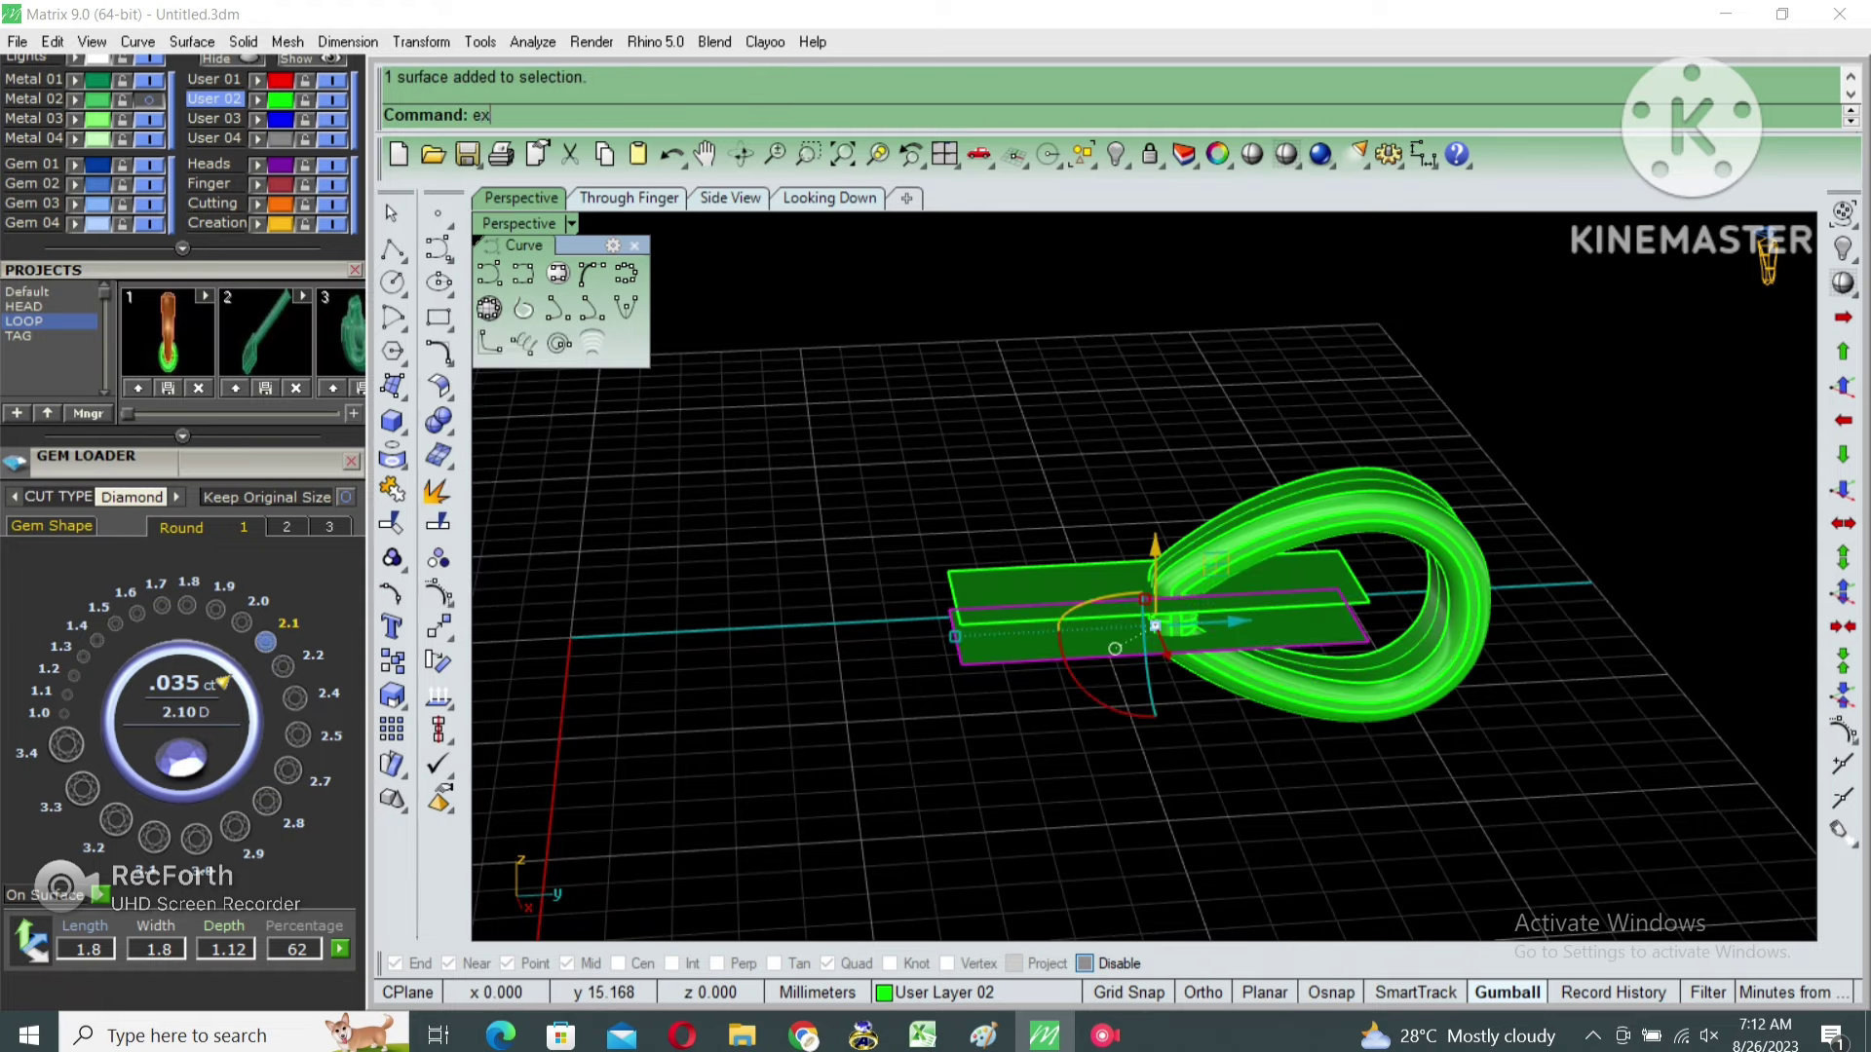
{"action": "key", "text": "Return"}
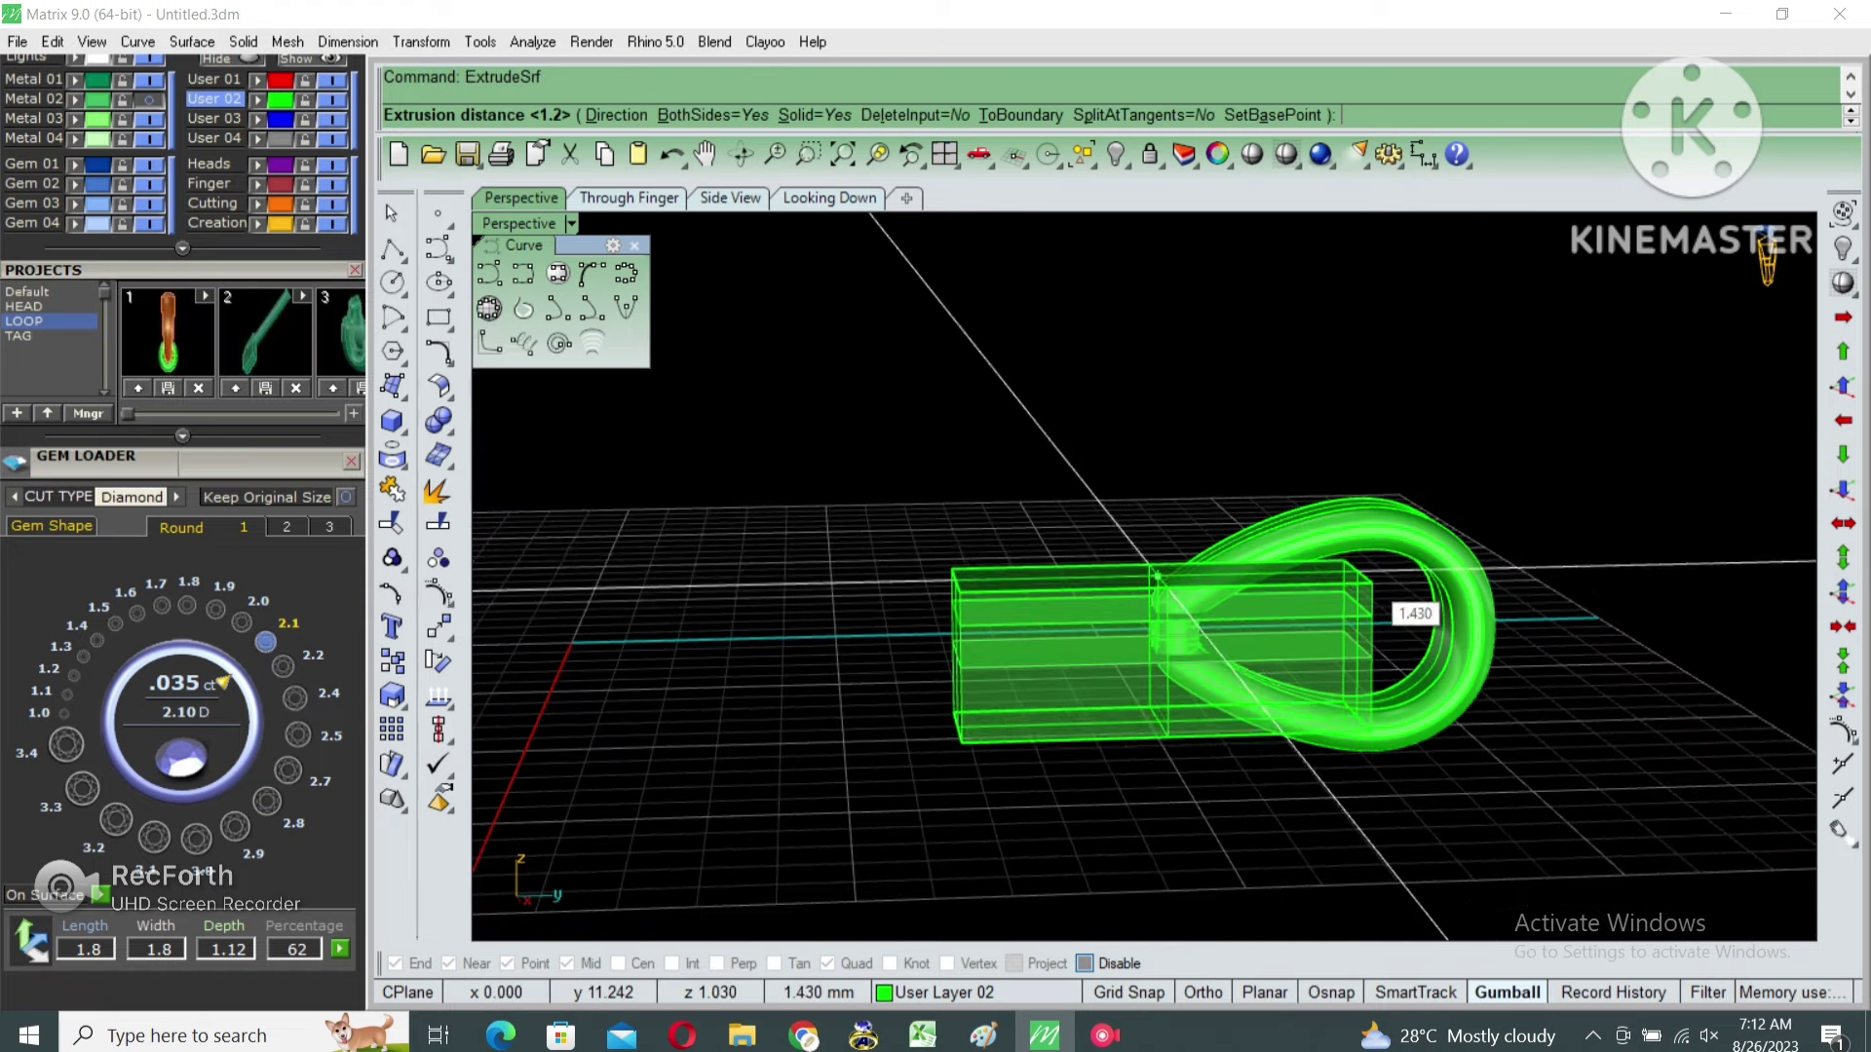
{"action": "type", "text": "B"}
{"action": "left_click", "coordinate": [1164, 638]}
{"action": "left_click", "coordinate": [1320, 623]}
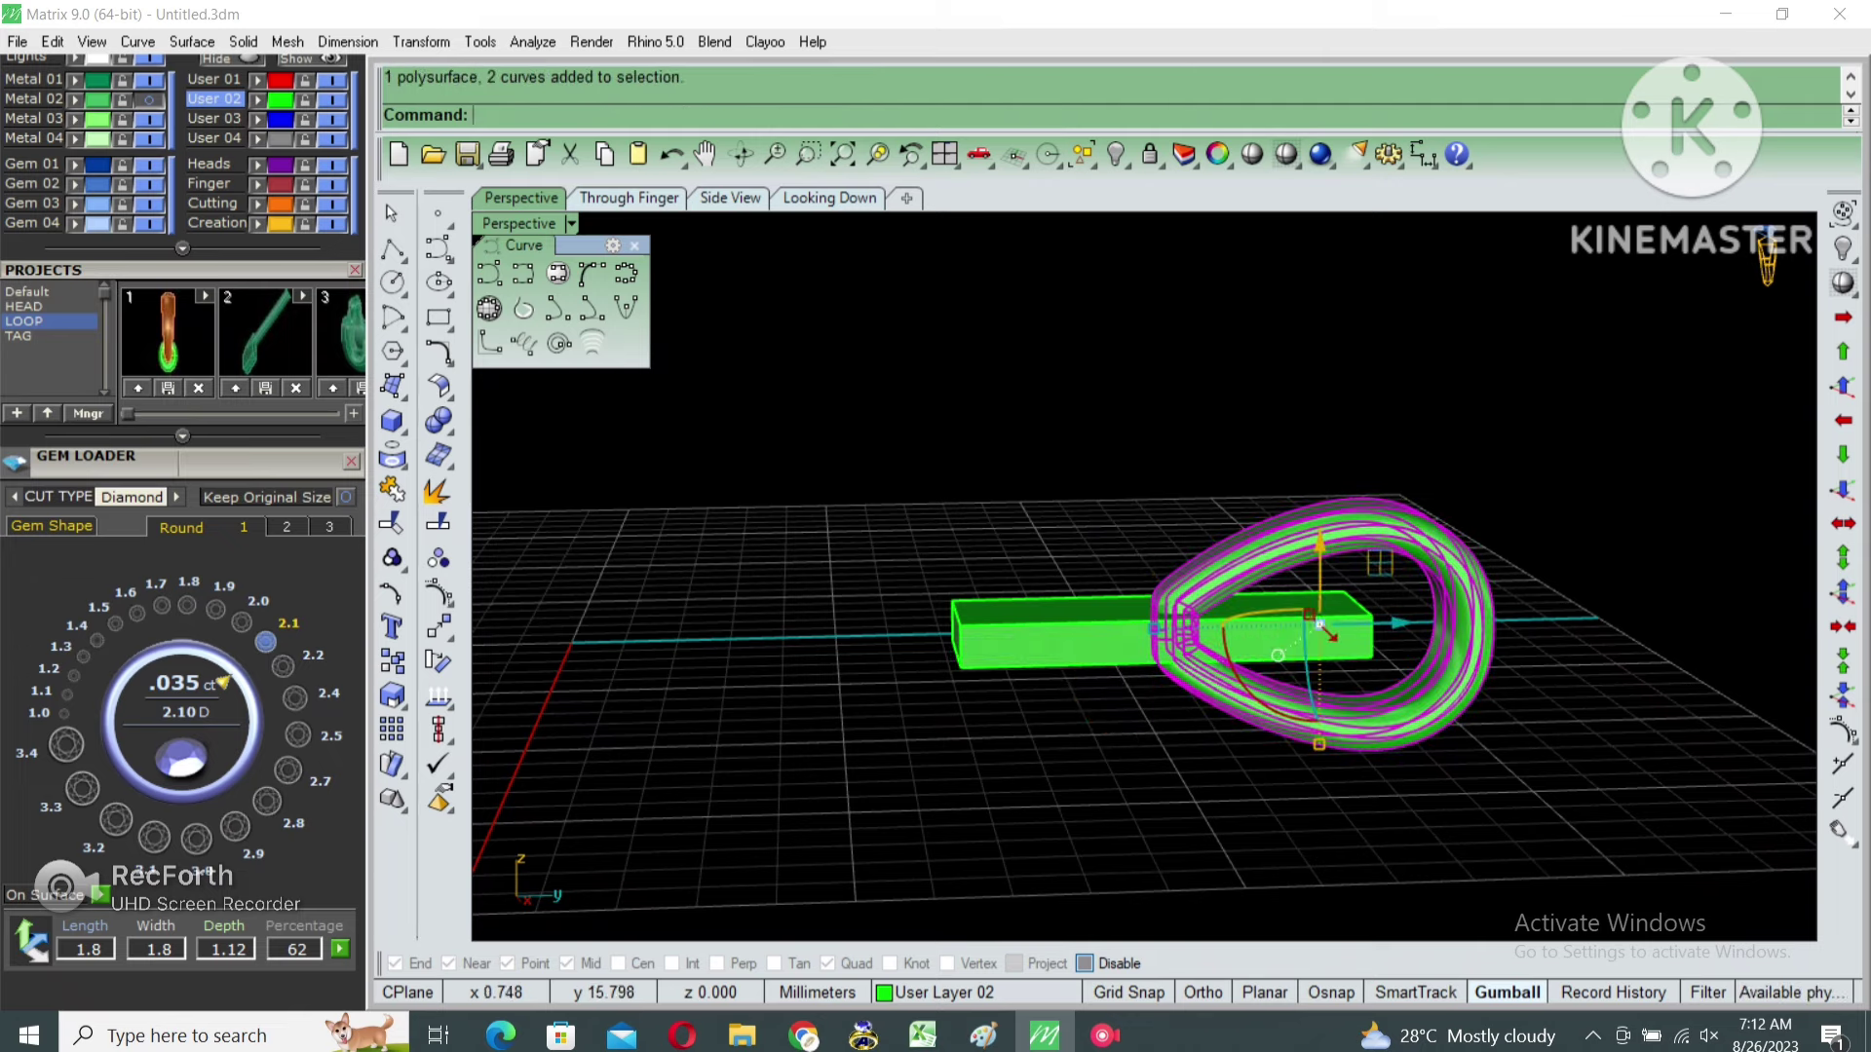
{"action": "type", "text": "b"}
{"action": "key", "text": "Return"}
{"action": "left_click", "coordinate": [1350, 638]}
{"action": "key", "text": "Return"}
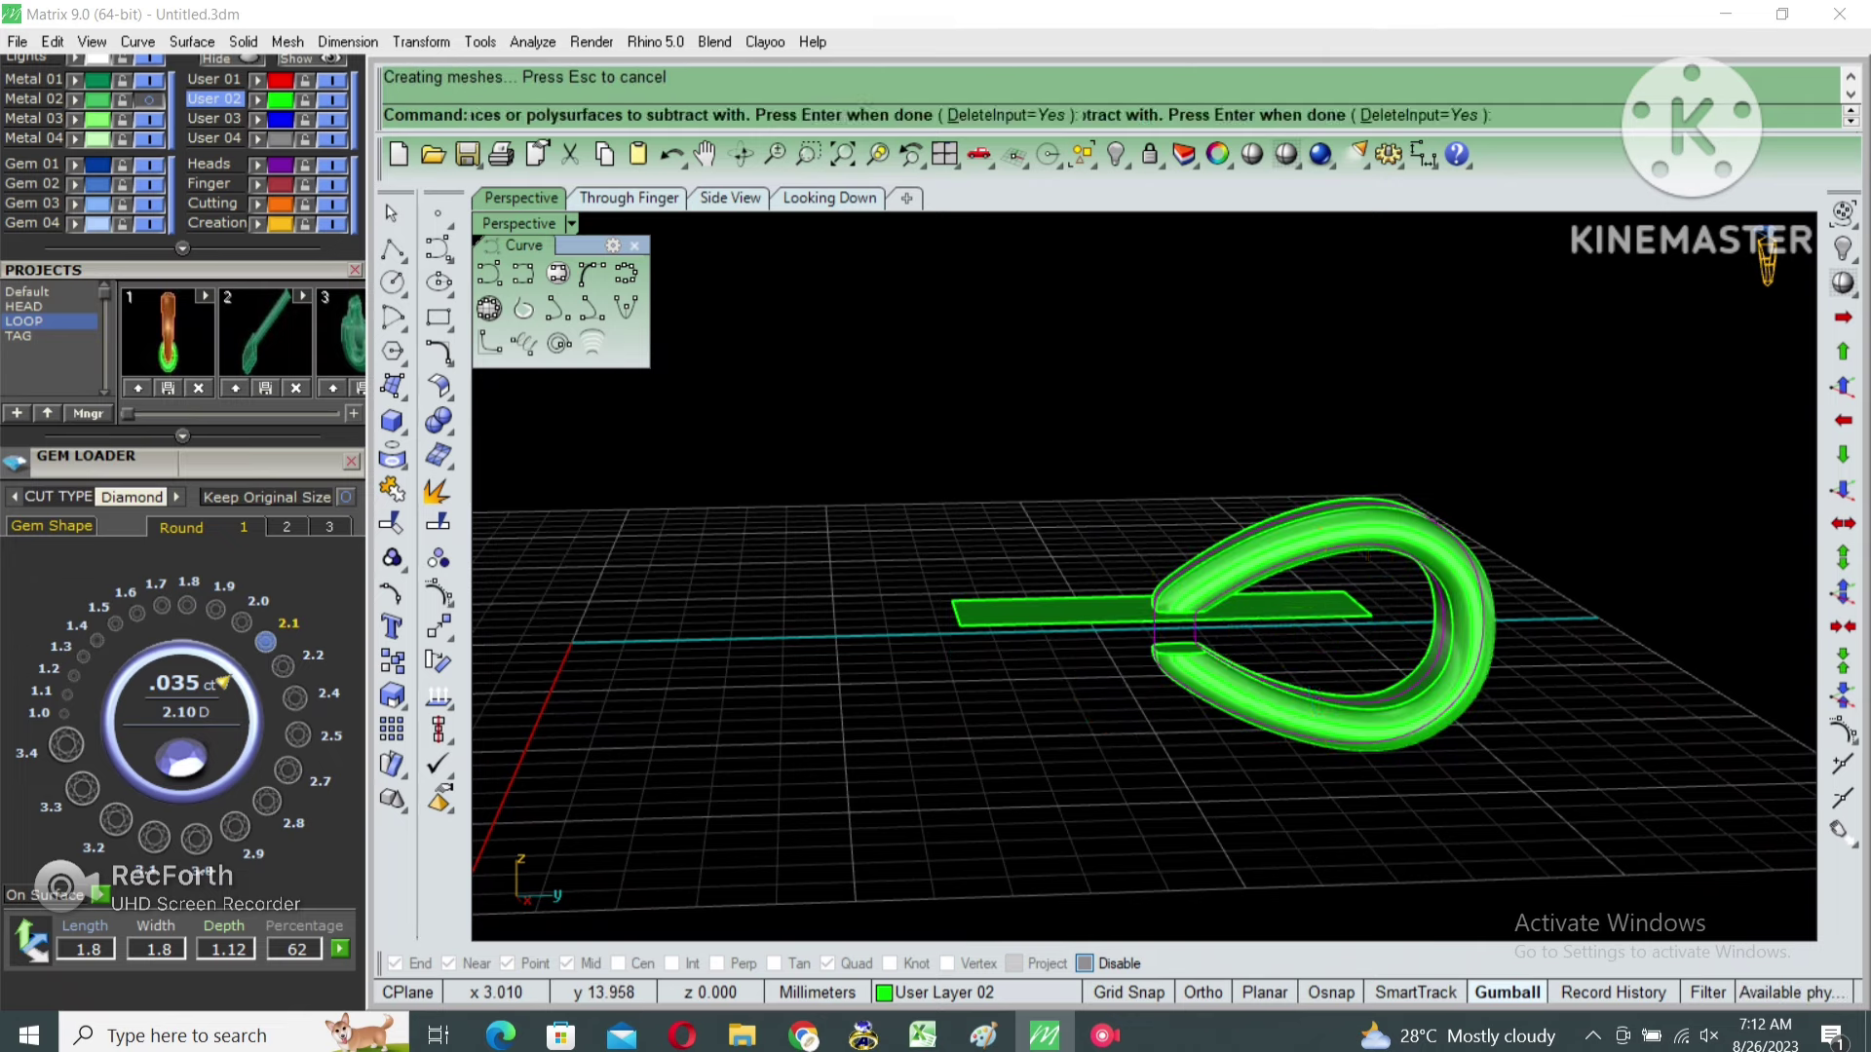
{"action": "key", "text": "Delete"}
Delete the leftover flat plate and view the bail's open end.
{"action": "left_click", "coordinate": [1072, 599]}
{"action": "key", "text": "Delete"}
{"action": "right_click_drag", "start_coordinate": [1071, 599], "coordinate": [1766, 261]}
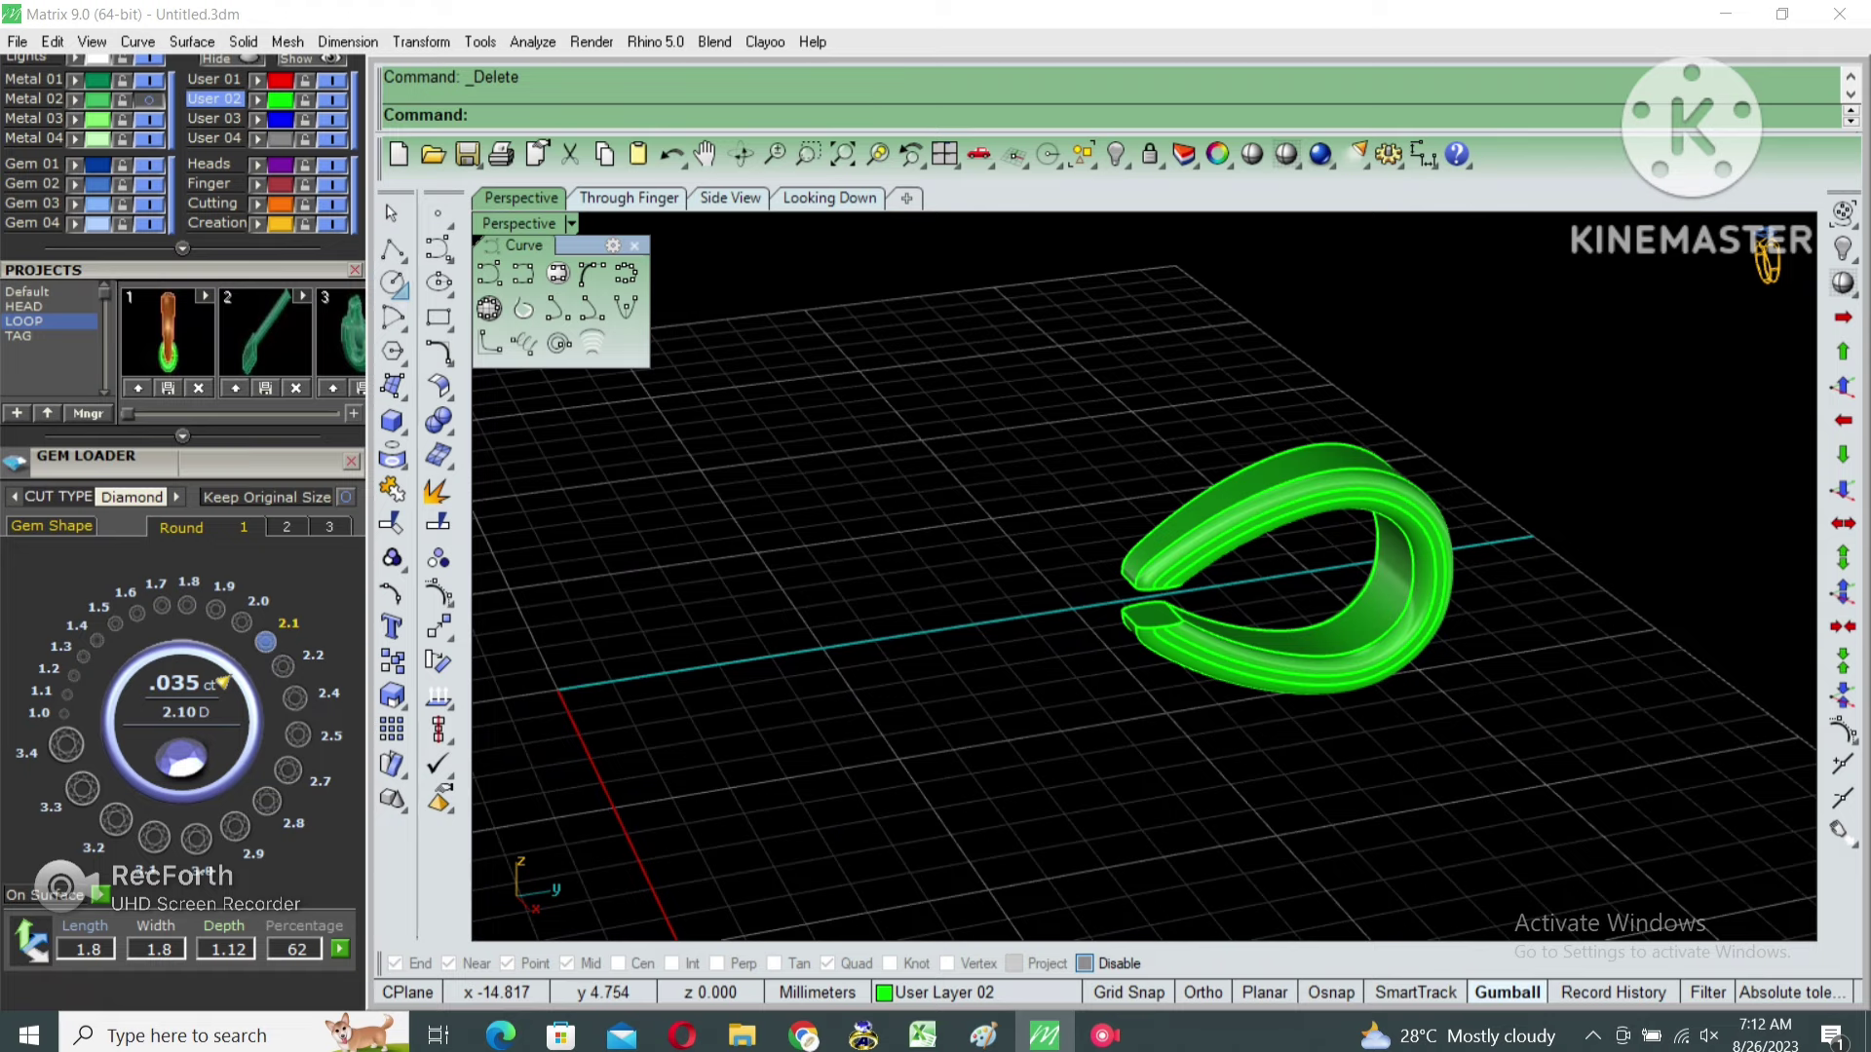
Draw a vertical 0.8-diameter circle at the loop's open end.
{"action": "left_click", "coordinate": [488, 308]}
{"action": "scroll", "coordinate": [1009, 596], "scroll_direction": "up", "scroll_amount": 3}
{"action": "scroll", "coordinate": [1008, 596], "scroll_direction": "up", "scroll_amount": 2}
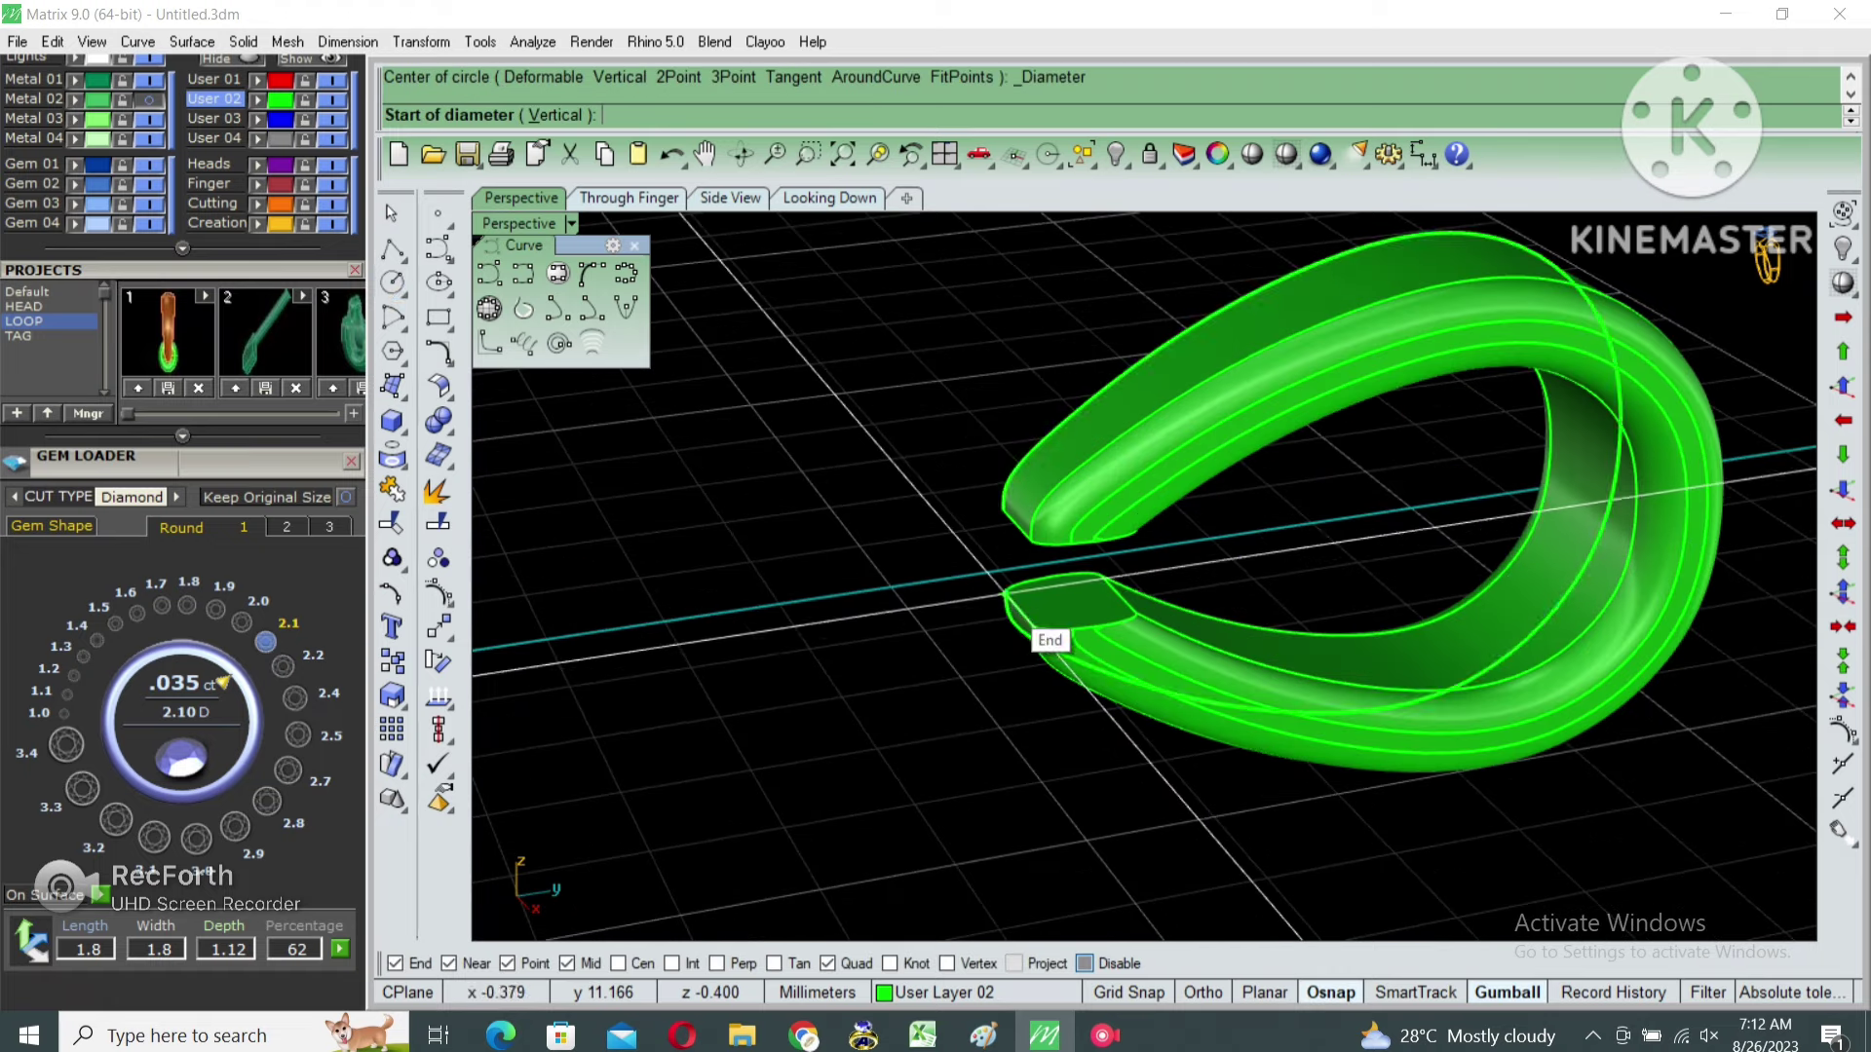
{"action": "left_click", "coordinate": [1013, 606]}
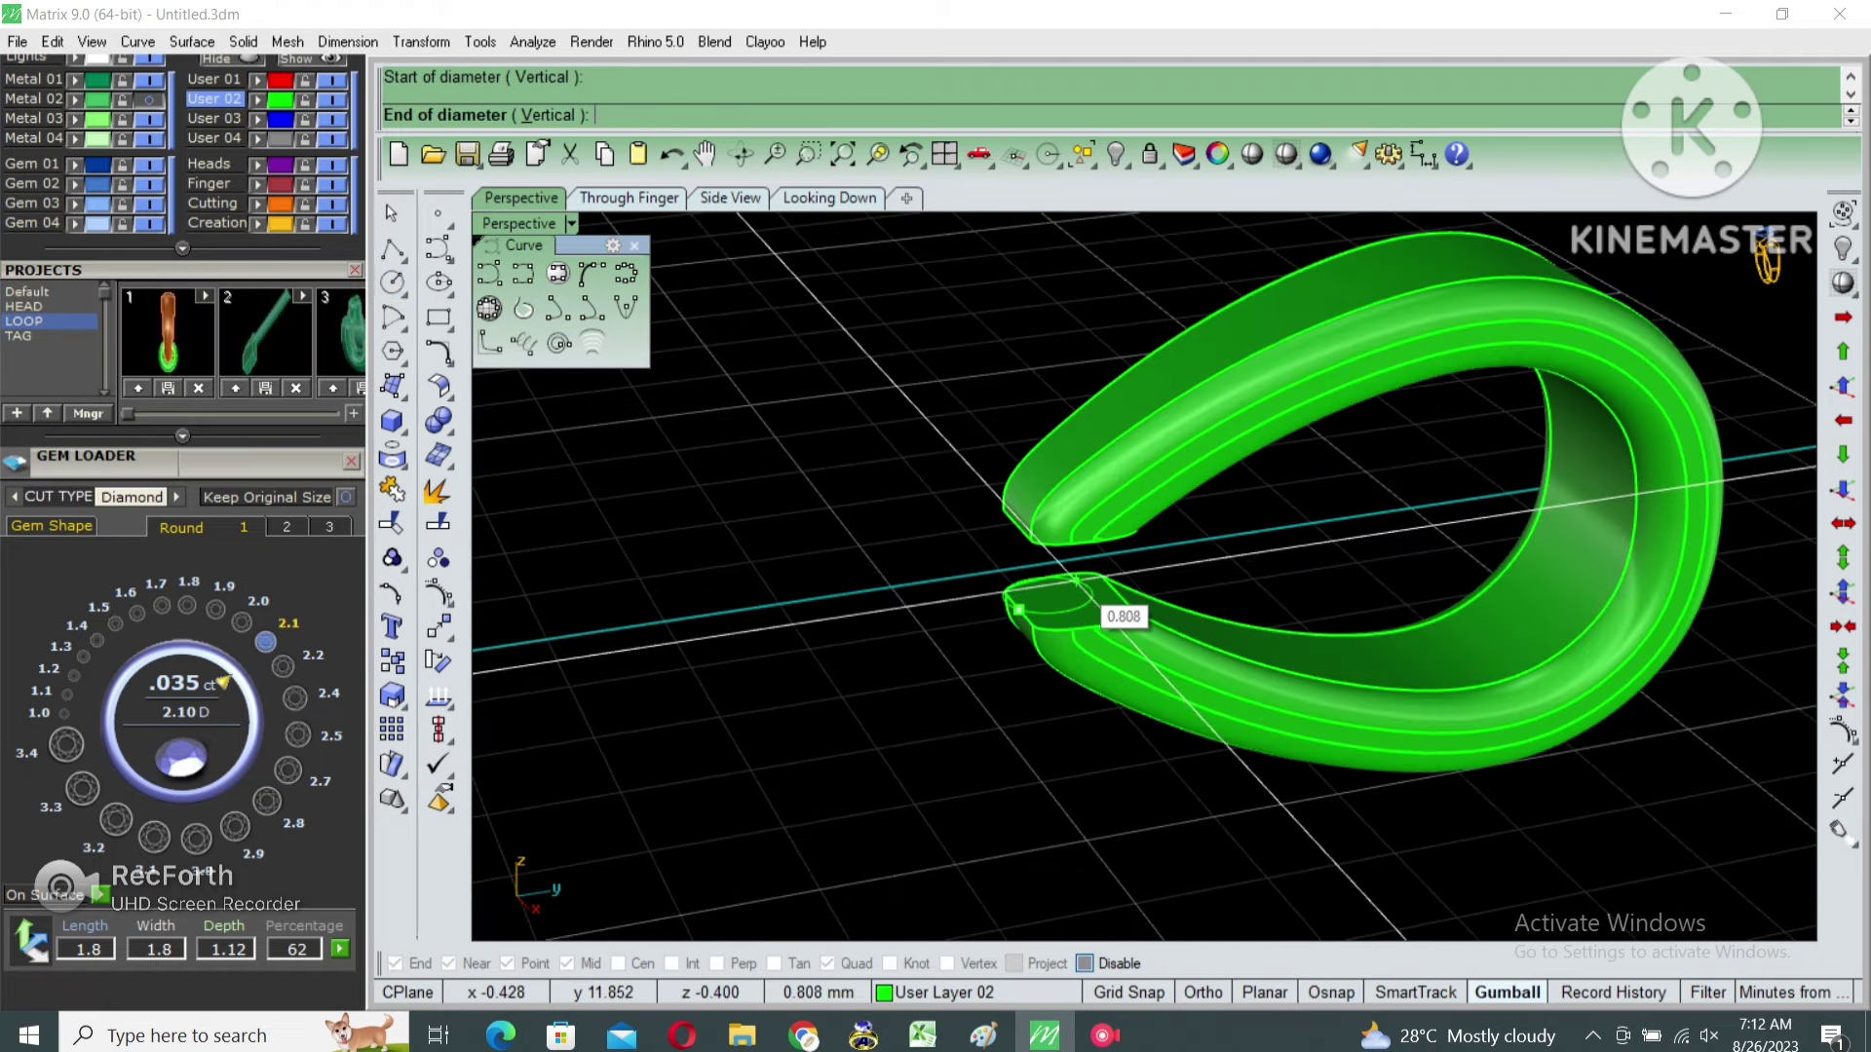
{"action": "type", "text": "8"}
{"action": "key", "text": "Return"}
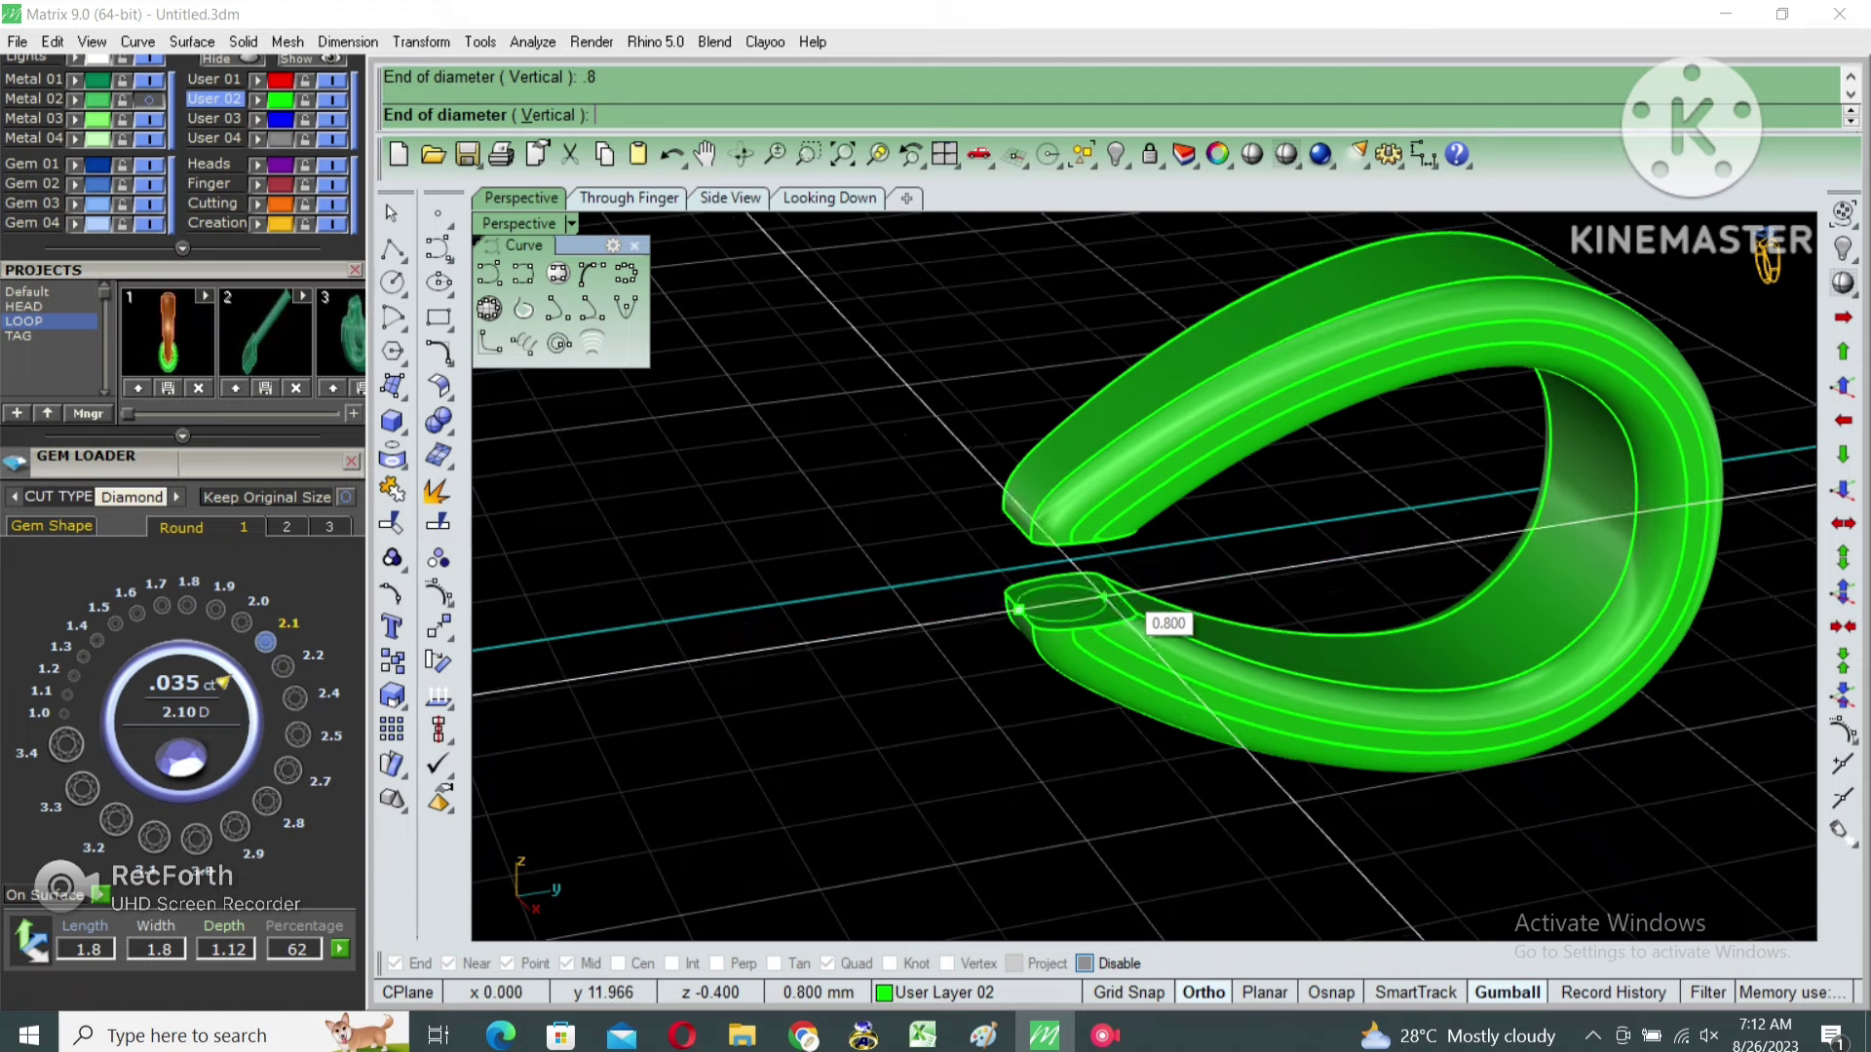
{"action": "left_click", "coordinate": [1091, 604]}
Extrude the circle to the gap's midpoint and move the cylinder into the loop's opening.
{"action": "left_click", "coordinate": [1023, 613]}
{"action": "right_click_drag", "start_coordinate": [1072, 624], "coordinate": [1150, 682]}
{"action": "type", "text": "ec"}
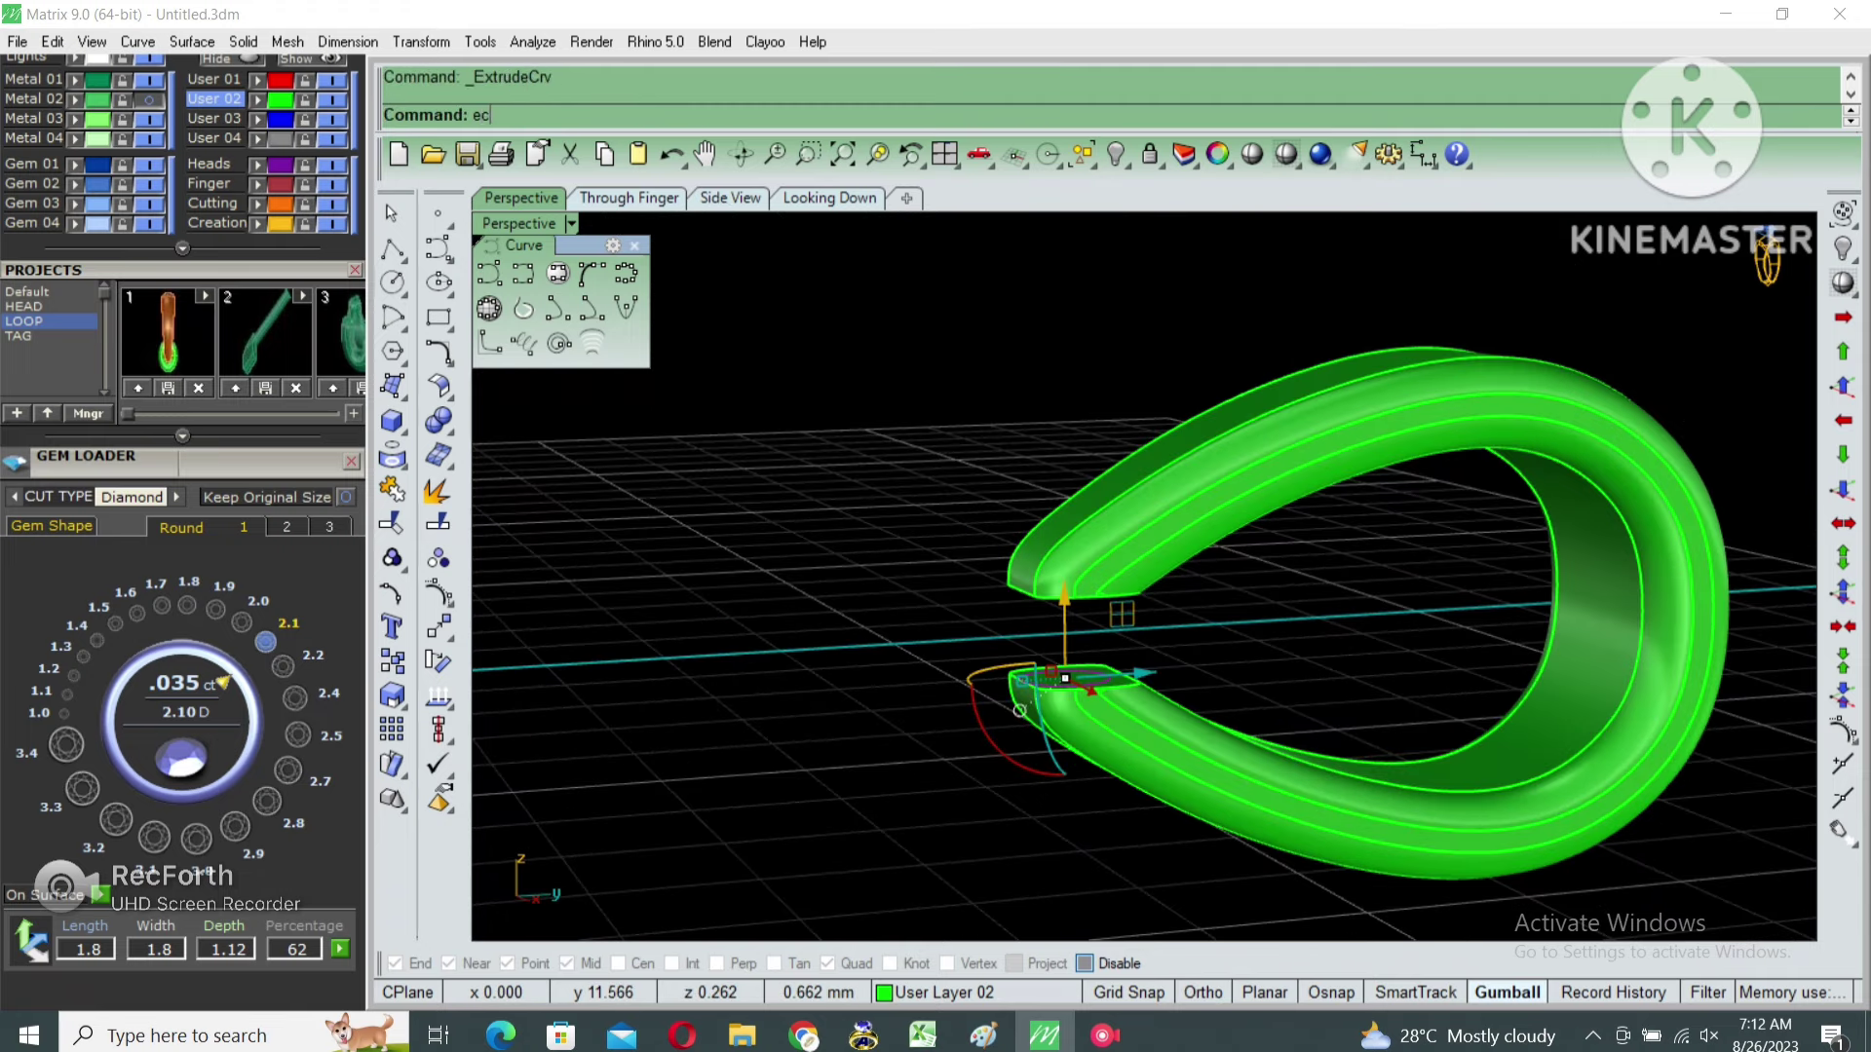
{"action": "key", "text": "Return"}
{"action": "scroll", "coordinate": [1072, 597], "scroll_direction": "up", "scroll_amount": 2}
{"action": "type", "text": "B"}
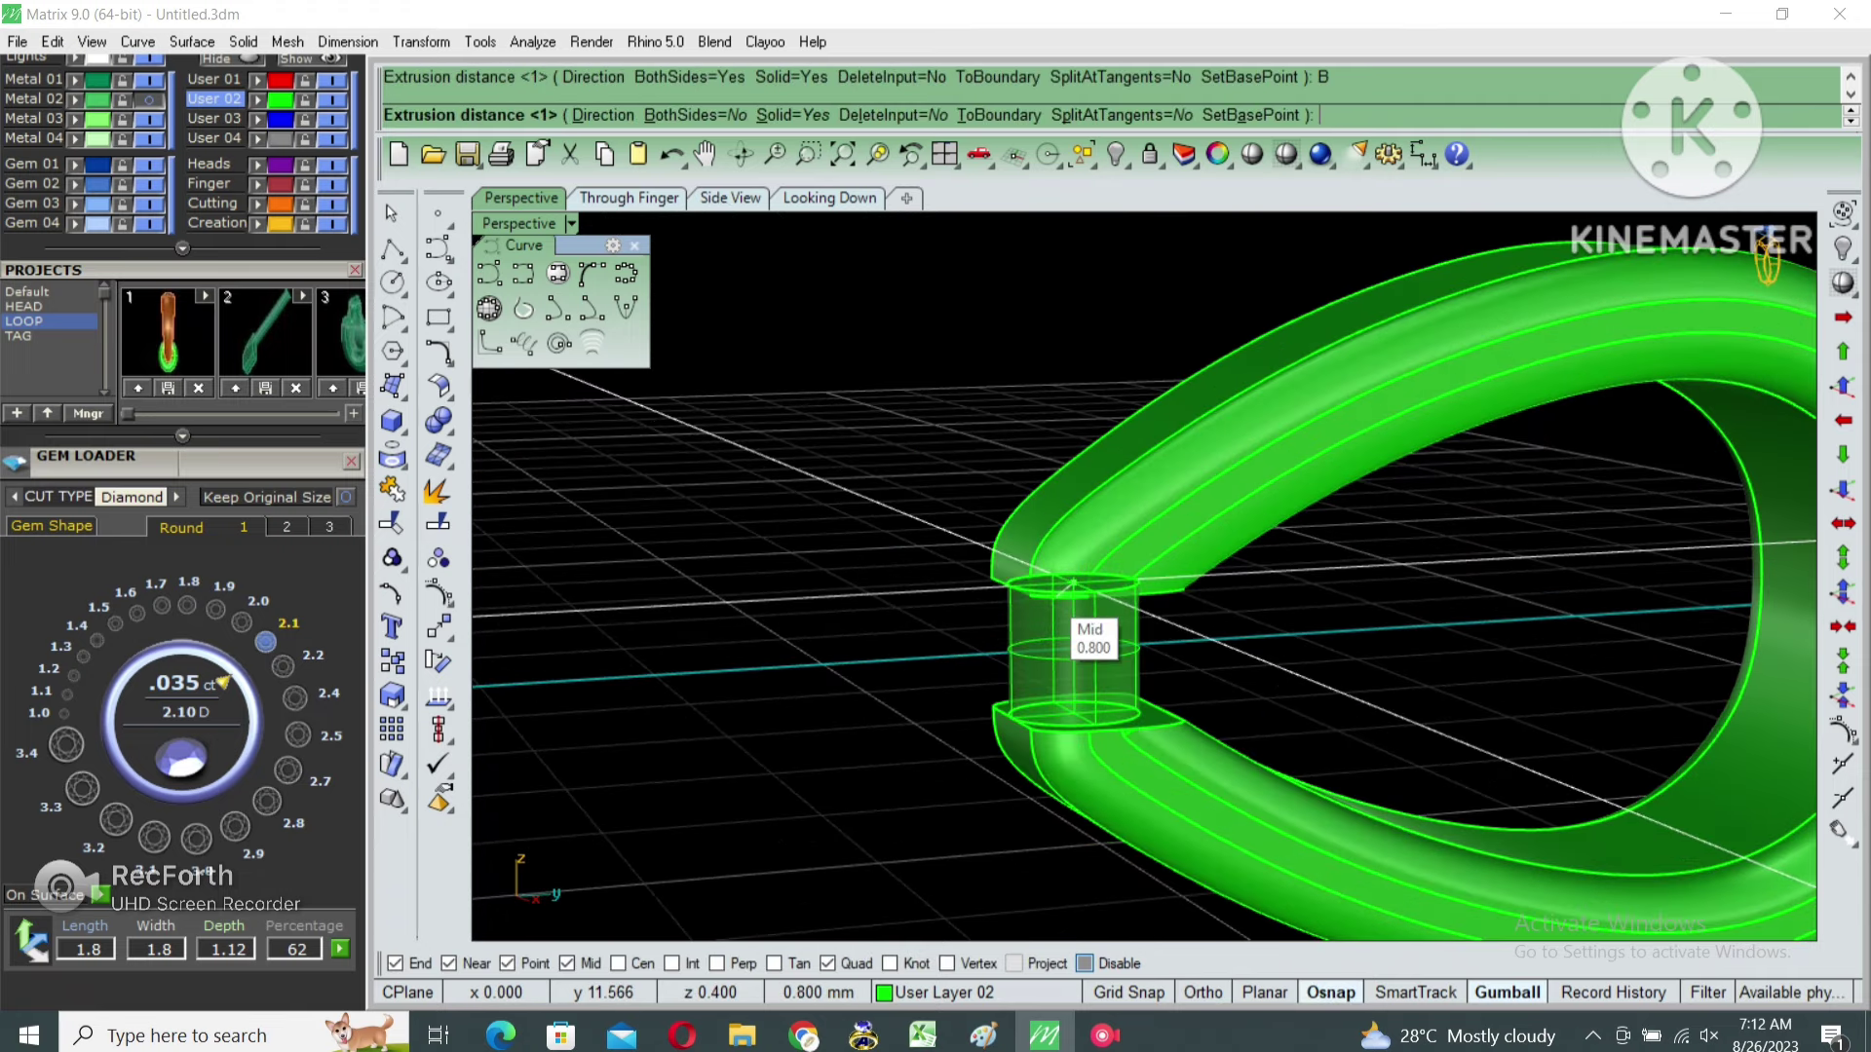
{"action": "left_click", "coordinate": [1073, 589]}
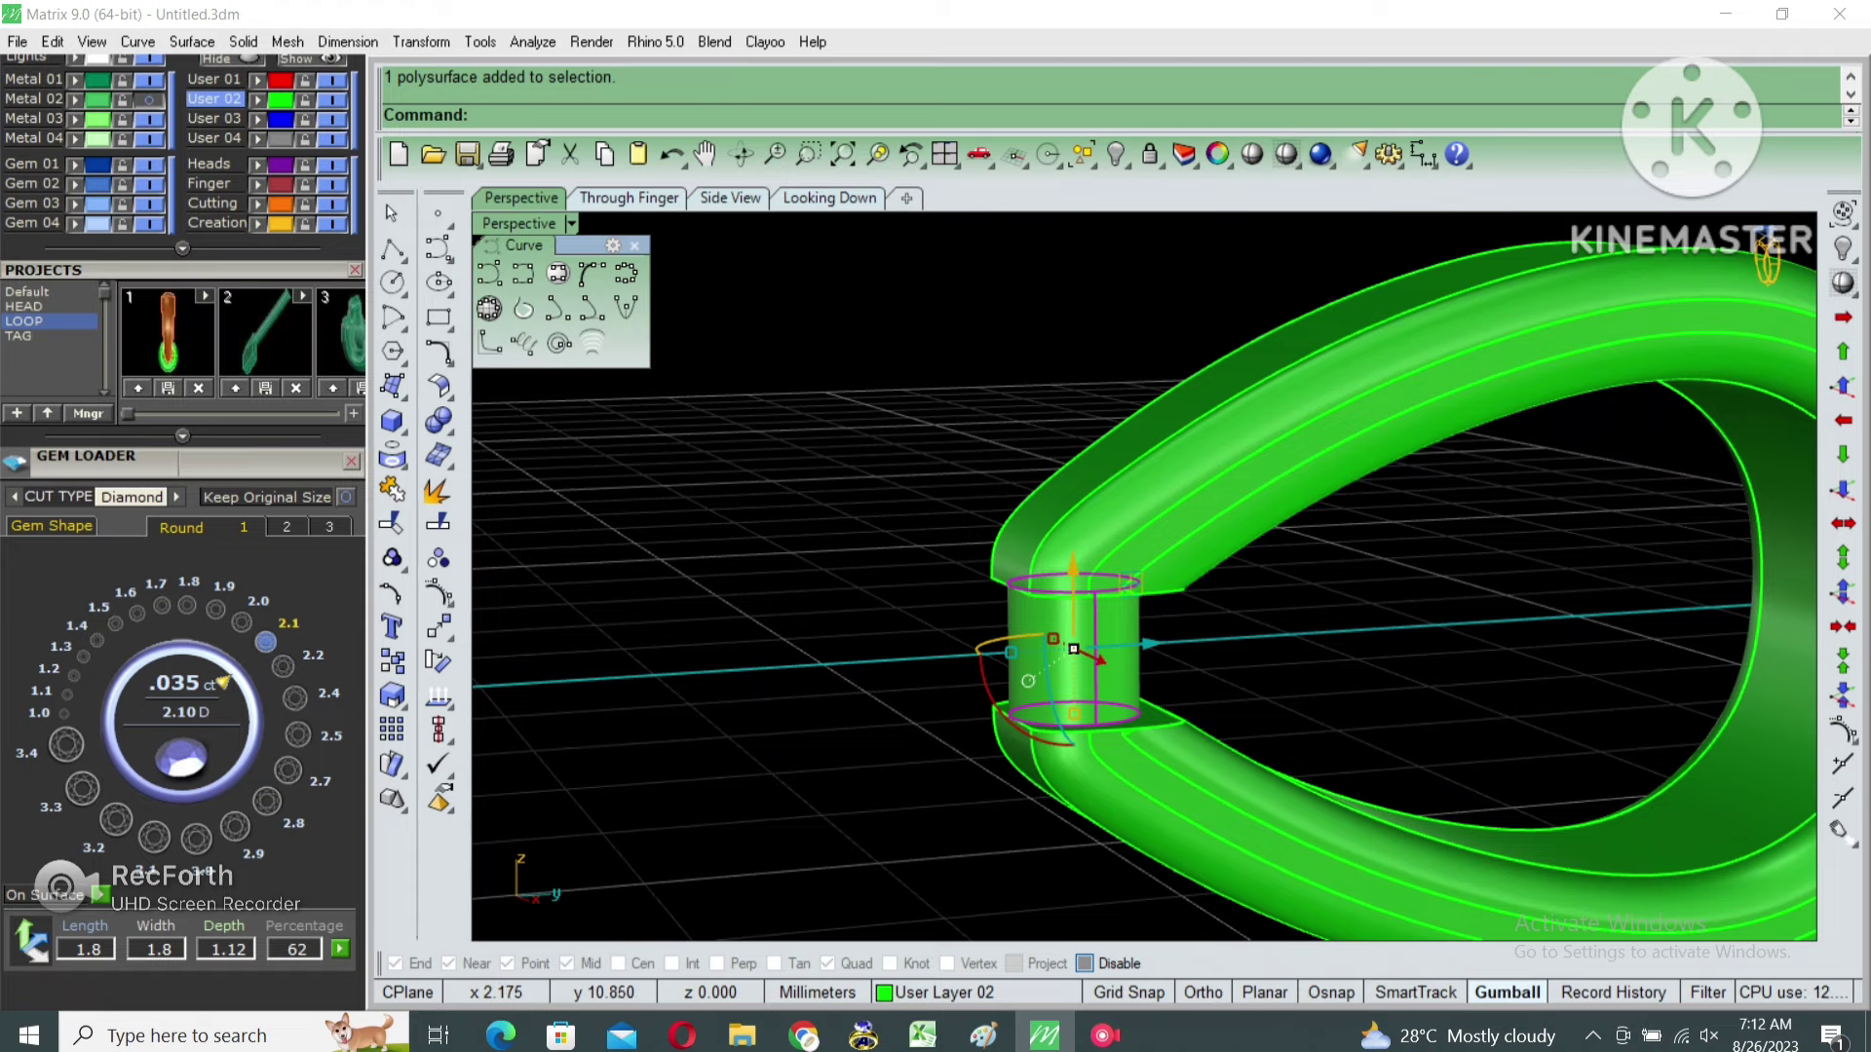
{"action": "scroll", "coordinate": [1073, 649], "scroll_direction": "down", "scroll_amount": 2}
{"action": "left_click_drag", "start_coordinate": [1073, 649], "coordinate": [1121, 756]}
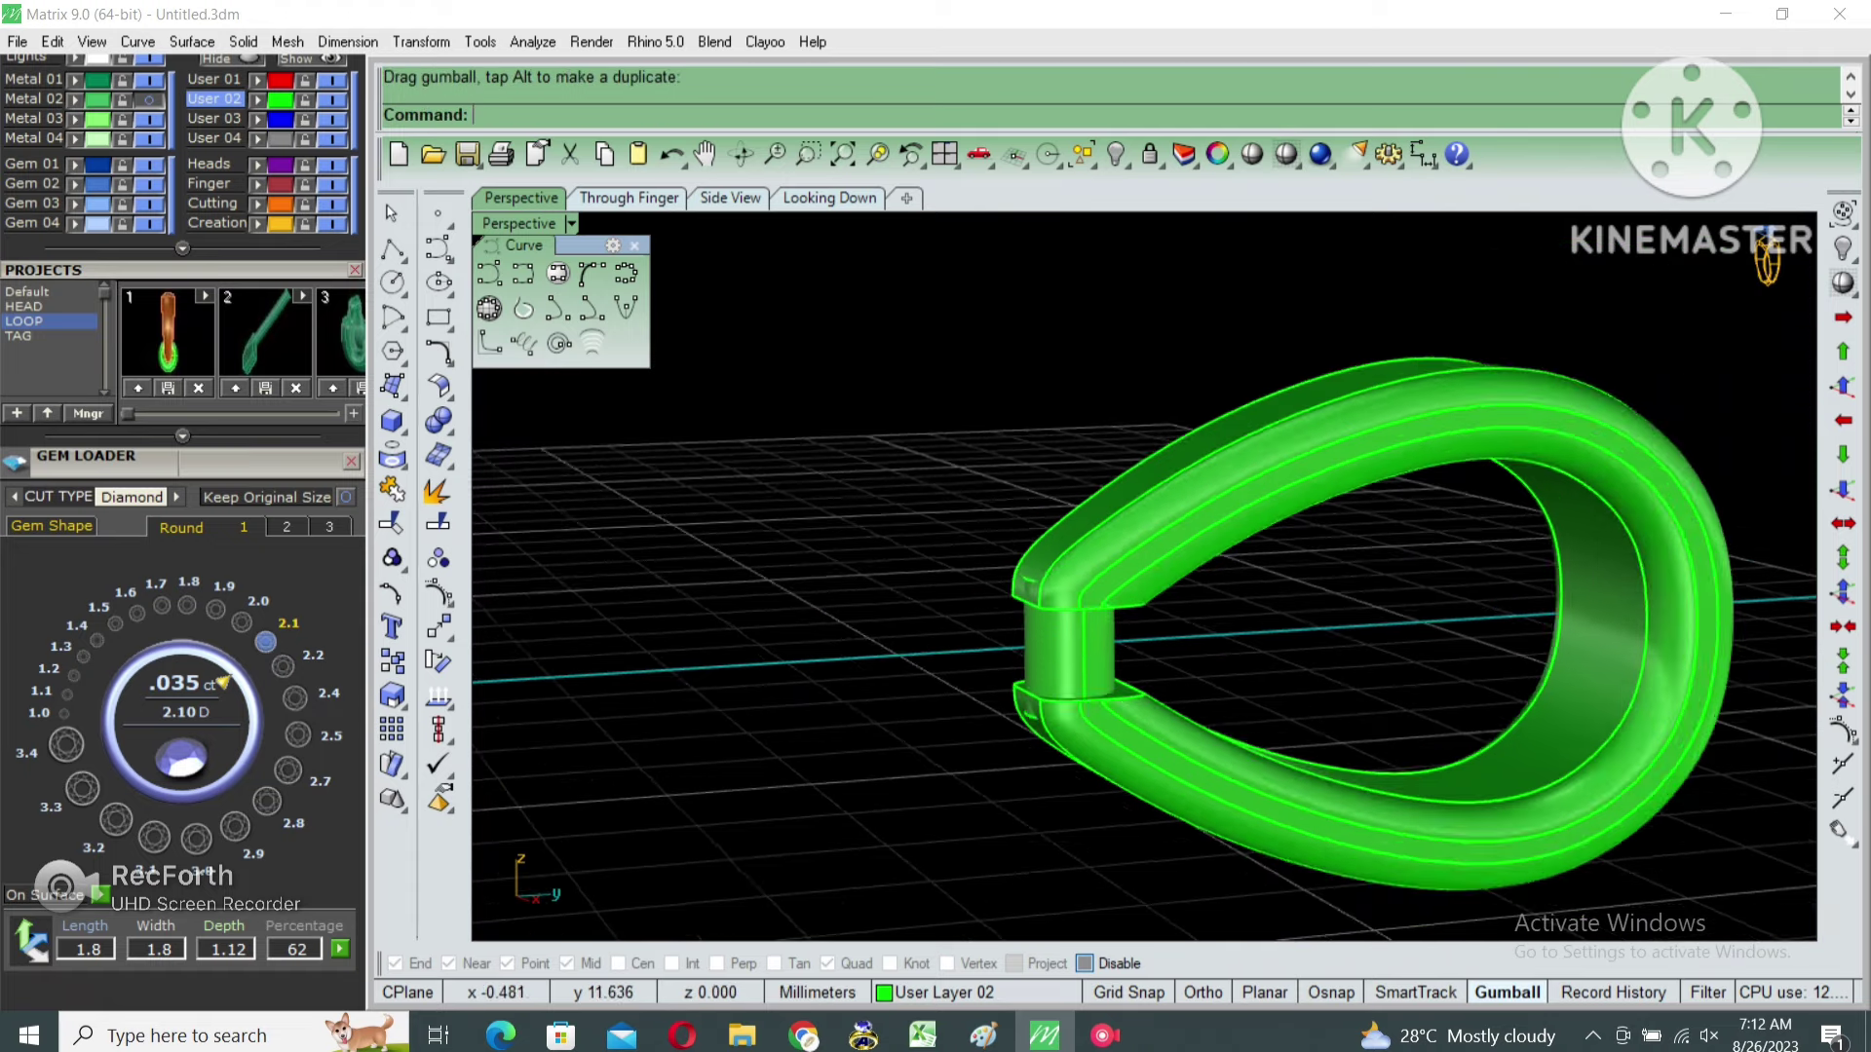
{"action": "scroll", "coordinate": [1059, 630], "scroll_direction": "down", "scroll_amount": 2}
{"action": "key", "text": "ctrl+a"}
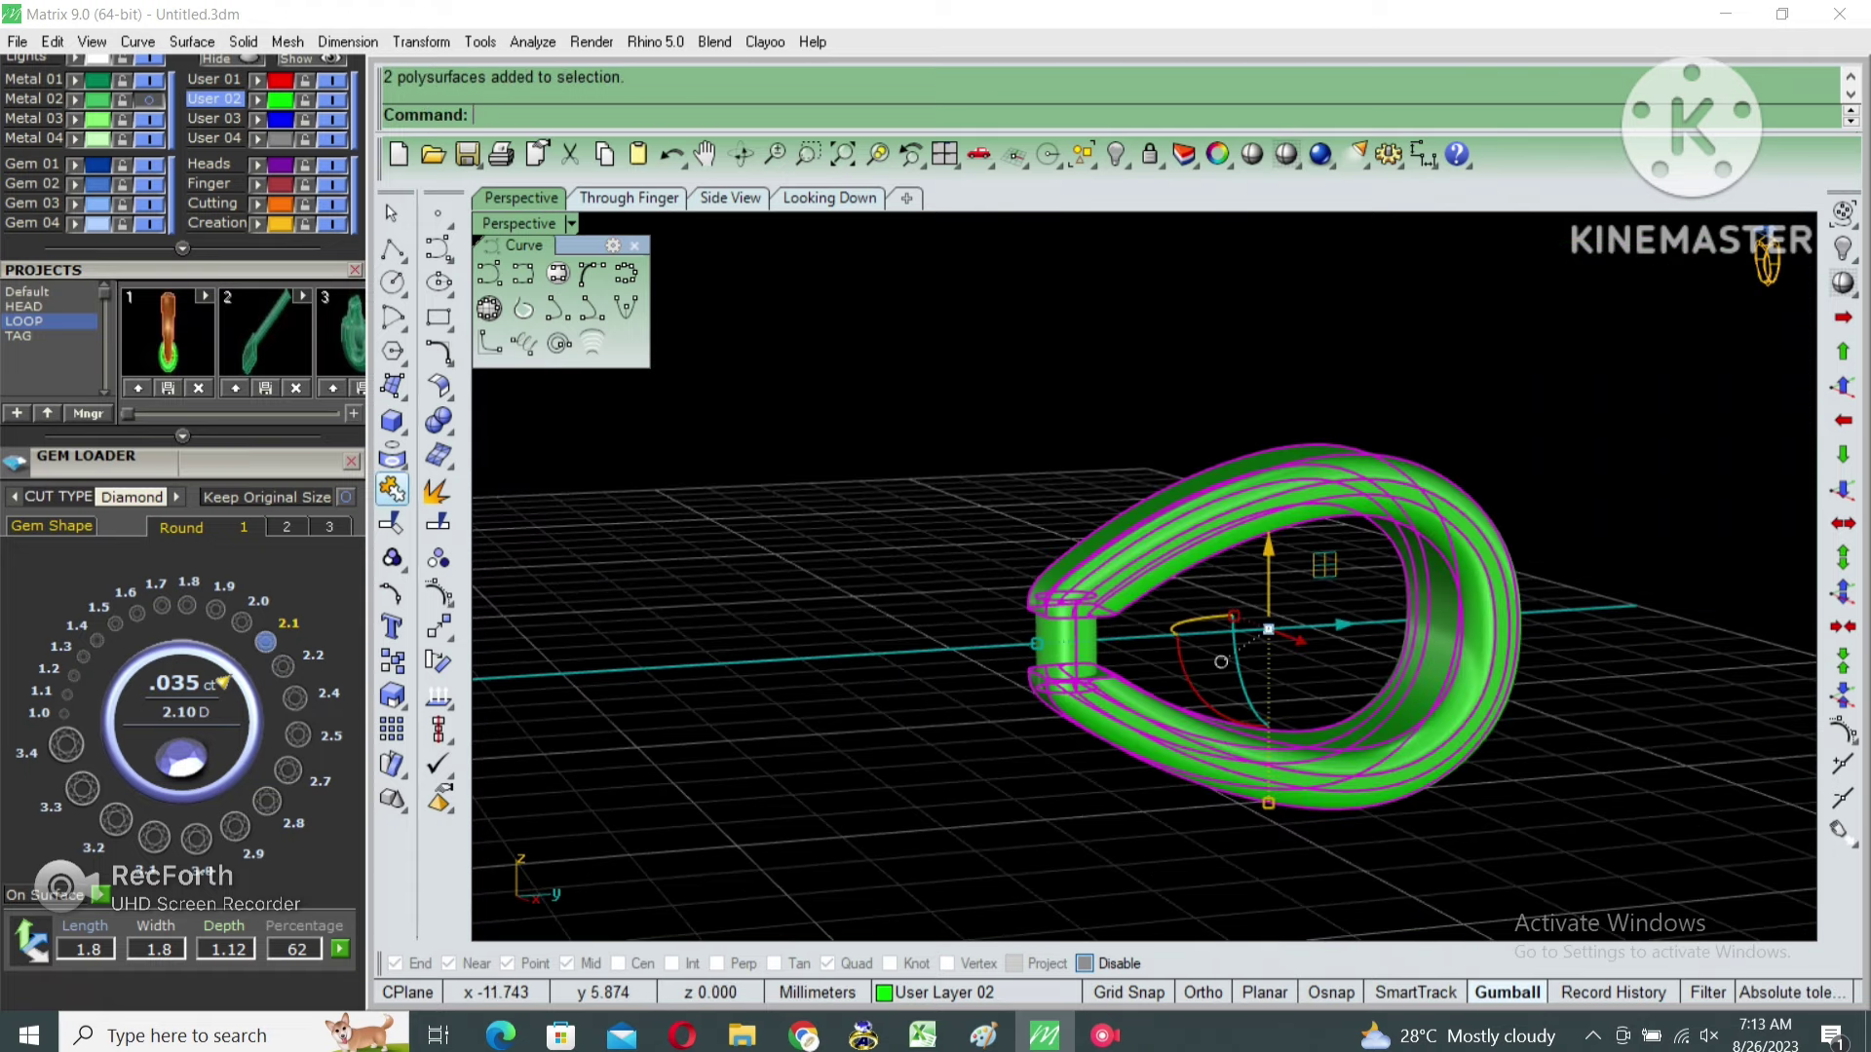
Group the loop with its cylinder and run ShowSelected.
{"action": "key", "text": "ctrl+g"}
{"action": "key", "text": "ctrl+shift+h"}
{"action": "type", "text": "ss"}
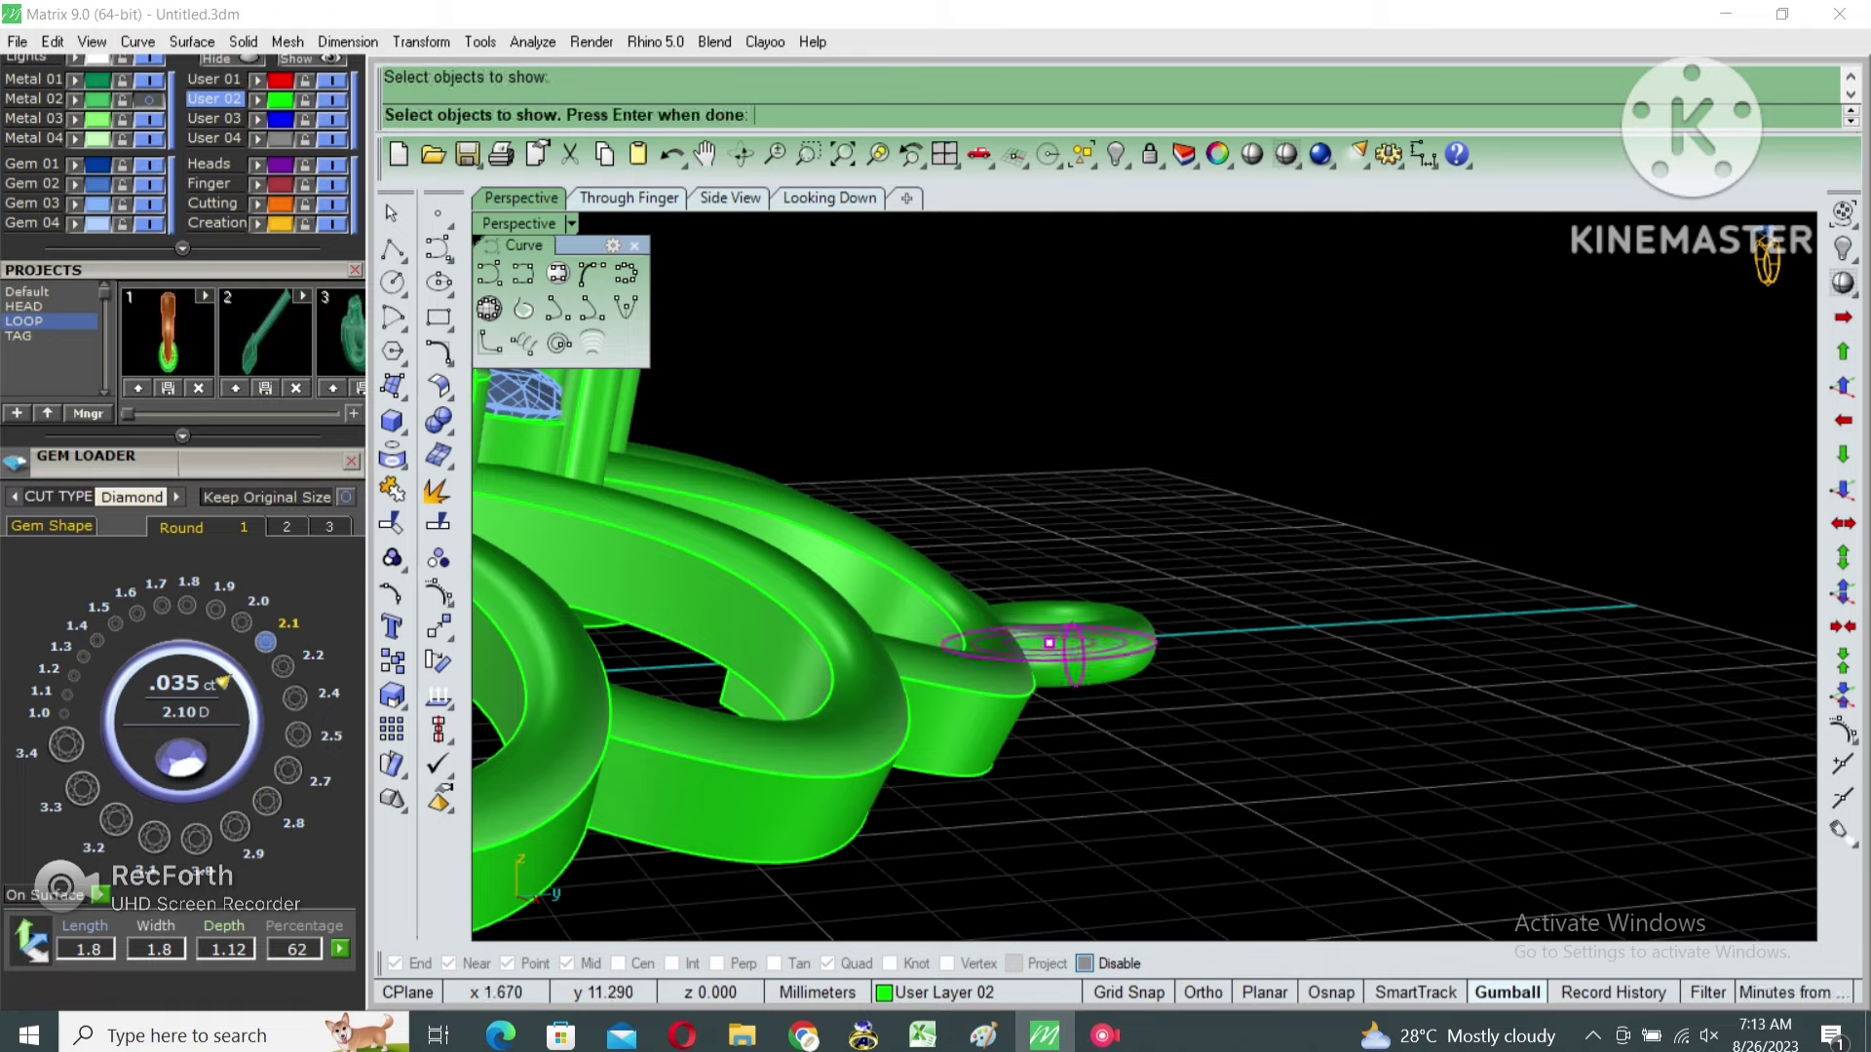
{"action": "key", "text": "Return"}
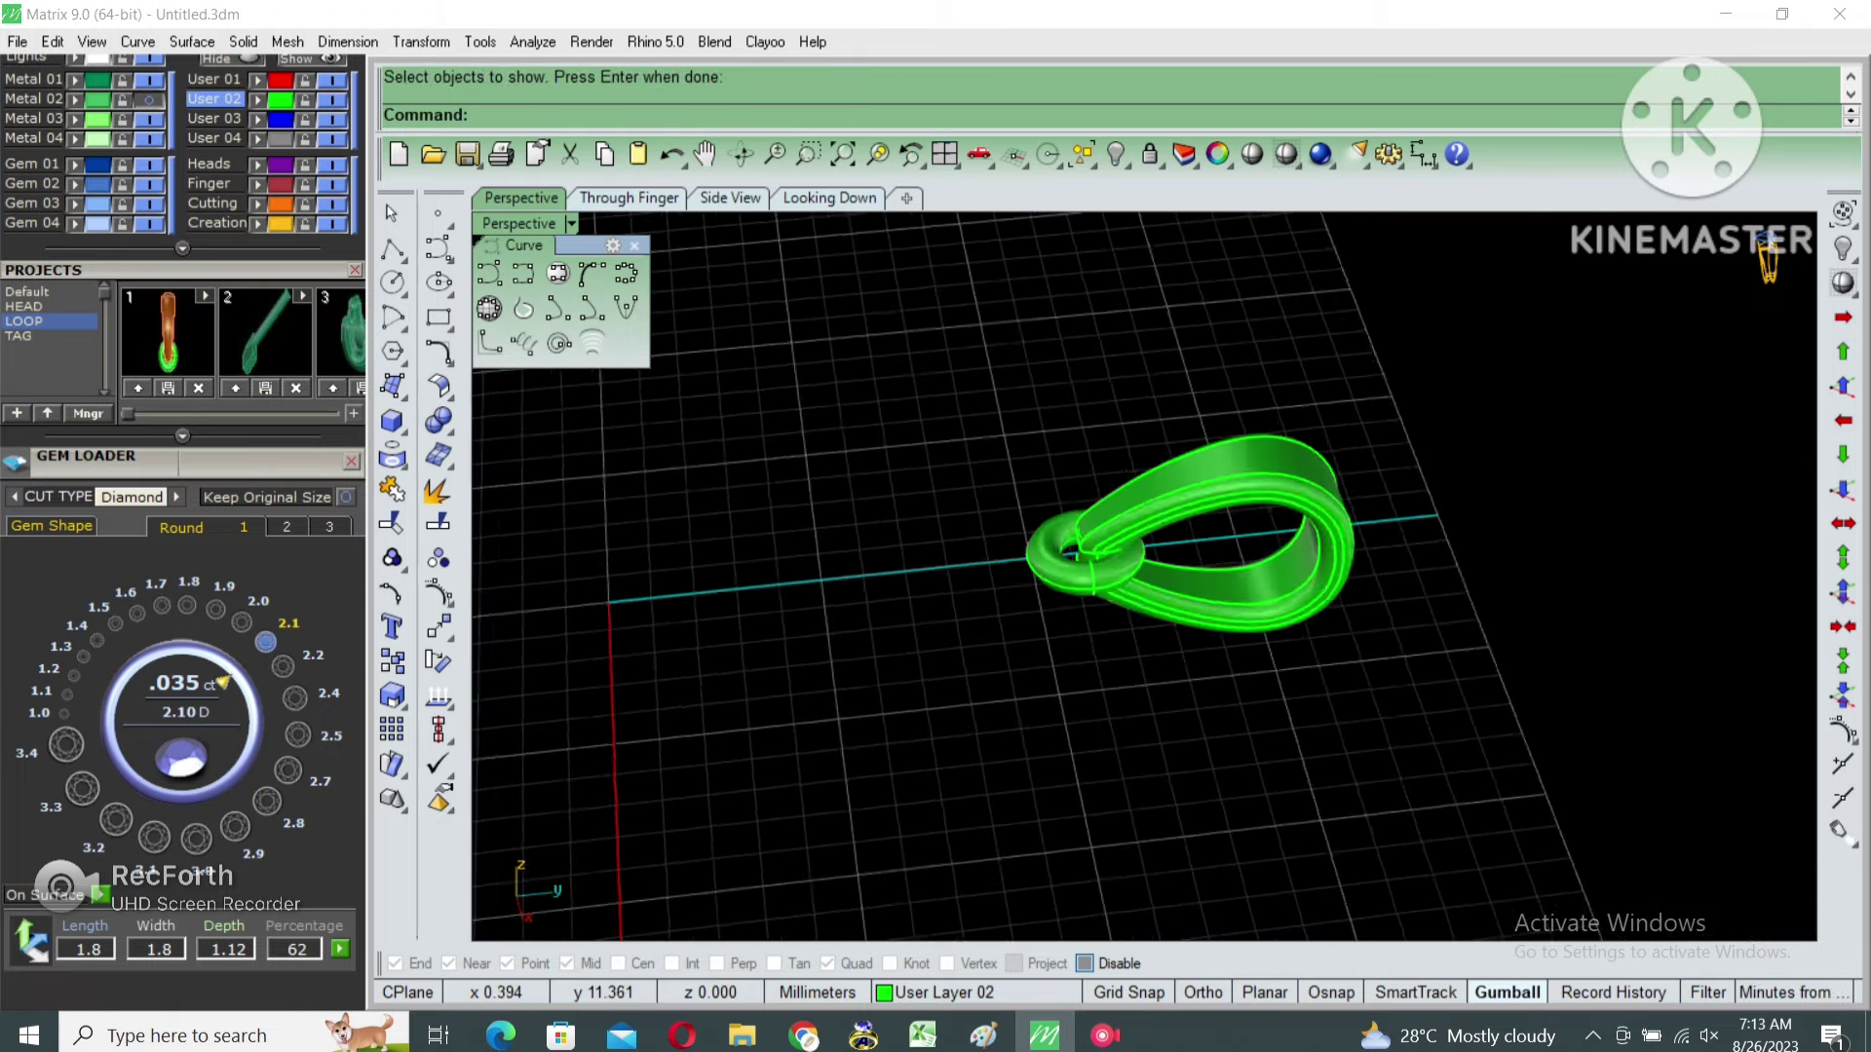
Move the closed loop into place as the jump ring and reveal the hidden pendant parts.
{"action": "key", "text": "ctrl+a"}
{"action": "scroll", "coordinate": [1208, 565], "scroll_direction": "up", "scroll_amount": 2}
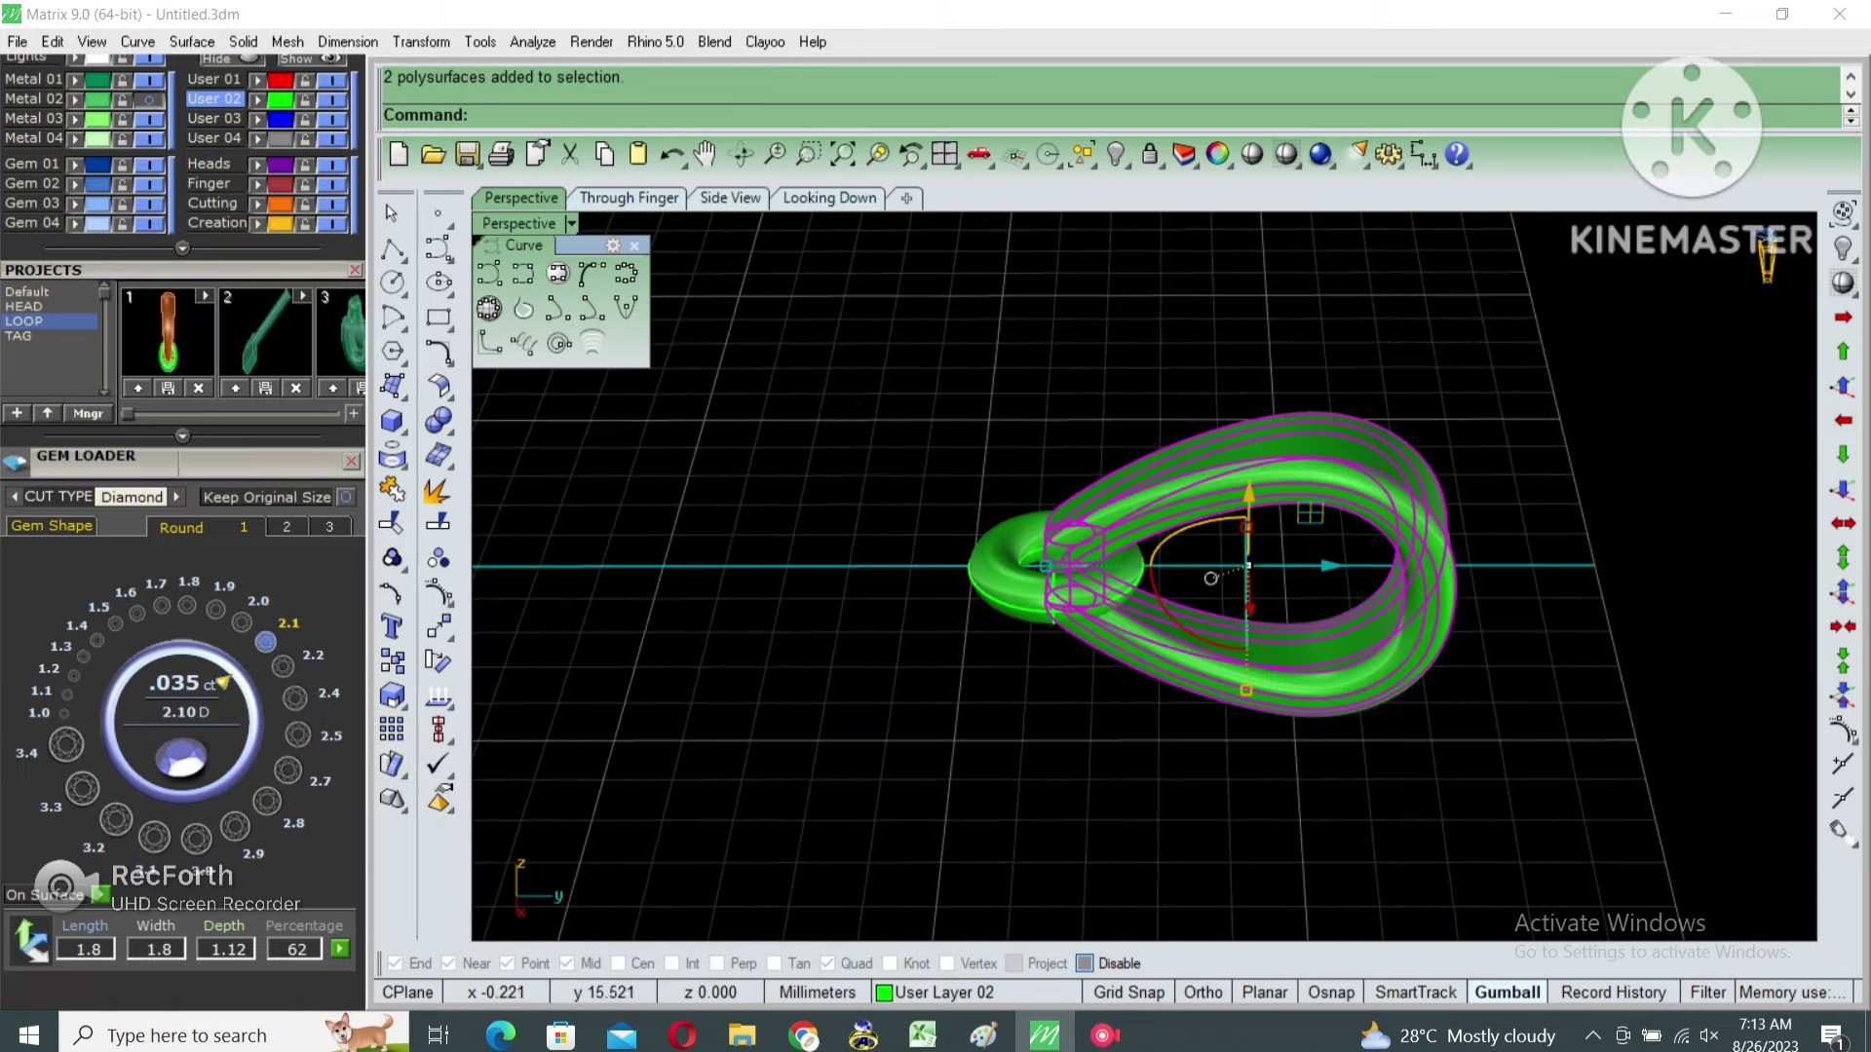
{"action": "left_click_drag", "start_coordinate": [1330, 565], "coordinate": [1296, 567]}
{"action": "scroll", "coordinate": [1208, 566], "scroll_direction": "down", "scroll_amount": 3}
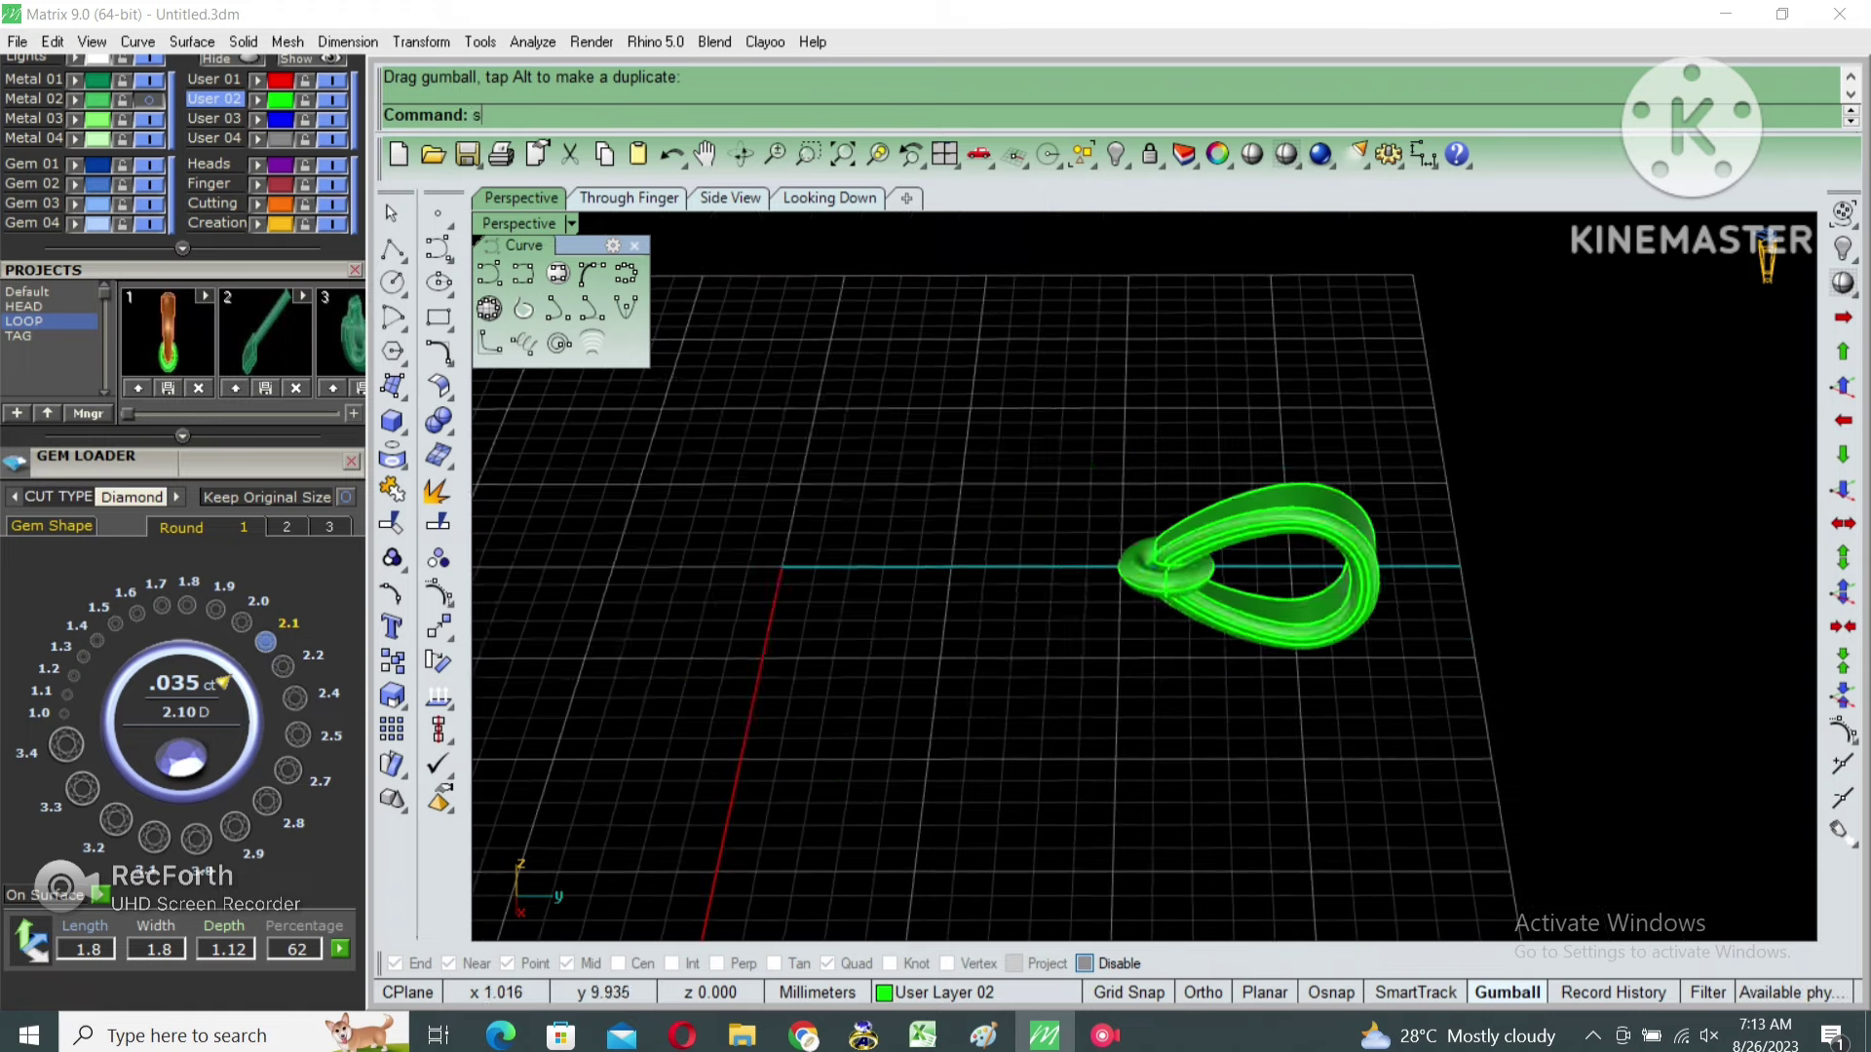
{"action": "key", "text": "ctrl+shift+h"}
{"action": "key", "text": "Return"}
{"action": "right_click_drag", "start_coordinate": [1767, 258], "coordinate": [1765, 261]}
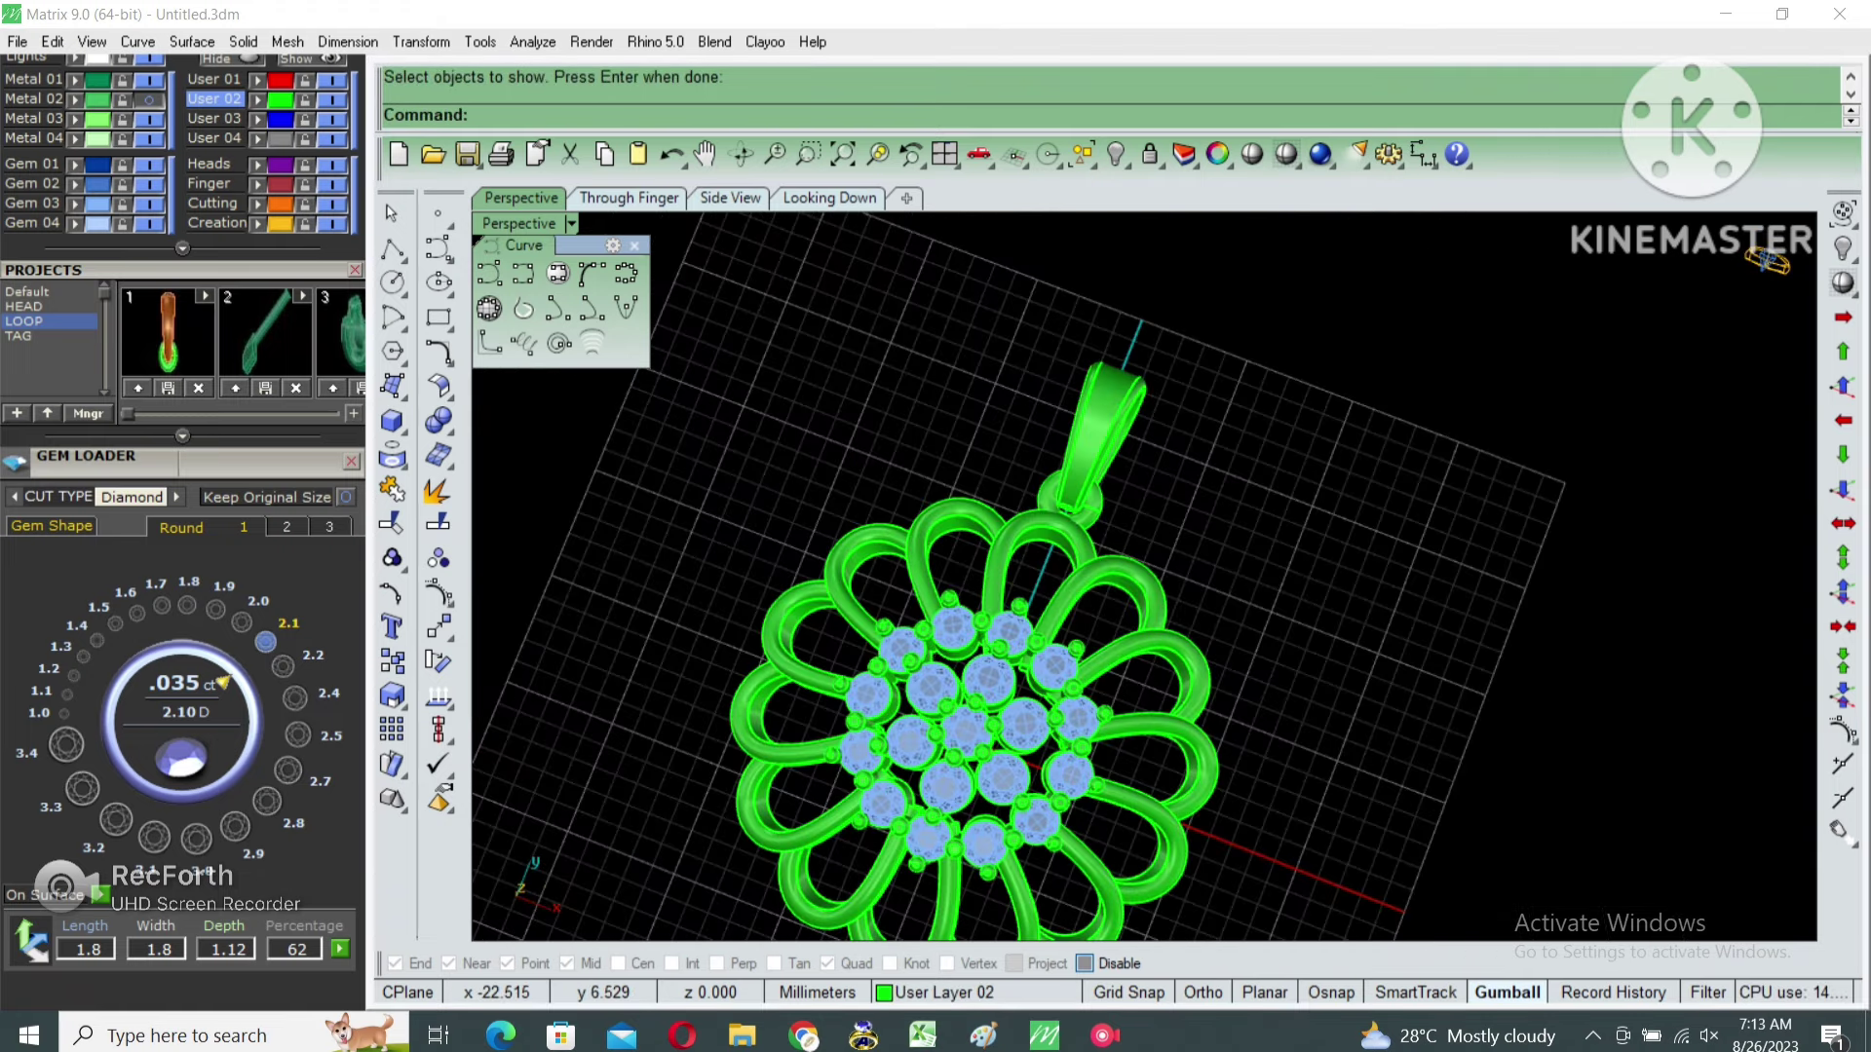
{"action": "key", "text": "ctrl+a"}
Render the pendant in gold metal with blue diamonds and orbit to the flower face.
{"action": "key", "text": "Return"}
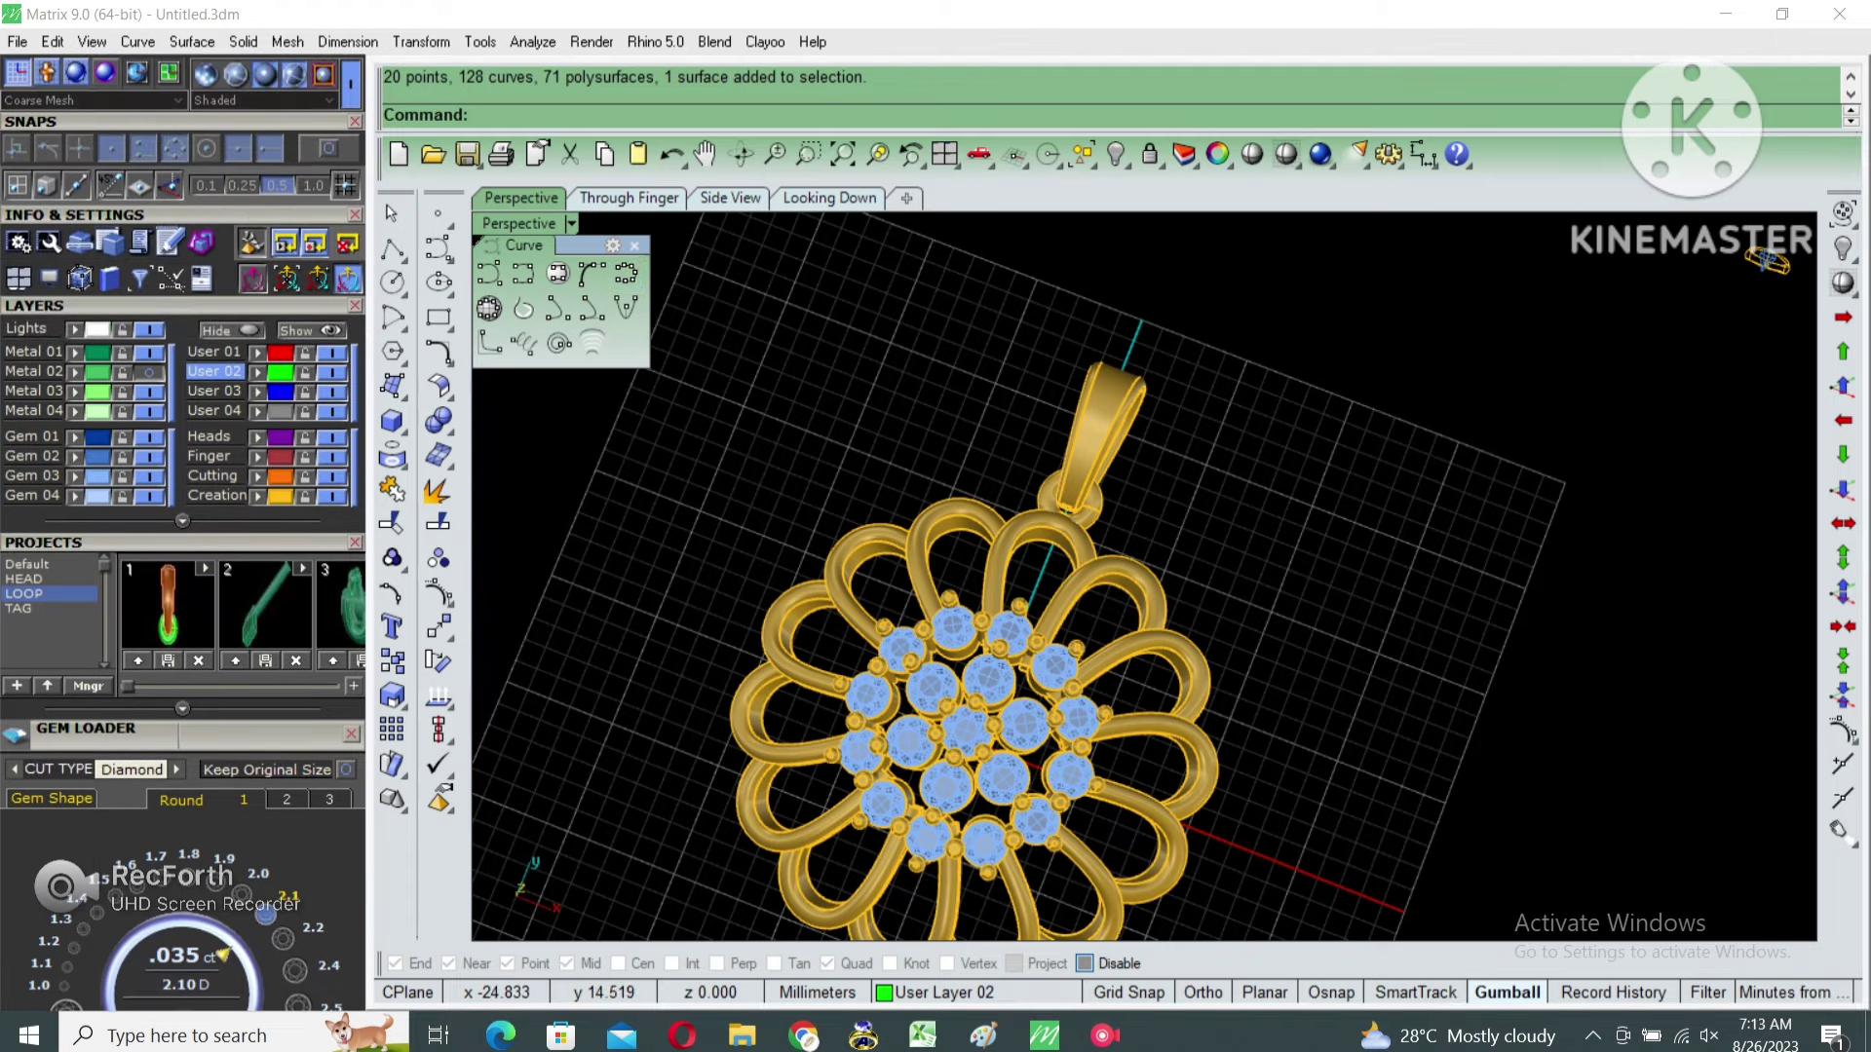
{"action": "right_click_drag", "start_coordinate": [1121, 633], "coordinate": [1121, 439]}
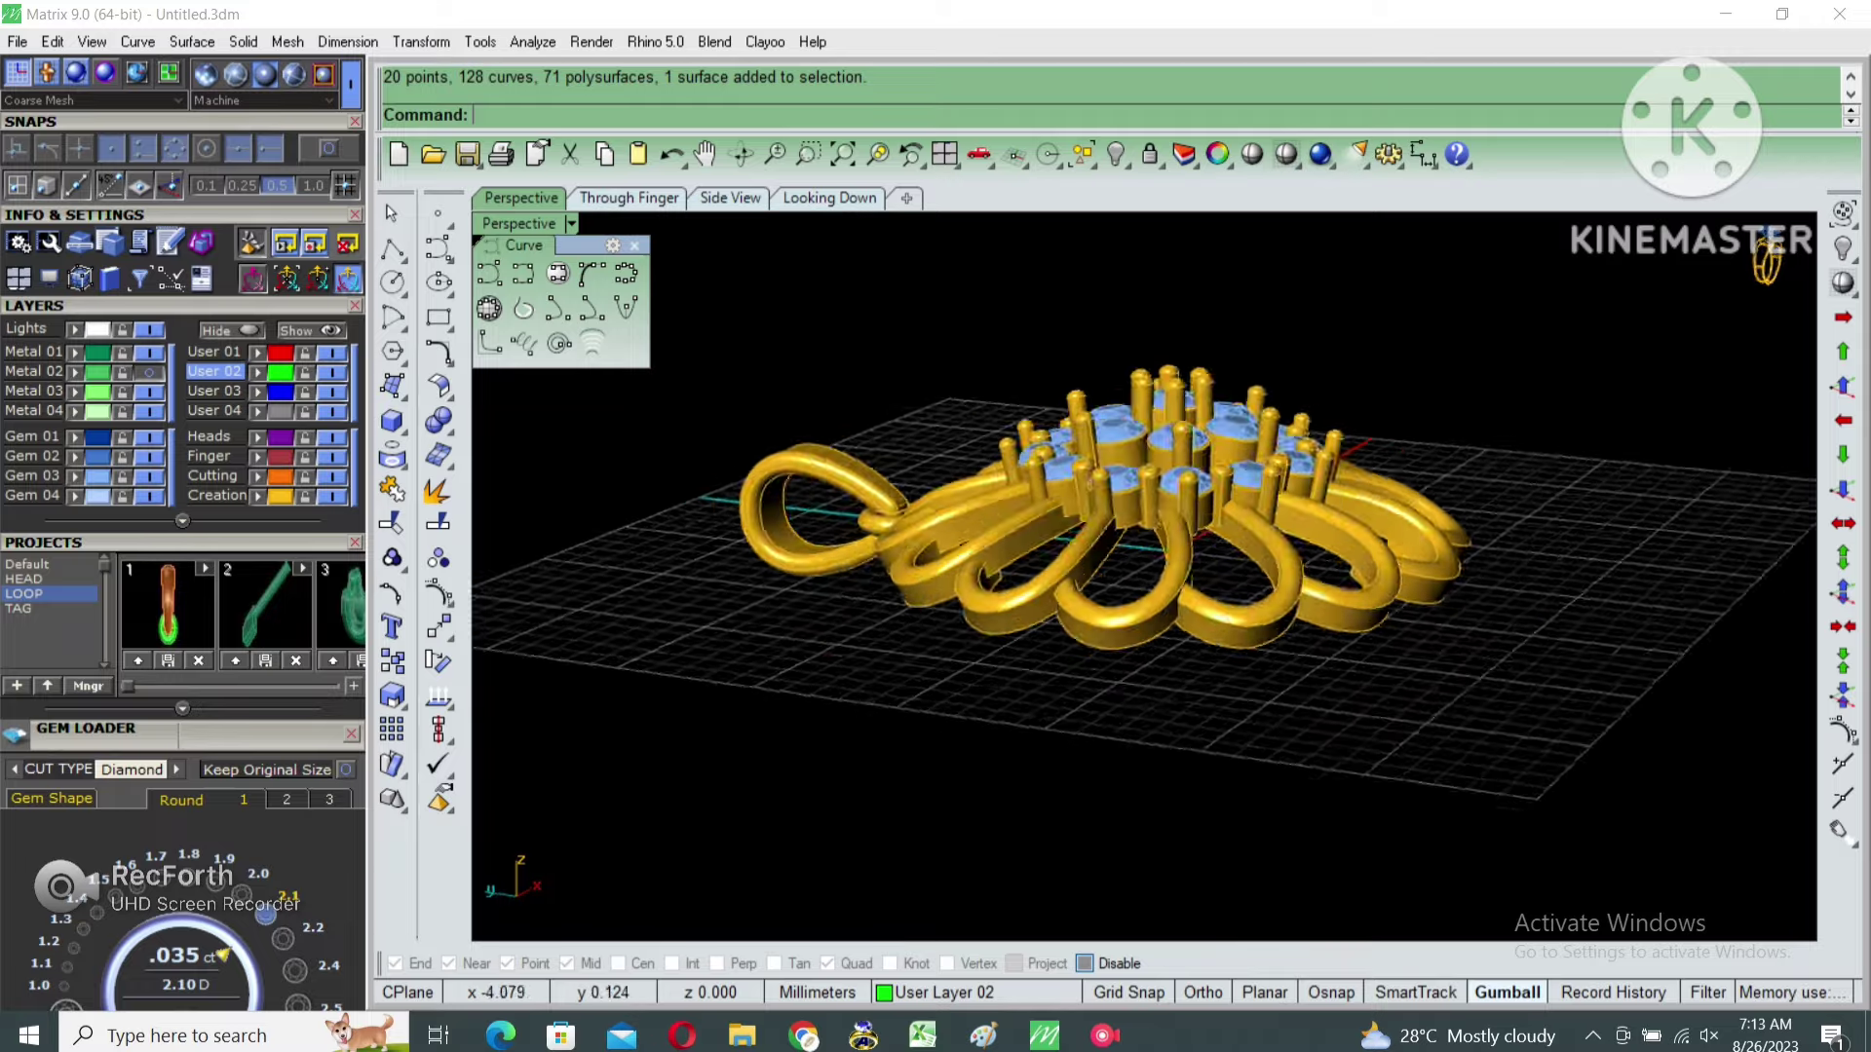
{"action": "right_click_drag", "start_coordinate": [1766, 261], "coordinate": [1764, 262]}
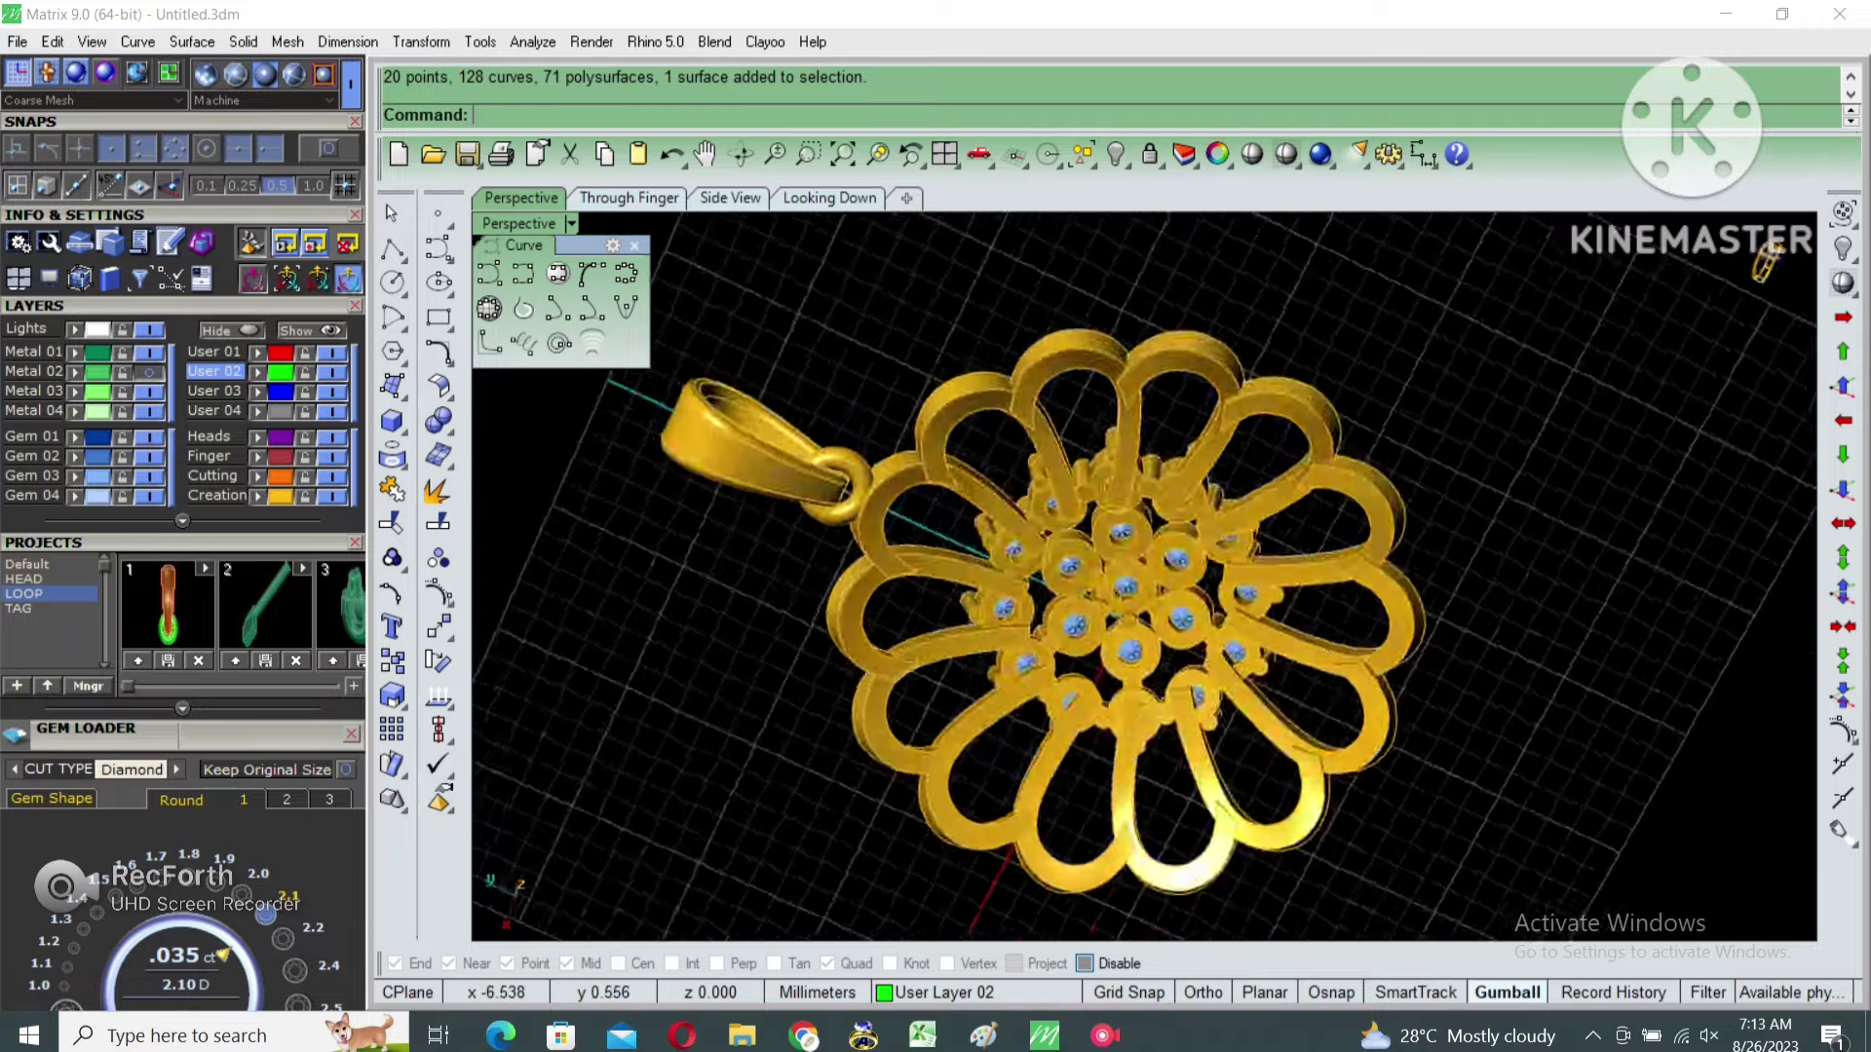
{"action": "scroll", "coordinate": [1766, 261], "scroll_direction": "up", "scroll_amount": 5}
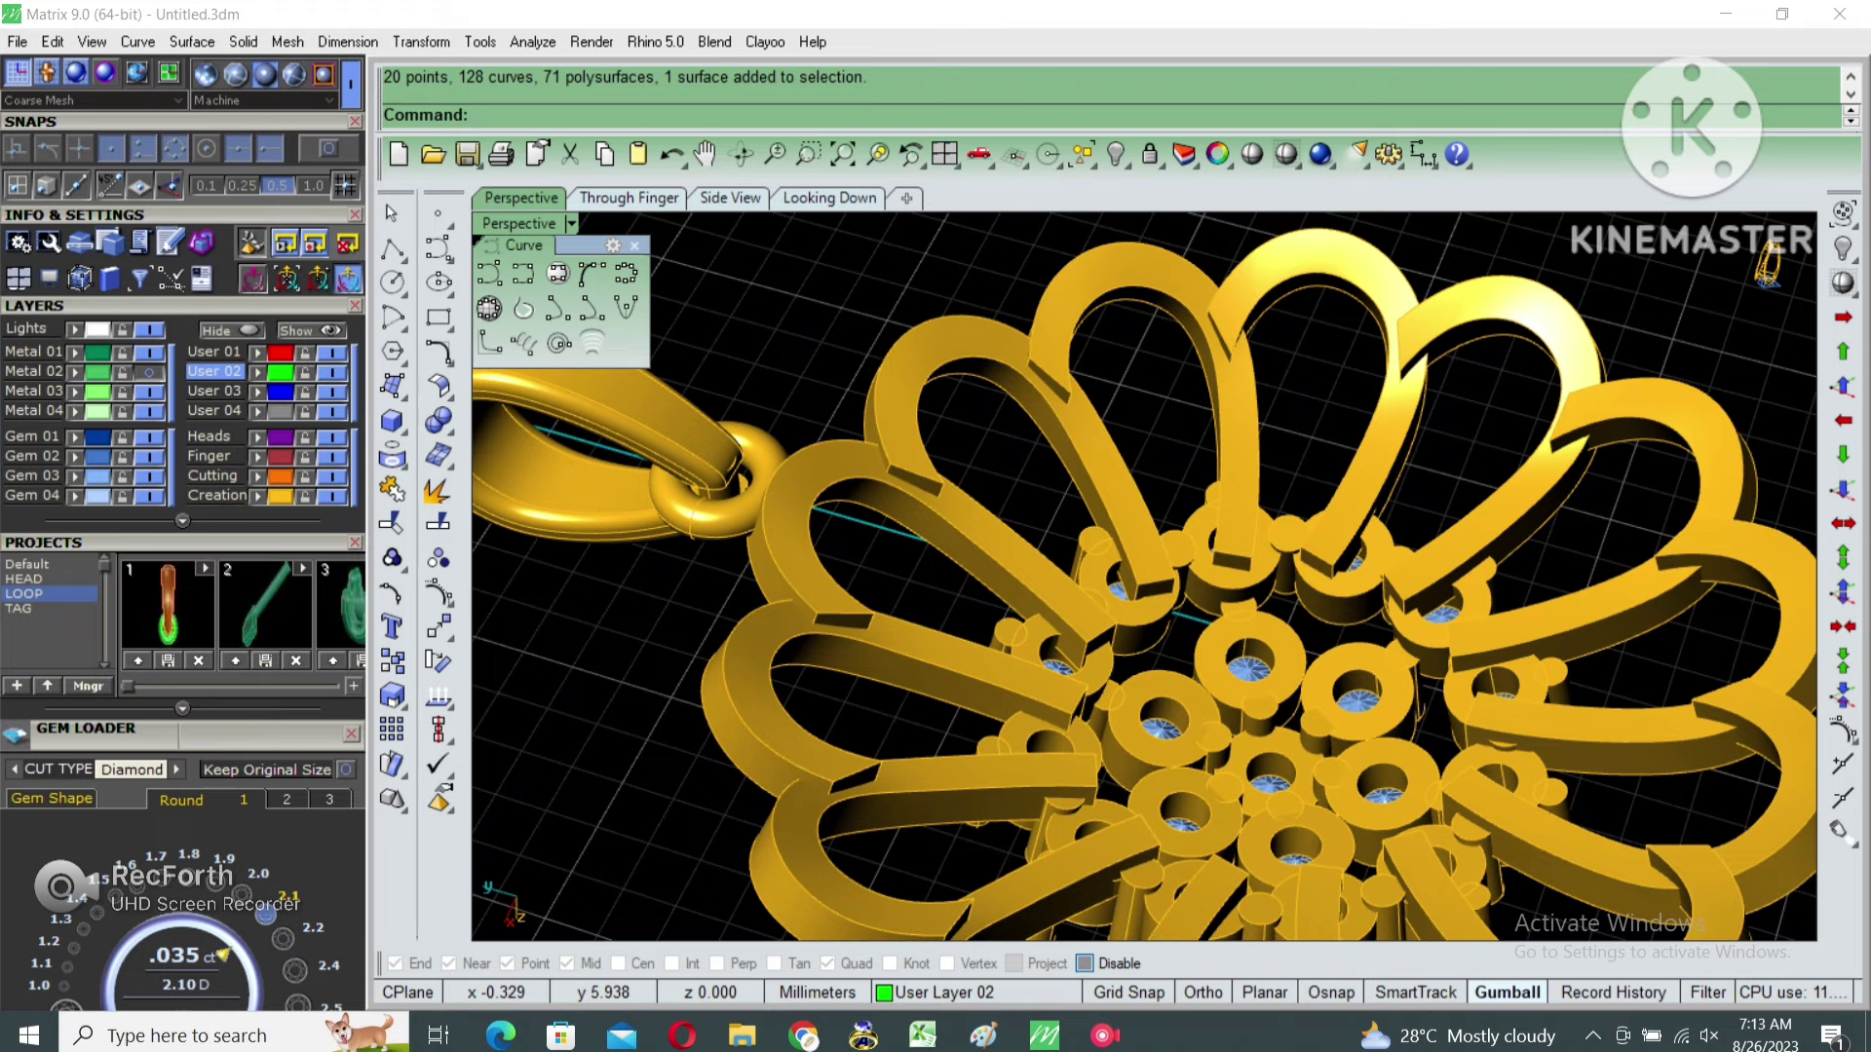
Round the bail-side petal's top edges with a 0.3 FilletEdge.
{"action": "right_click", "coordinate": [1766, 261]}
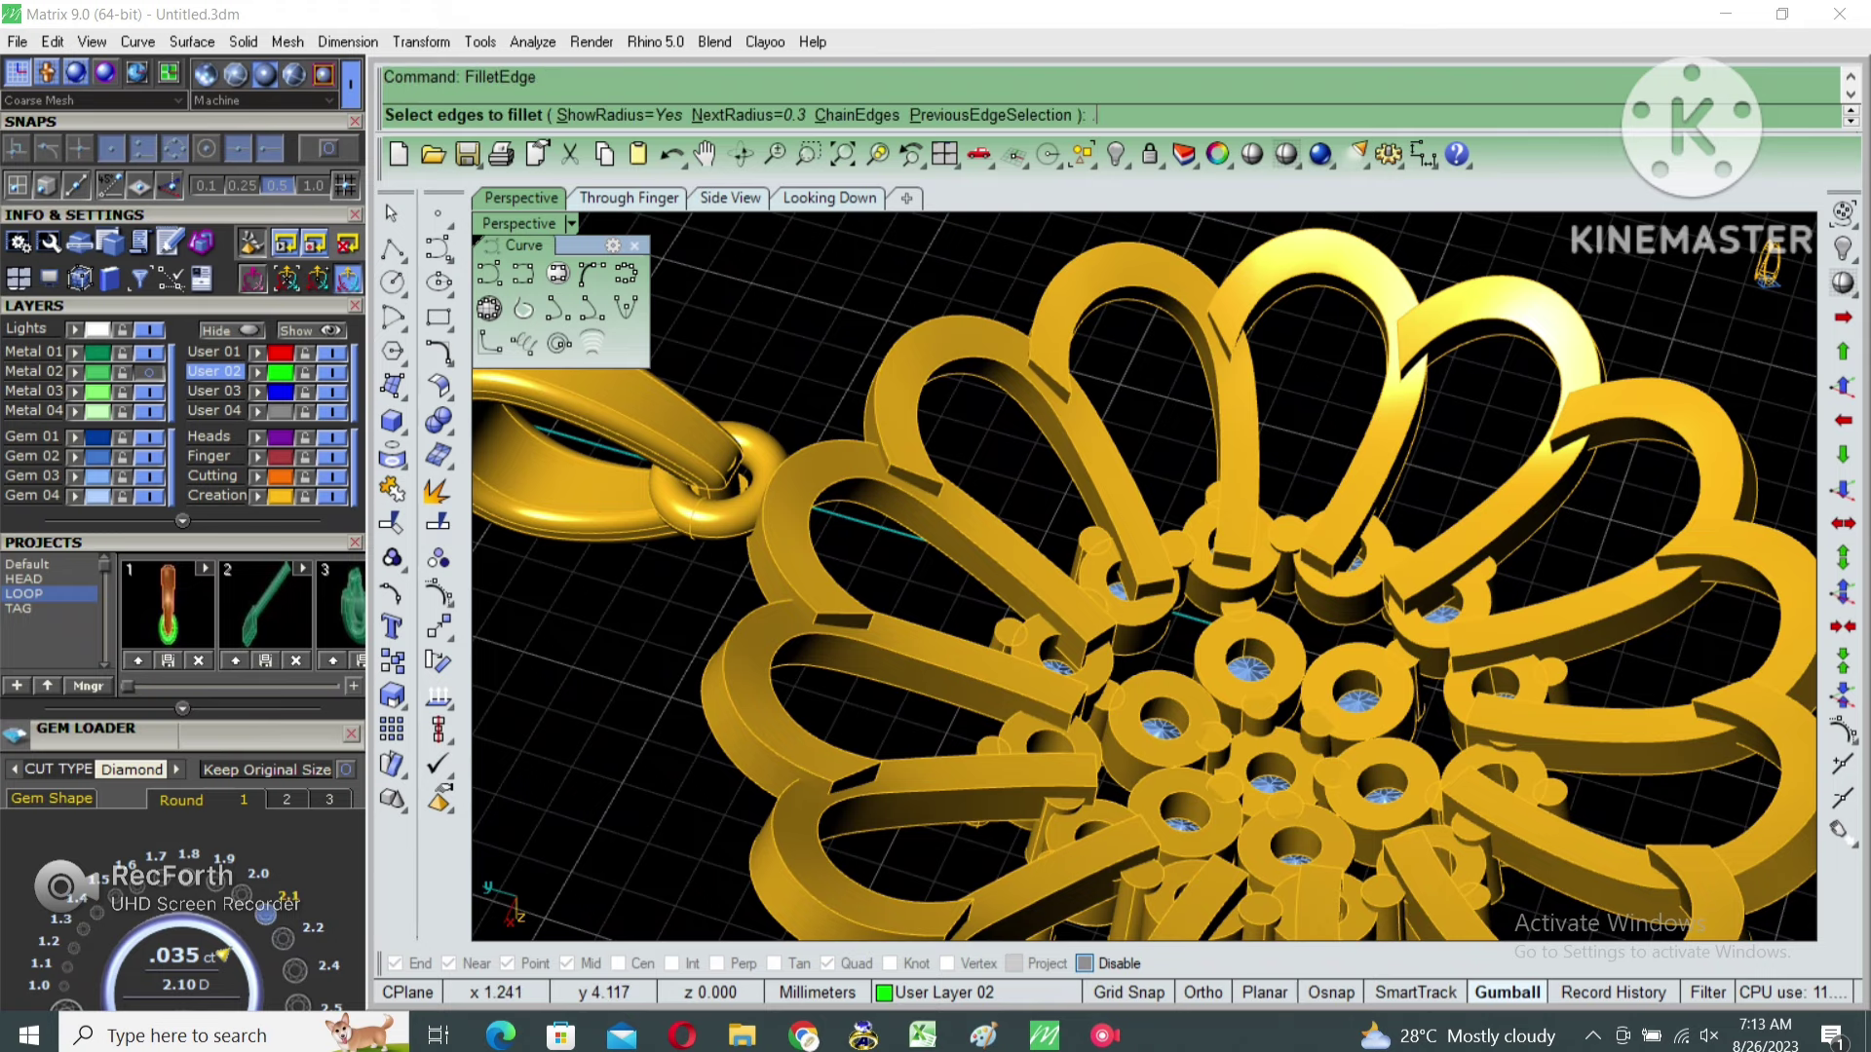
{"action": "type", "text": "3"}
{"action": "scroll", "coordinate": [1767, 261], "scroll_direction": "up", "scroll_amount": 3}
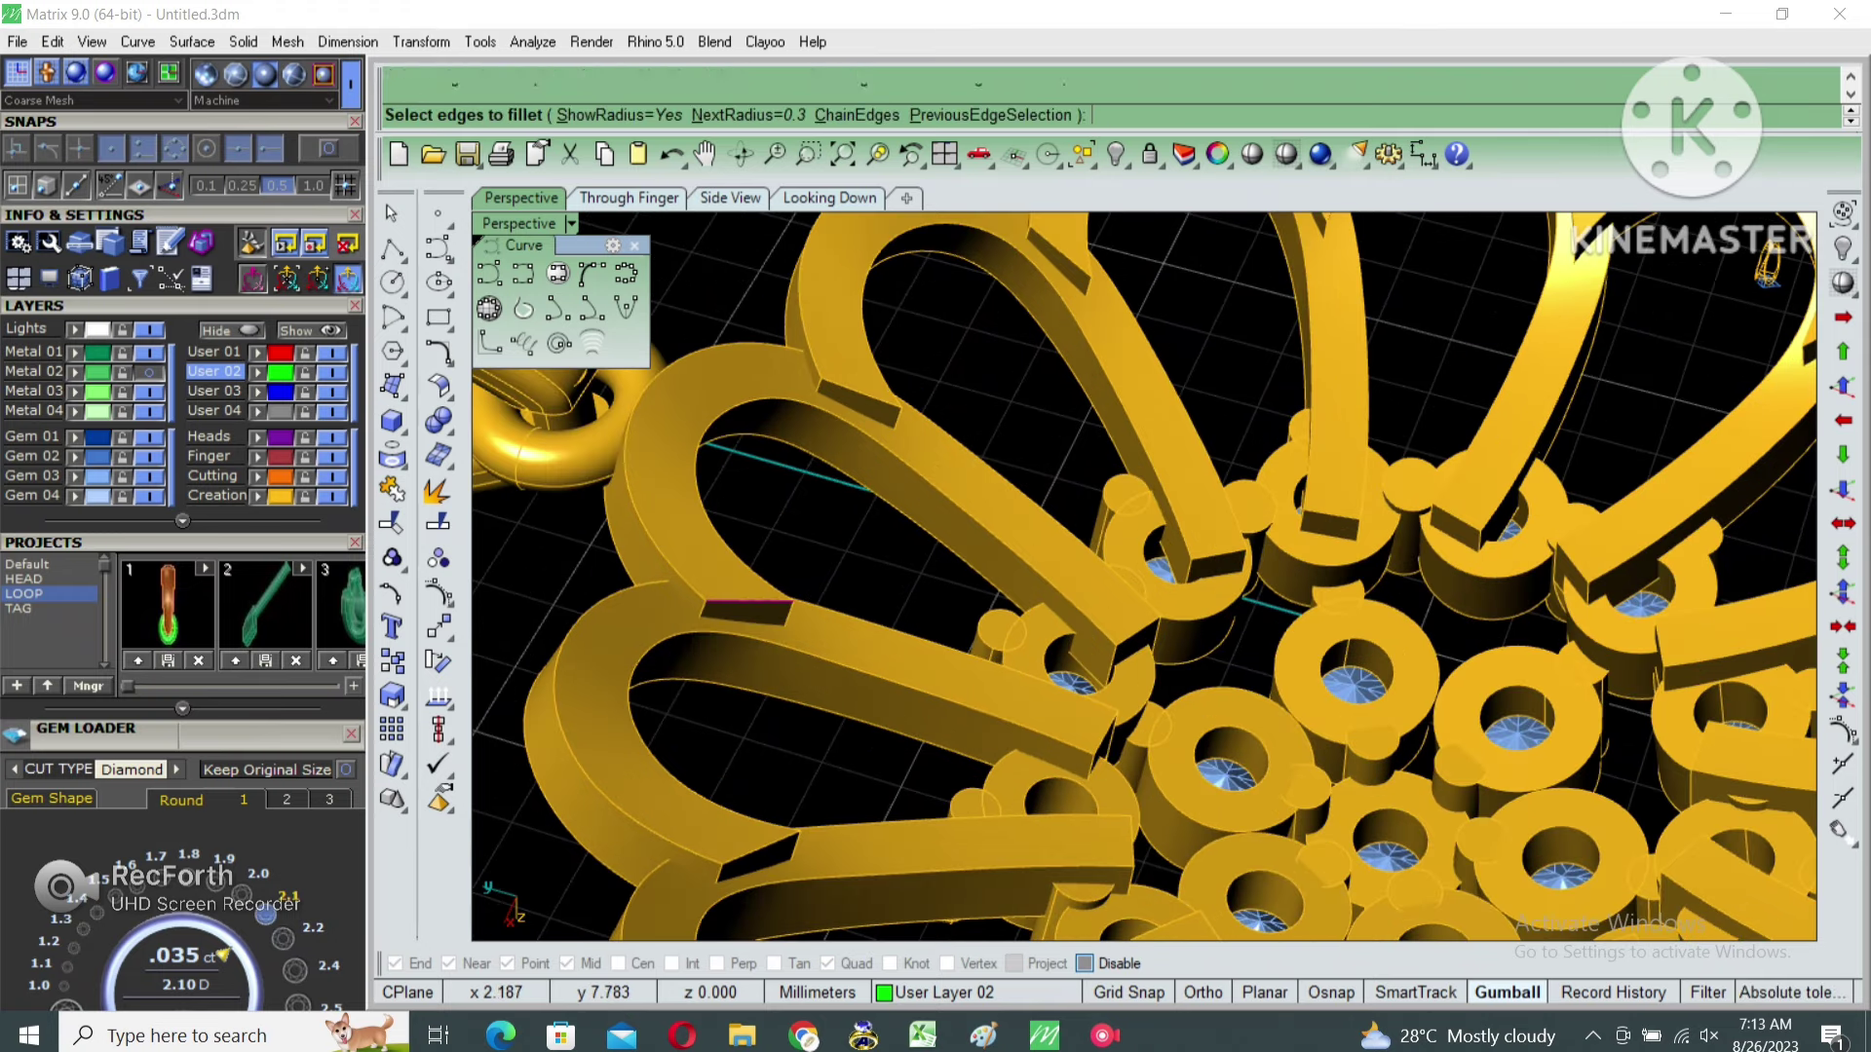
{"action": "left_click", "coordinate": [746, 600]}
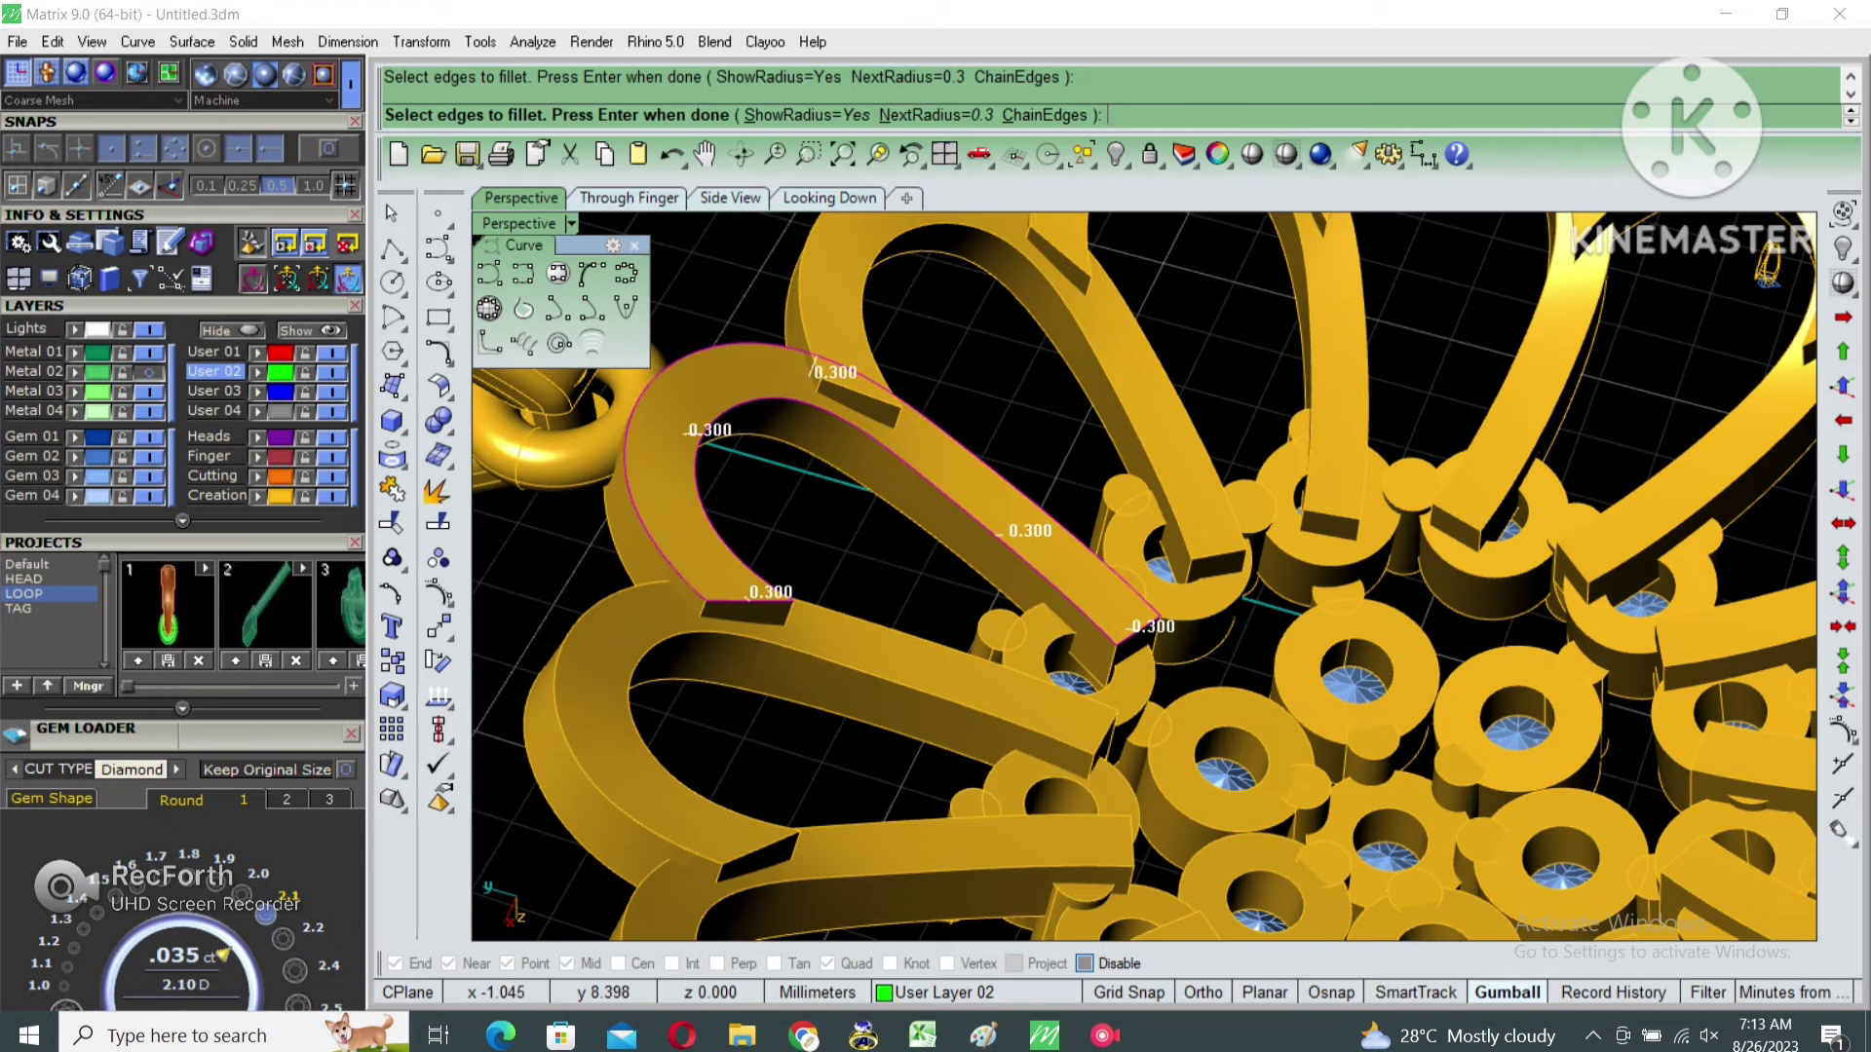
{"action": "key", "text": "Return"}
{"action": "key", "text": "Return"}
{"action": "scroll", "coordinate": [1144, 575], "scroll_direction": "down", "scroll_amount": 3}
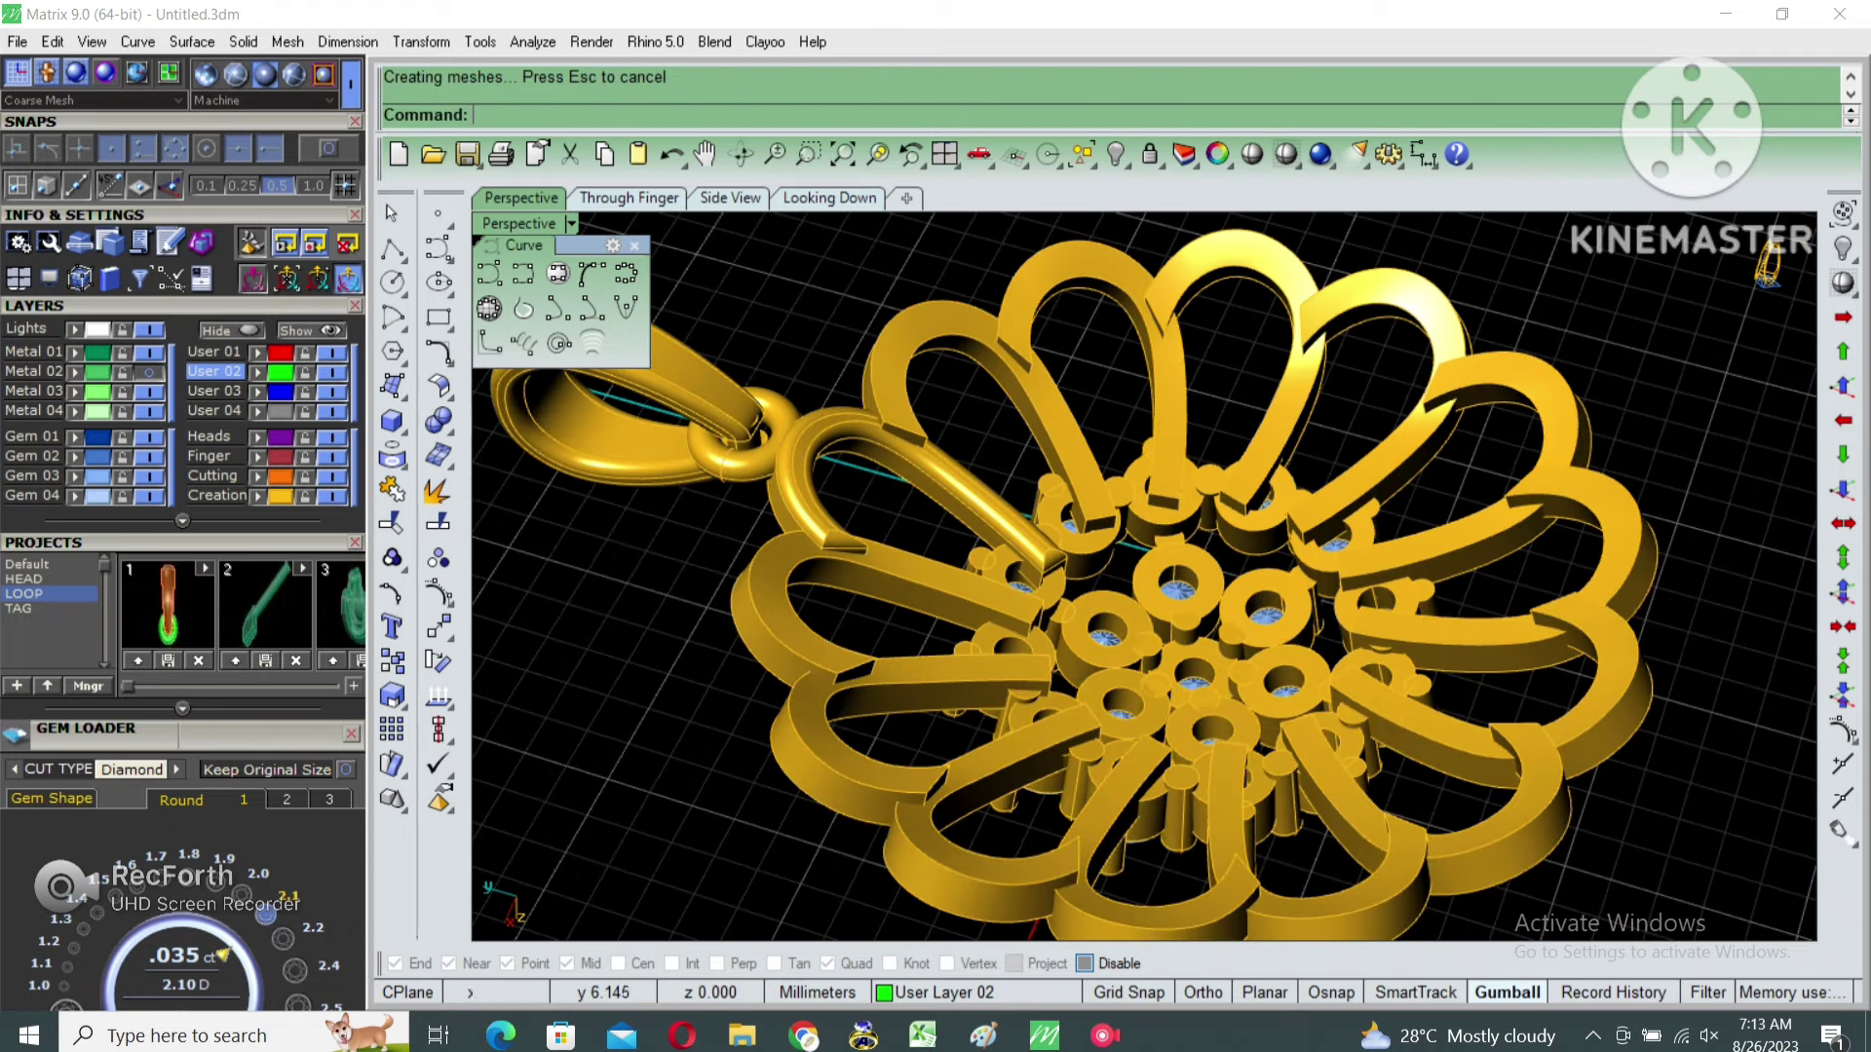
Delete the unrounded petals and their curves, keeping the filleted petal.
{"action": "key", "text": "ctrl+a"}
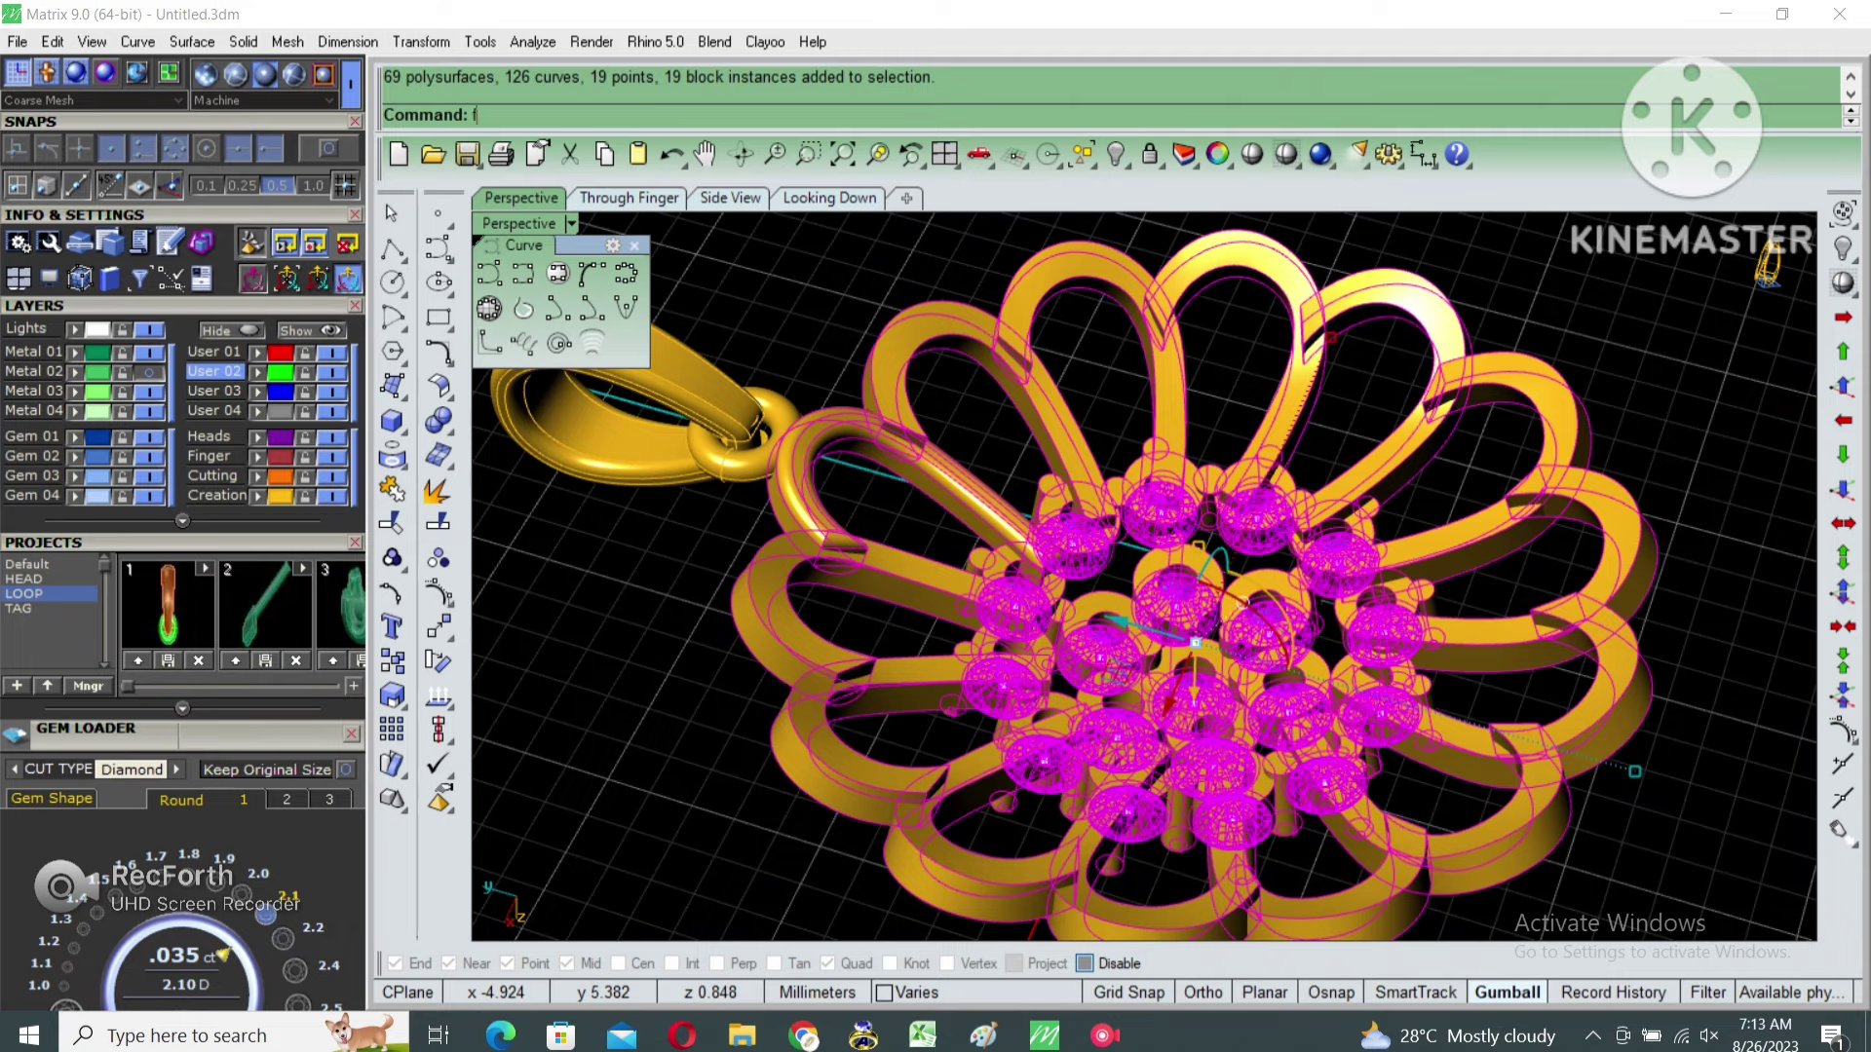
{"action": "key", "text": "ctrl+h"}
{"action": "key", "text": "ctrl+alt+h"}
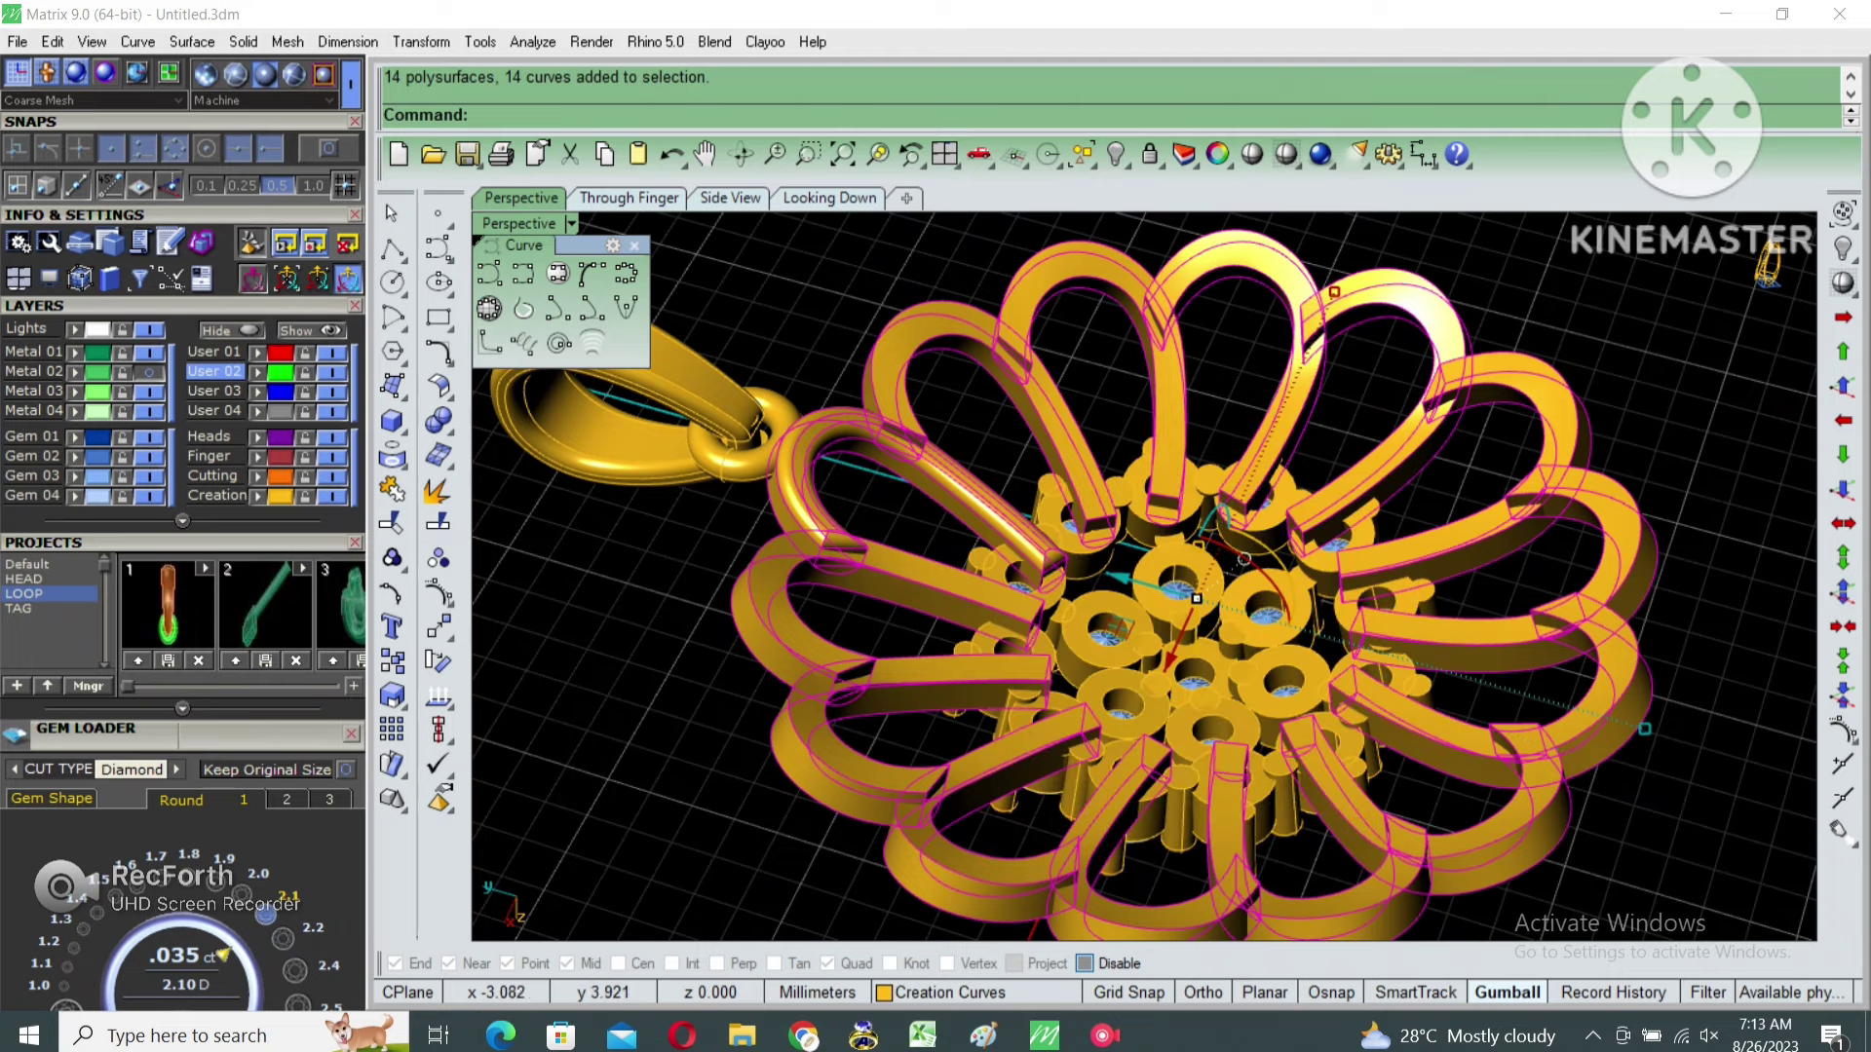
{"action": "left_click", "coordinate": [876, 468], "text": "ctrl"}
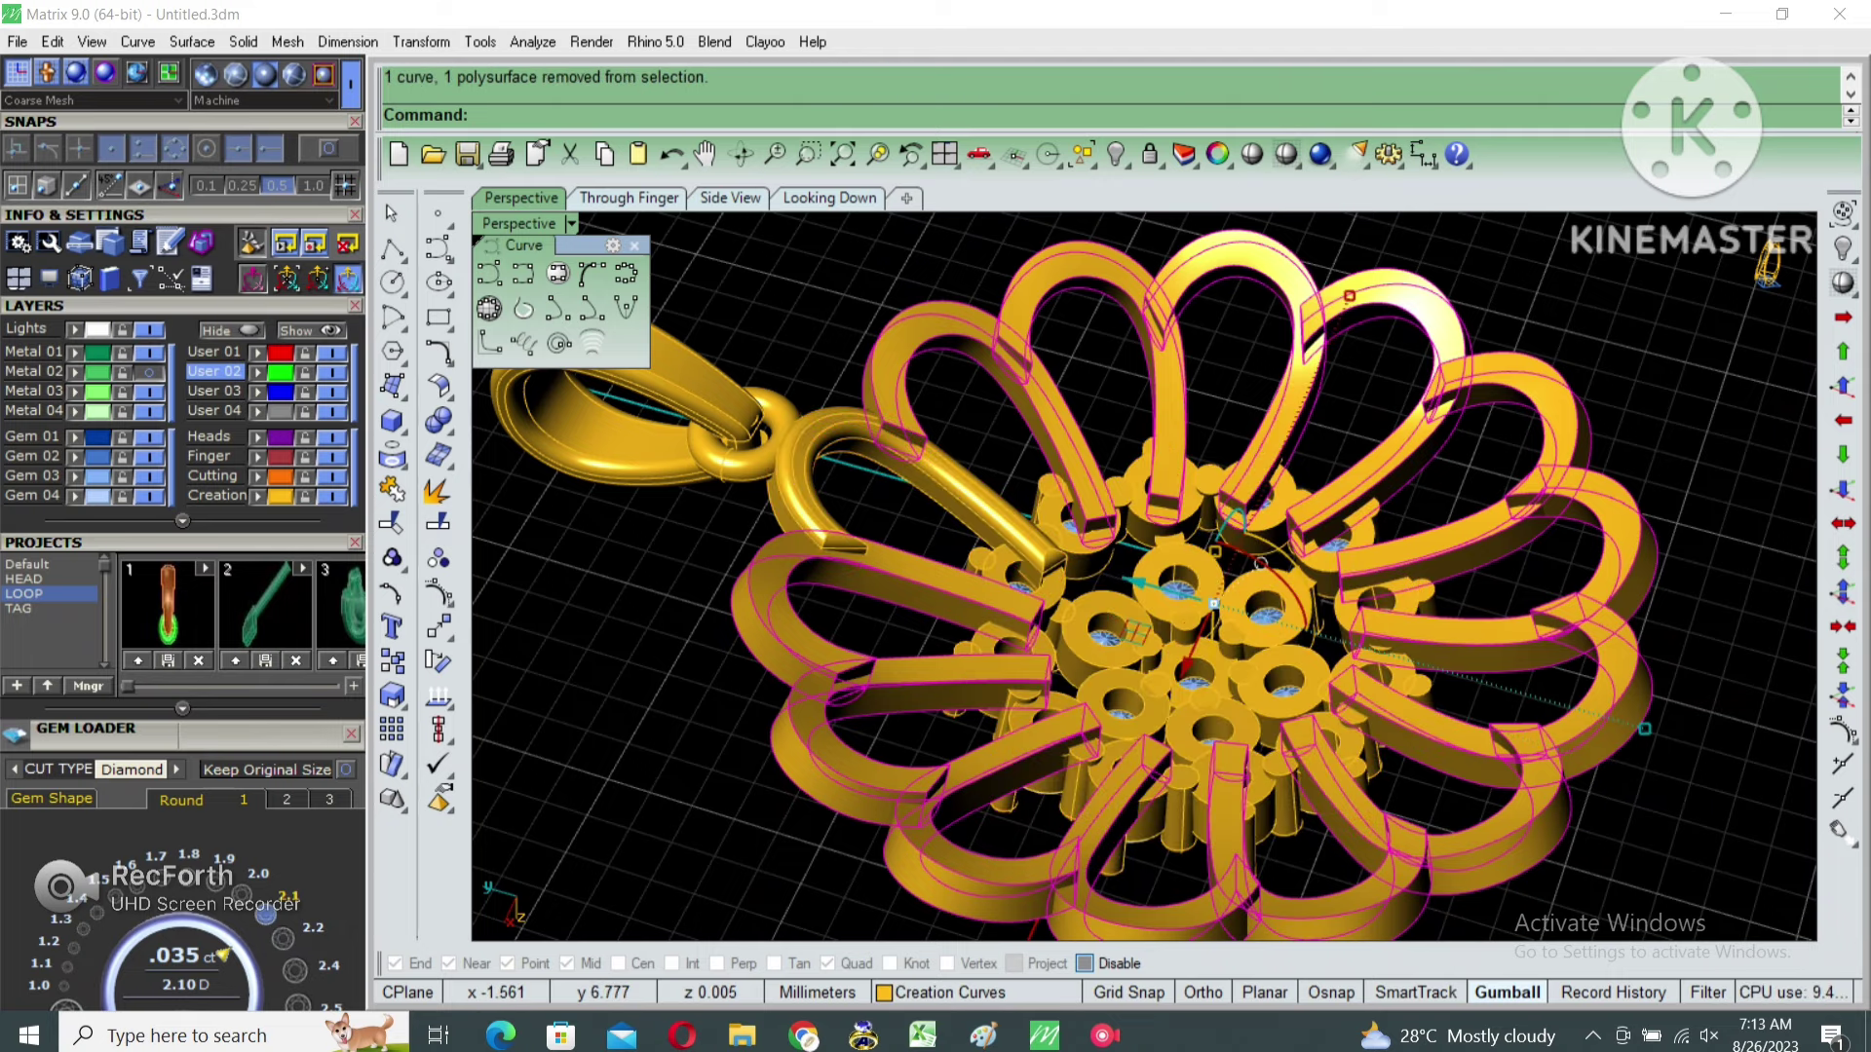
{"action": "key", "text": "Delete"}
Polar-array the filleted petal about the origin into 14 copies over 360°.
{"action": "key", "text": "Return"}
{"action": "type", "text": "0"}
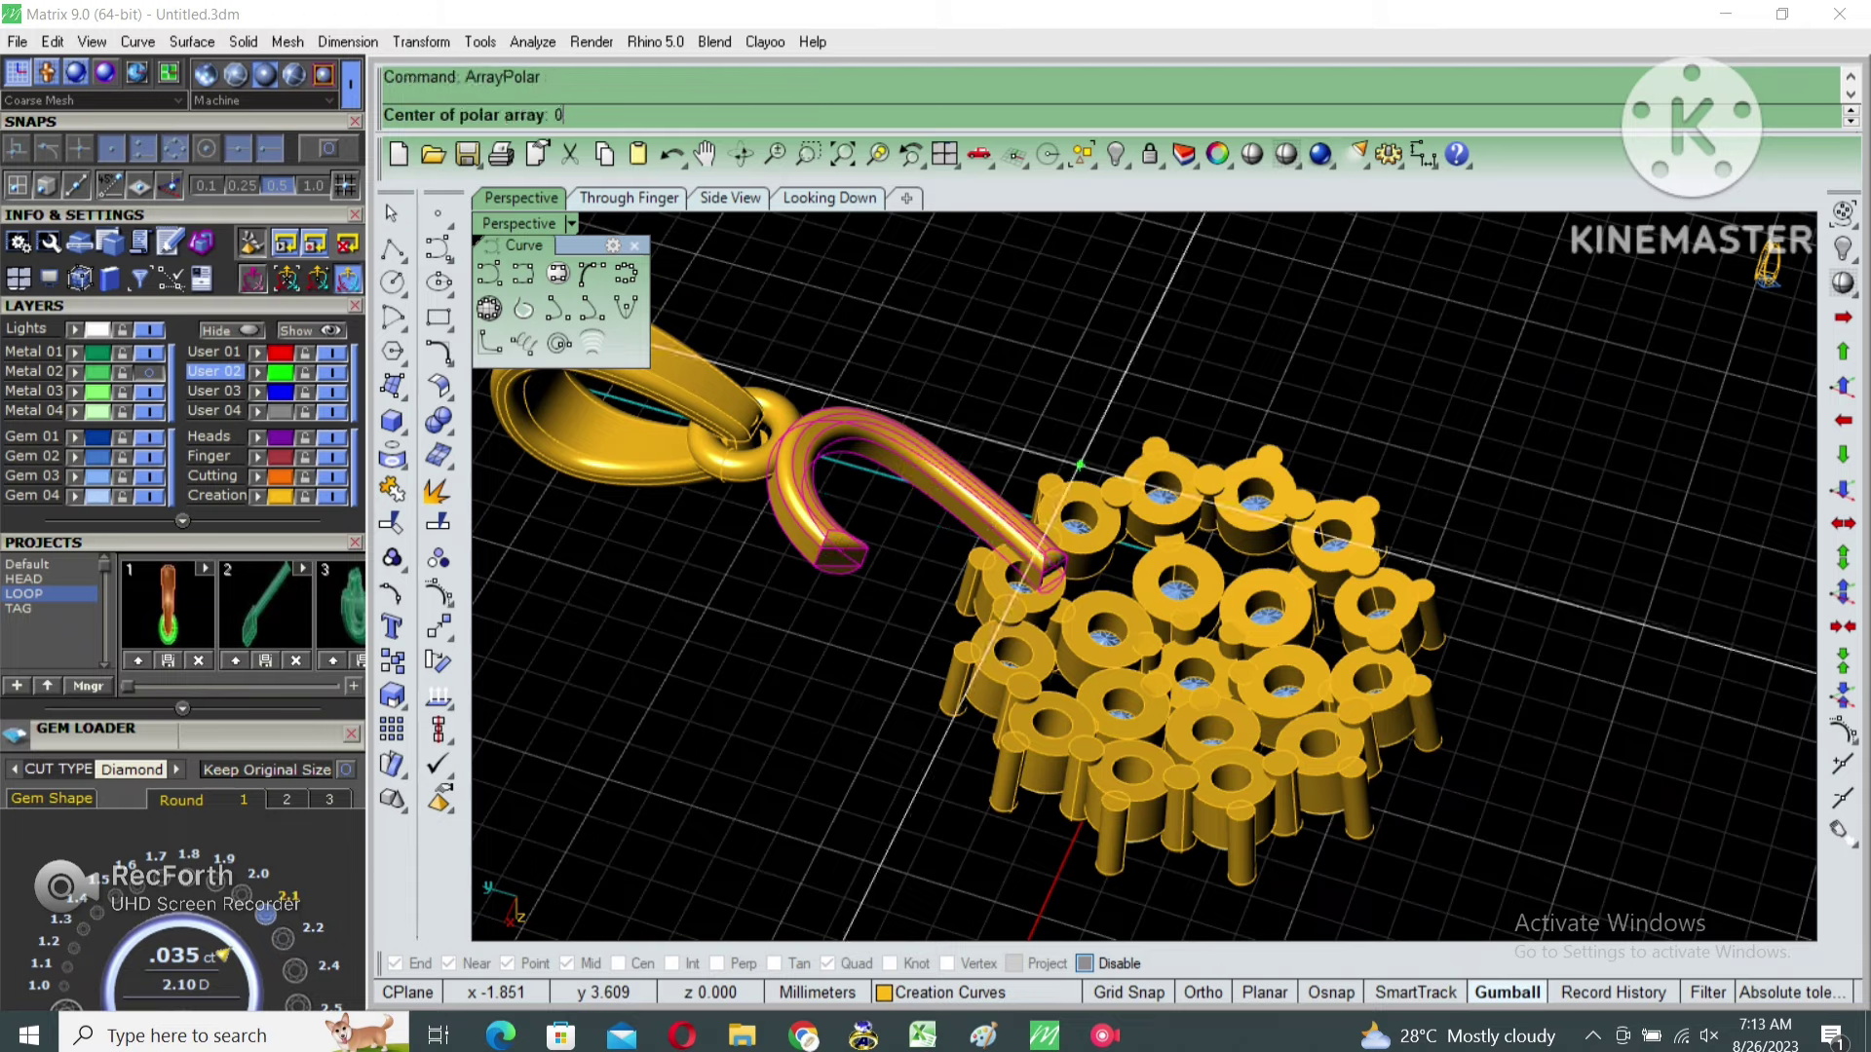
{"action": "key", "text": "Return"}
{"action": "key", "text": "Return"}
{"action": "key", "text": "Return"}
{"action": "key", "text": "Return"}
{"action": "scroll", "coordinate": [1115, 460], "scroll_direction": "down", "scroll_amount": 5}
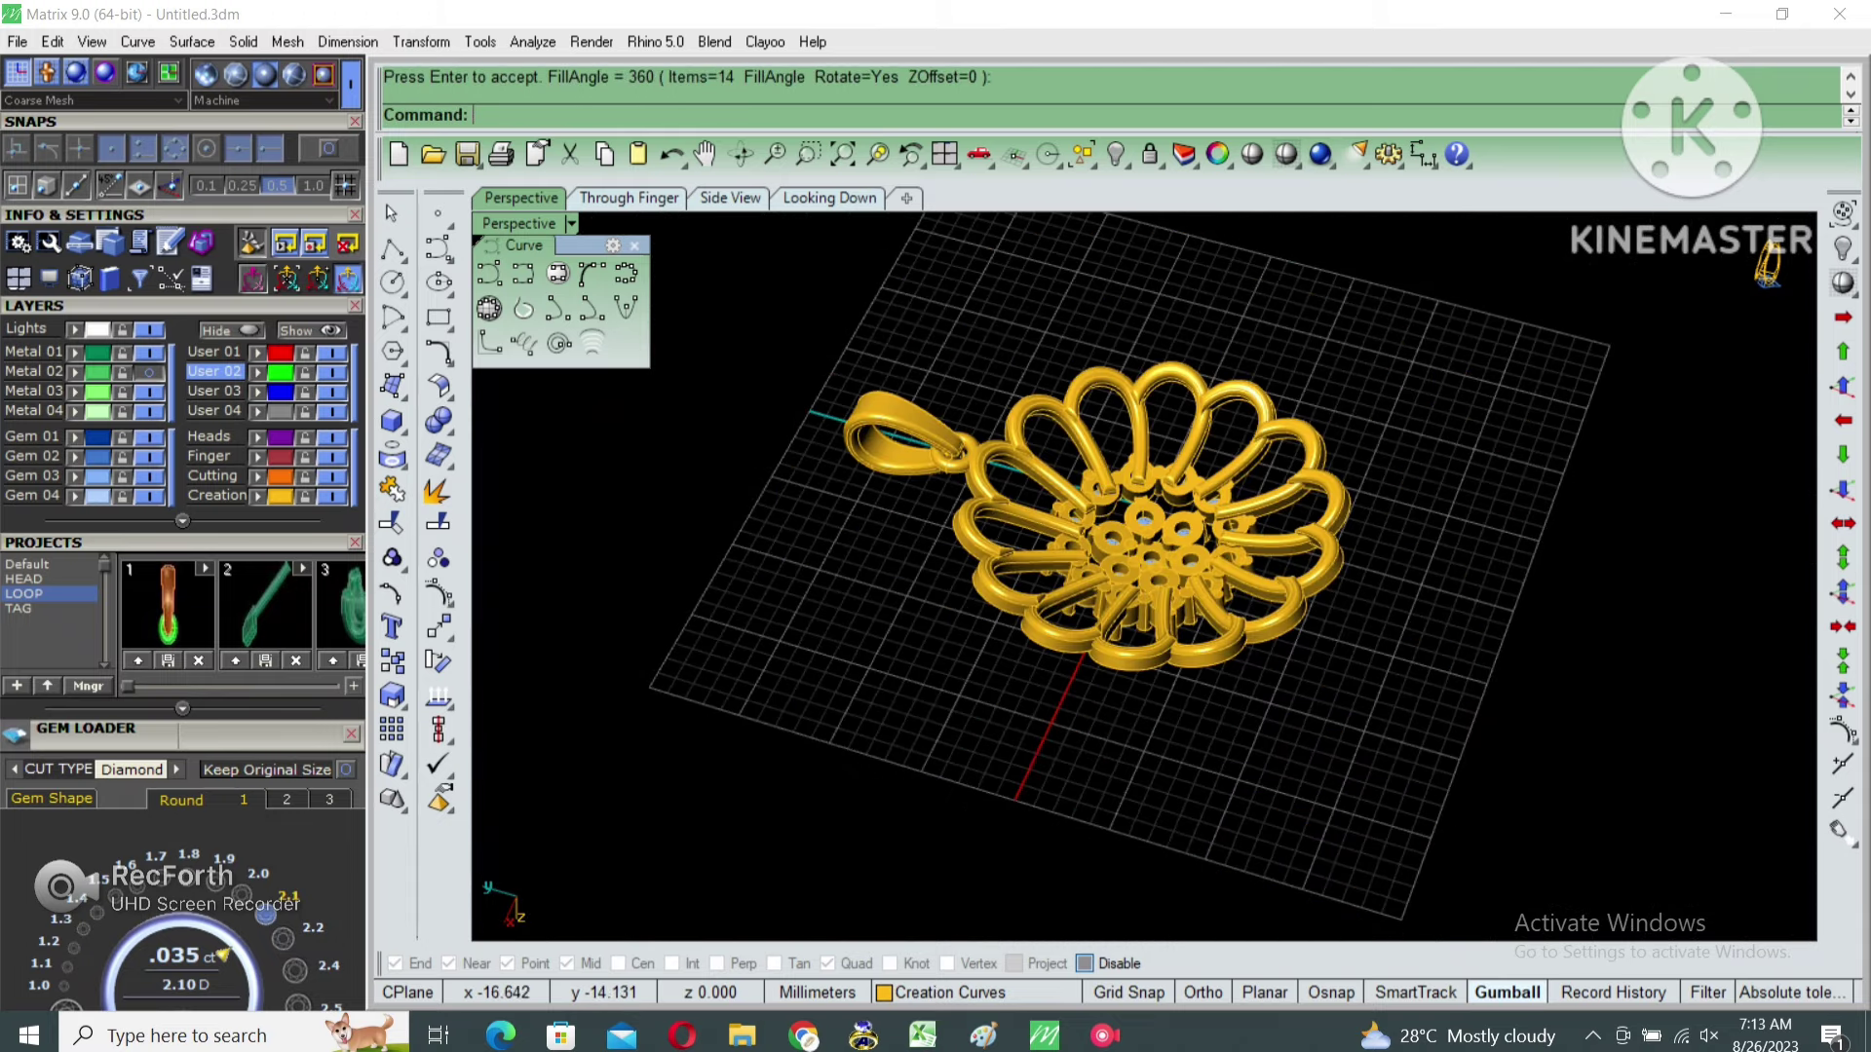
{"action": "left_click_drag", "start_coordinate": [1515, 651], "coordinate": [1081, 313]}
{"action": "type", "text": "g"}
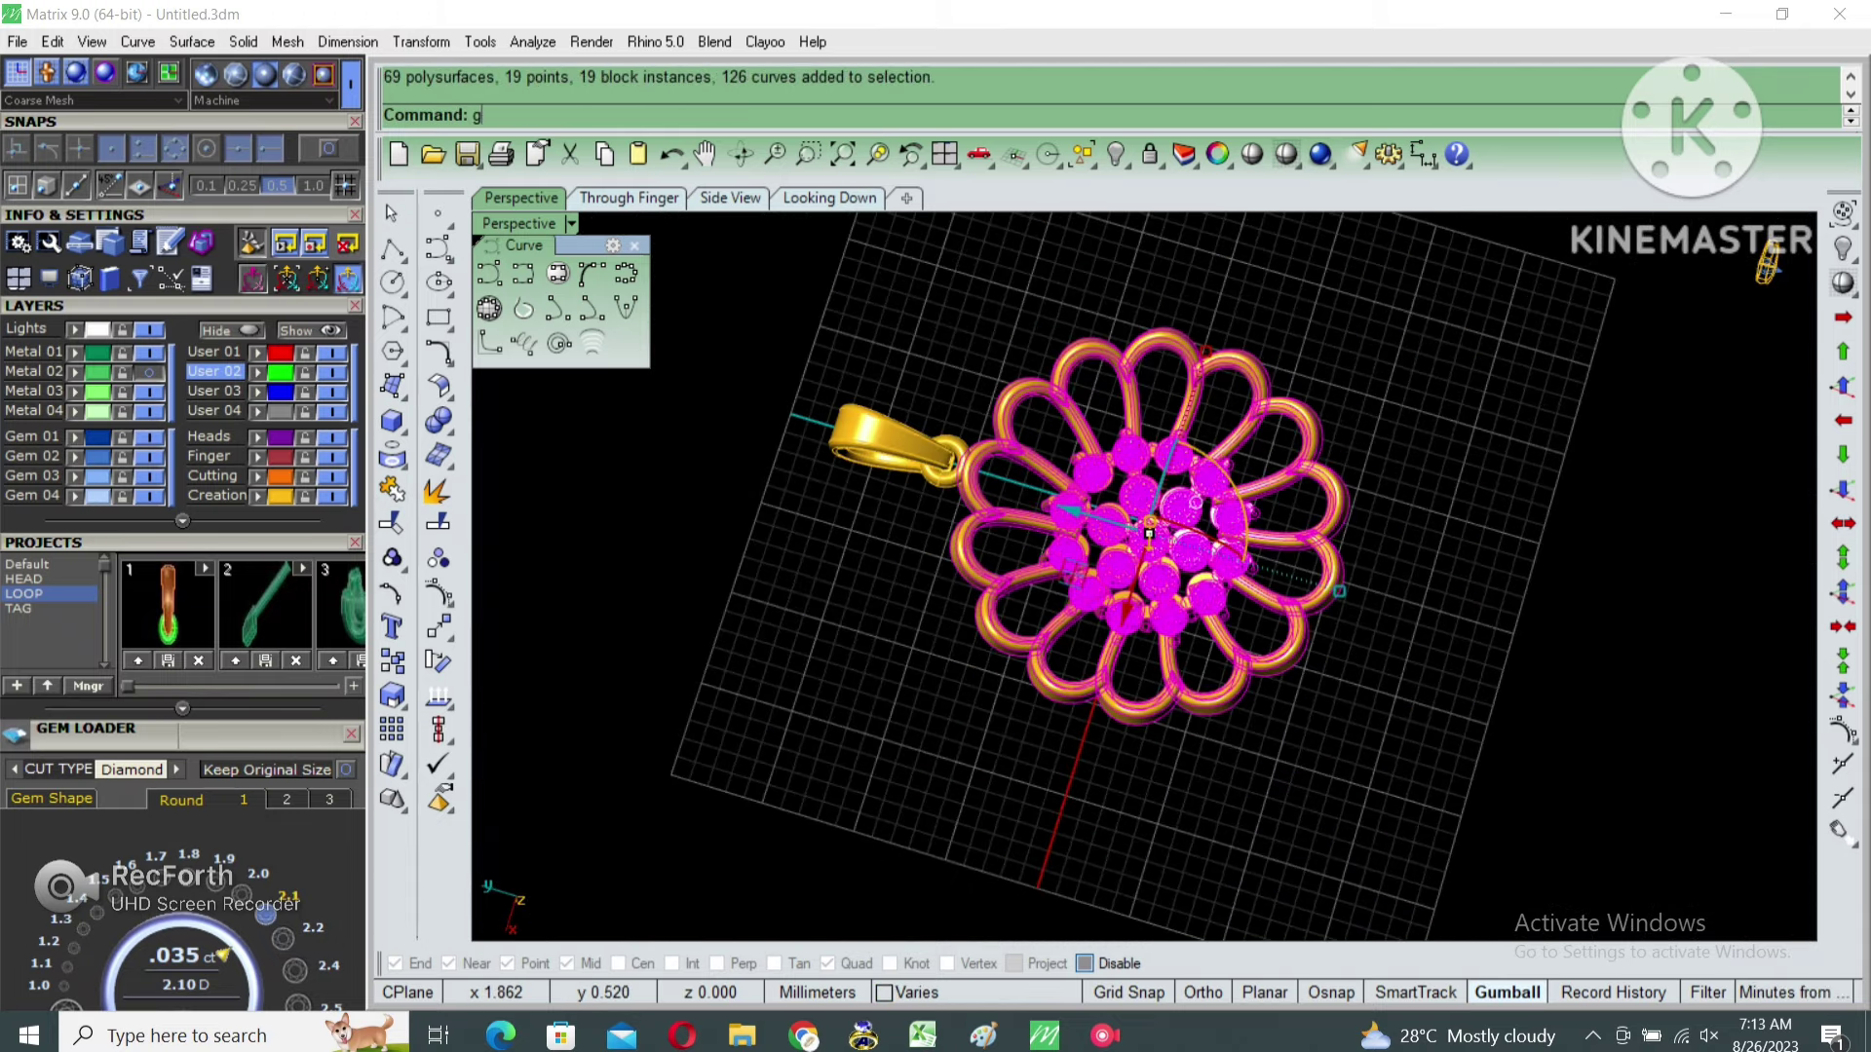
Group the flower and diamond settings, then add the bail parts and group again.
{"action": "key", "text": "Return"}
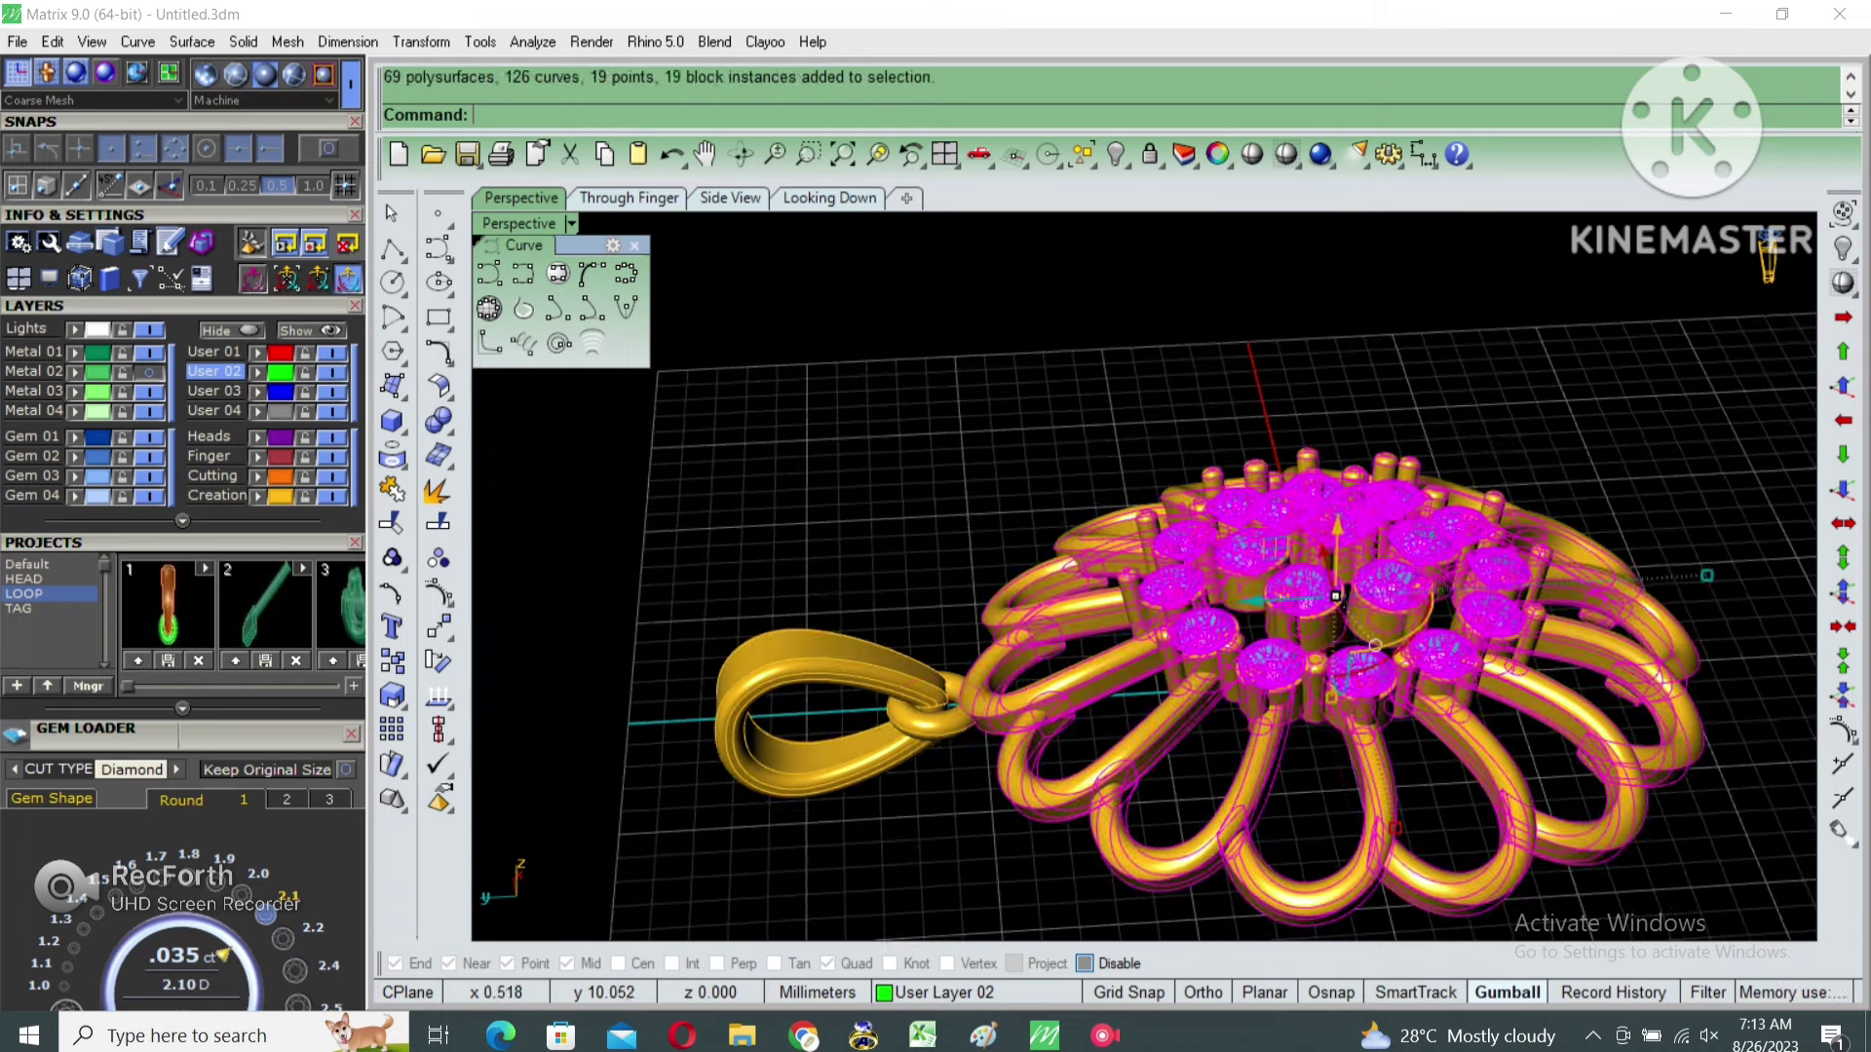
{"action": "left_click", "coordinate": [1339, 647]}
{"action": "key", "text": "Return"}
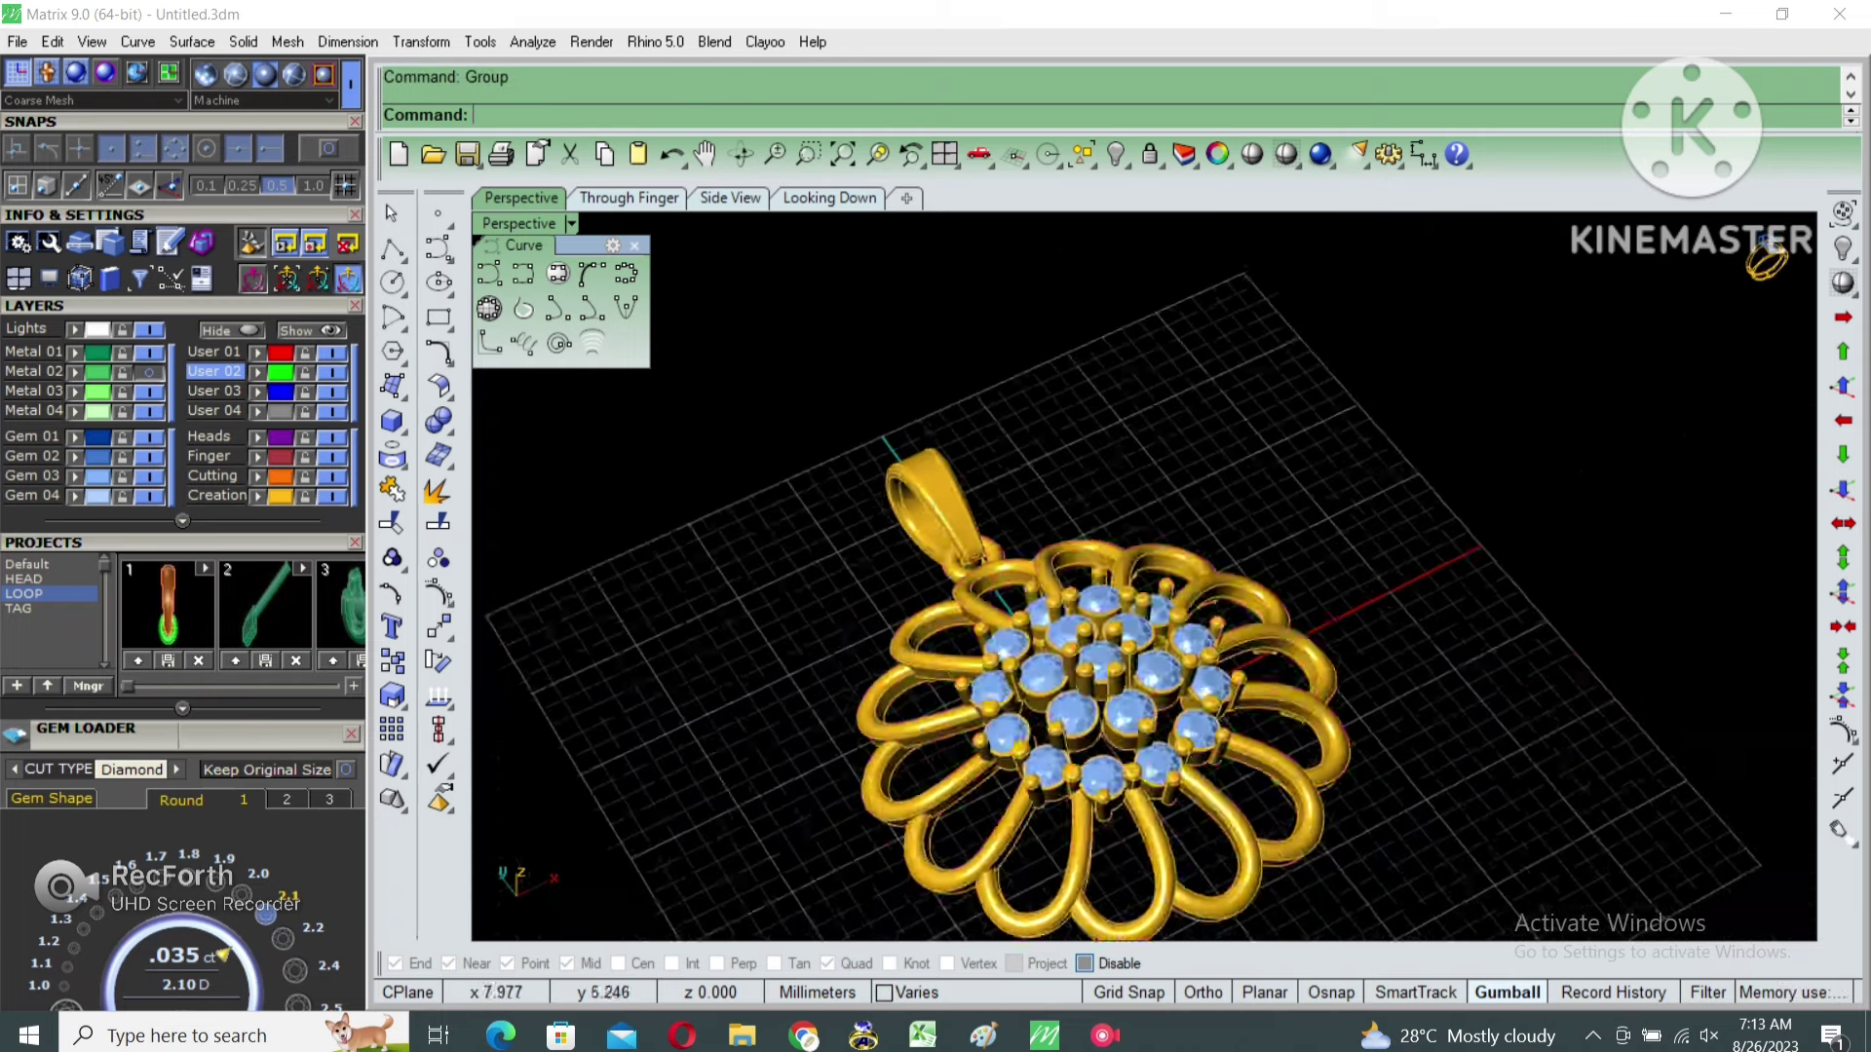